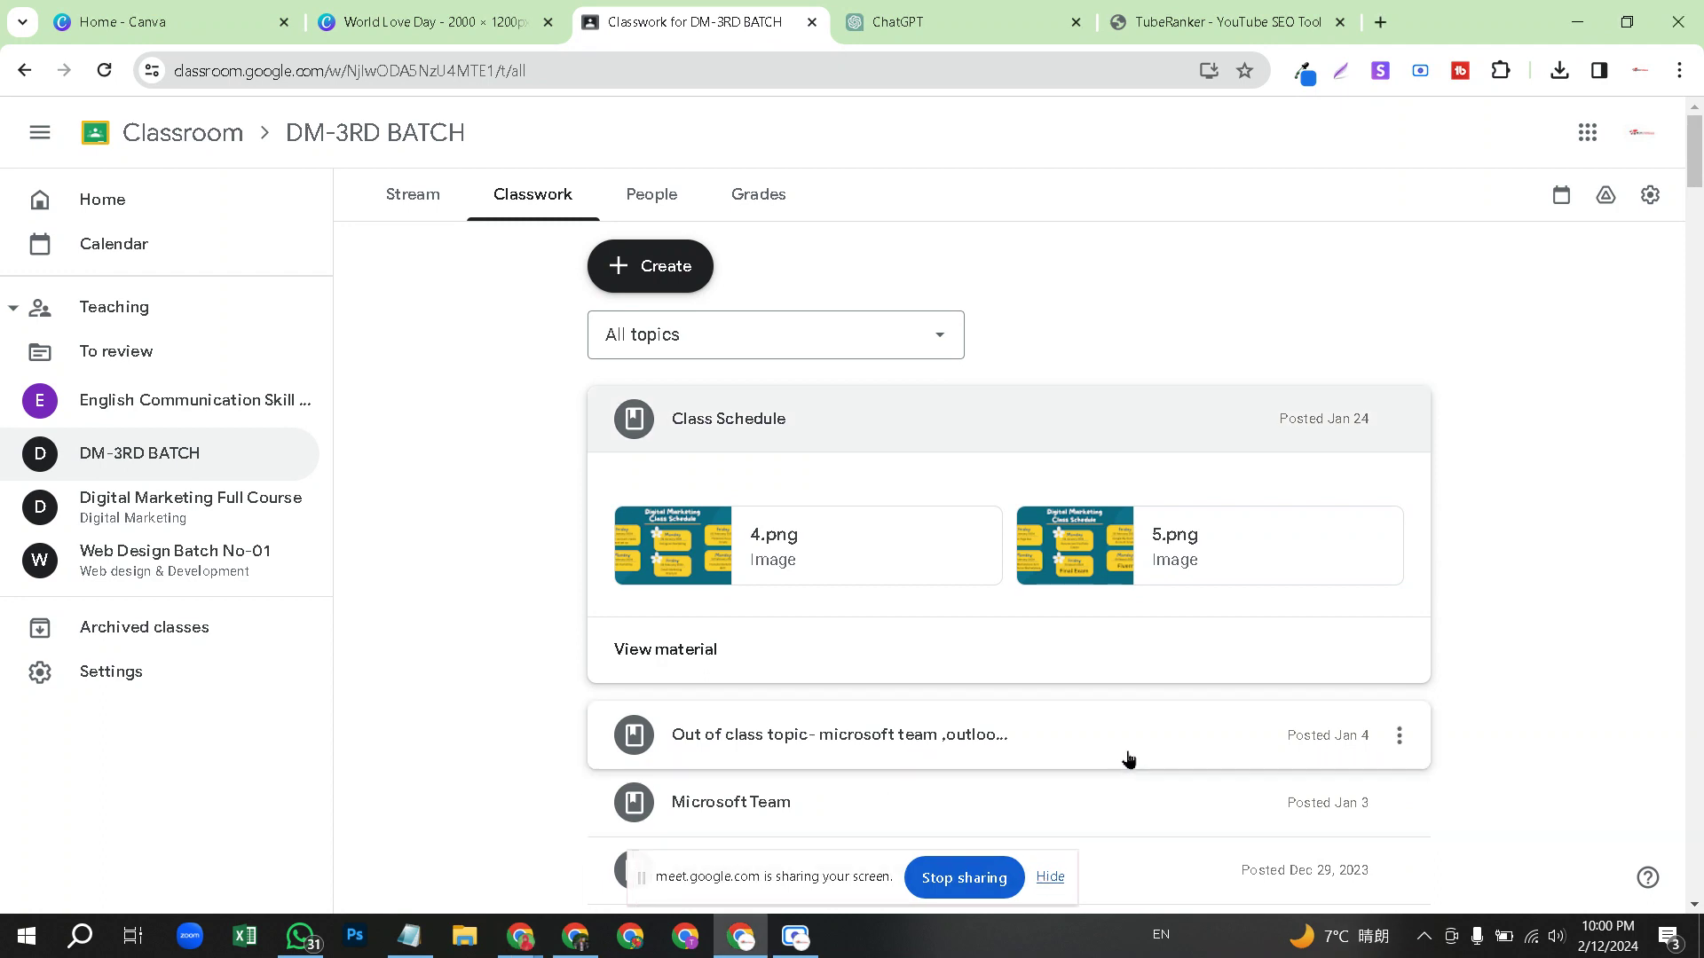
- Hide the screen-sharing notice and bring up the Canva home page
left_click(1047, 878)
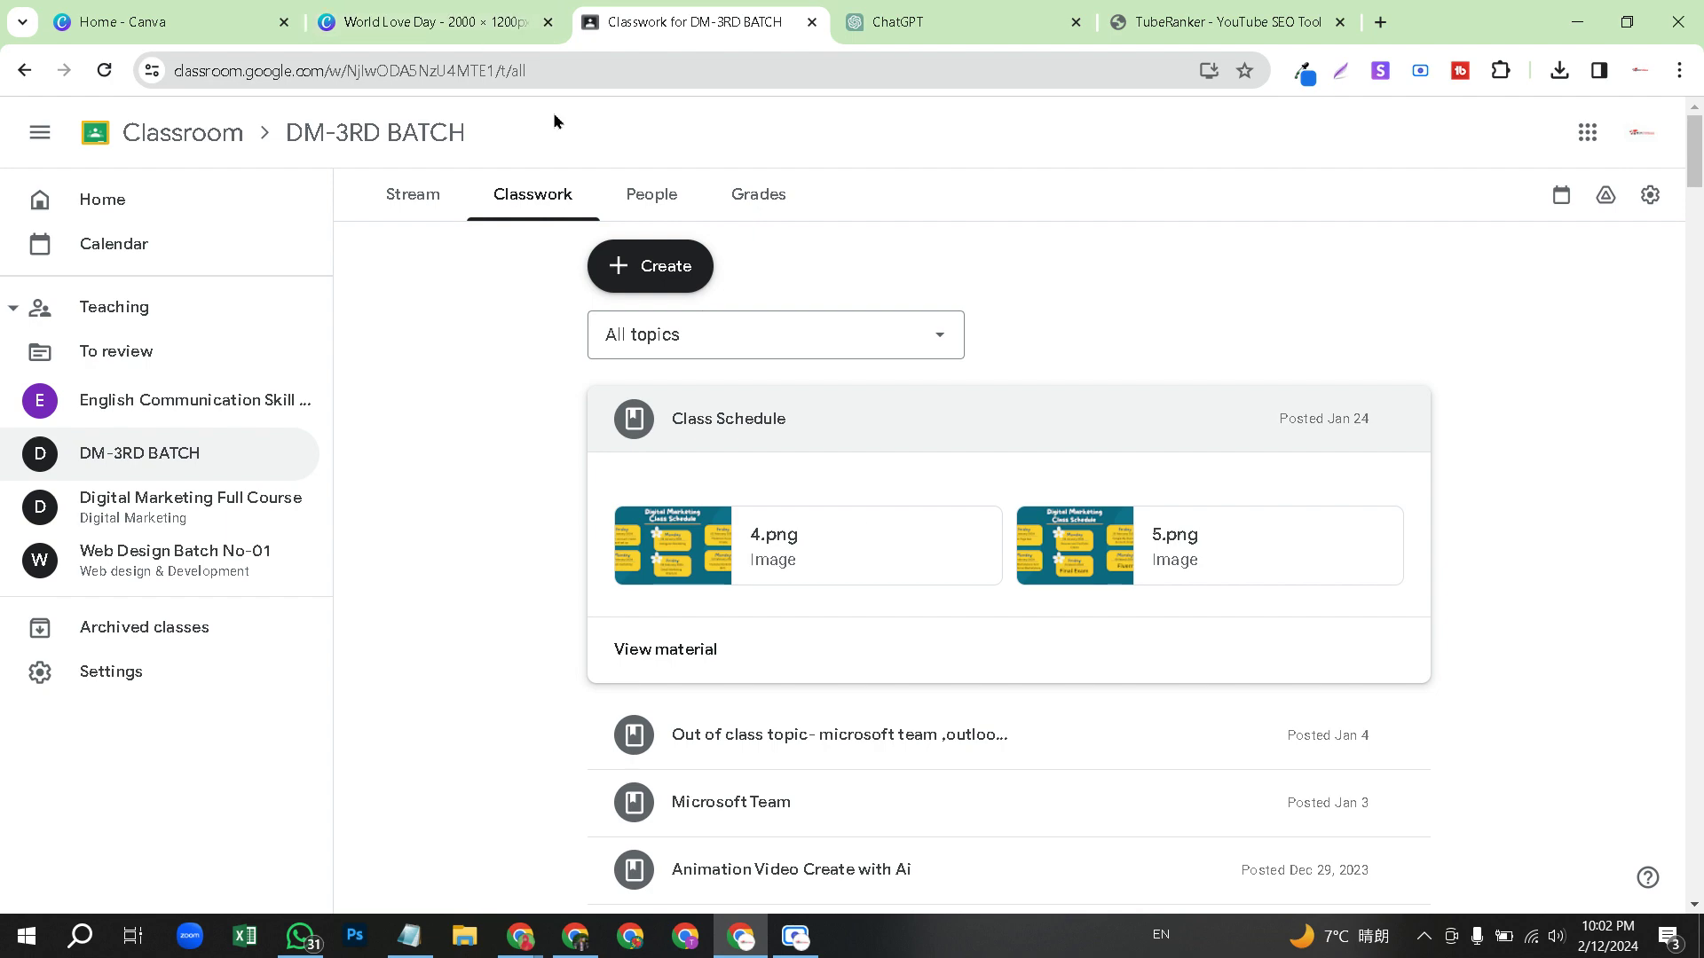
left_click(178, 22)
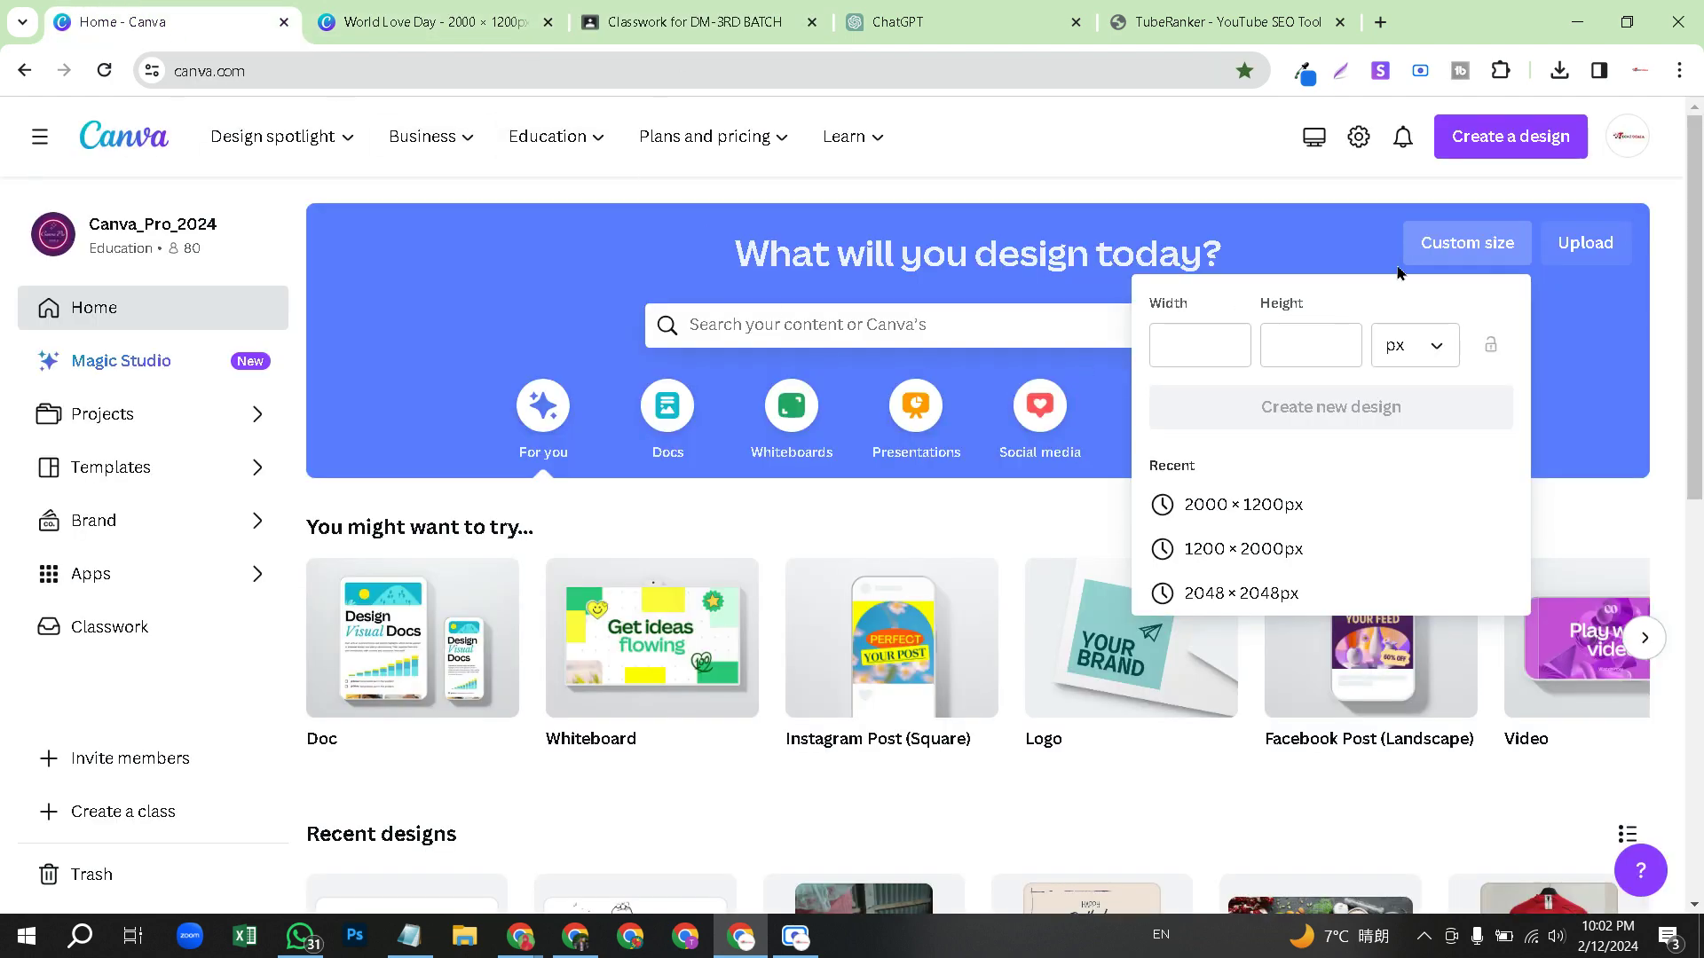
left_click(1062, 171)
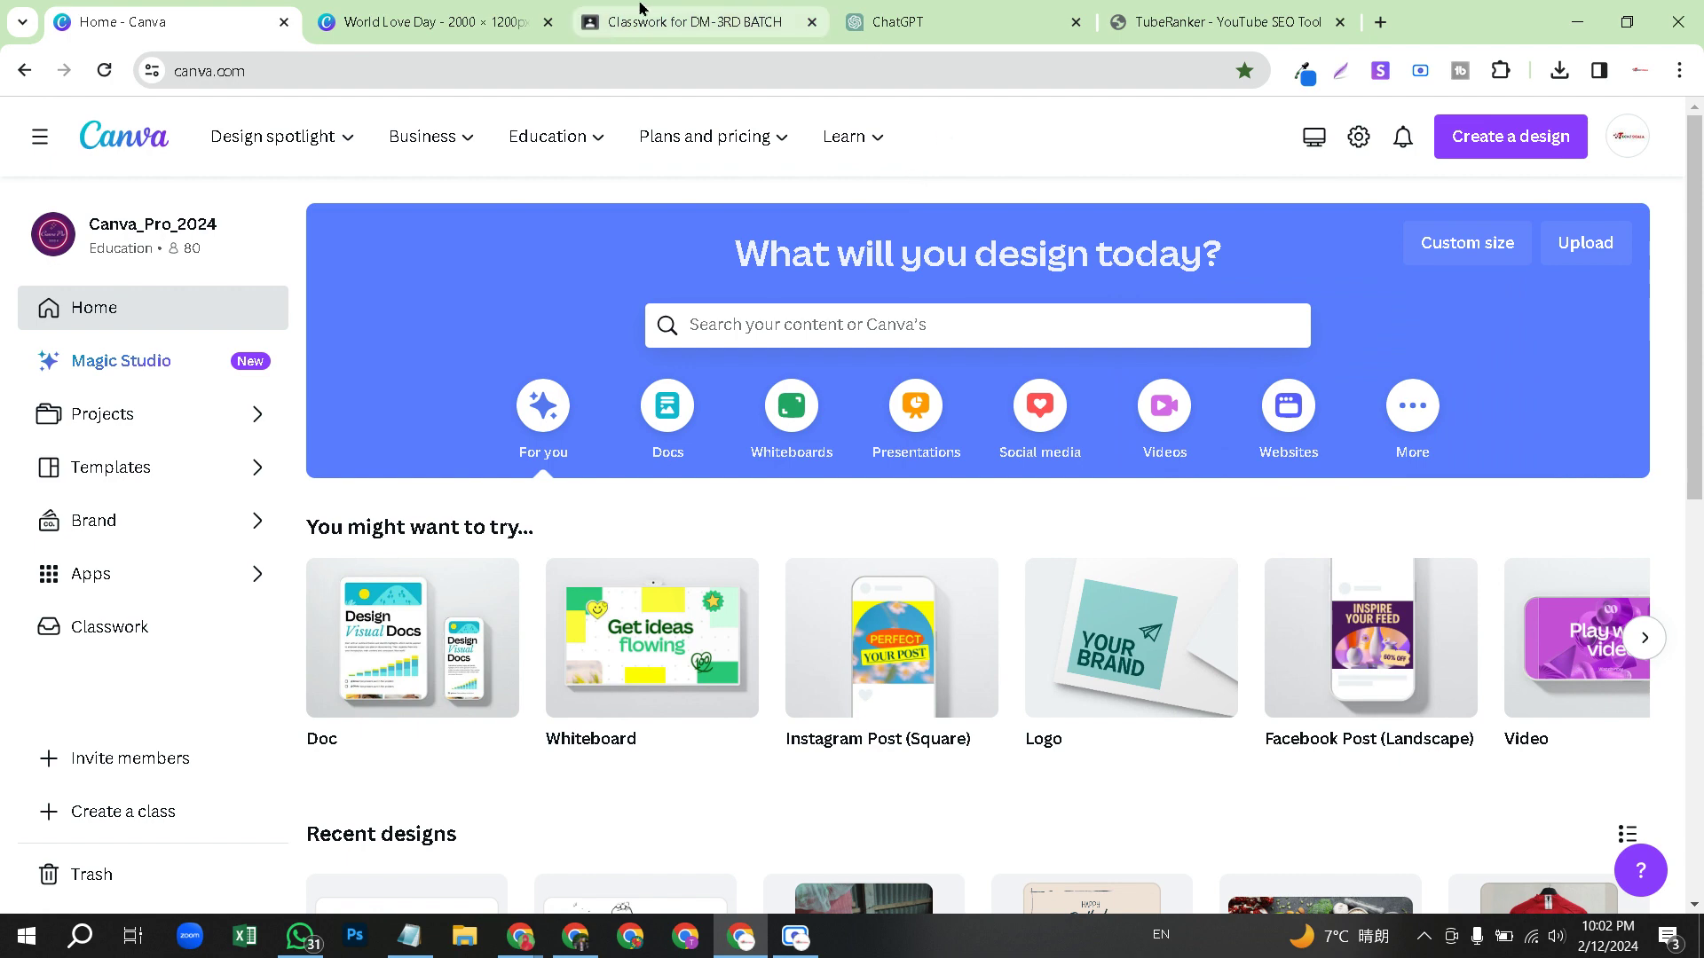
- Play the speedpainting video in the World Love Day design from its beginning
left_click(468, 15)
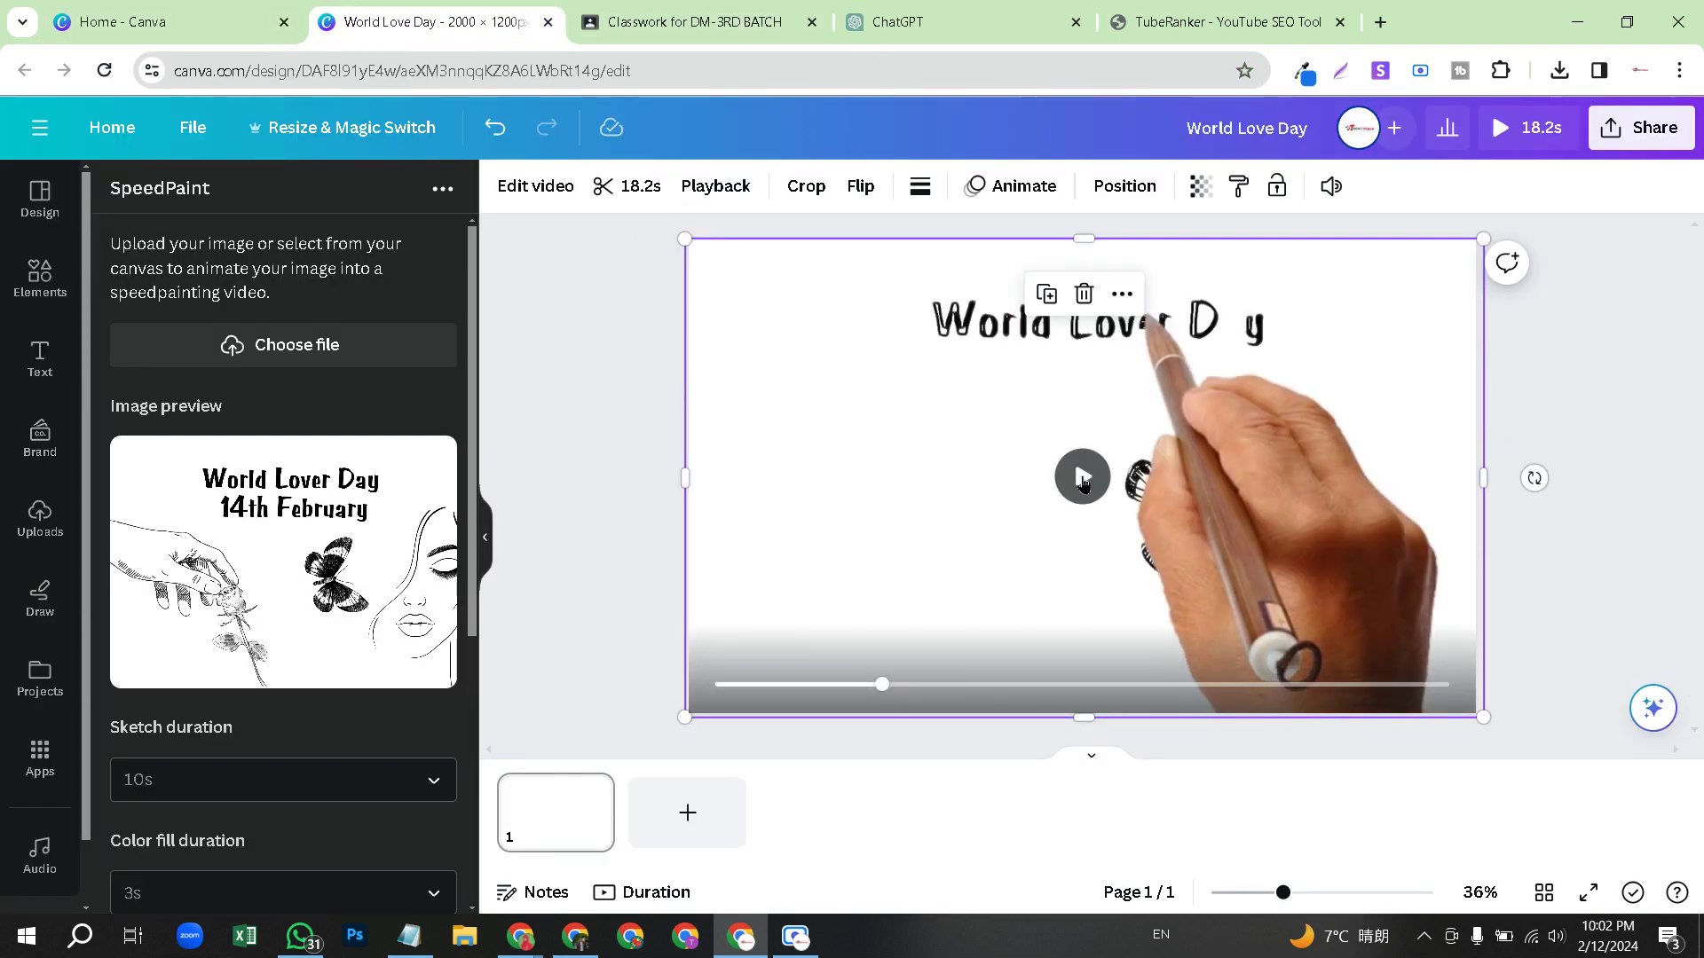
left_click_drag(879, 684, 719, 684)
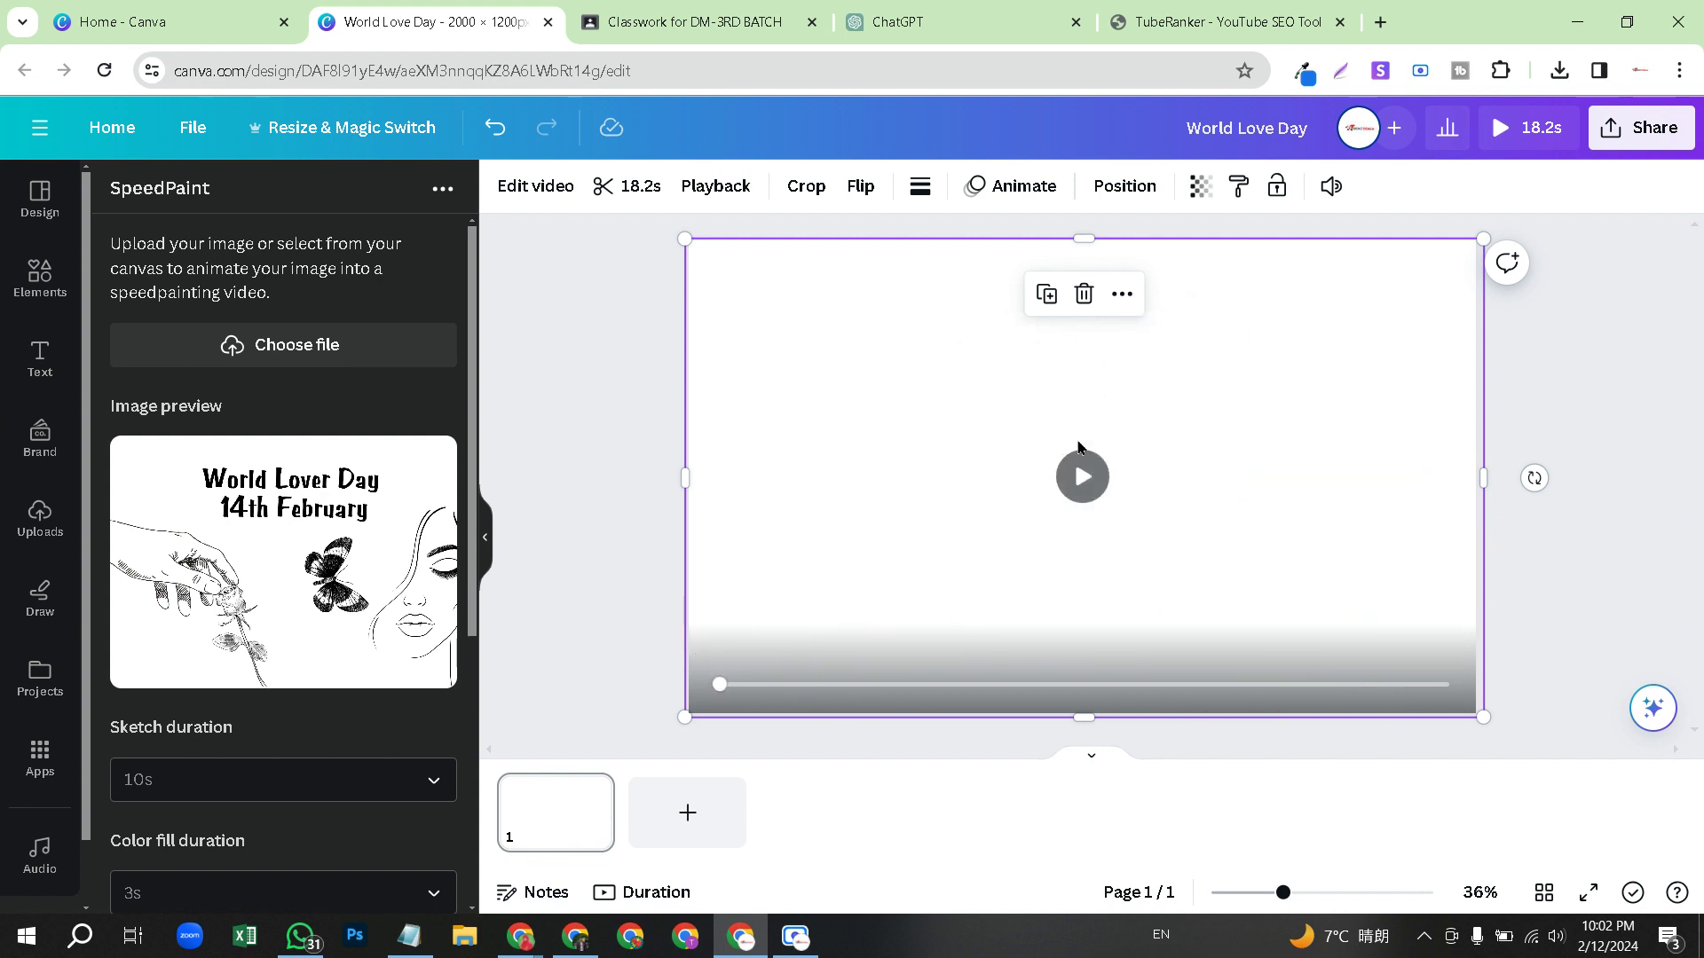
left_click(1081, 477)
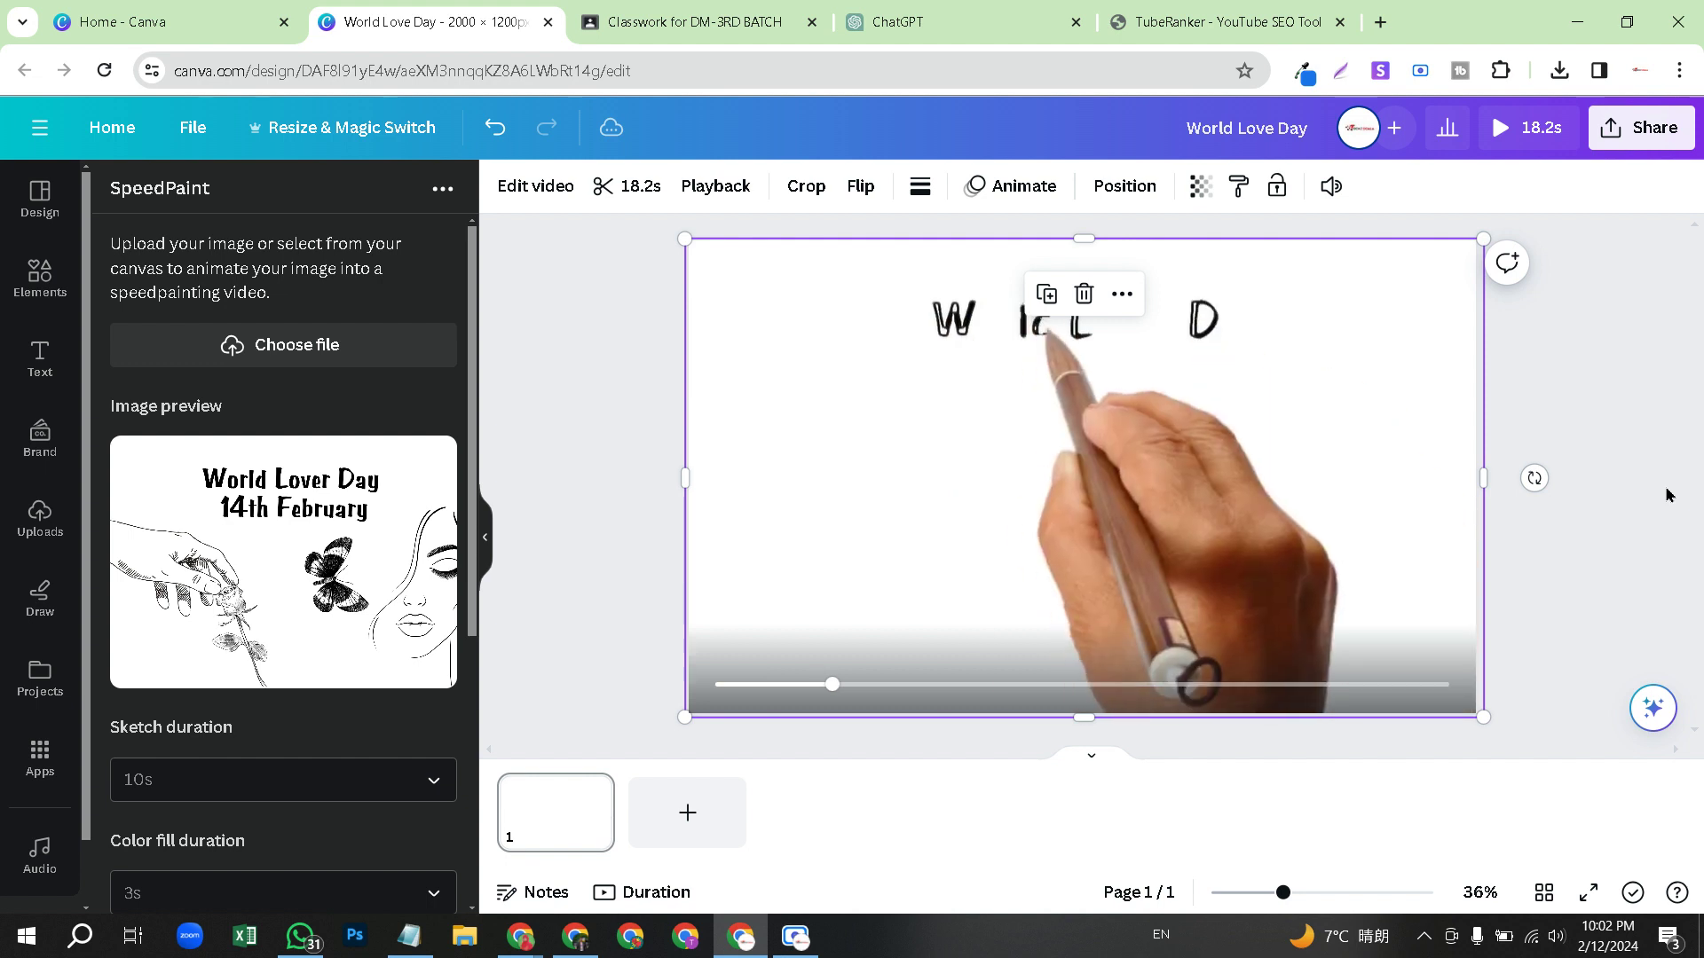
left_click(1619, 460)
left_click(1082, 477)
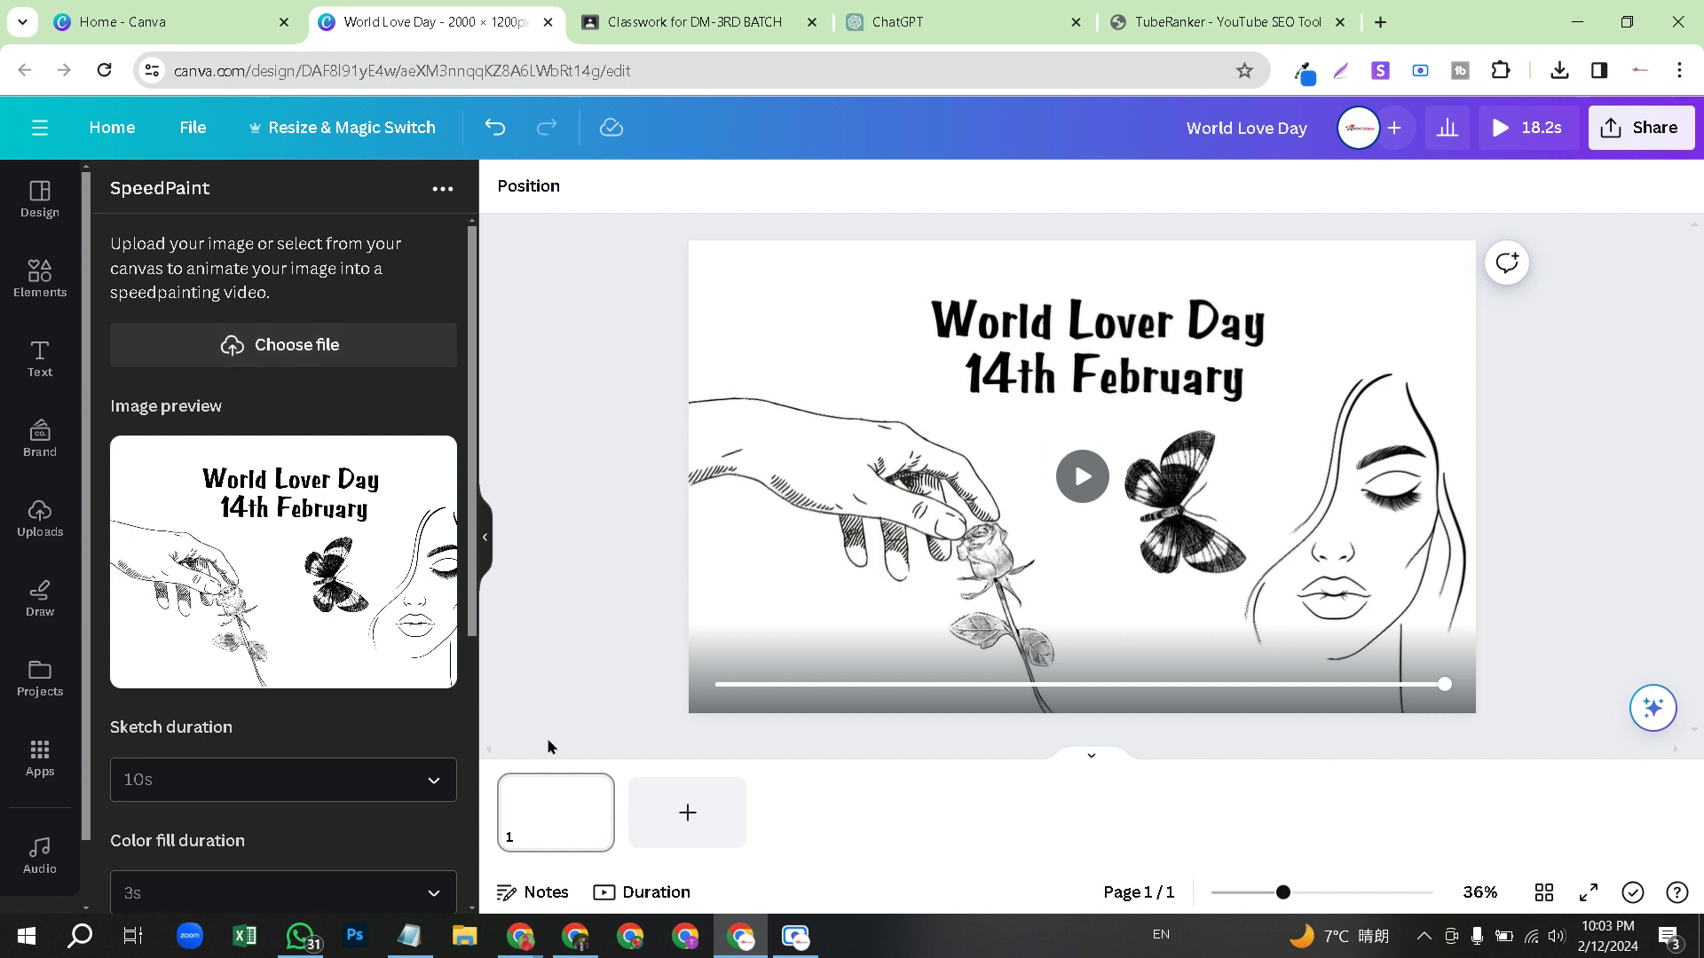
- View the files in the Downloads folder, including World Love Day.png, and put File Explorer away
left_click(473, 937)
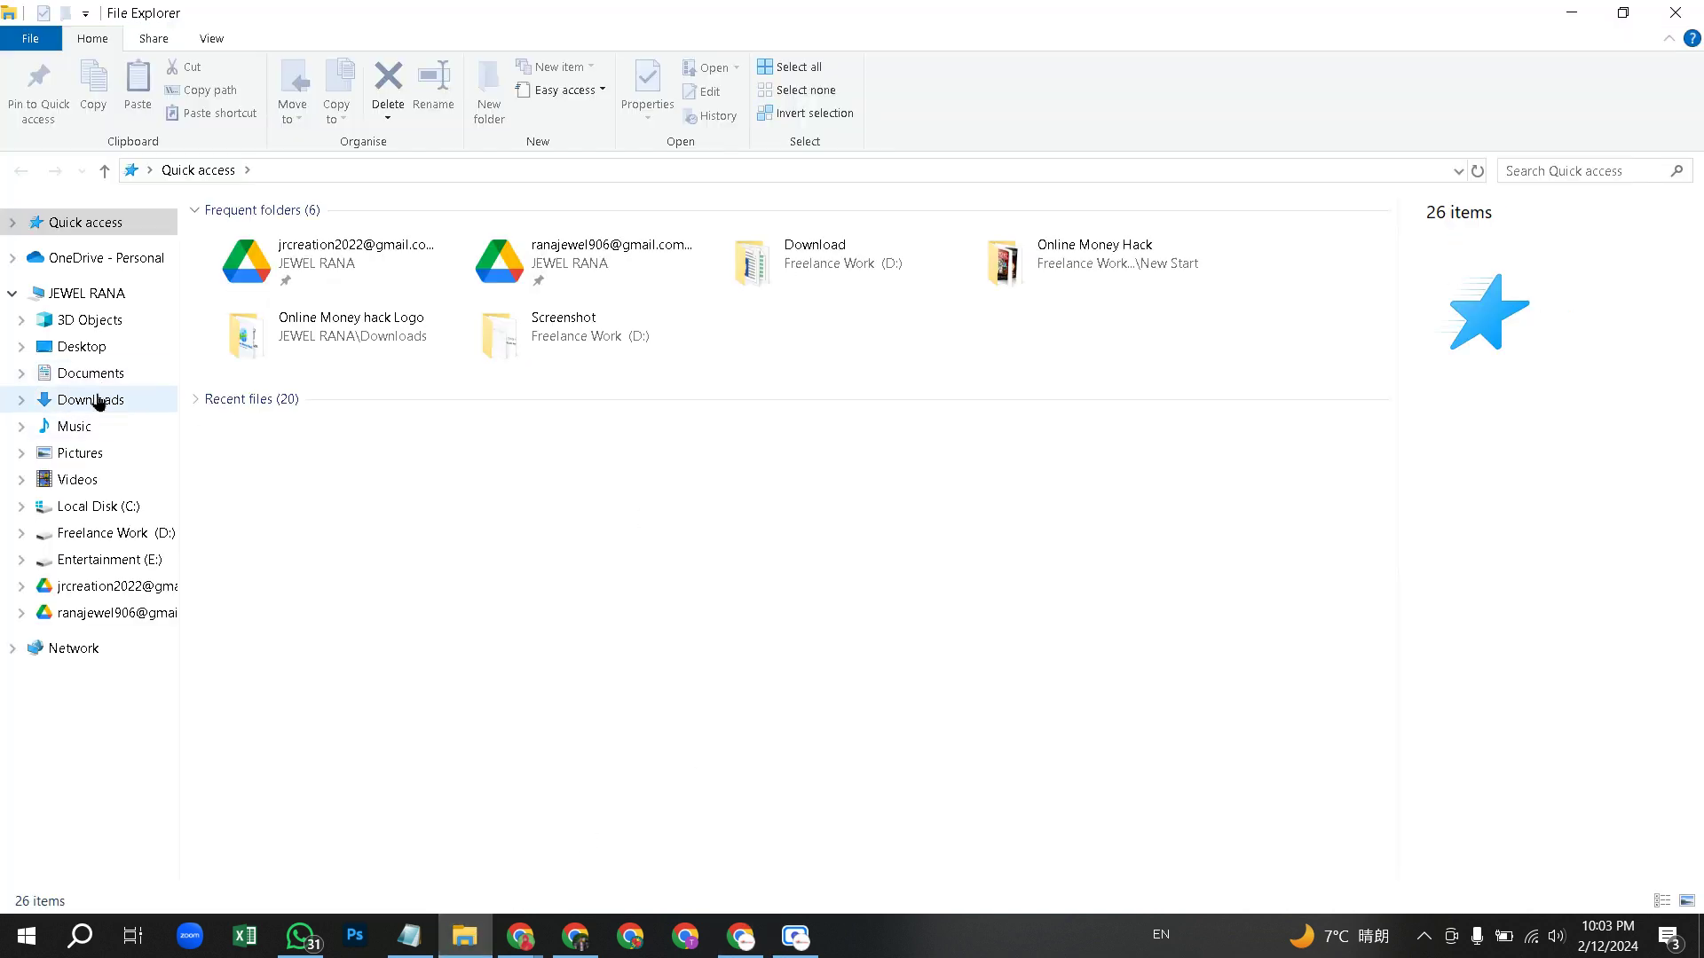
left_click(97, 401)
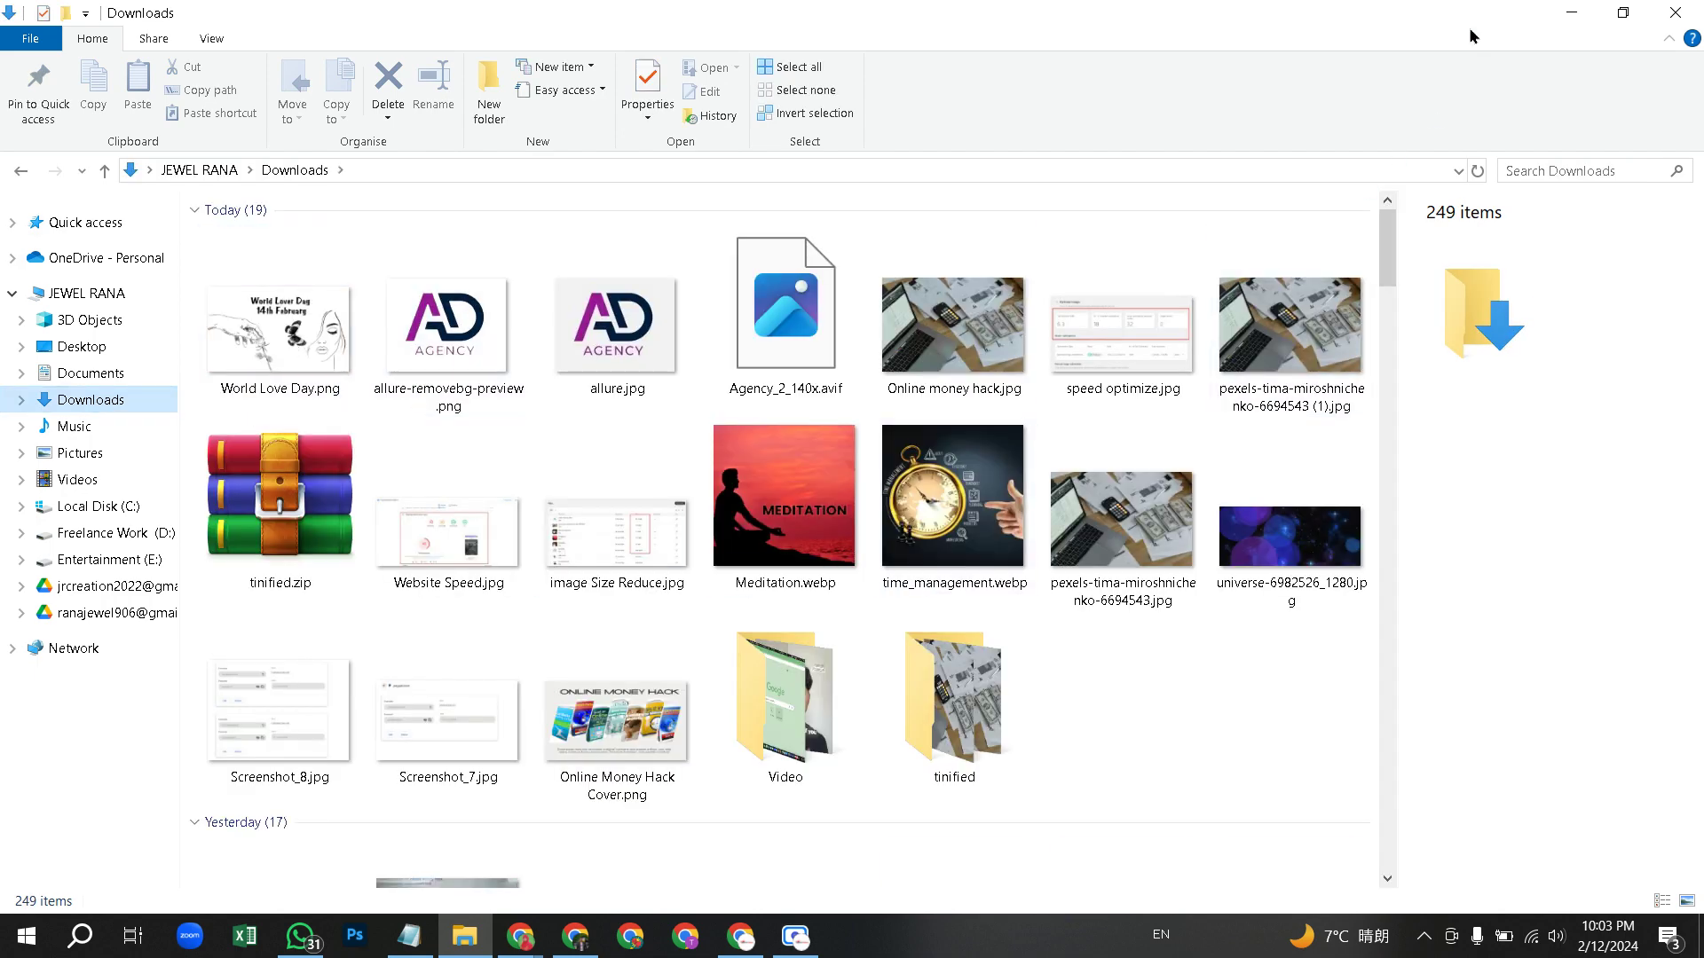
left_click(1560, 13)
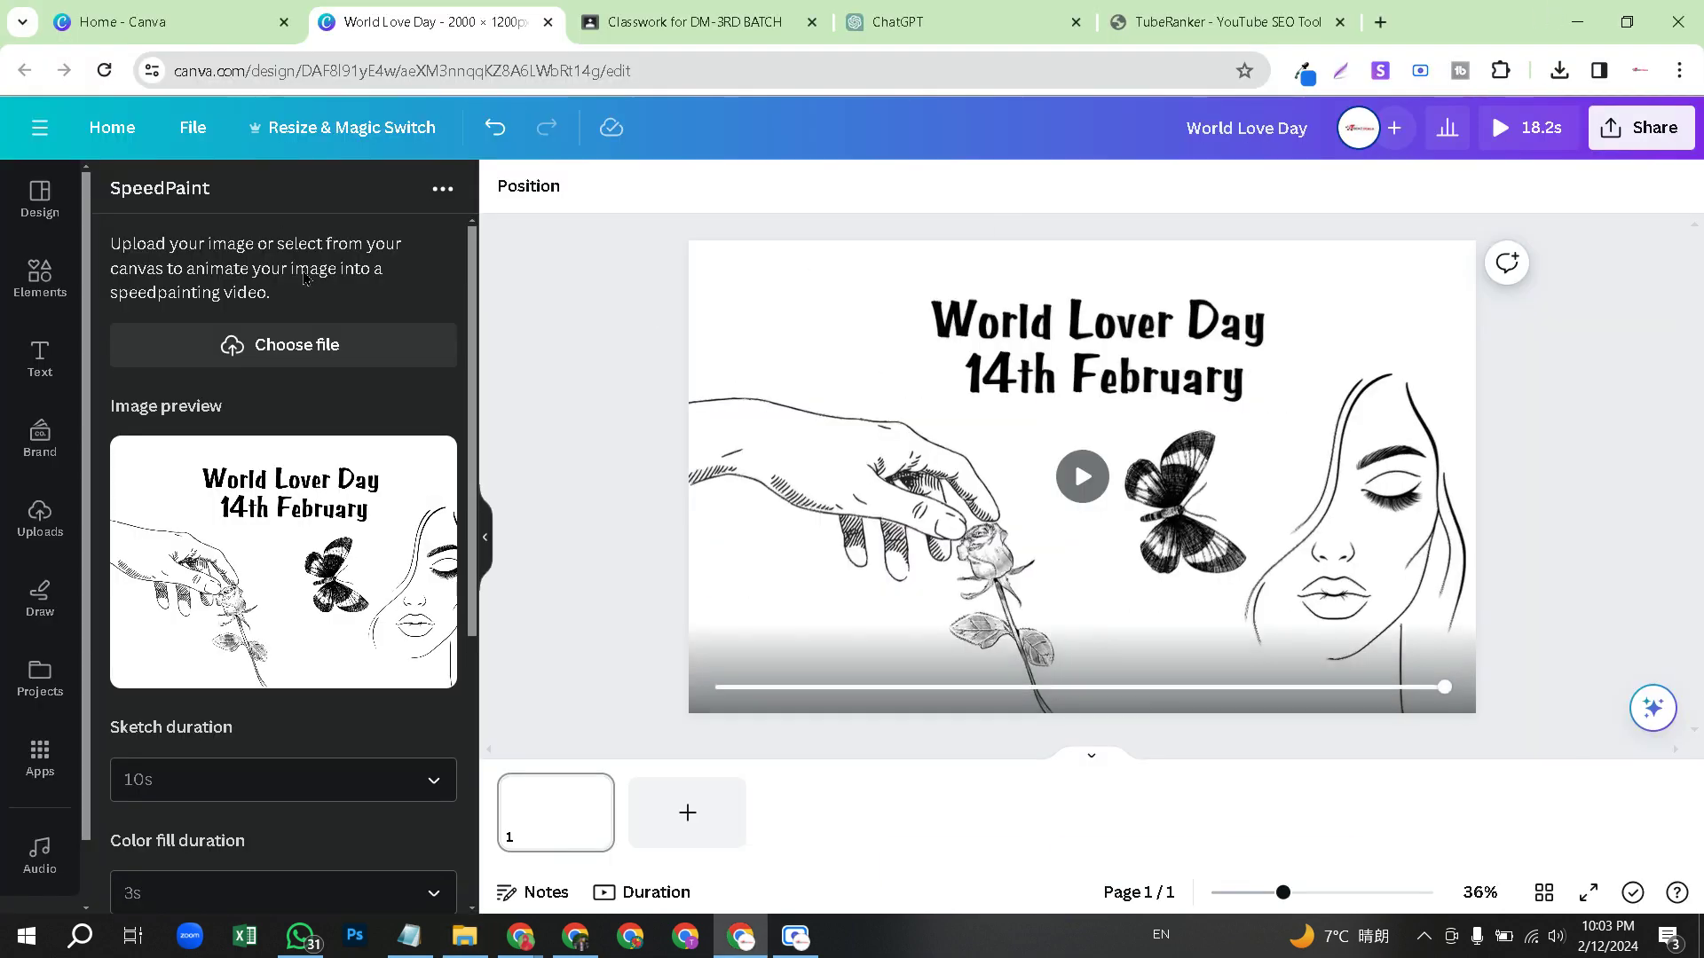
- Look through the recent designs on the Canva home page
left_click(133, 21)
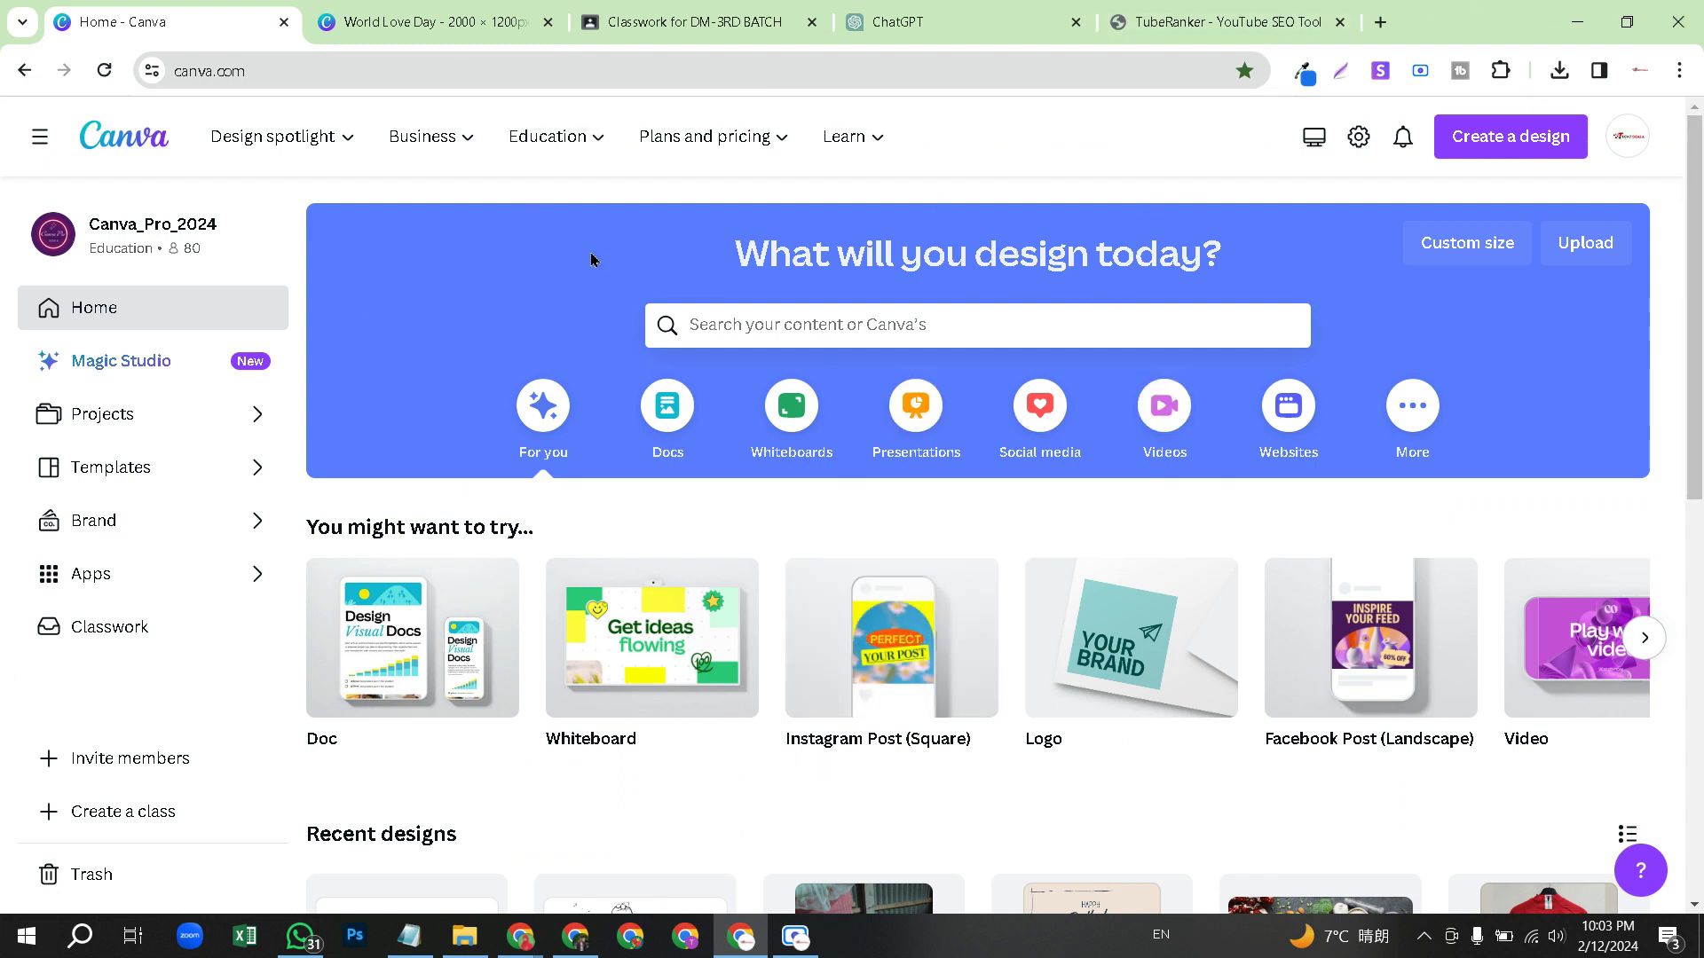
scroll(905, 341, "down", 1)
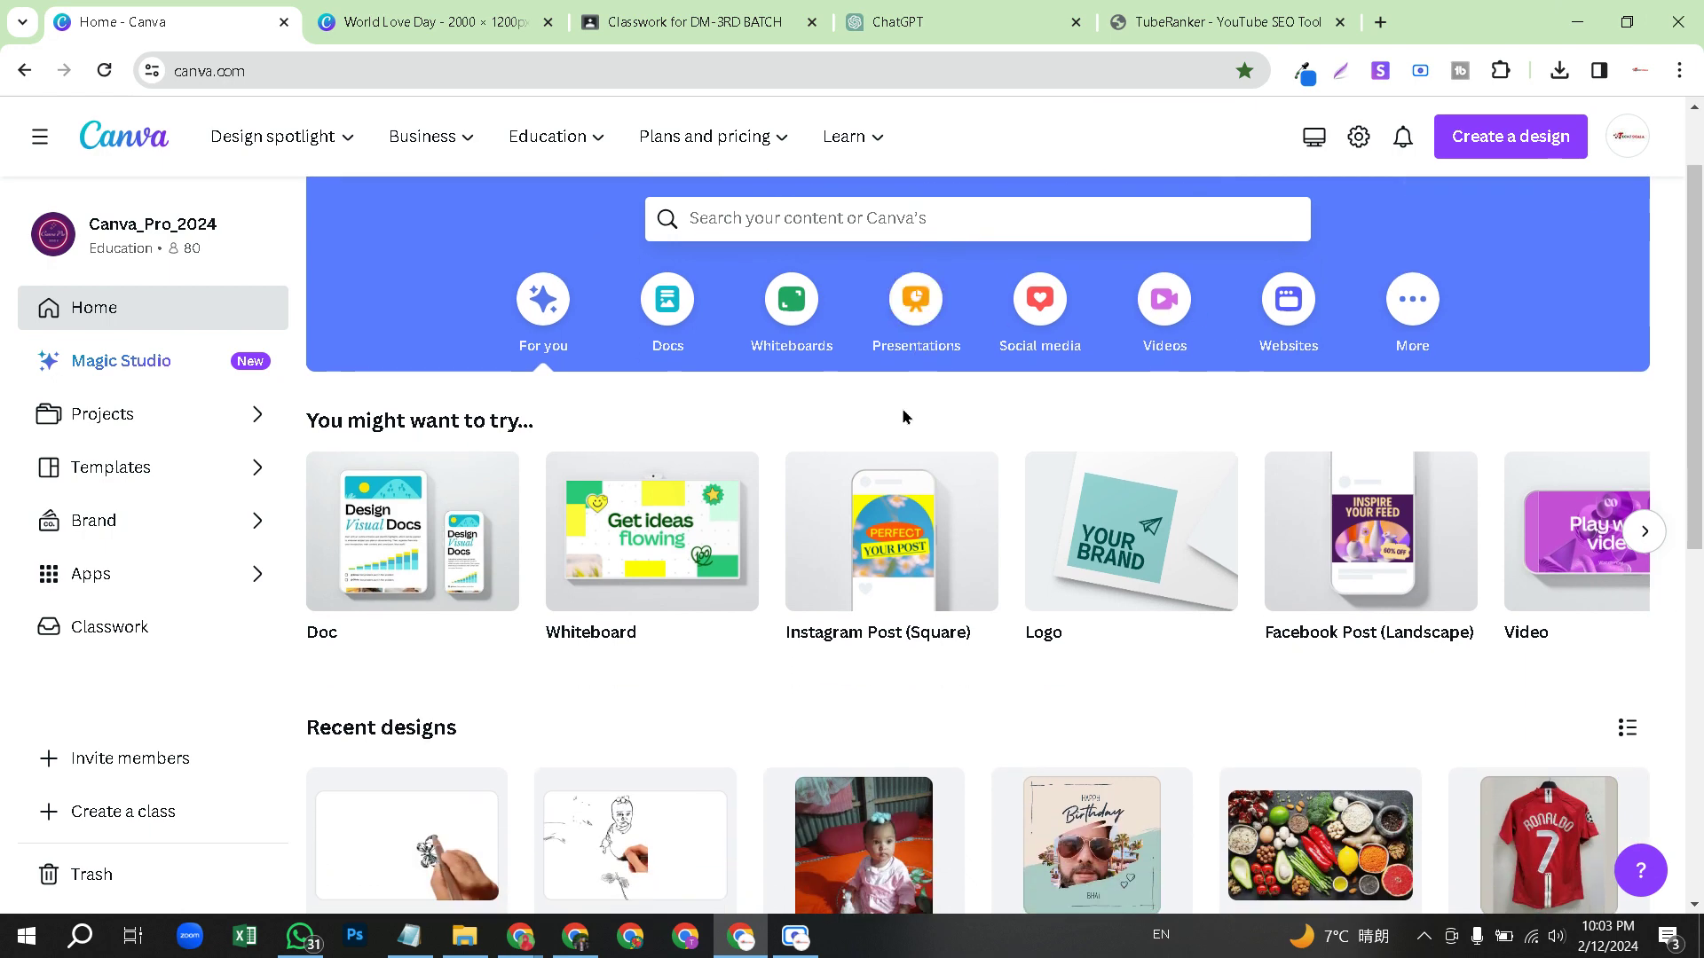
scroll(906, 418, "down", 3)
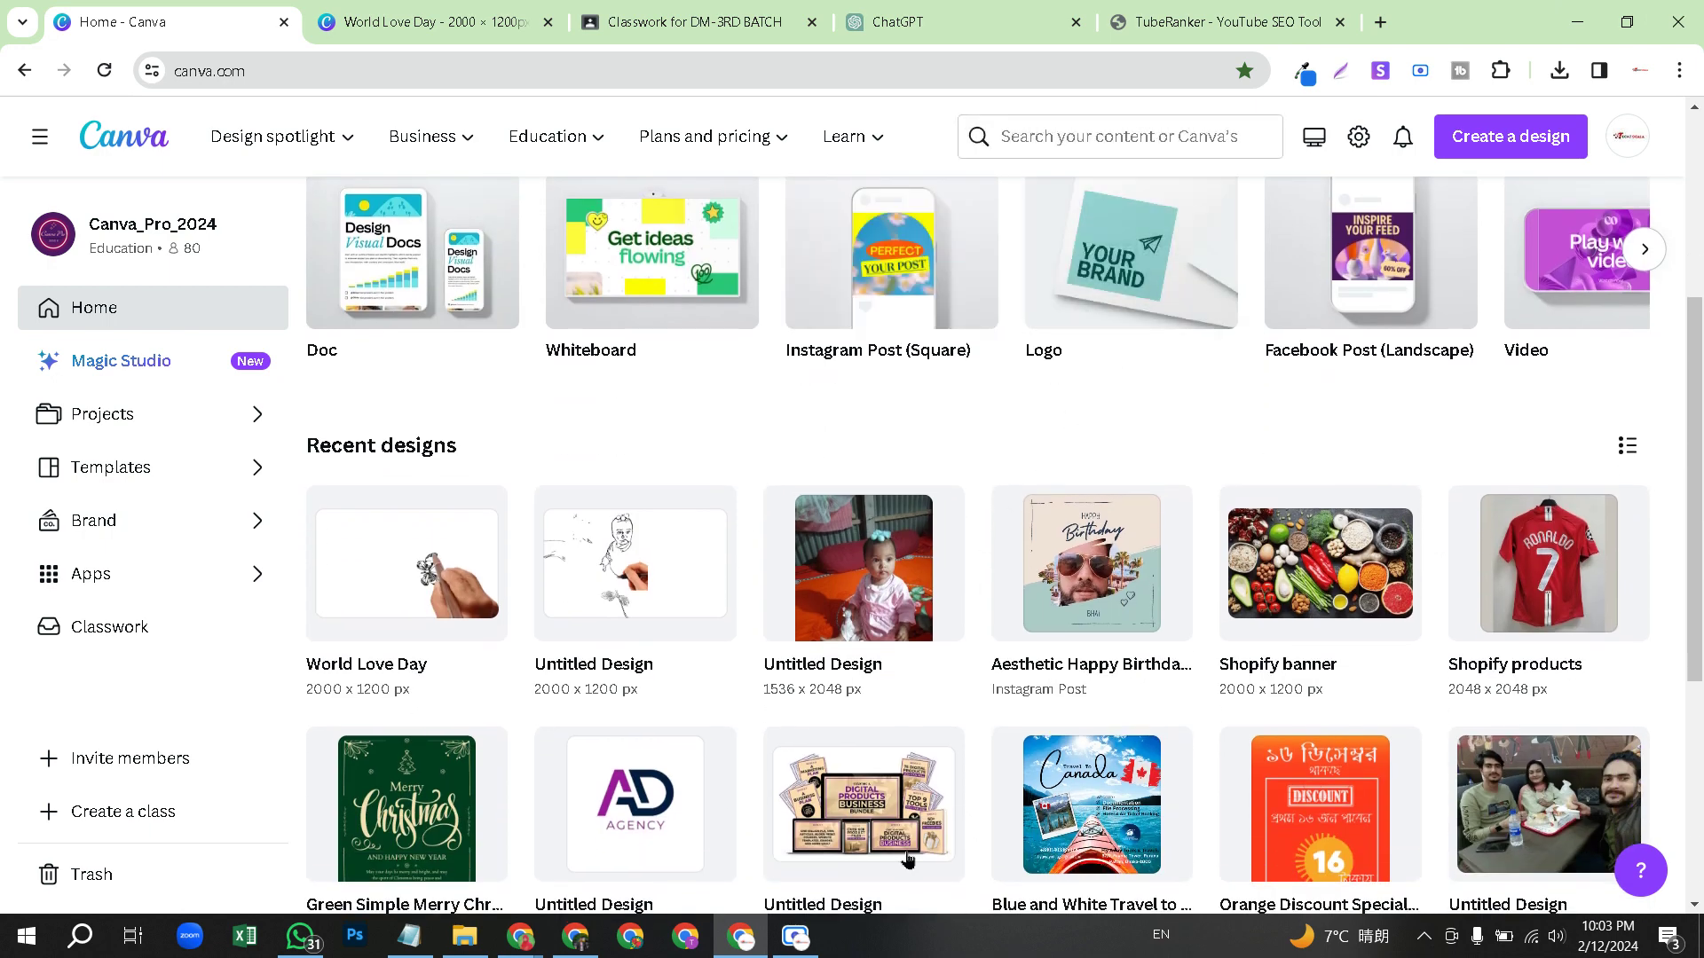
left_click(796, 938)
left_click(796, 938)
scroll(919, 373, "up", 4)
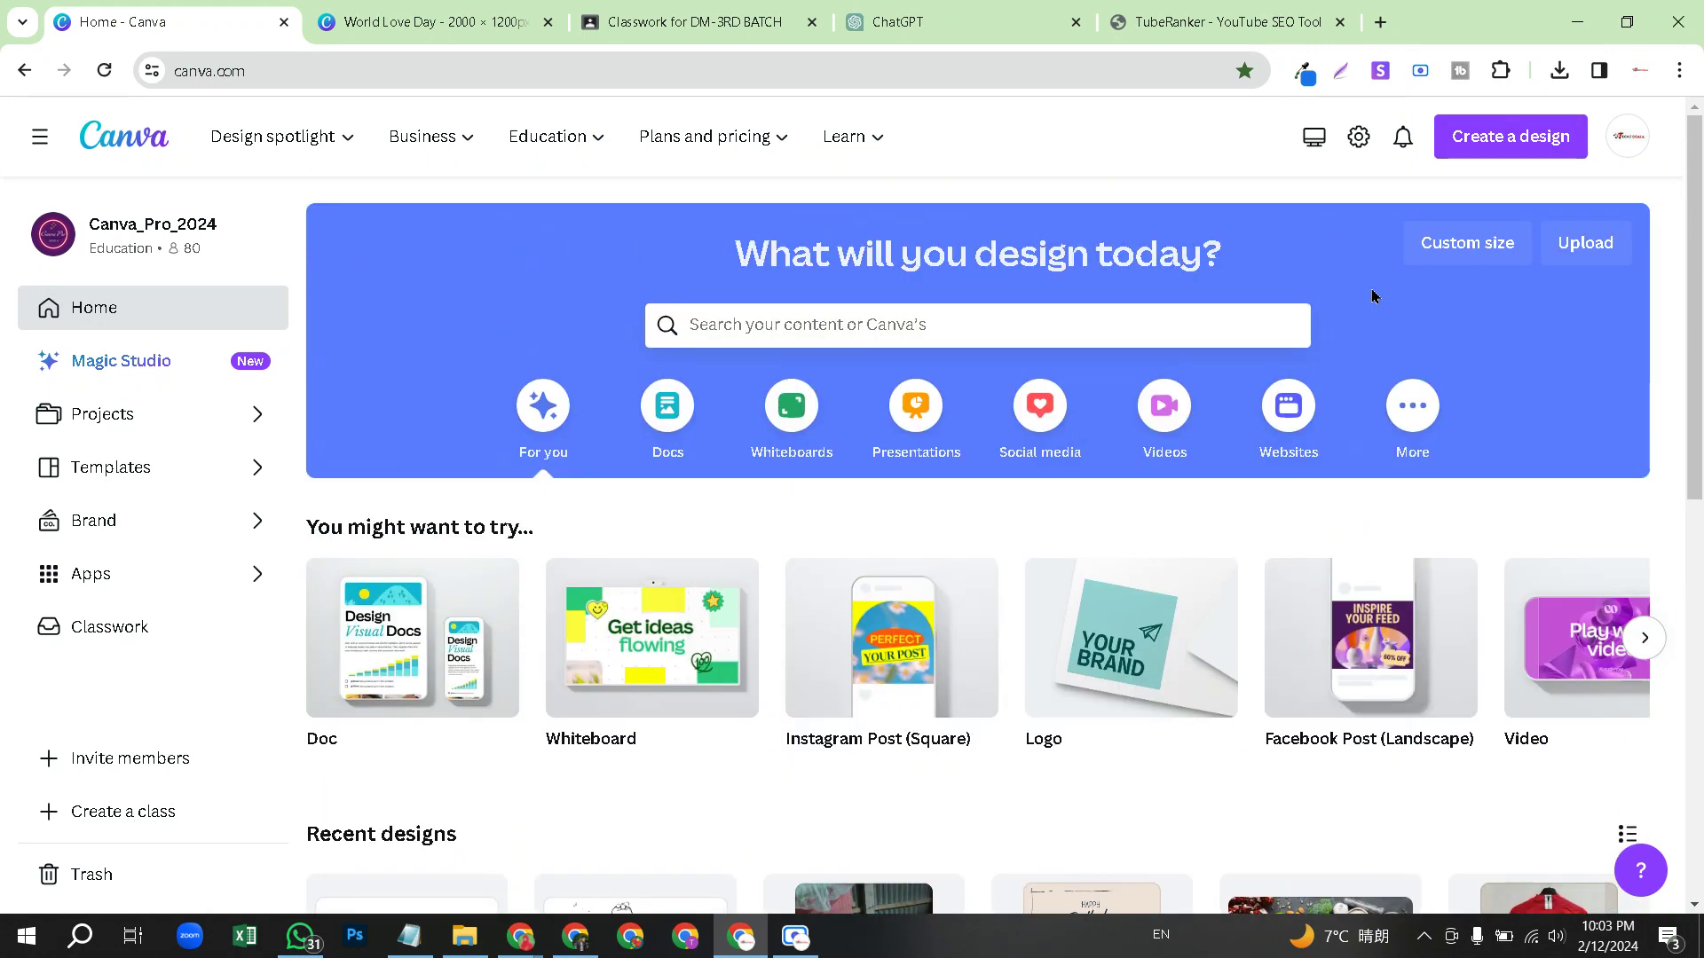
left_click(1469, 245)
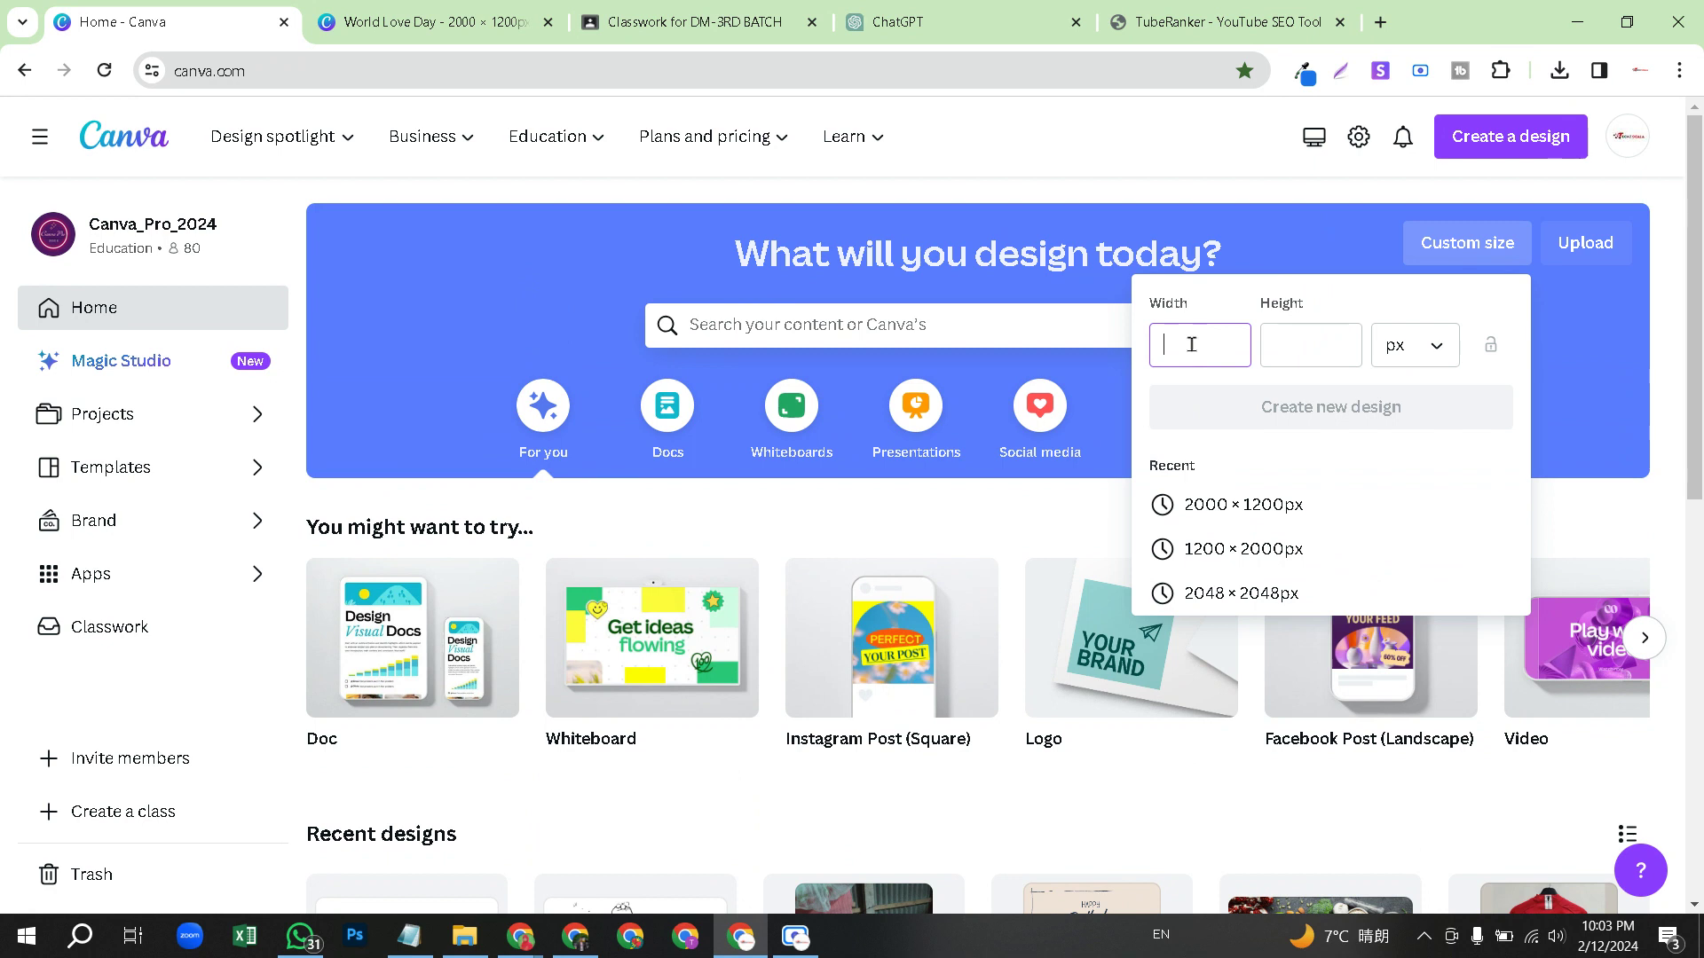
left_click(854, 324)
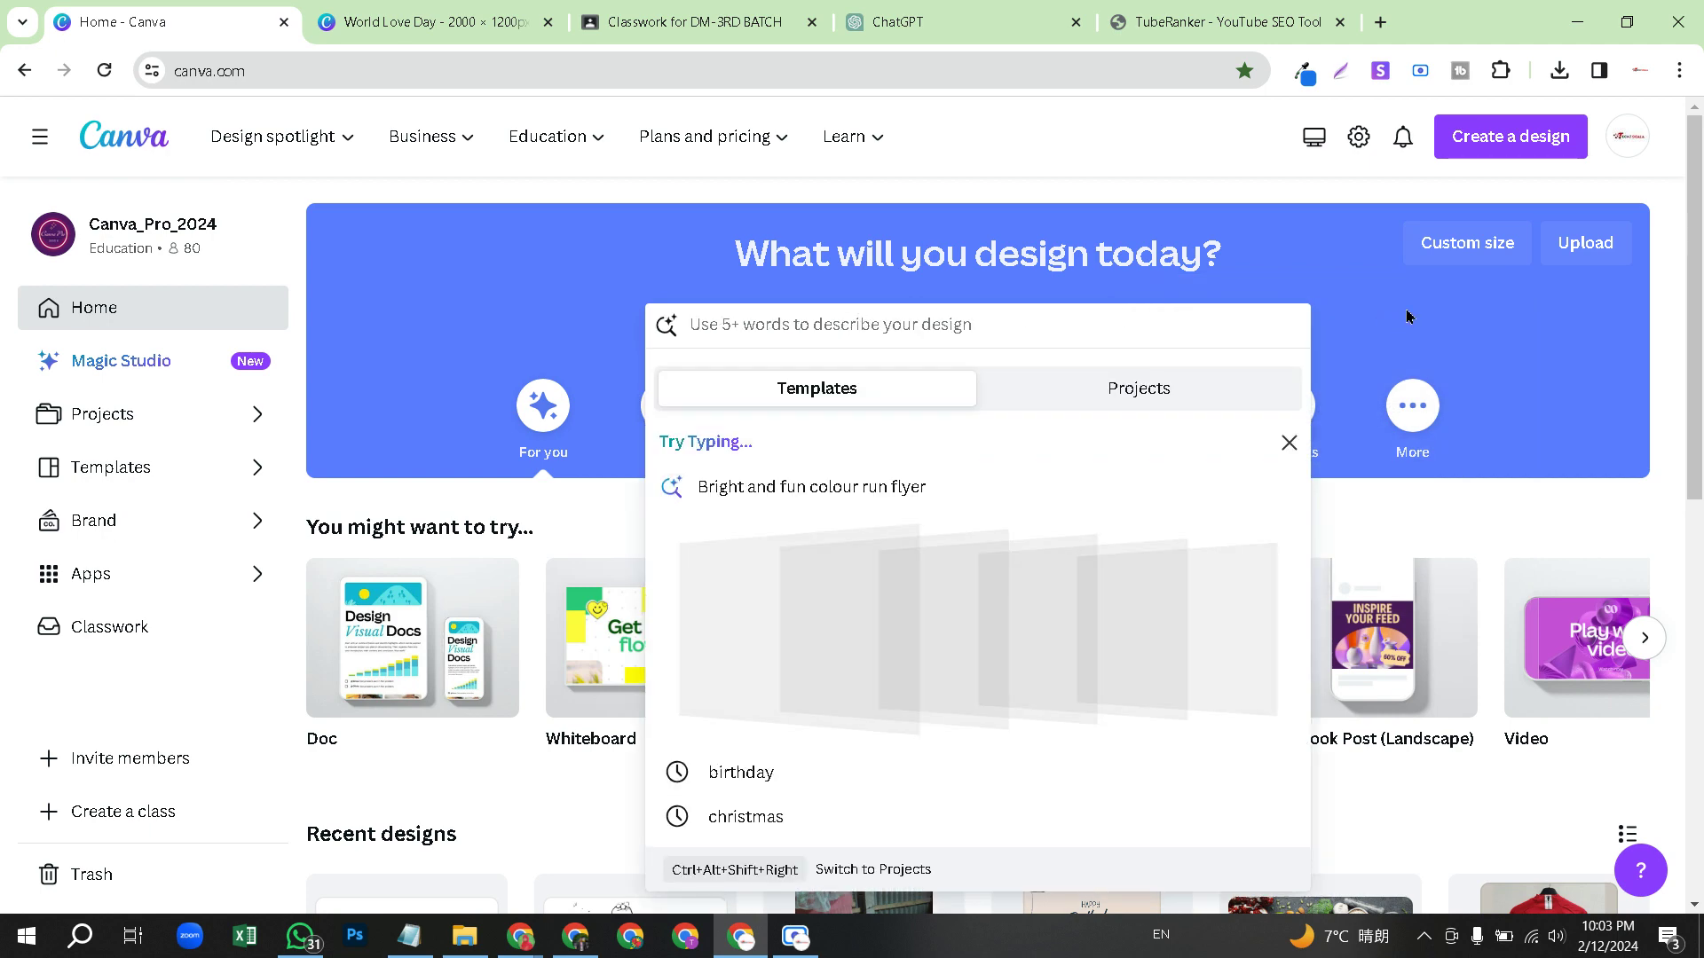
left_click(1407, 316)
- Search the templates for "video" and create a blank video design
left_click(959, 318)
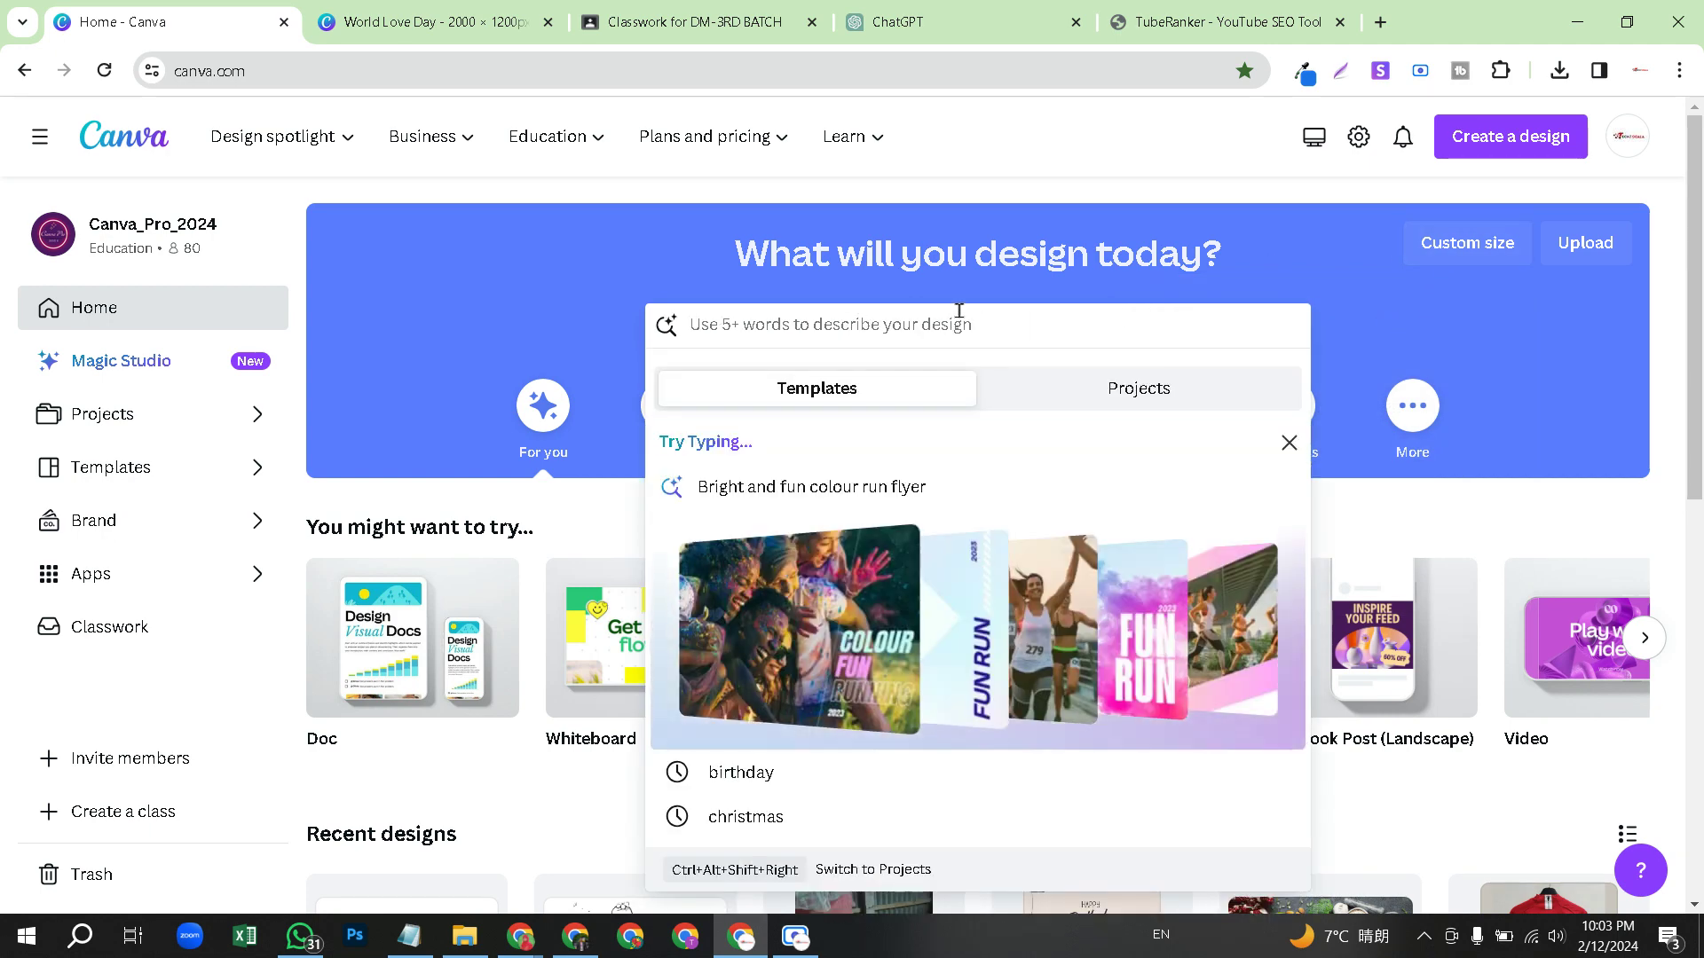
type("videeo")
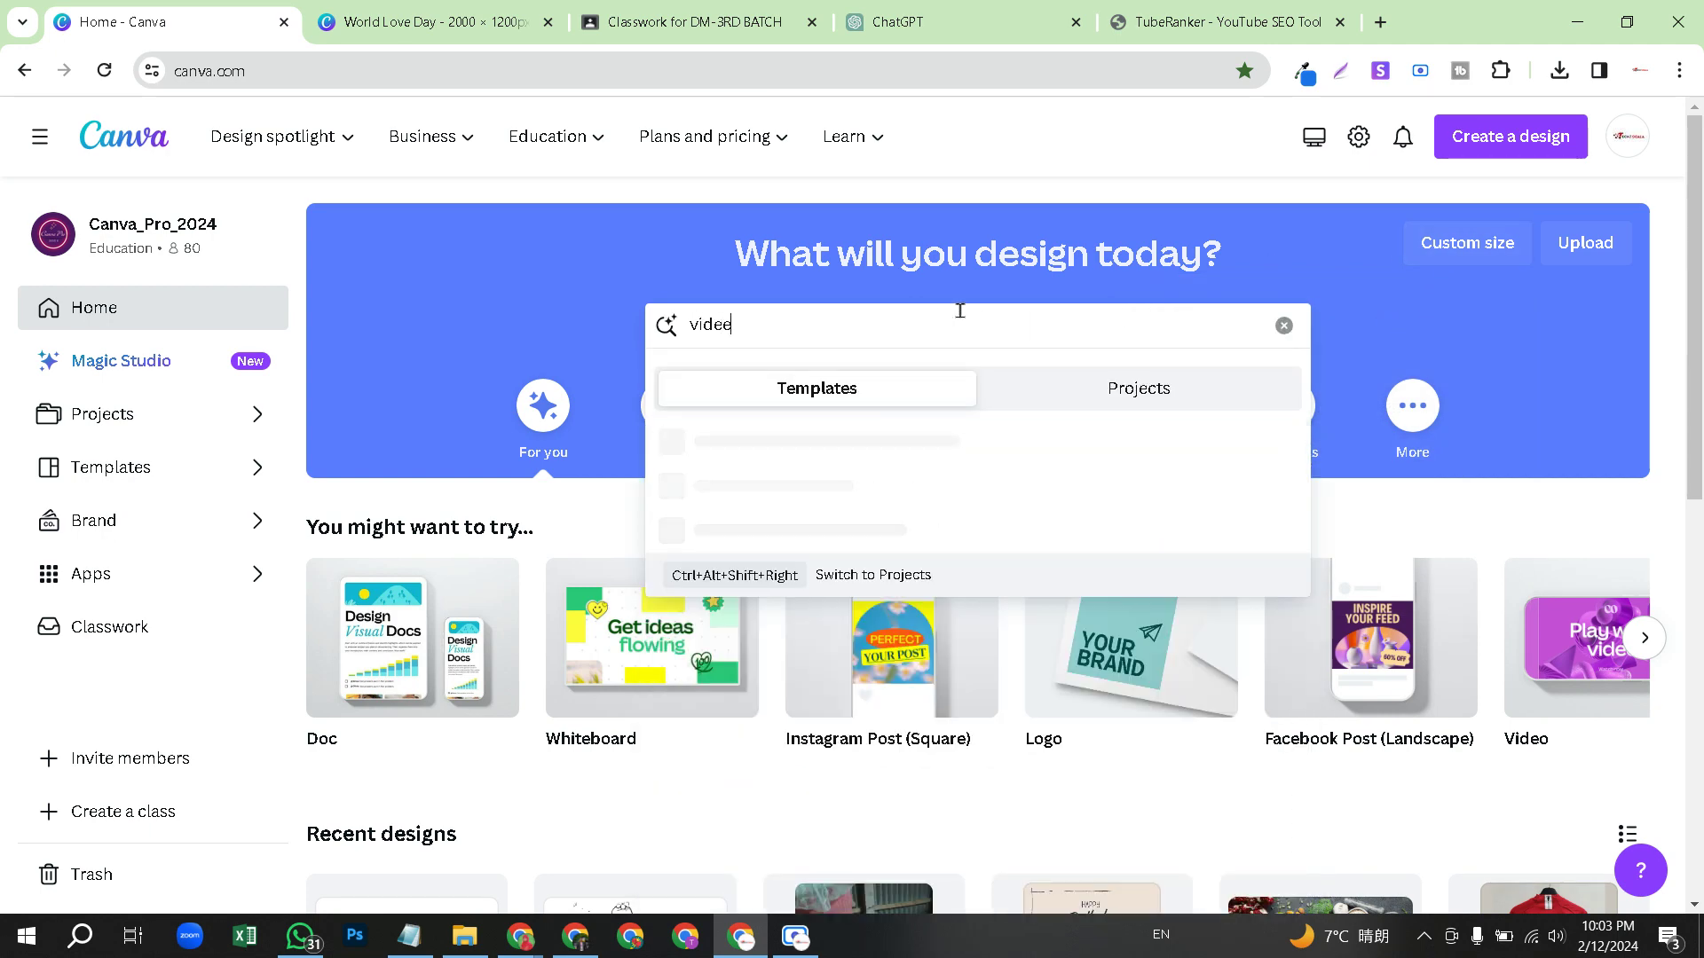
key("BackSpace")
key("BackSpace")
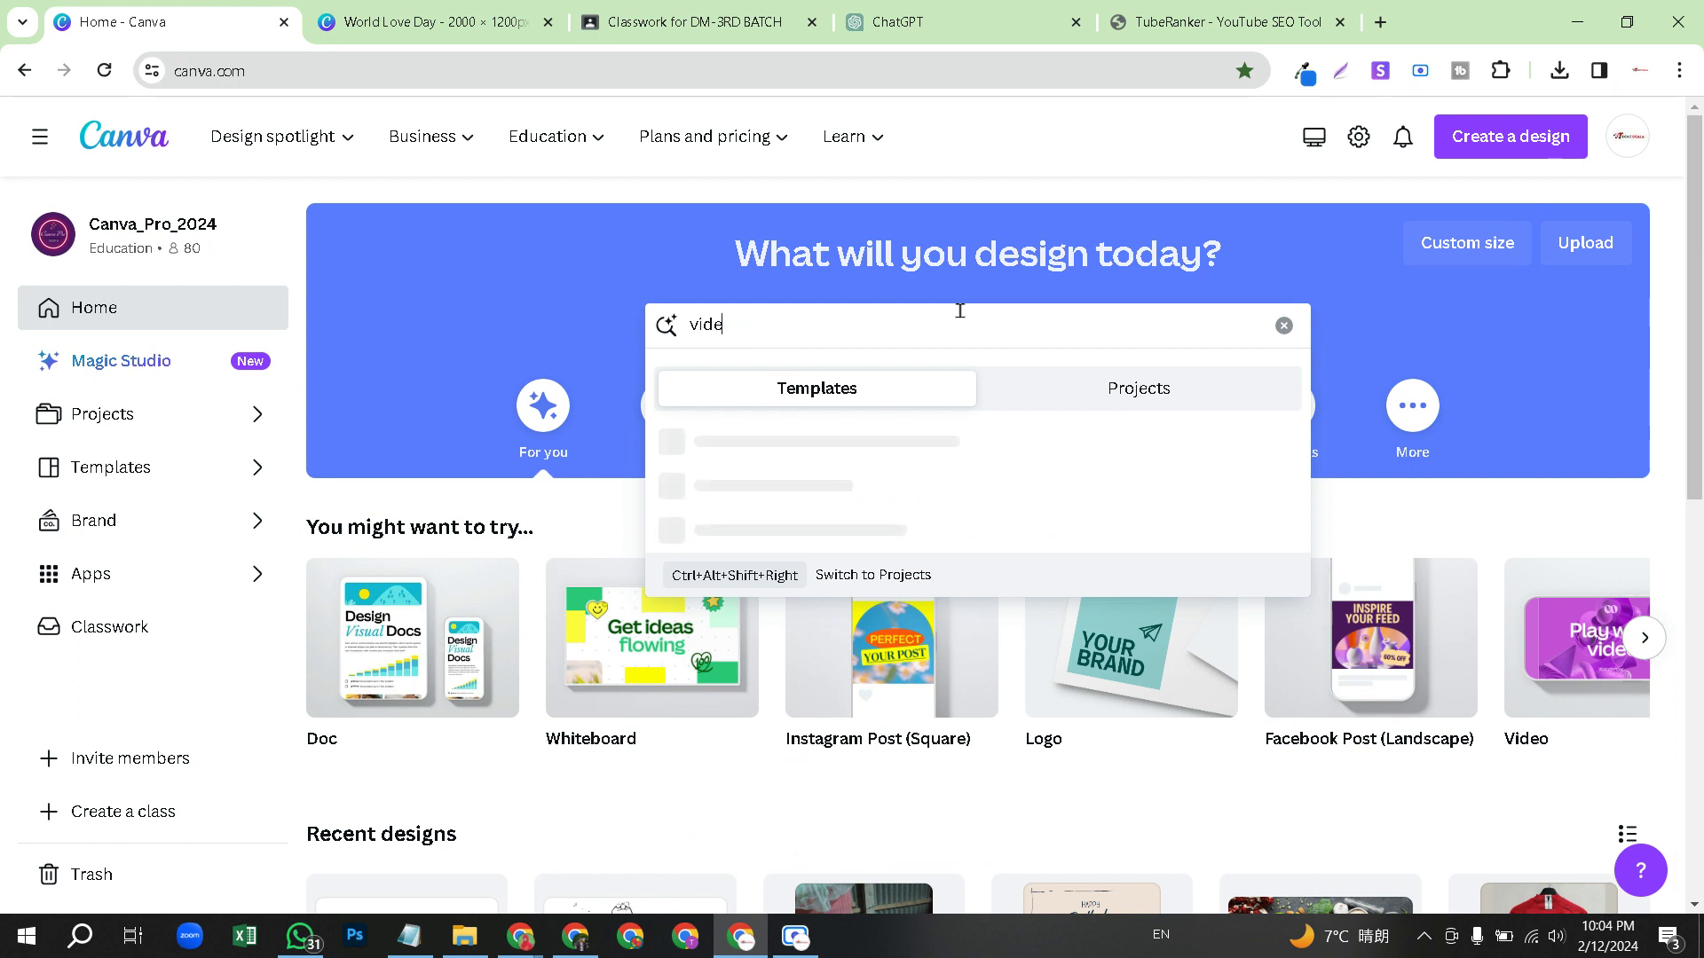
type("o")
key("Return")
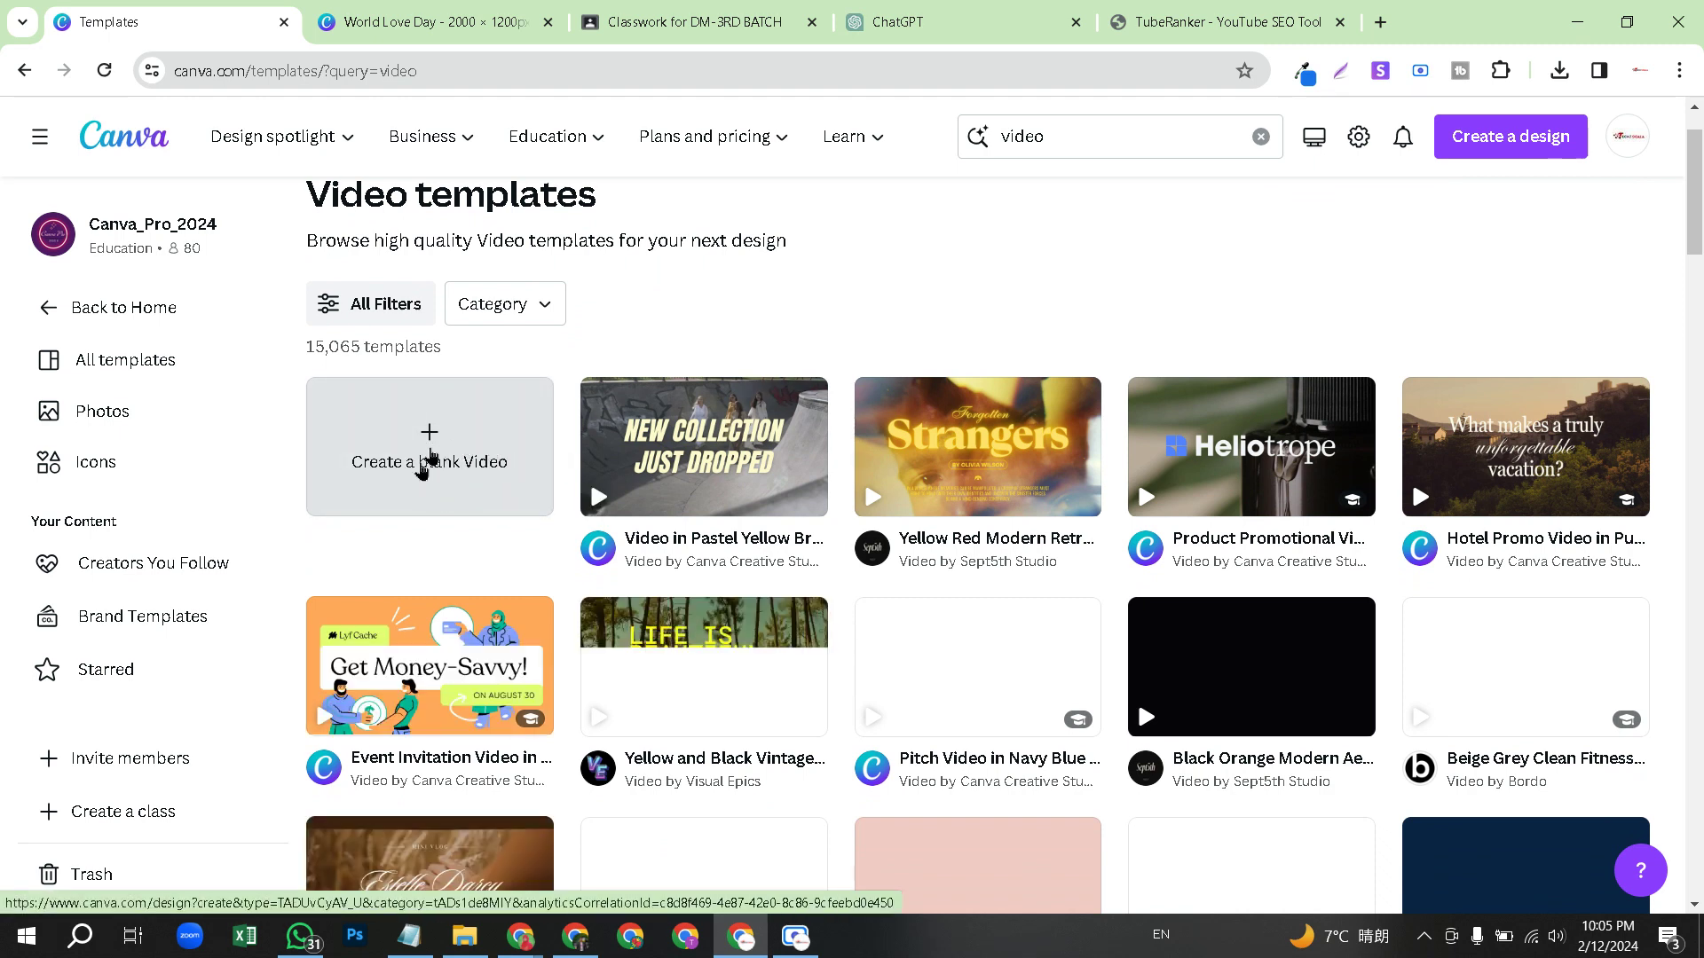
left_click(424, 466)
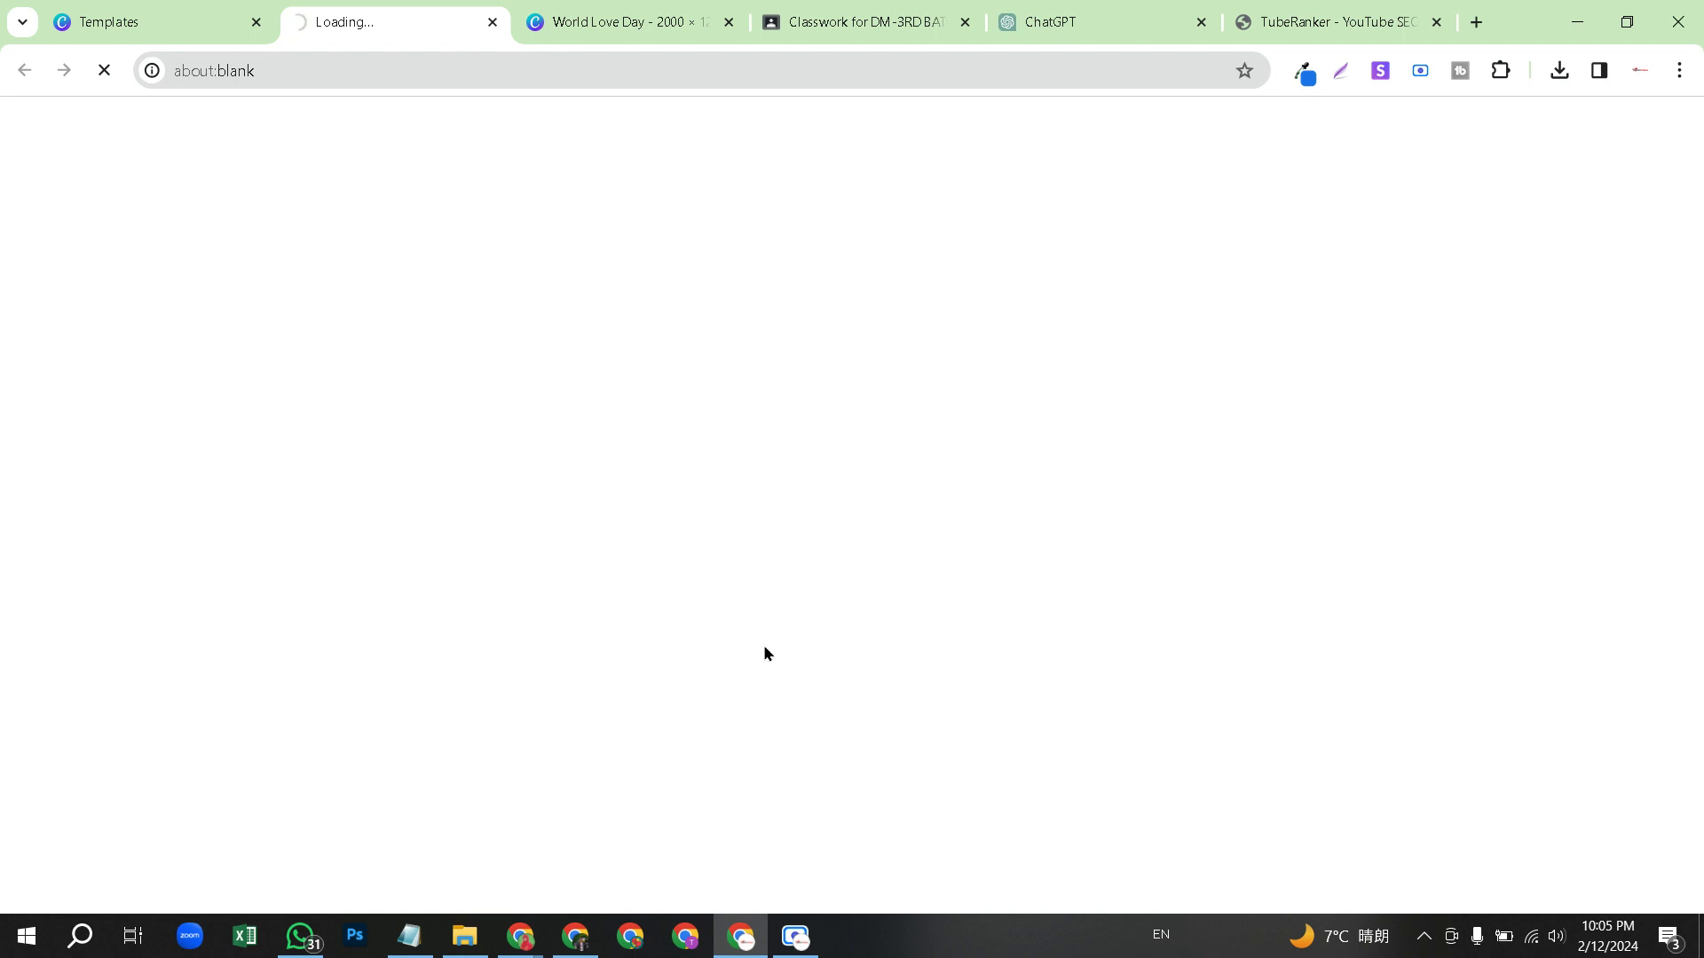
- Run msconfig, view the Boot settings in System Configuration and close it
key("super+r")
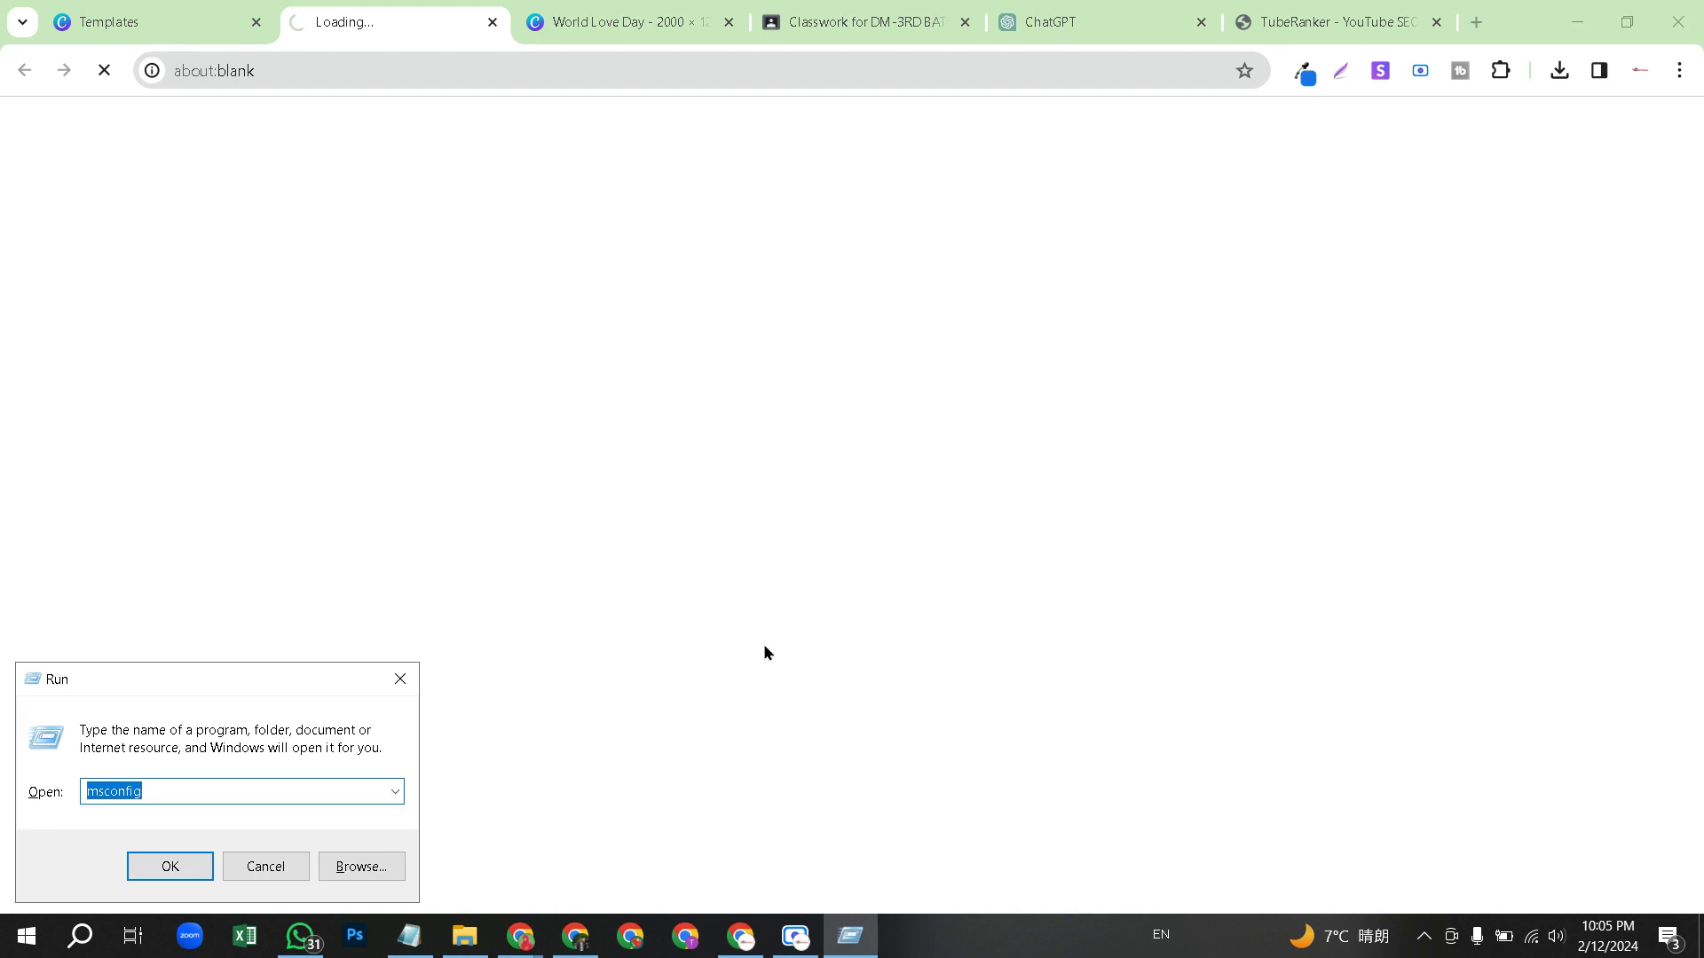
left_click(156, 856)
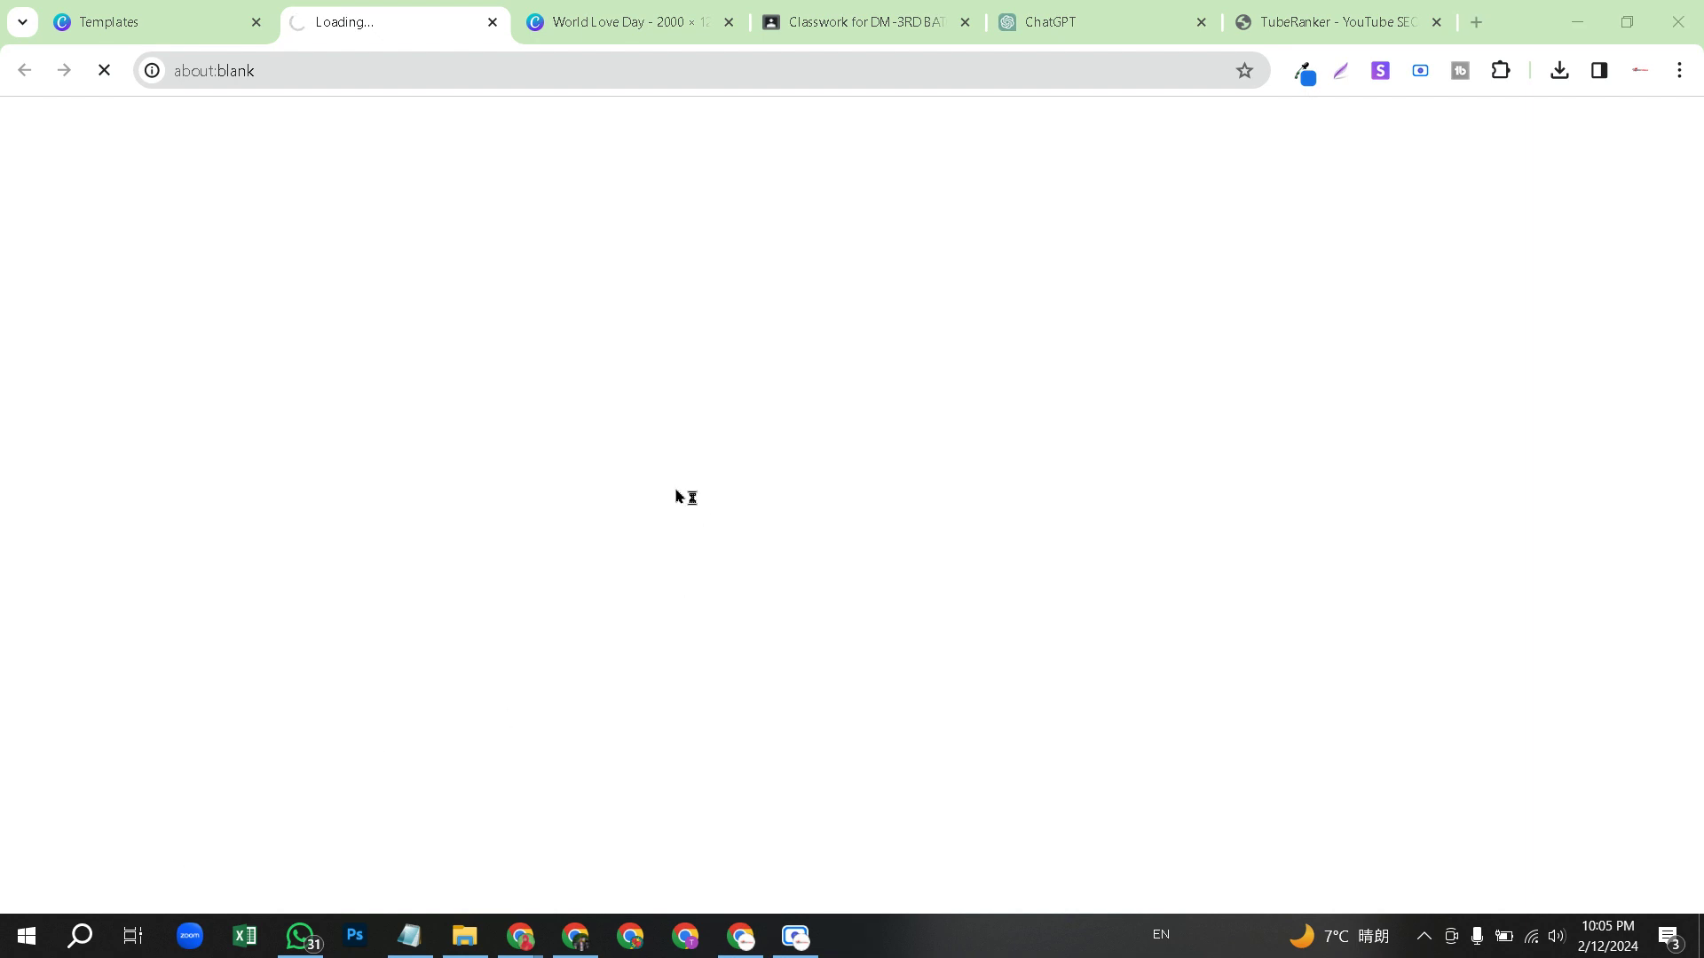
left_click(637, 298)
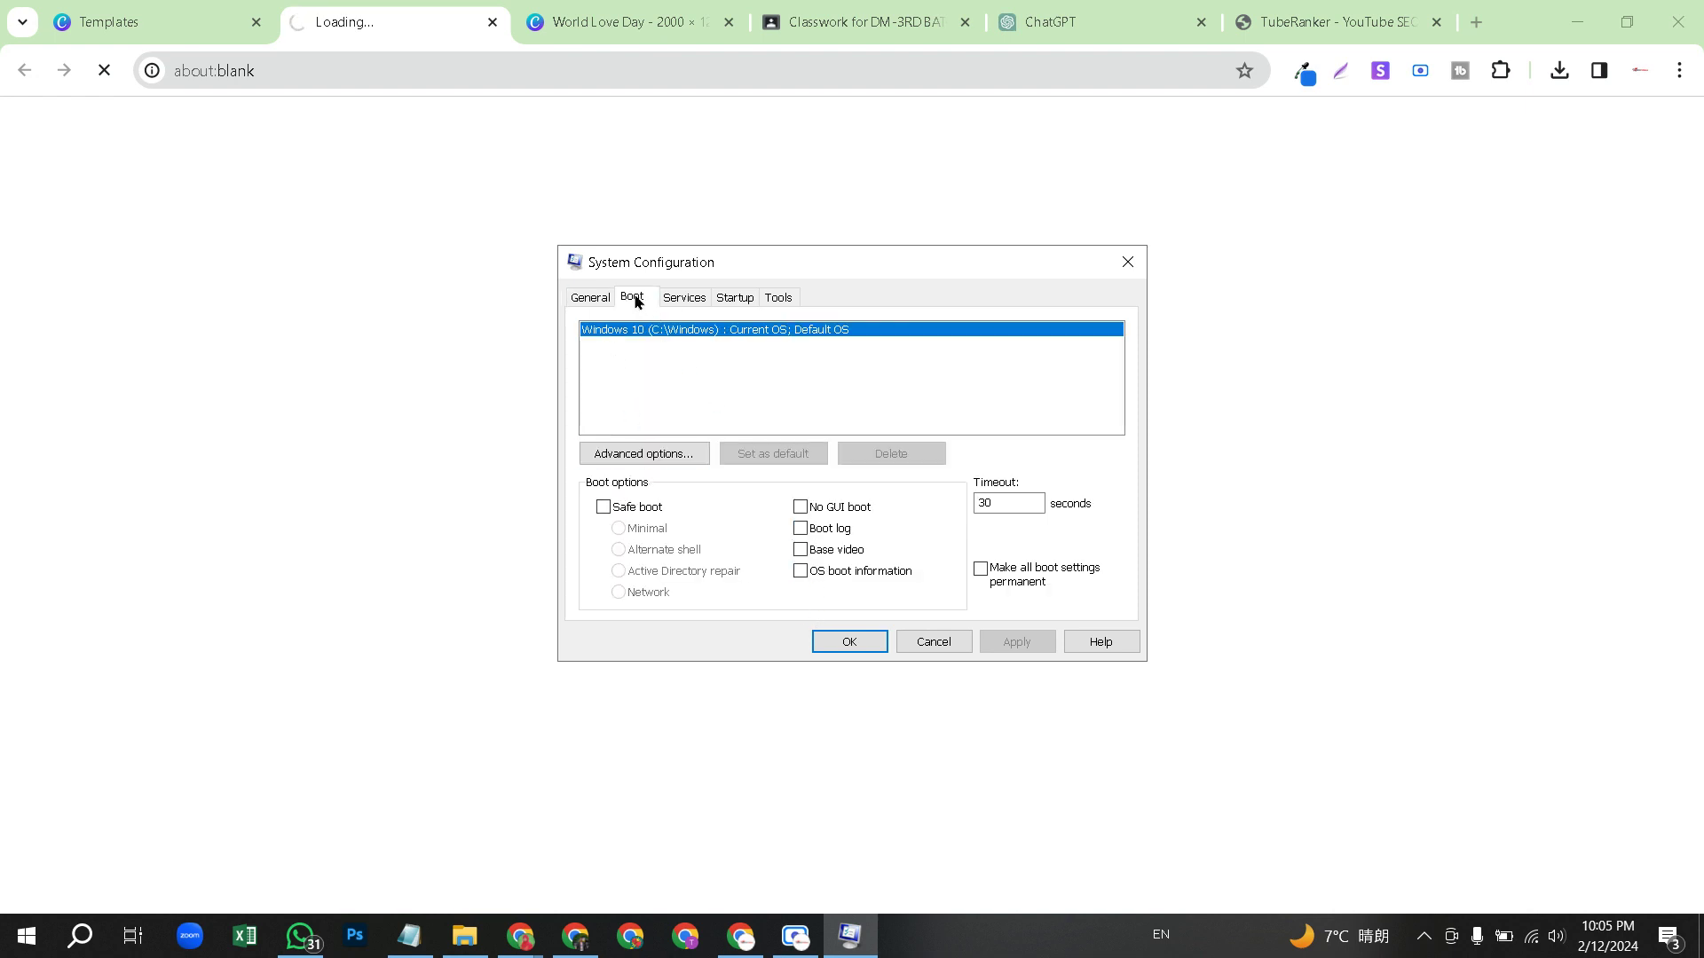
left_click(868, 642)
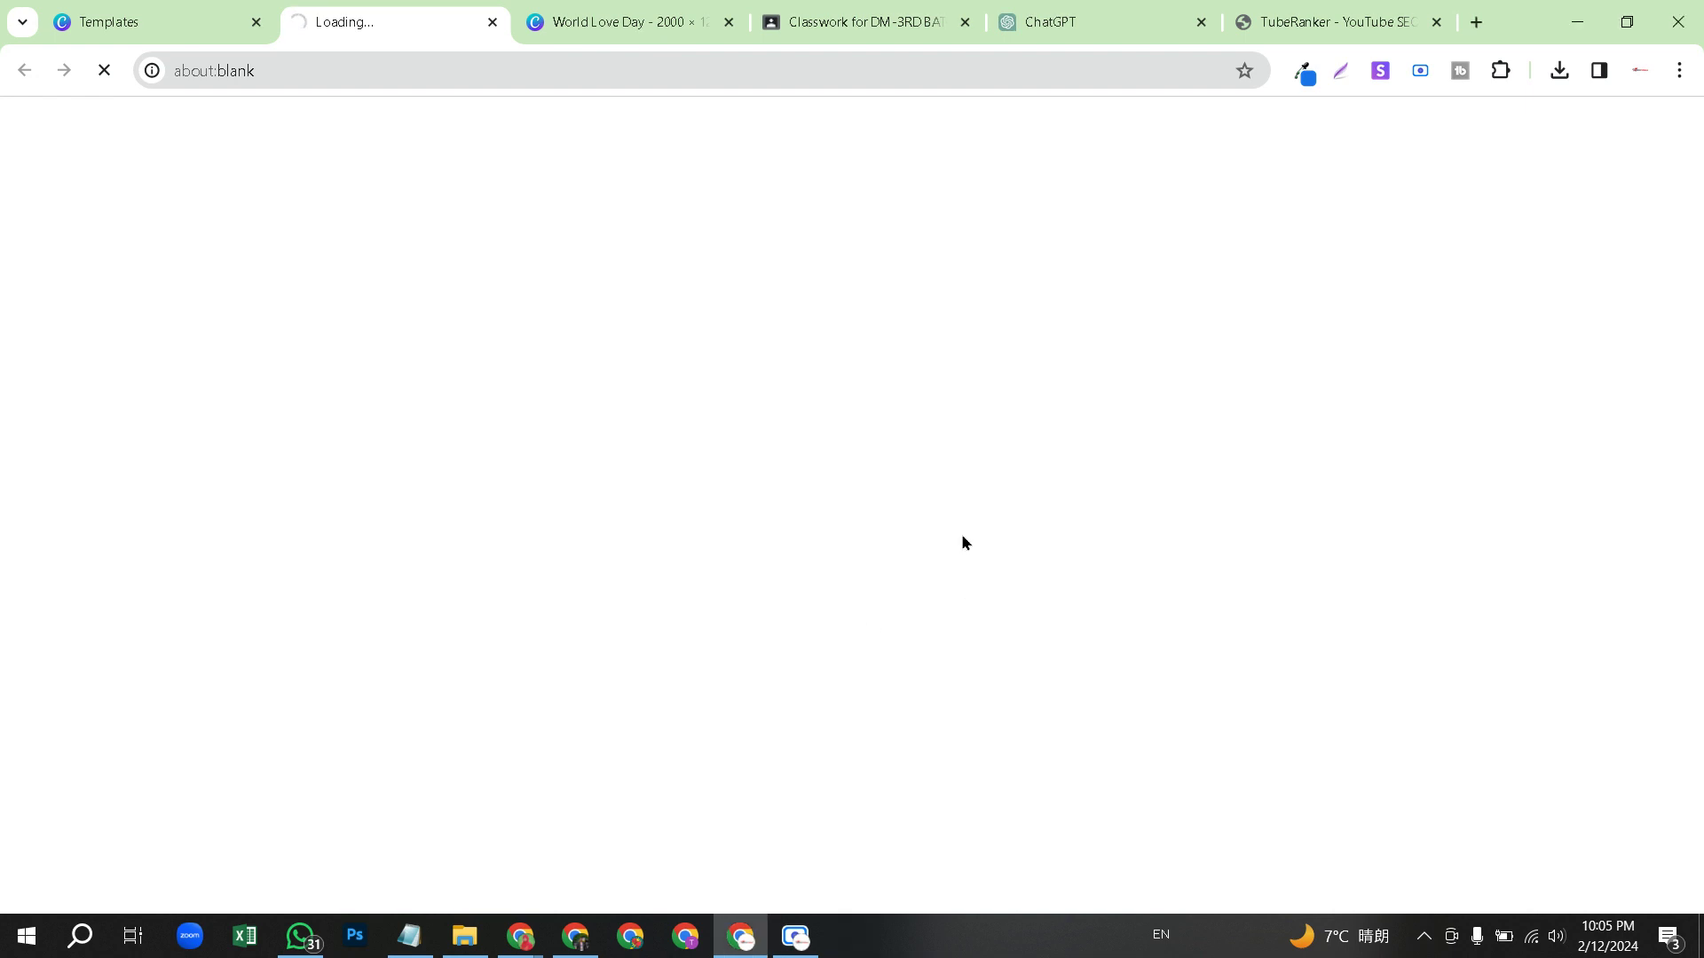
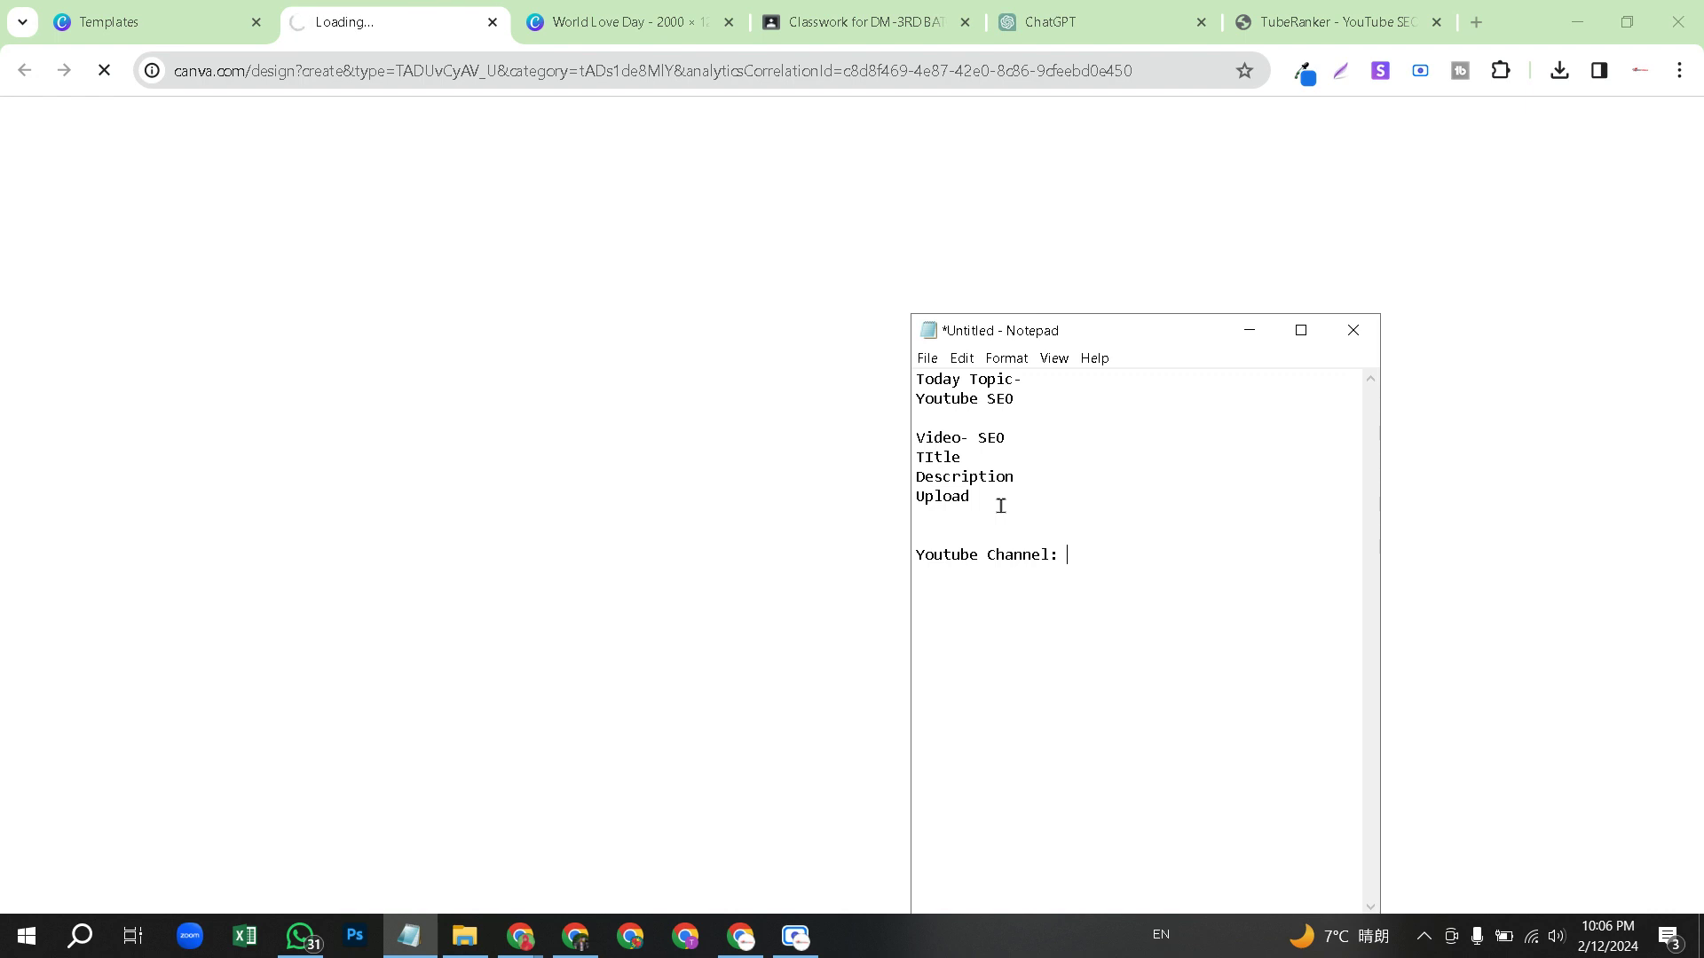
- In the Notepad notes, complete the Youtube Channel line with "Name" and add the lines "Cover Photo" and "Logo"
type("Name")
type("Co")
type("ver P")
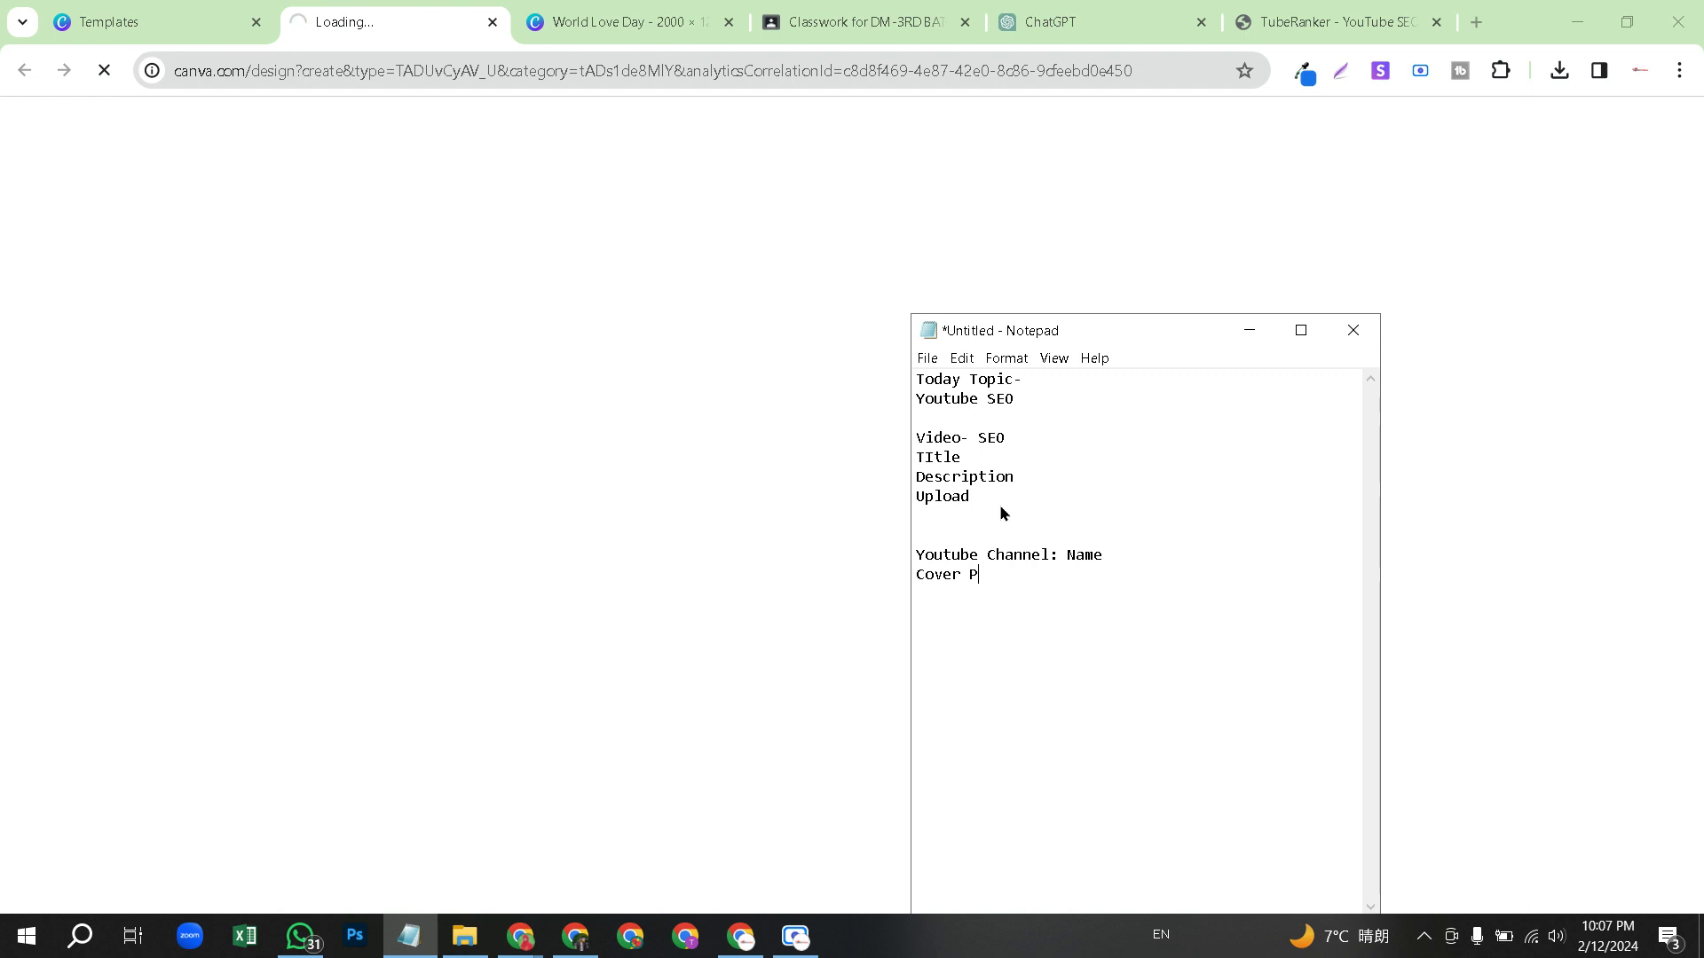
type("hot")
type("o ")
type("Logo")
key("Return")
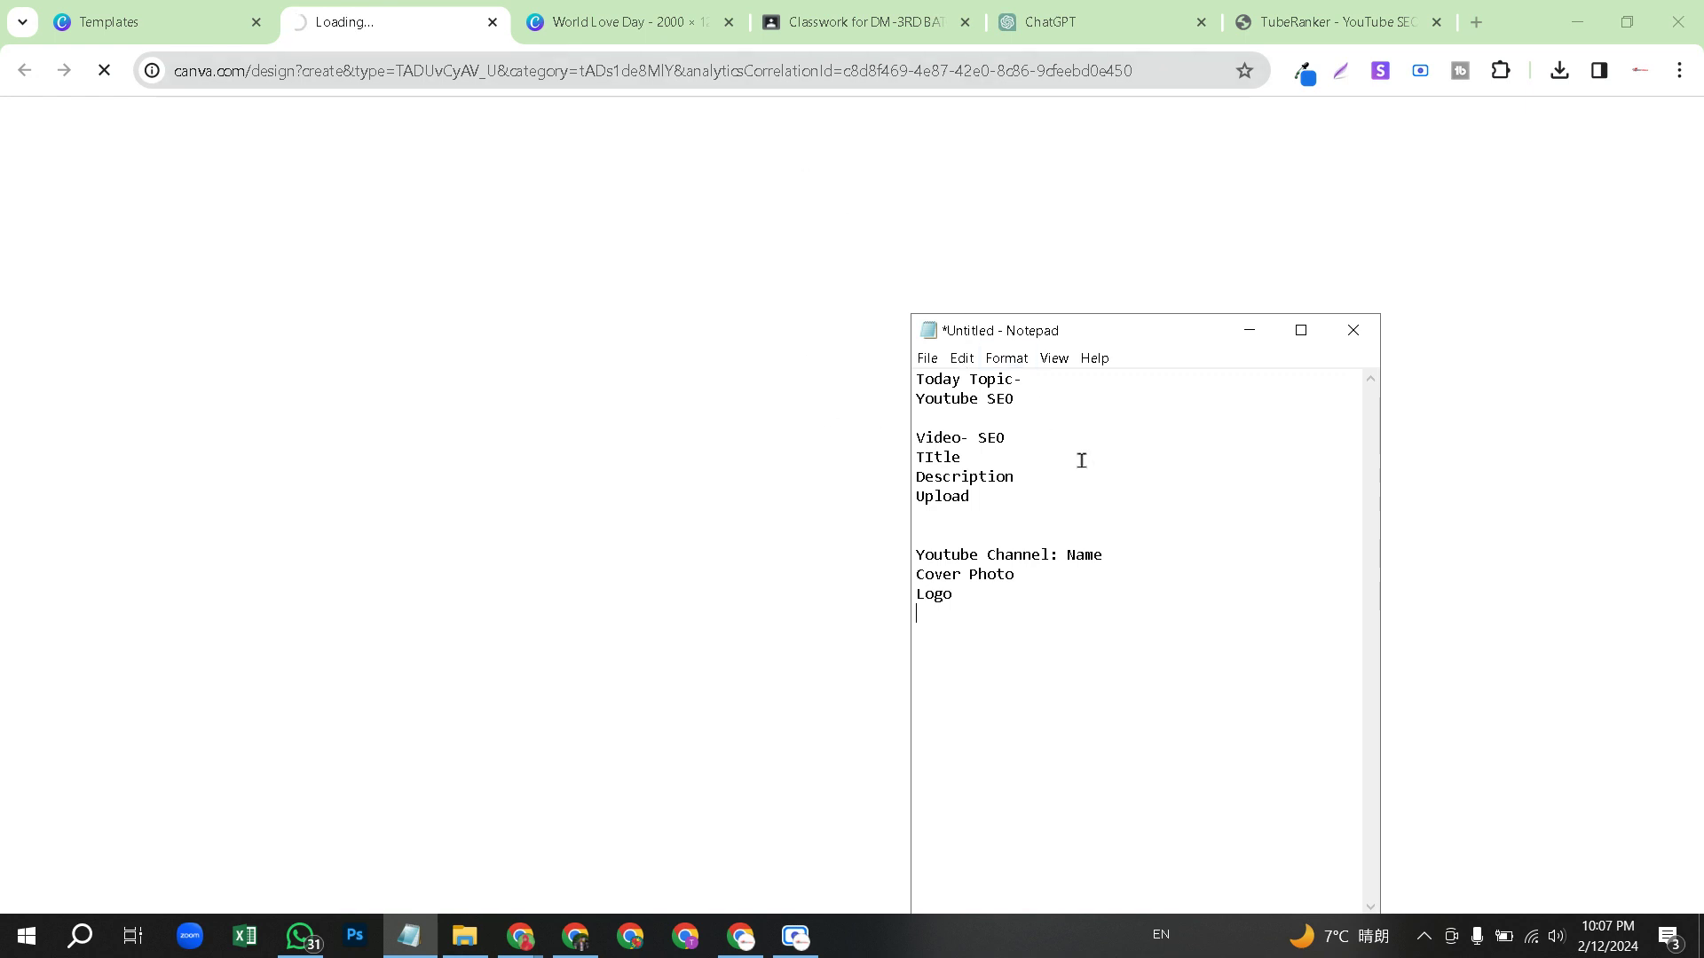
- Add the line "Copyright Logo" to the notes and, below a blank line, the entry "Youtube Channel Intro-"
type("Copyright Logo")
key("Return")
type("Vide")
key("BackSpace")
key("BackSpace")
key("BackSpace")
key("BackSpace")
type("Youtu")
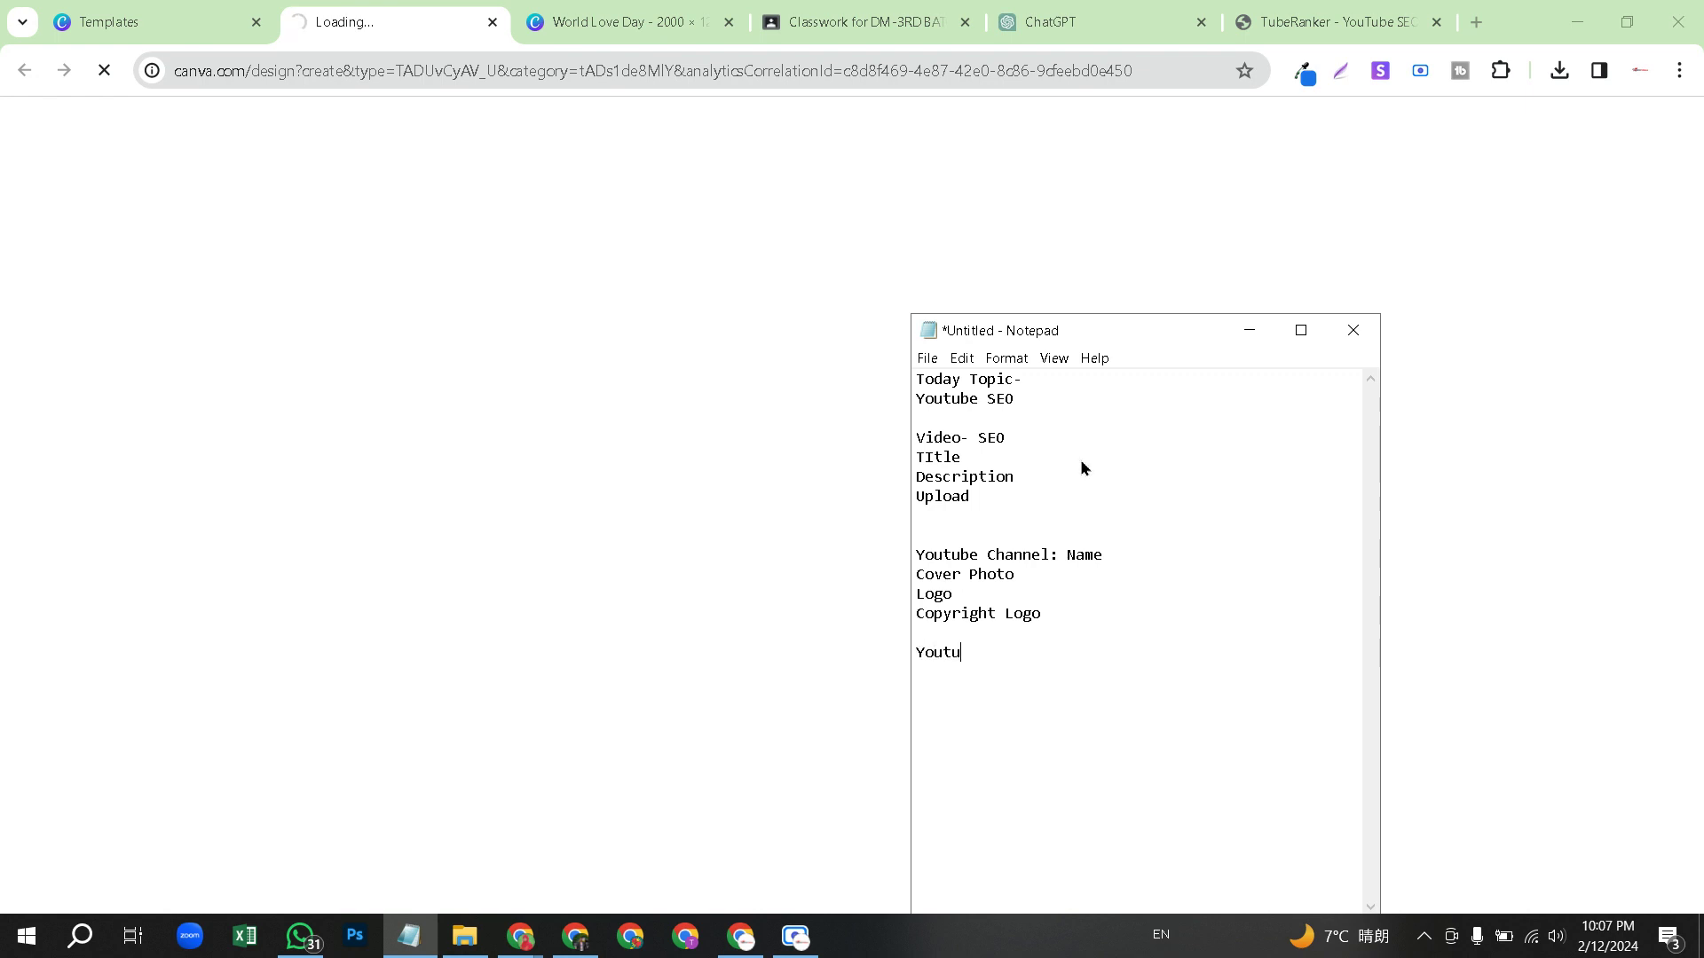
type("be Channel Intro")
key("shift")
key("shift")
key("shift")
key("shift")
key("shift")
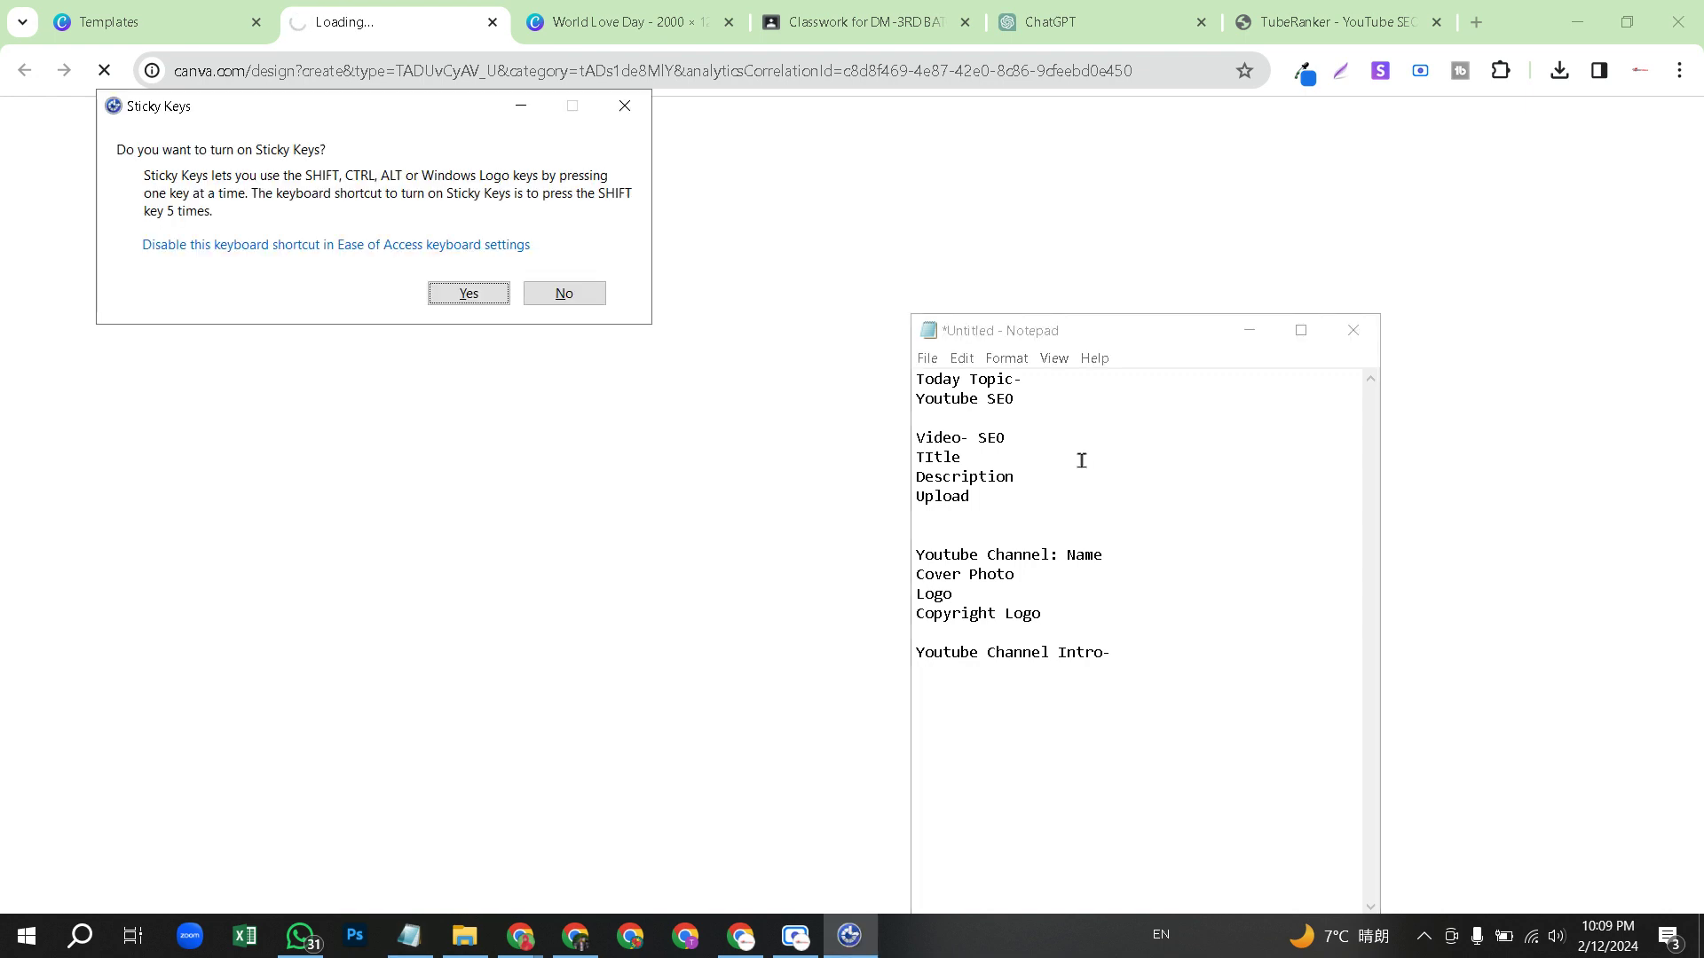
left_click(625, 106)
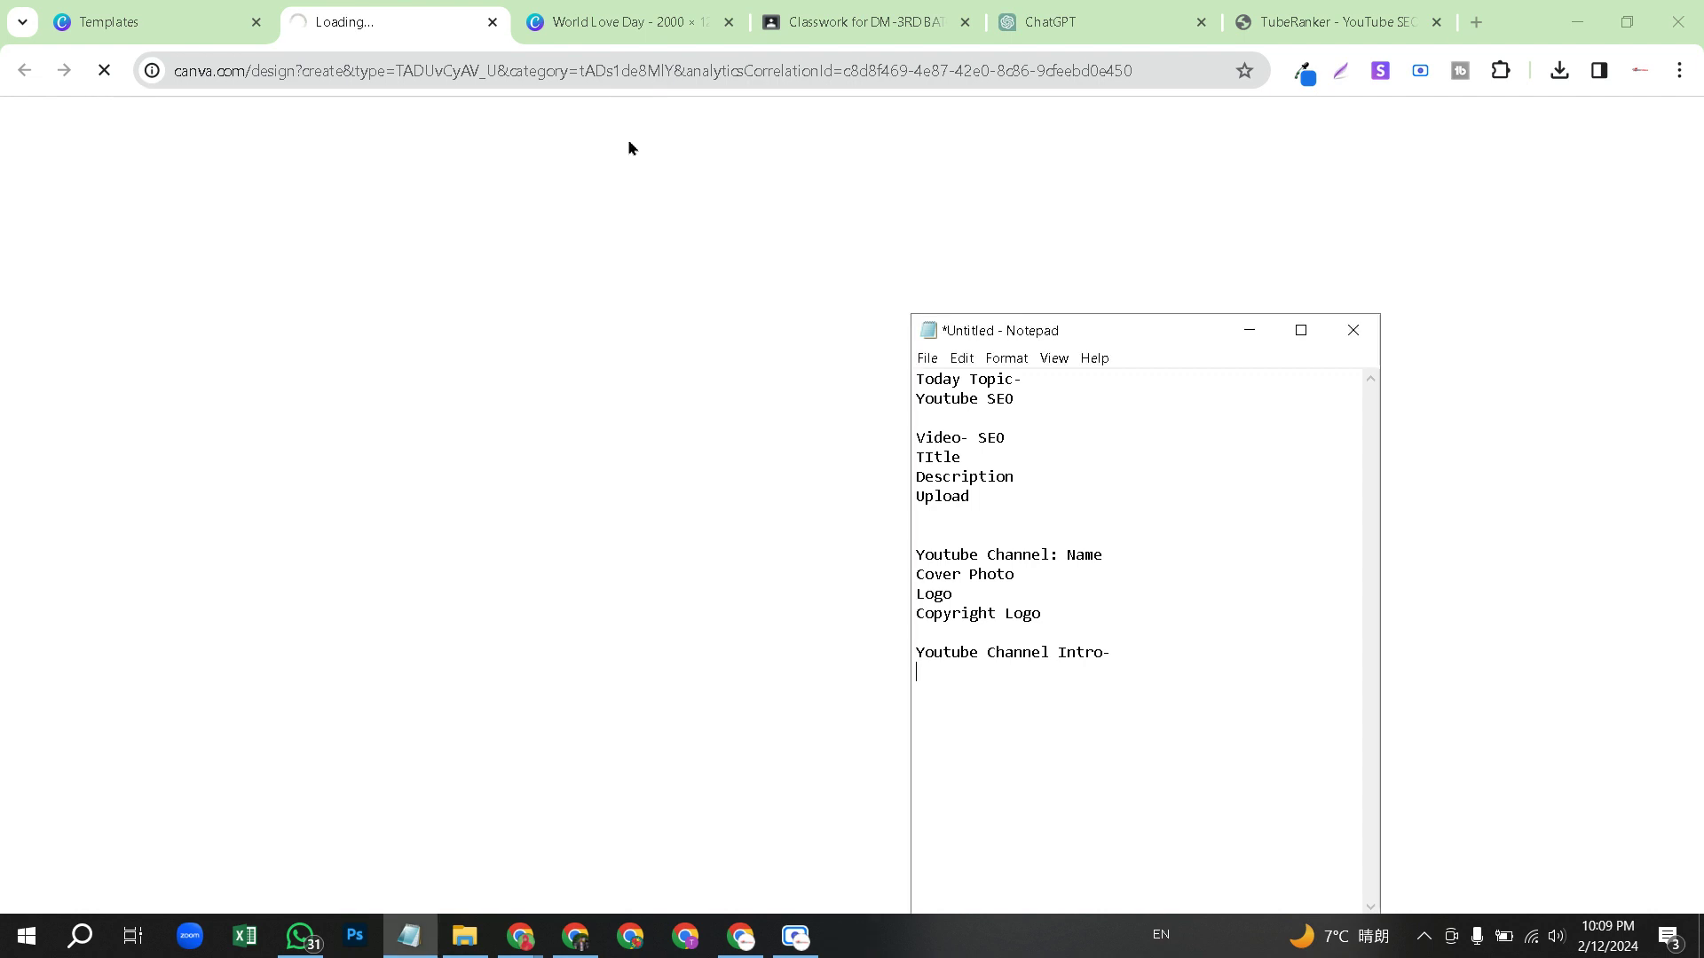
- Extend the notes with "Audience Return Video", a separator row of equals signs and the heading "Optimize:"
type("Audience ")
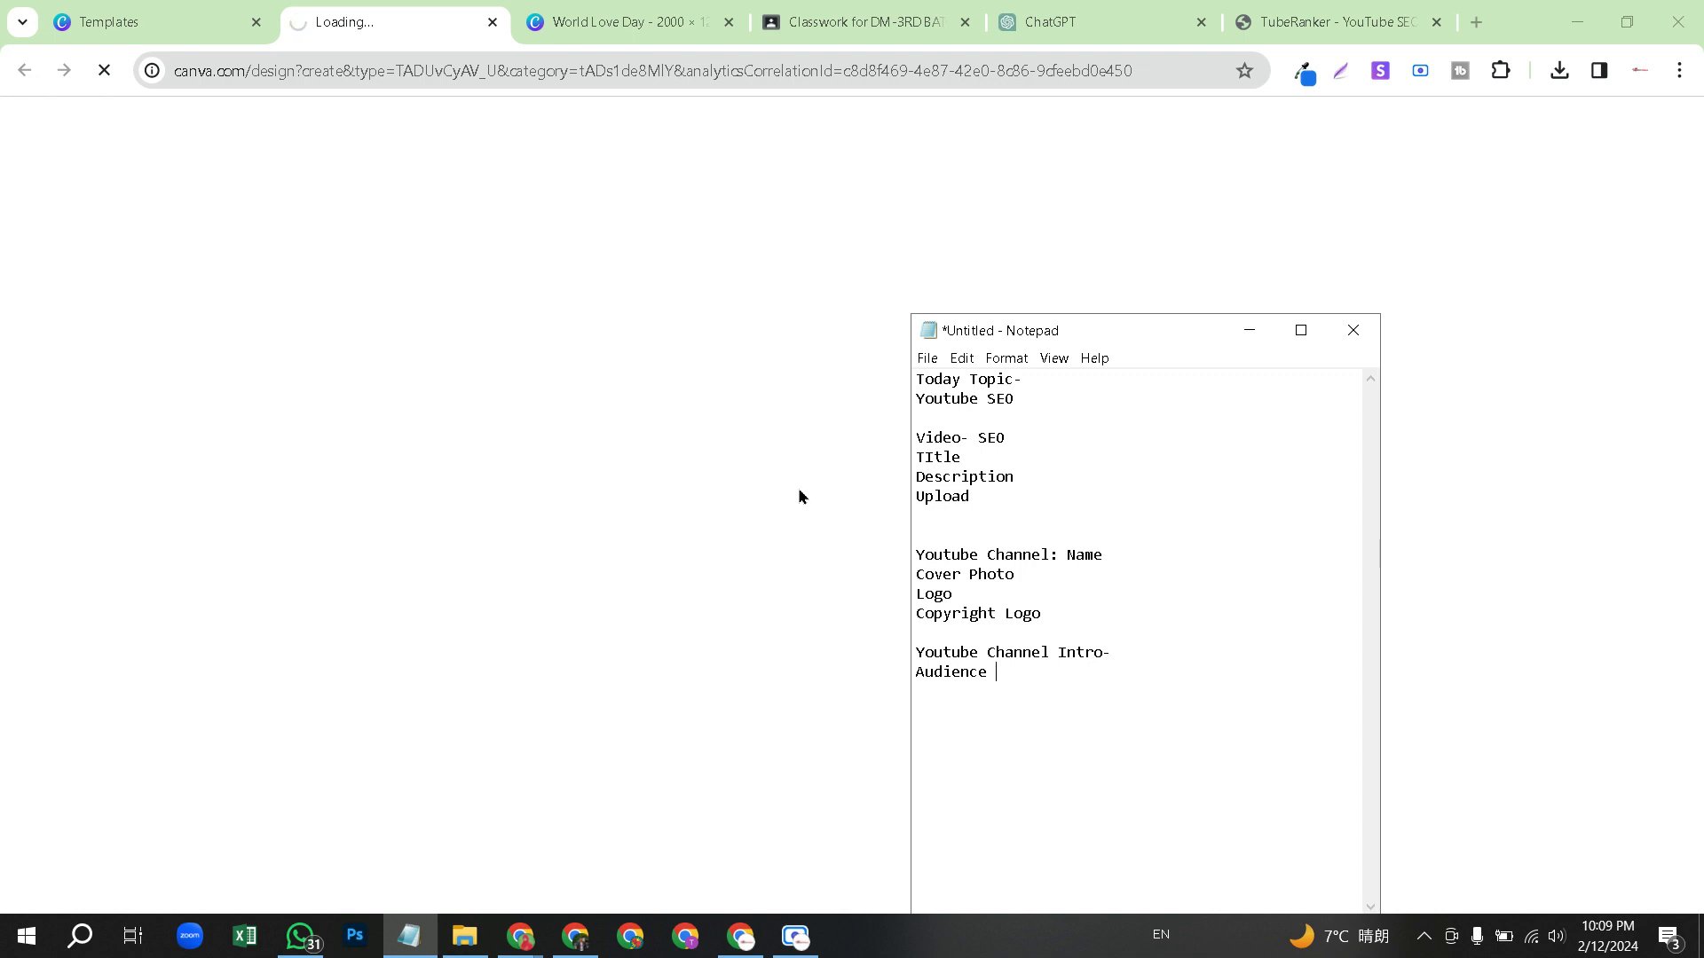
type("Return Video")
key("Return")
key("Return")
type("=======================")
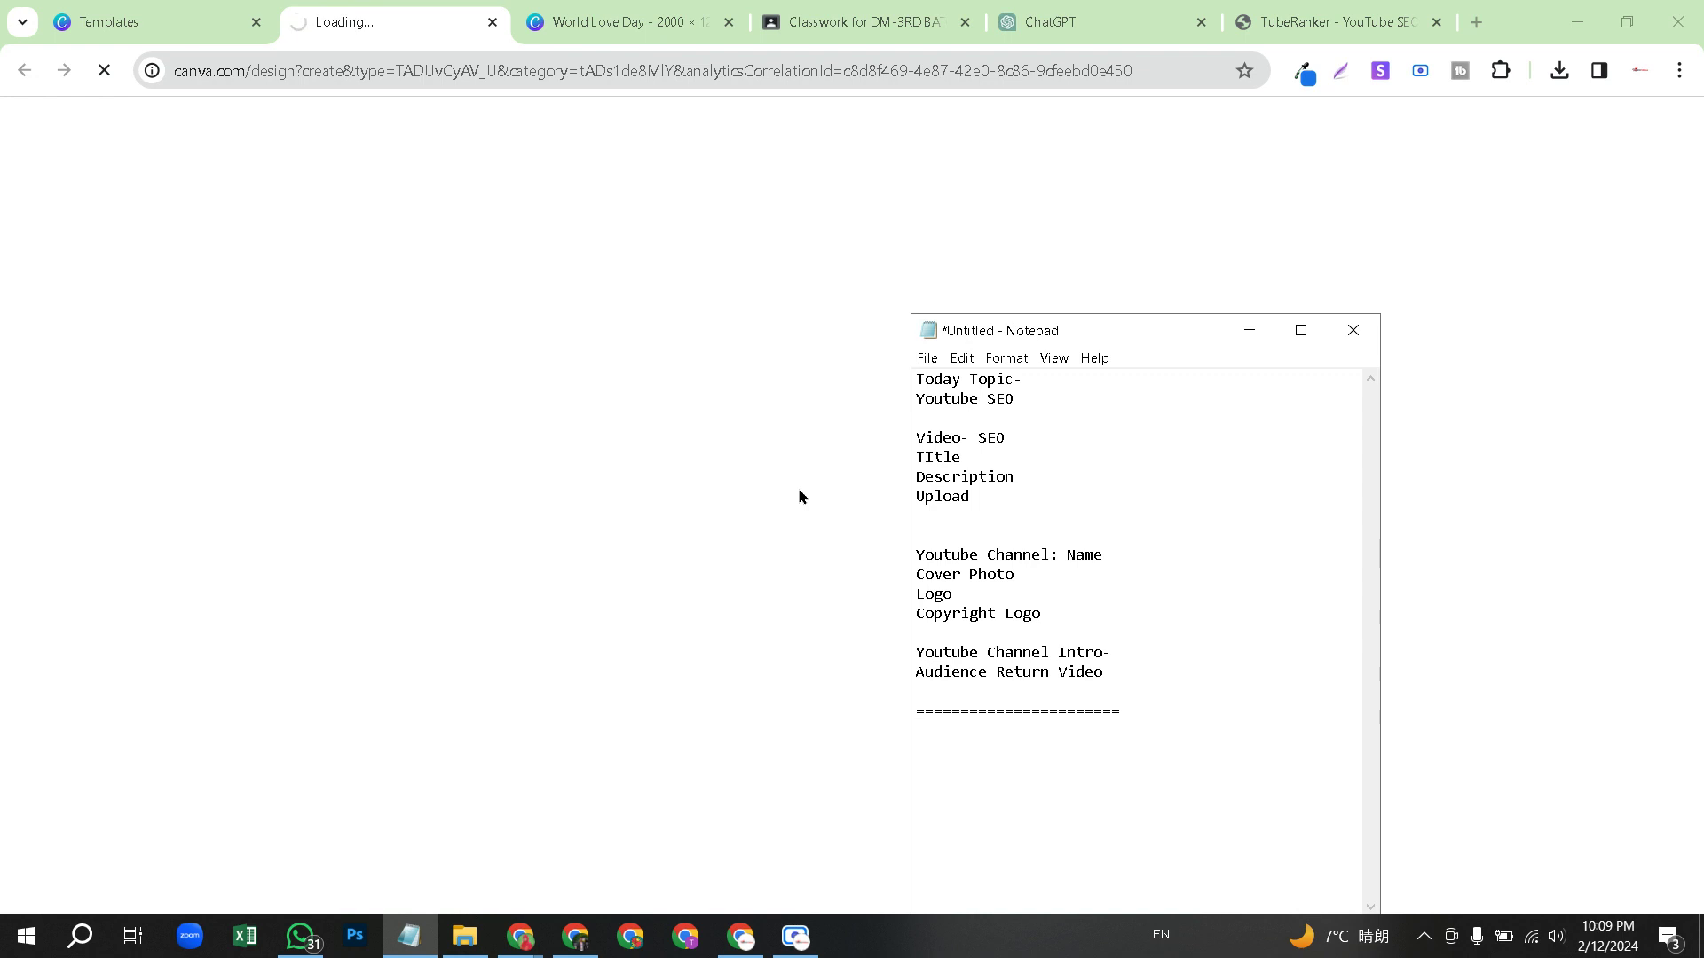
type("Optimize:")
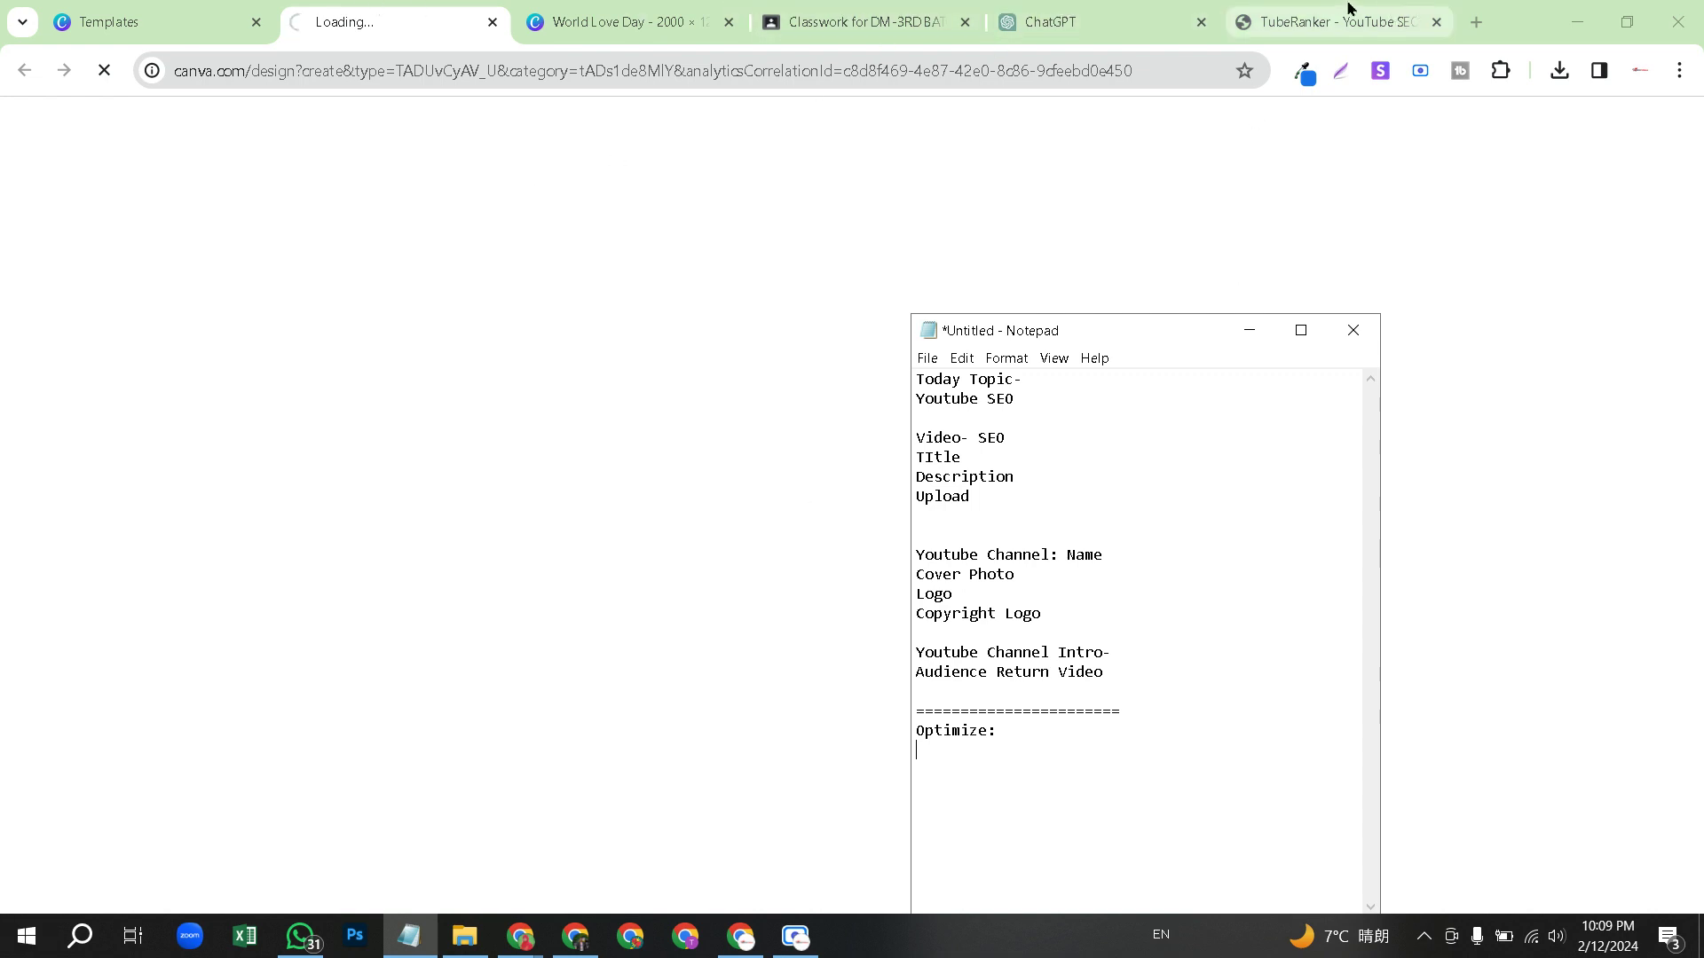
- Switch to the DM browser profile and open its Fgma Focus Channel bookmark folder
left_click(1639, 70)
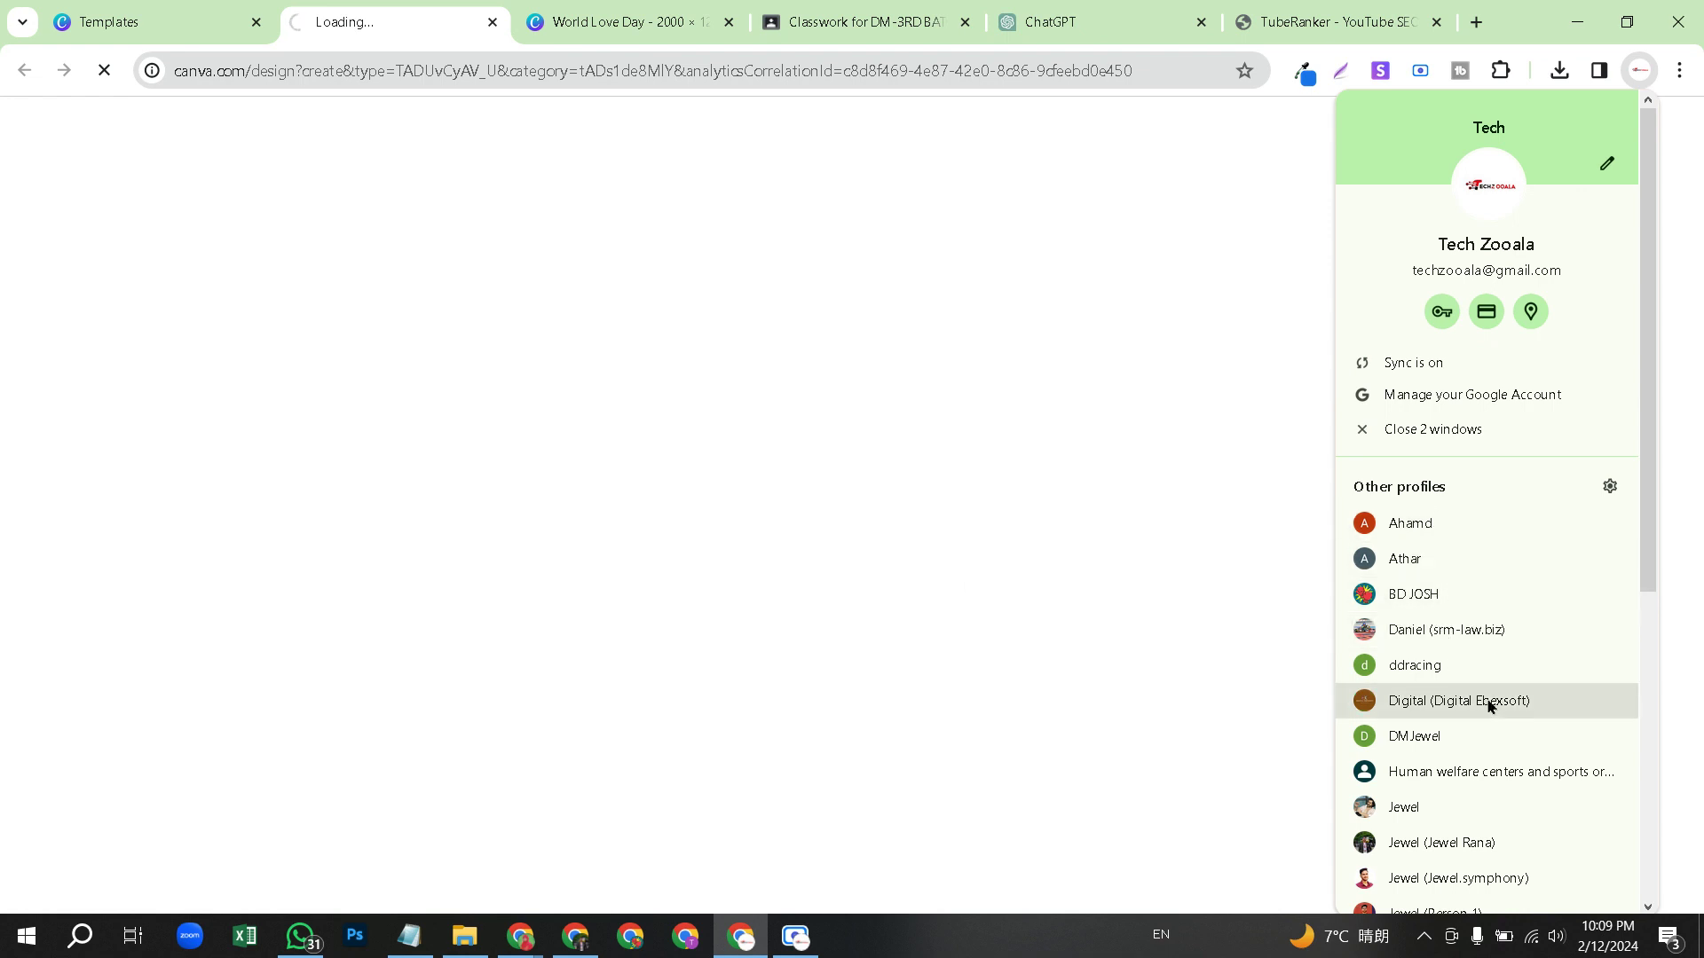
left_click(1420, 739)
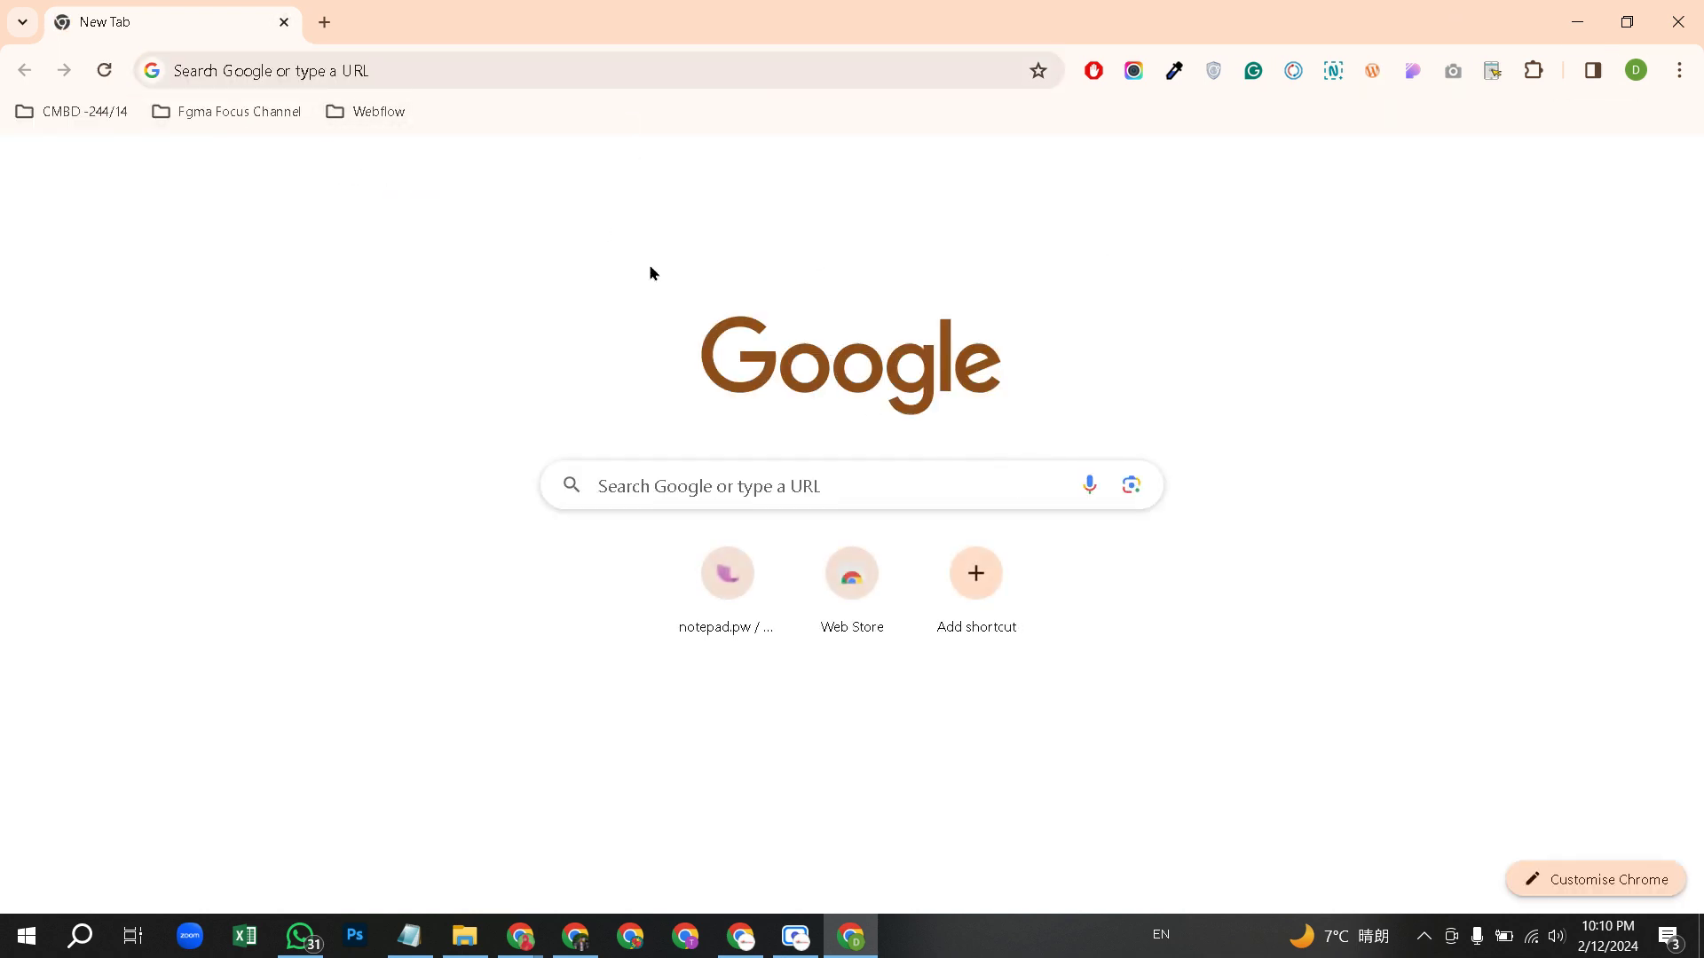
left_click(226, 114)
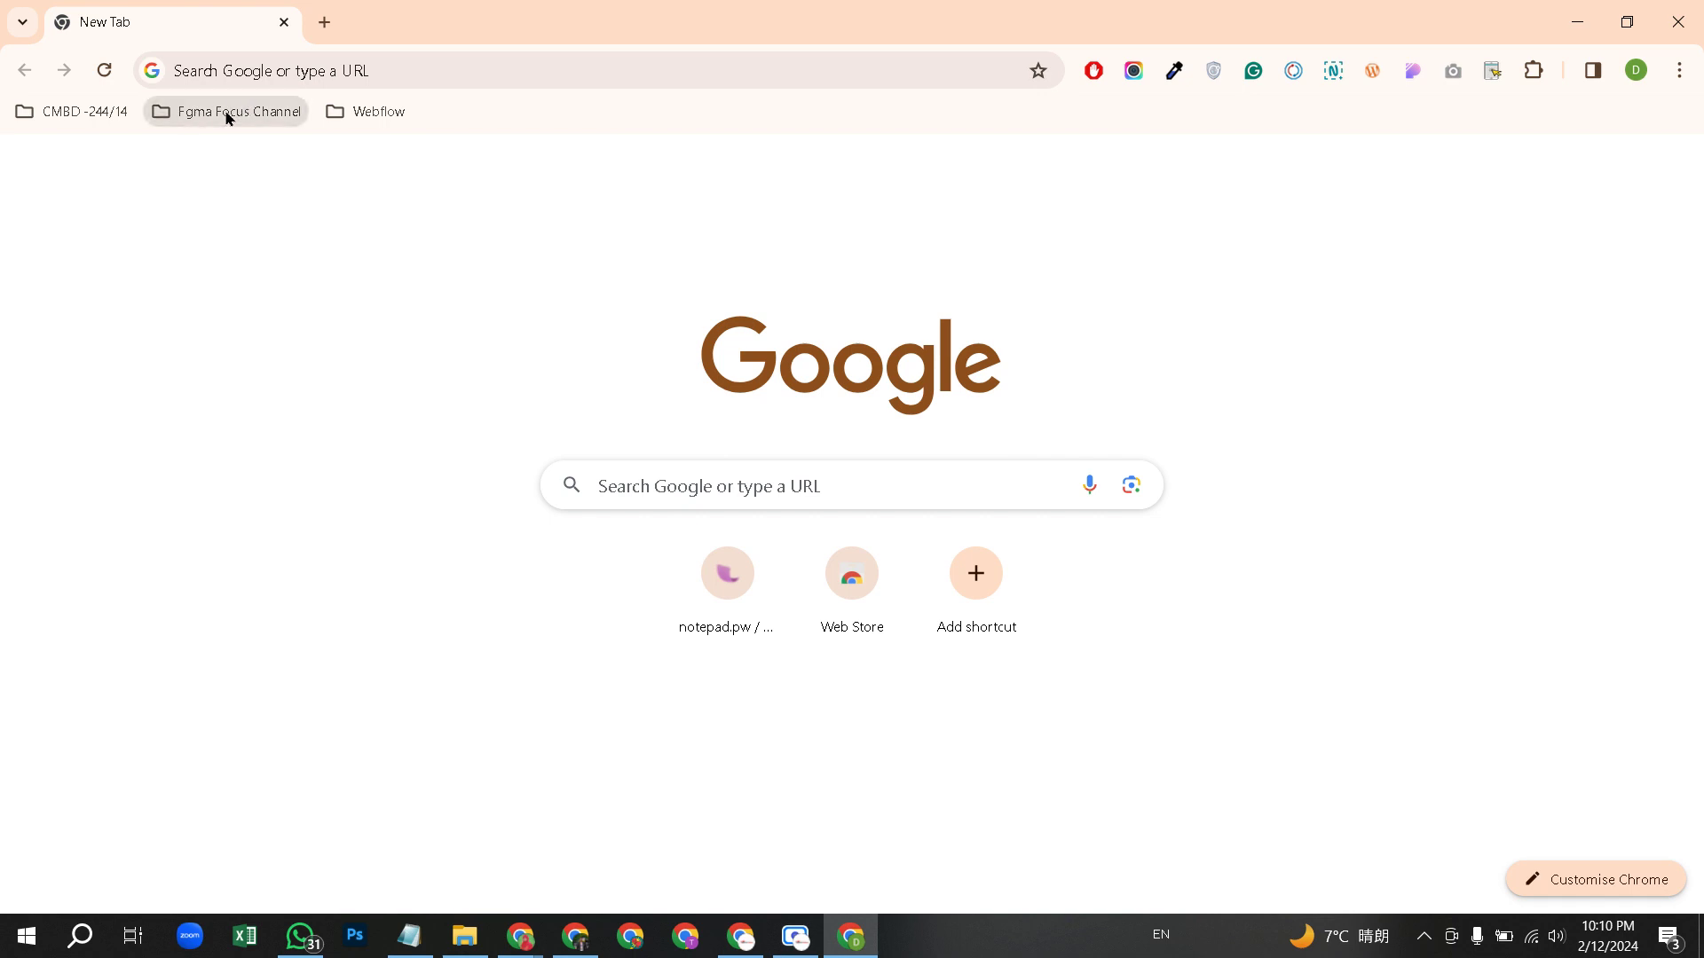
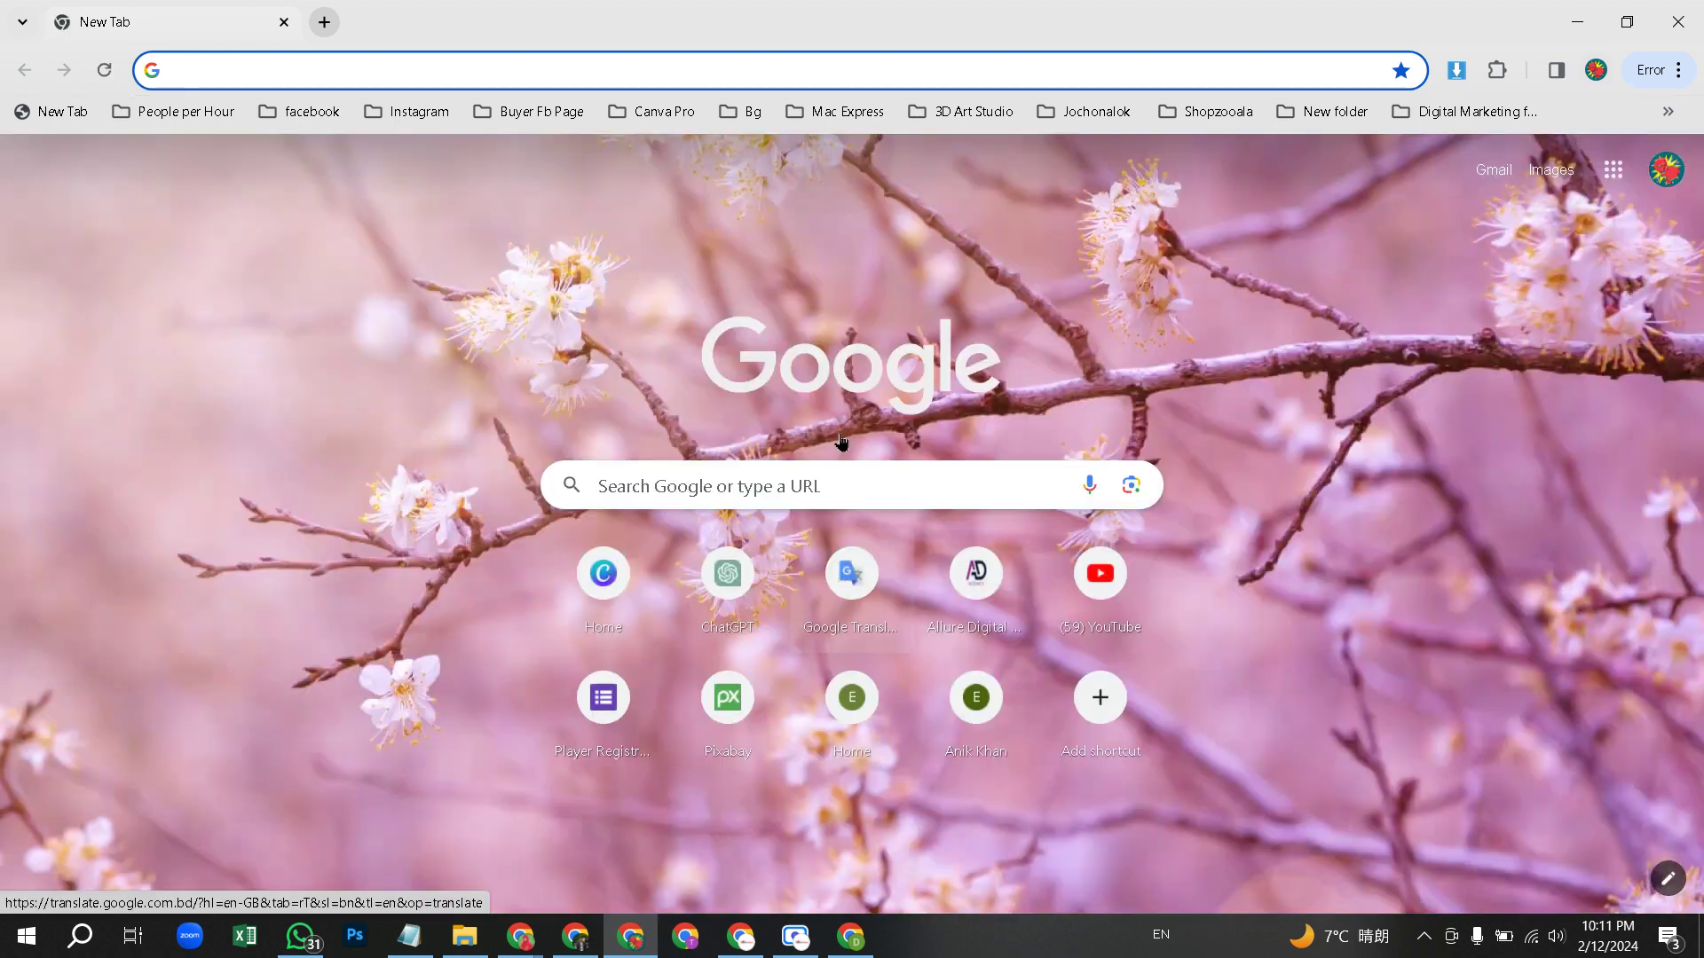
- Open ChatGPT from the new tab page of the other browser profile
left_click(725, 593)
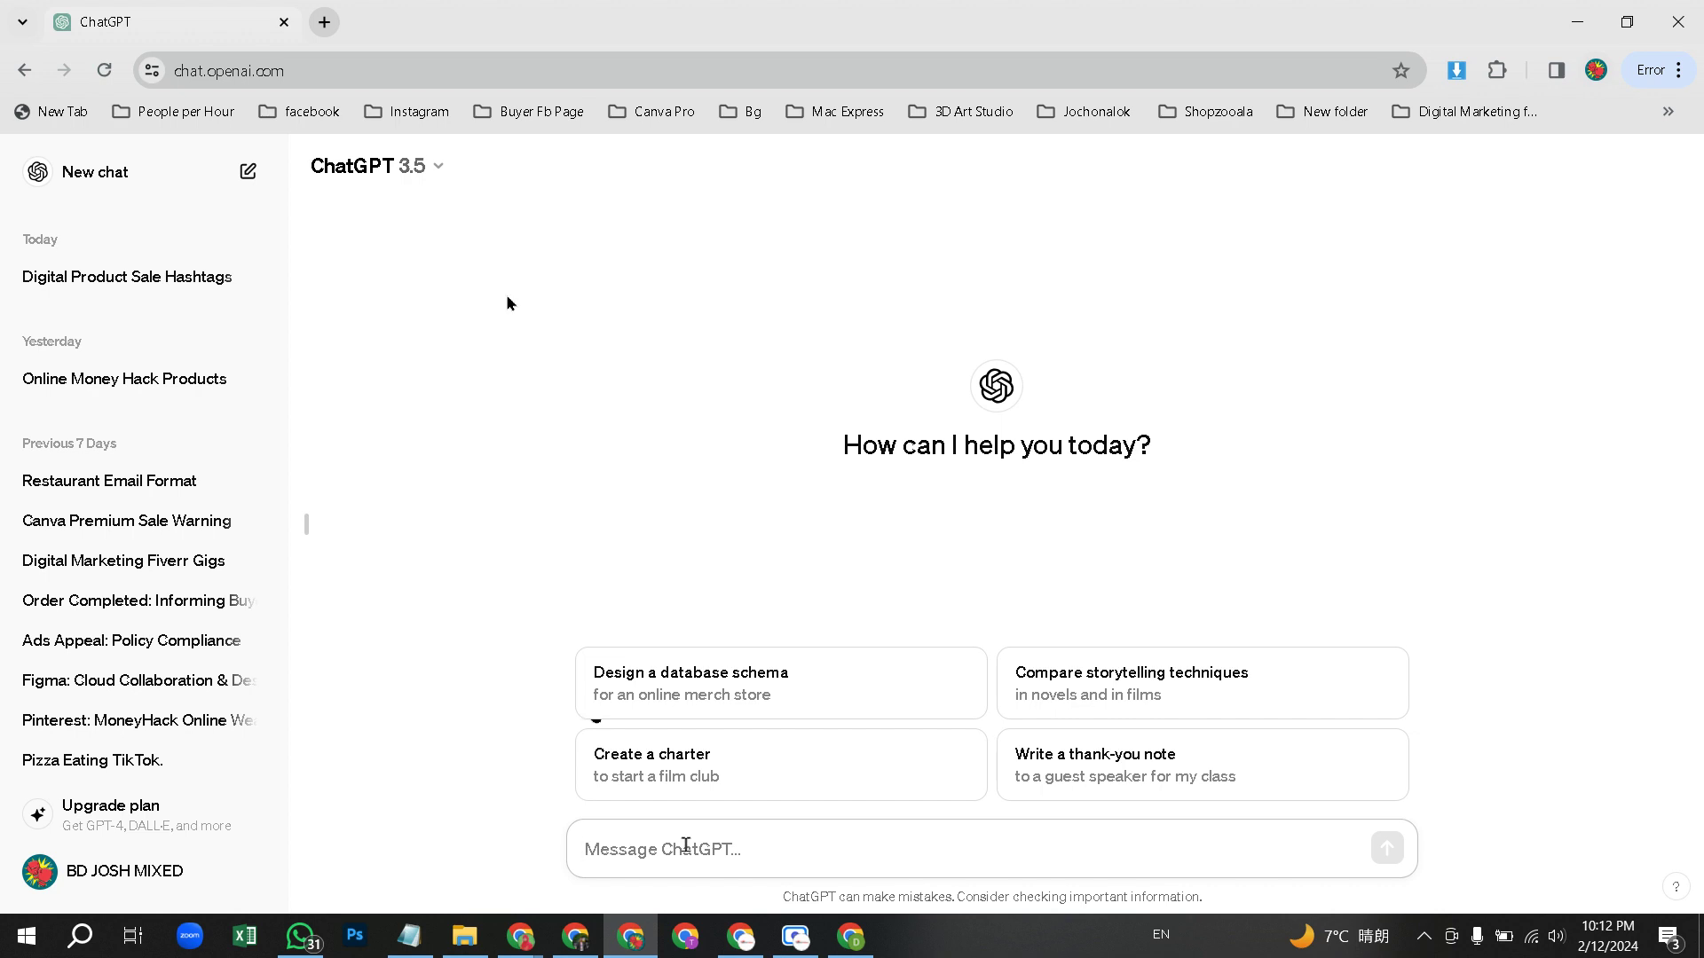
type("Web")
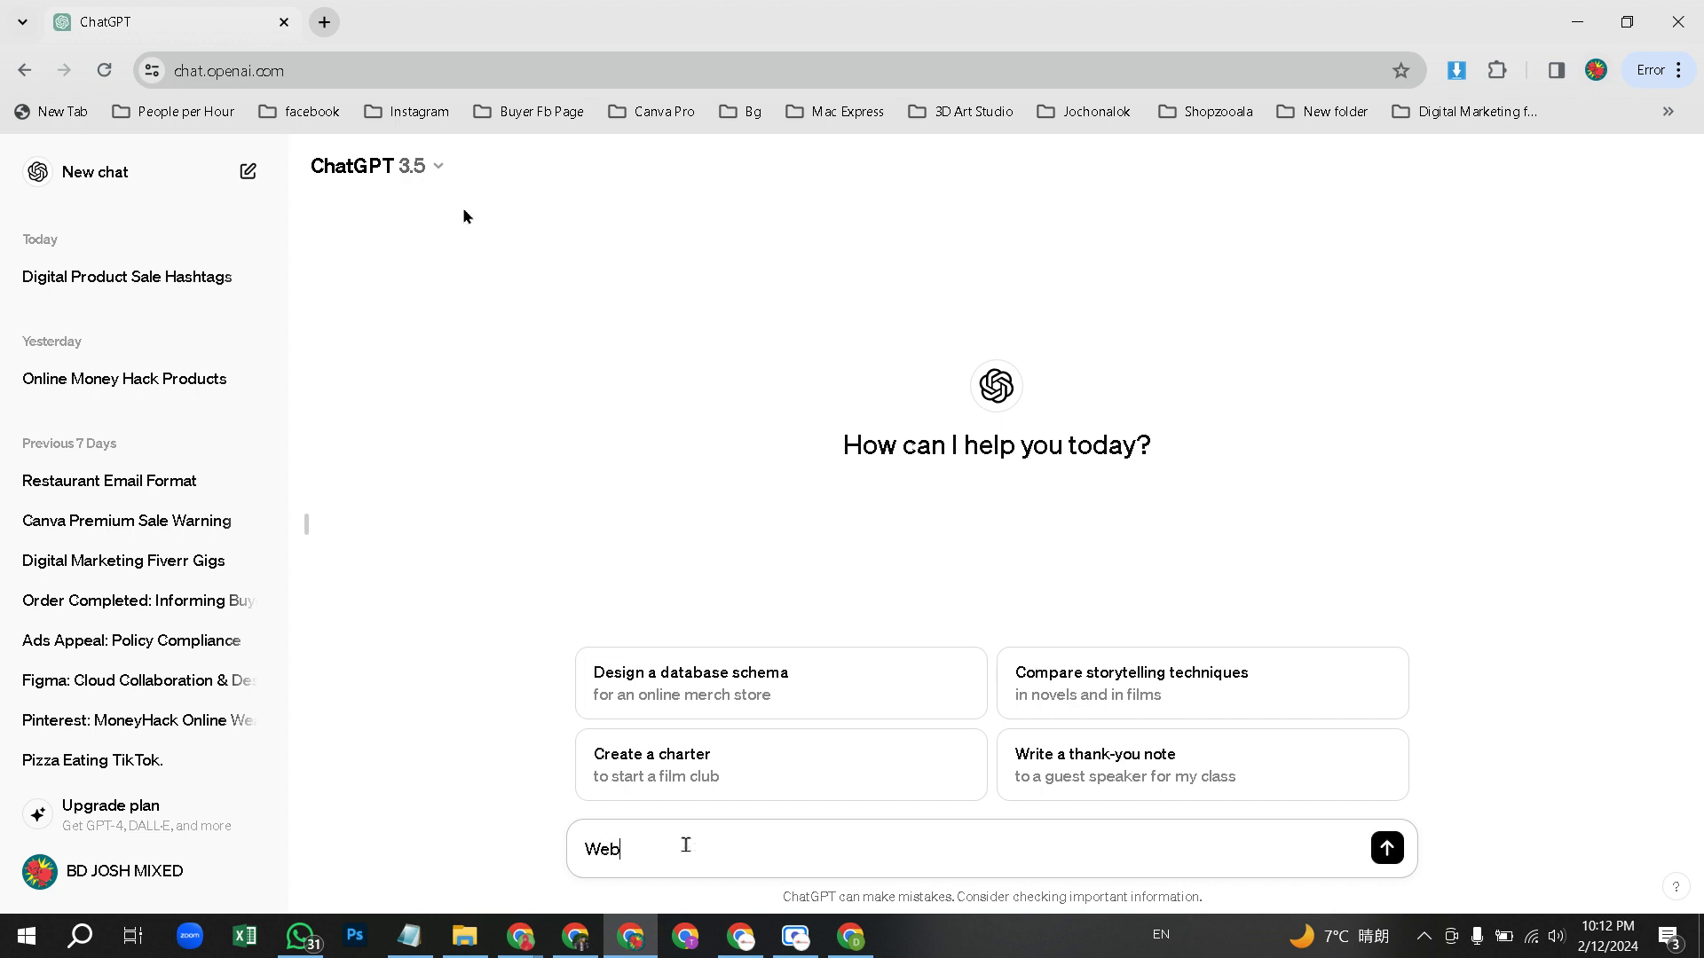
type("flow")
key("BackSpace")
key("BackSpace")
key("BackSpace")
key("BackSpace")
key("BackSpace")
key("BackSpace")
key("BackSpace")
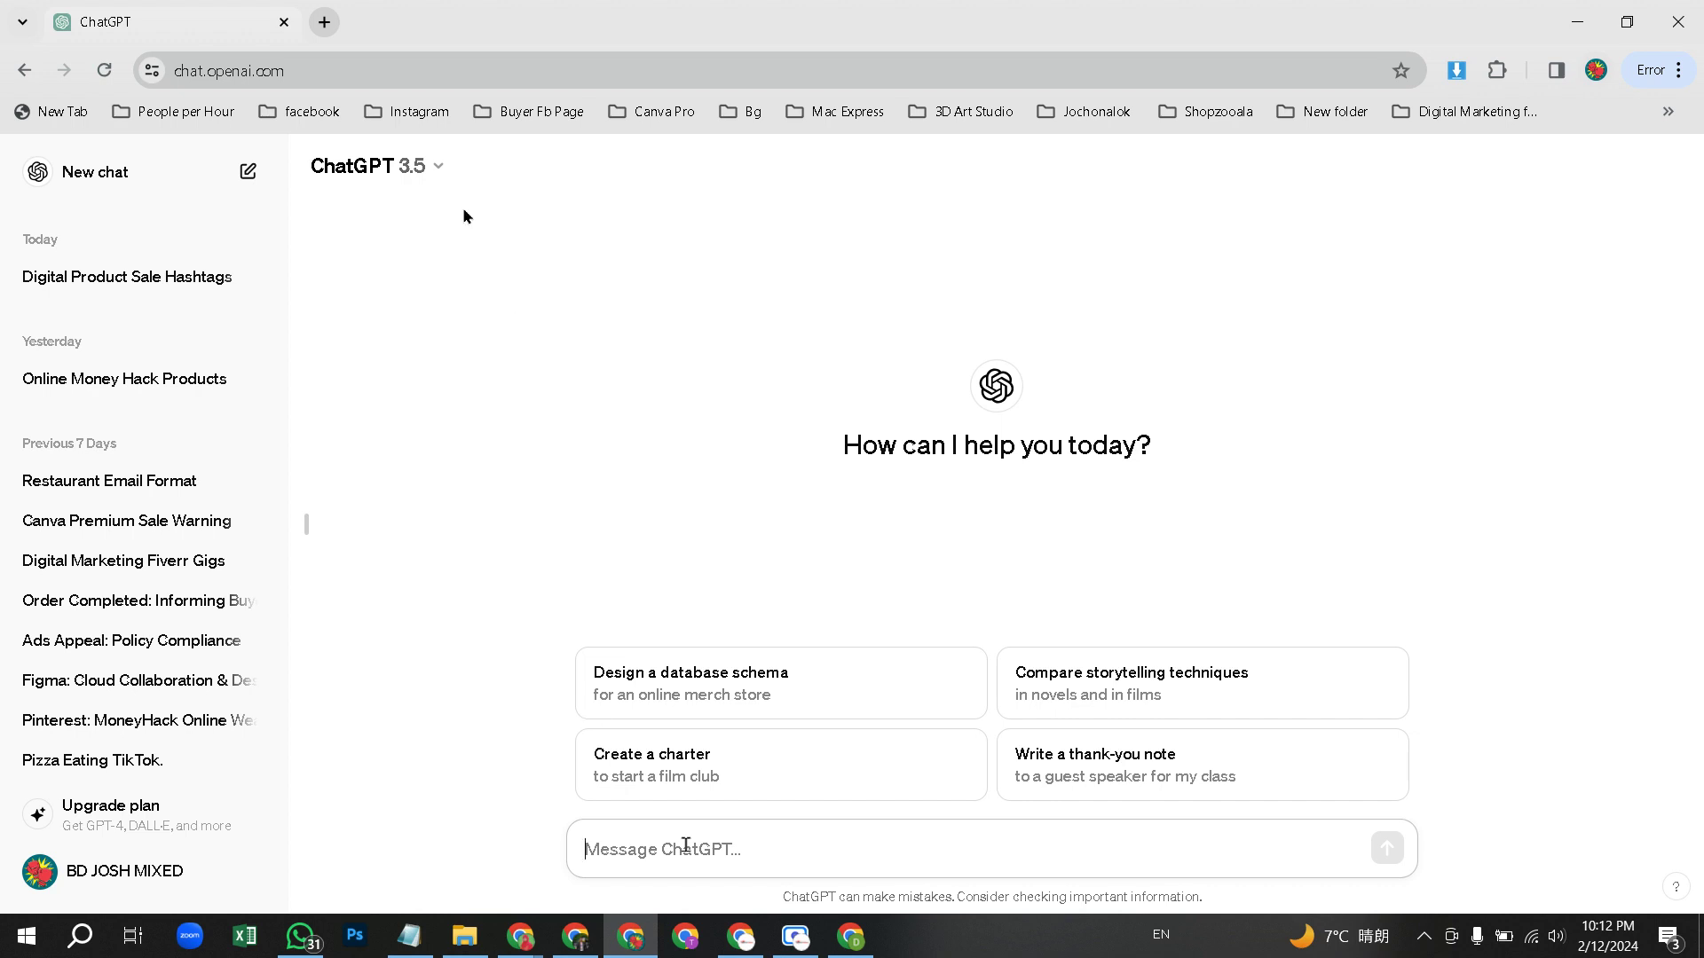
- Begin a ChatGPT prompt with "I want to create a new youtube channel"
type("I wa")
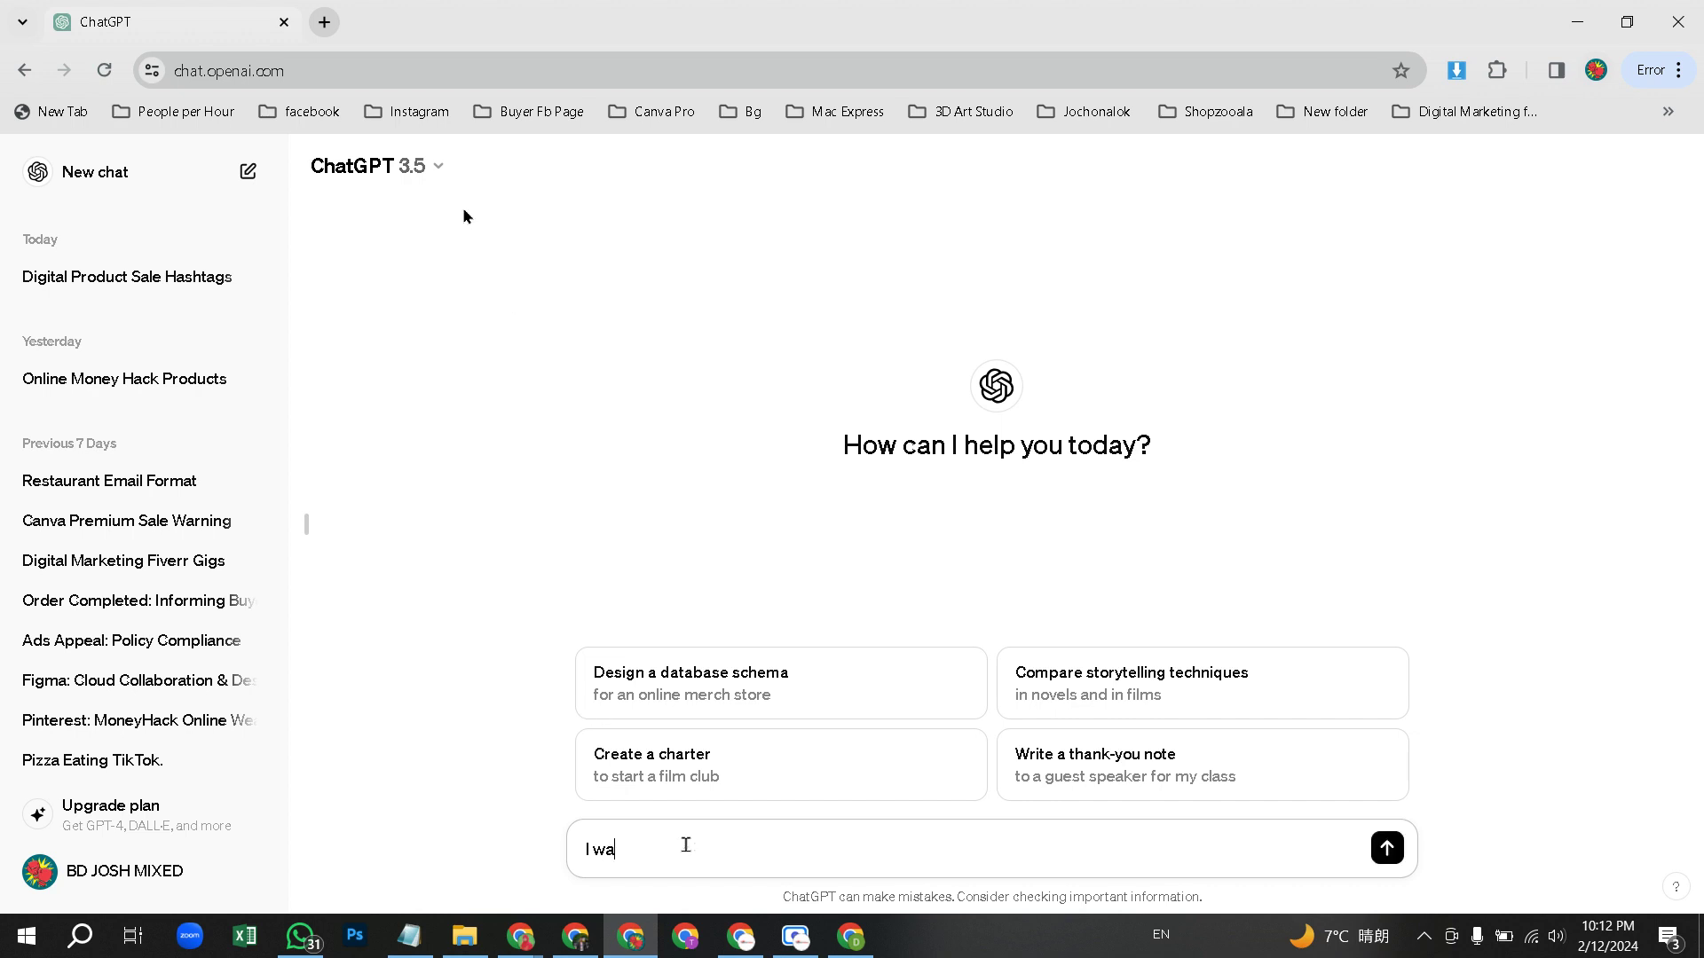
type("nt to creat")
type("e a new ")
type("youtube c")
type("han")
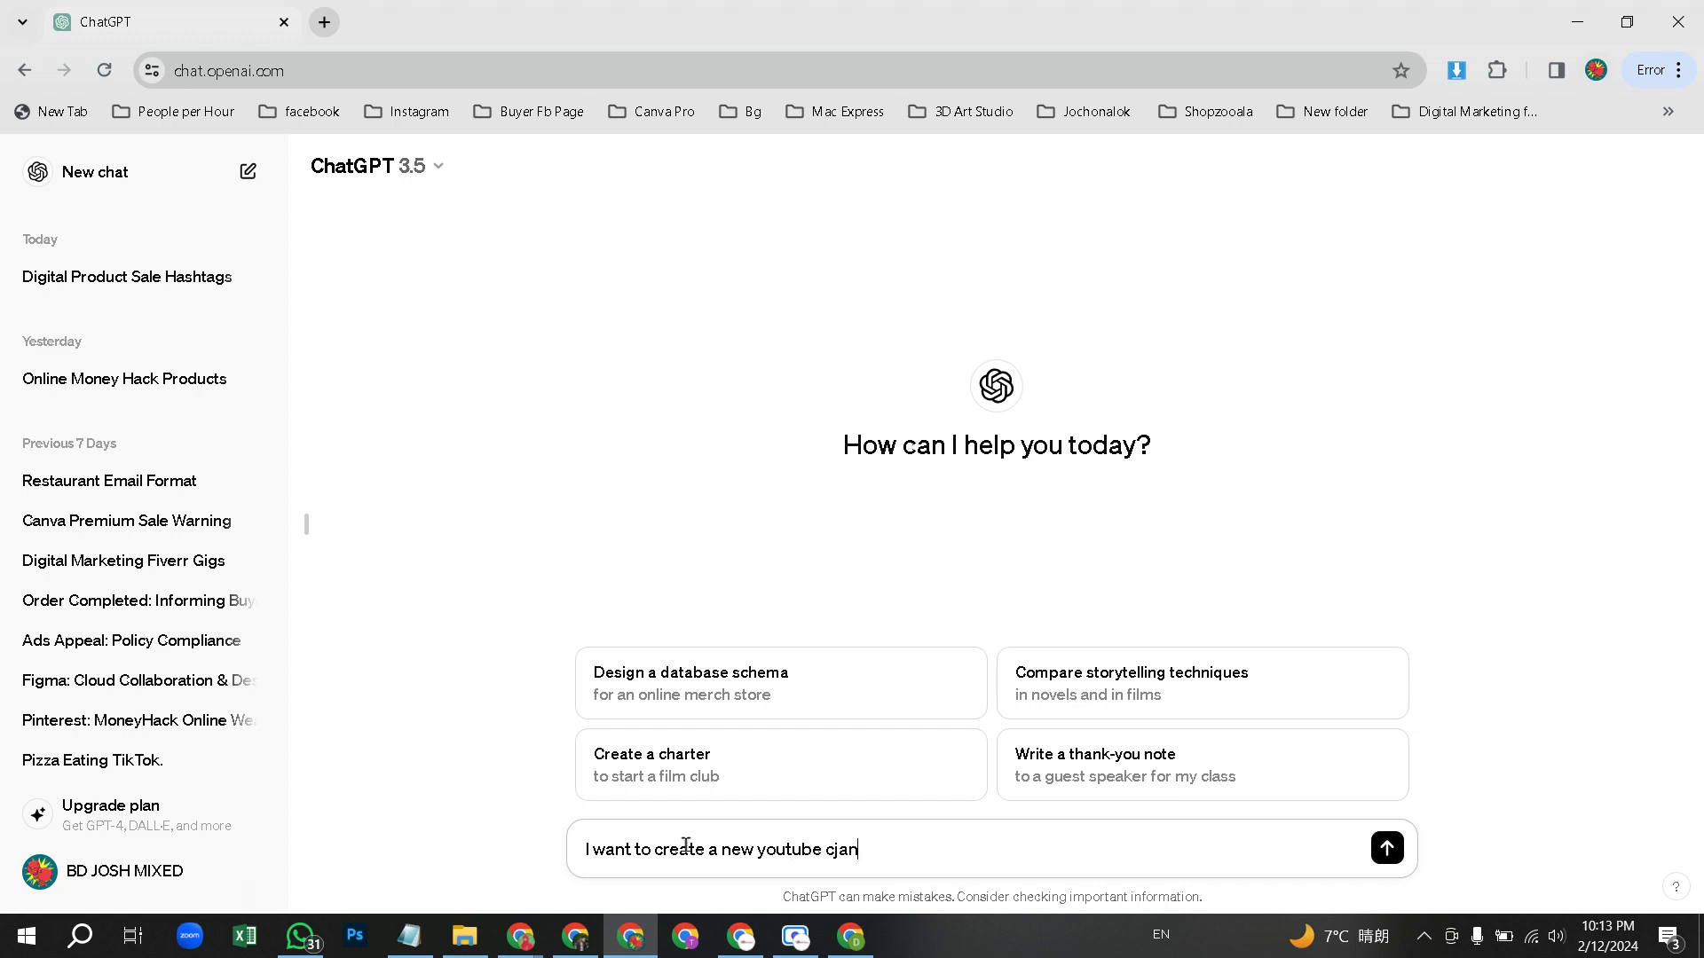
type("nel")
key("BackSpace")
key("BackSpace")
key("BackSpace")
key("BackSpace")
key("BackSpace")
key("BackSpace")
type("hanne")
key("BackSpace")
key("BackSpace")
type("nel")
key("BackSpace")
- Complete the prompt with ". My niche is Webflow. So Suggest me 5 name" and send it
type(". My niche is Webflow")
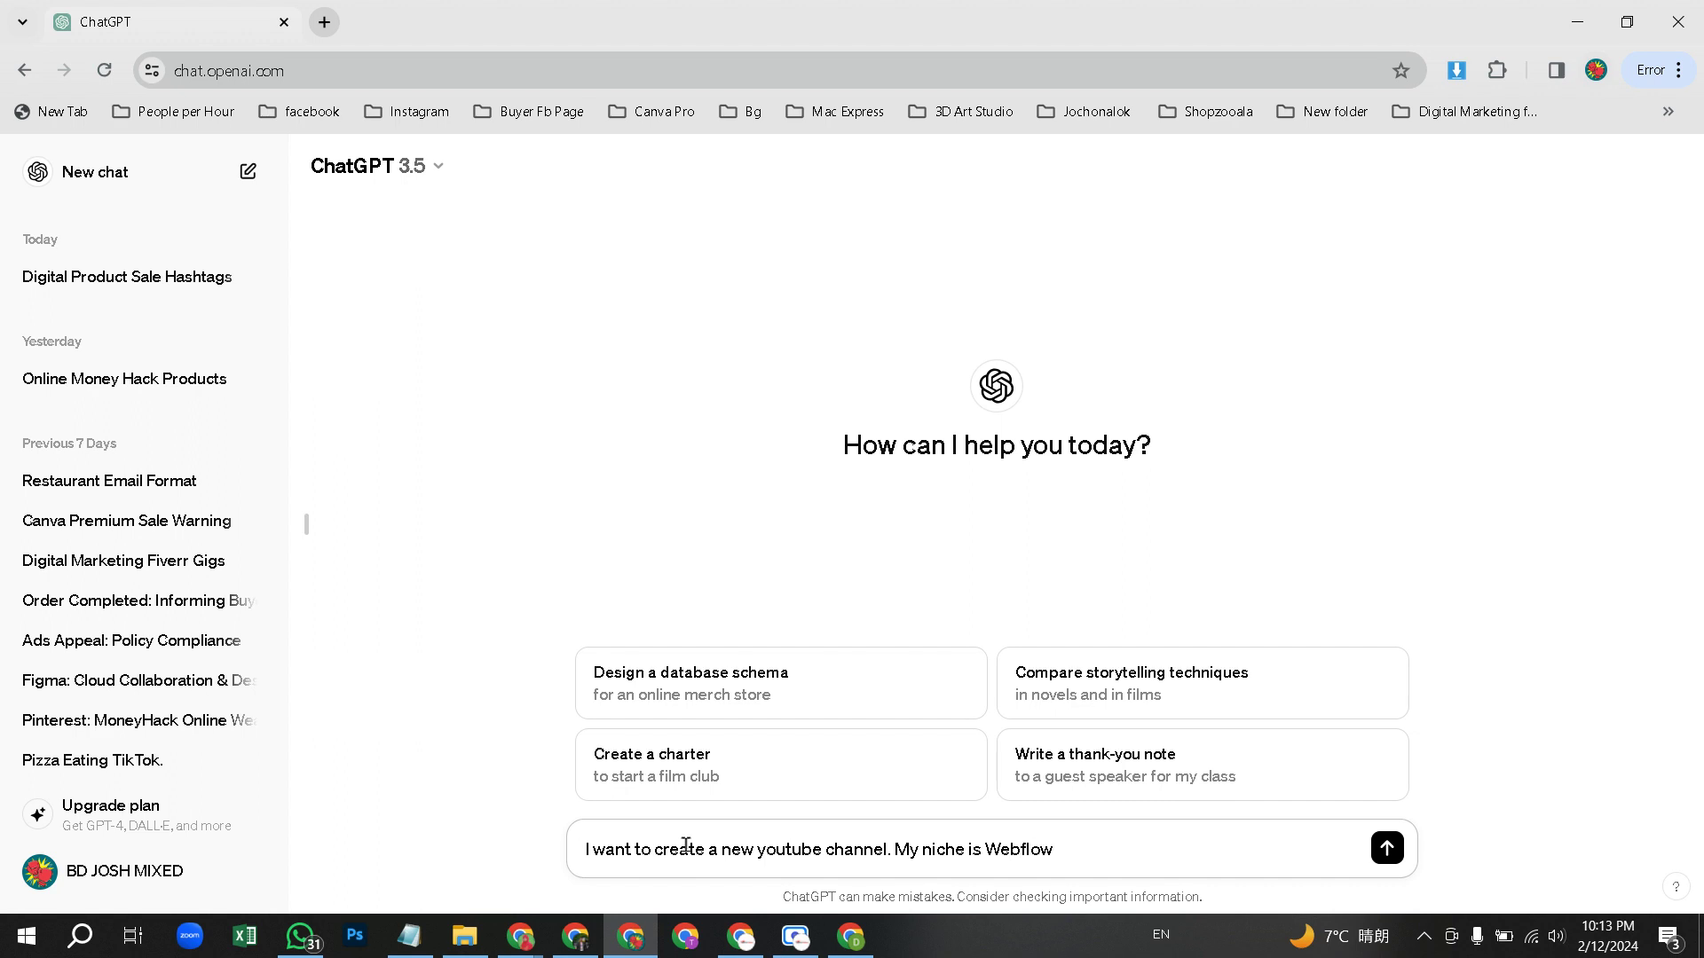
type(". So Suggest me some")
key("BackSpace")
key("BackSpace")
key("BackSpace")
key("BackSpace")
type("5 name")
key("Return")
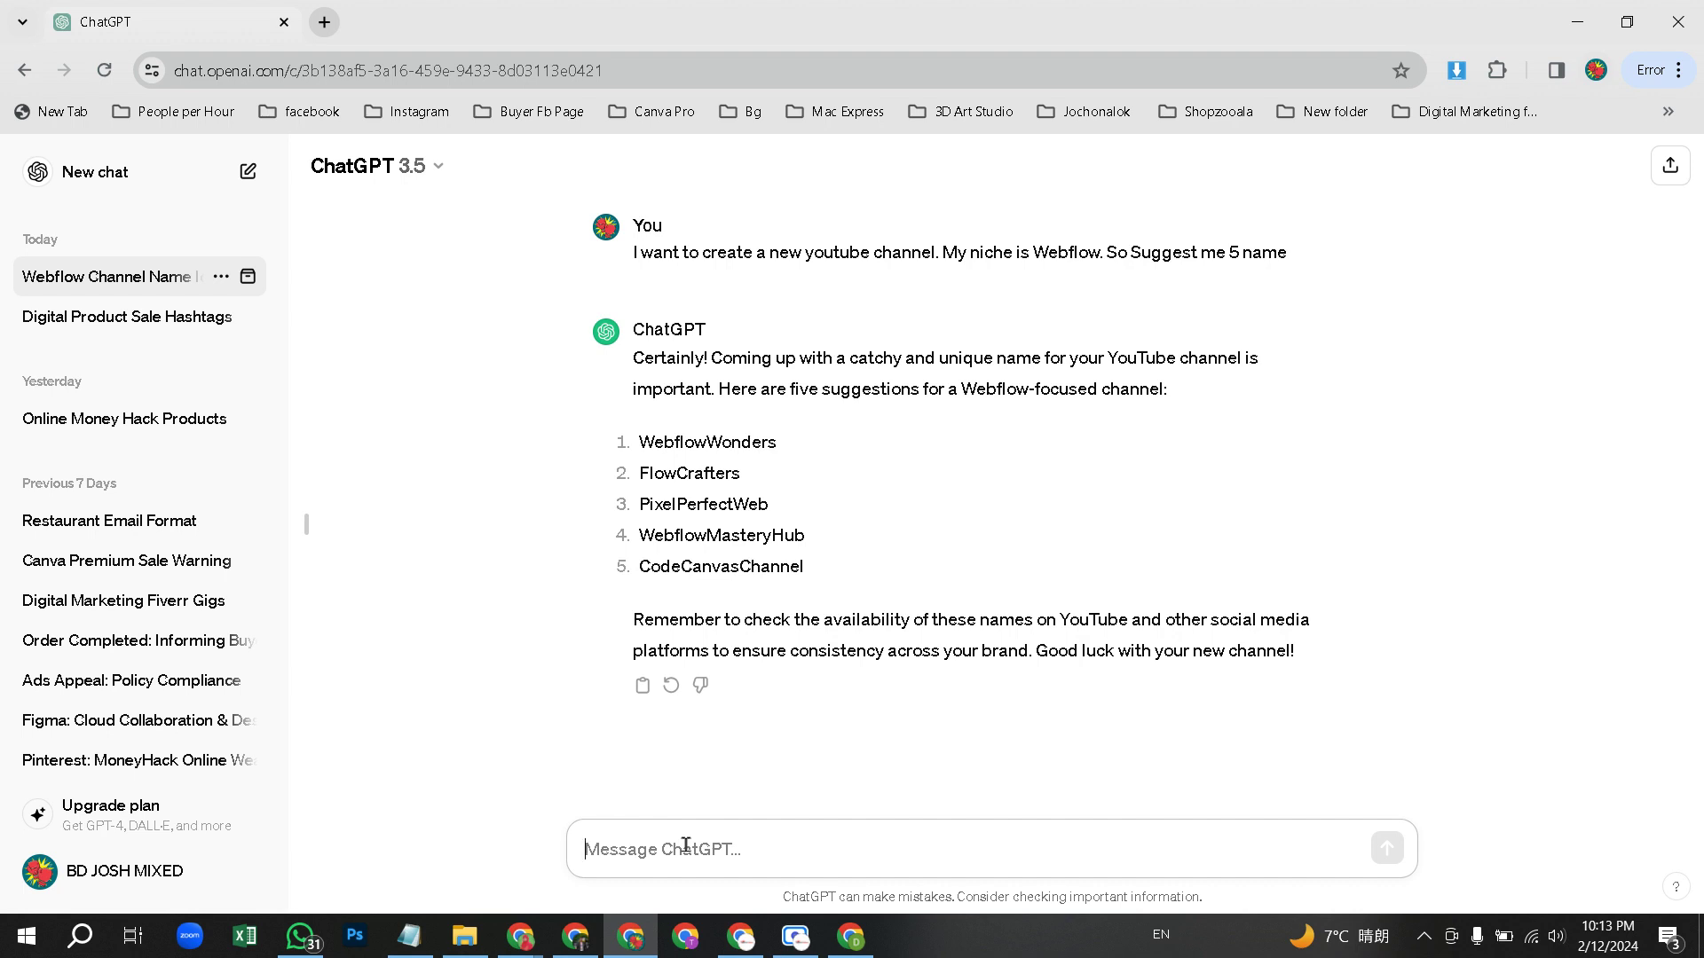
- Send the follow-up message "give me more" and, after the reply, "Choose me one"
type("gi")
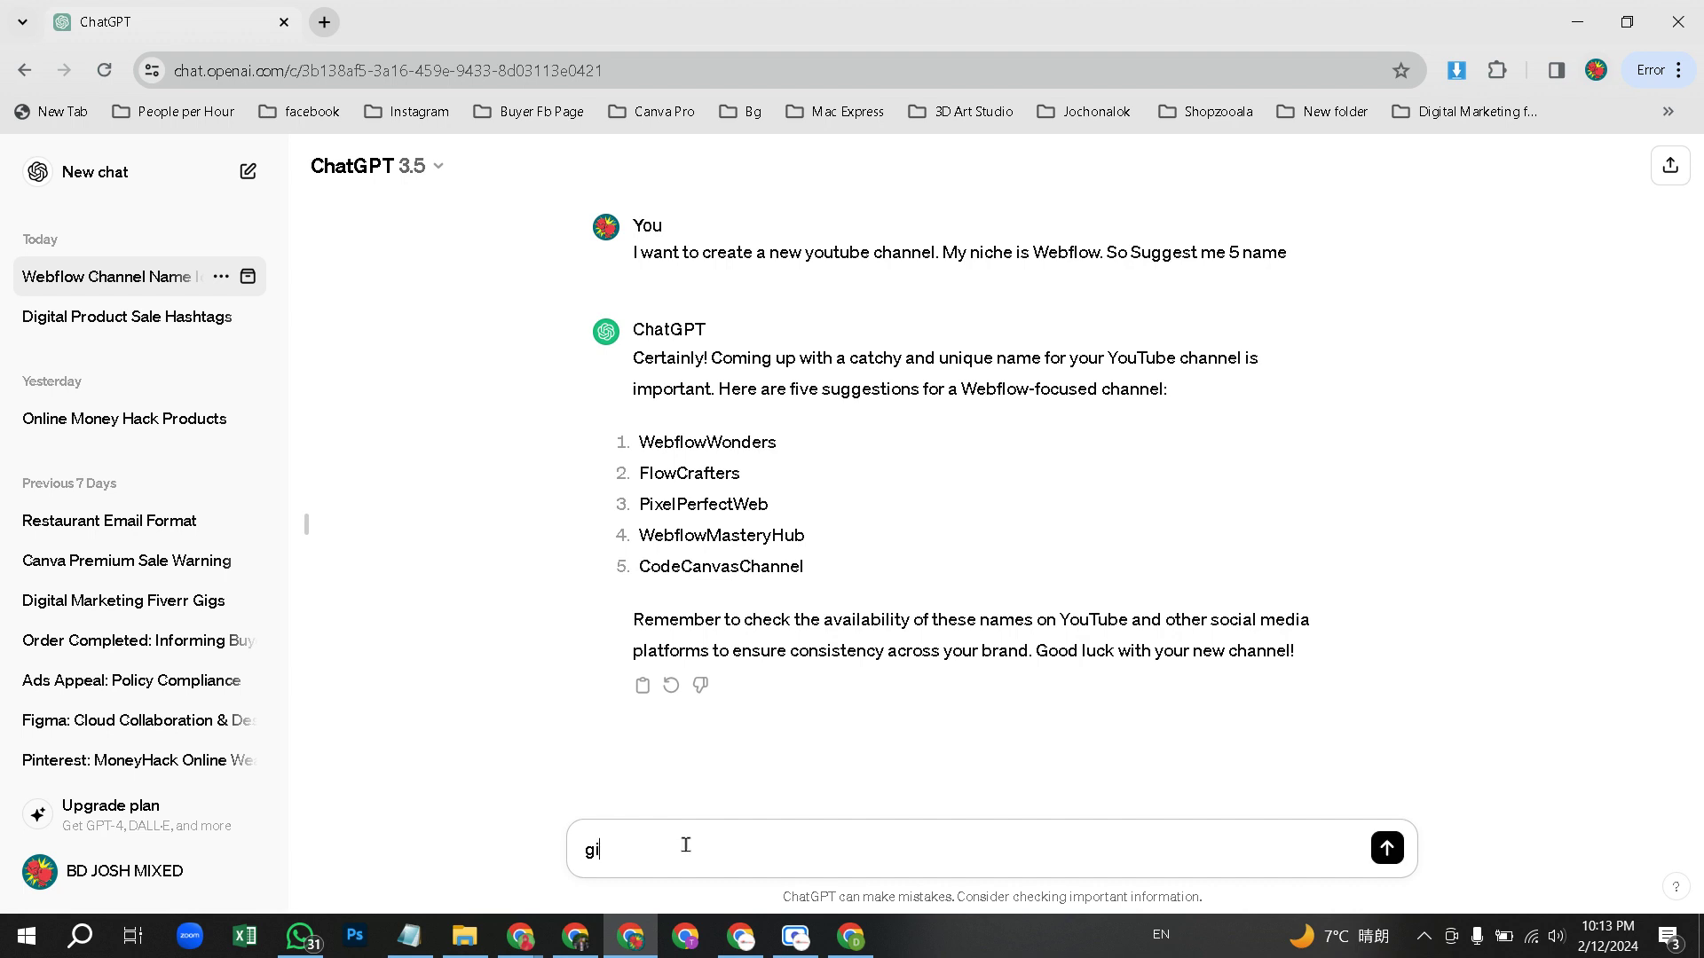
type("ve me more")
key("Return")
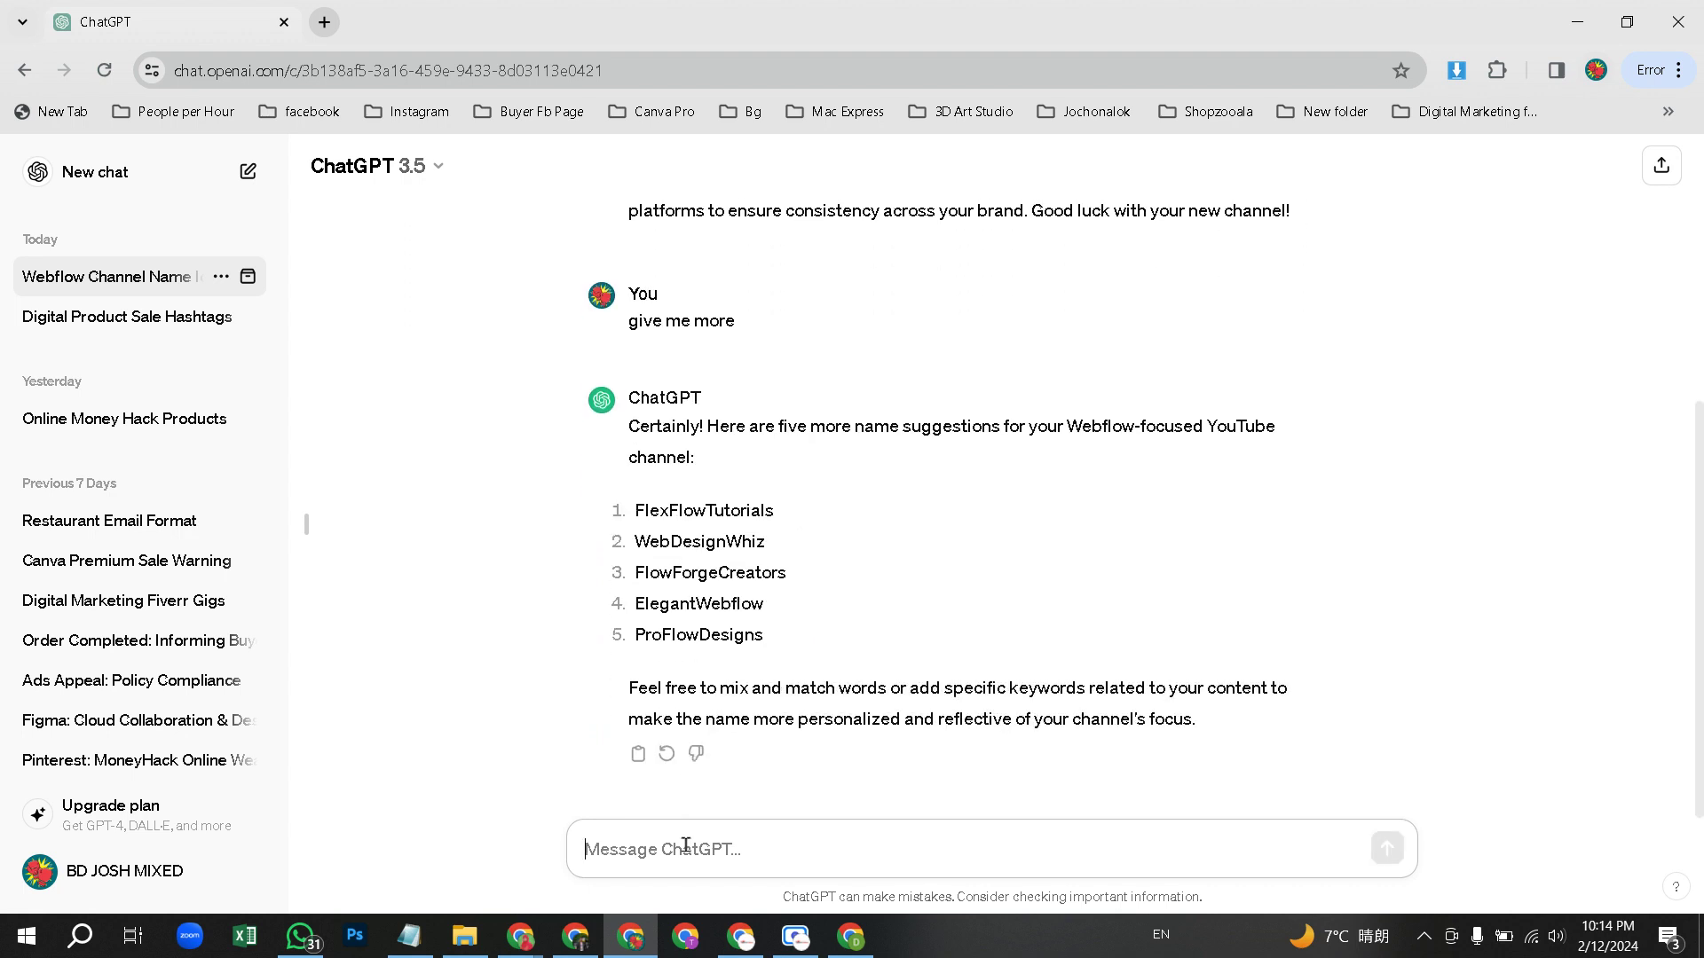
type("Choose ")
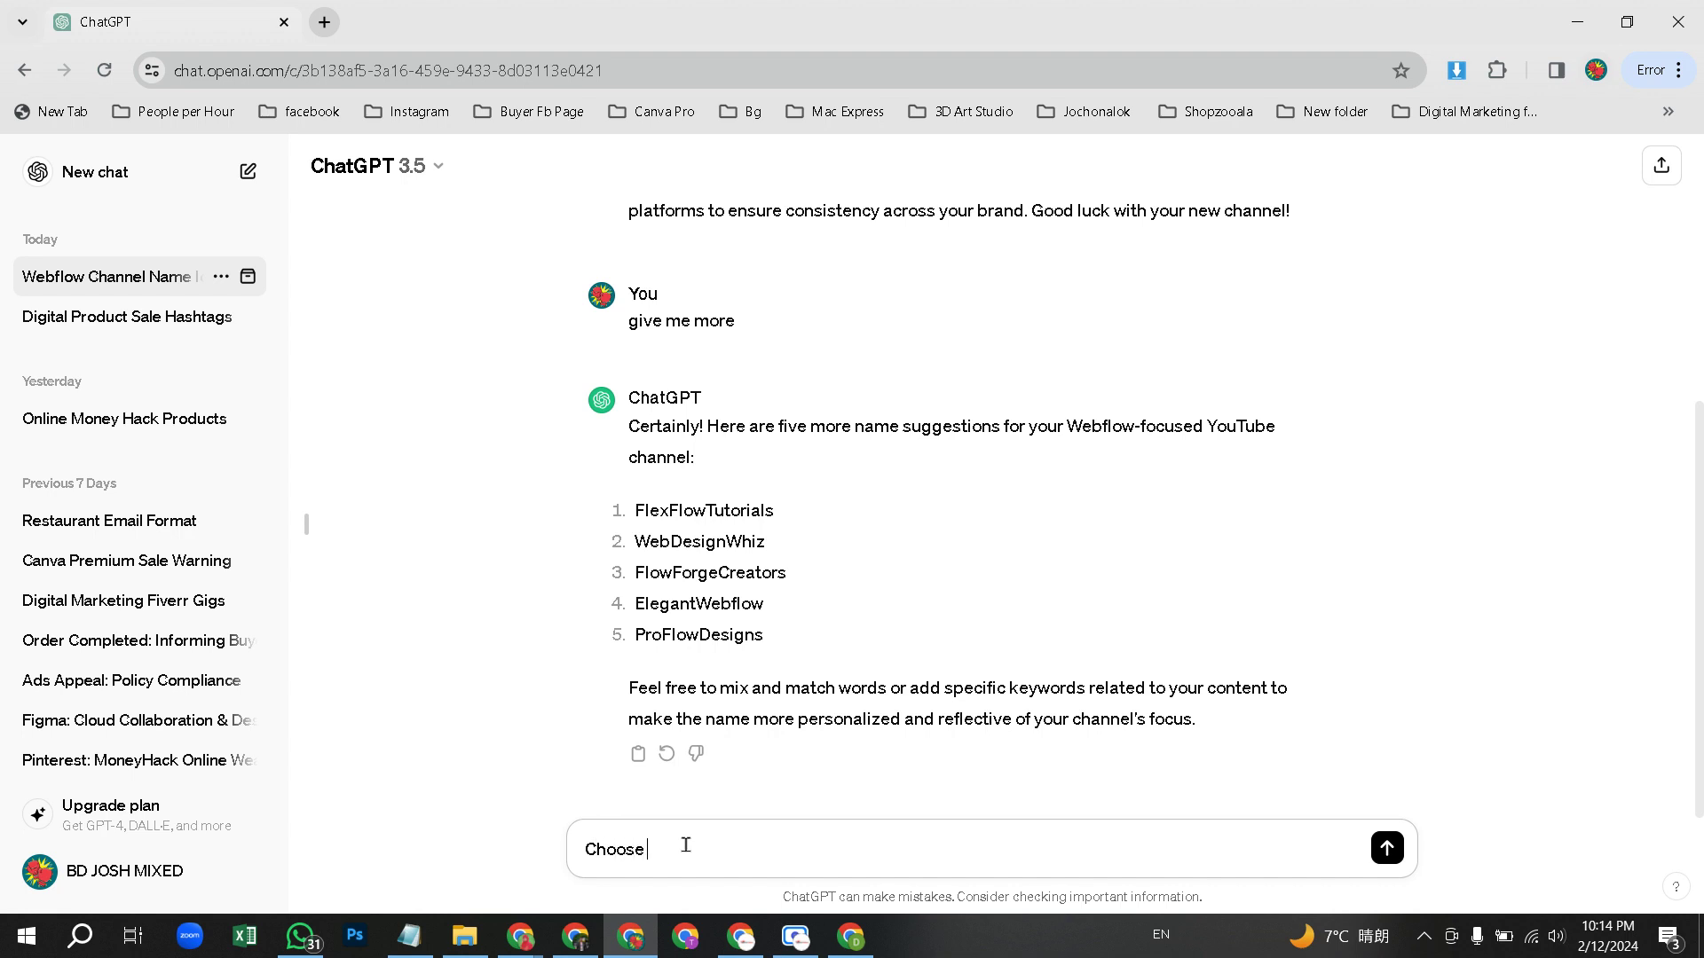
type("me one")
key("Return")
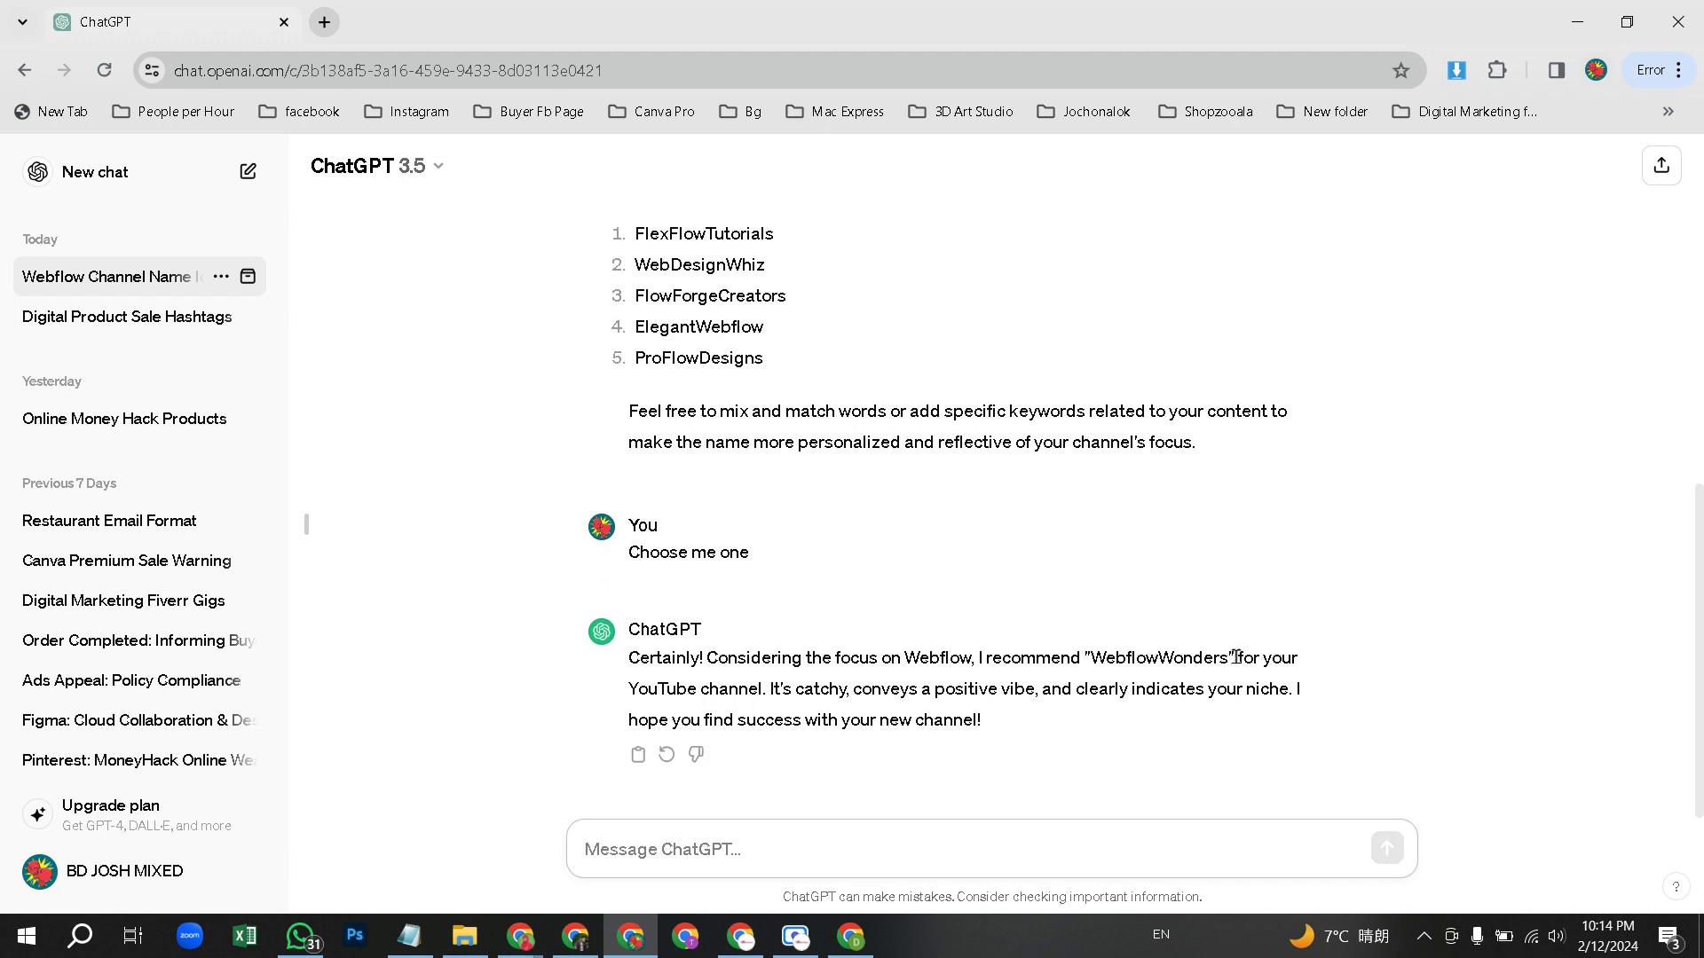
- Send the message "So, i choosen "WebflowWonders"", copying the quoted channel name from ChatGPT's recommendation
left_click_drag(1230, 658, 1099, 661)
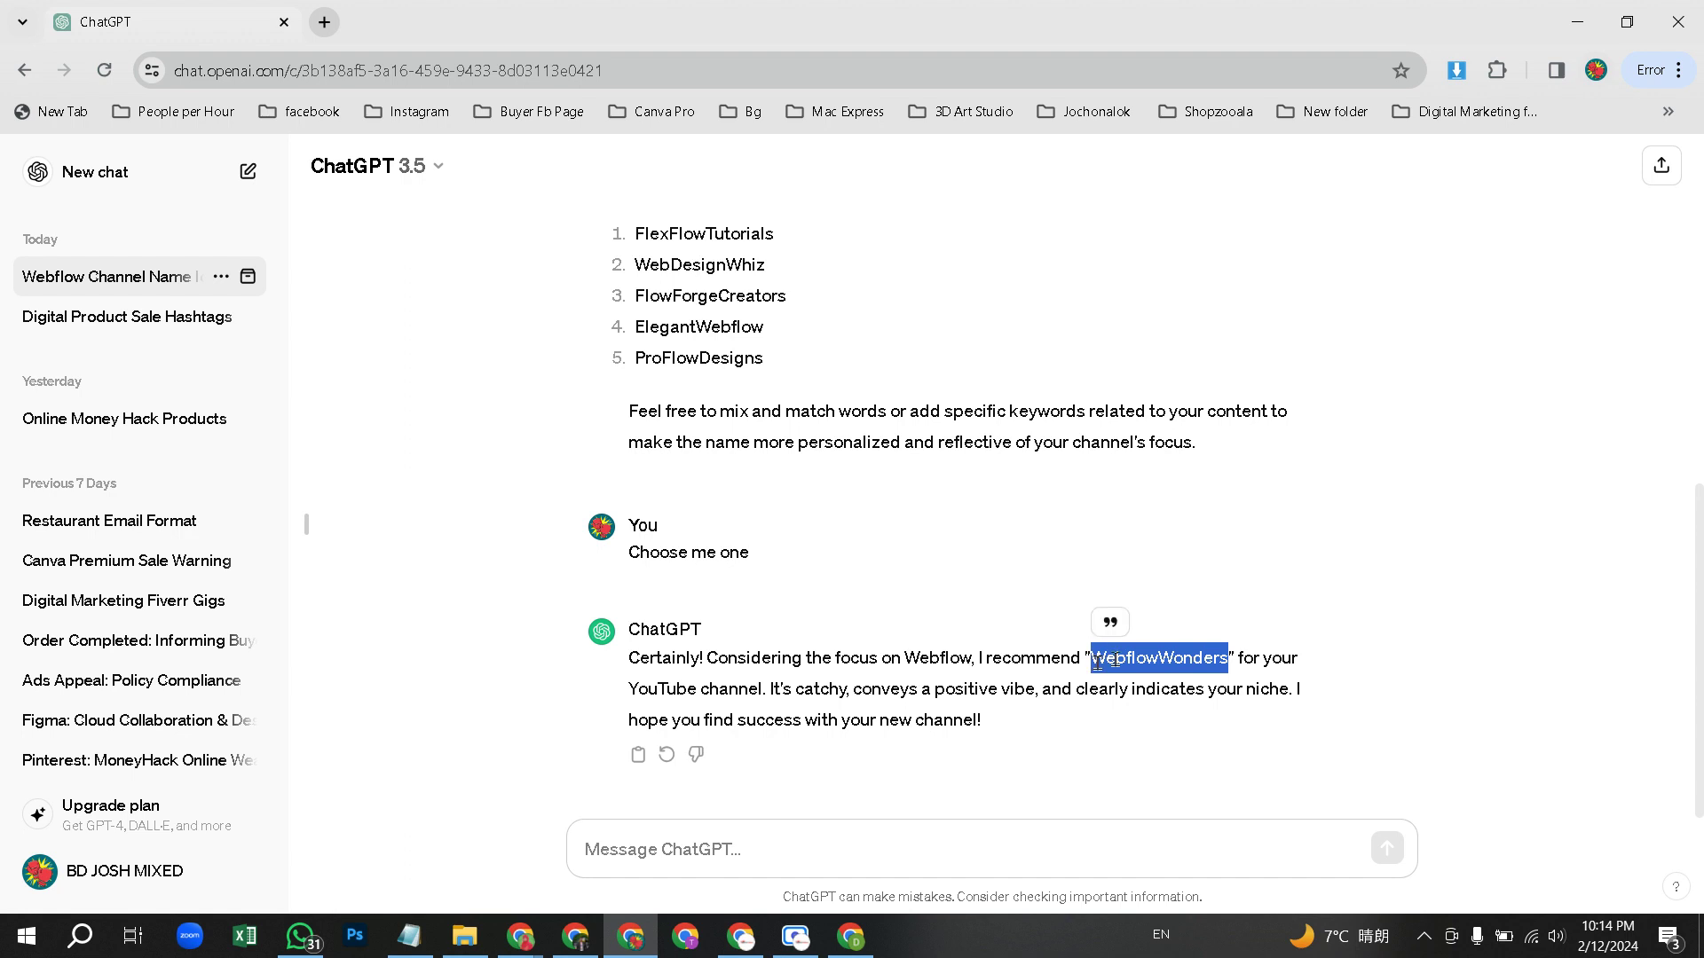
left_click(726, 841)
type("S")
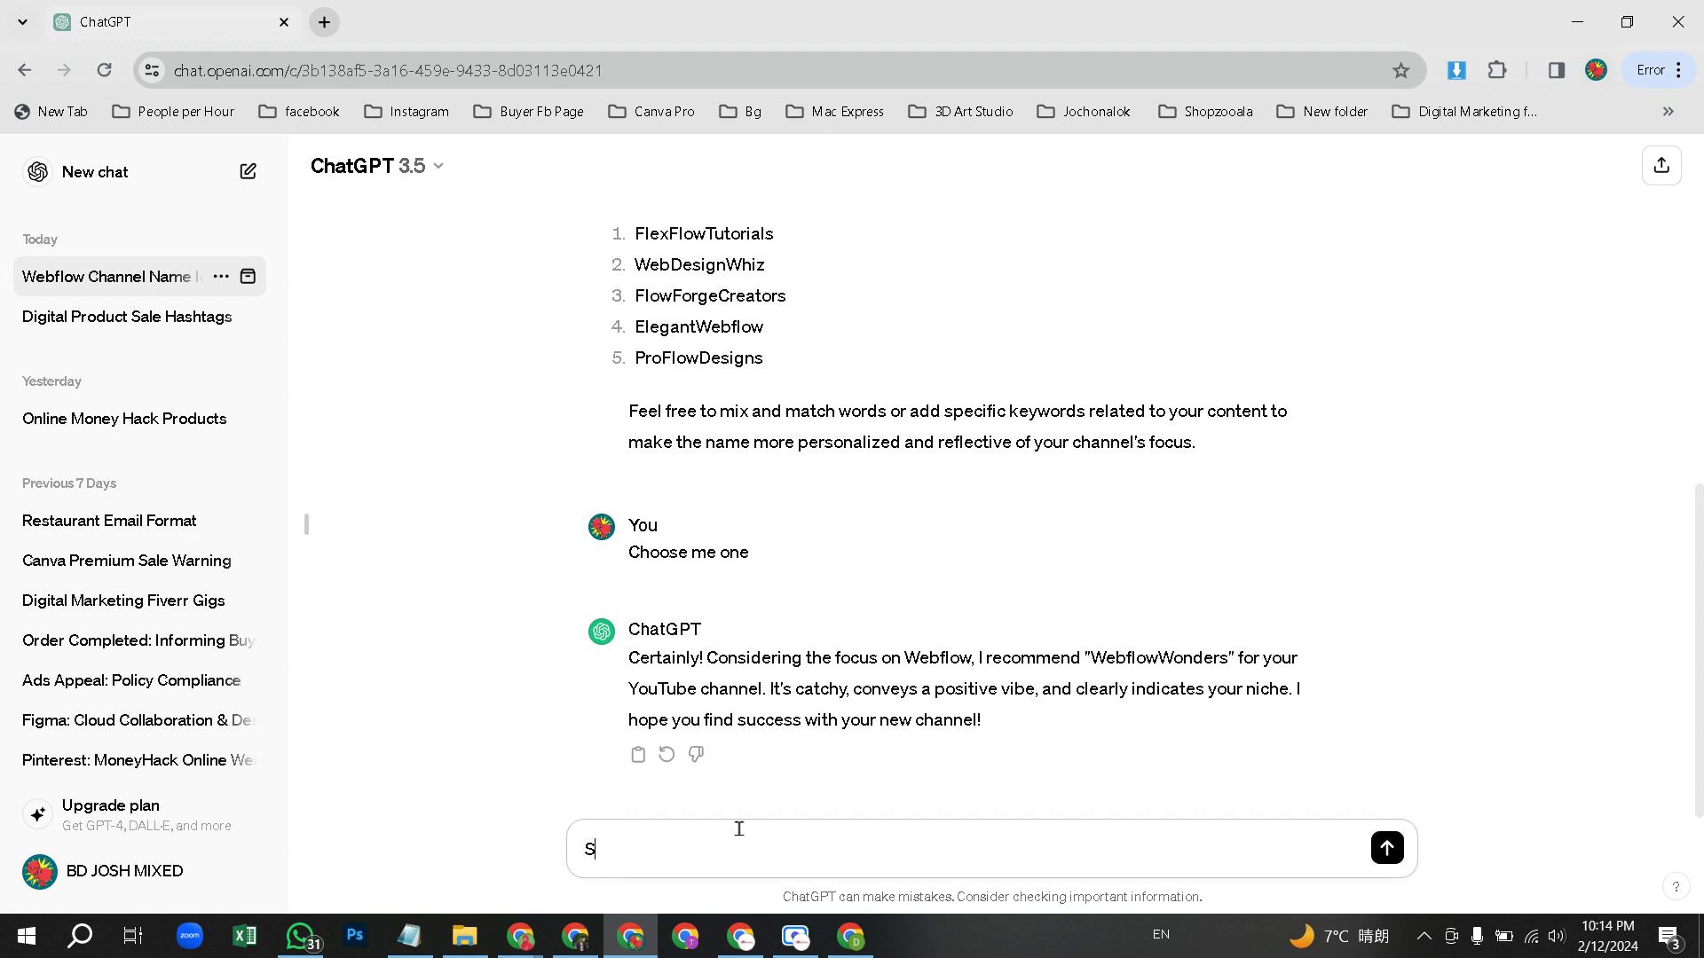
type("o, i choosen a")
key("BackSpace")
type("W")
key("BackSpace")
left_click_drag(1084, 656, 1236, 660)
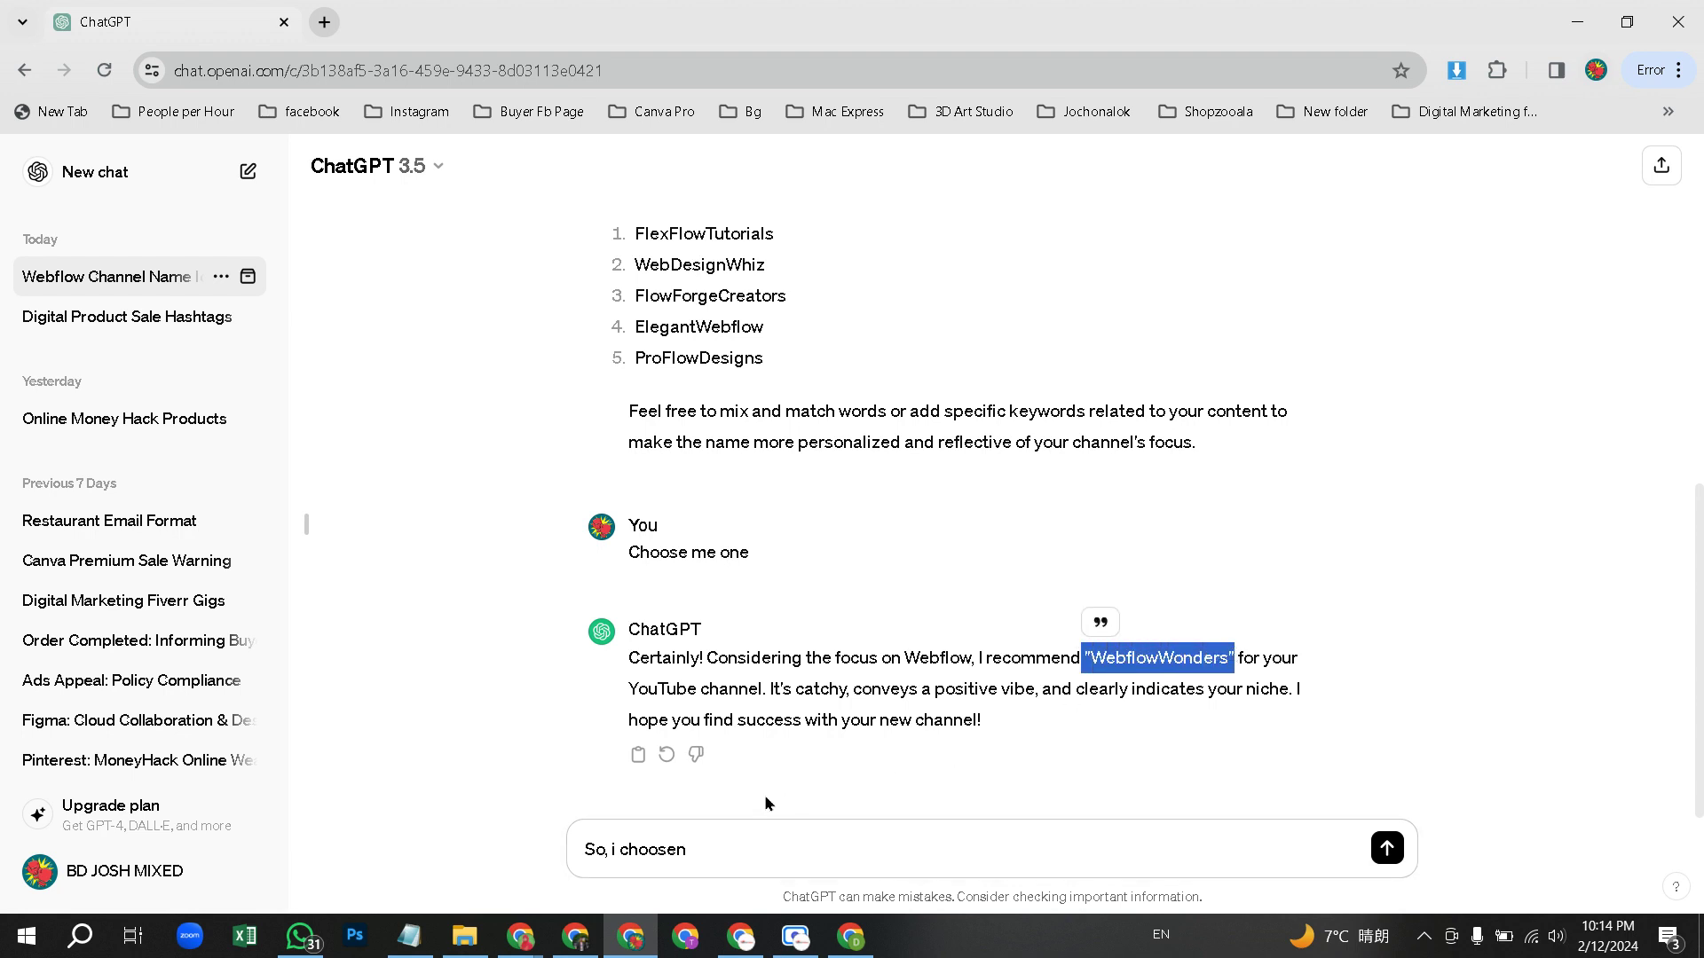
key("ctrl+c")
left_click(734, 839)
key("ctrl+v")
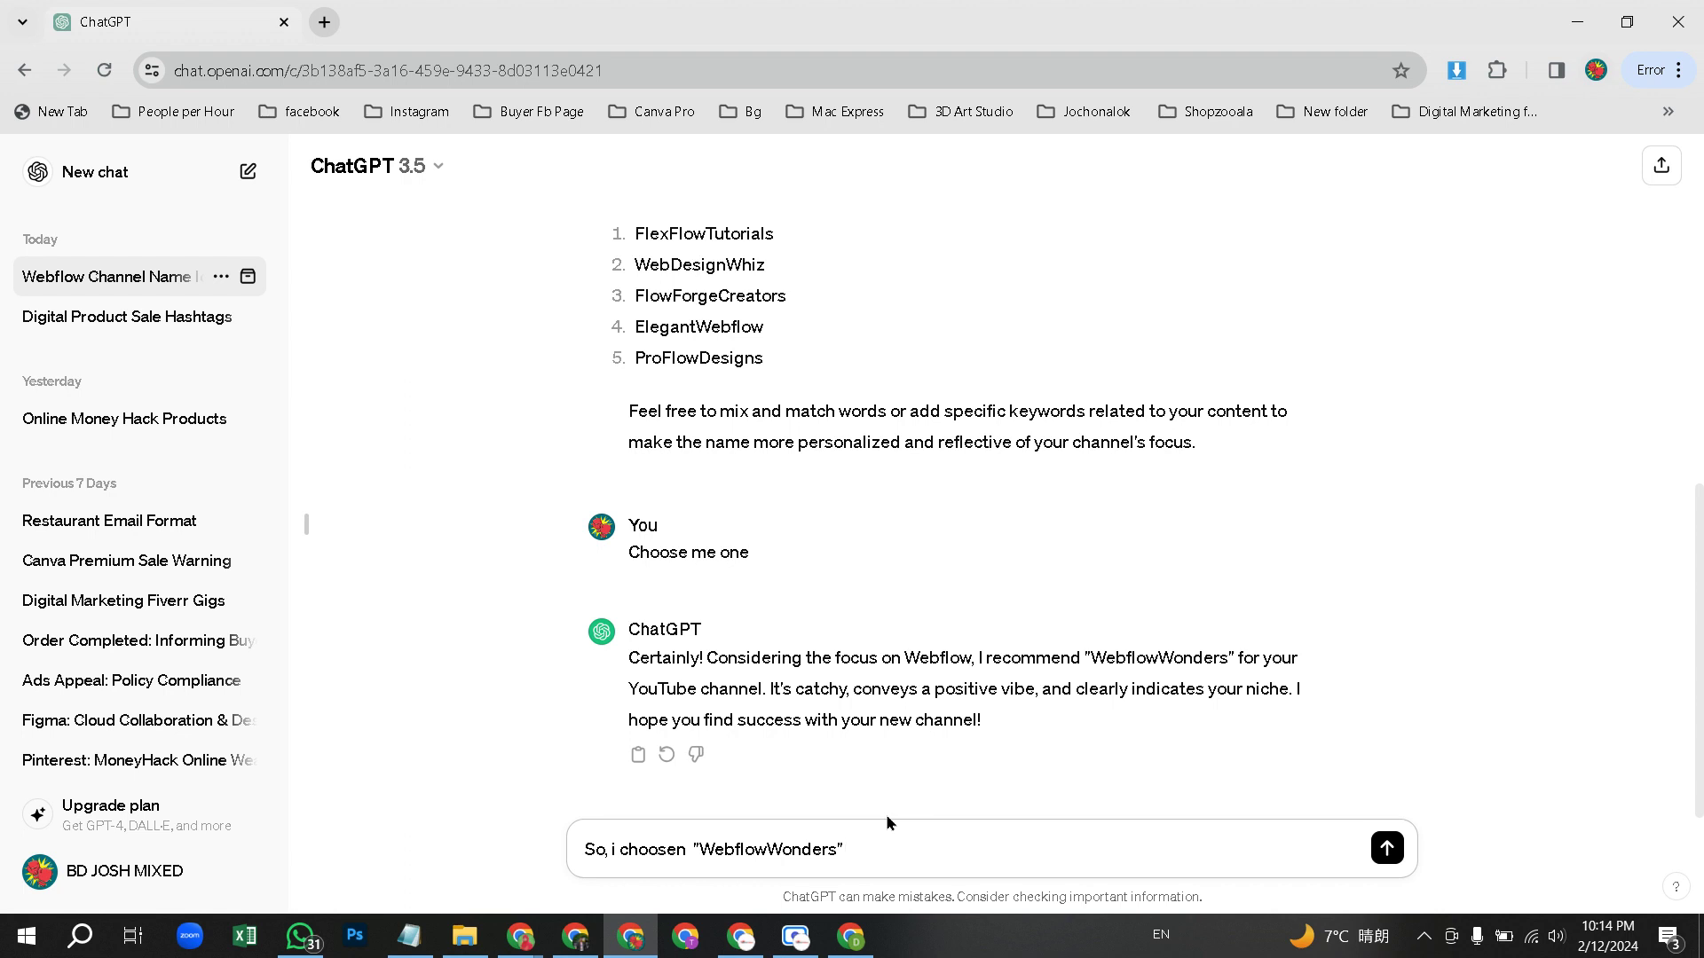
key("Return")
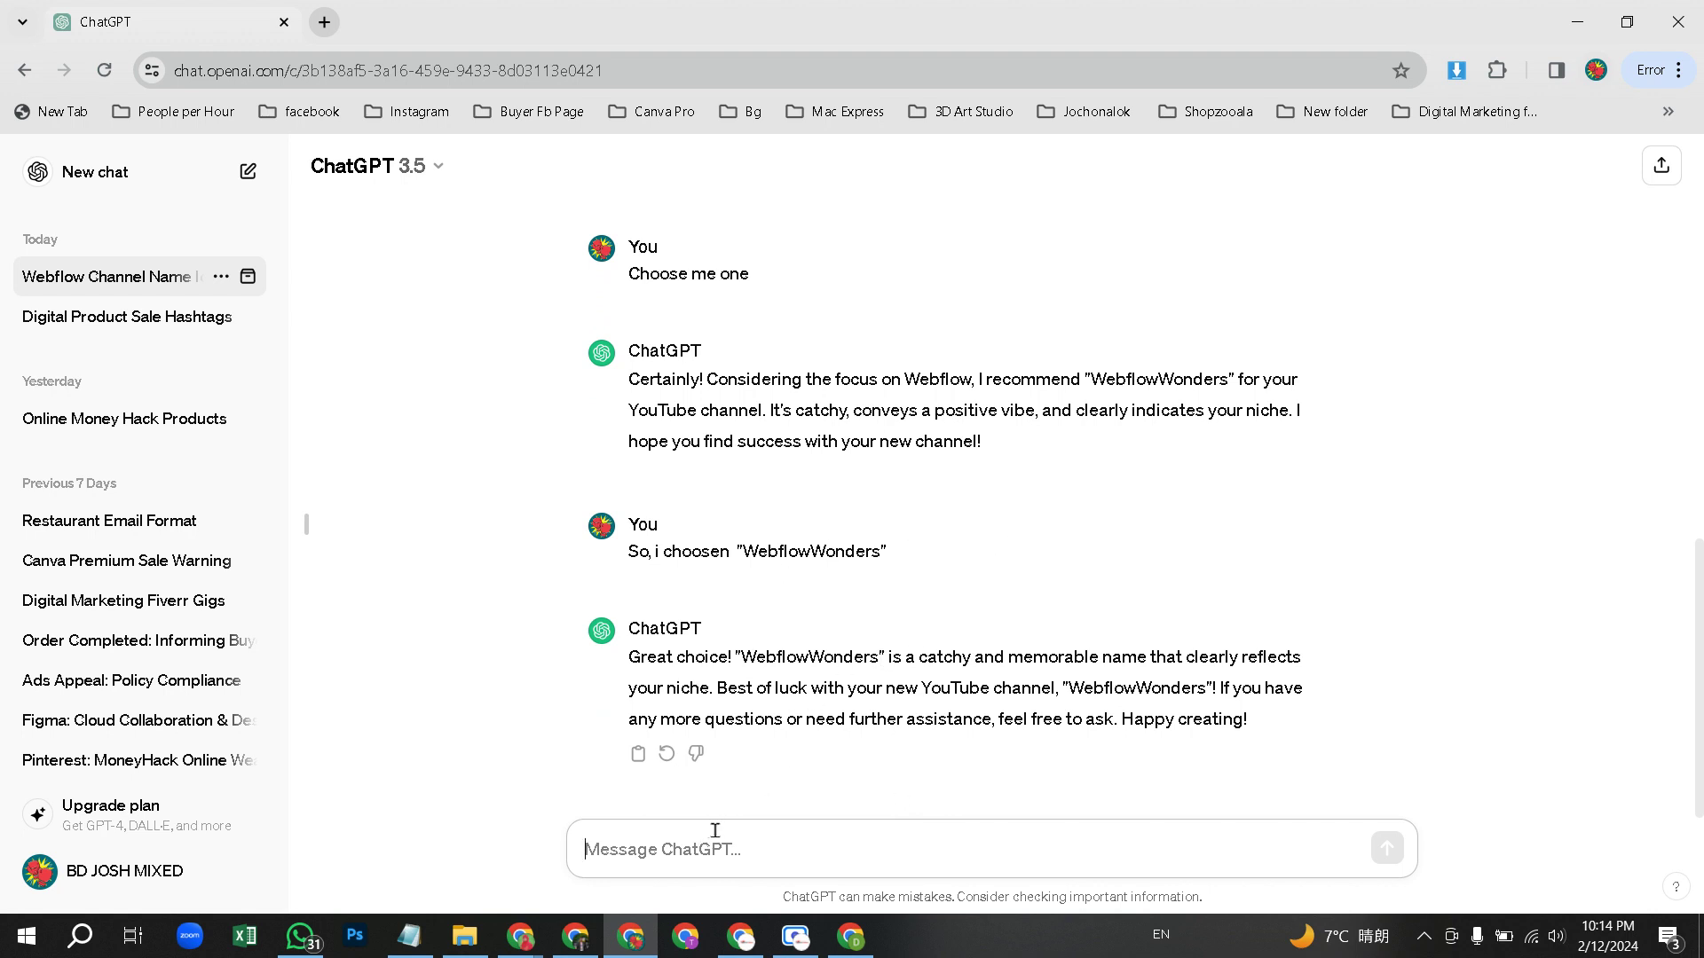
- Ask ChatGPT for a channel description with the message "Give me description for this"
type("Give me ")
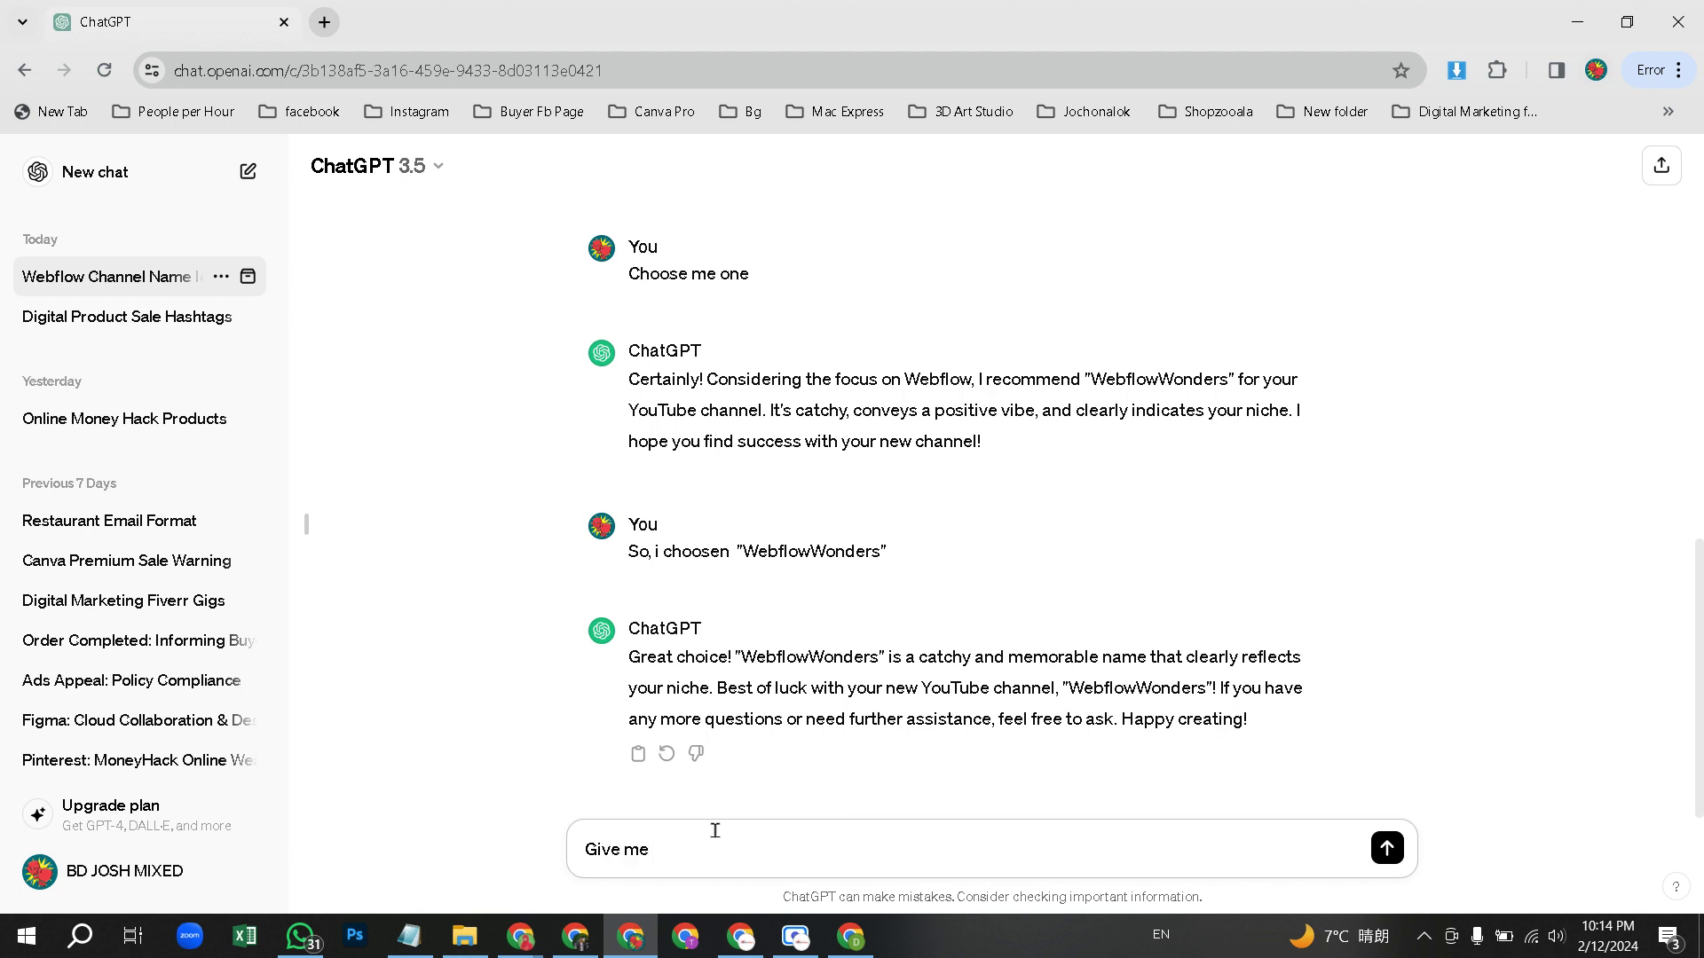
type("description for you")
key("BackSpace")
key("BackSpace")
key("BackSpace")
type("this")
key("Return")
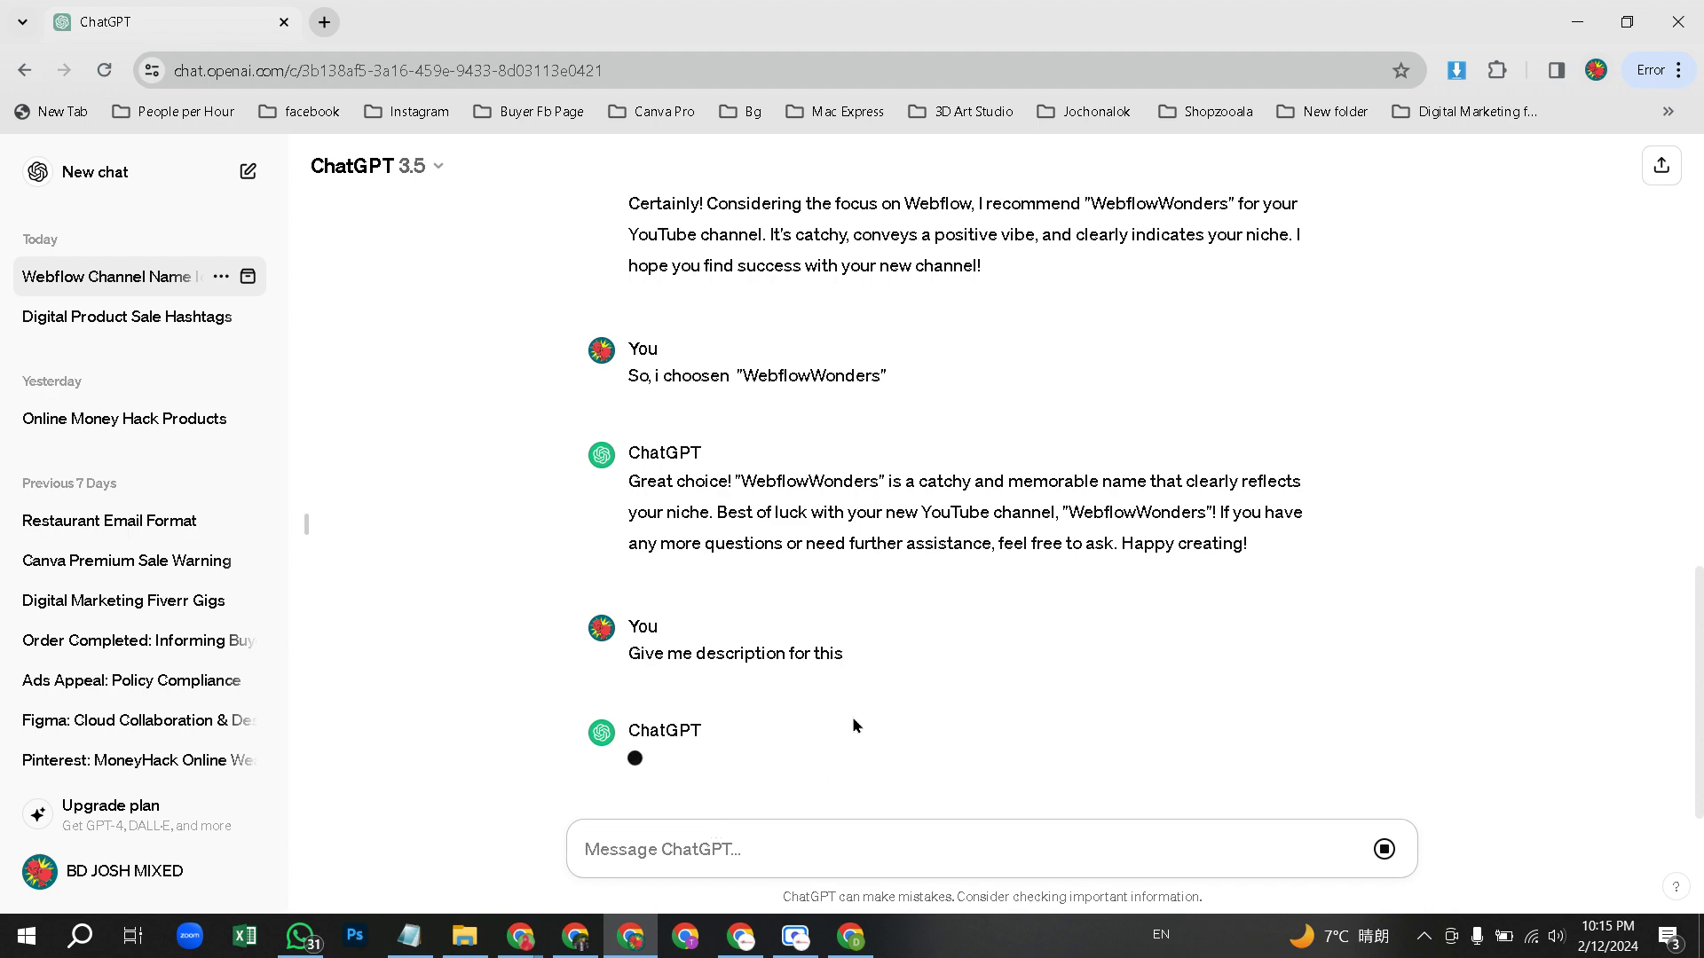
- Review the conversation from the first name suggestions to the channel description, opening the description request for editing
scroll(852, 717, "up", 2)
scroll(852, 716, "down", 2)
scroll(852, 726, "up", 5)
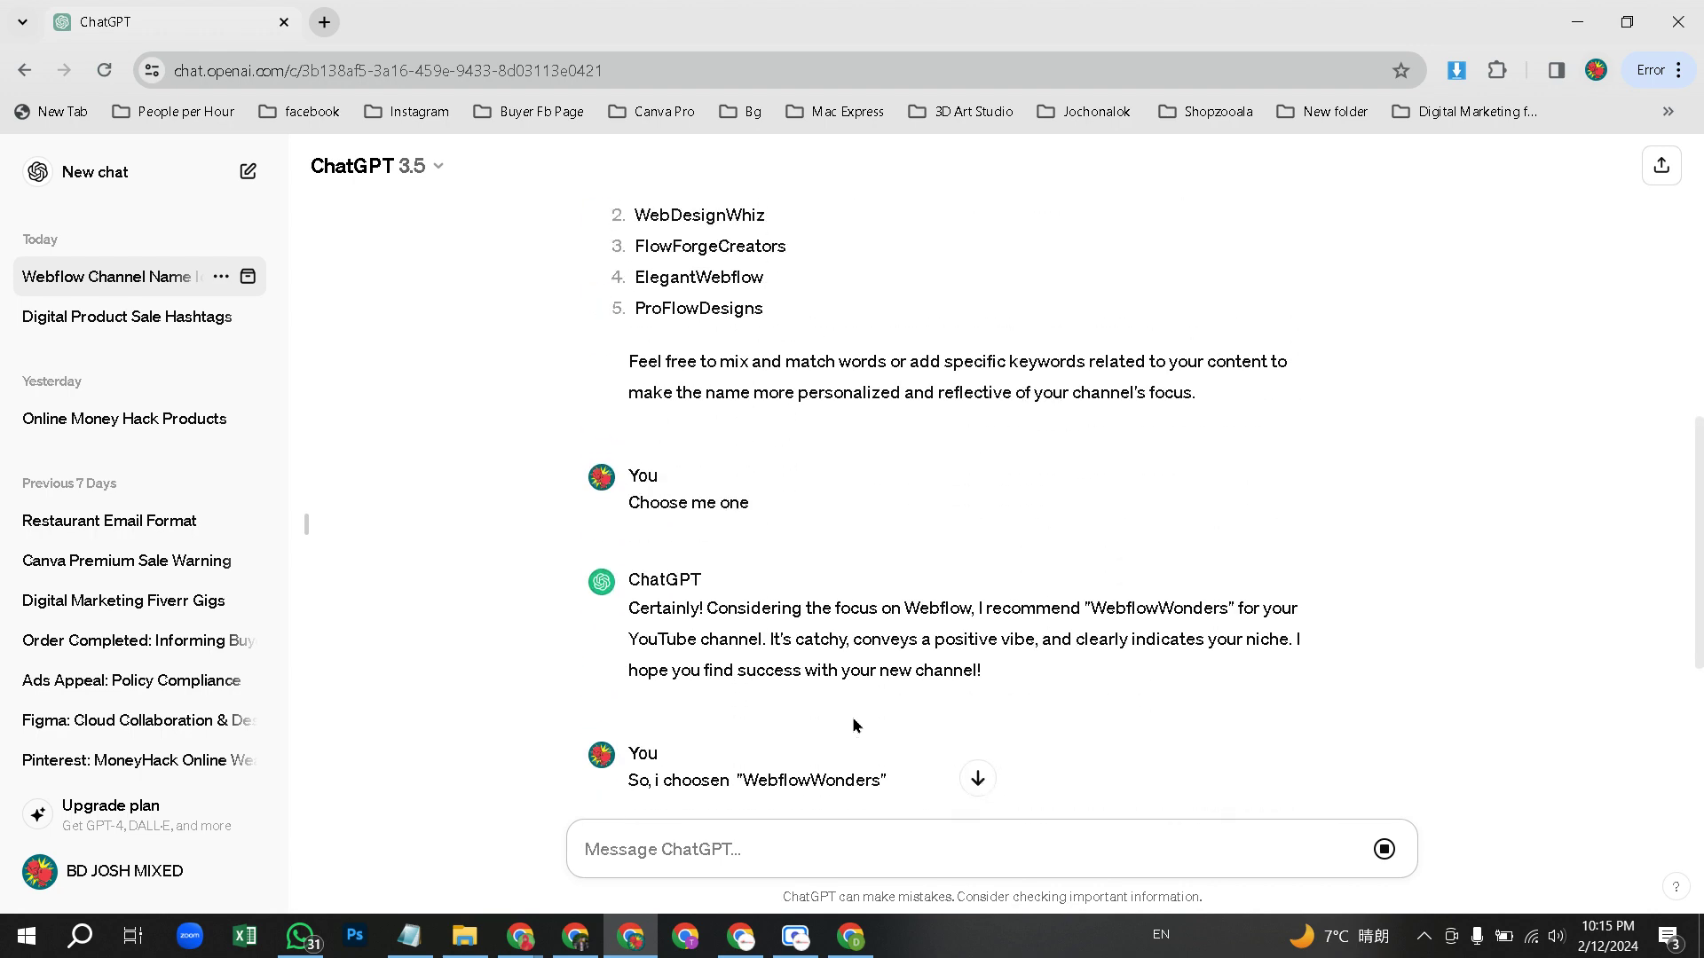
scroll(855, 726, "down", 5)
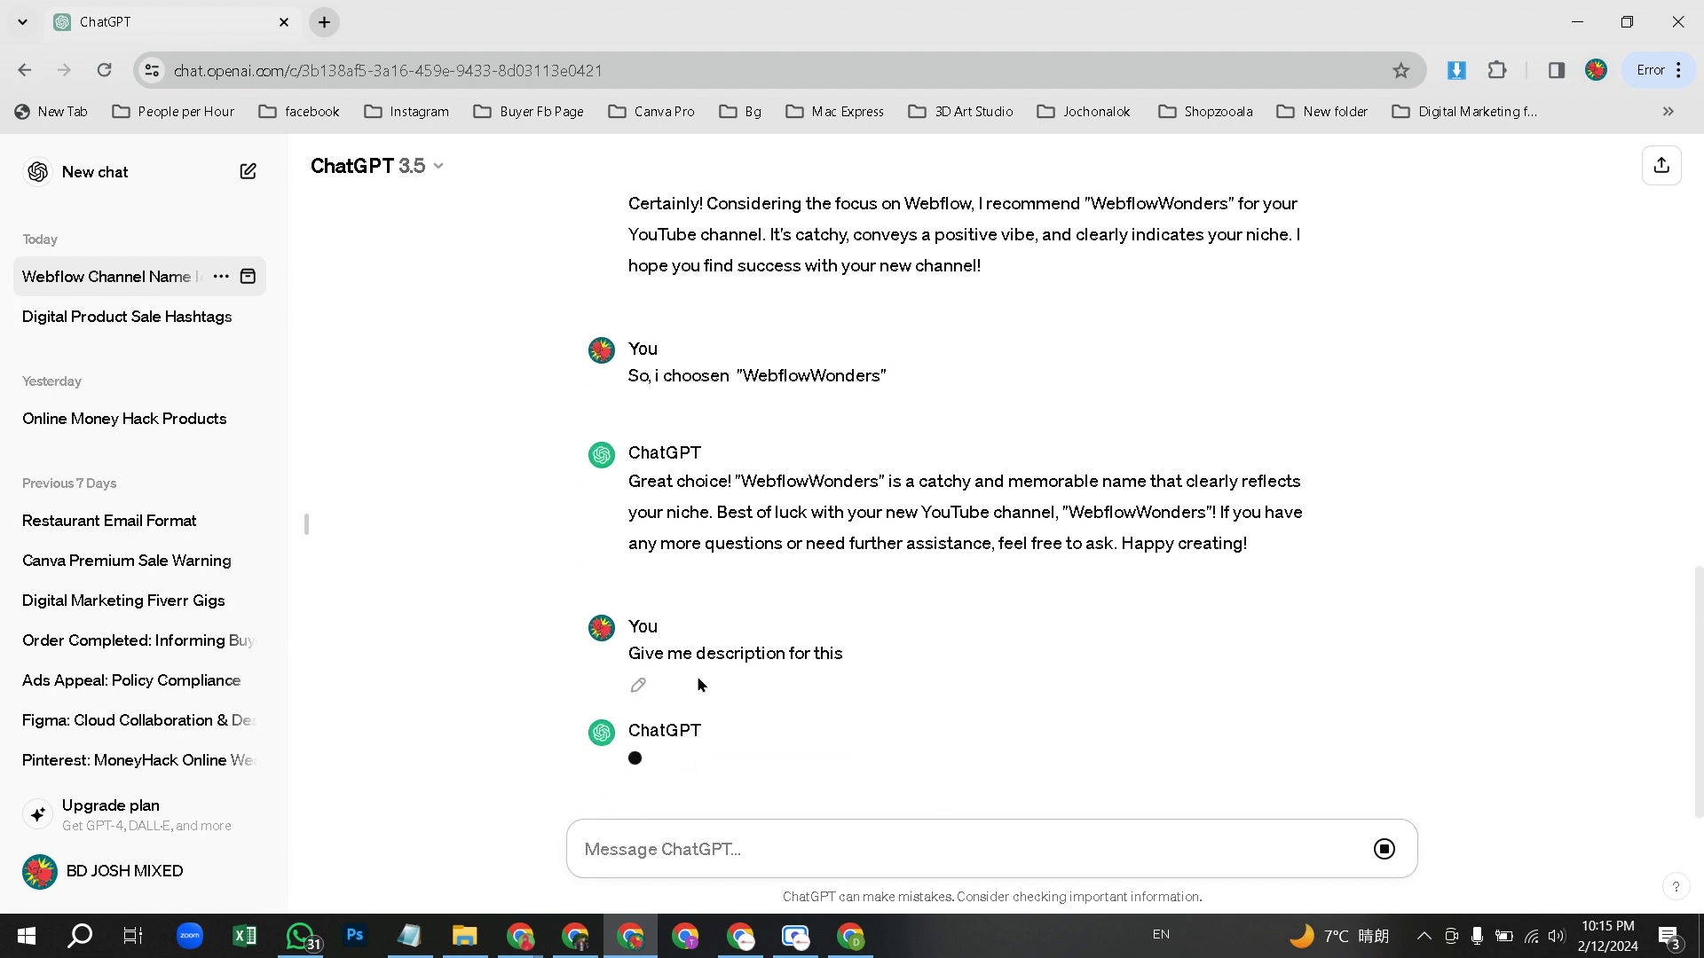
left_click(640, 686)
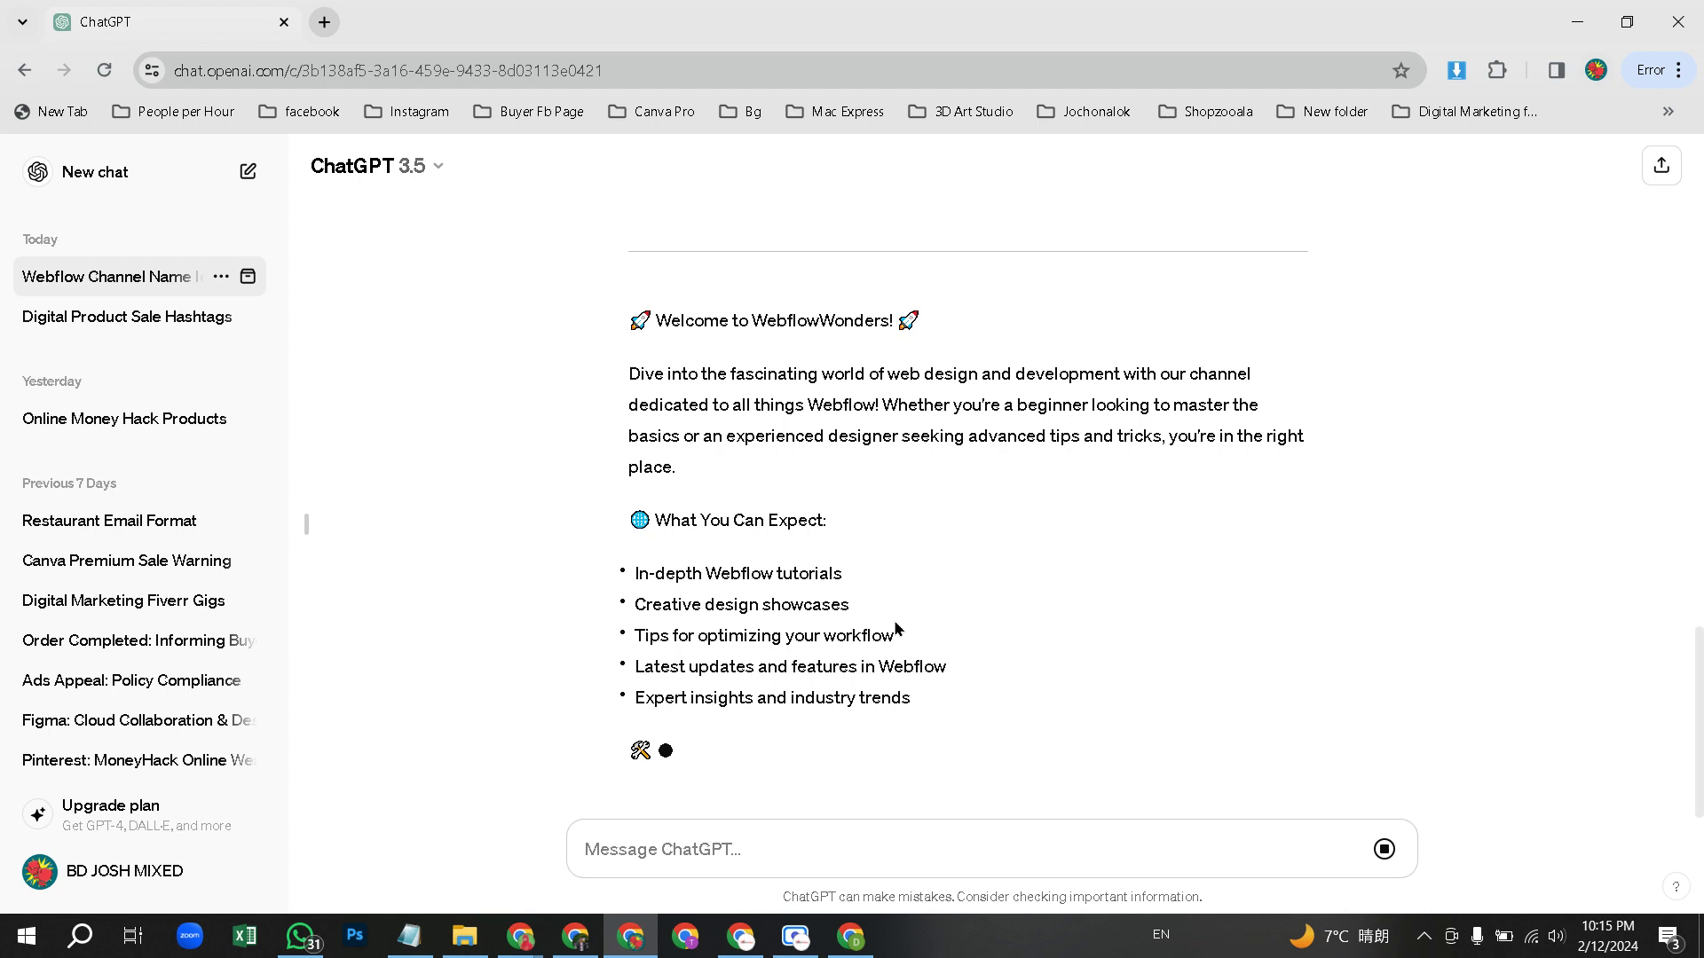
scroll(920, 662, "up", 3)
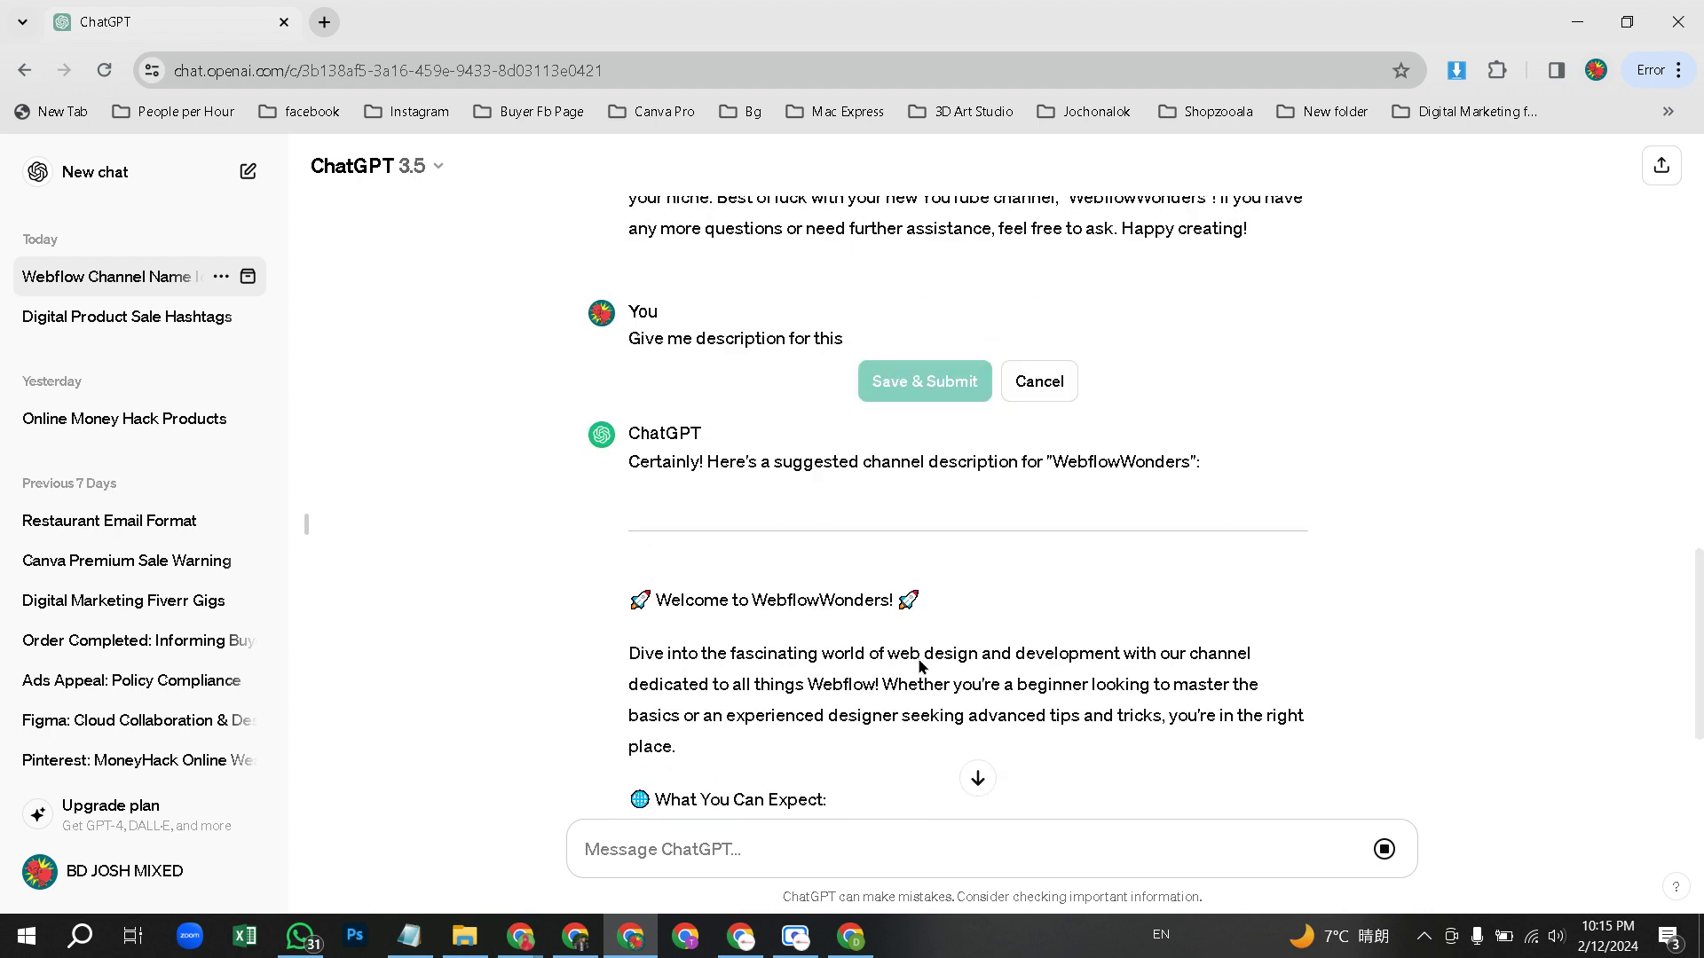
scroll(919, 666, "up", 15)
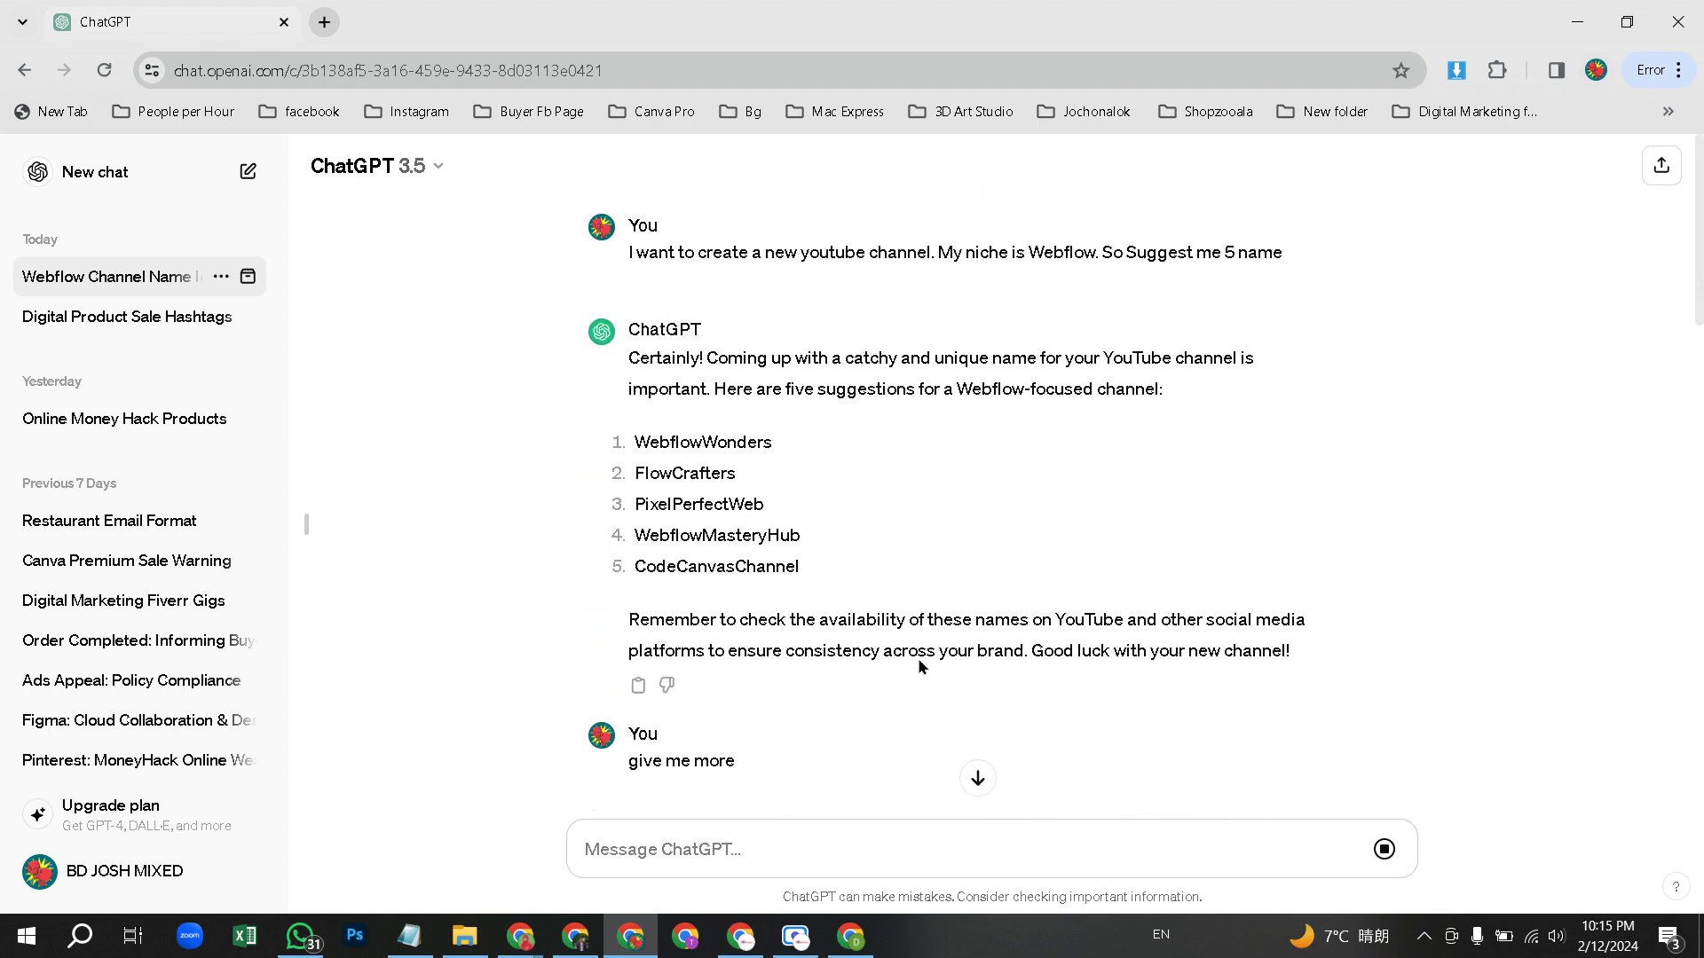
scroll(919, 664, "down", 5)
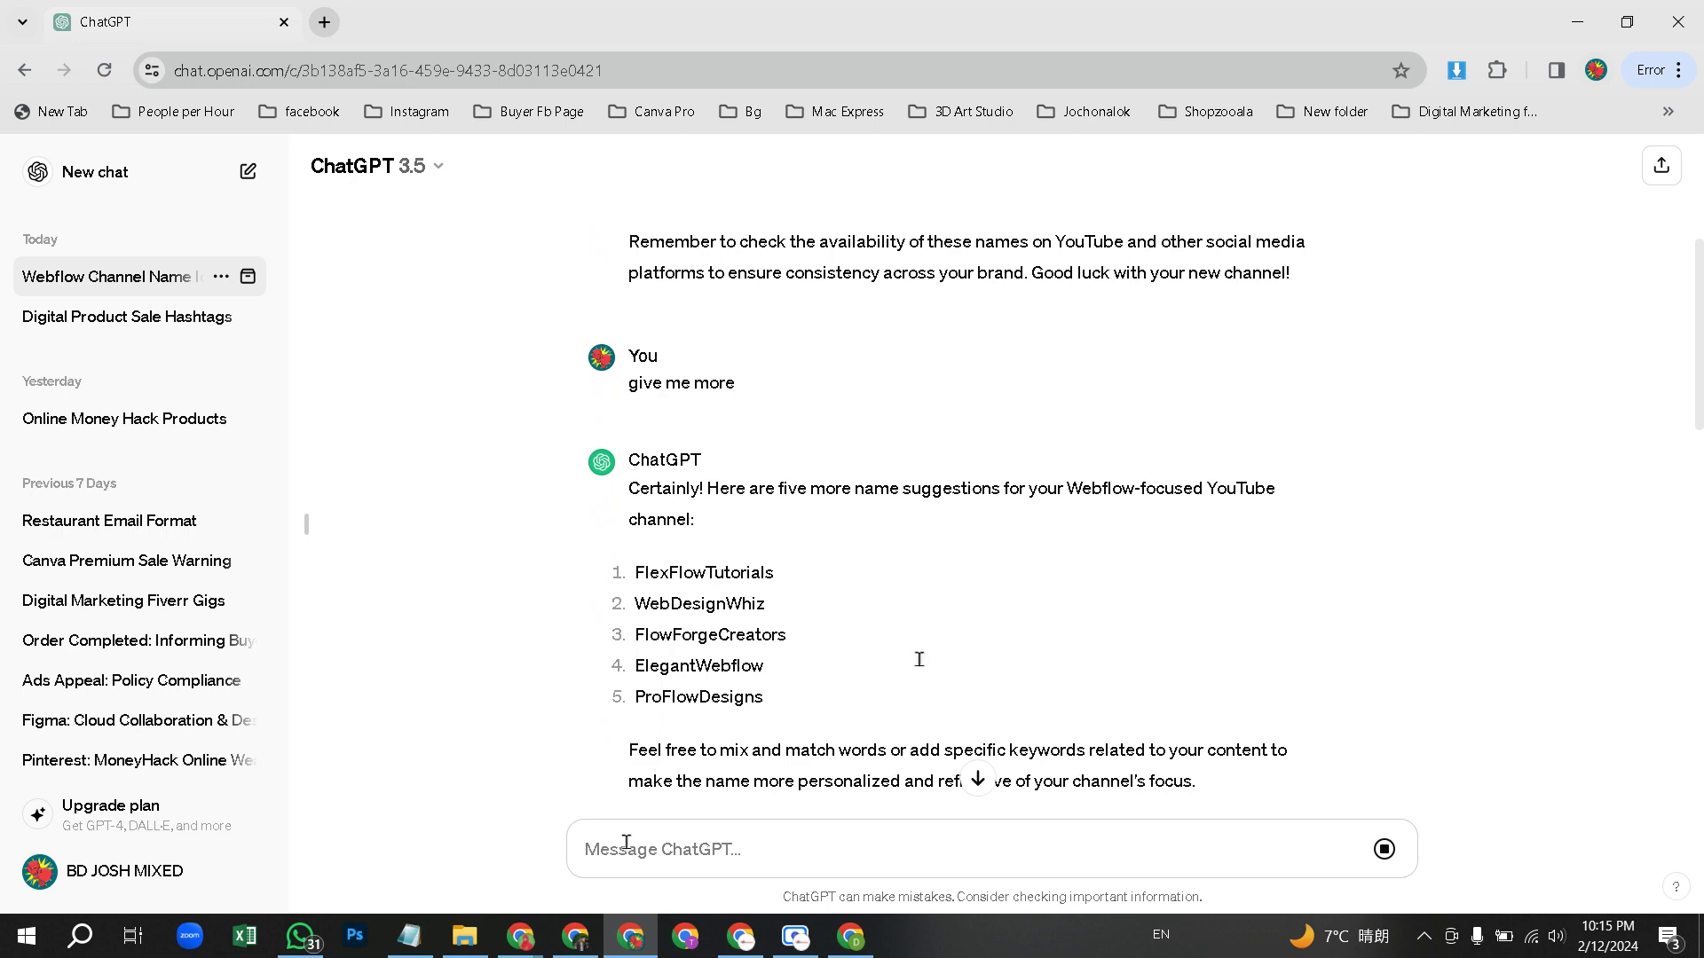
scroll(887, 685, "down", 3)
scroll(890, 691, "down", 15)
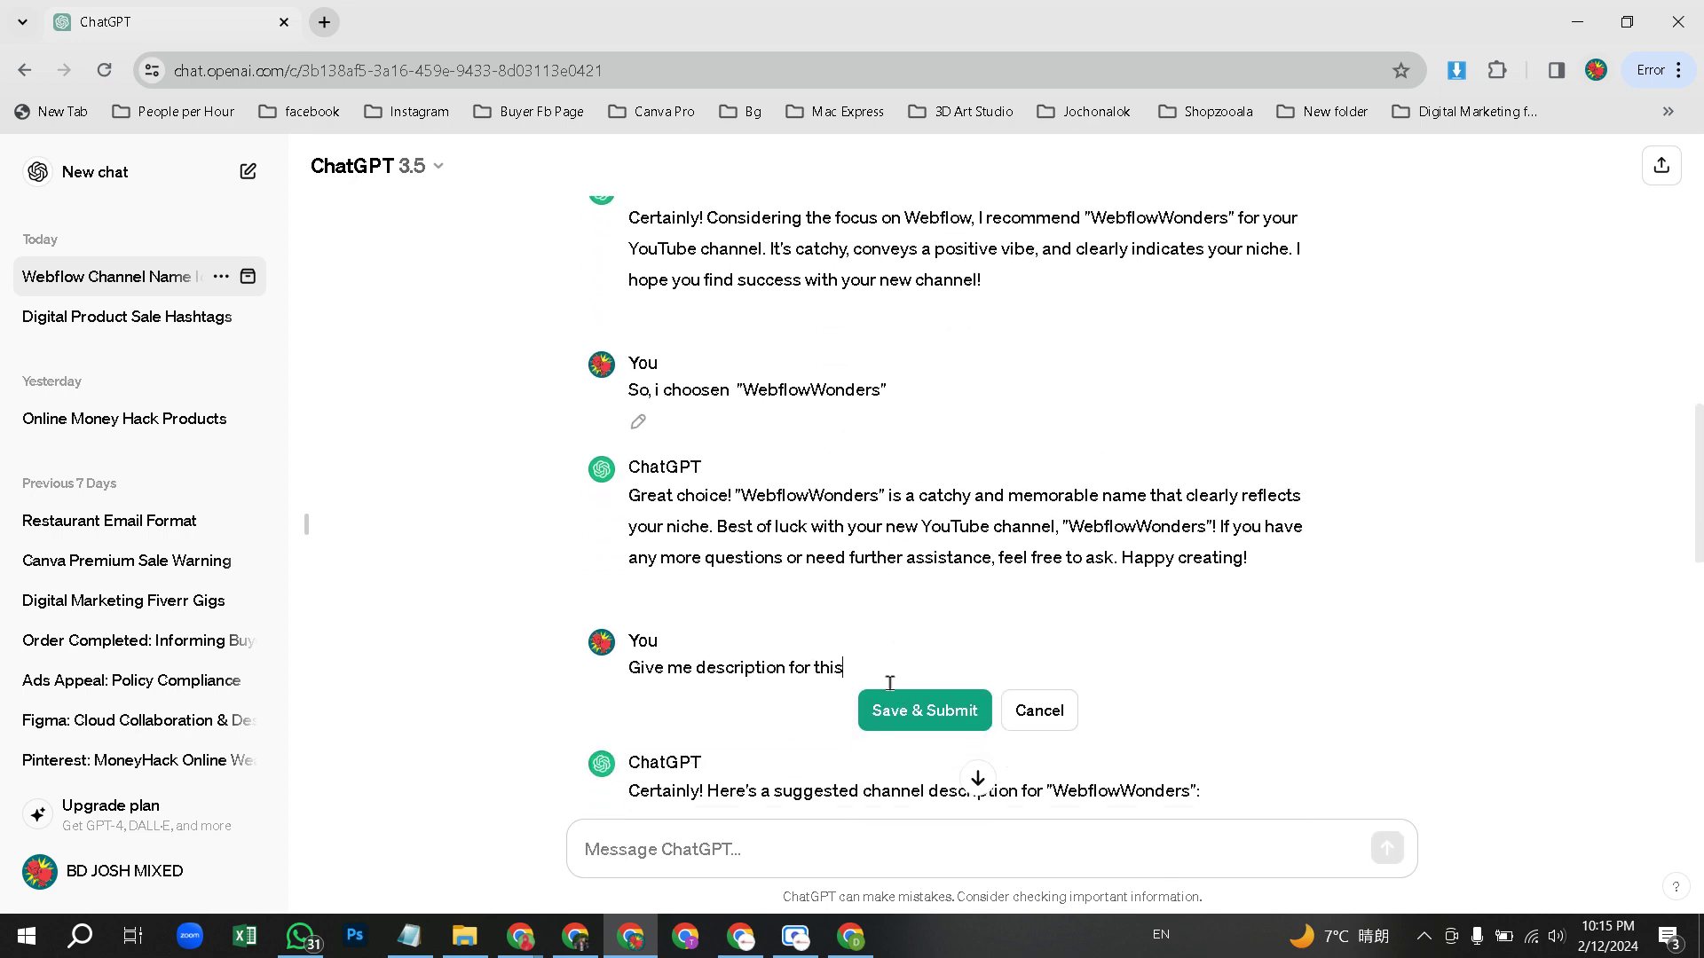
- Check the Google Meet call, return to ChatGPT and read the end of the generated channel description
left_click(575, 937)
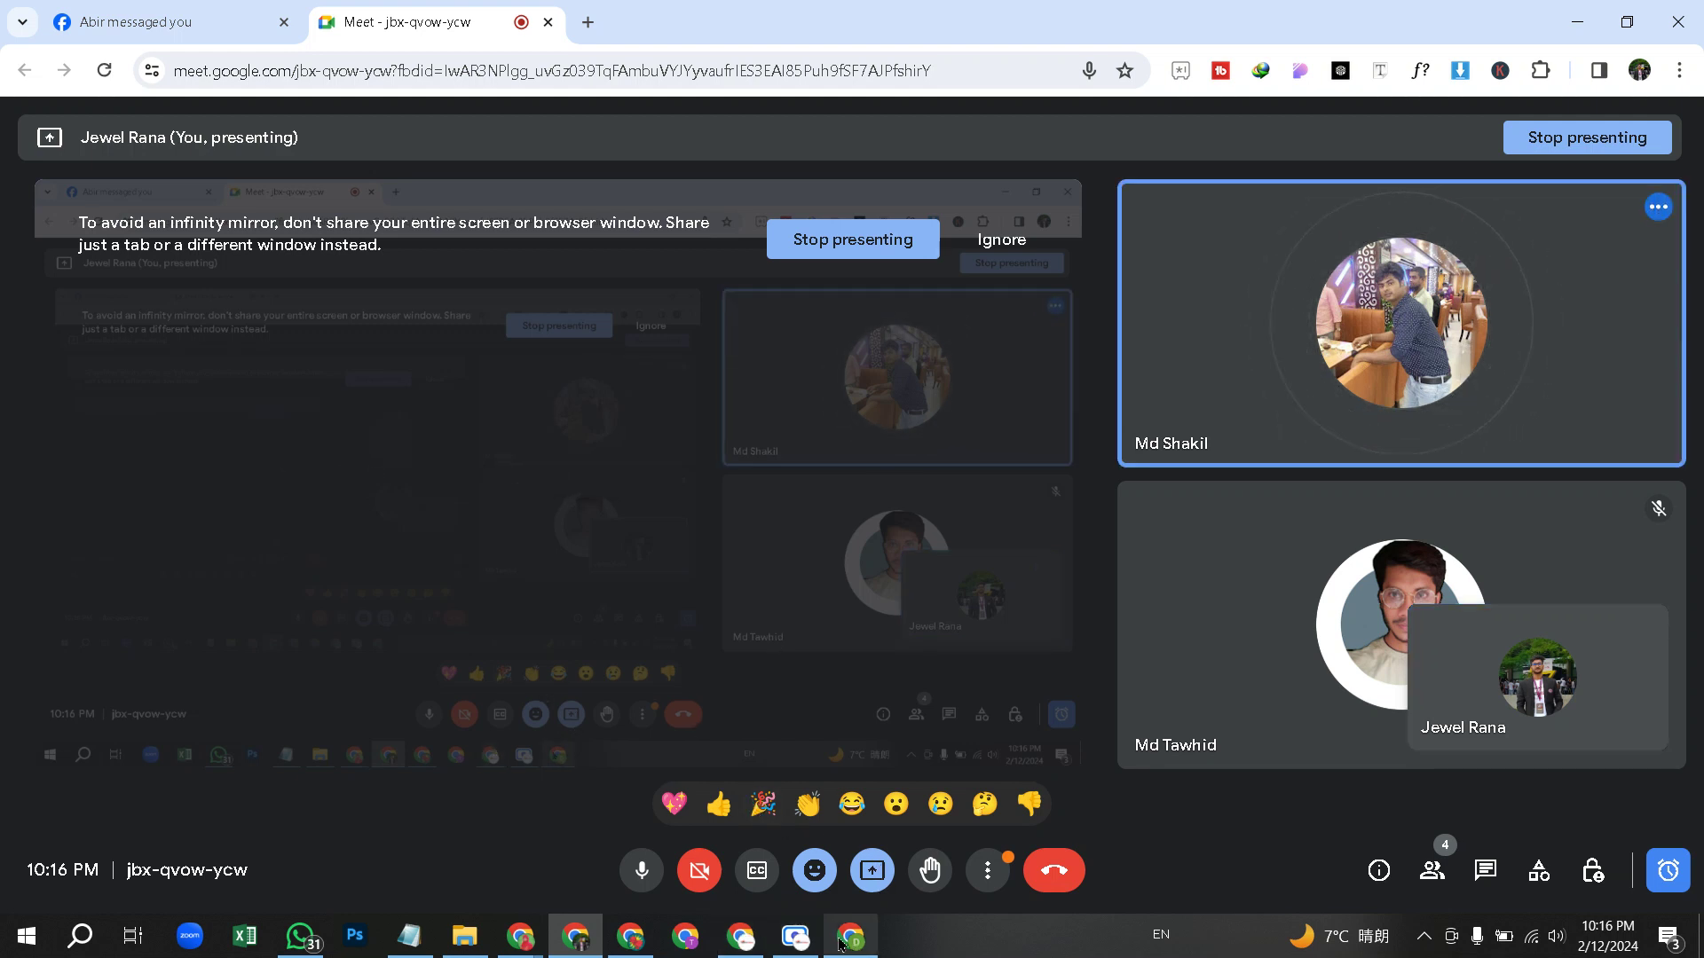
left_click(632, 952)
scroll(637, 616, "down", 6)
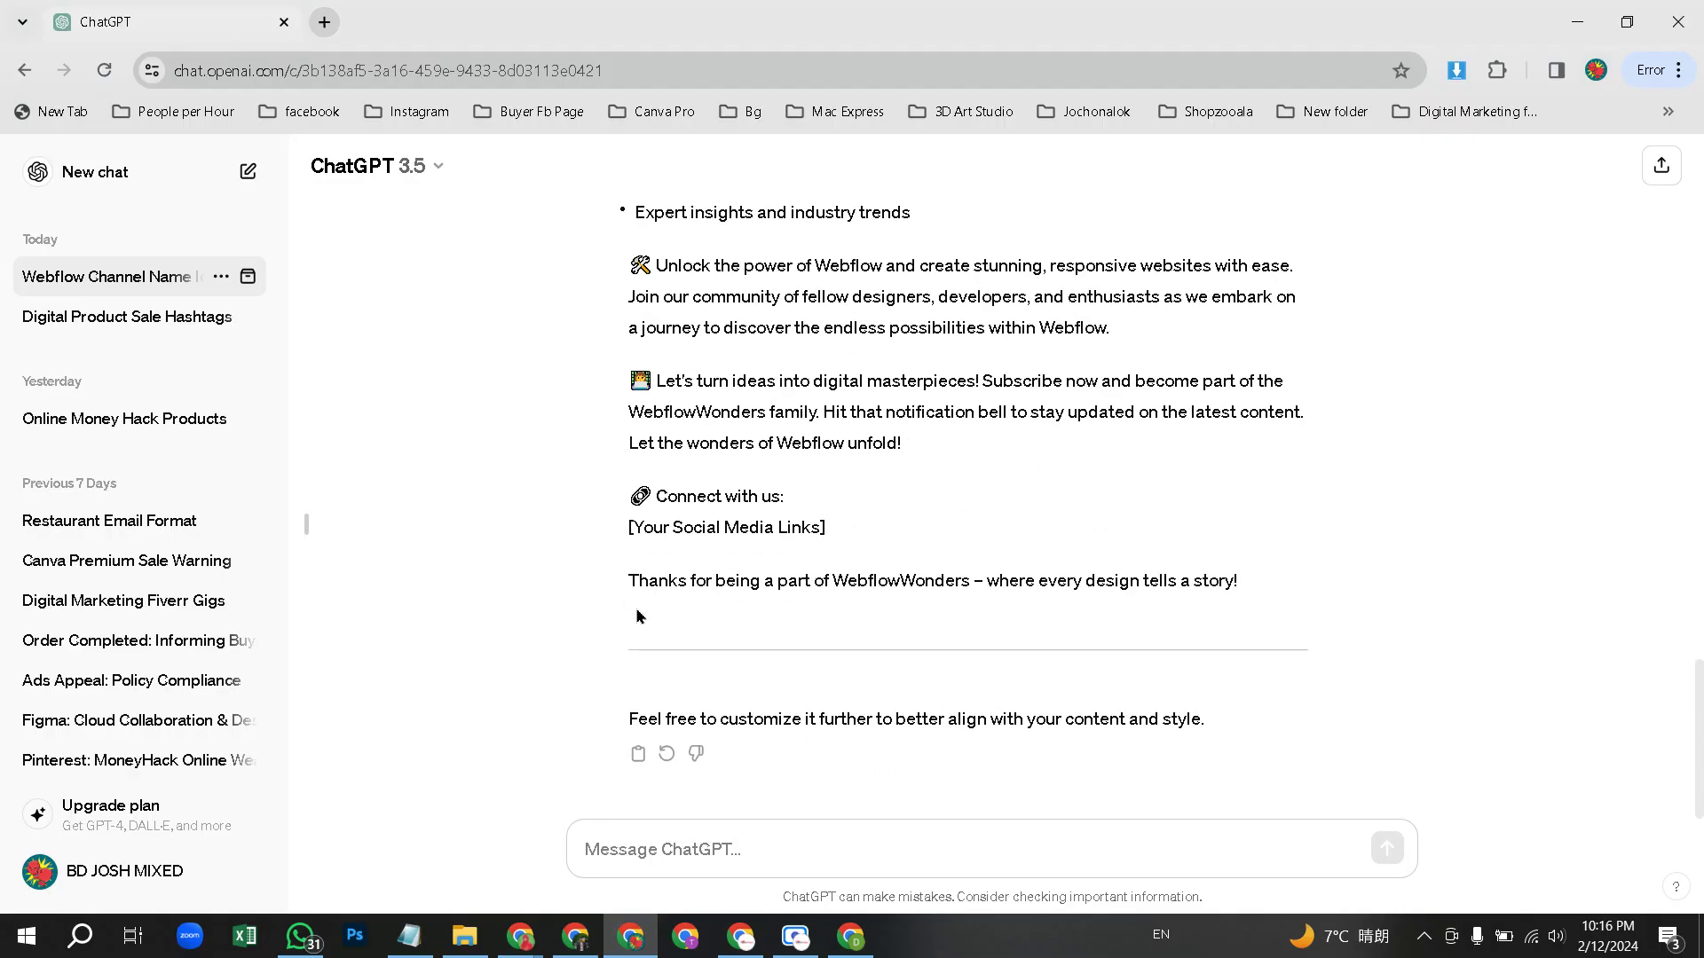
left_click(852, 936)
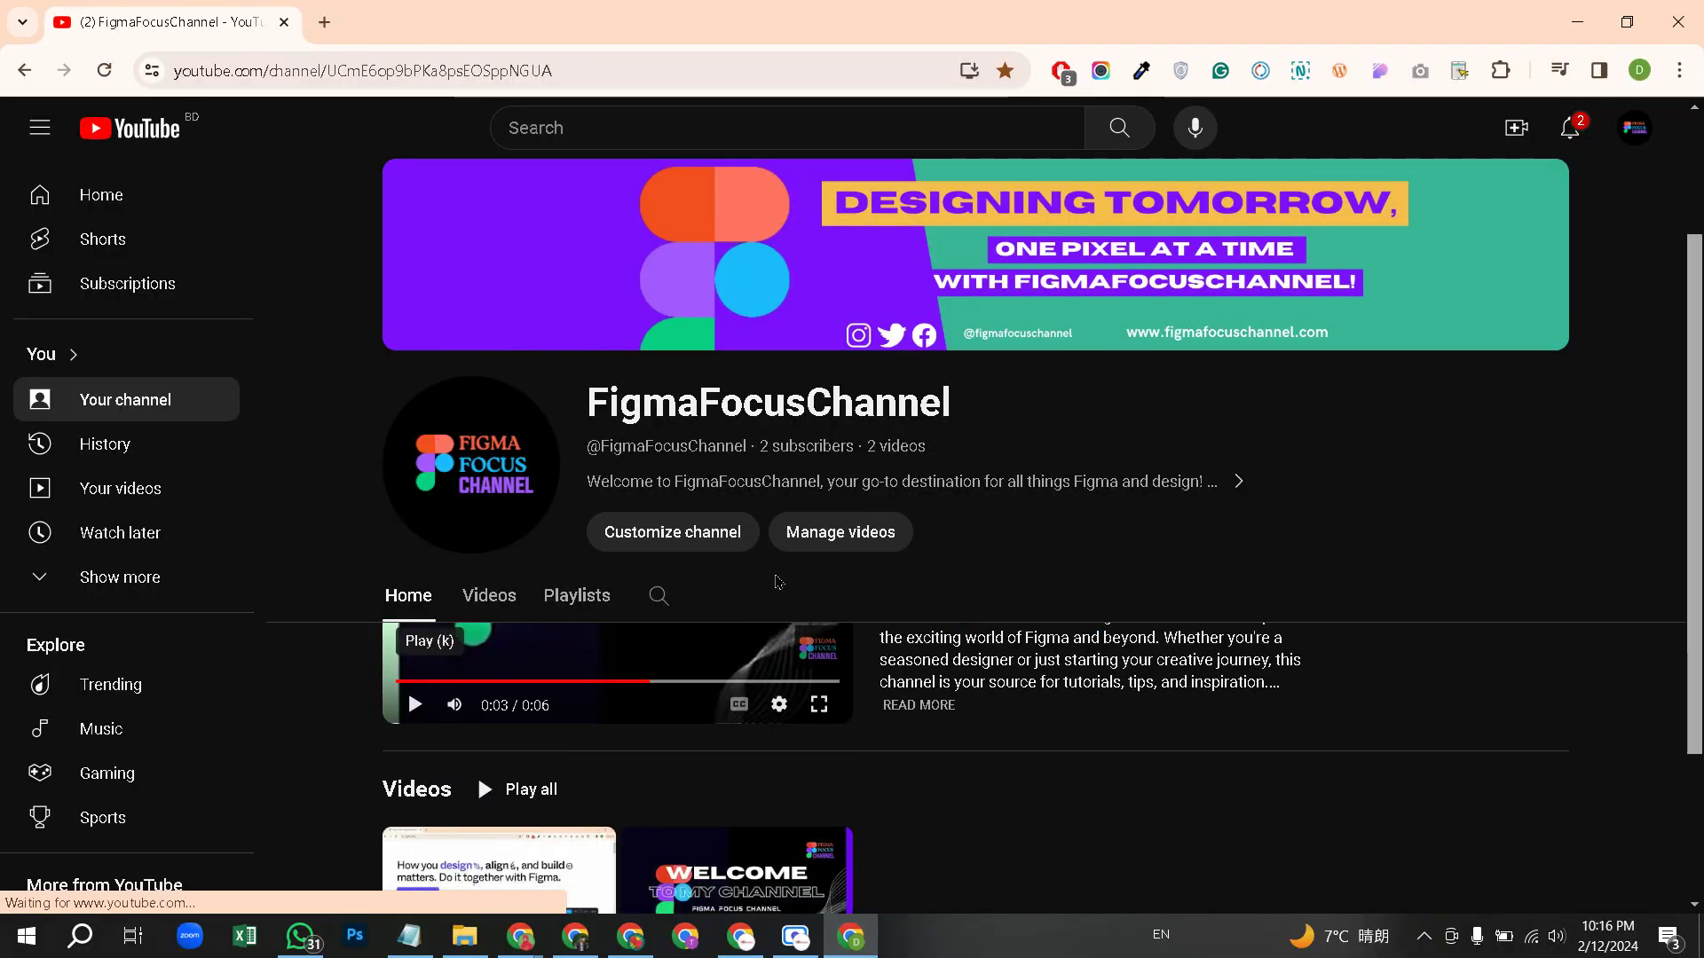
scroll(976, 650, "up", 3)
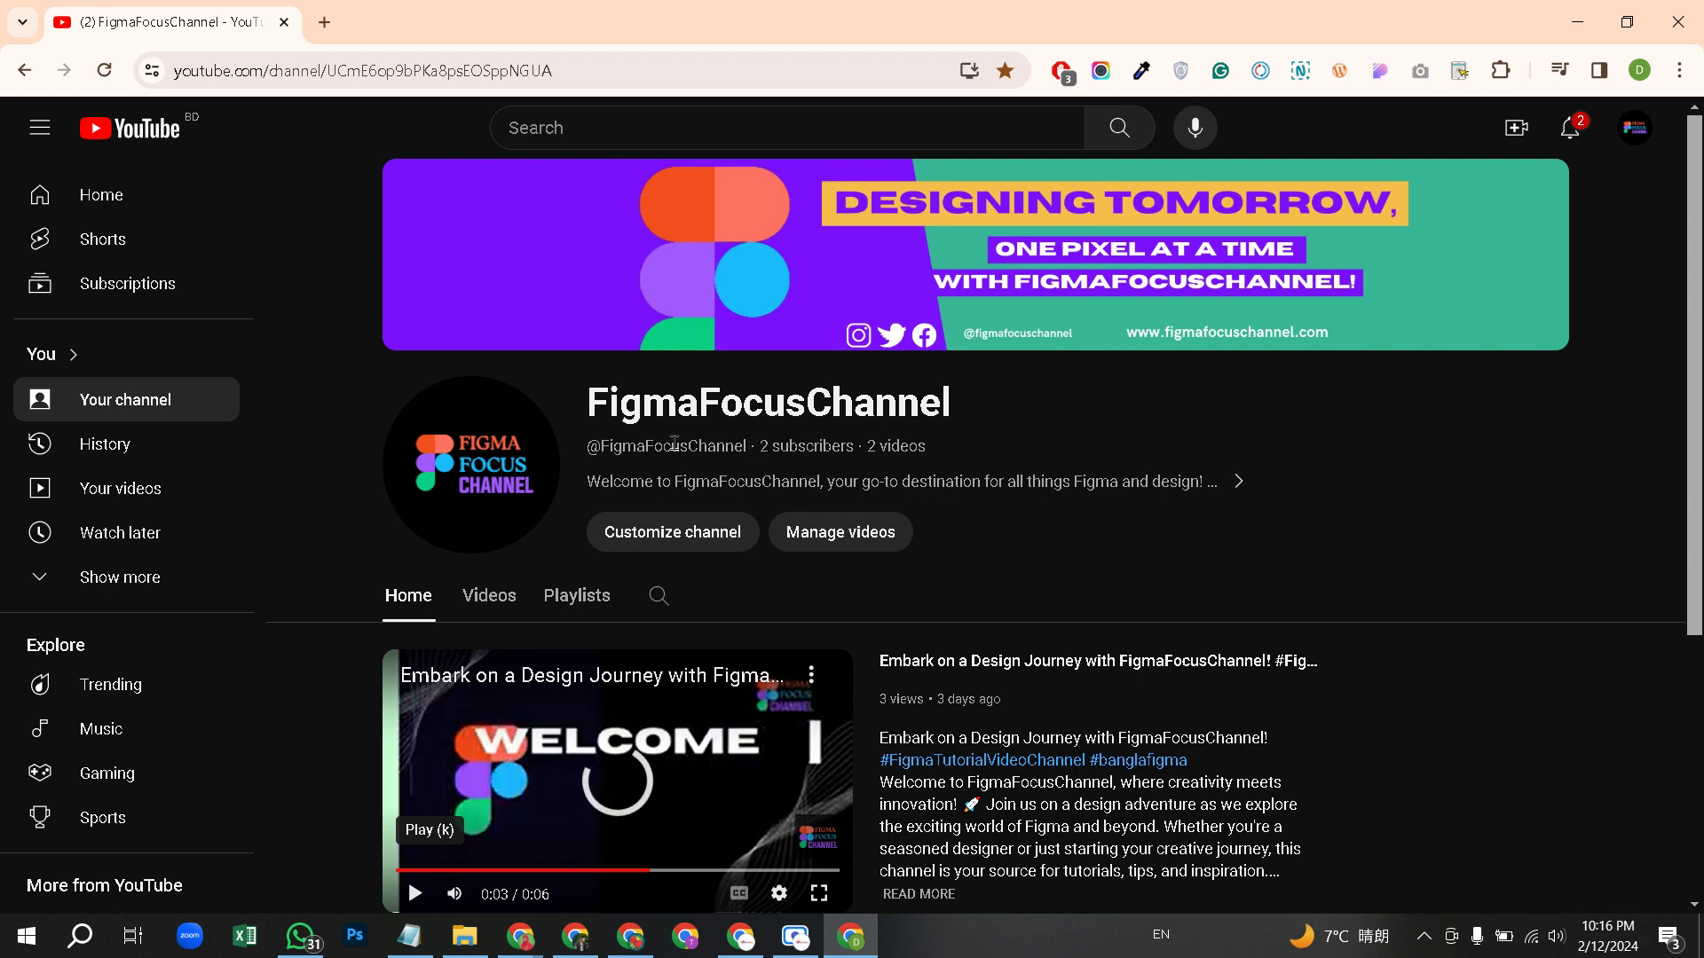
left_click_drag(679, 448, 586, 447)
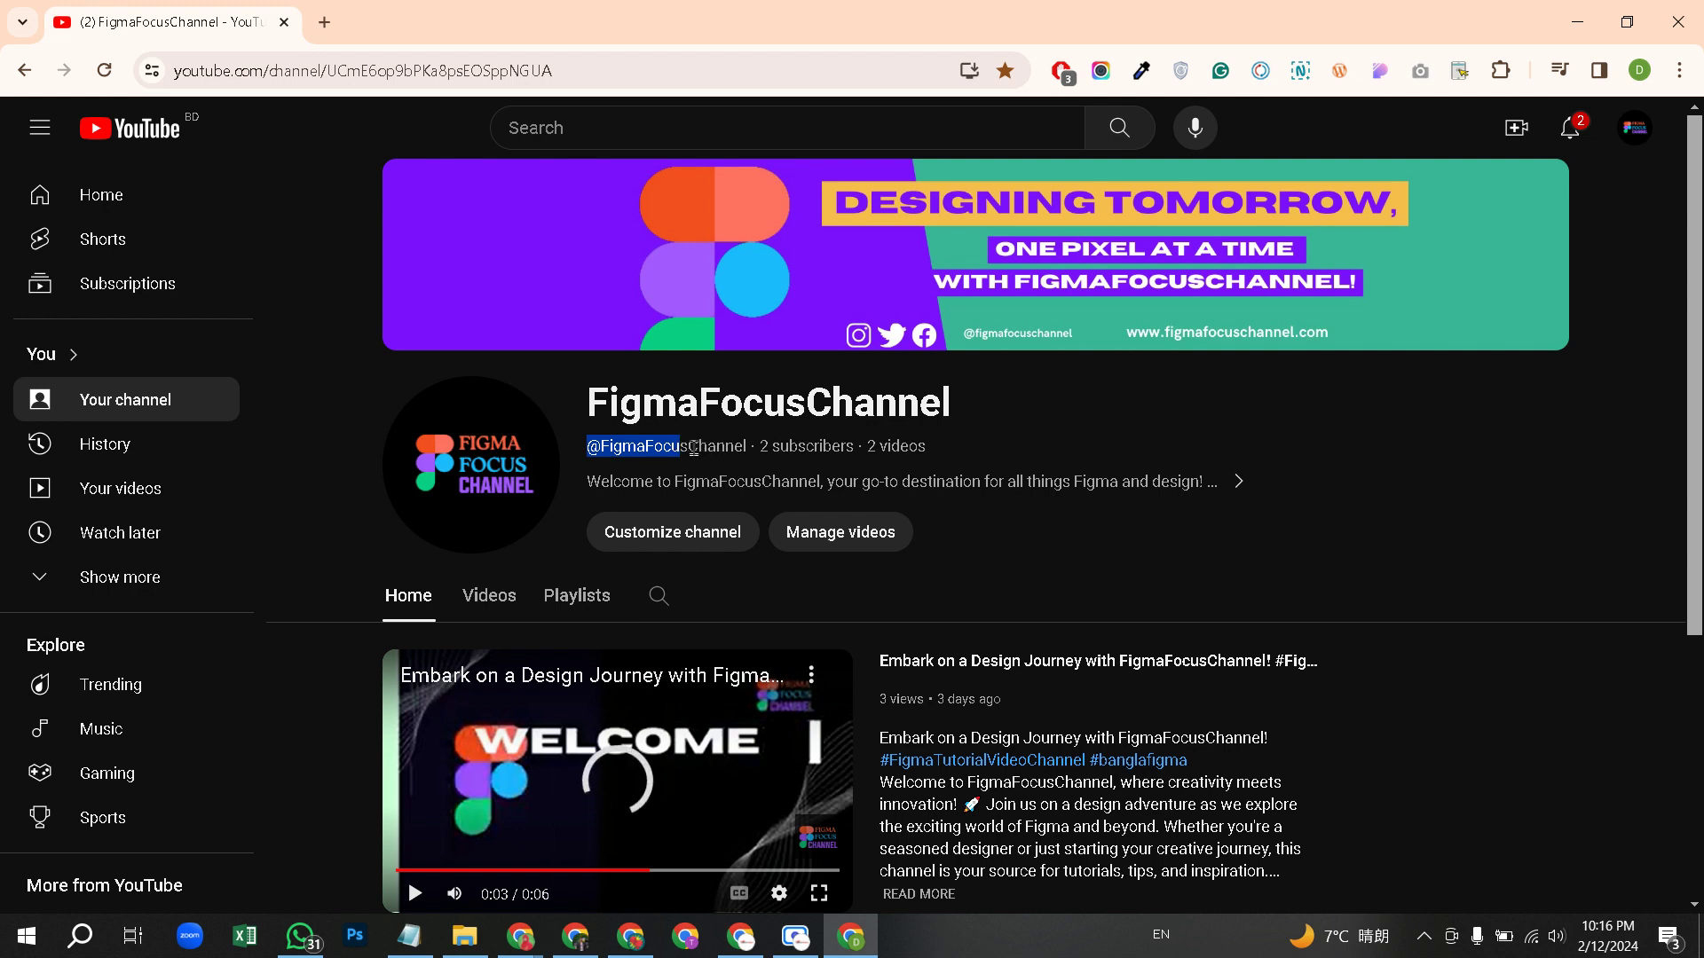
left_click(748, 446, "shift")
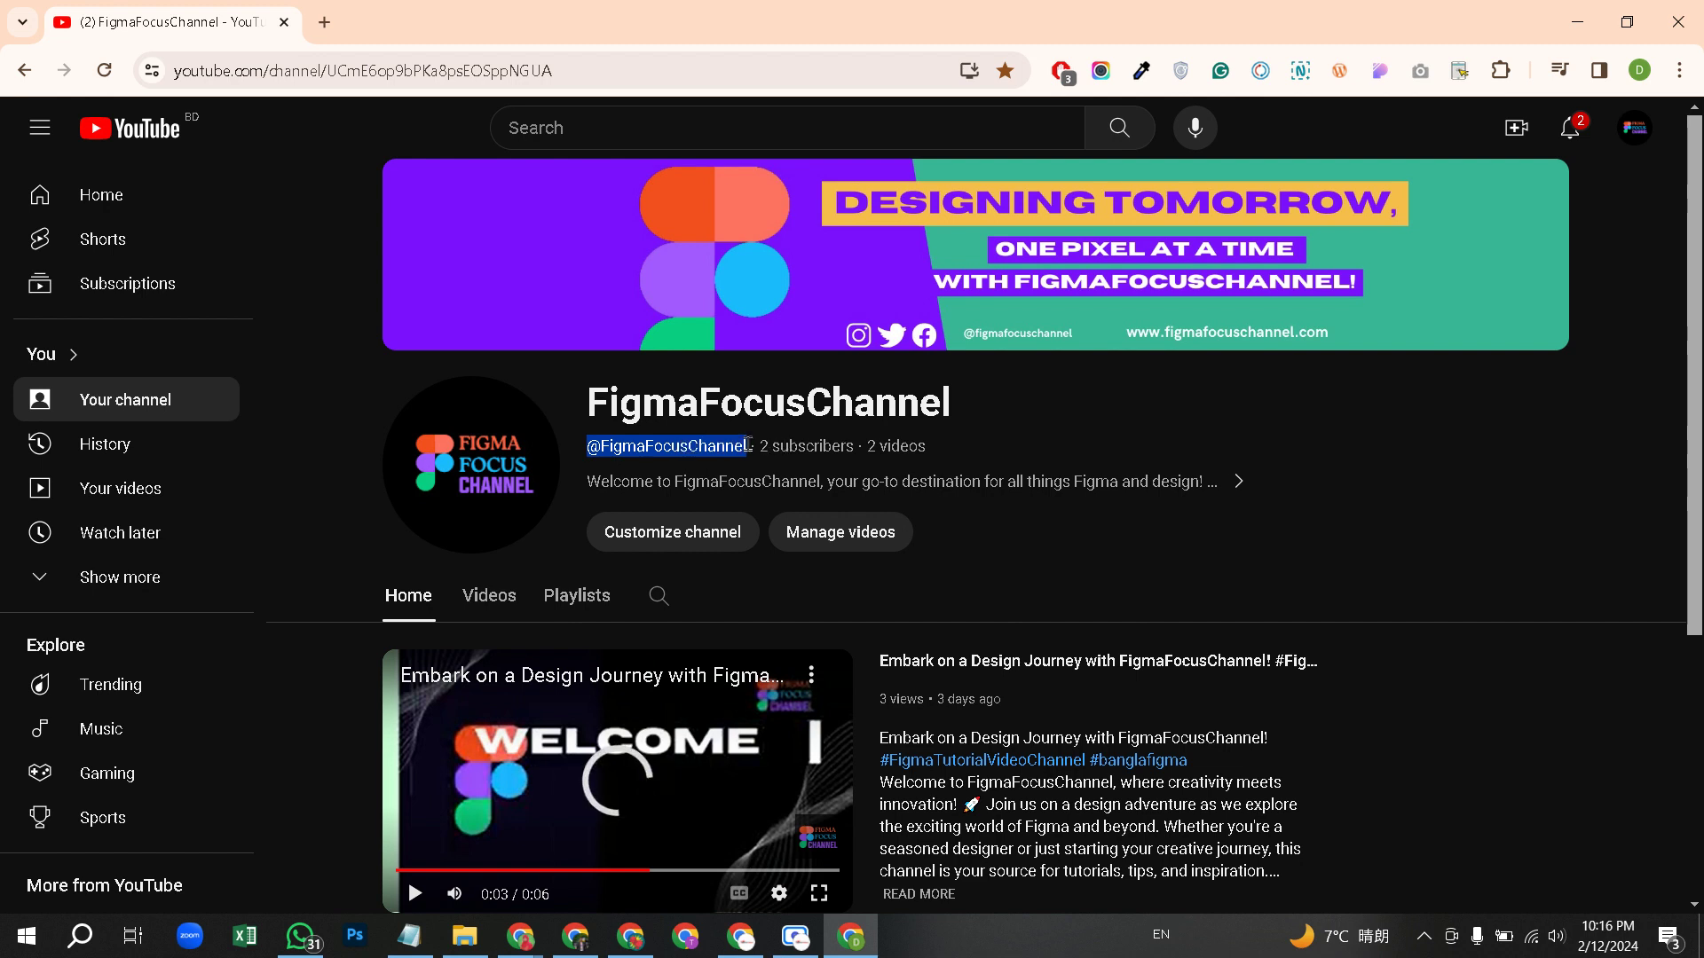
- Look over the Videos section further down the channel page and clear the highlight on the handle
scroll(478, 870, "down", 3)
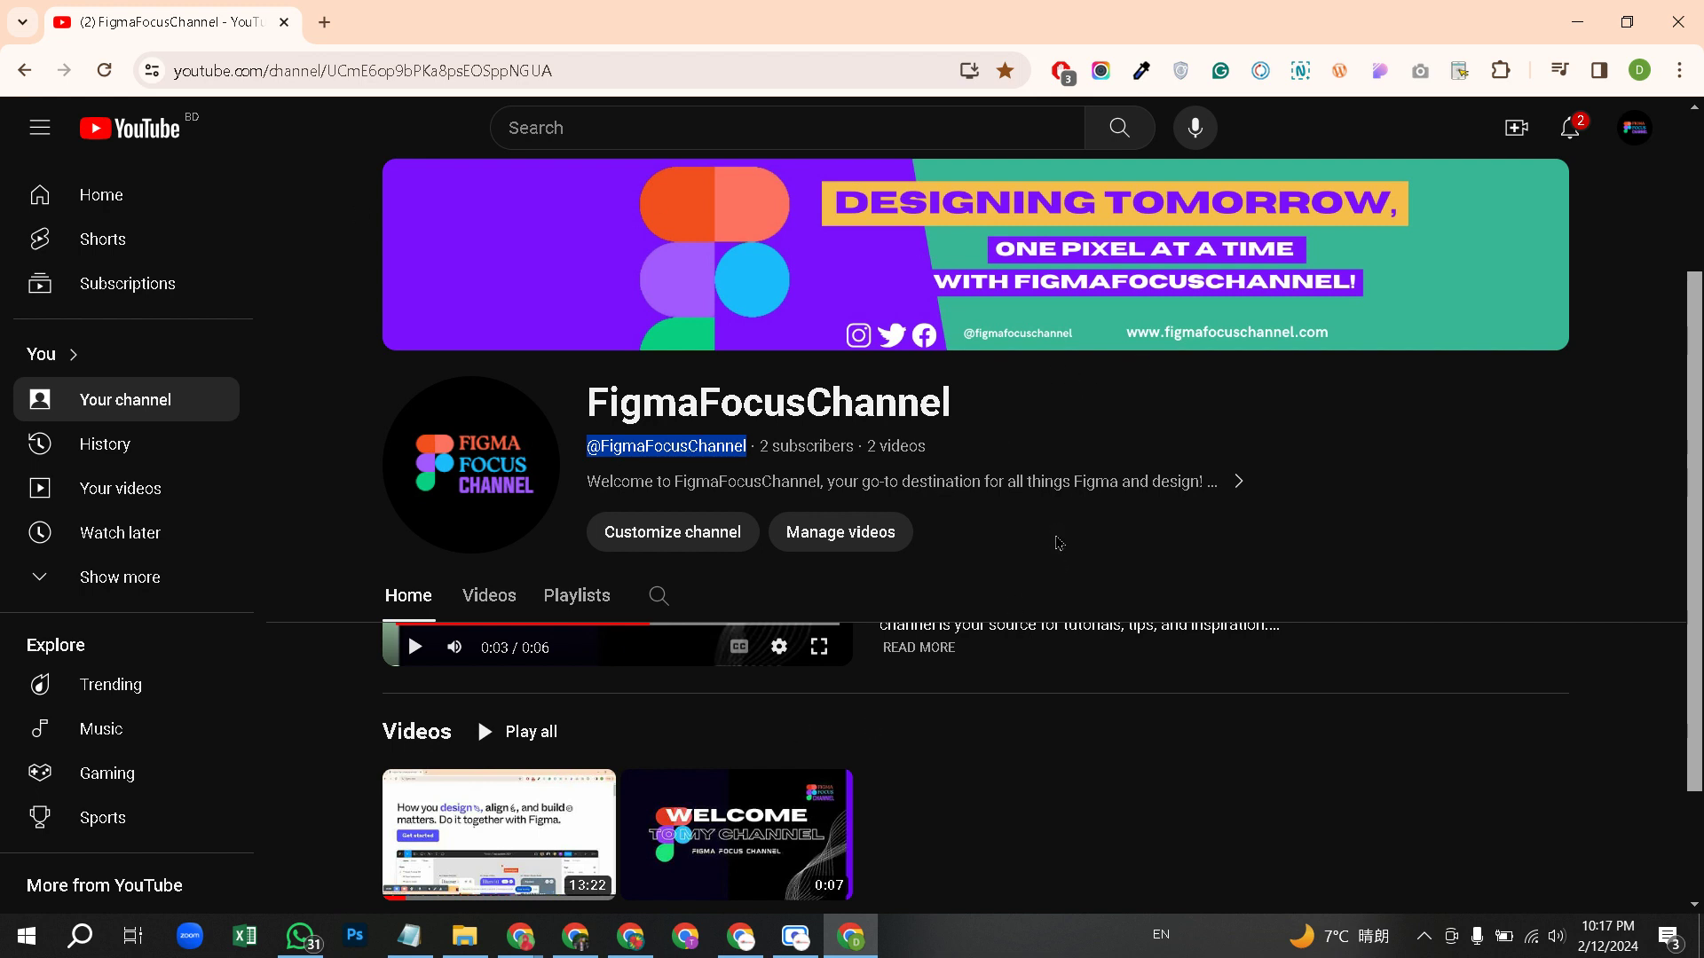
left_click(974, 456)
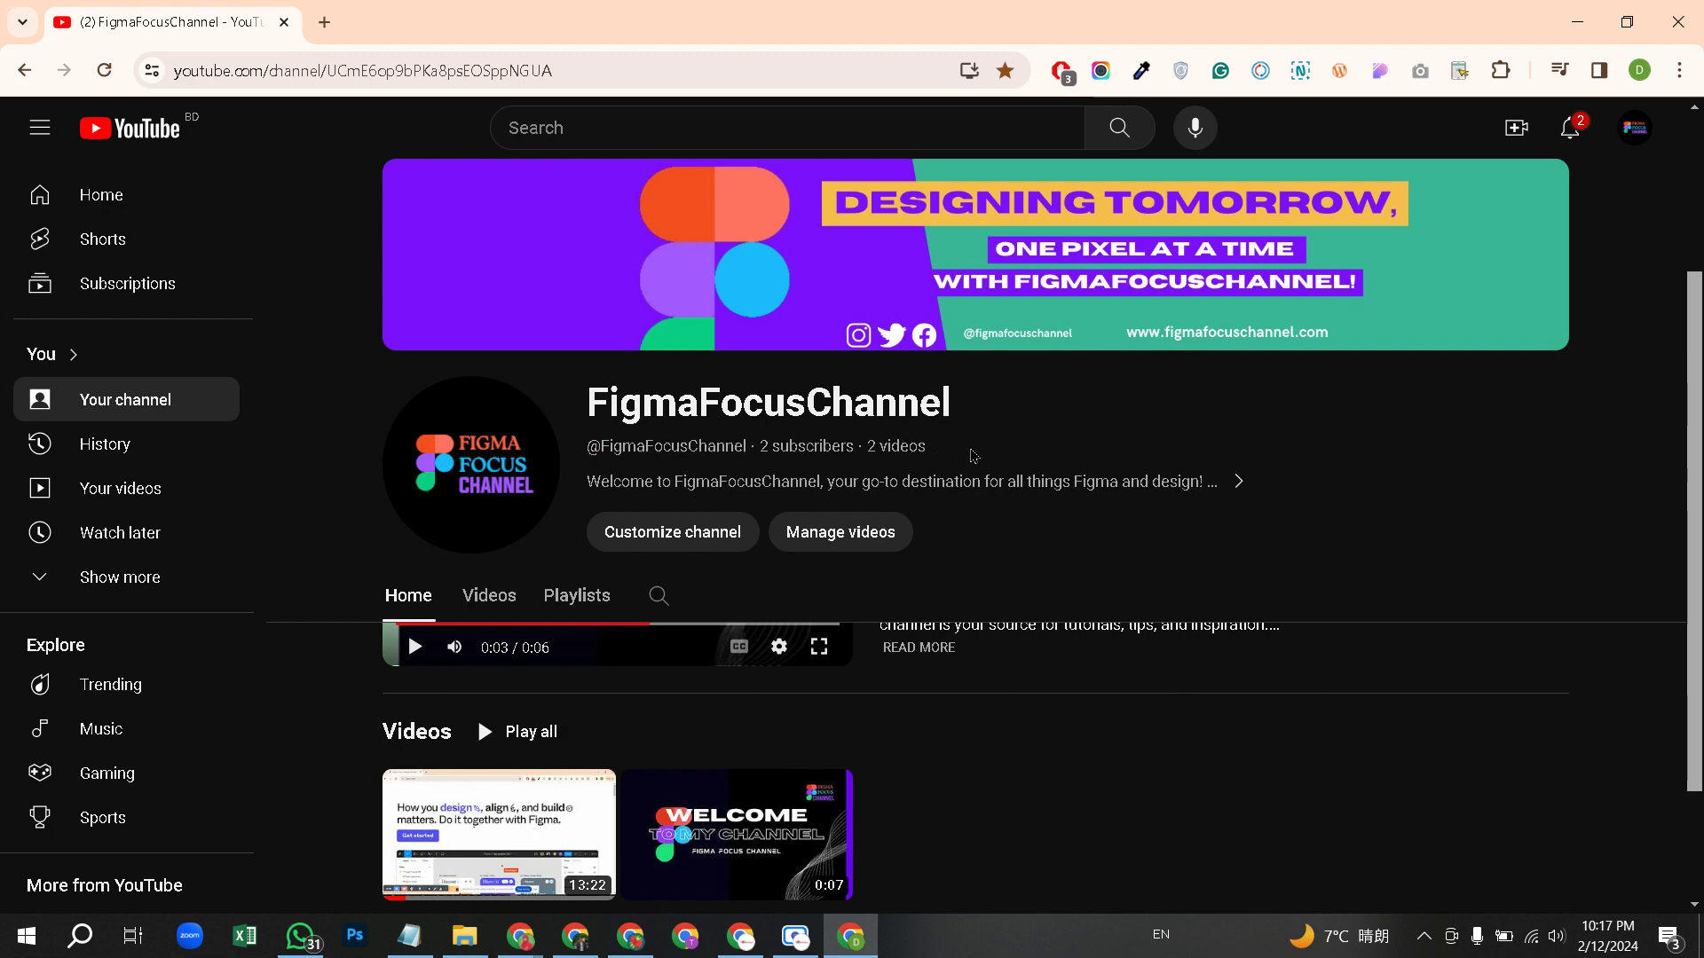
scroll(975, 456, "down", 3)
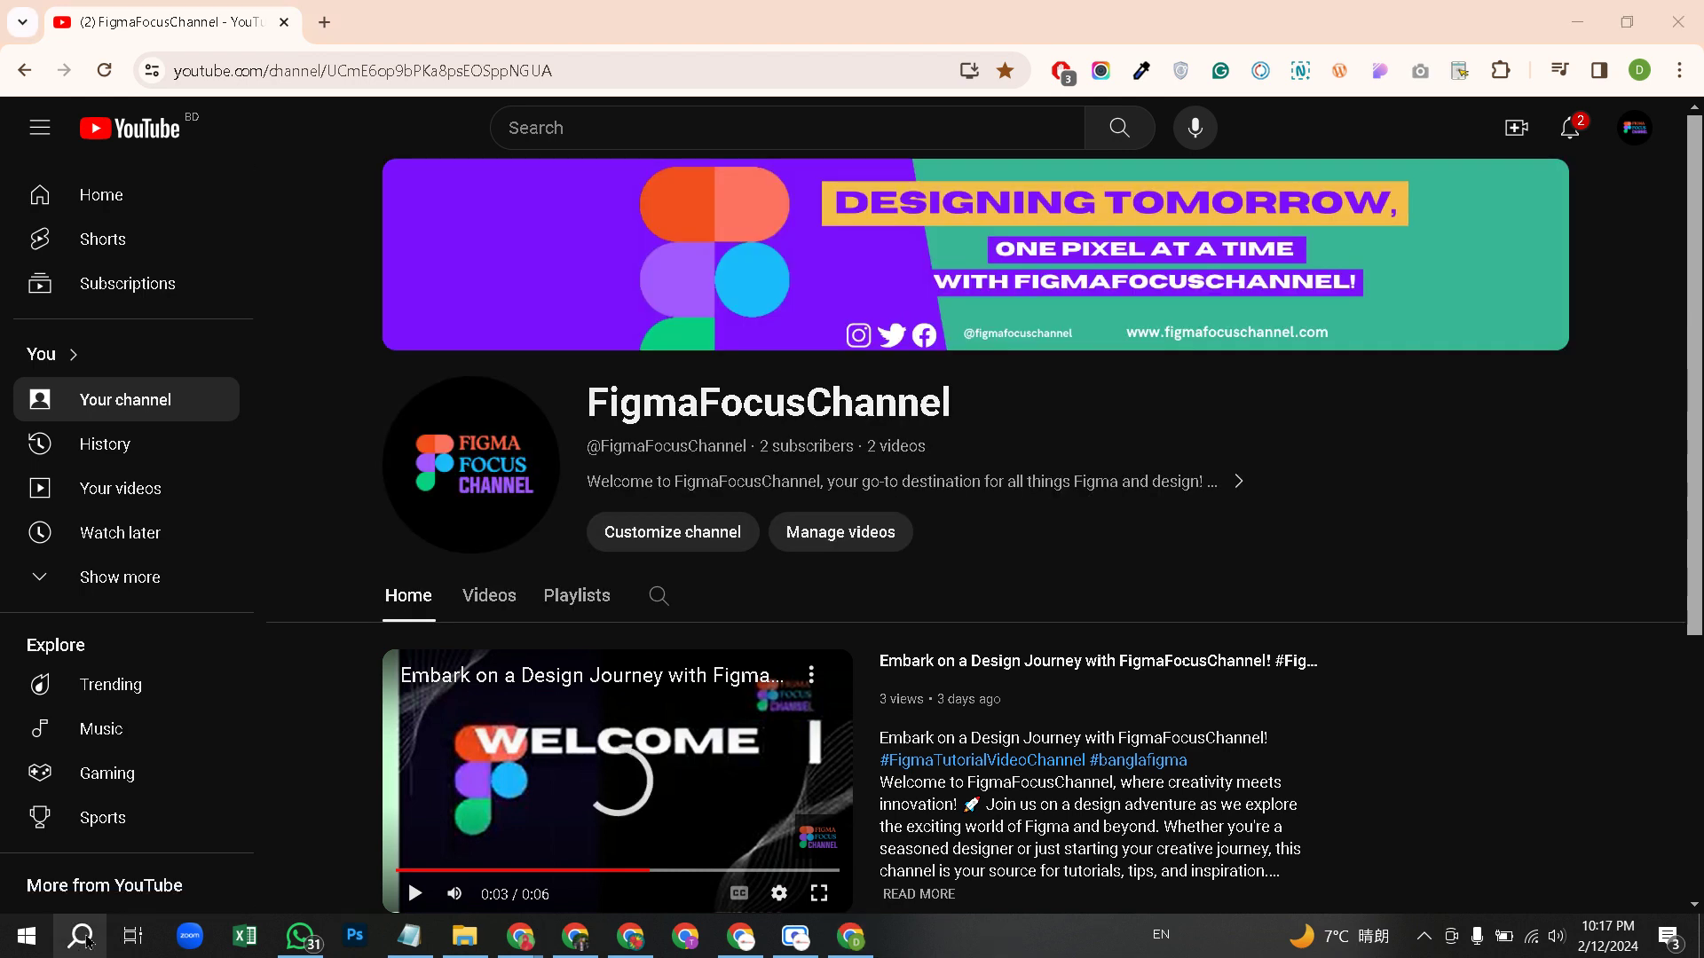
- Find the Windows mouse settings, set the pointer to the suggested turquoise custom colour, and minimize Settings
left_click(81, 938)
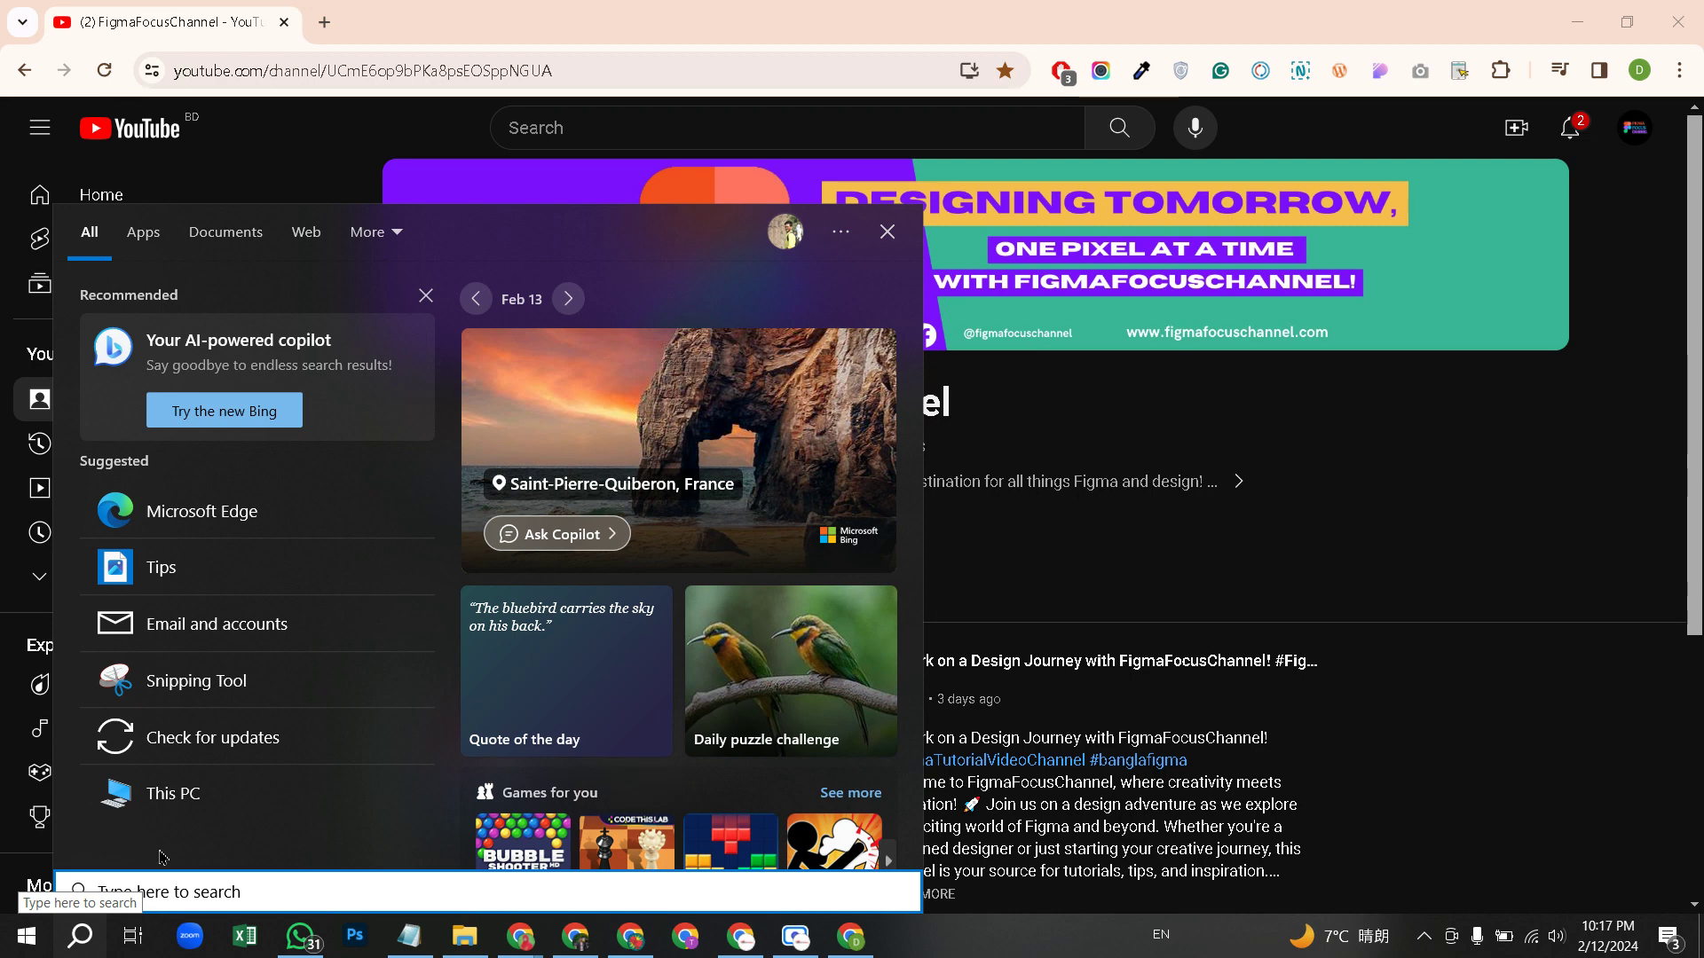
type("m")
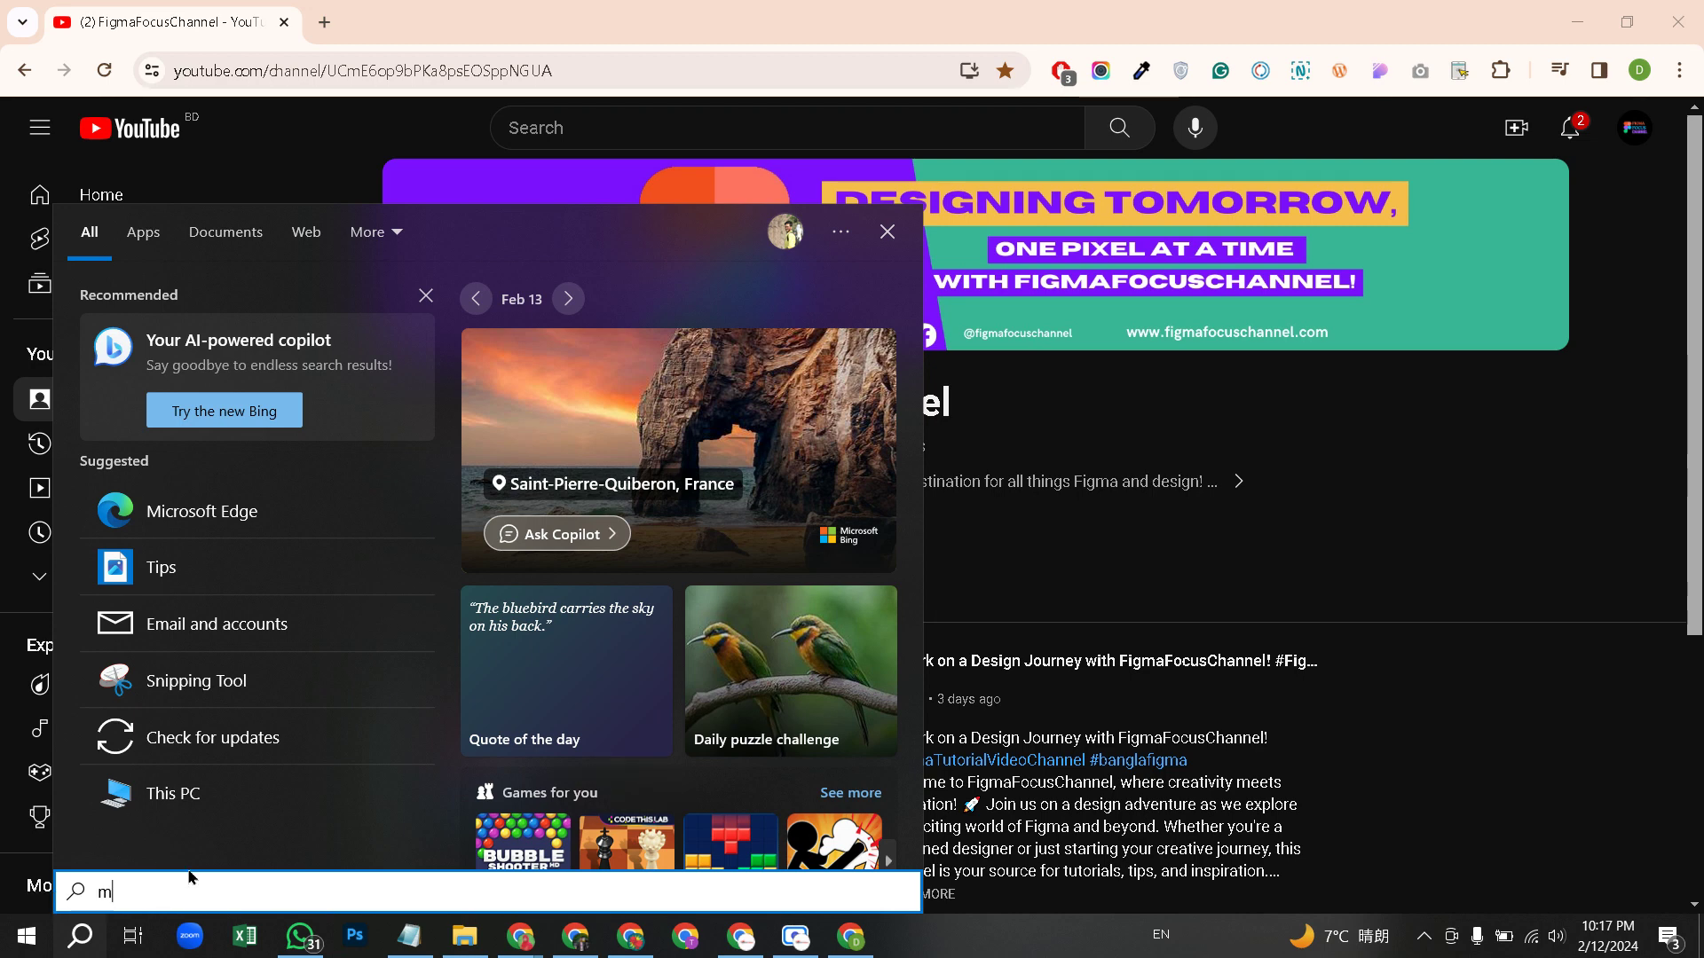
type("ouse")
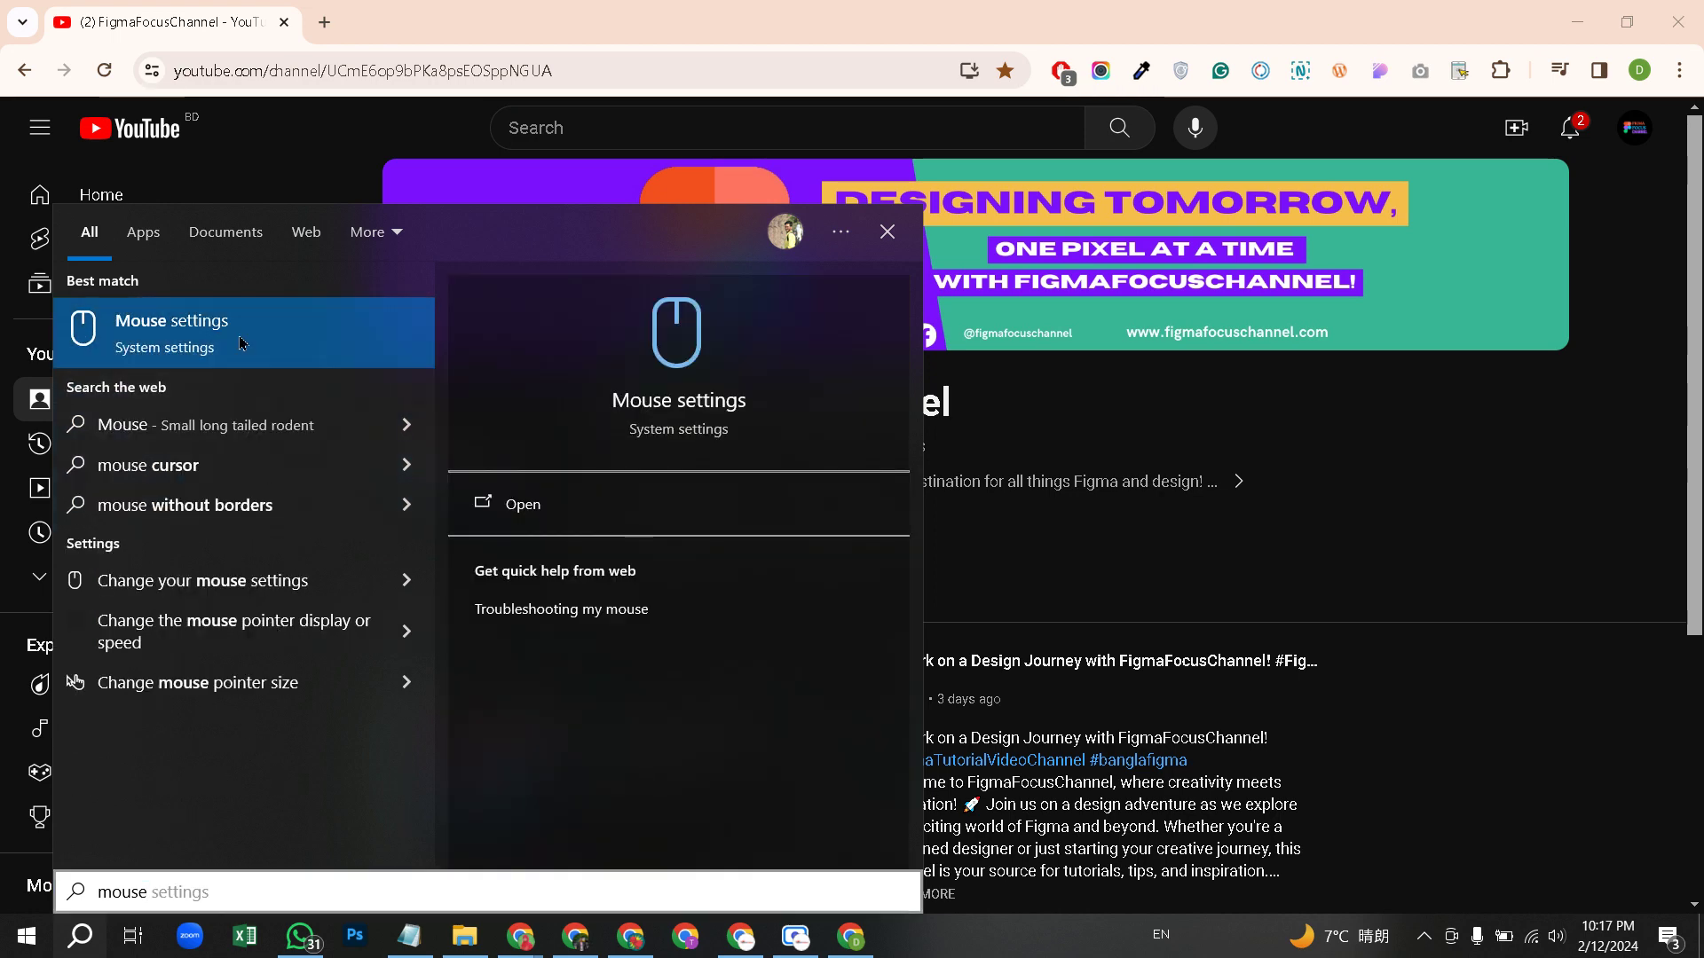
left_click(242, 342)
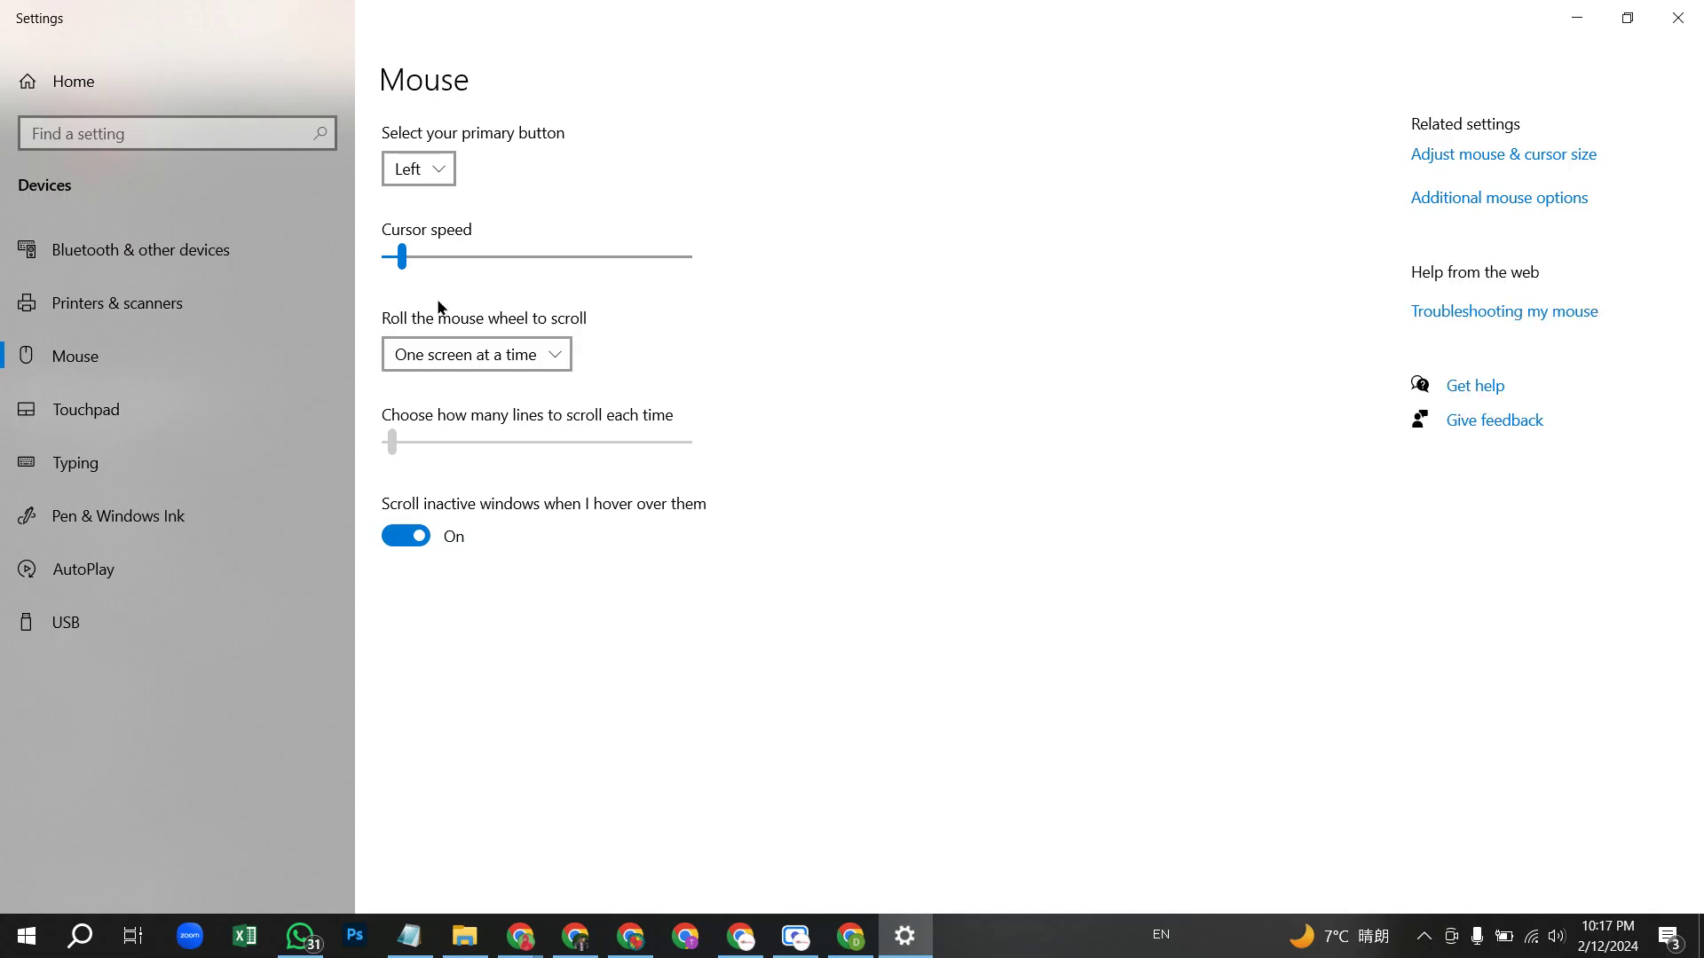
left_click(1474, 158)
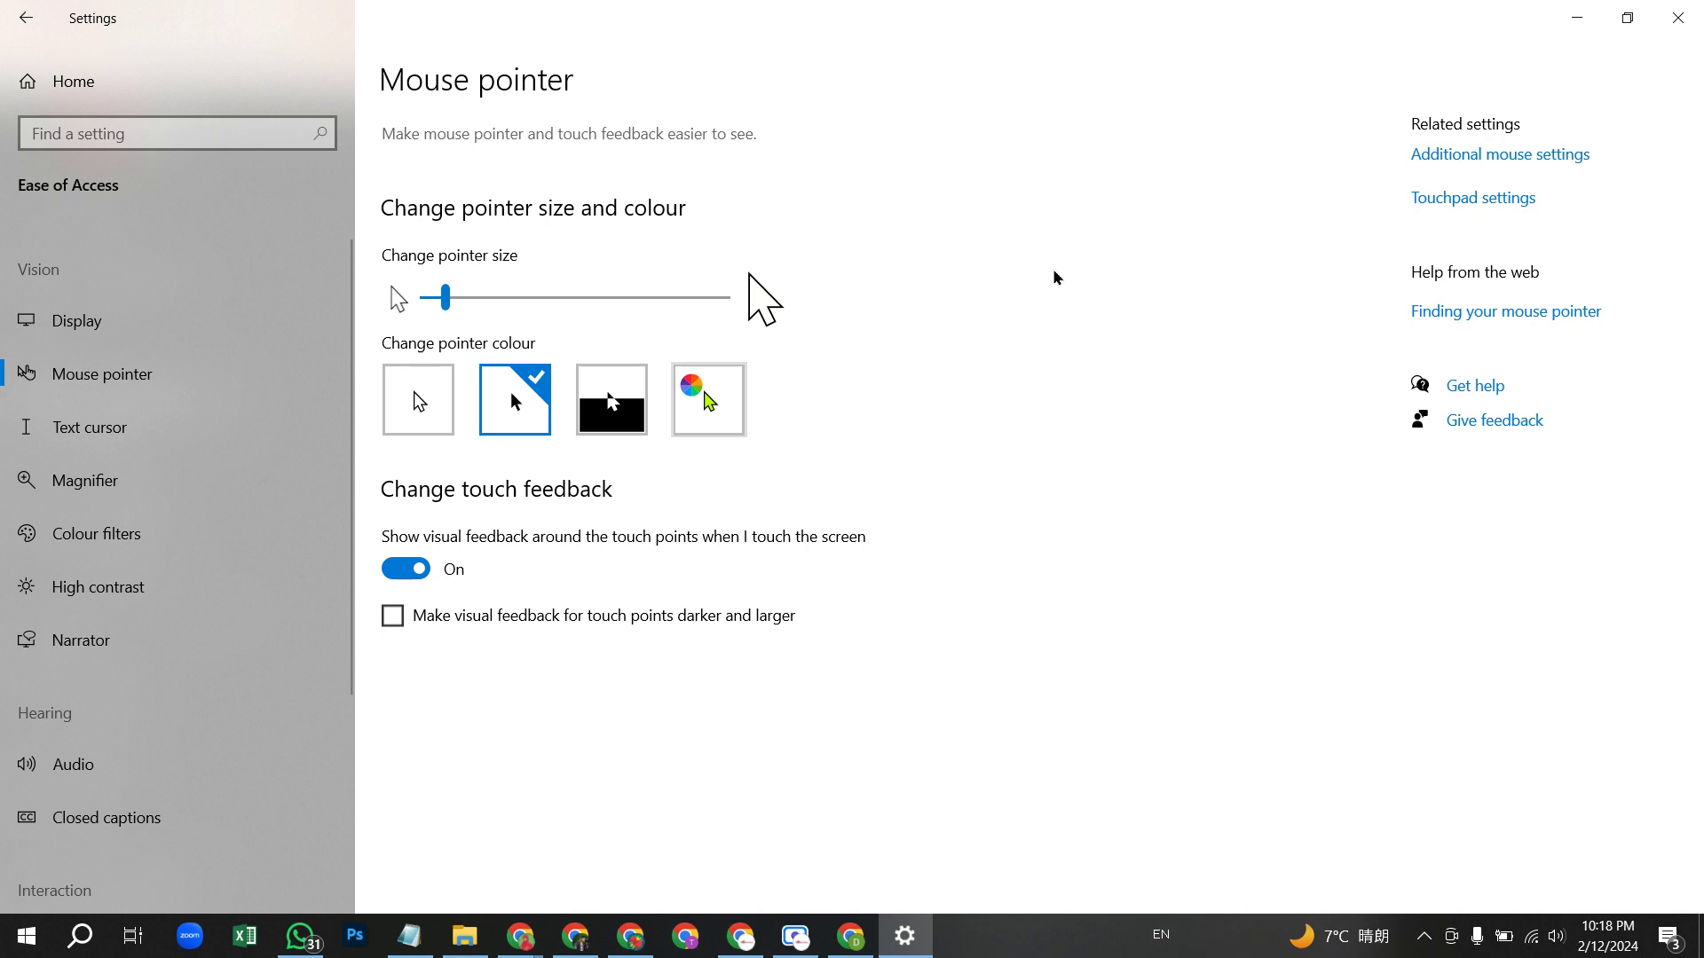
left_click(1588, 24)
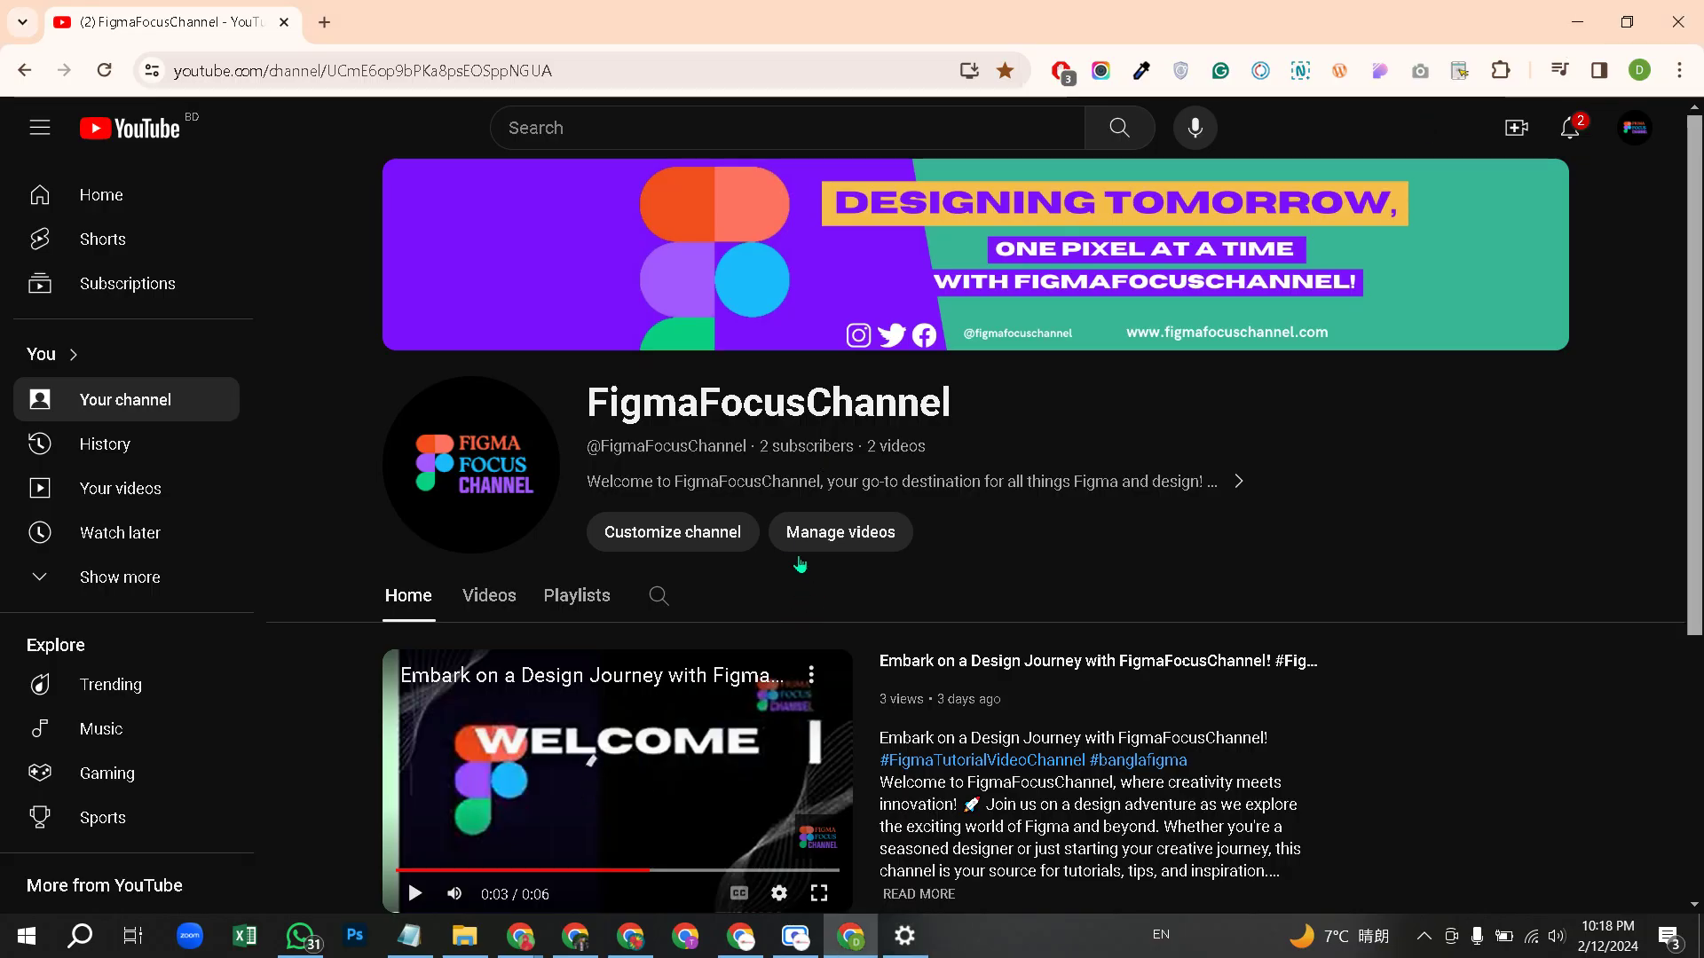
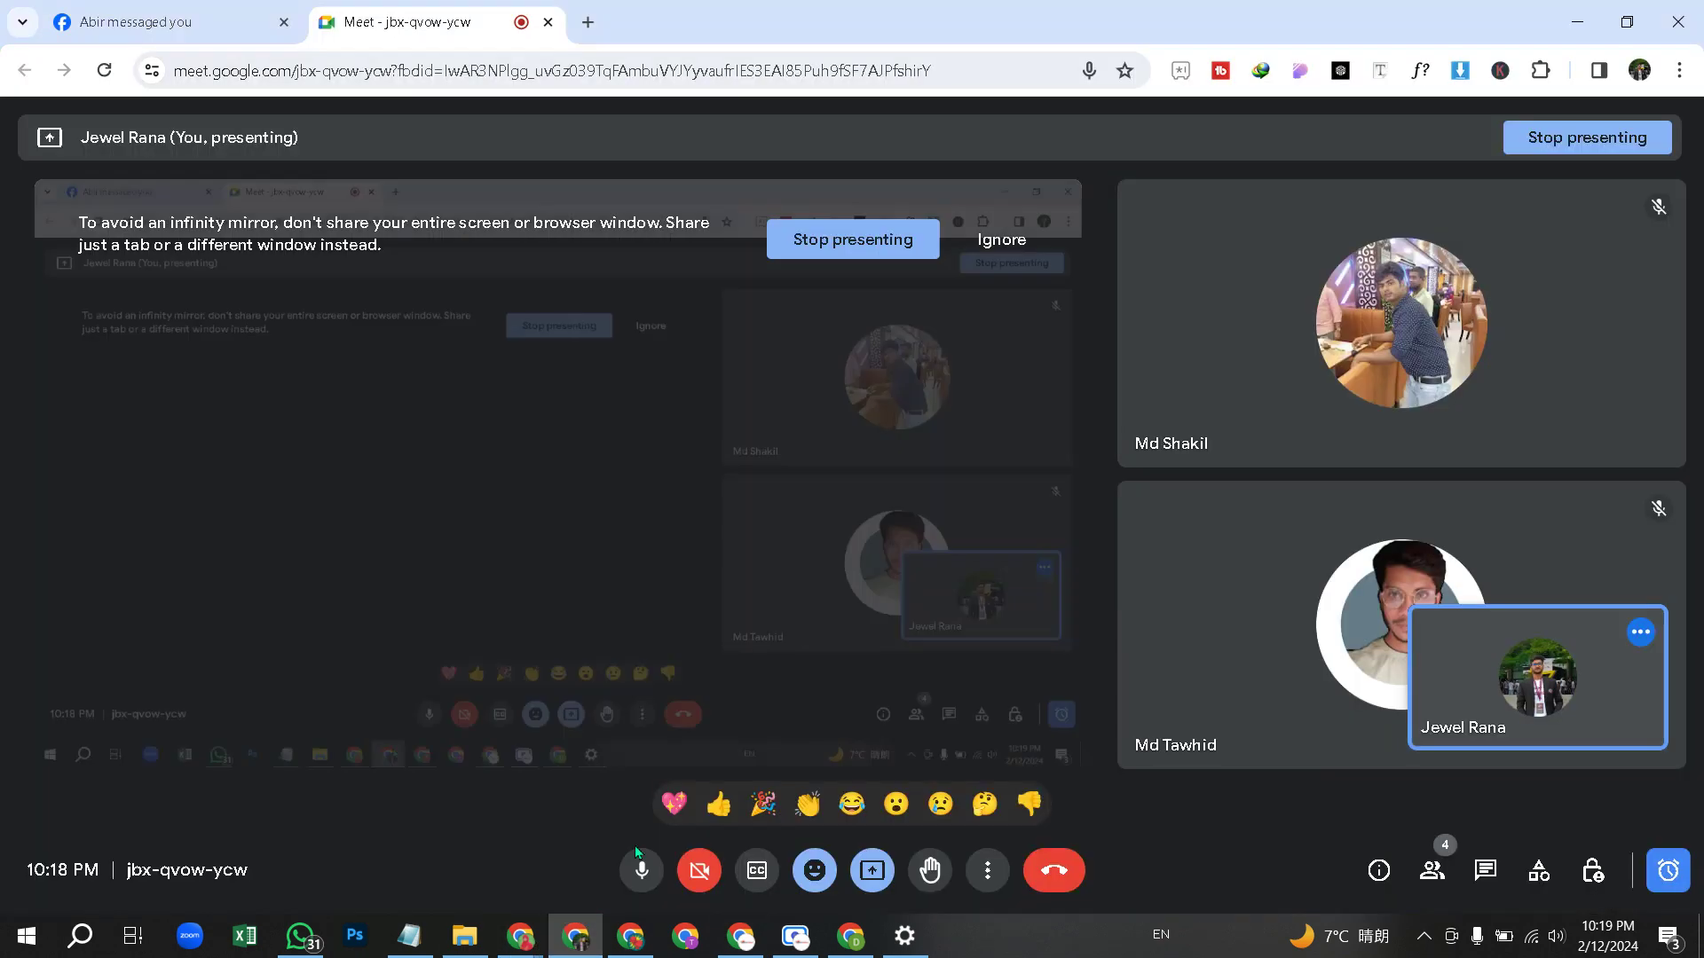
left_click(575, 936)
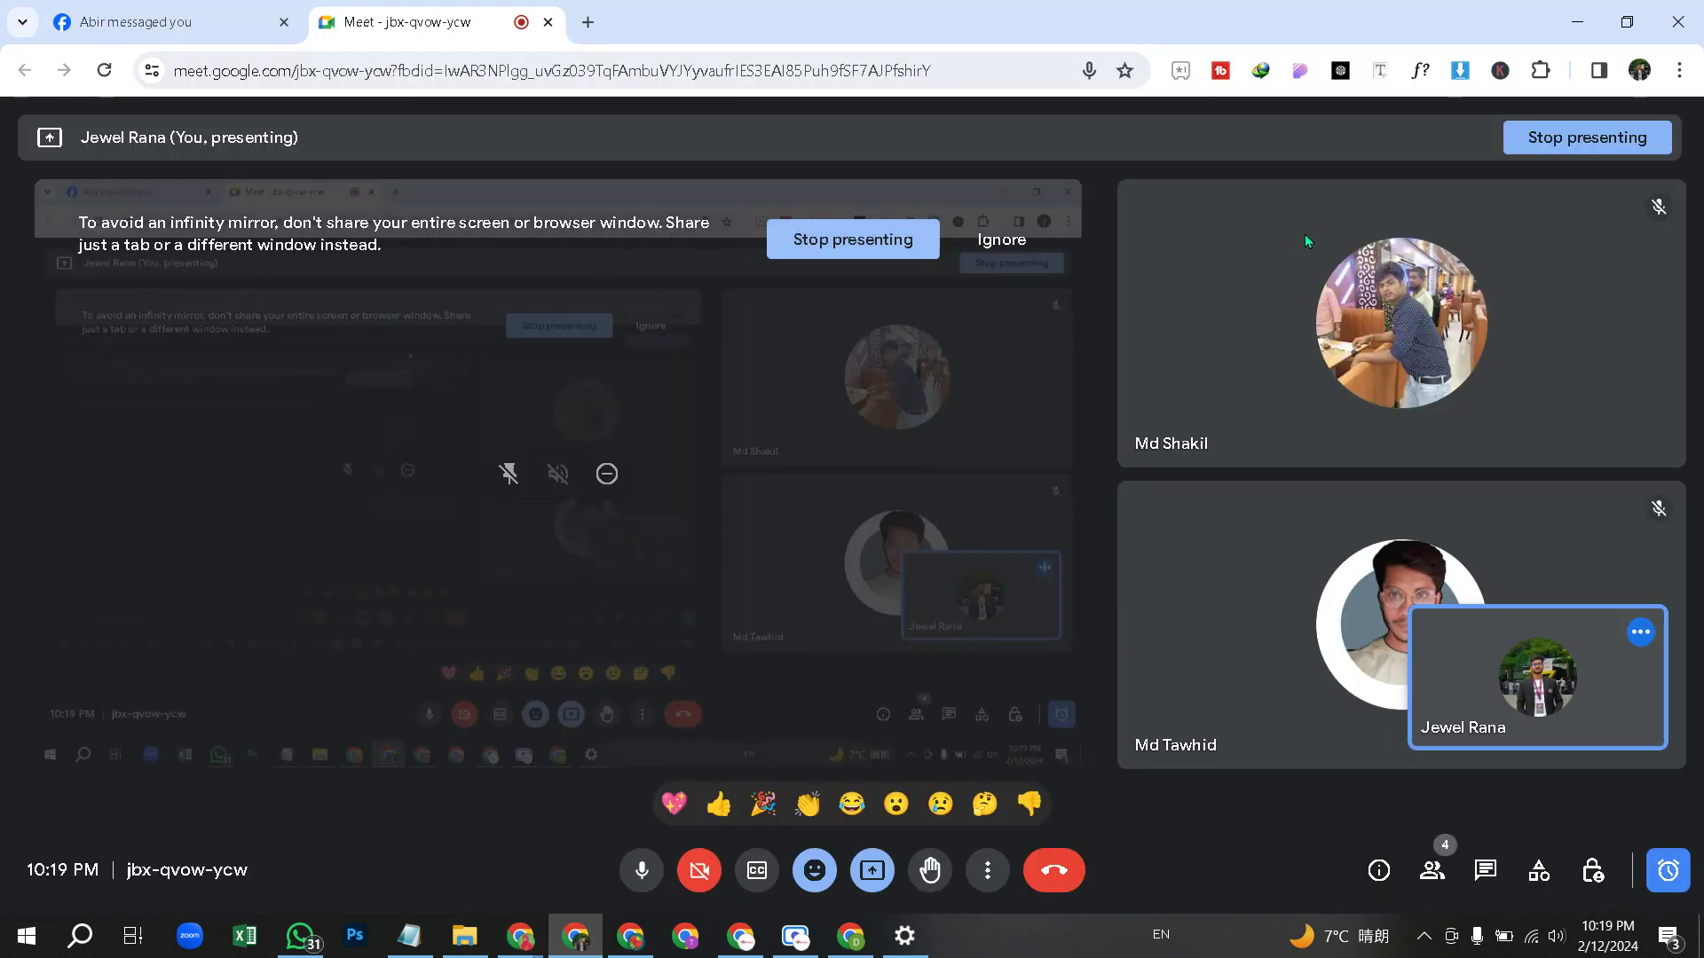
left_click(94, 18)
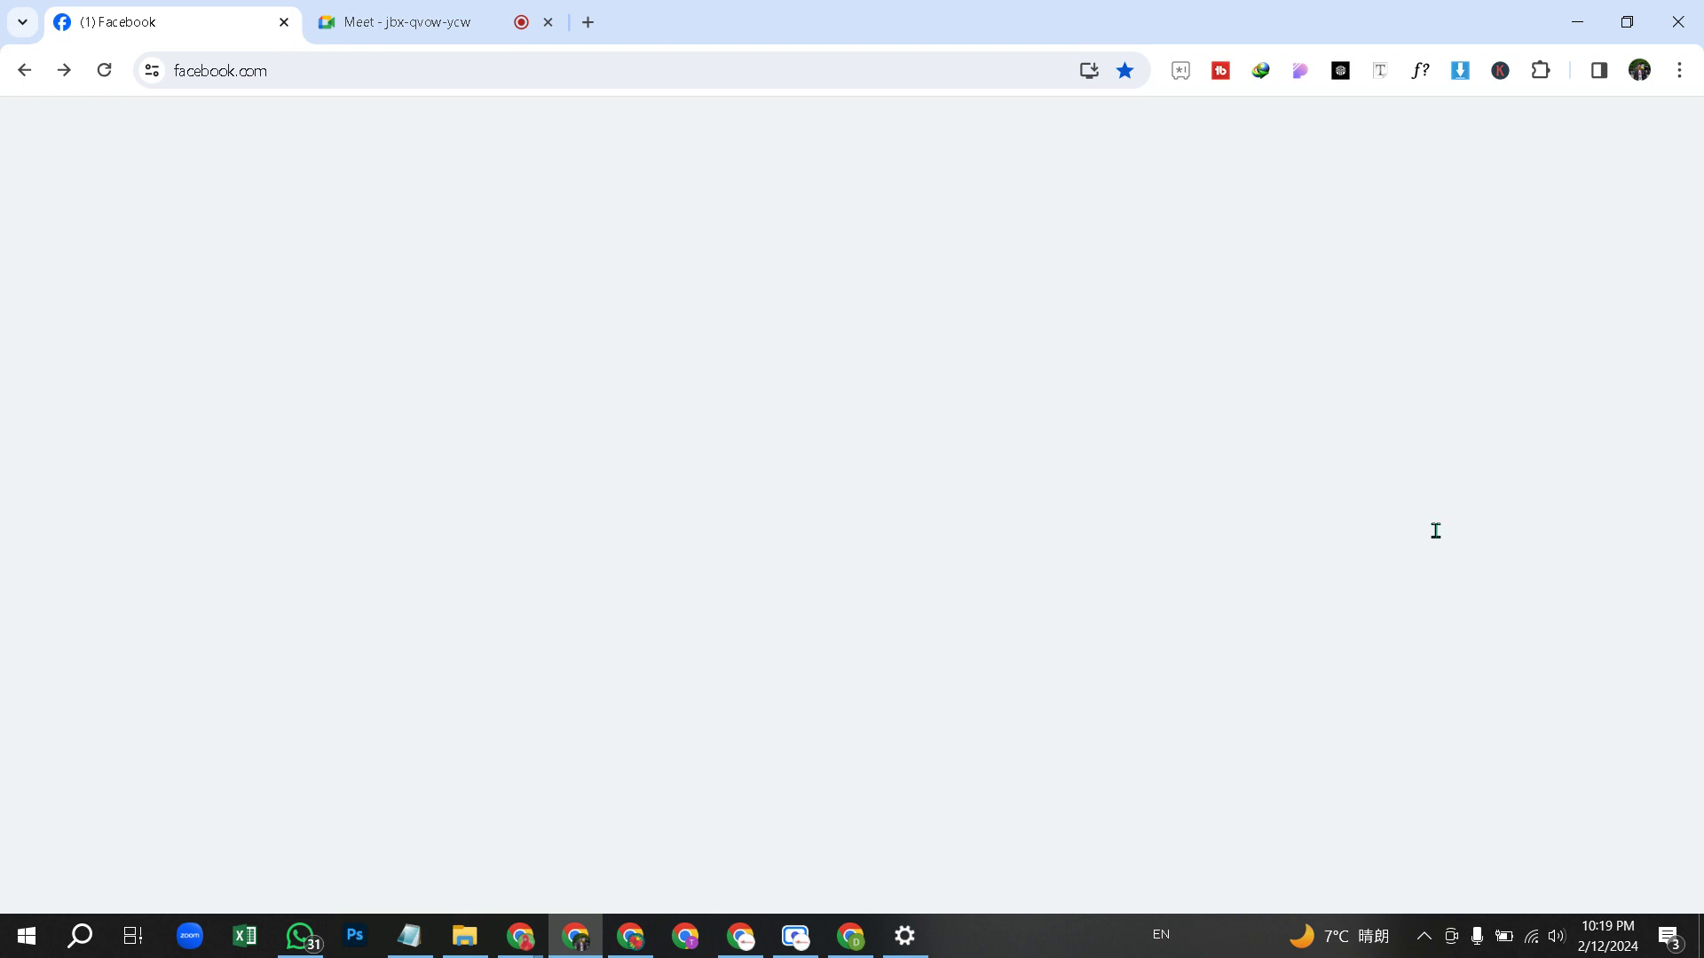
left_click(1435, 882)
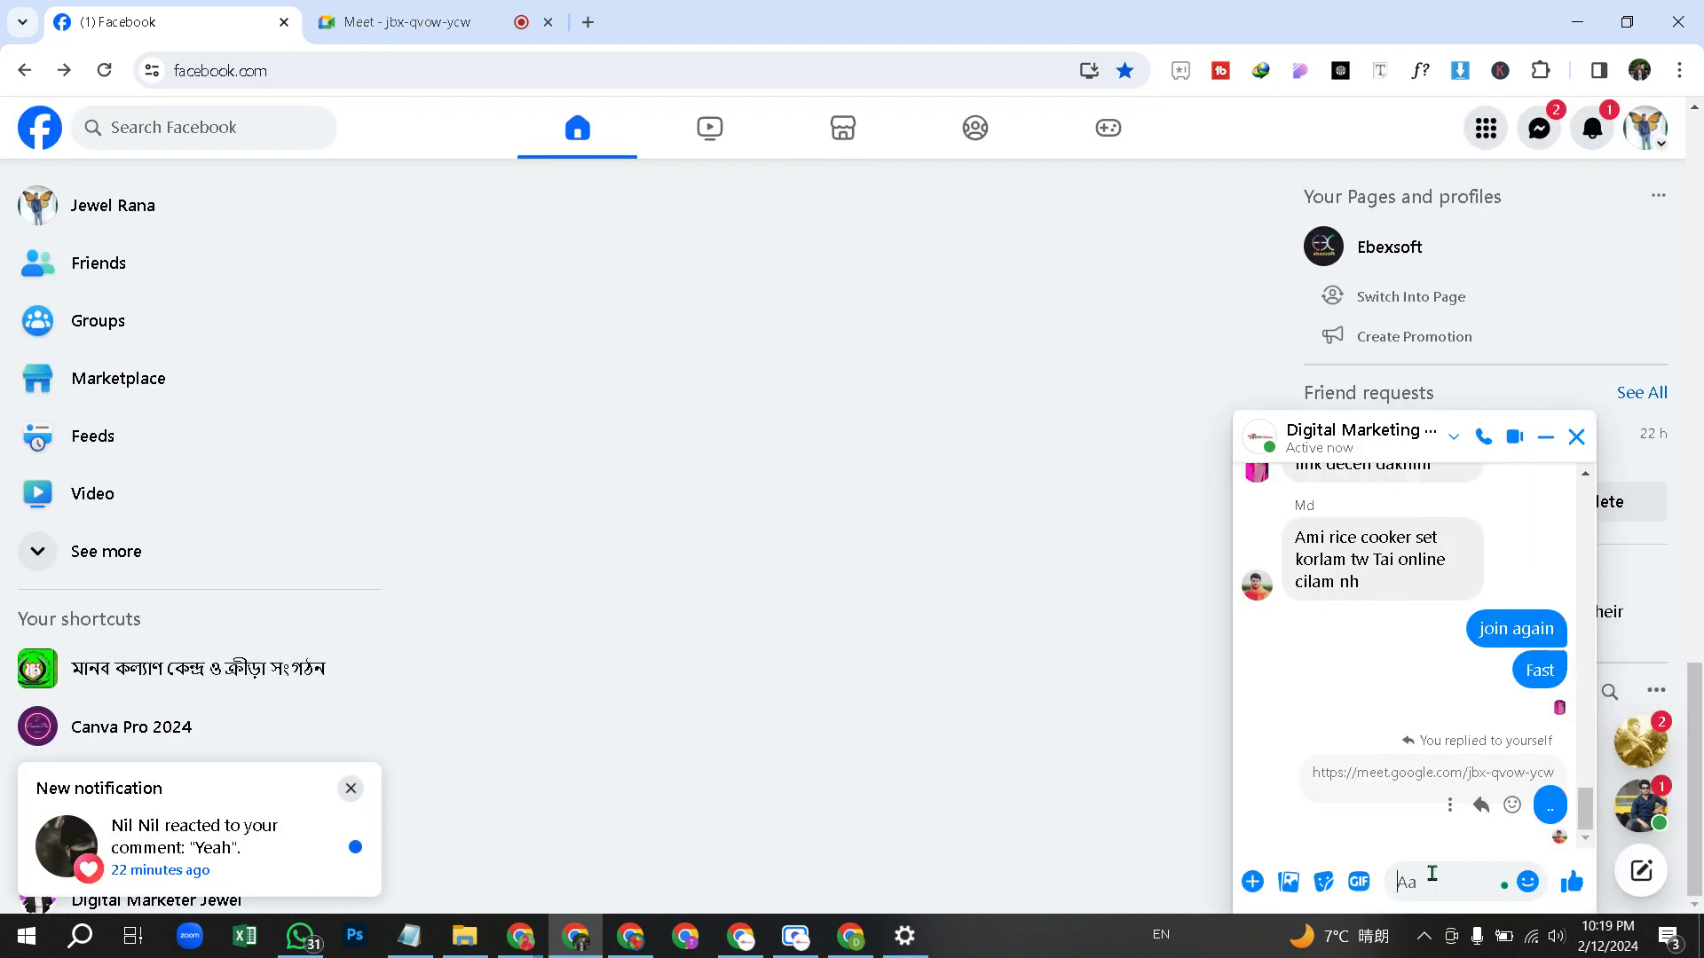
type("@FigmaFocusChannel")
left_click(1566, 883)
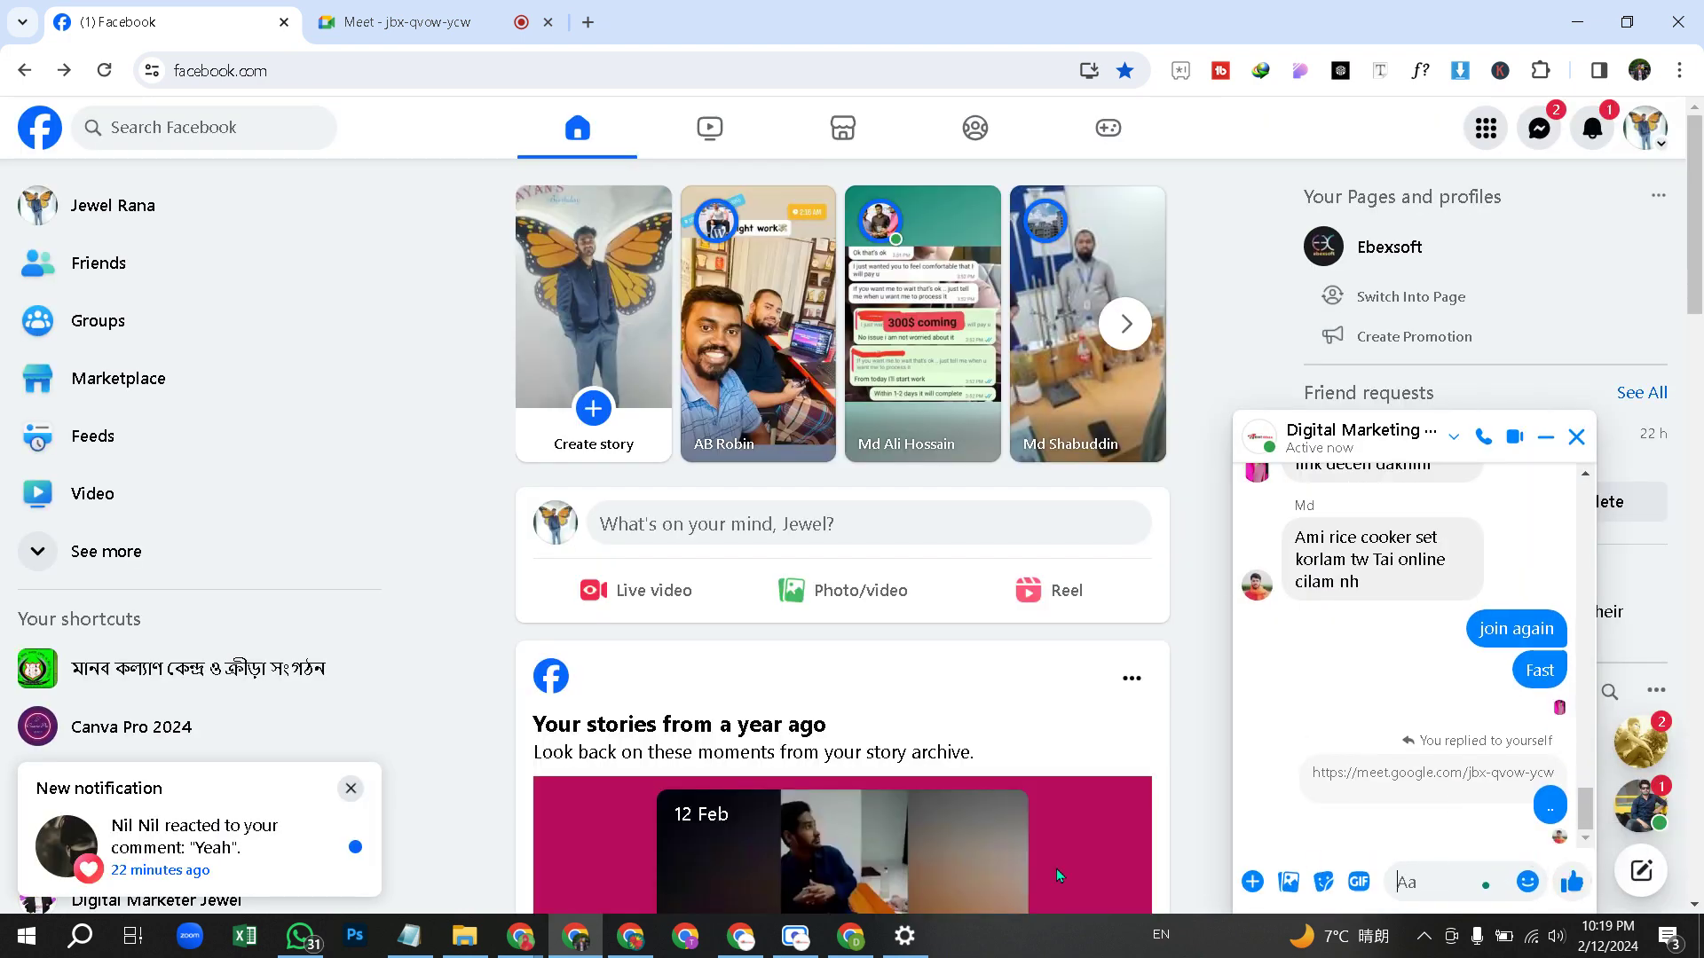
key("alt+Tab")
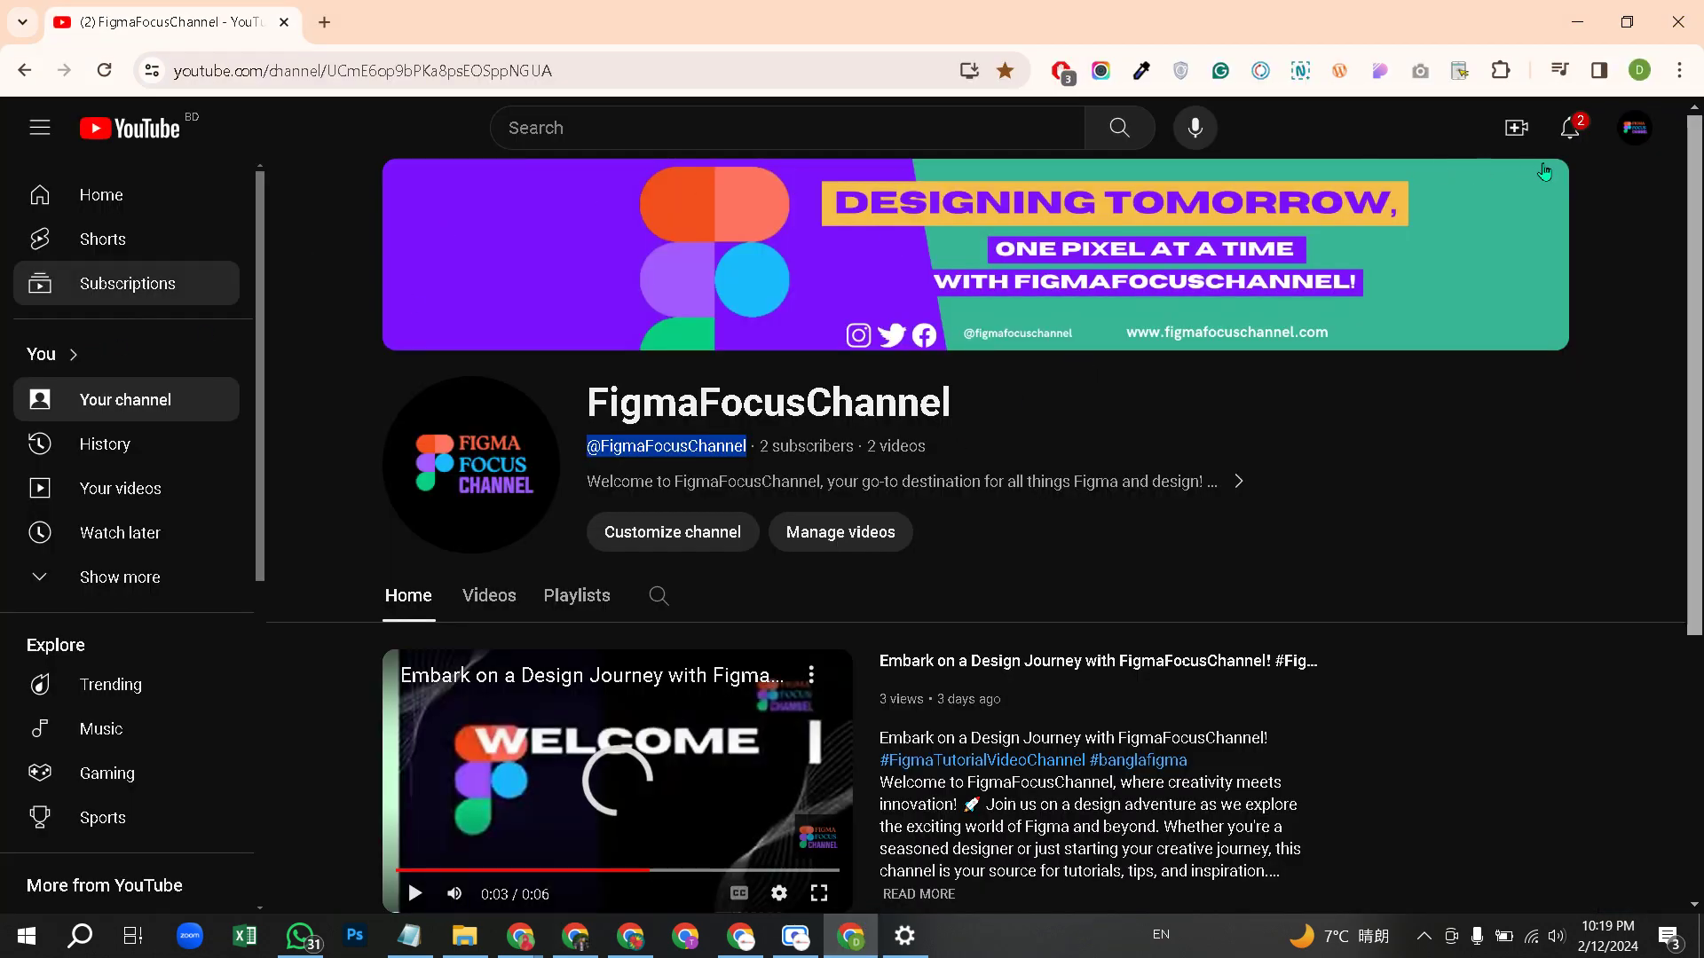
- Open the YouTube account menu, and close the ChatGPT and mouse pointer settings windows
left_click(1629, 135)
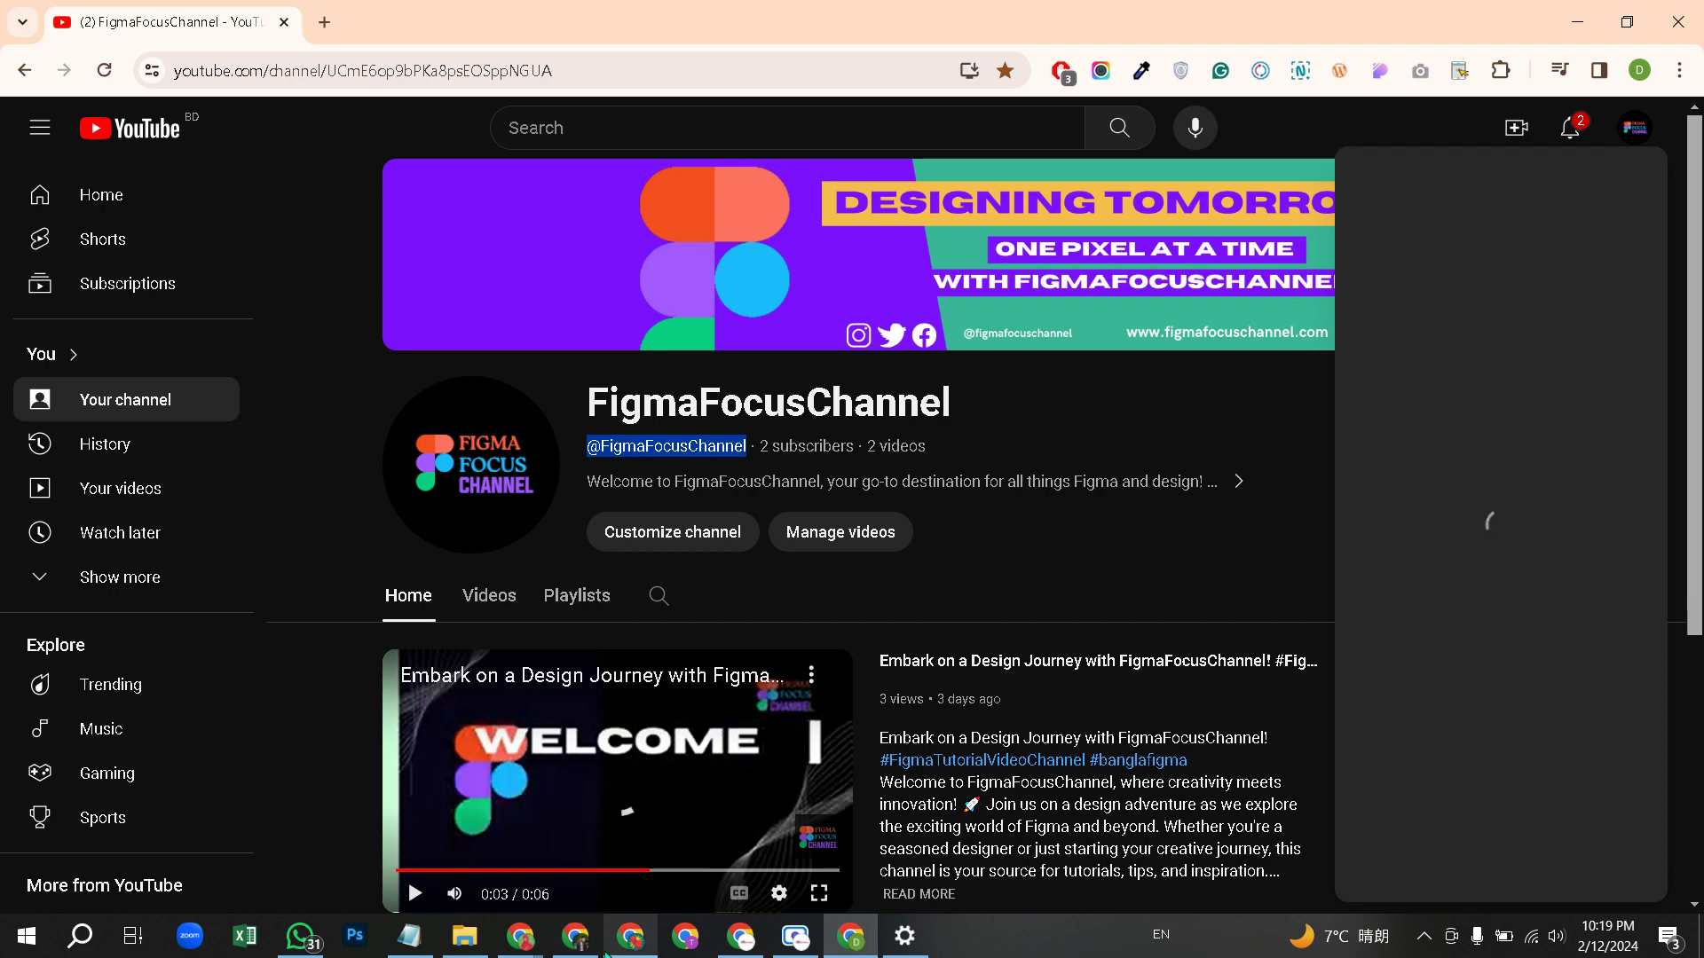
left_click(619, 929)
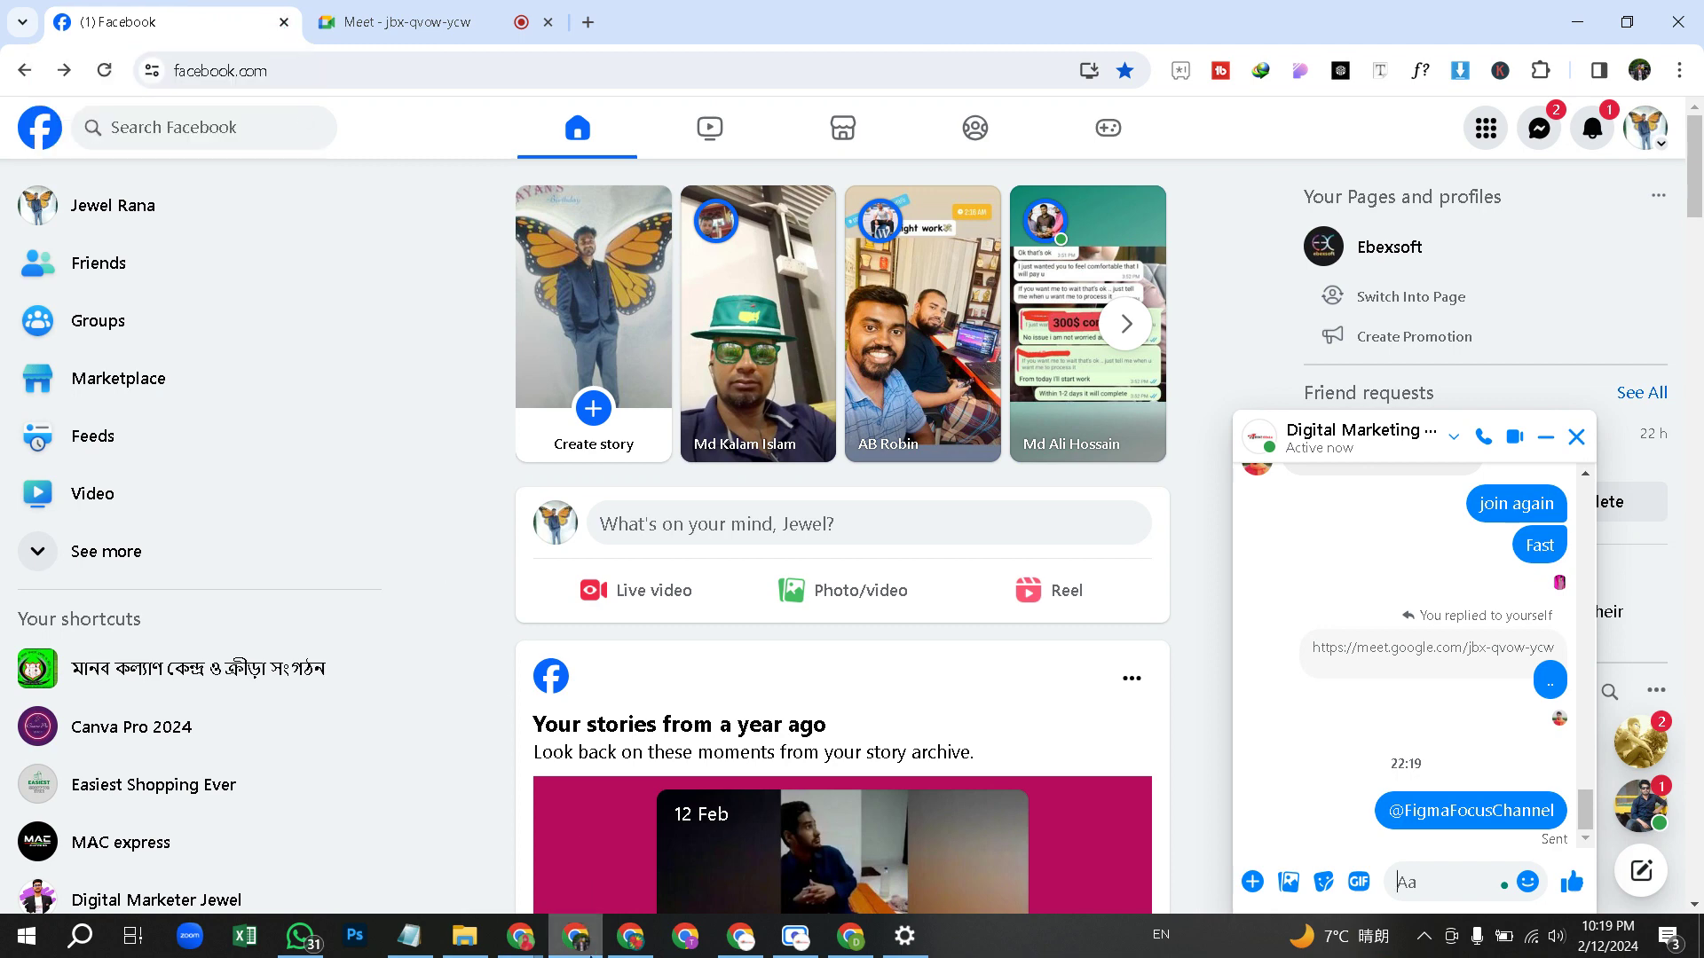
left_click(637, 941)
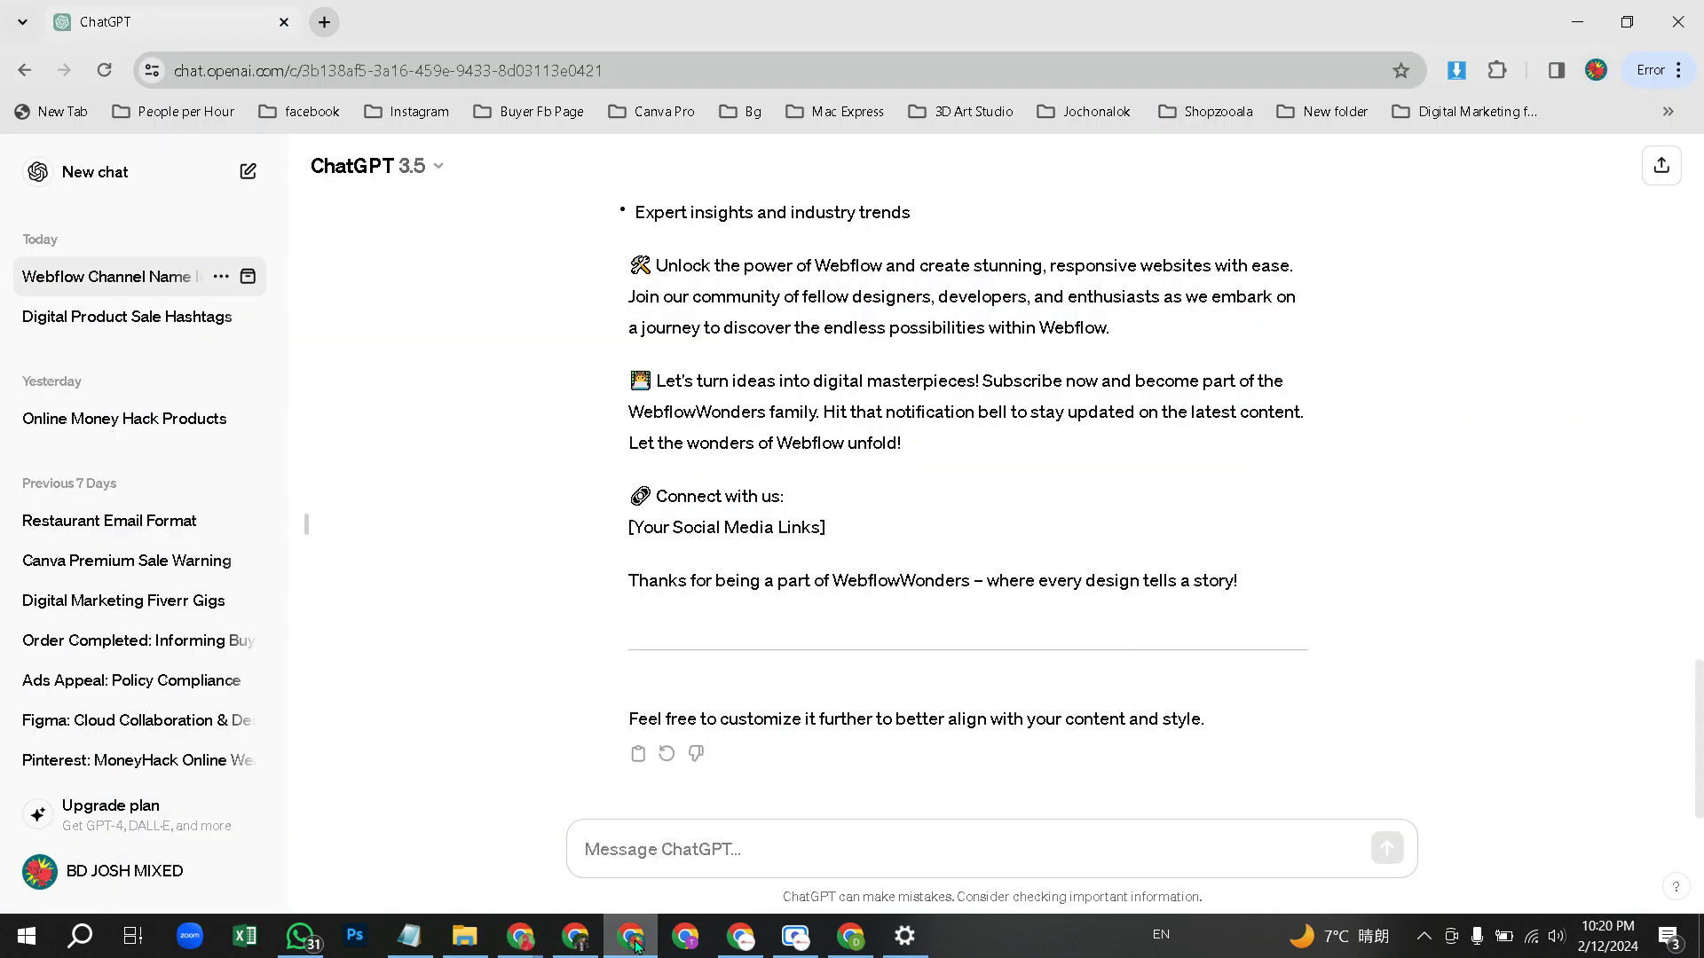
left_click(1691, 36)
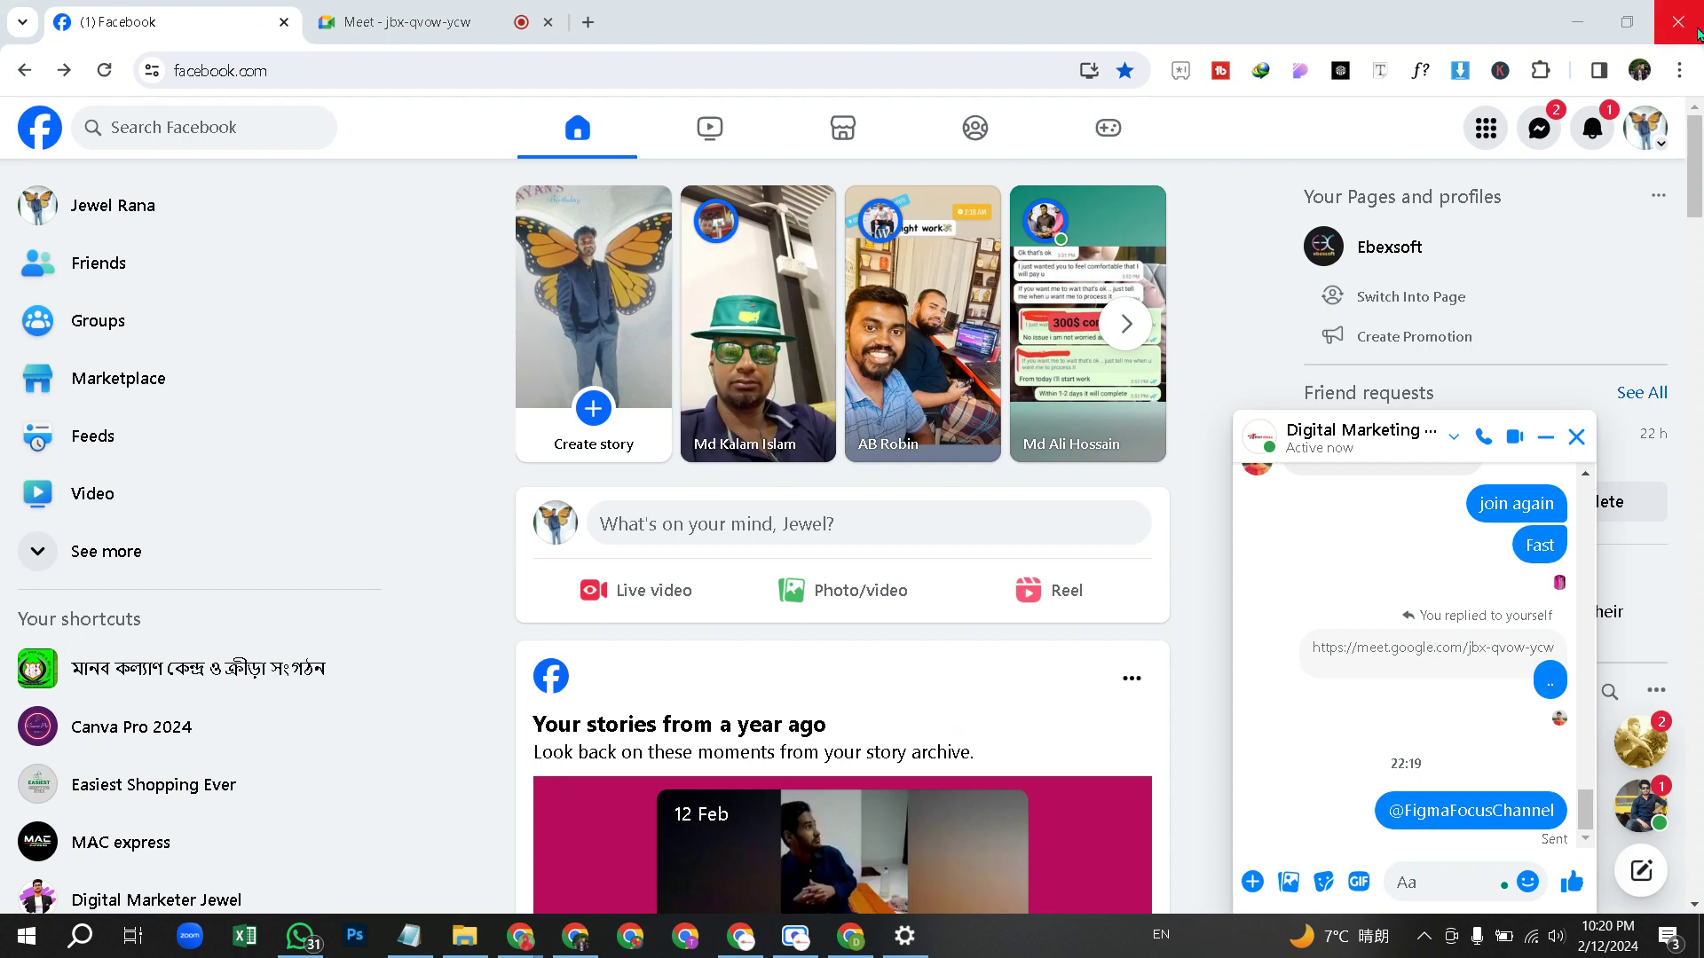
left_click(905, 936)
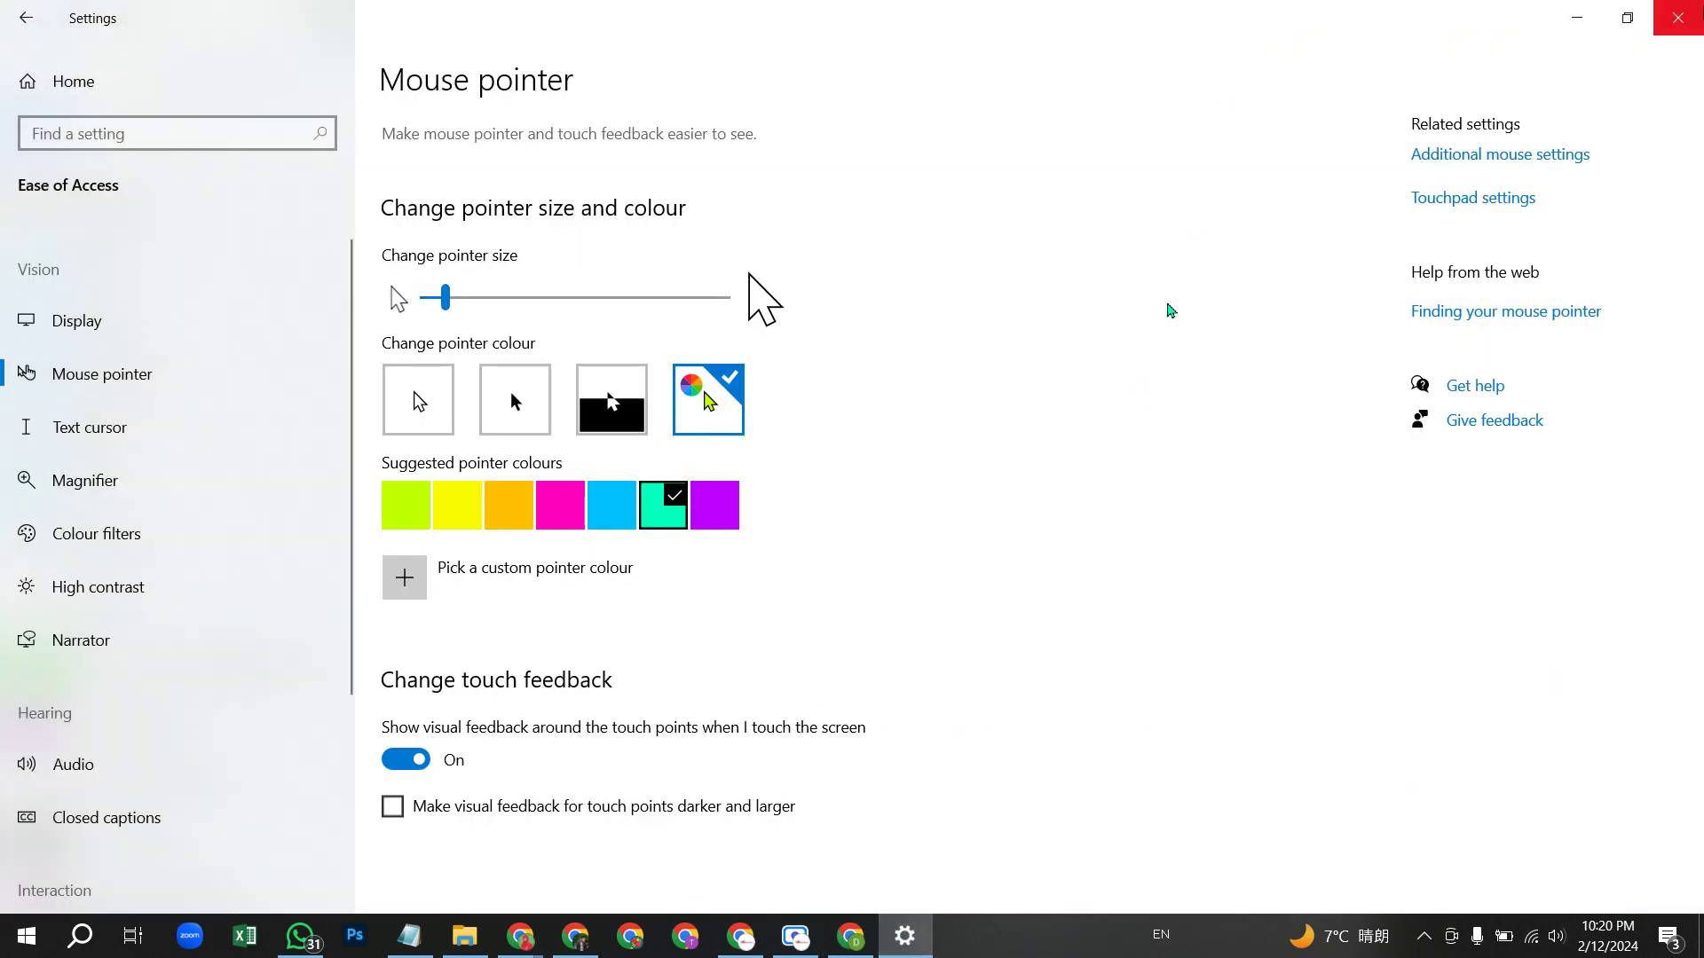
left_click(1682, 16)
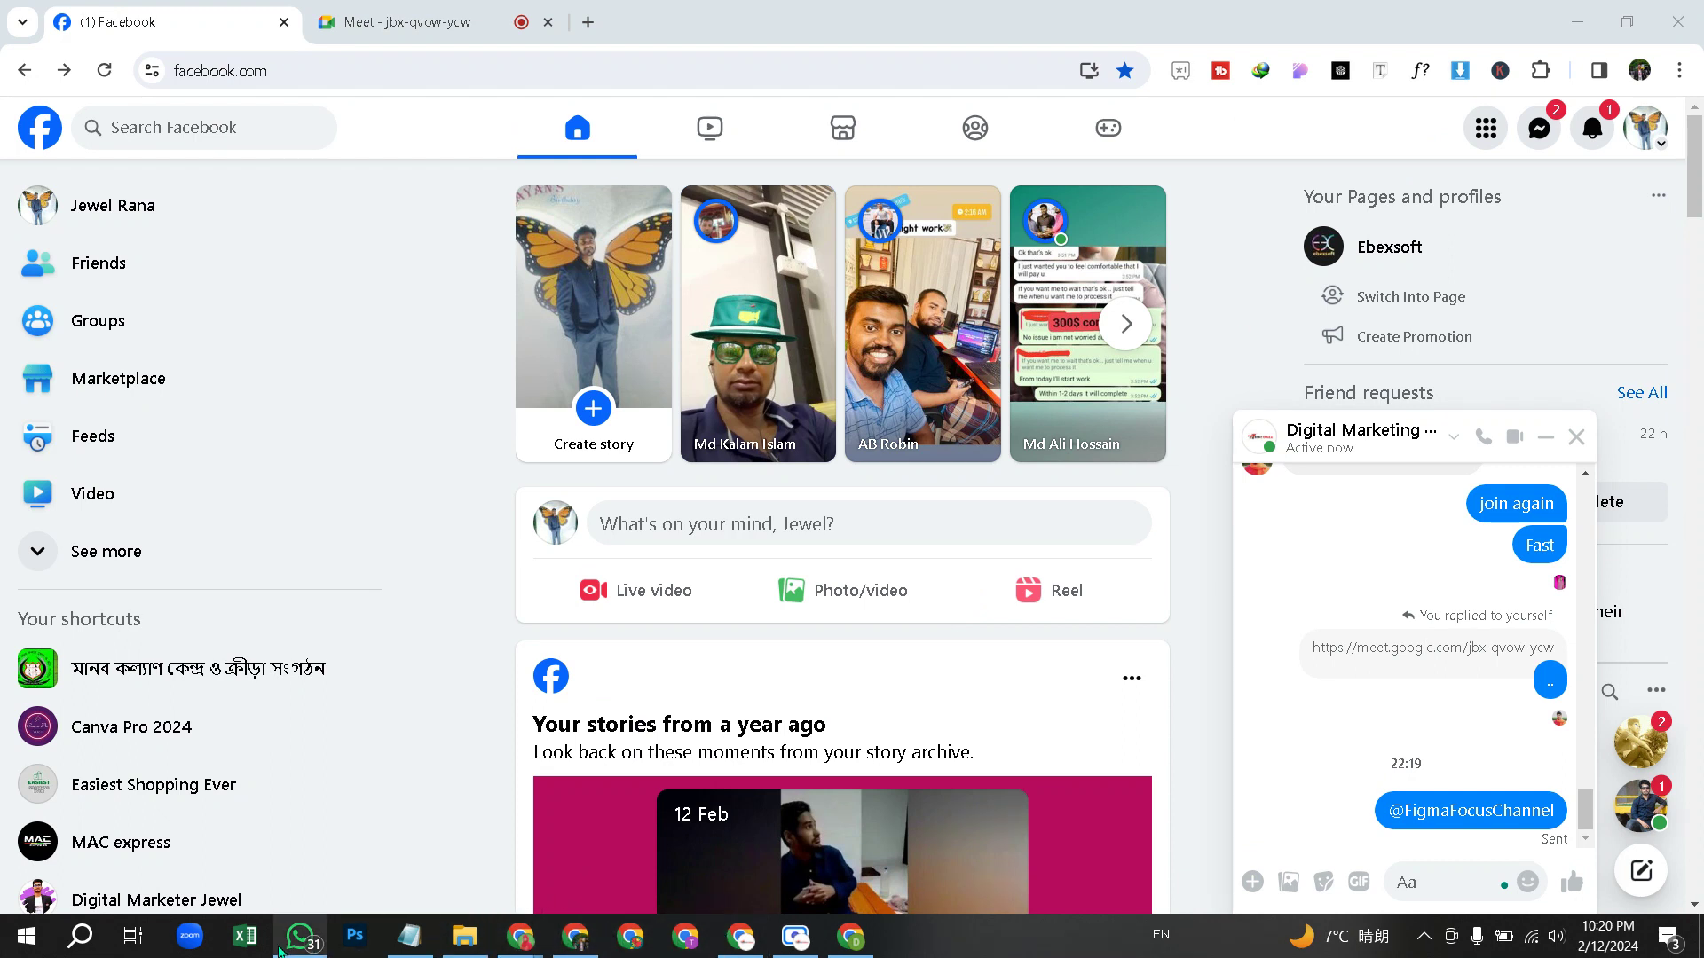
- Return from Facebook to the FigmaFocusChannel page and open the channel in YouTube Studio
left_click(581, 945)
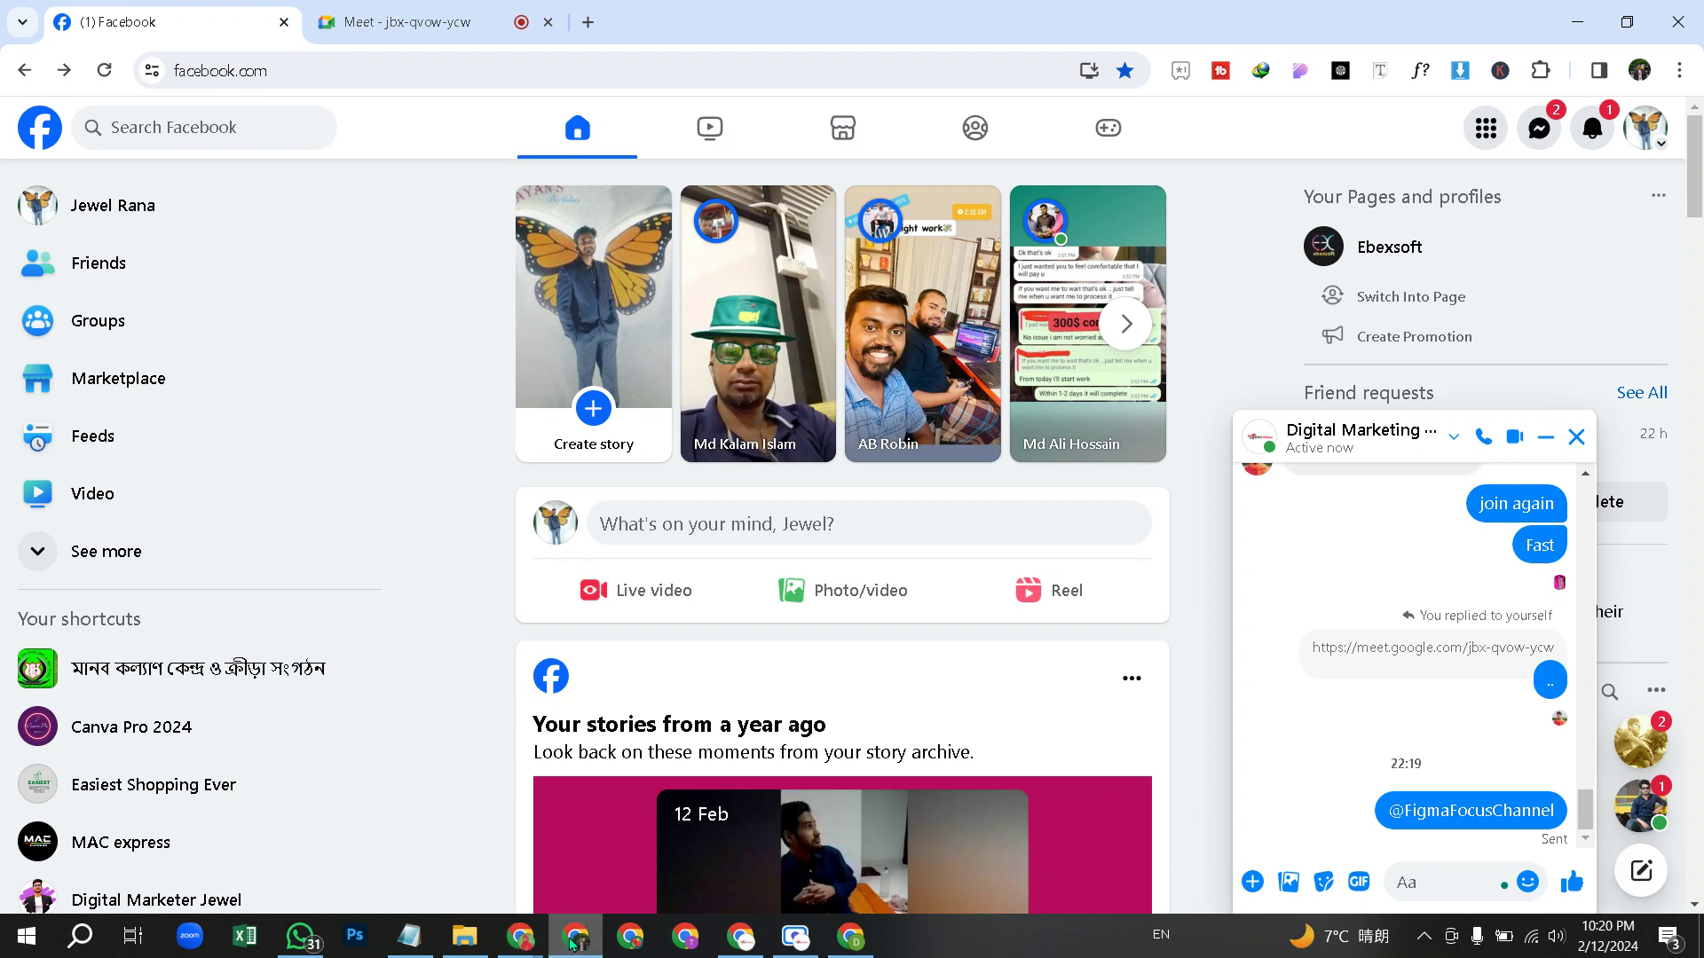
left_click(839, 929)
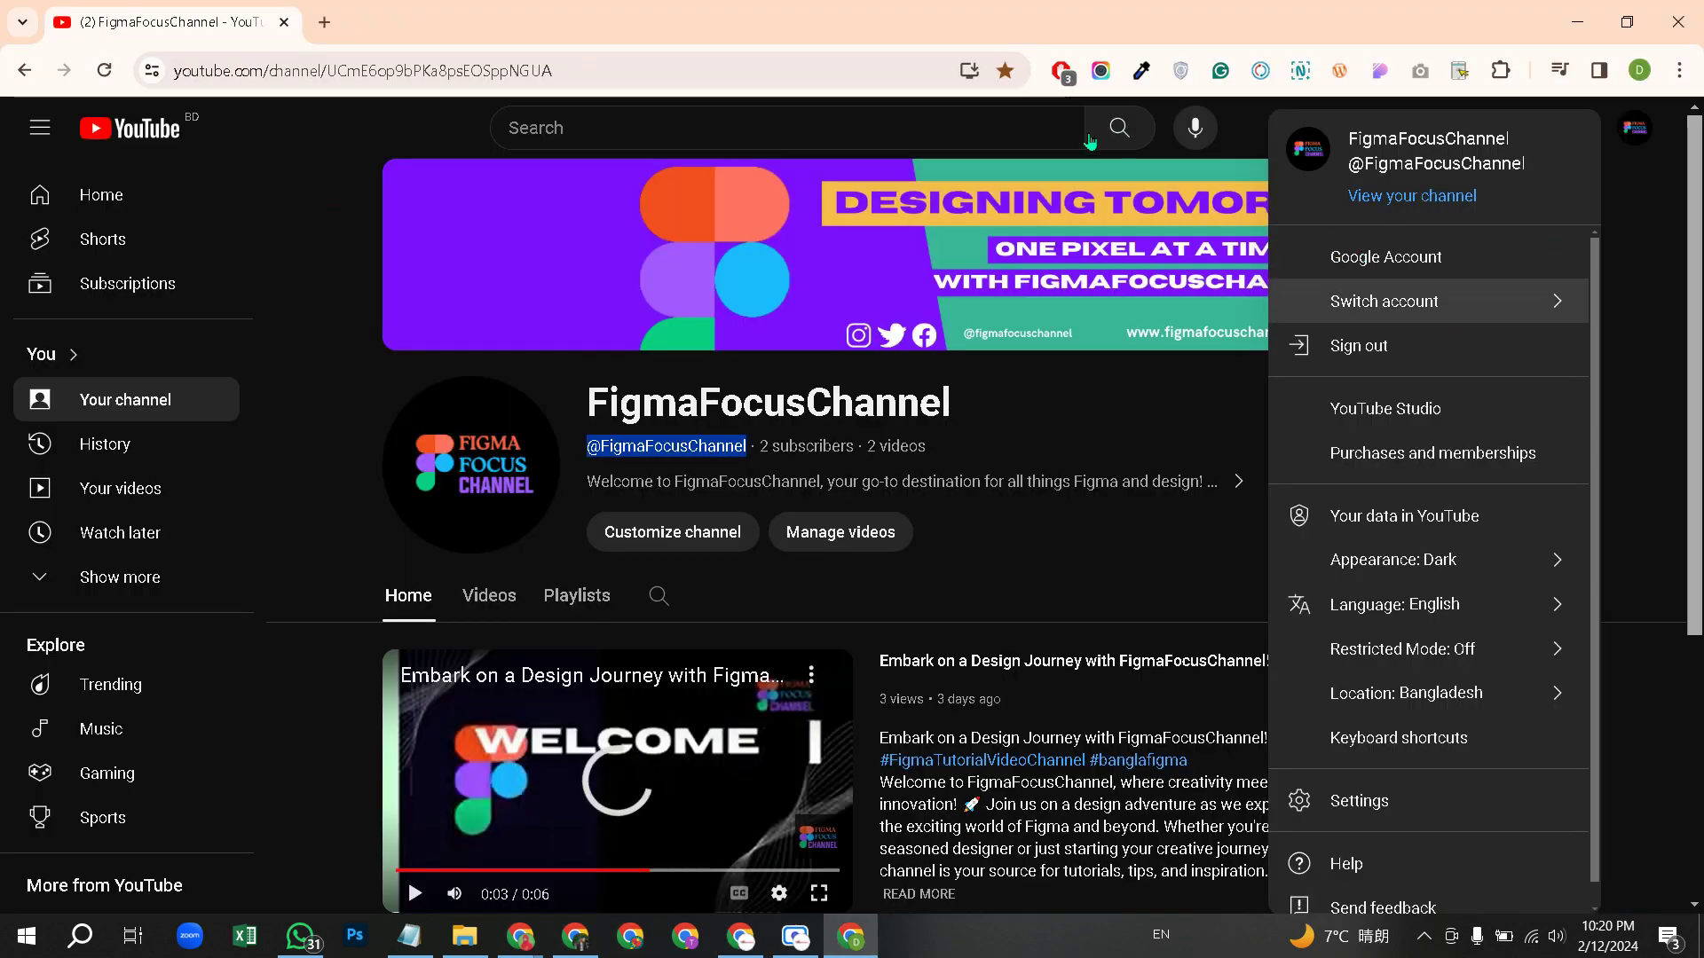
left_click(1444, 417)
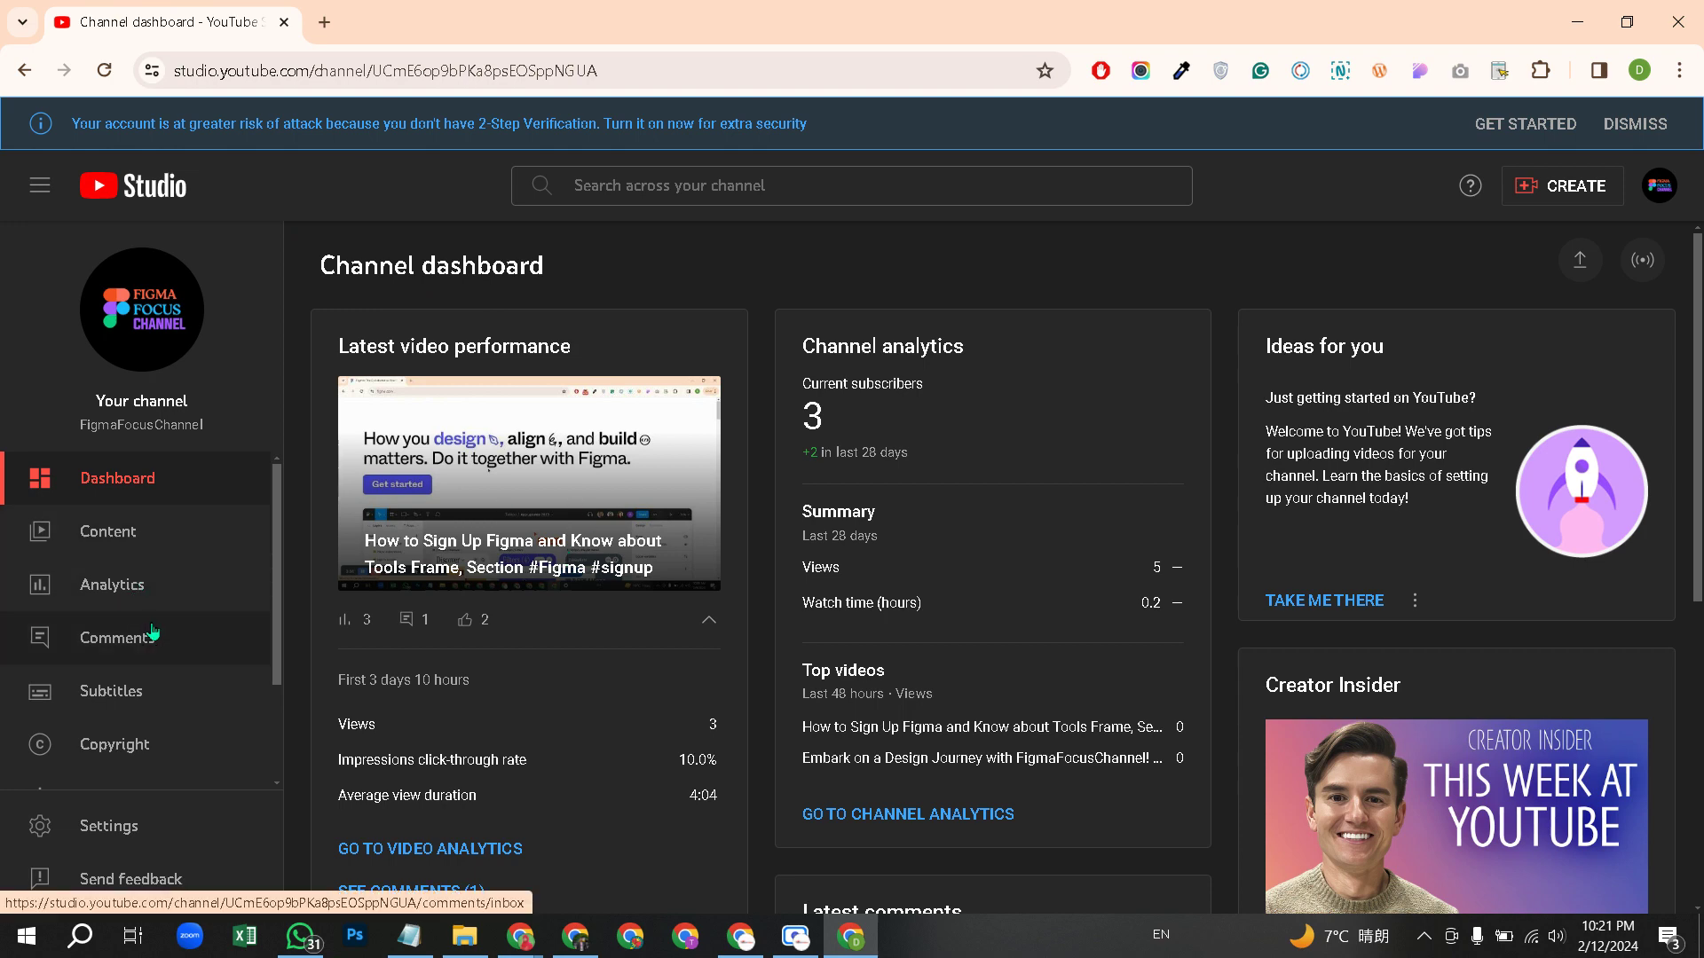
- Open the YouTube Studio settings and examine the default currency choices and the channel's country of residence choices
left_click(133, 825)
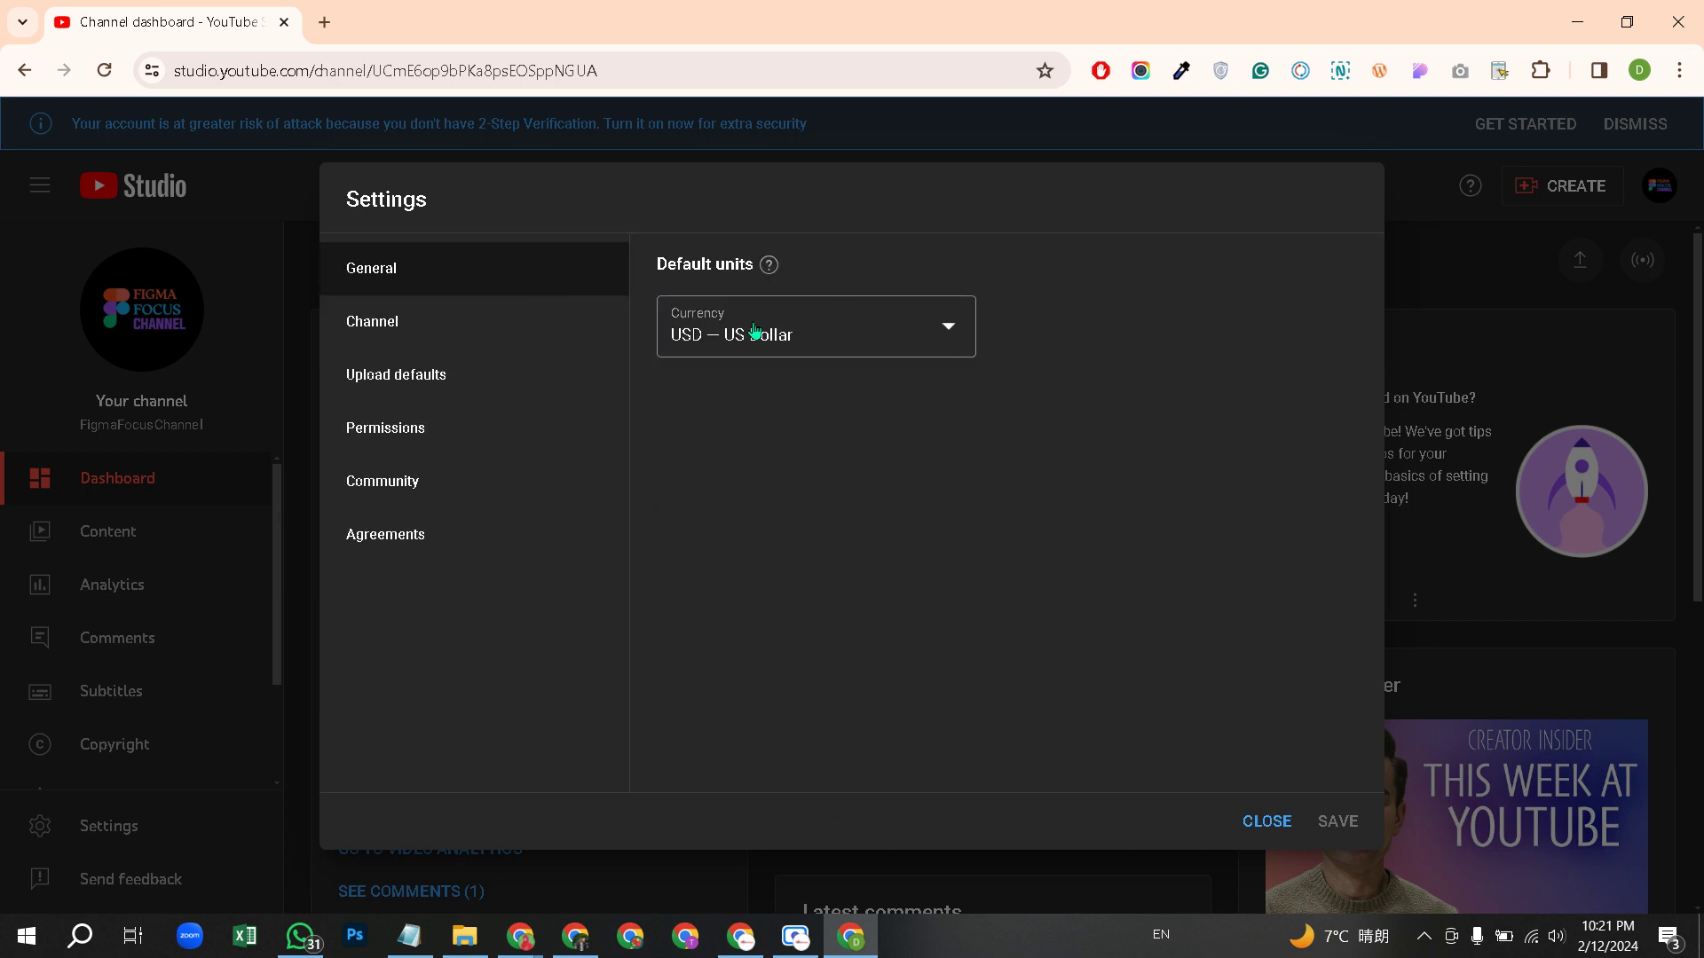
left_click(785, 330)
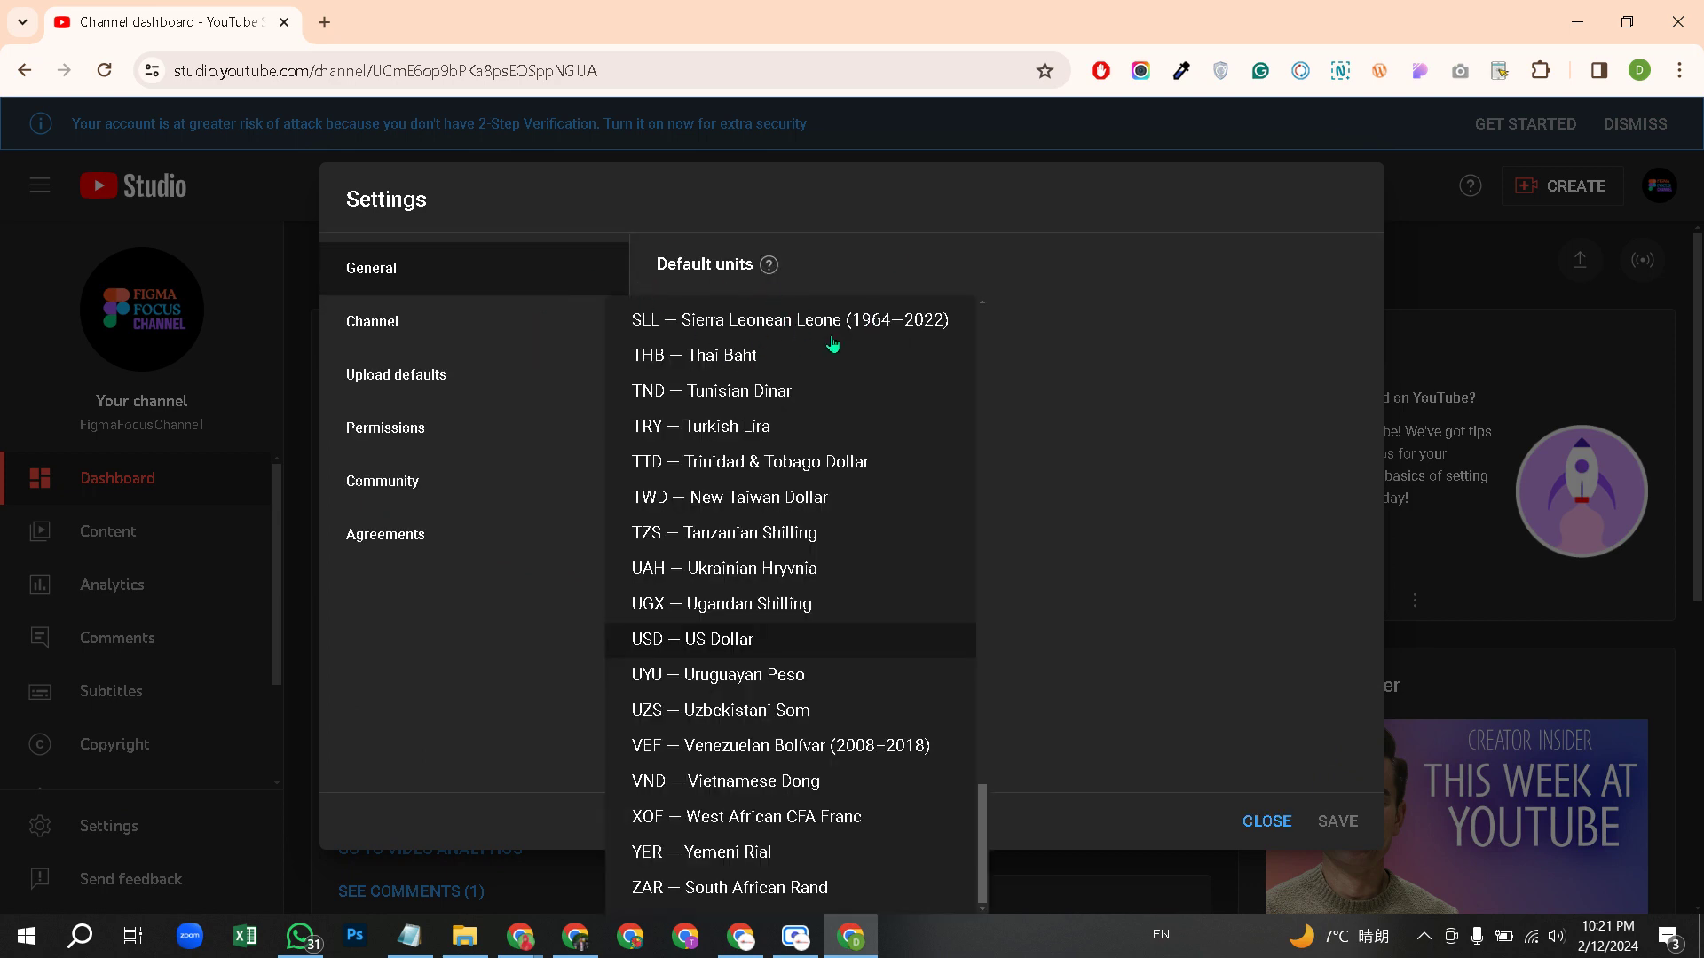
left_click(1121, 350)
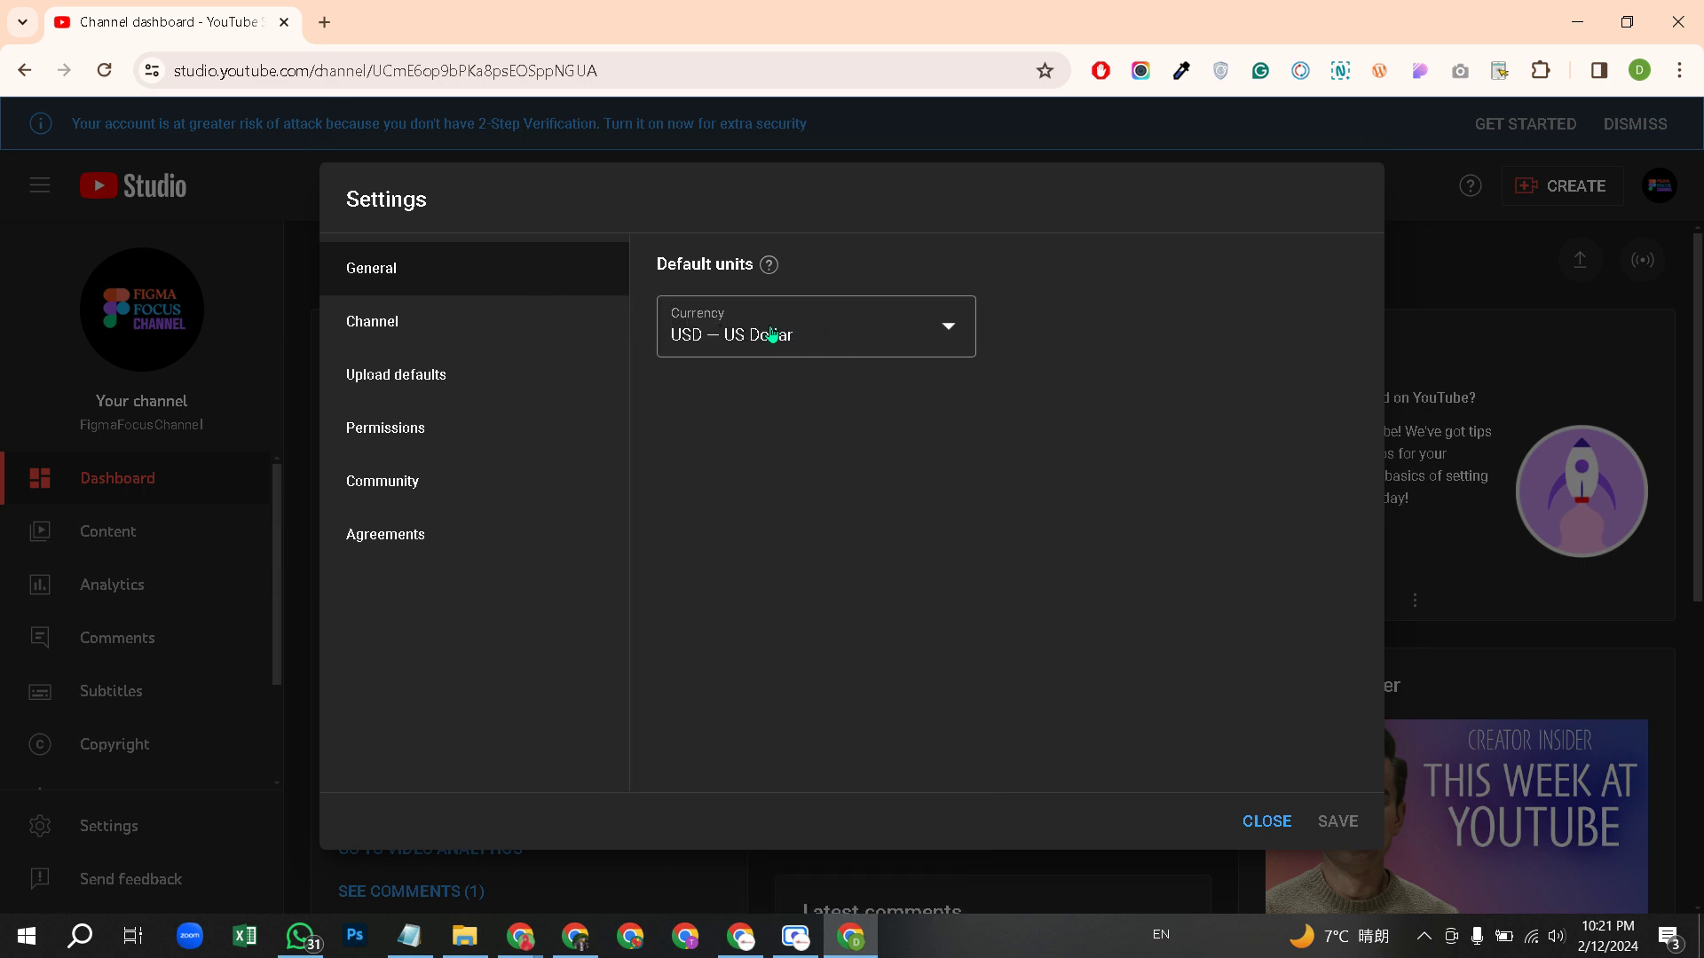
left_click(397, 333)
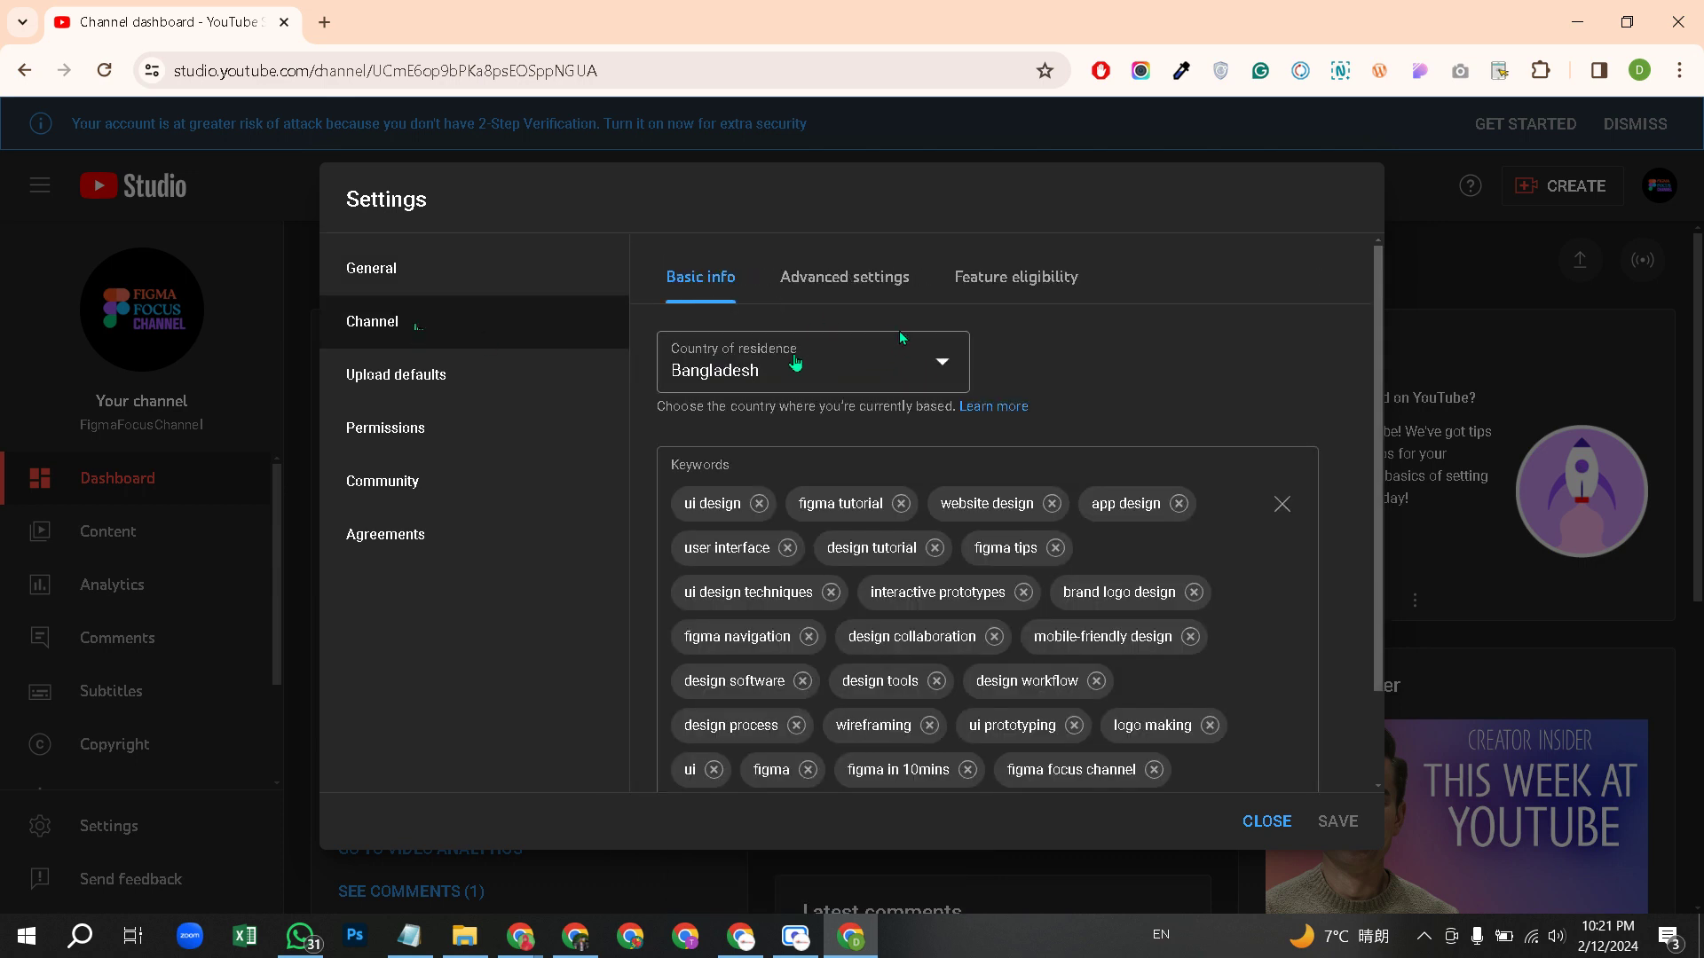
left_click(859, 358)
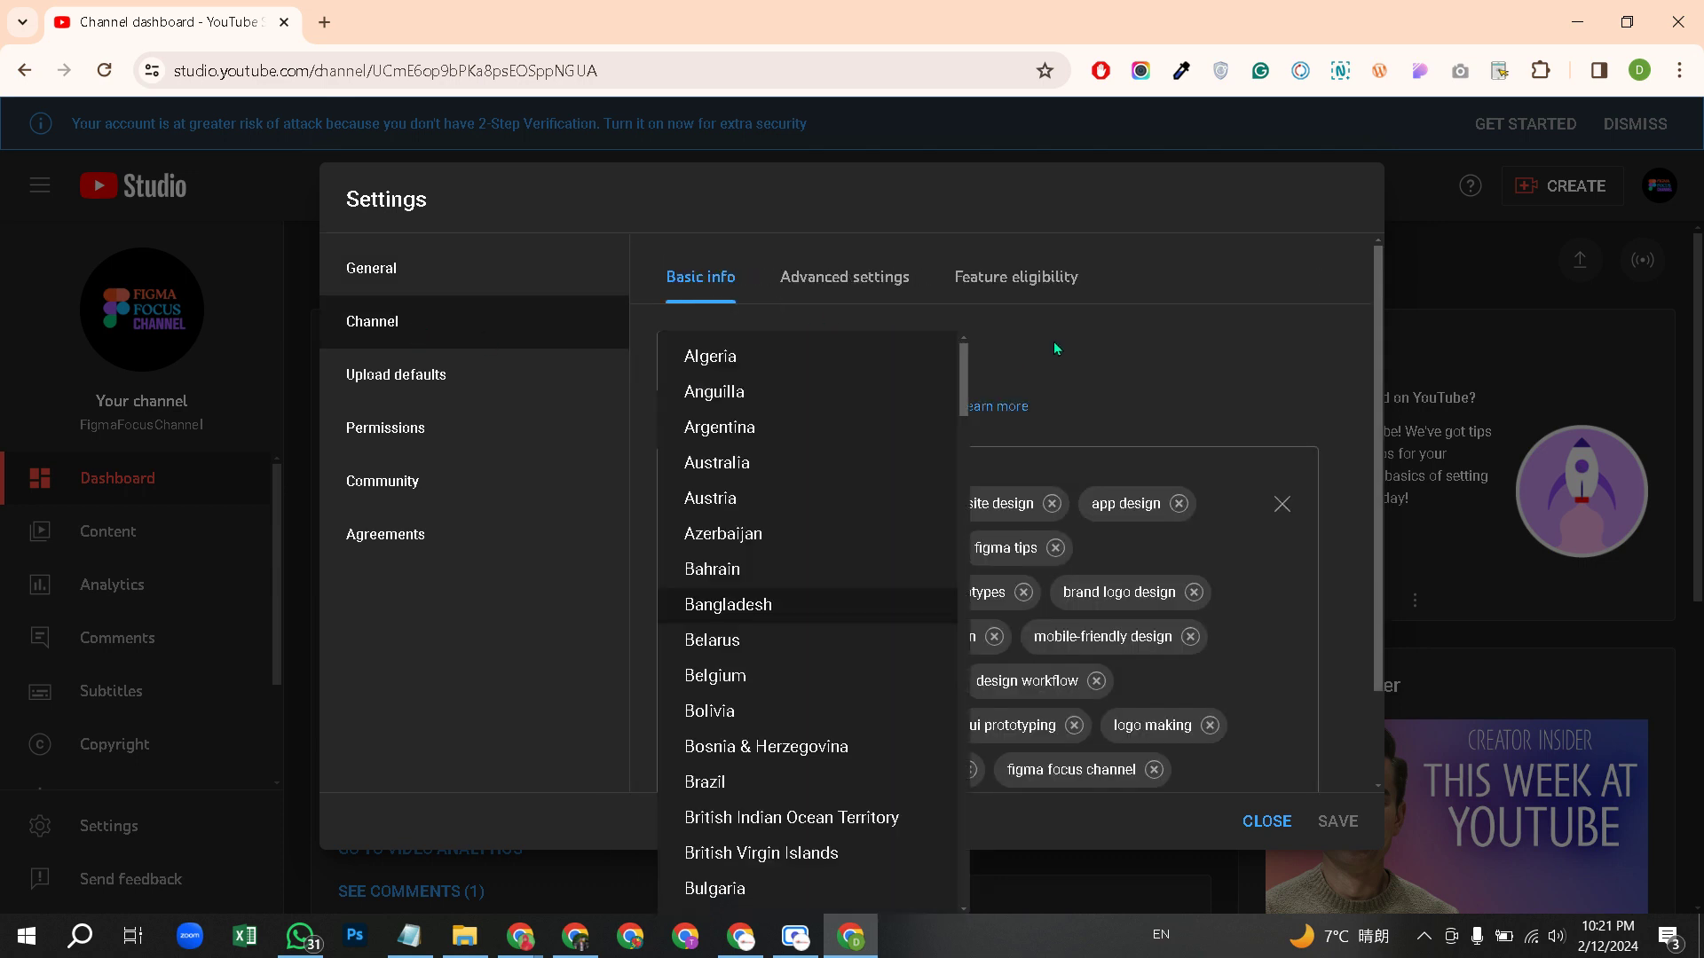
left_click(1127, 354)
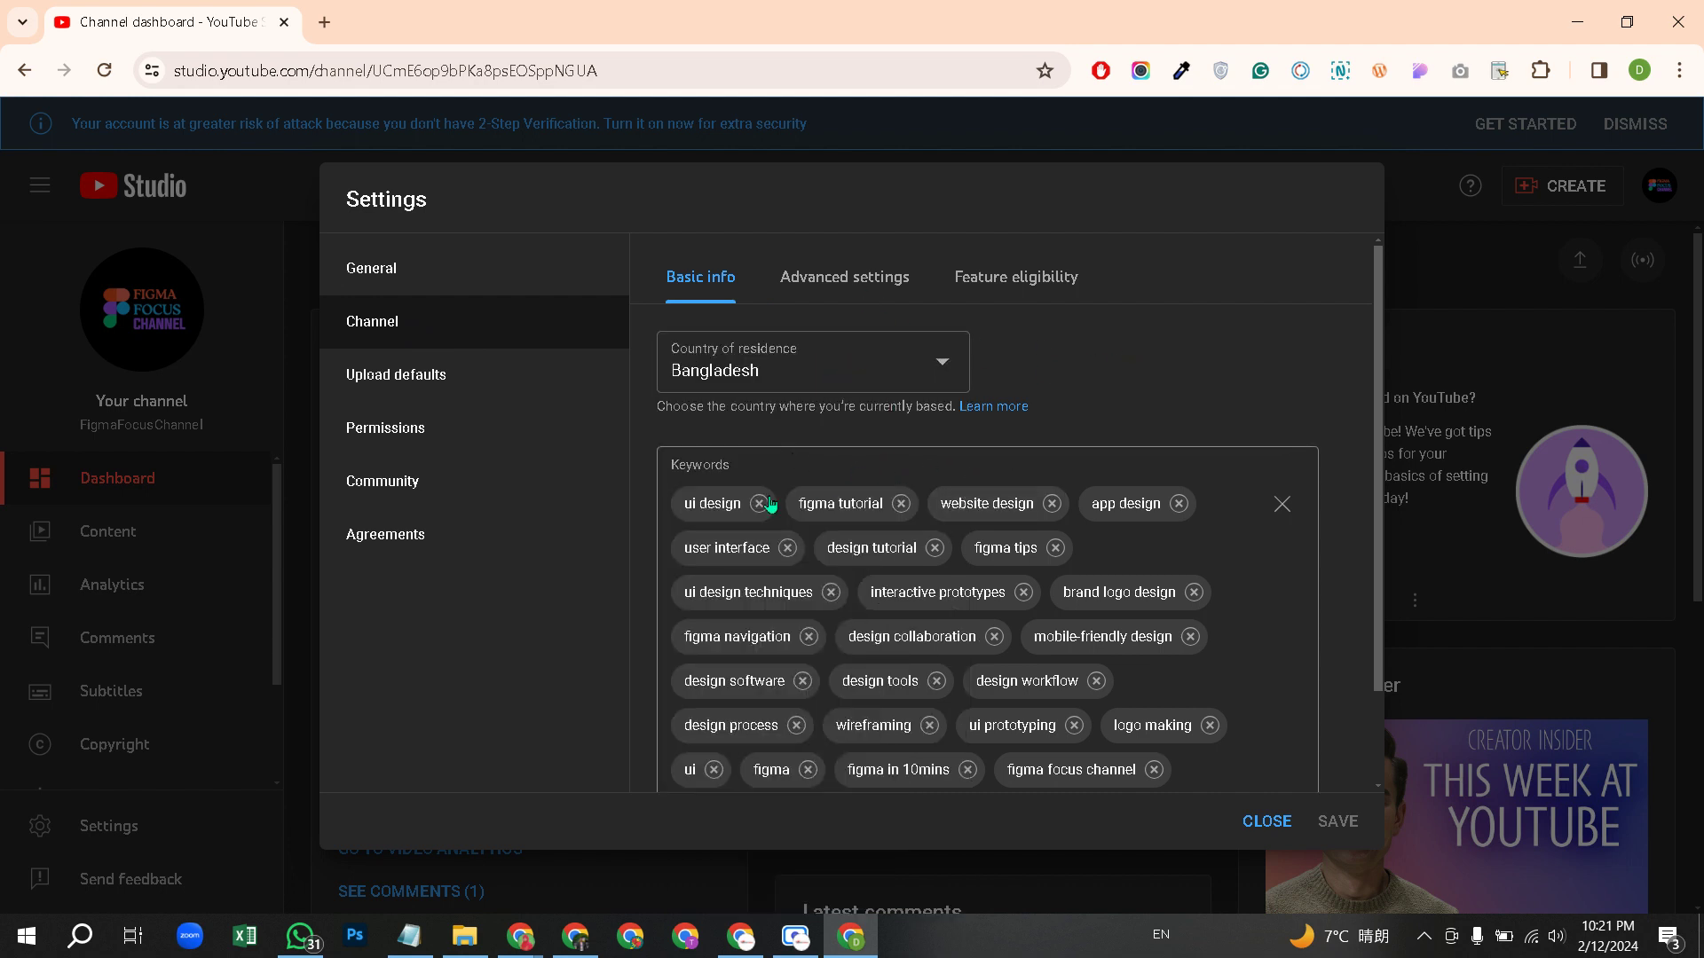
- Add the channel keywords "#figmafocuschannel", "figmabangladesh" and a "figmatutorial" keyword ending in the instructor's first name
key("Return")
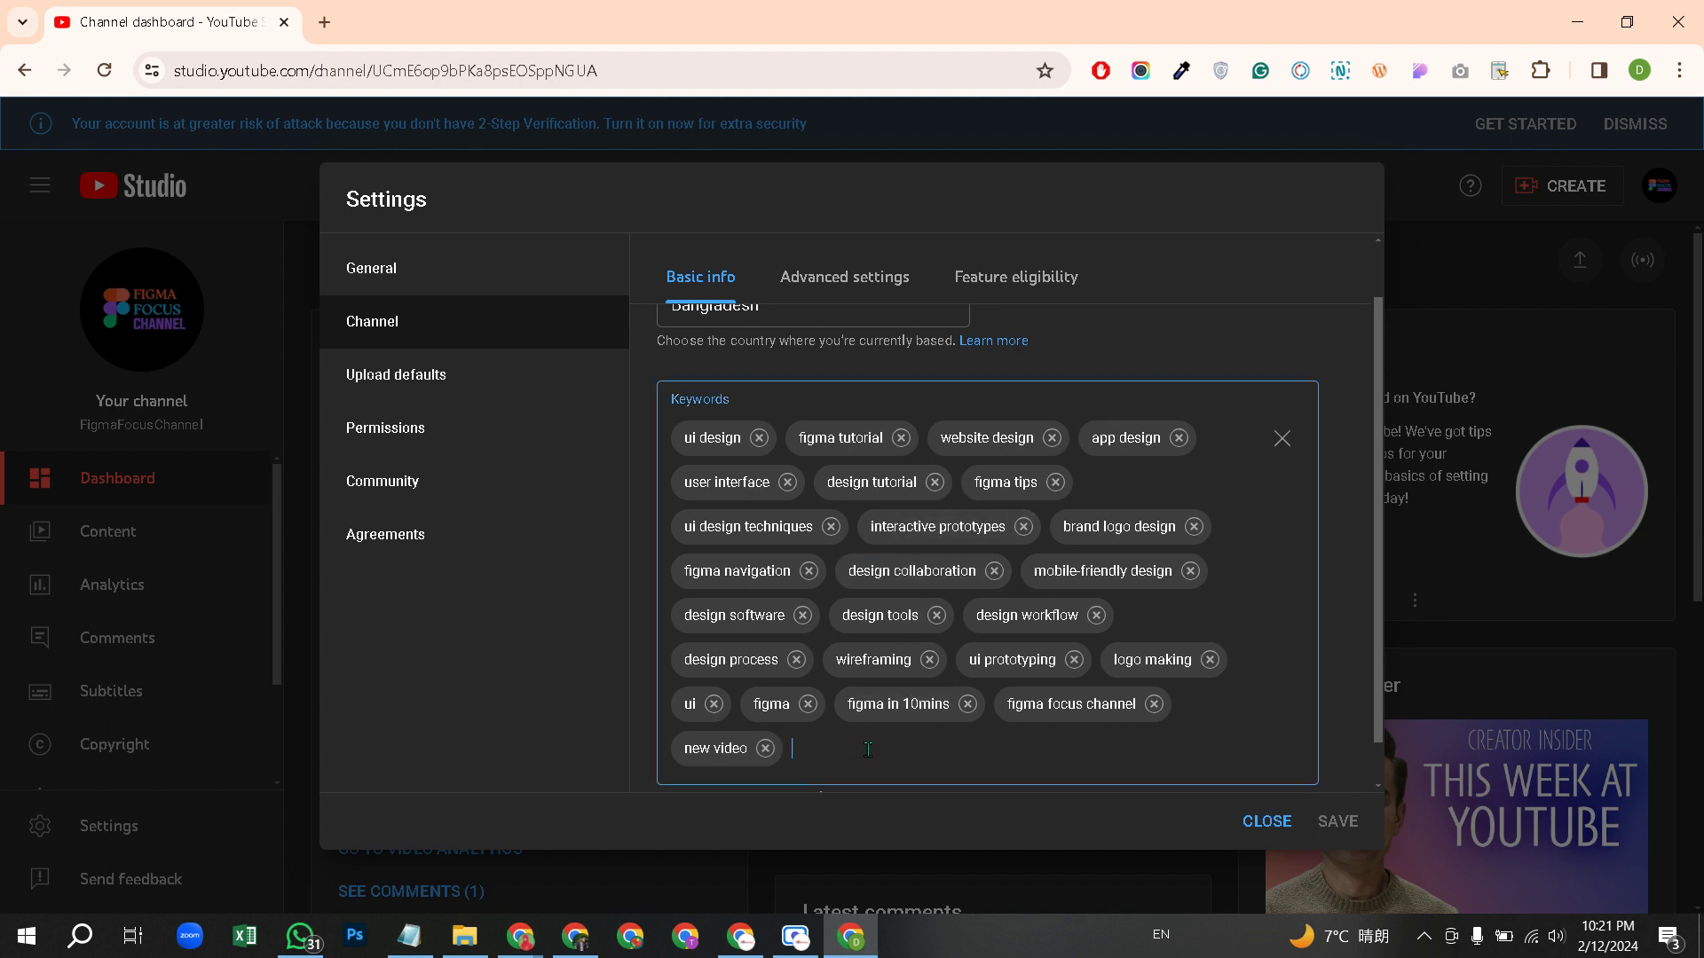
scroll(962, 713, "down", 1)
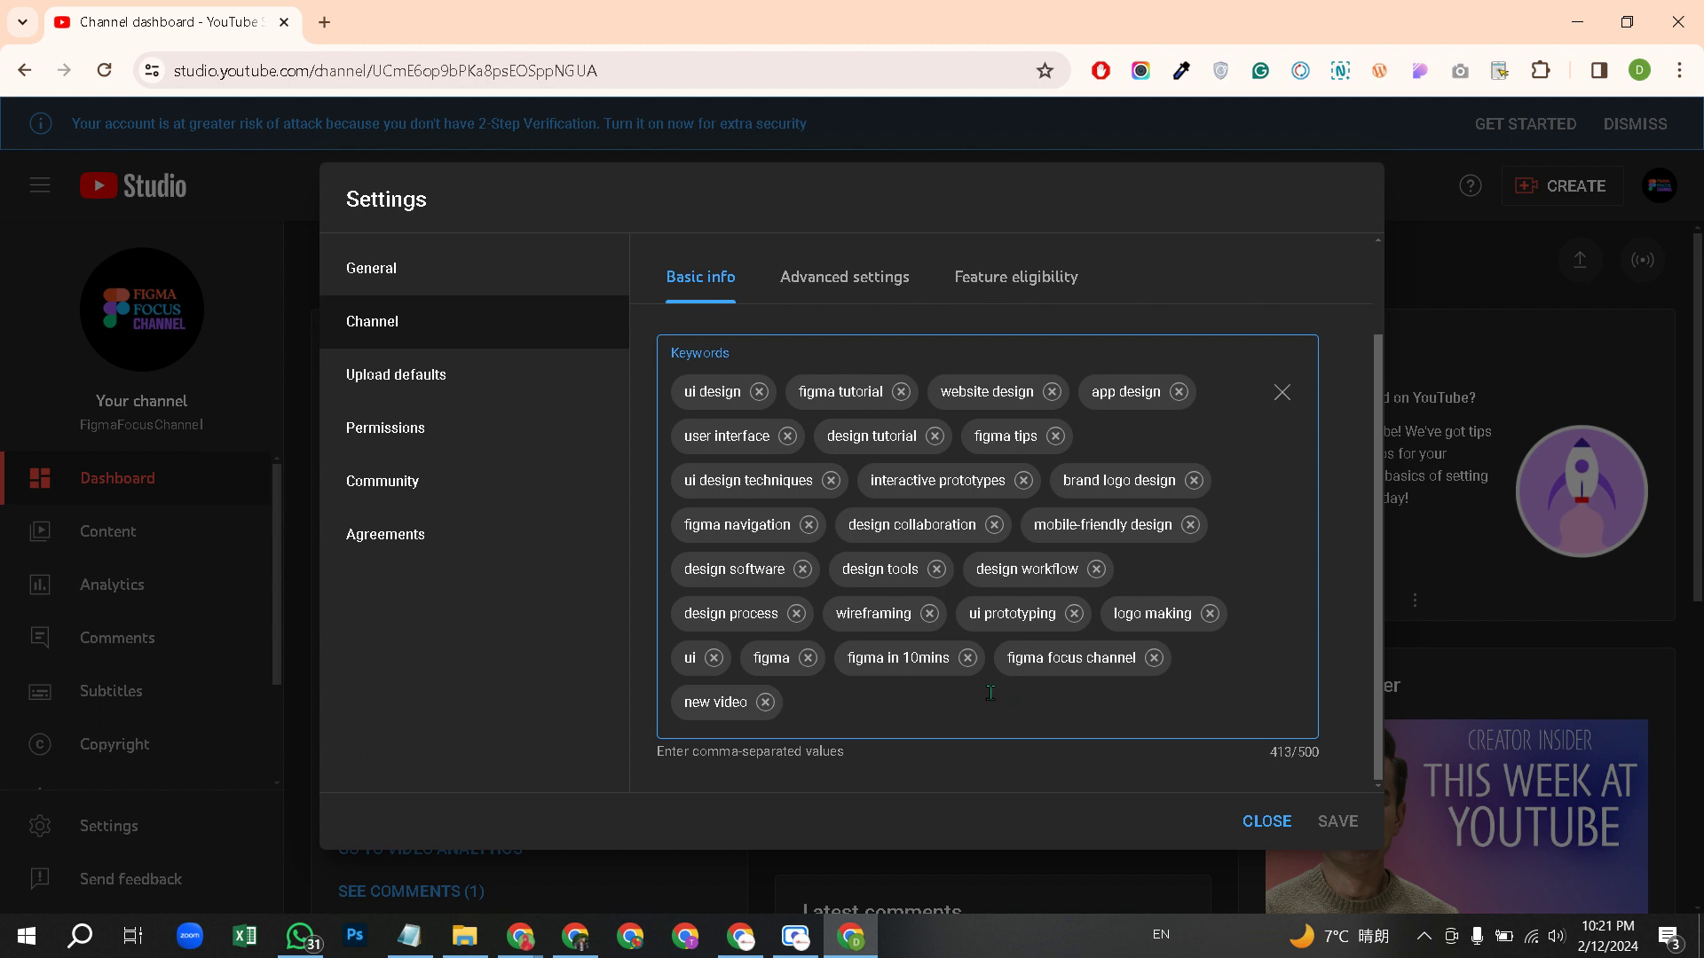
type("#figmafocuschannel figma")
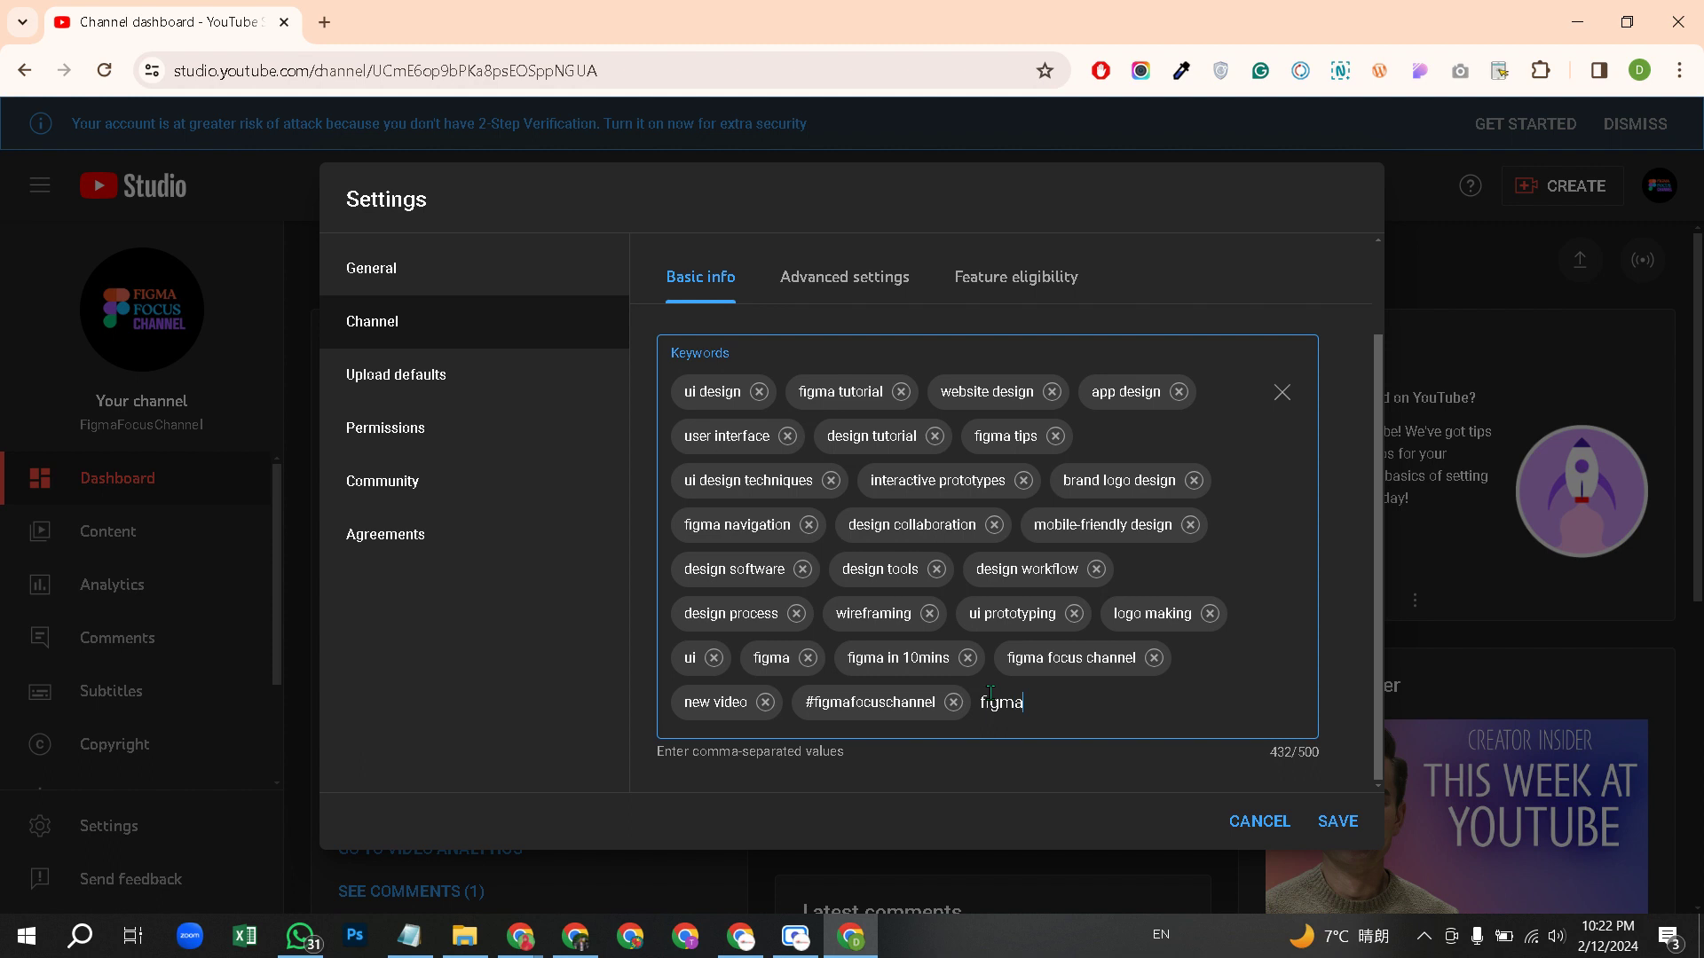
type("bangladesh")
key("Return")
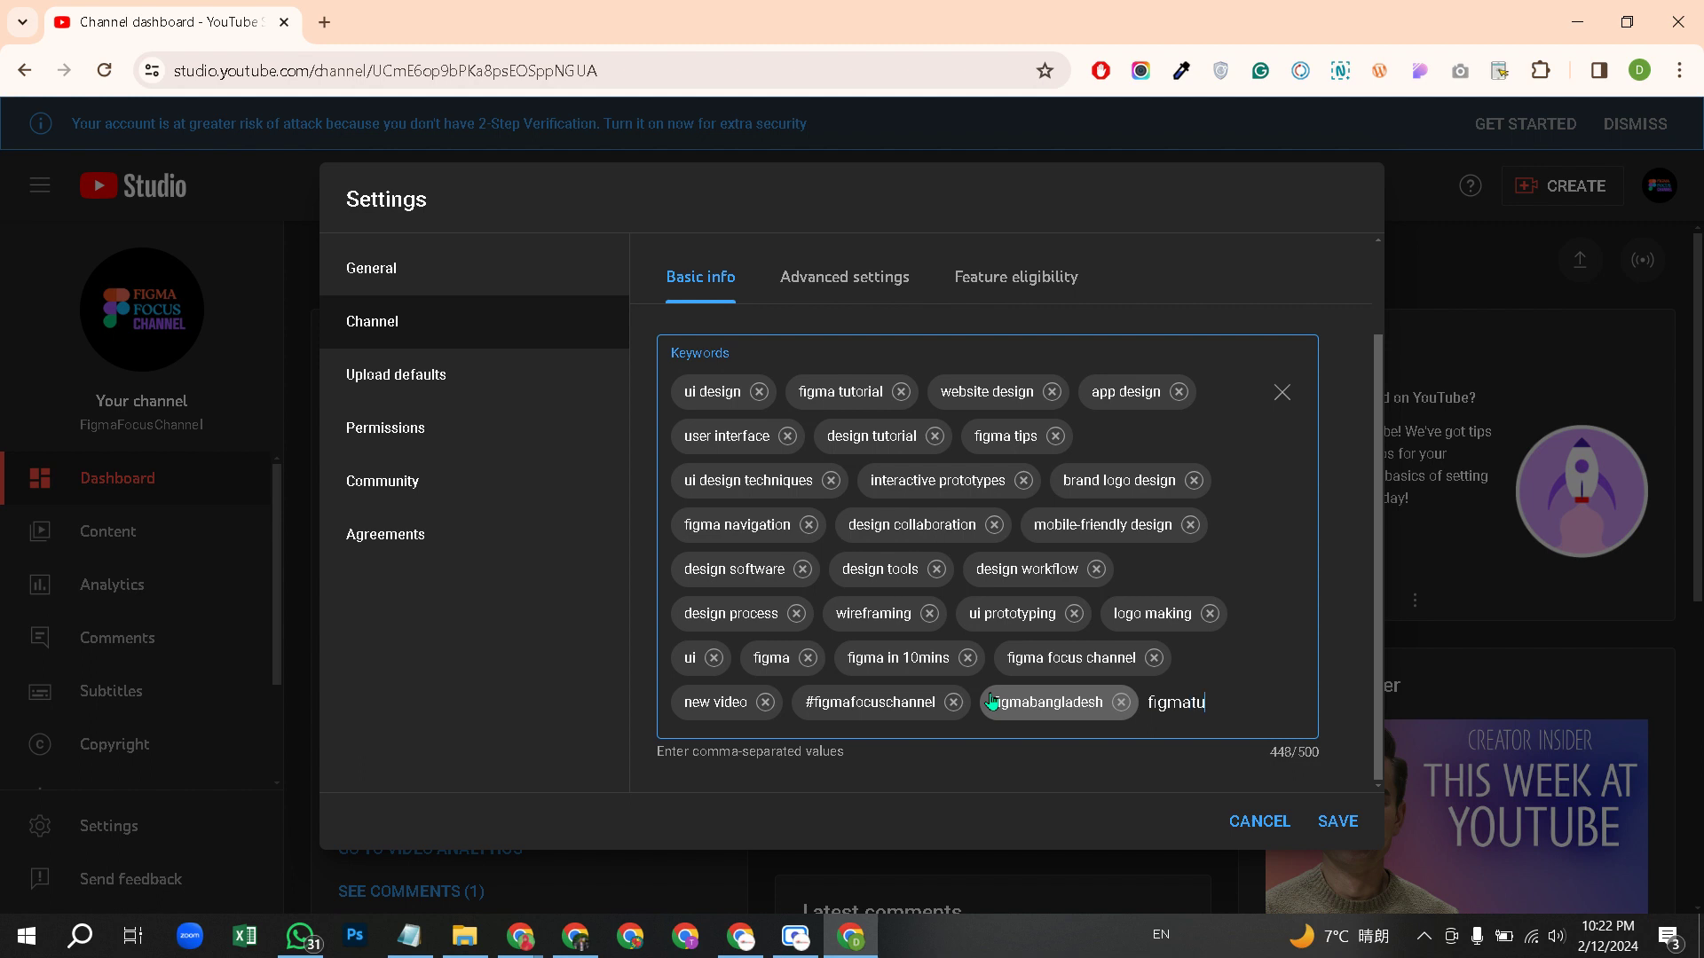
type("rialjewel")
key("Return")
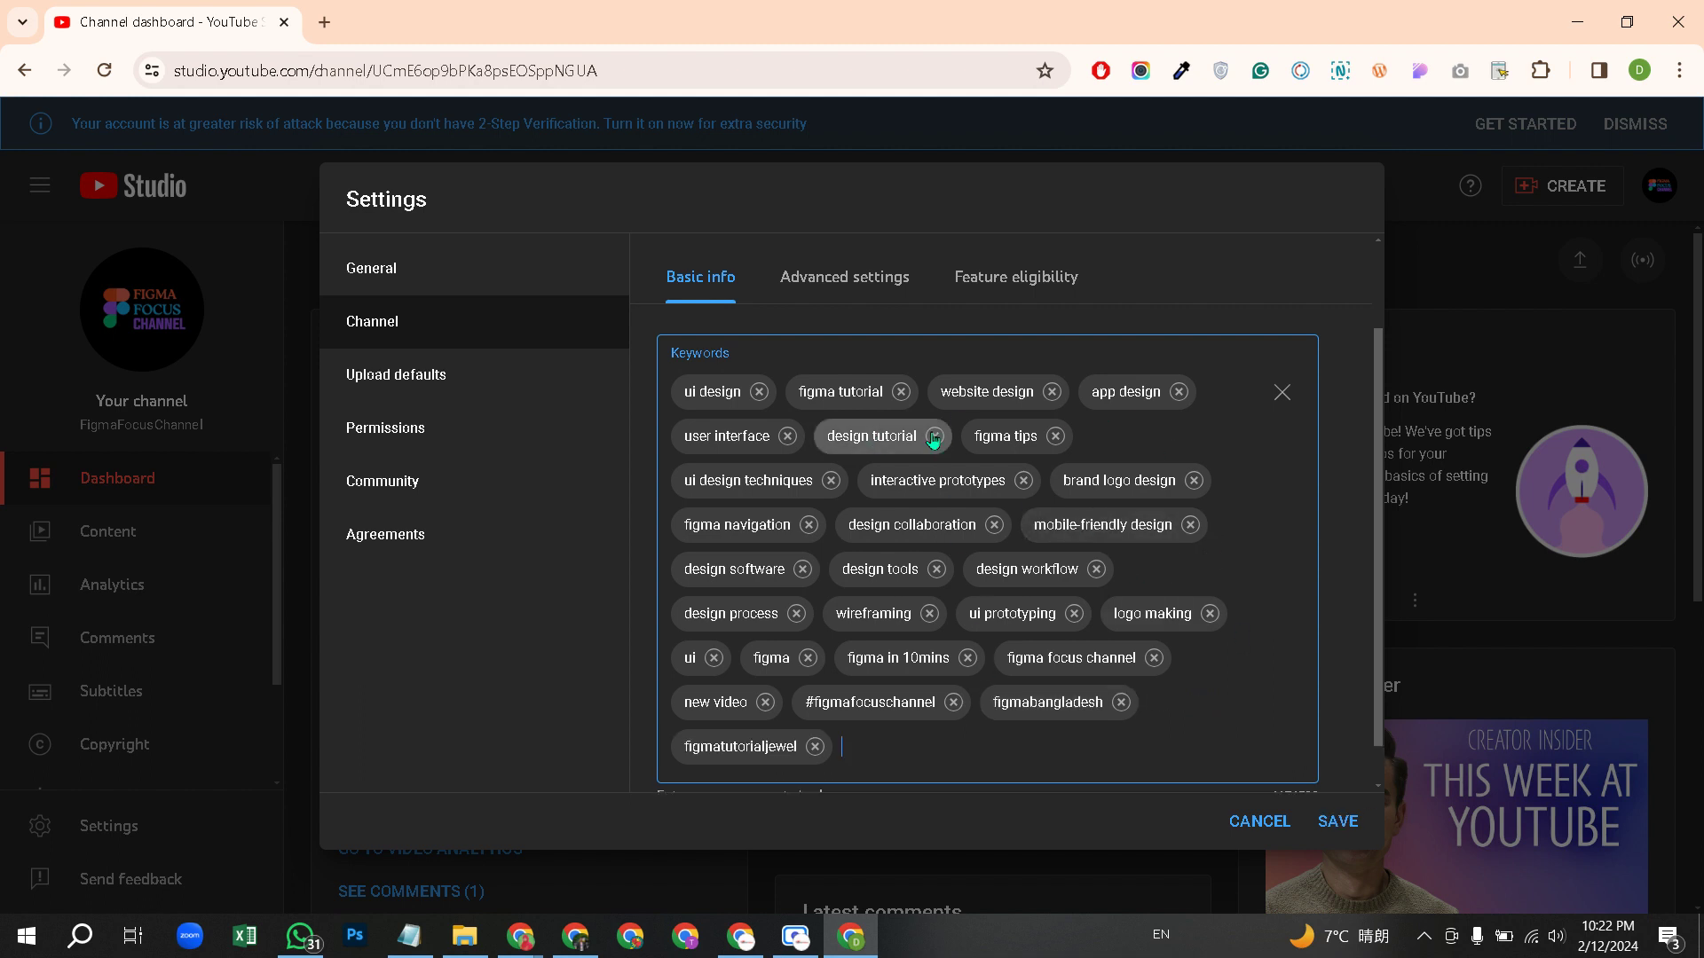
scroll(875, 434, "down", 1)
scroll(1109, 506, "up", 3)
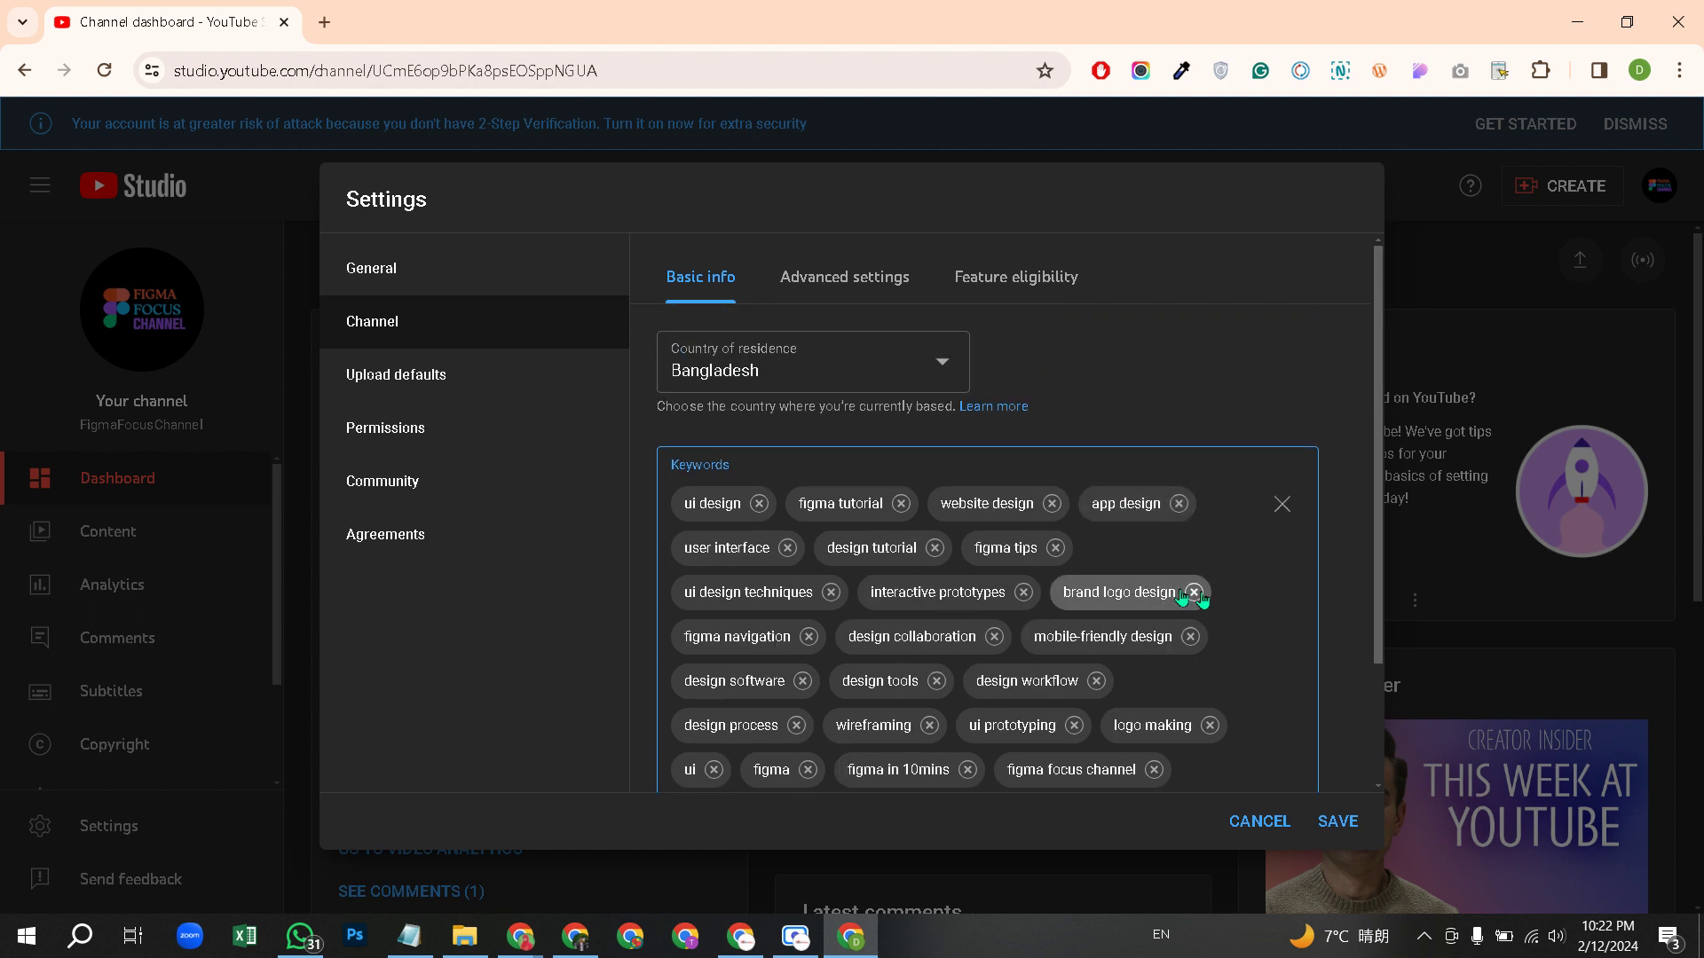
scroll(1199, 590, "down", 2)
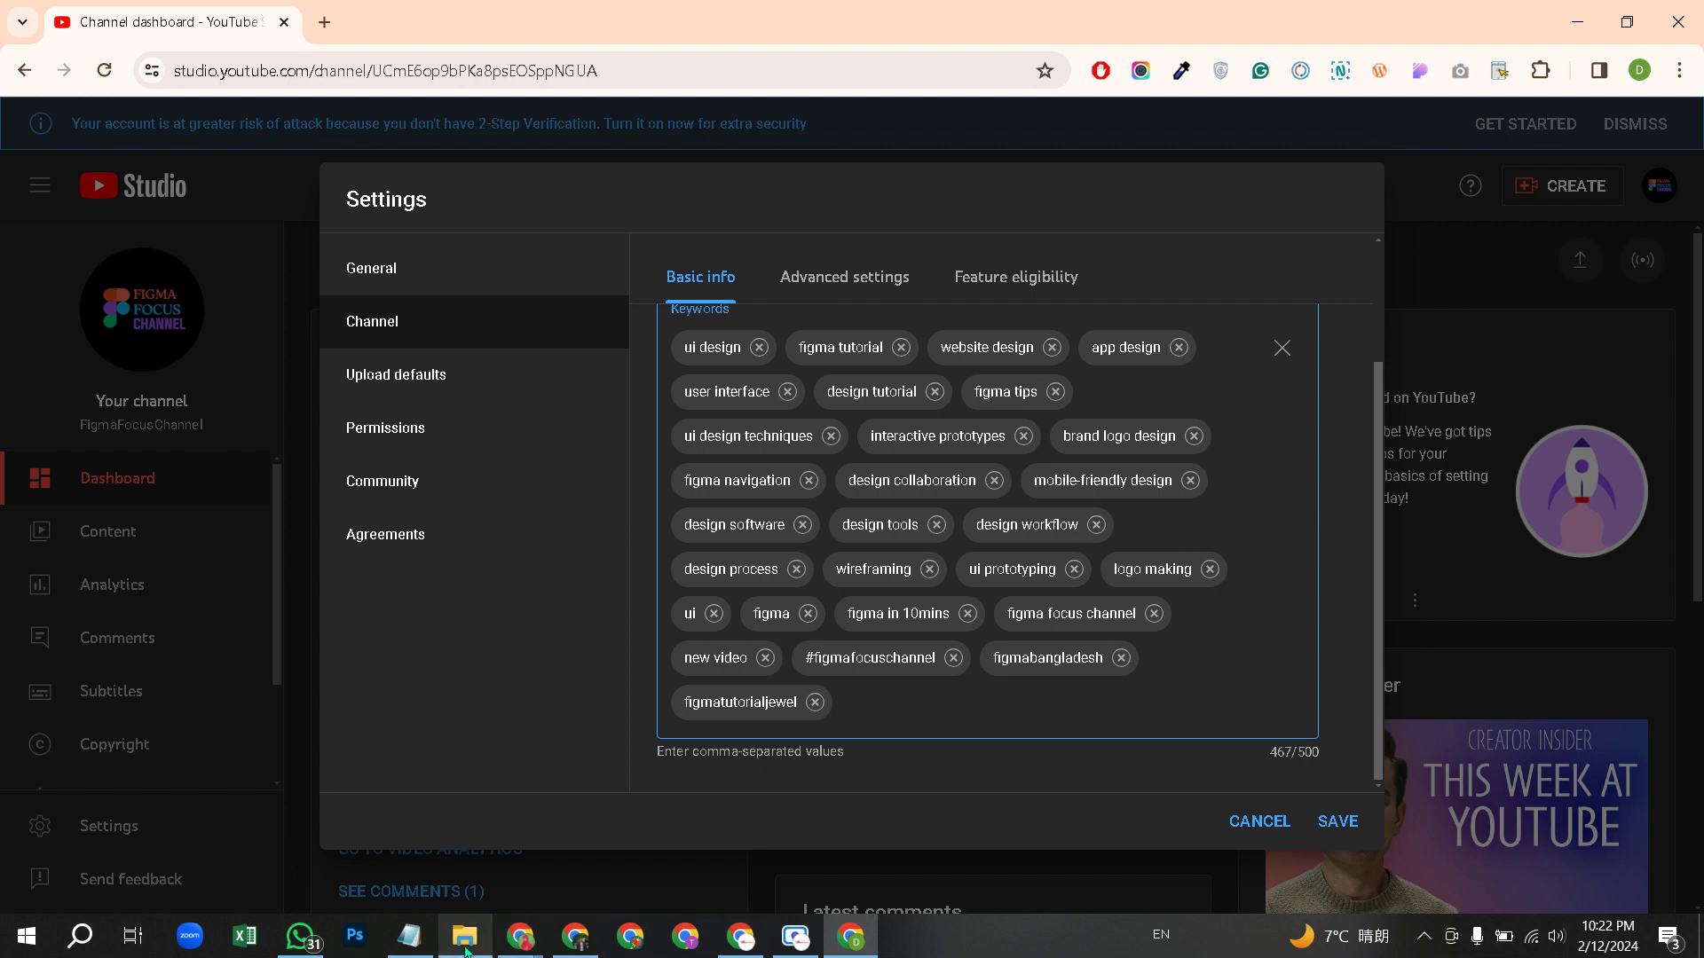
- Switch to Notepad and add the line "Tubebuddy- extention" under a new row of equals signs, above the "Optimize:" section
left_click(409, 937)
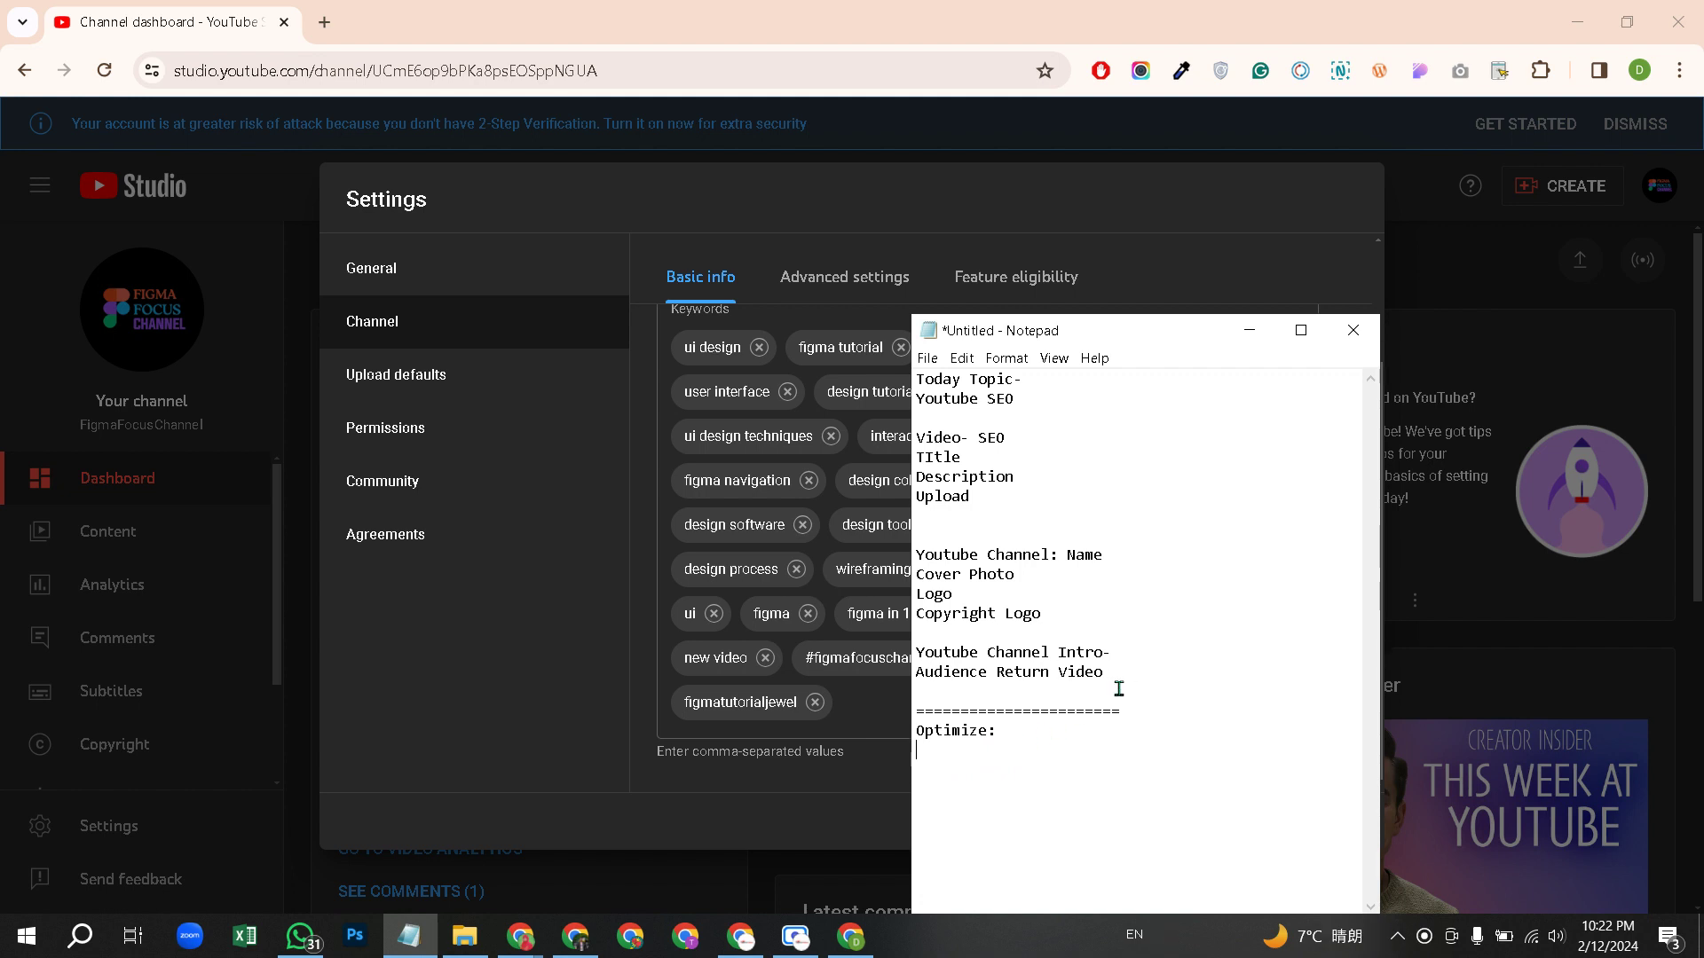
key("Return")
key("Return")
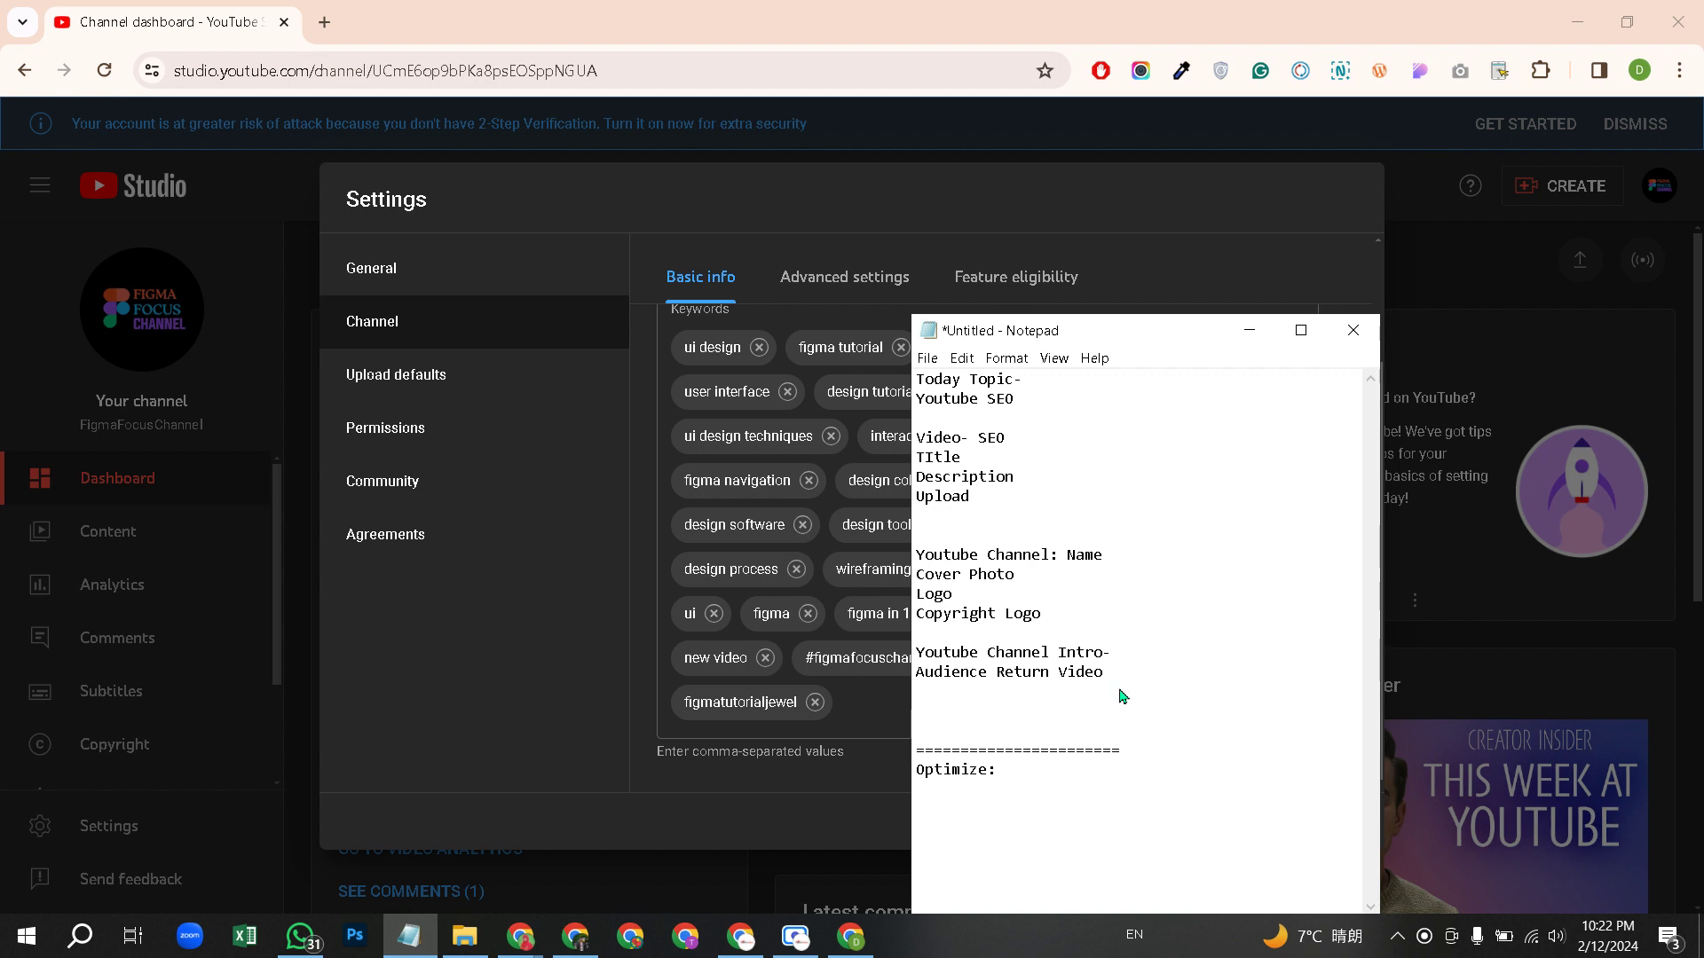
key("Return")
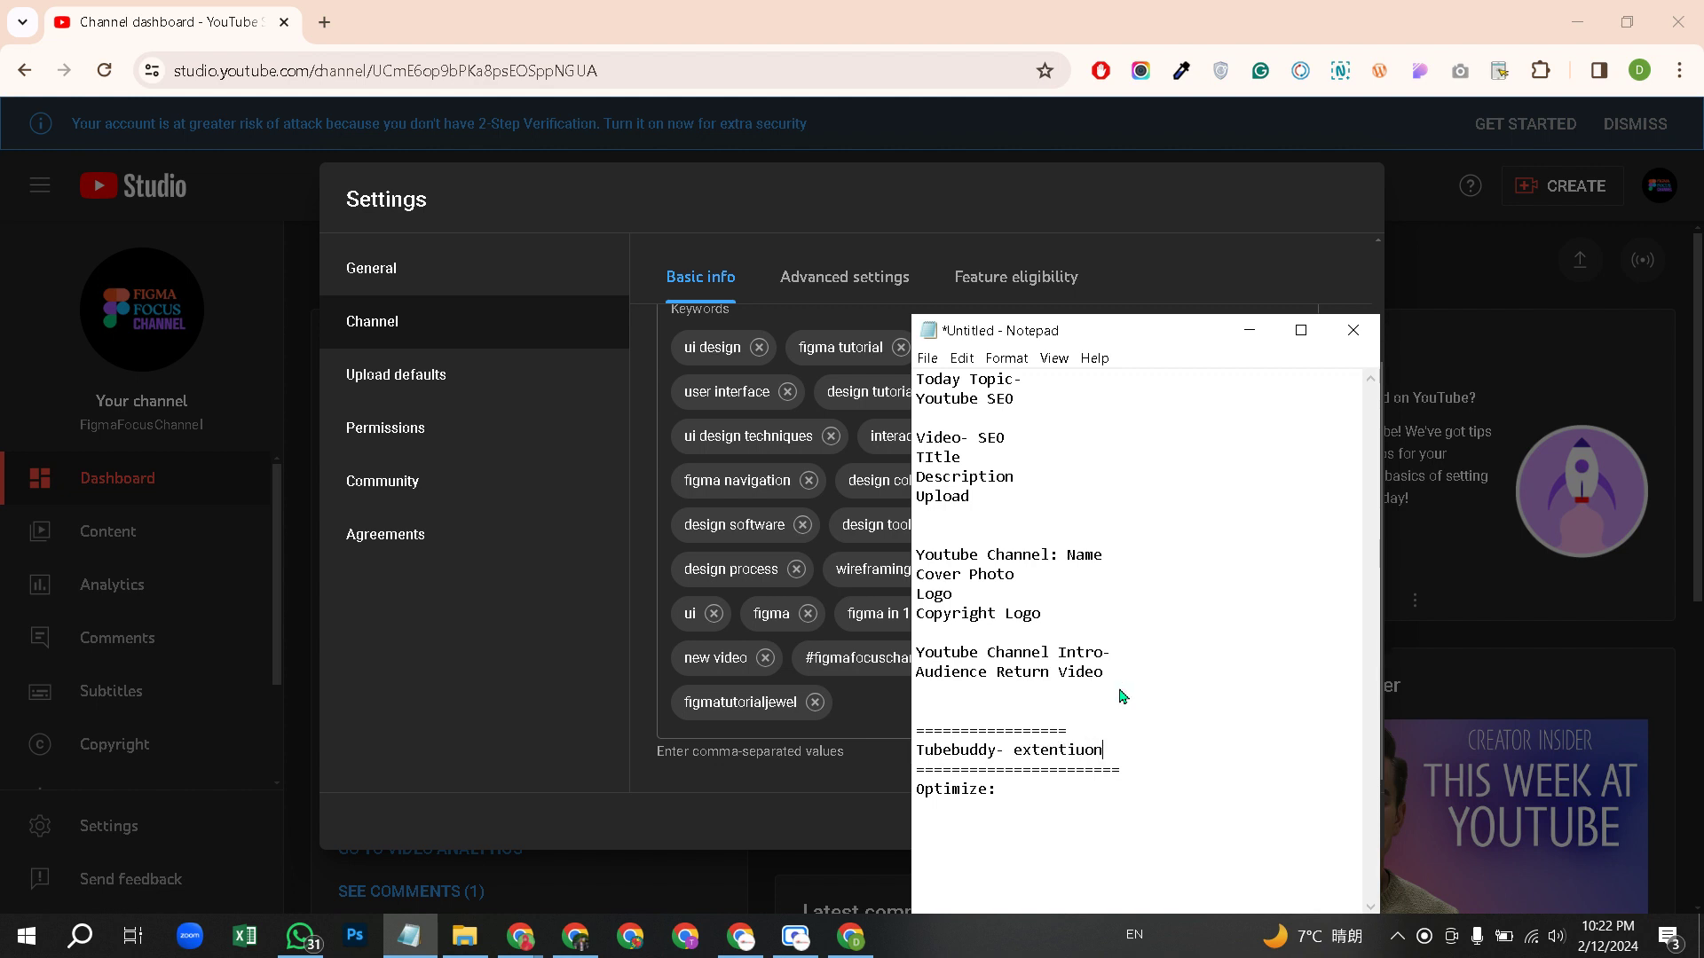
key("BackSpace")
key("BackSpace")
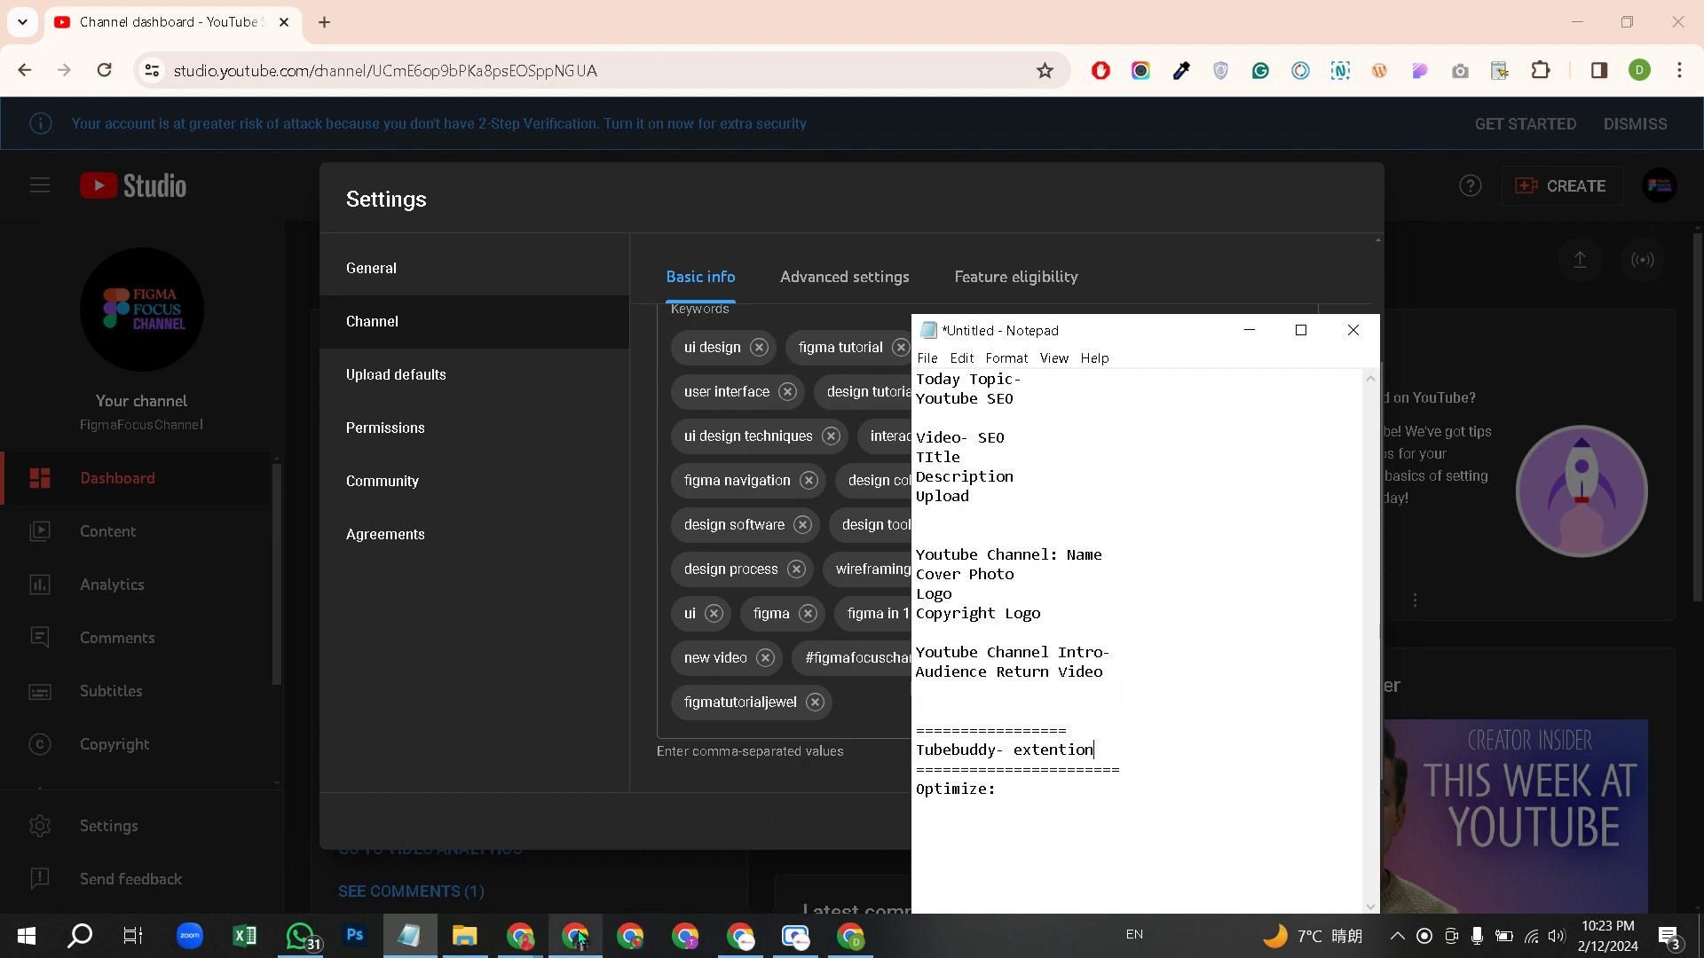
- Switch to the Facebook browser window, minimise the open chat and load youtube.com in a new tab
mouse_move(592, 934)
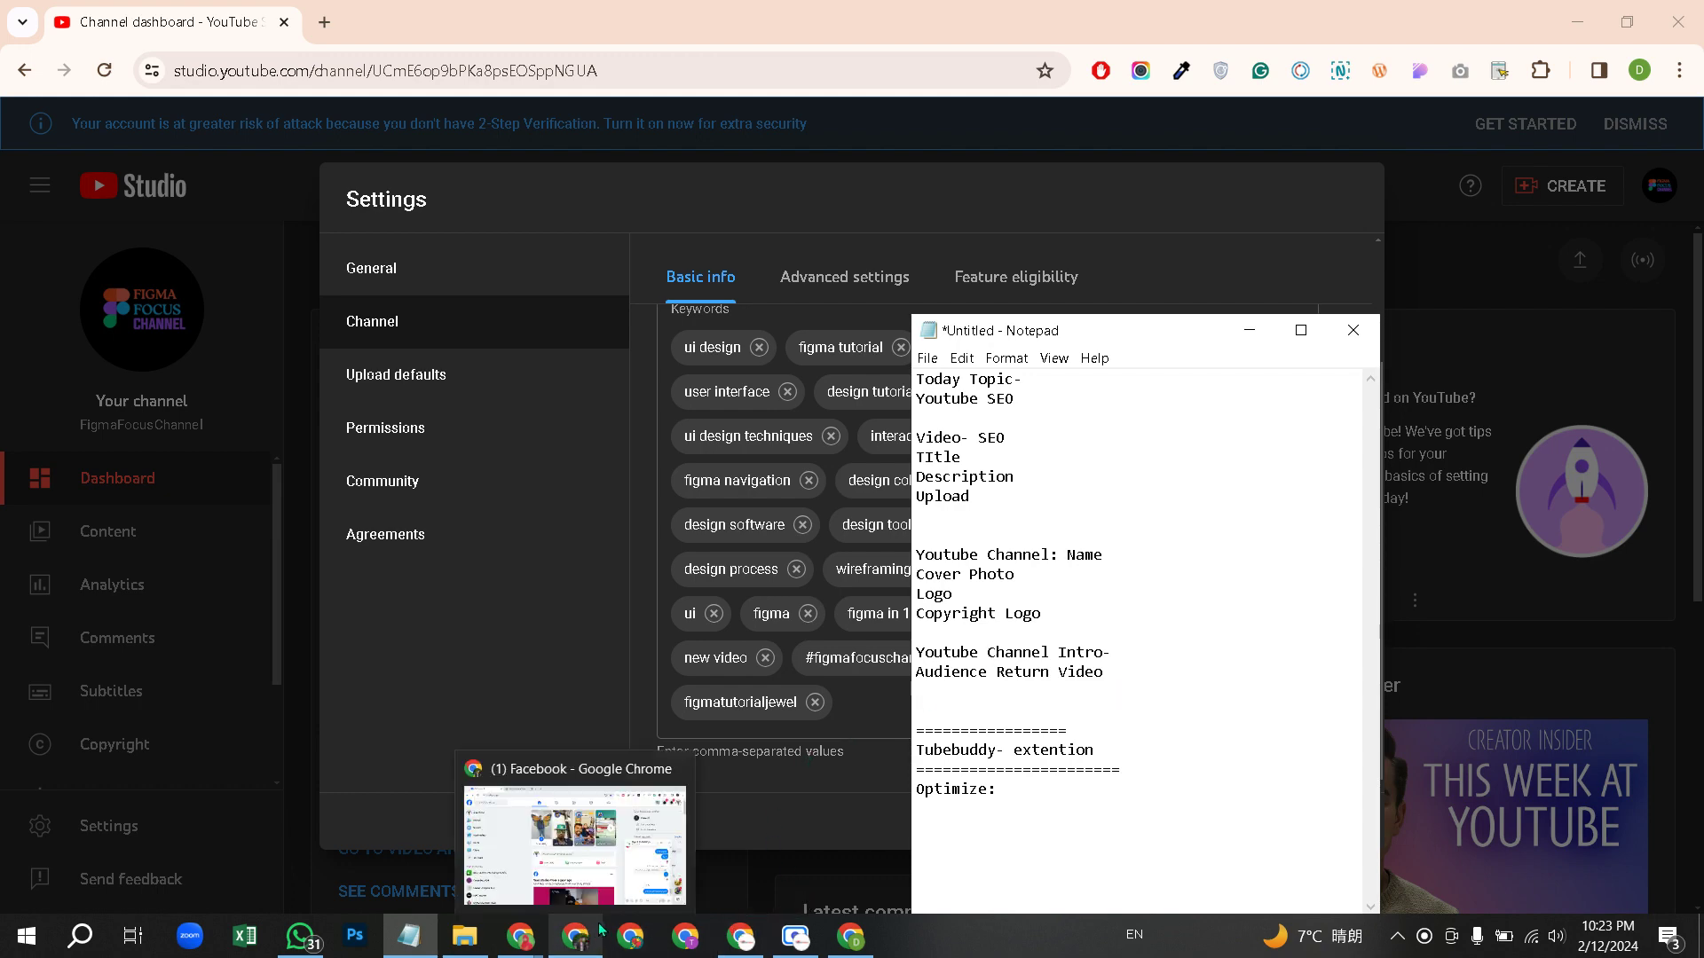
left_click(586, 936)
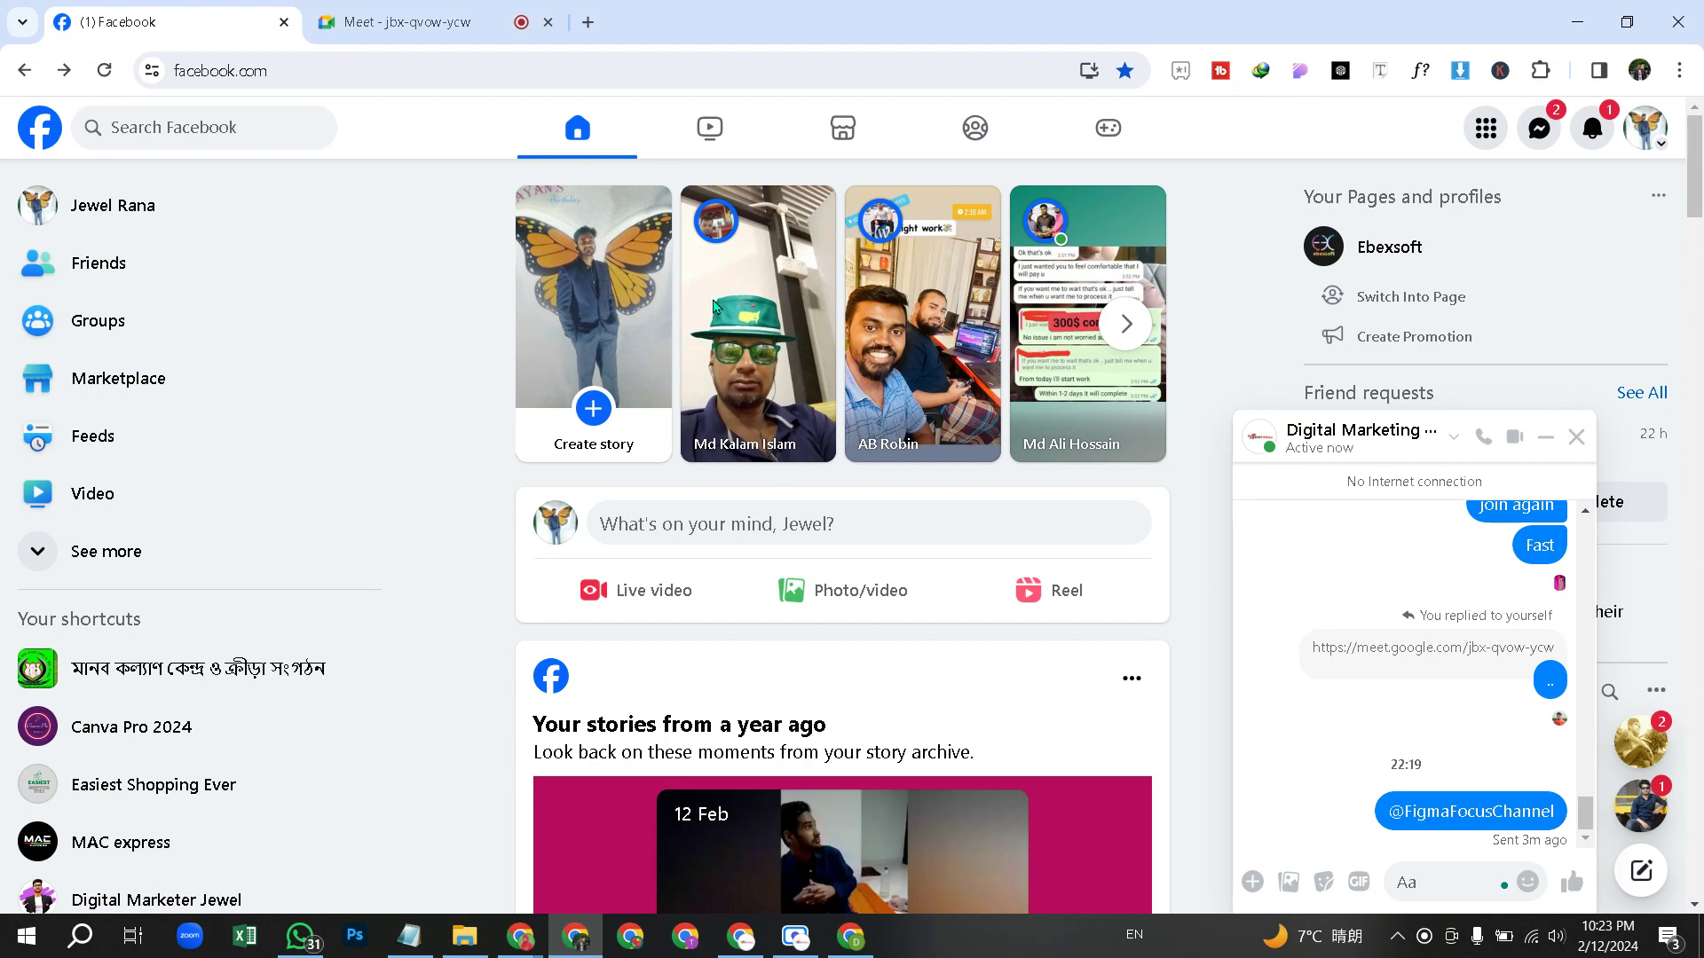
left_click(1545, 437)
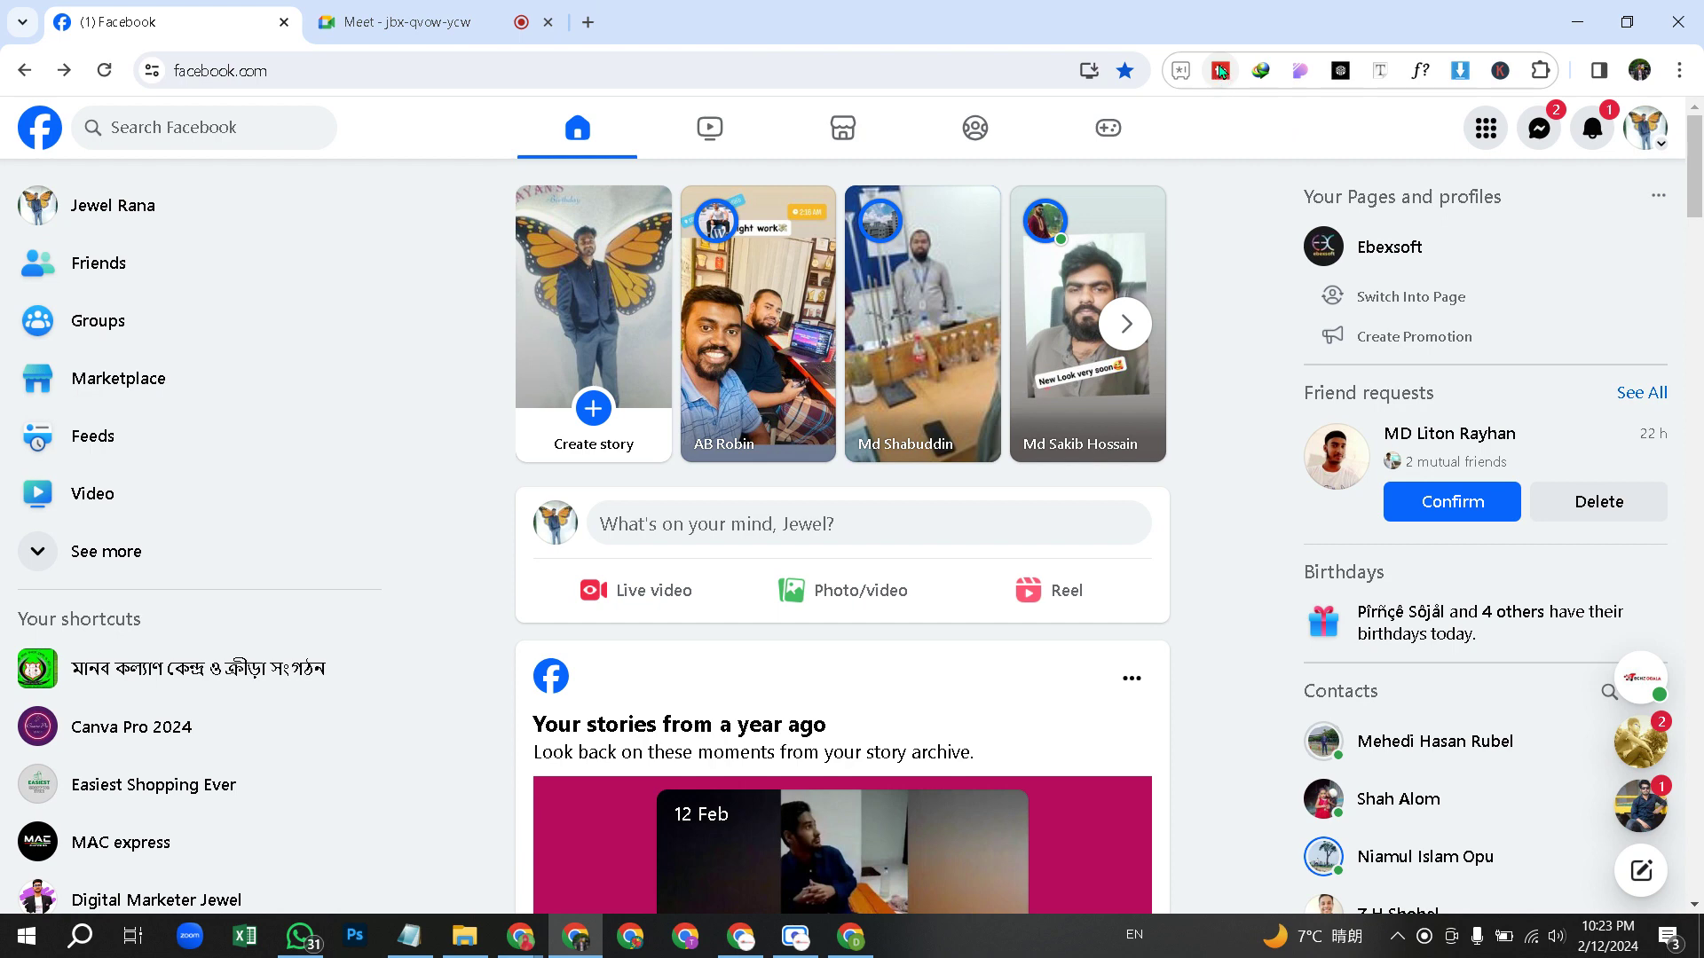
left_click(587, 22)
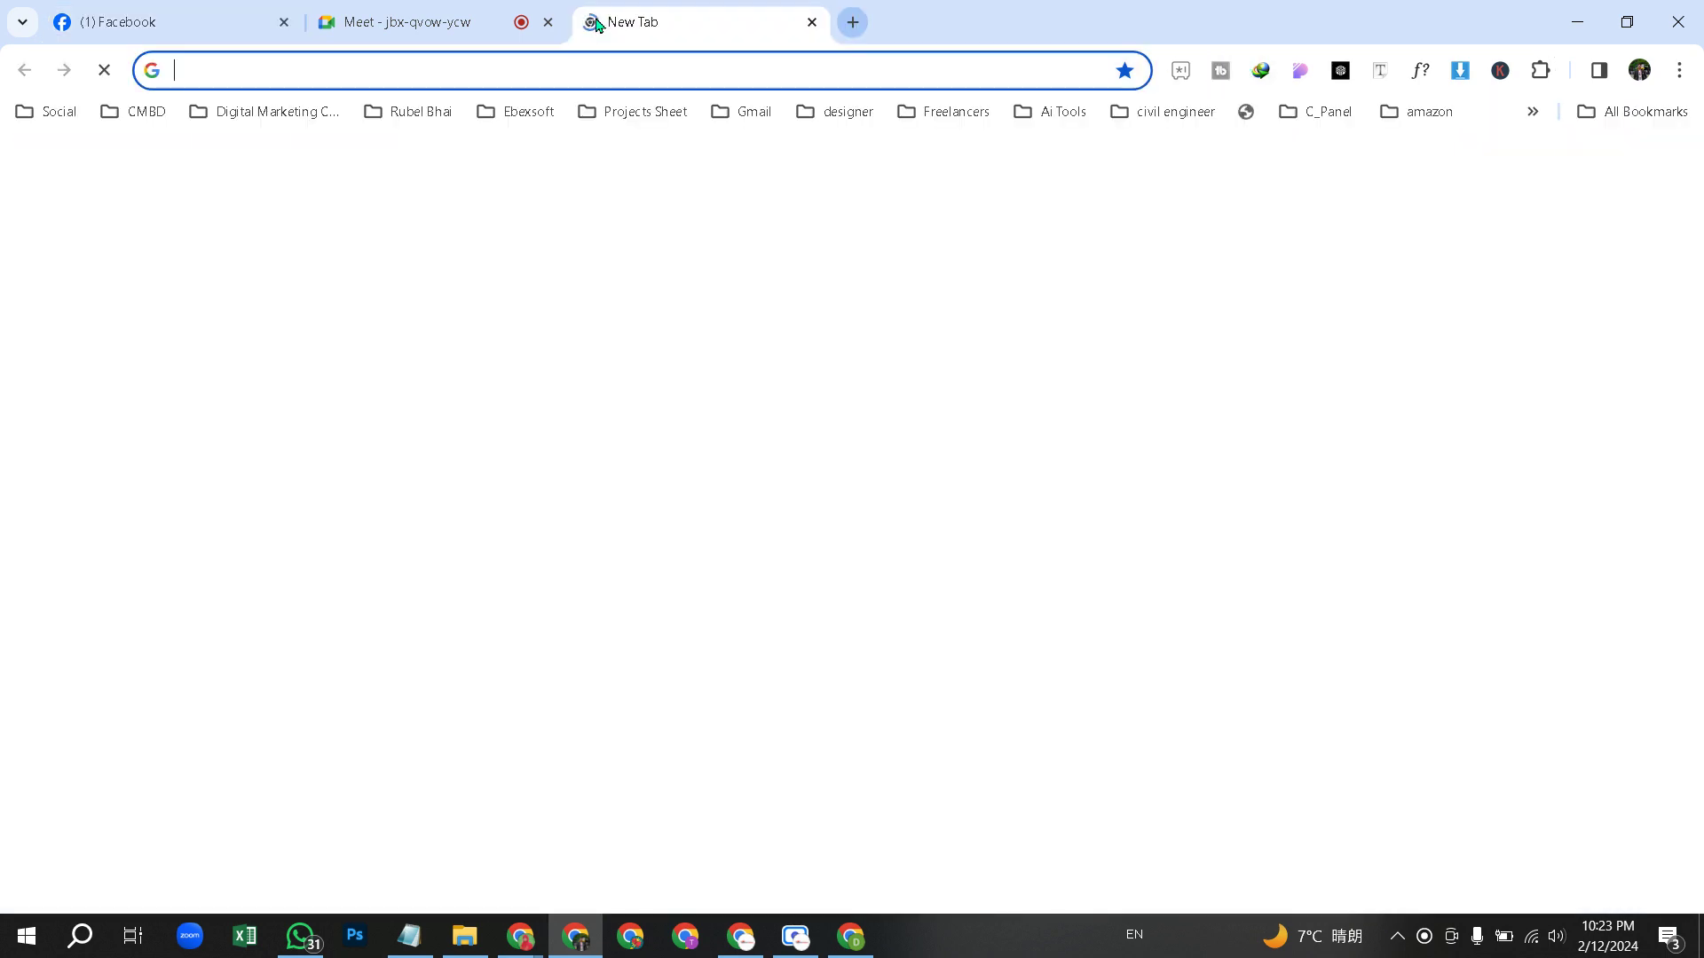
type("youtube.com")
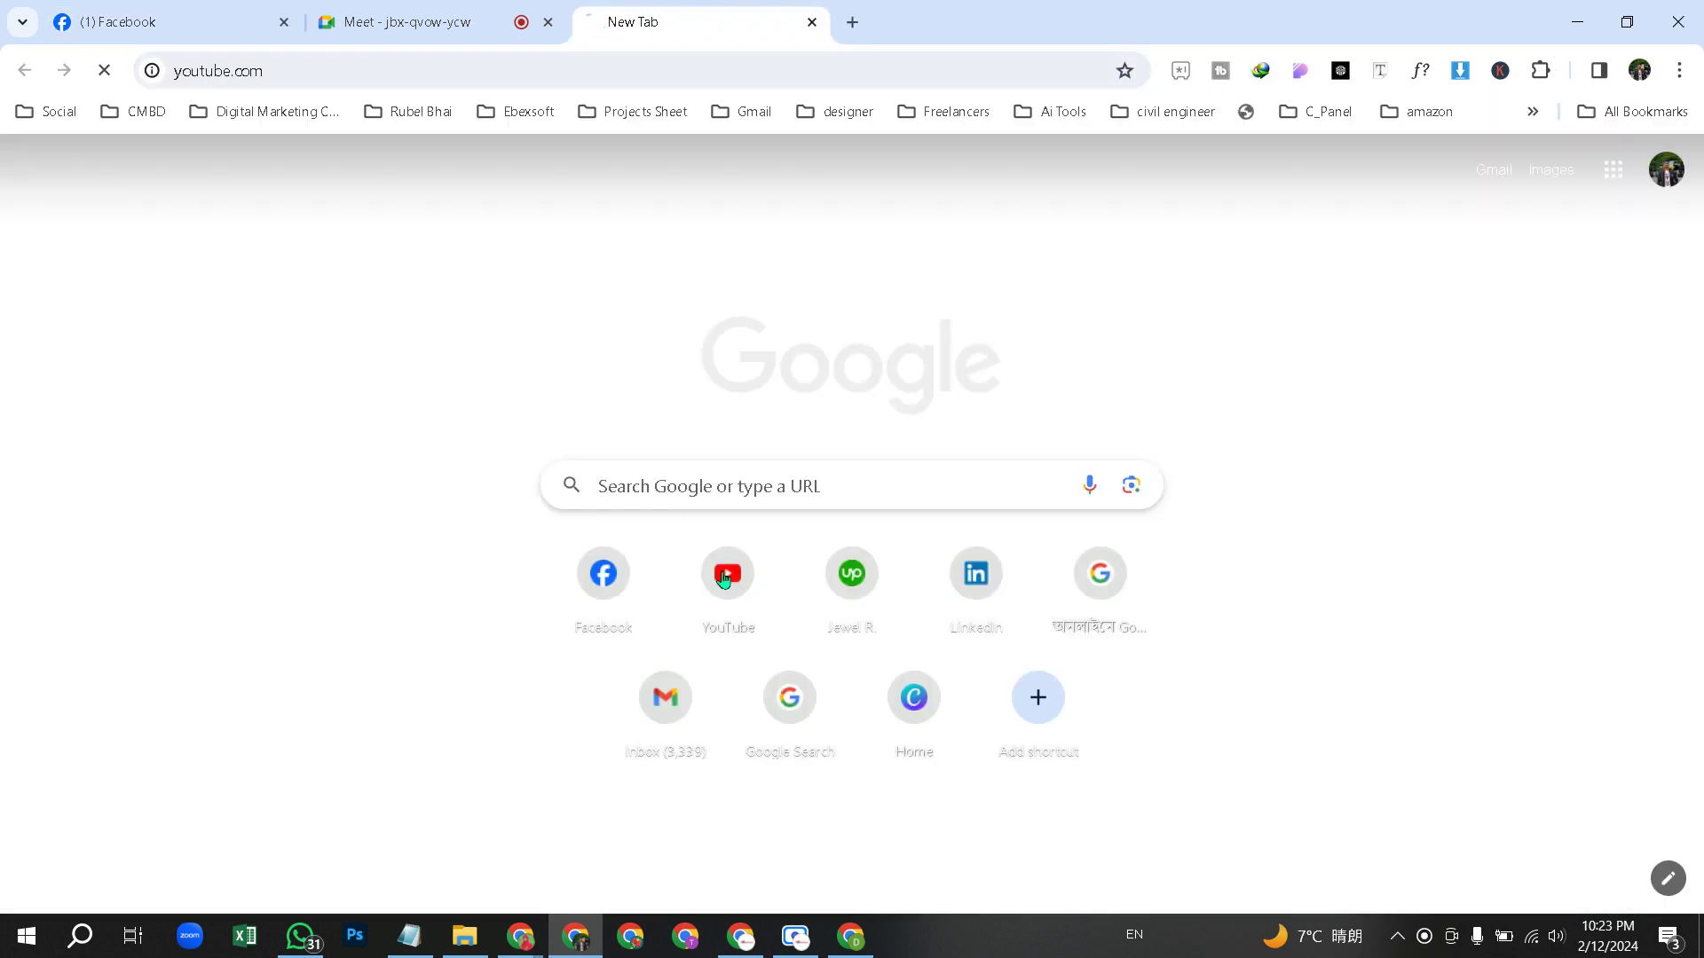
key("Return")
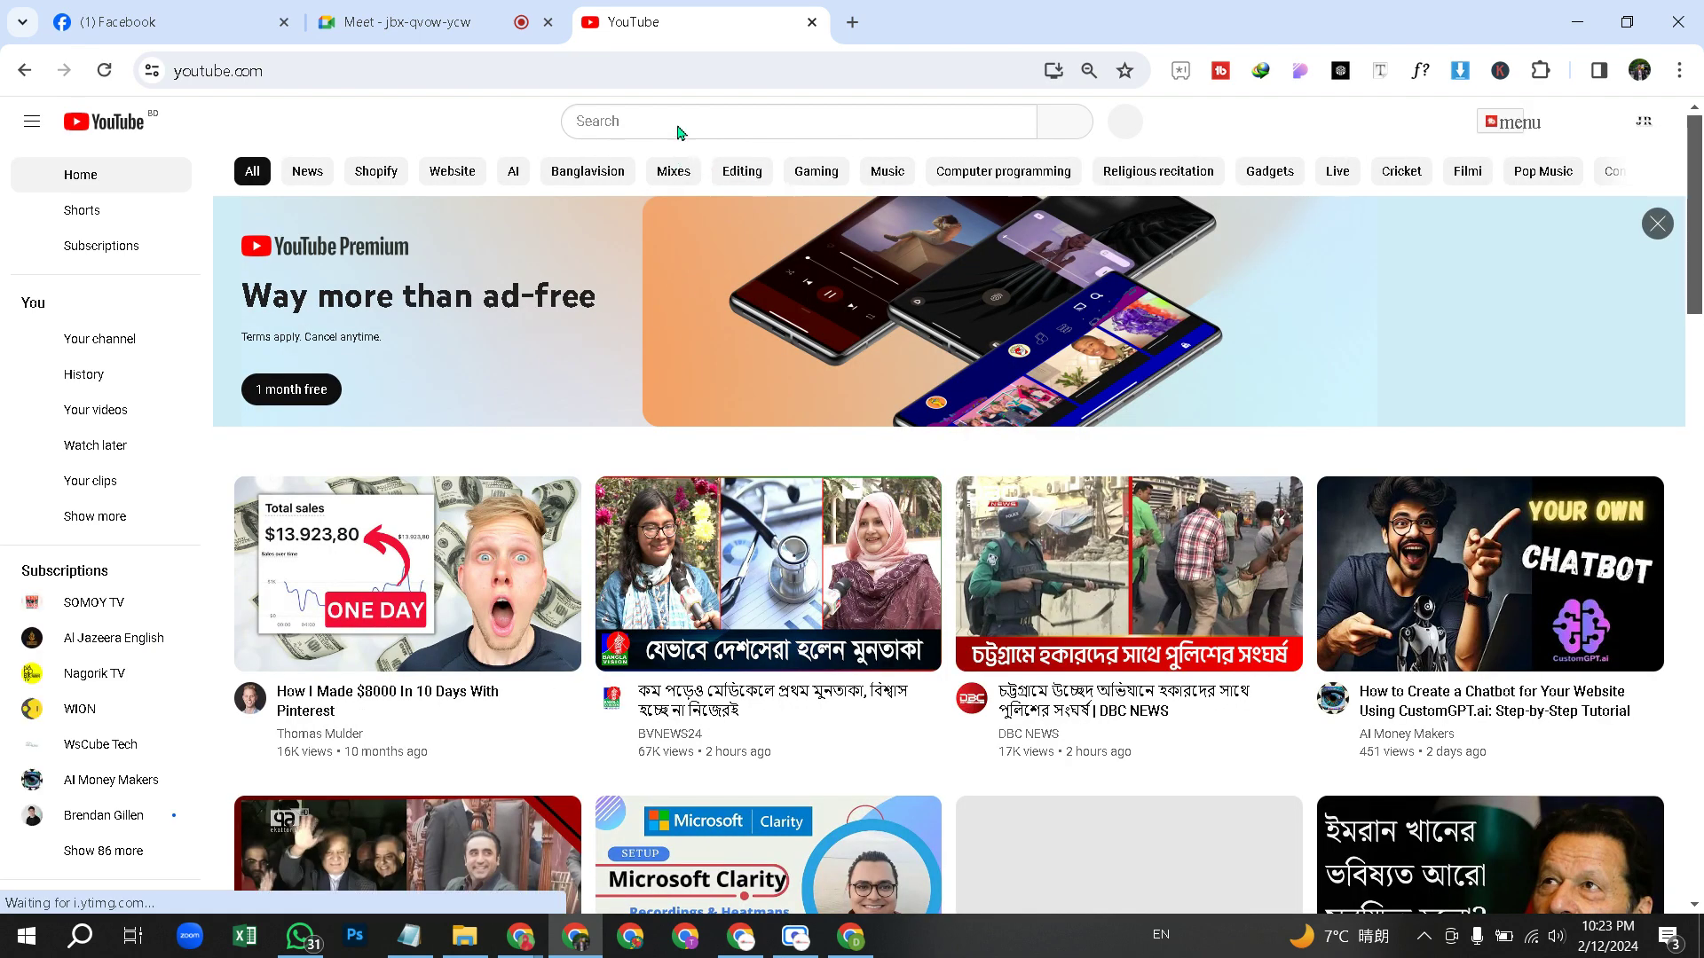
- Search YouTube for "figma", open the video "Figma Made Easy: A Comprehensive Beginner's Tutorial | Explained in Bangla" and pause it
left_click(678, 124)
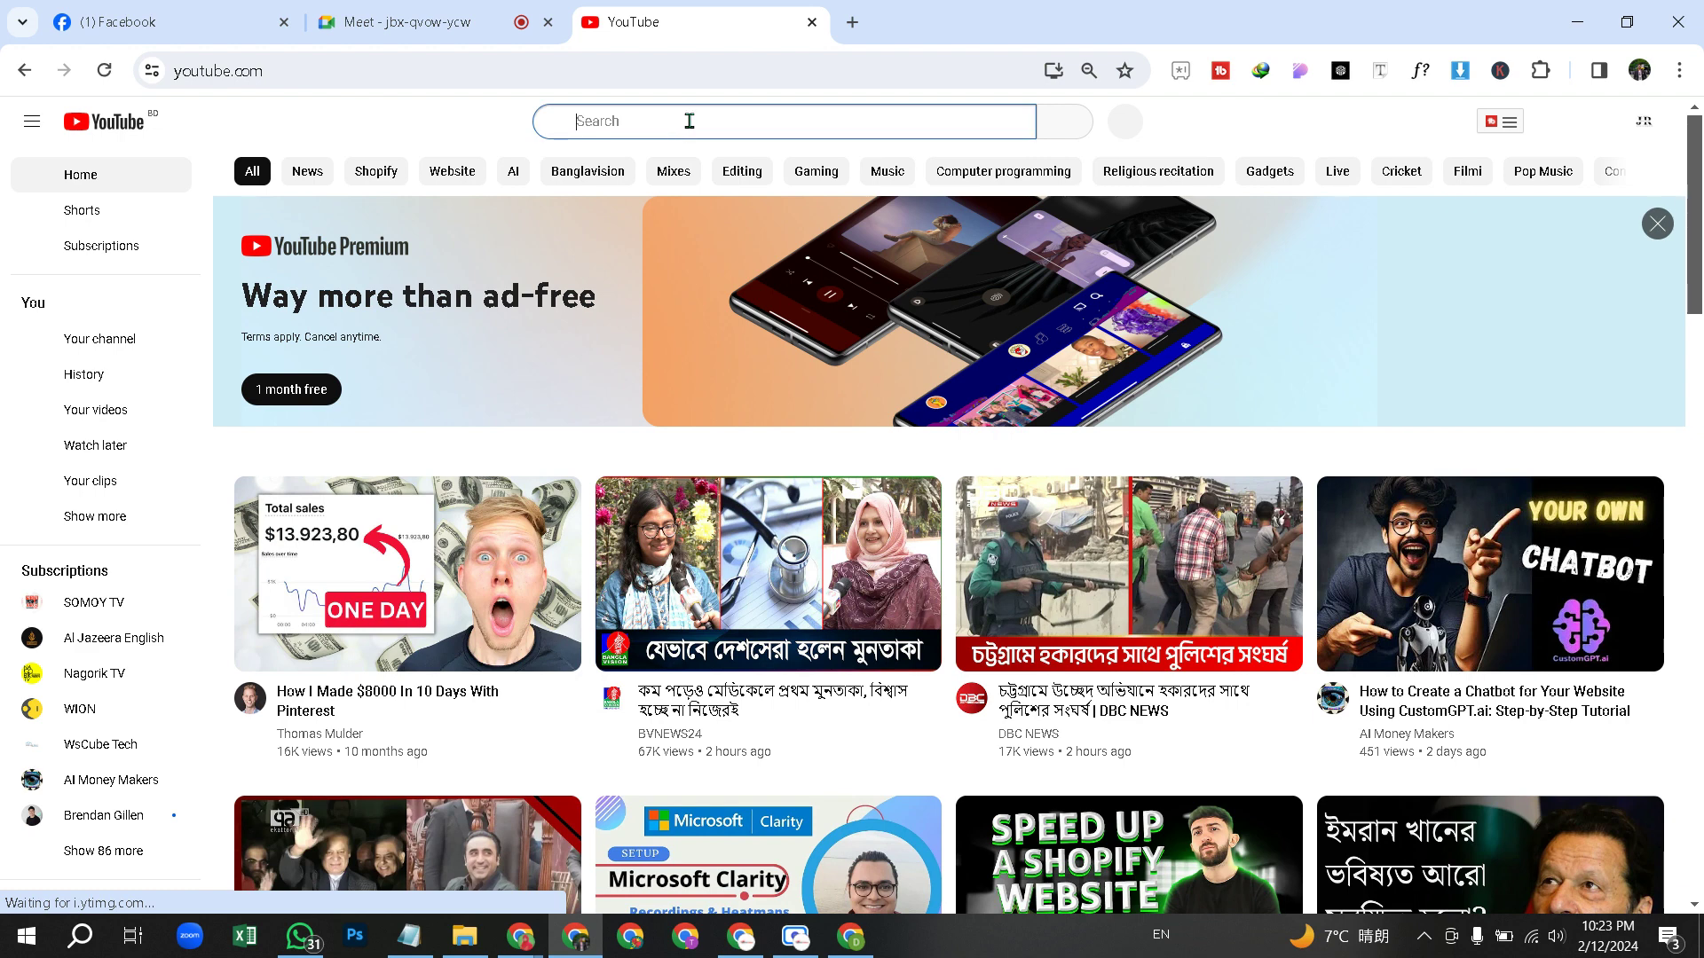
type("figma")
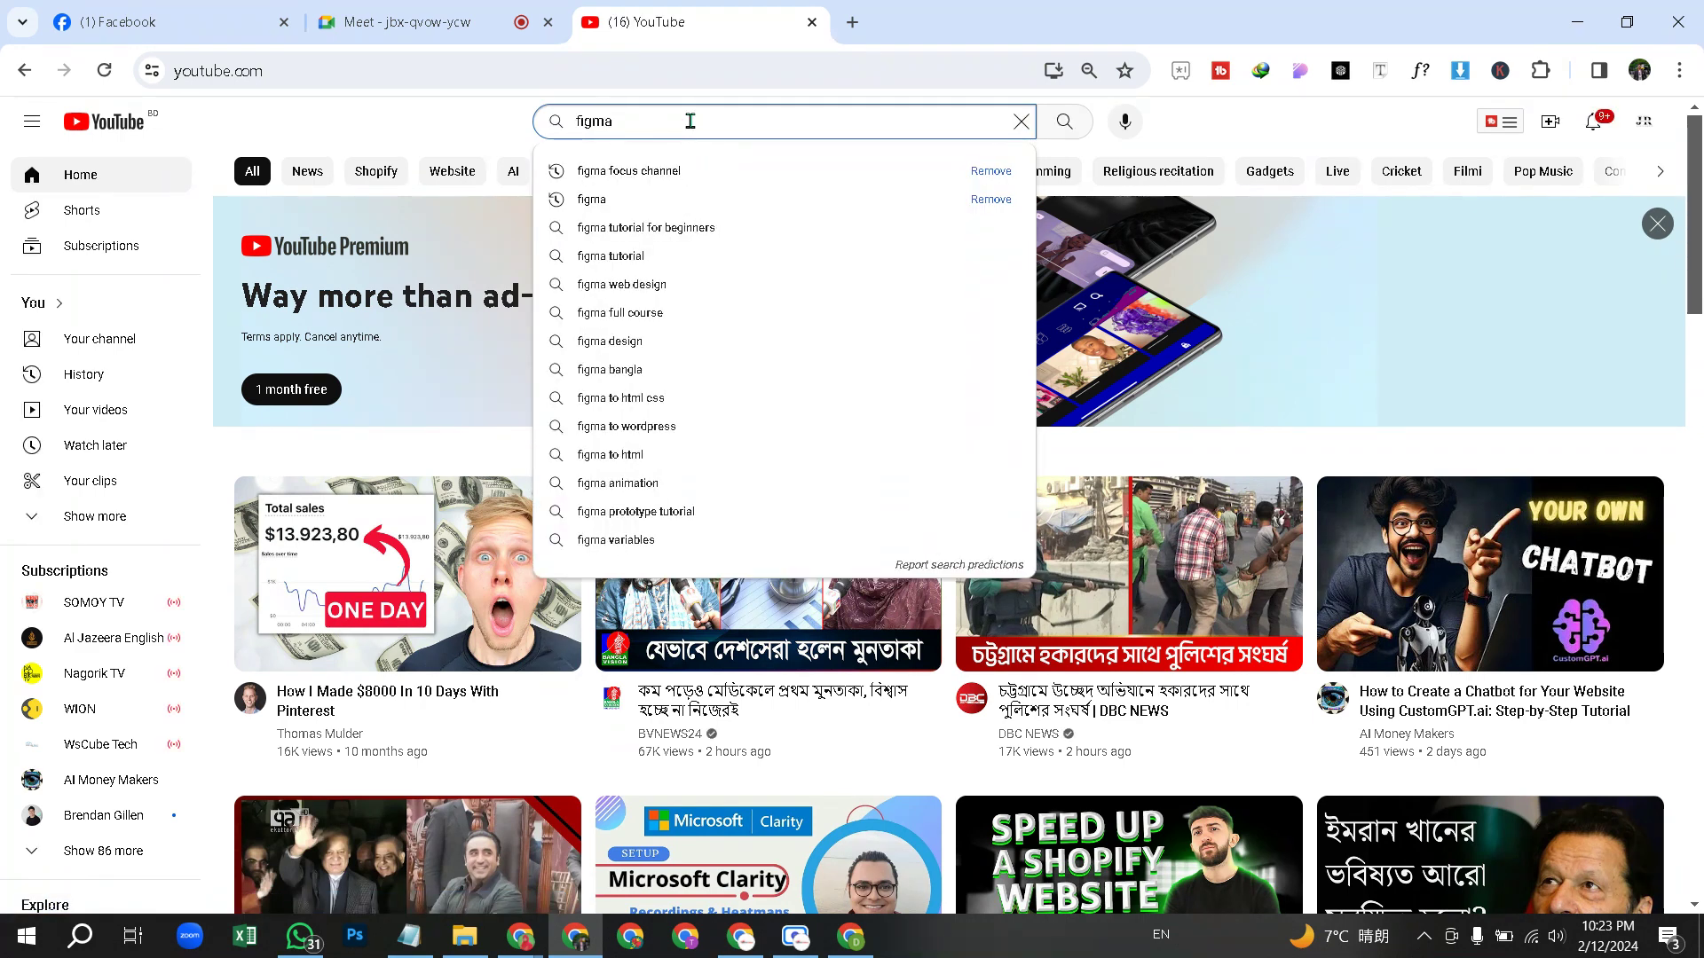
key("Return")
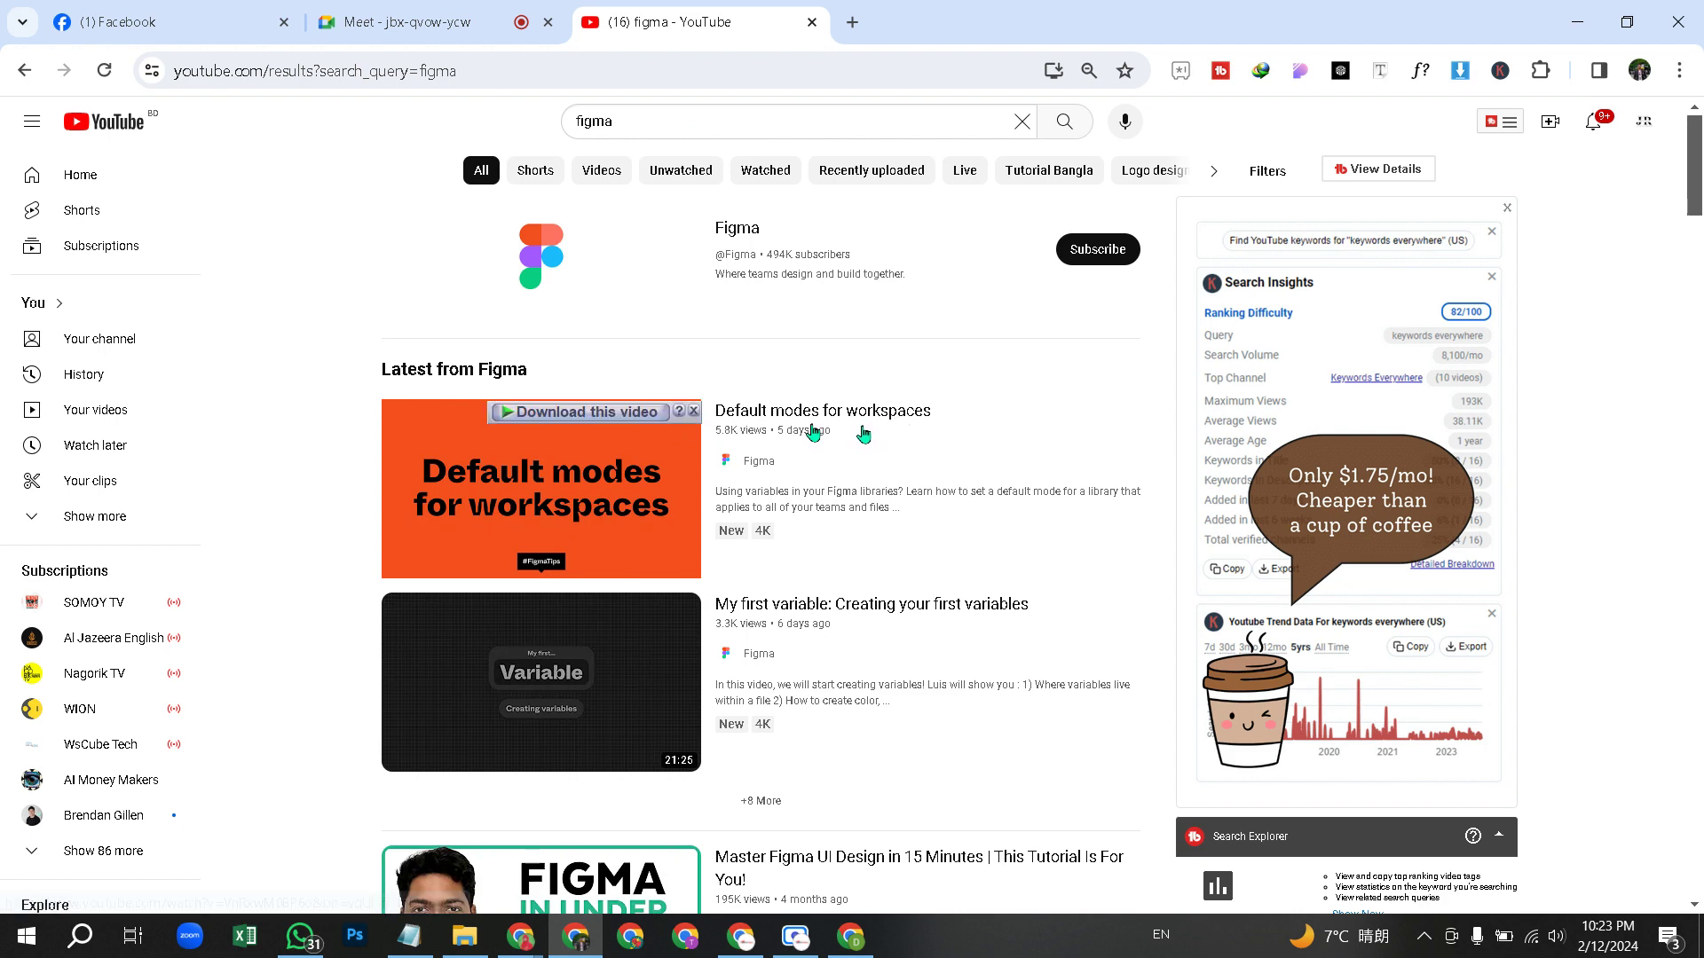
scroll(804, 508, "down", 5)
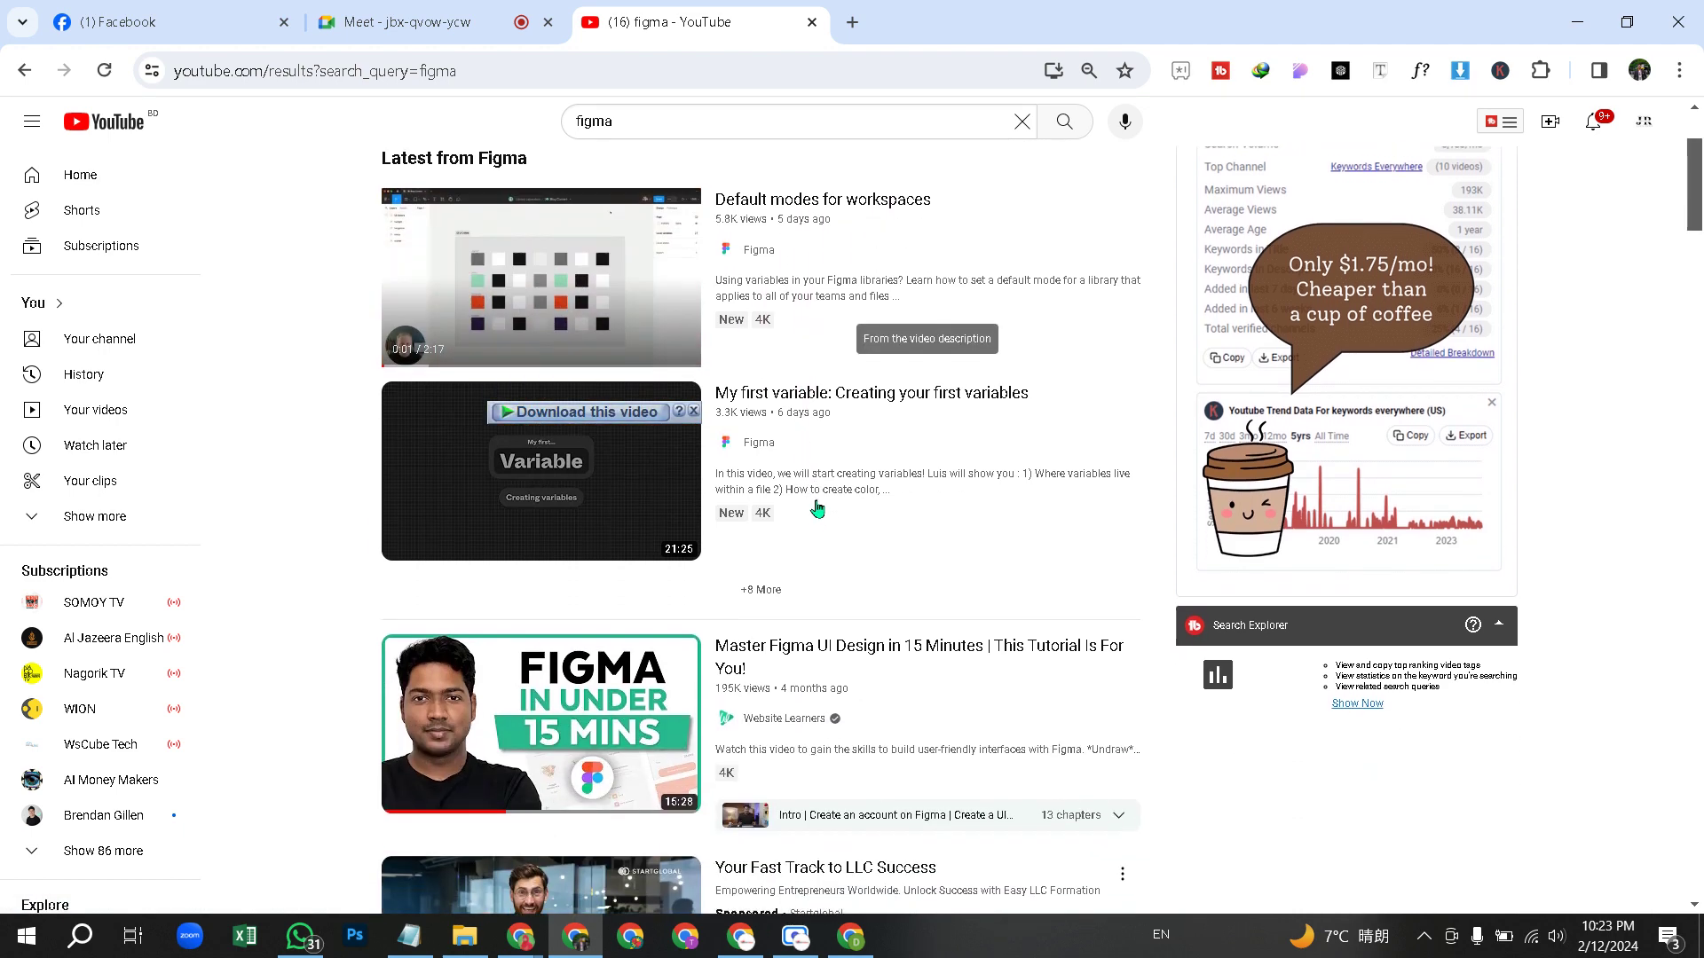
scroll(876, 438, "down", 1)
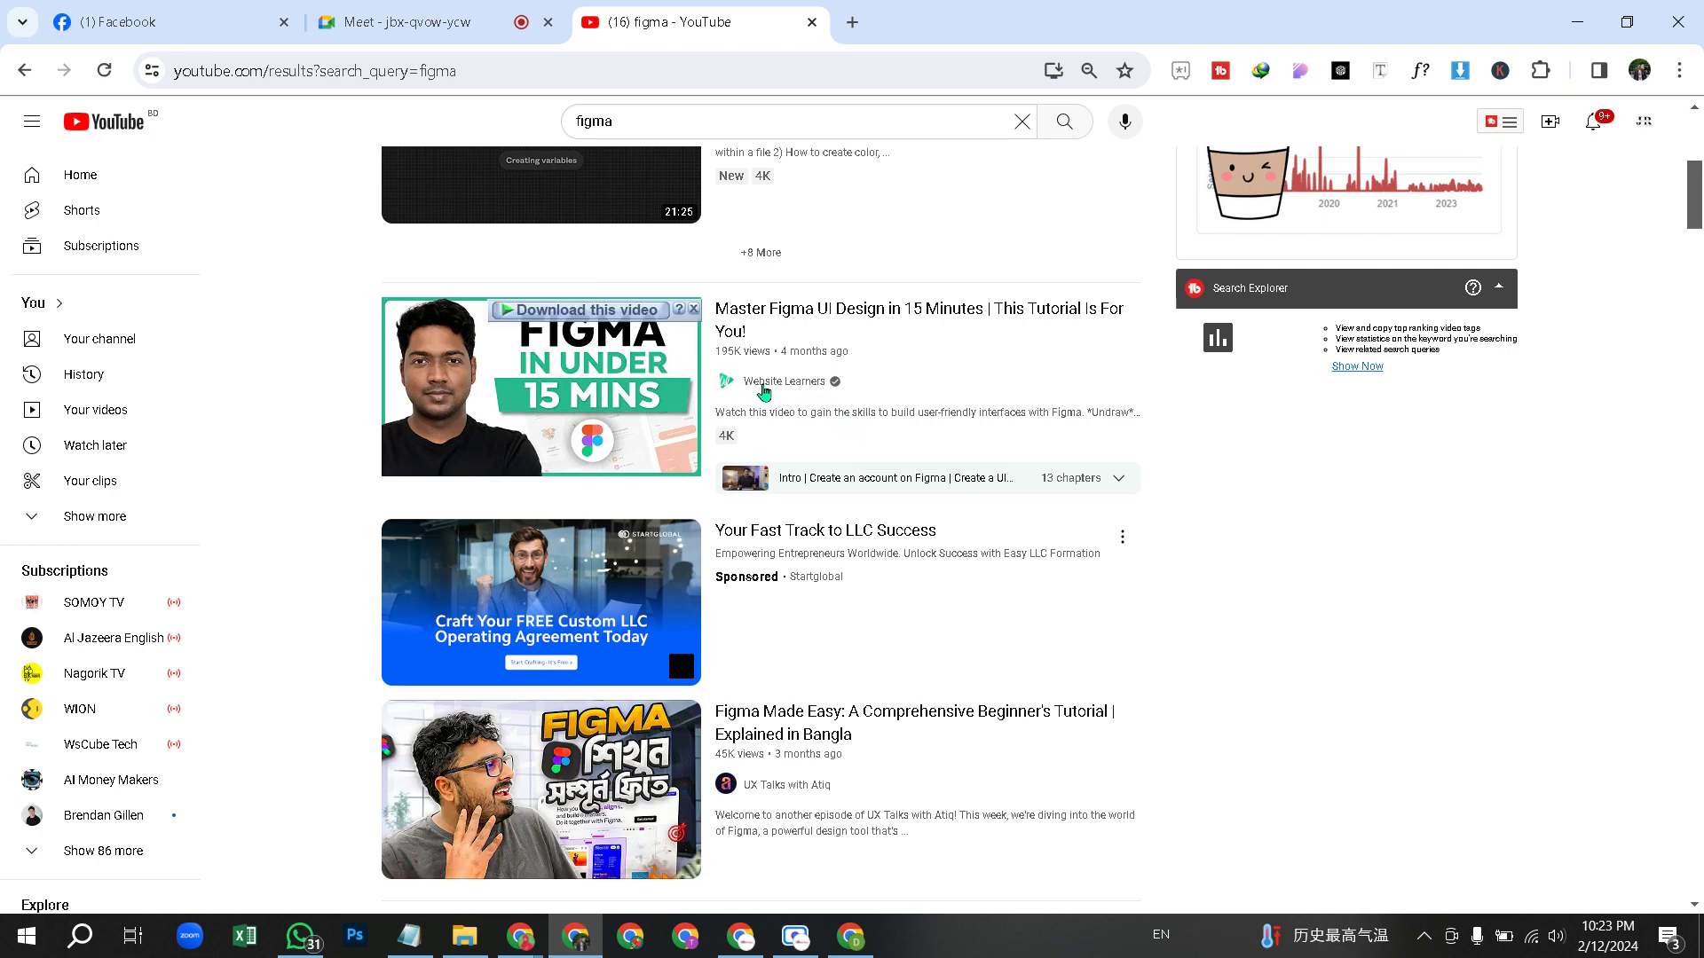
scroll(826, 399, "down", 1)
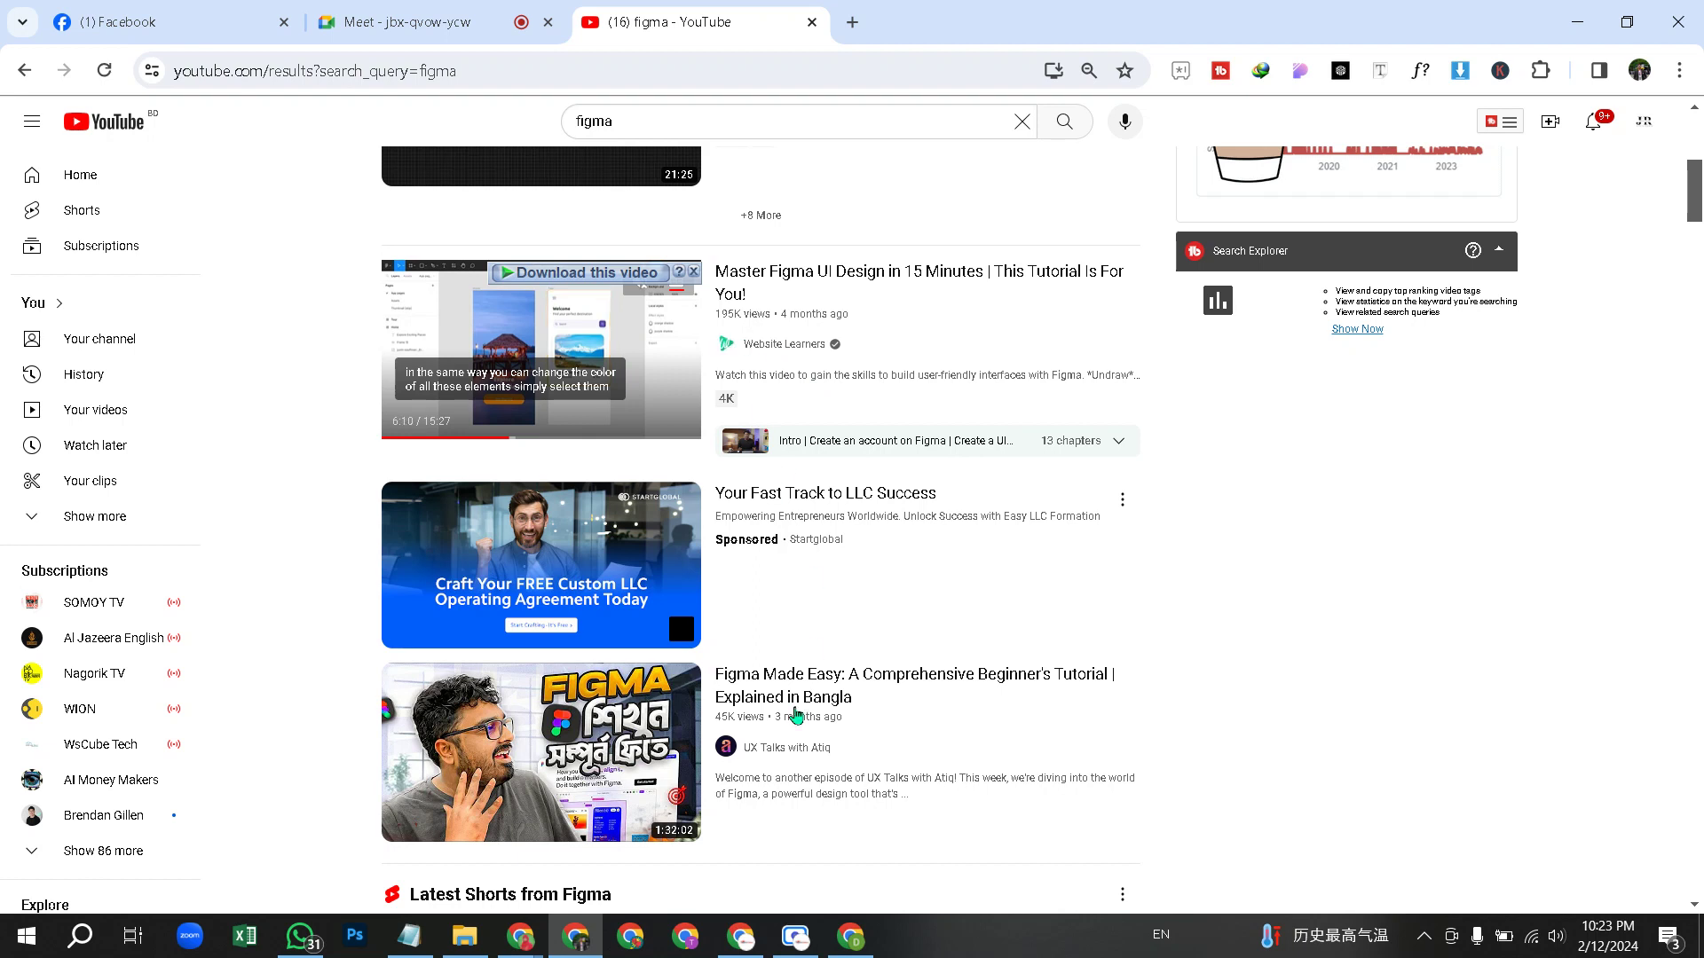
left_click(619, 729)
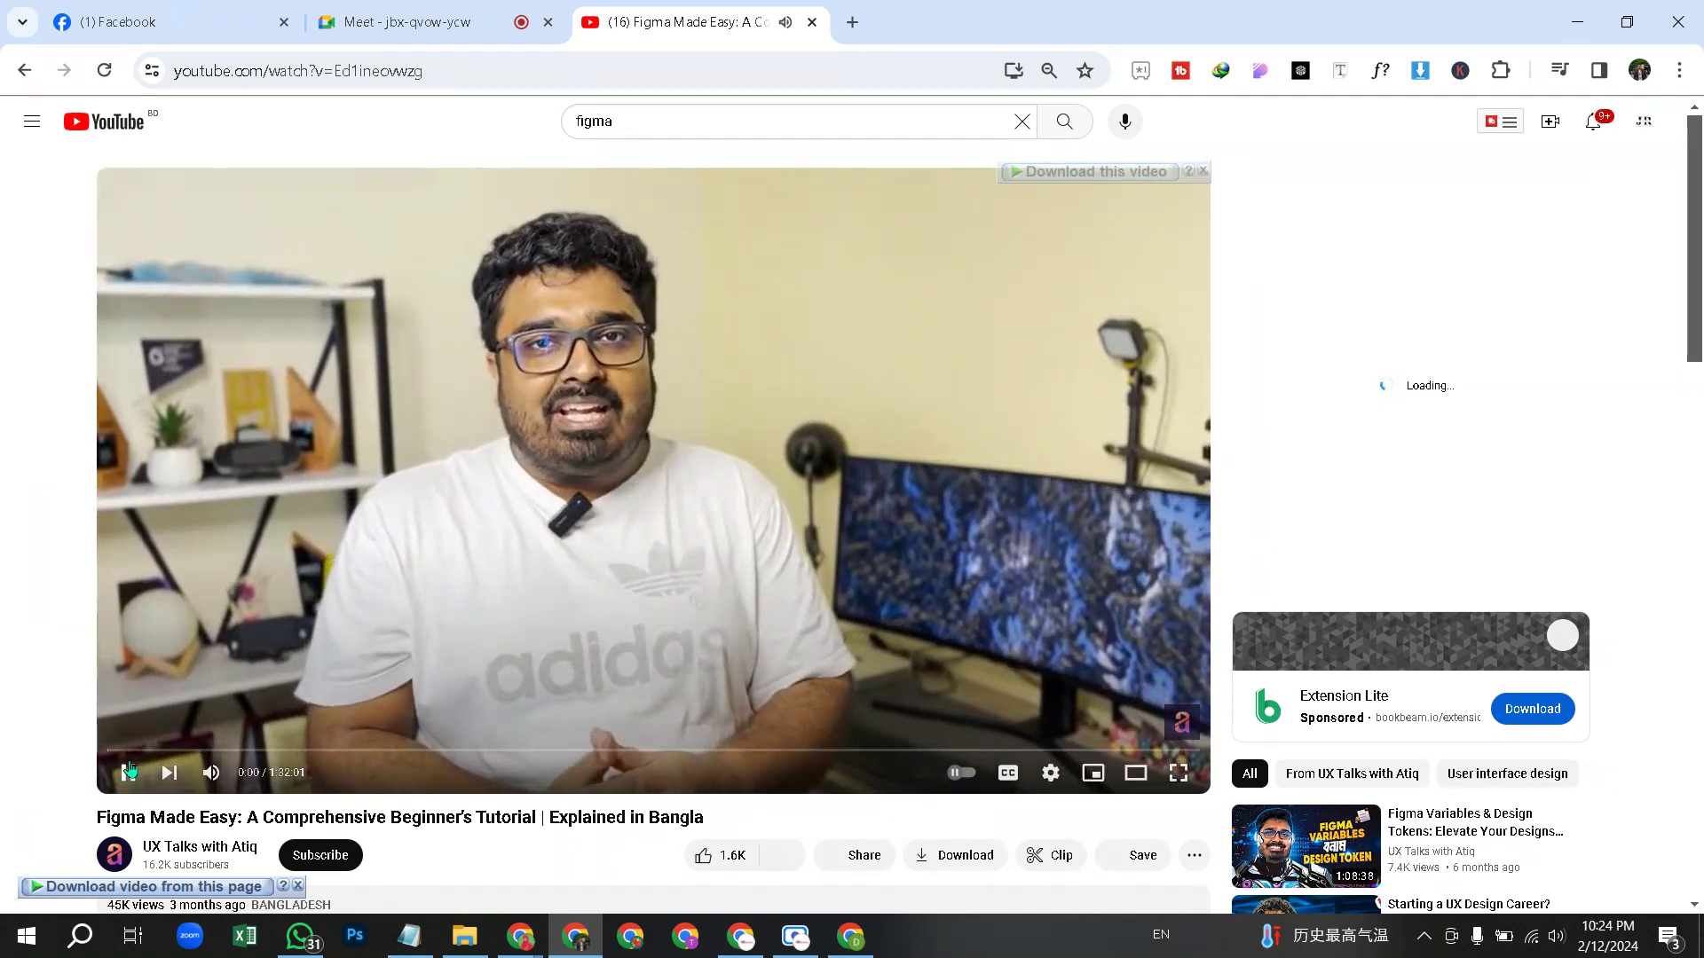
left_click(681, 608)
- Copy all of the Figma video's tags to the clipboard from the TubeBuddy Videolytics information
left_click_drag(1696, 306, 1697, 295)
scroll(1700, 283, "down", 4)
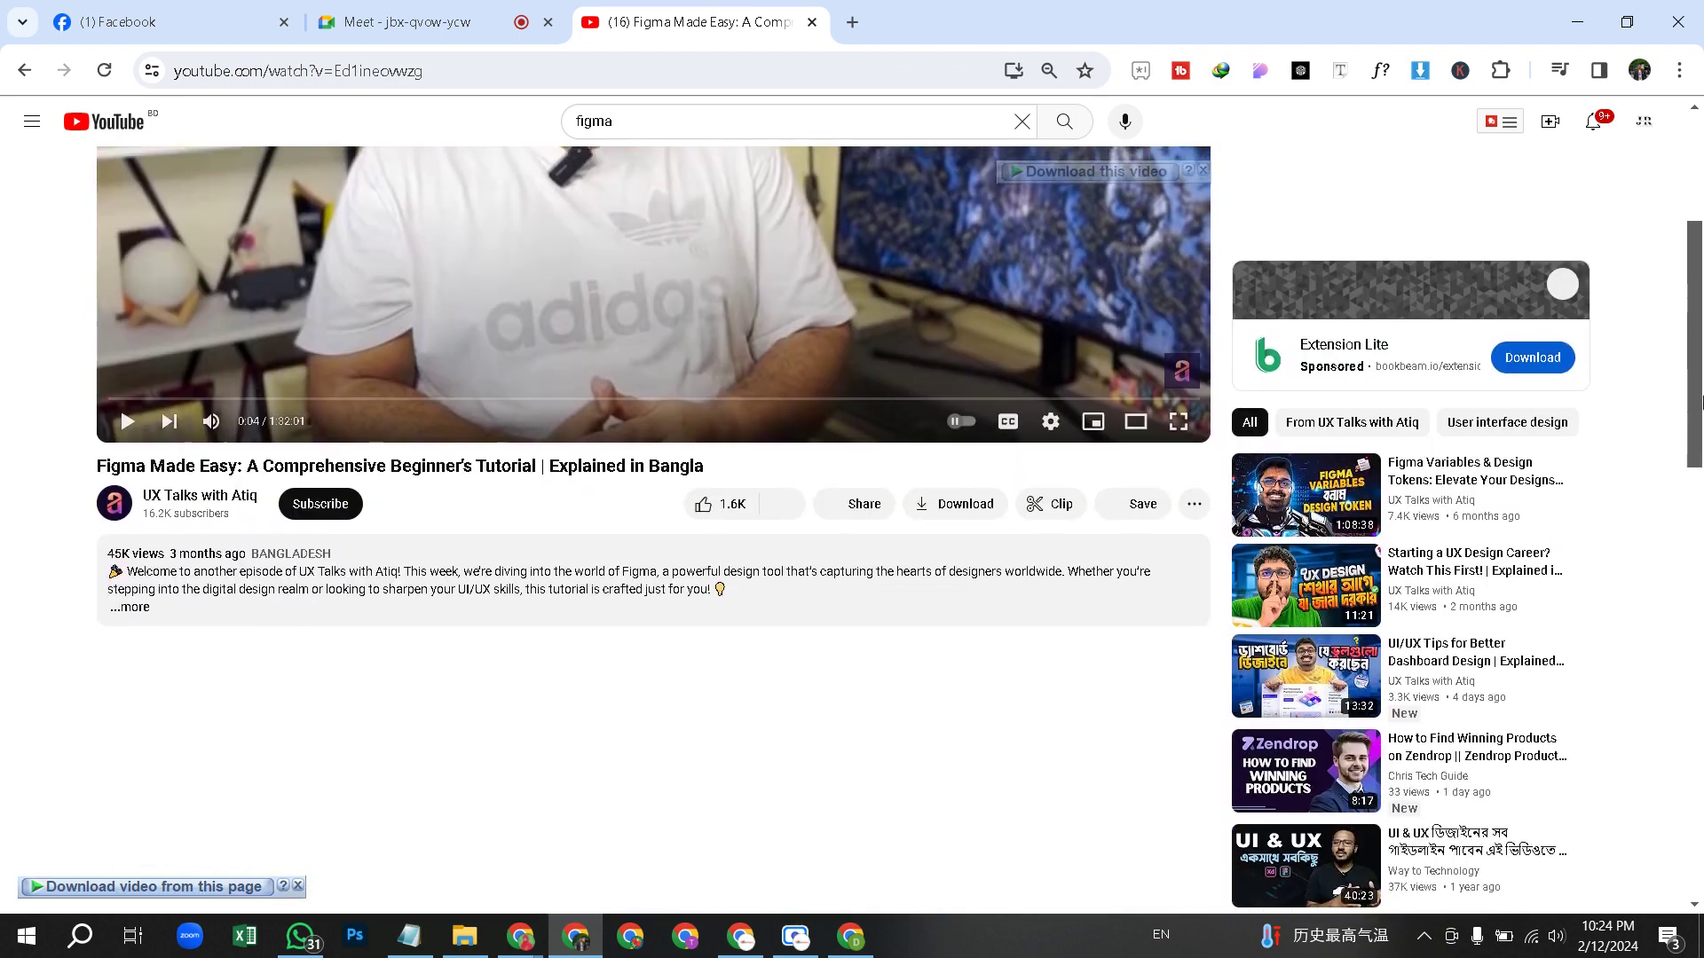
scroll(1699, 271, "up", 4)
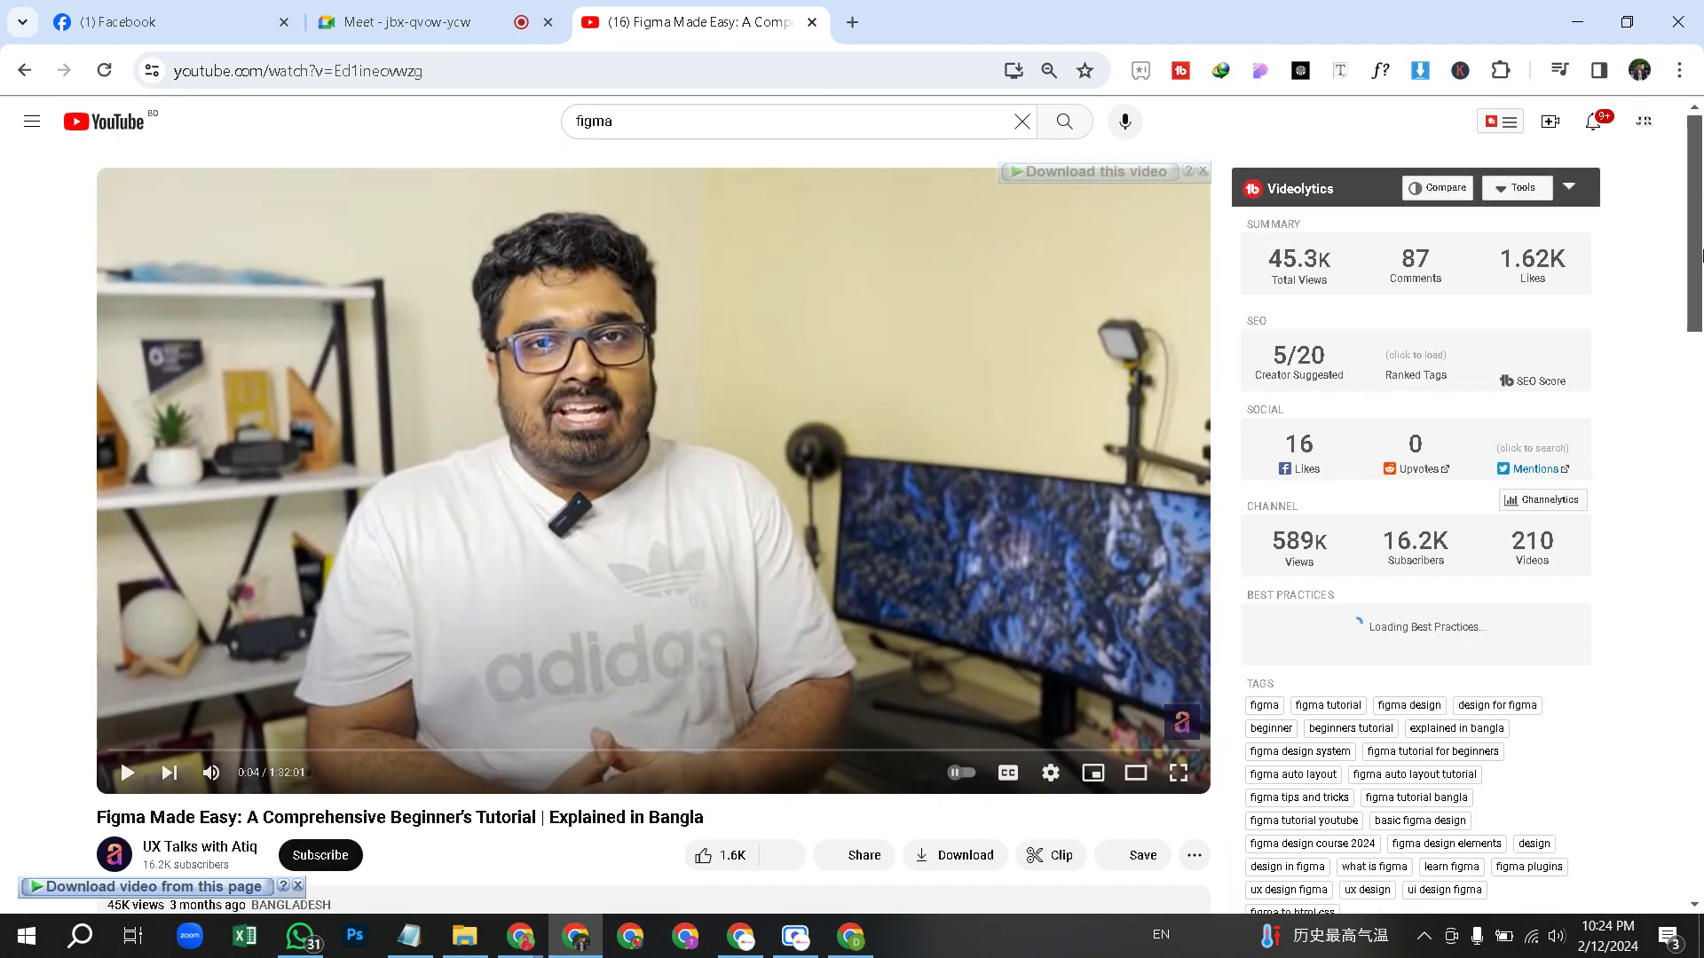
scroll(1700, 257, "down", 3)
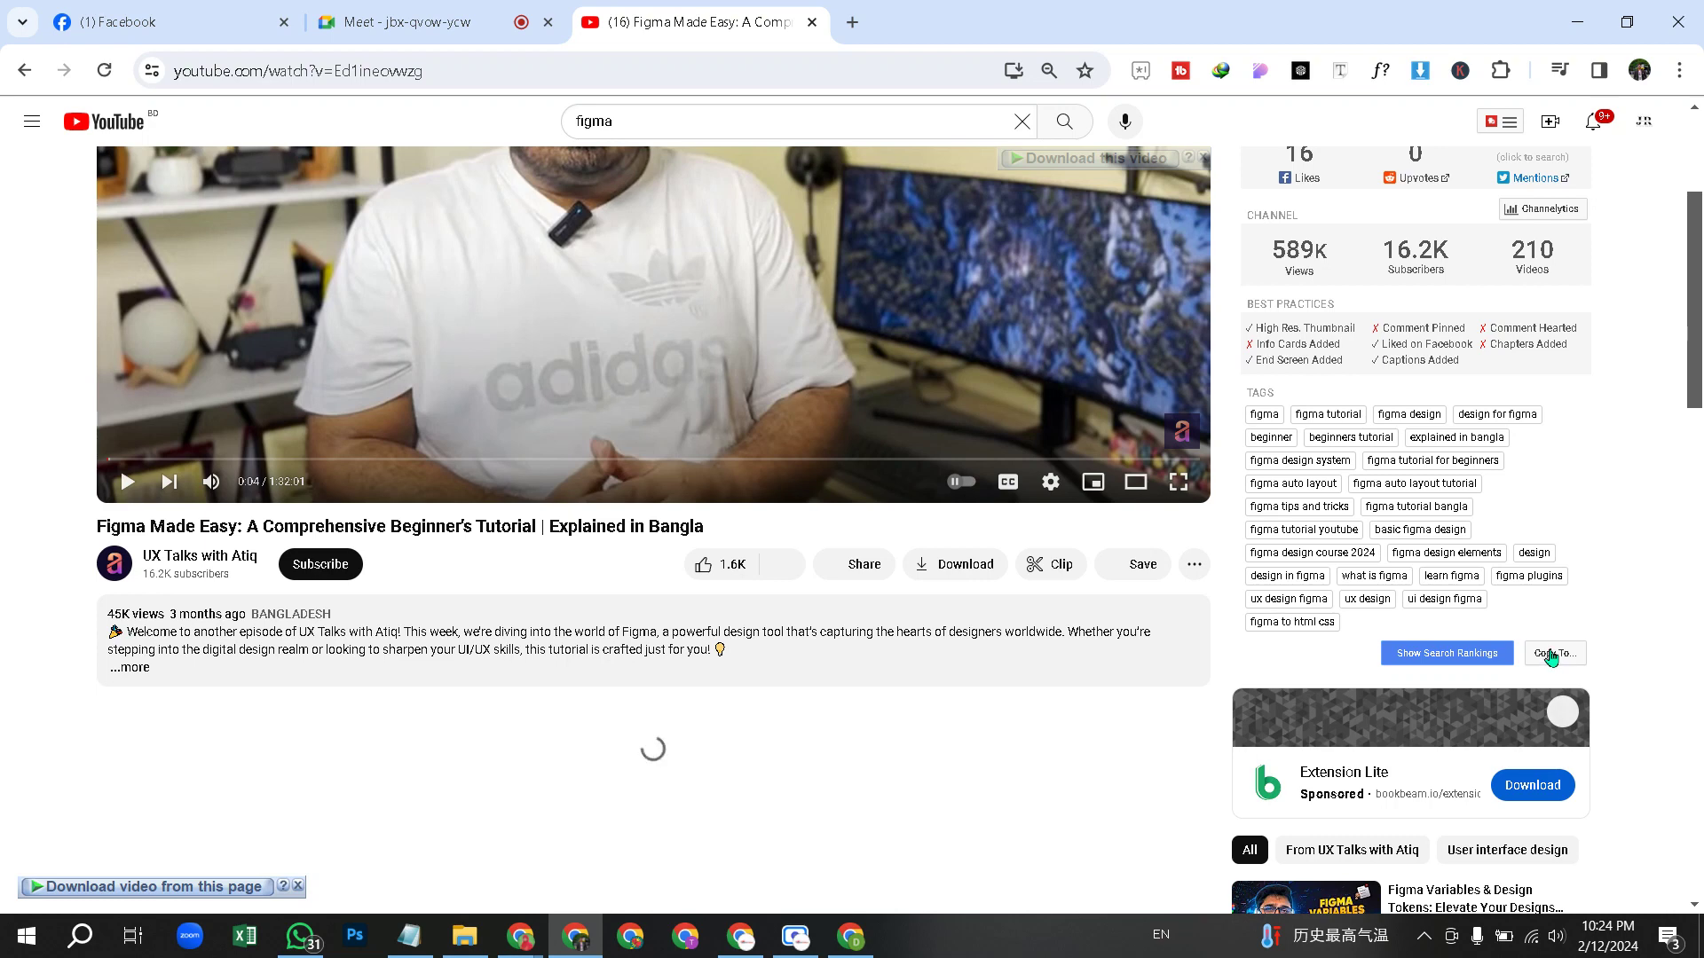
left_click(1551, 655)
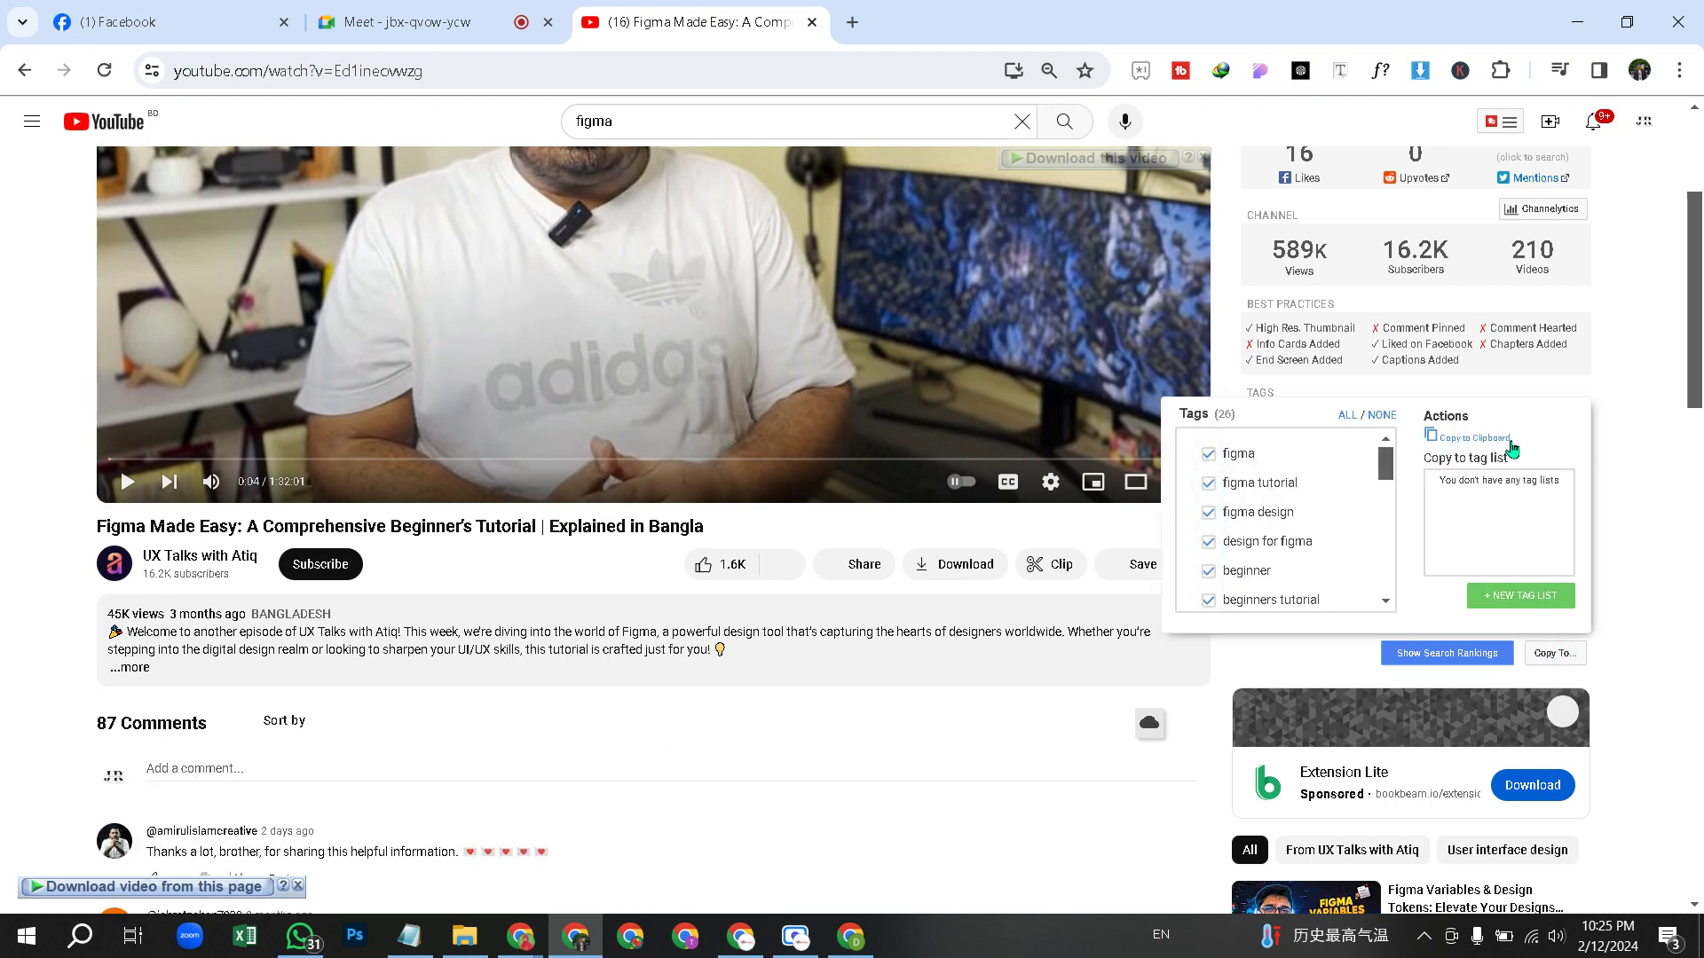
left_click(1477, 439)
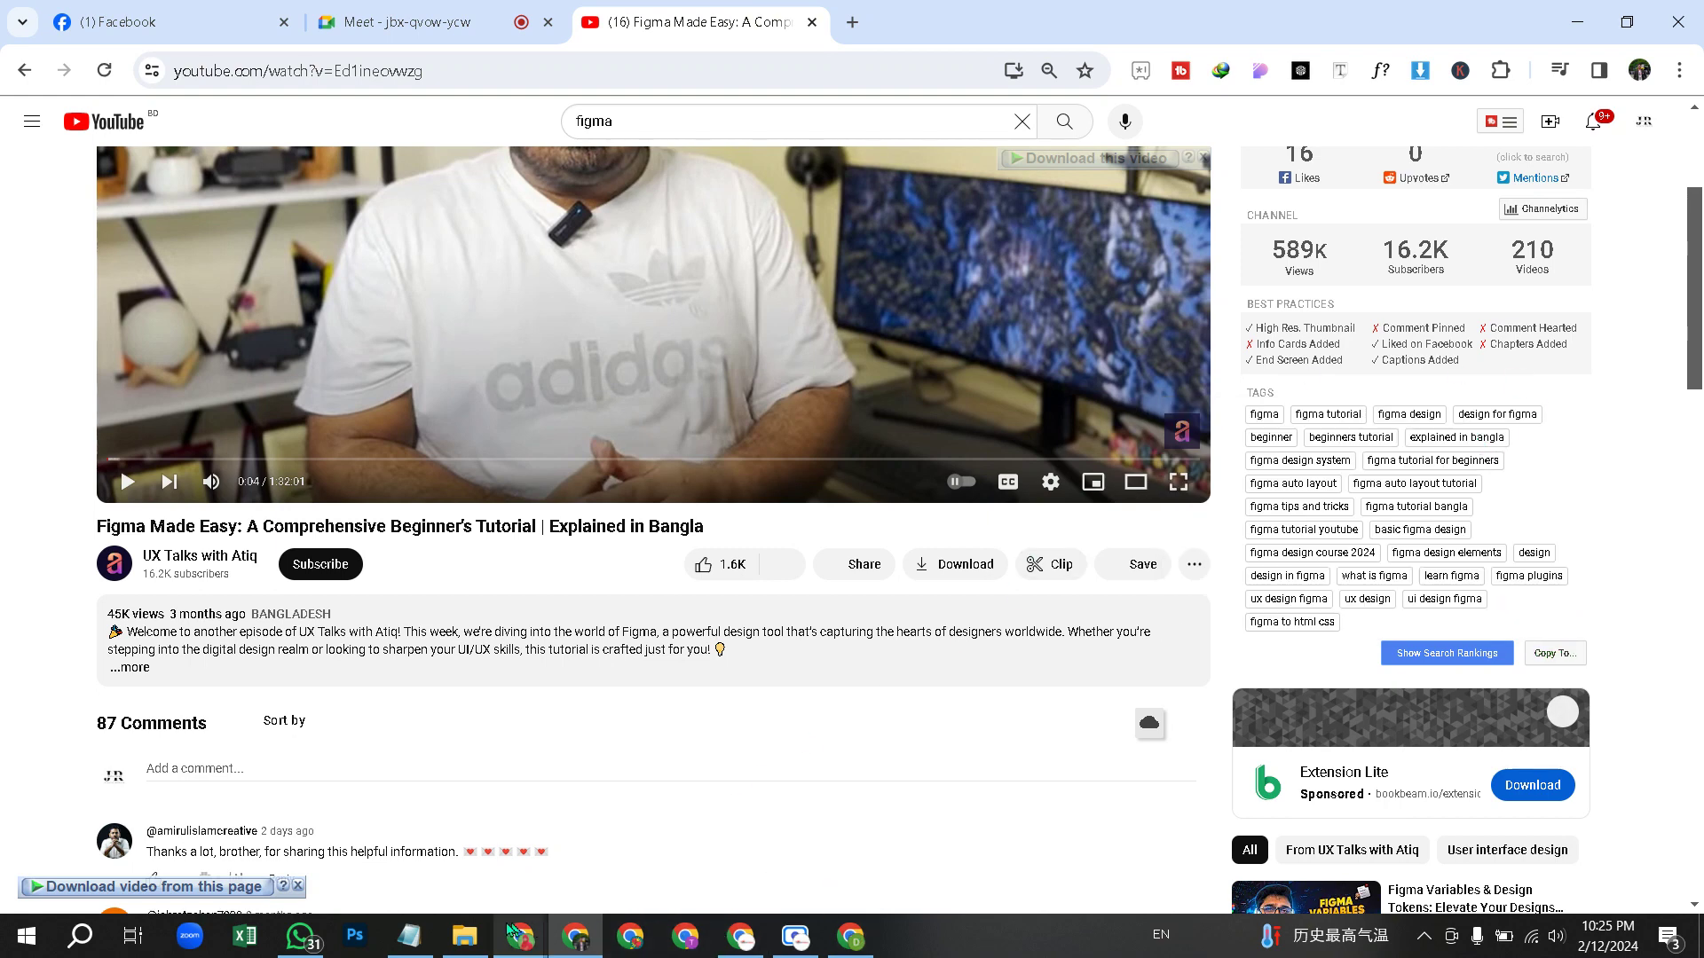
- Switch to the Notepad notes and paste the copied tags below a new "===========" divider after the "Optimize:" line
left_click(851, 936)
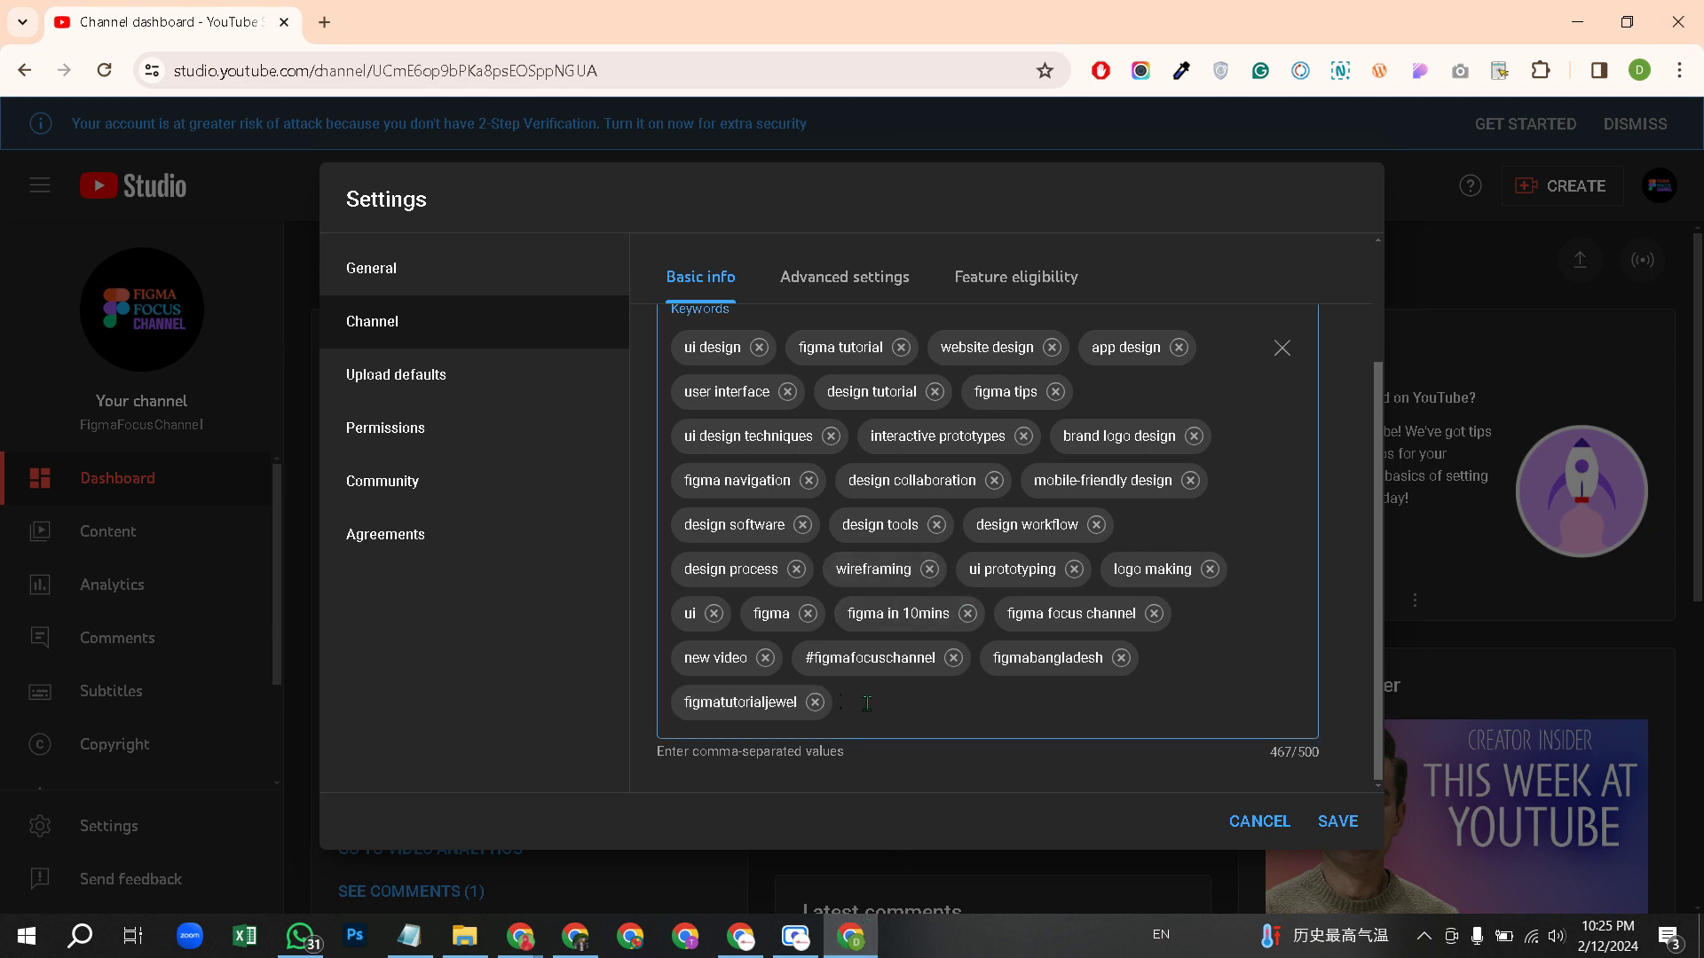
scroll(932, 594, "up", 2)
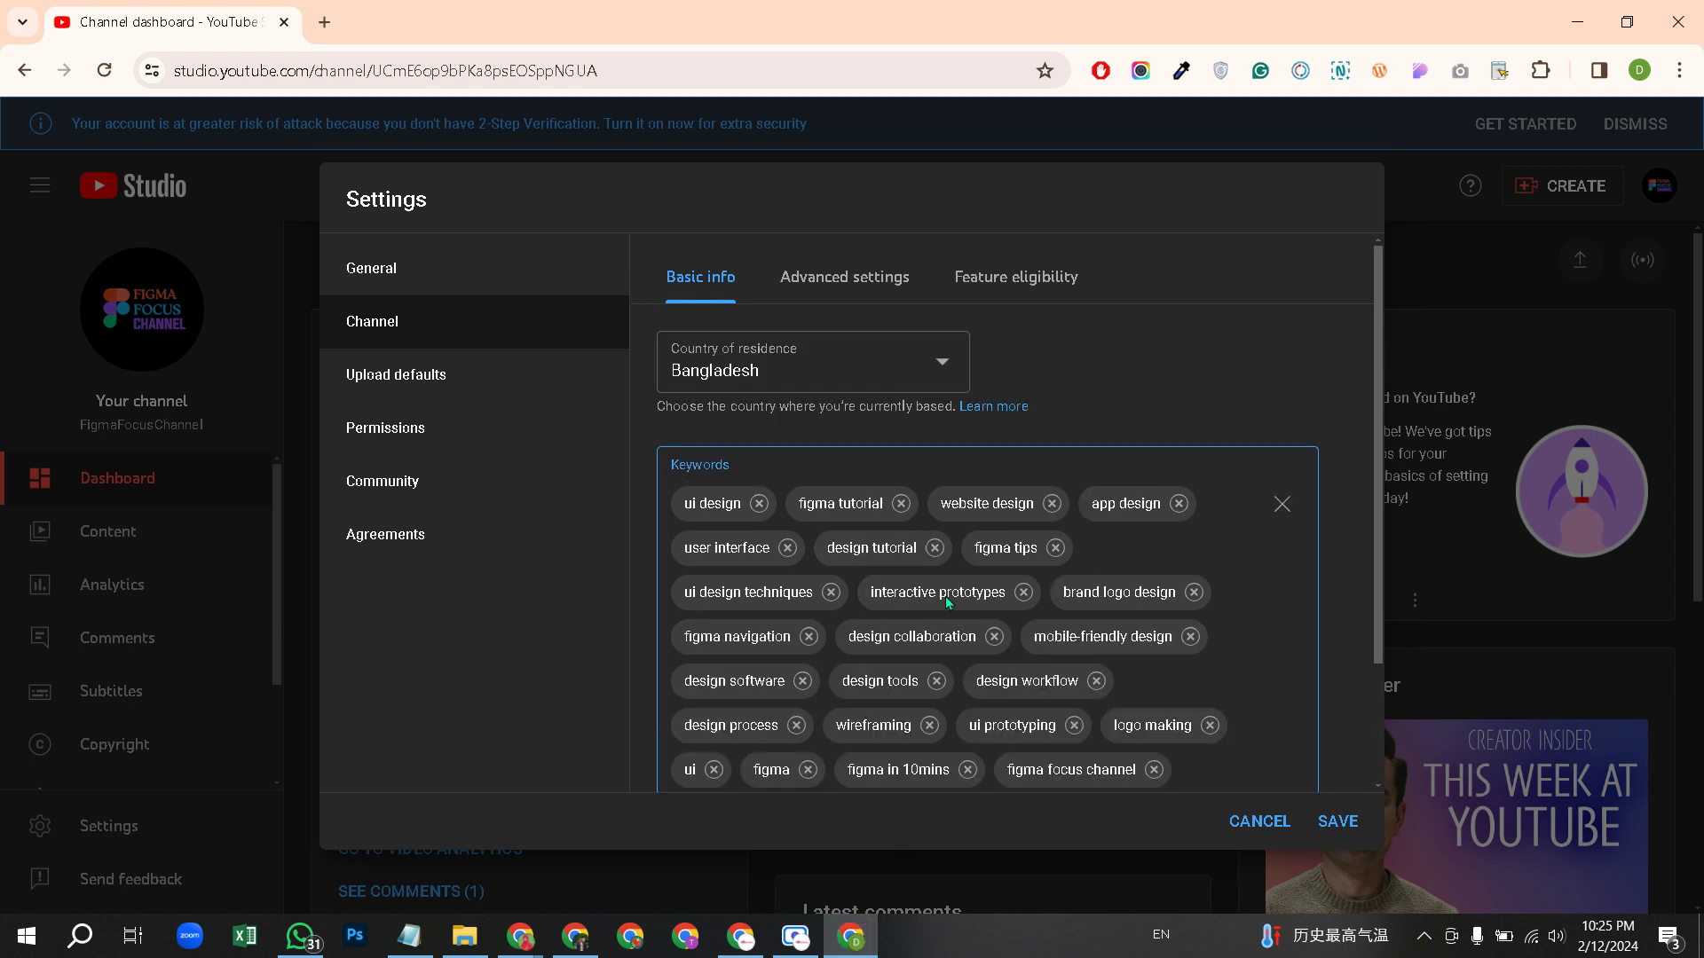
scroll(947, 598, "down", 2)
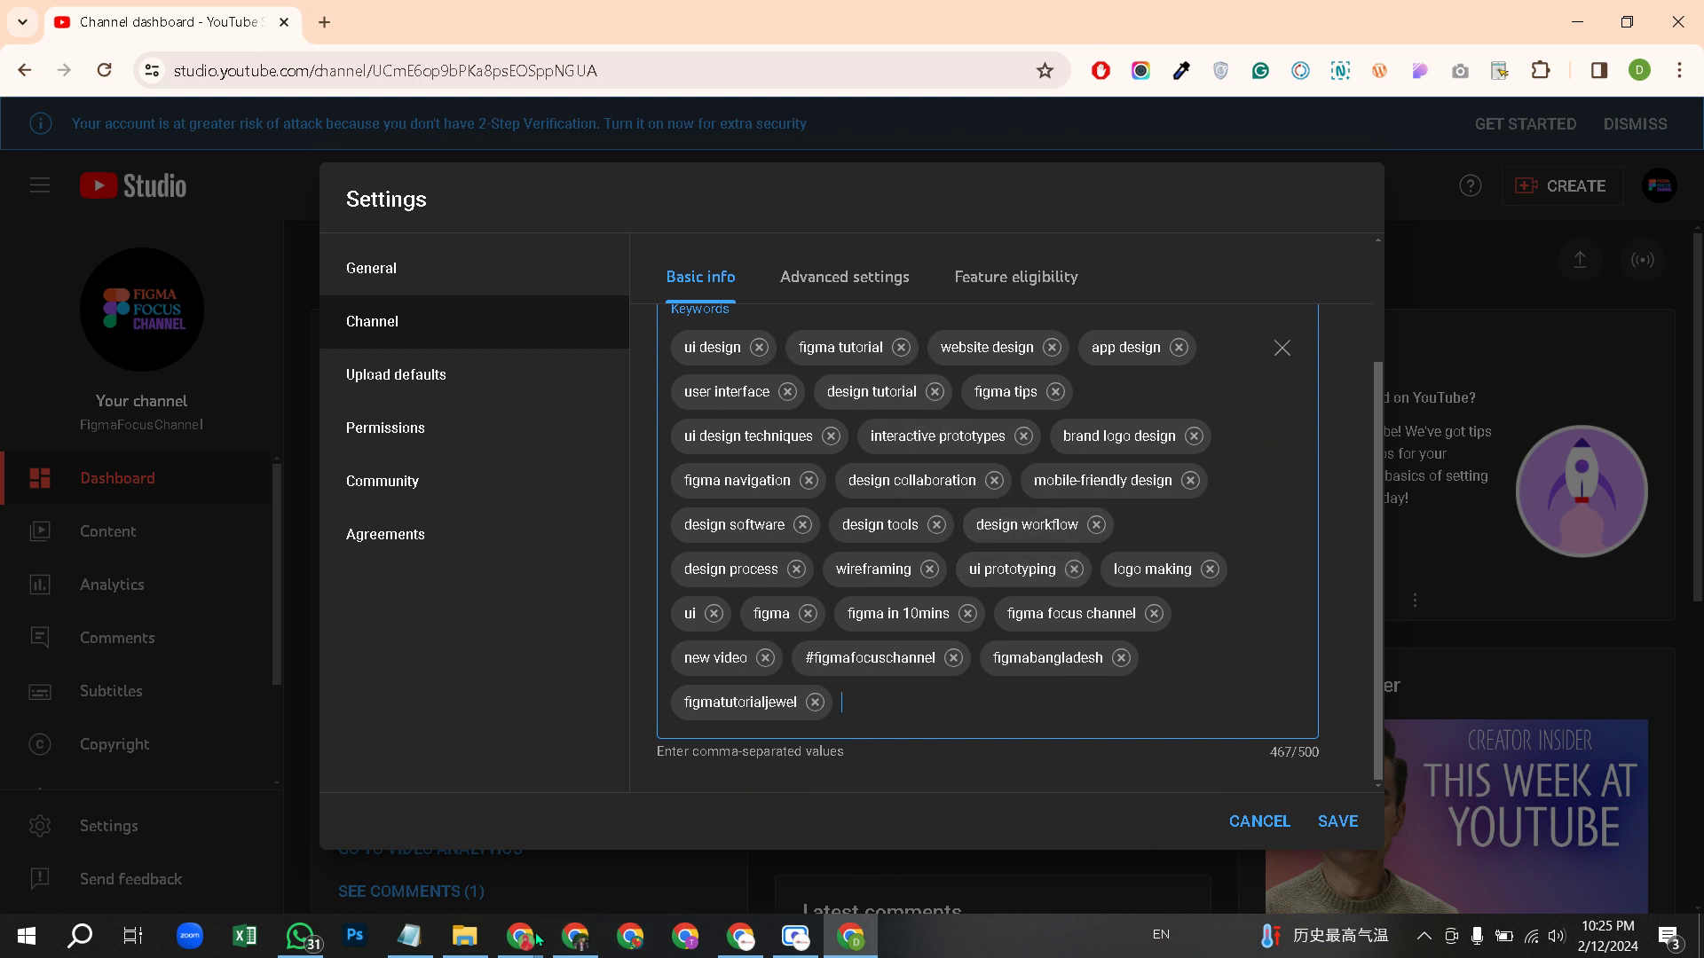
left_click(409, 936)
left_click(986, 844)
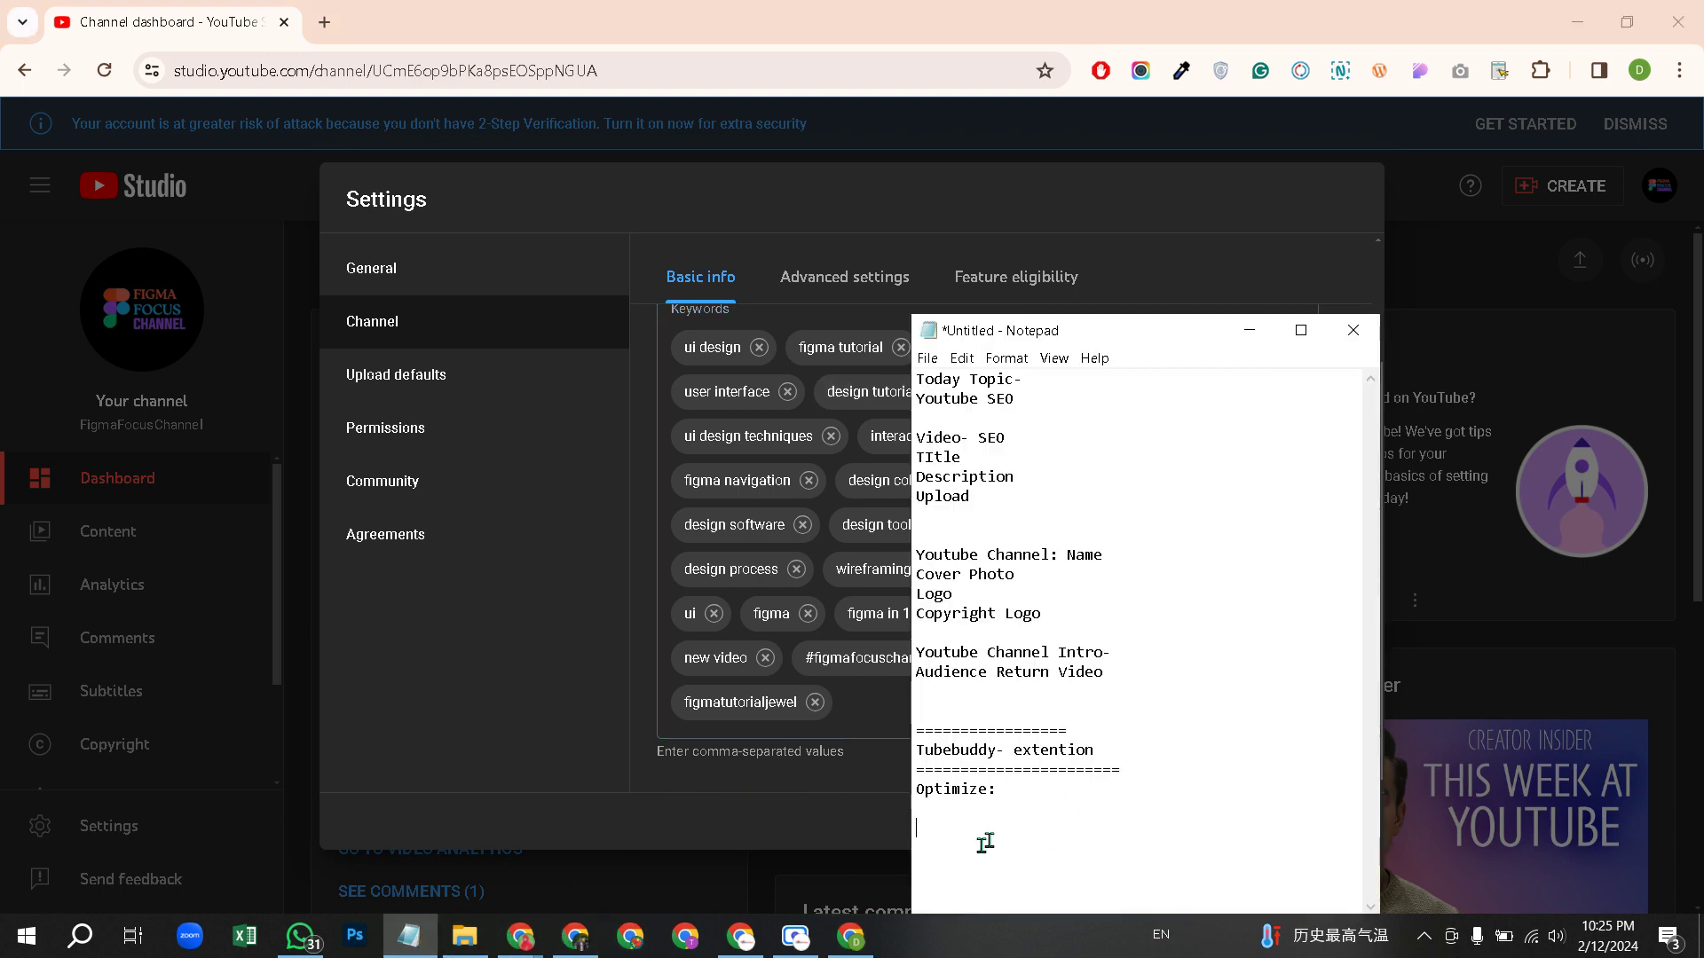
type("+")
type("===========")
key("ctrl+v")
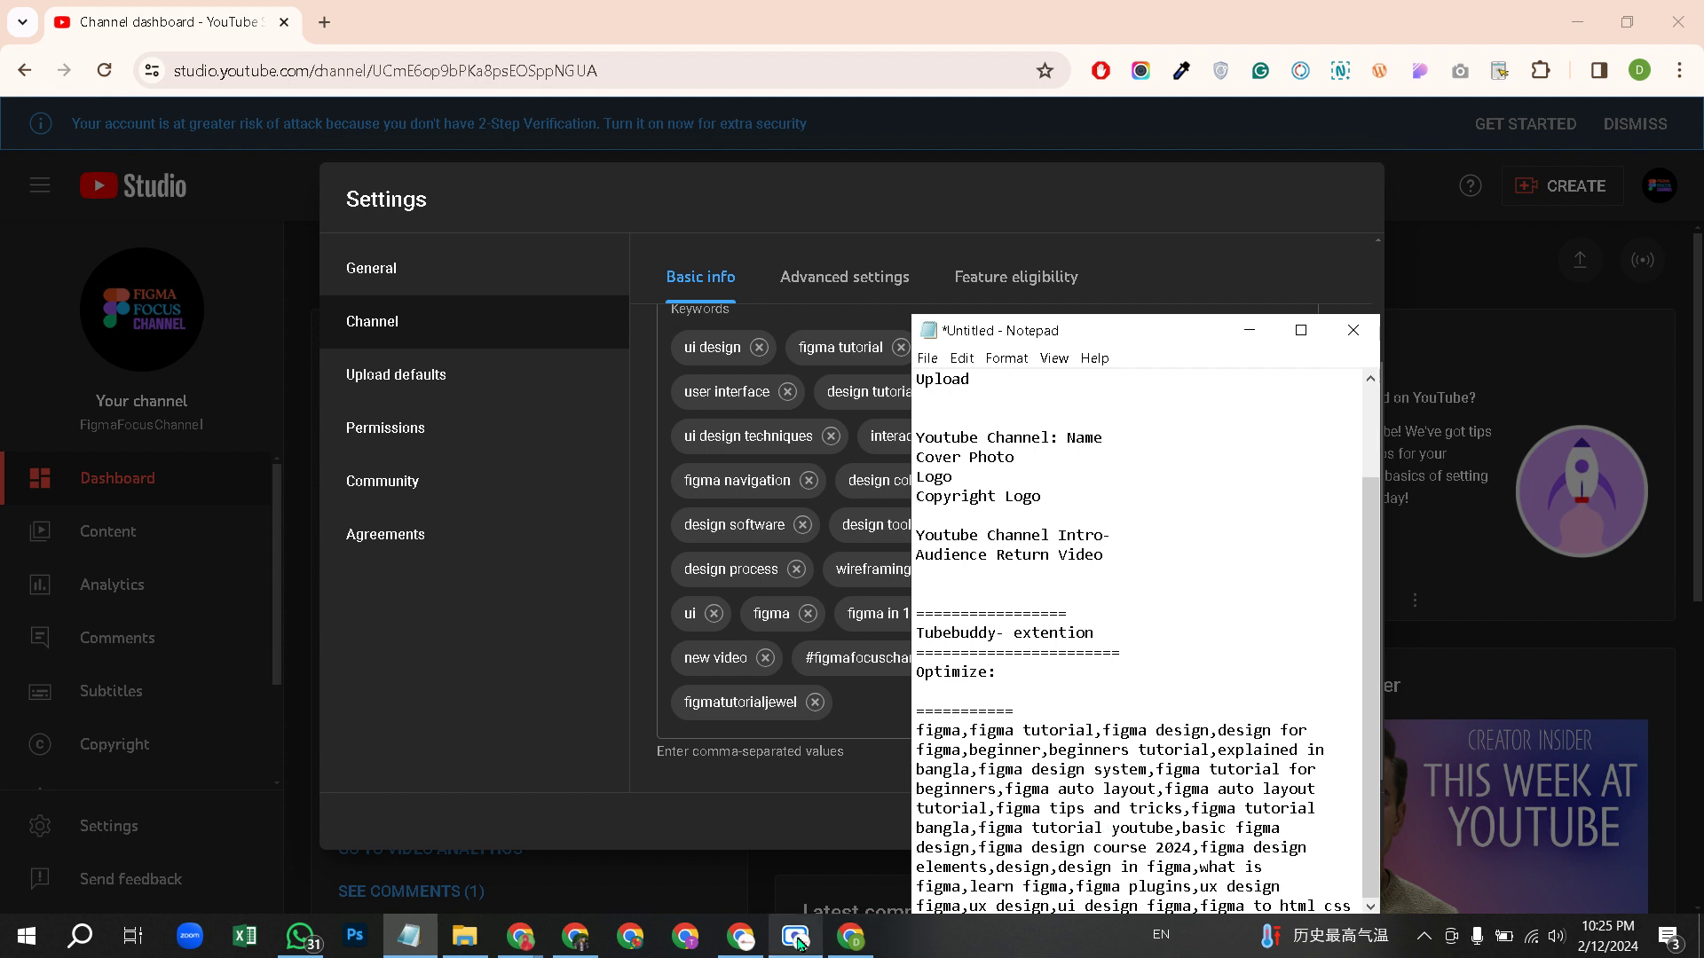
left_click(850, 939)
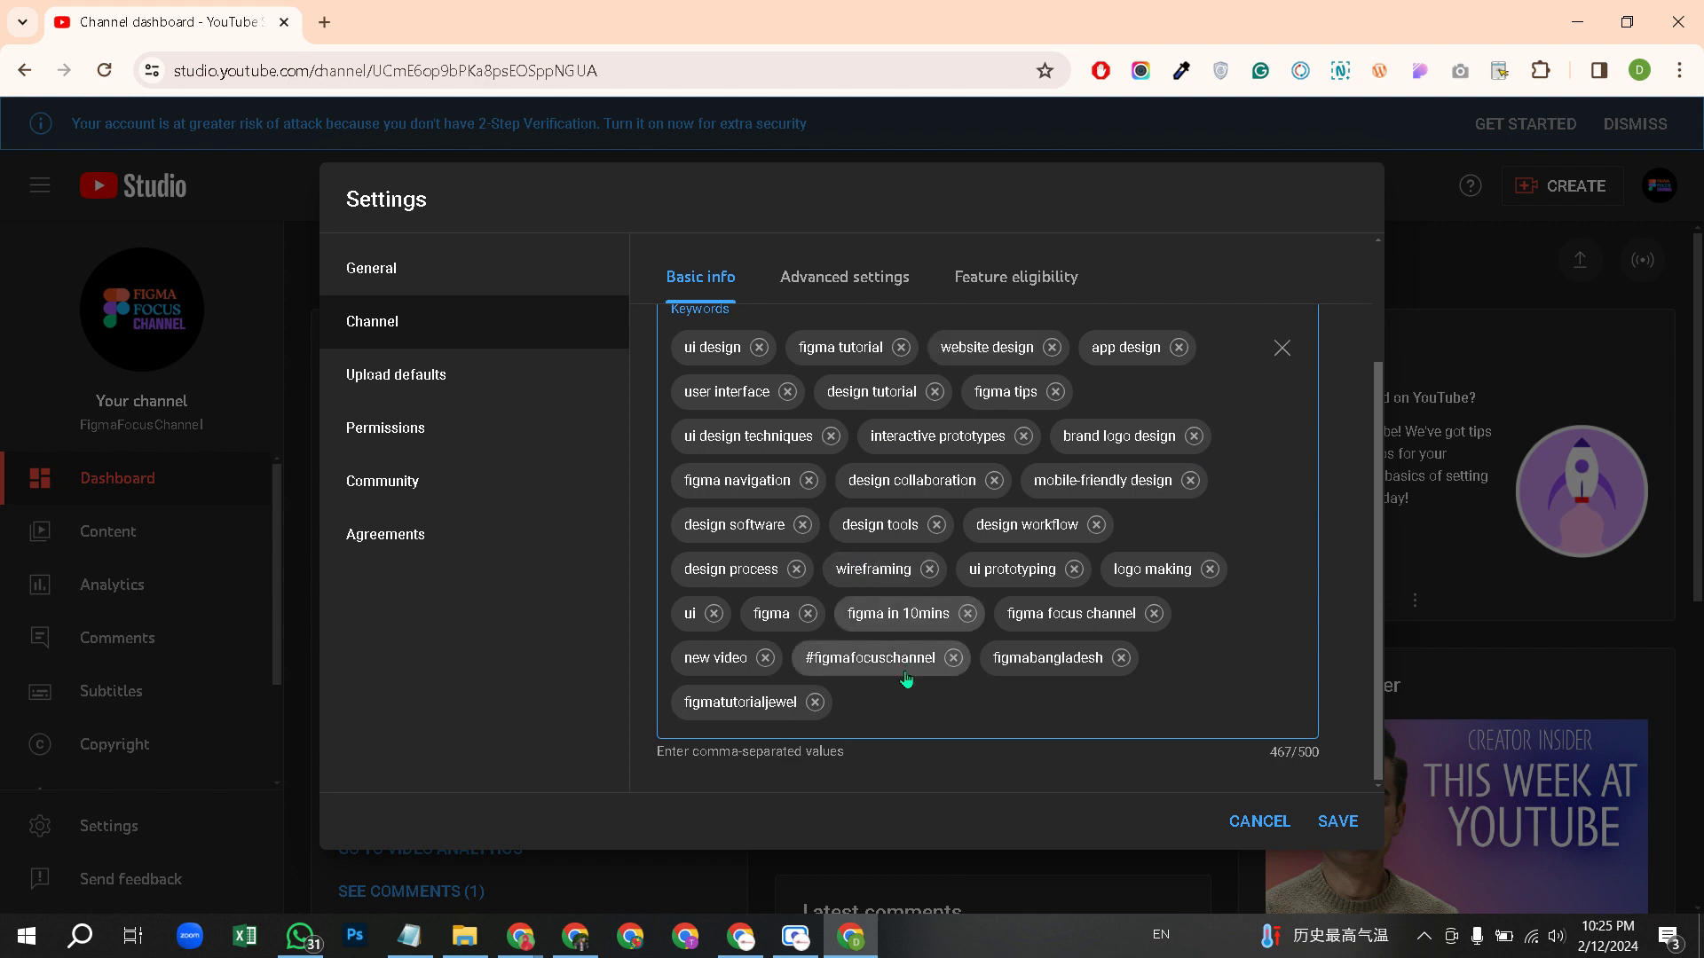
key("ctrl+v")
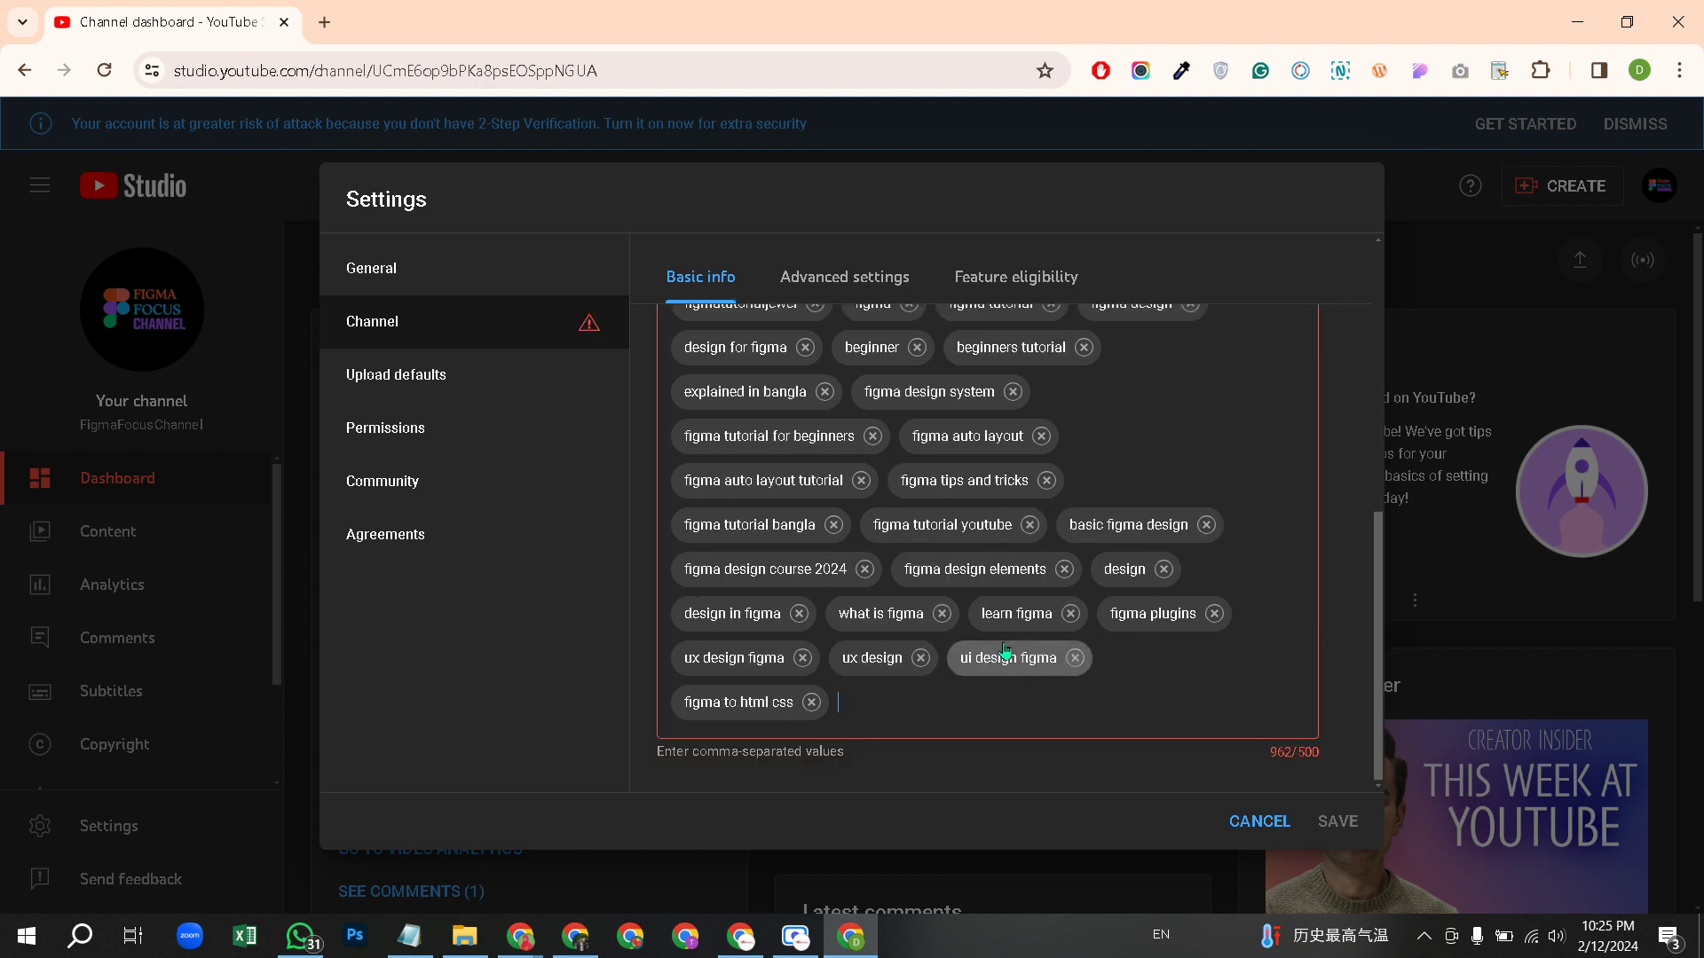
scroll(1047, 546, "up", 1)
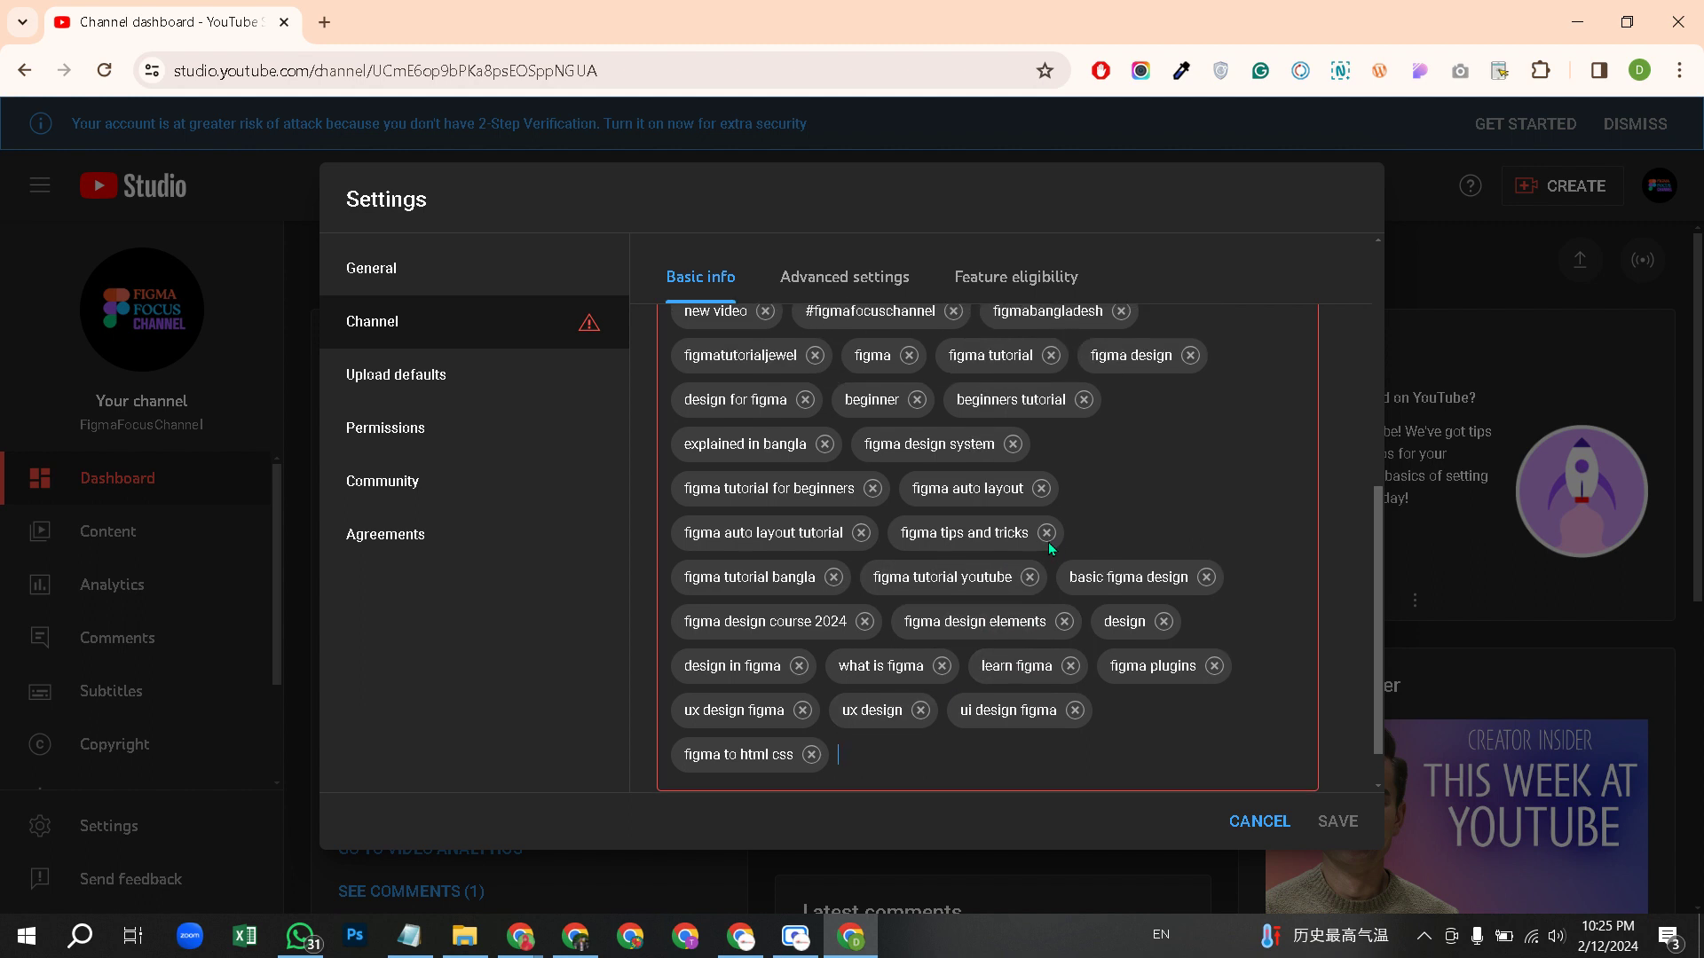
- Remove the keywords "figma to html css", "ux design figma", "ux design", "ui design figma", "what is figma" and "design in figma"
left_click(811, 756)
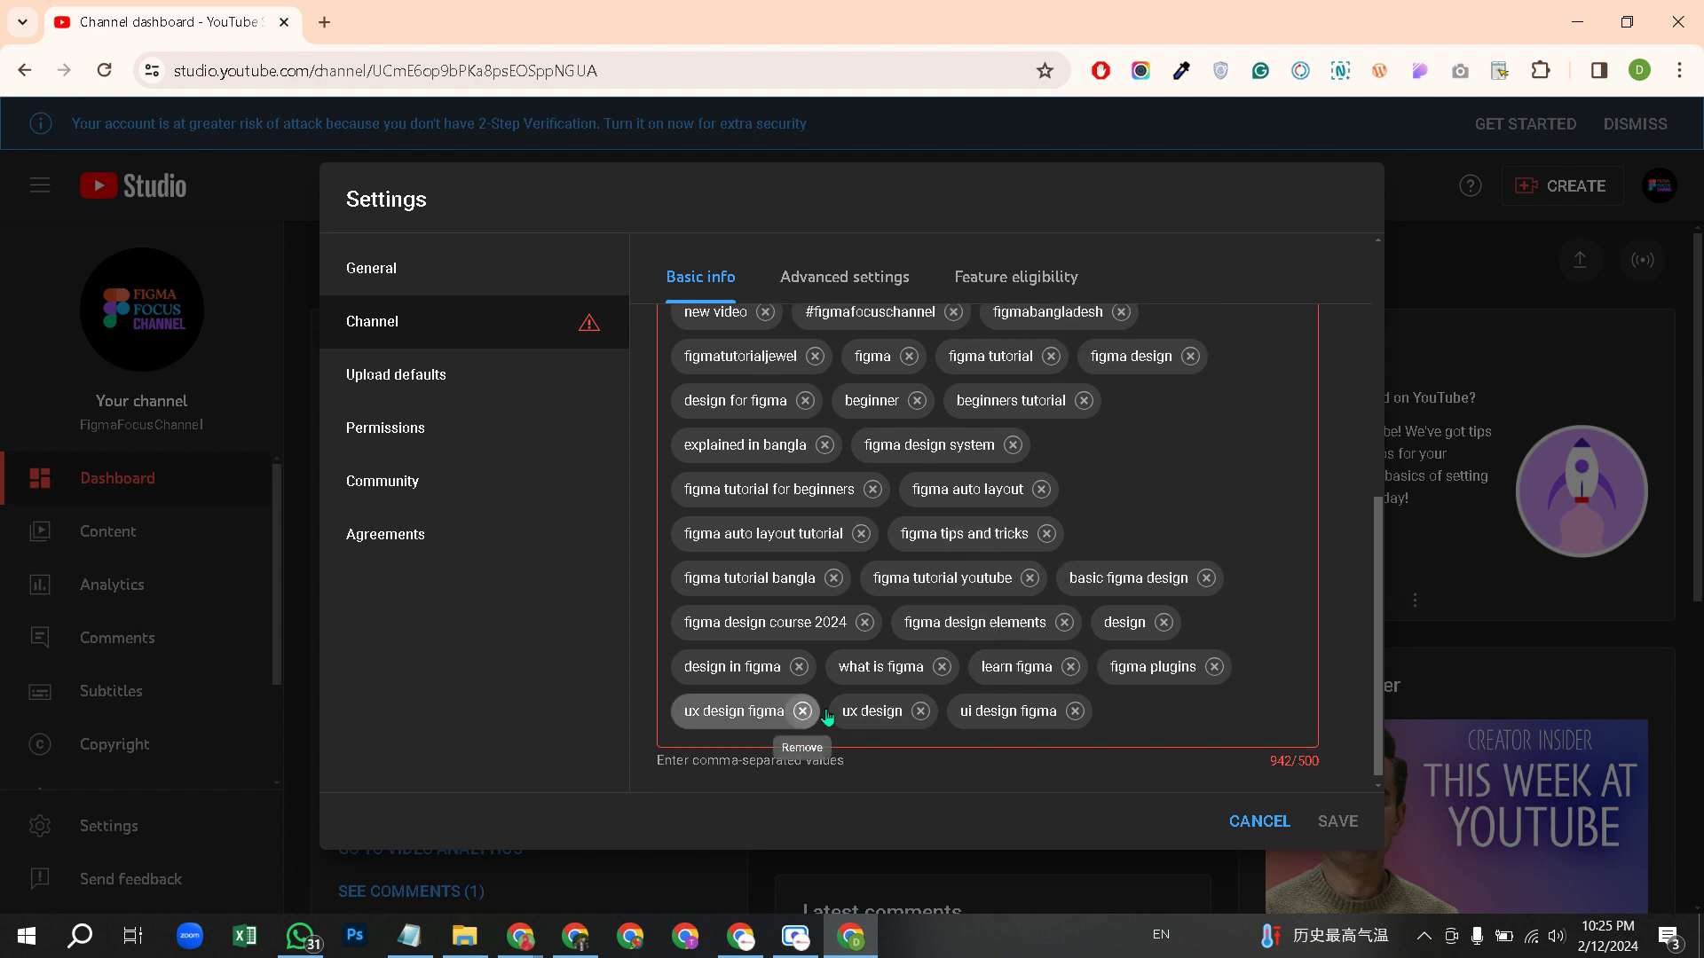
left_click(802, 711)
left_click(917, 711)
left_click(762, 711)
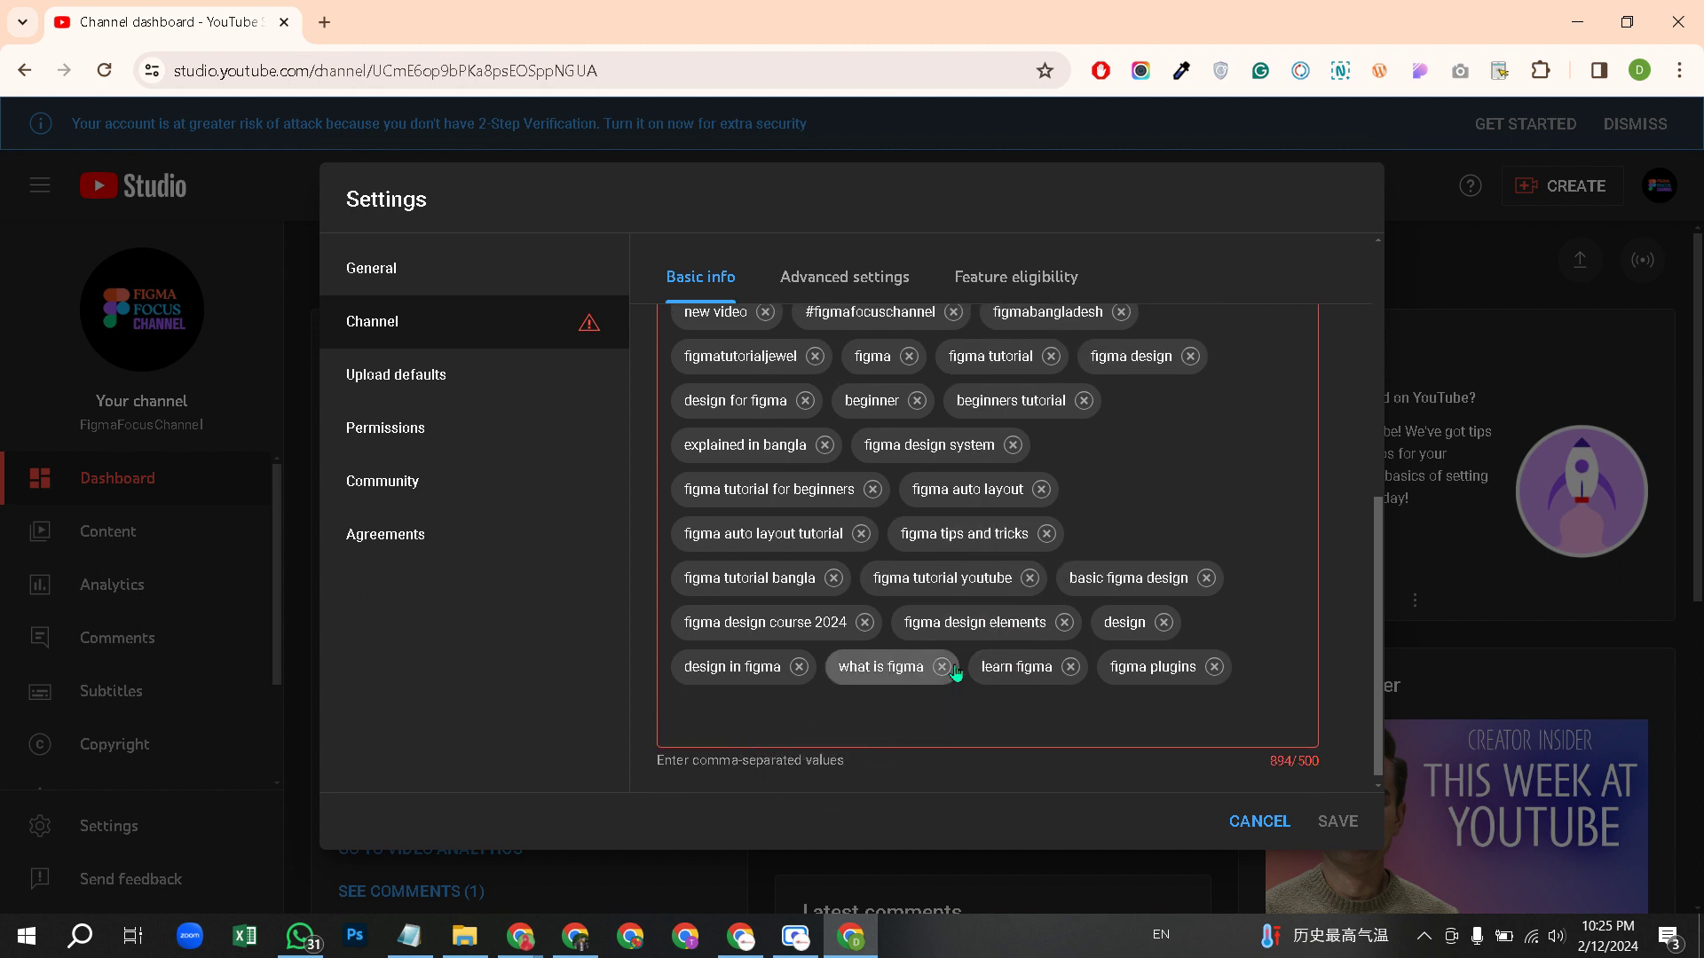
left_click(941, 666)
left_click(799, 702)
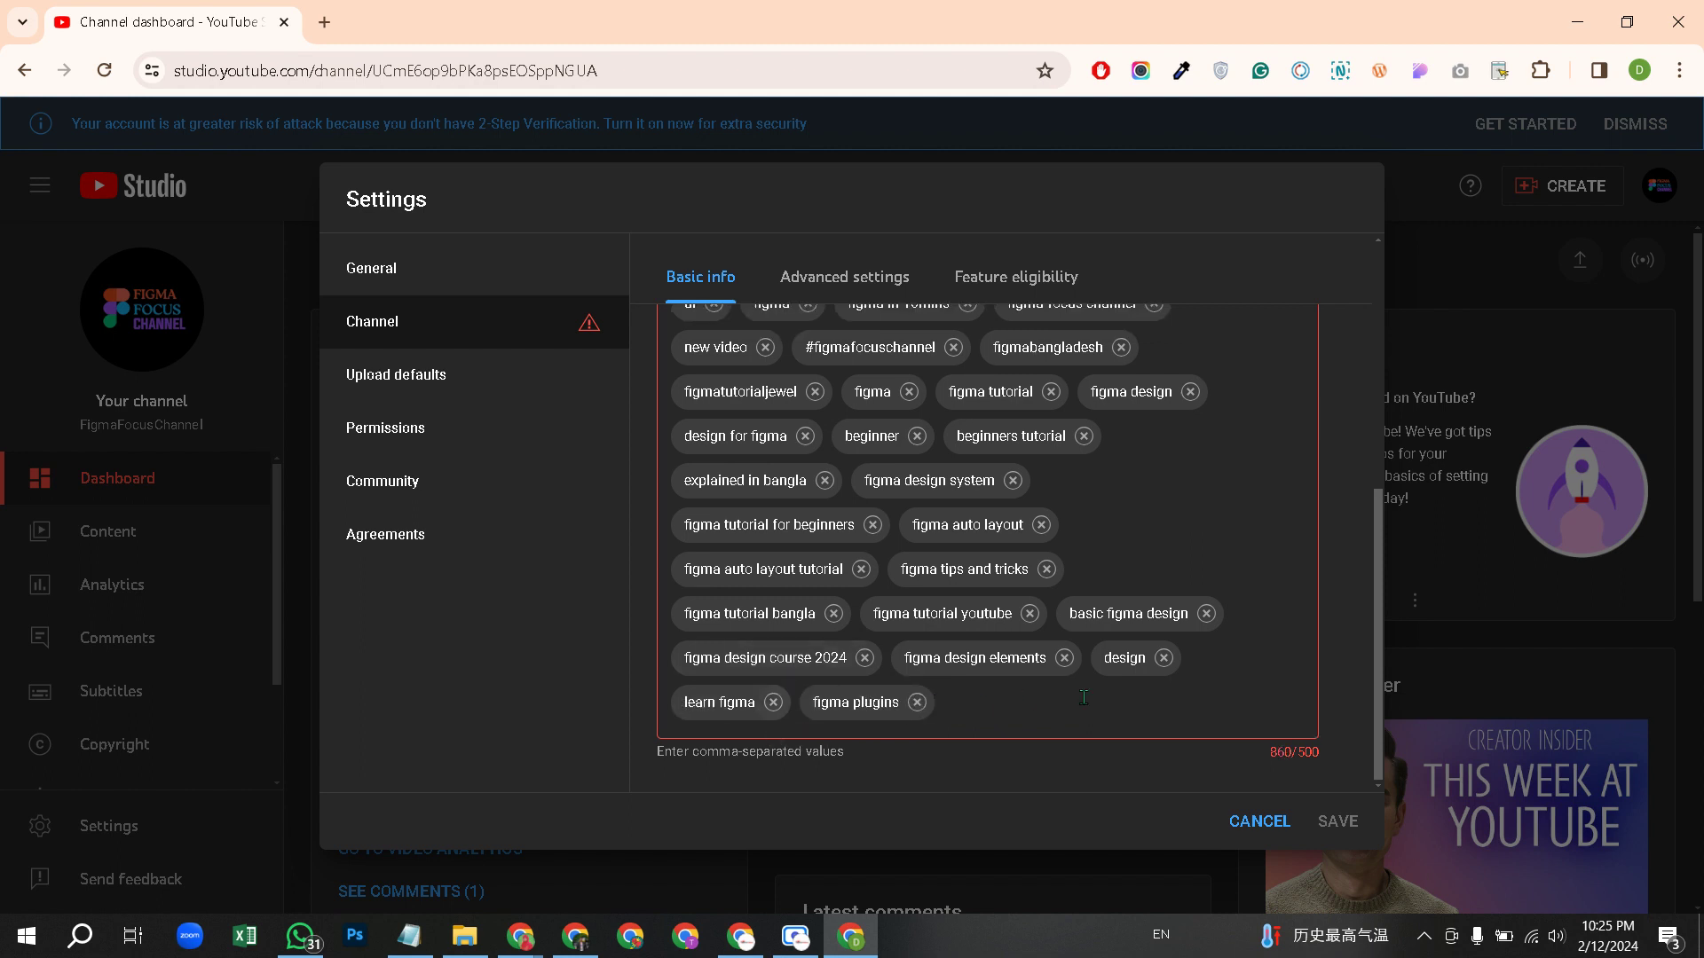
- Remove the keywords "figma plugins", "figma tips and tricks", "figma tutorial bangla", "figma auto layout tutorial", "basic figma design" and "figma design course 2024"
left_click(917, 703)
left_click(1046, 569)
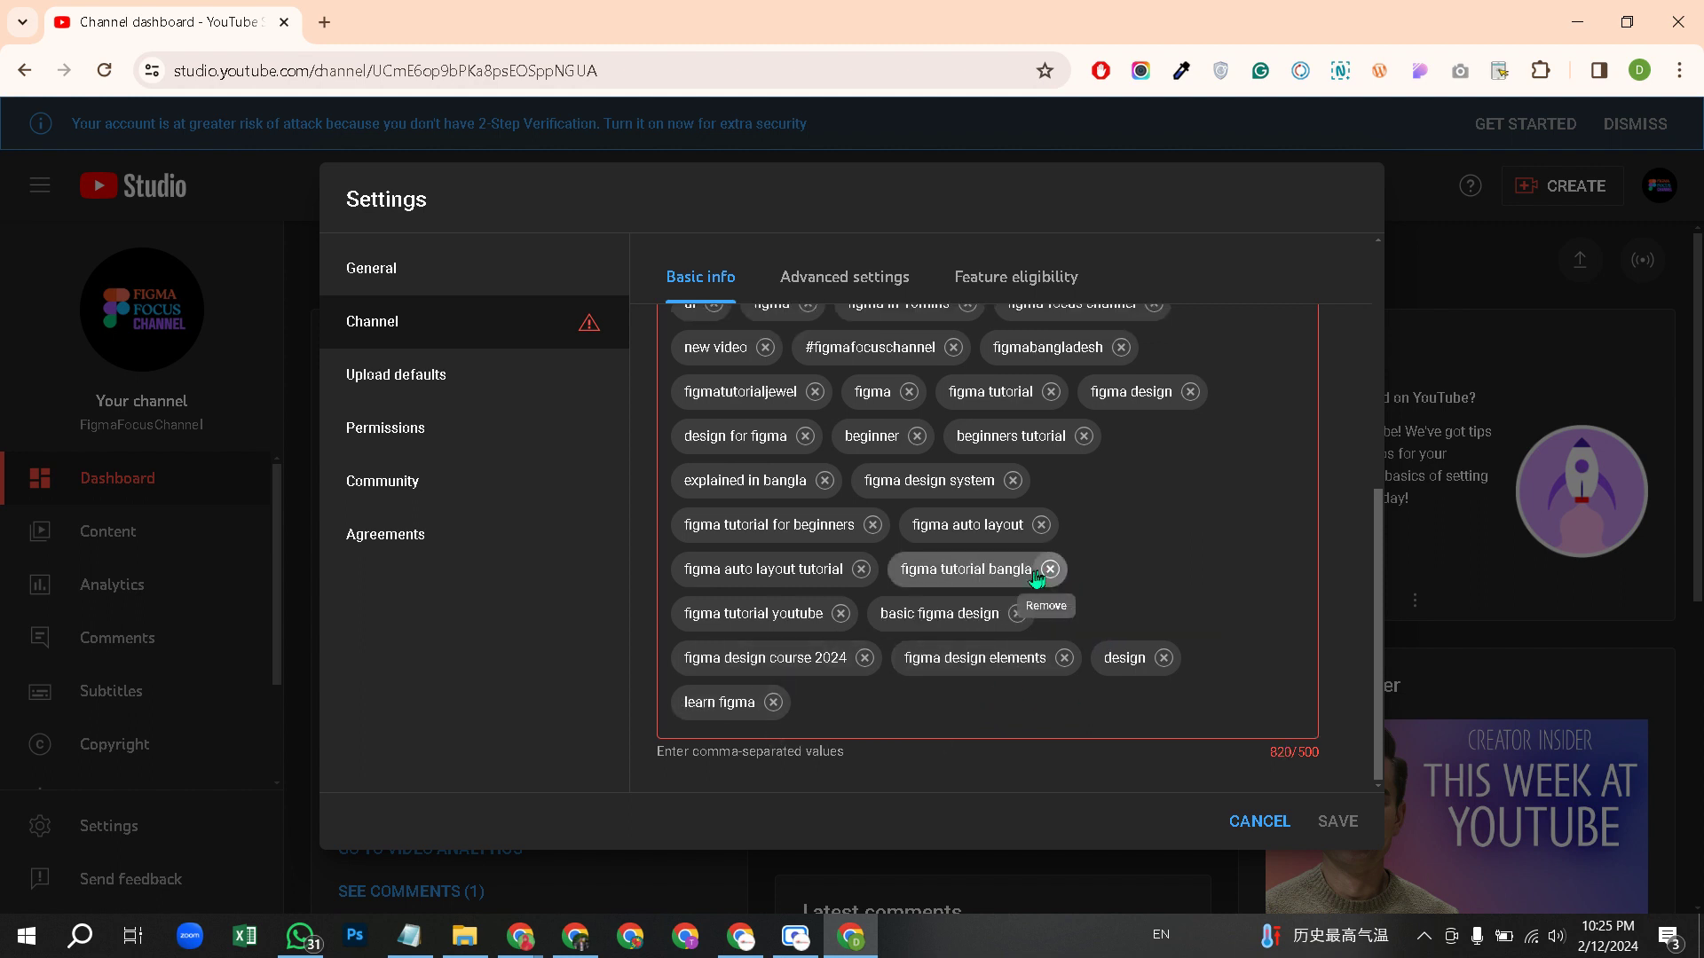
left_click(861, 569)
left_click(833, 613)
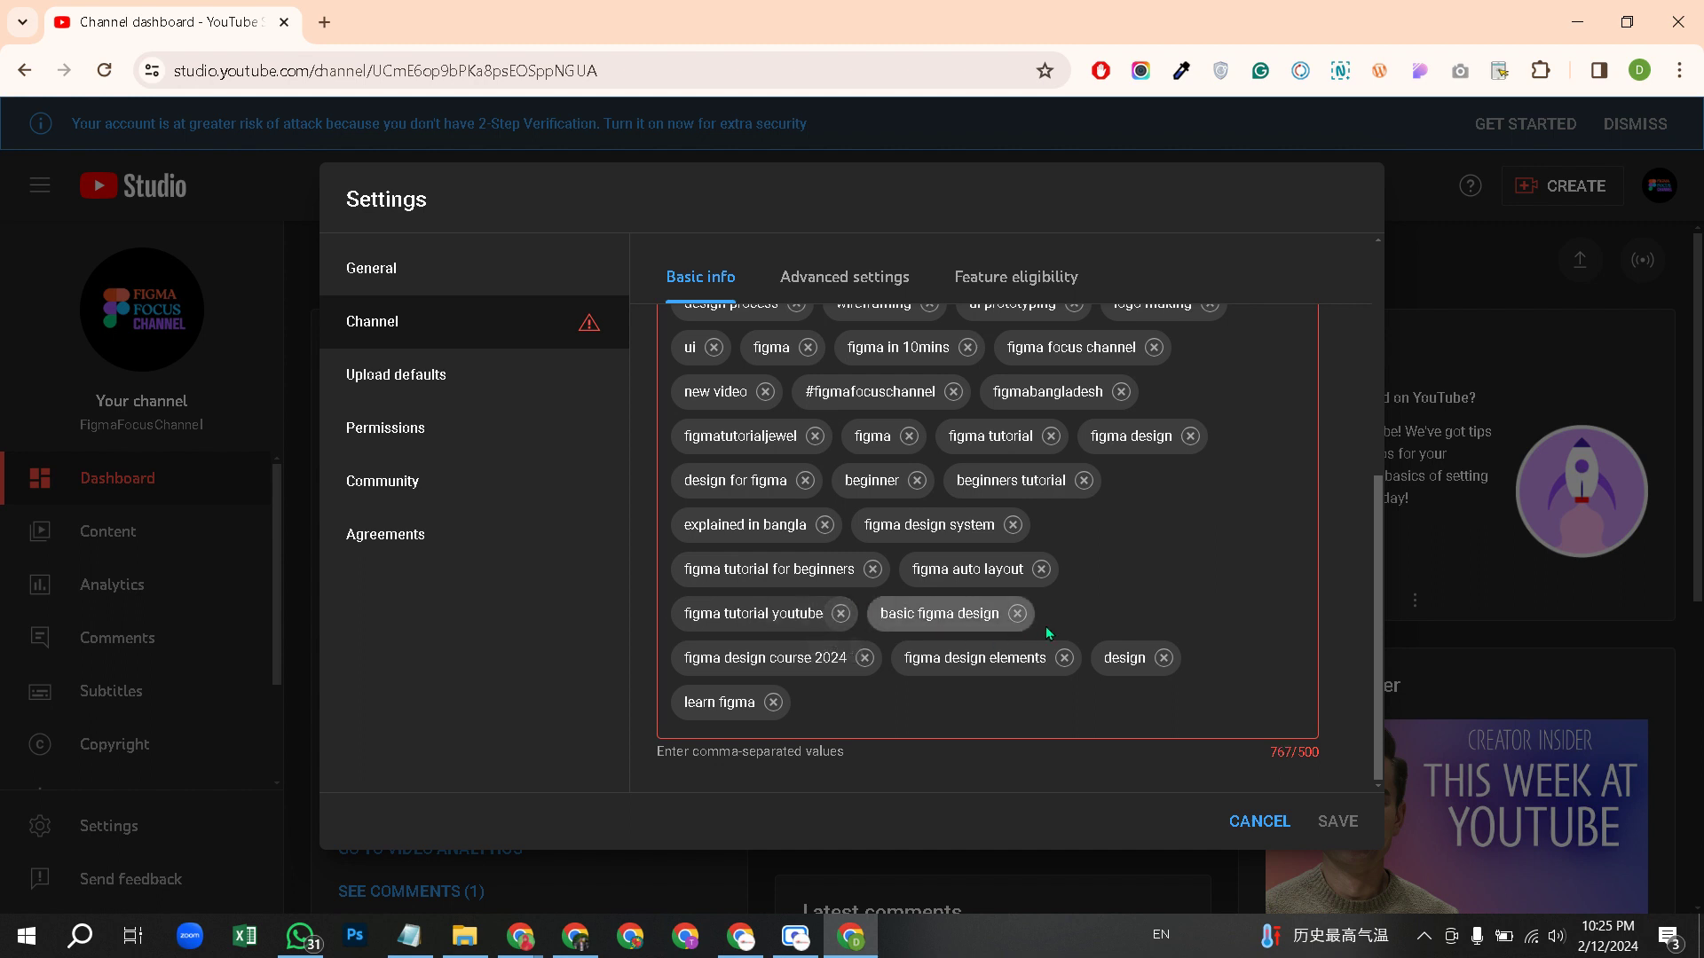
left_click(1017, 613)
left_click(1058, 660)
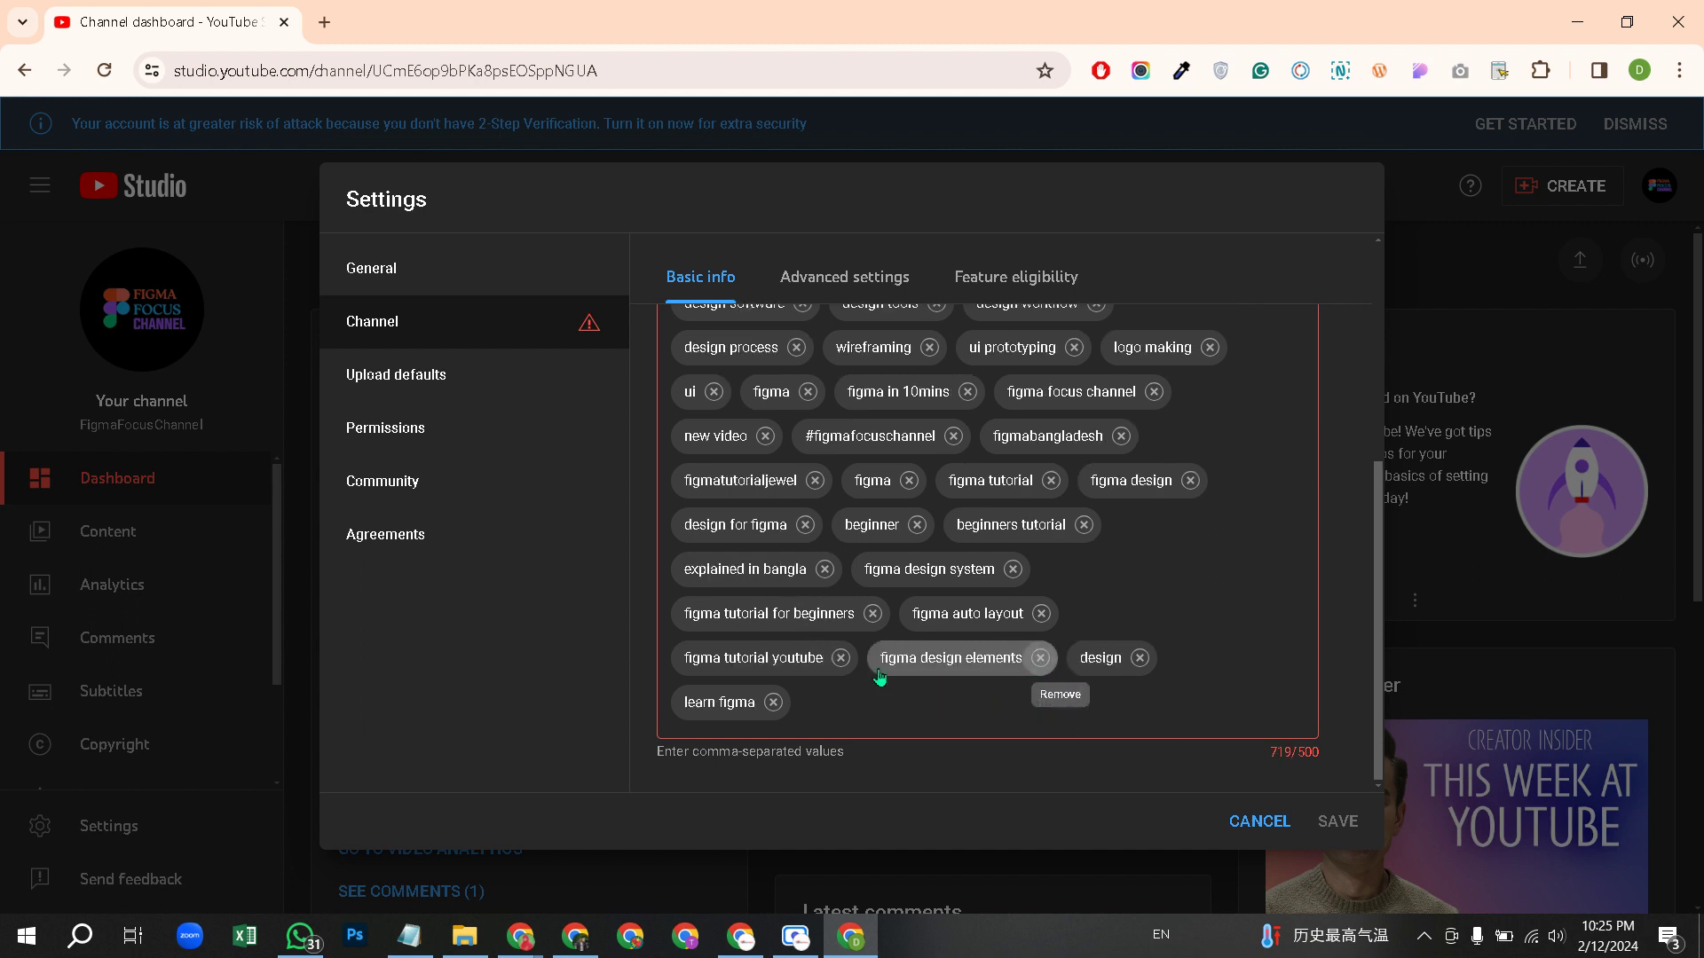
- Remove the keywords "figma tutorial youtube", "figma auto layout", "figma tutorial for beginners", "learn figma", "figma design elements", "design" and "figma design system"
left_click(841, 659)
left_click(1041, 658)
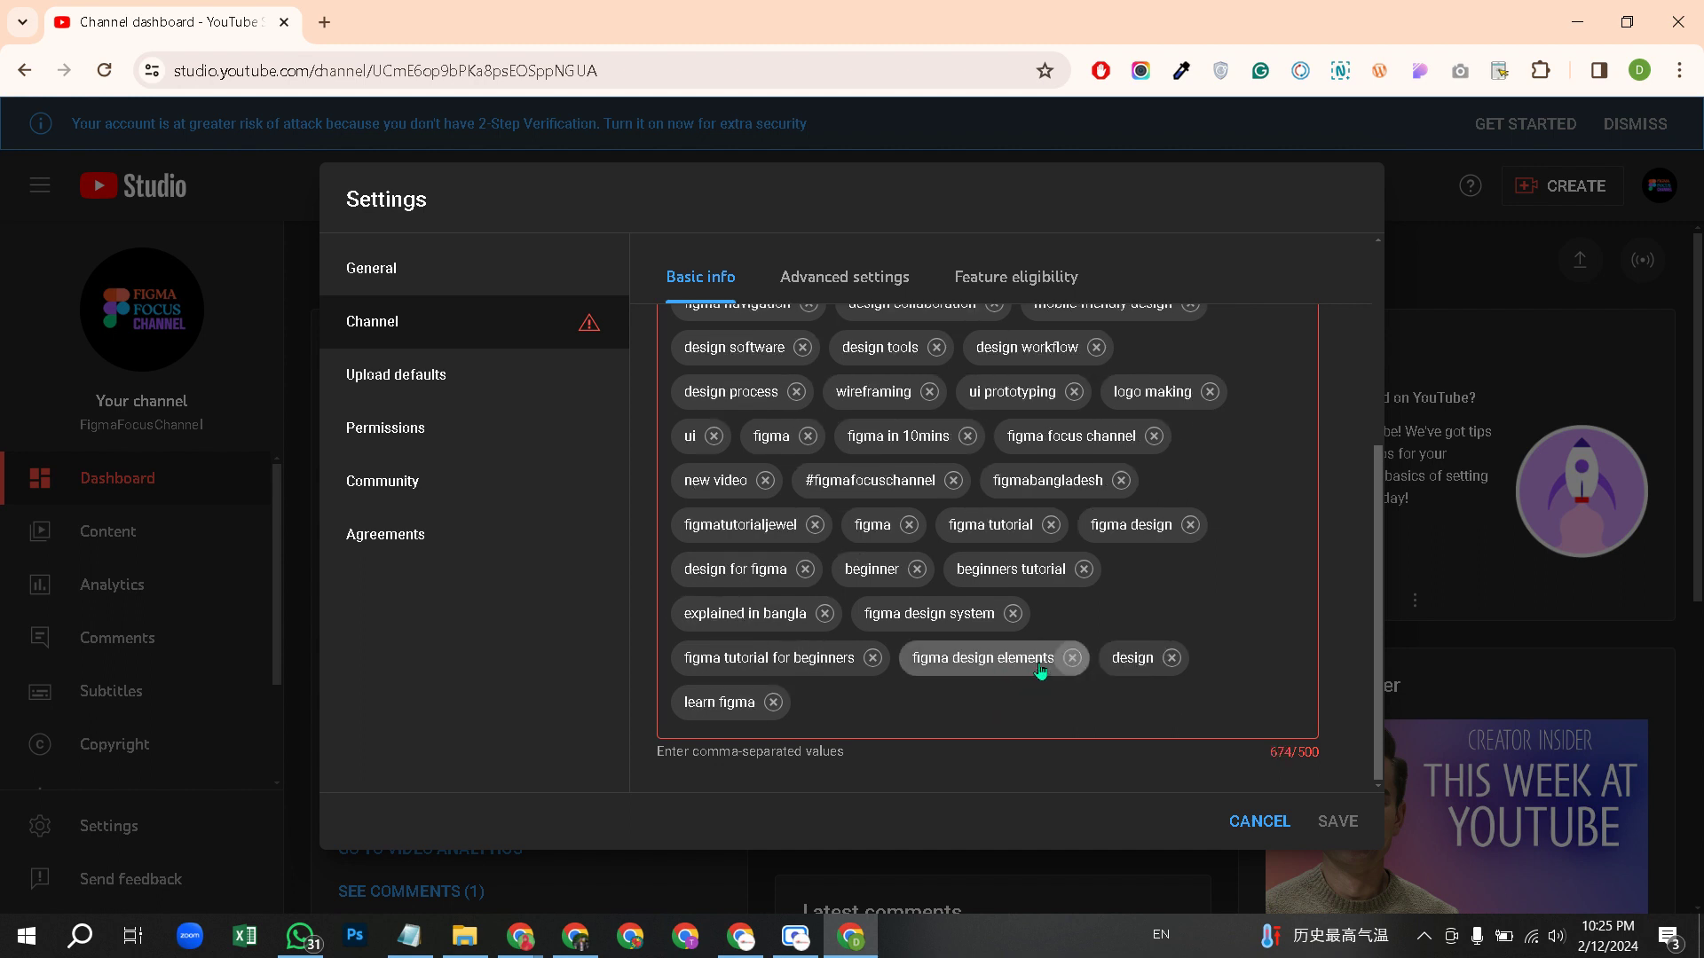
left_click(858, 661)
left_click(867, 702)
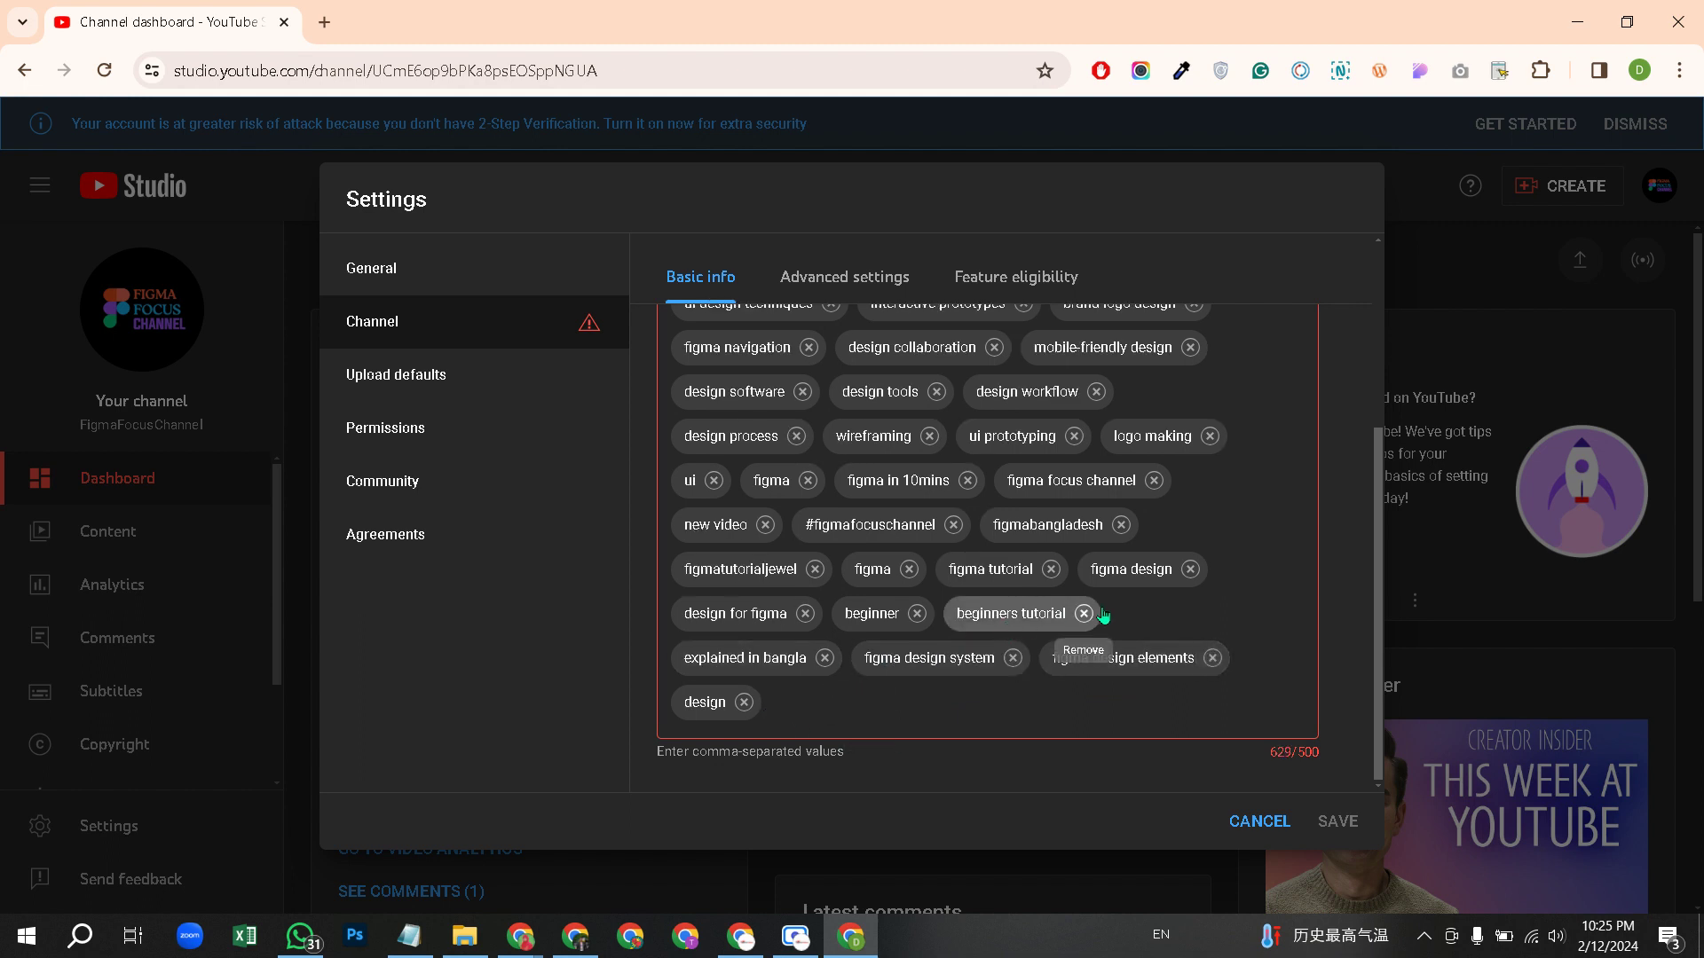
left_click(1212, 657)
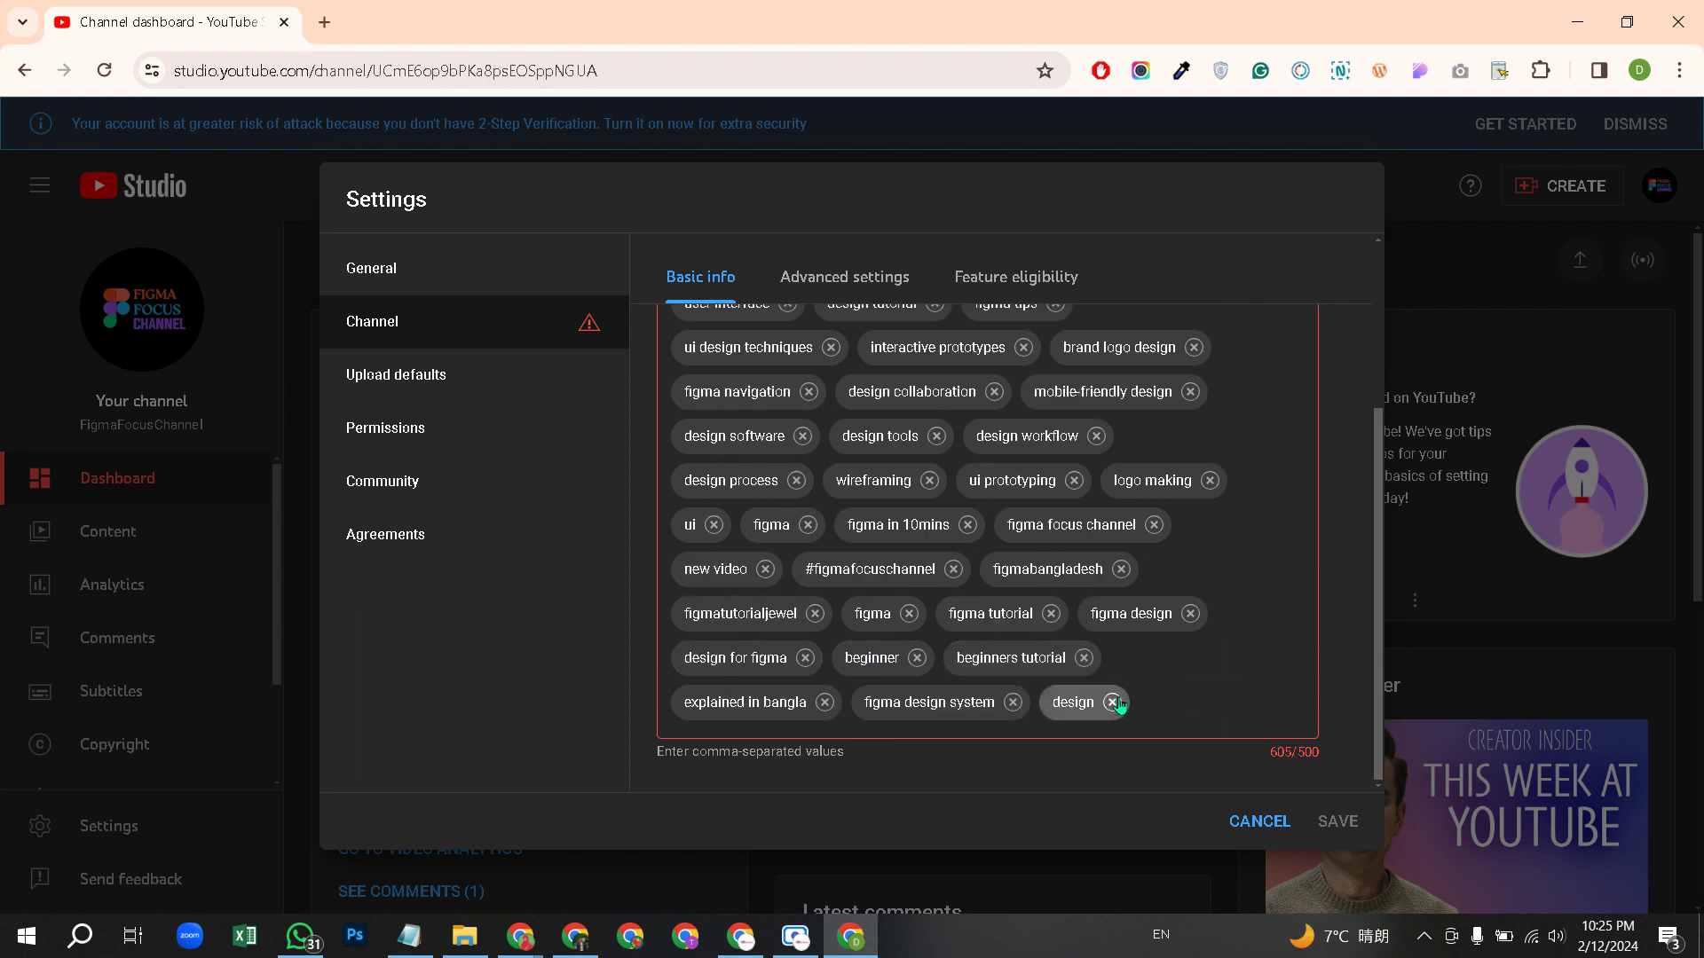
left_click(1113, 702)
left_click(1012, 702)
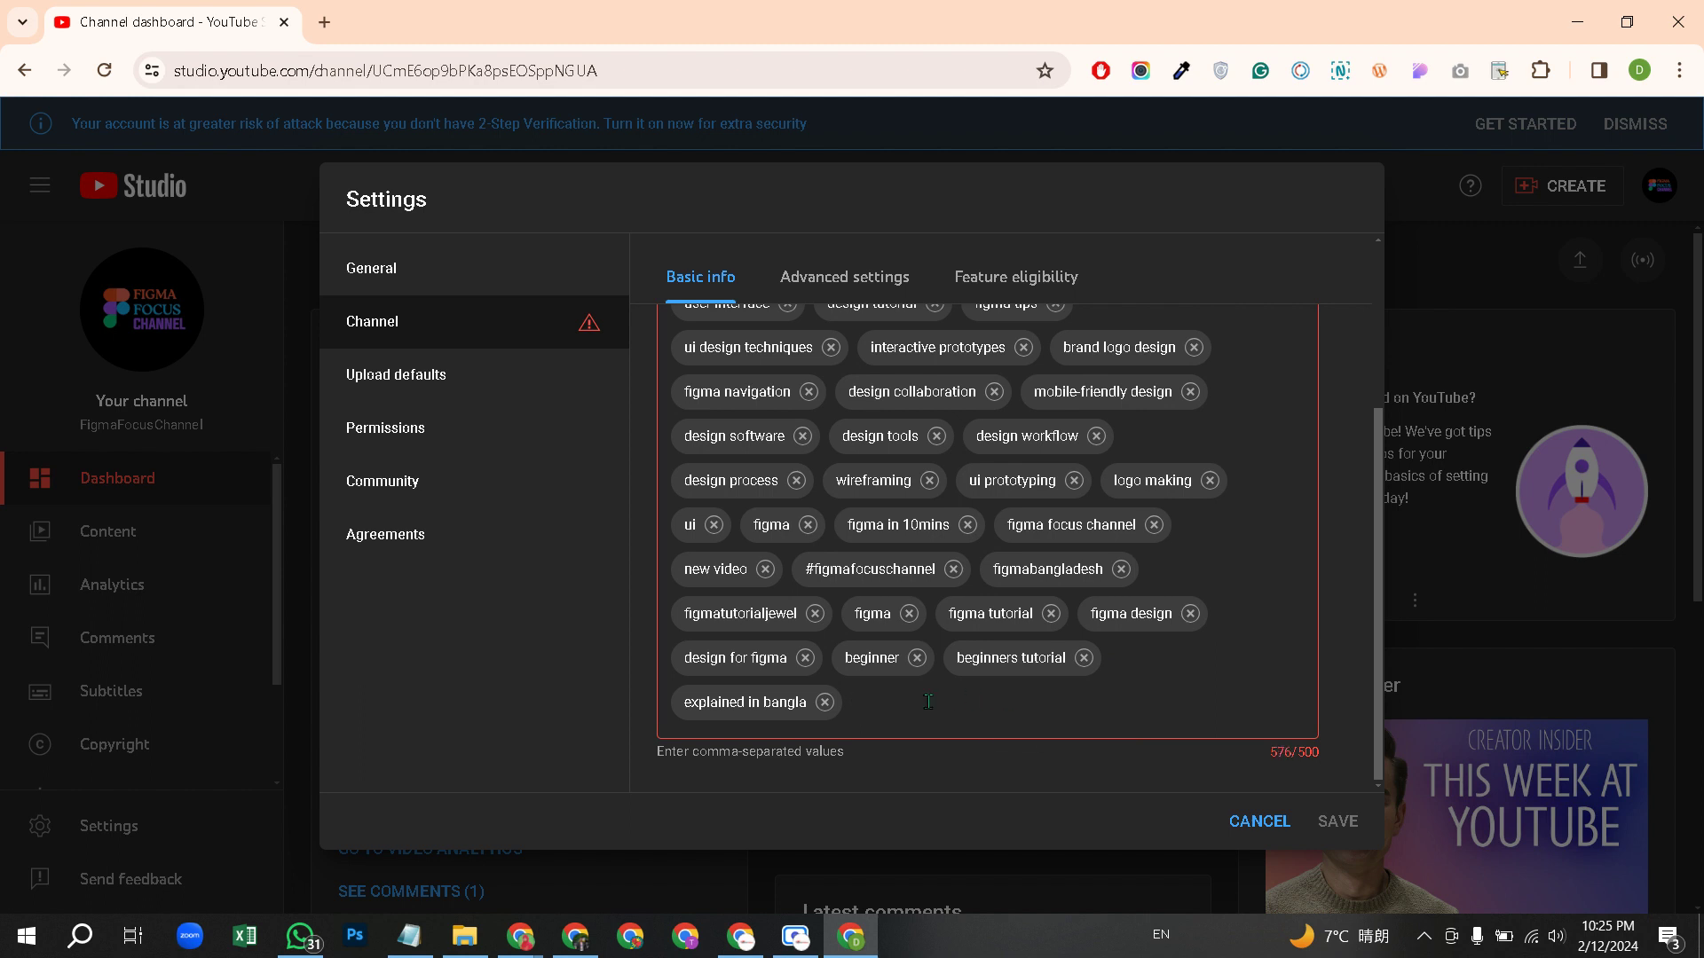
- Remove the keywords "explained in bangla", "beginners tutorial", "beginner", "design for figma" and the pasted "figma design", and save the channel settings
left_click(825, 703)
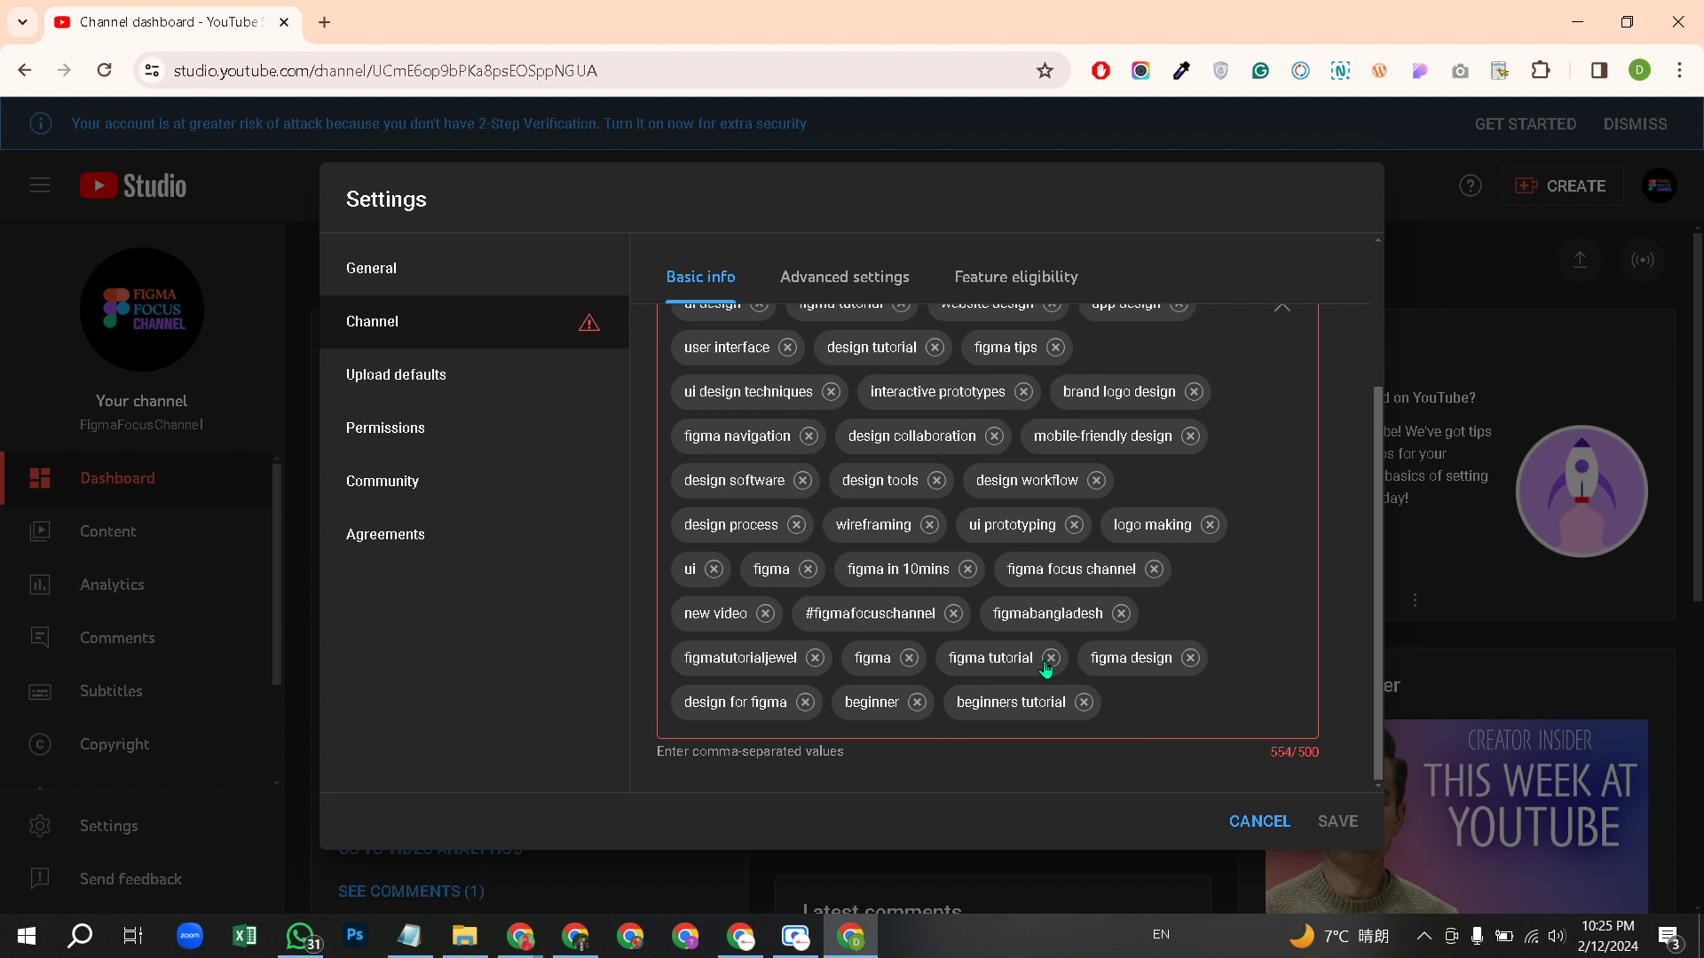
left_click(1084, 702)
left_click(916, 702)
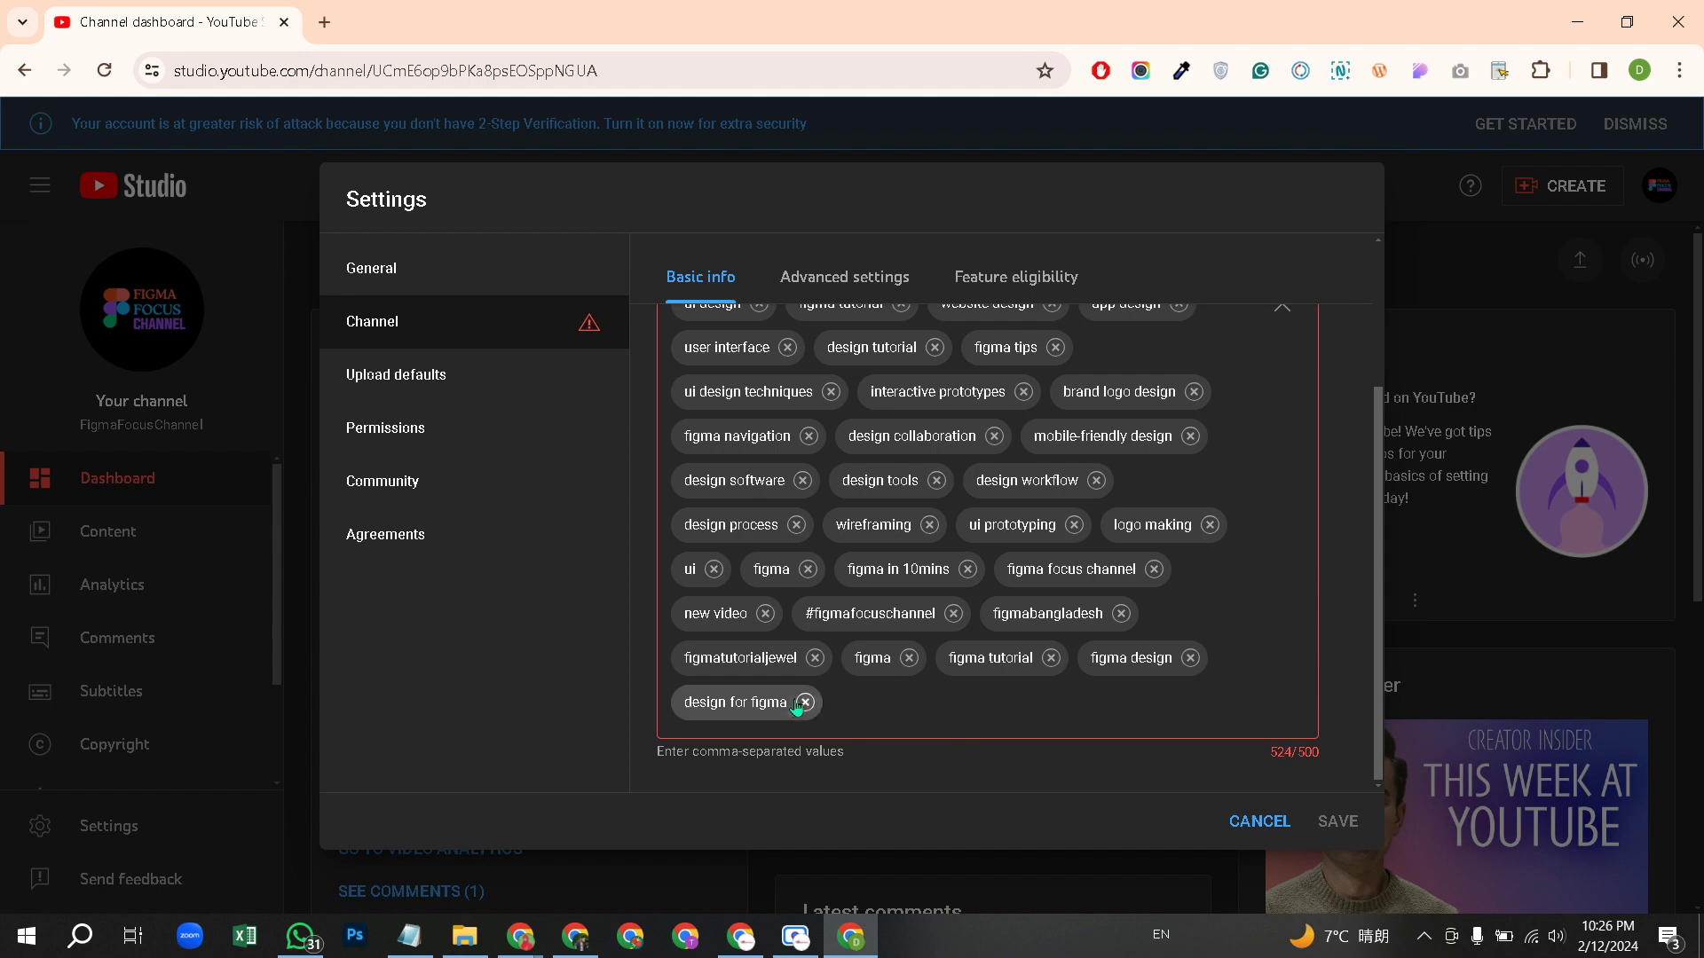
left_click(805, 702)
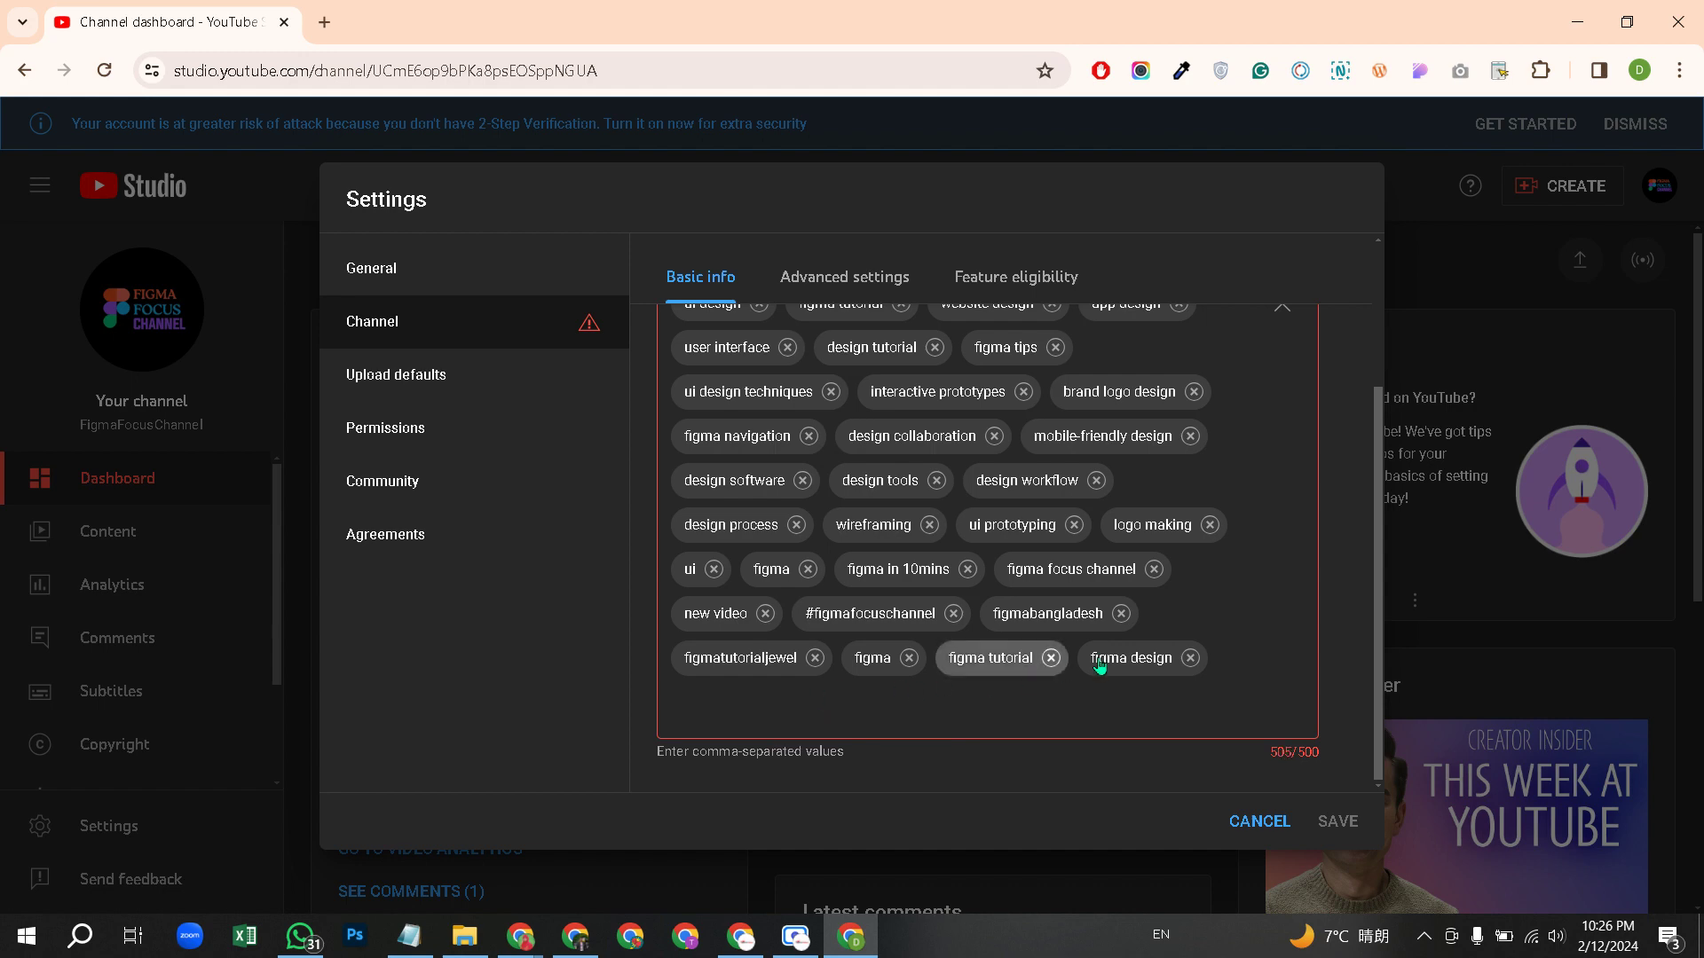
left_click(1189, 658)
left_click(1338, 822)
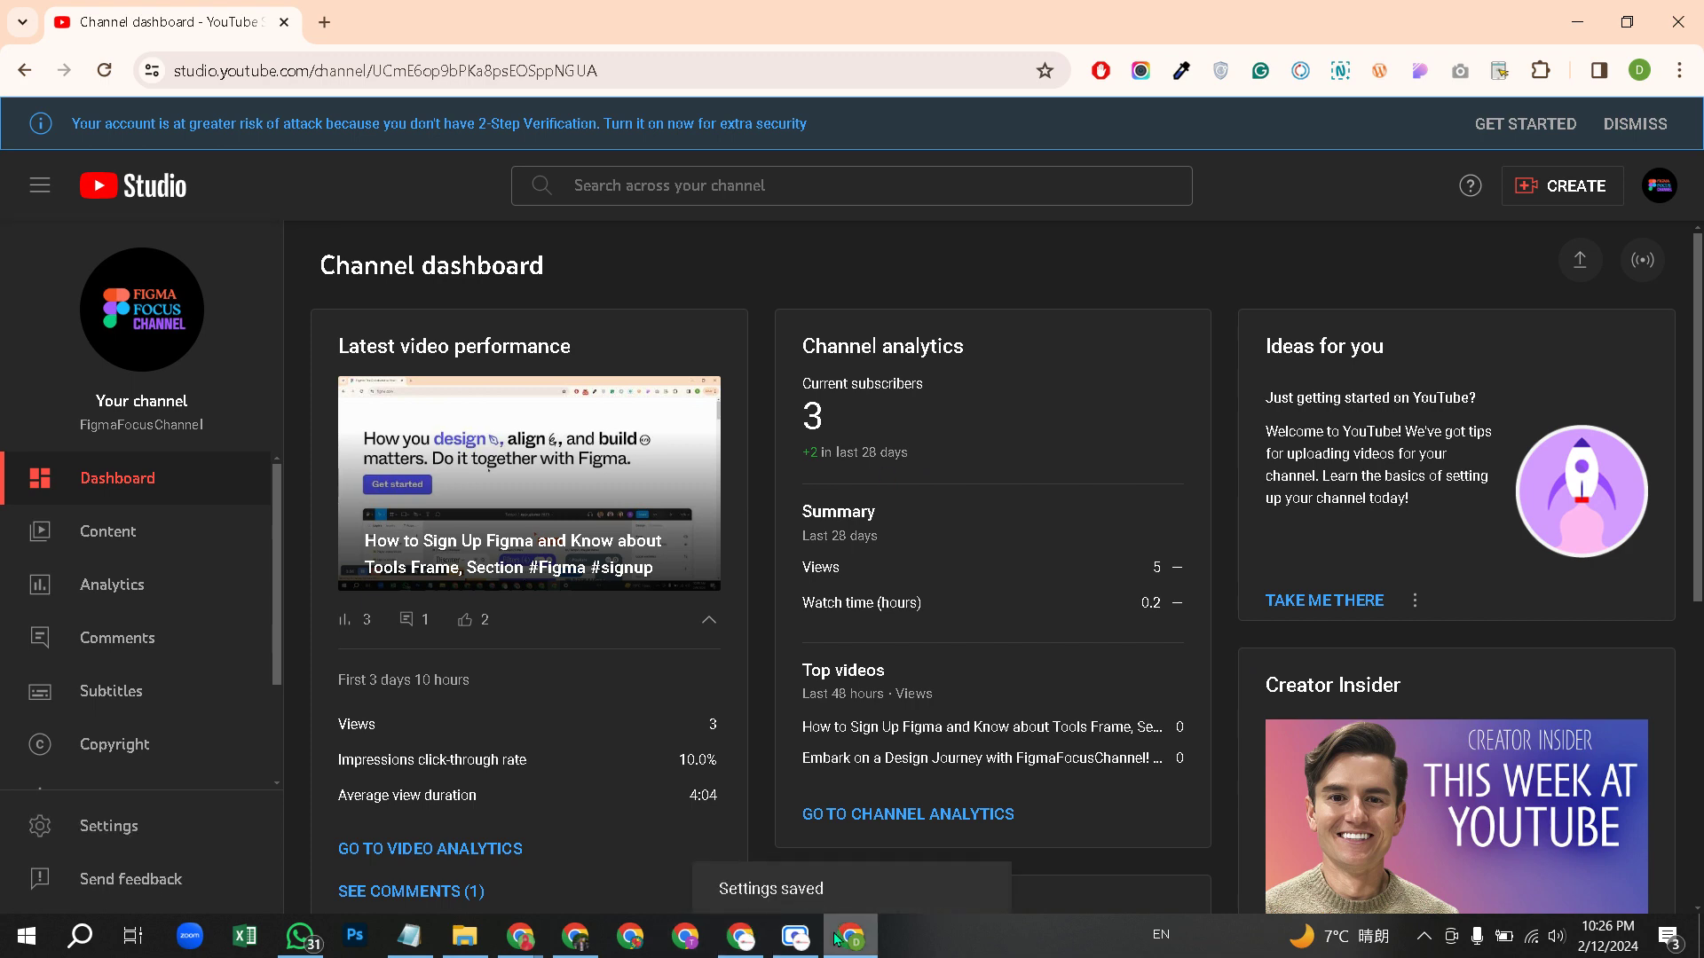
- Switch to the browser window with the Figma video and examine its SEO score in TubeBuddy Videolytics
left_click(575, 937)
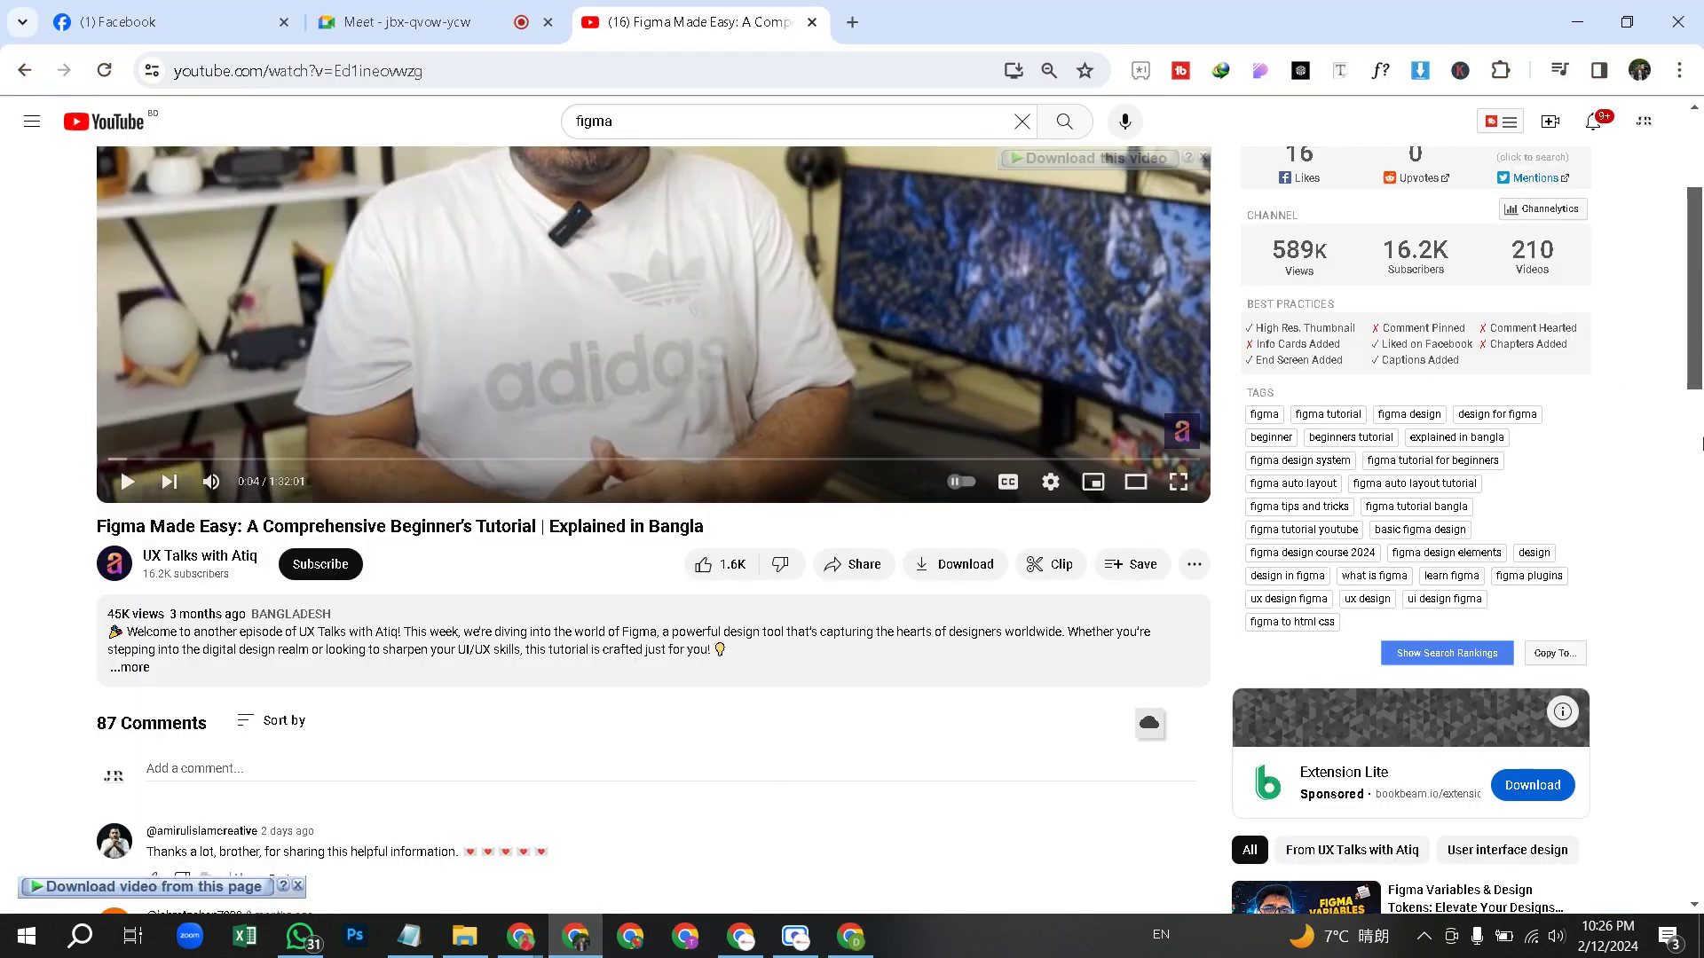
left_click_drag(1700, 351, 1701, 267)
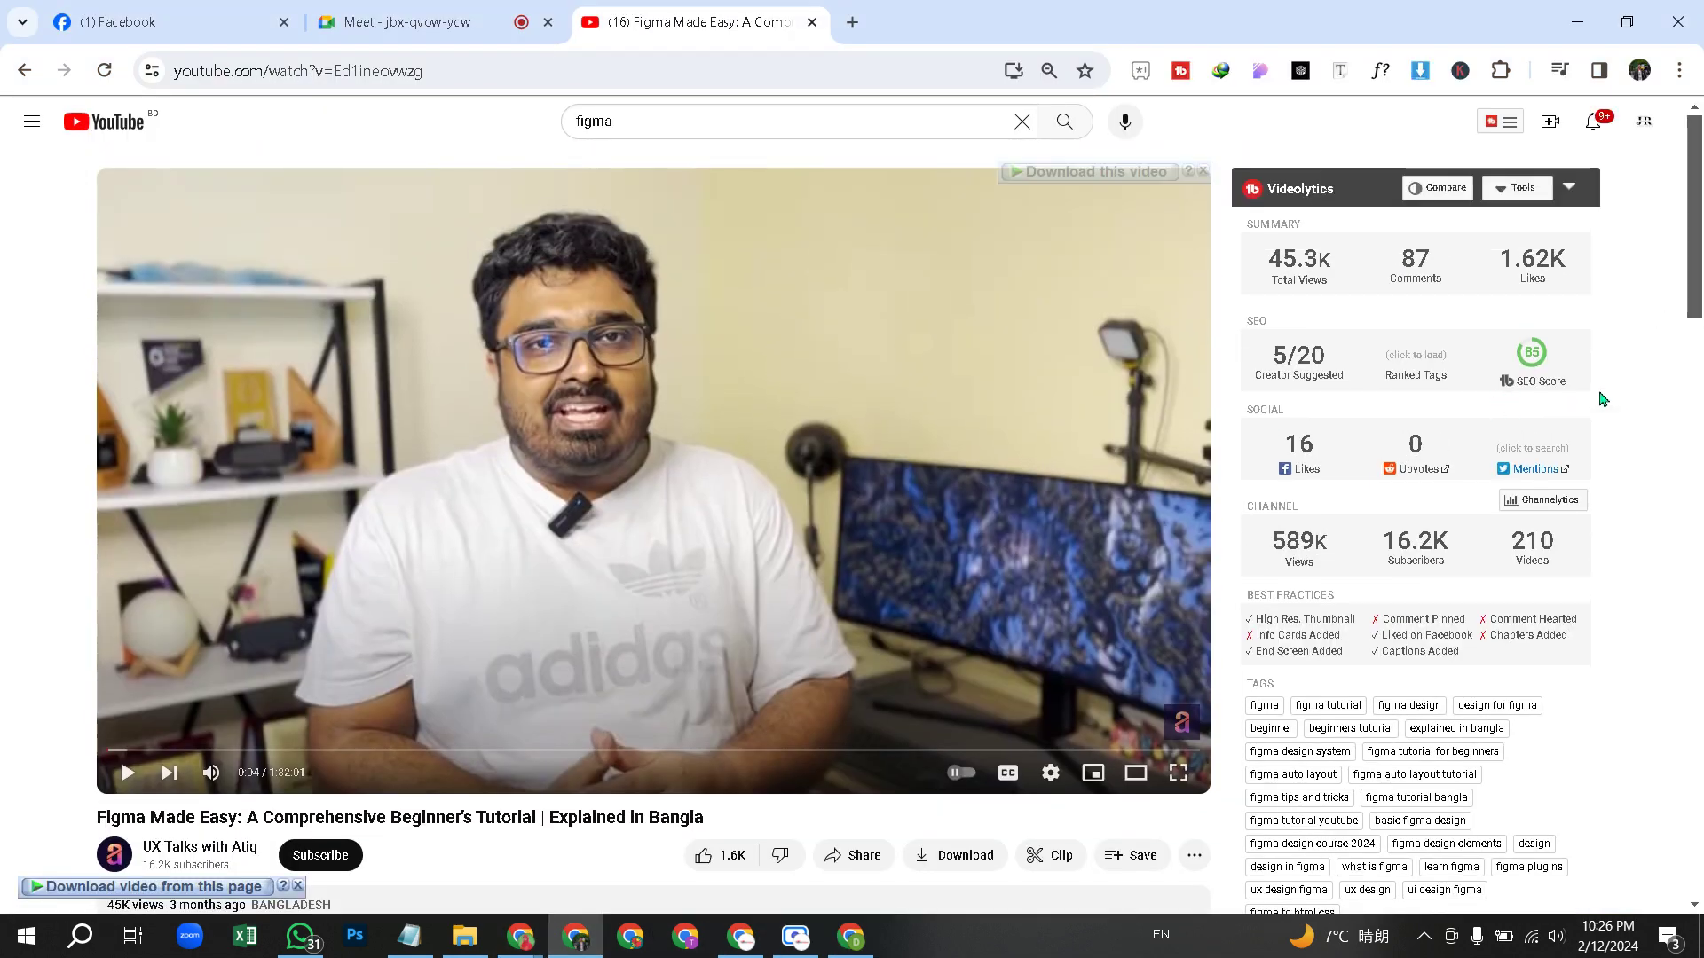
mouse_move(1546, 350)
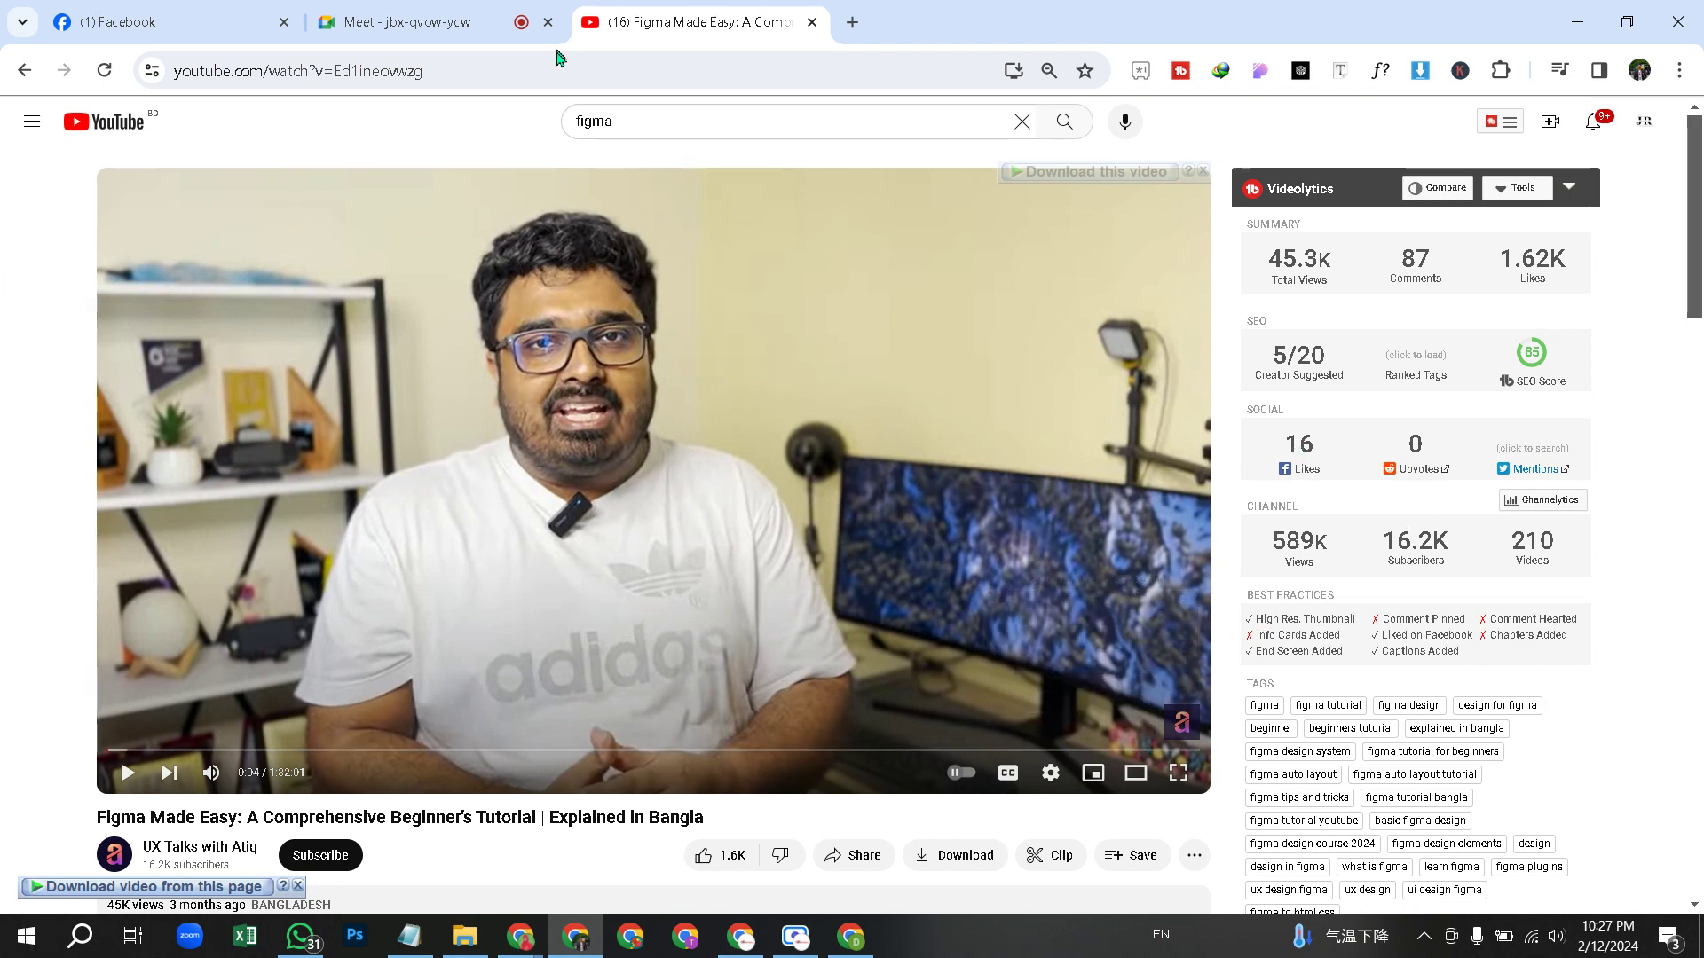
- Switch back to YouTube Studio and open the Channel settings with the country of residence and keywords
left_click(850, 937)
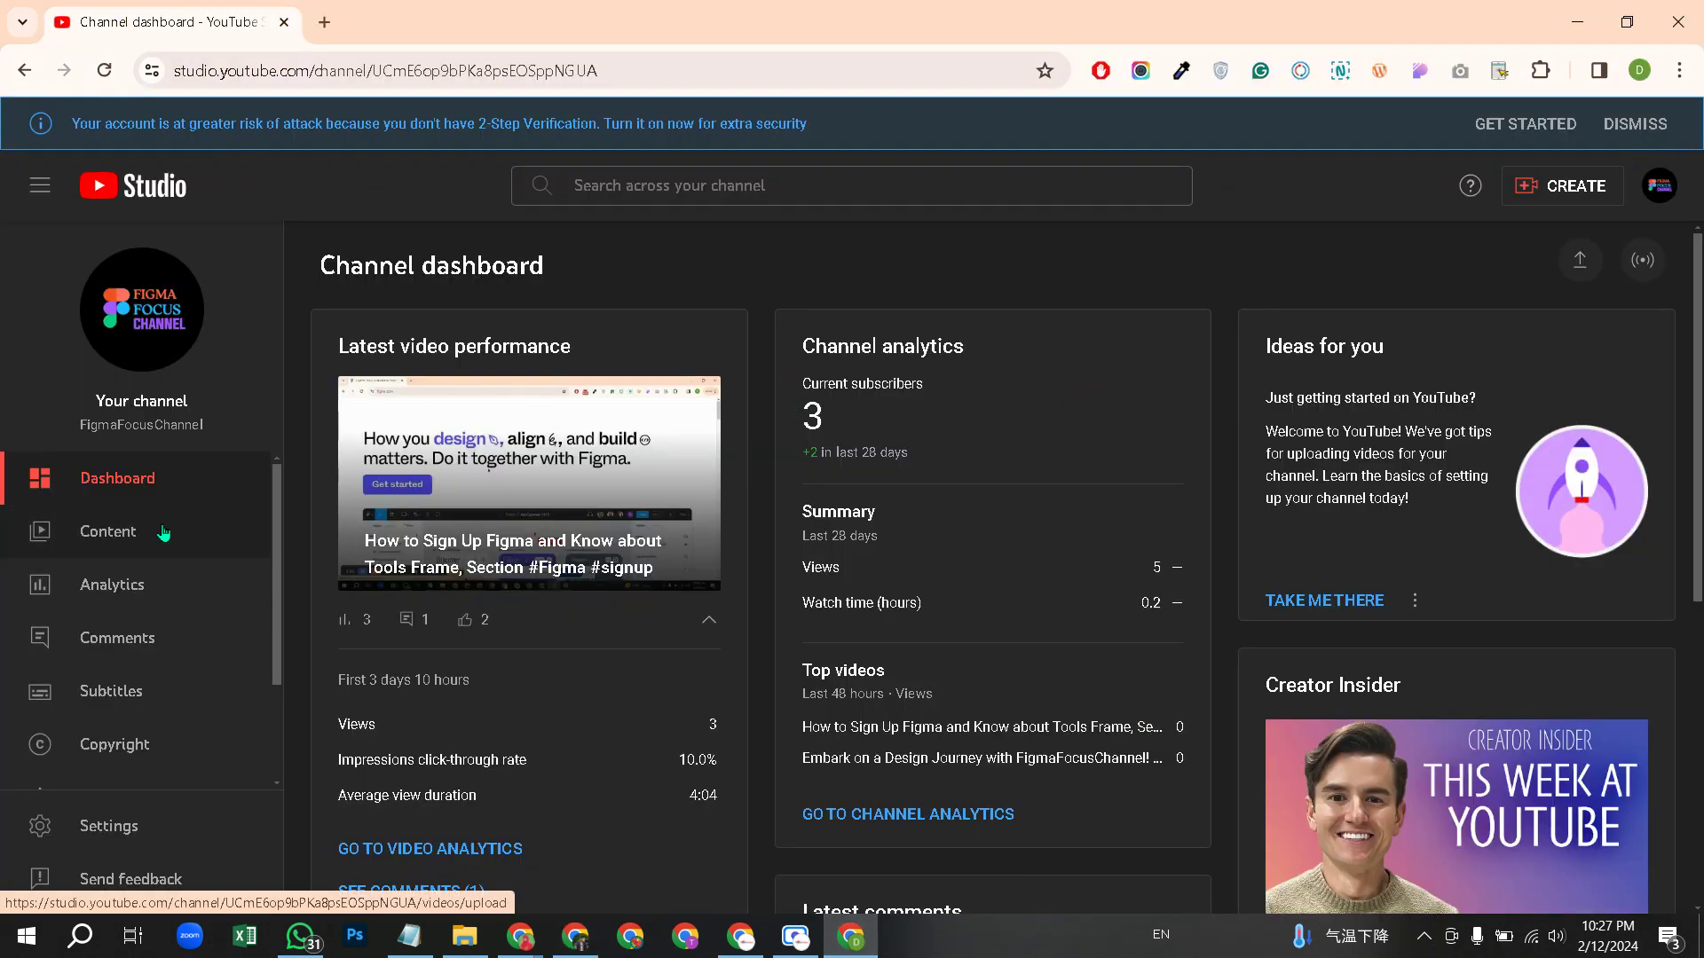
scroll(165, 532, "down", 1)
scroll(166, 533, "down", 1)
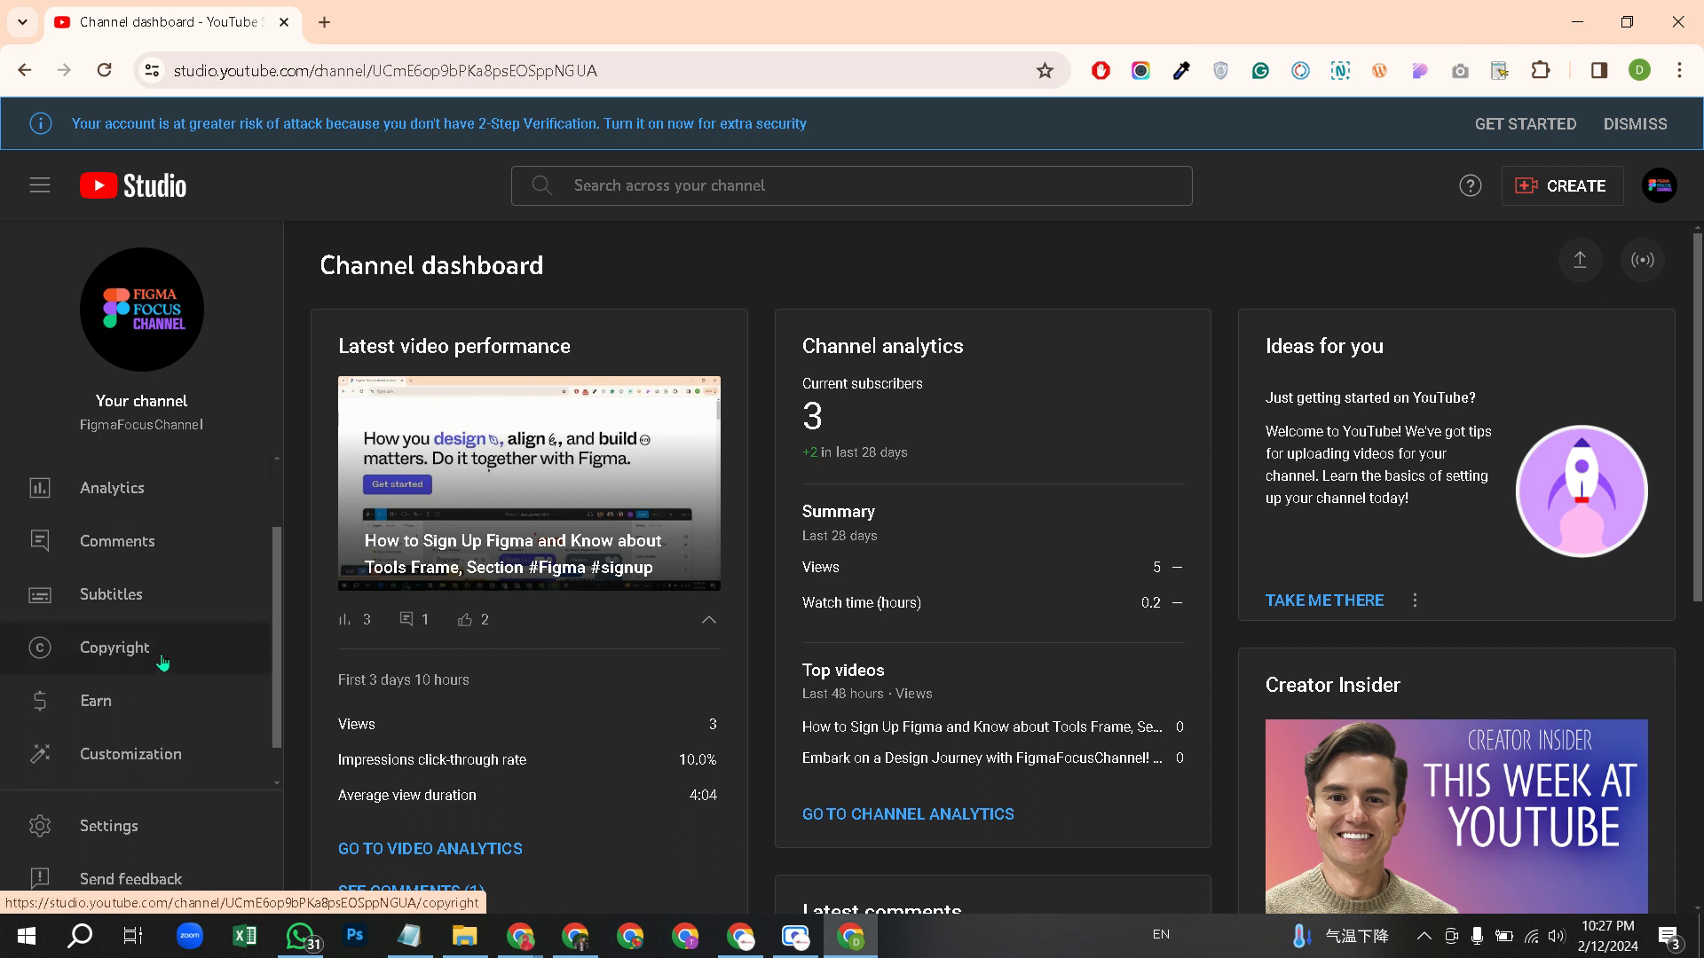
scroll(118, 700, "down", 1)
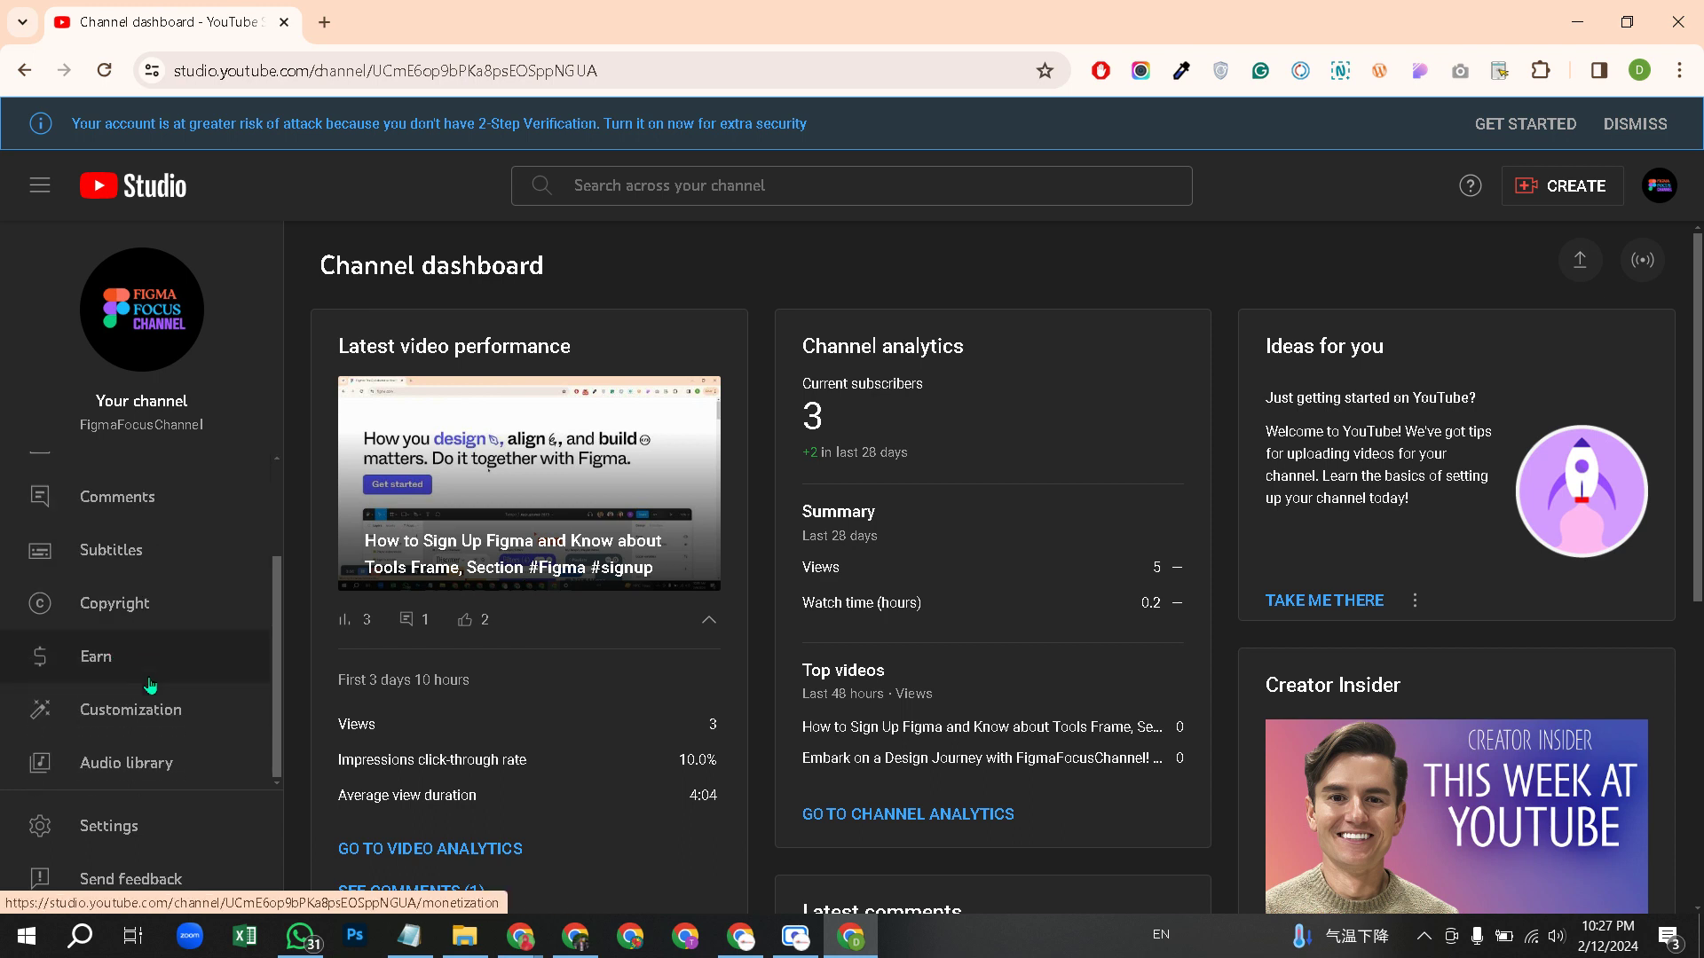
left_click(138, 825)
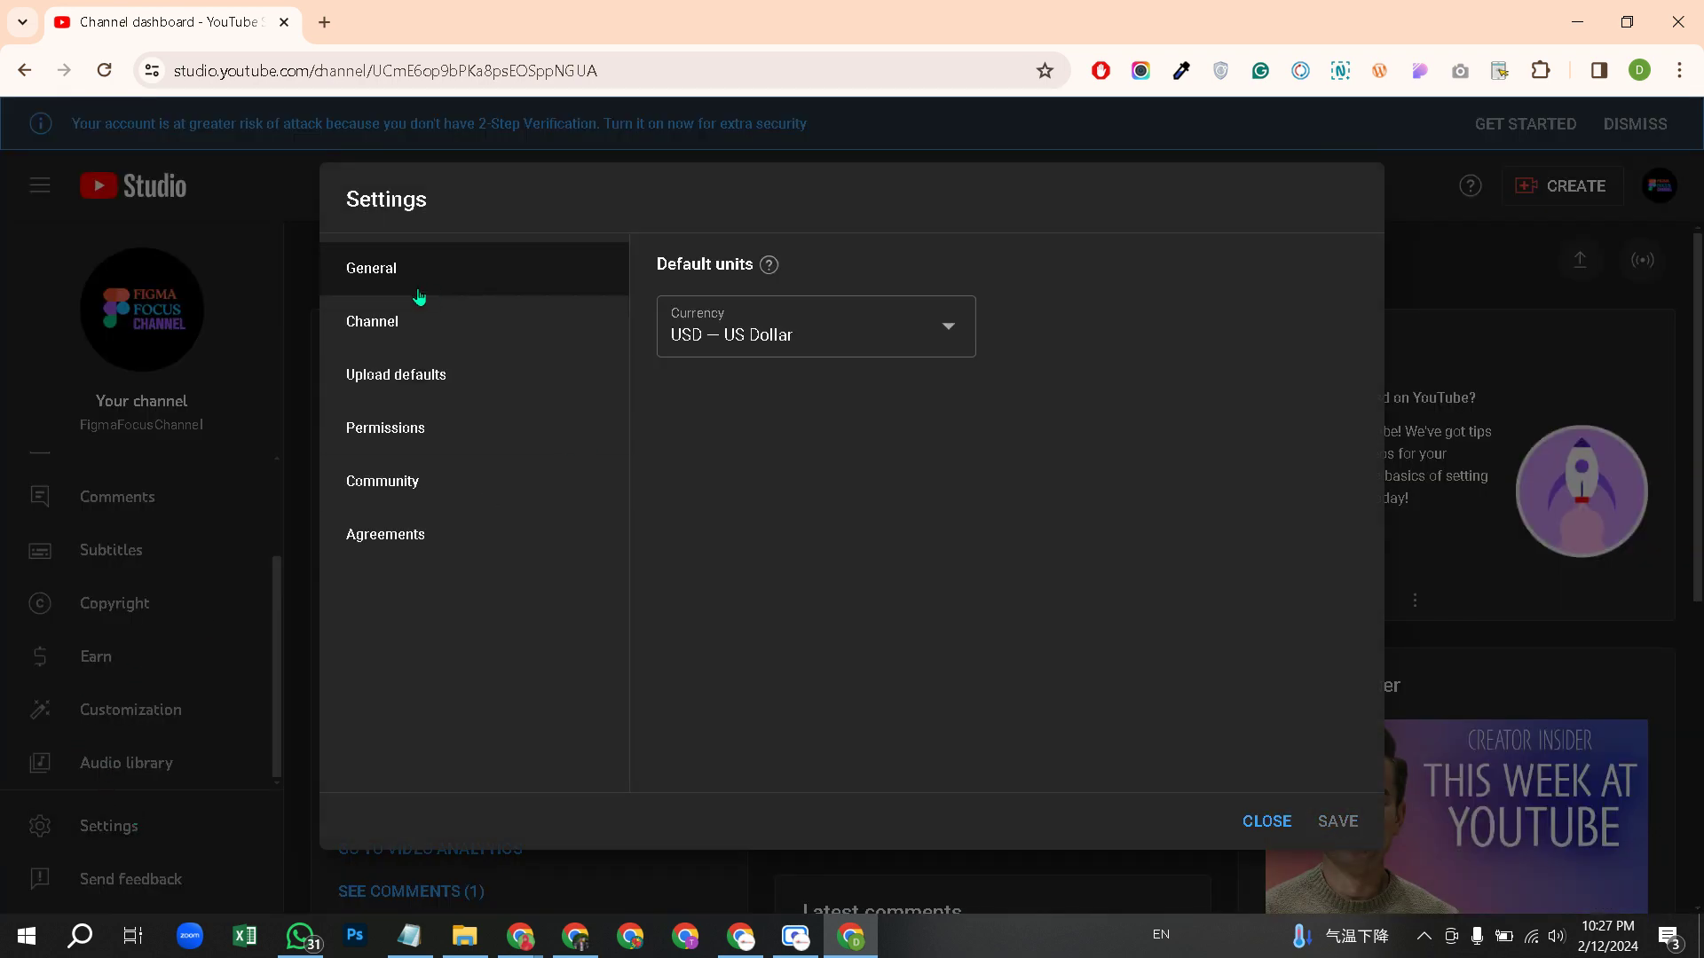
left_click(404, 316)
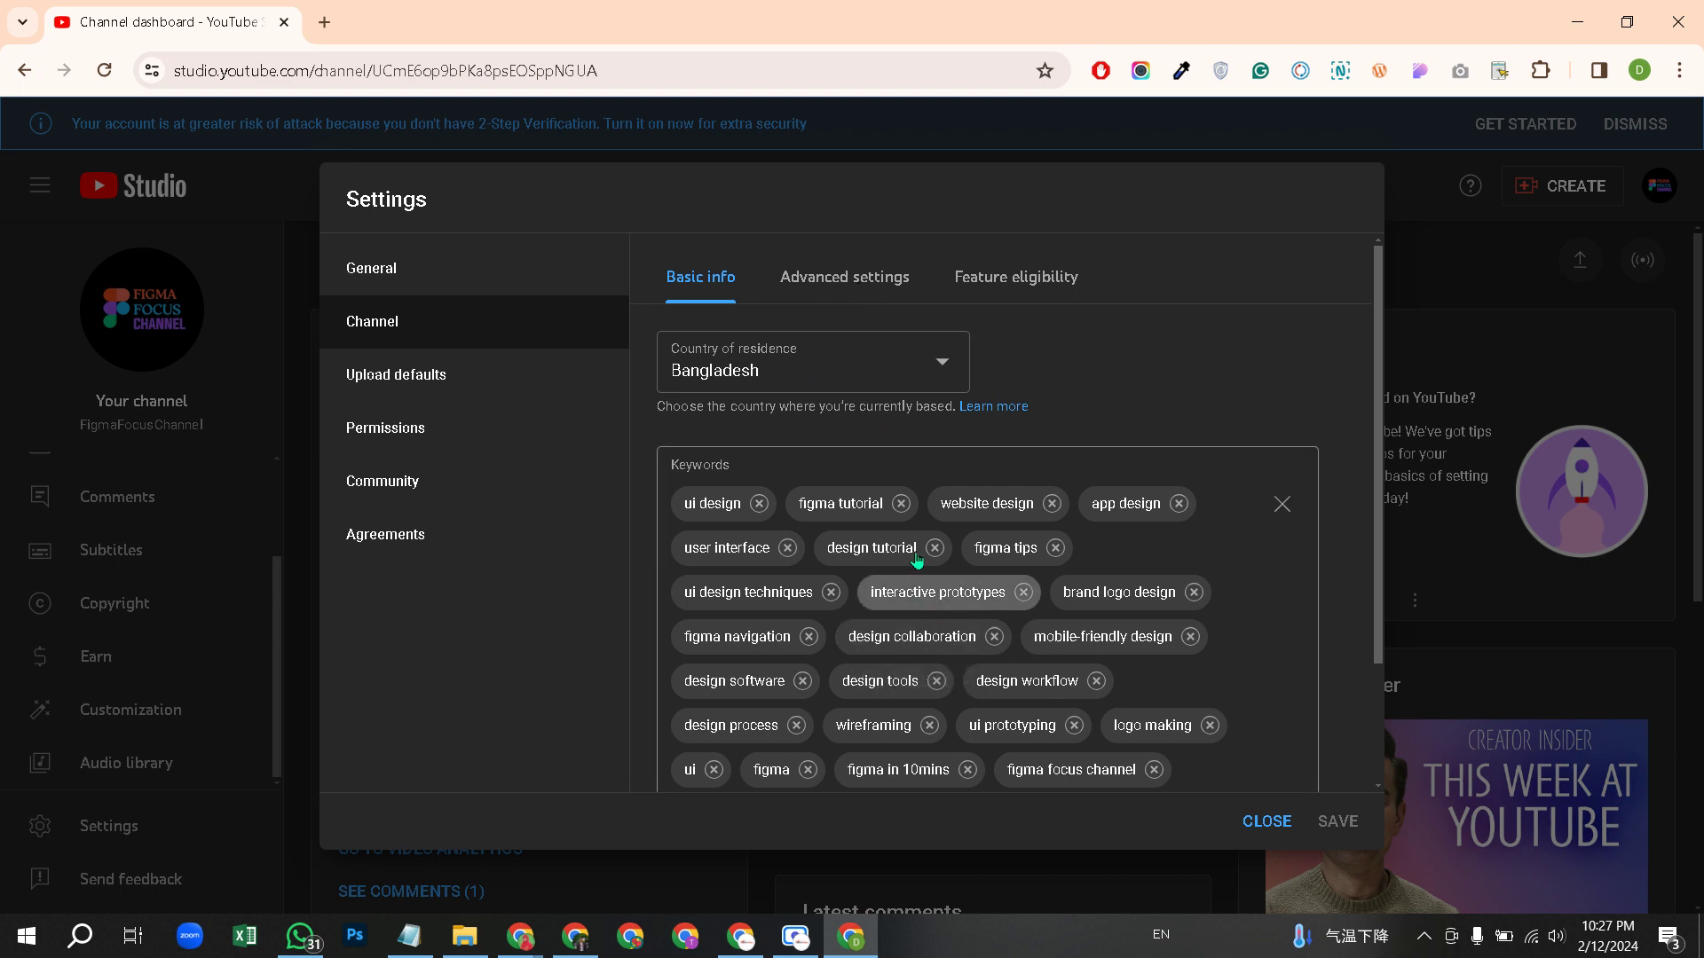
- Review the channel's advanced settings for audience, Google Ads linking, automatic captions, advertisements and clips
left_click(866, 280)
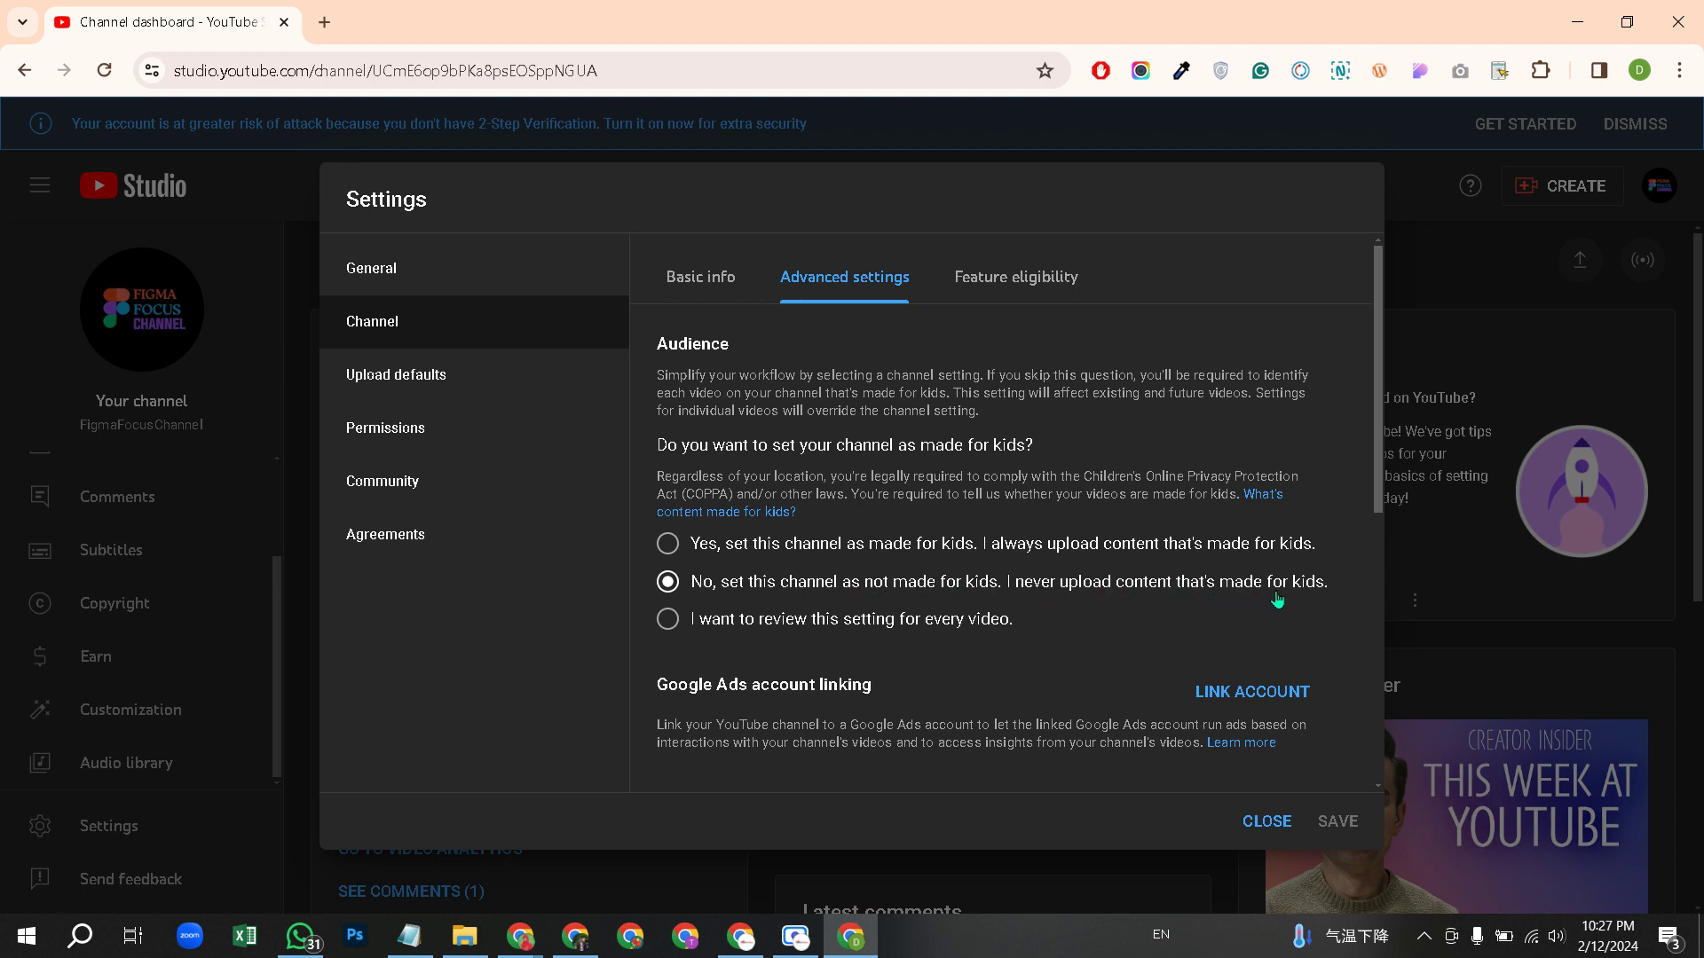
scroll(1094, 531, "down", 2)
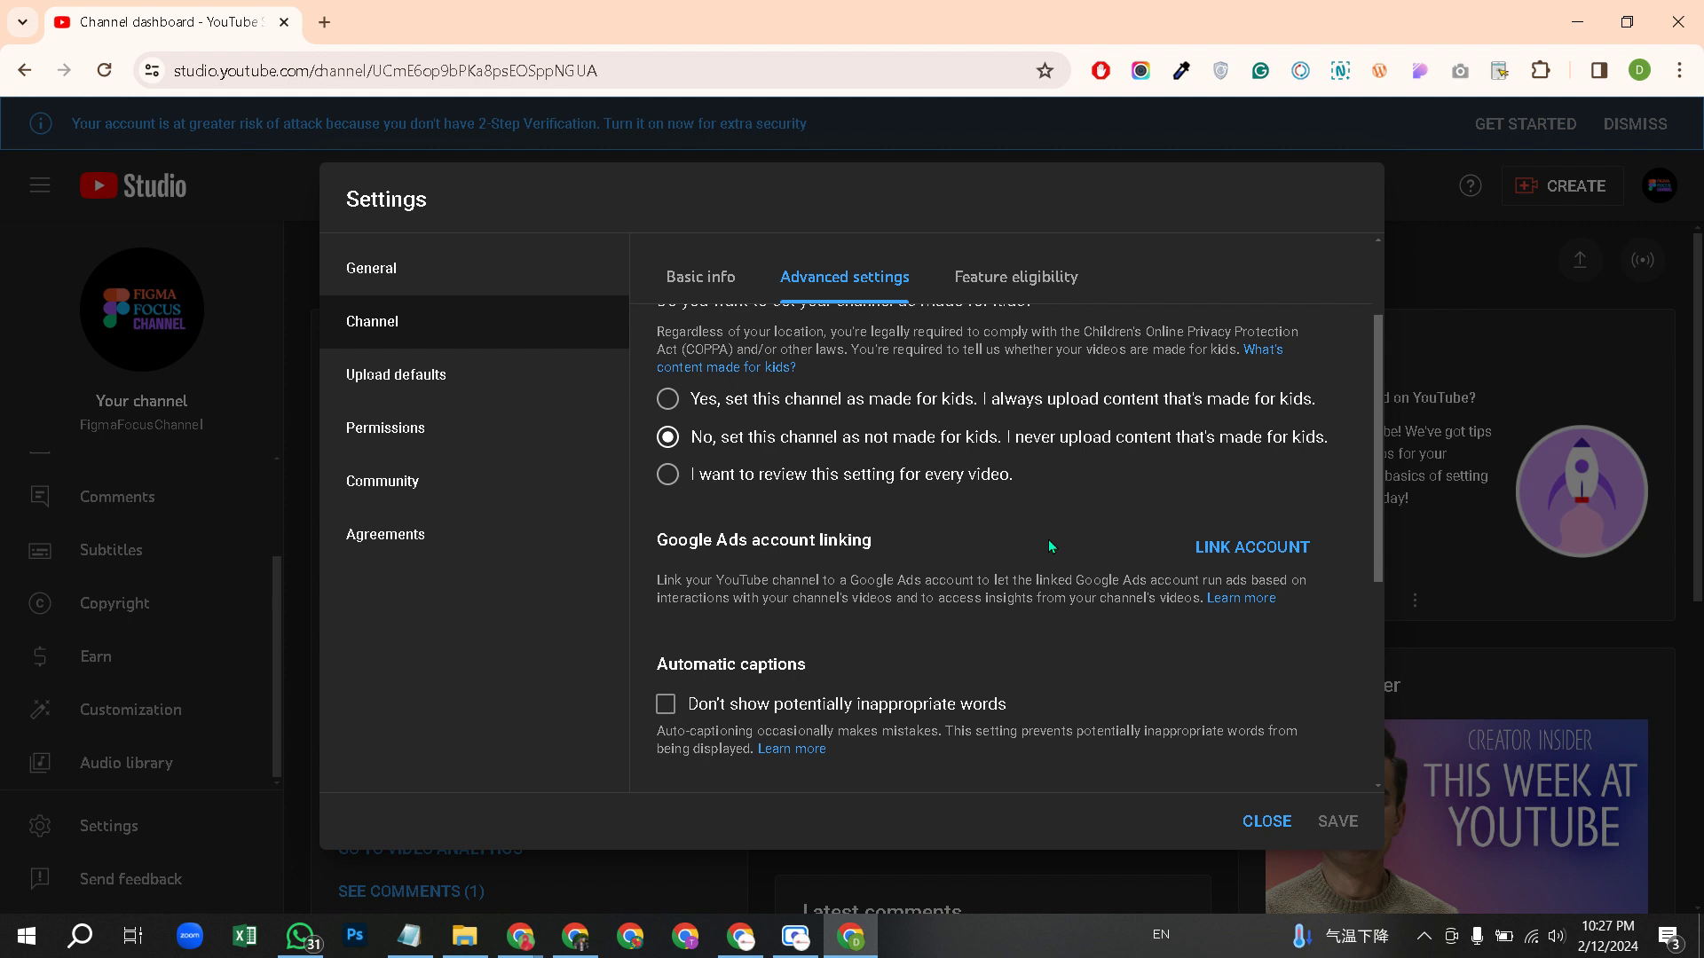
scroll(1049, 545, "down", 2)
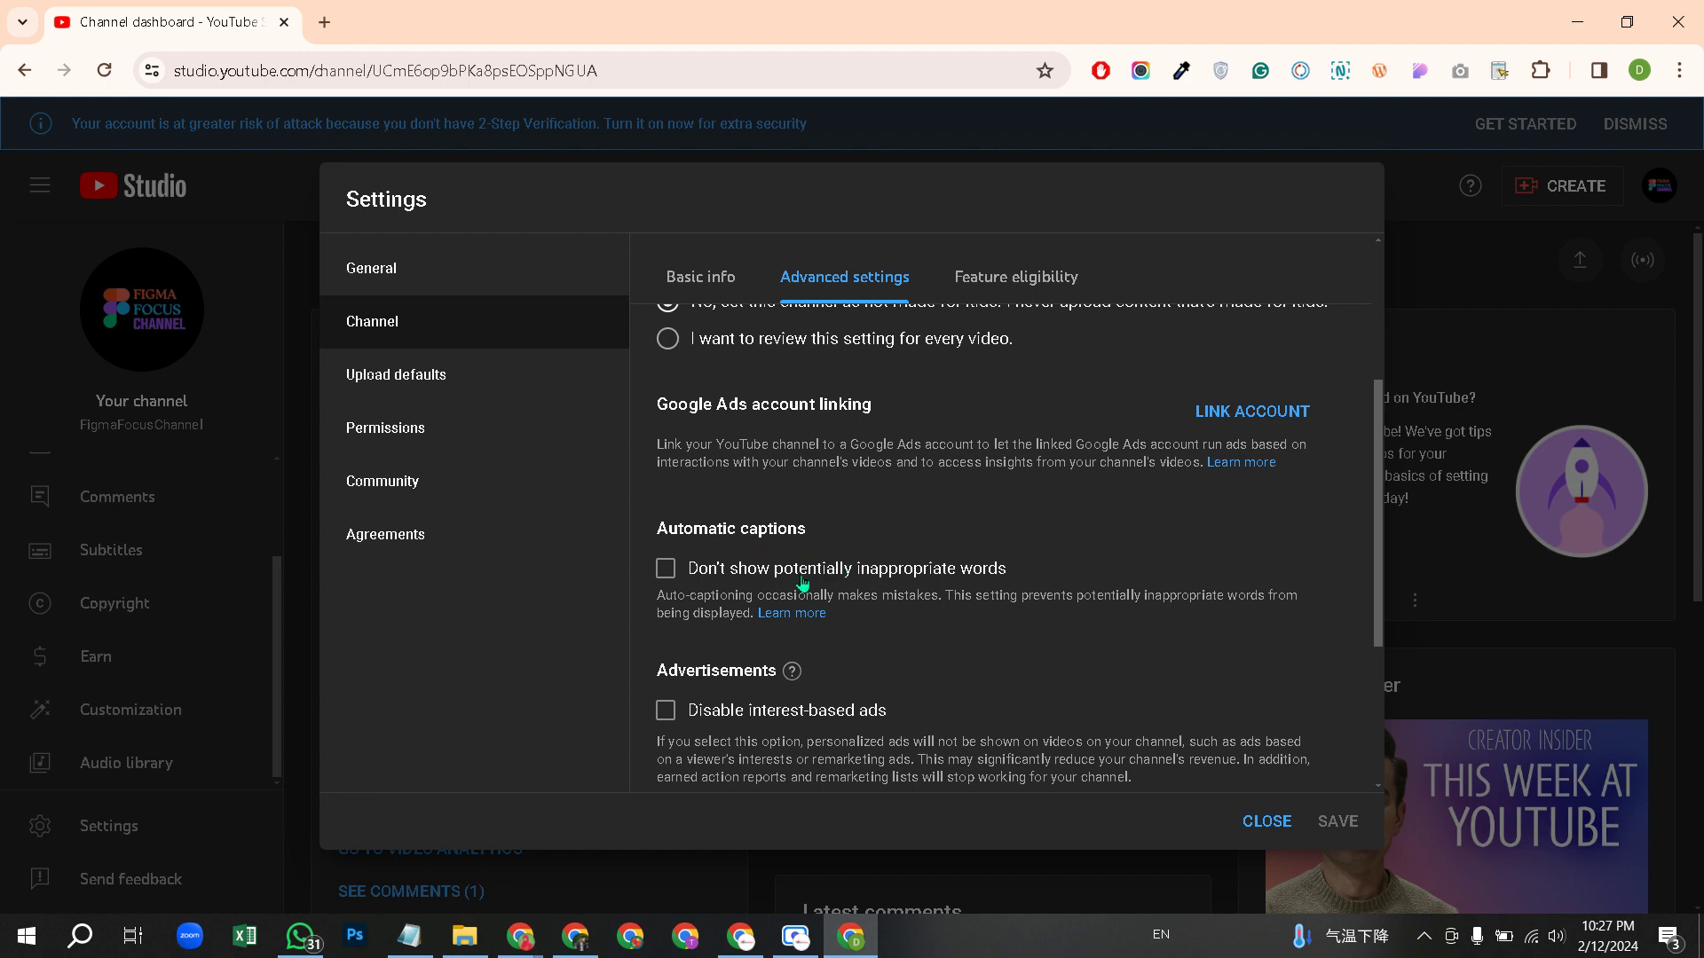
scroll(825, 545, "down", 2)
scroll(951, 464, "down", 2)
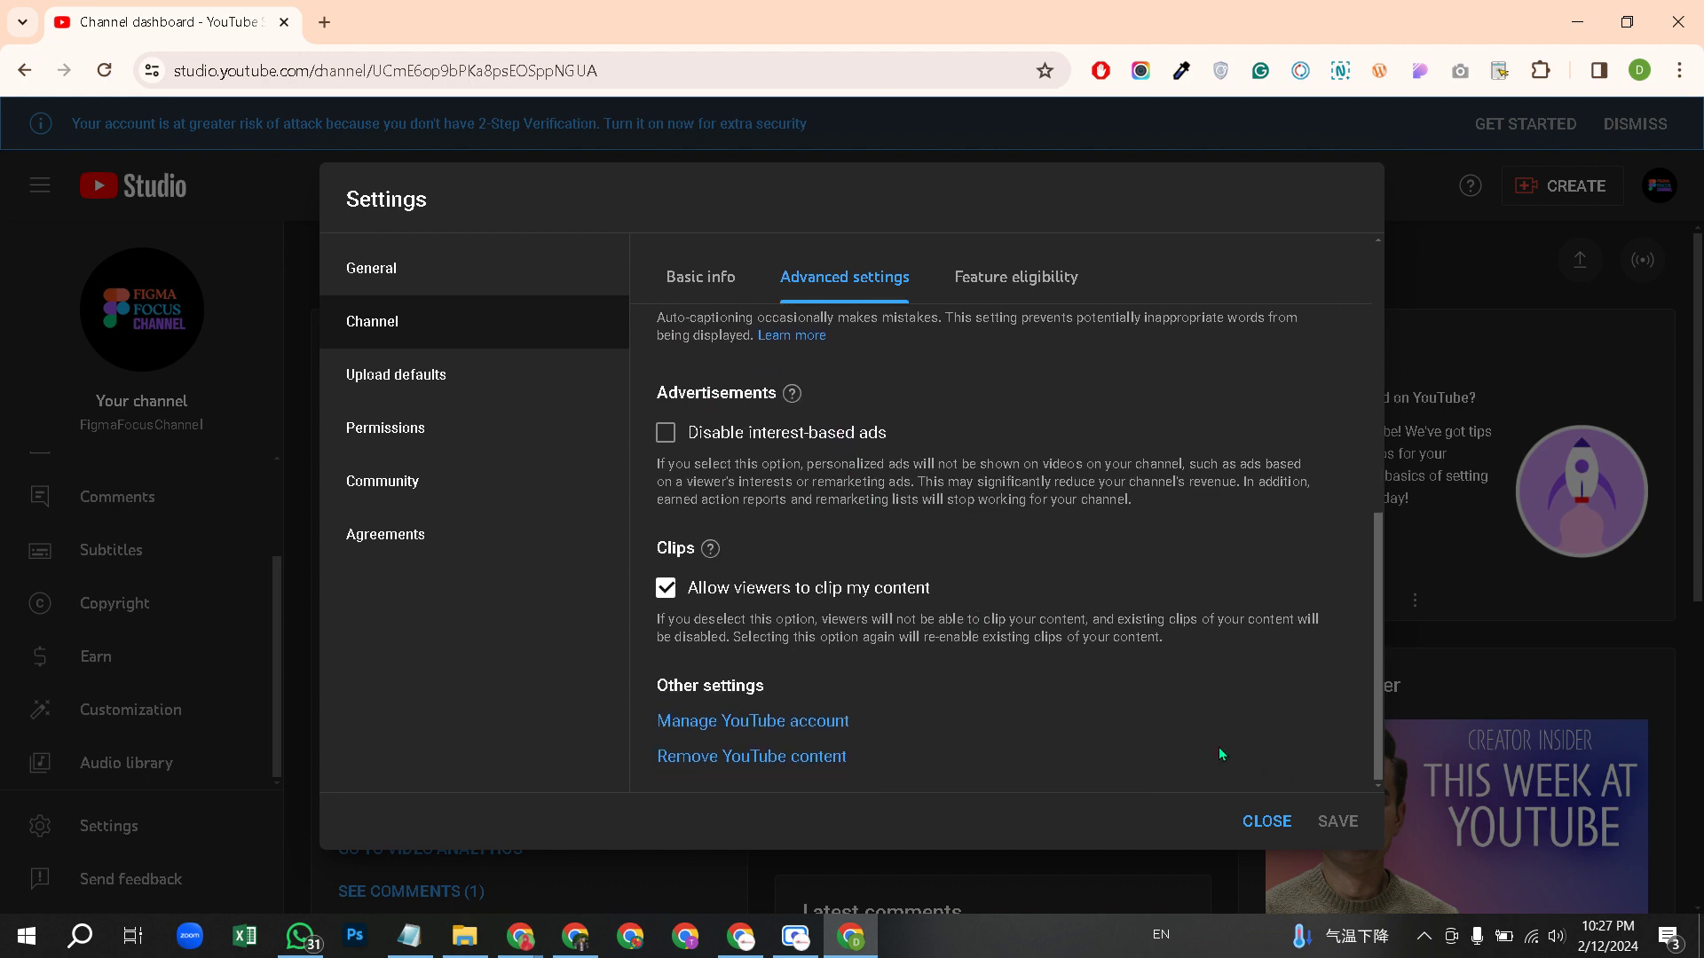
scroll(1094, 602, "up", 4)
scroll(1095, 604, "down", 4)
scroll(1094, 599, "up", 5)
- Examine the Intermediate features and their phone verification requirement under Feature eligibility, and collapse the section
left_click(1025, 279)
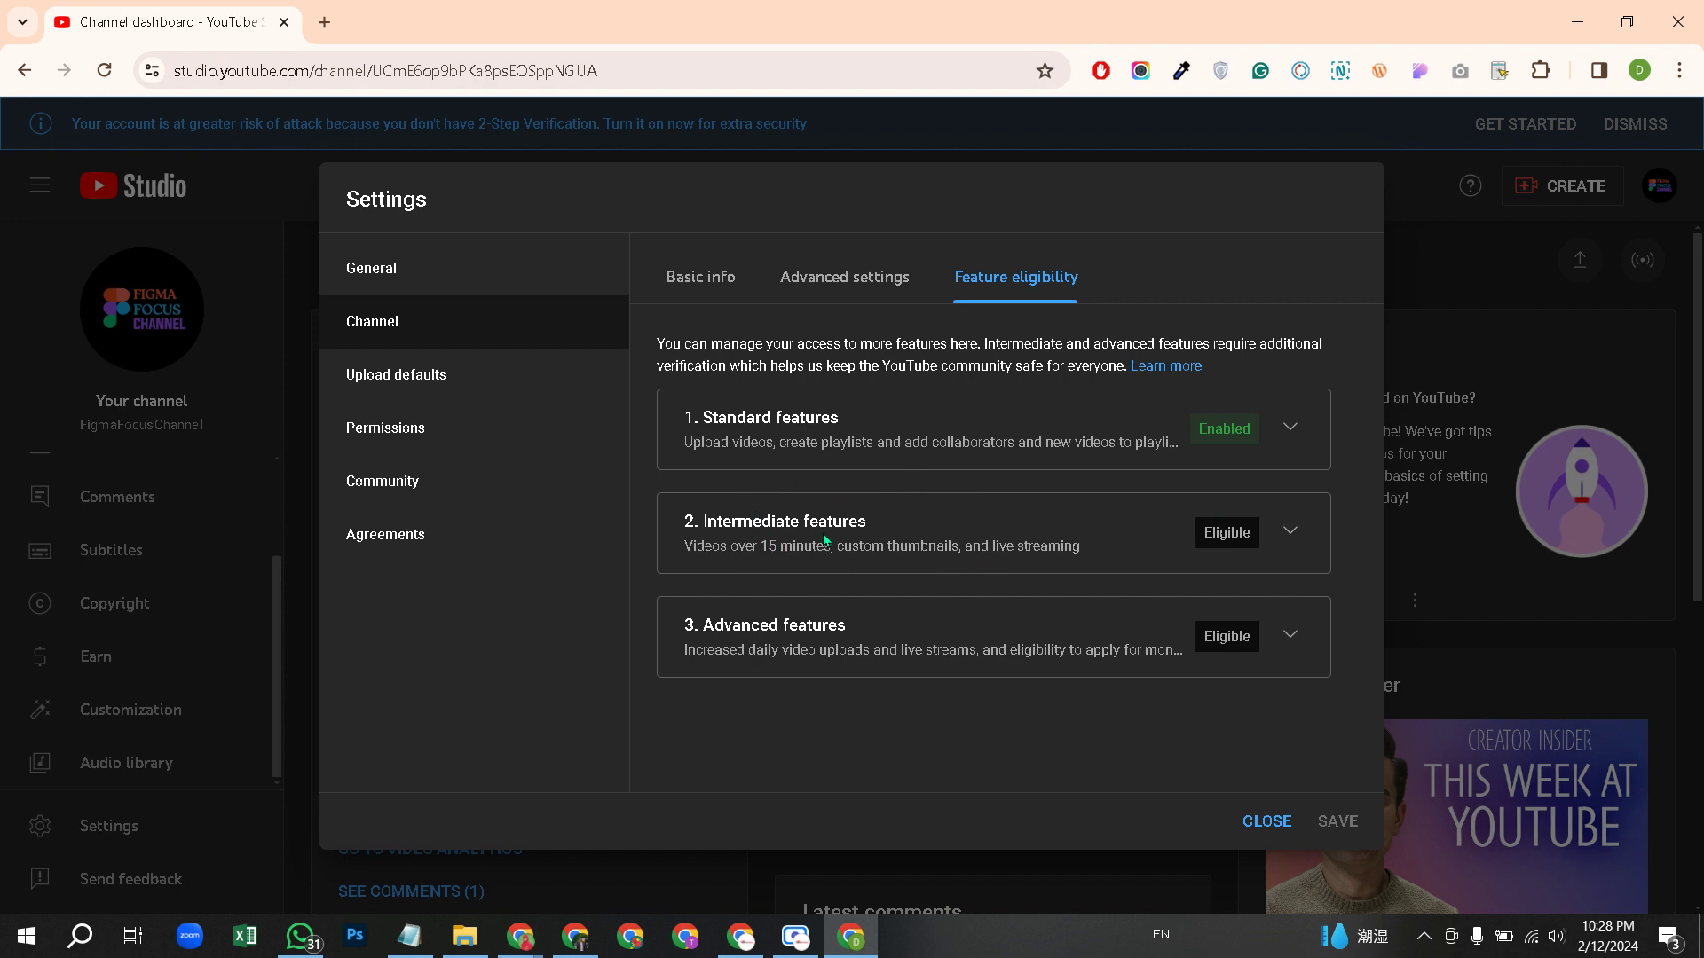
left_click(1289, 535)
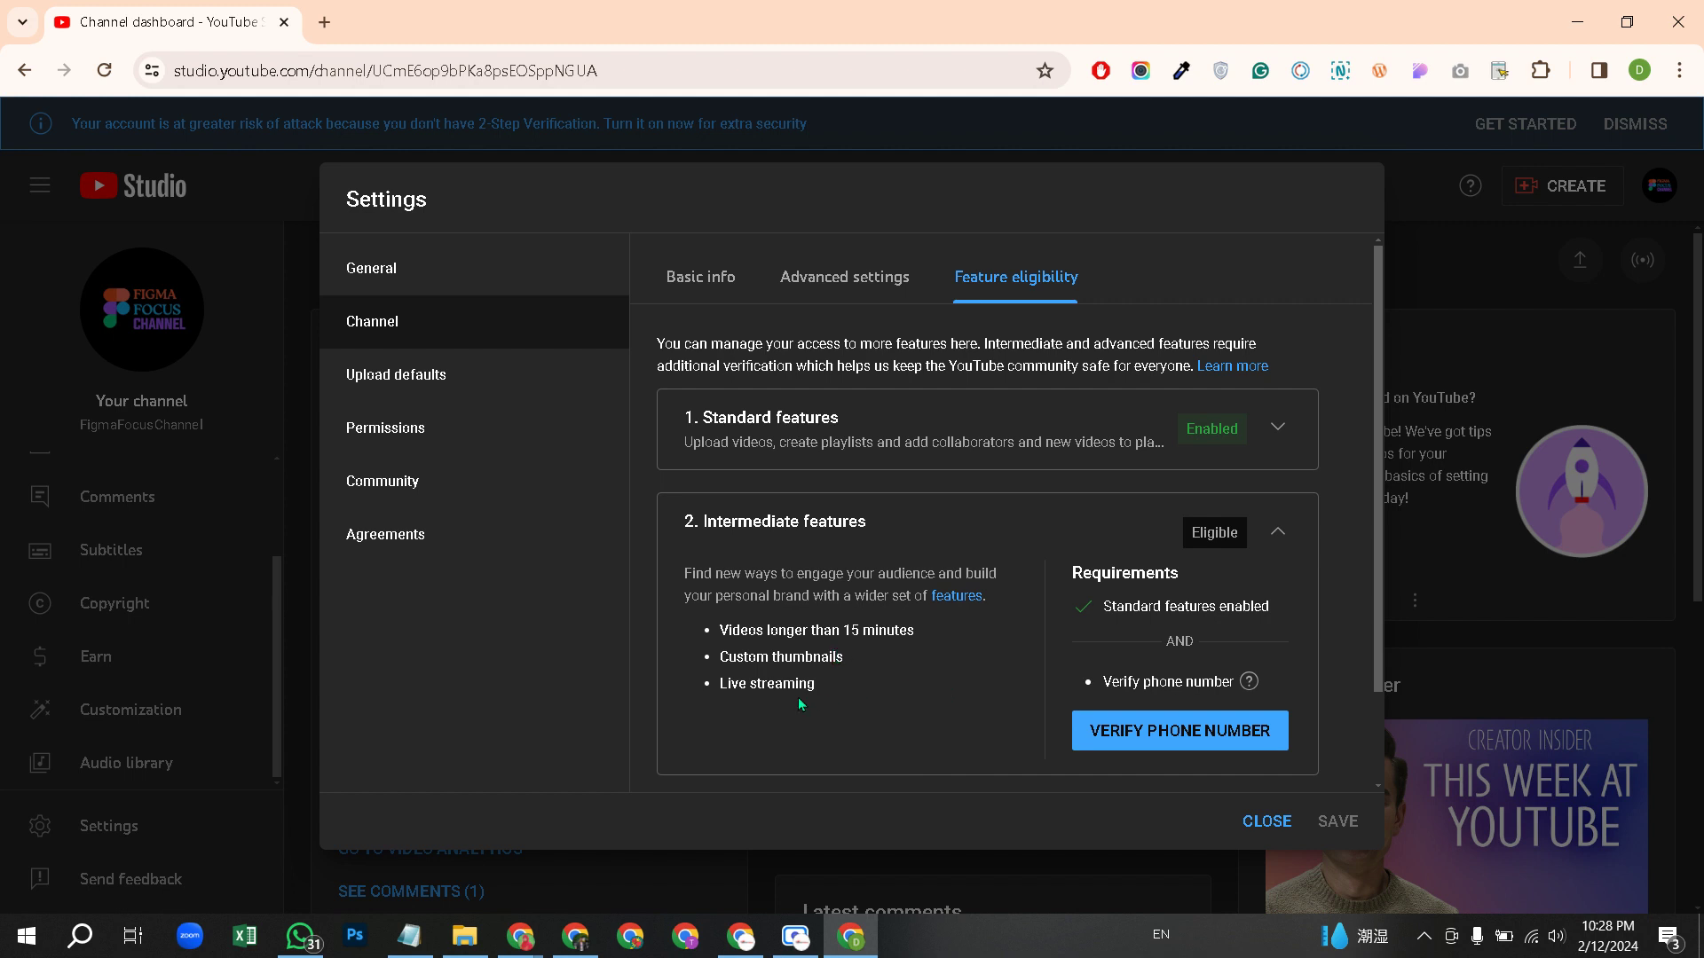
left_click(1258, 742)
left_click(1278, 536)
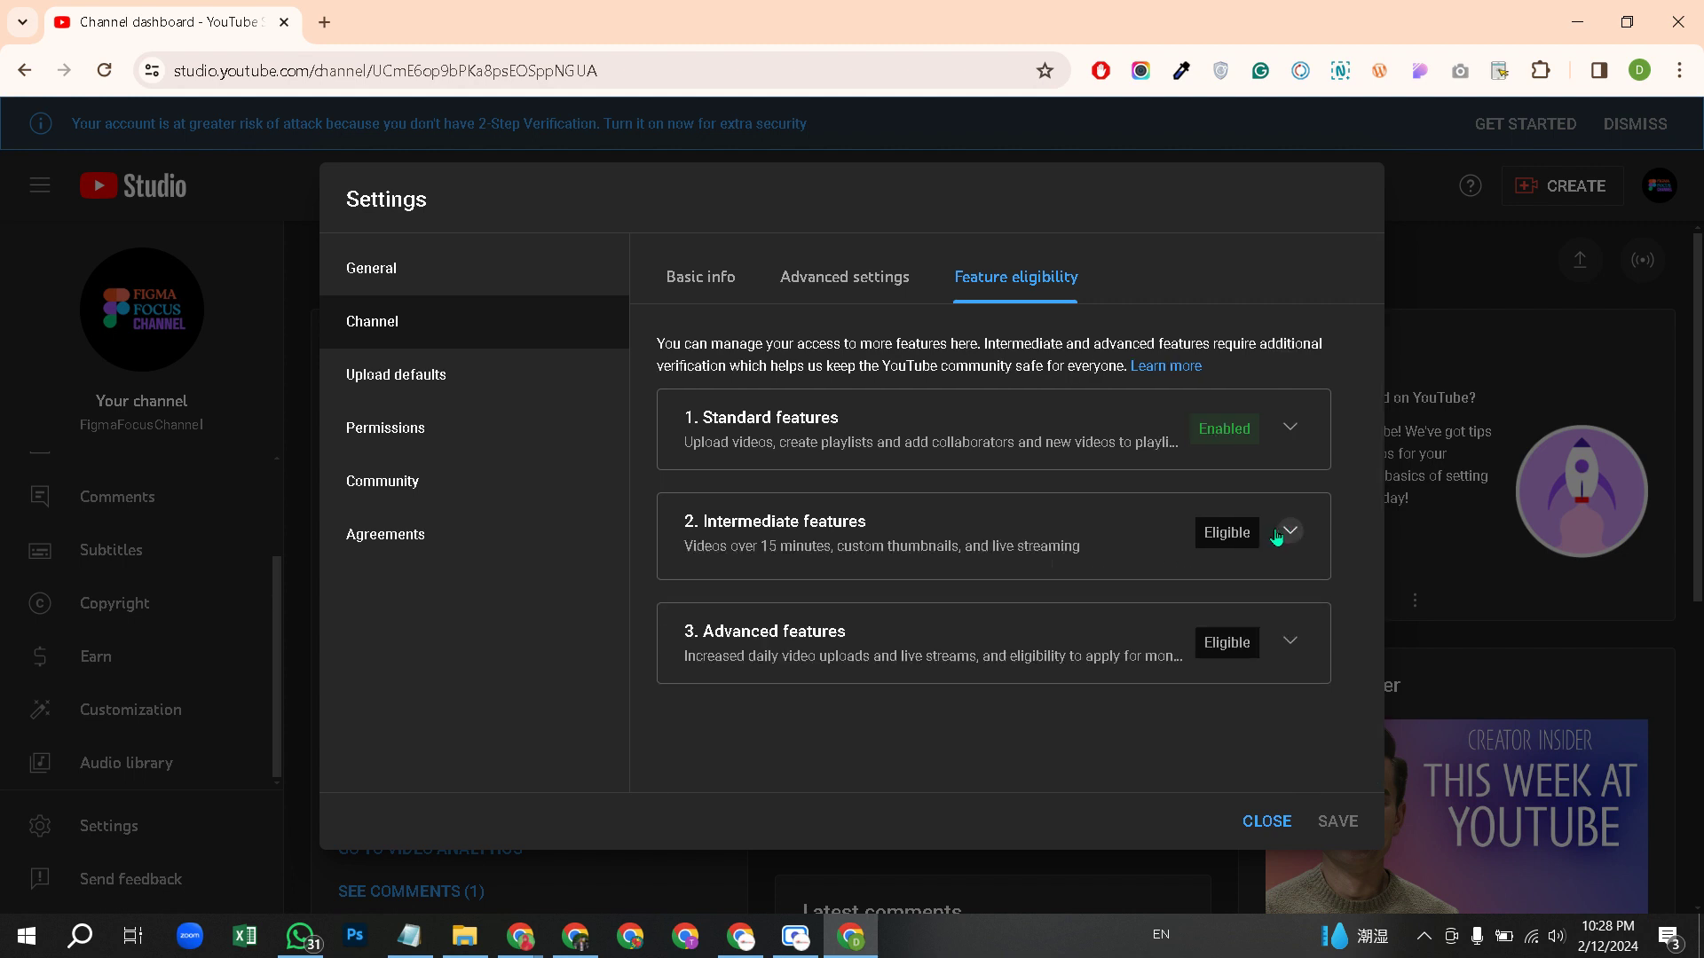
- Expand the Advanced features section and examine its benefits and its video verification, valid ID and channel history requirements
left_click(1290, 634)
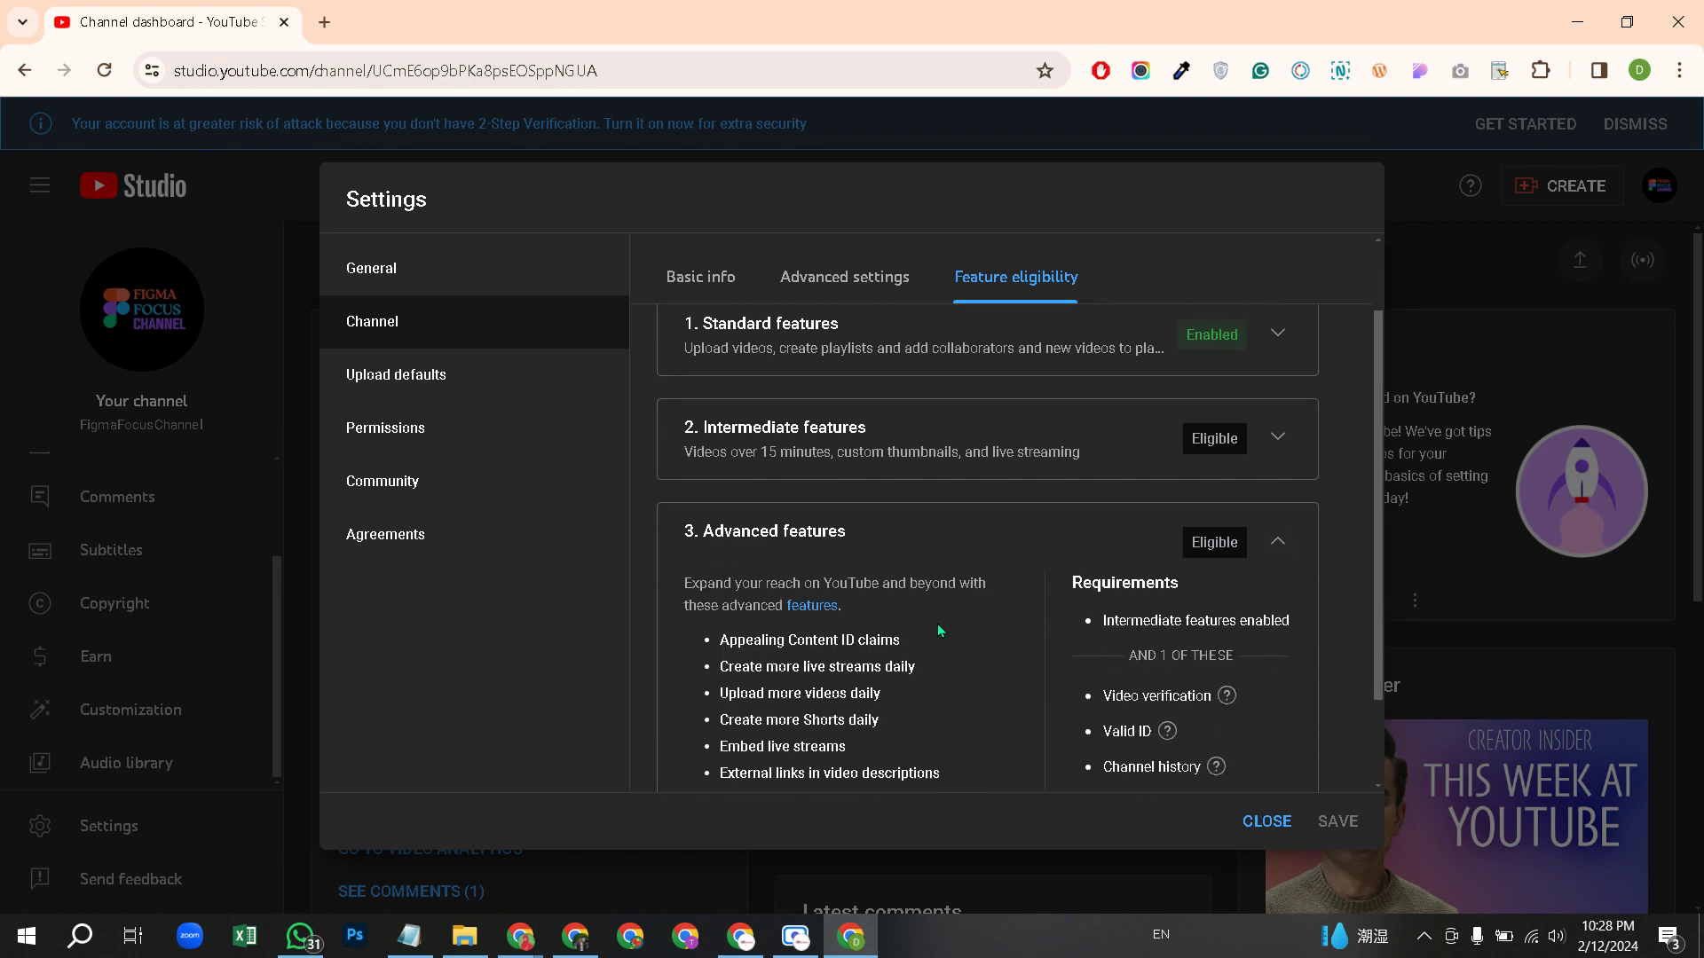
scroll(1094, 616, "down", 1)
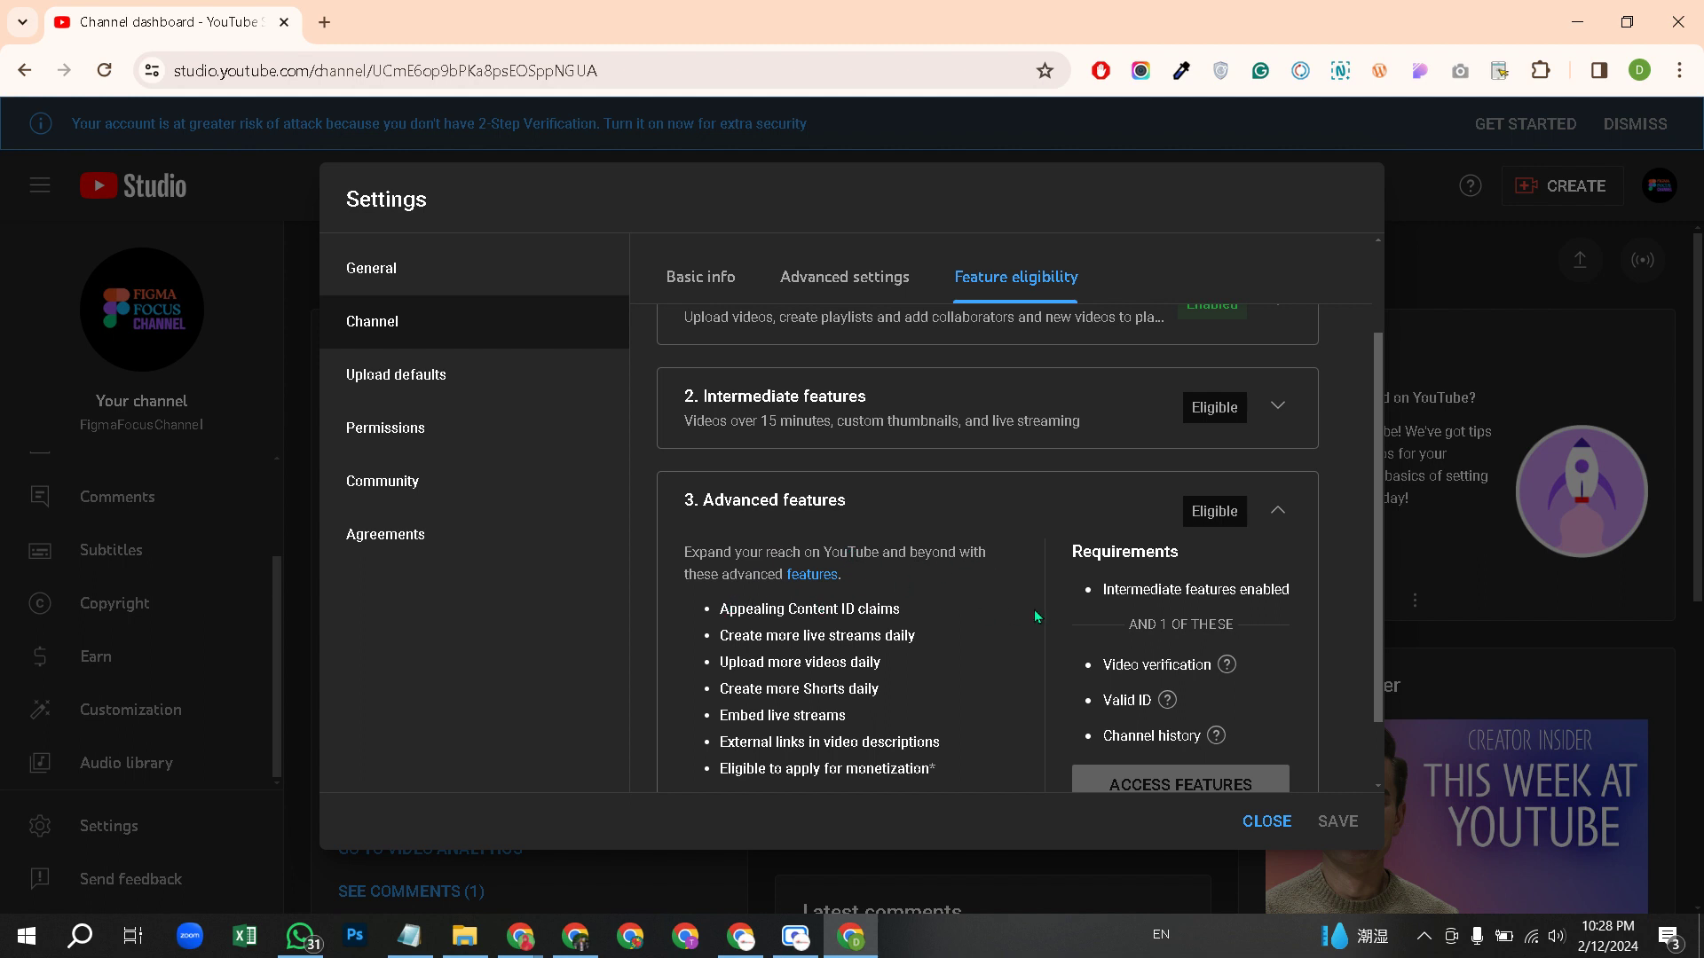
mouse_move(1226, 668)
scroll(1292, 633, "down", 1)
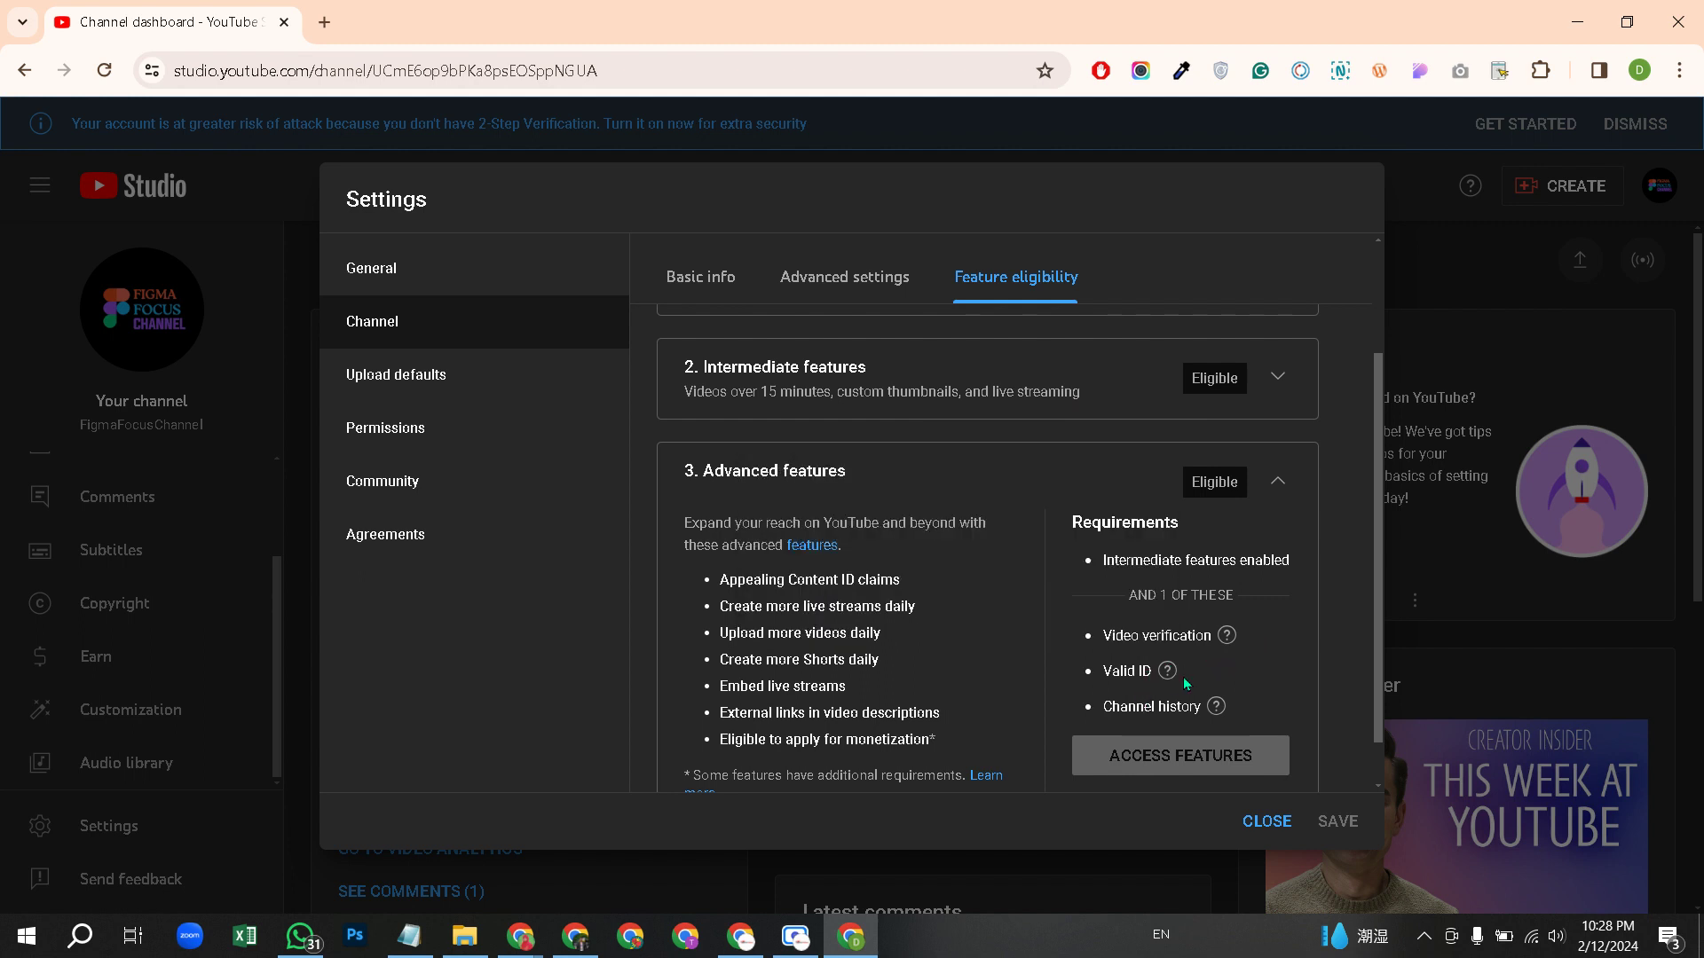
- Review the Advanced features requirements under Feature eligibility and expand the Intermediate features section with its phone verification requirement
scroll(1234, 705, "down", 1)
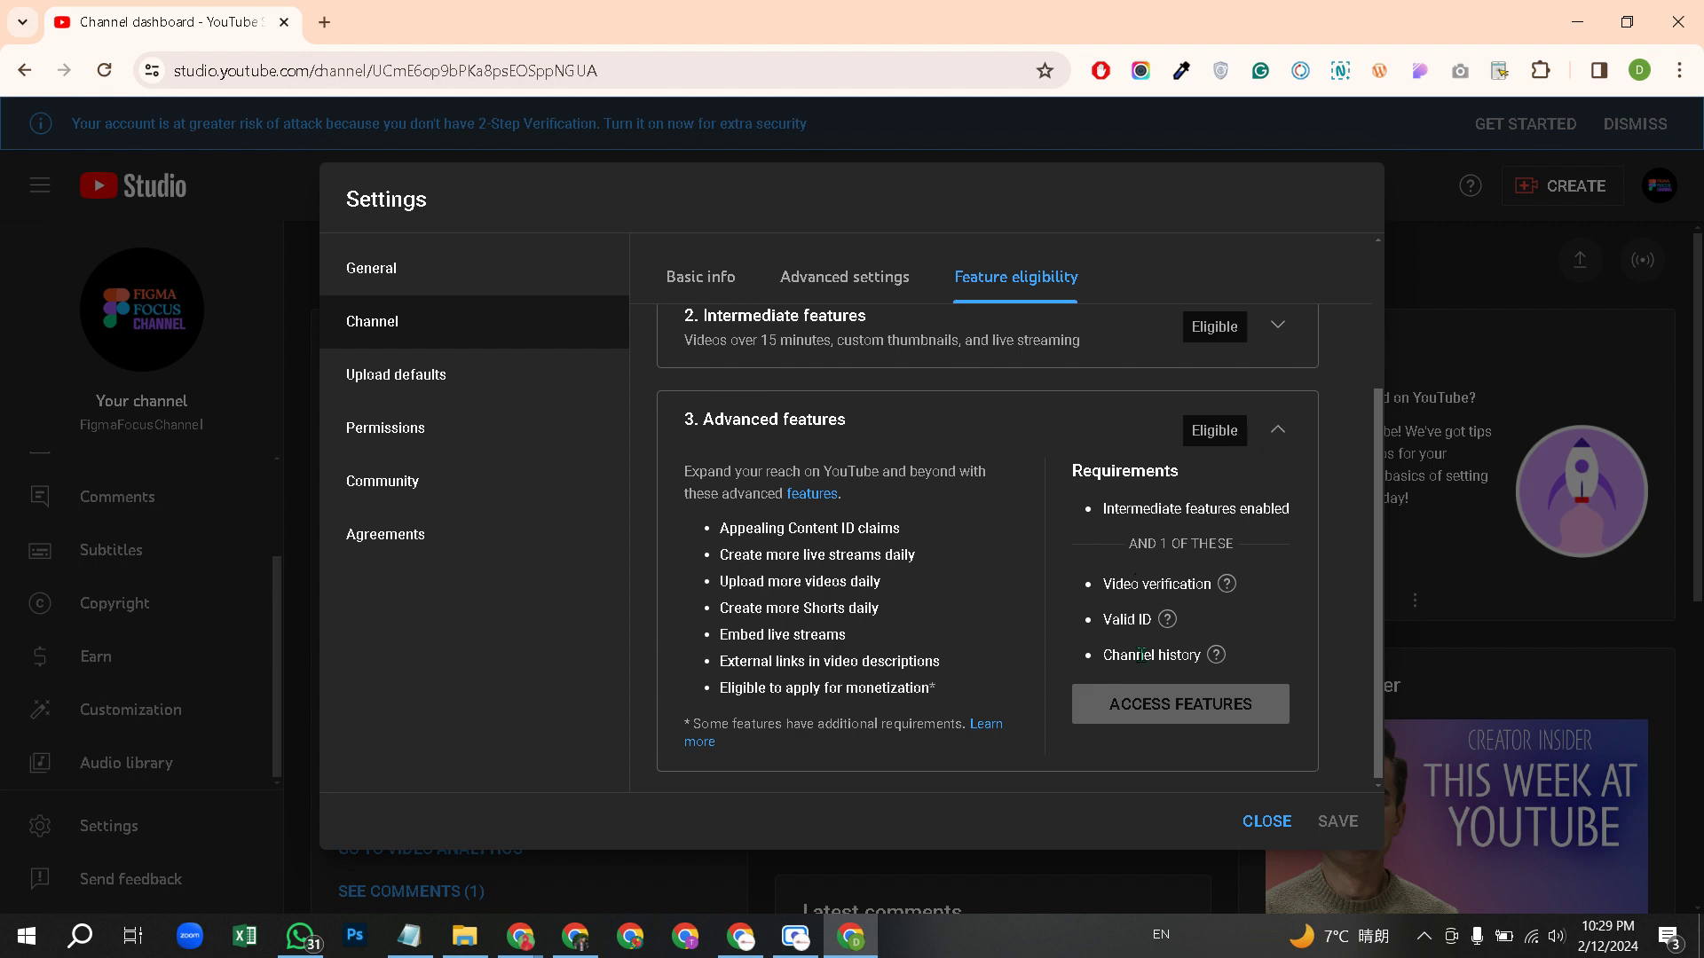
scroll(1140, 647, "up", 1)
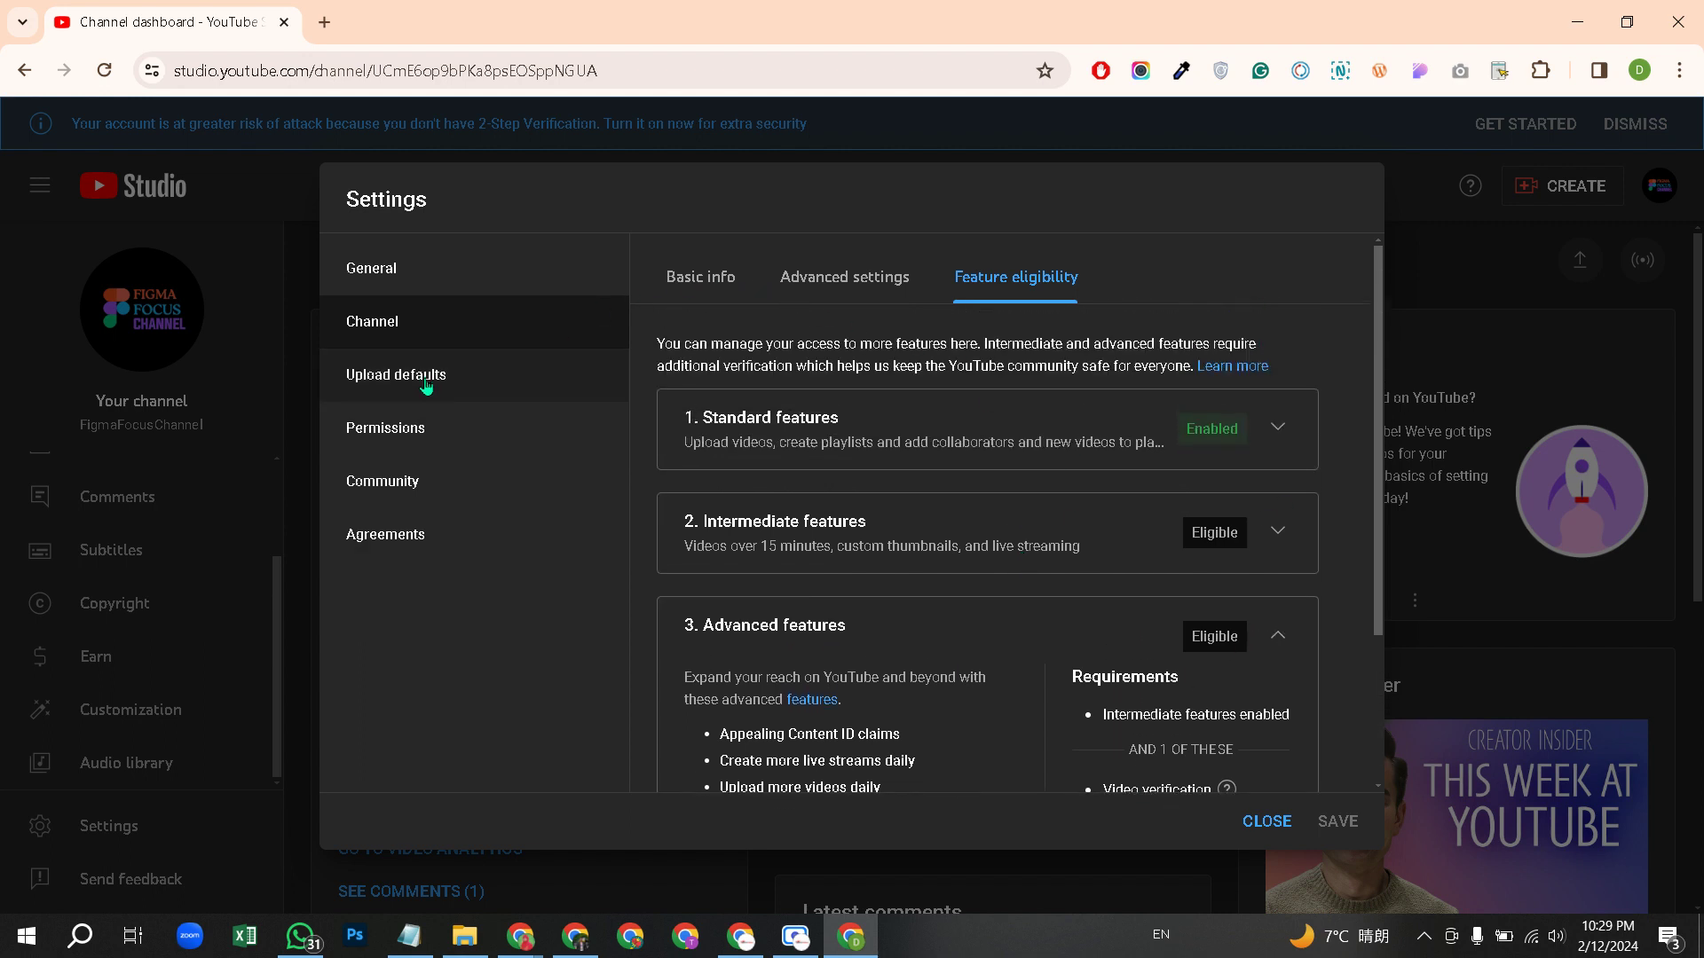
left_click(1275, 536)
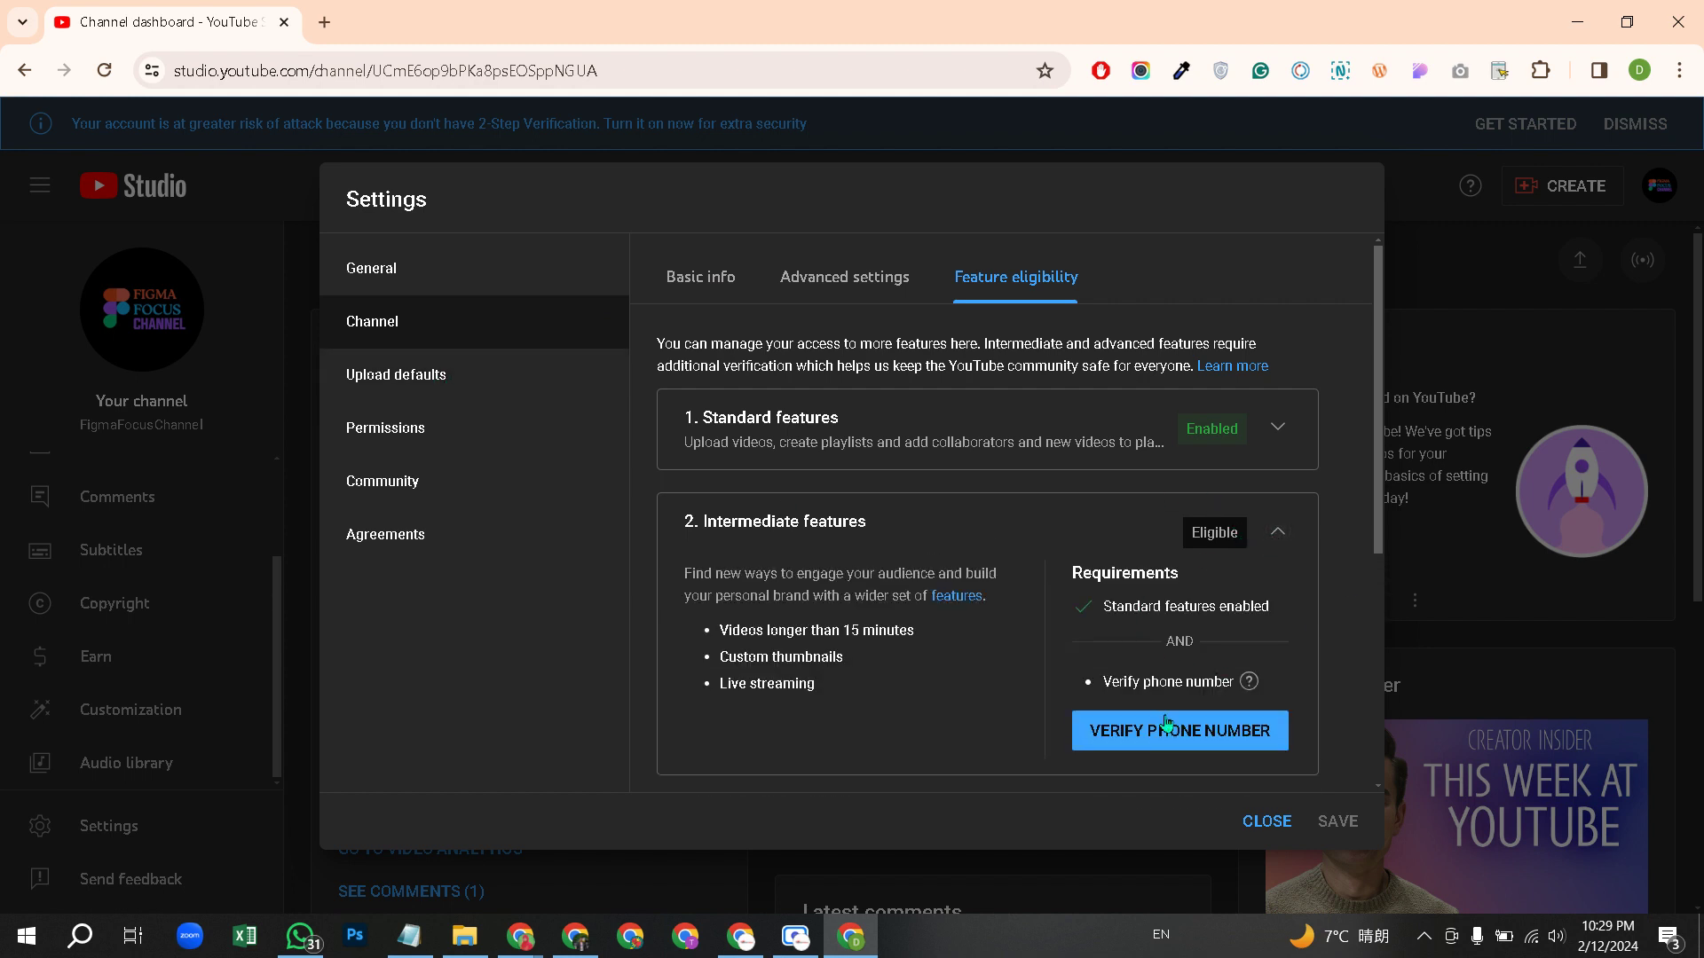
- Open the upload defaults and review the default title, description, visibility and tags
left_click(426, 391)
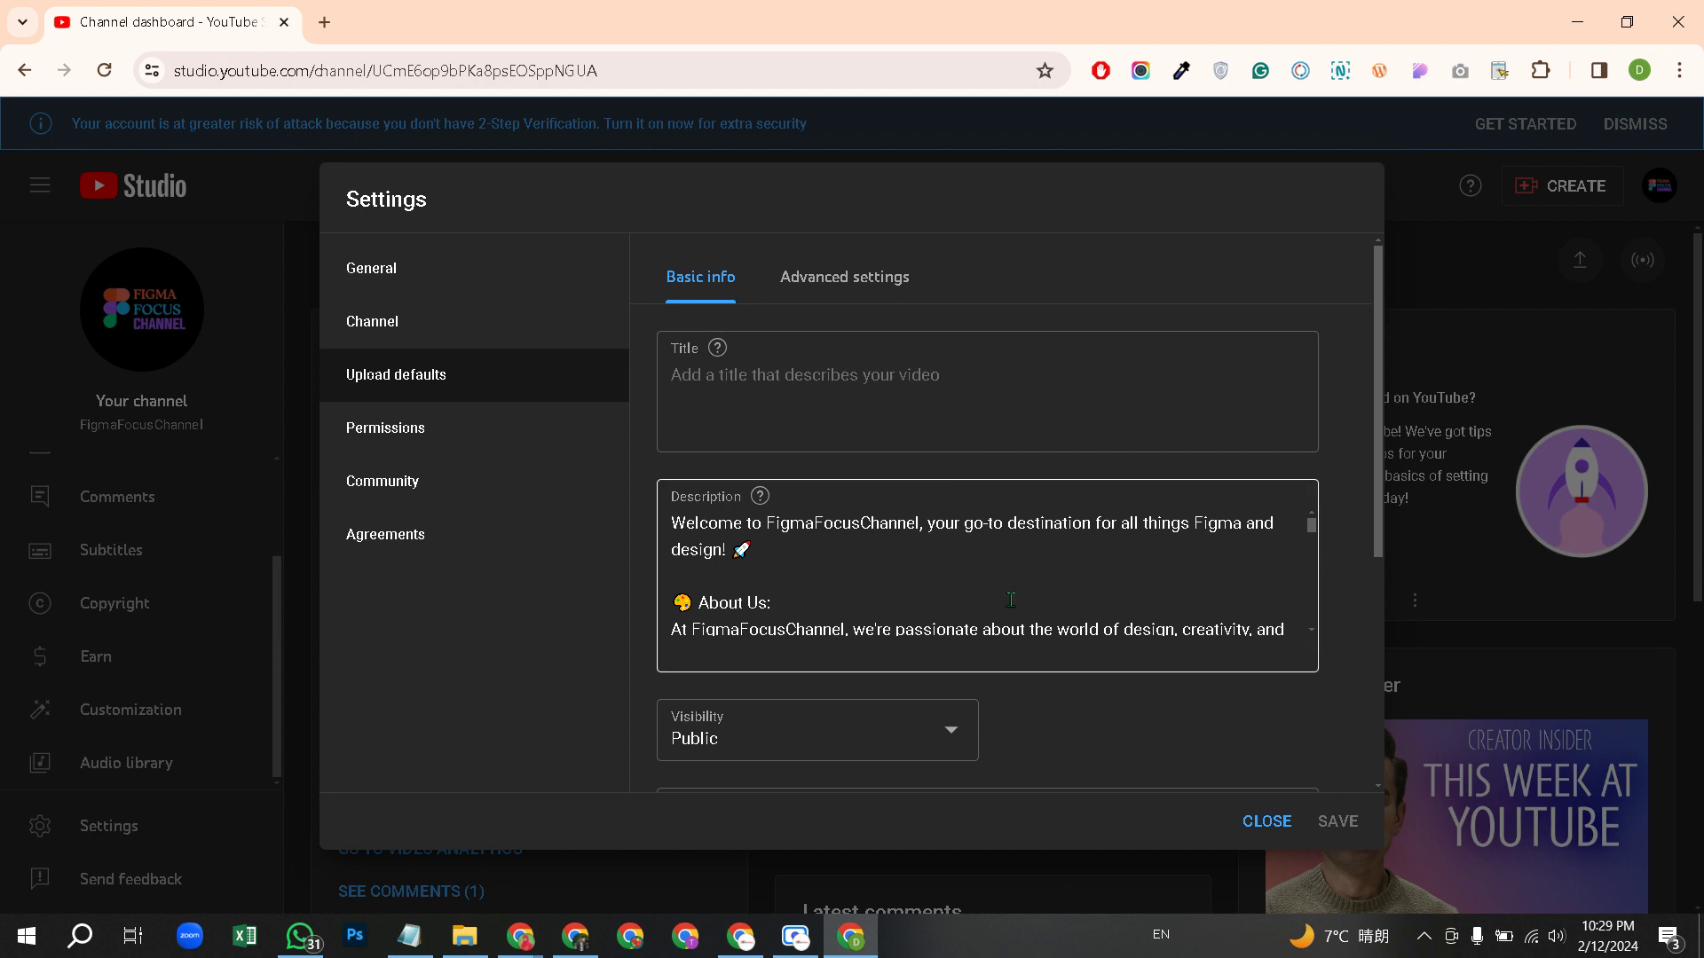
scroll(785, 581, "down", 10)
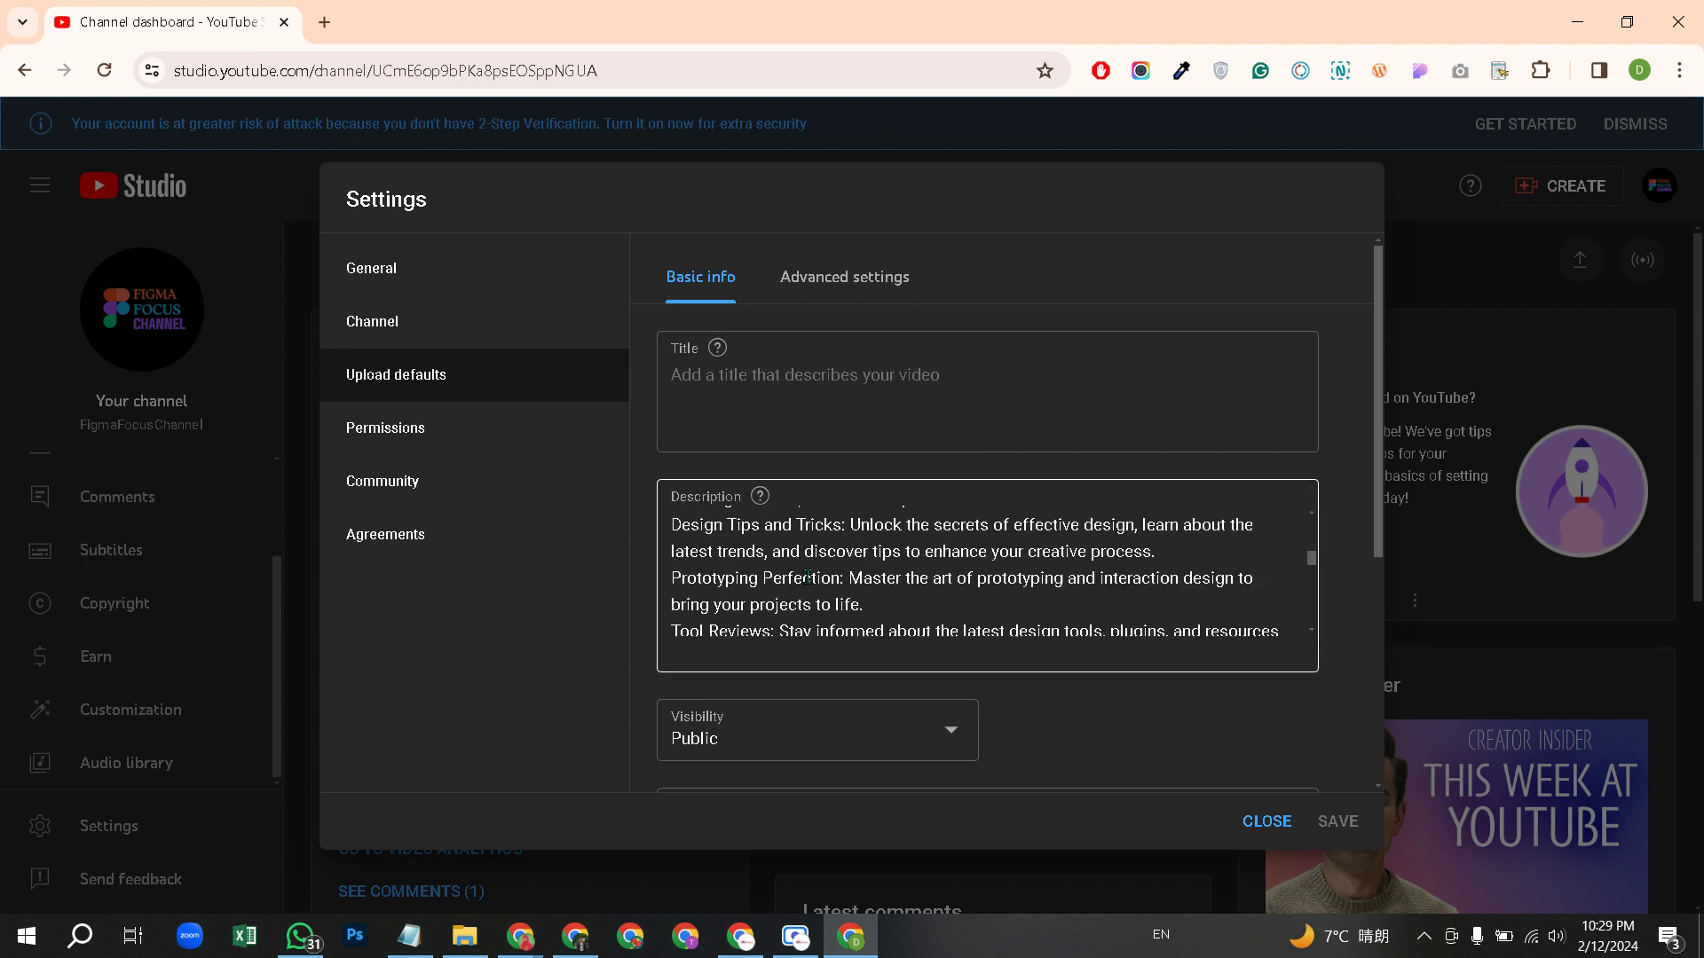
scroll(850, 582, "down", 5)
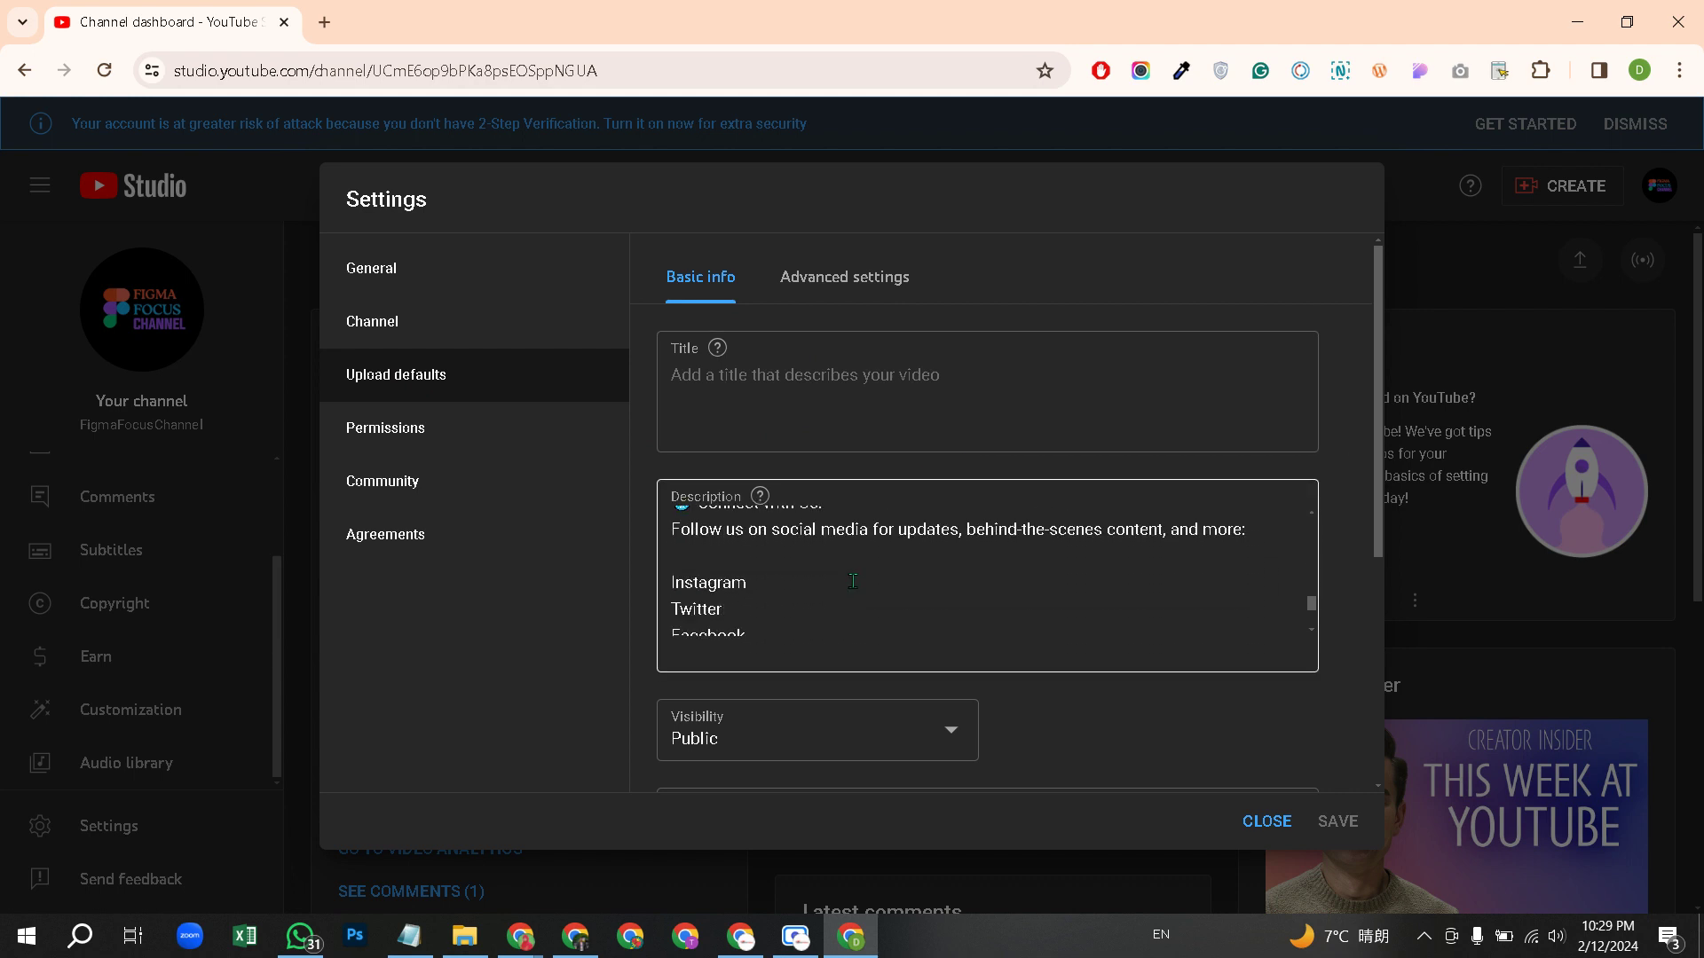
scroll(852, 581, "up", 15)
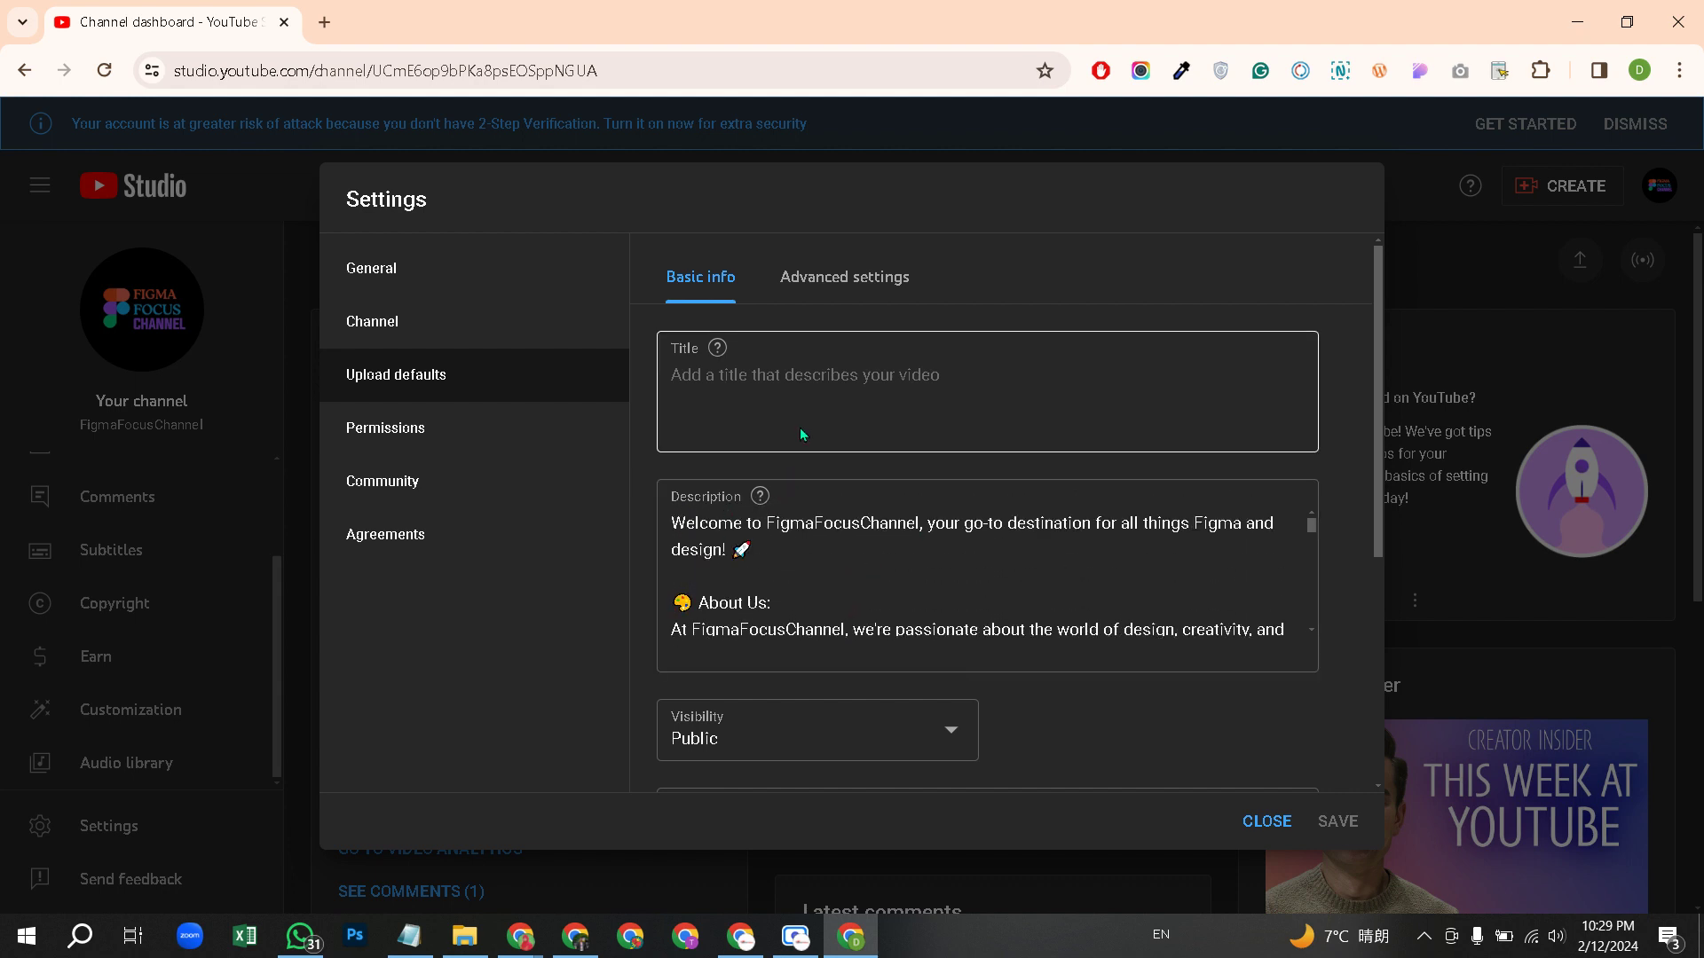
left_click(771, 396)
scroll(950, 421, "down", 2)
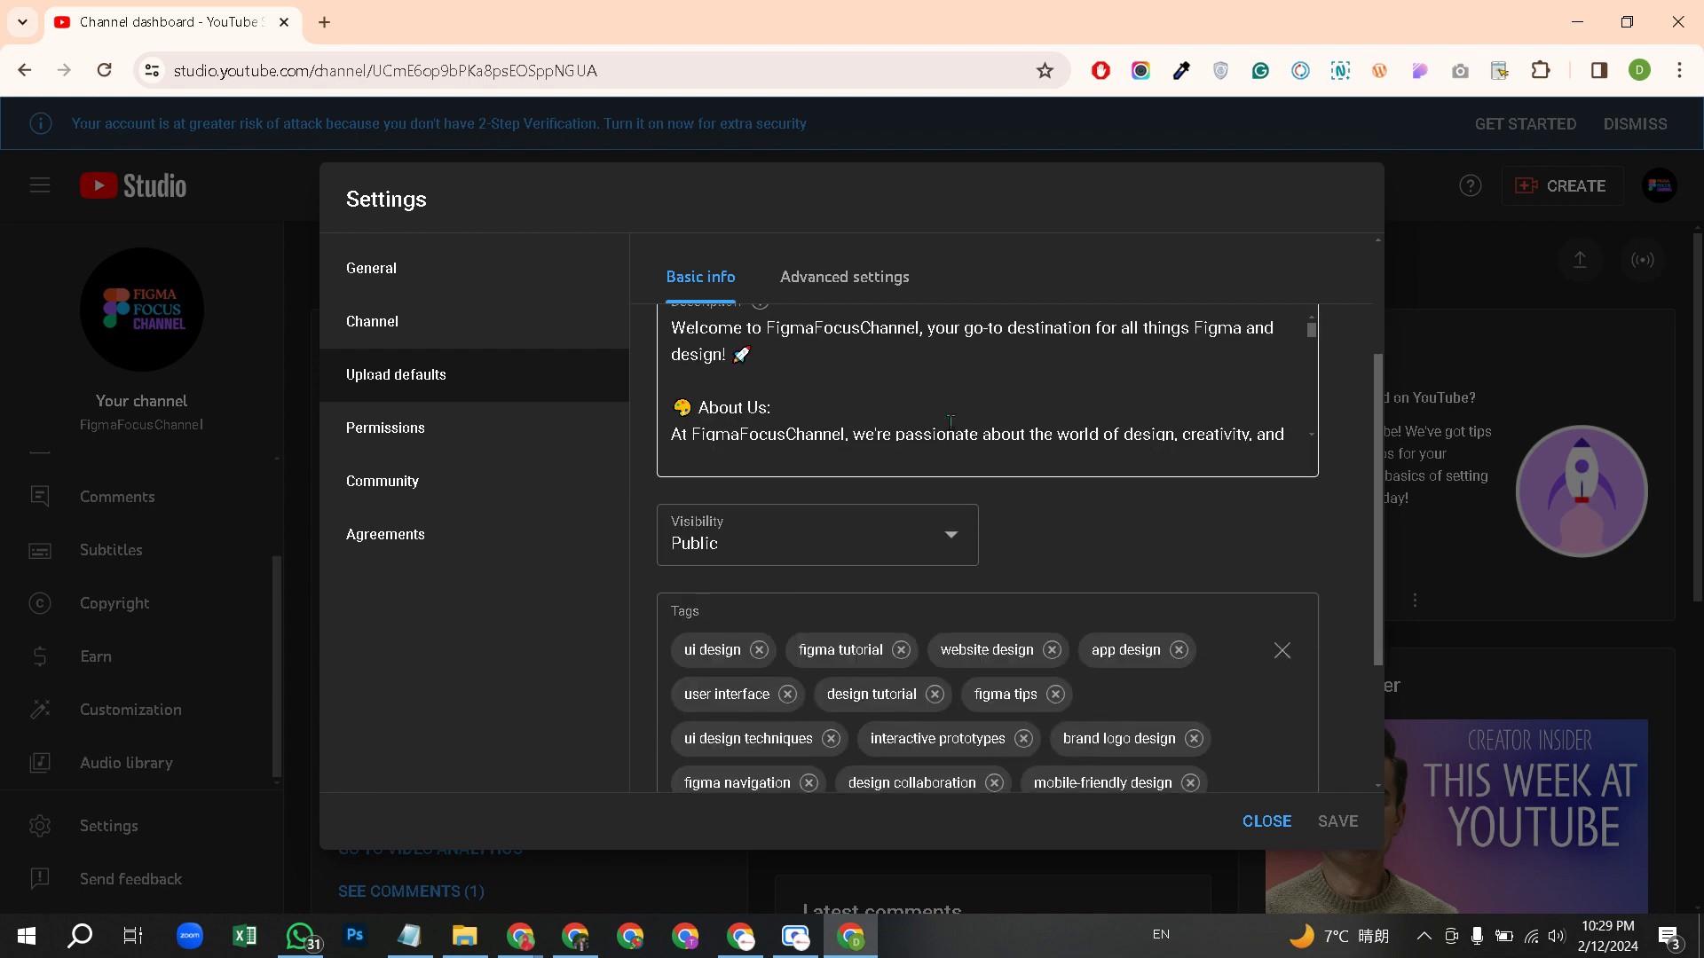
scroll(876, 442, "up", 2)
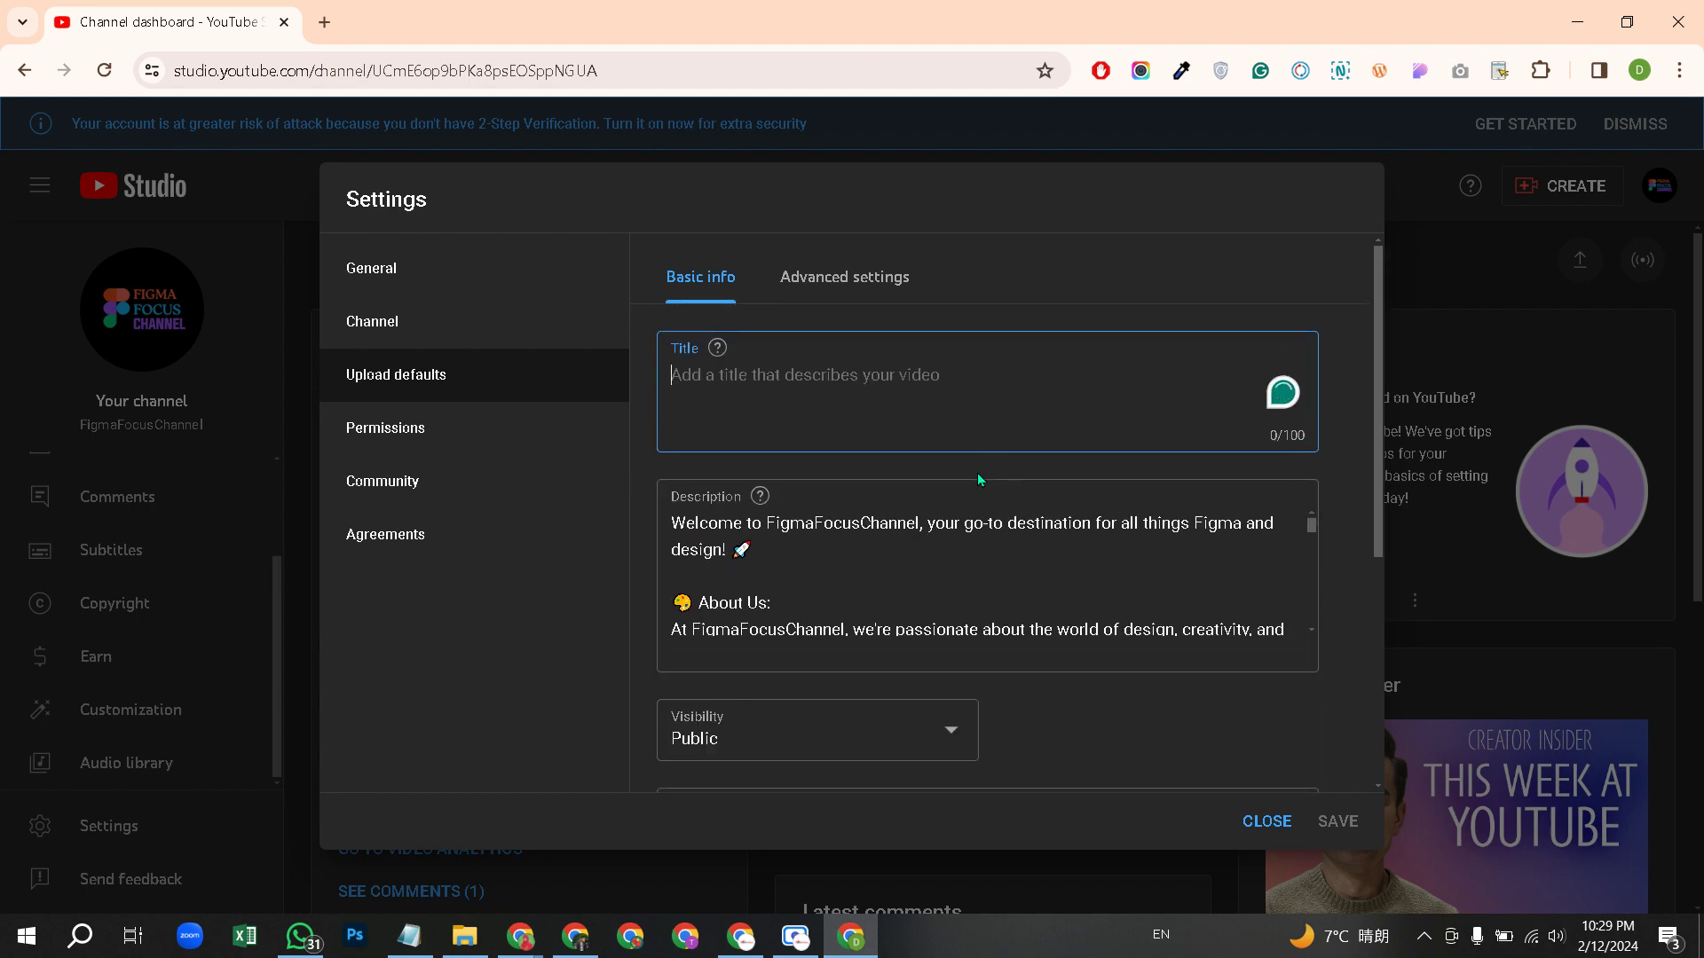
scroll(979, 497, "down", 8)
scroll(1104, 697, "down", 4)
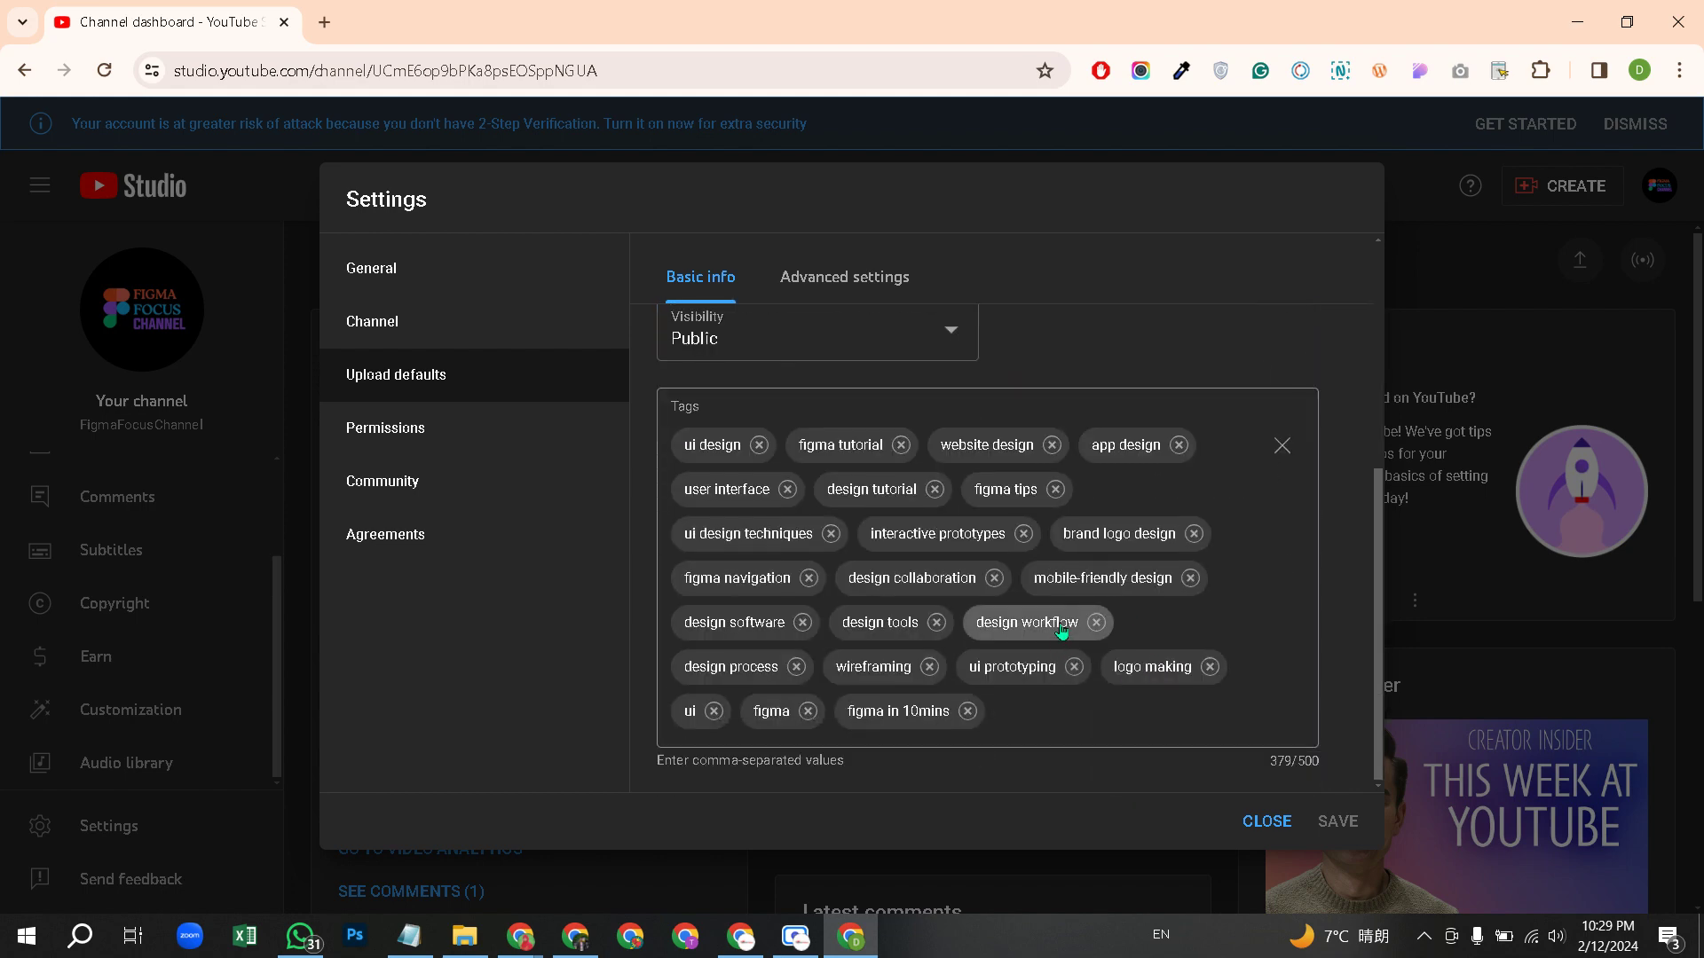
scroll(1029, 445, "up", 4)
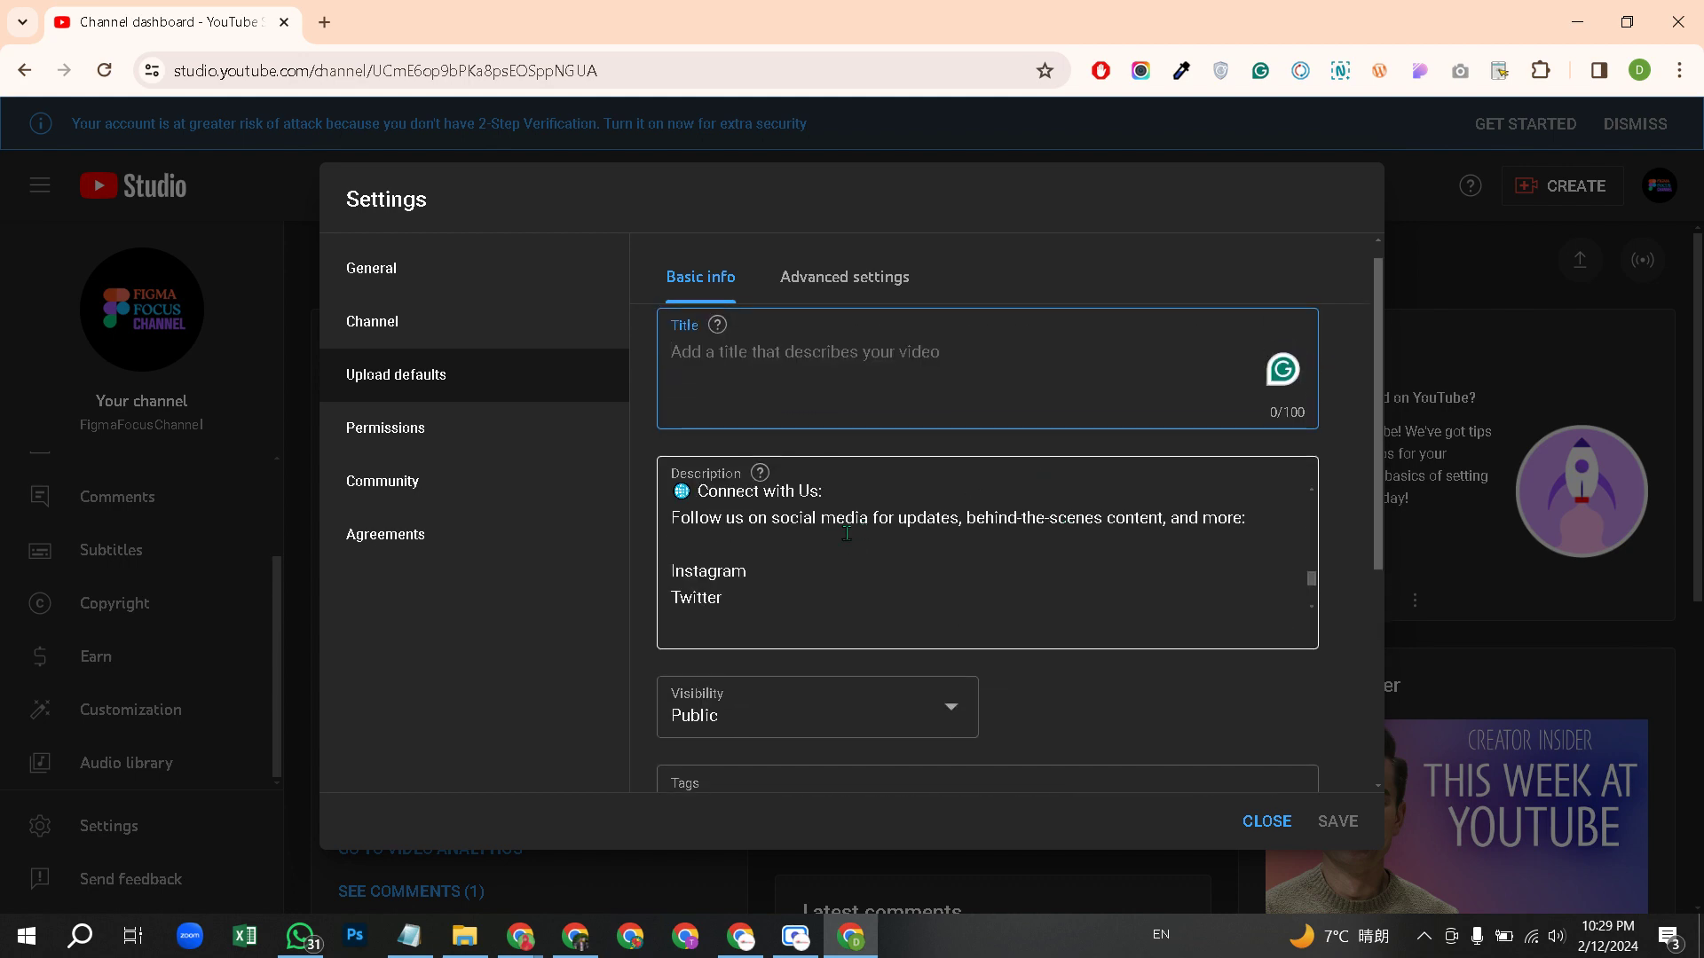
- Paste the copied competitor tags after the existing default tags and review the combined list down to its end
scroll(930, 628, "down", 4)
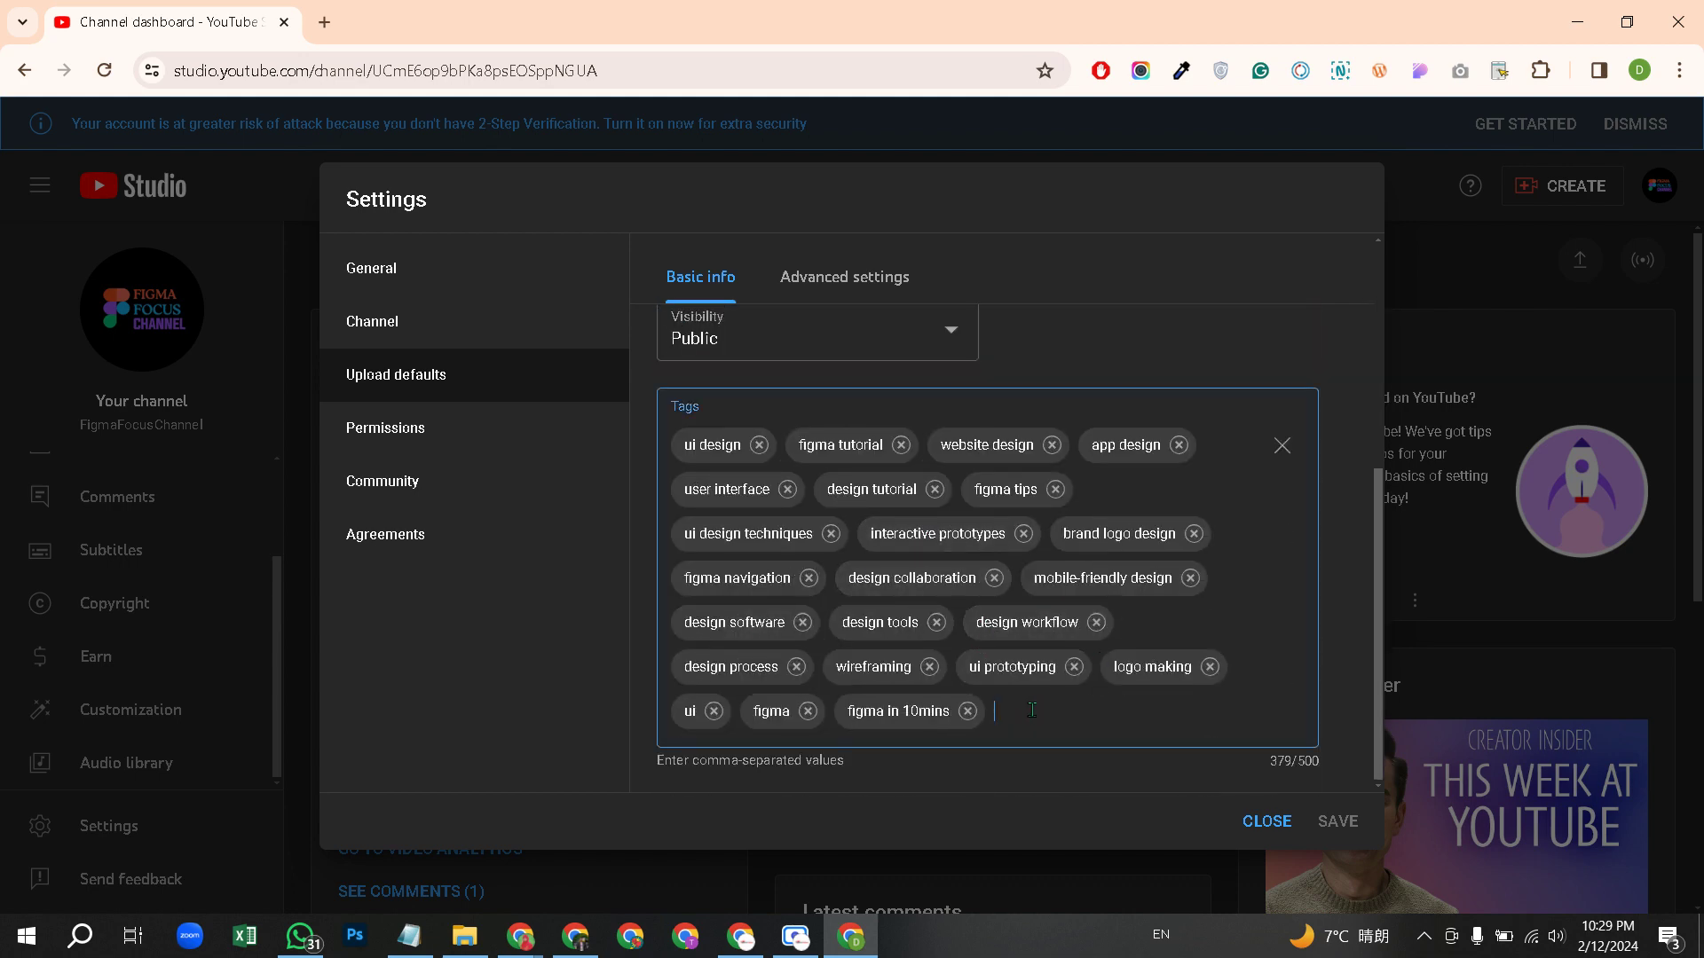
key("ctrl+v")
scroll(1087, 701, "down", 3)
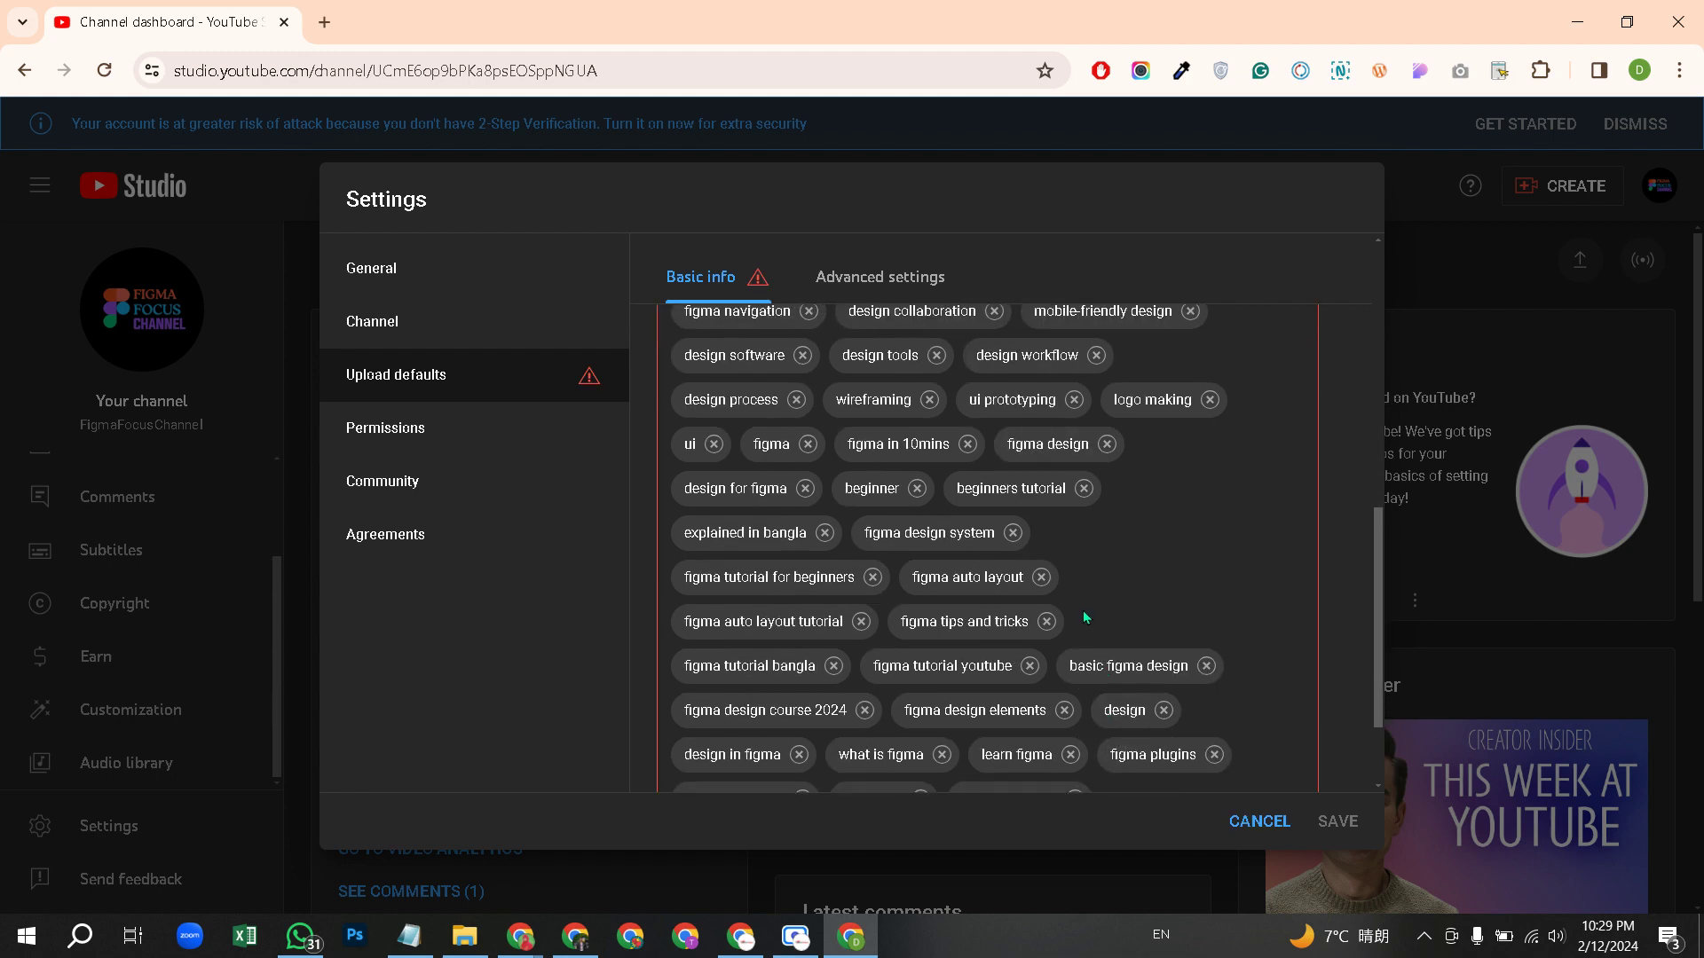
scroll(1083, 611, "up", 3)
scroll(1083, 611, "down", 5)
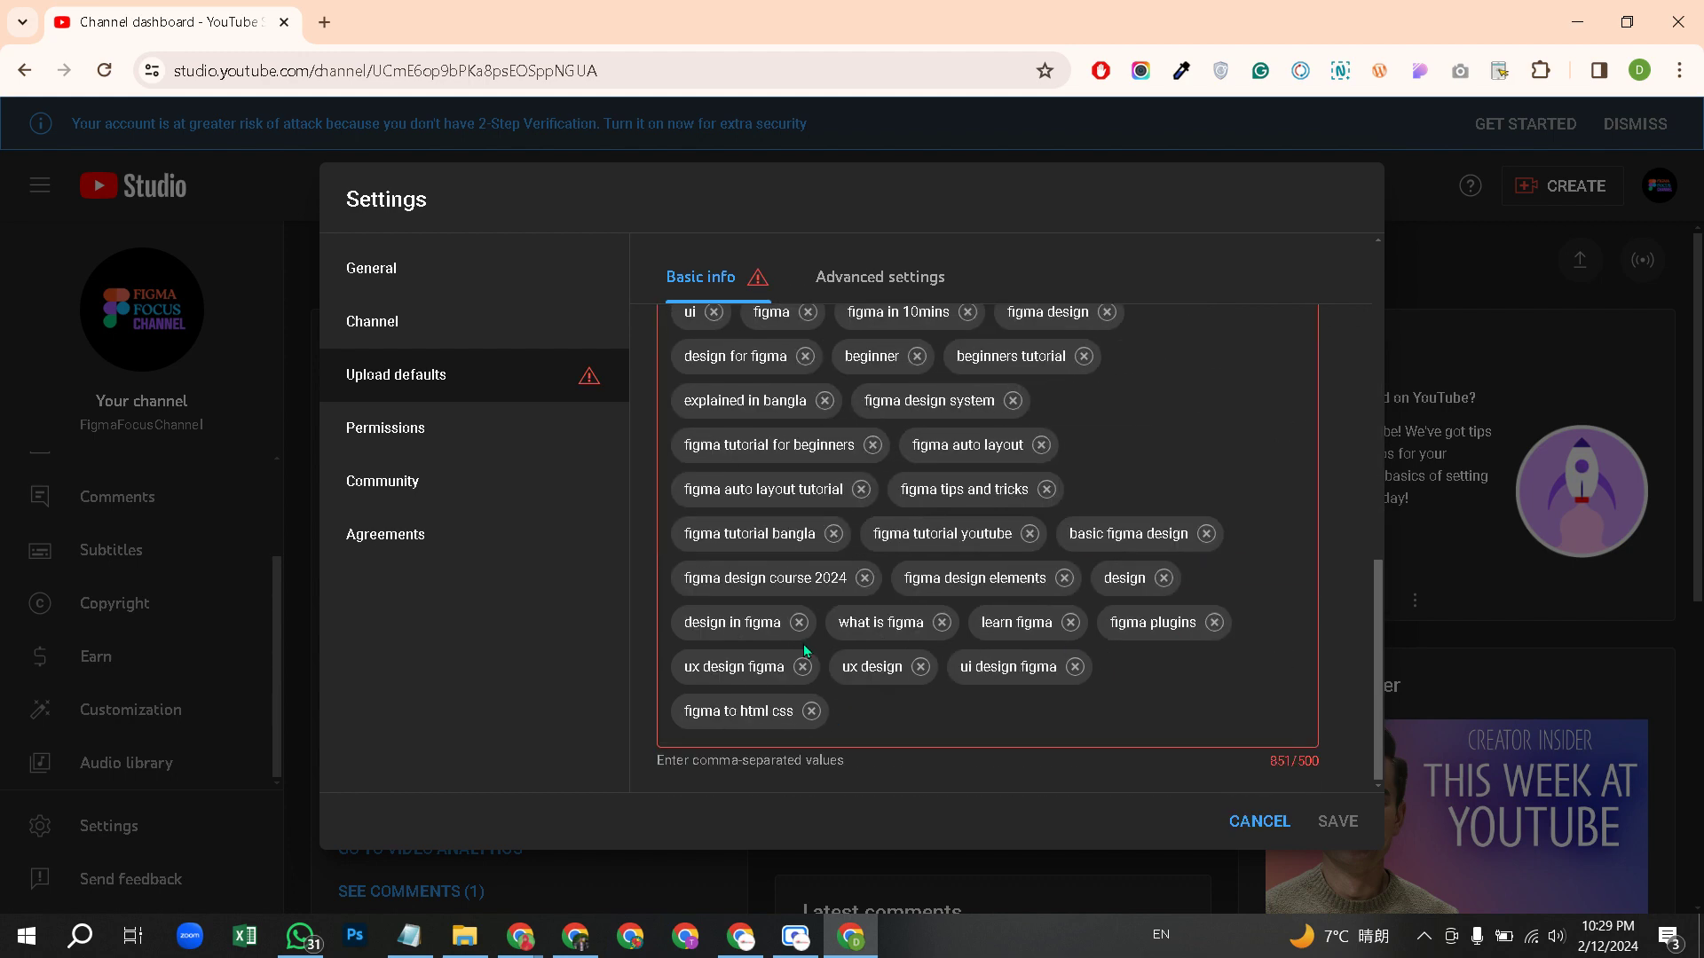
- Remove the tags "figma to html css", "ux design figma", "design in figma", "figma design course 2024", "figma tutorial youtube" and "figma tutorial bangla"
left_click(811, 711)
left_click(803, 710)
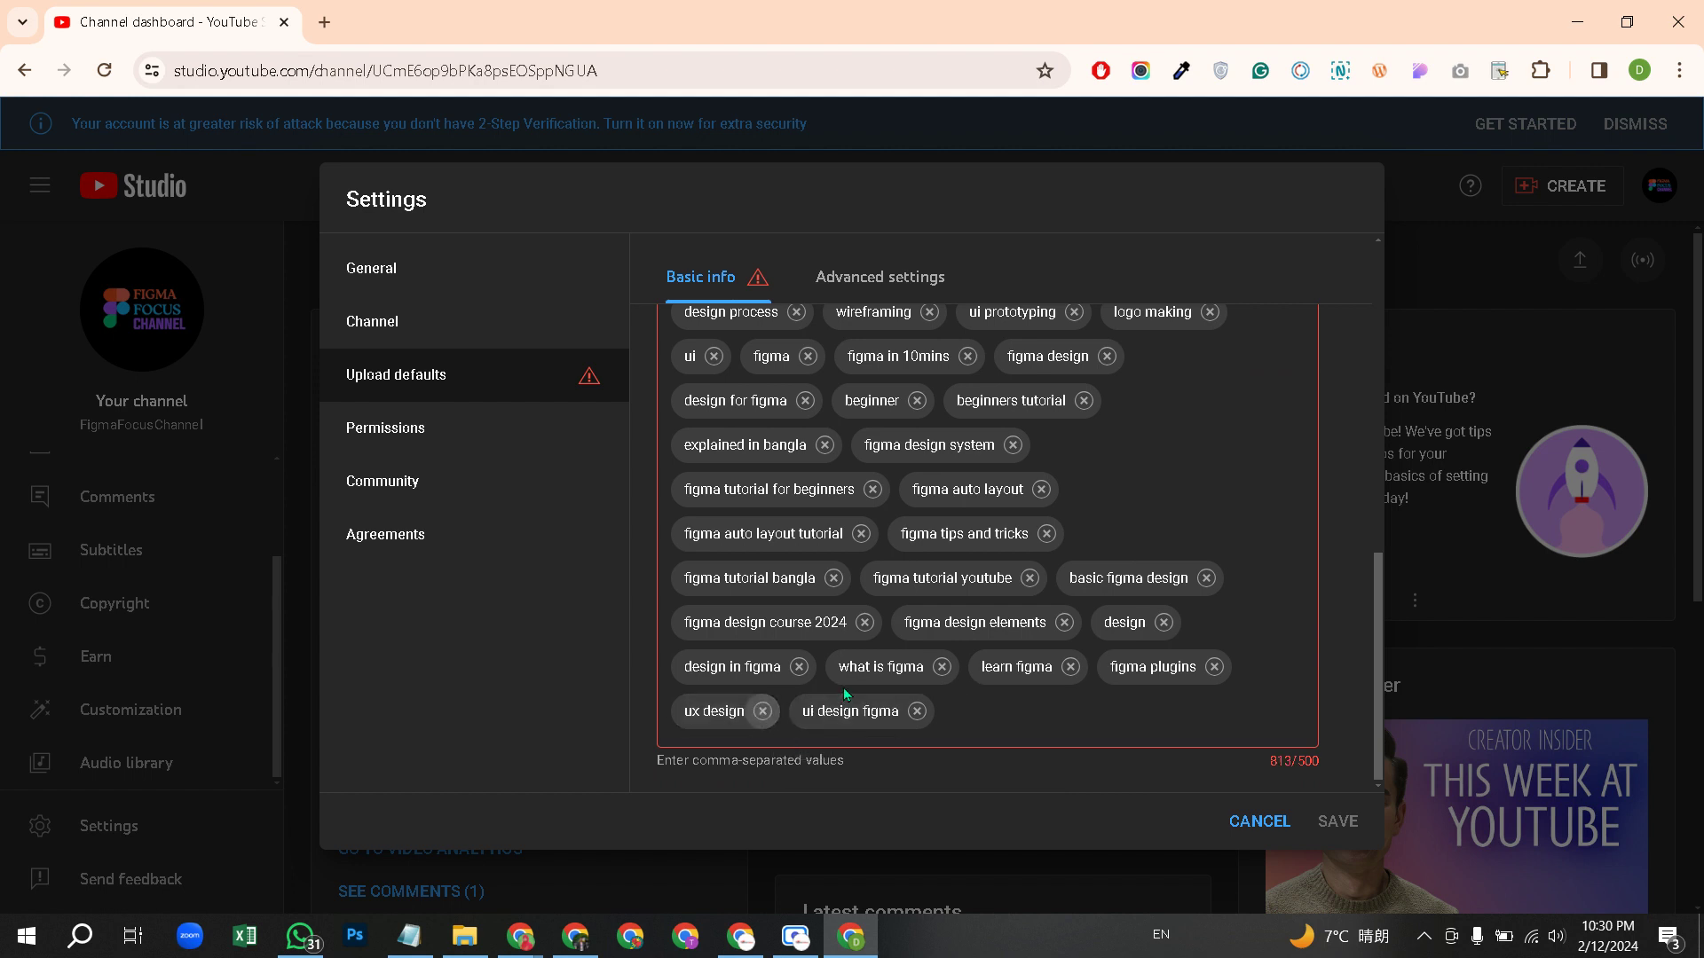
left_click(799, 667)
left_click(865, 622)
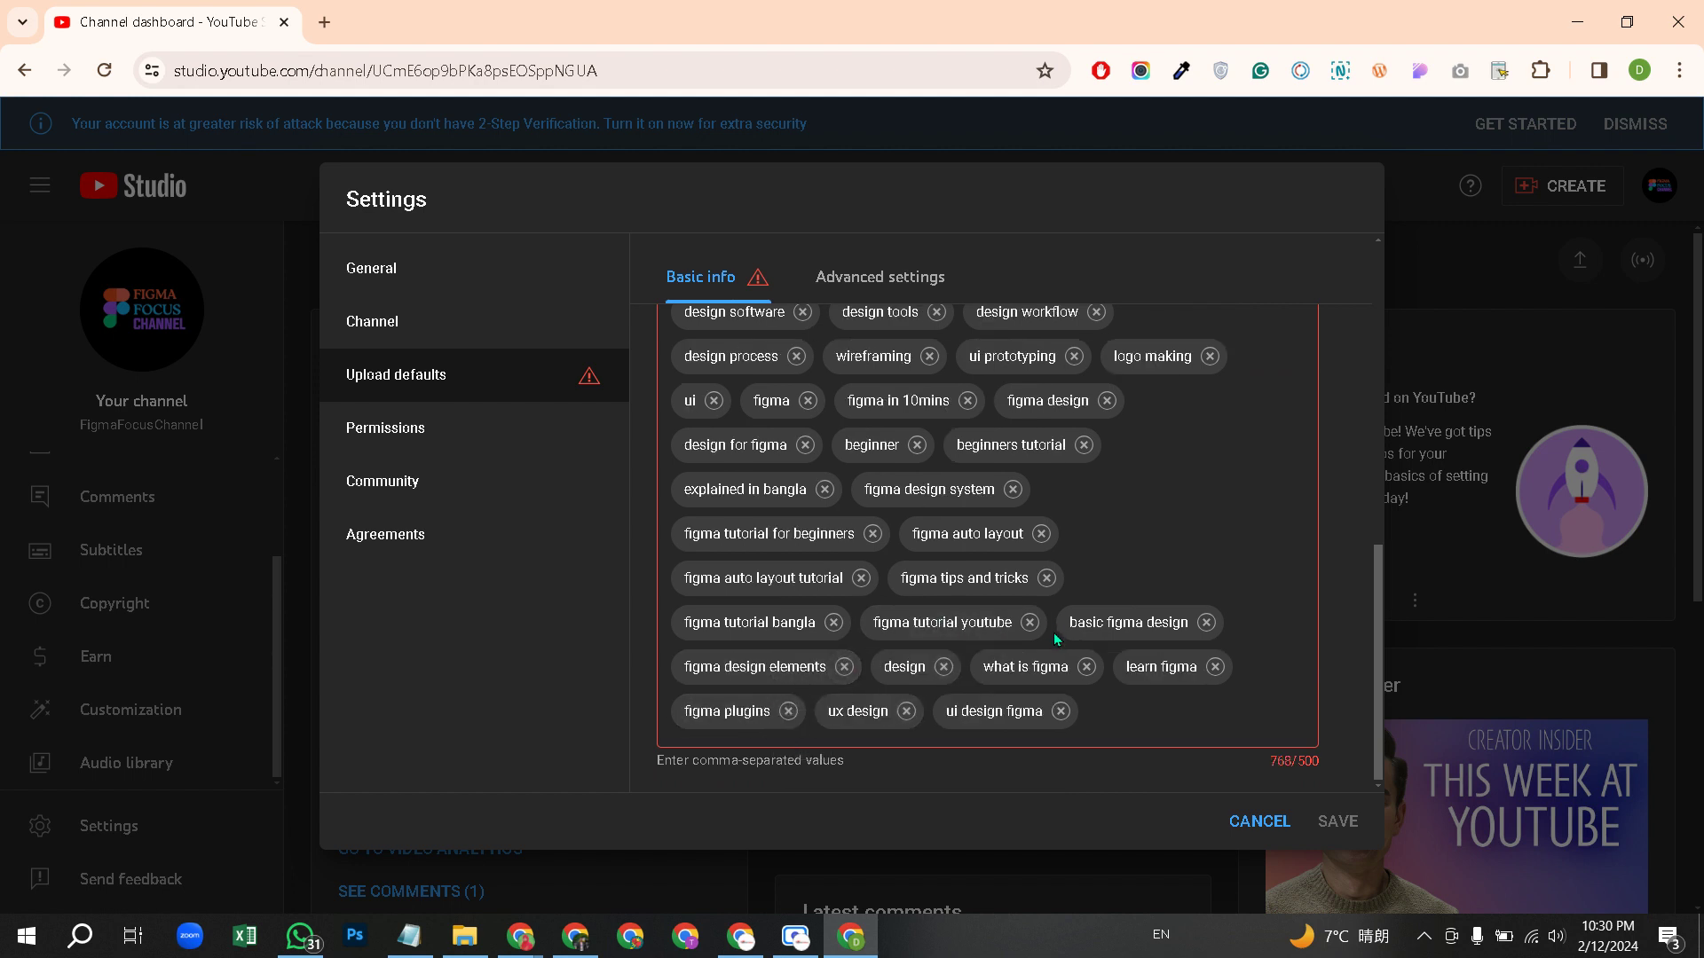
left_click(1029, 623)
left_click(833, 623)
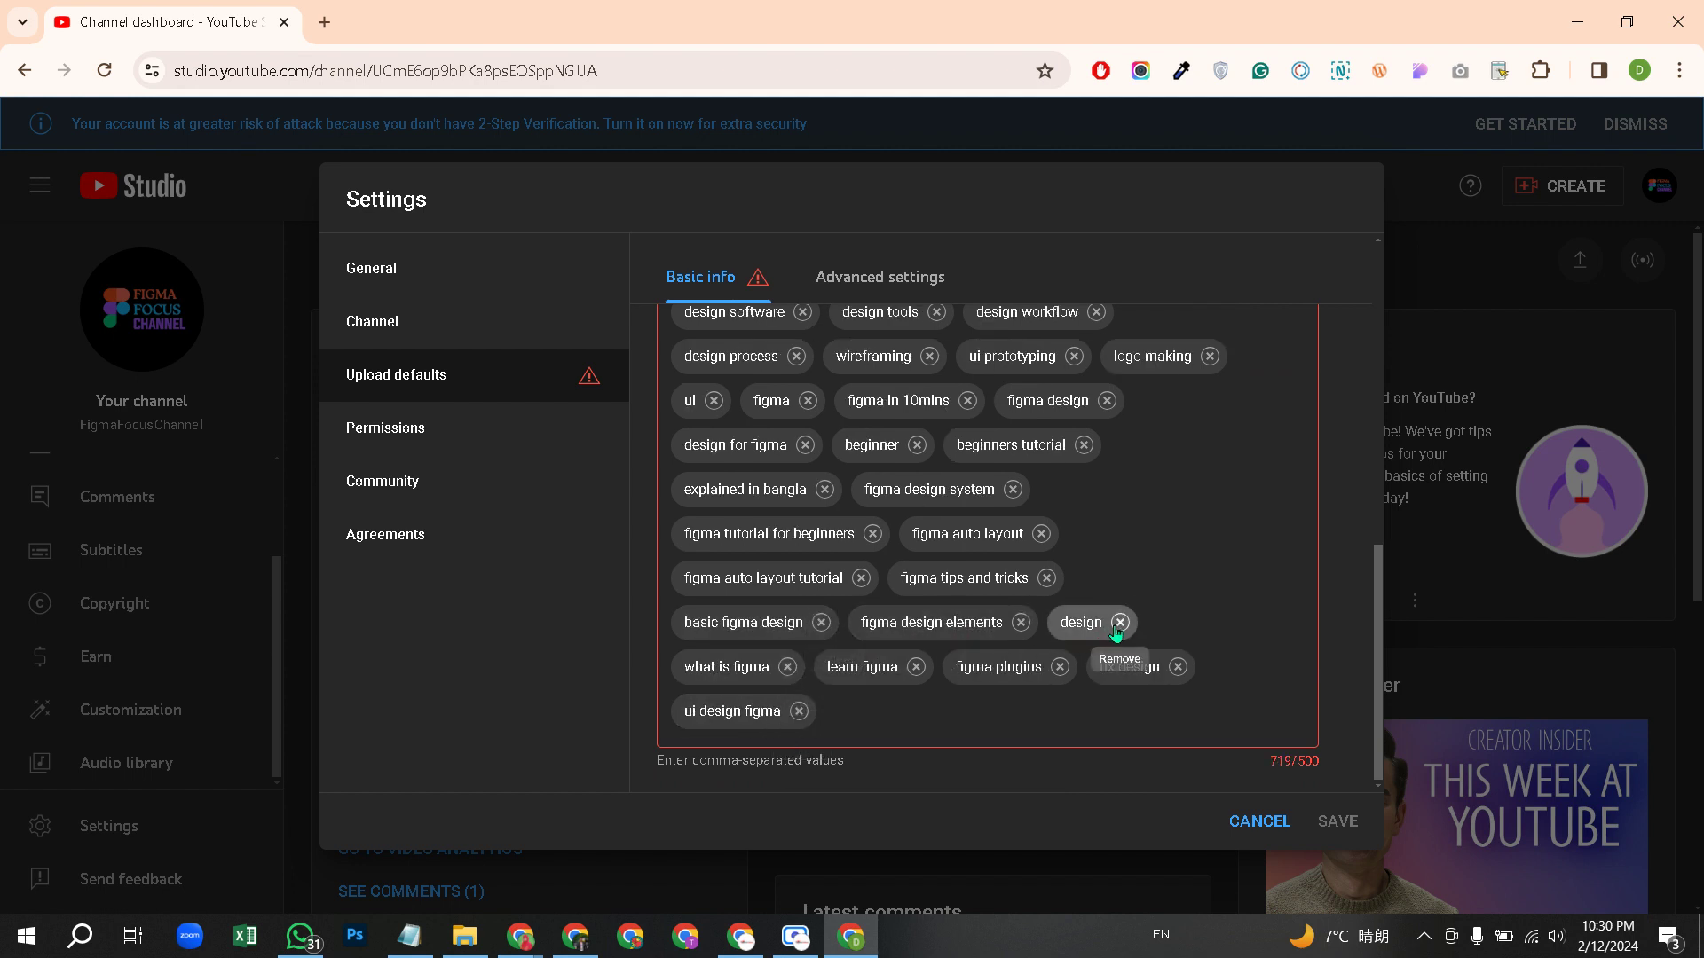
- Remove the tags "design", "figma tips and tricks", "figma tutorial for beginners", "figma auto layout tutorial", "figma design system" and "figma design elements"
left_click(1120, 623)
left_click(1046, 577)
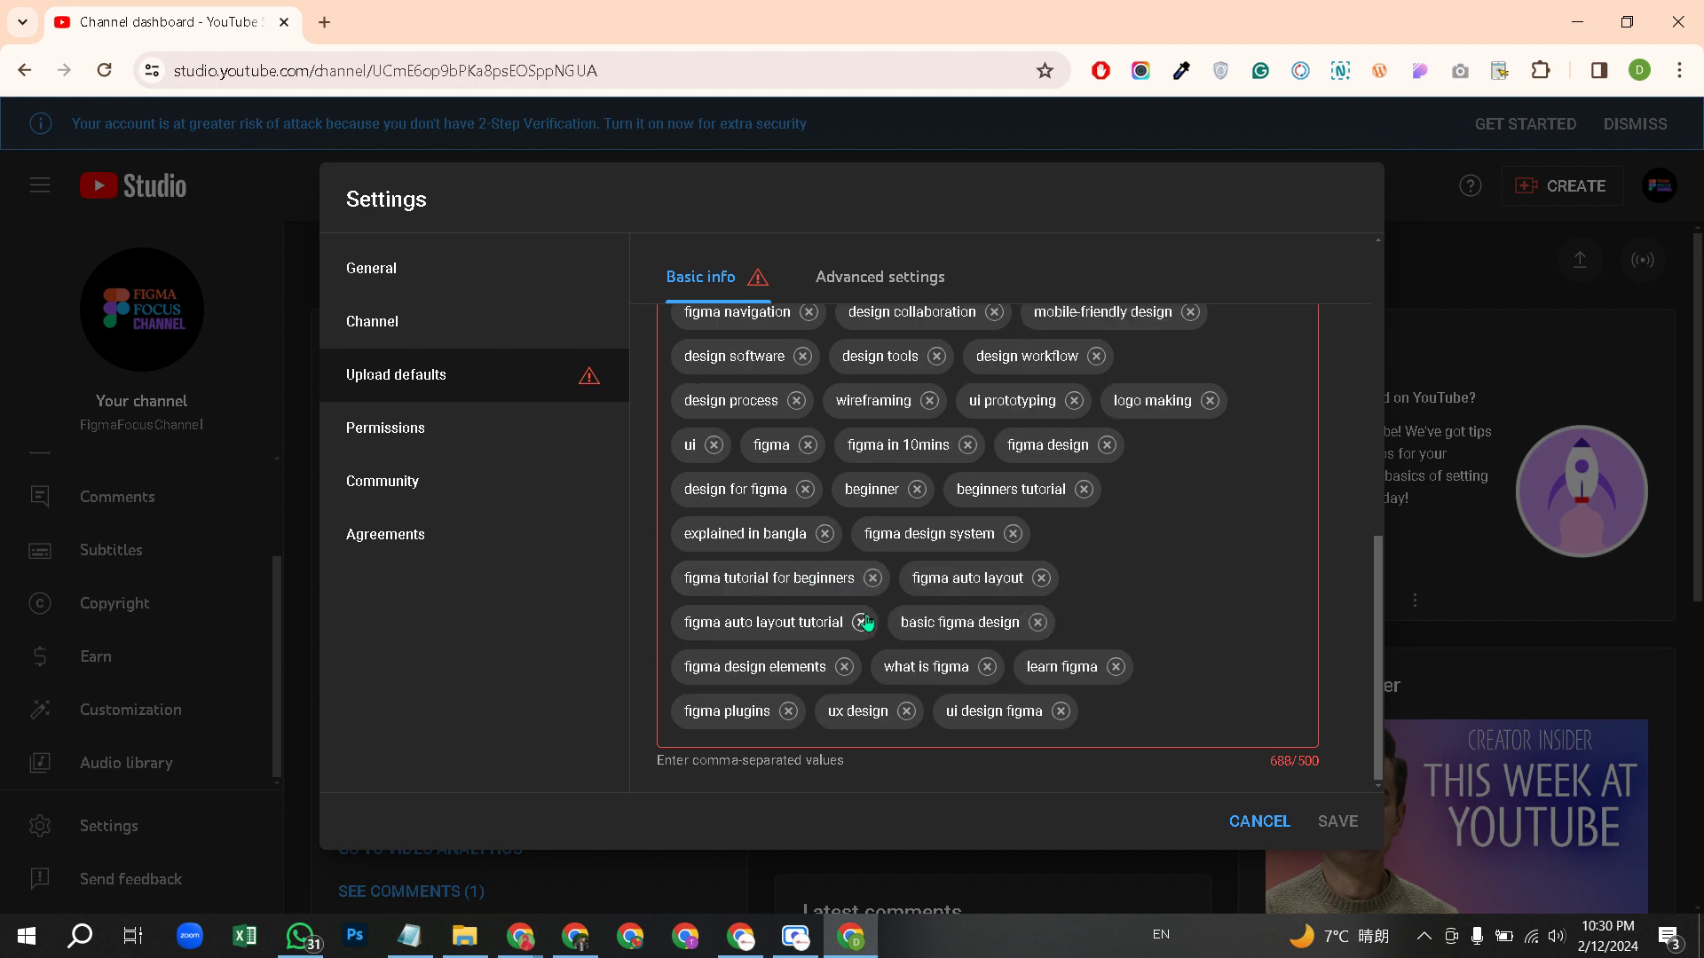
left_click(873, 578)
left_click(861, 622)
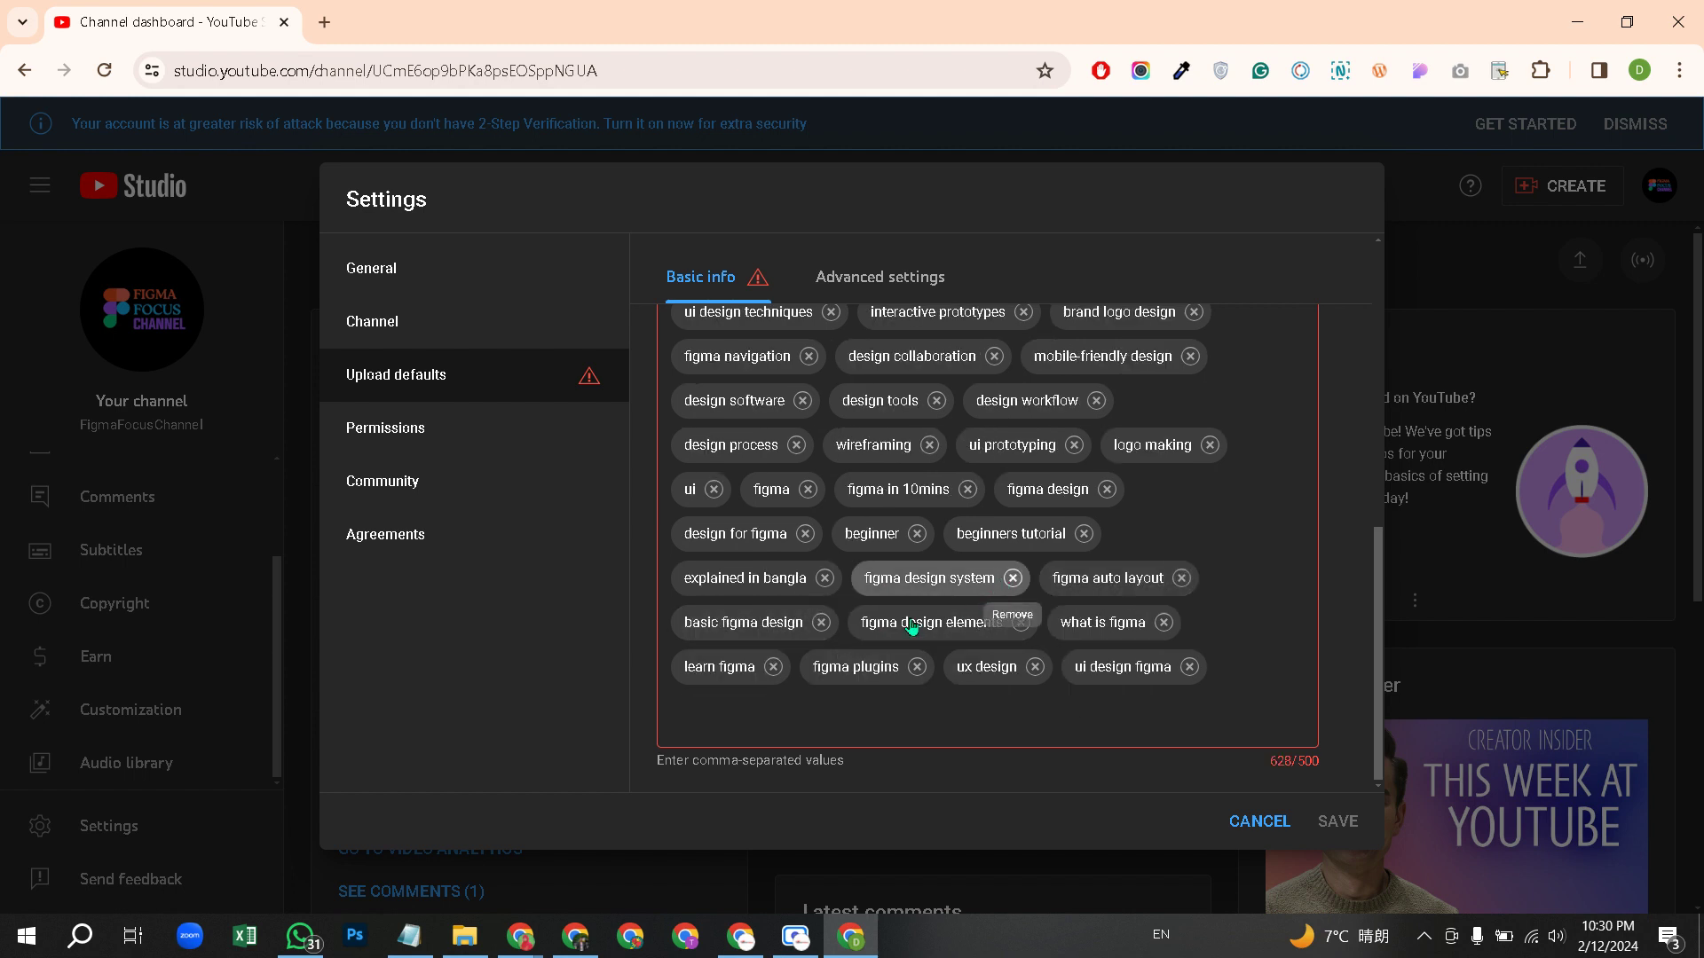
left_click(1012, 577)
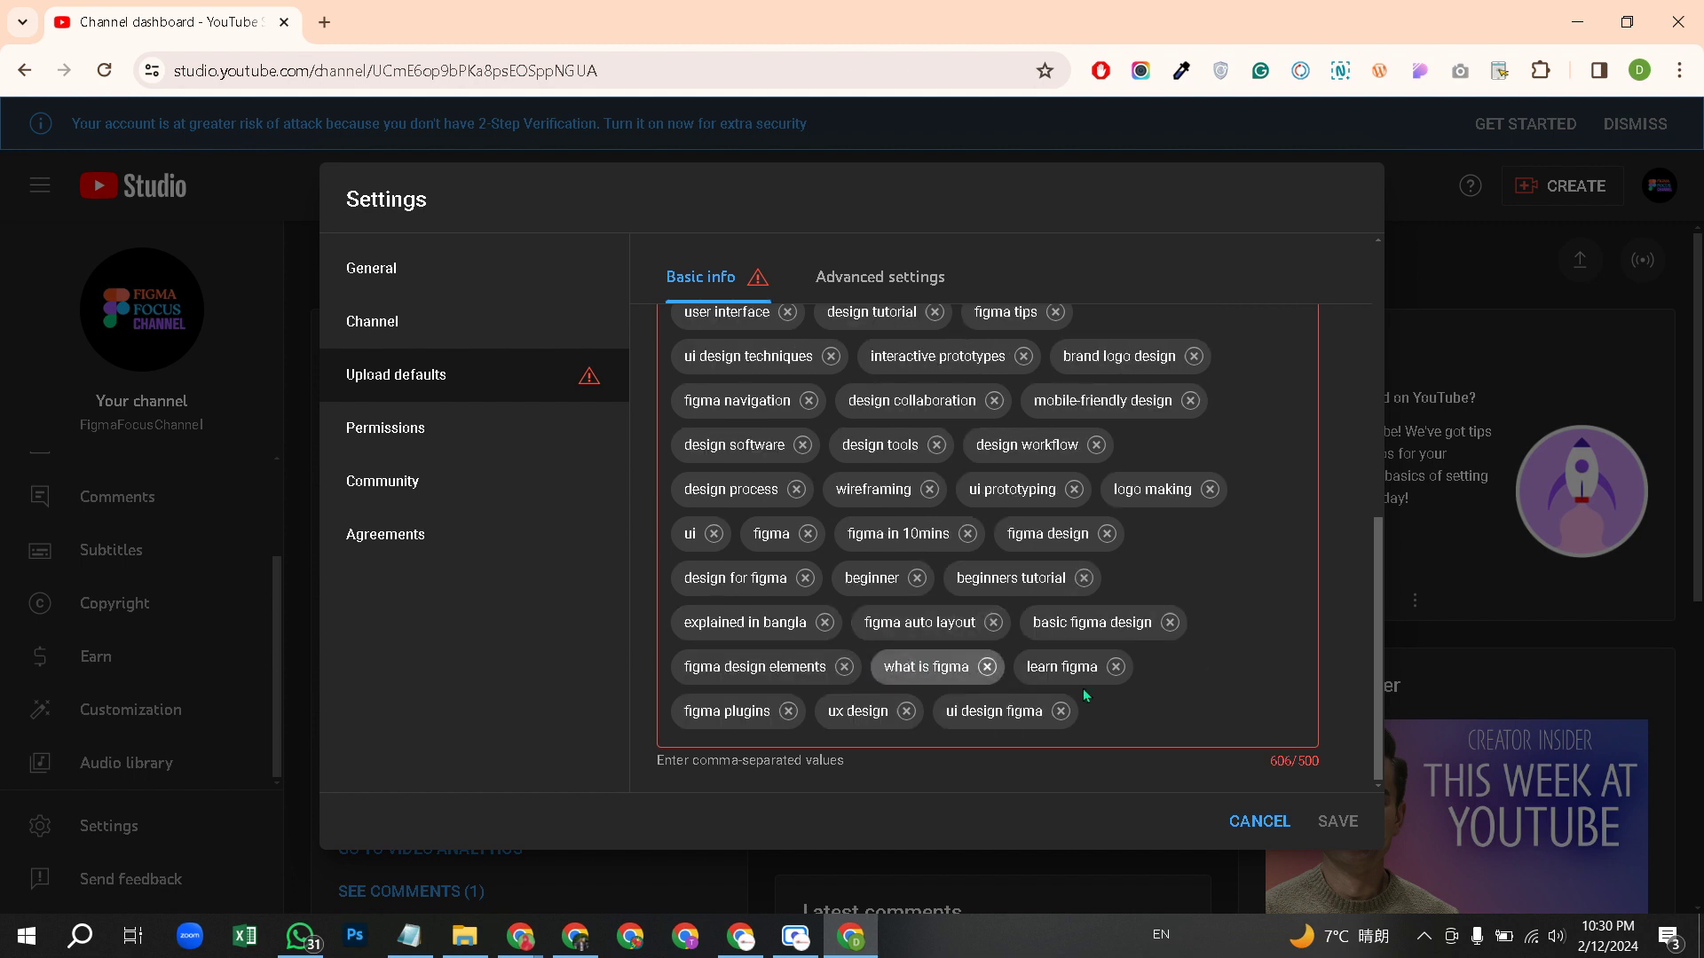
left_click(844, 667)
- Remove the tags "learn figma", "ux design", "figma auto layout", "figma navigation", "wireframing" and "figma tips", and save the upload defaults
left_click(917, 667)
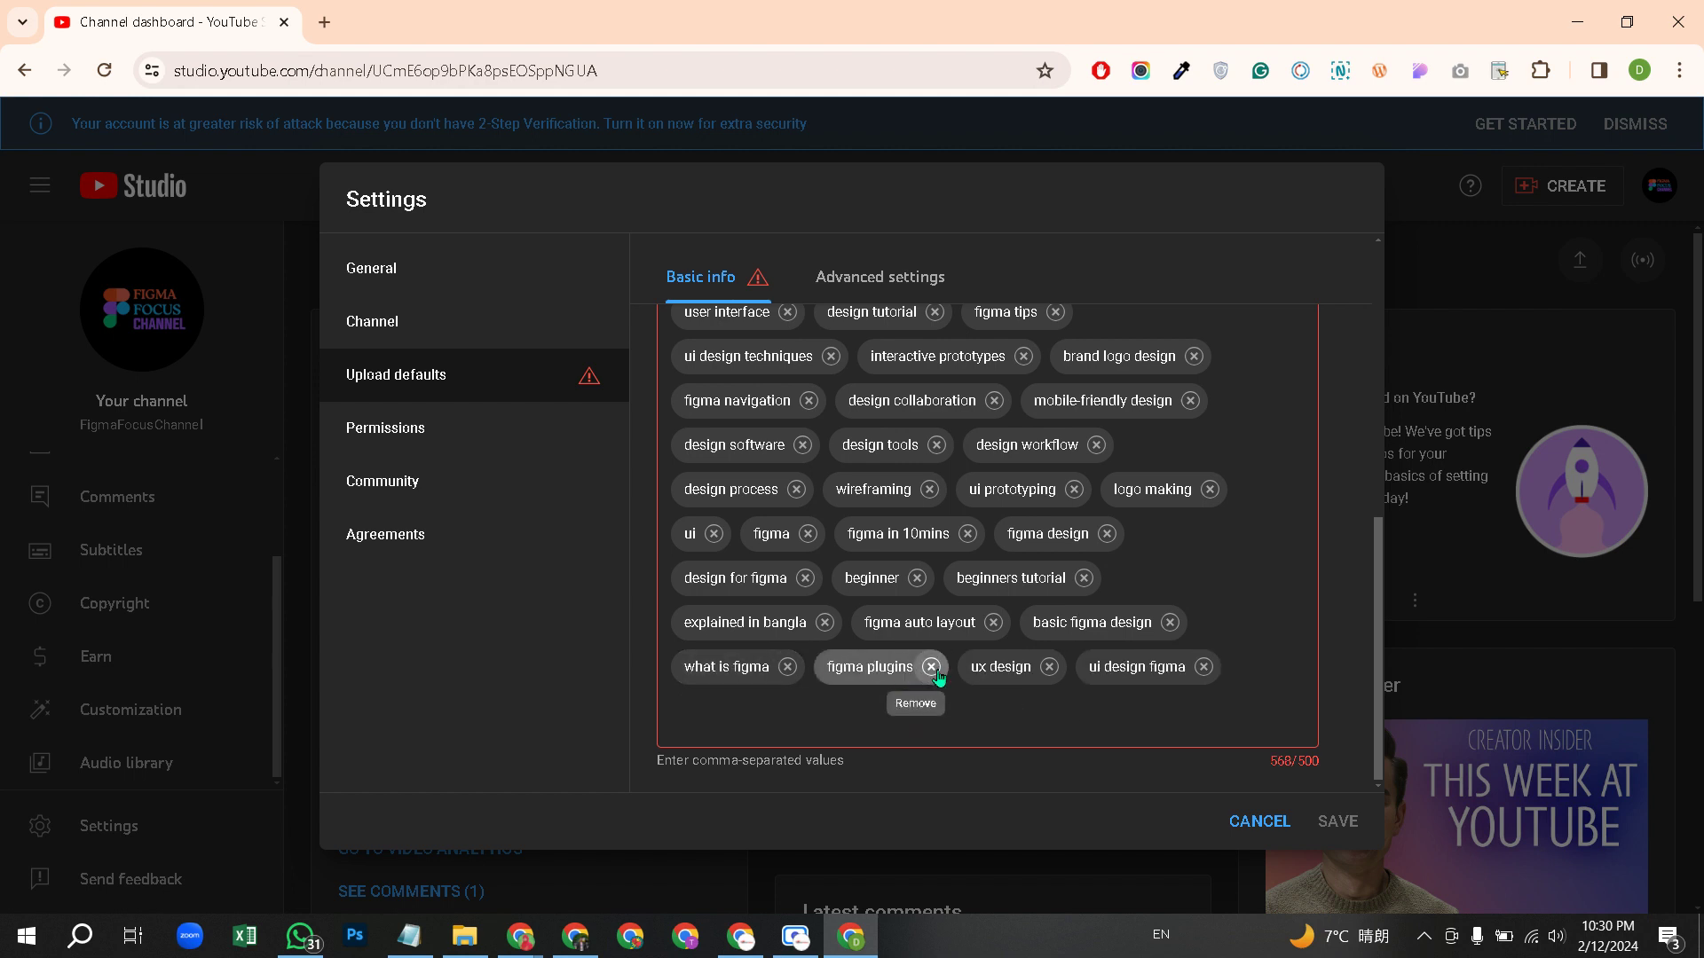
left_click(1047, 671)
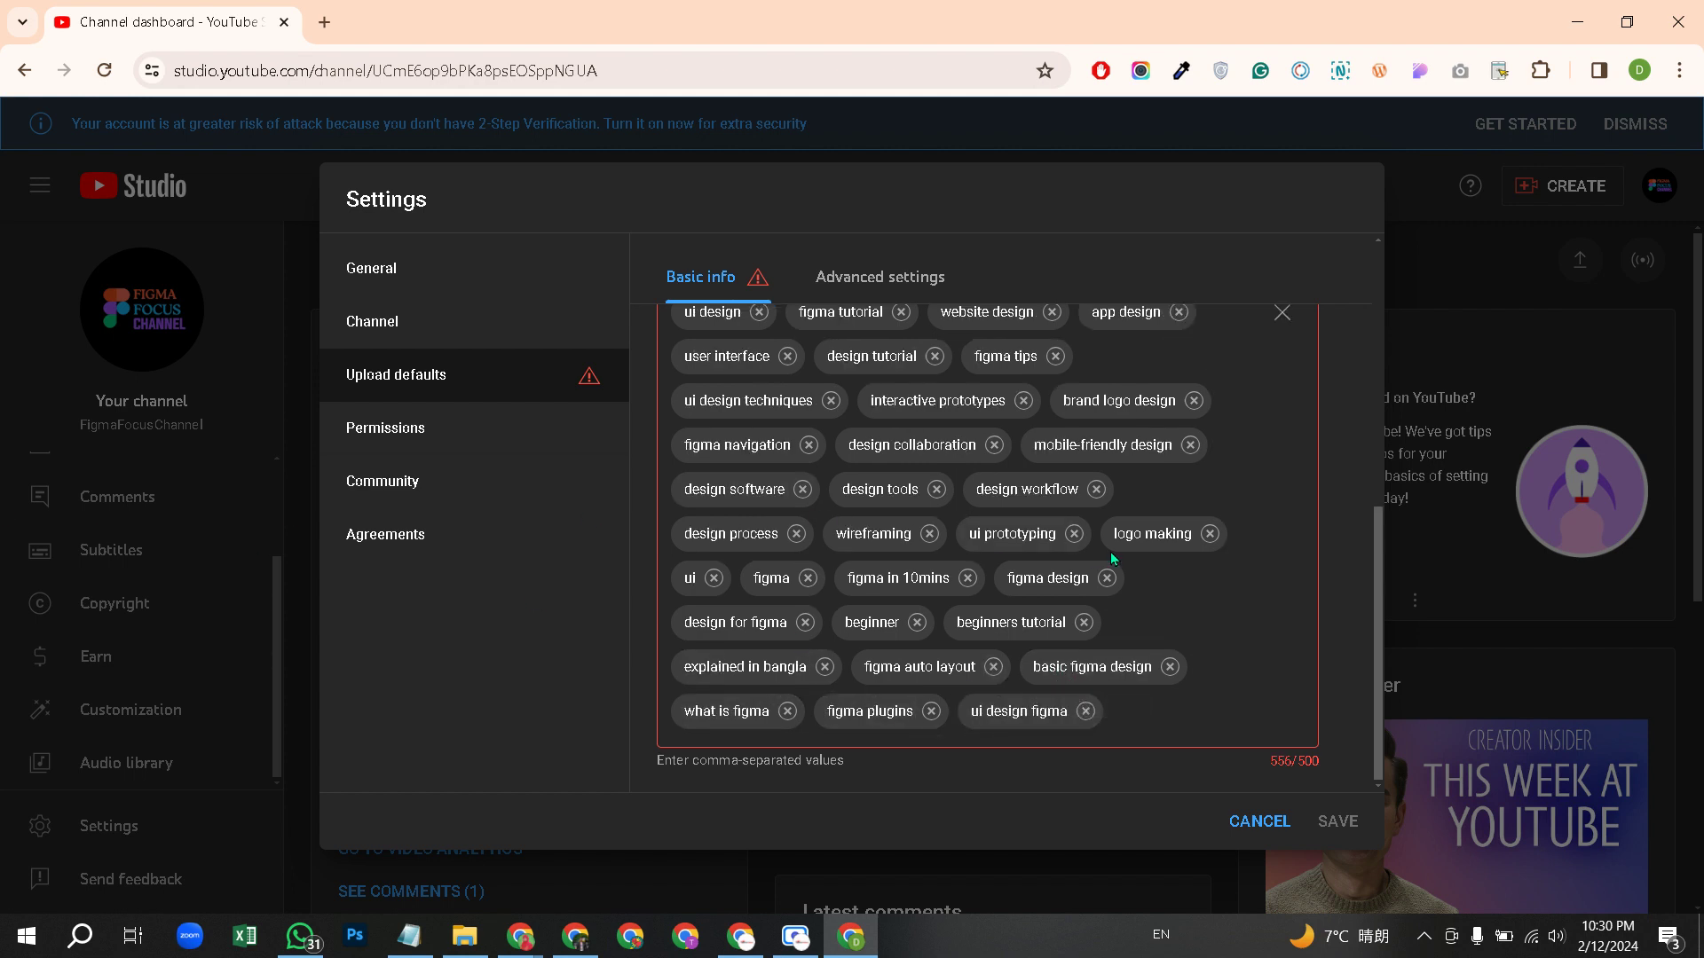
left_click(993, 666)
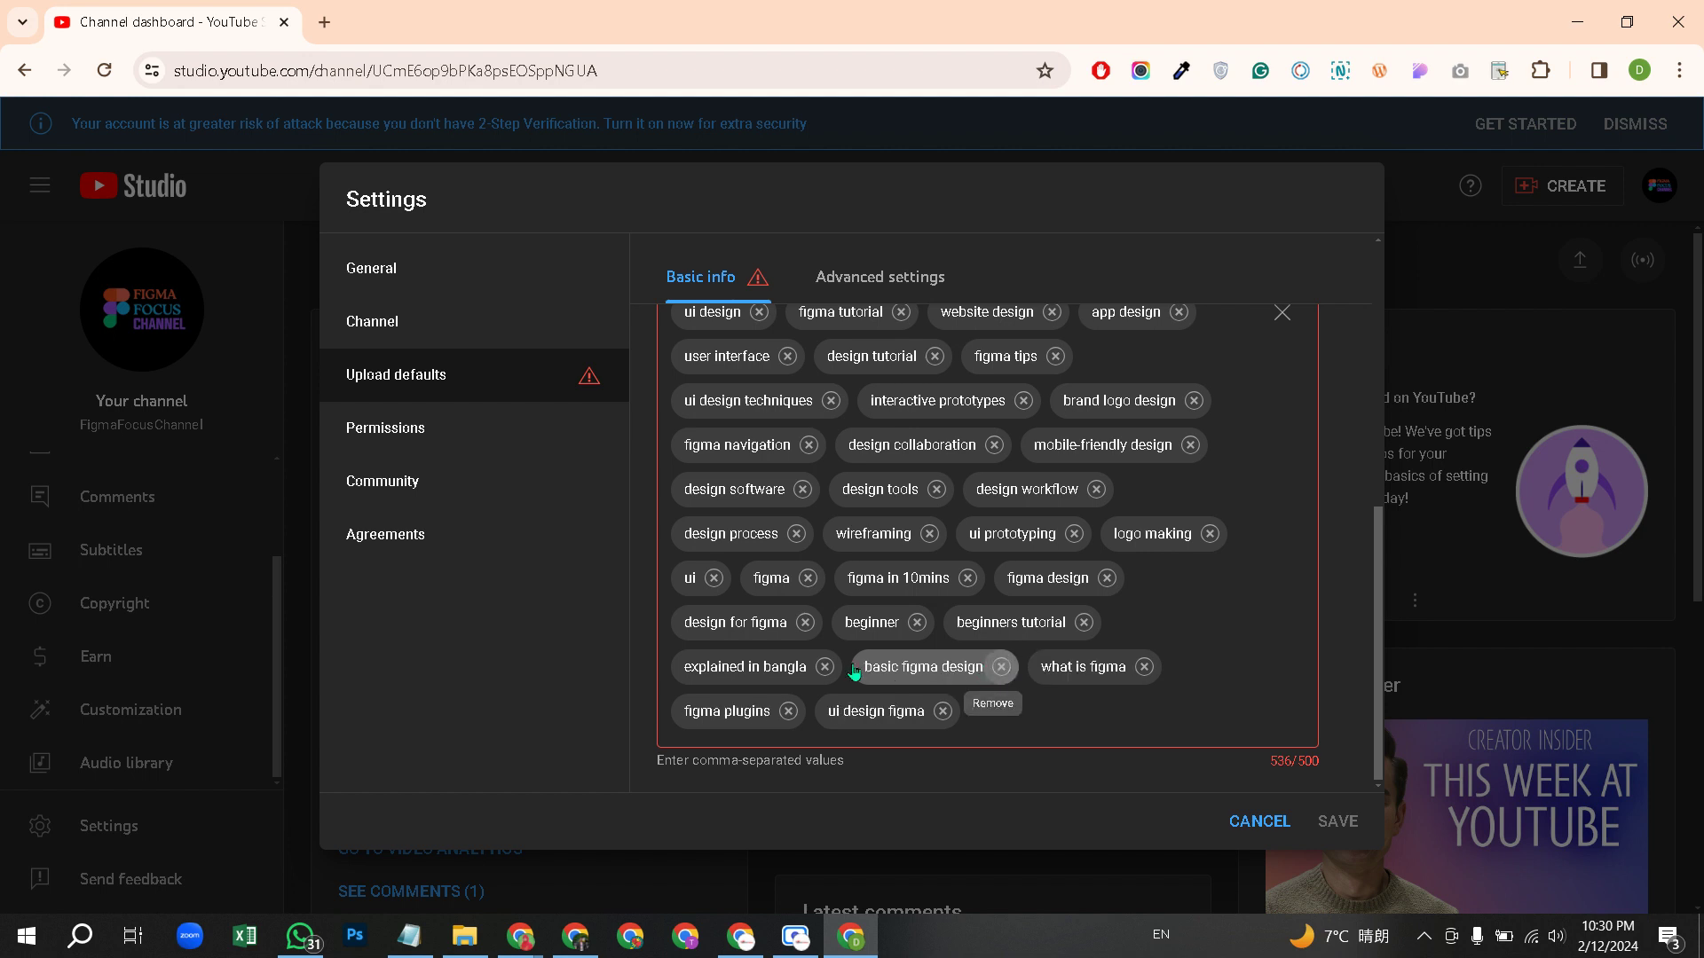
left_click(808, 446)
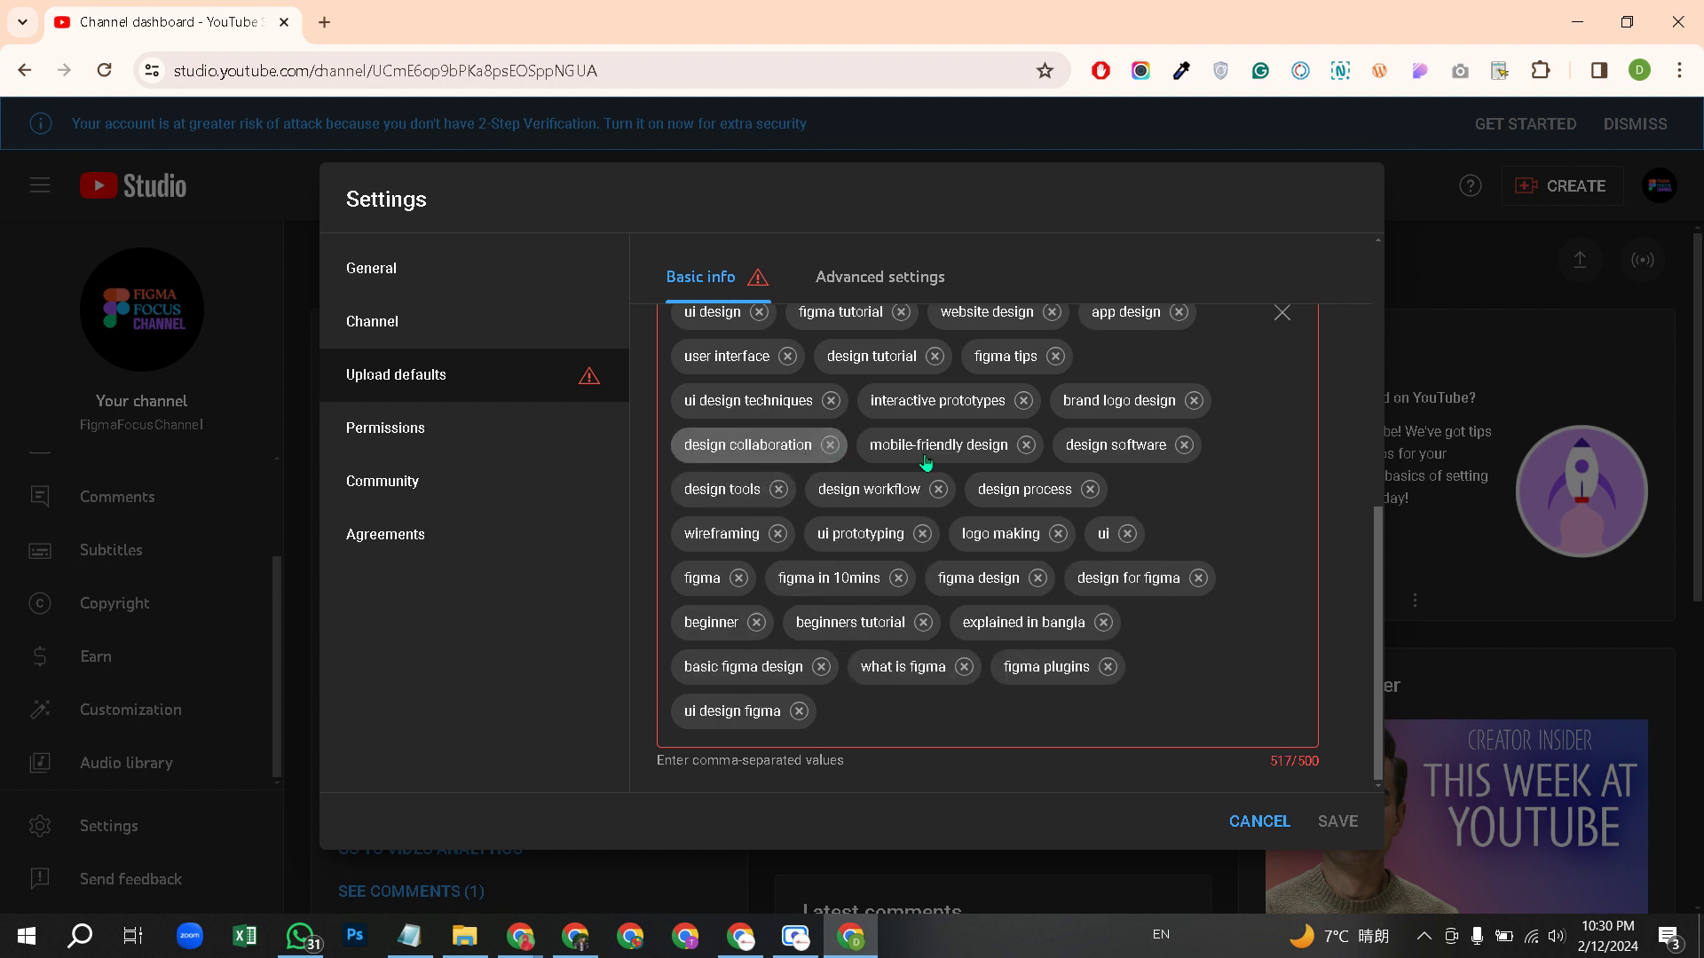
left_click(778, 533)
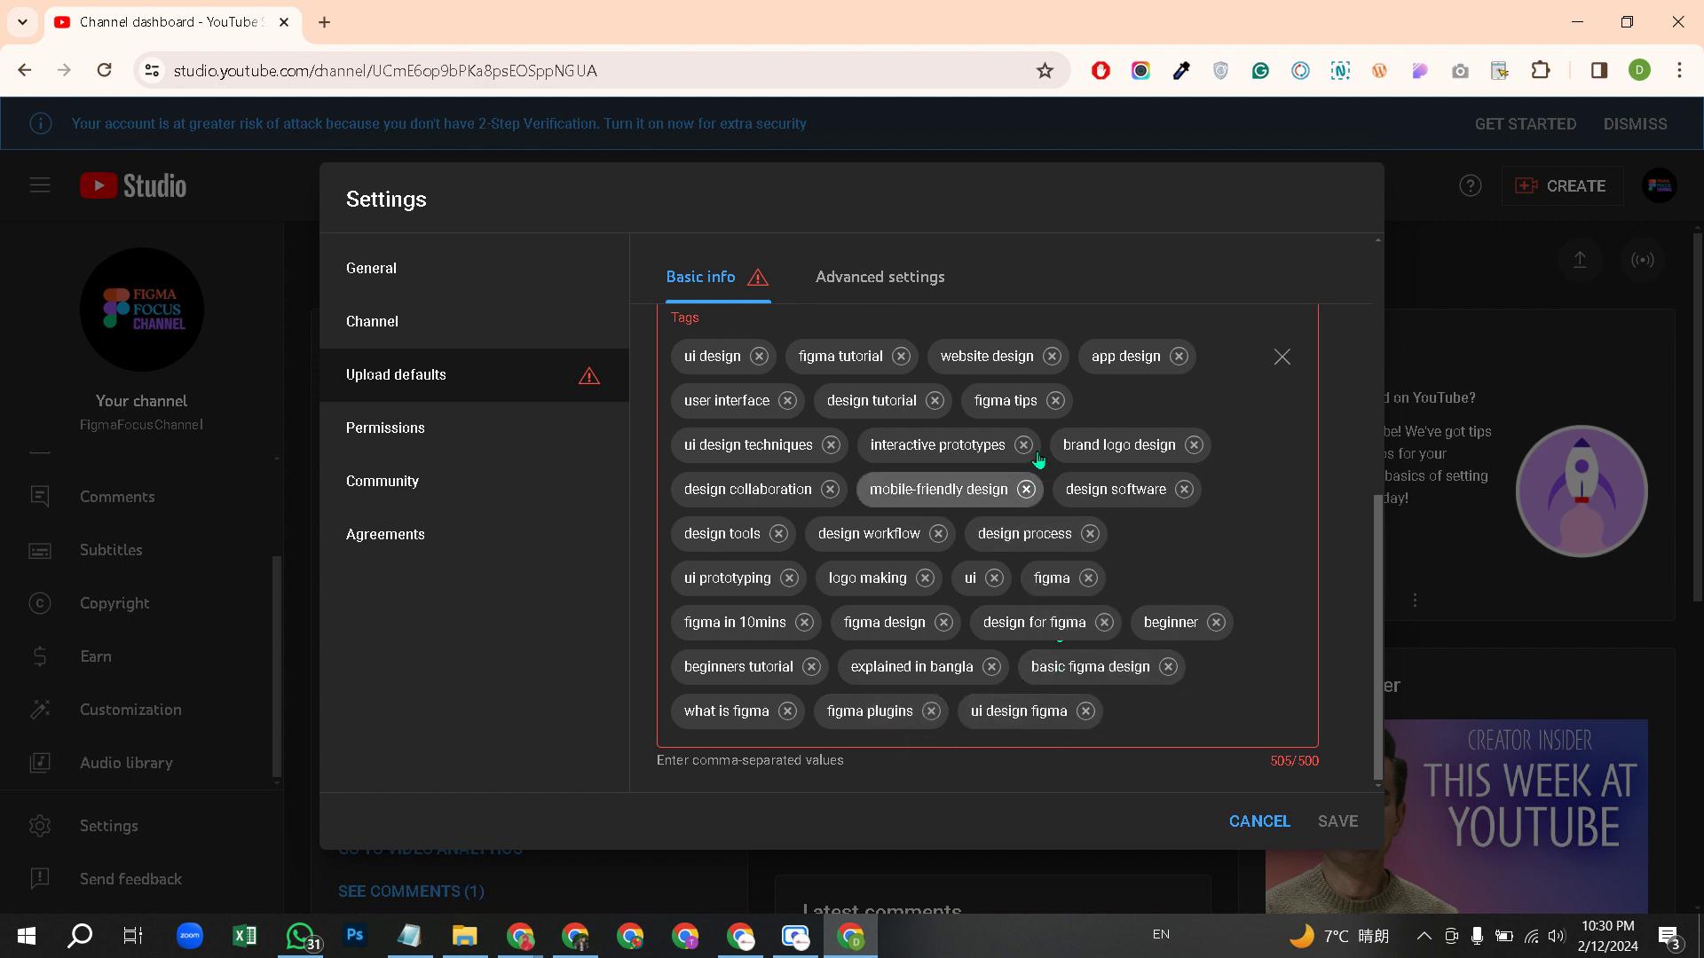
left_click(1056, 401)
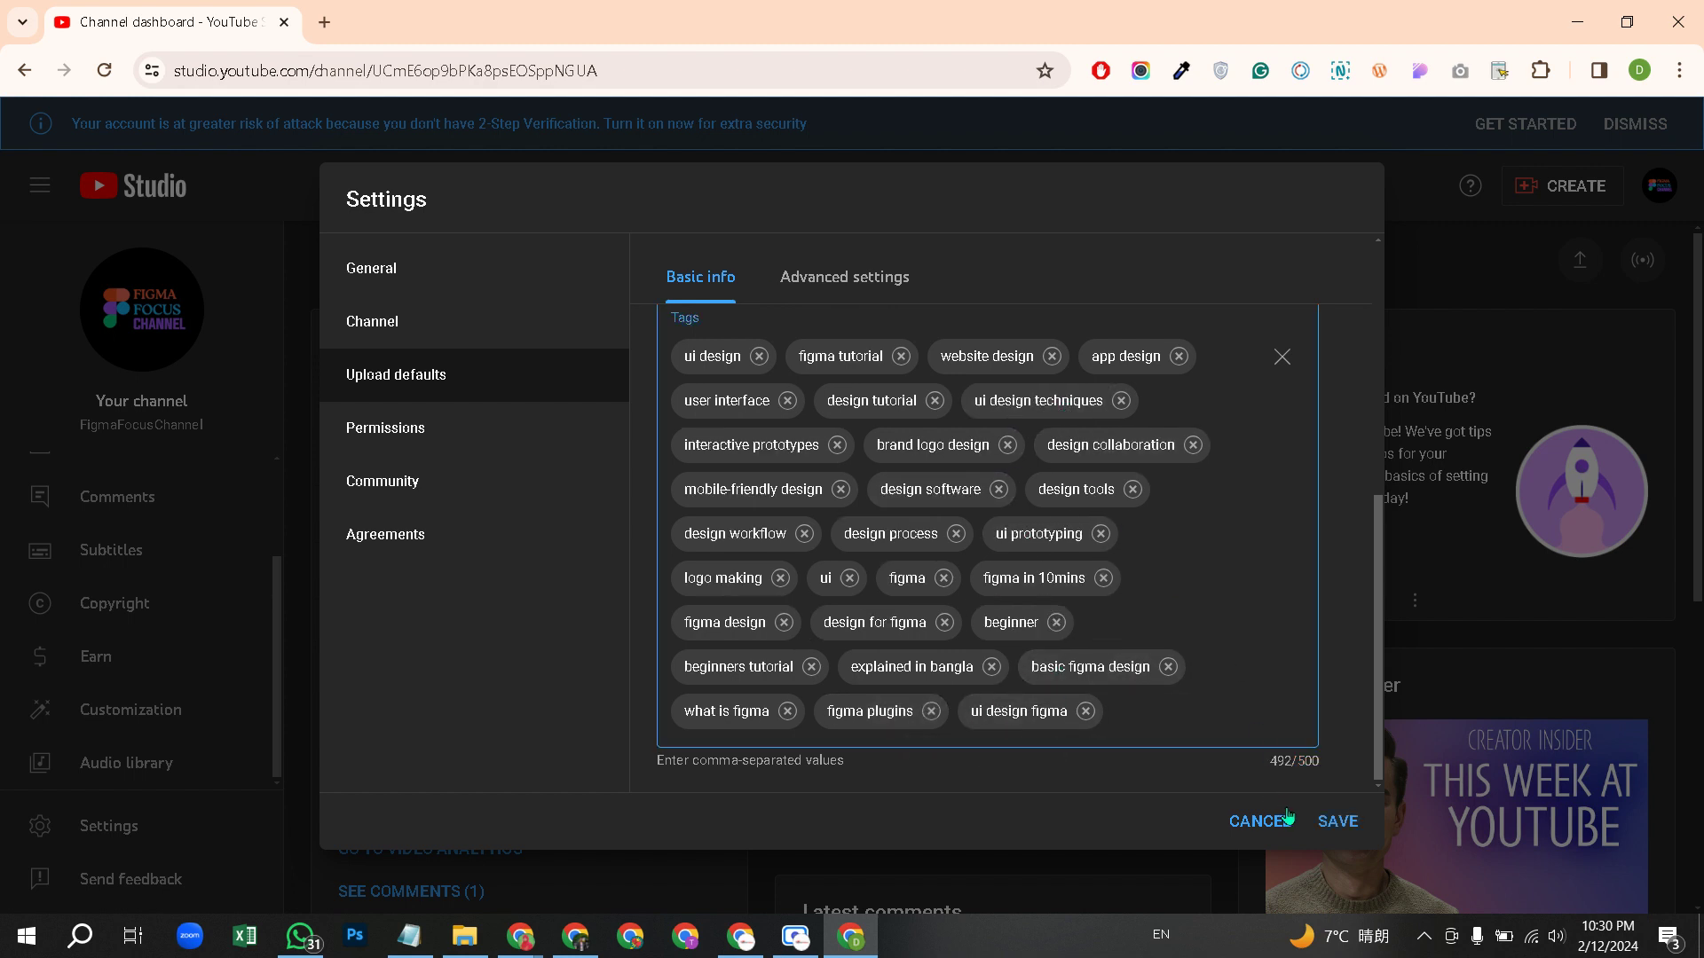
left_click(1330, 825)
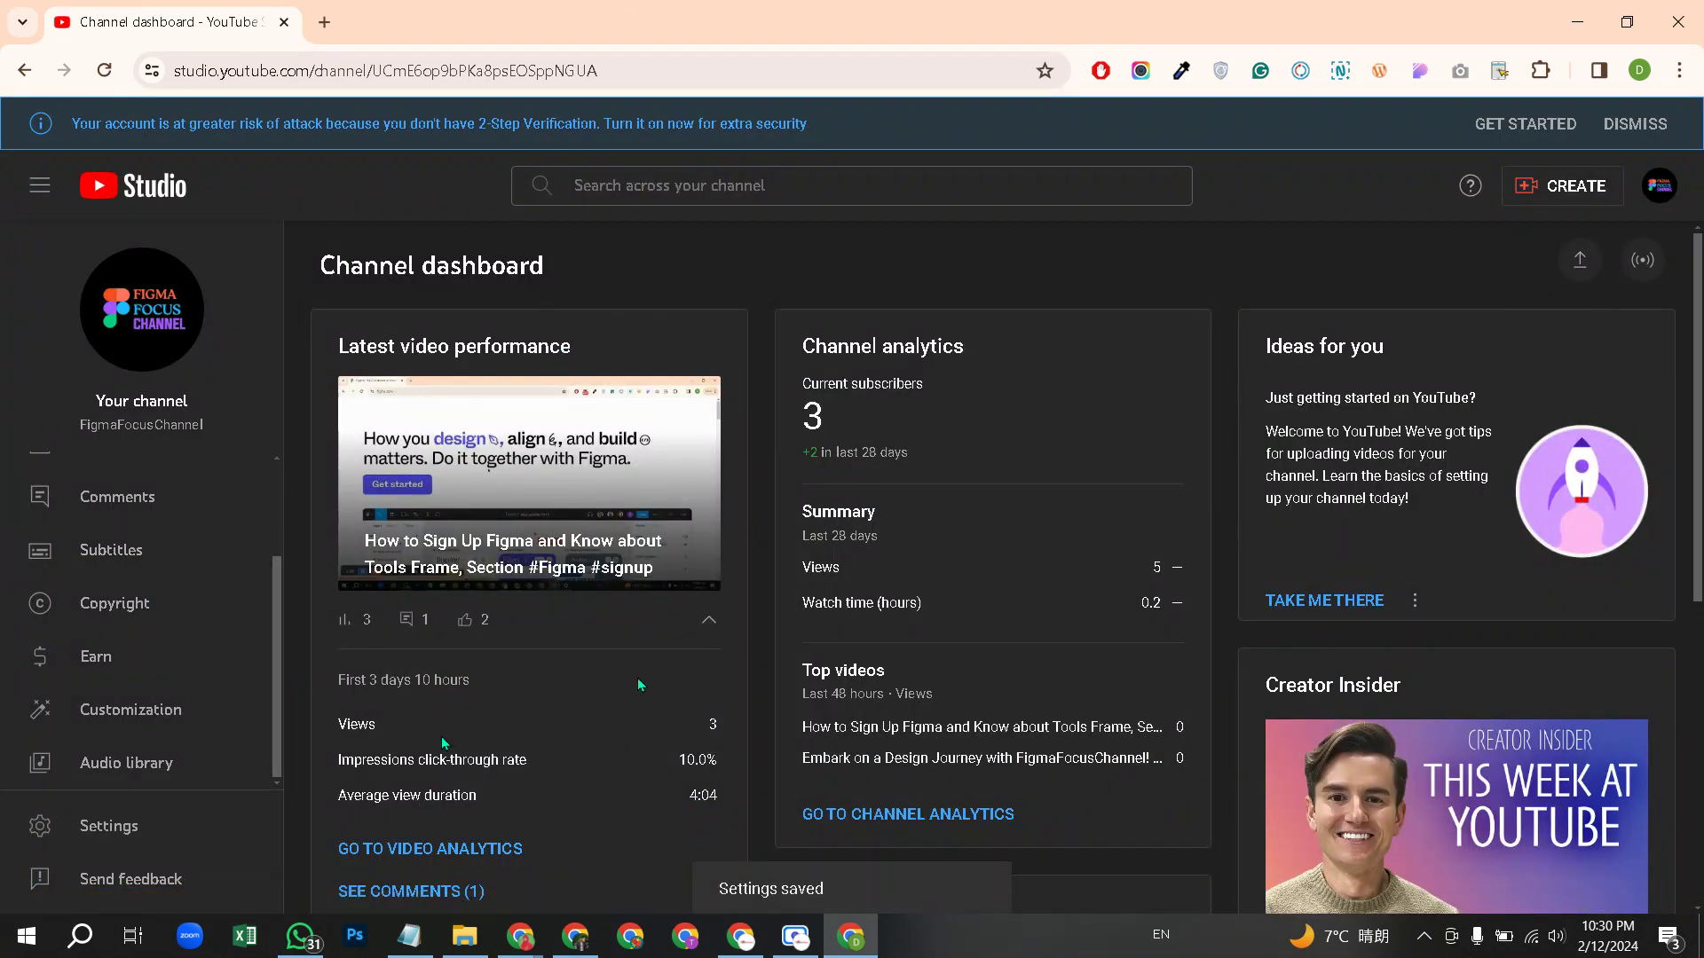
- Reopen the upload defaults in the settings and enter "Figma" as the default video title
left_click(139, 830)
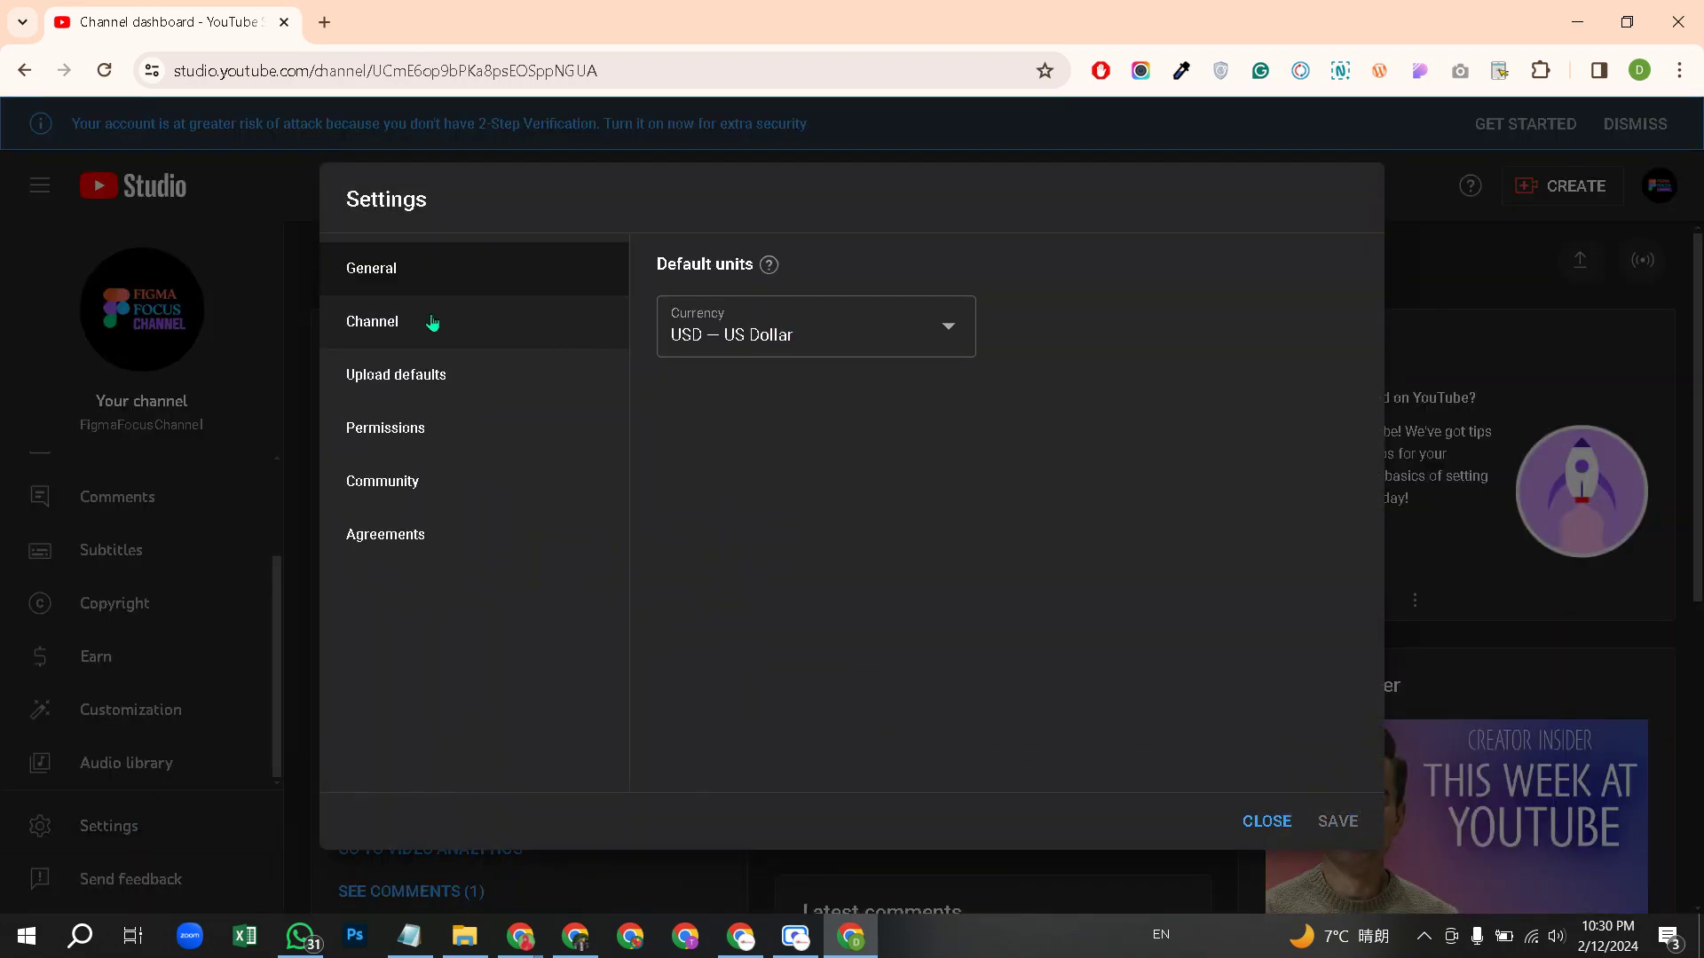
left_click(442, 373)
left_click(807, 386)
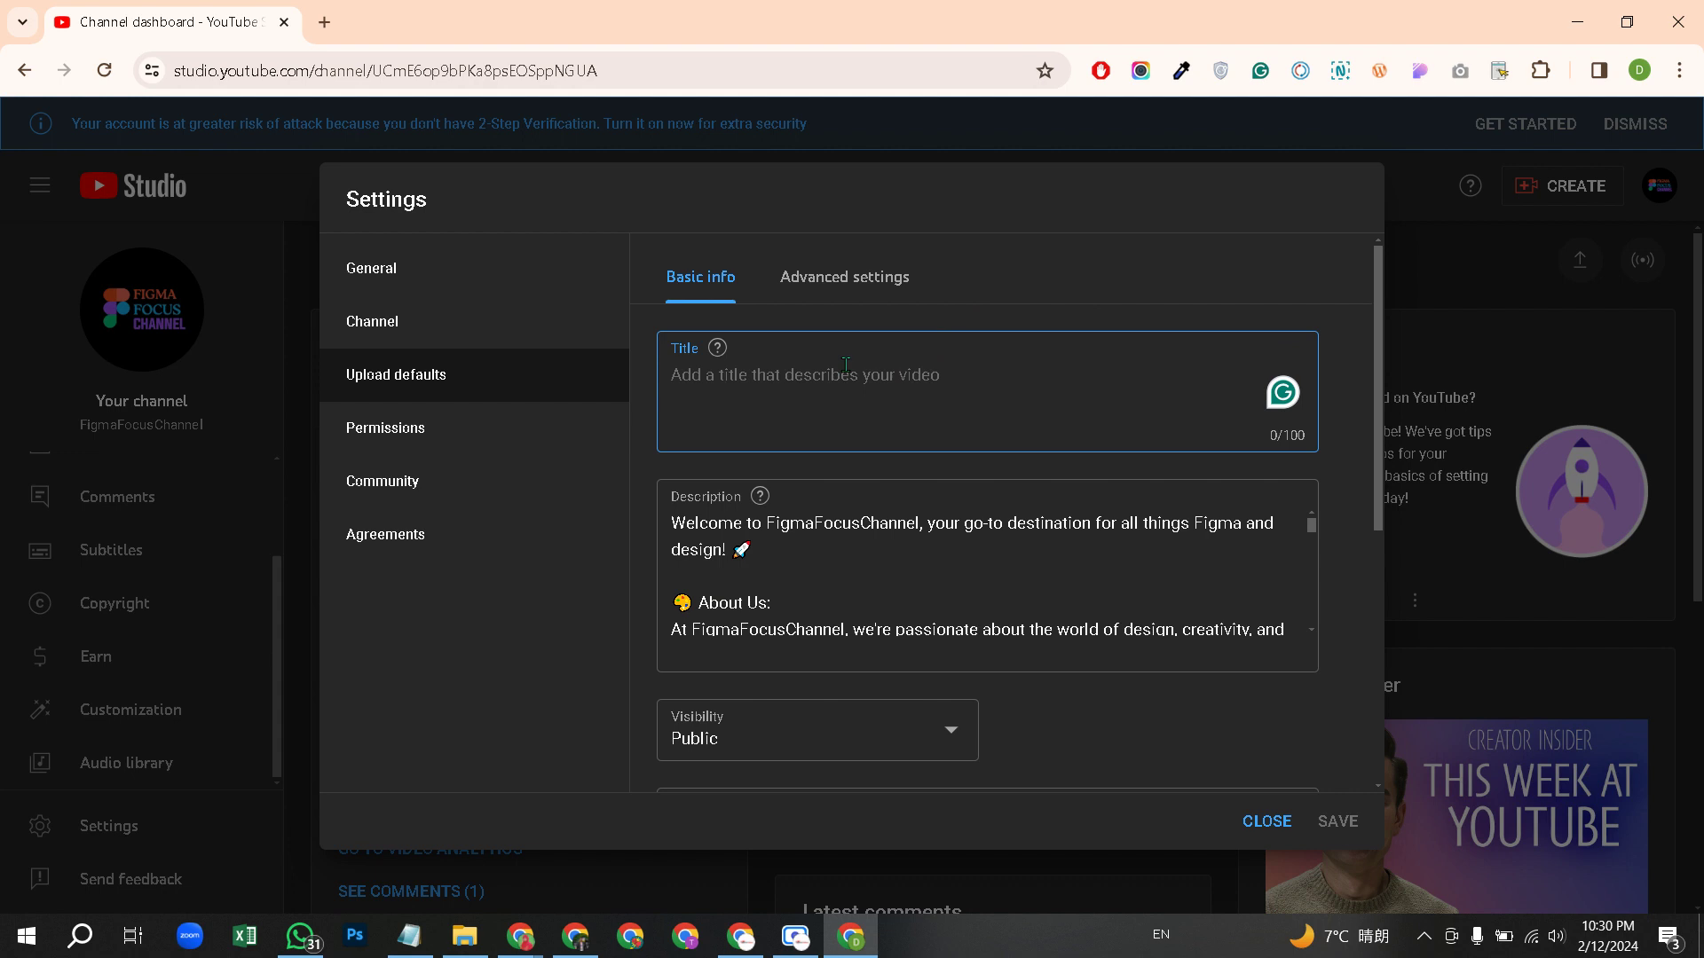
type("Figma")
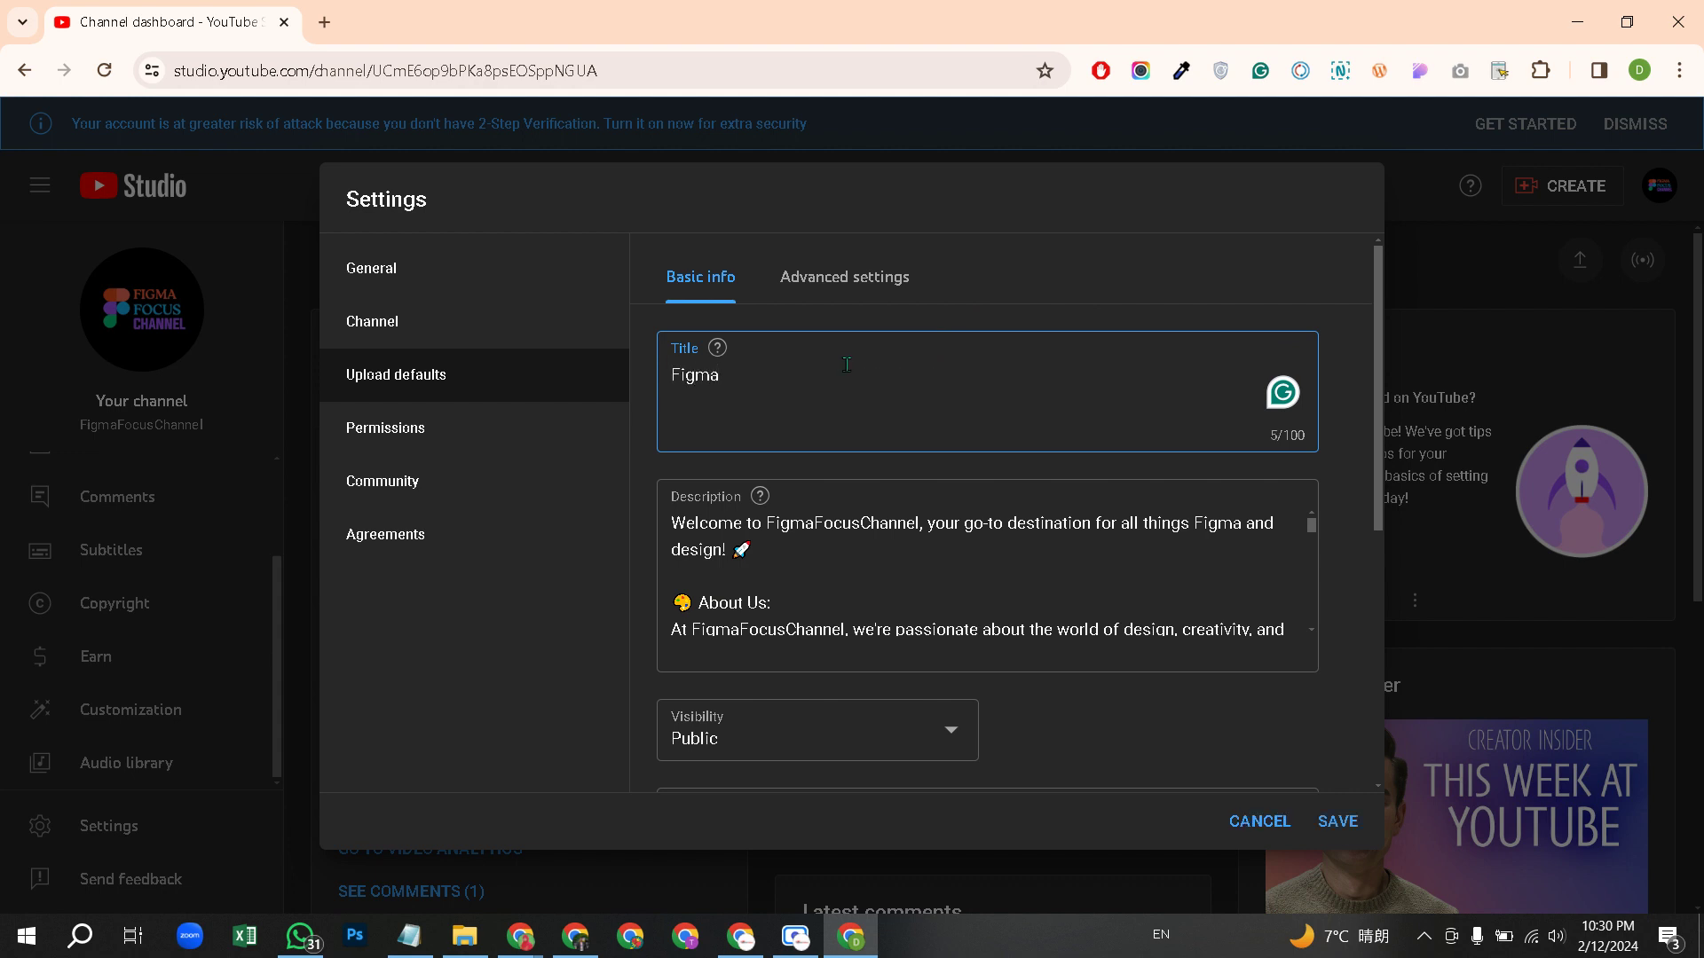
- Examine the advanced upload defaults for automatic chapters, license, category, language, caption certification and comments
left_click(851, 283)
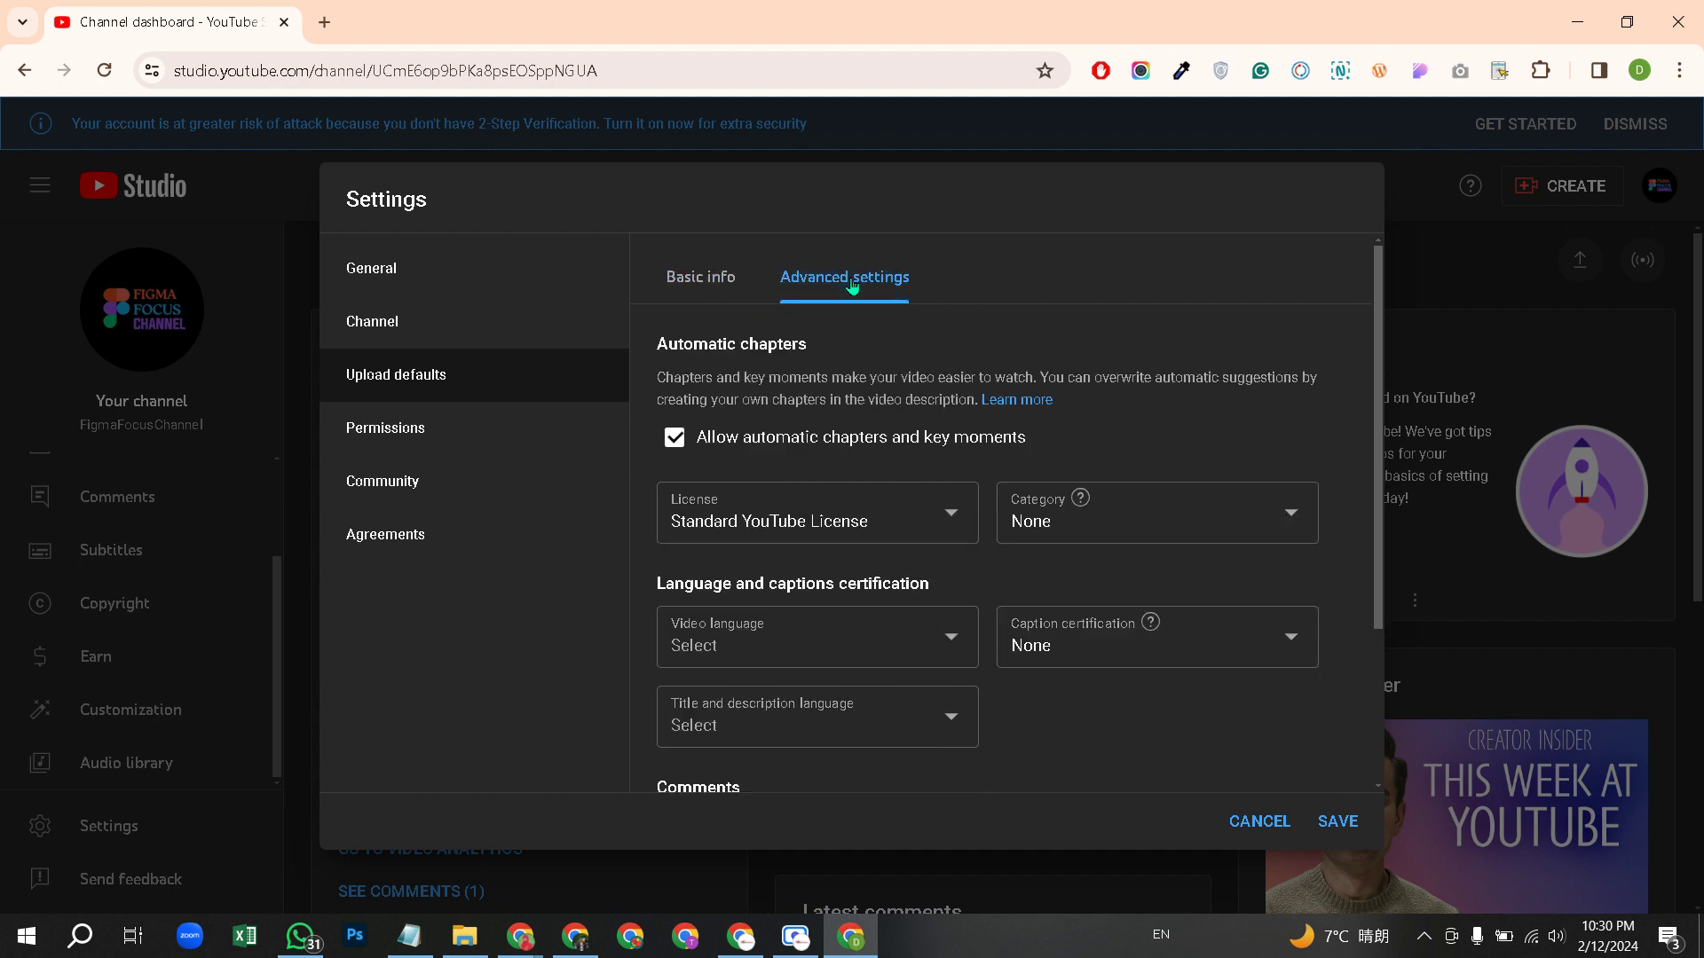
scroll(971, 352, "down", 1)
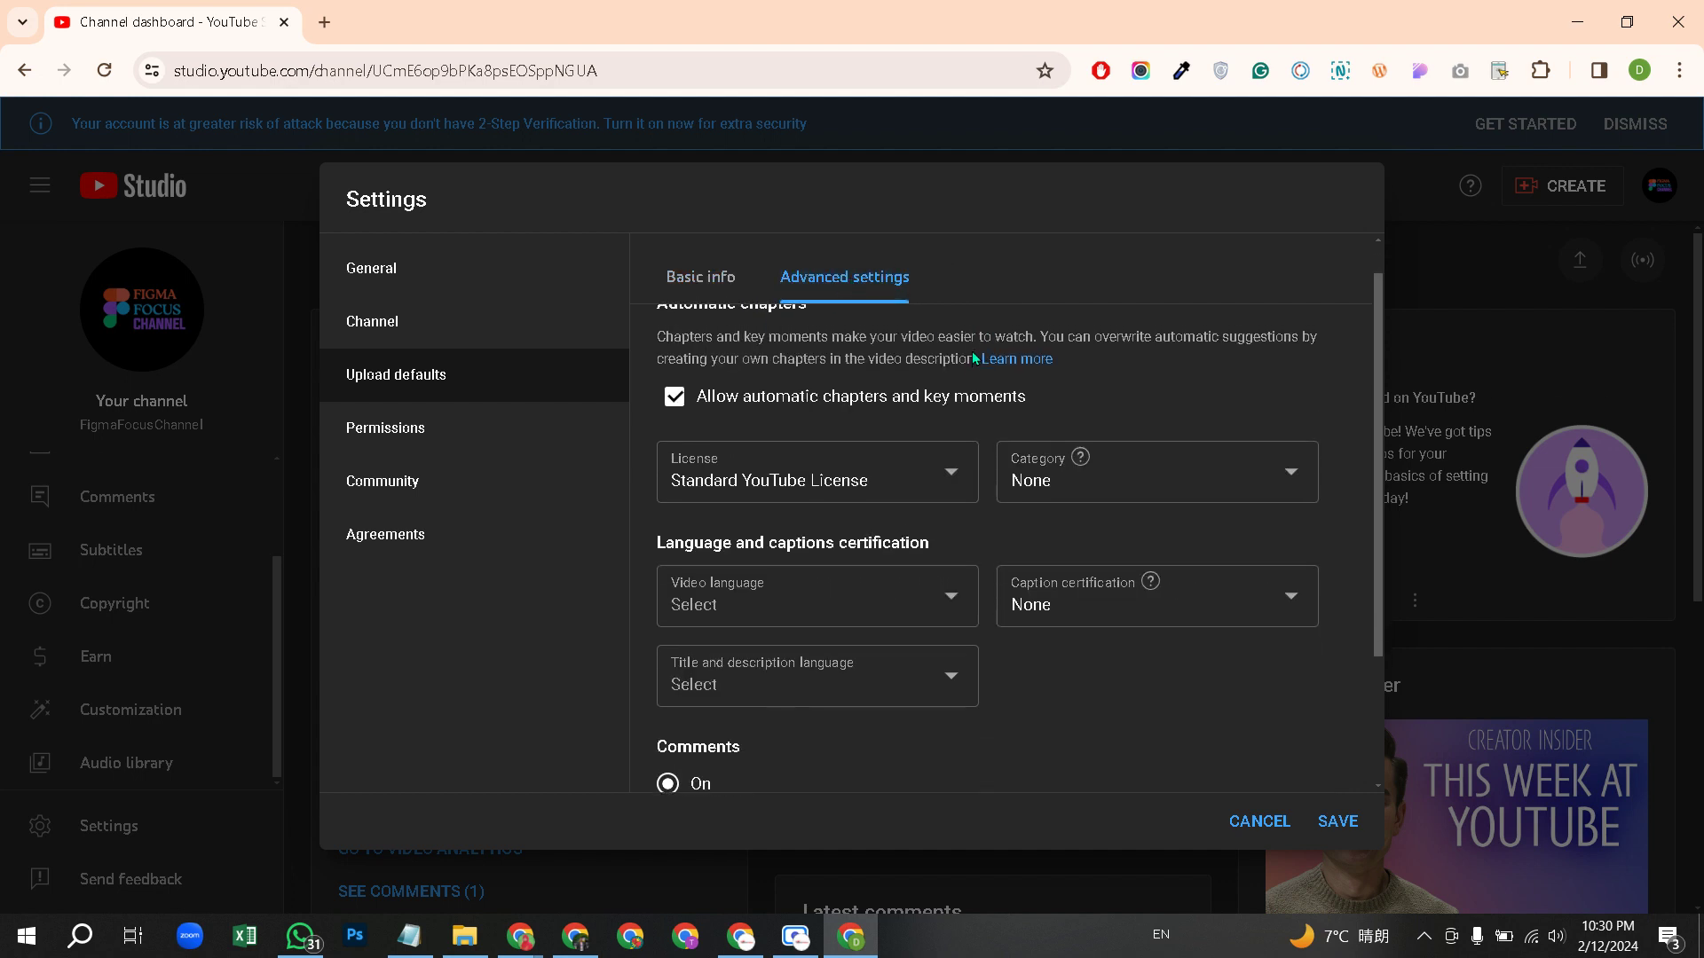
scroll(972, 351, "up", 1)
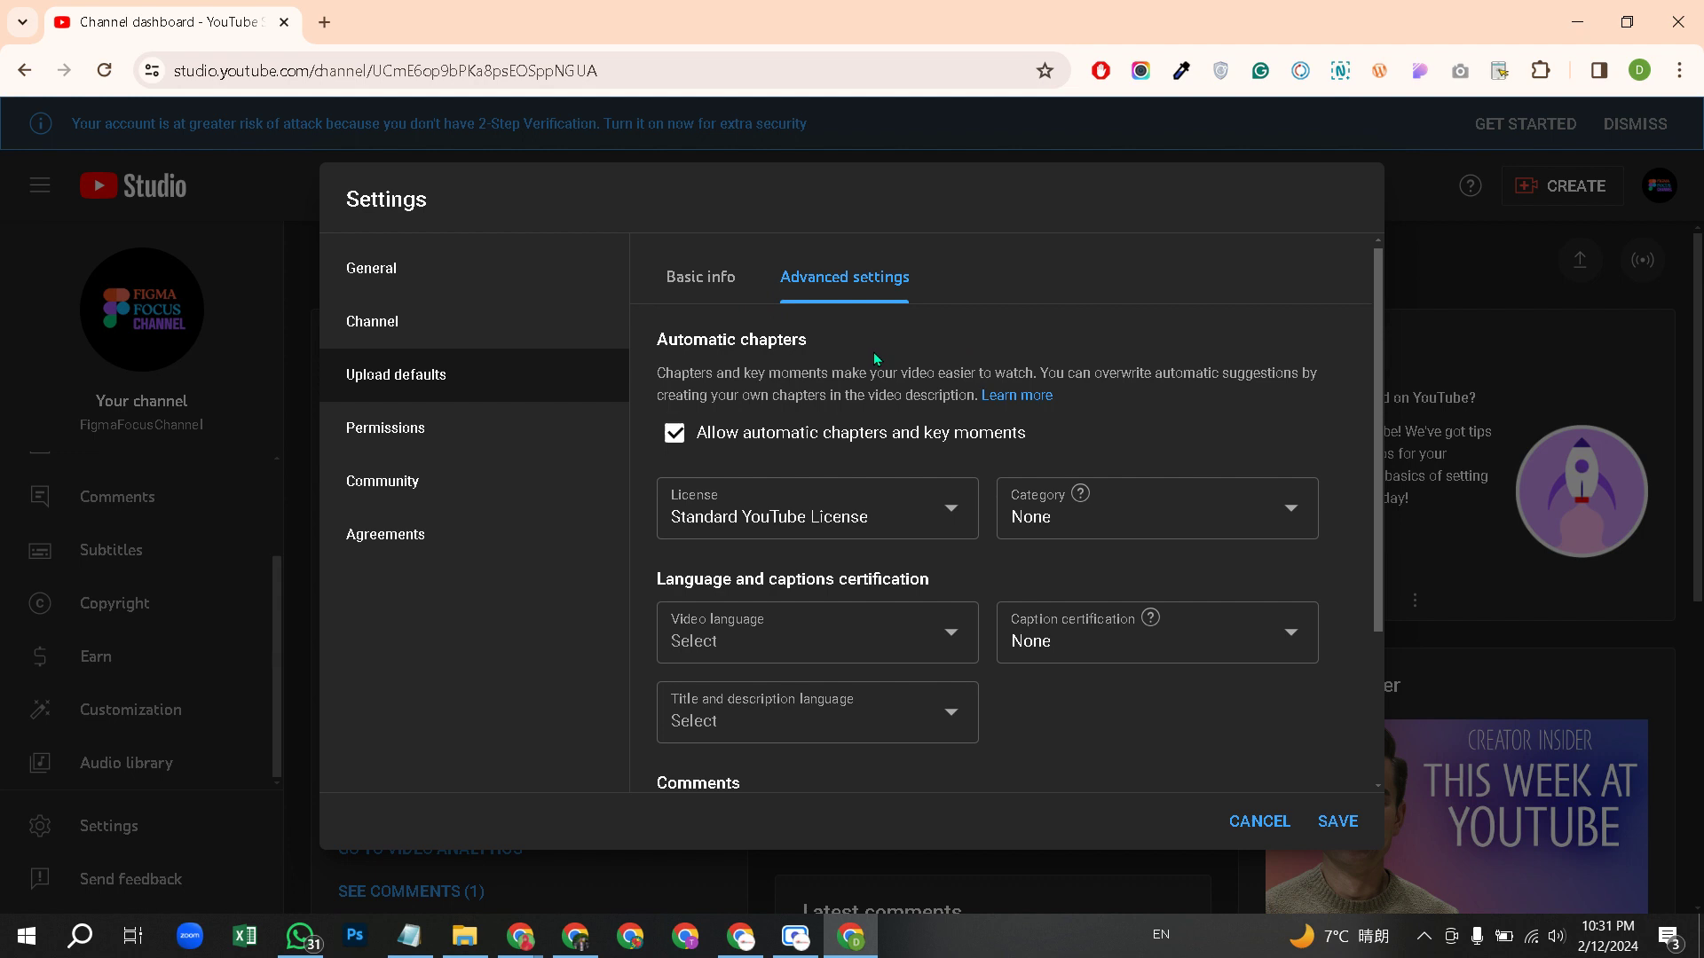
left_click(711, 279)
left_click(883, 275)
- Keep the Standard YouTube License and set the default video category to Education
left_click(923, 513)
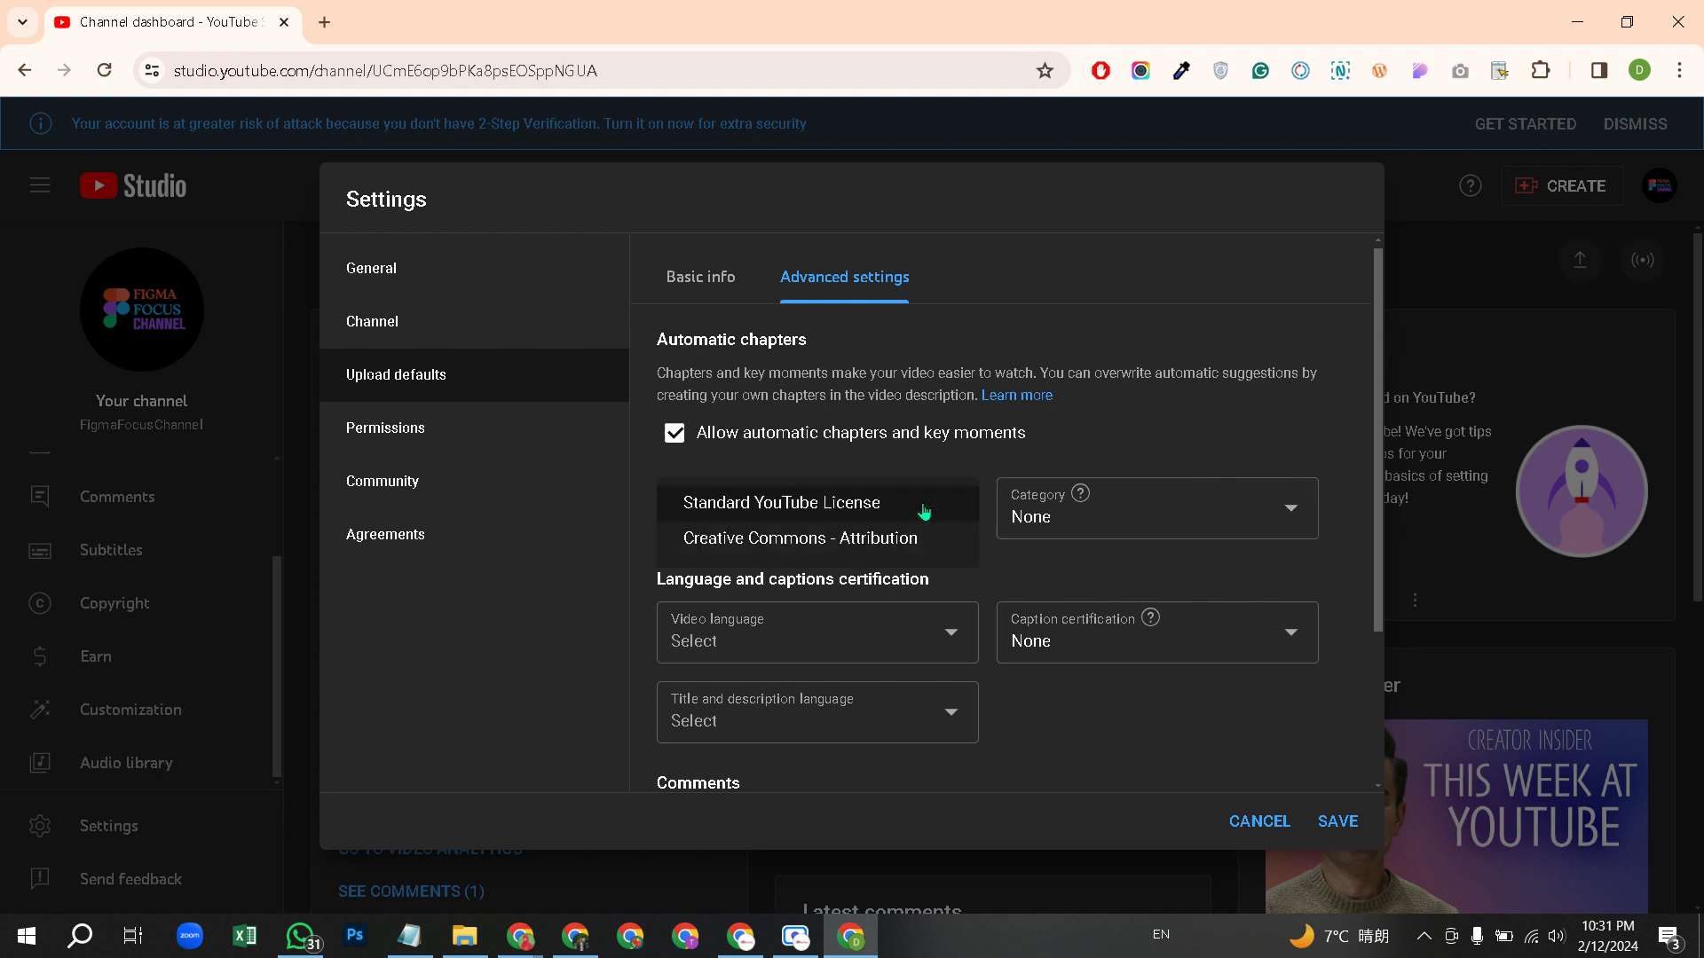
left_click(873, 512)
left_click(1161, 514)
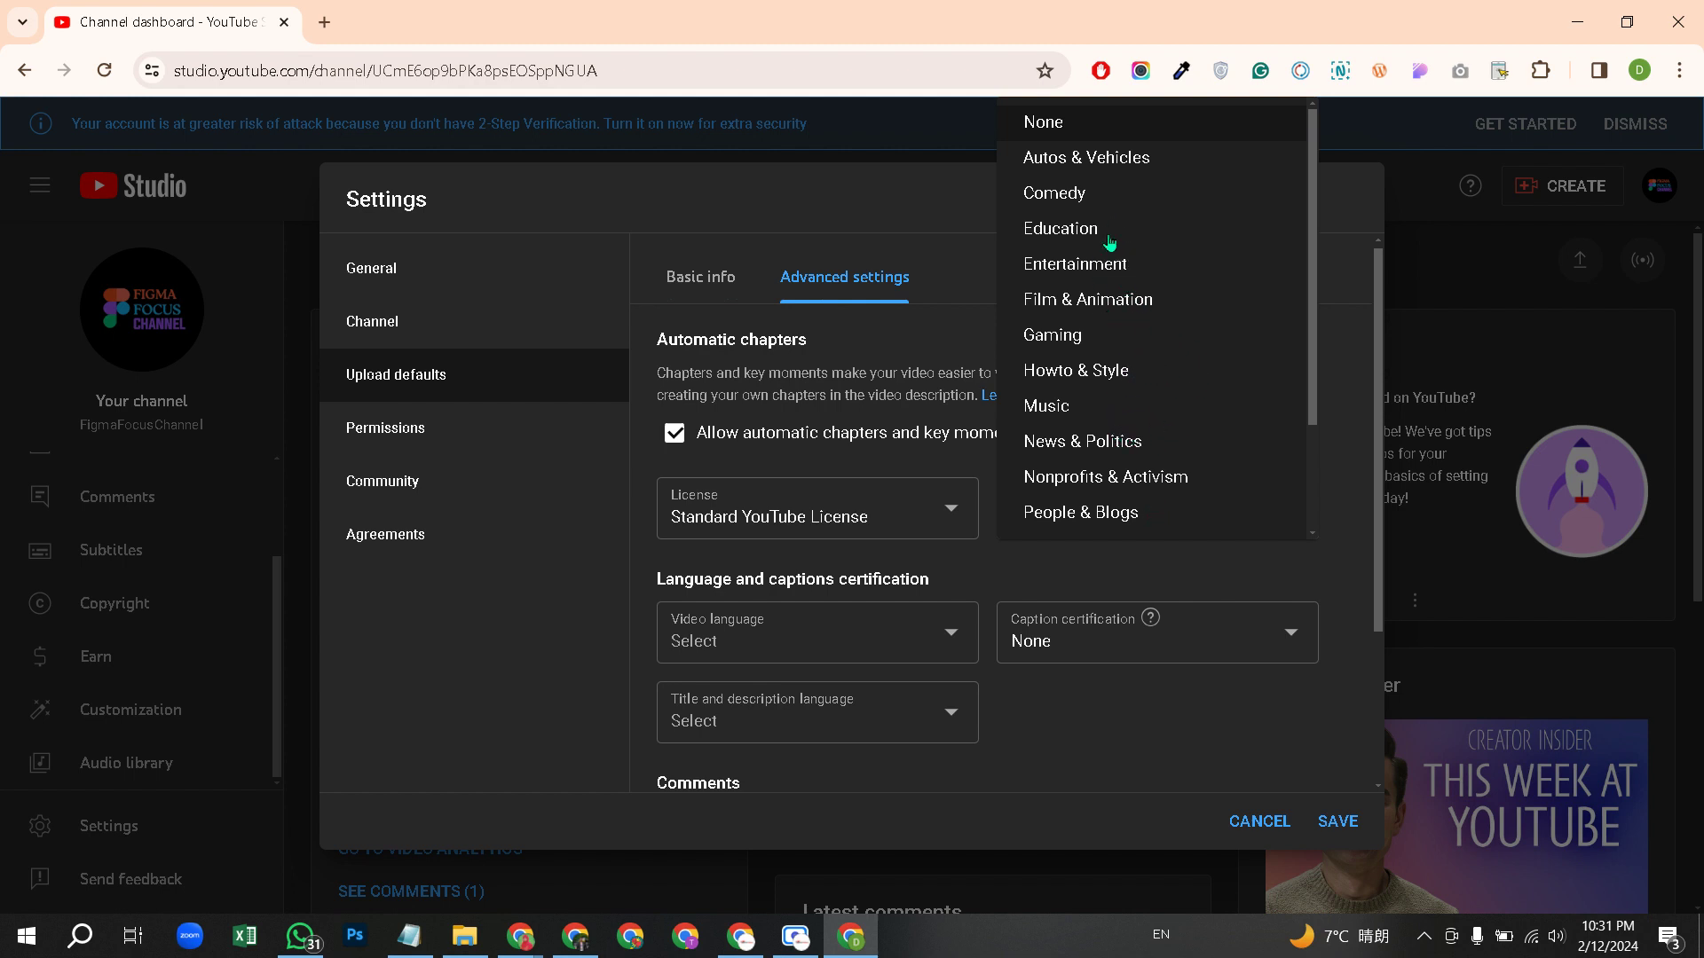
left_click(1083, 229)
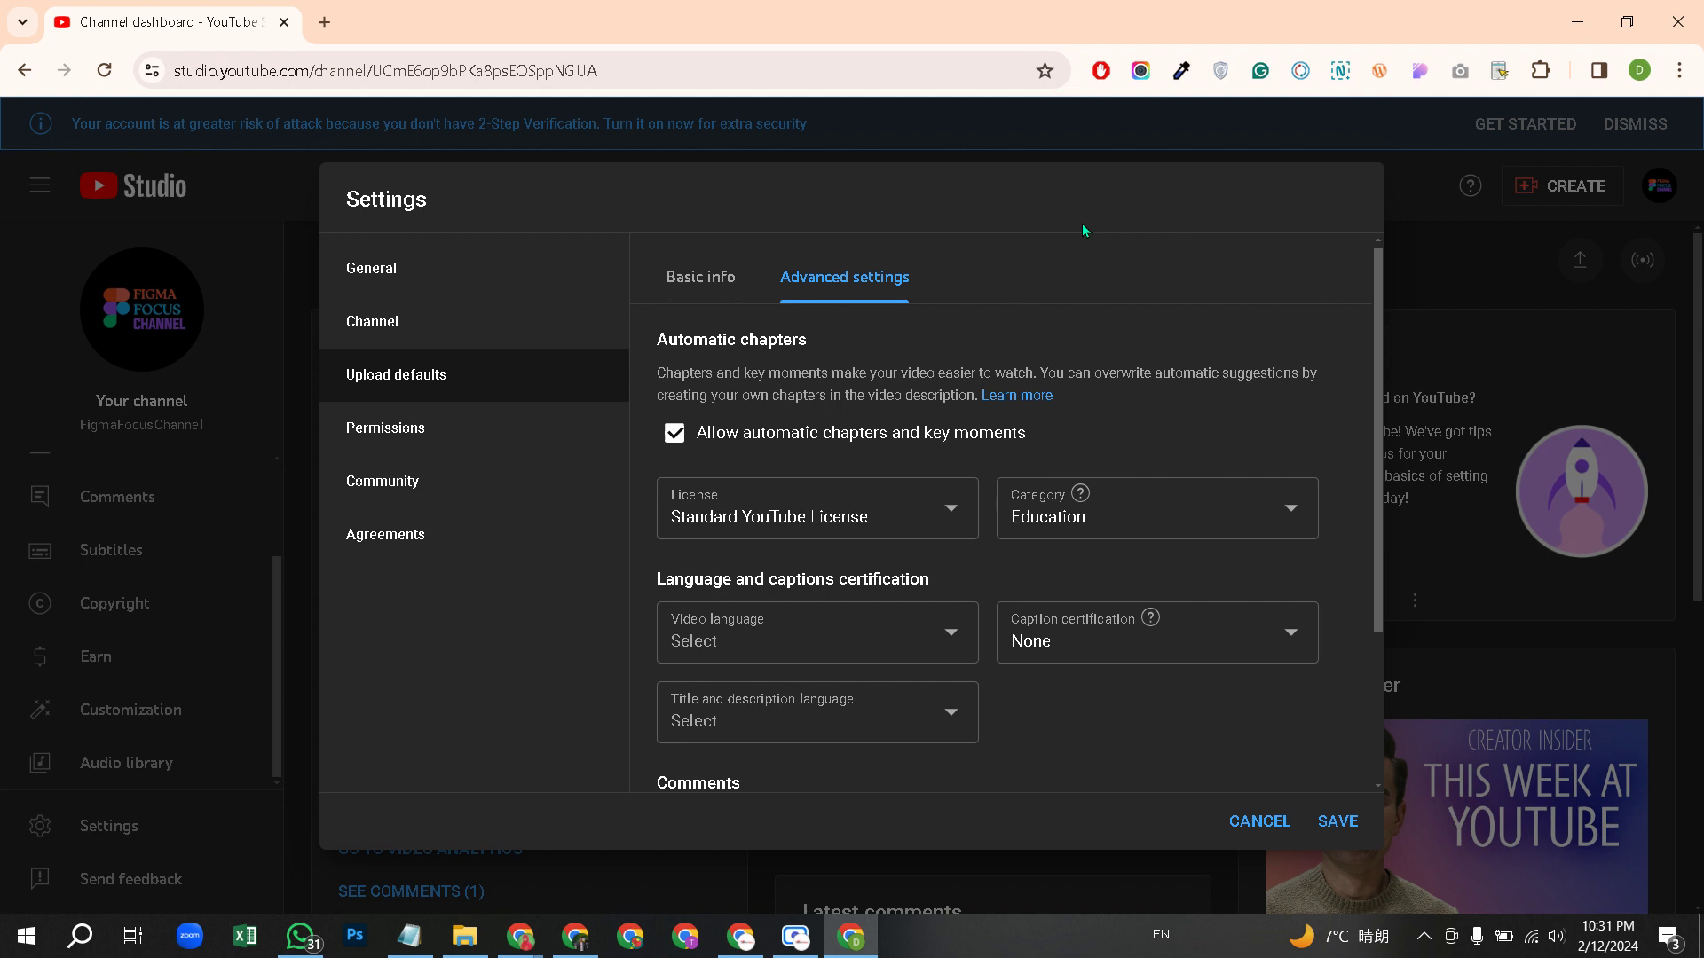
- Set the default video language to Bangla and the caption certification to "This content has never aired on television in the U.S."
left_click(913, 635)
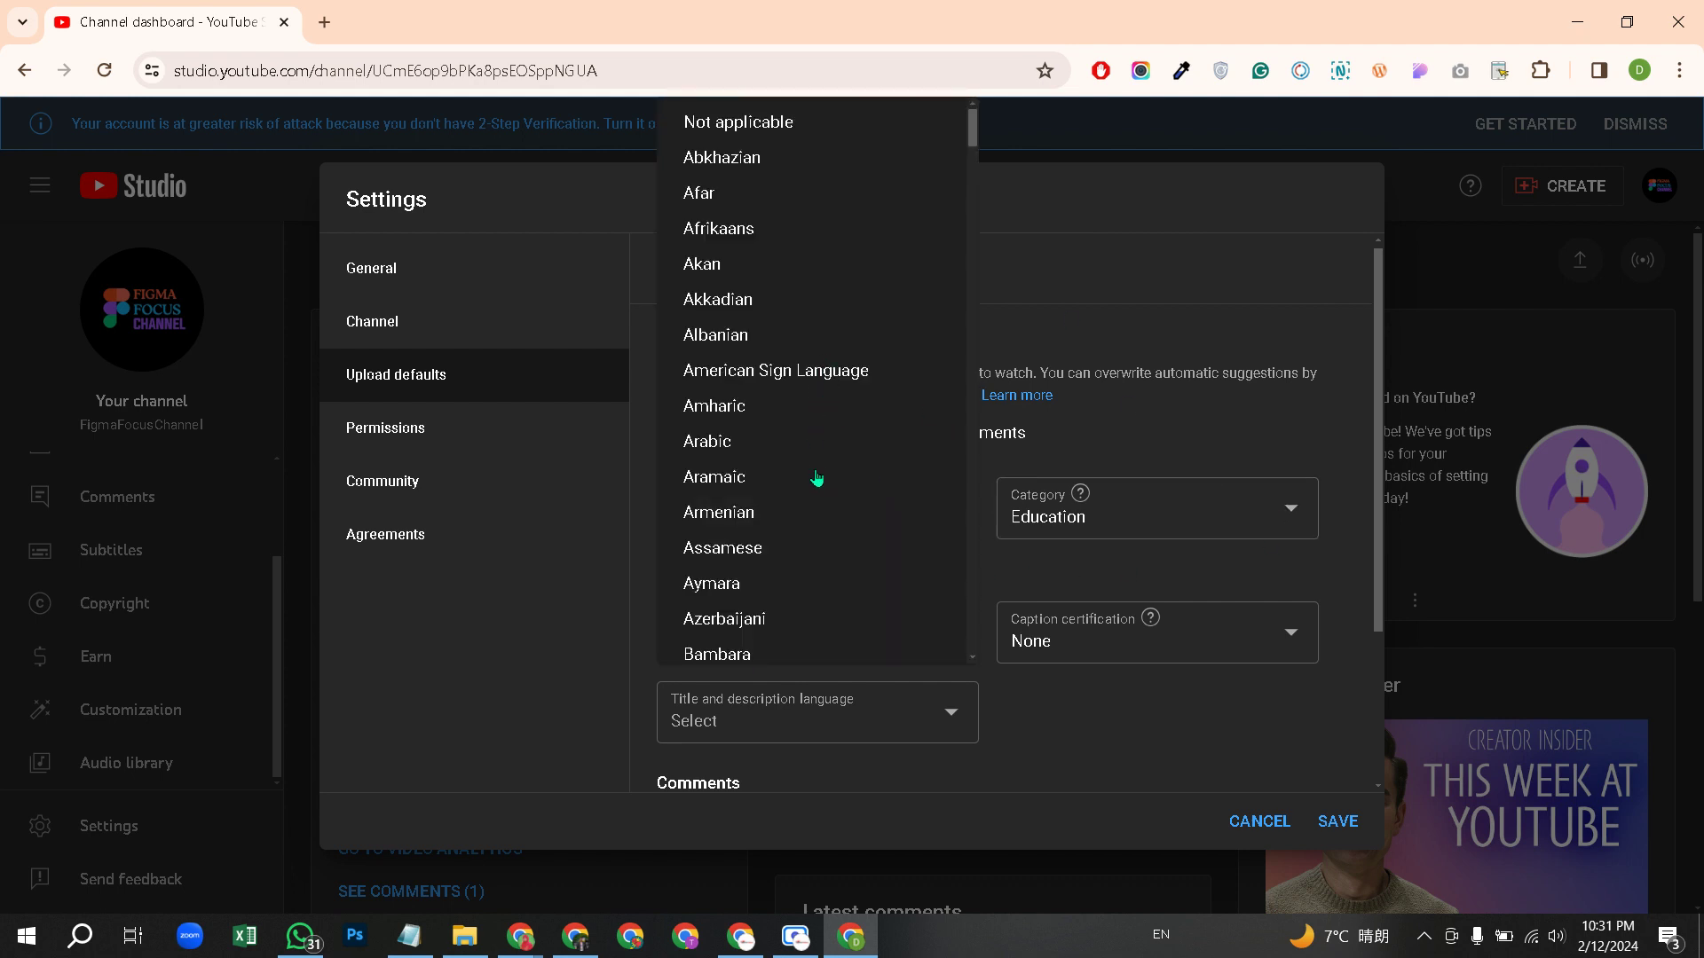
scroll(799, 521, "down", 2)
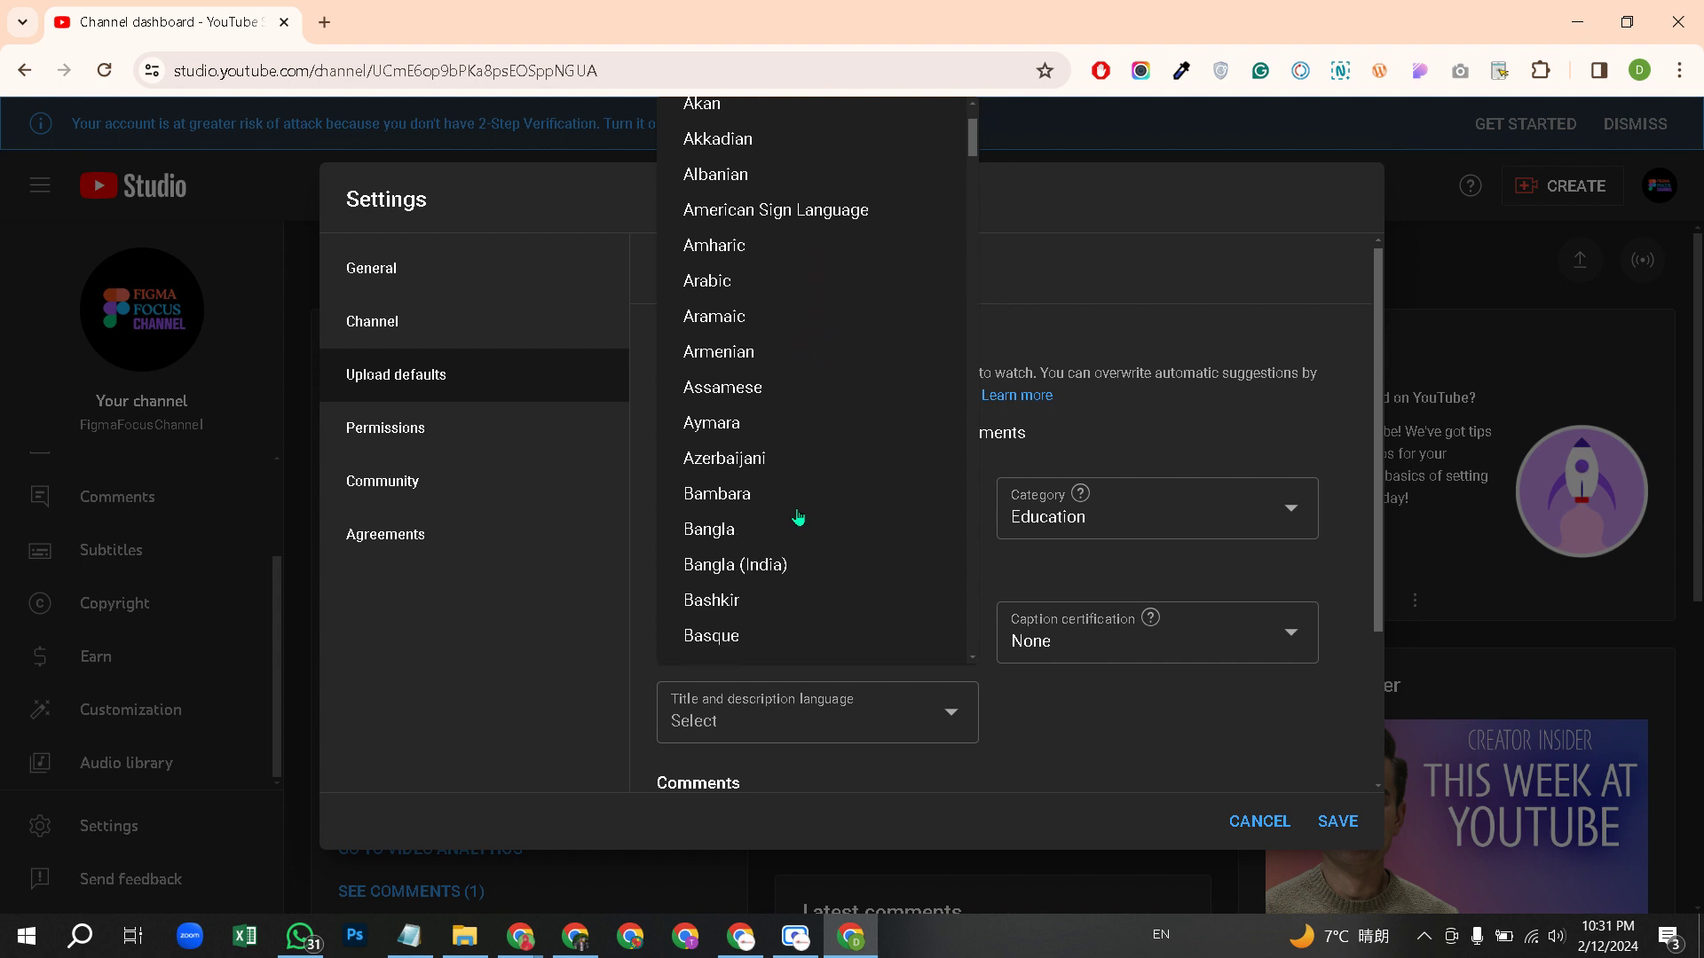
left_click(741, 537)
left_click(1262, 635)
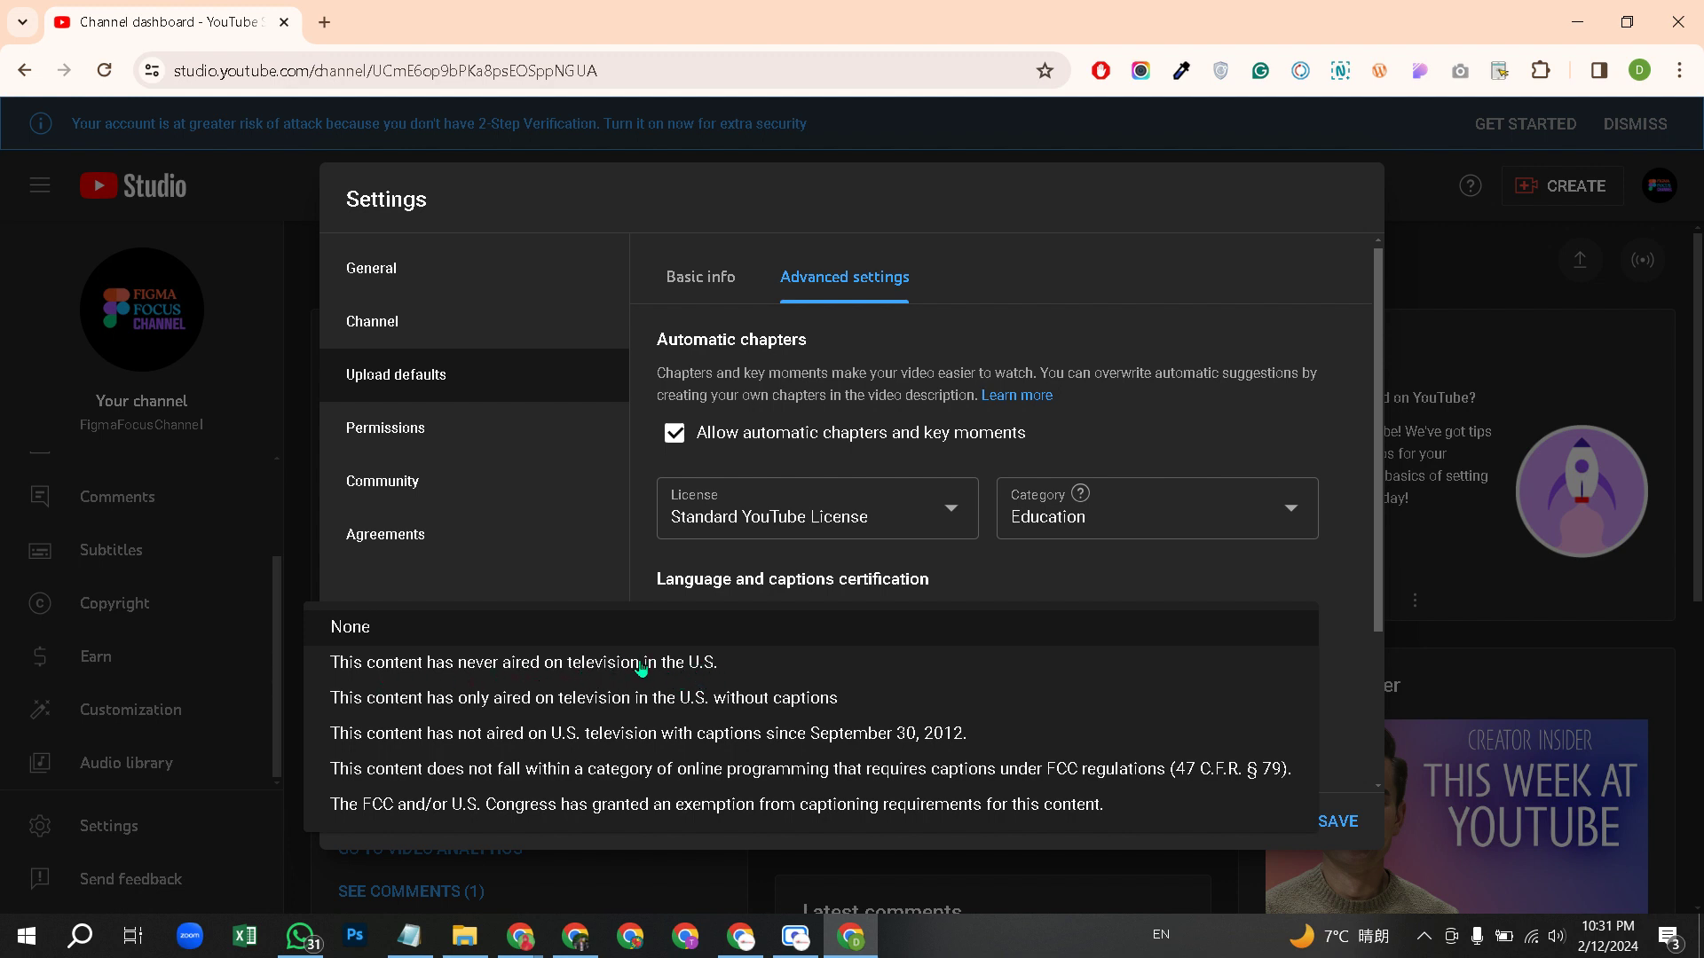
left_click(600, 663)
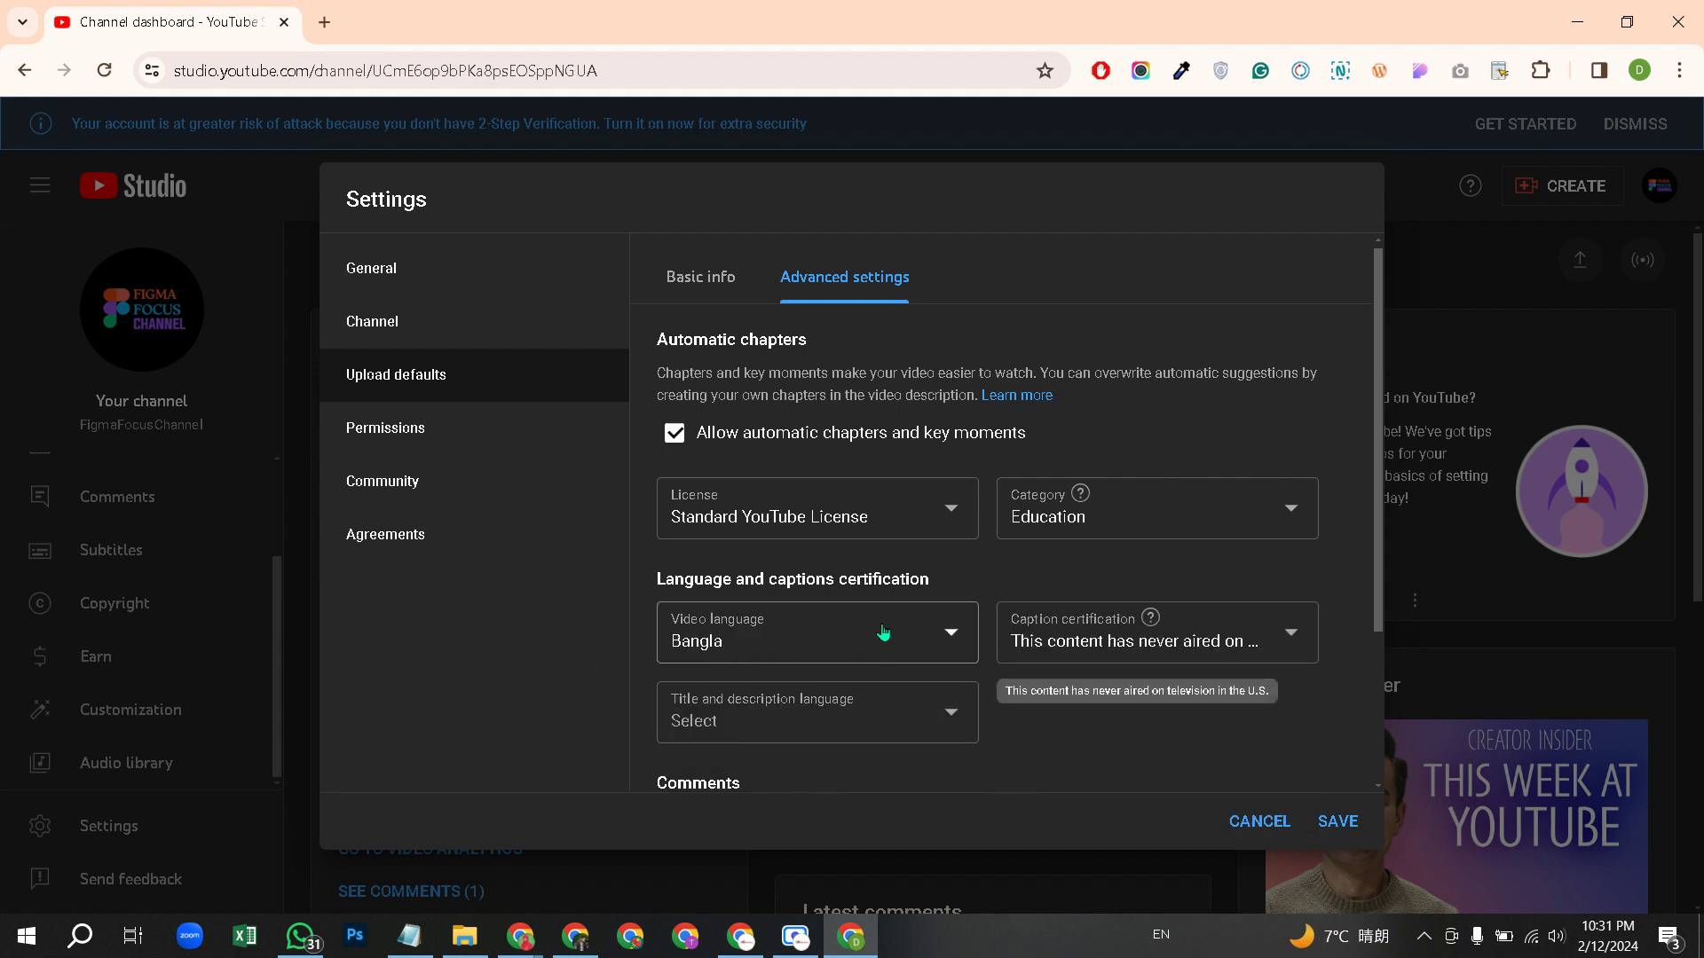
- Set the default title and description language to Bangla and save the upload defaults
scroll(844, 705, "down", 1)
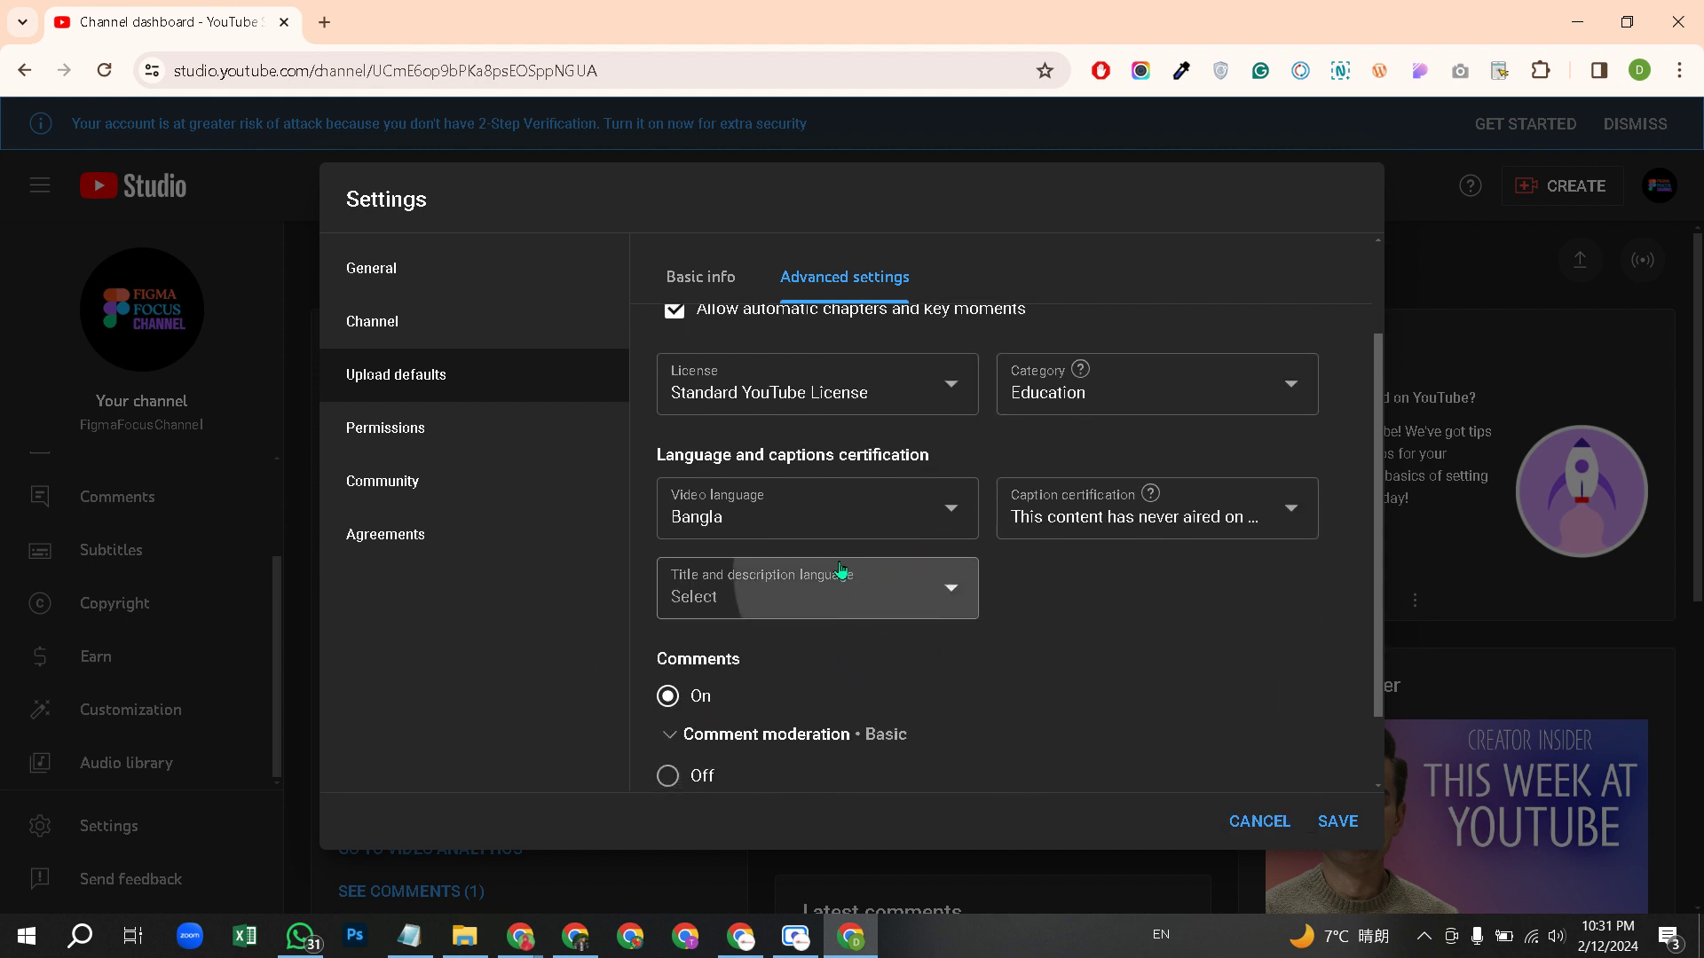
left_click(841, 571)
scroll(741, 532, "down", 2)
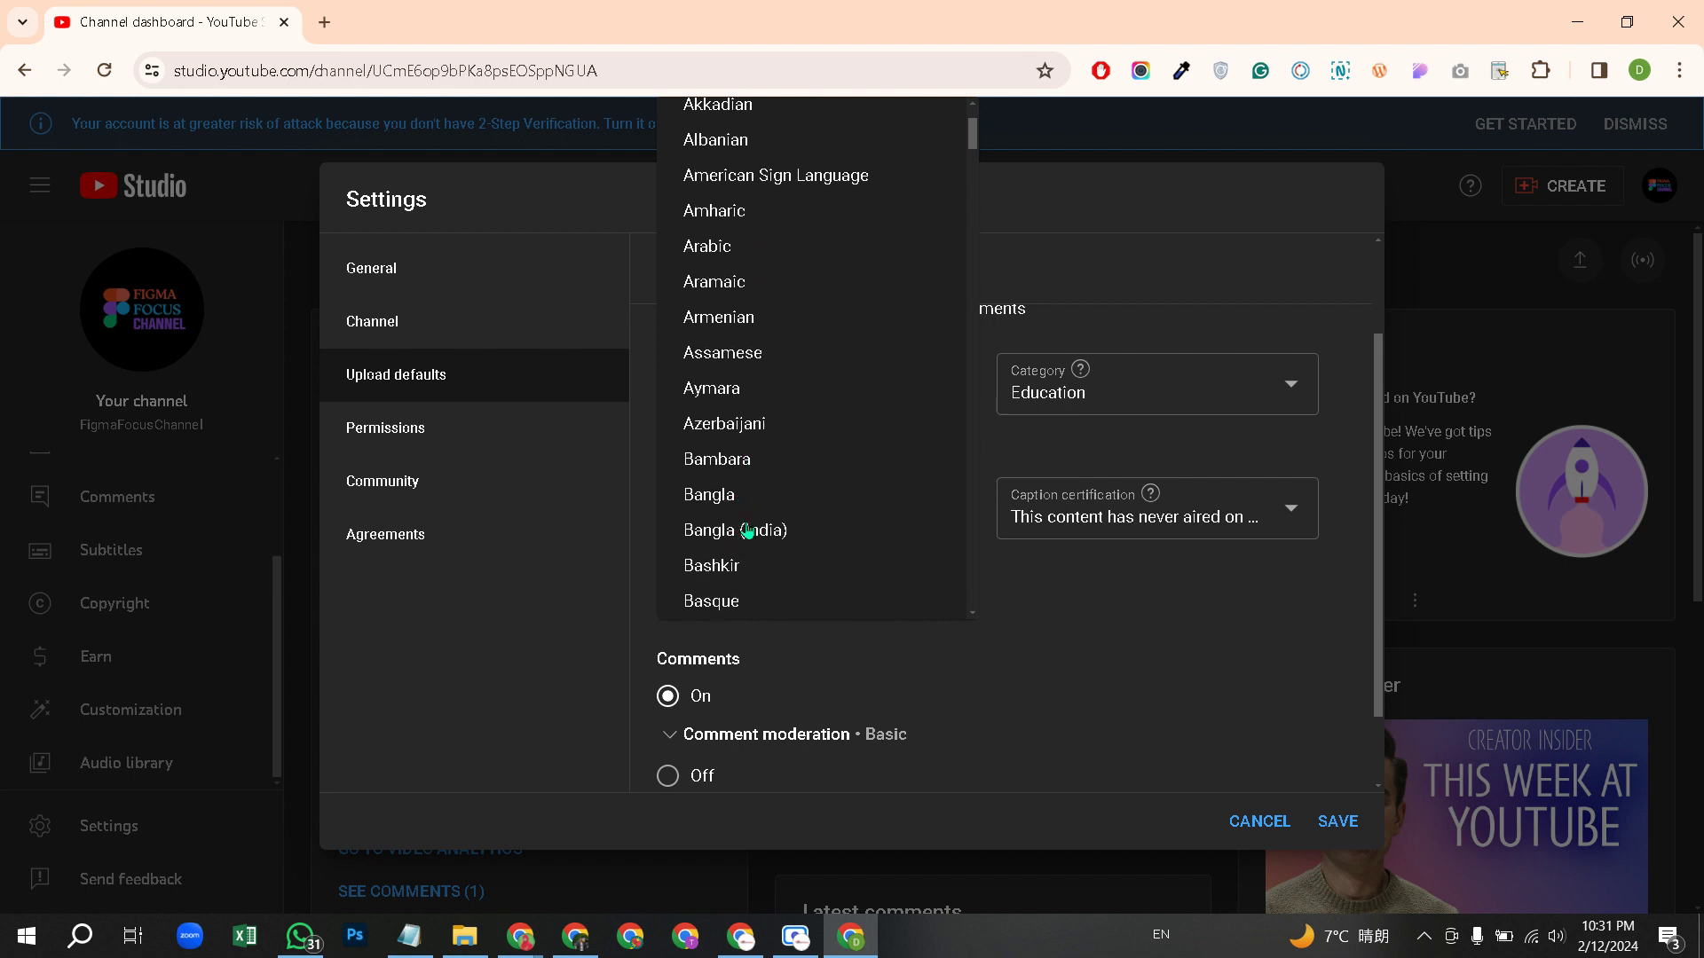
left_click(746, 499)
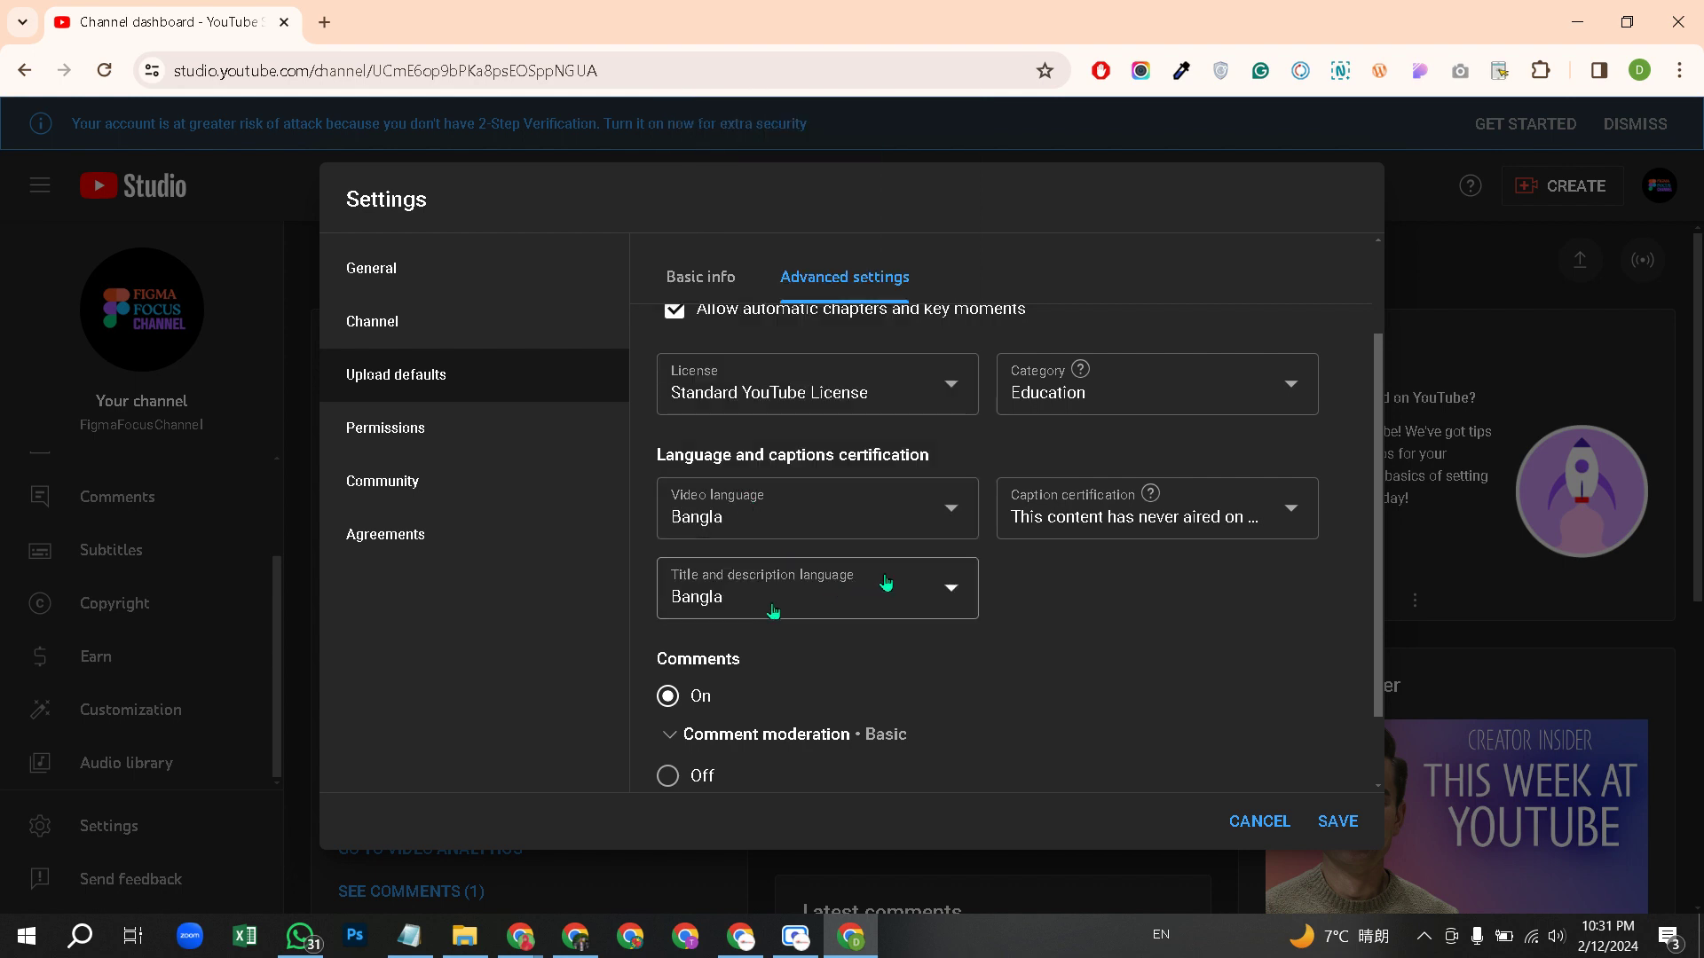
scroll(803, 635, "down", 1)
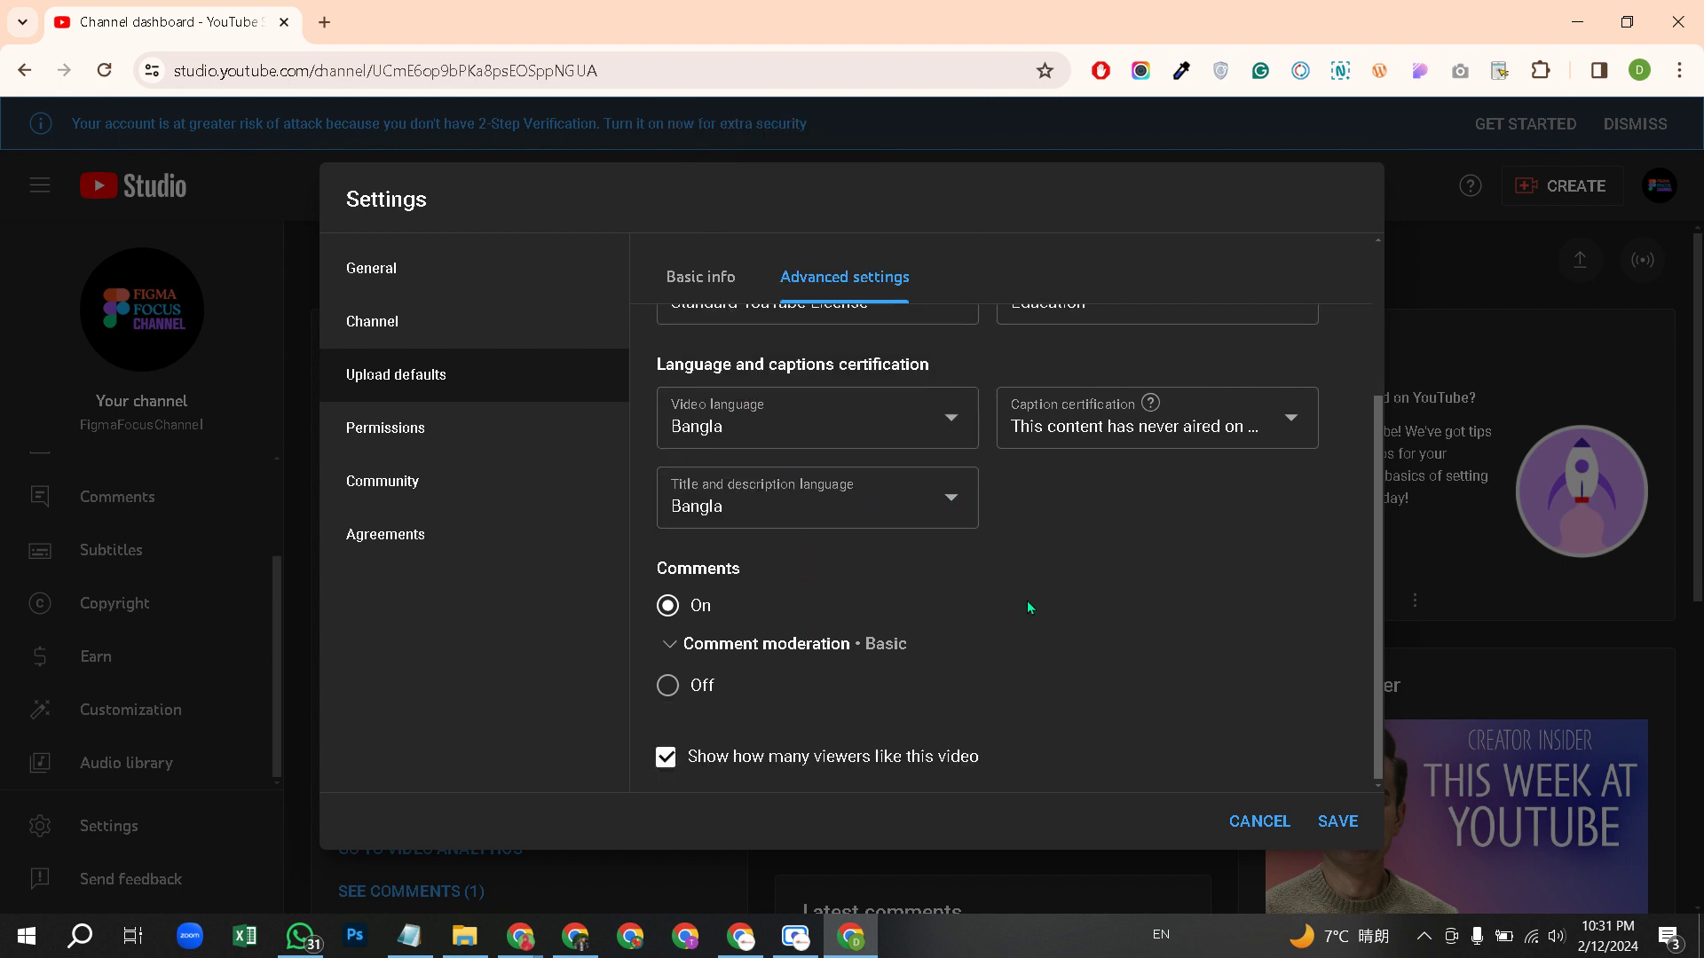
left_click(1338, 822)
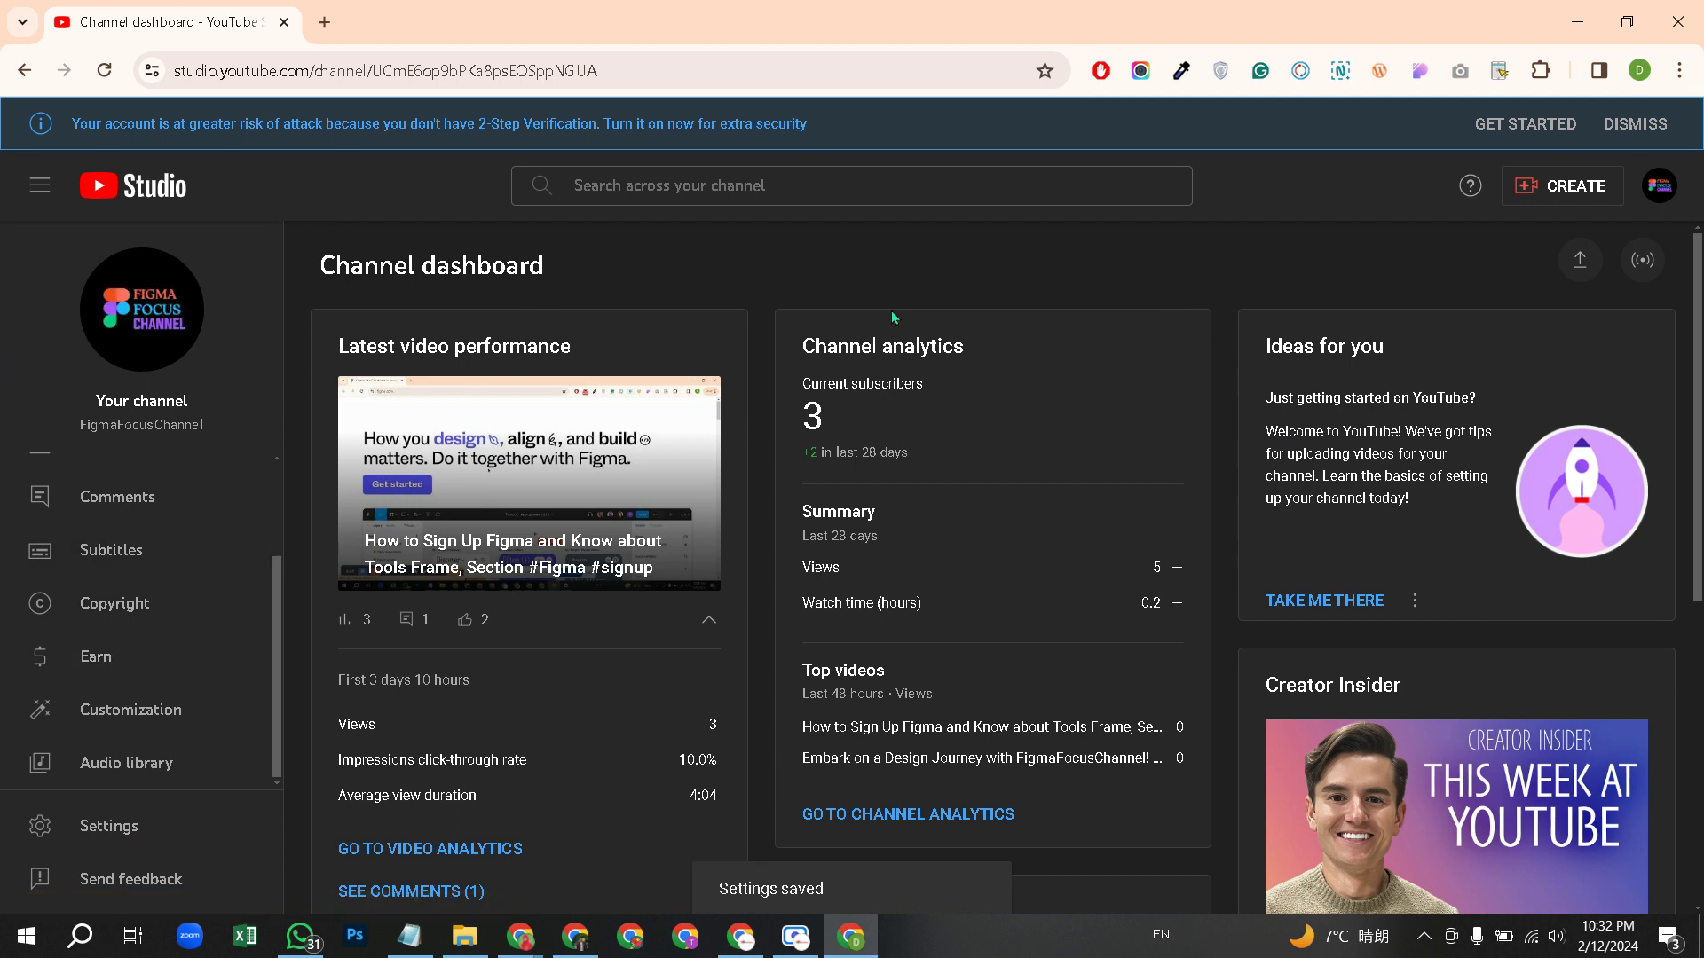
- Start a new video upload with the file "screen-capture (12).webm" from the Downloads folder
left_click(1554, 186)
left_click(1555, 234)
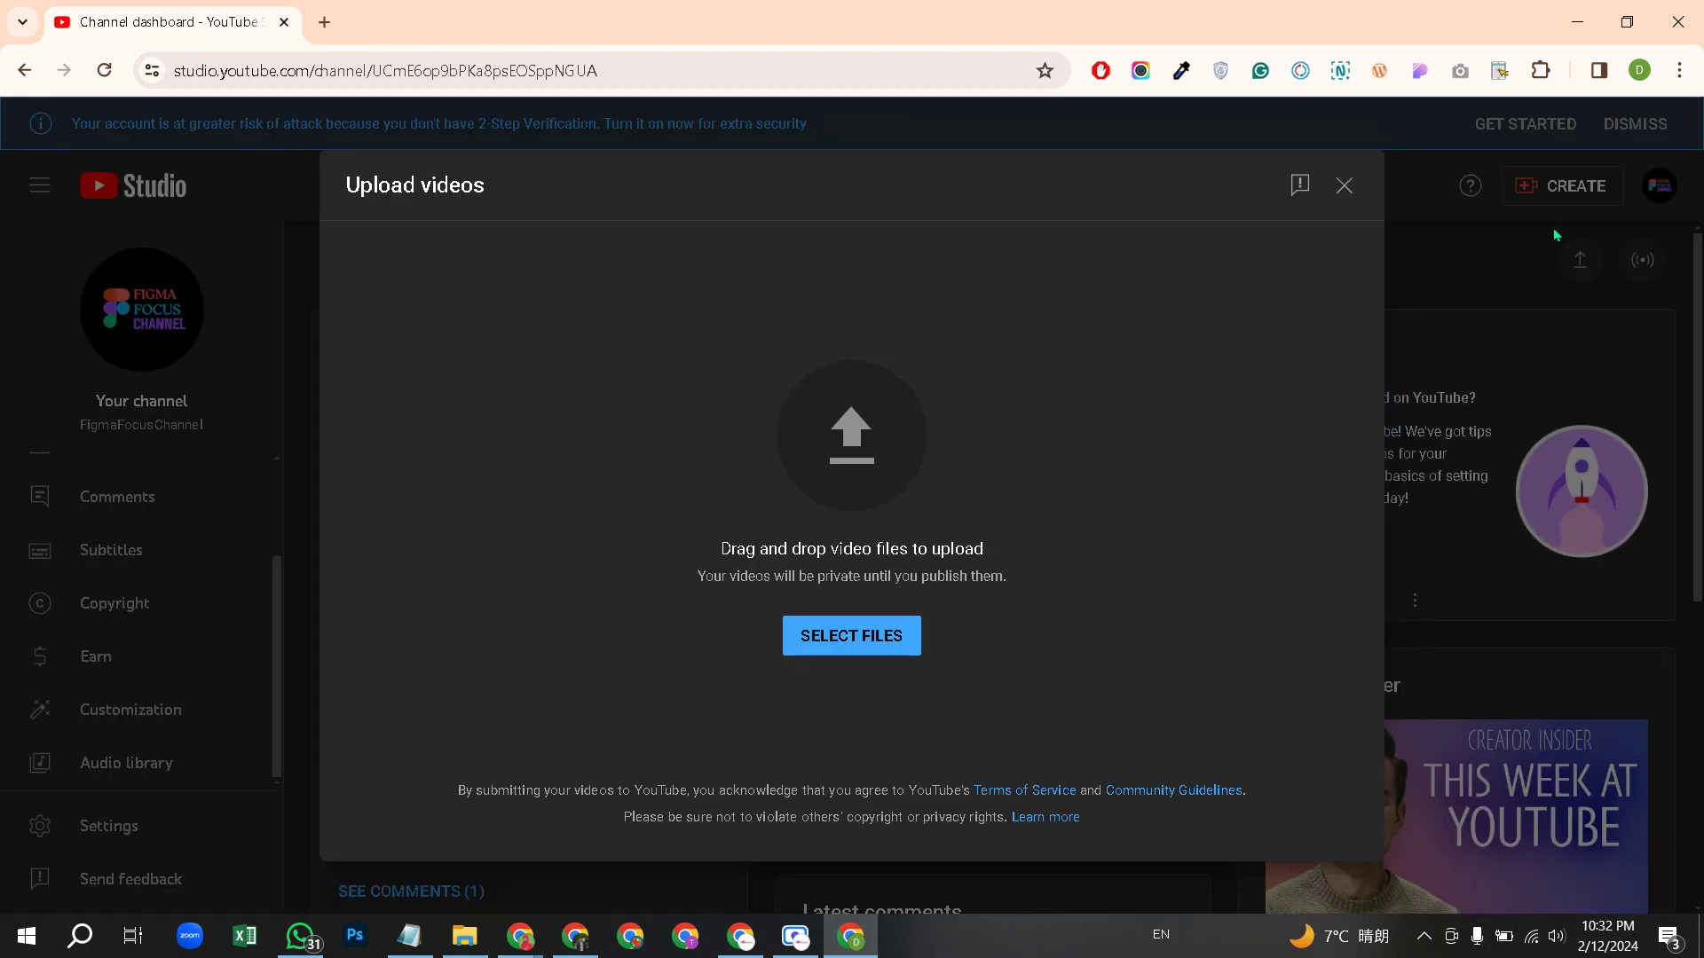
left_click(865, 630)
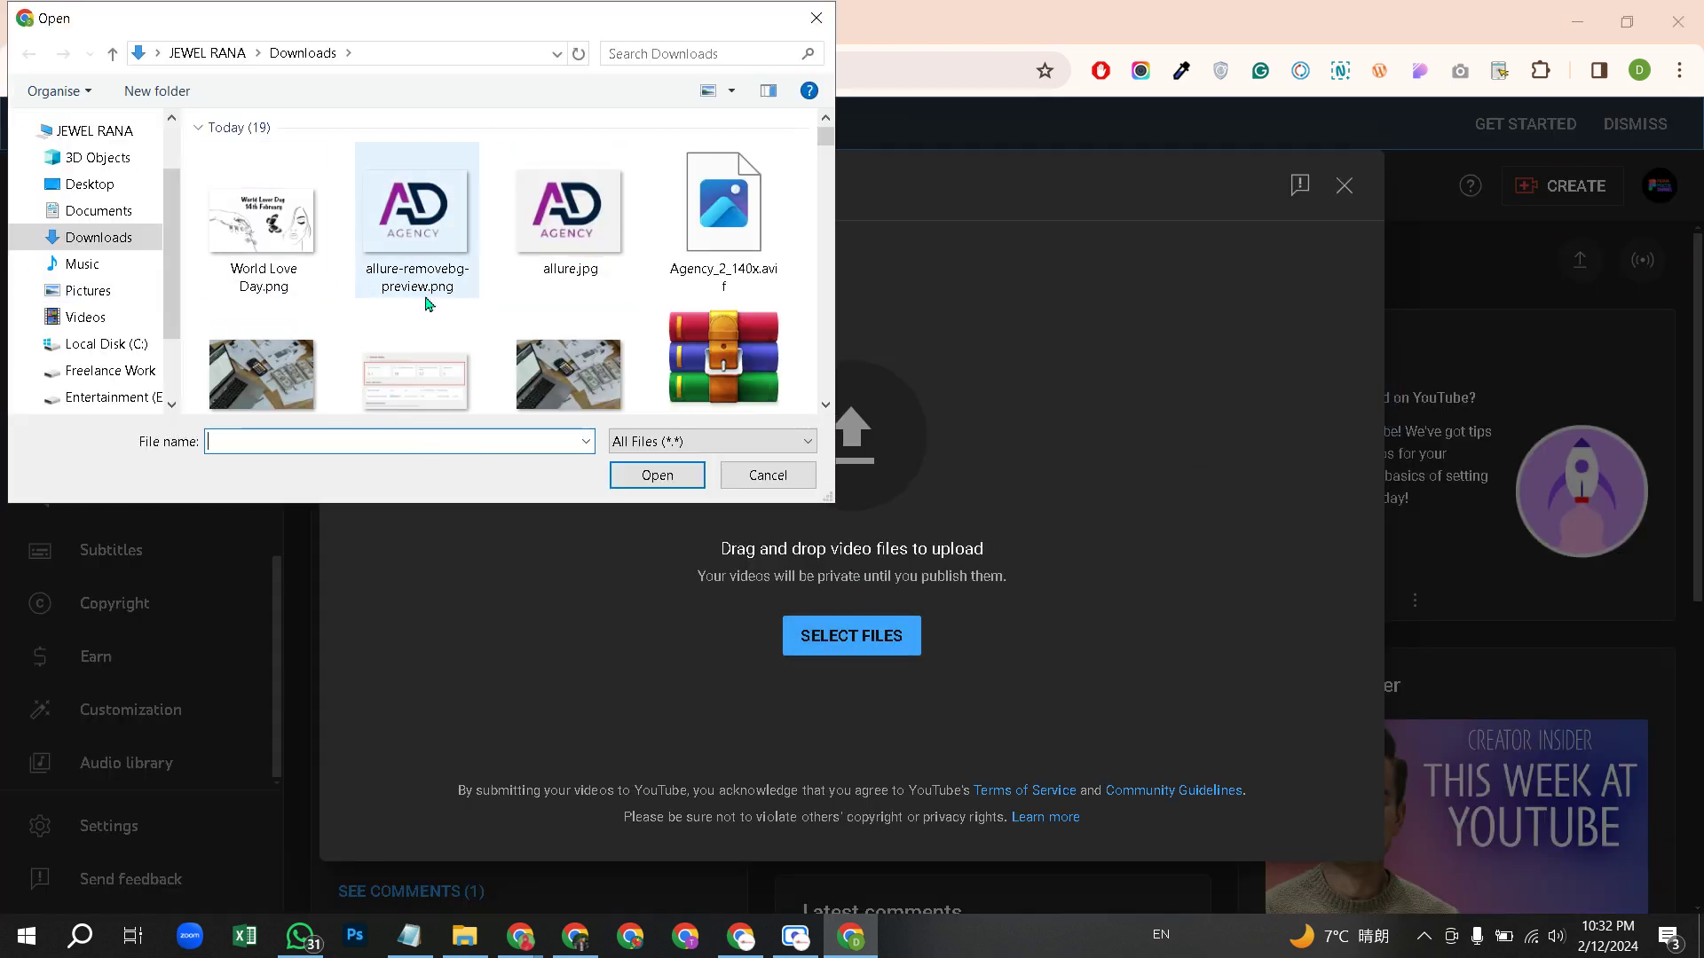
scroll(424, 311, "down", 2)
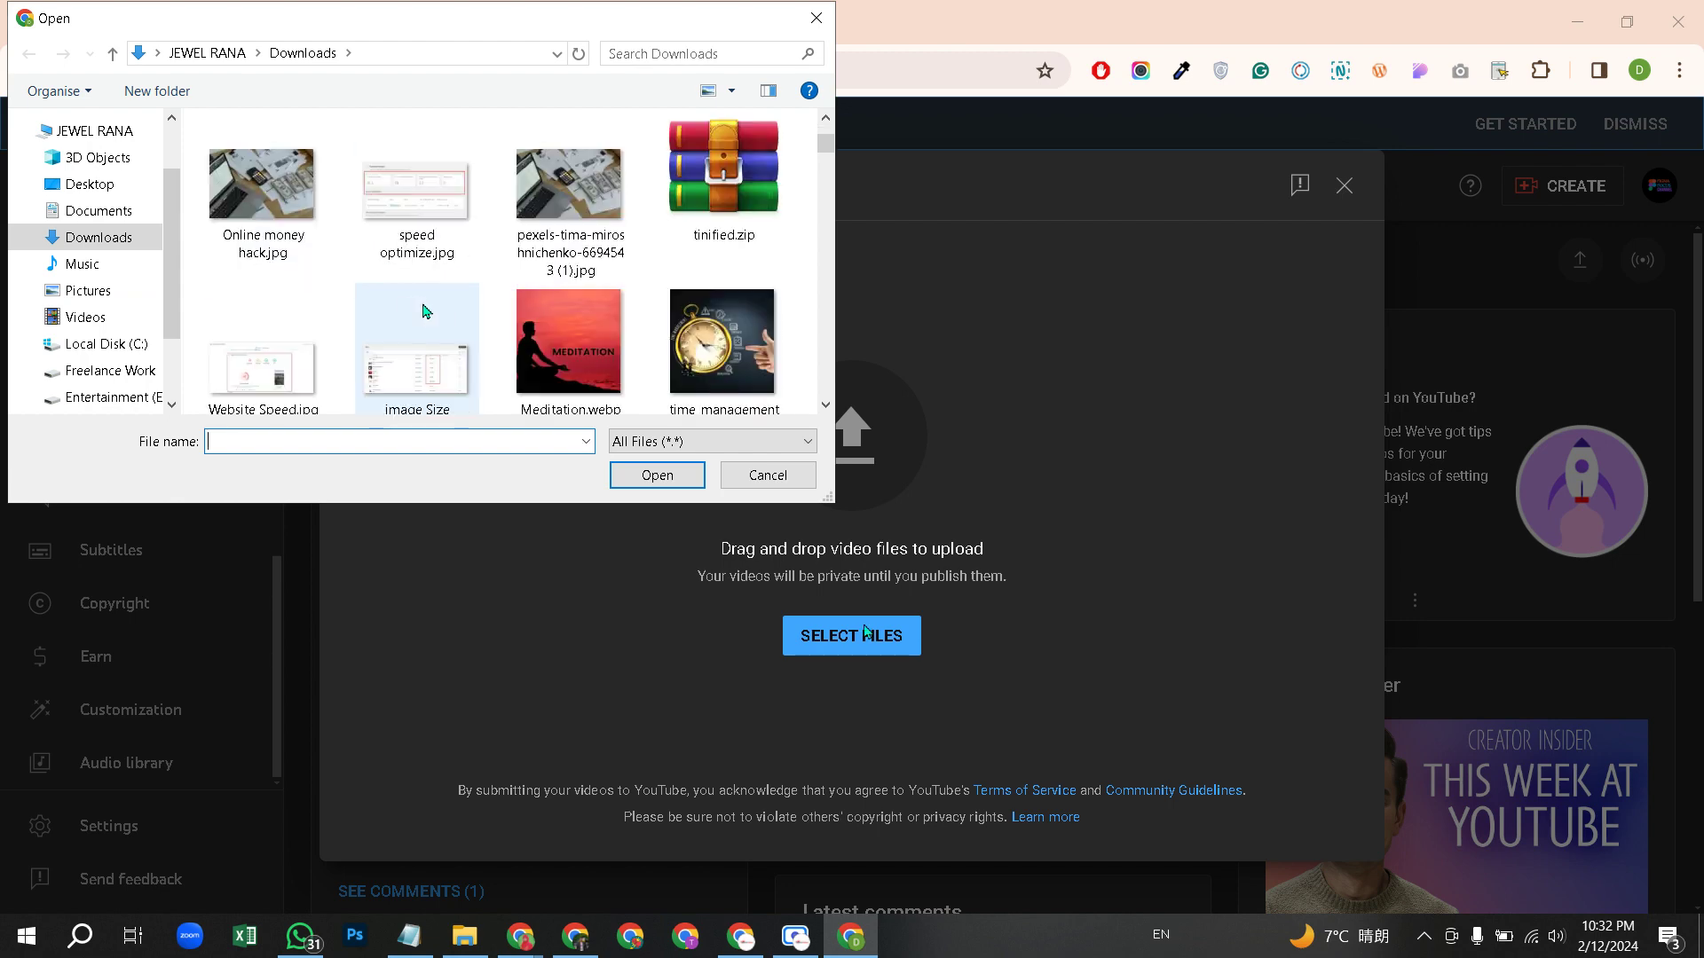
scroll(586, 304, "down", 4)
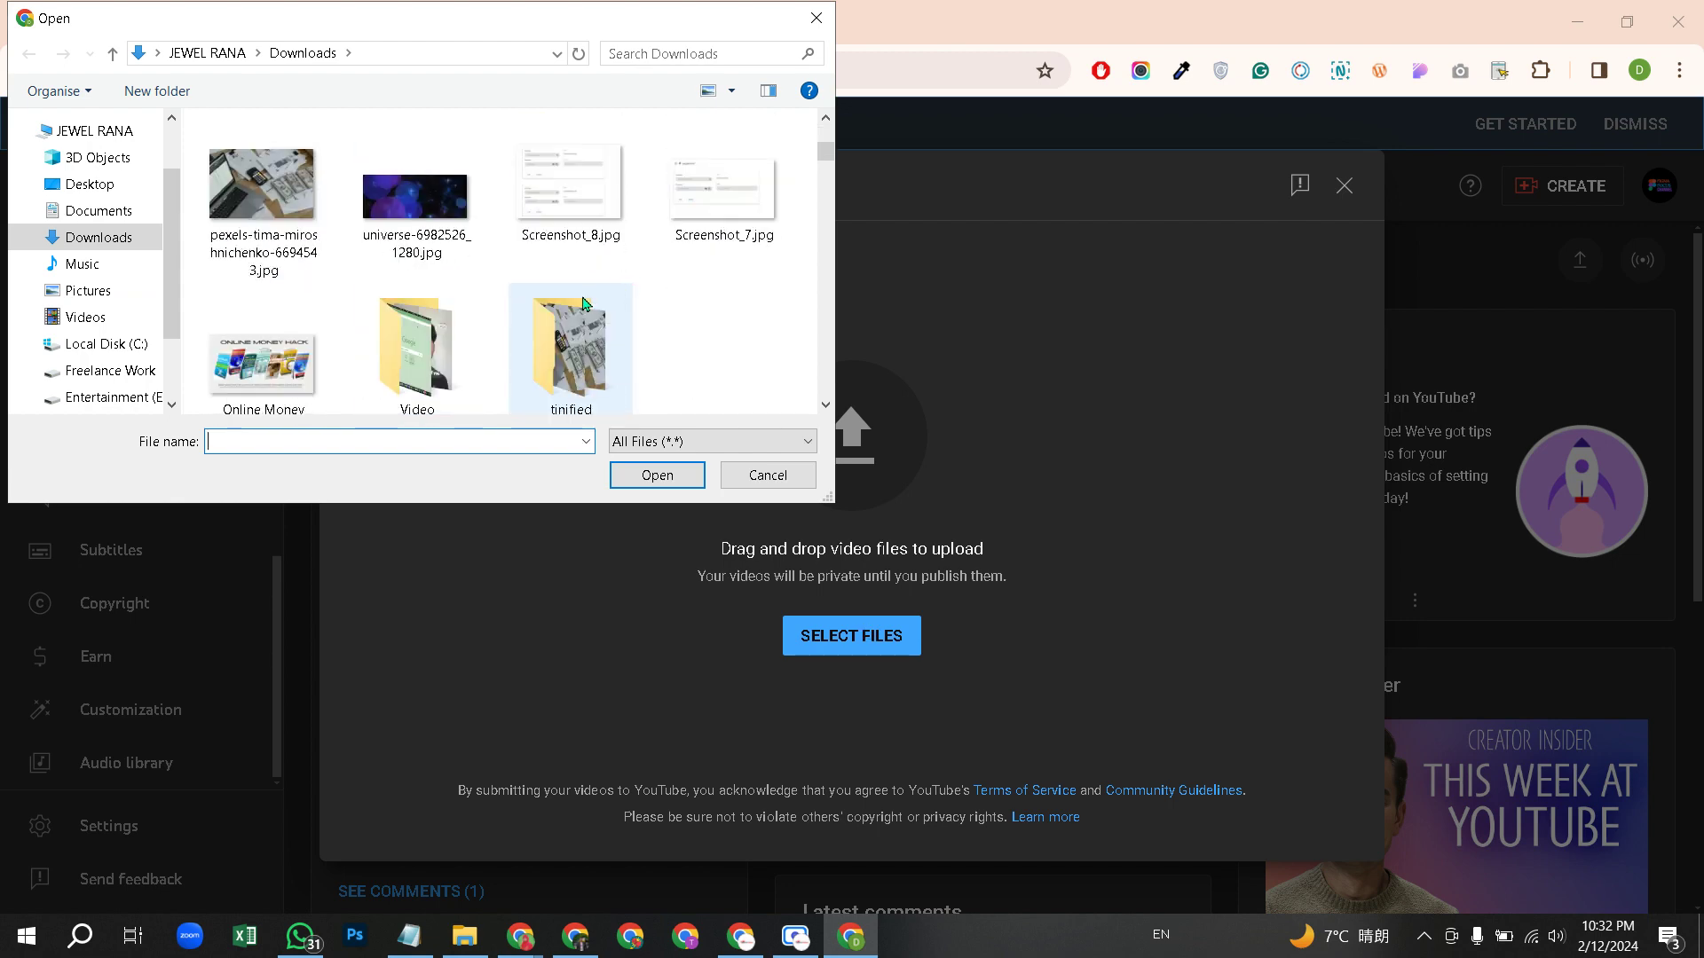
scroll(584, 305, "down", 10)
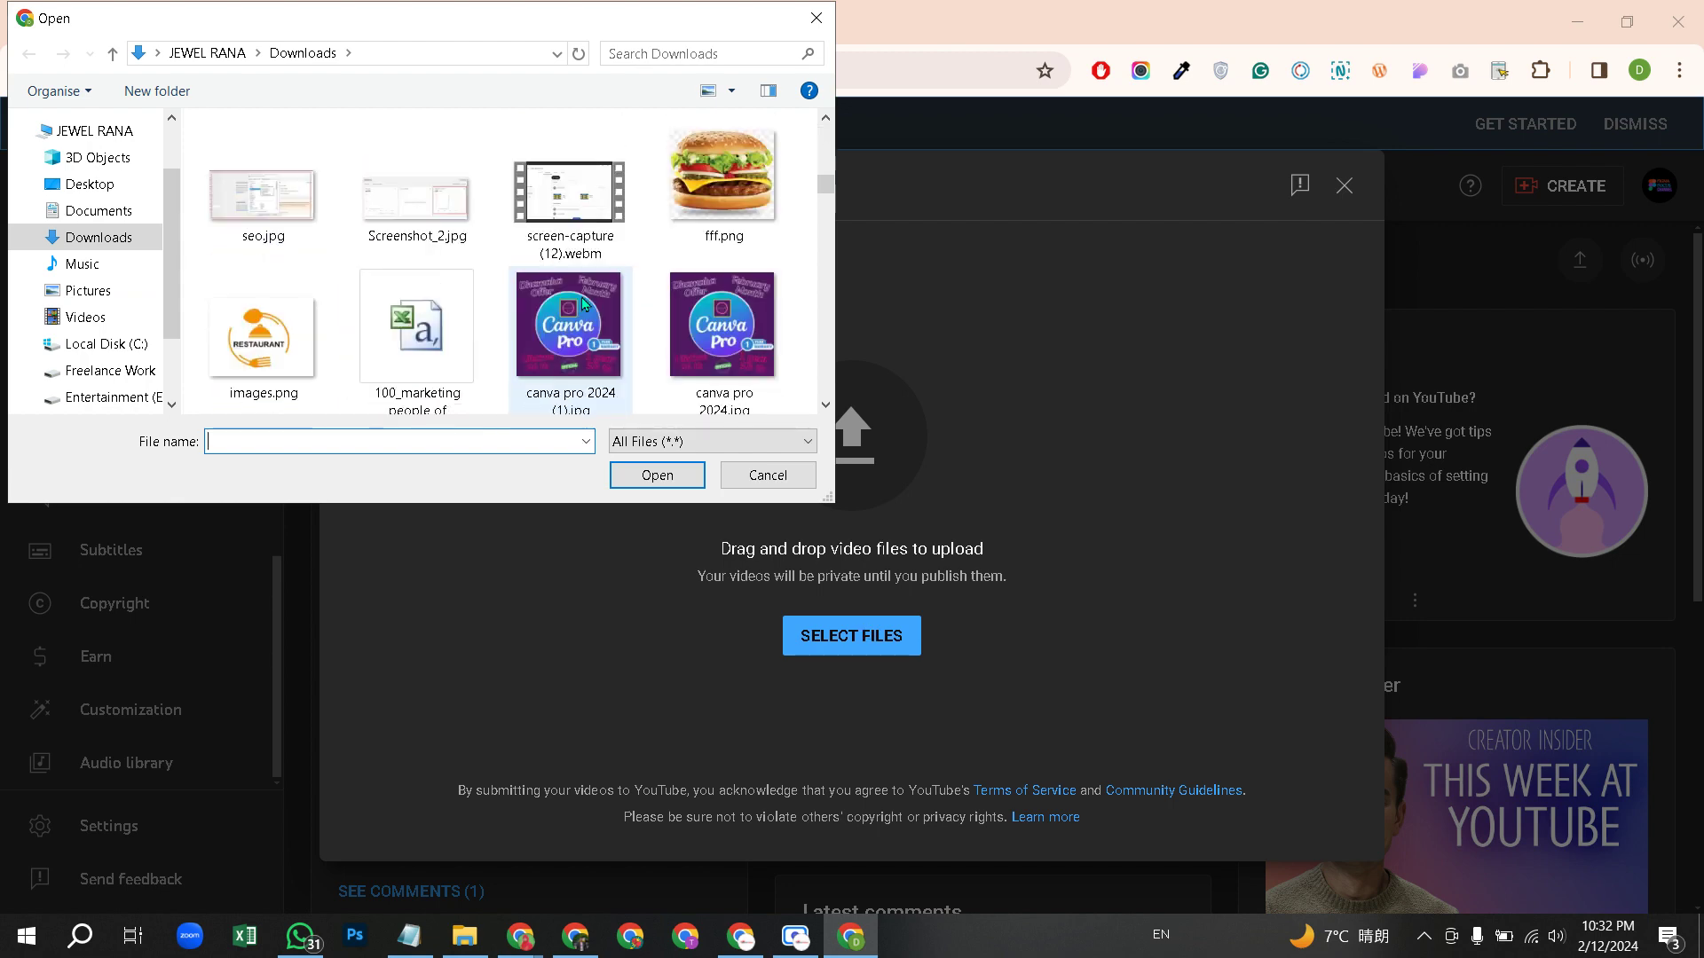
scroll(584, 304, "up", 2)
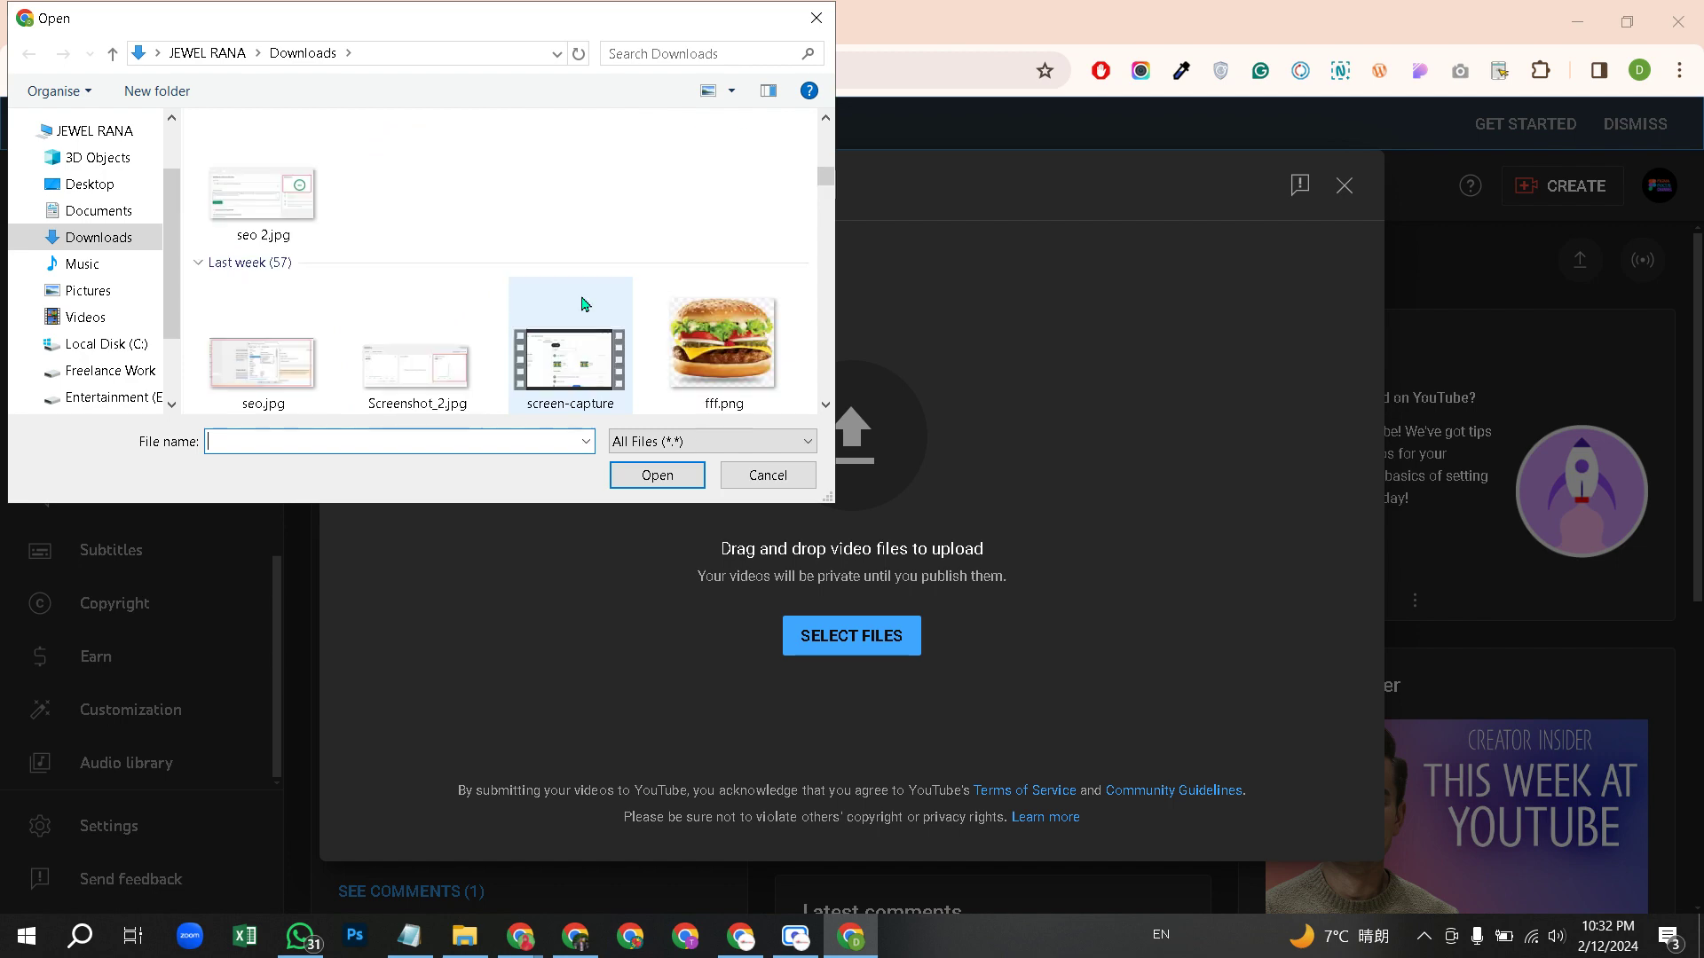
left_click(553, 362)
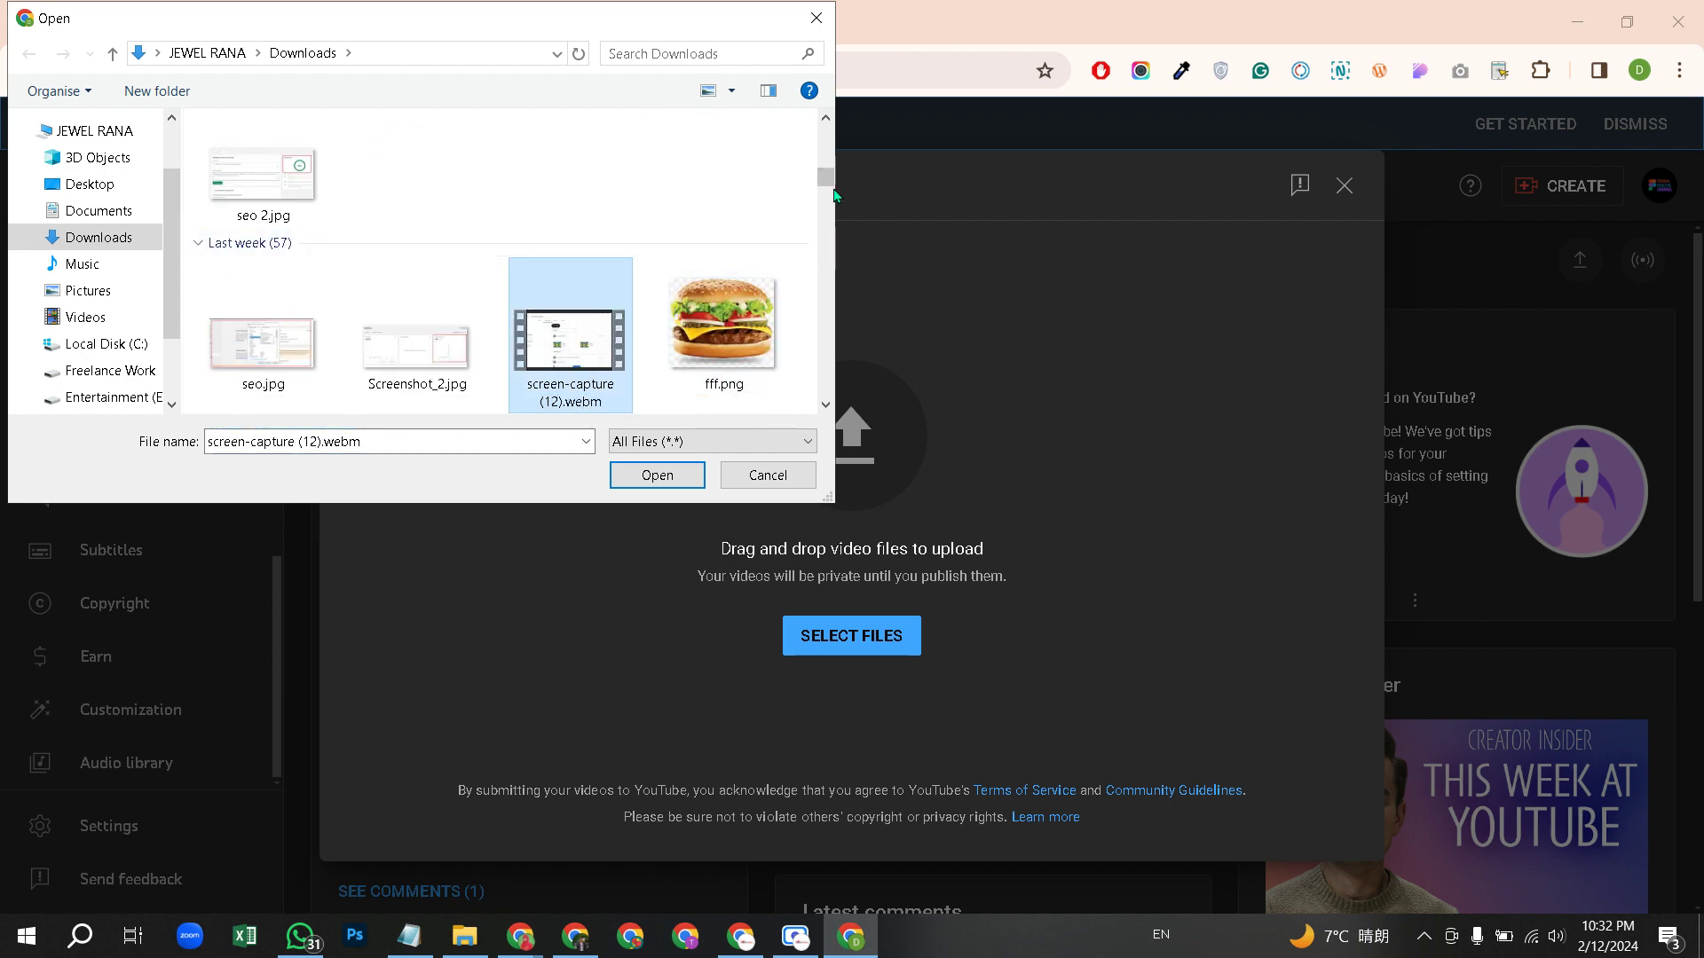
mouse_move(832, 192)
left_mouse_down()
mouse_move(831, 220)
mouse_move(834, 177)
mouse_move(833, 192)
left_mouse_up()
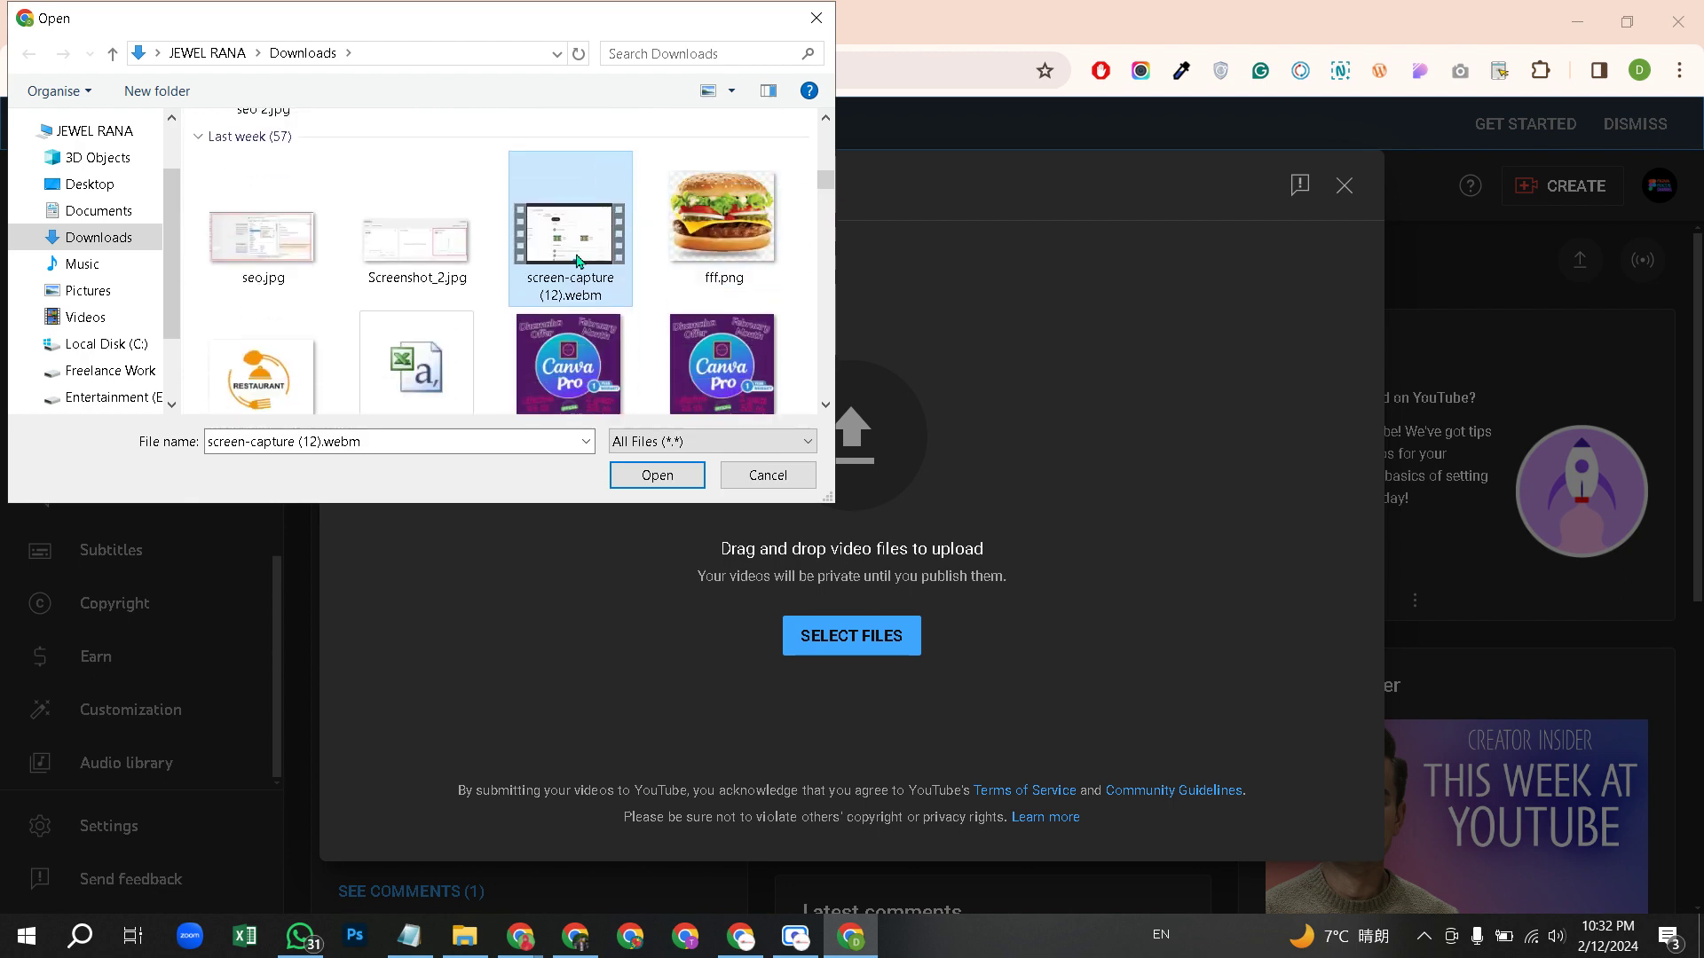
left_click(642, 477)
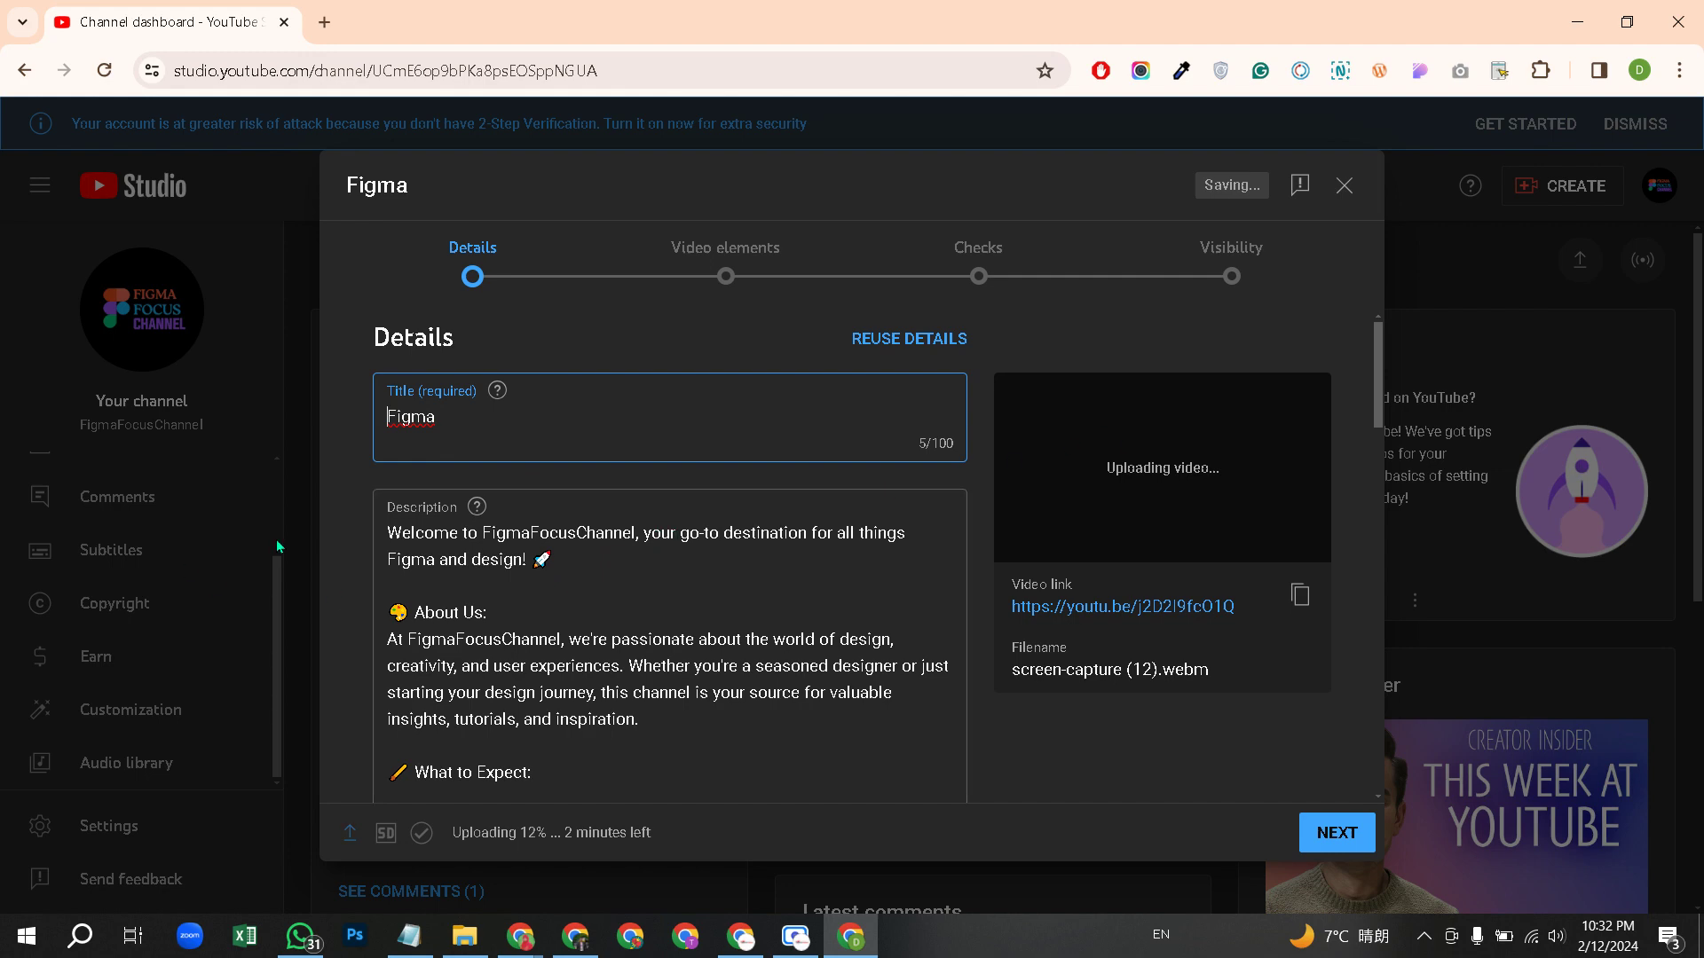
- Examine the upload's prefilled title, description, audience, tags, license, category and comment settings with all options expanded, and close the upload details
left_click_drag(1379, 413, 1406, 646)
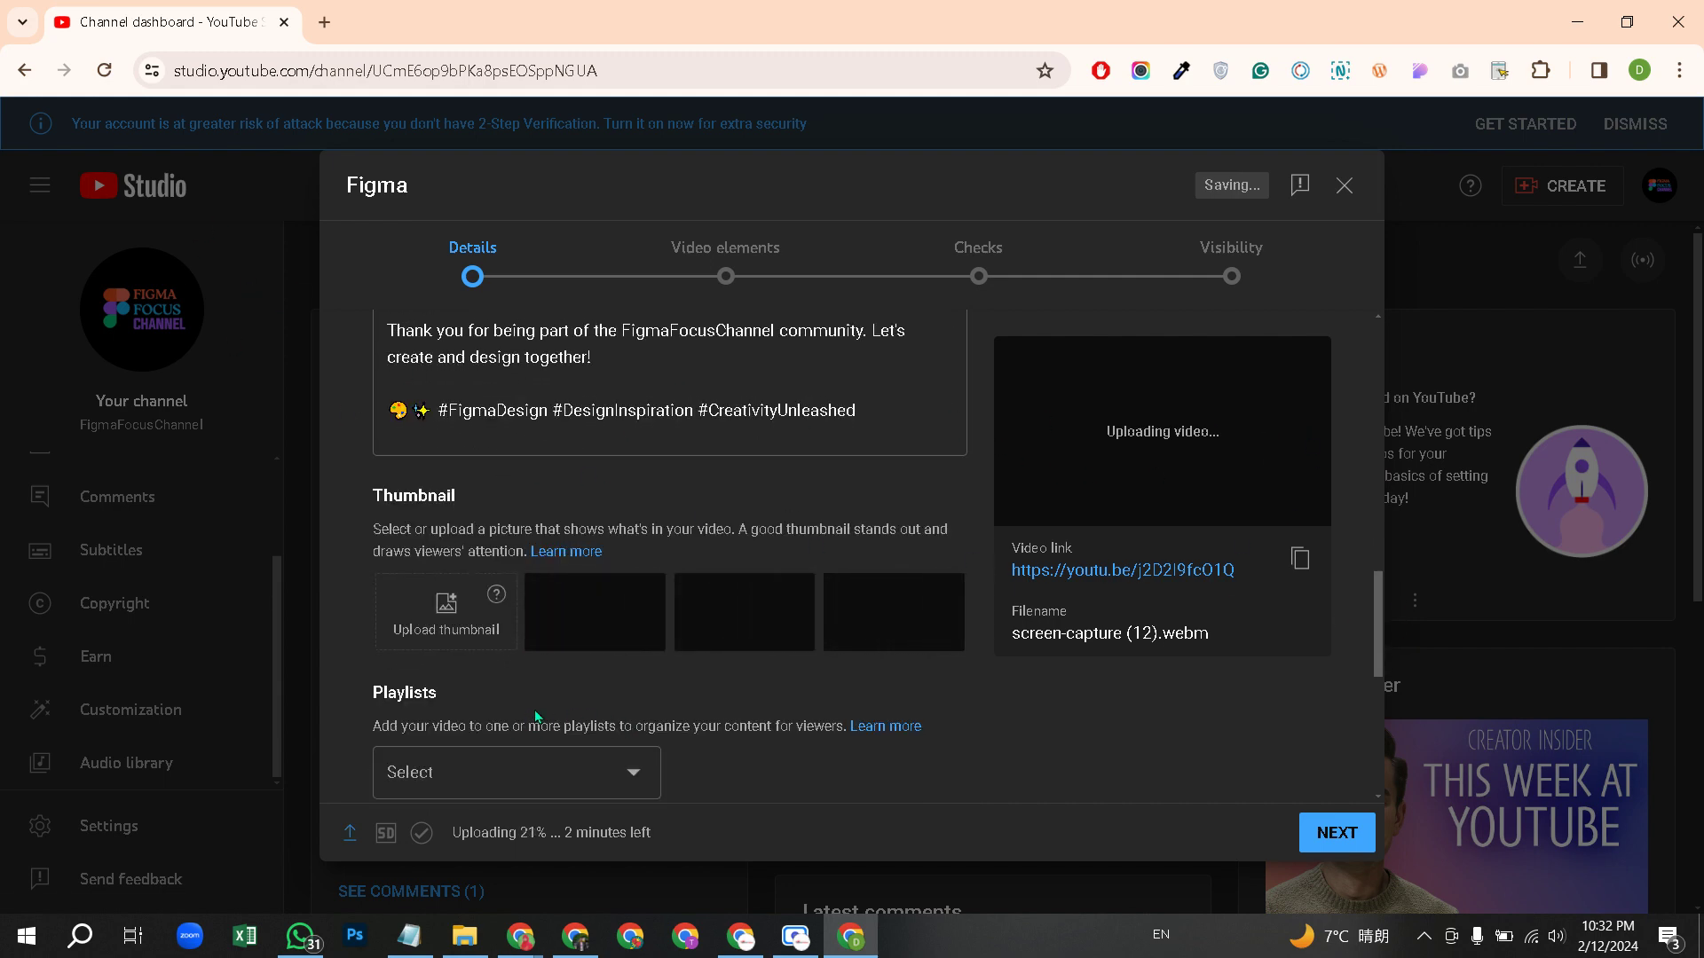
scroll(537, 701, "down", 3)
scroll(533, 459, "down", 3)
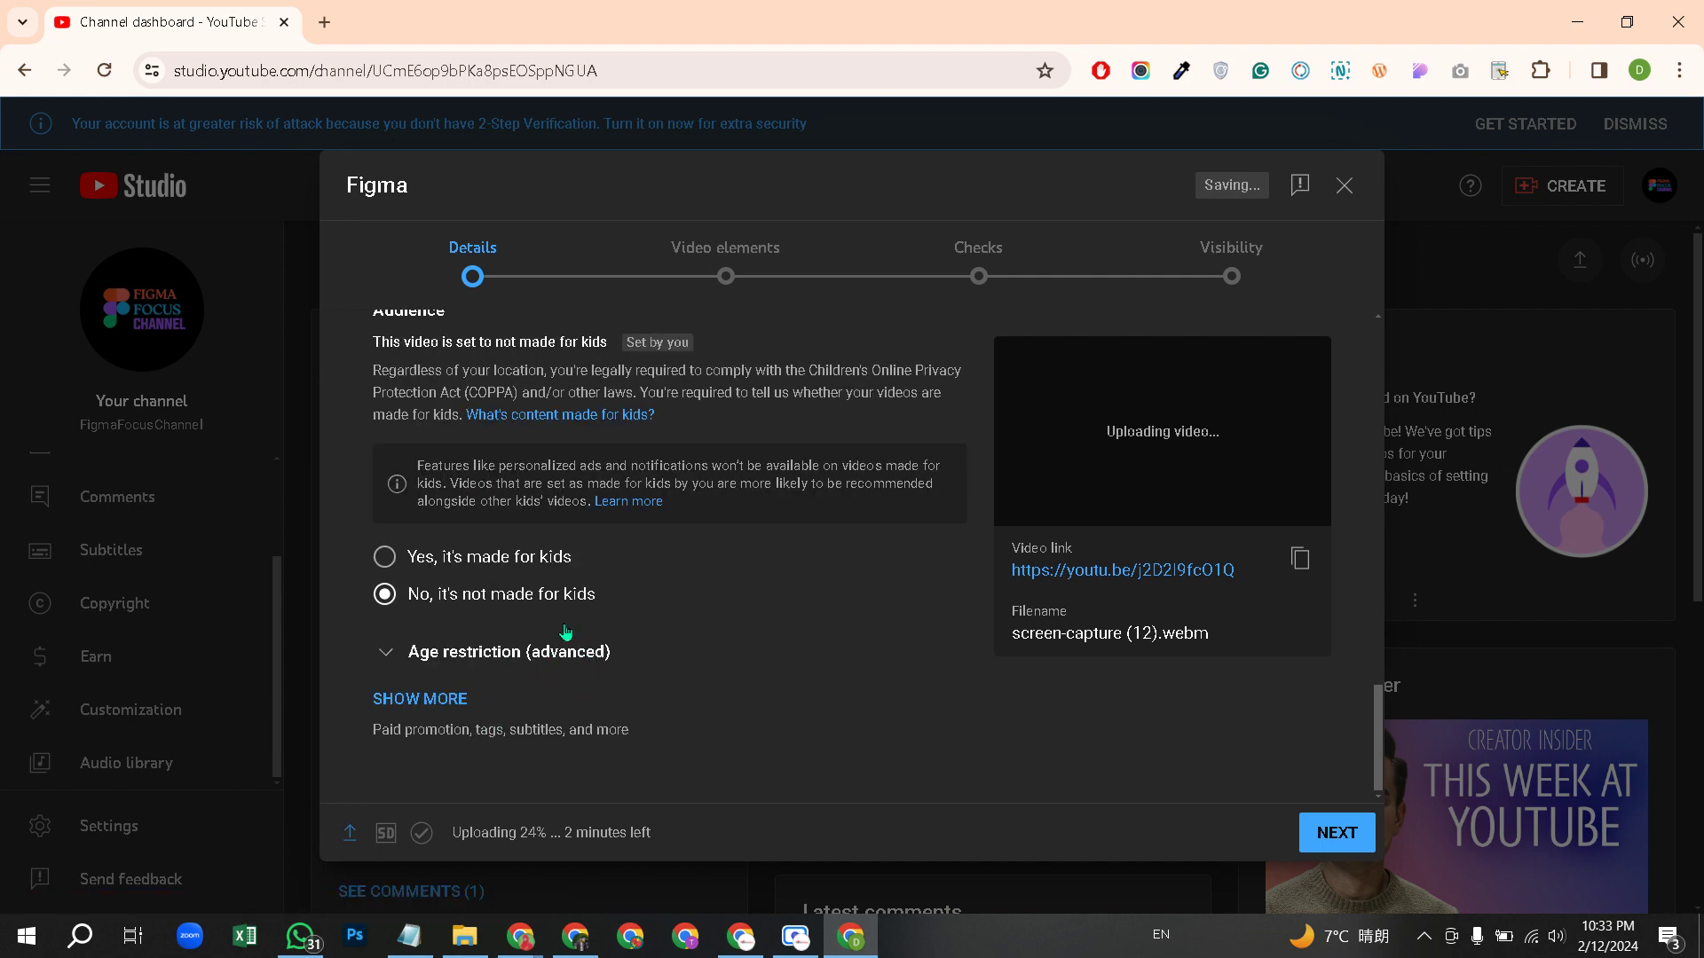
scroll(575, 646, "down", 6)
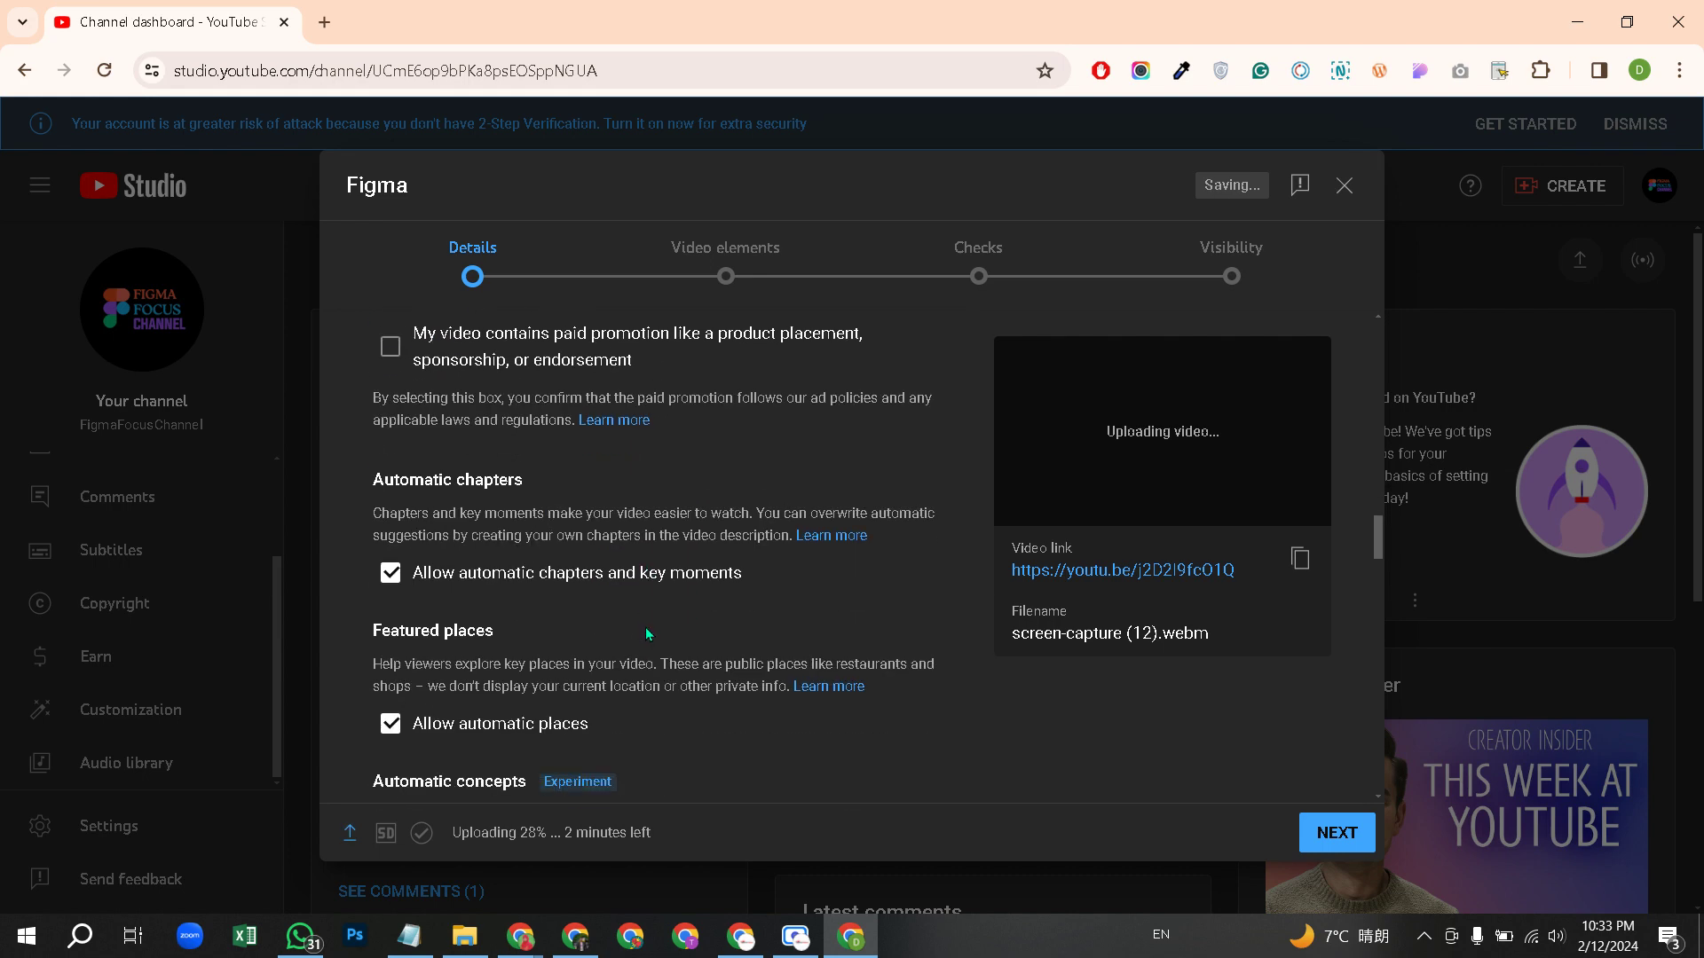
scroll(462, 626, "down", 10)
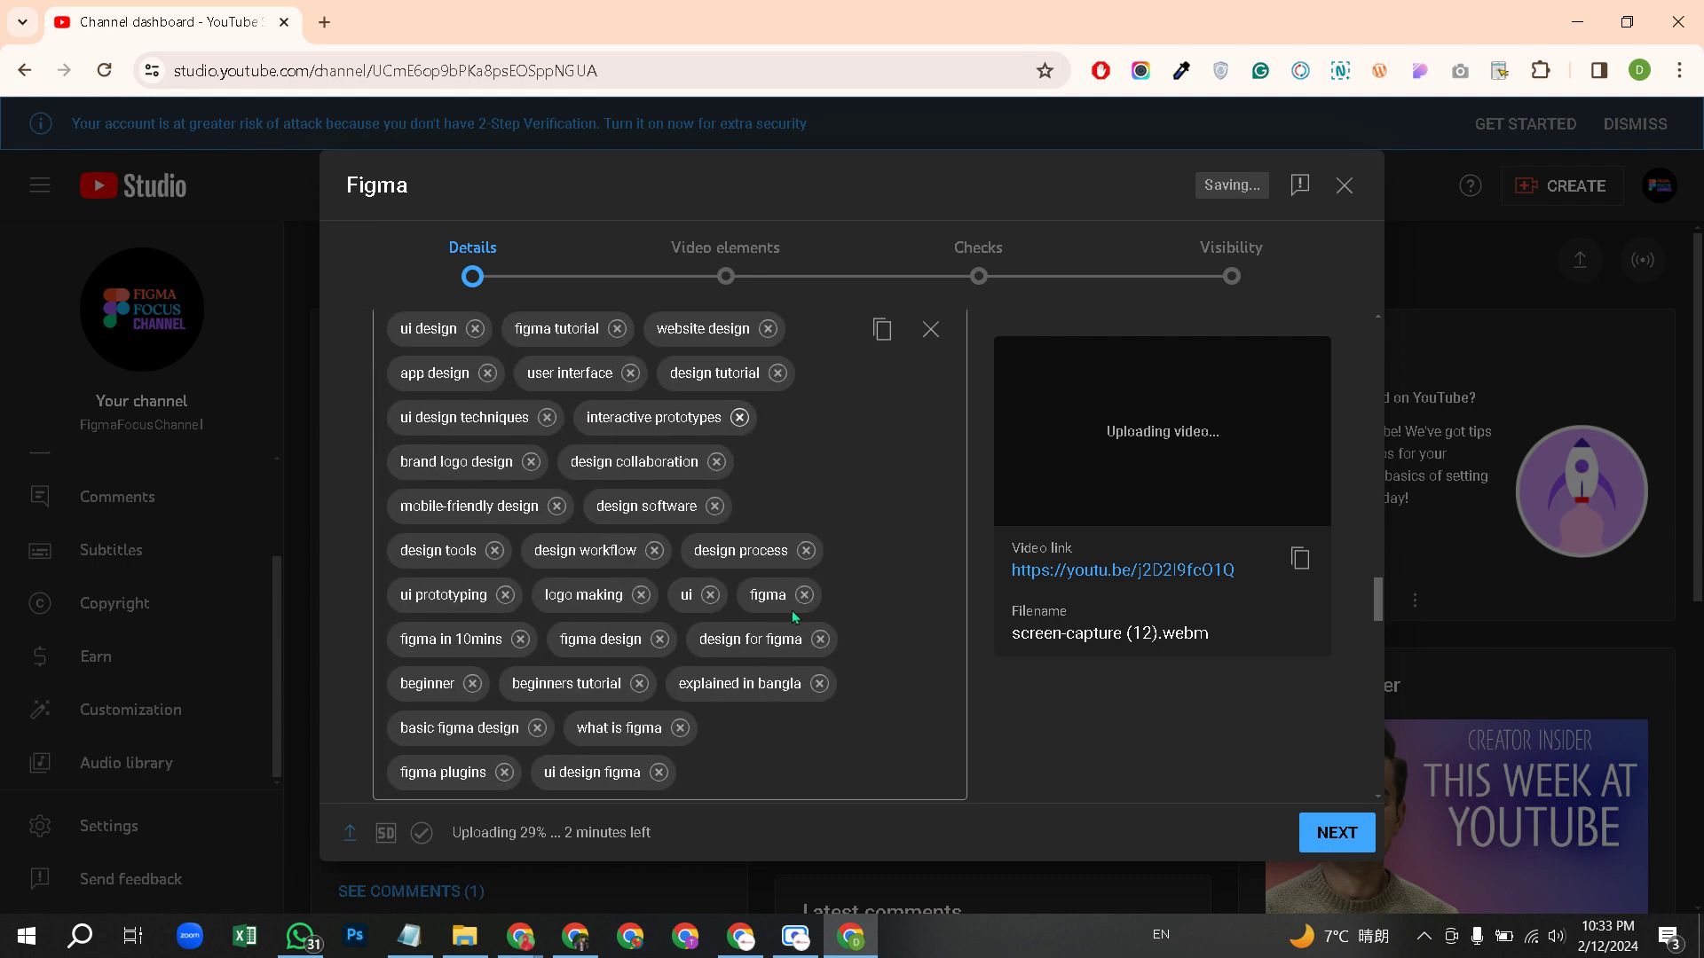
scroll(775, 680, "down", 6)
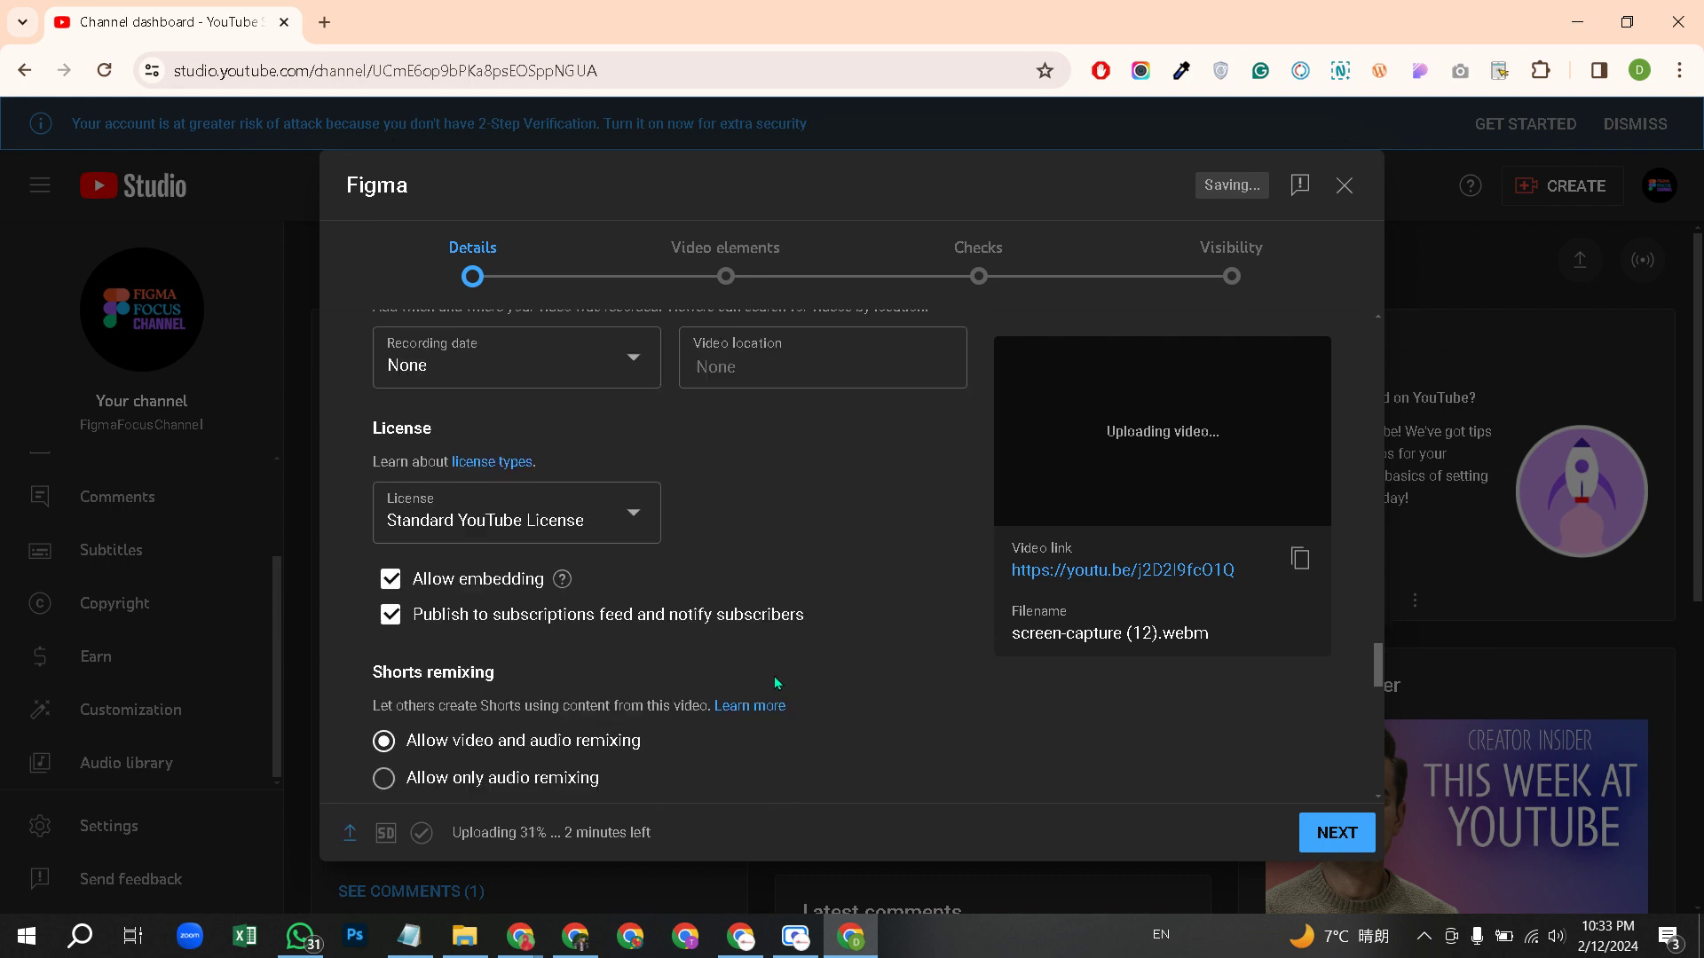
scroll(774, 678, "down", 5)
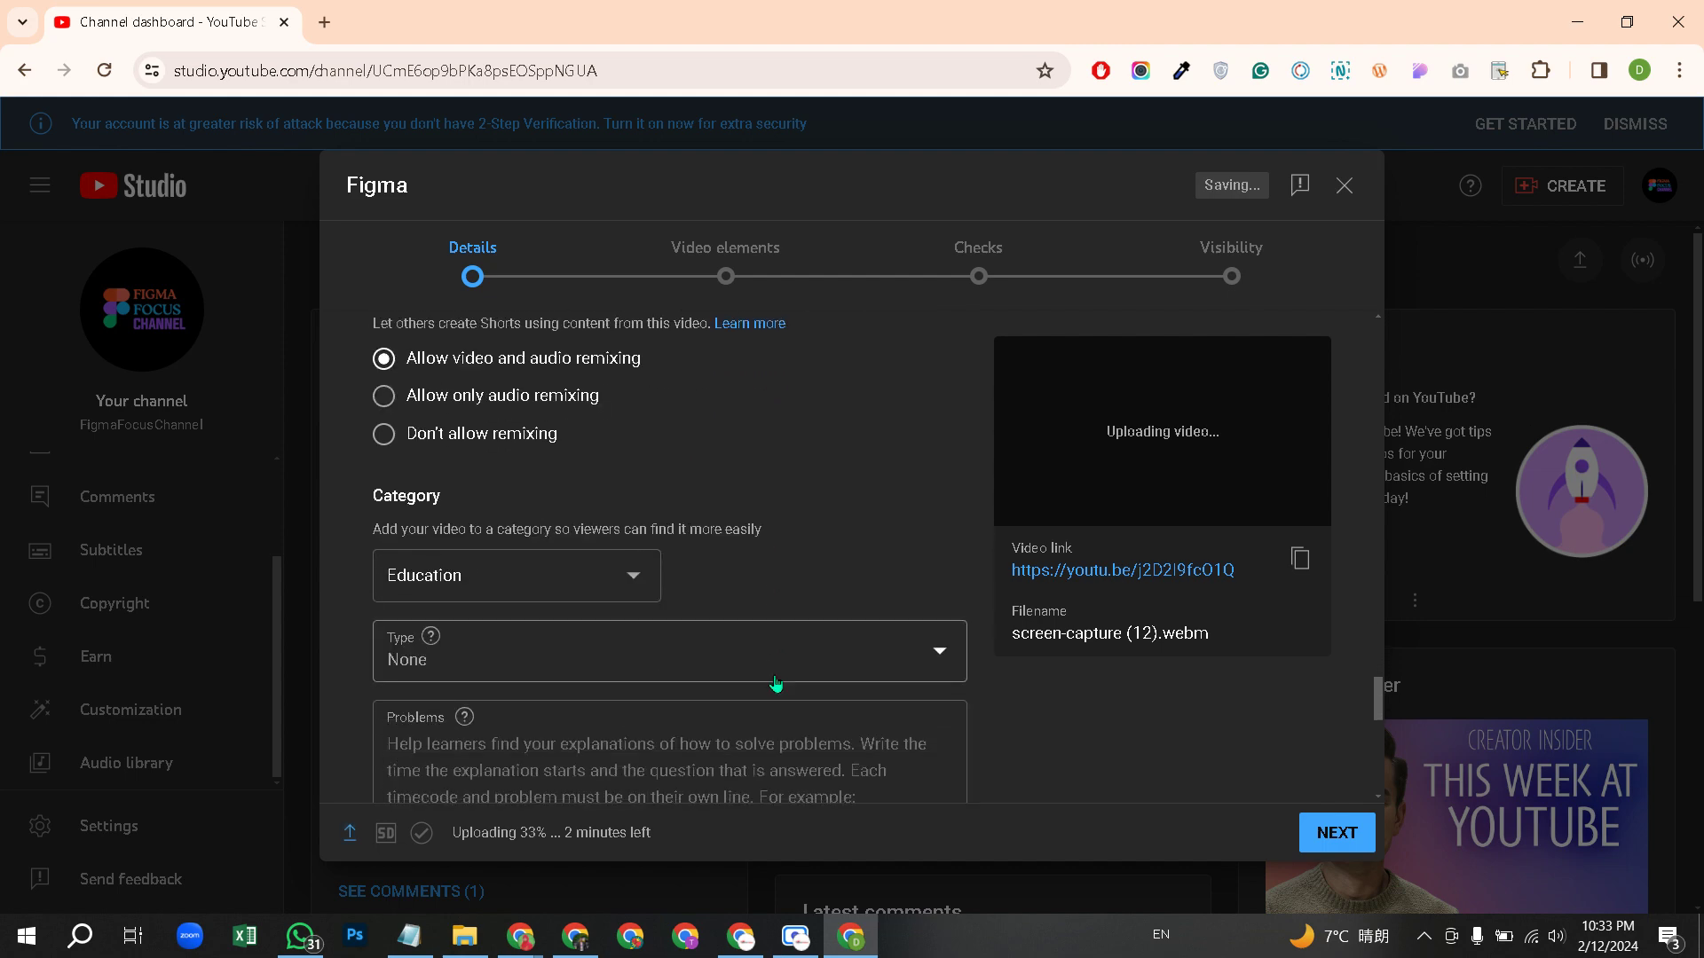
scroll(775, 683, "down", 5)
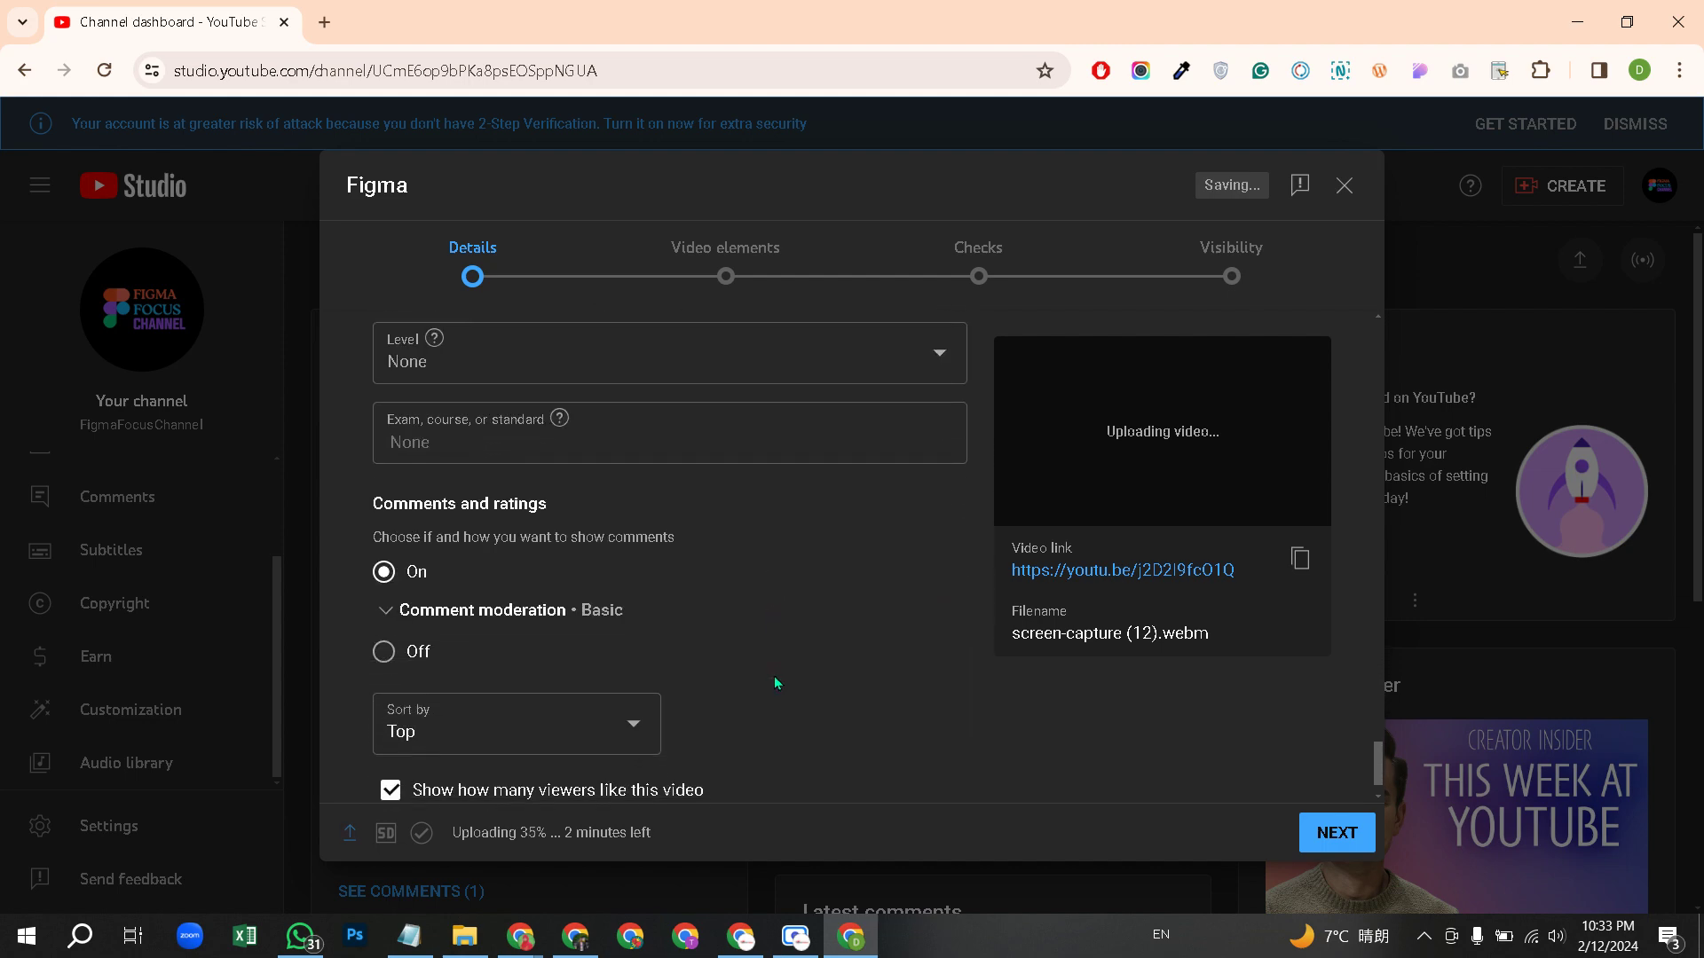
scroll(775, 683, "up", 15)
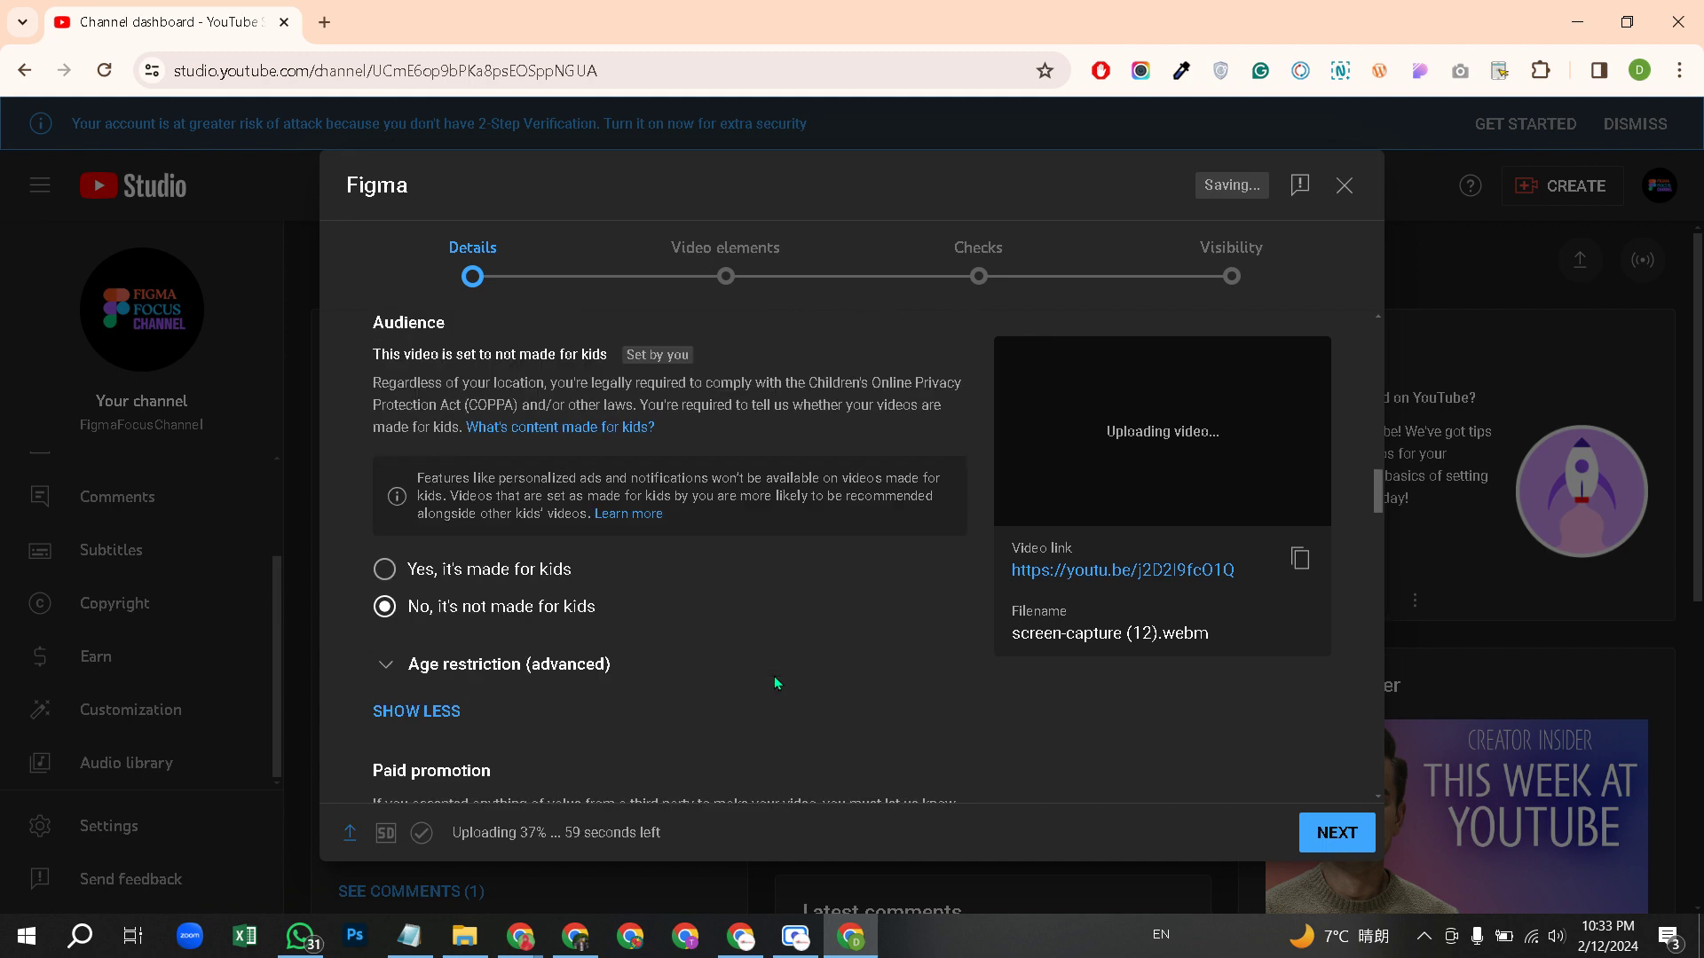
scroll(775, 683, "up", 5)
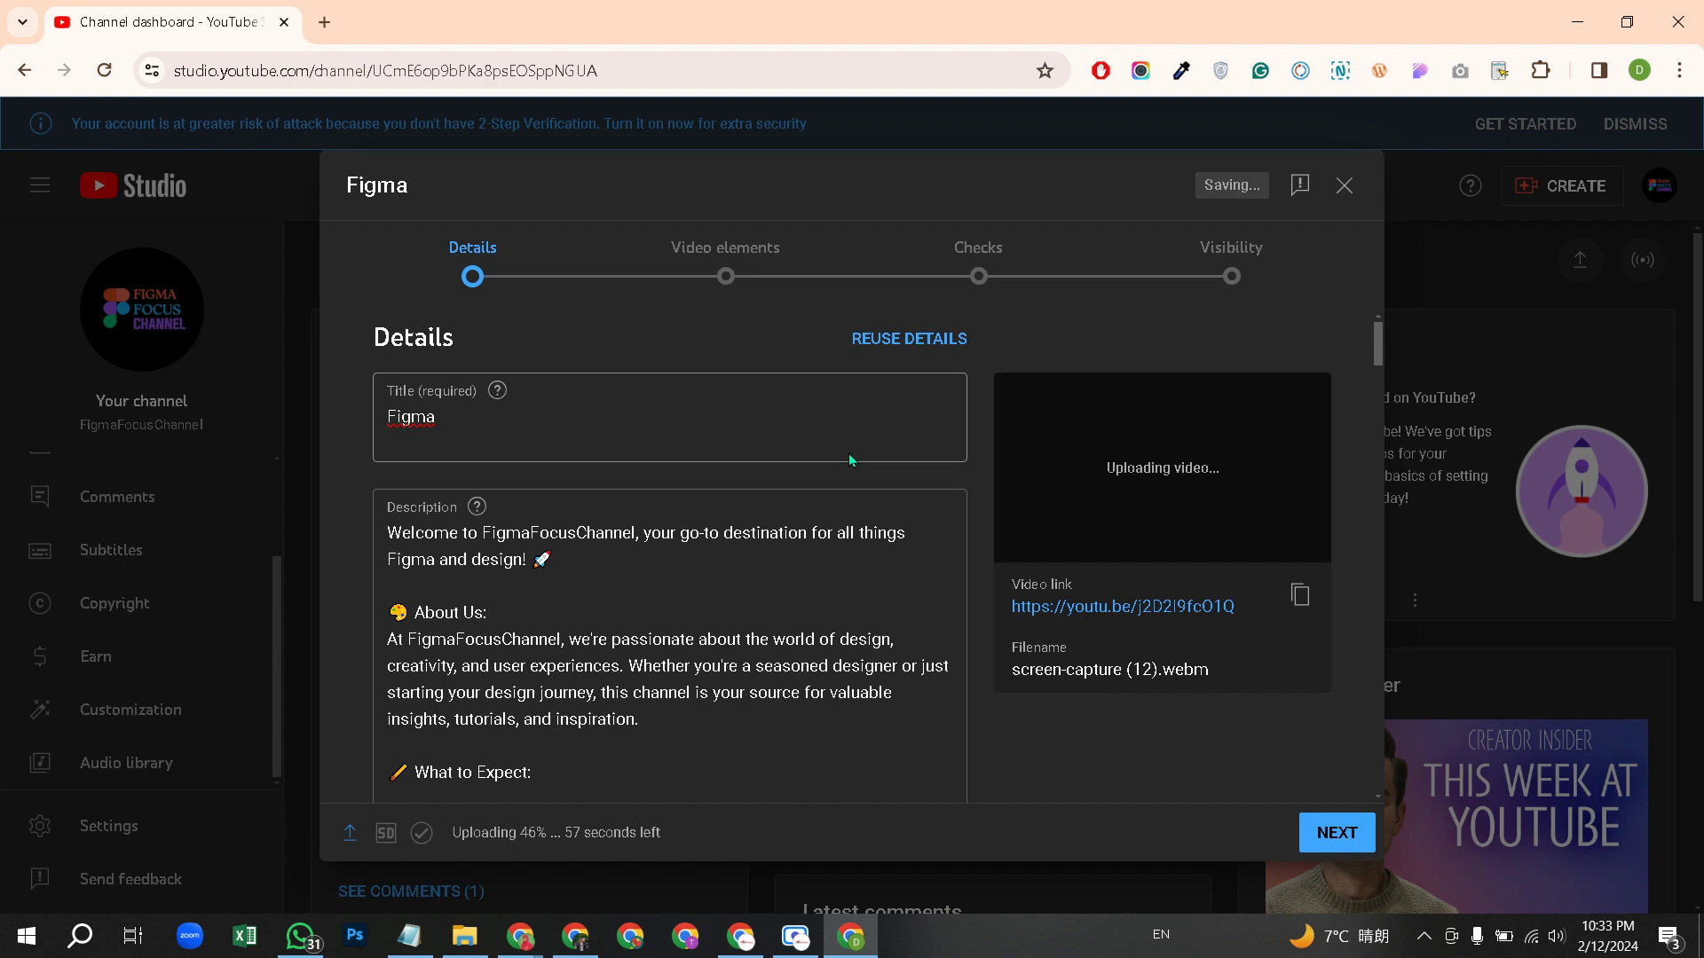
left_click(1346, 184)
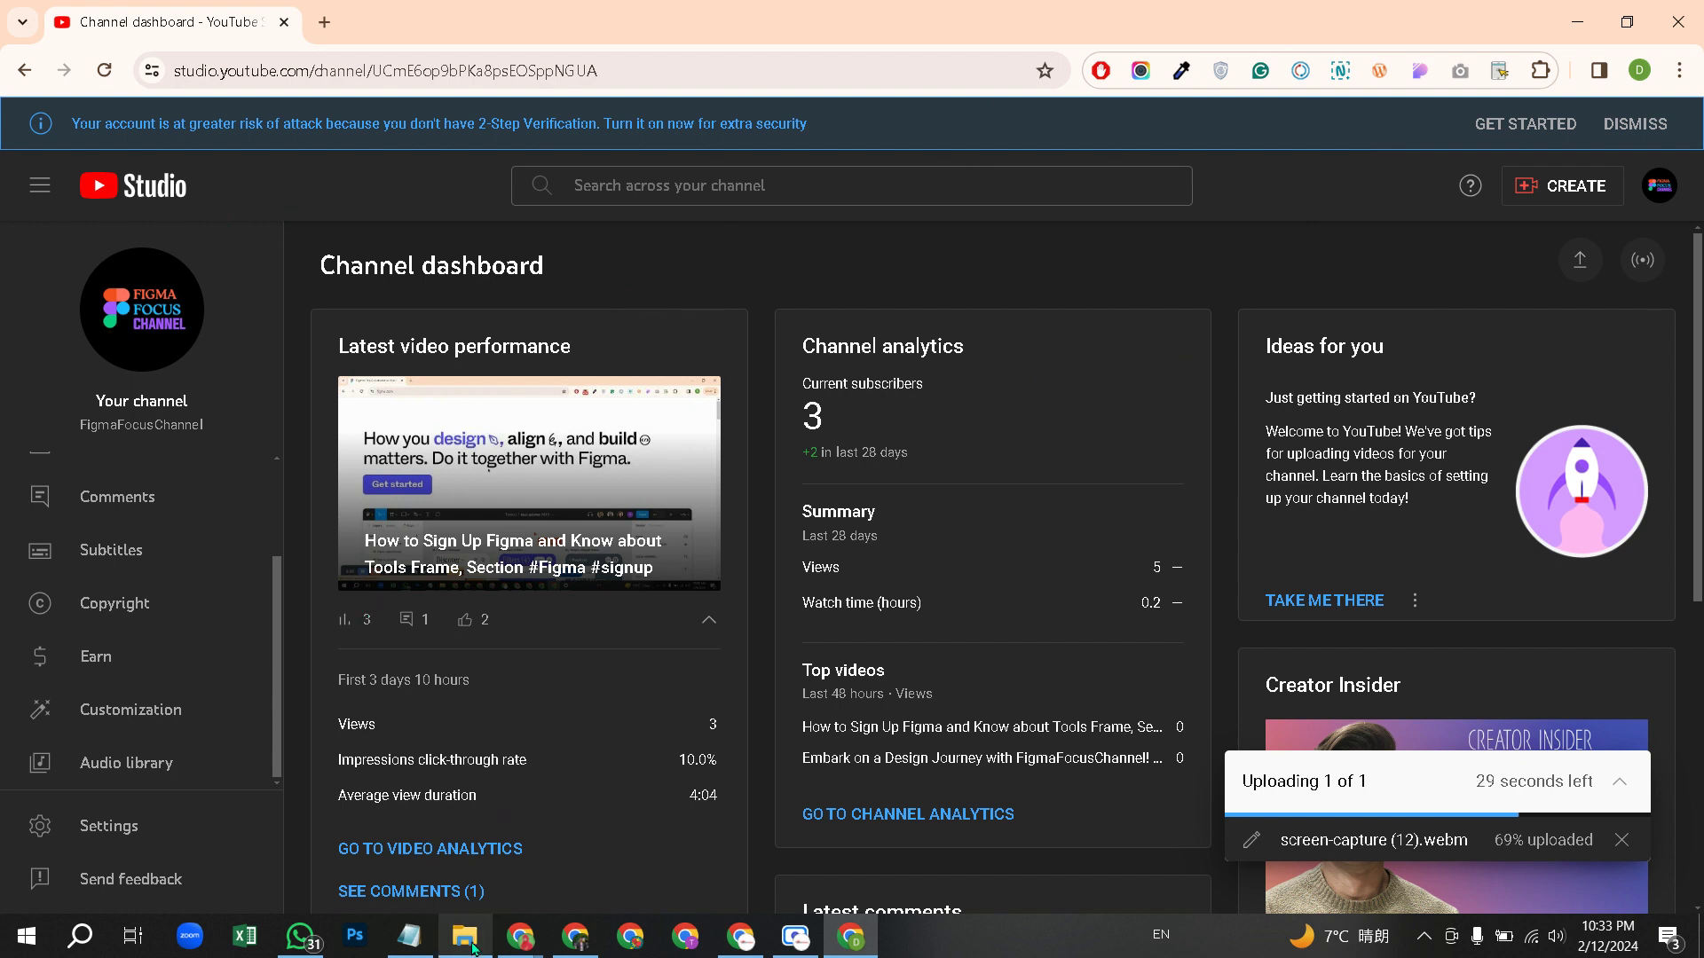
- Switch to the Downloads folder in File Explorer and open the name of "screen-capture (13).webm" for editing
mouse_move(475, 948)
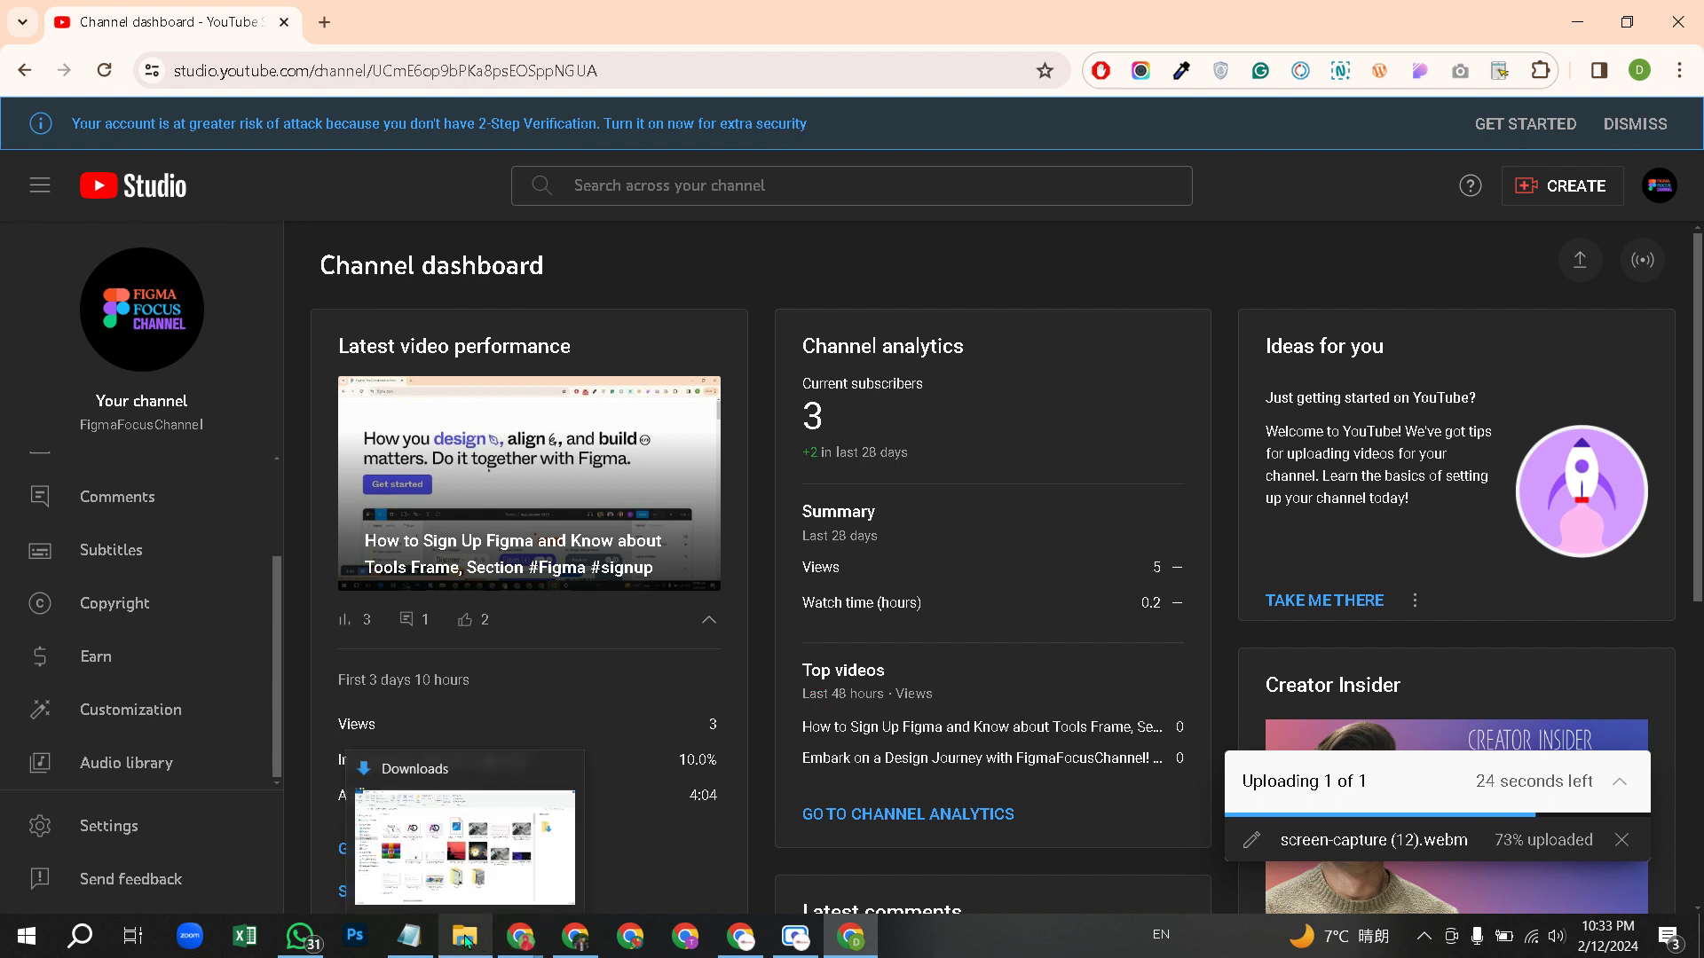
left_click(466, 939)
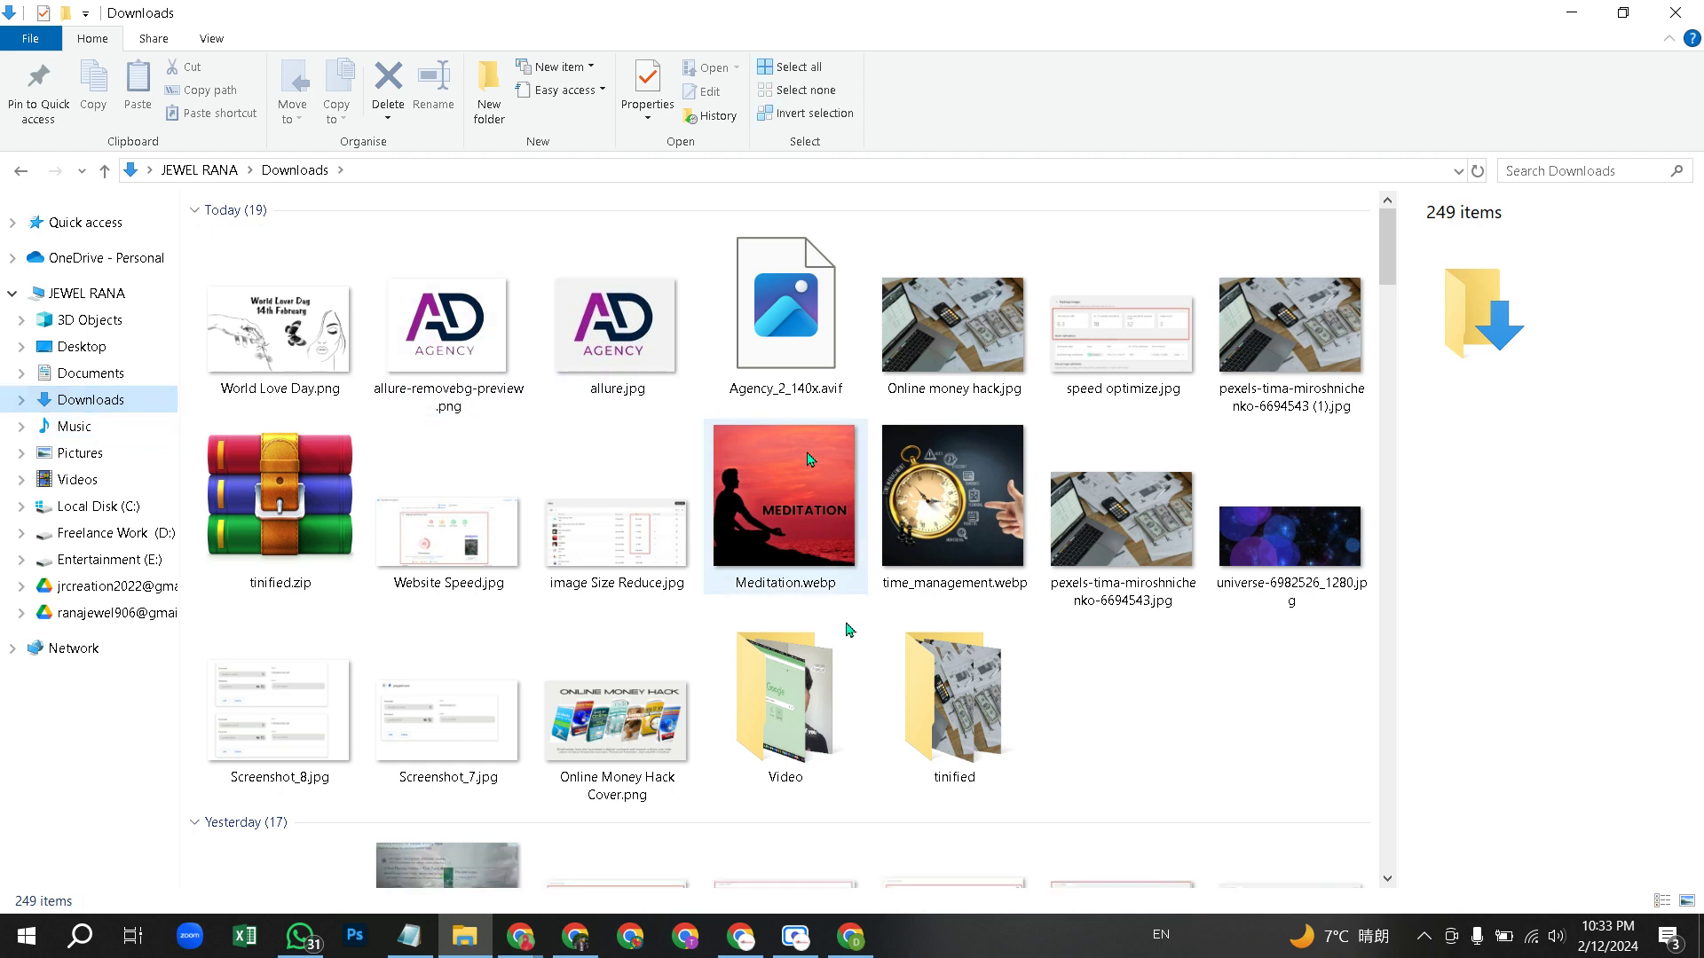
scroll(1123, 568, "down", 1)
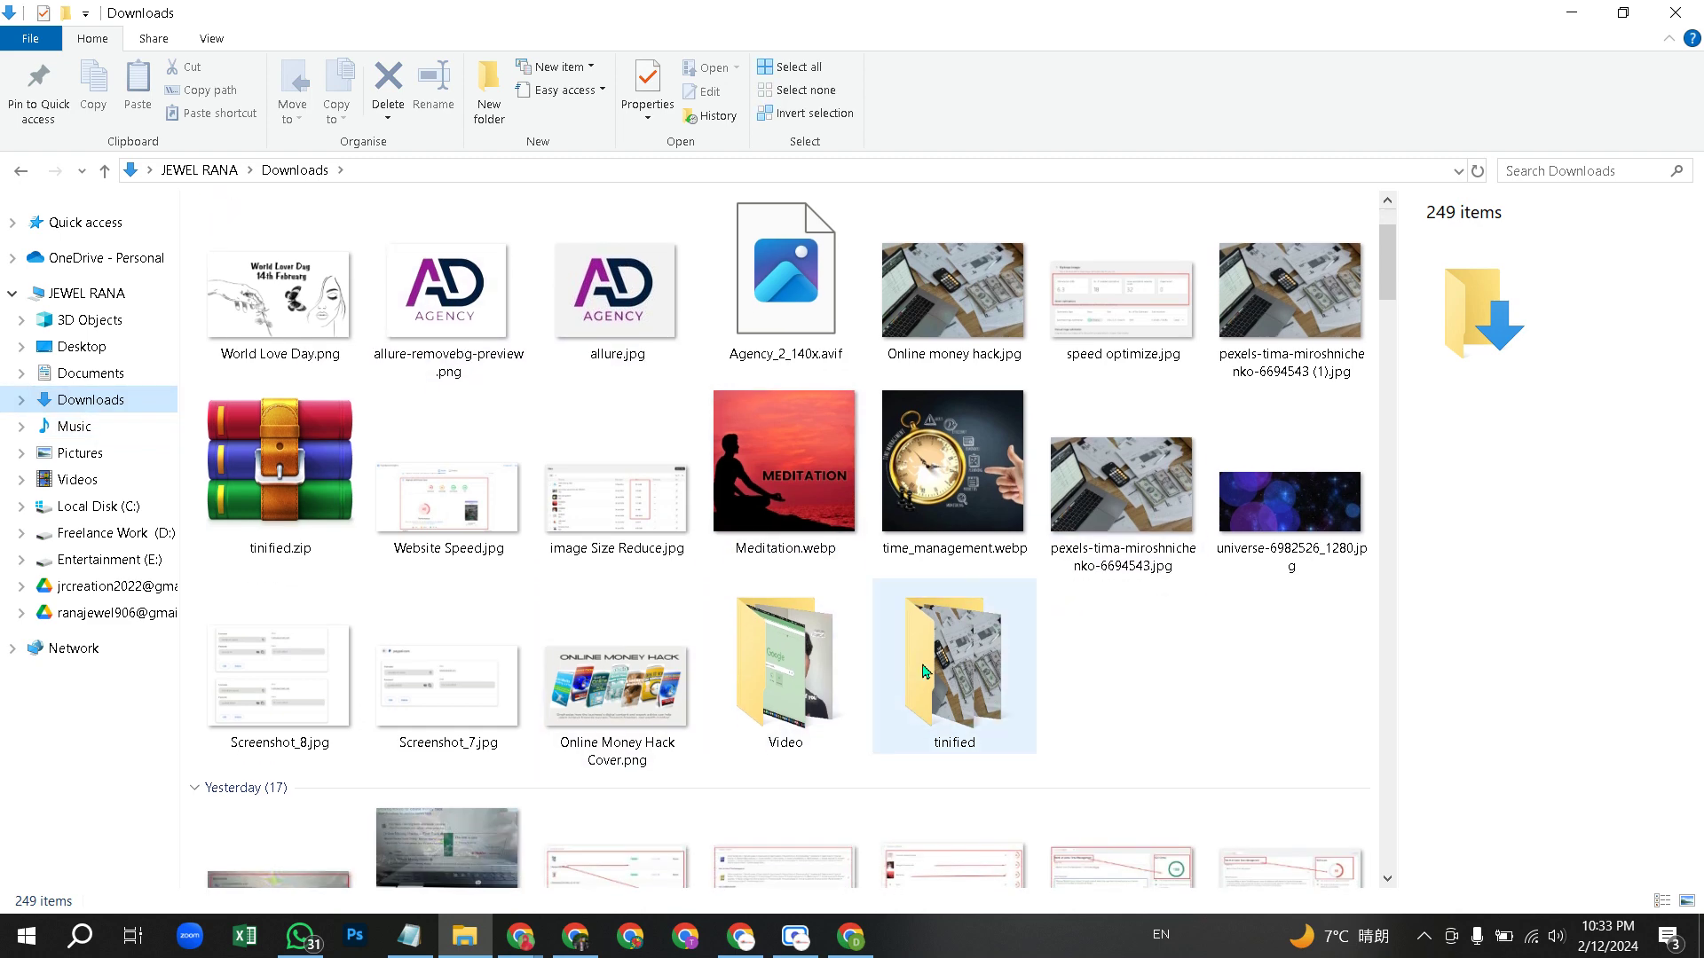
scroll(923, 672, "down", 7)
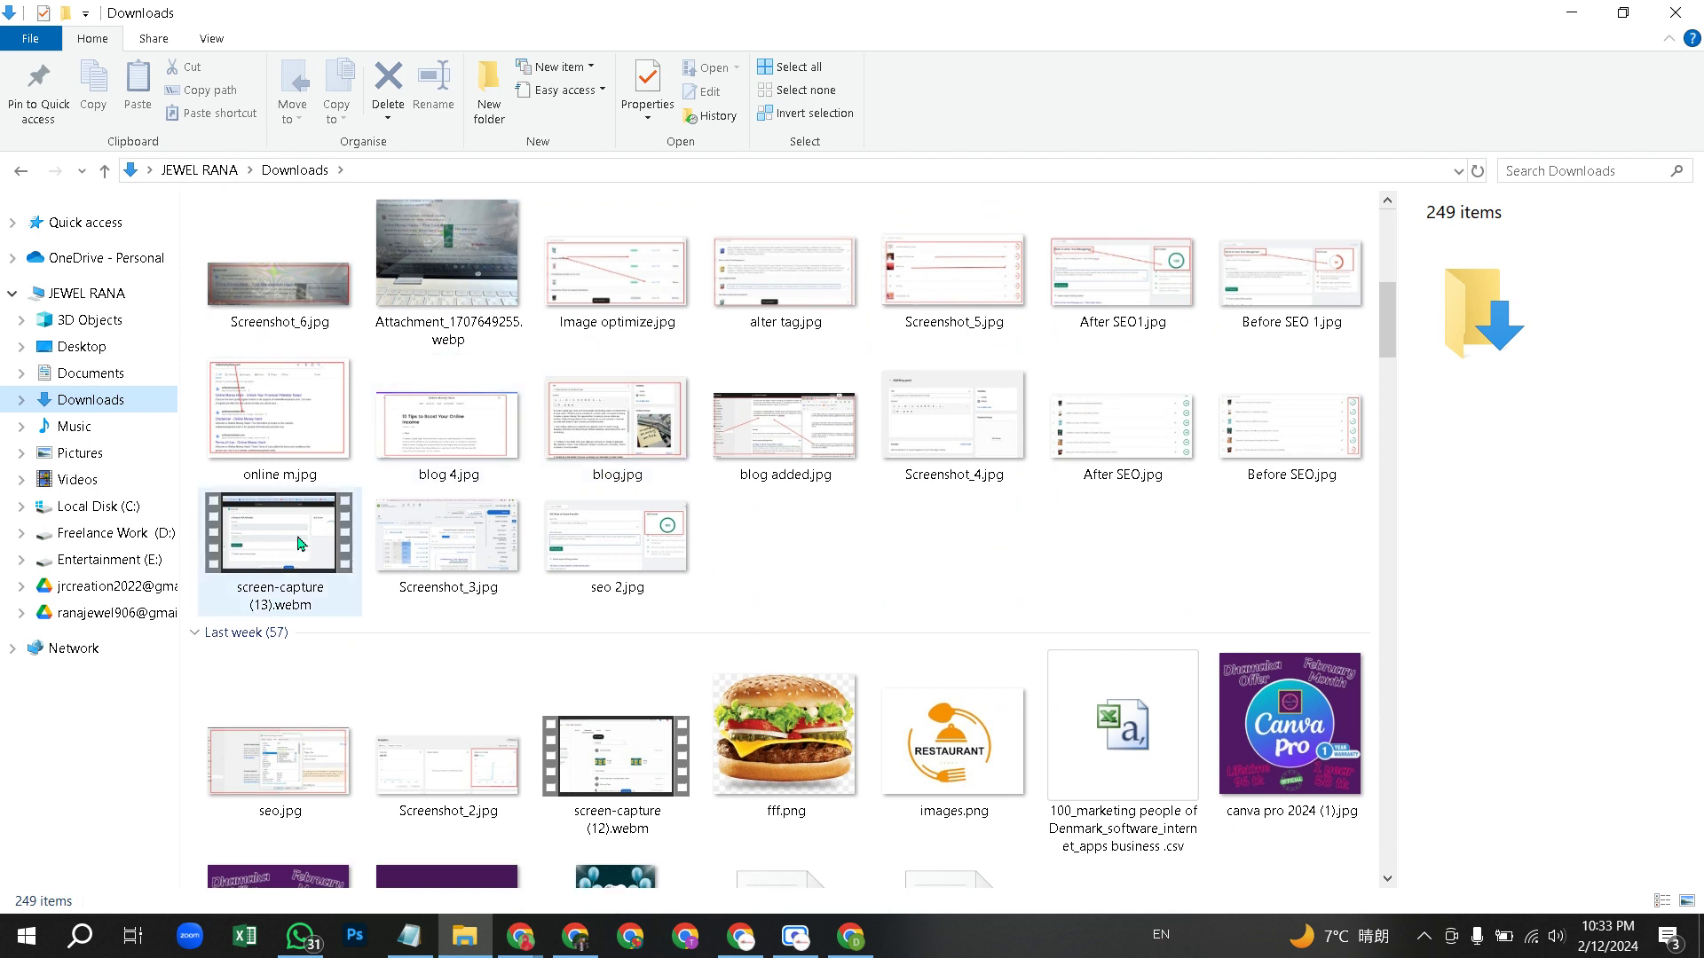
left_click(317, 540)
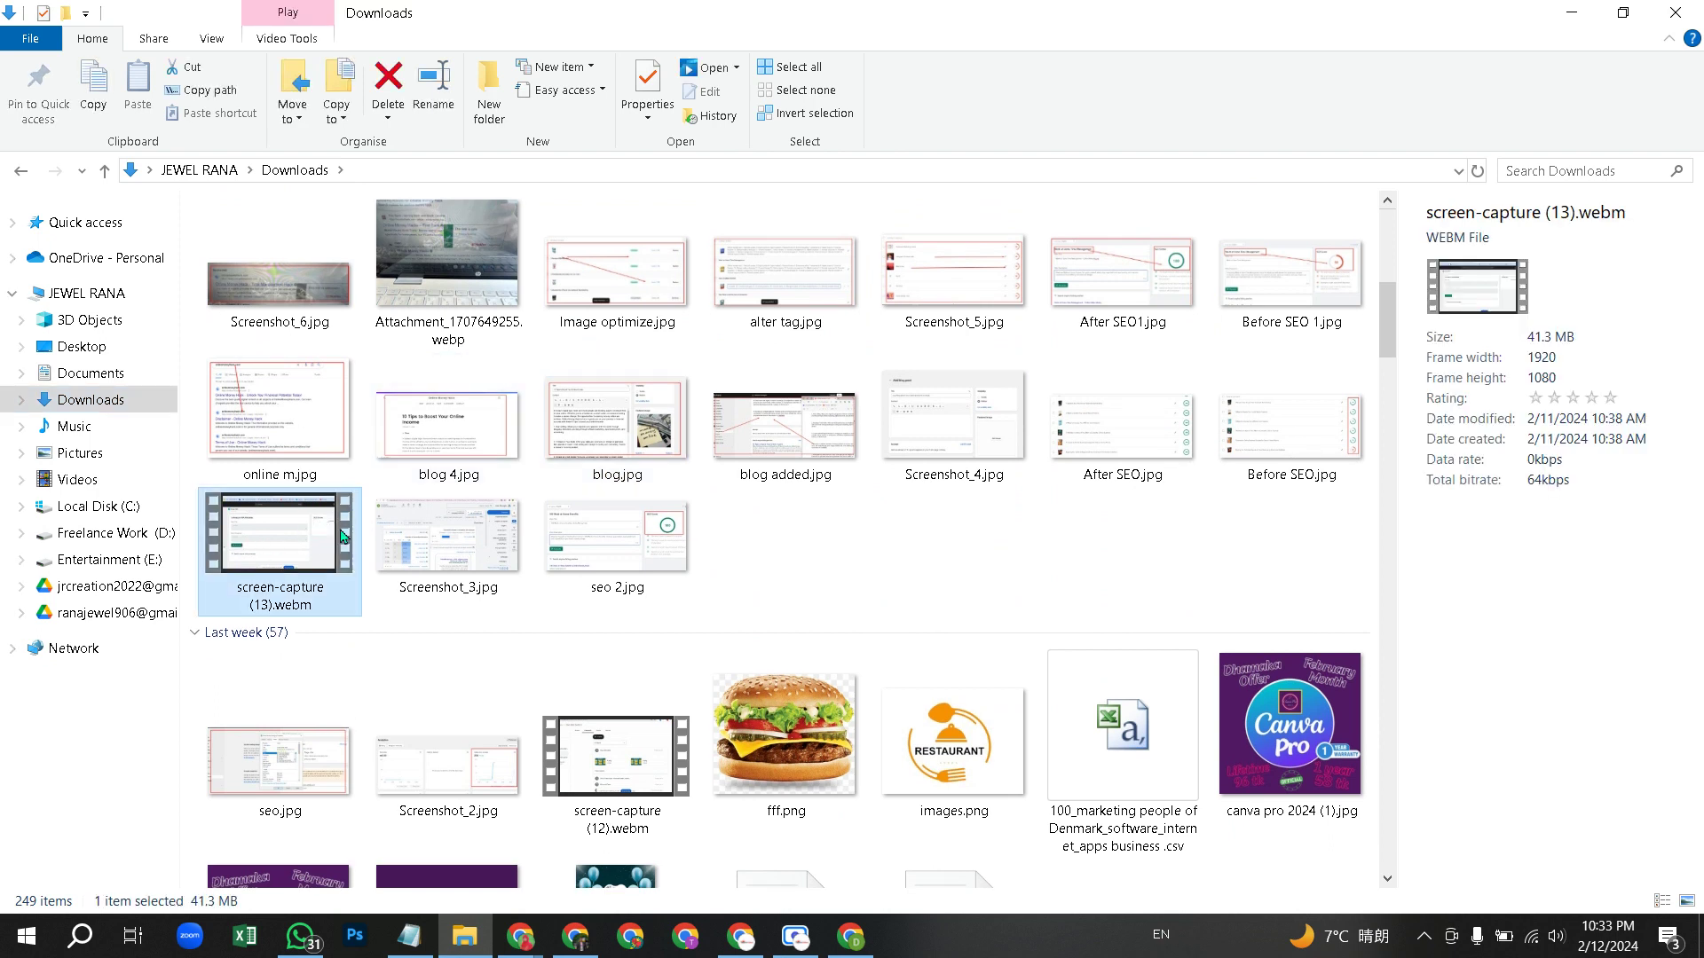
key("F2")
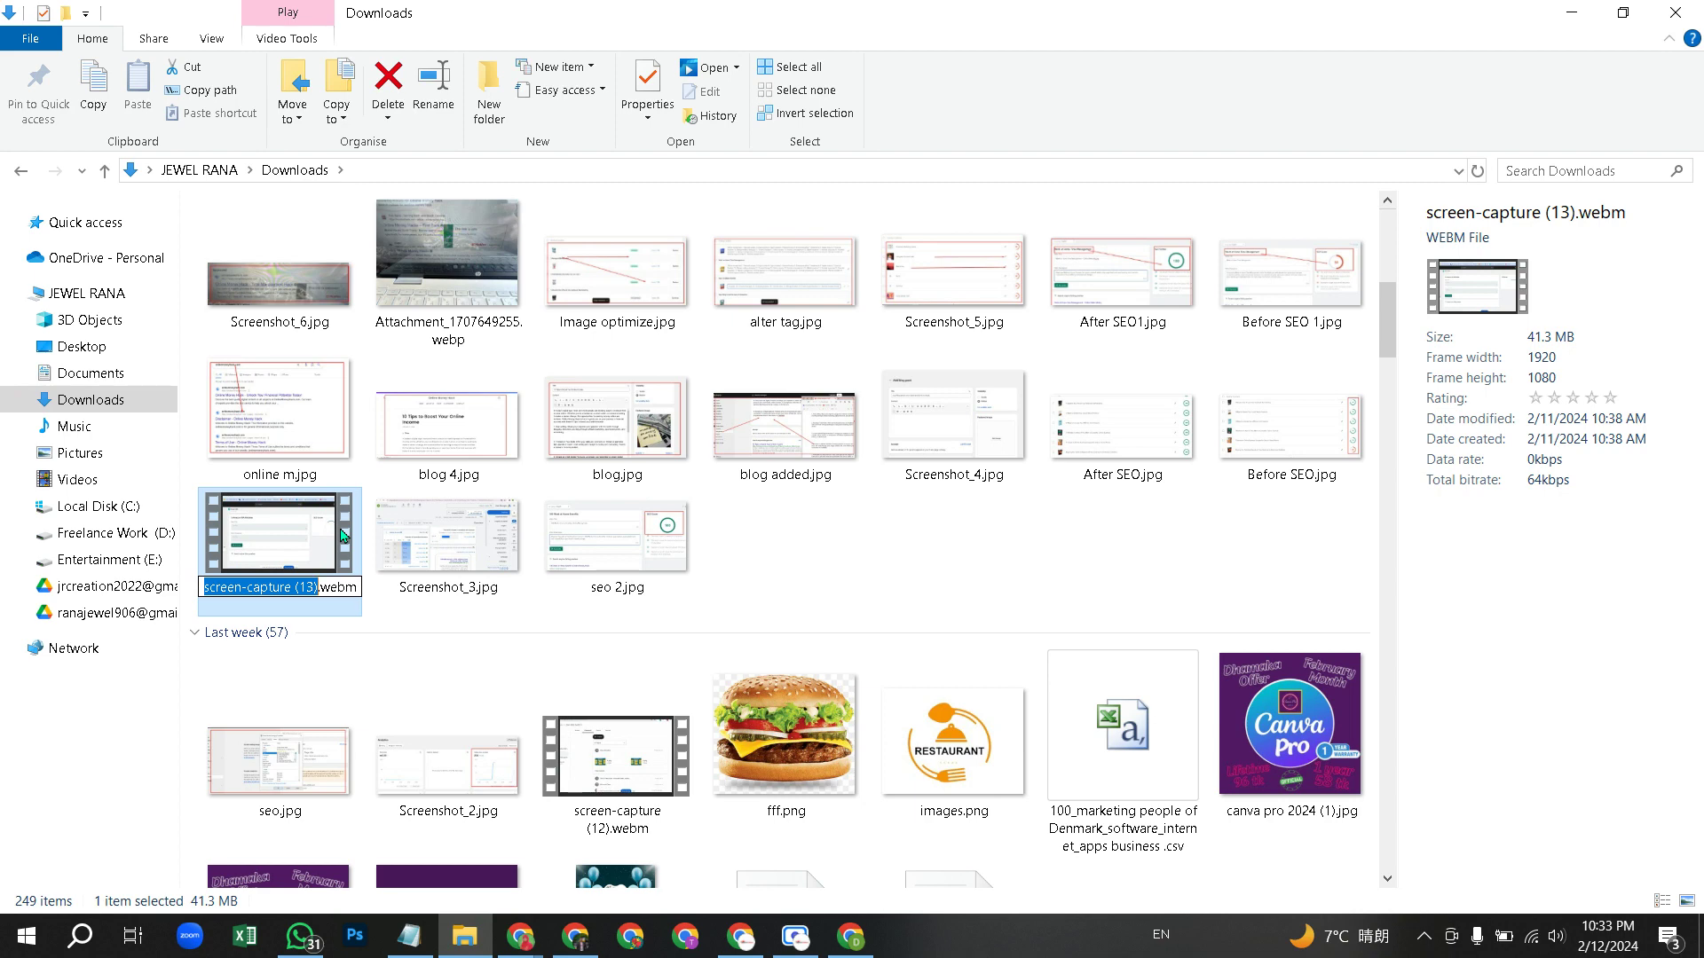
type("Figma")
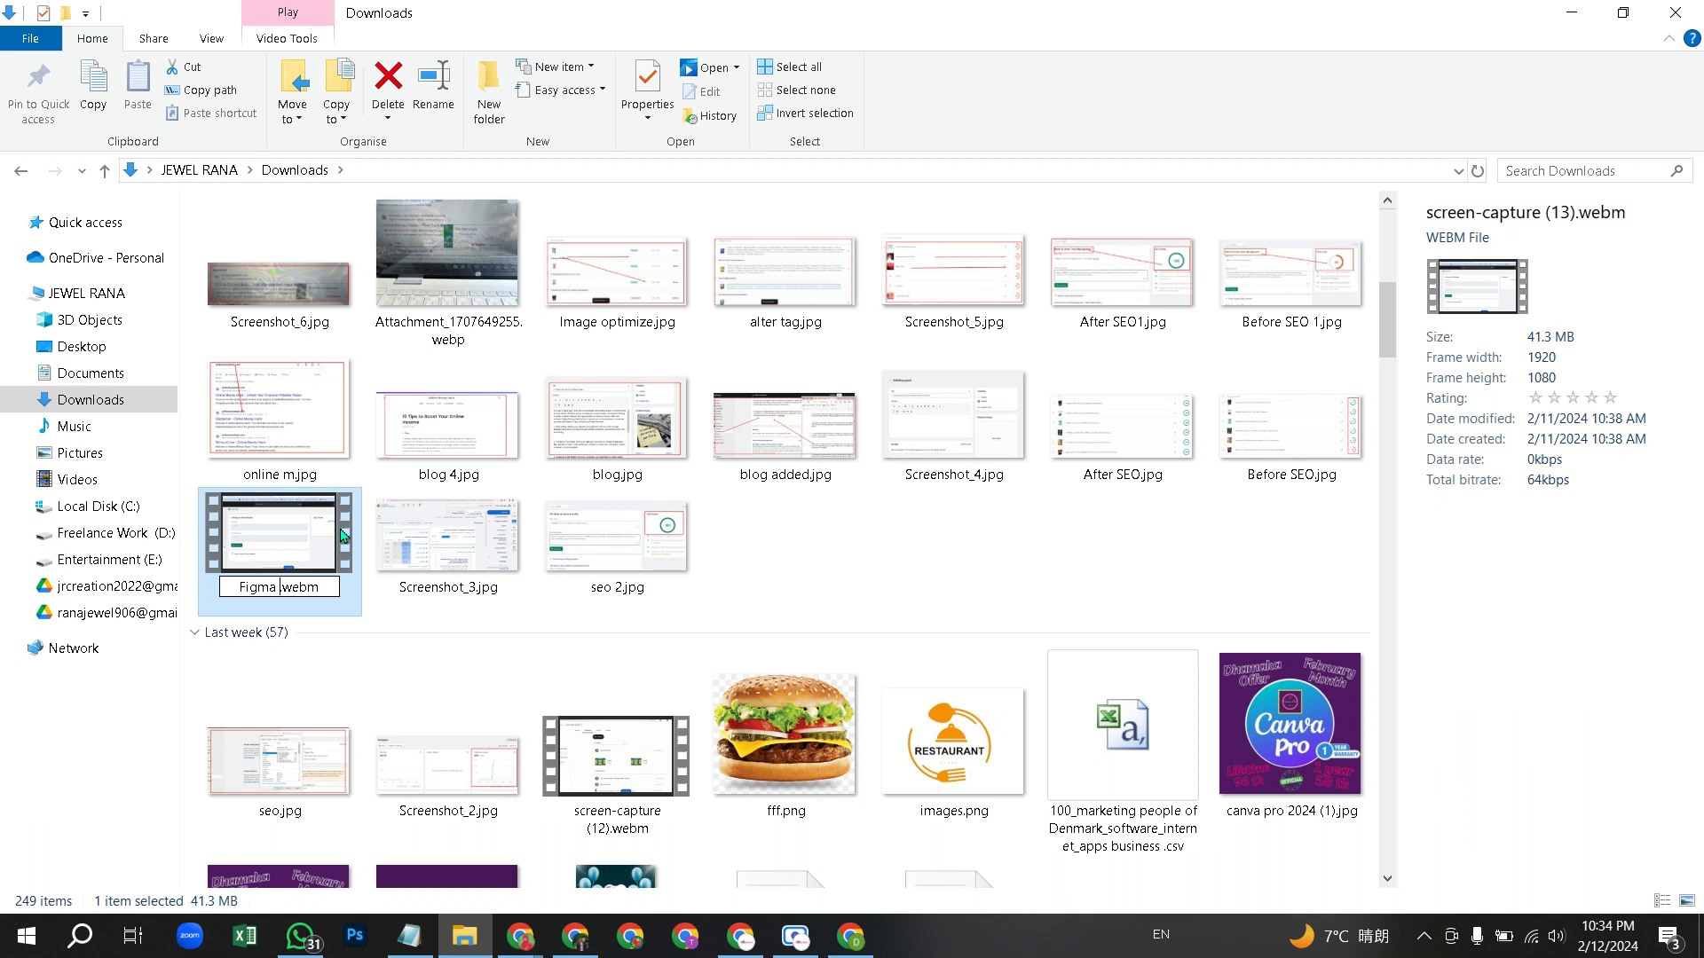
key("BackSpace")
key("BackSpace")
key("BackSpace")
key("BackSpace")
key("BackSpace")
key("BackSpace")
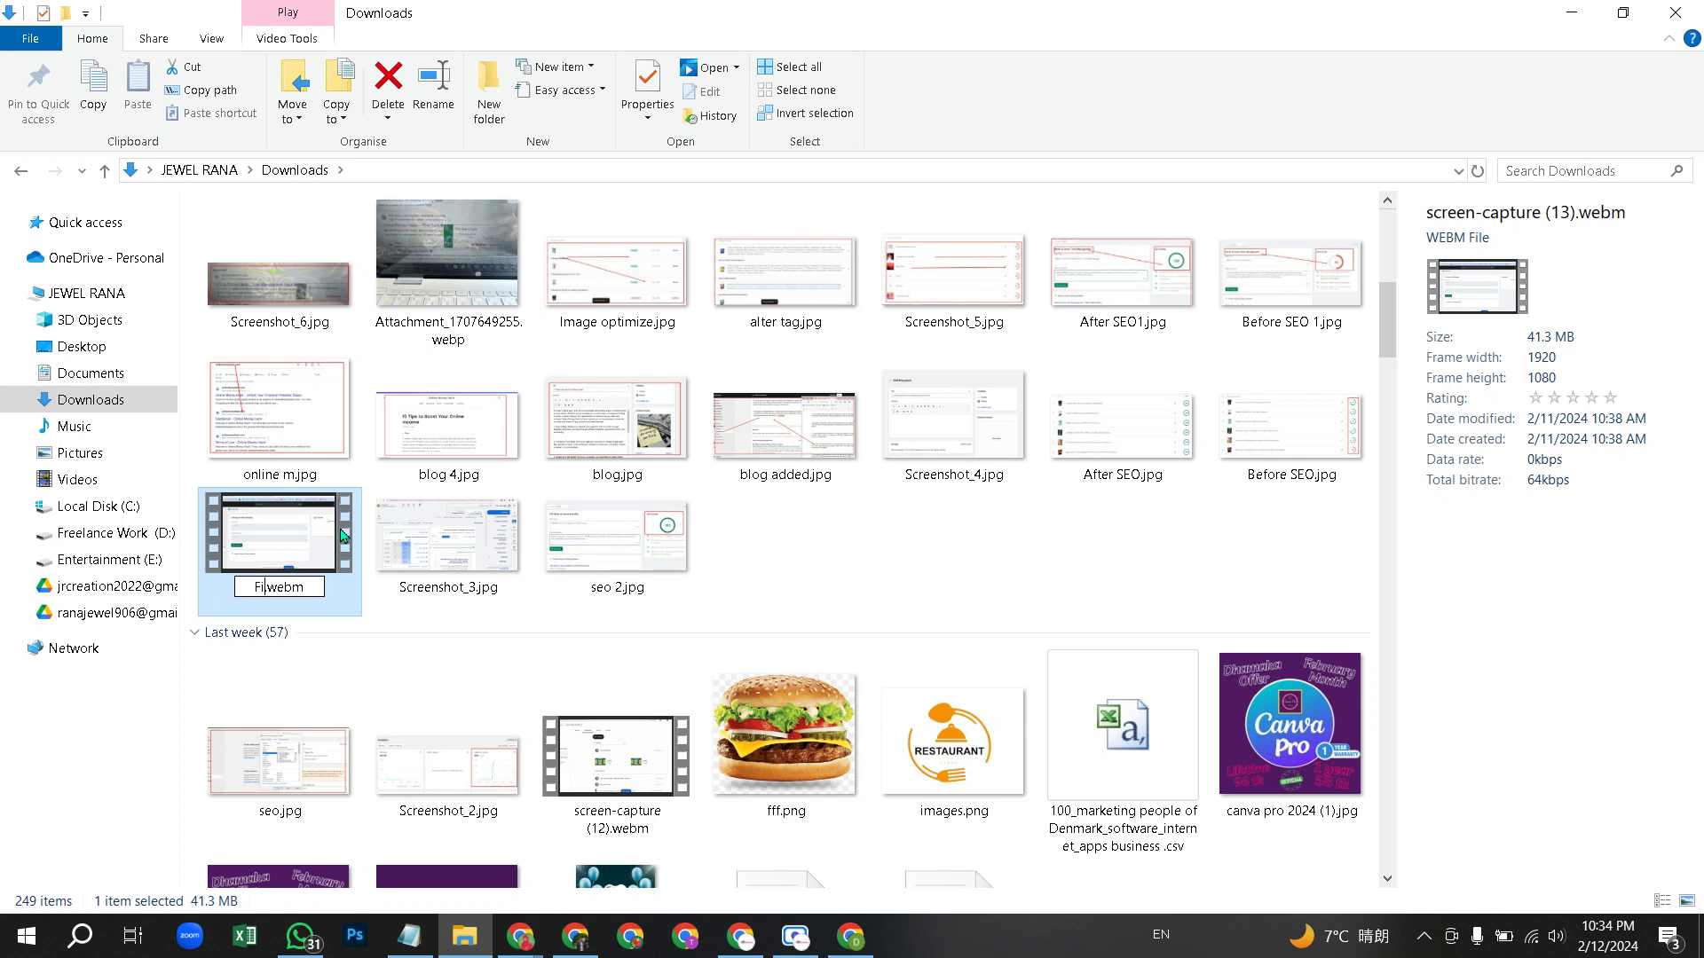
- Rename the "screen-capture (13).webm" video file as "What is Figma and tools tutorials", keeping the .webm extension
type("What is")
type(" Fi")
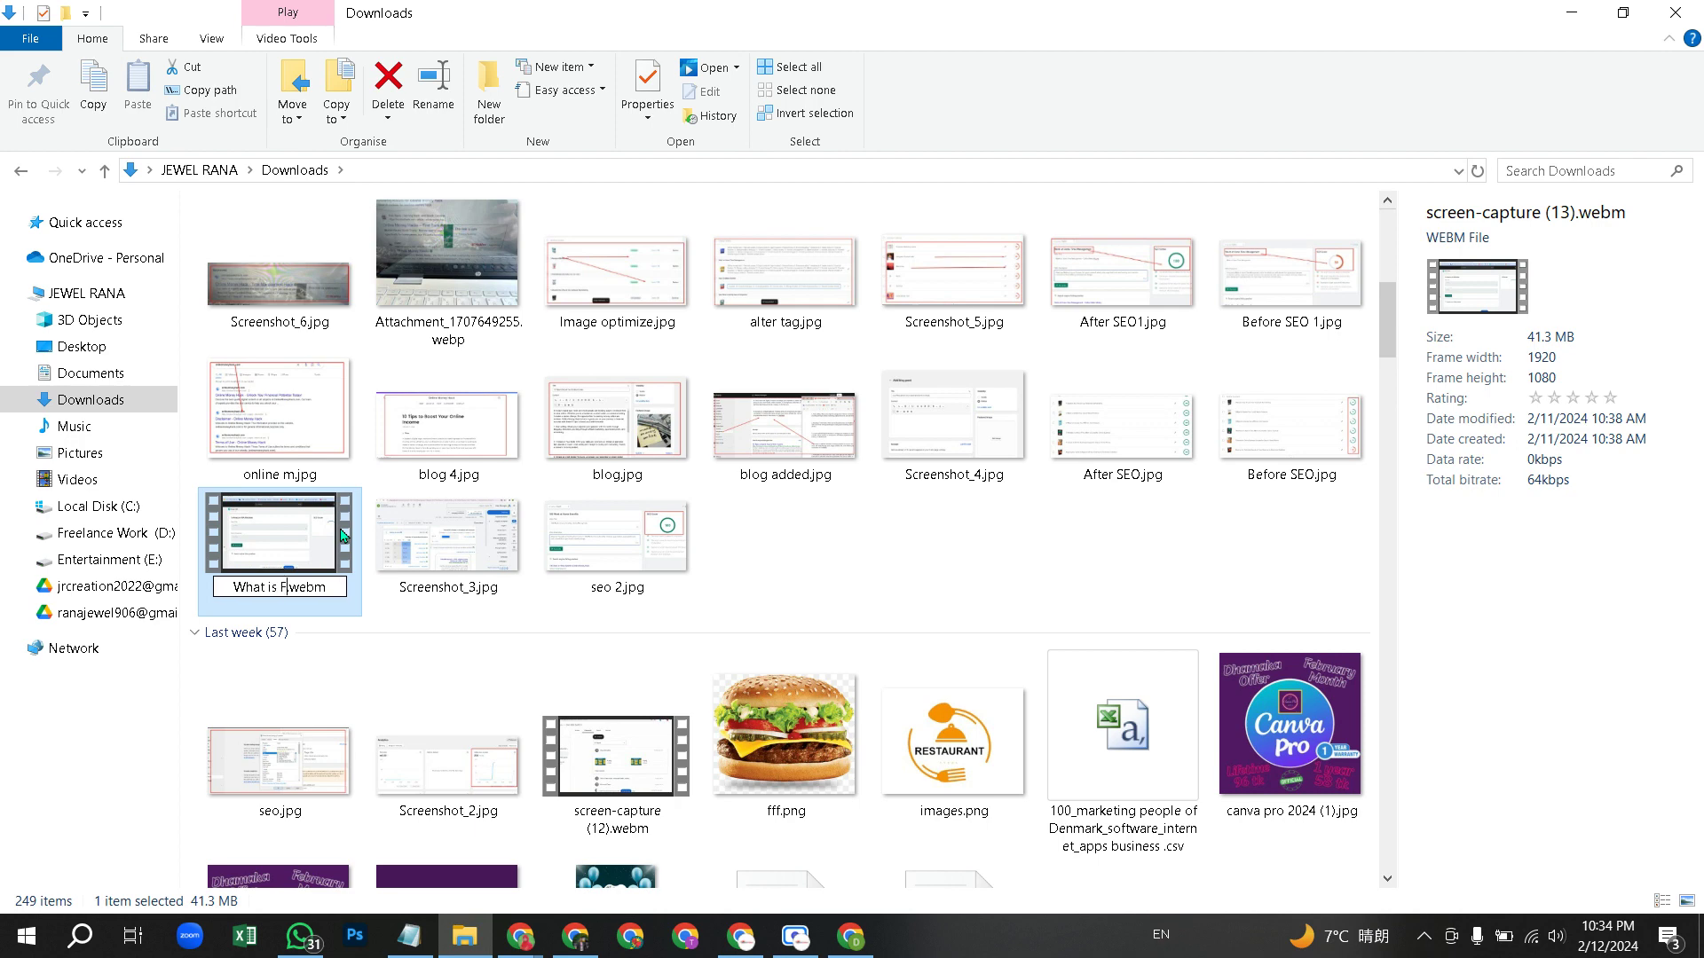
type("f")
key("BackSpace")
type("gma and")
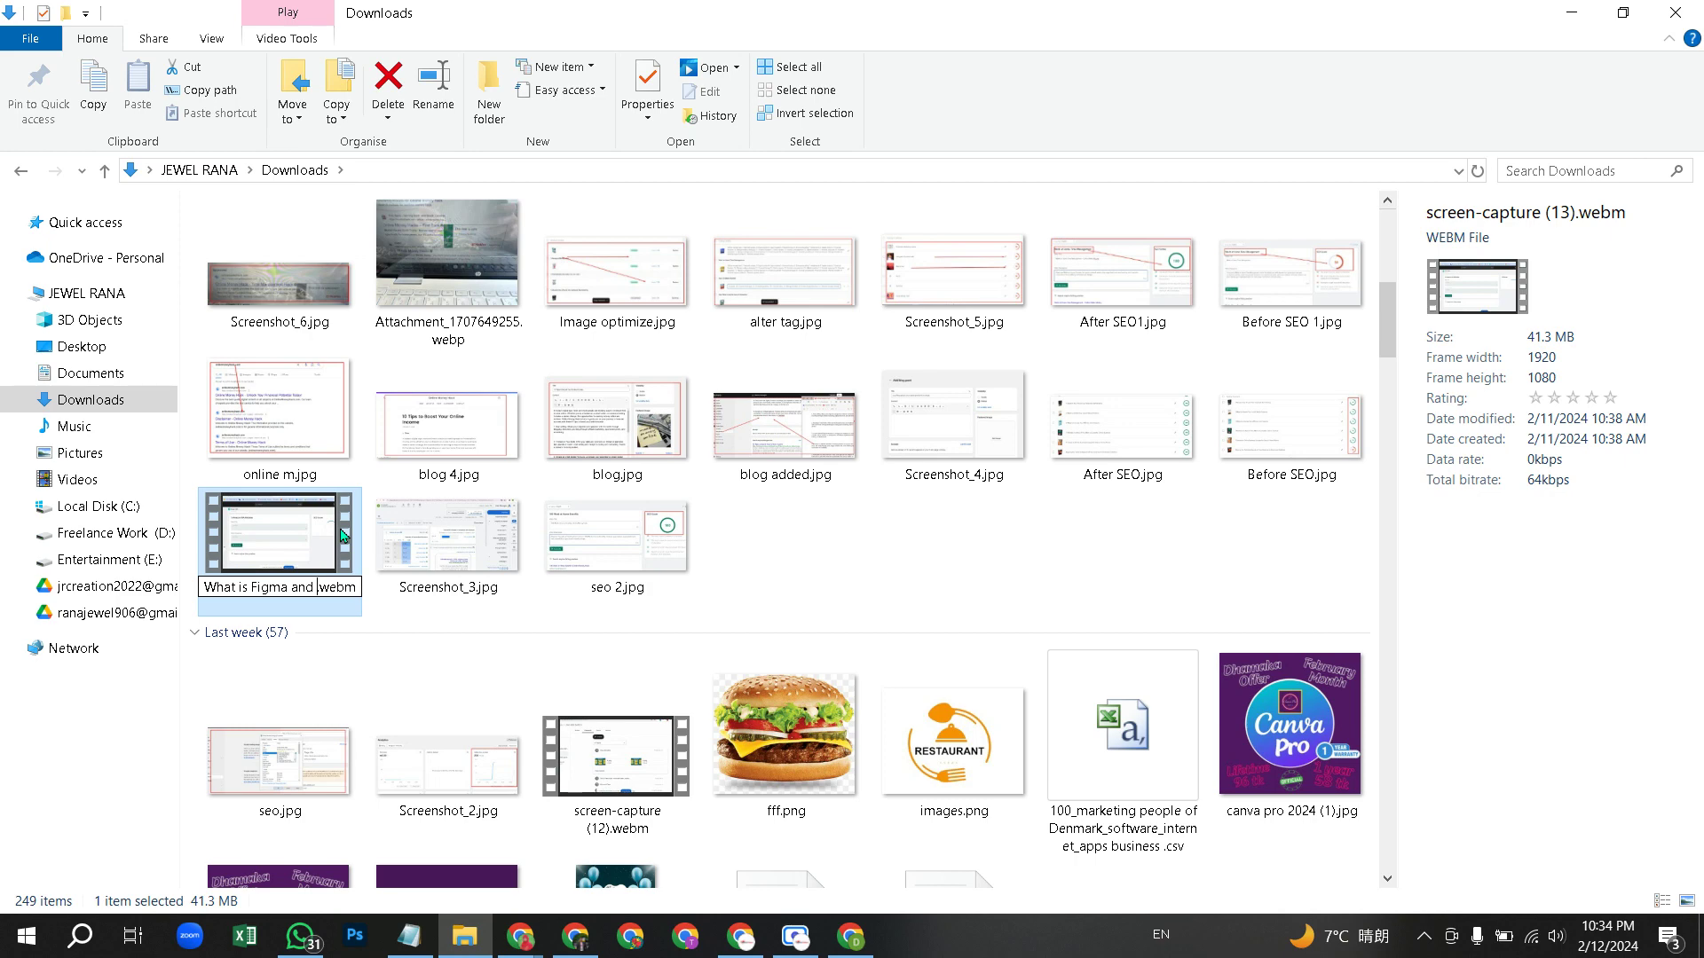
key("BackSpace")
key("BackSpace")
key("BackSpace")
key("BackSpace")
type("and s")
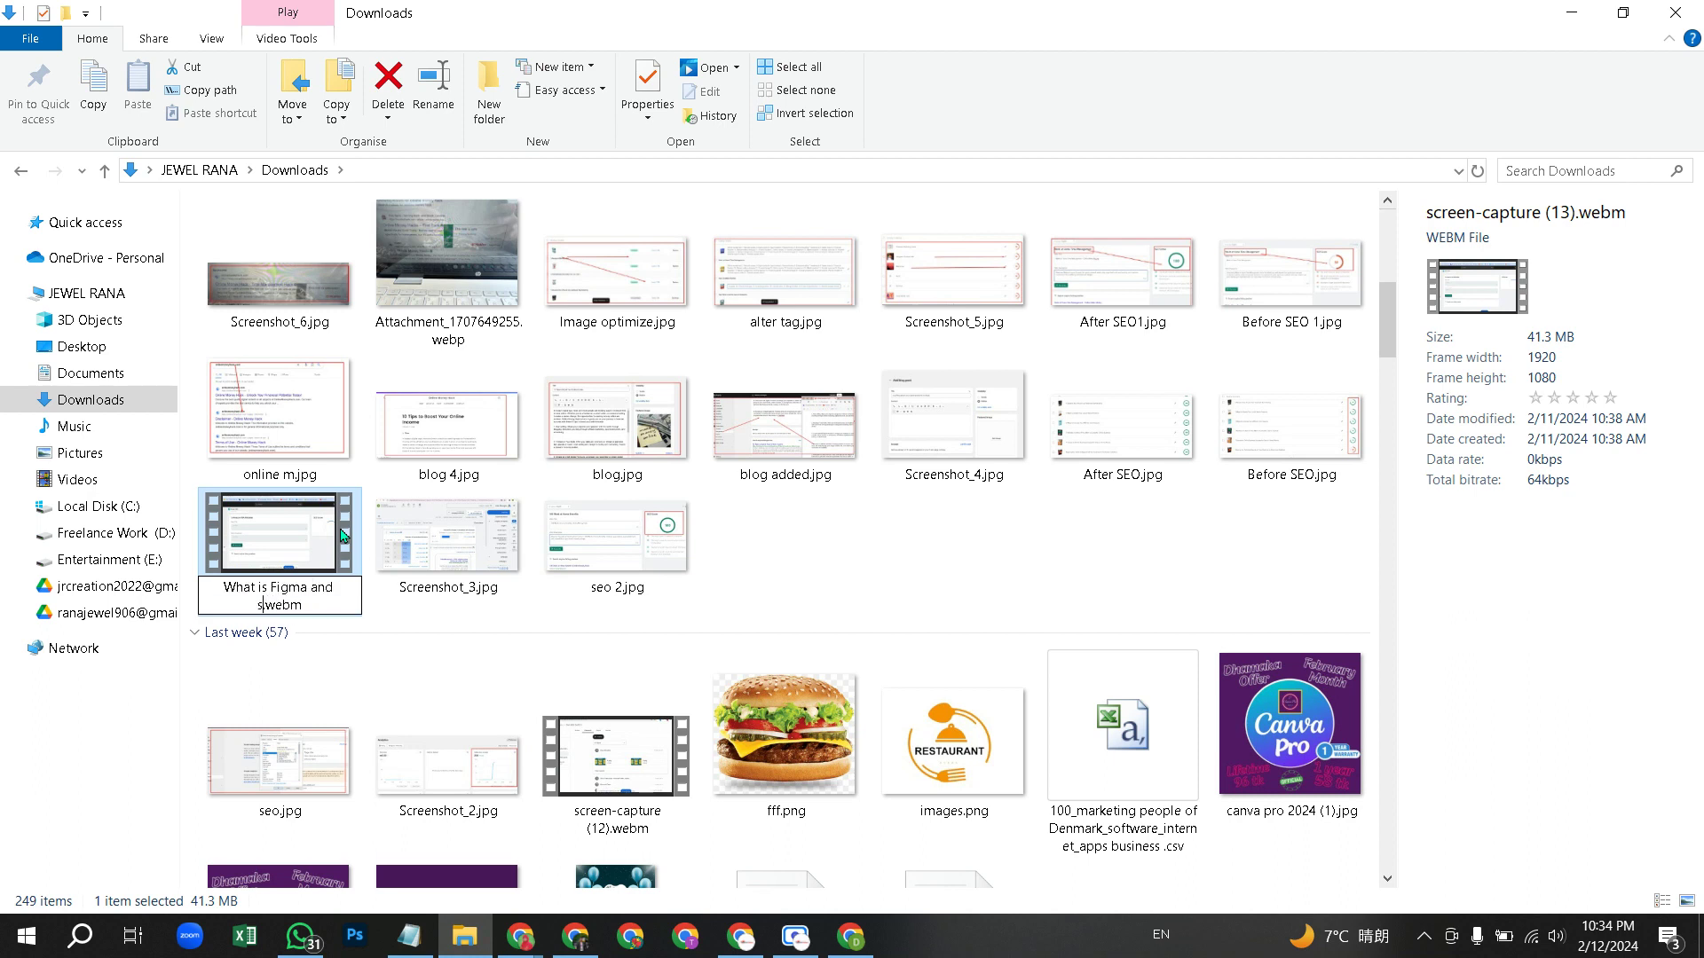
key("BackSpace")
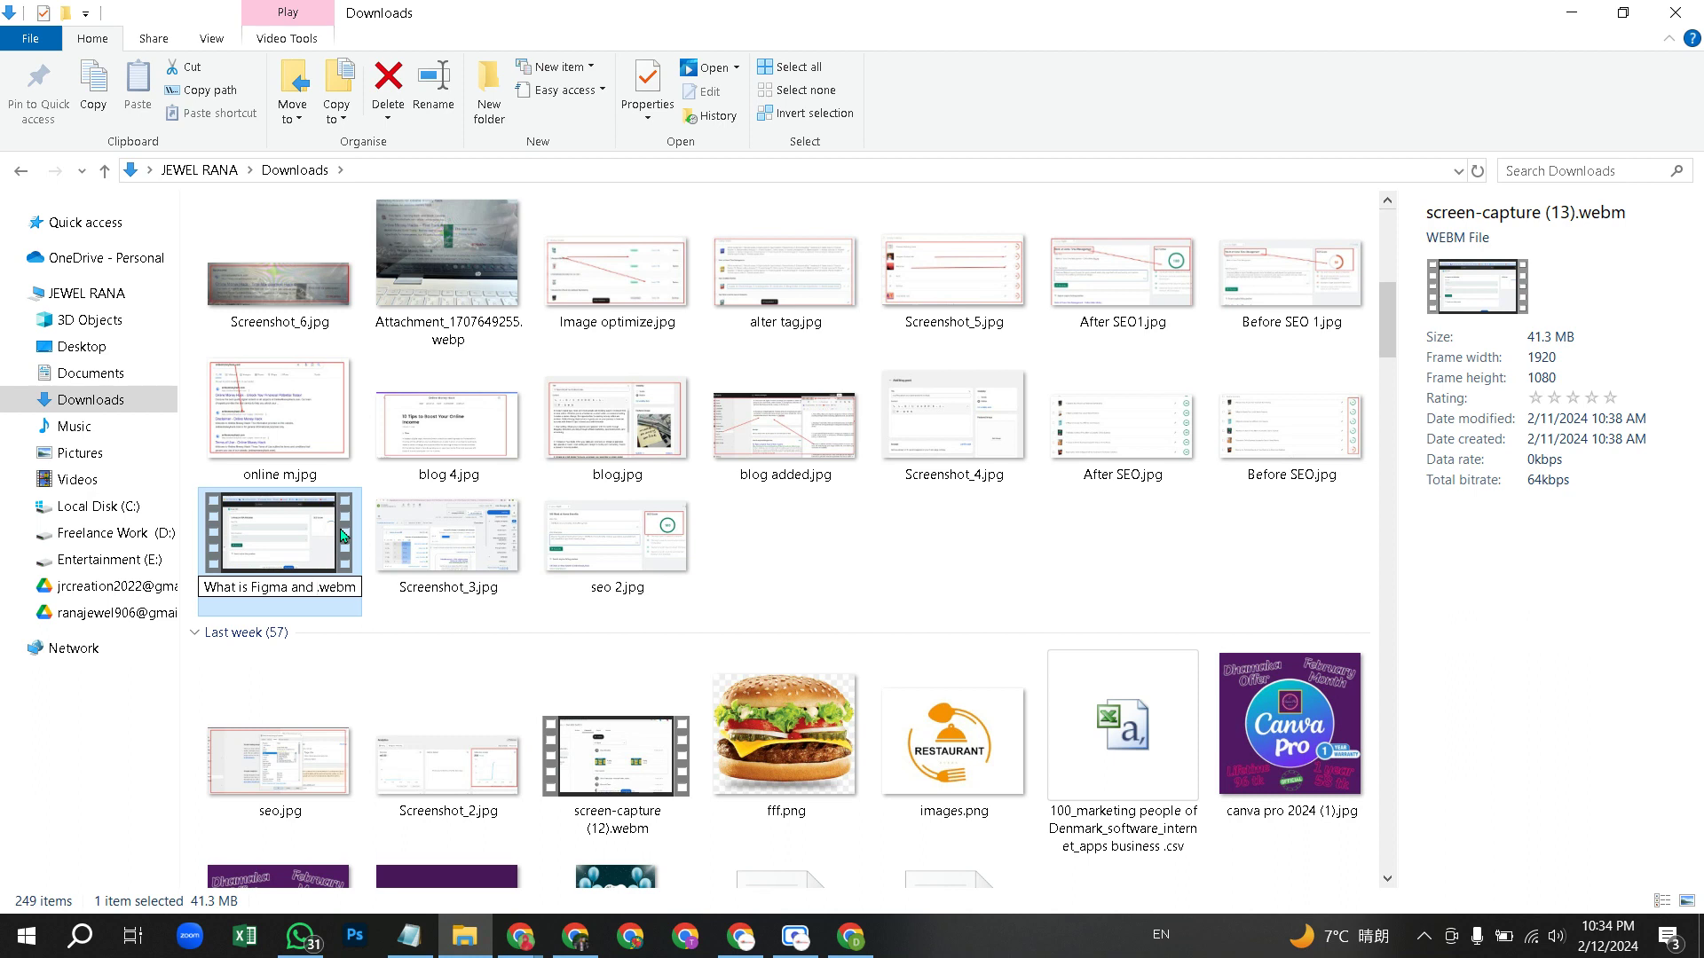
type("tools")
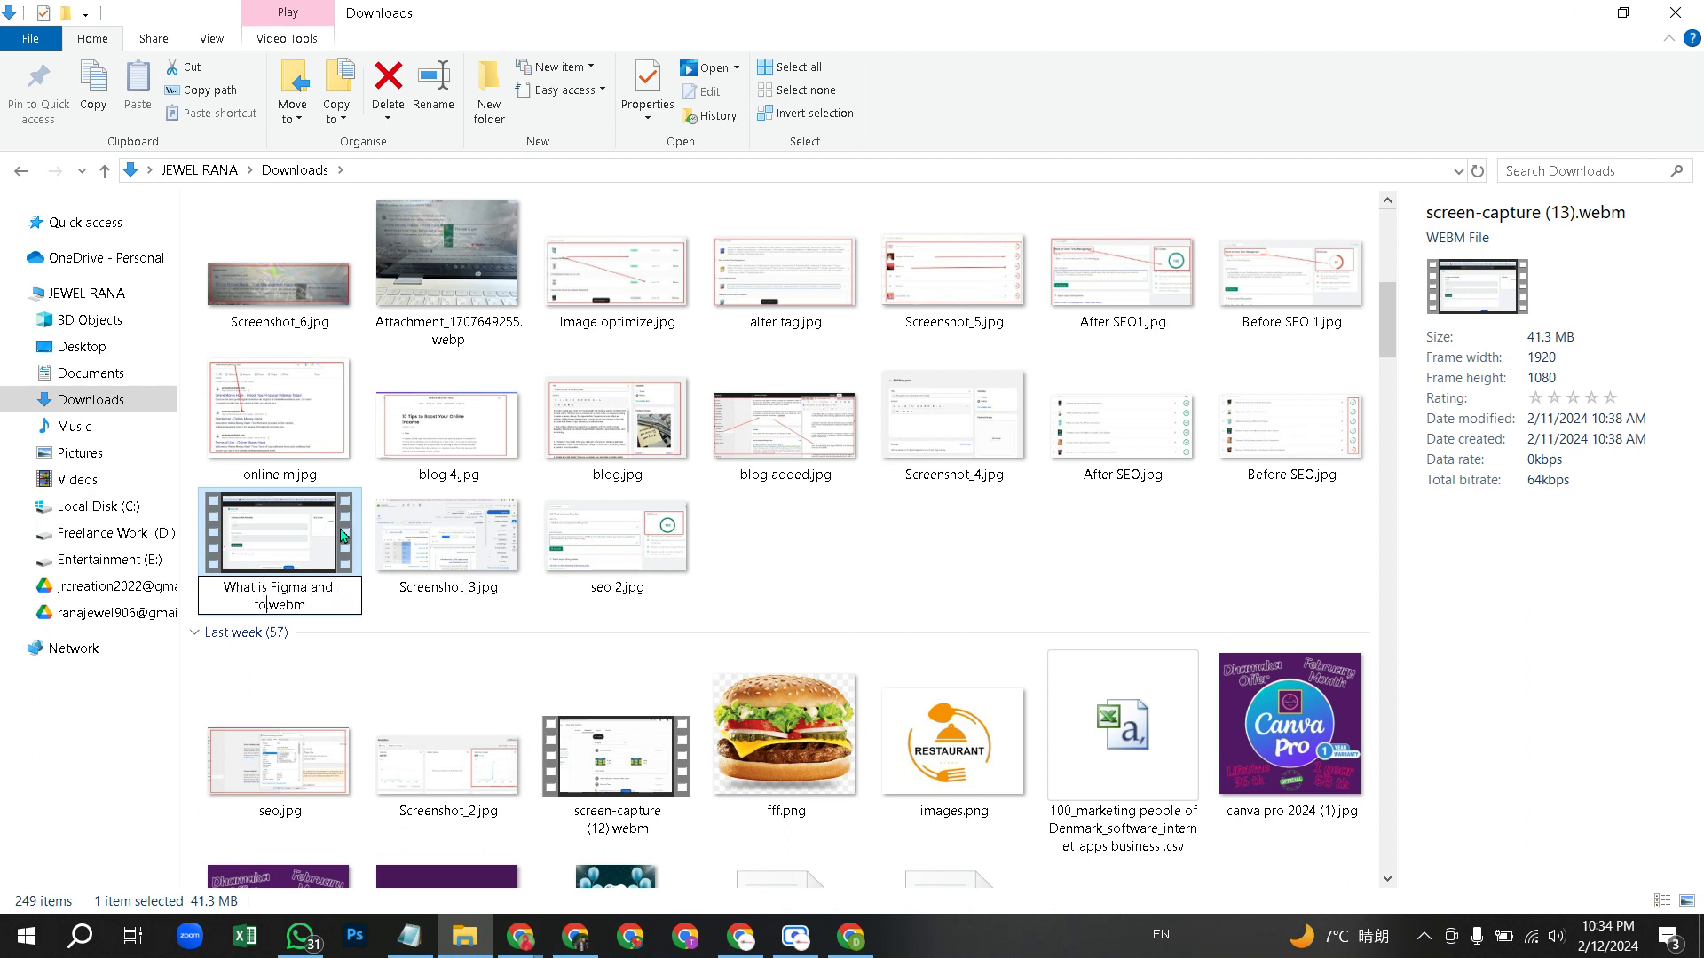
type(" t")
type("u")
type("tio")
type("ria")
key("BackSpace")
key("BackSpace")
key("BackSpace")
key("BackSpace")
key("BackSpace")
type("orials")
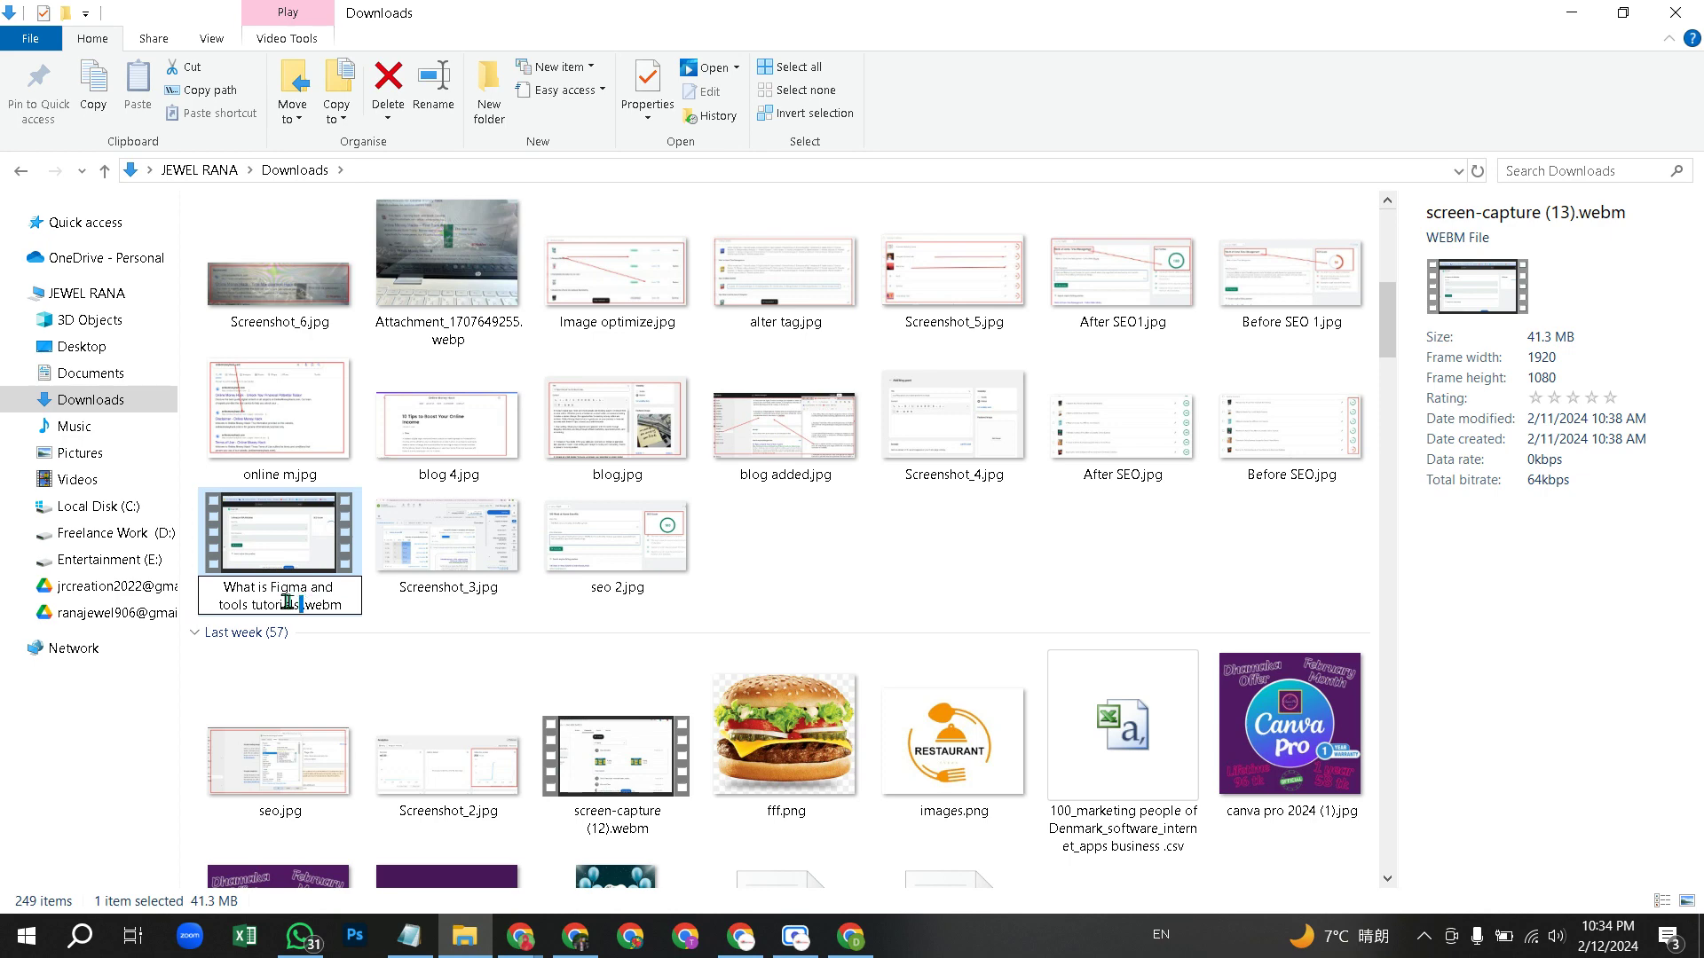
- Rename the video screen-capture (13).webm as "What is Figma and tools tutorials .webm" in the Downloads folder
left_click_drag(303, 605, 209, 584)
key("Return")
left_click(306, 565)
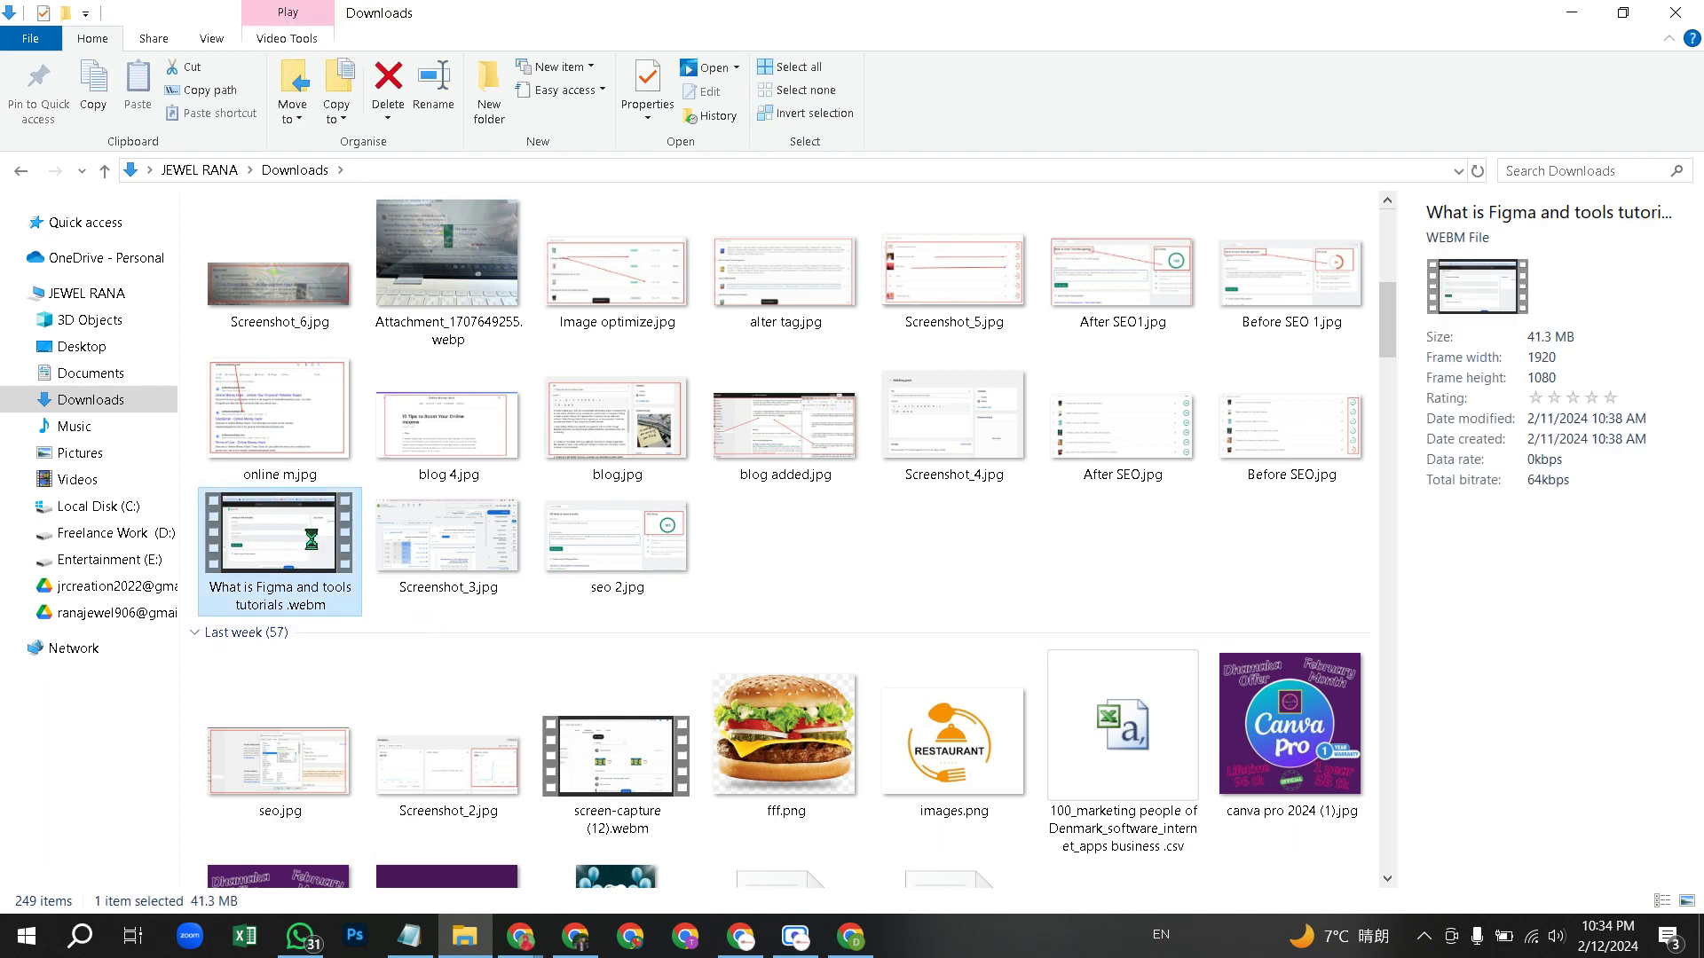
- Try to edit the title, subtitle, rating, tags and comments in the detailed properties of What is Figma and tools tutorials .webm
right_click(310, 539)
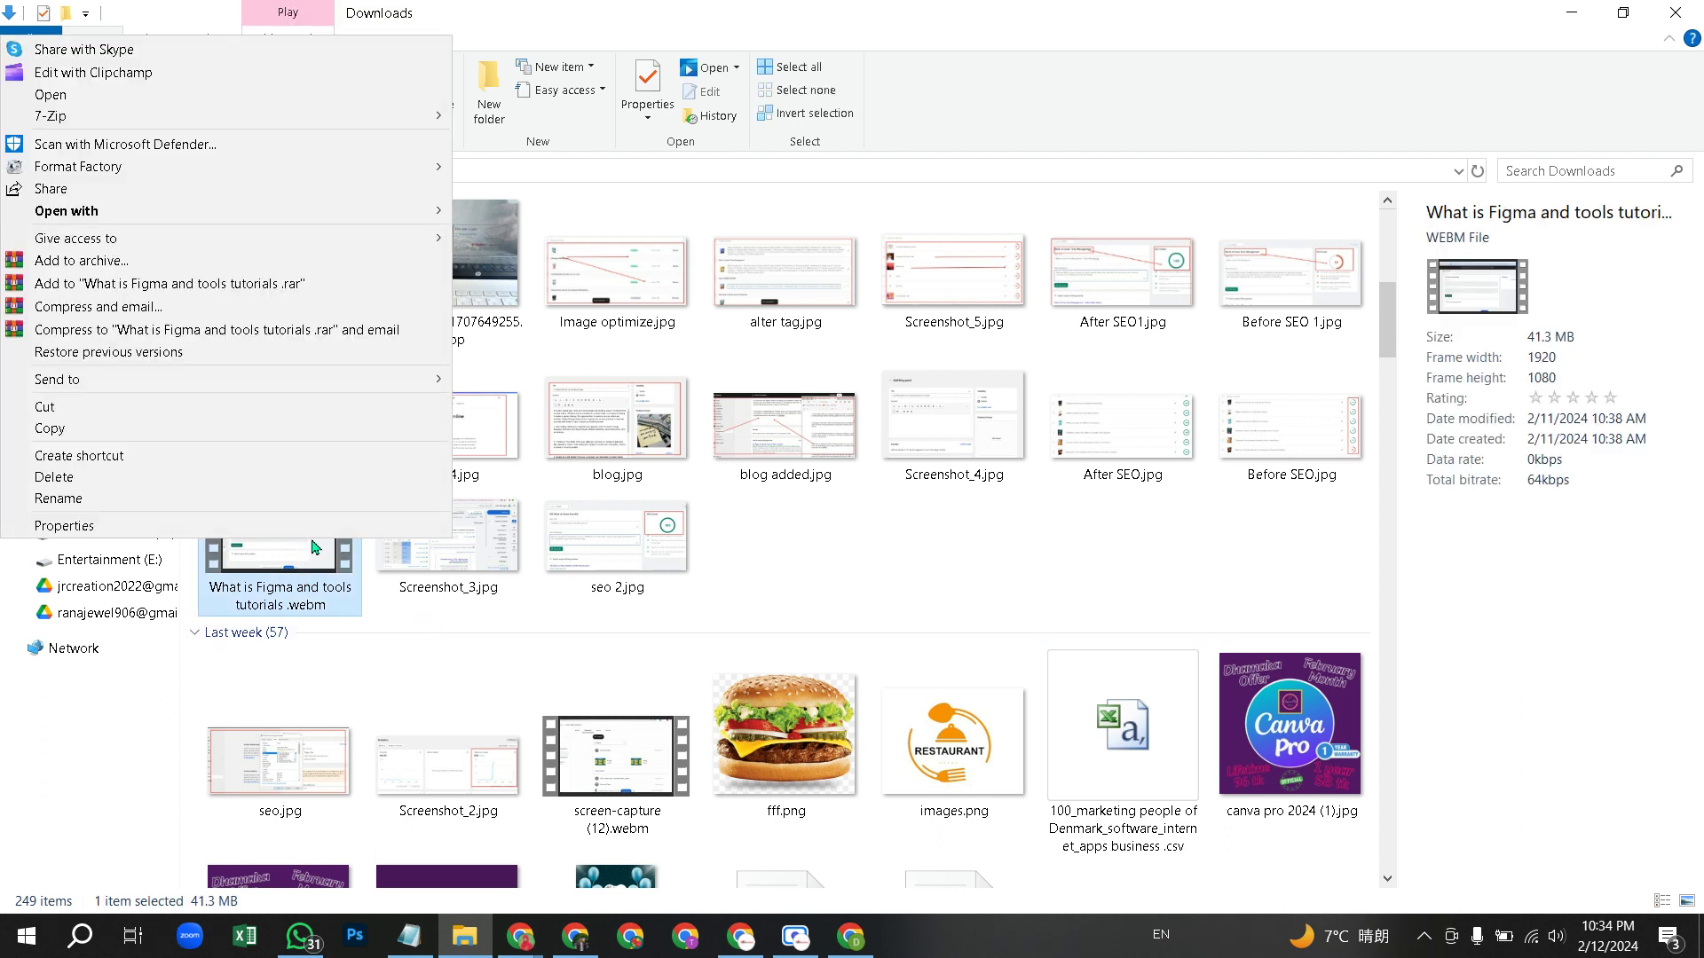
left_click(122, 530)
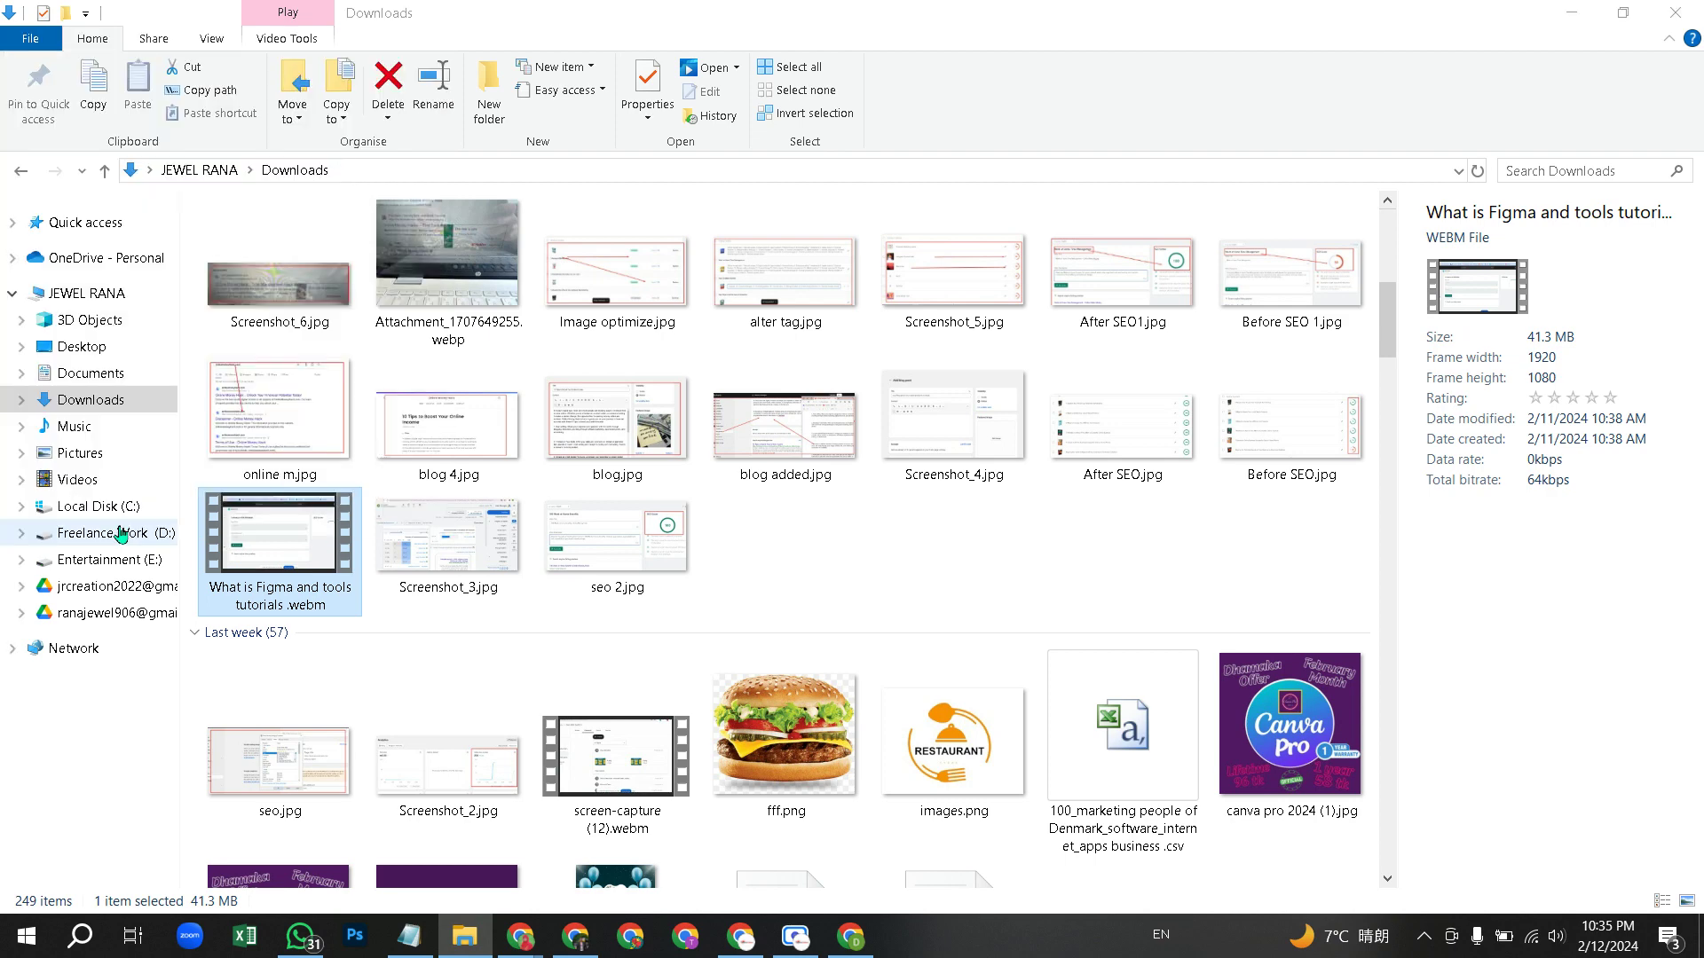
left_click(471, 400)
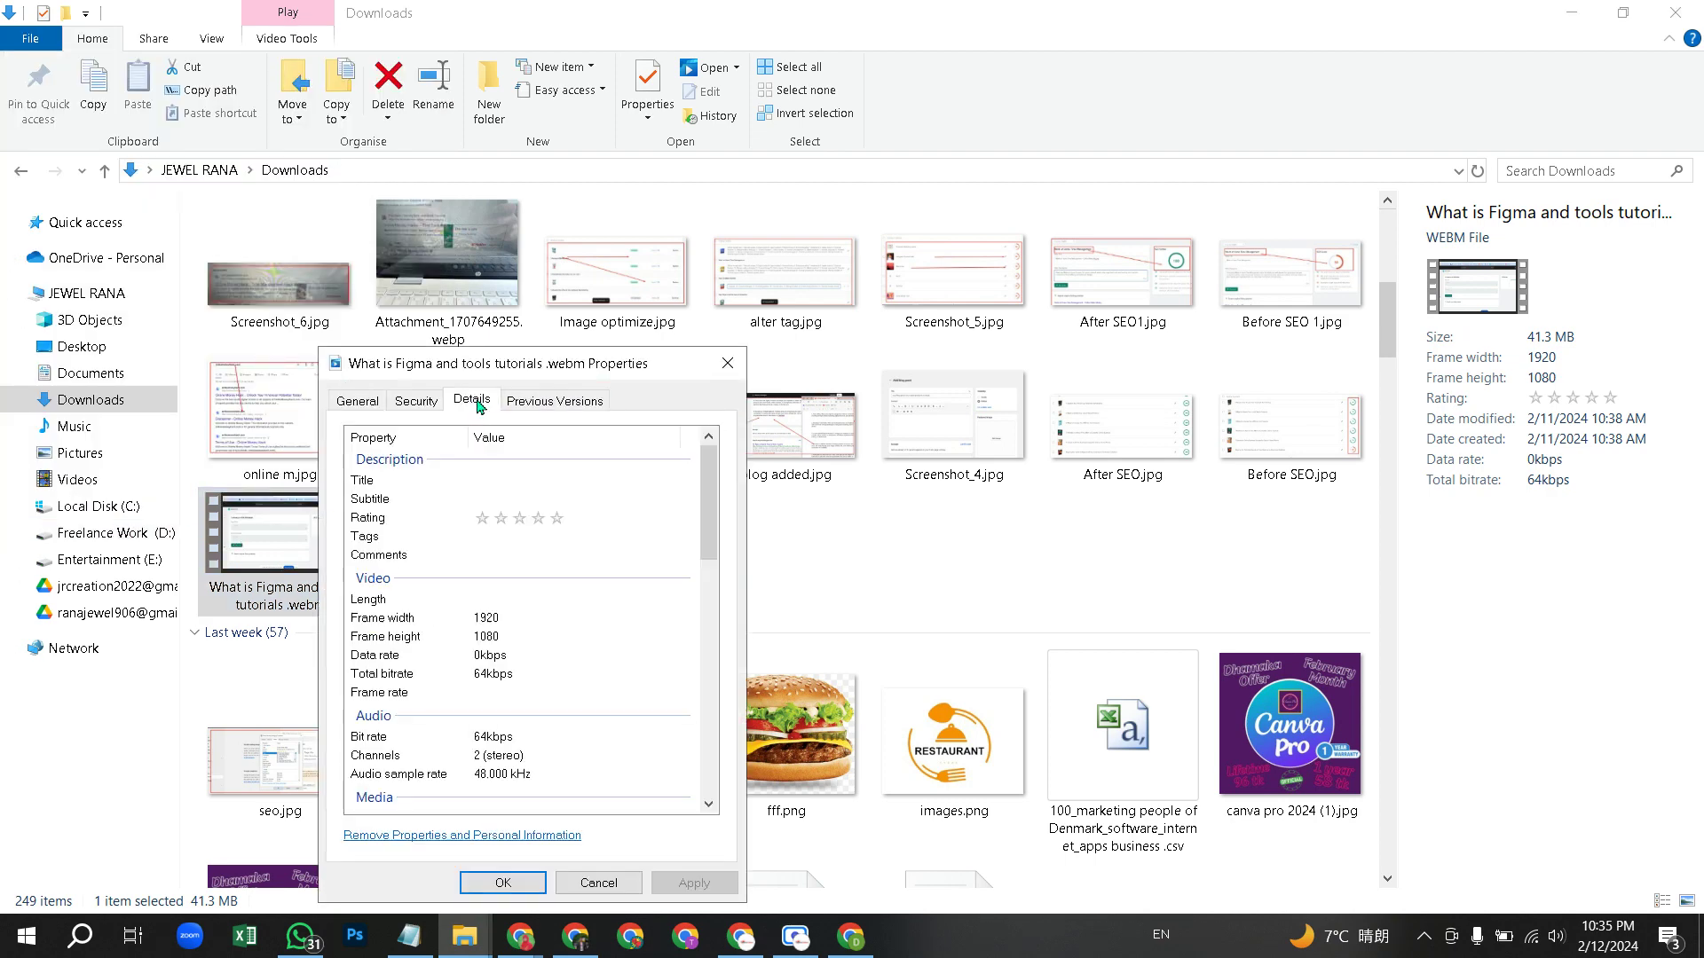
left_click(537, 482)
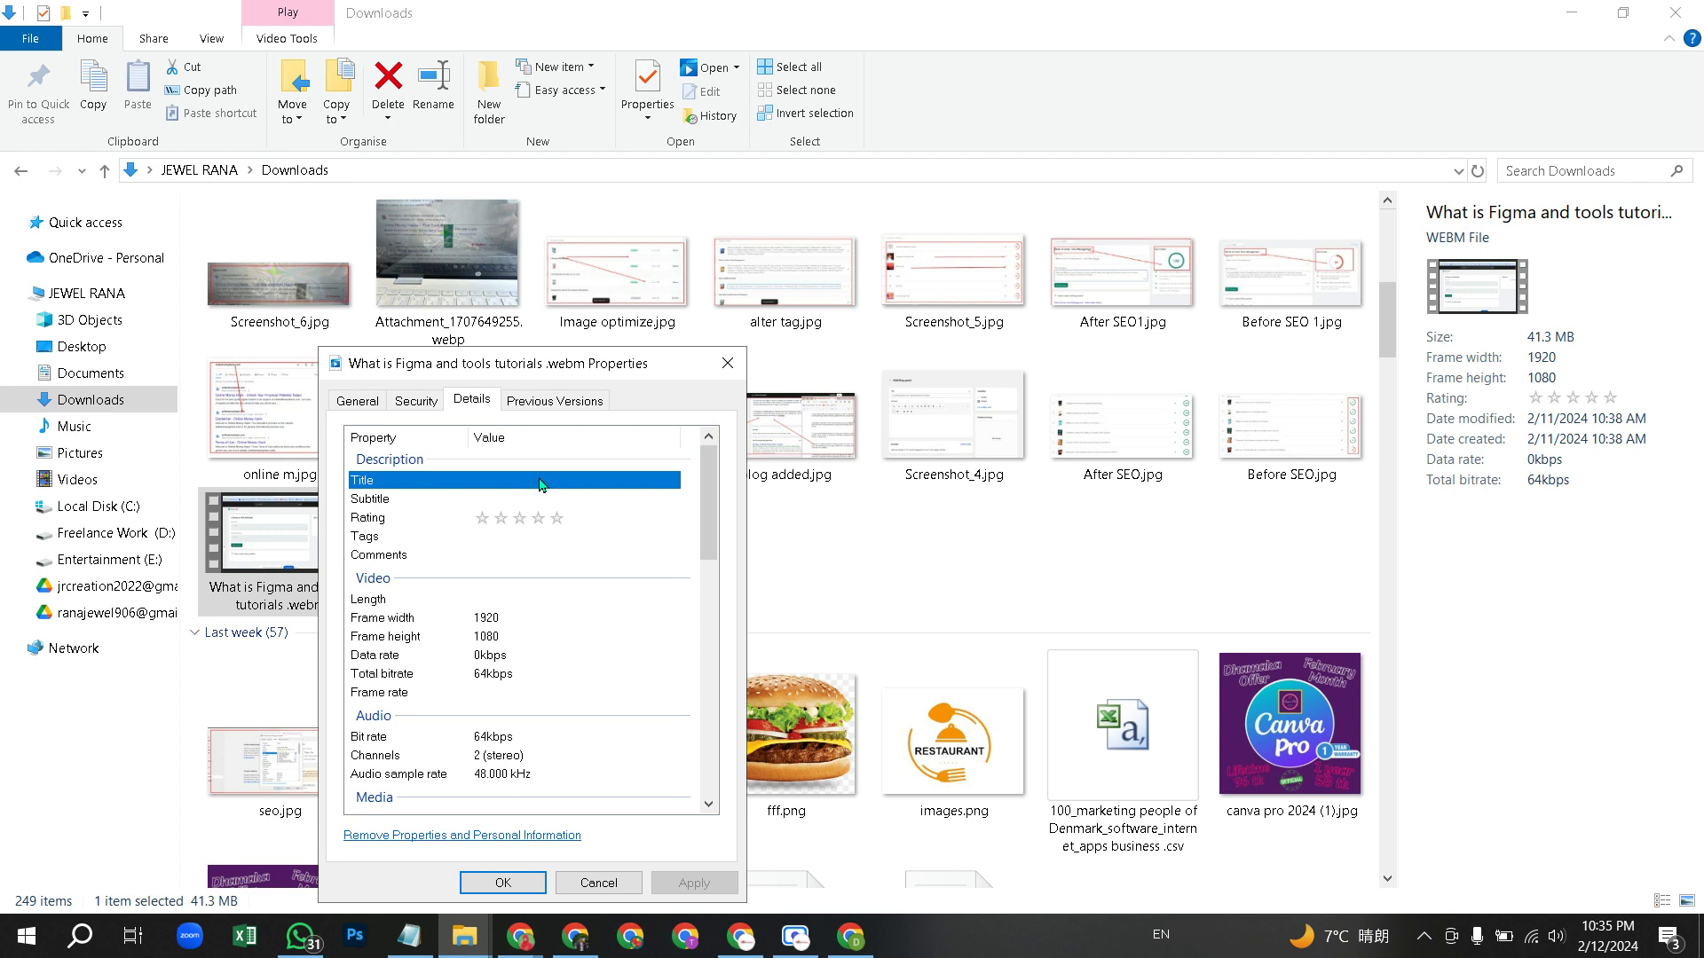
left_click(543, 500)
left_click(542, 484)
left_click(552, 521)
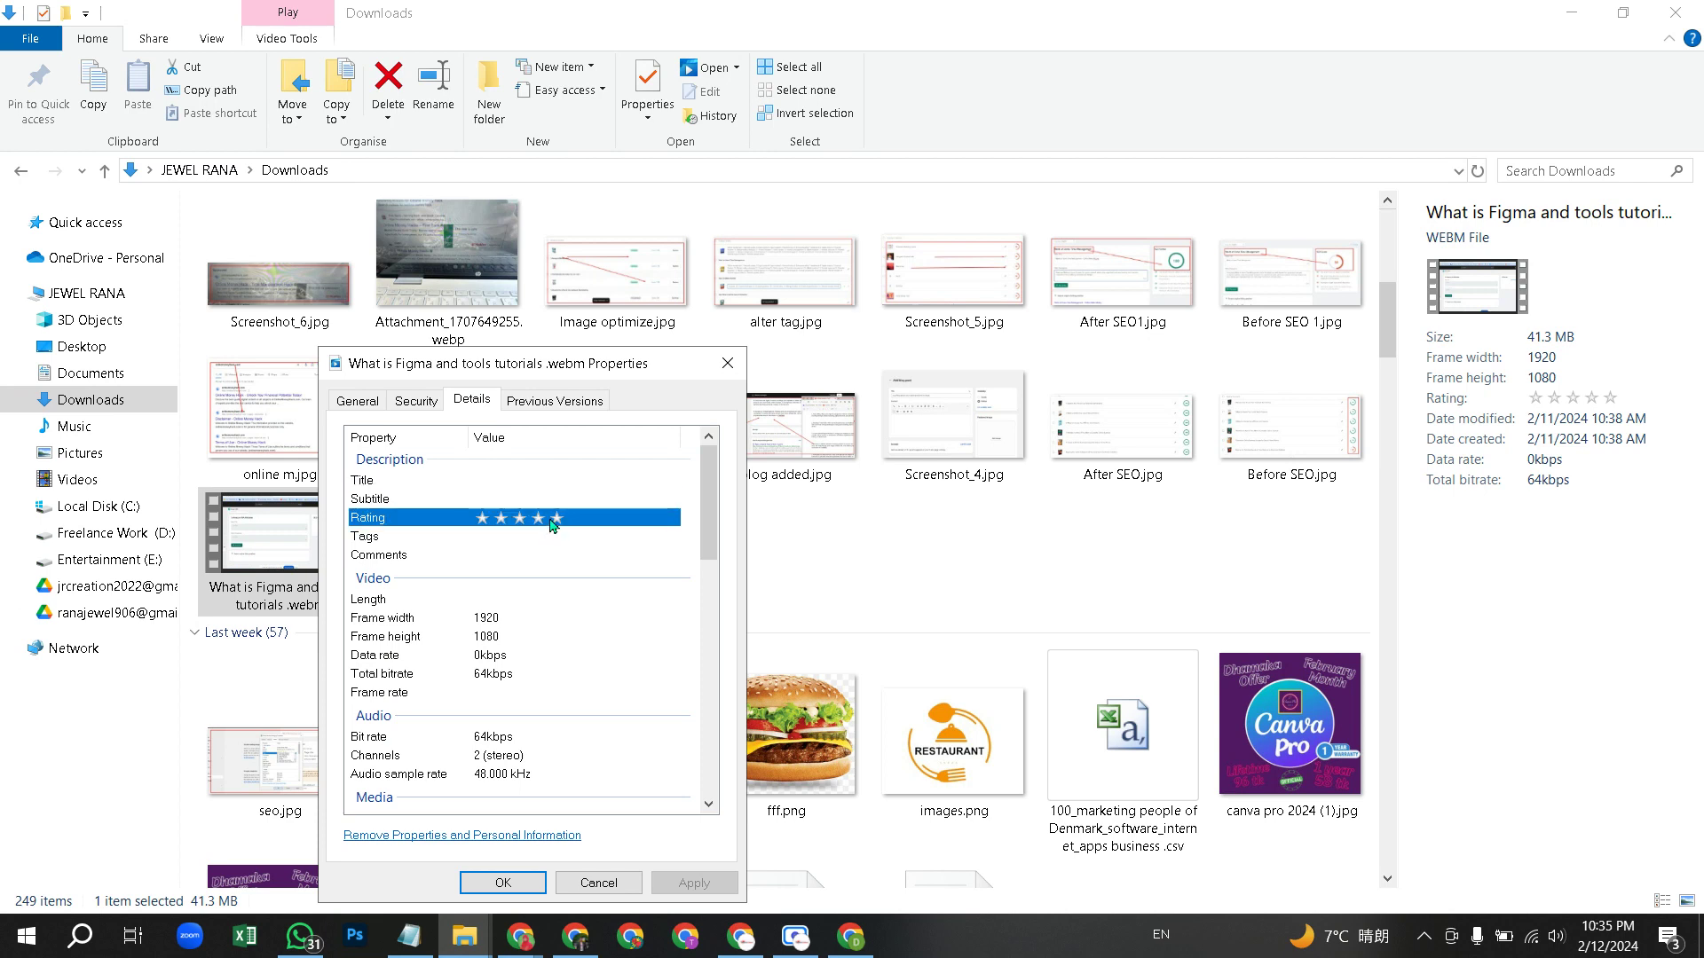
left_click(542, 542)
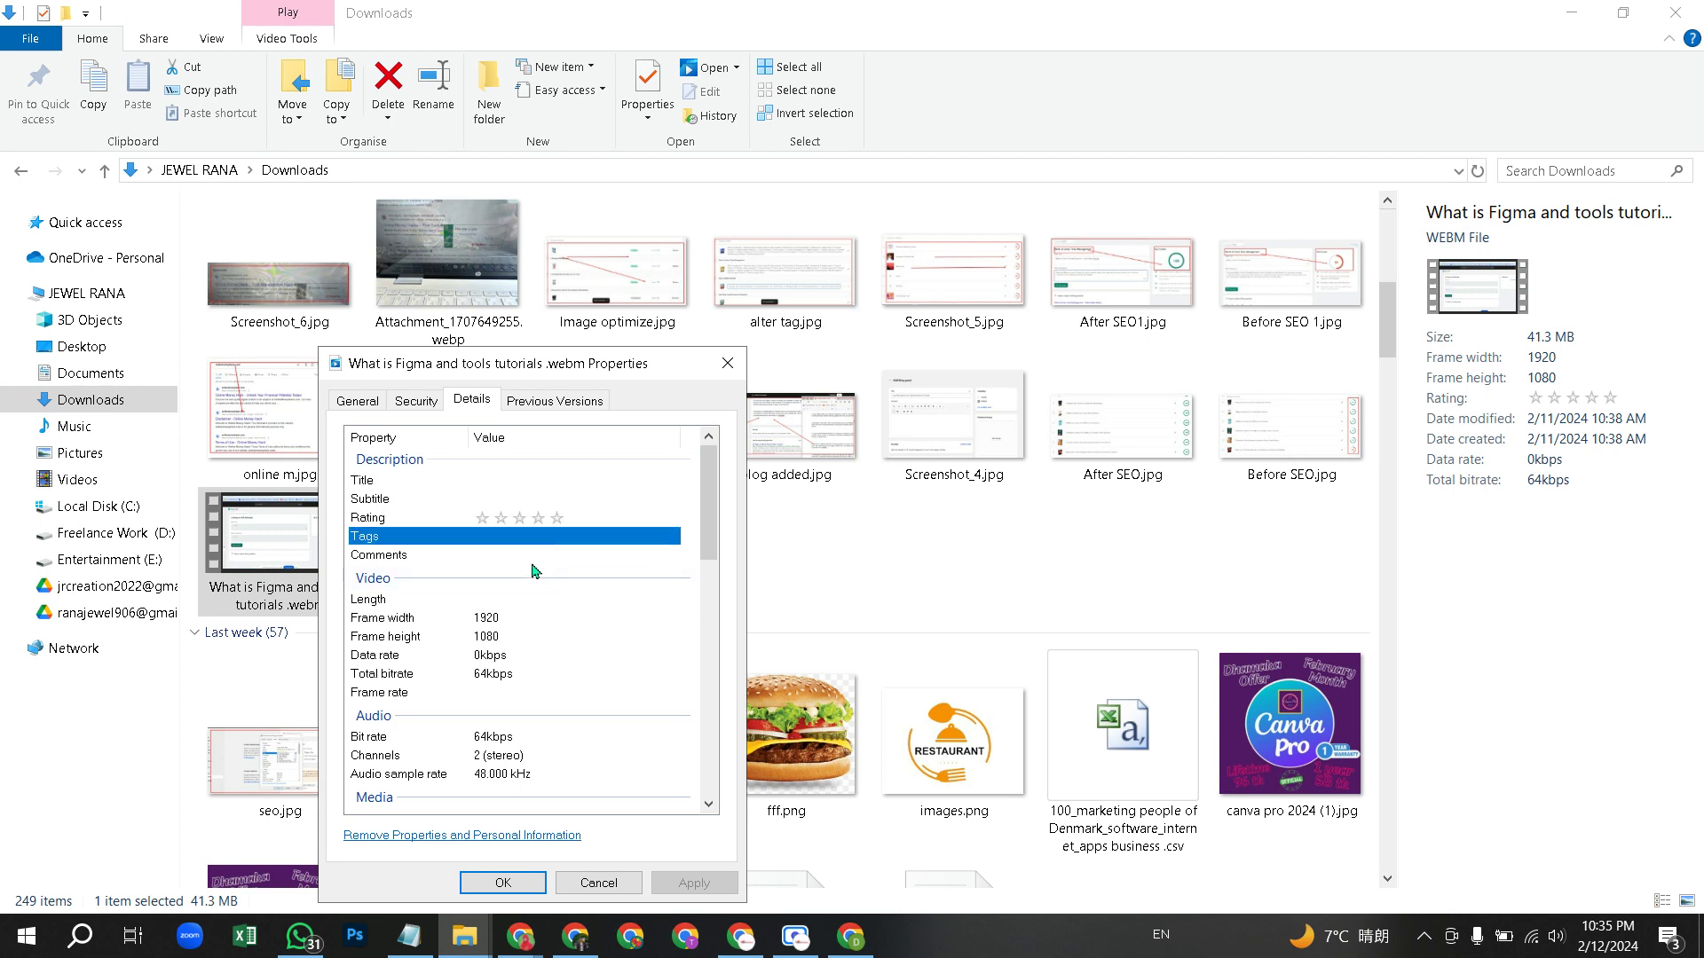
left_click(535, 557)
left_click(508, 482)
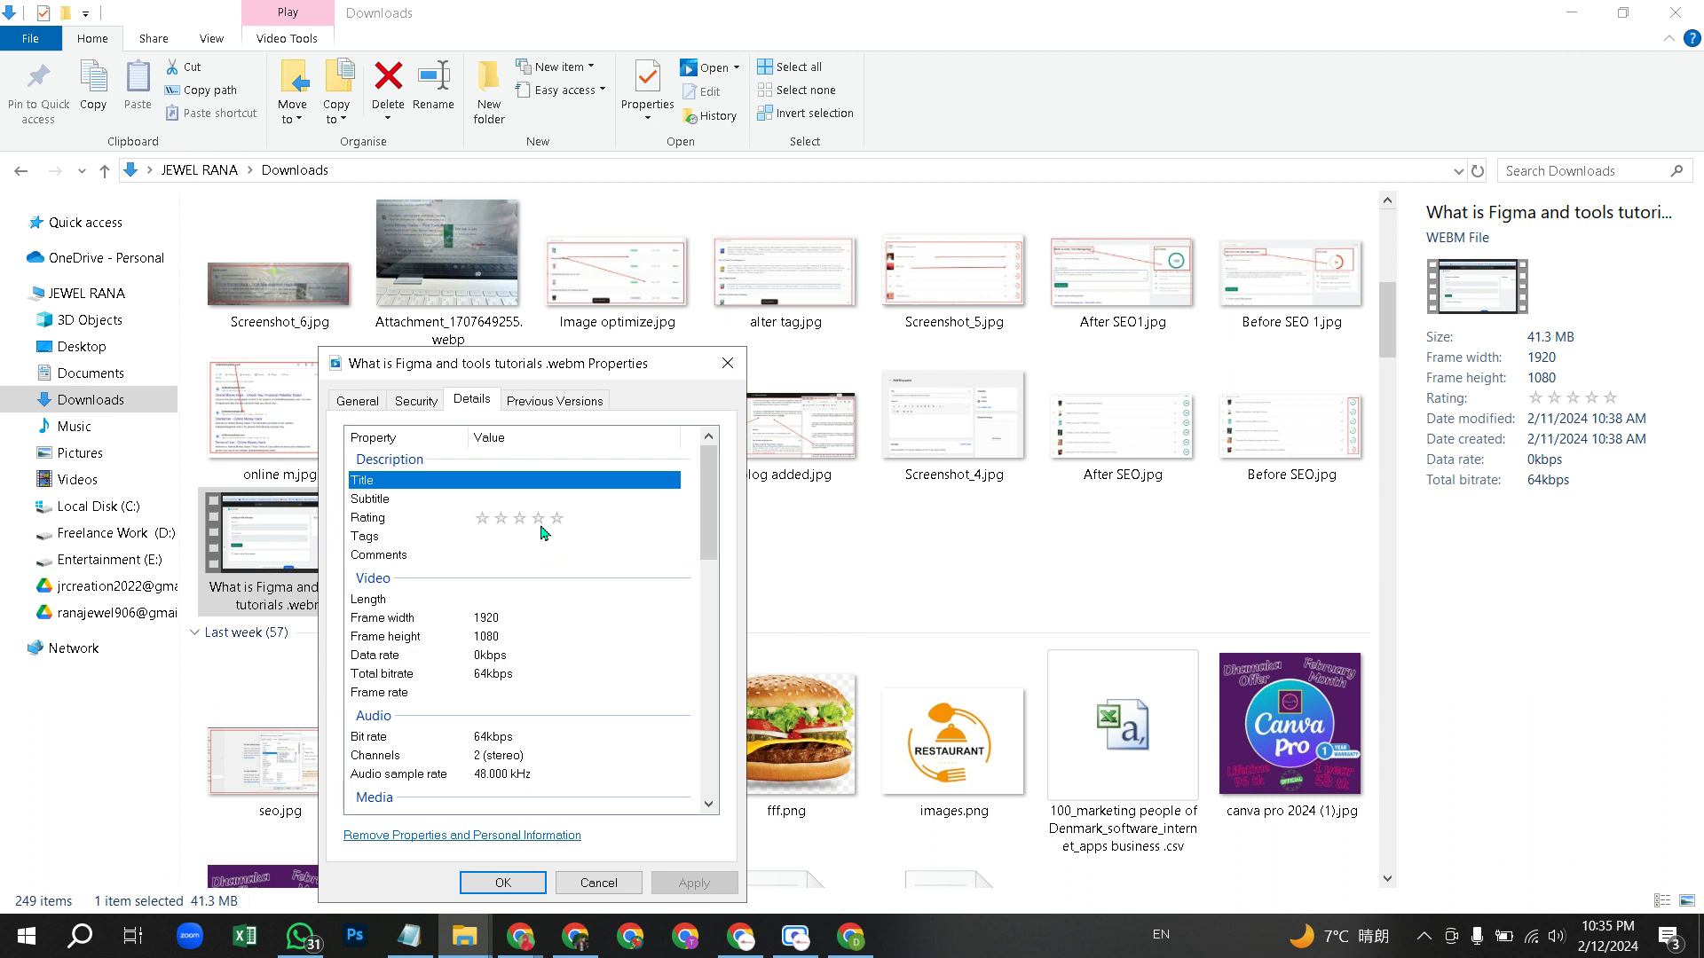
left_click(598, 882)
left_click(431, 632)
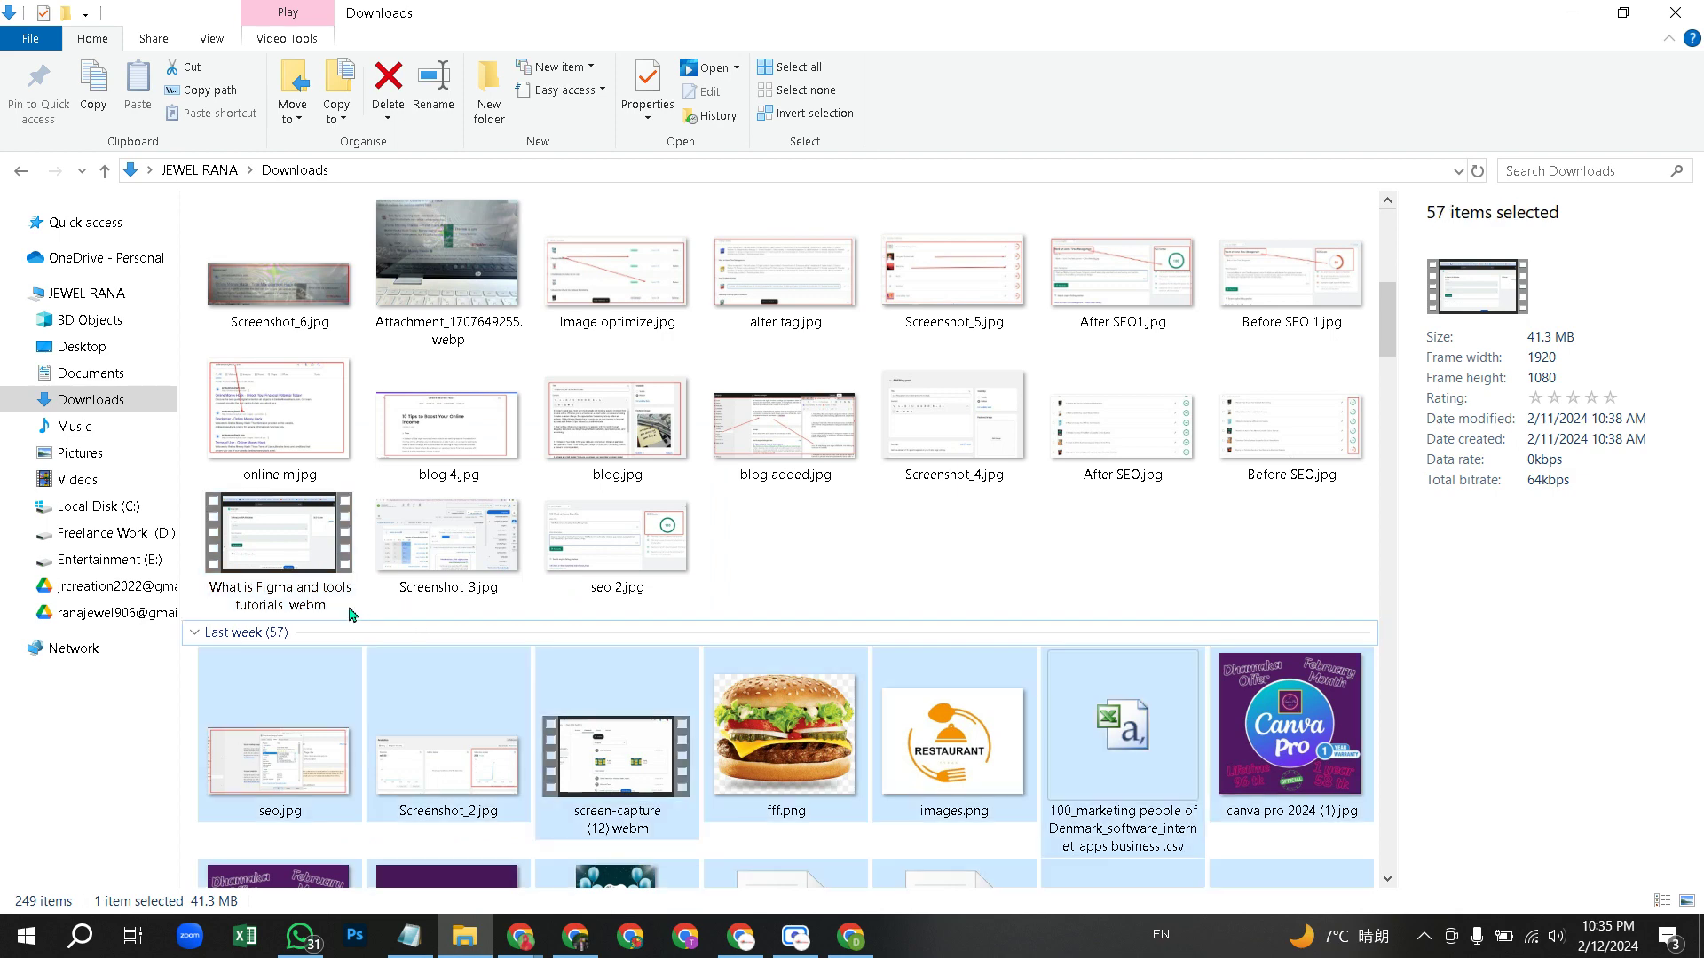
left_click(435, 617)
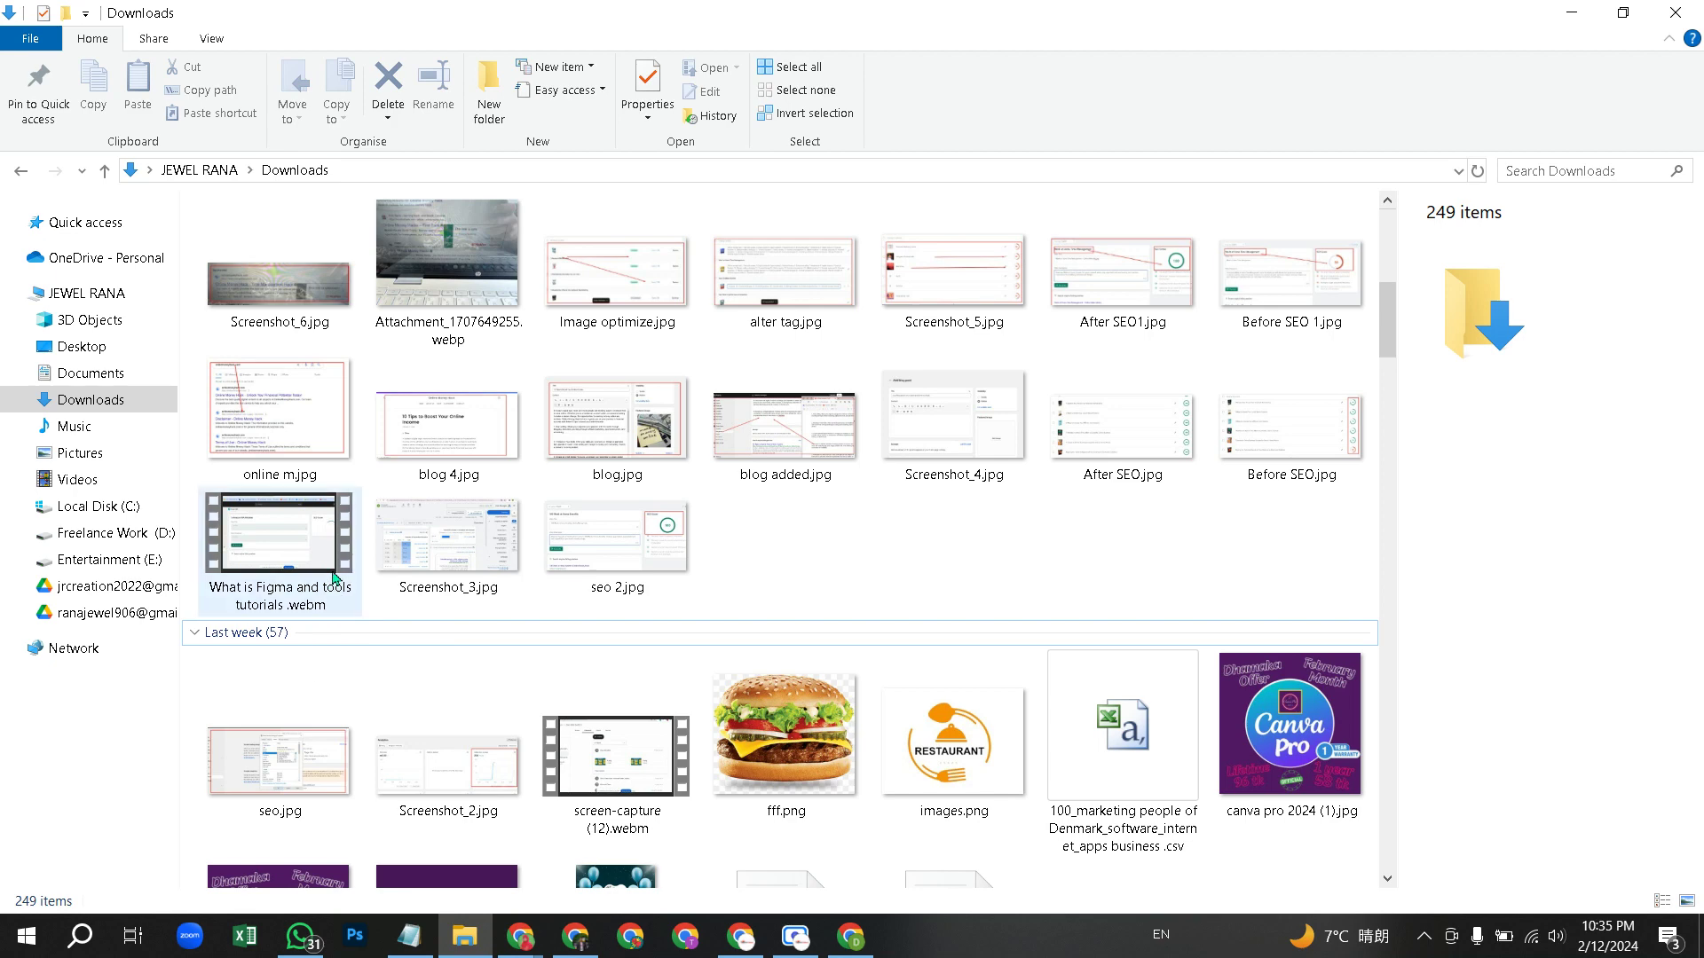
- Enter "What is Figma and tools tutorials" as both Title and Subject in the detailed properties of seo 2.jpg
left_click(659, 552)
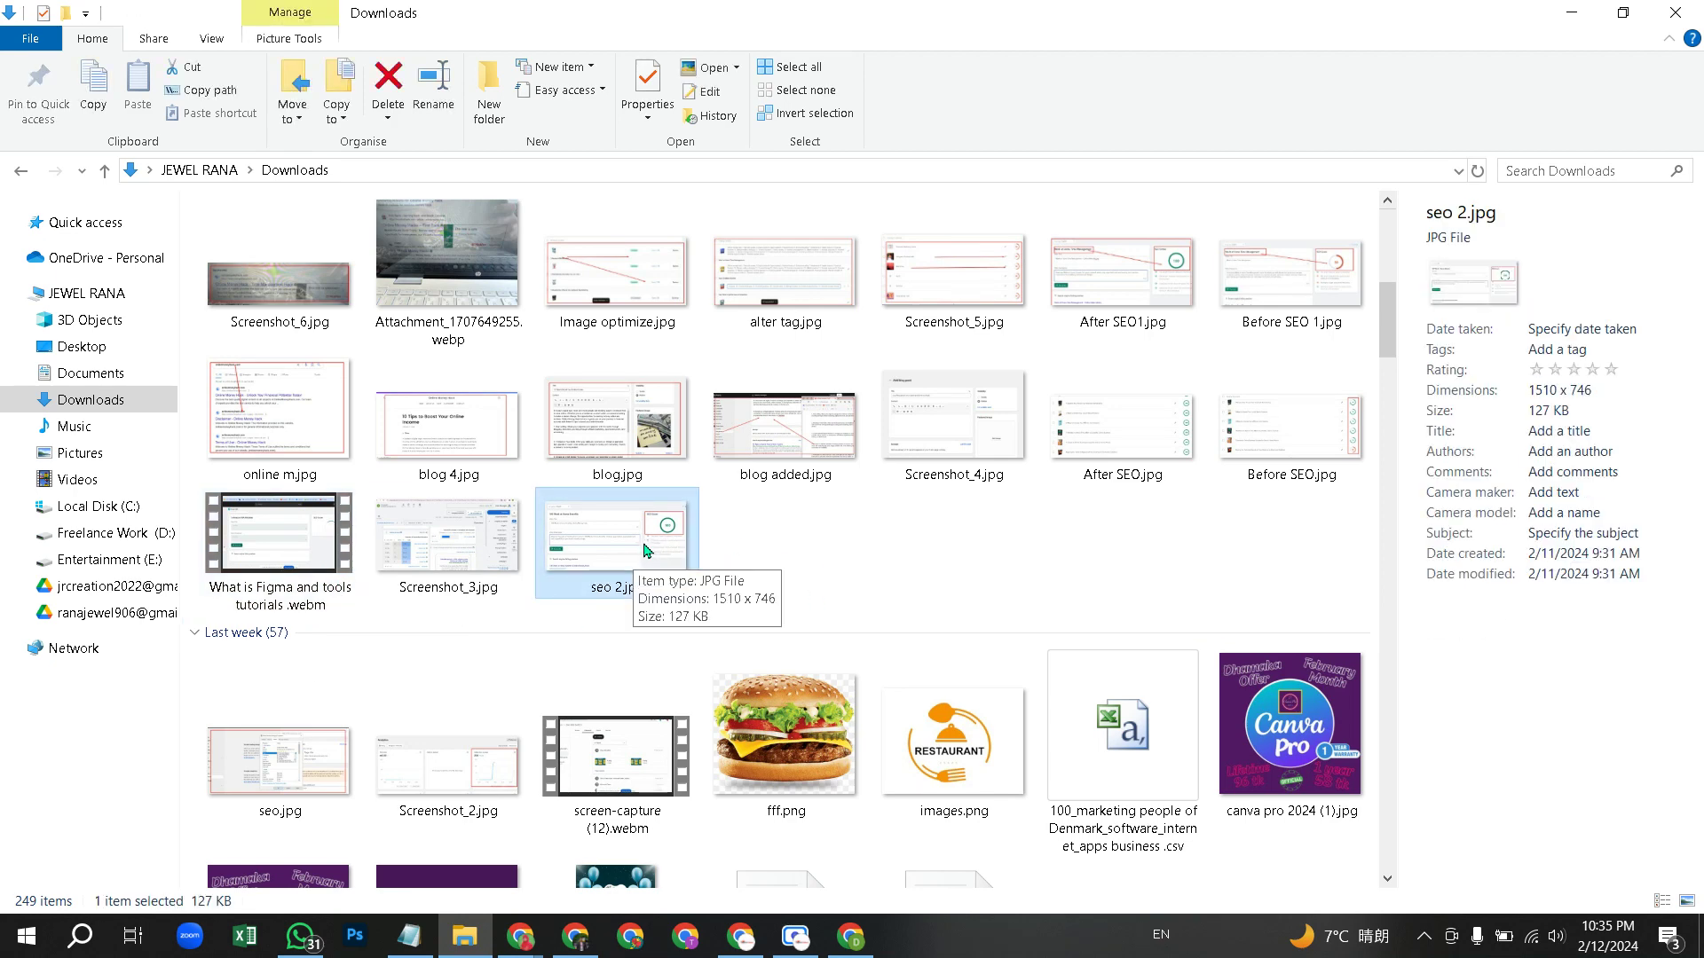
right_click(644, 543)
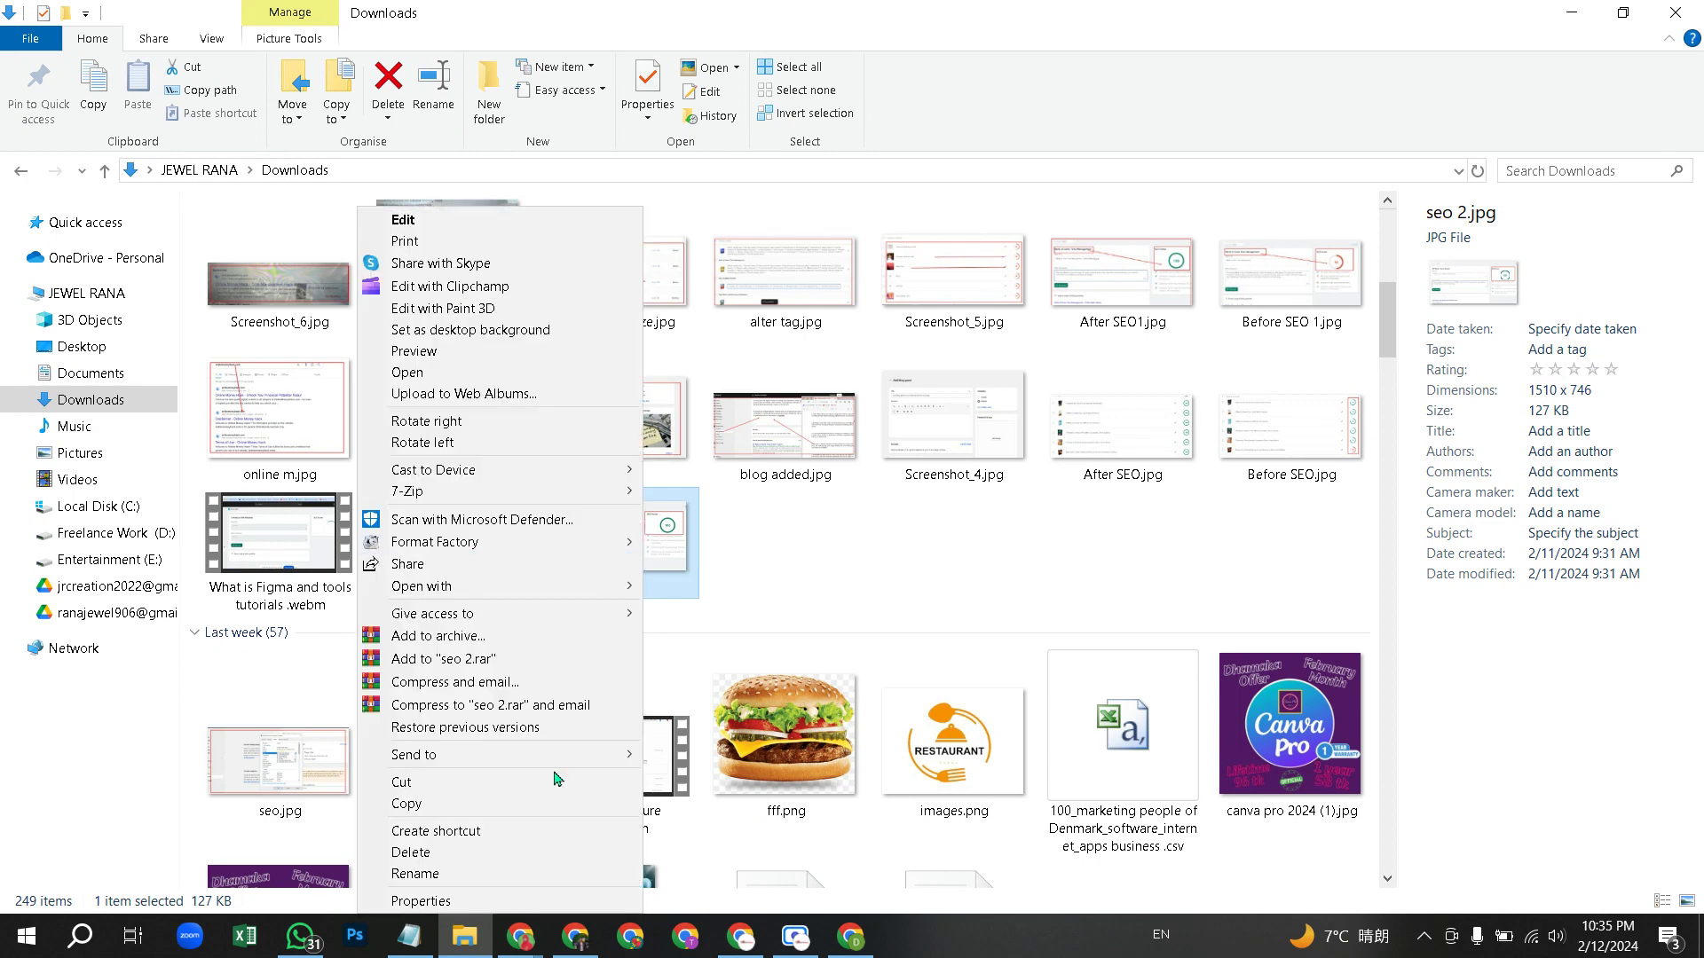
left_click(495, 901)
left_click(804, 401)
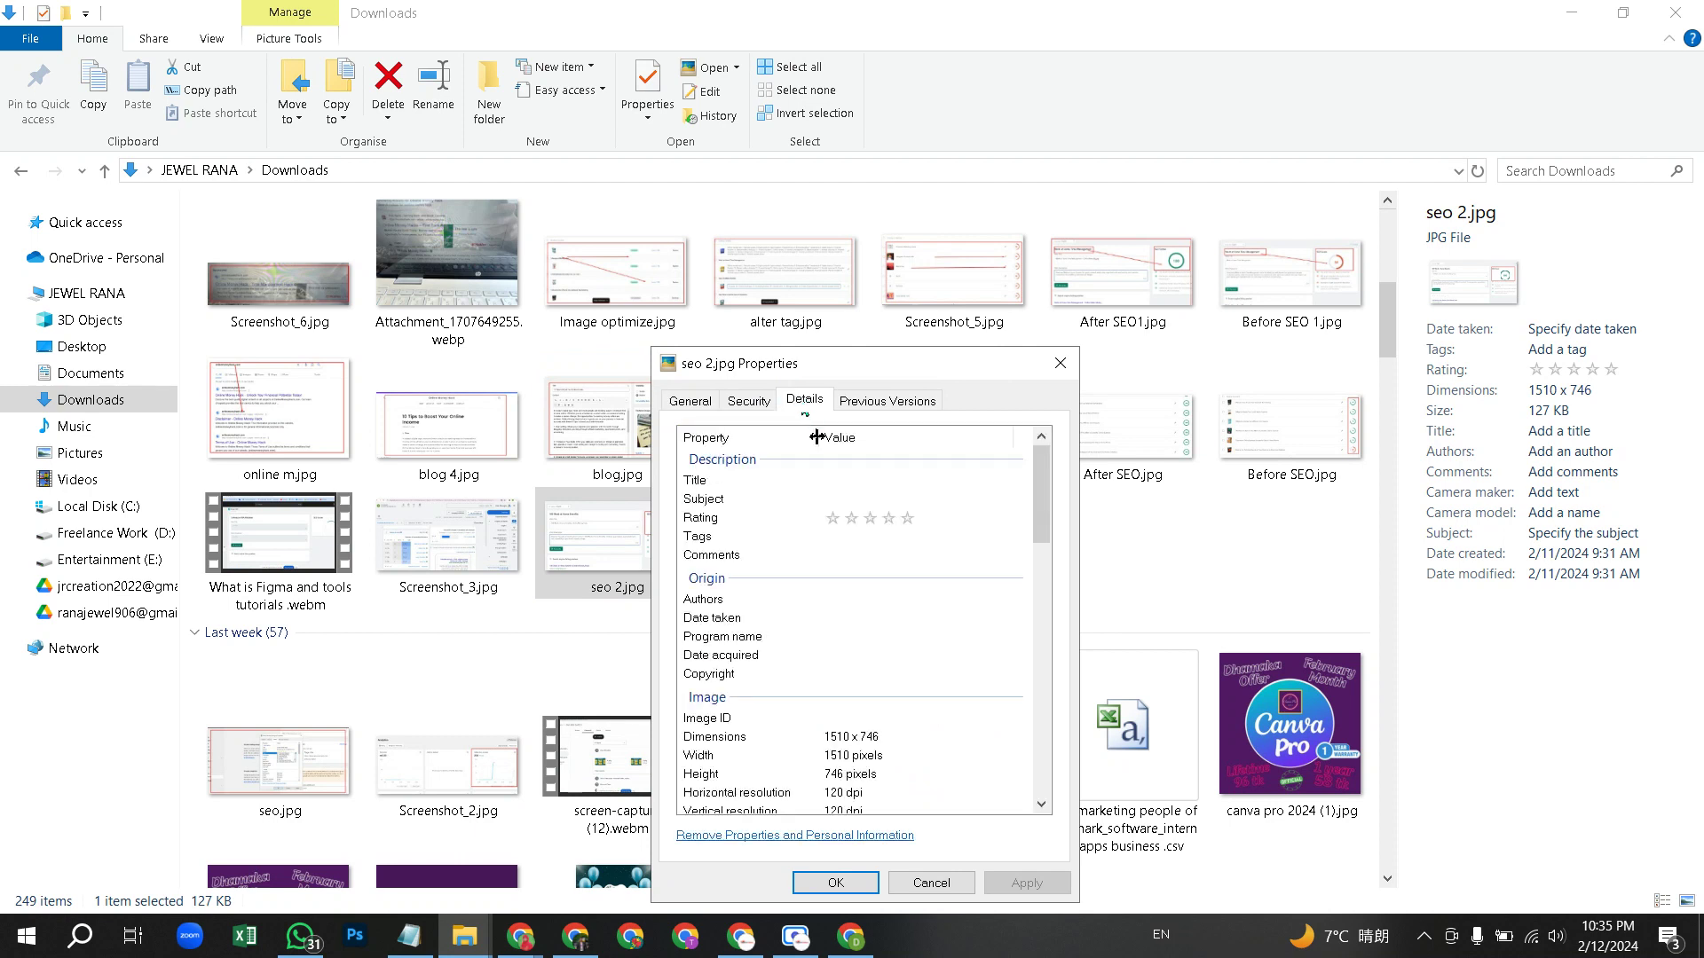
left_click(854, 499)
left_click(877, 476)
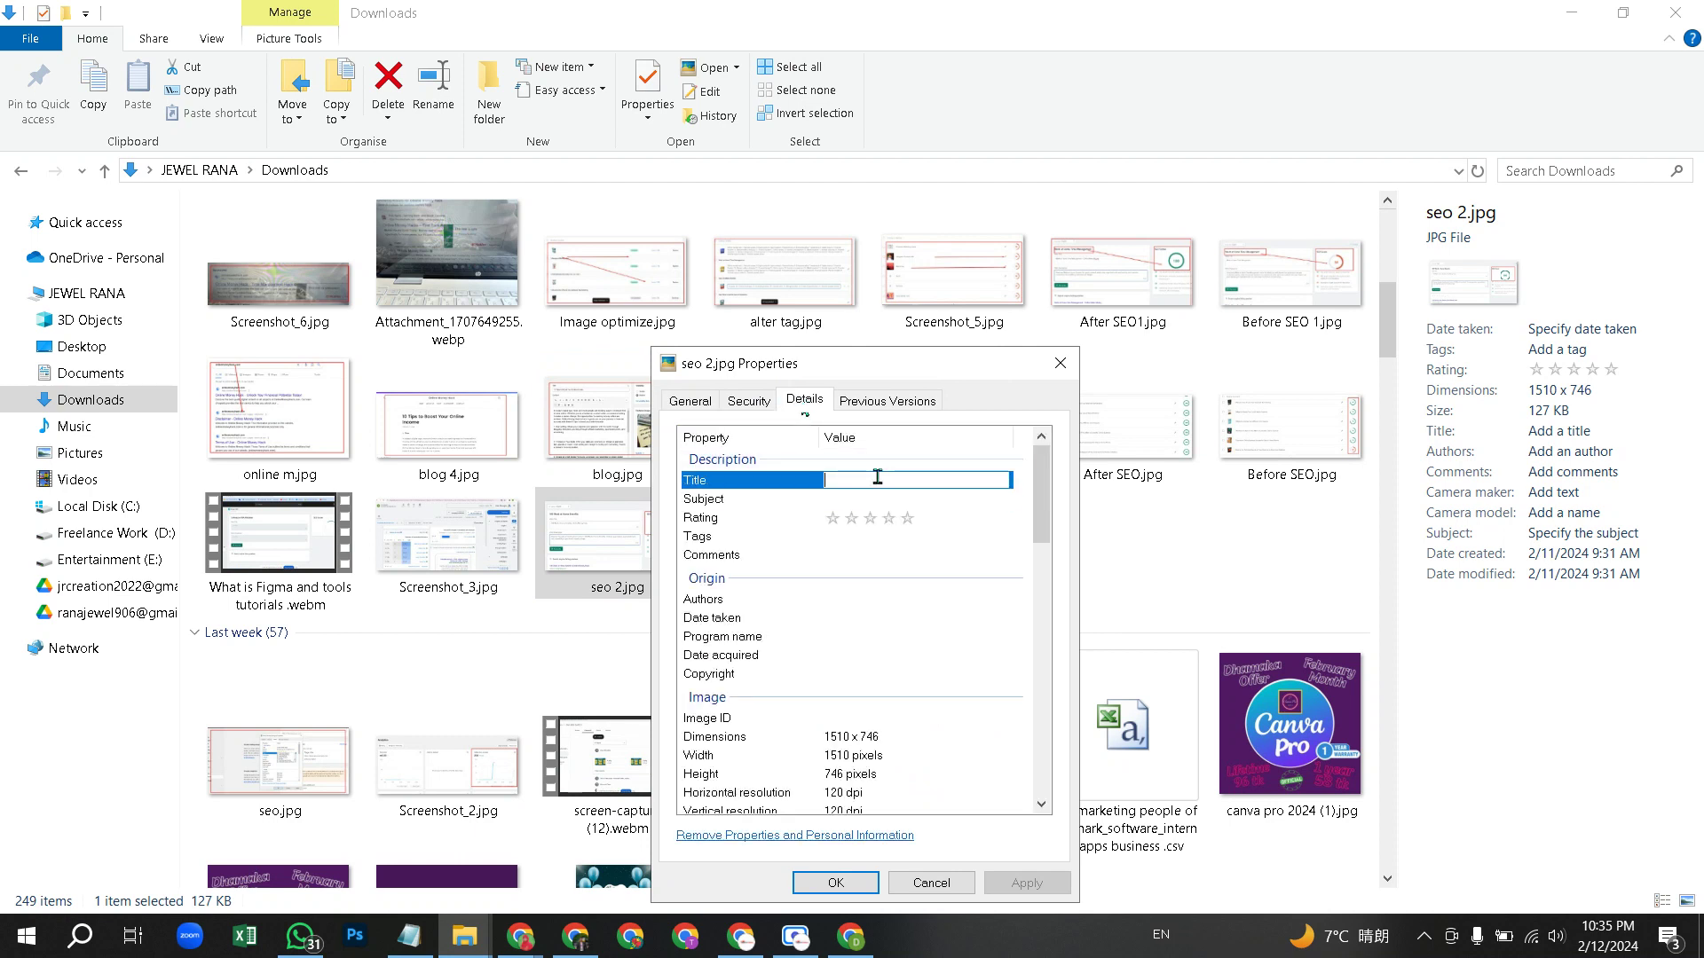
type("What is Figma and tools tutorials")
left_click(877, 499)
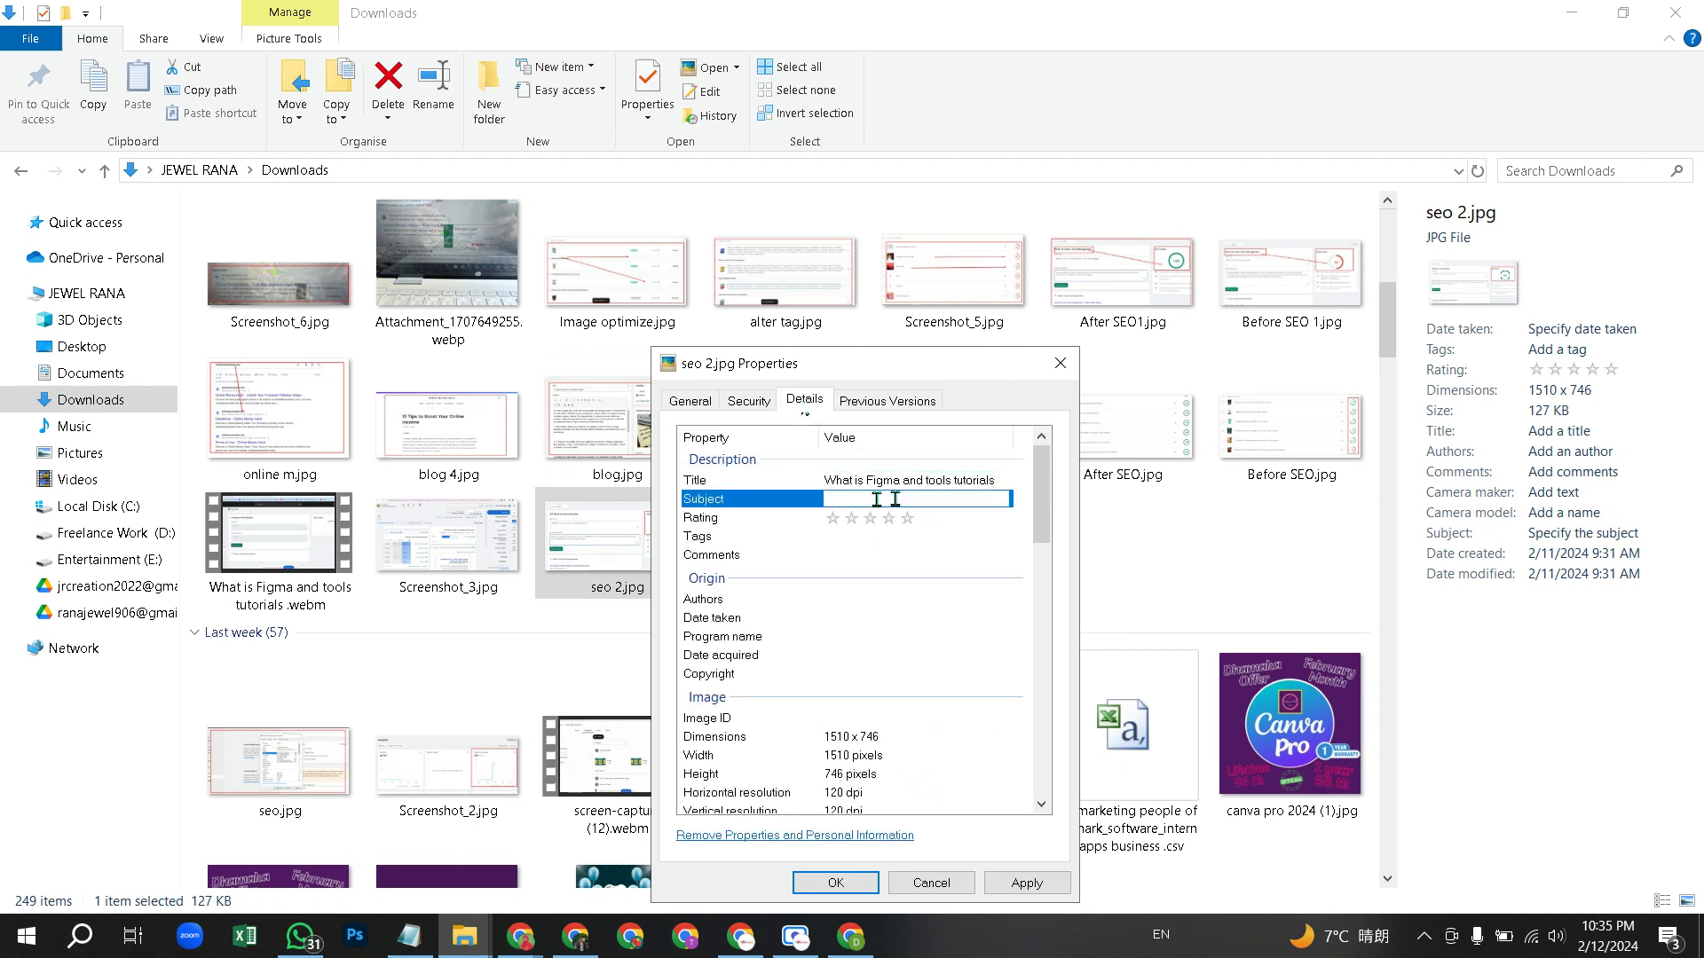
type("What is Figma and tools tutorials")
key("Return")
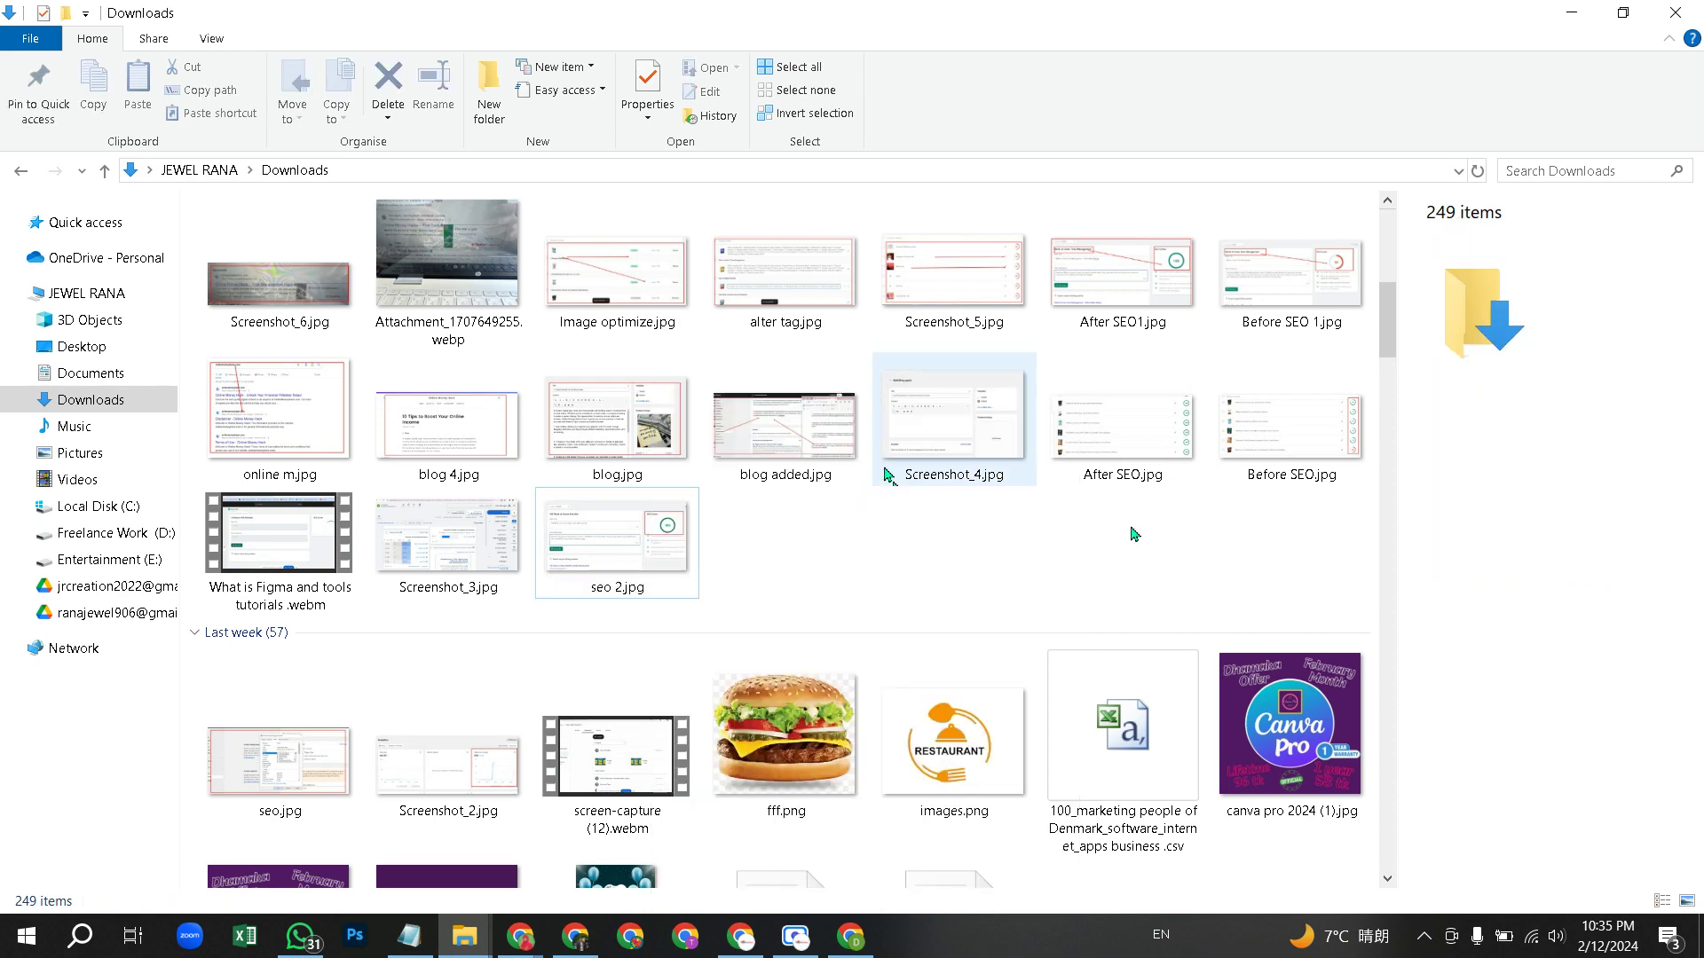
- Examine the detailed properties of allure-removebg-preview.png for an editable title, and close them
scroll(786, 426, "up", 6)
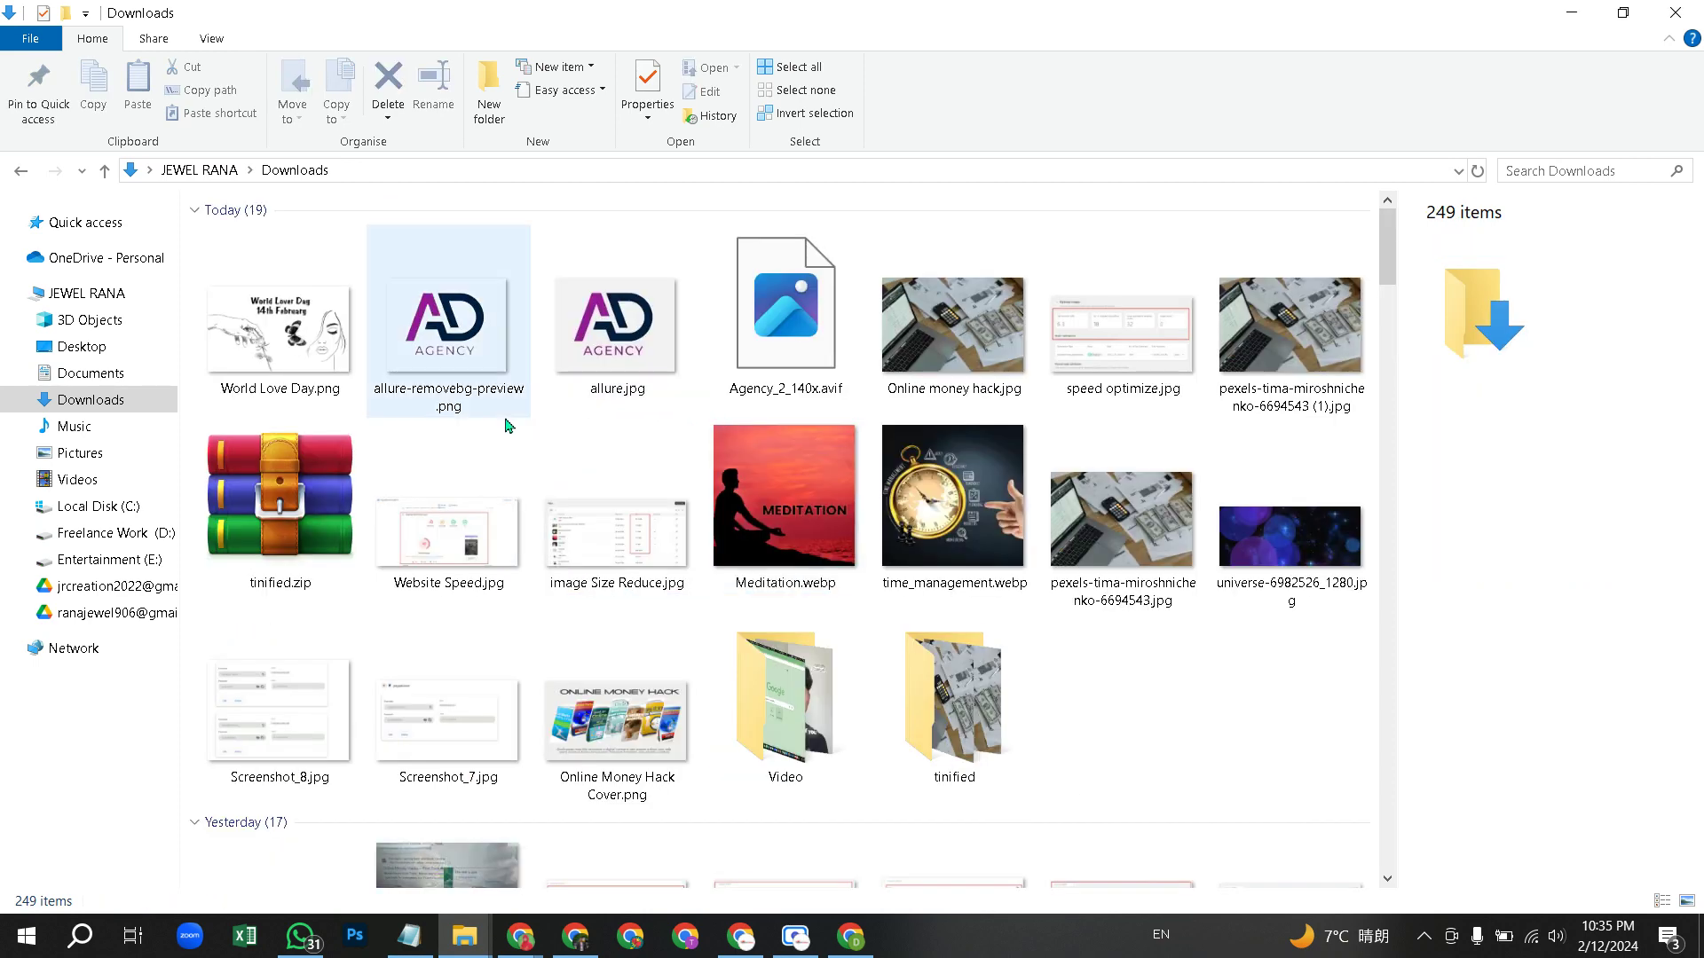
left_click(491, 364)
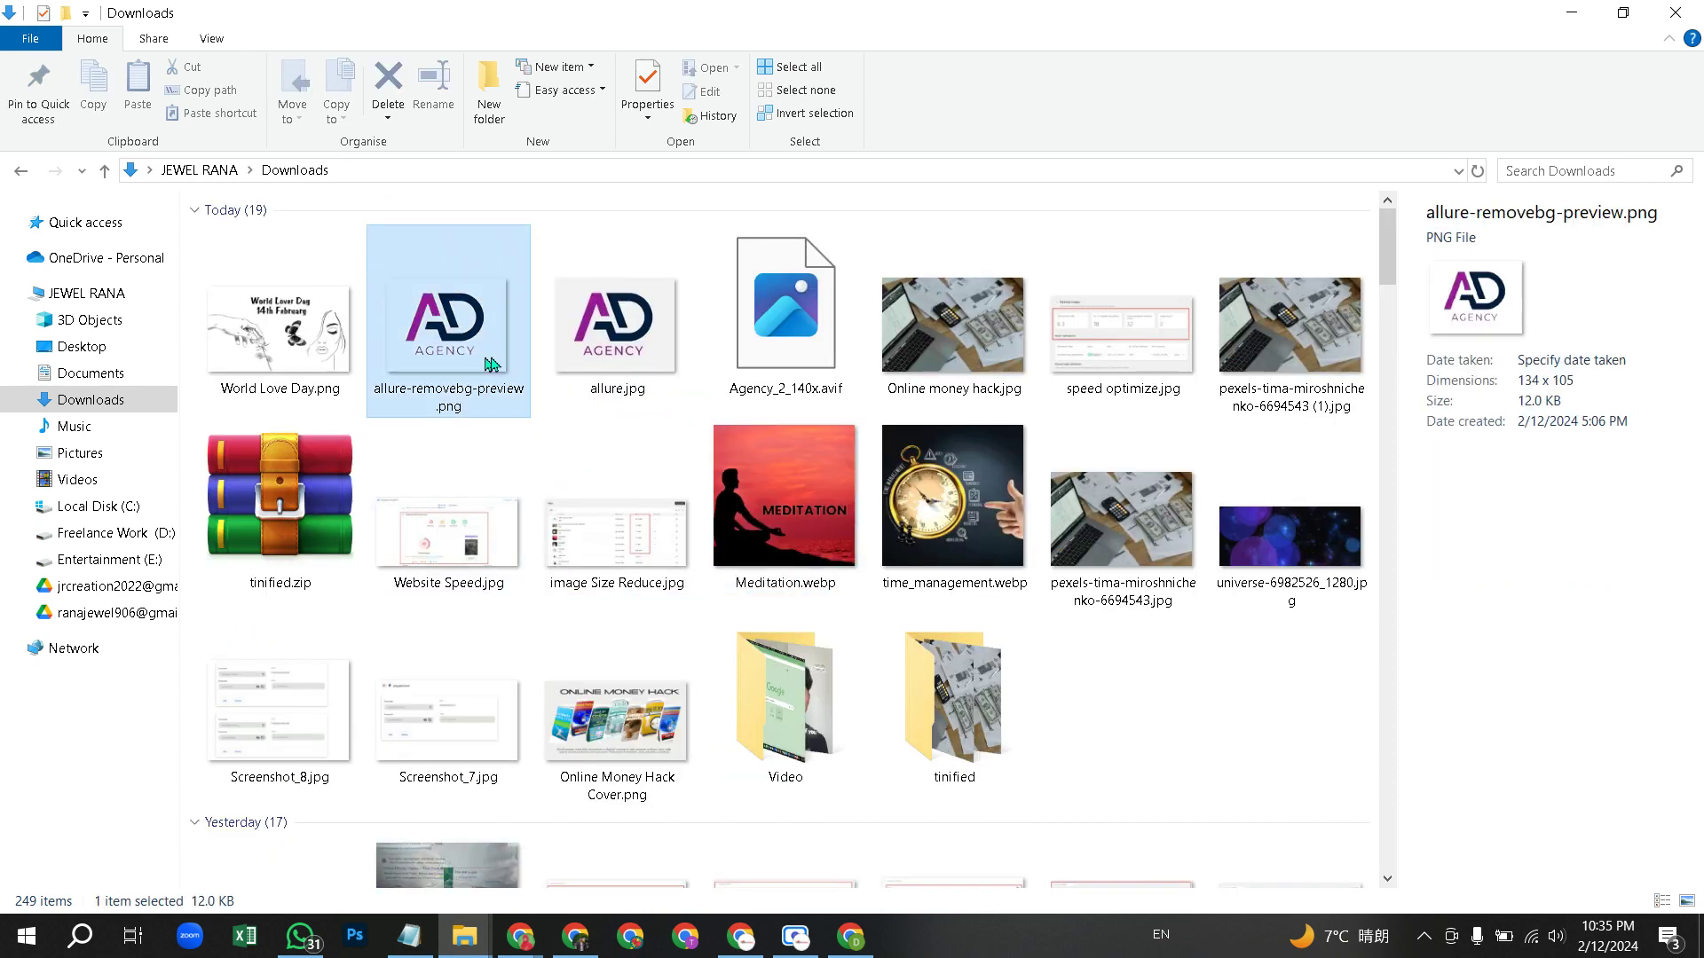
right_click(491, 364)
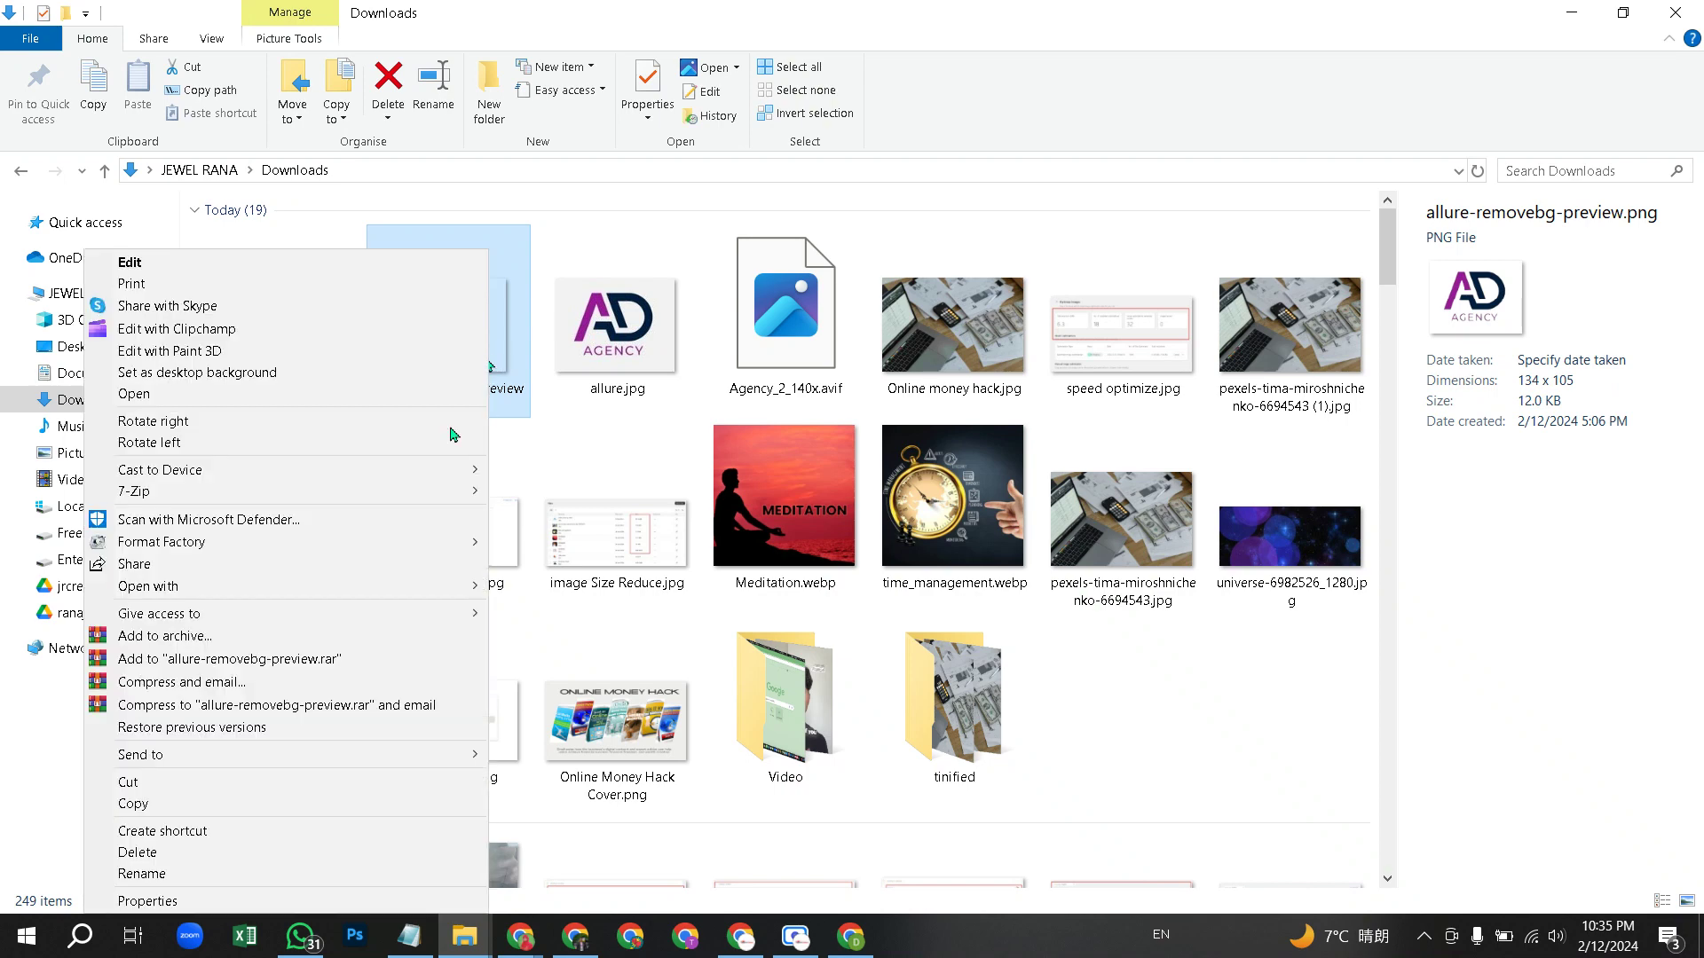
left_click(232, 900)
left_click(657, 401)
left_click(671, 484)
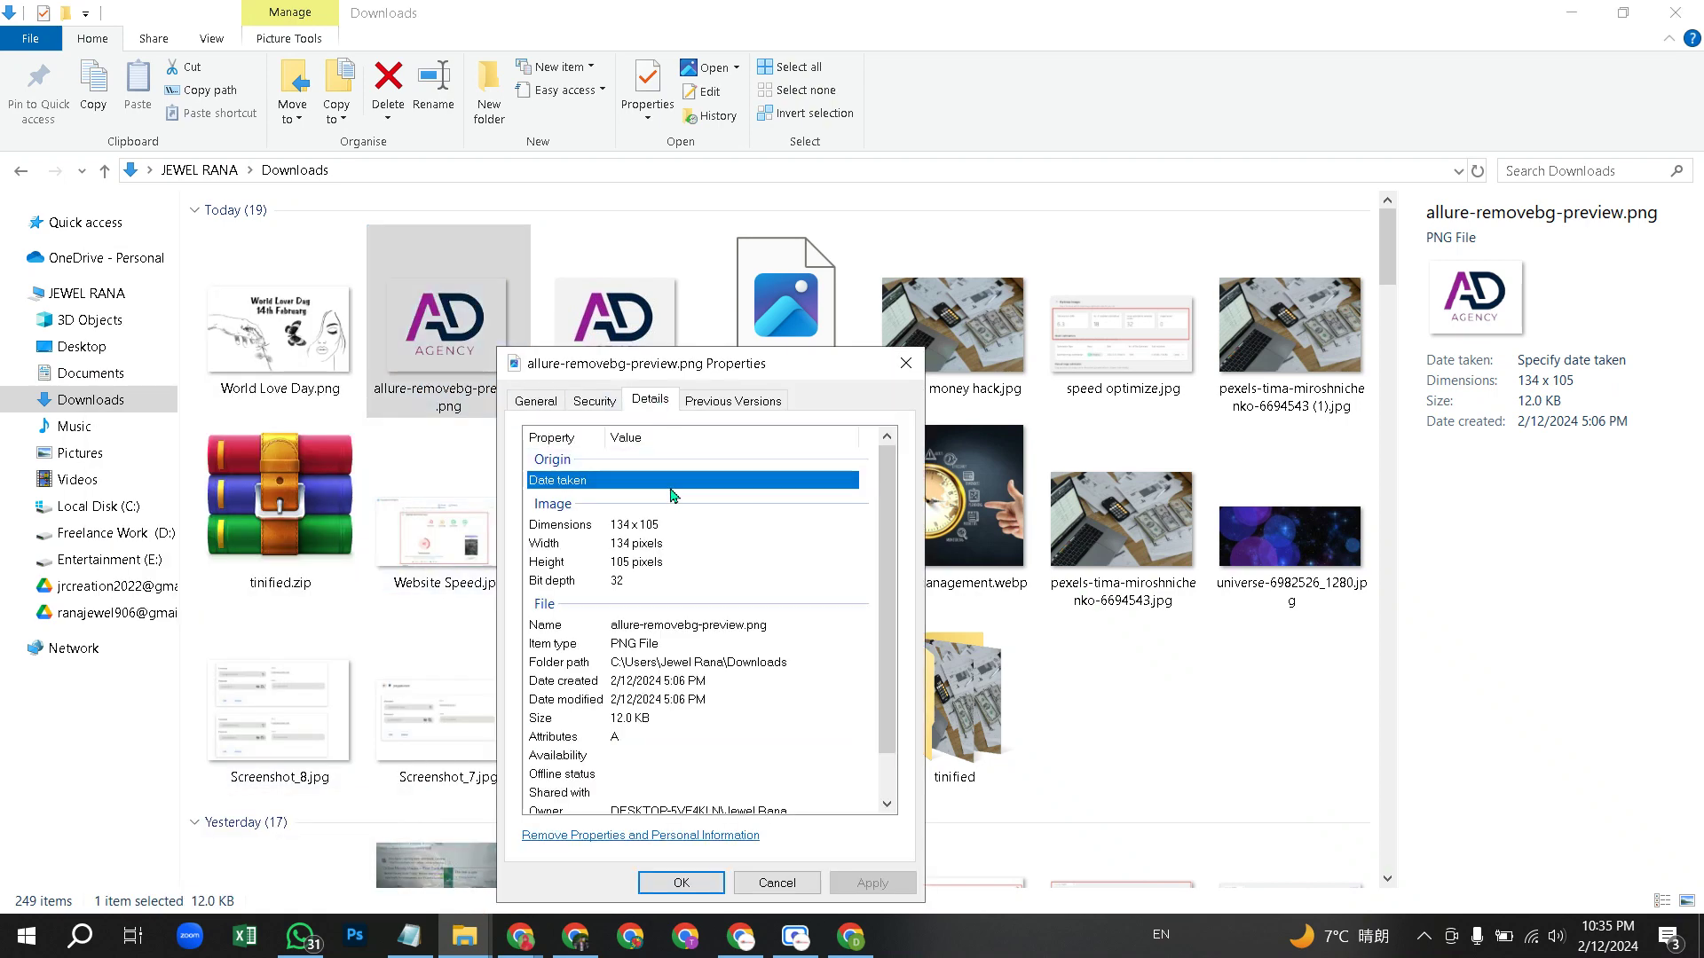
left_click(706, 530)
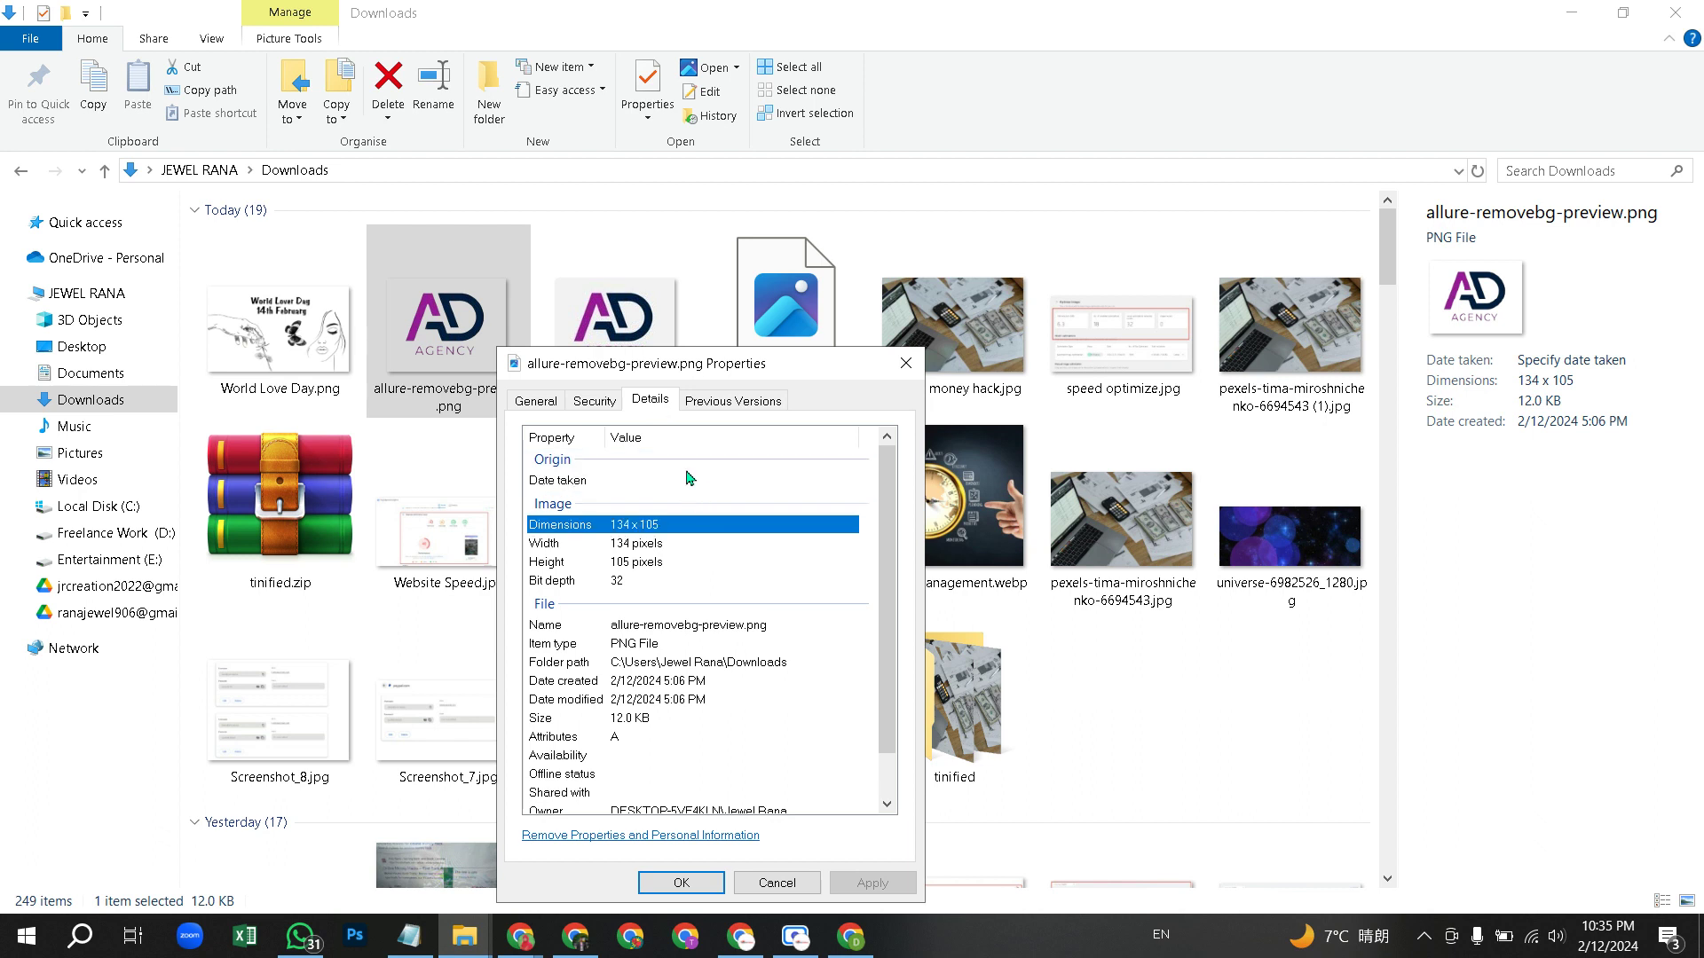
left_click(637, 413)
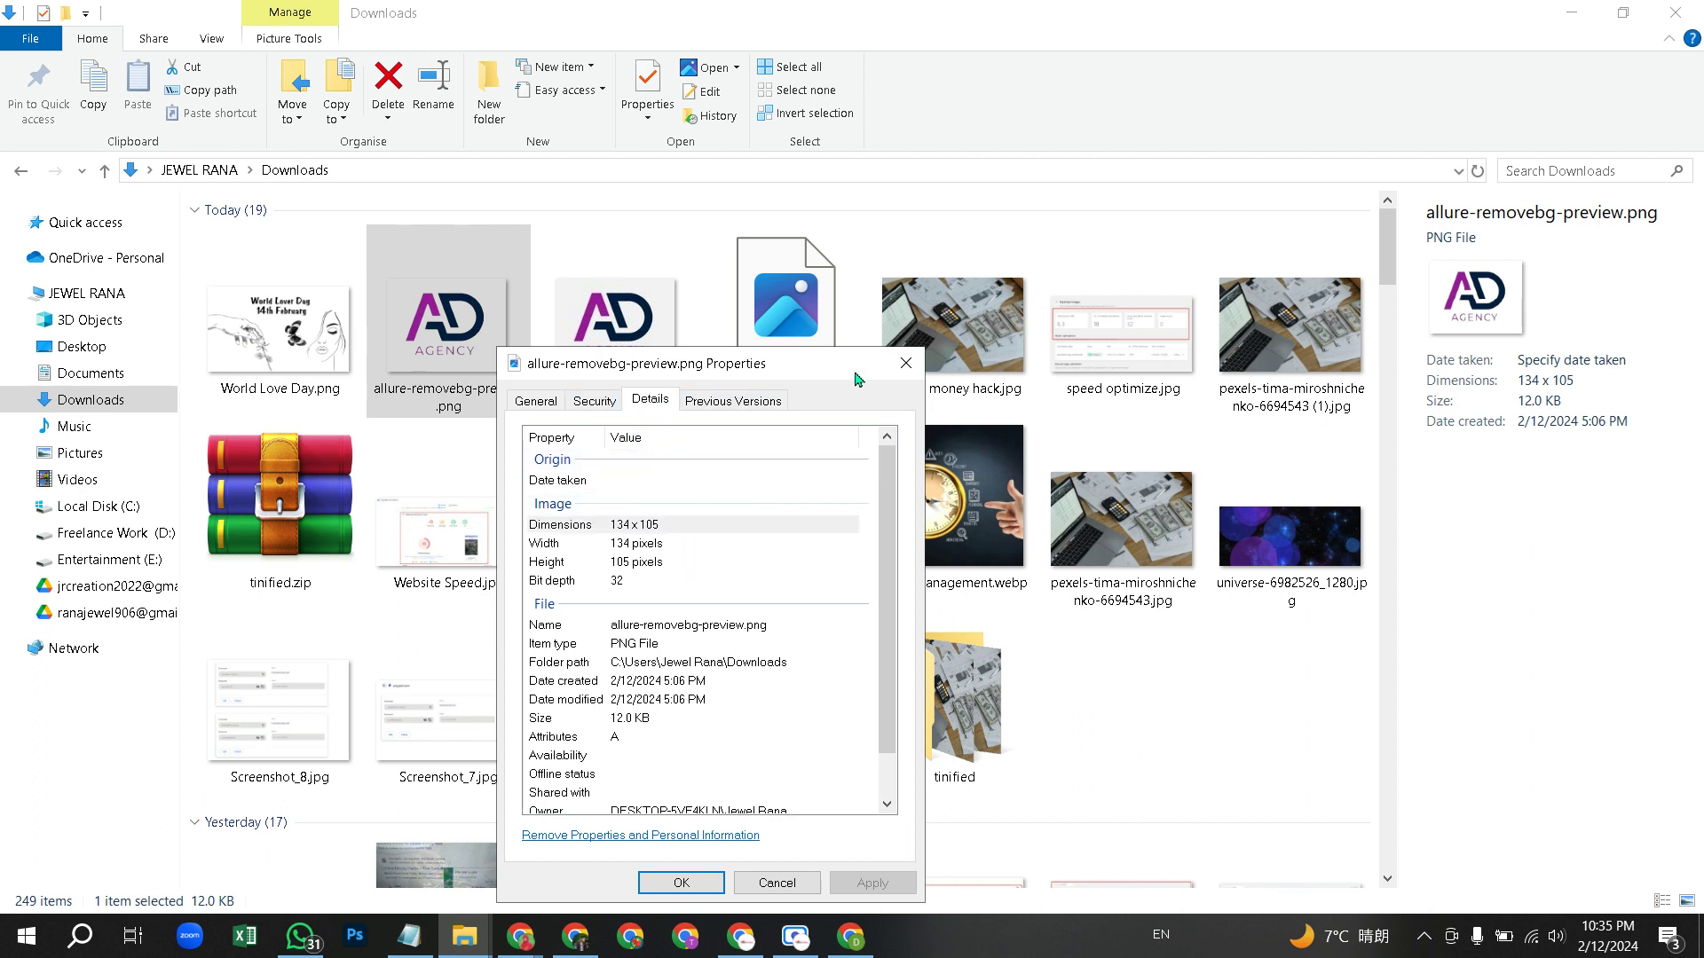
left_click(905, 363)
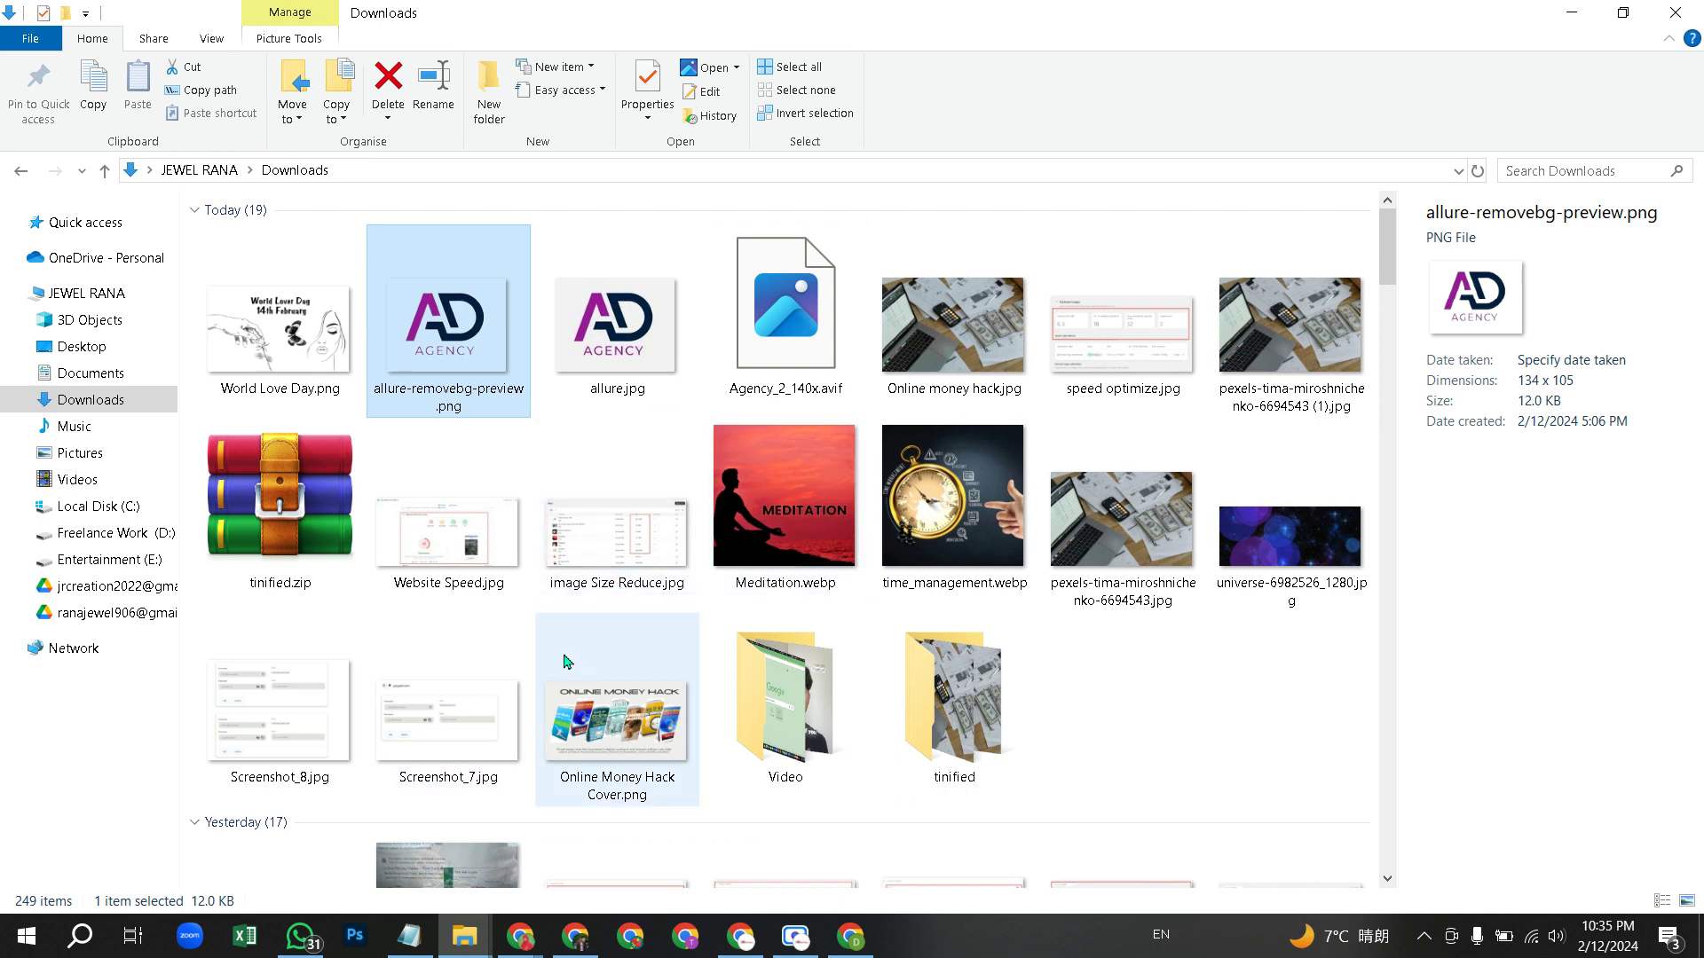
- Open the detailed properties of the video WhatsApp Video 2024-02-09 at 21.32.03_f078bddc.mp4
scroll(568, 661, "down", 5)
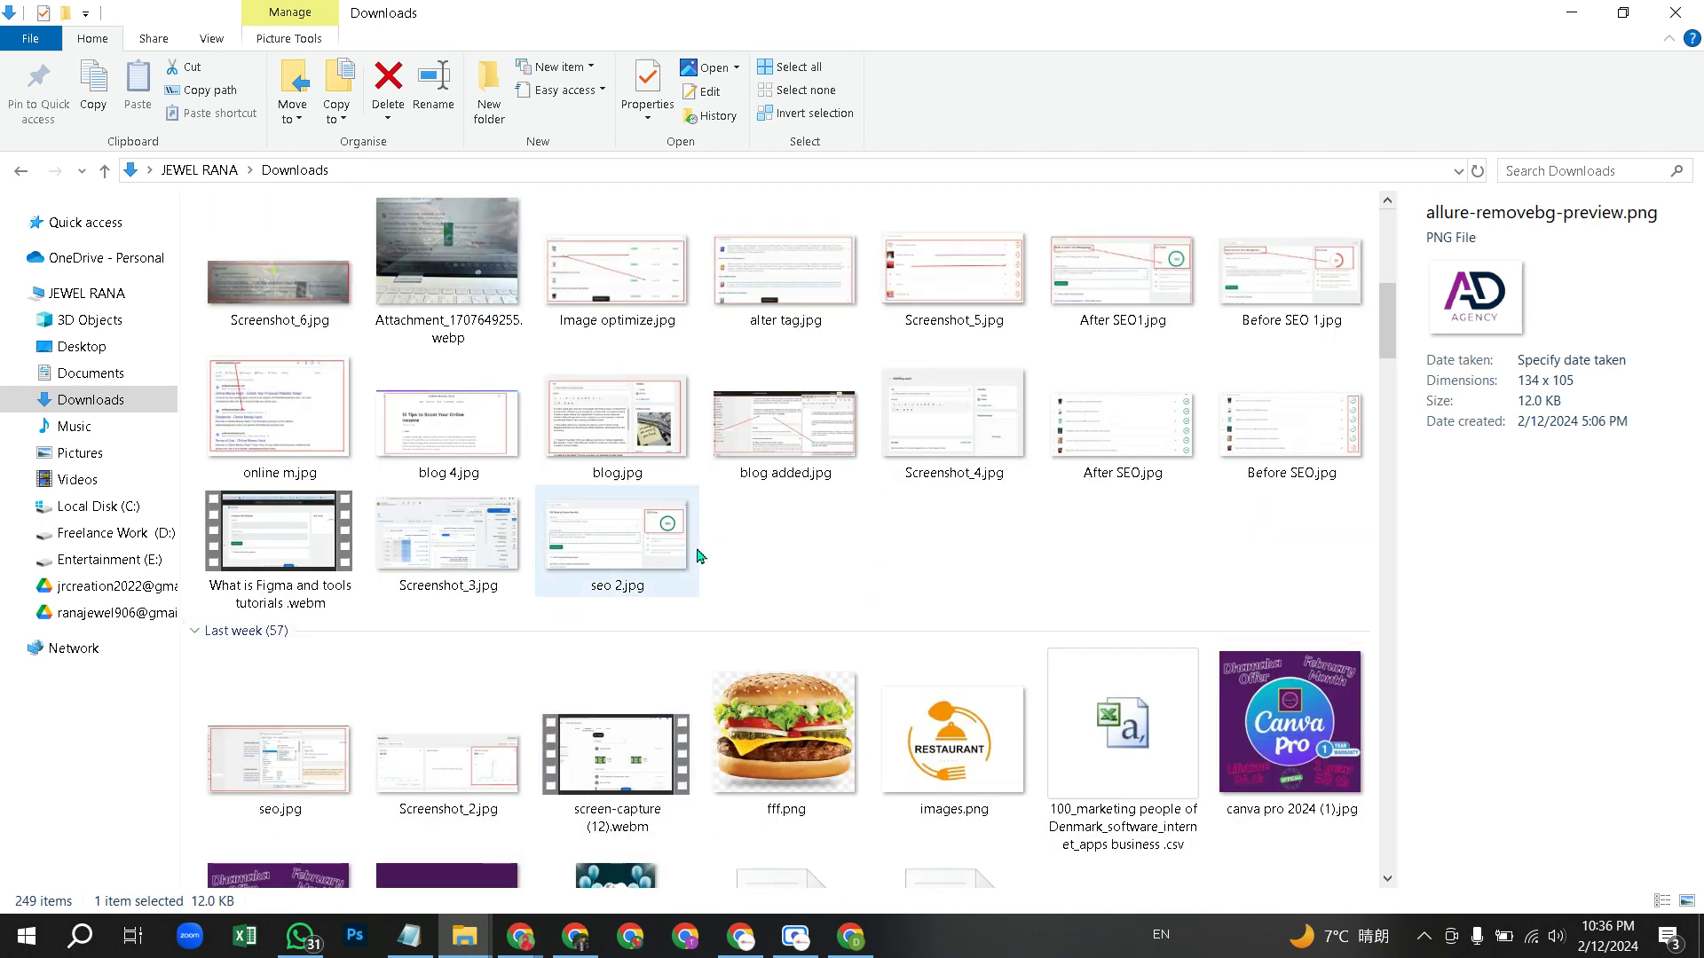
scroll(874, 621, "down", 10)
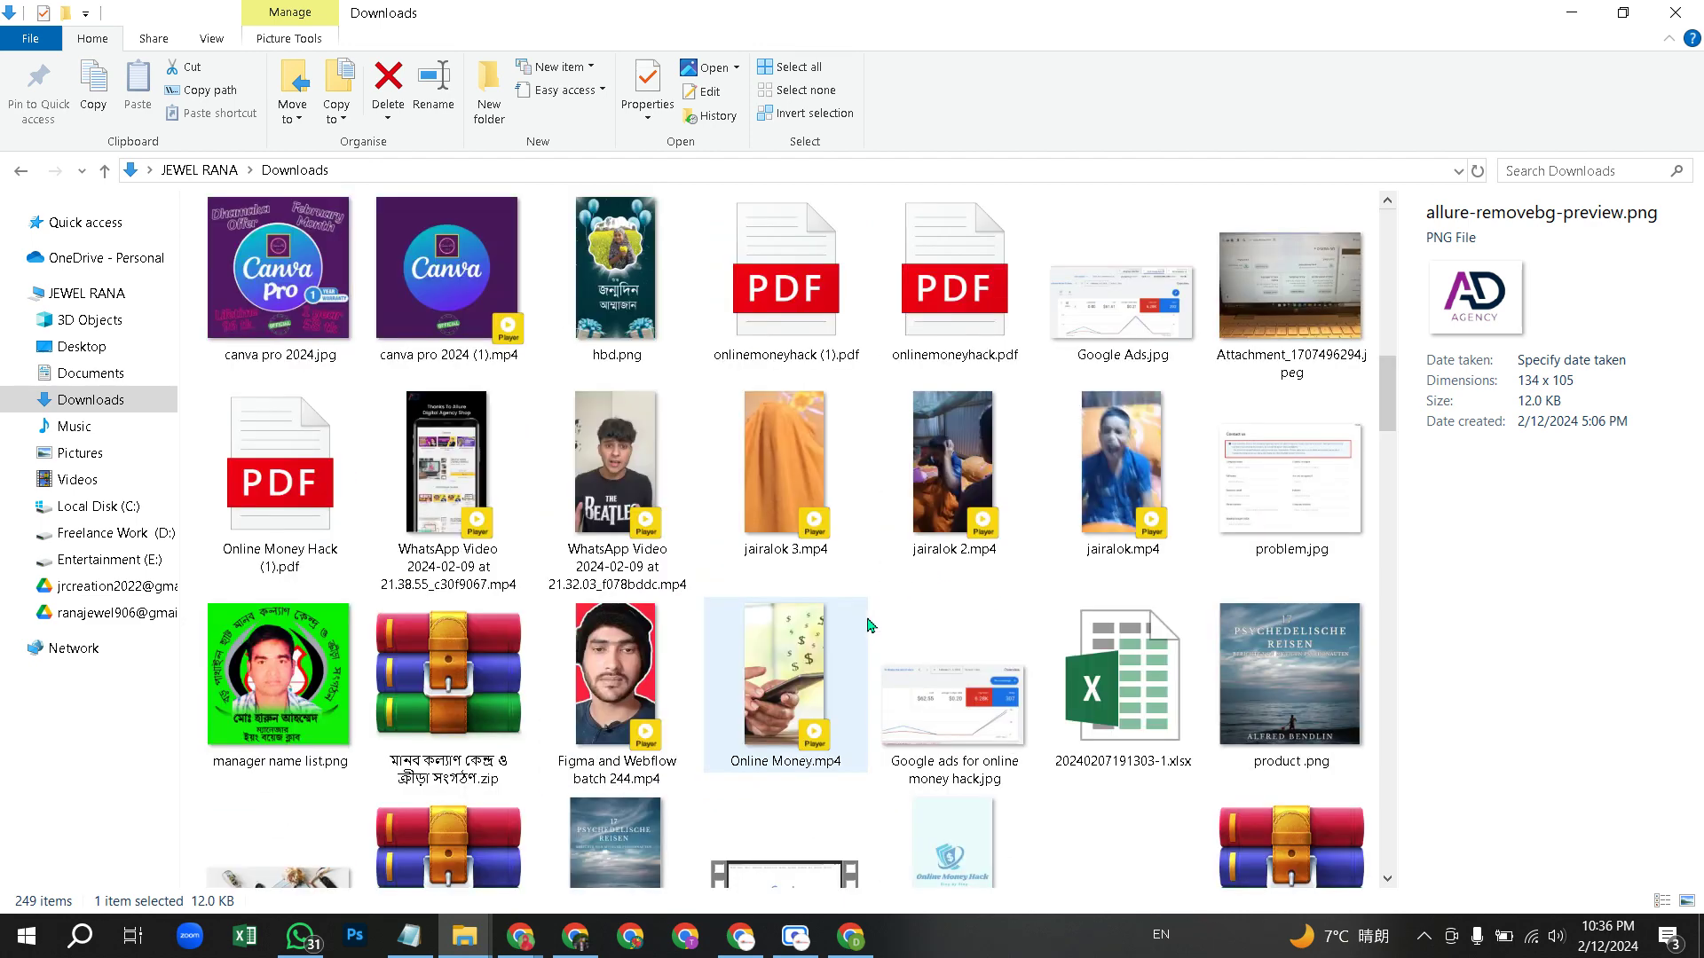
scroll(870, 626, "up", 5)
left_click(643, 500)
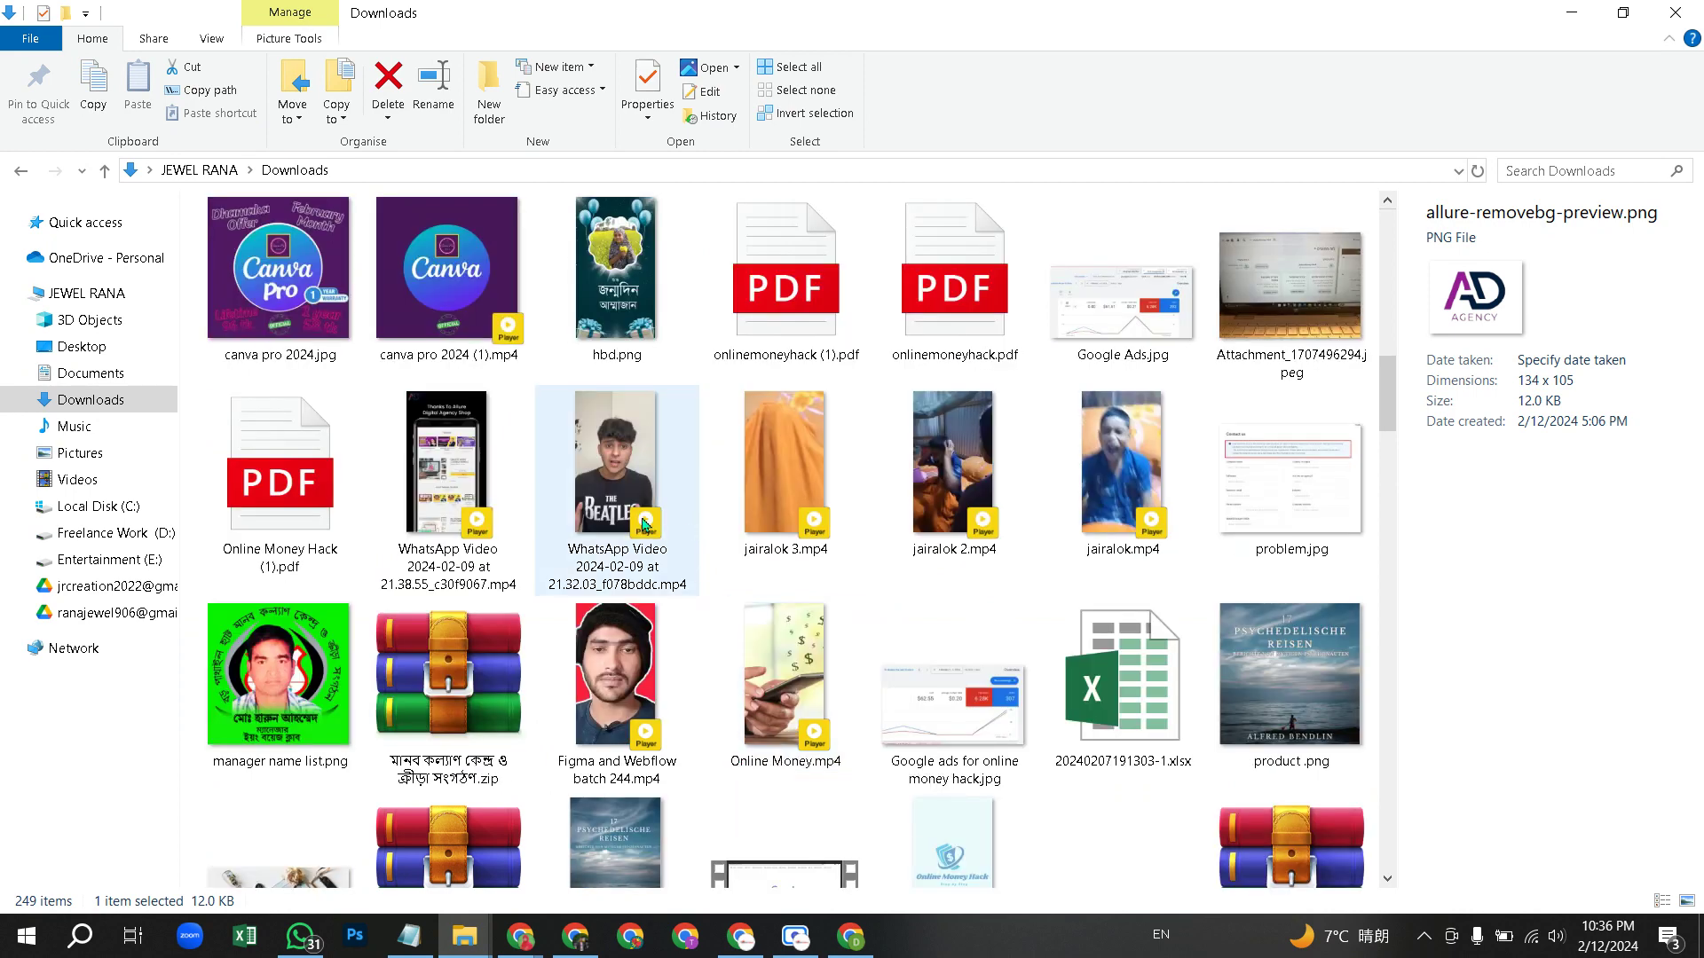
right_click(674, 483)
left_click(665, 901)
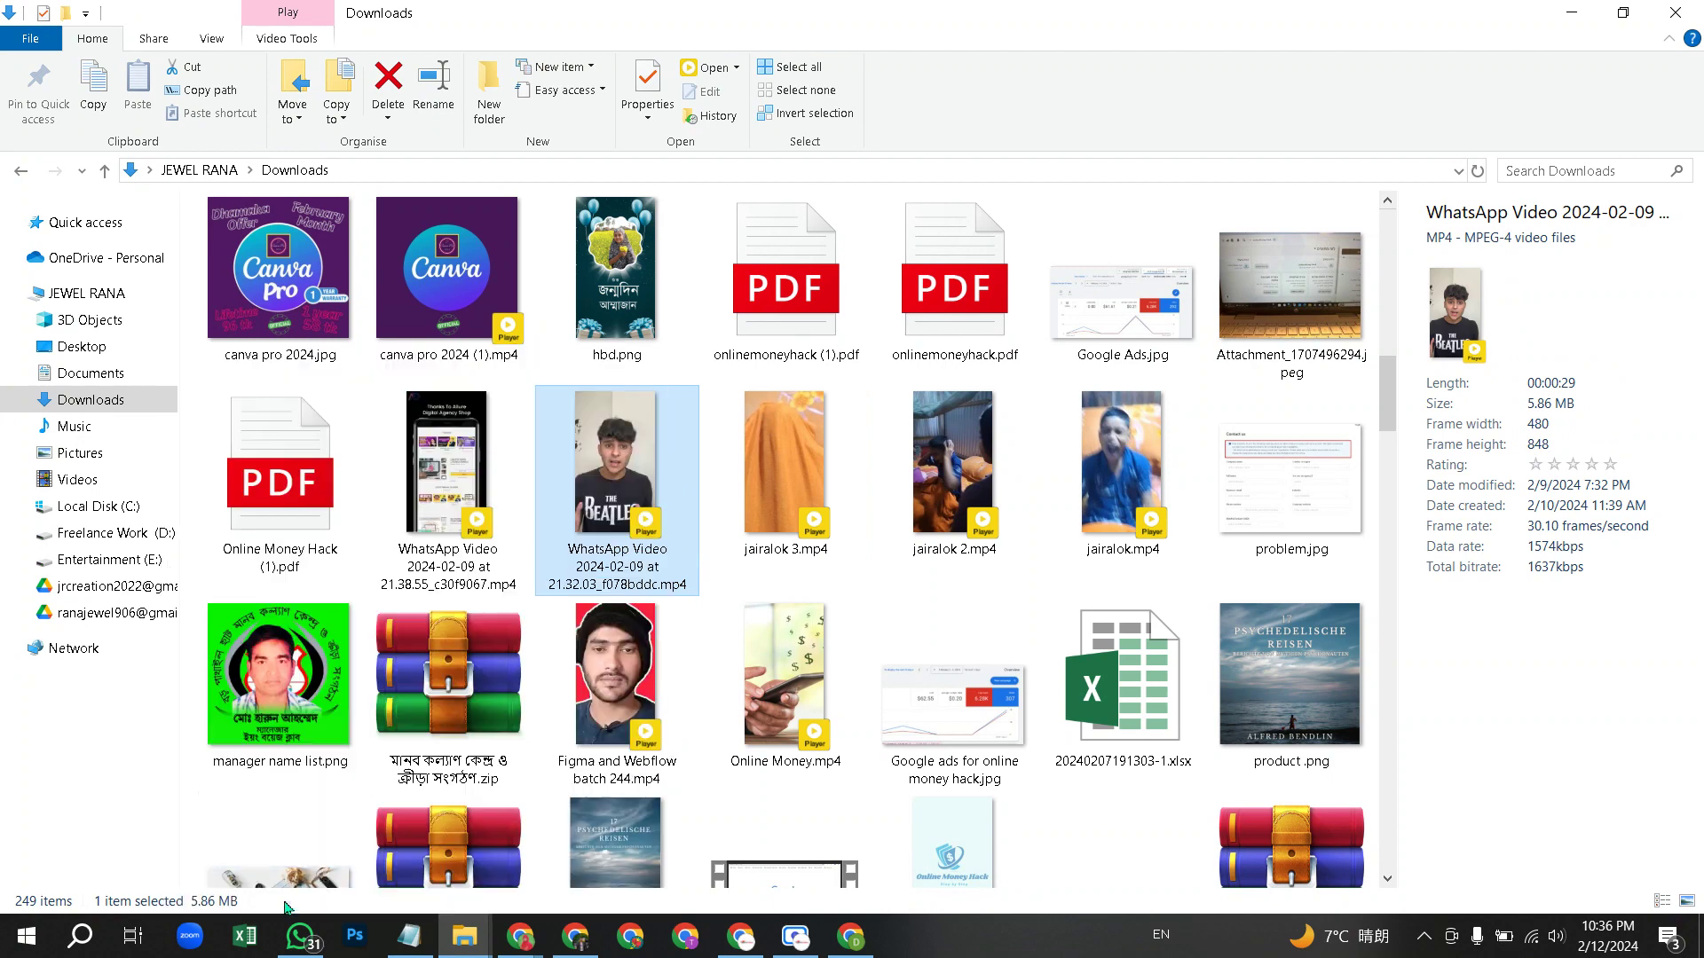
left_click(834, 399)
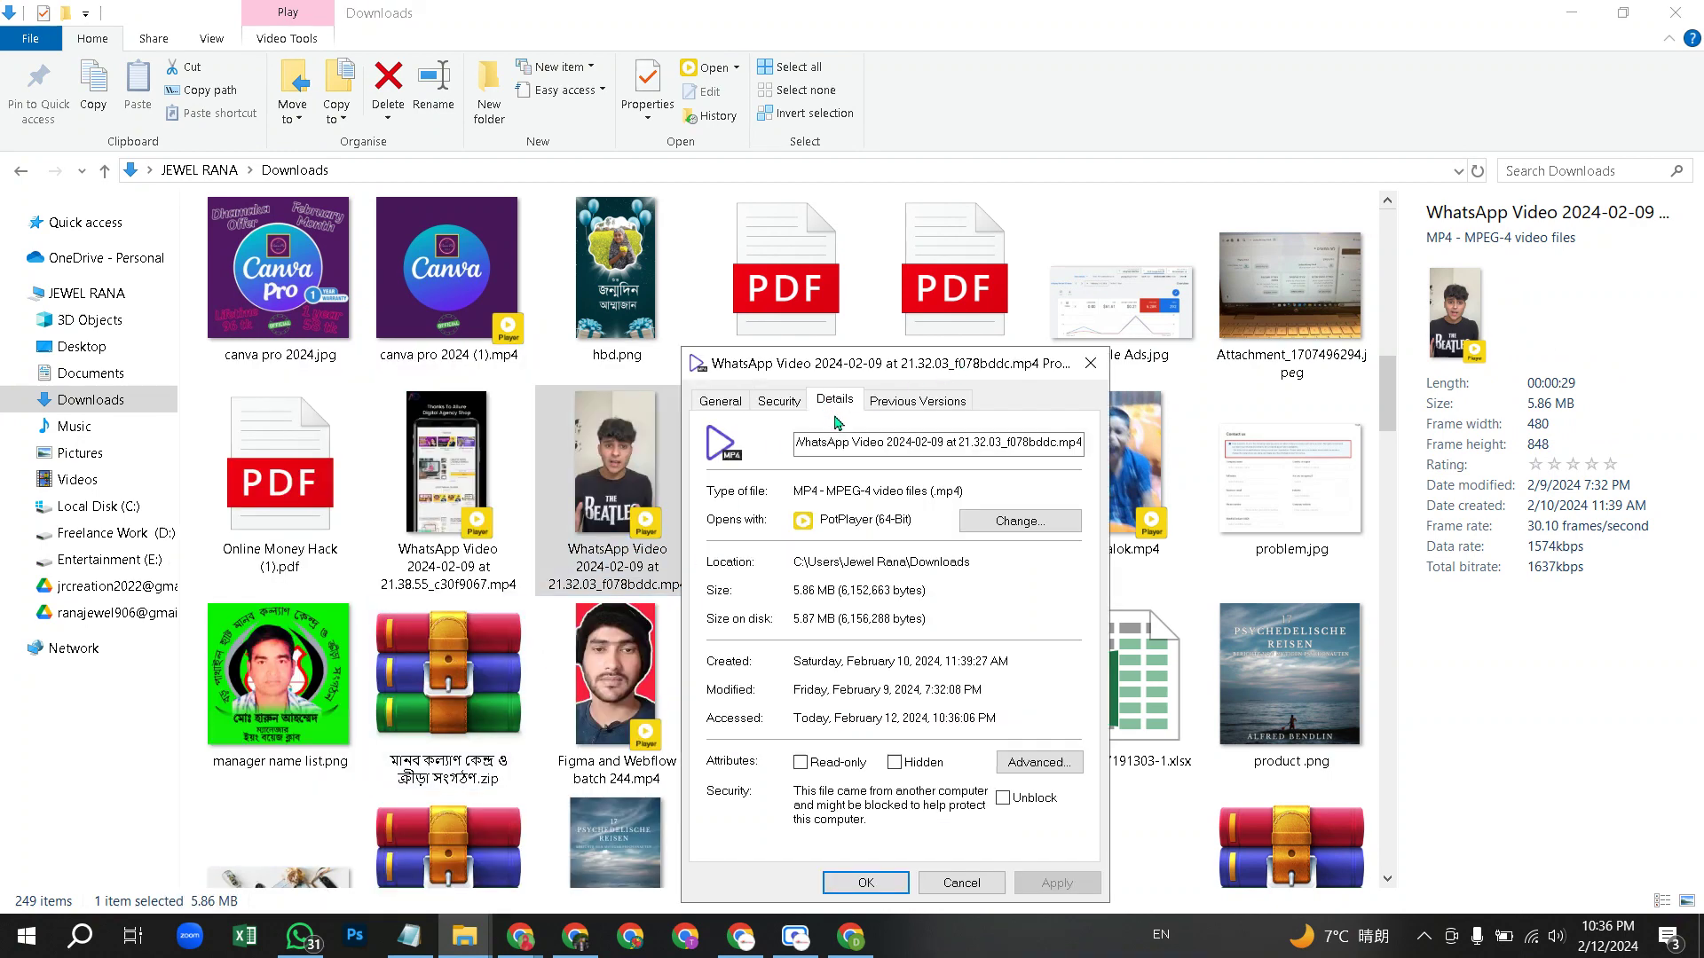
- Enter "What is Figma and tools tutorials" as both Title and Subtitle of the MP4 video
left_click(875, 479)
left_click(883, 480)
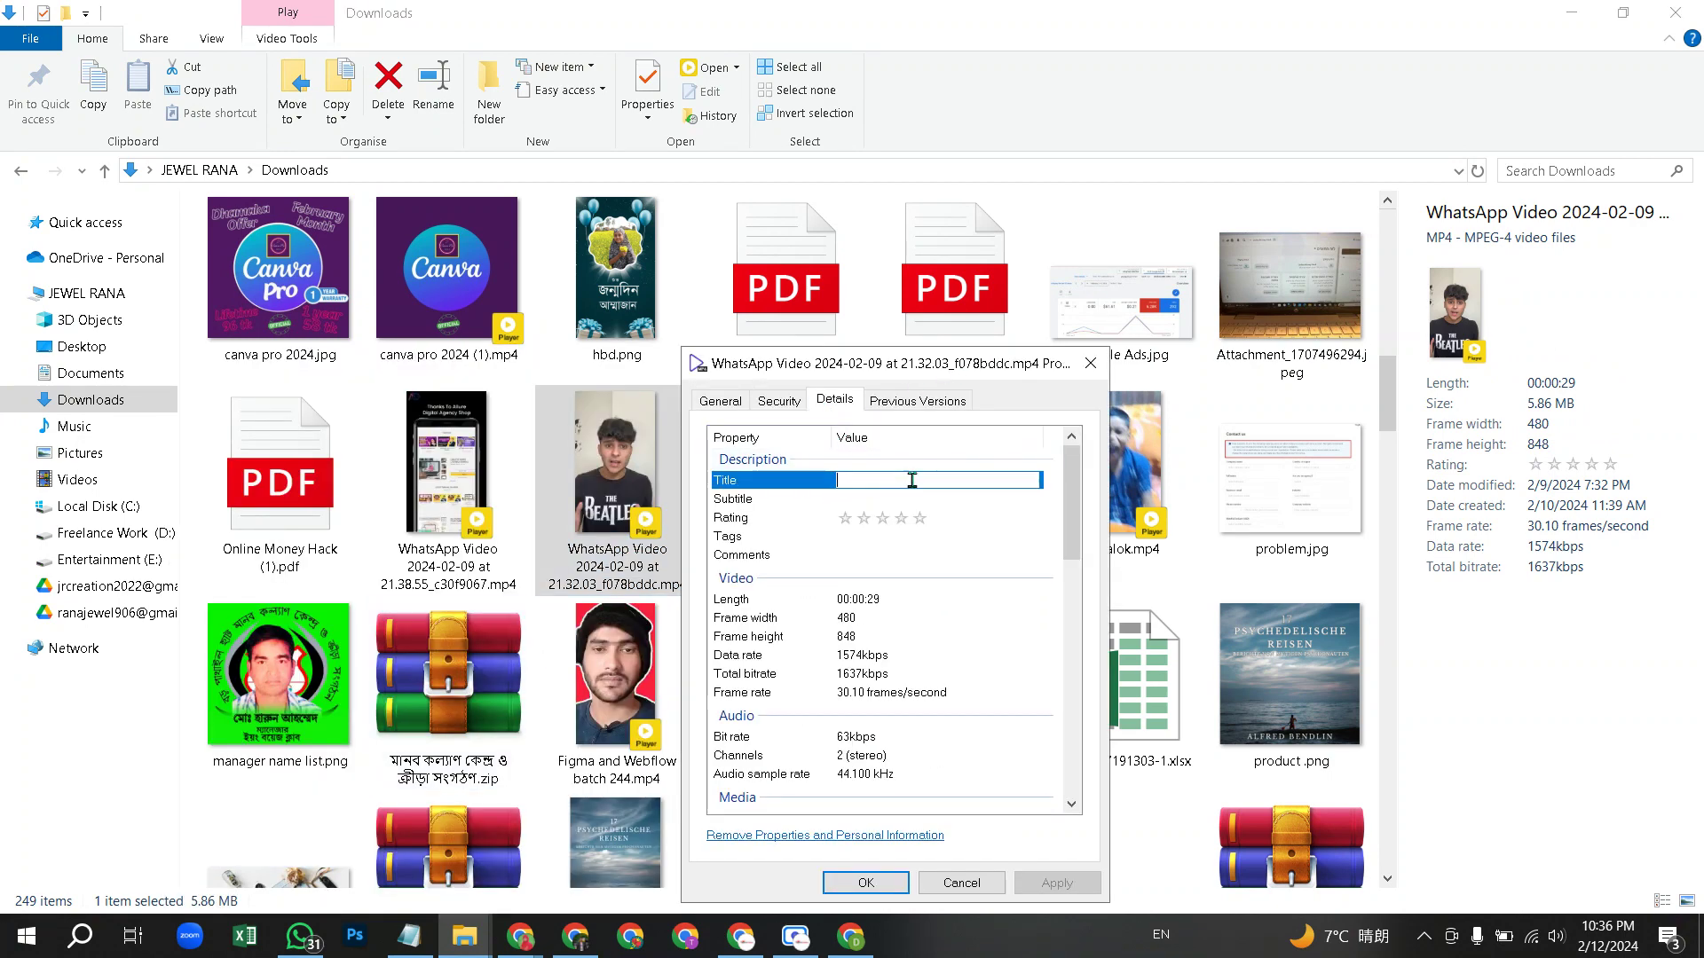
type("What is Figma and tools tutorials")
left_click(919, 498)
left_click(919, 499)
type("What is Figma and tools tutorials")
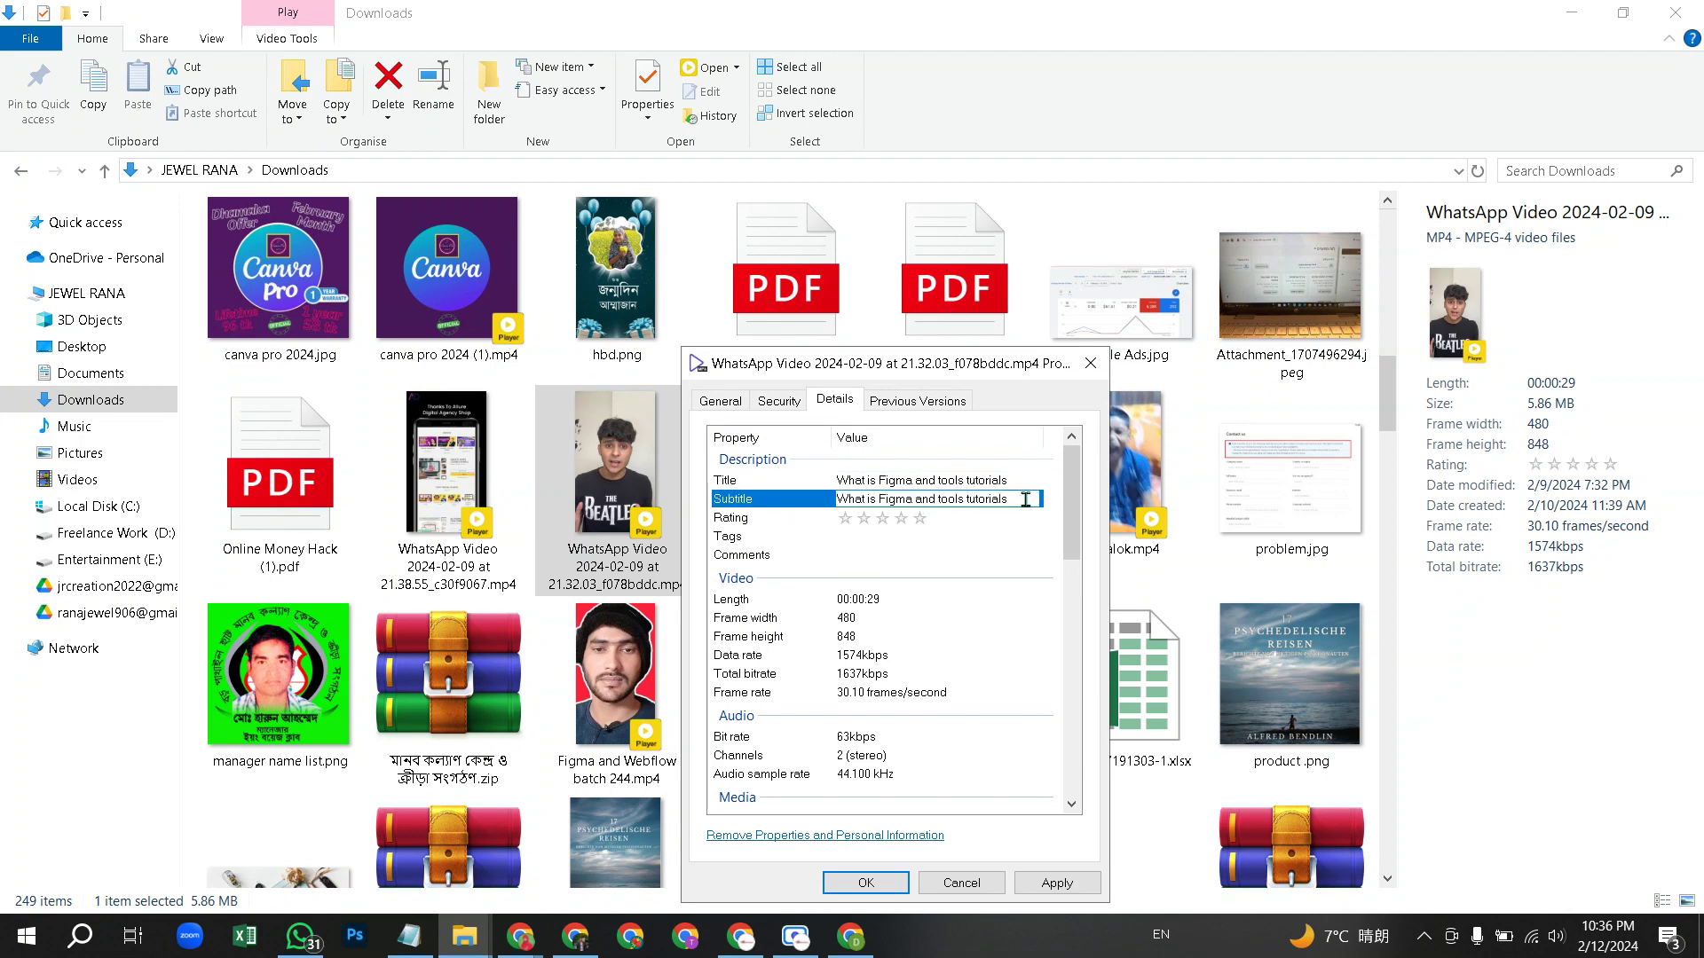
- Clear the MP4 video's subtitle and title, close its properties without applying, and minimize the Downloads window
left_click_drag(1025, 499, 809, 513)
key("BackSpace")
key("ctrl+z")
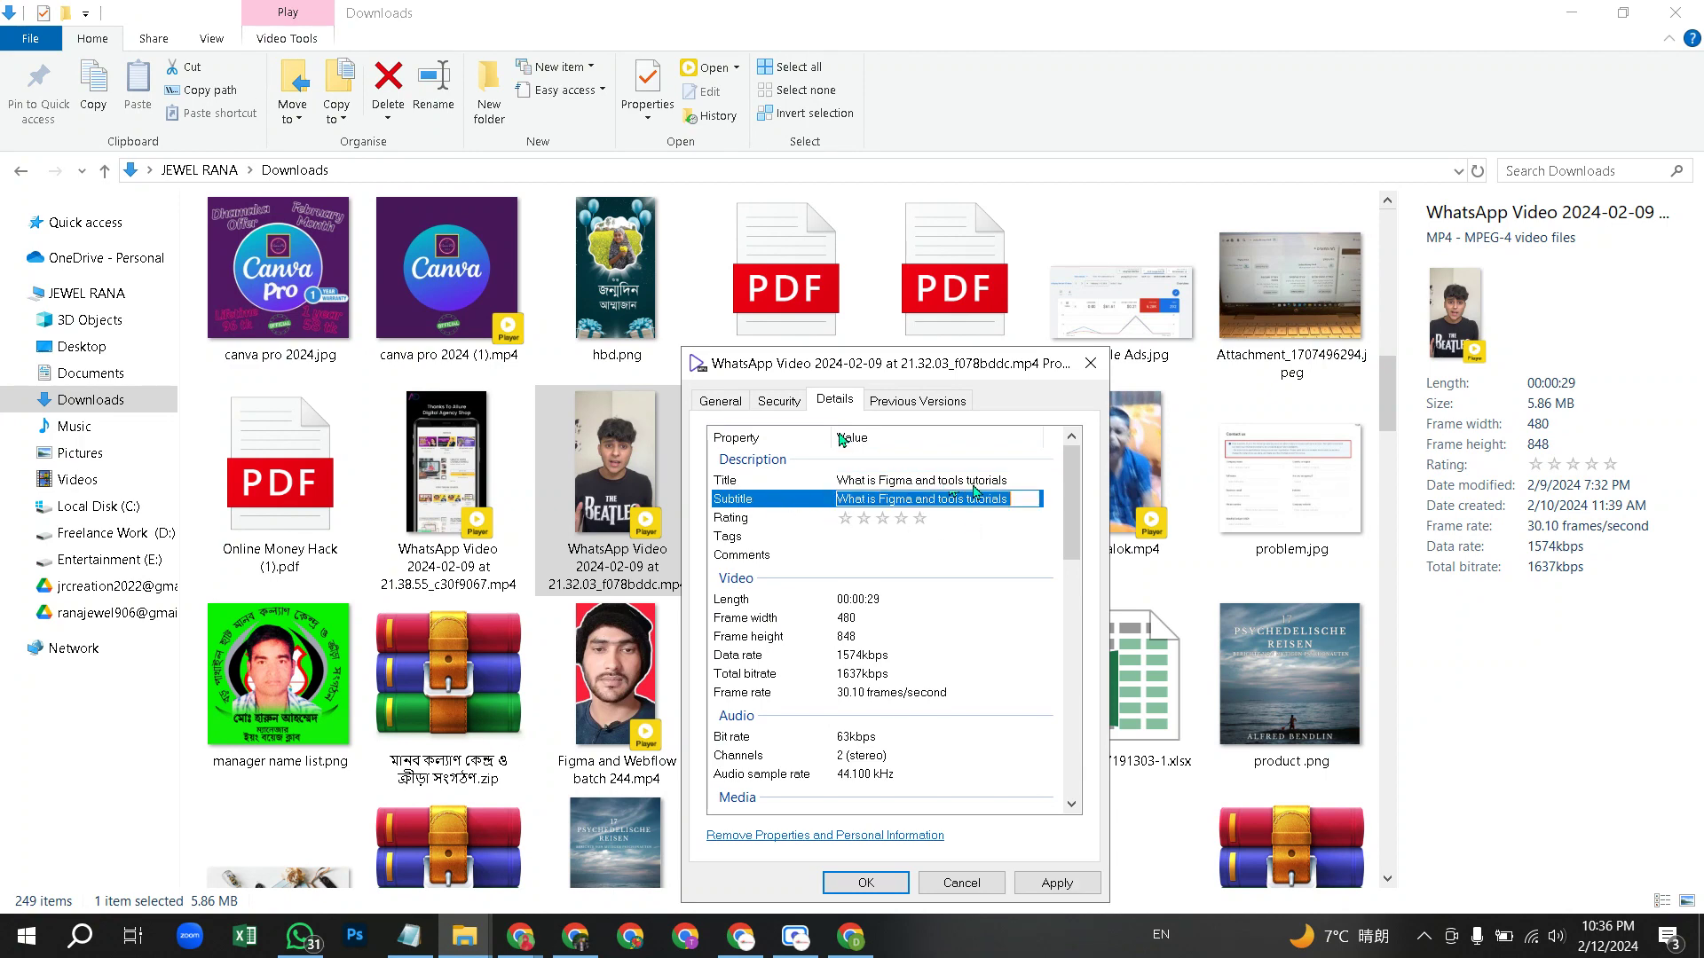
key("BackSpace")
left_click(1012, 481)
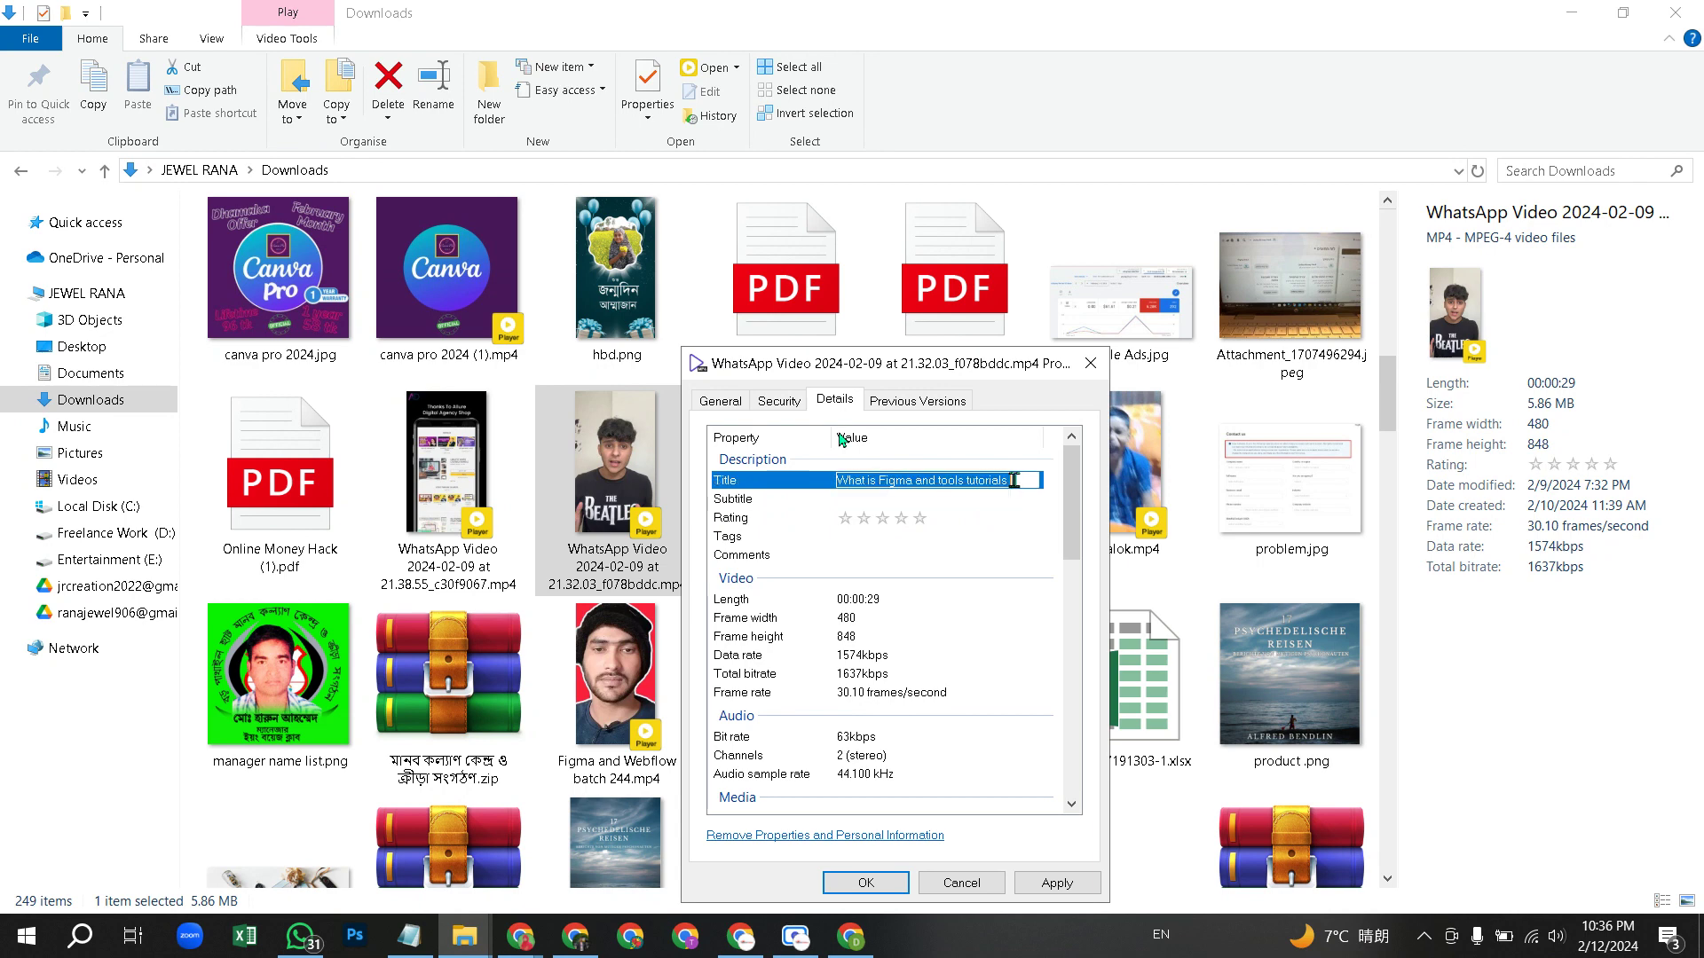
key("BackSpace")
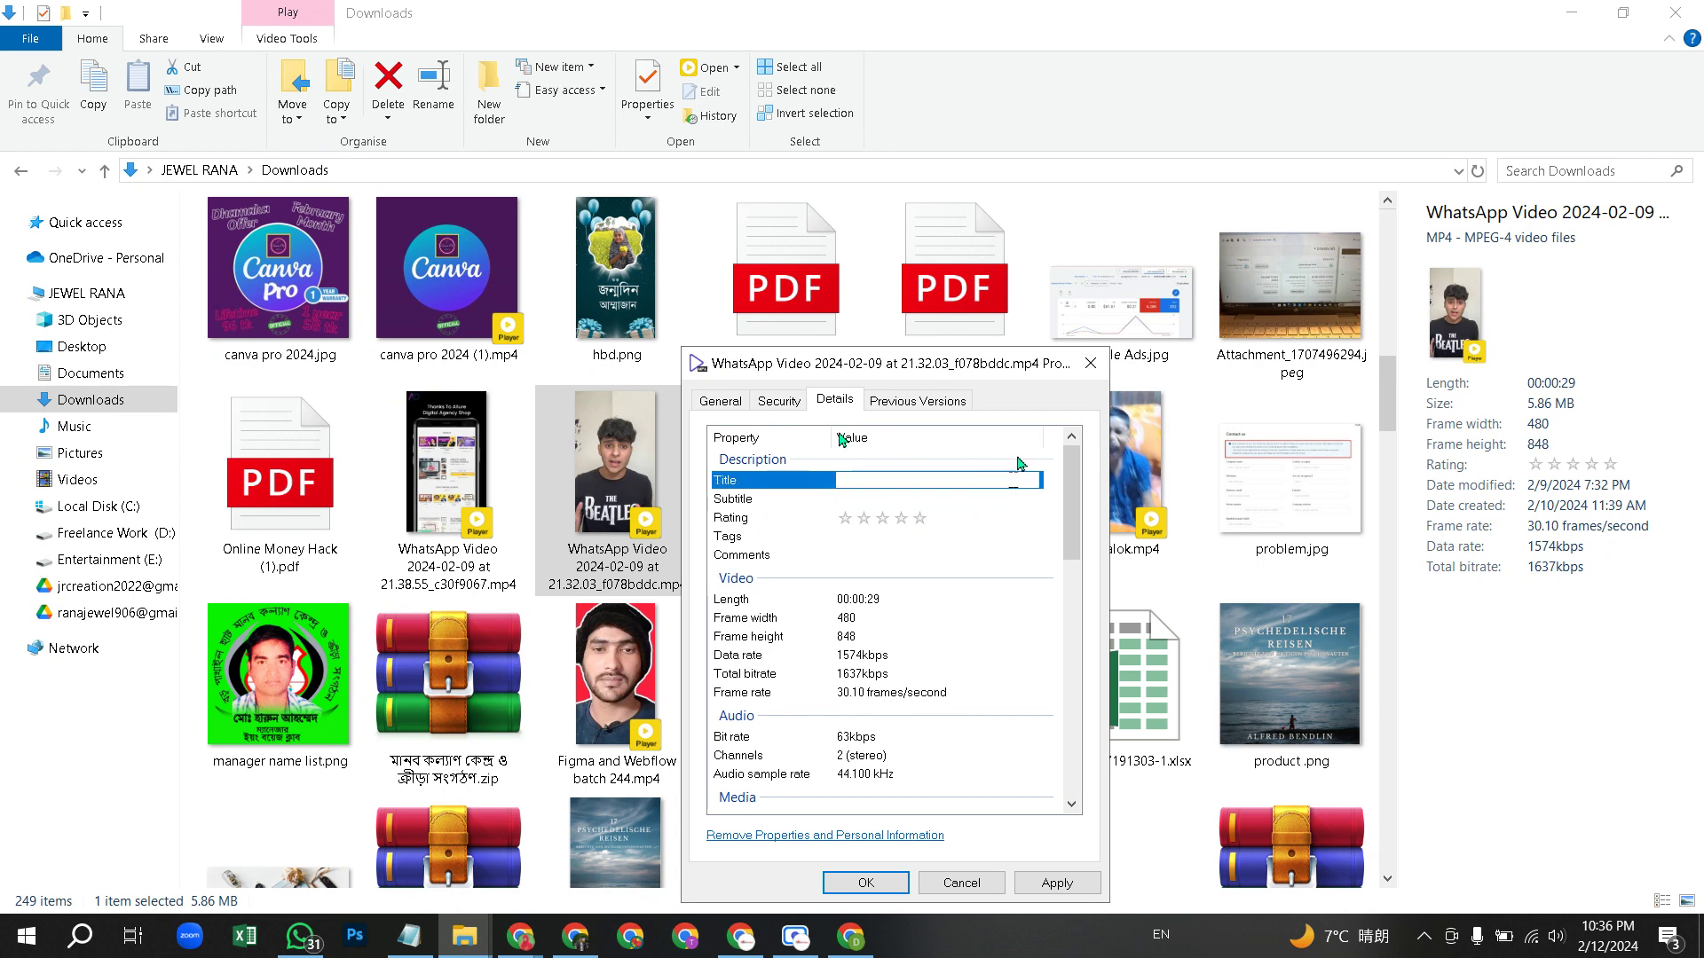
left_click(1100, 363)
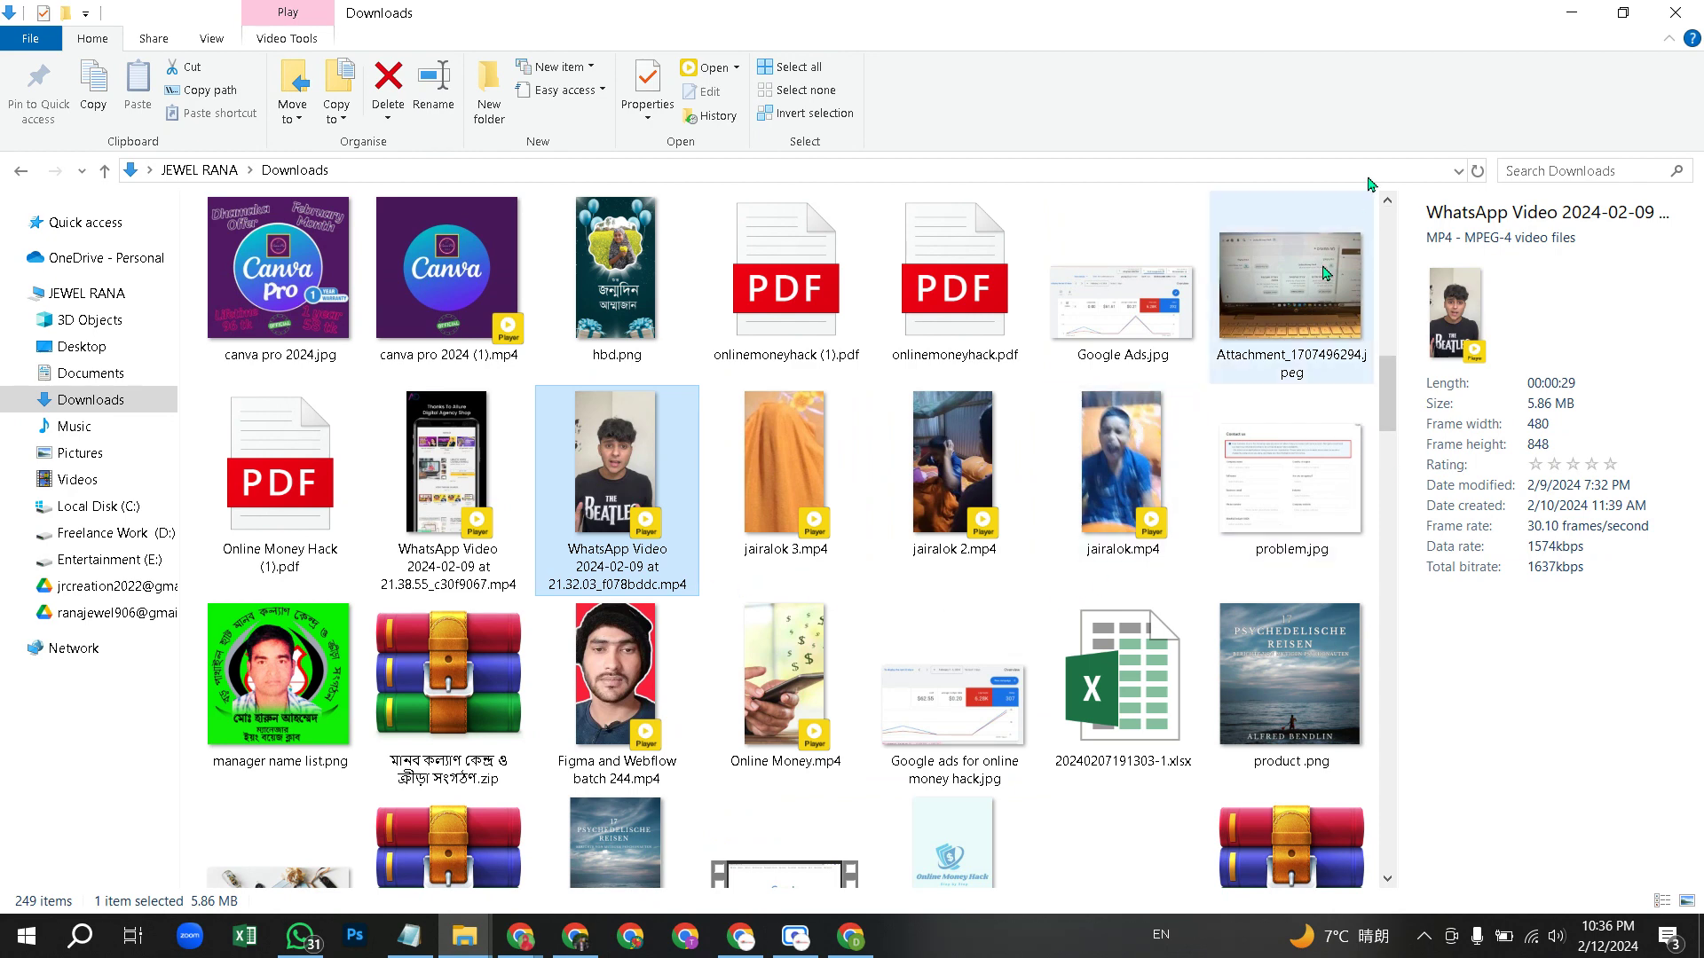
left_click(1553, 10)
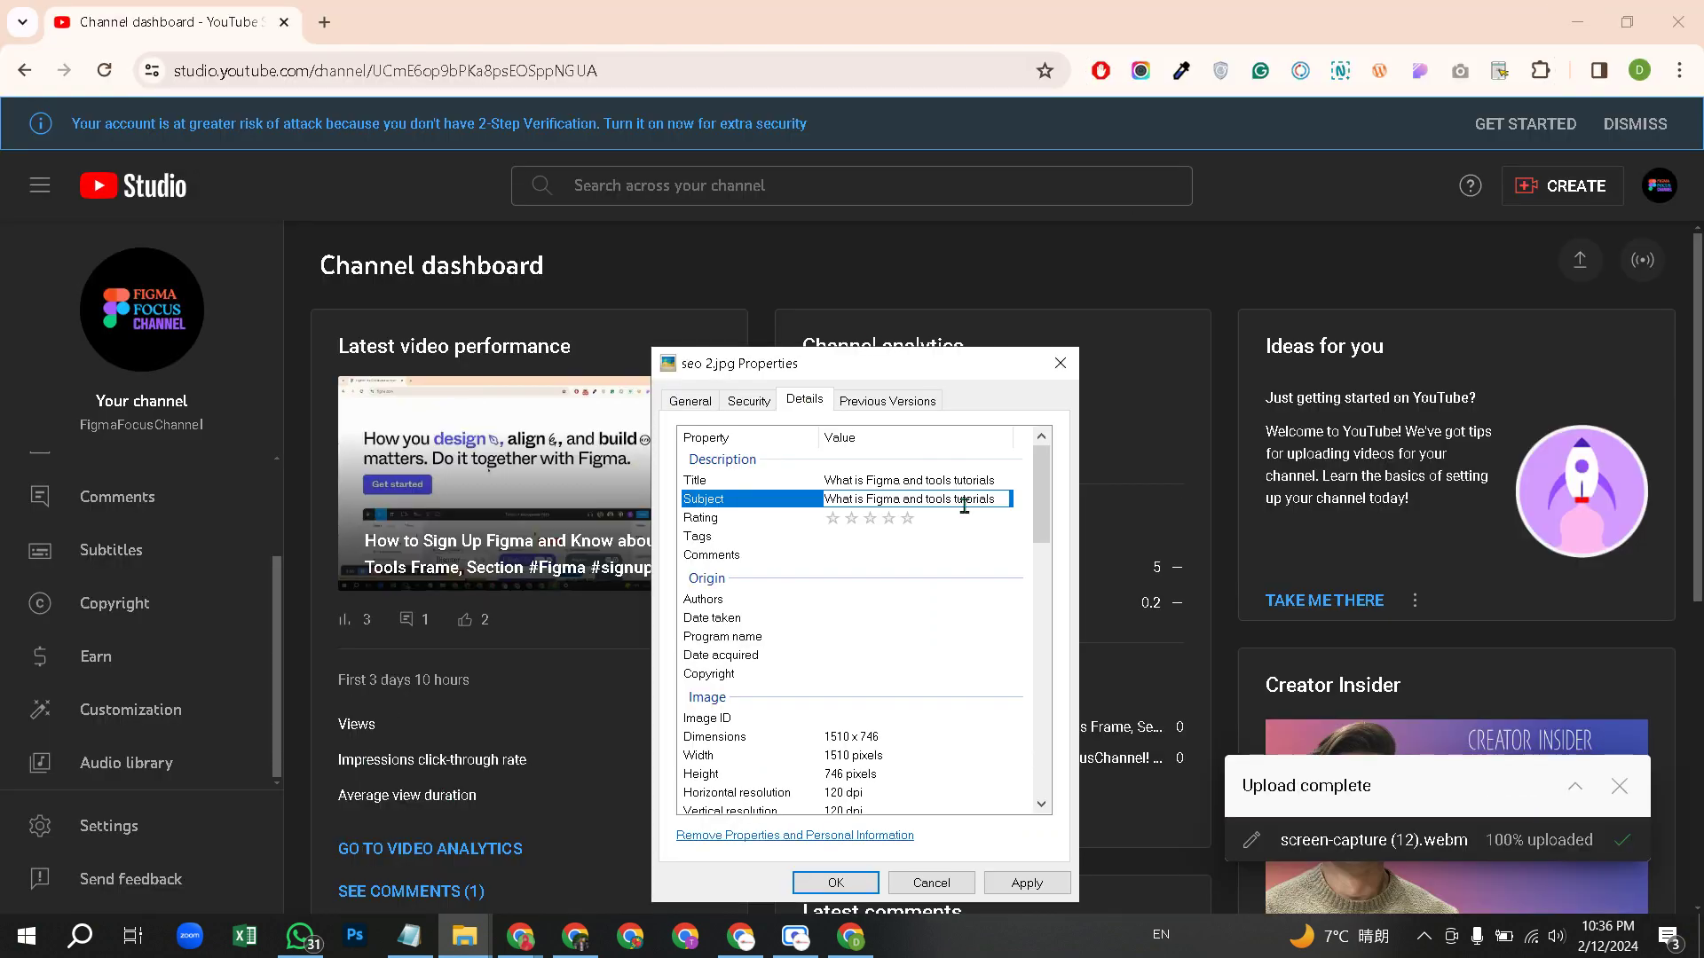
- Close the seo 2.jpg properties, dismiss the completed upload notice, and open the channel's content list
left_click(1068, 357)
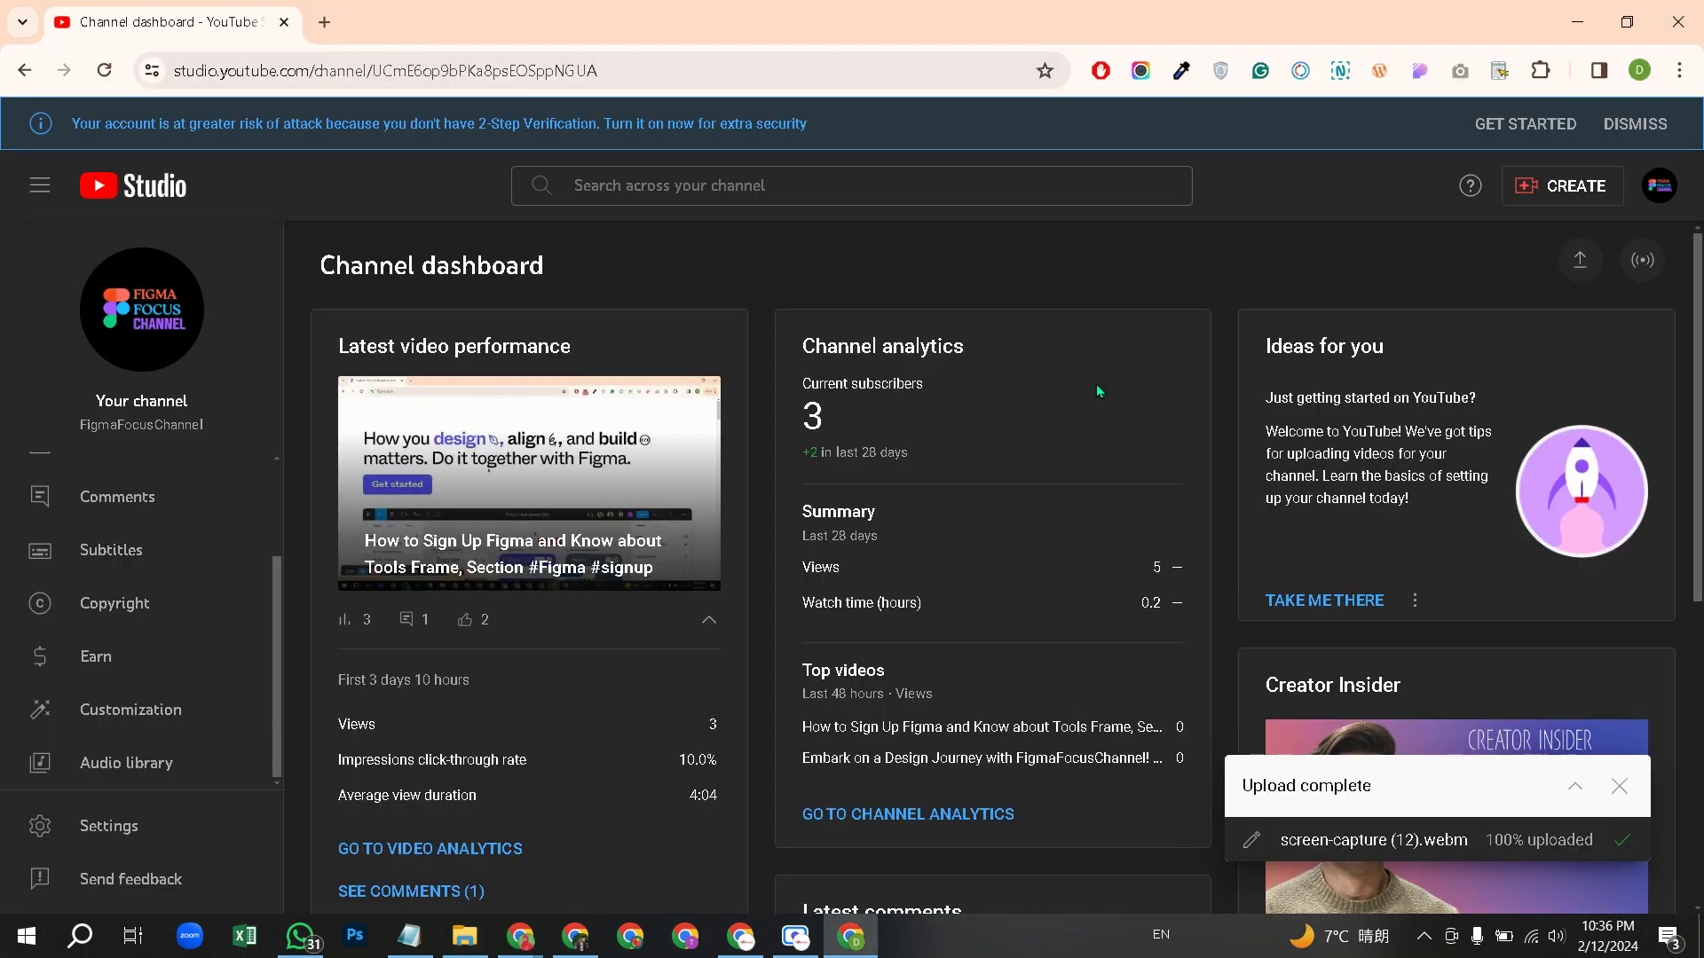
left_click(1630, 785)
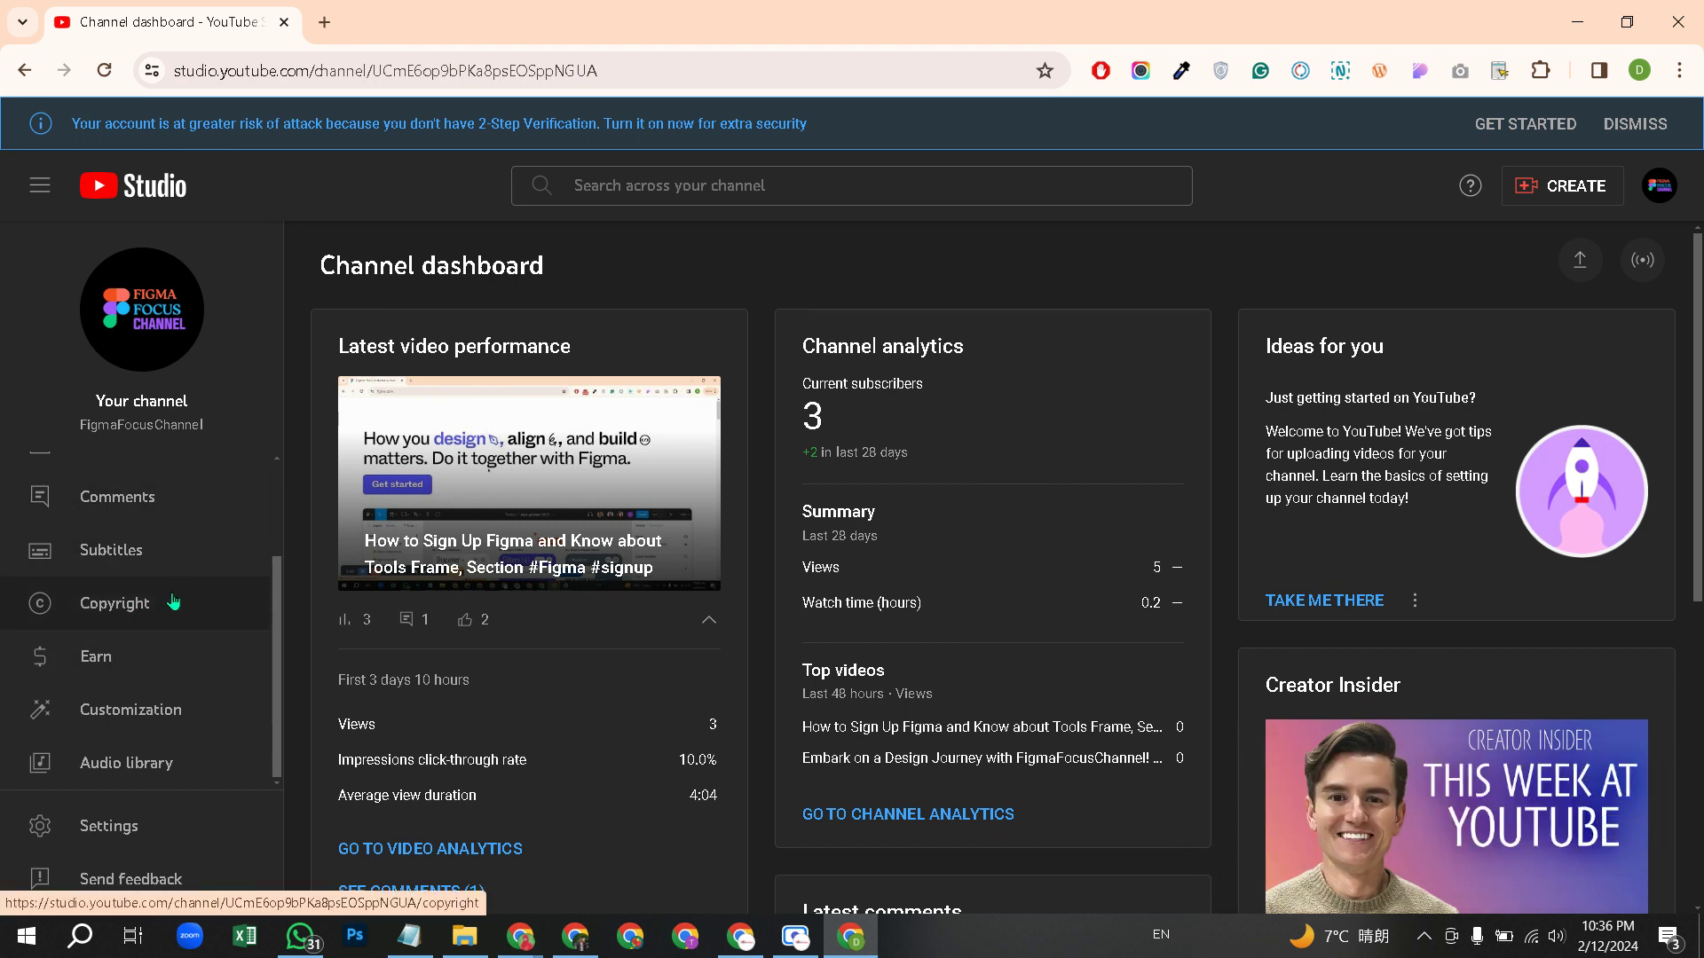
scroll(173, 603, "up", 2)
left_click(150, 540)
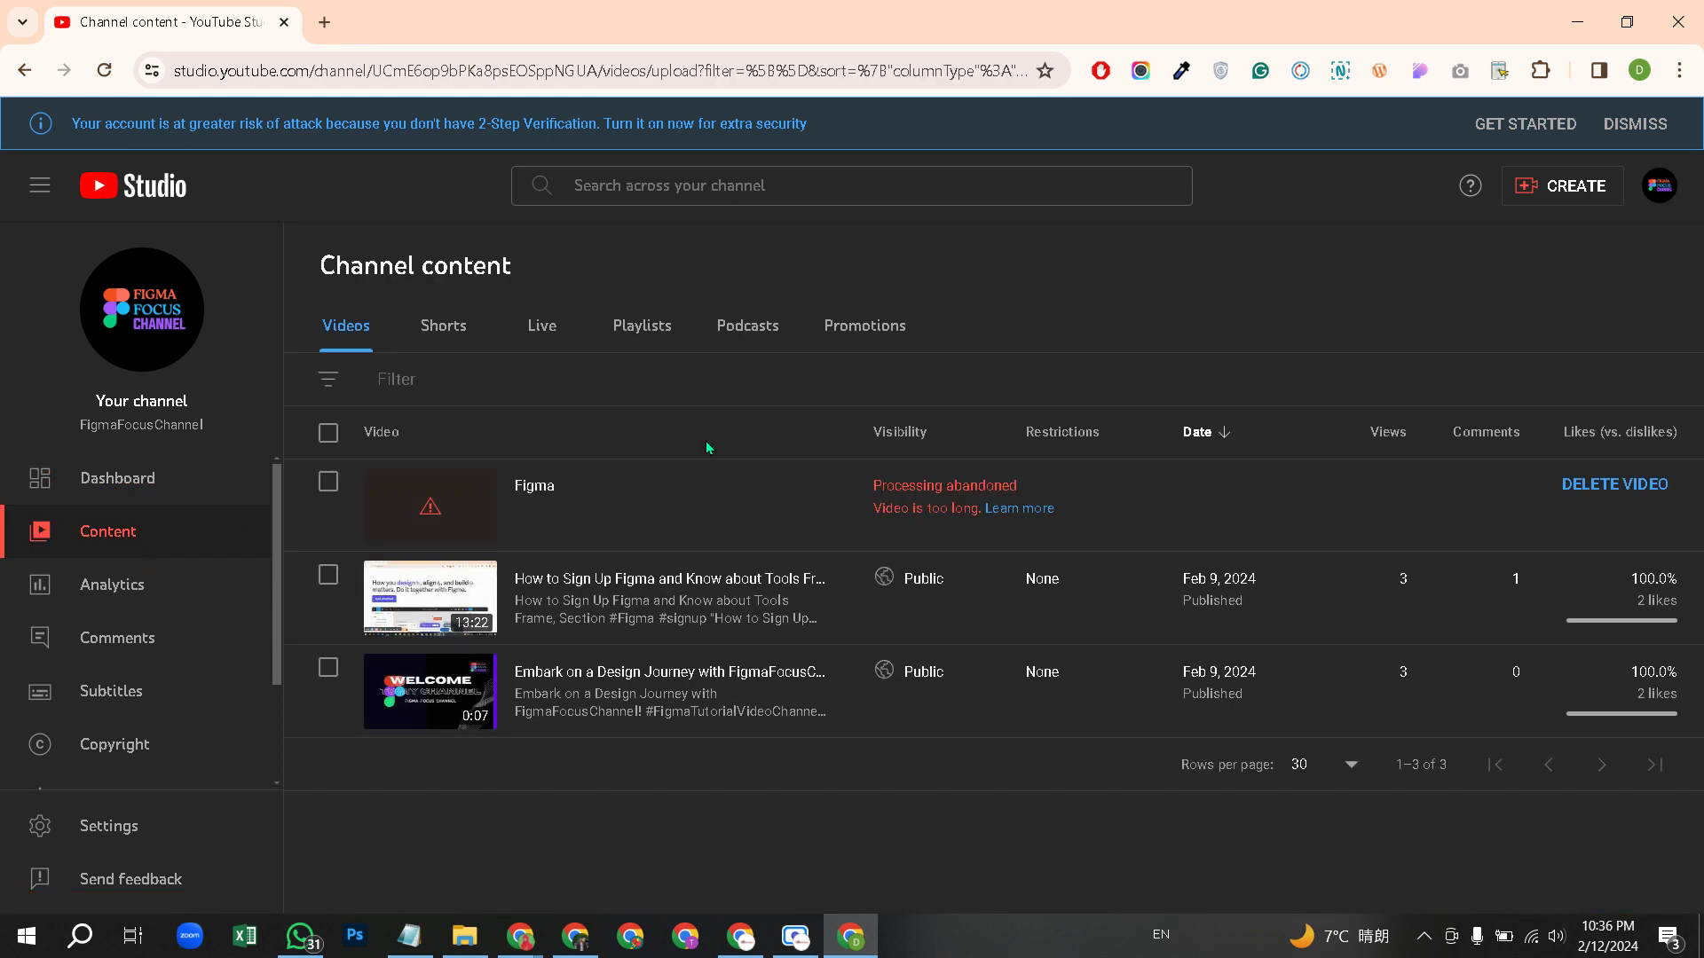
- Delete the abandoned Figma video forever from the channel content, acknowledging that the deletion is permanent
left_click(340, 483)
left_click(506, 442)
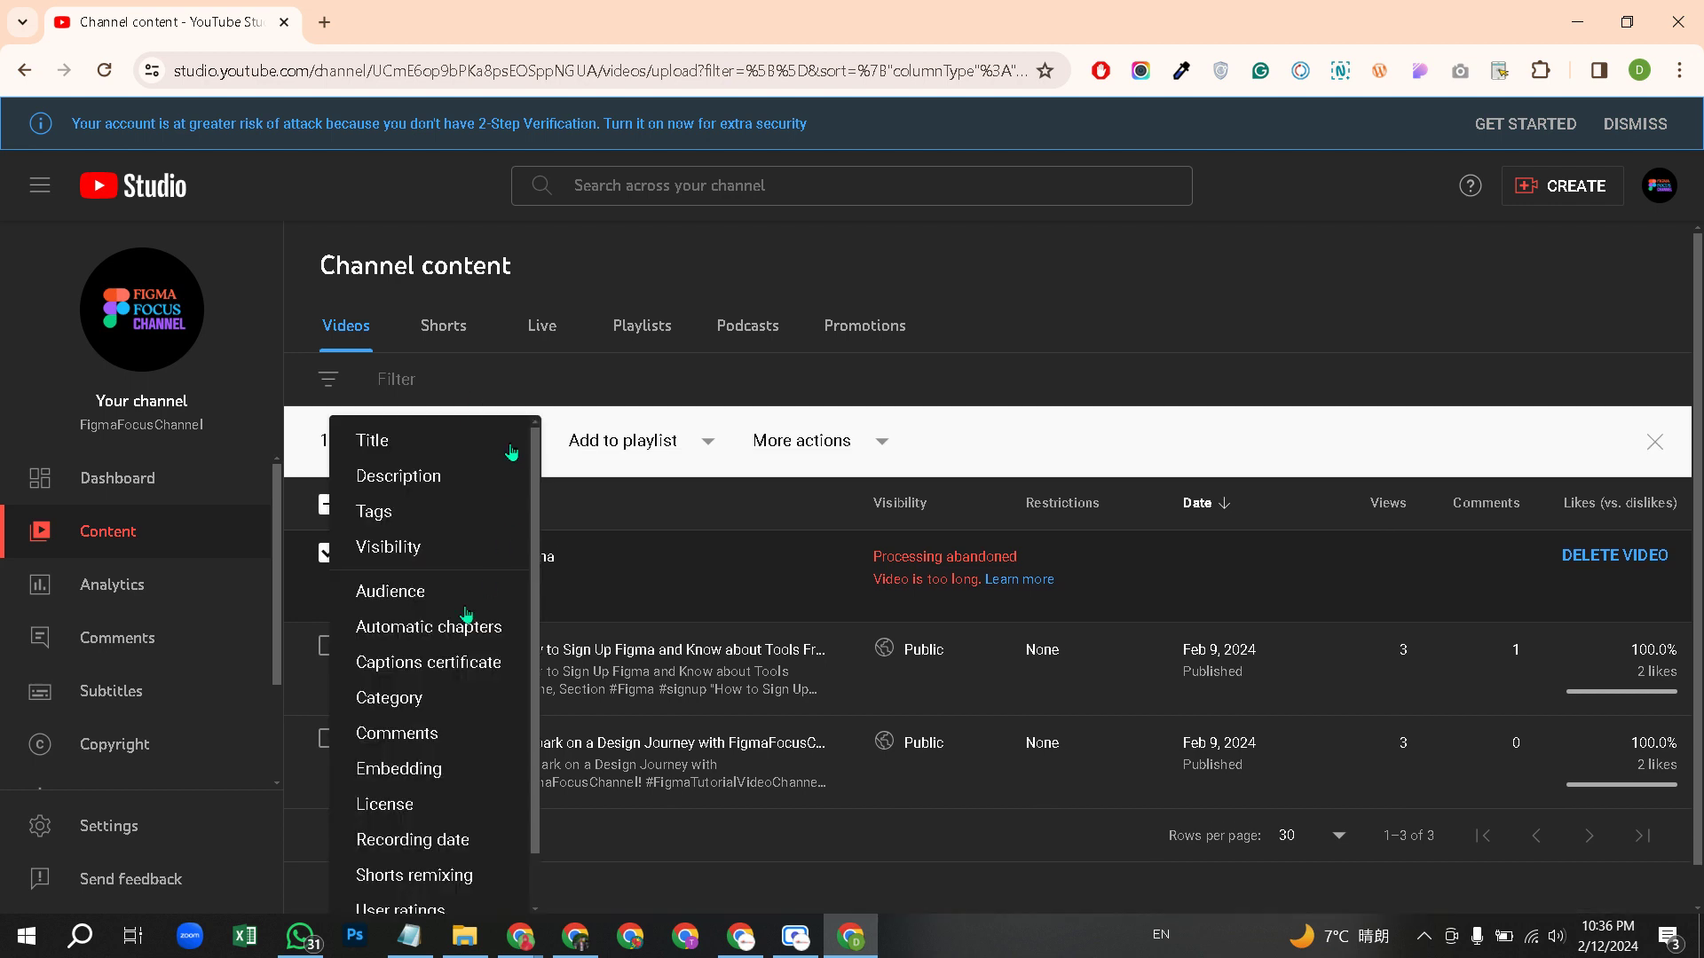
scroll(460, 735, "down", 1)
scroll(461, 735, "up", 1)
left_click(879, 444)
left_click(881, 446)
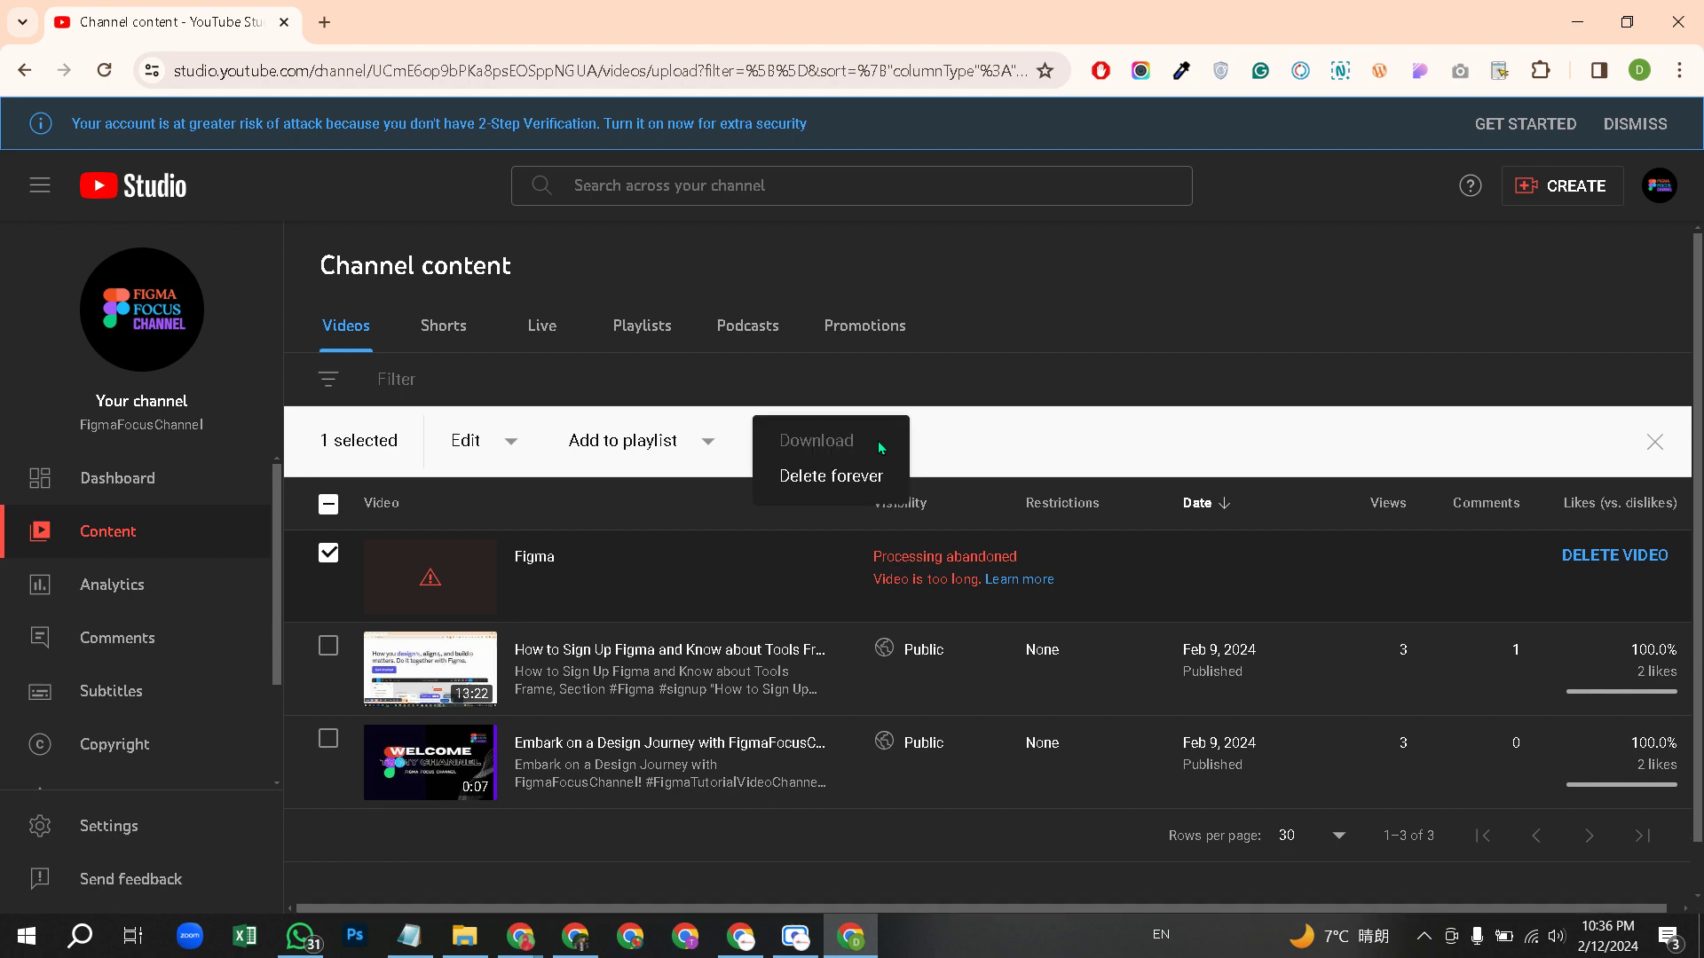
left_click(852, 477)
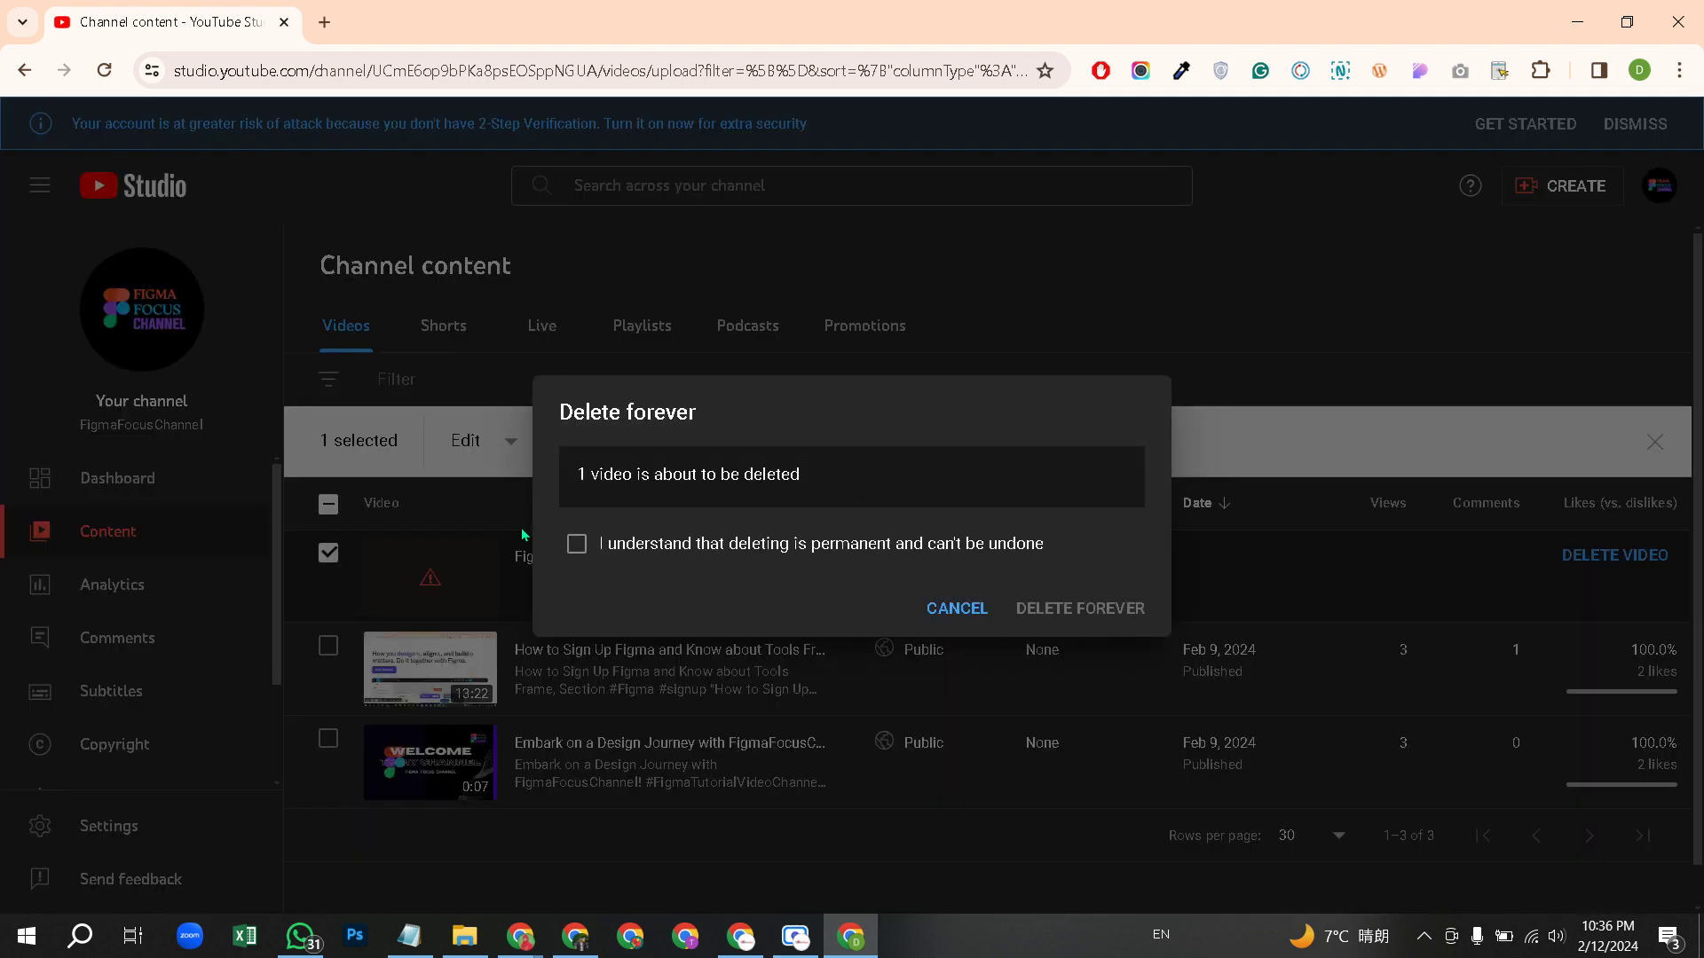
left_click(576, 544)
left_click(1079, 609)
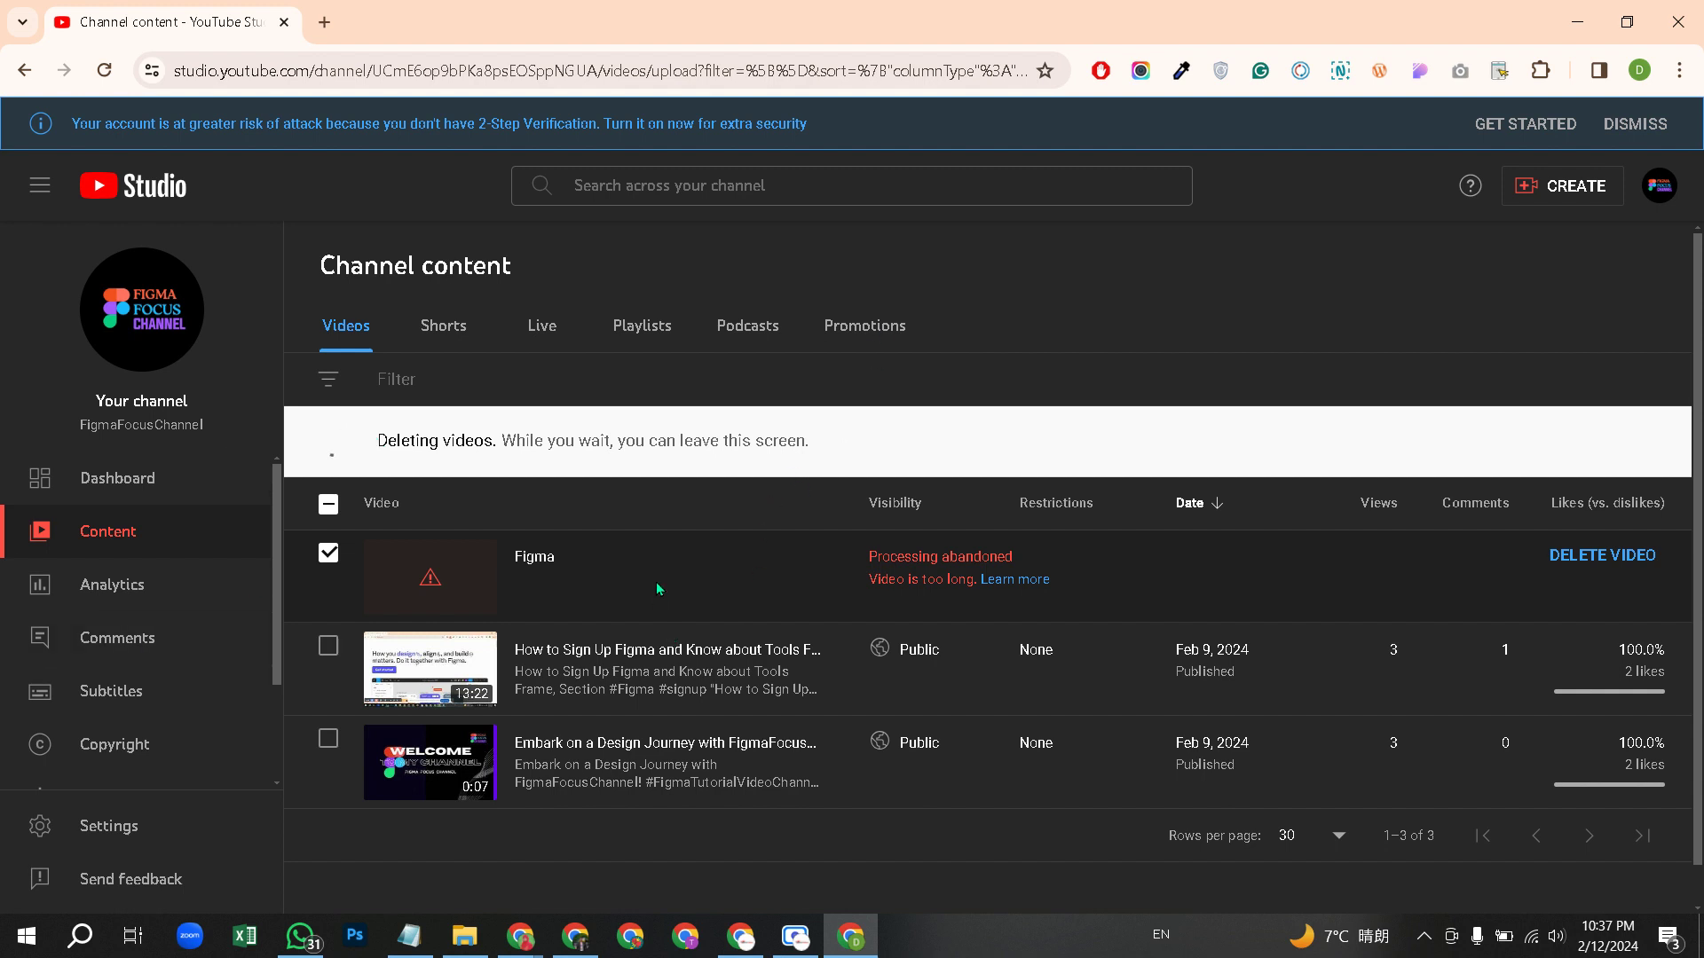
- Return to the channel dashboard, close the tip about hiding video ranking, and review the performance, analytics and comment cards
left_click(158, 468)
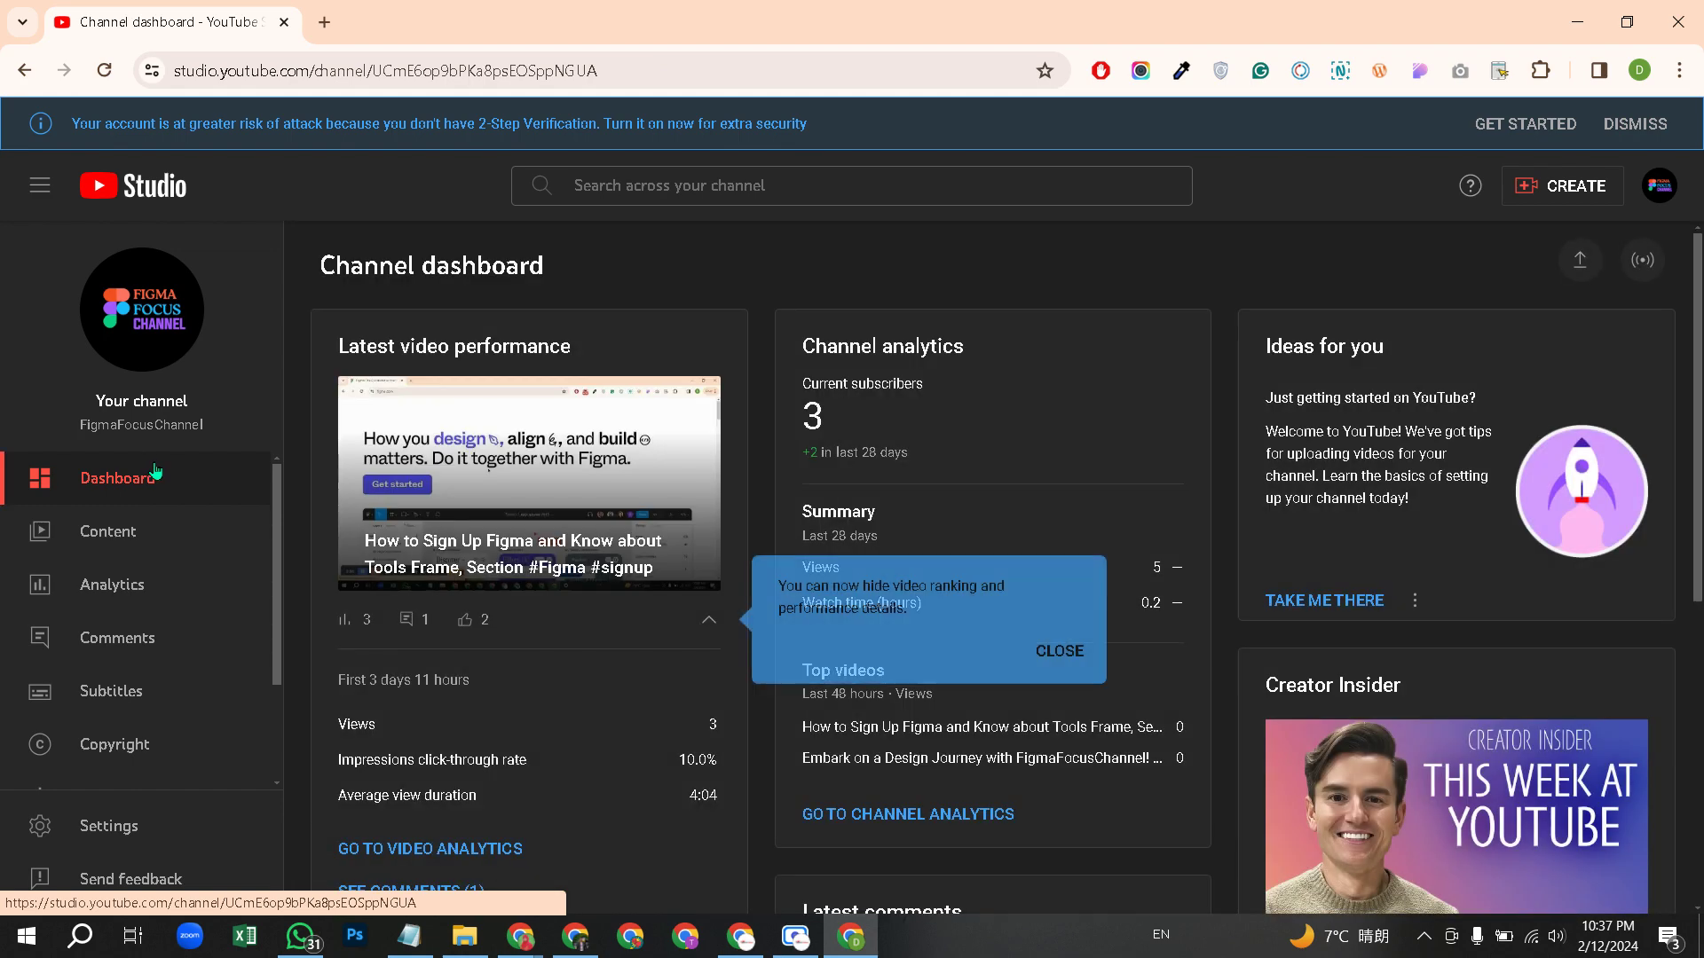
scroll(544, 716, "down", 3)
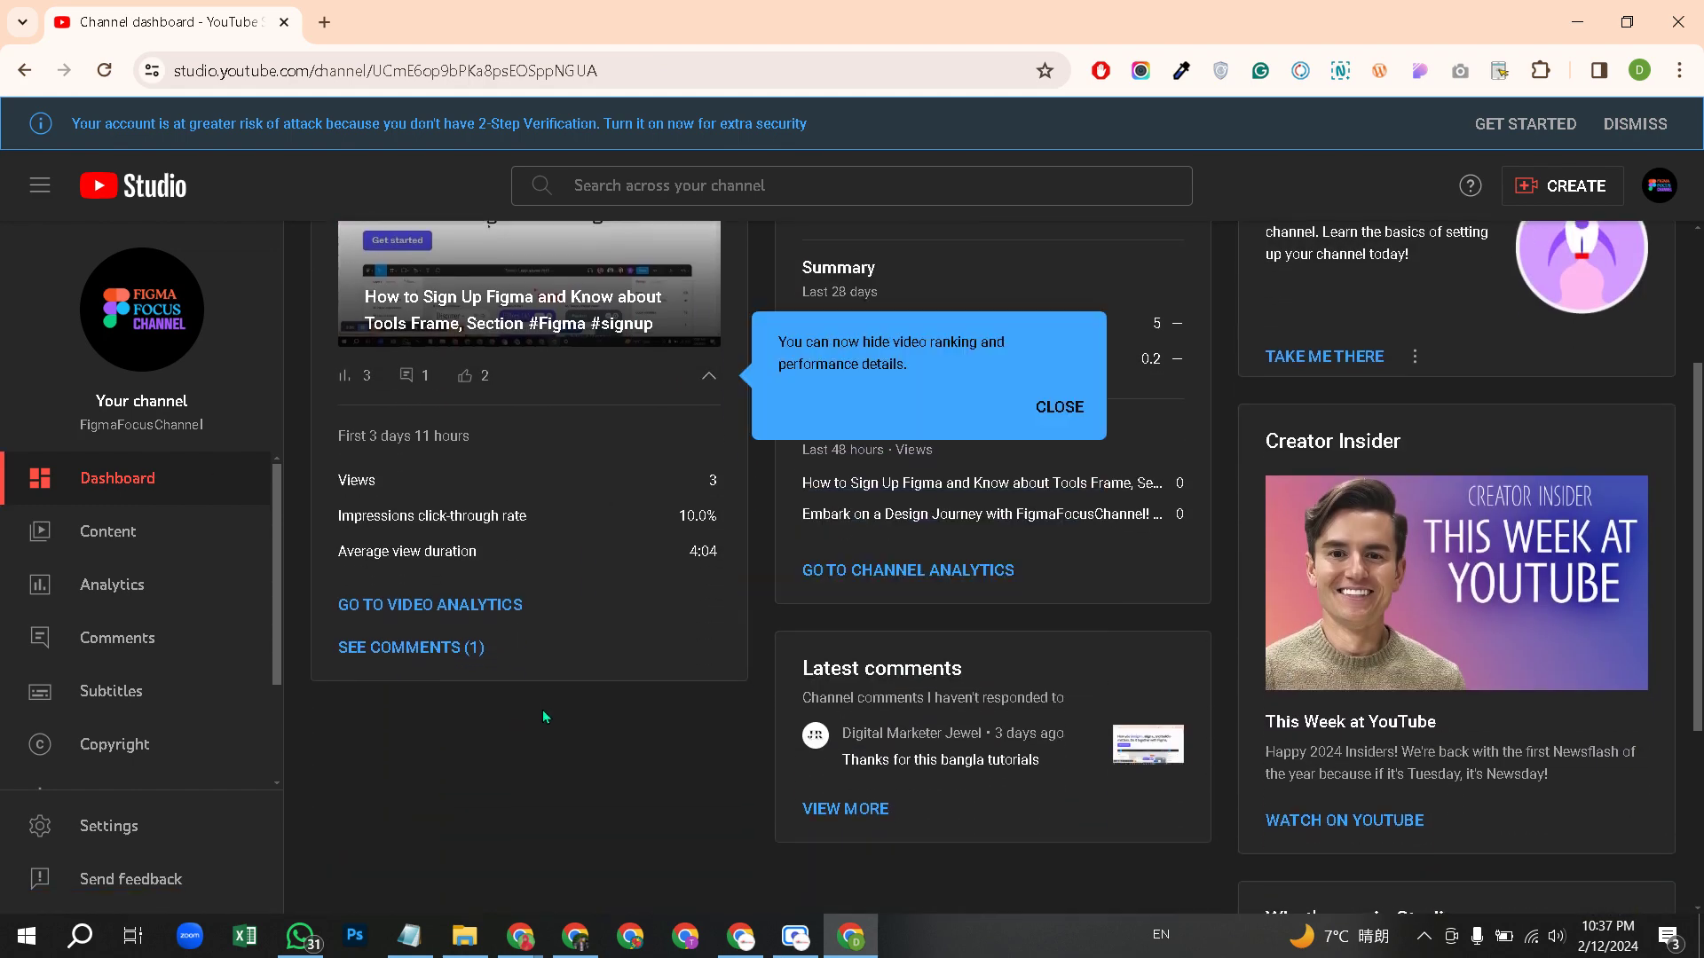
scroll(451, 606, "up", 3)
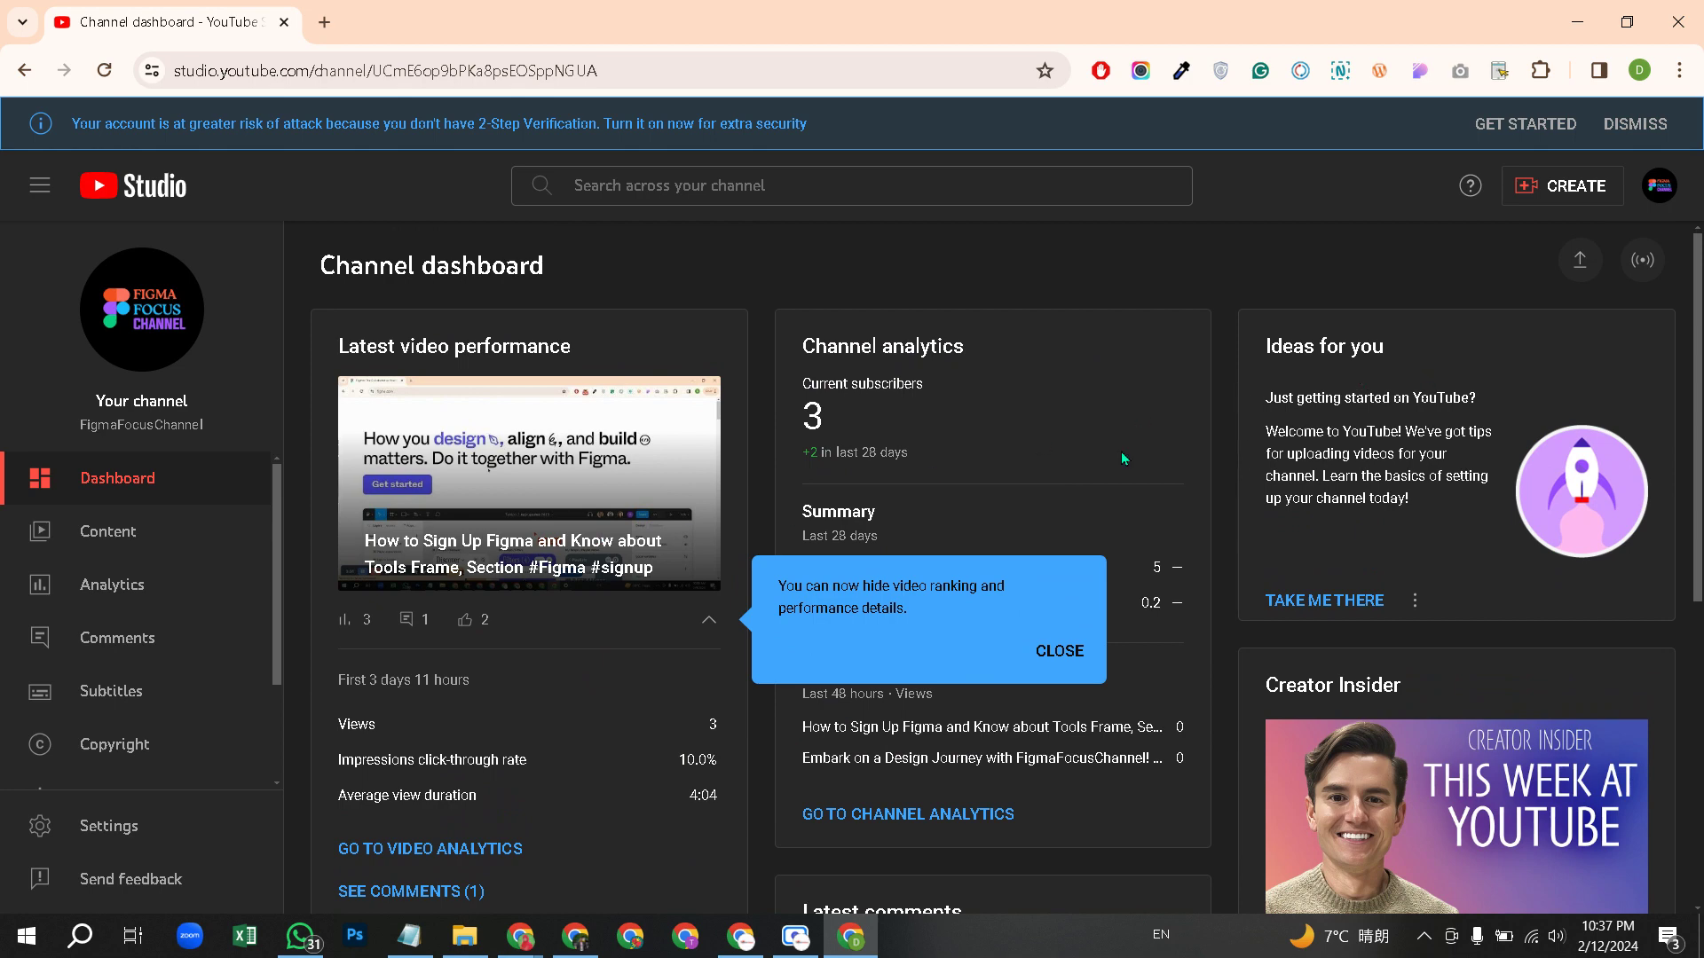
left_click(1056, 652)
scroll(975, 815, "down", 3)
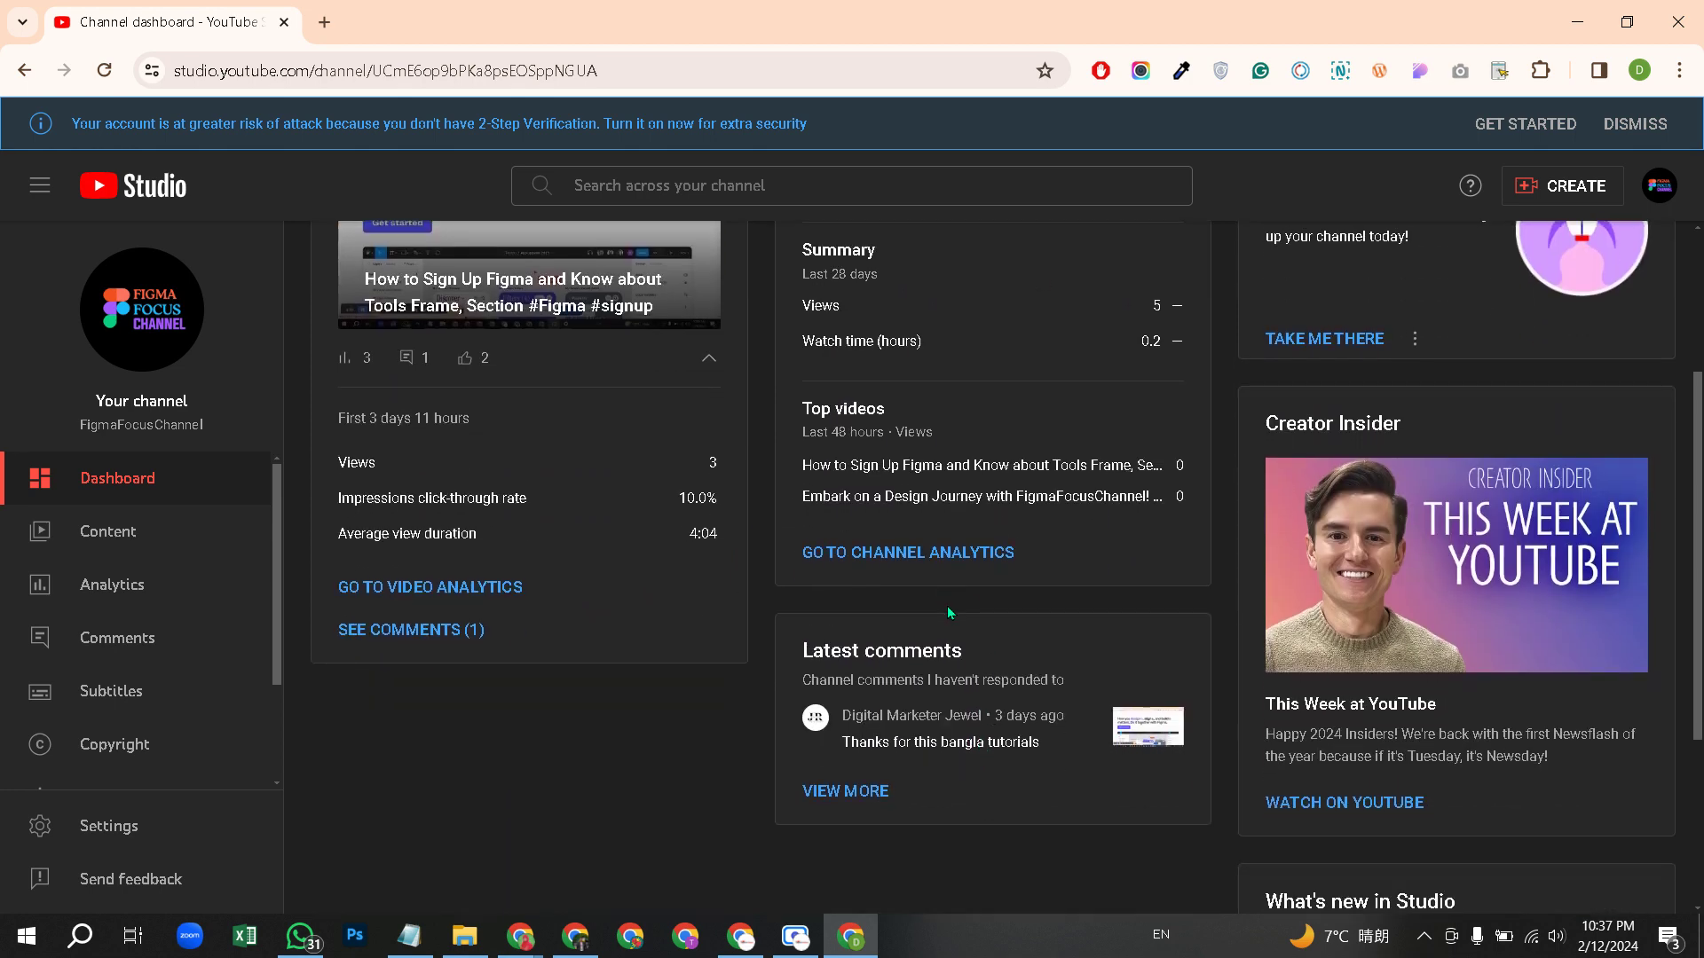
scroll(947, 609, "down", 1)
scroll(586, 541, "up", 4)
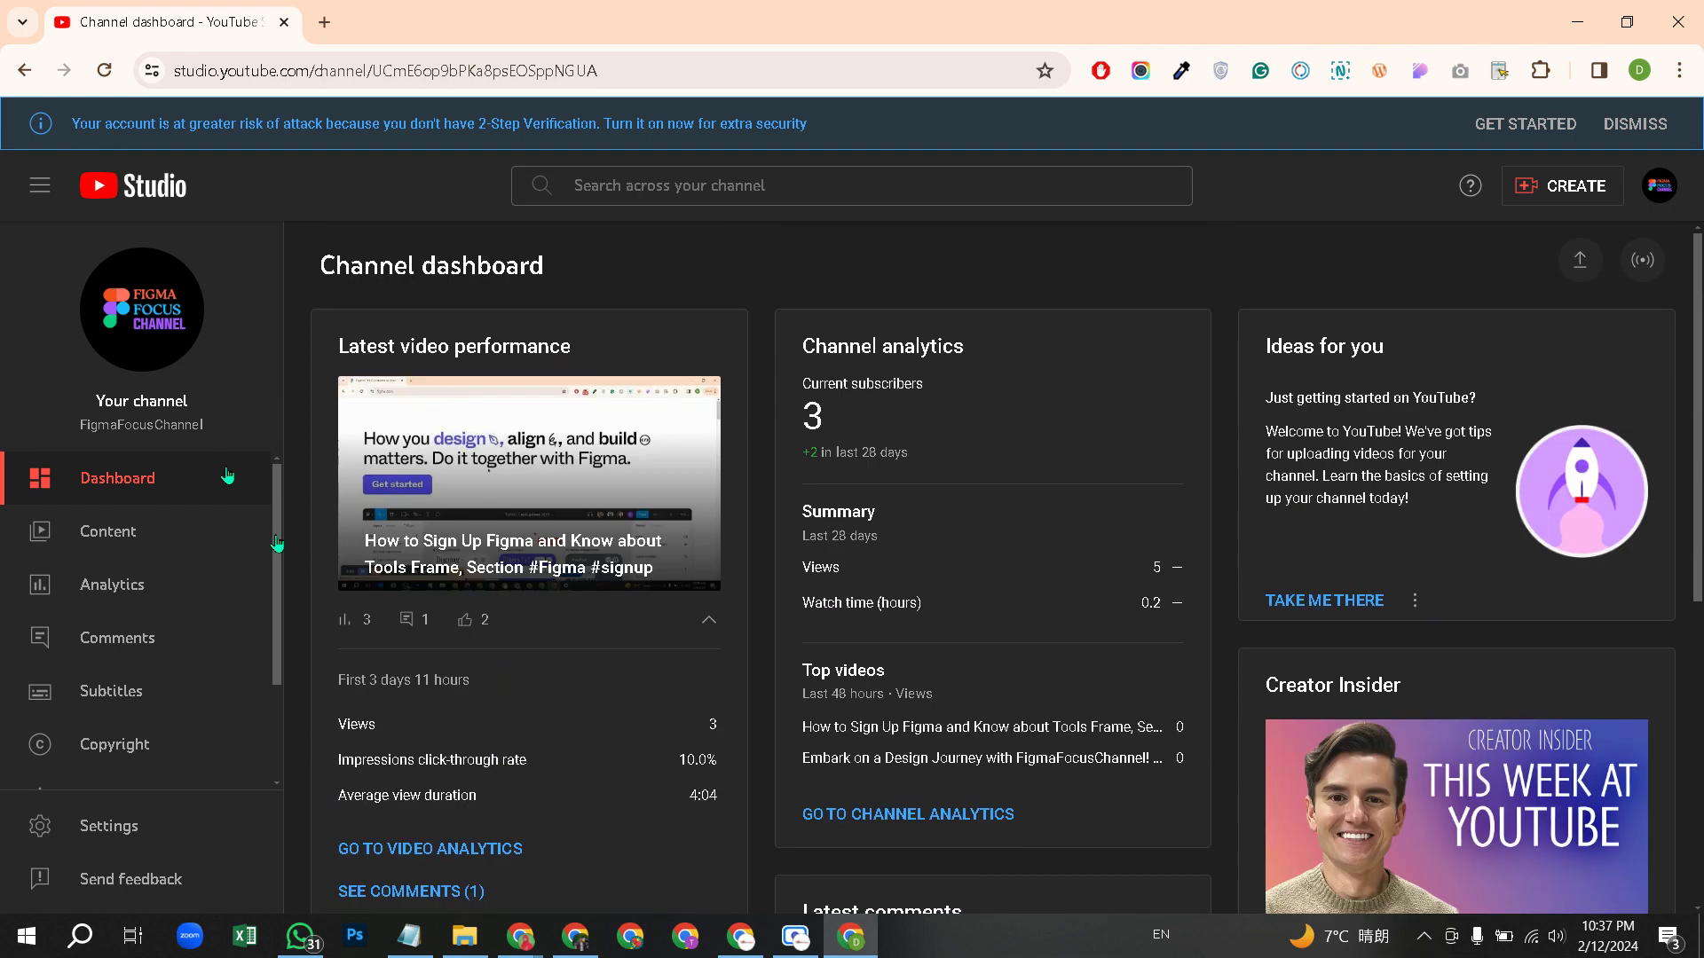
- Open the public FigmaFocusChannel page and view its home trailer, with channel customization open in a separate browser tab
left_click(151, 325)
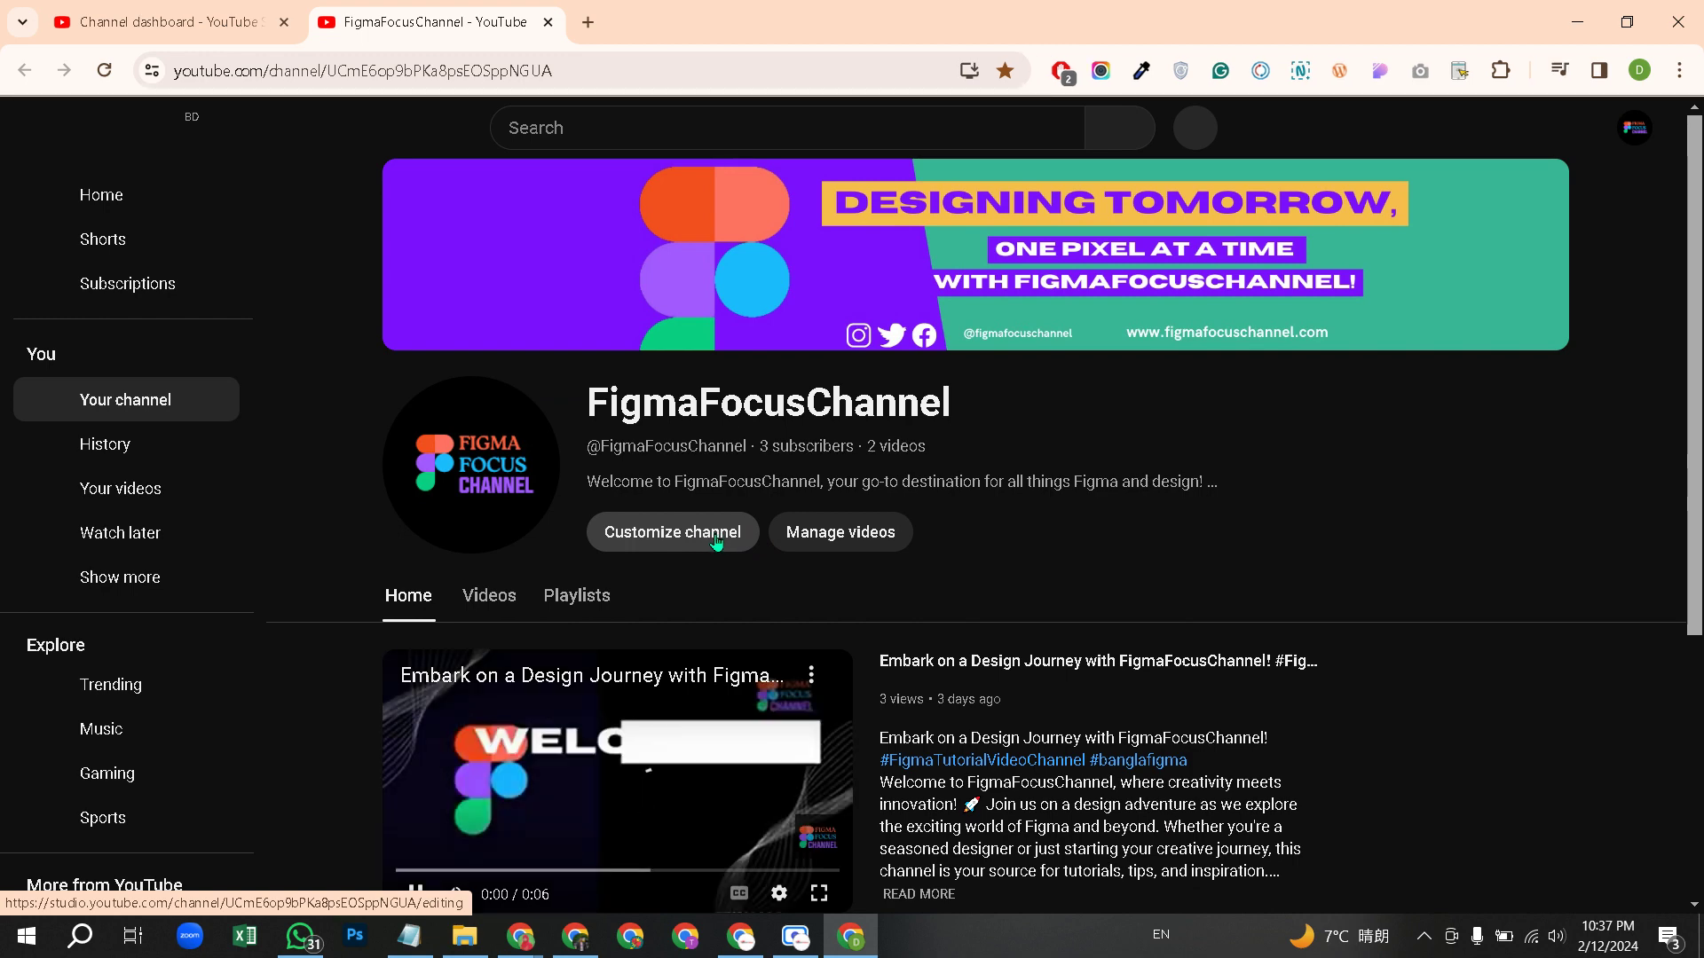
left_click(717, 543)
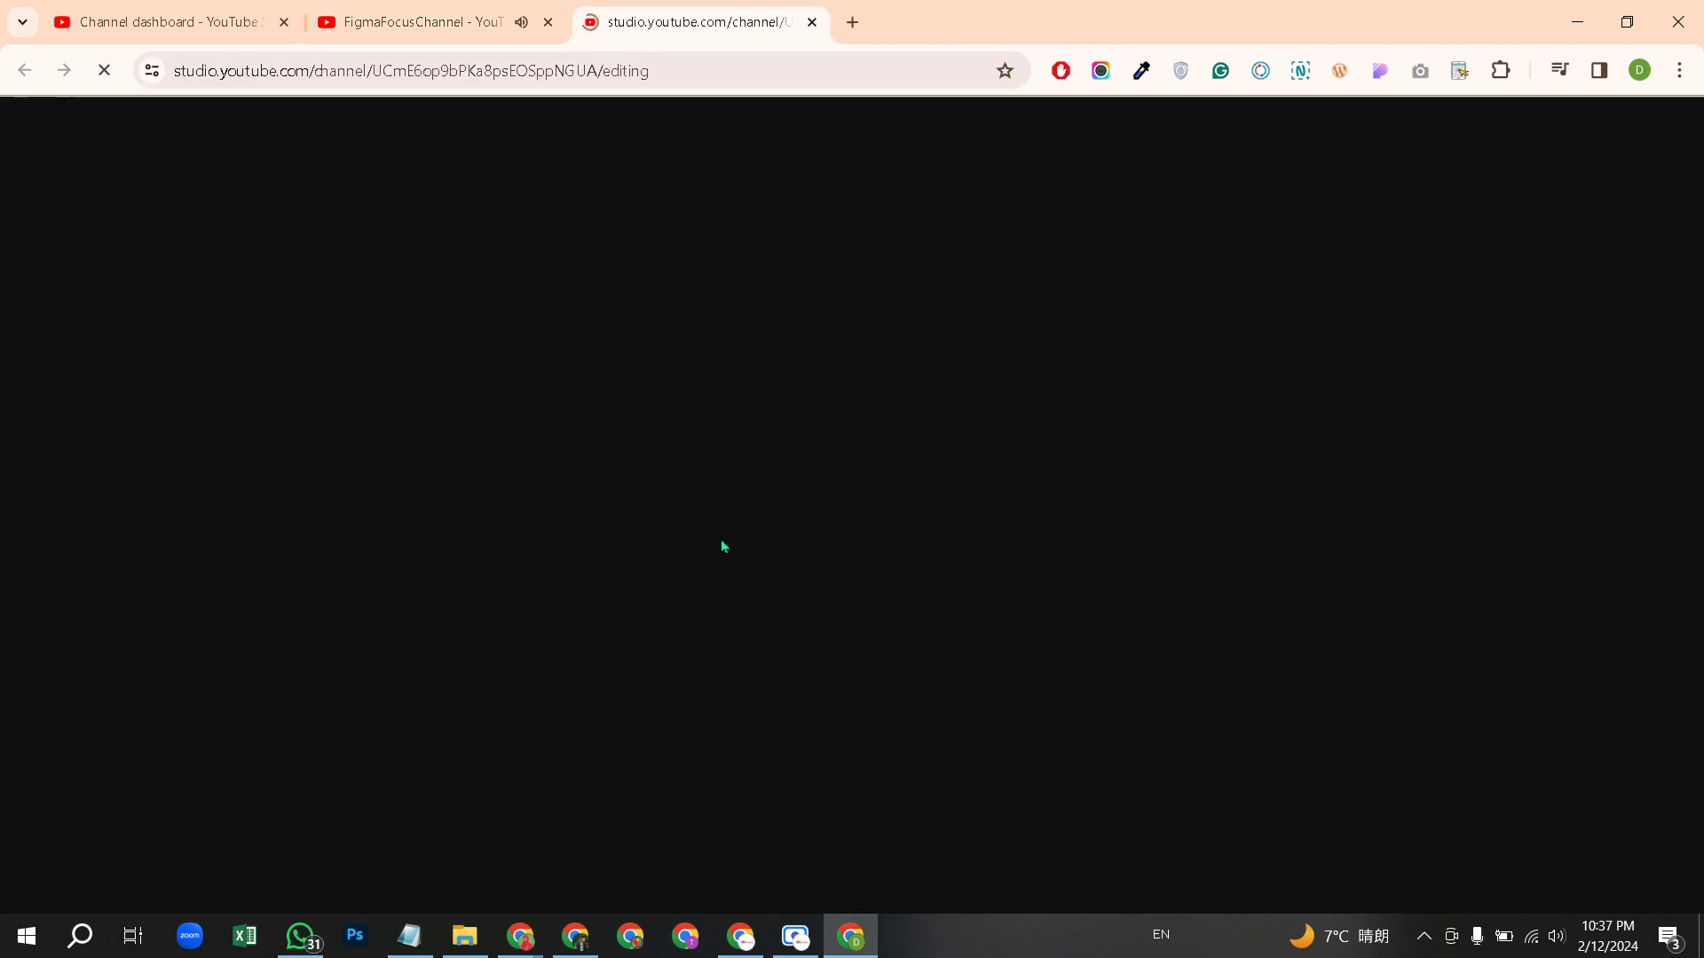
left_click(497, 21)
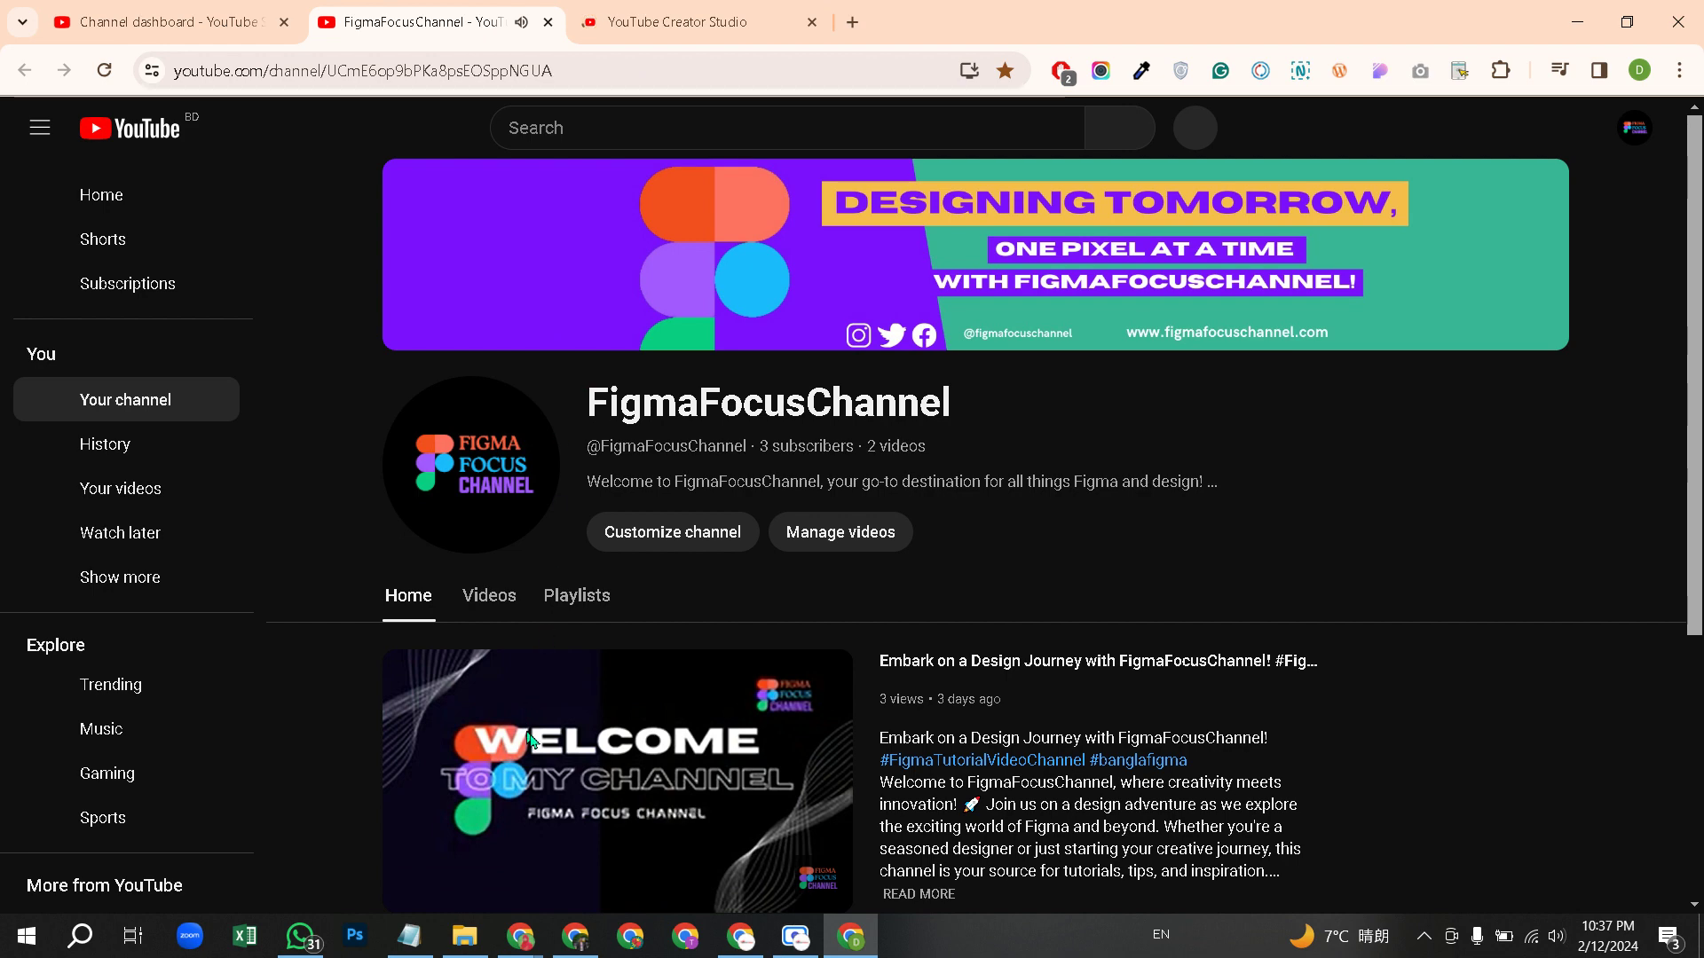
scroll(642, 749, "down", 2)
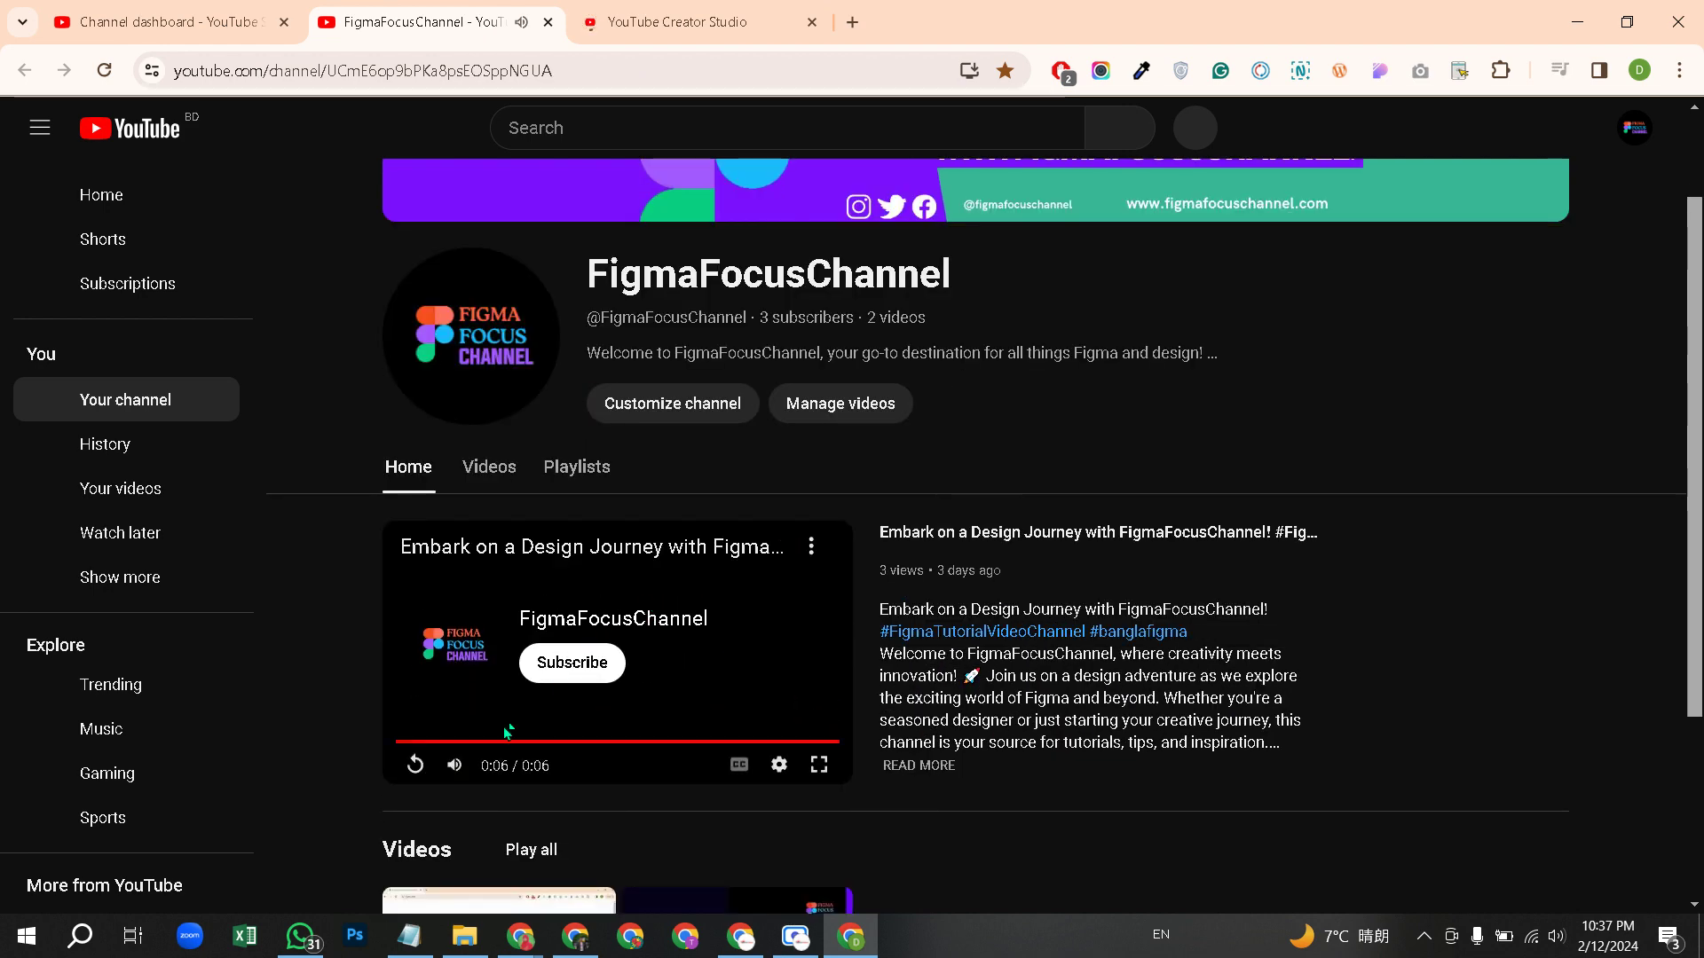
left_click(675, 12)
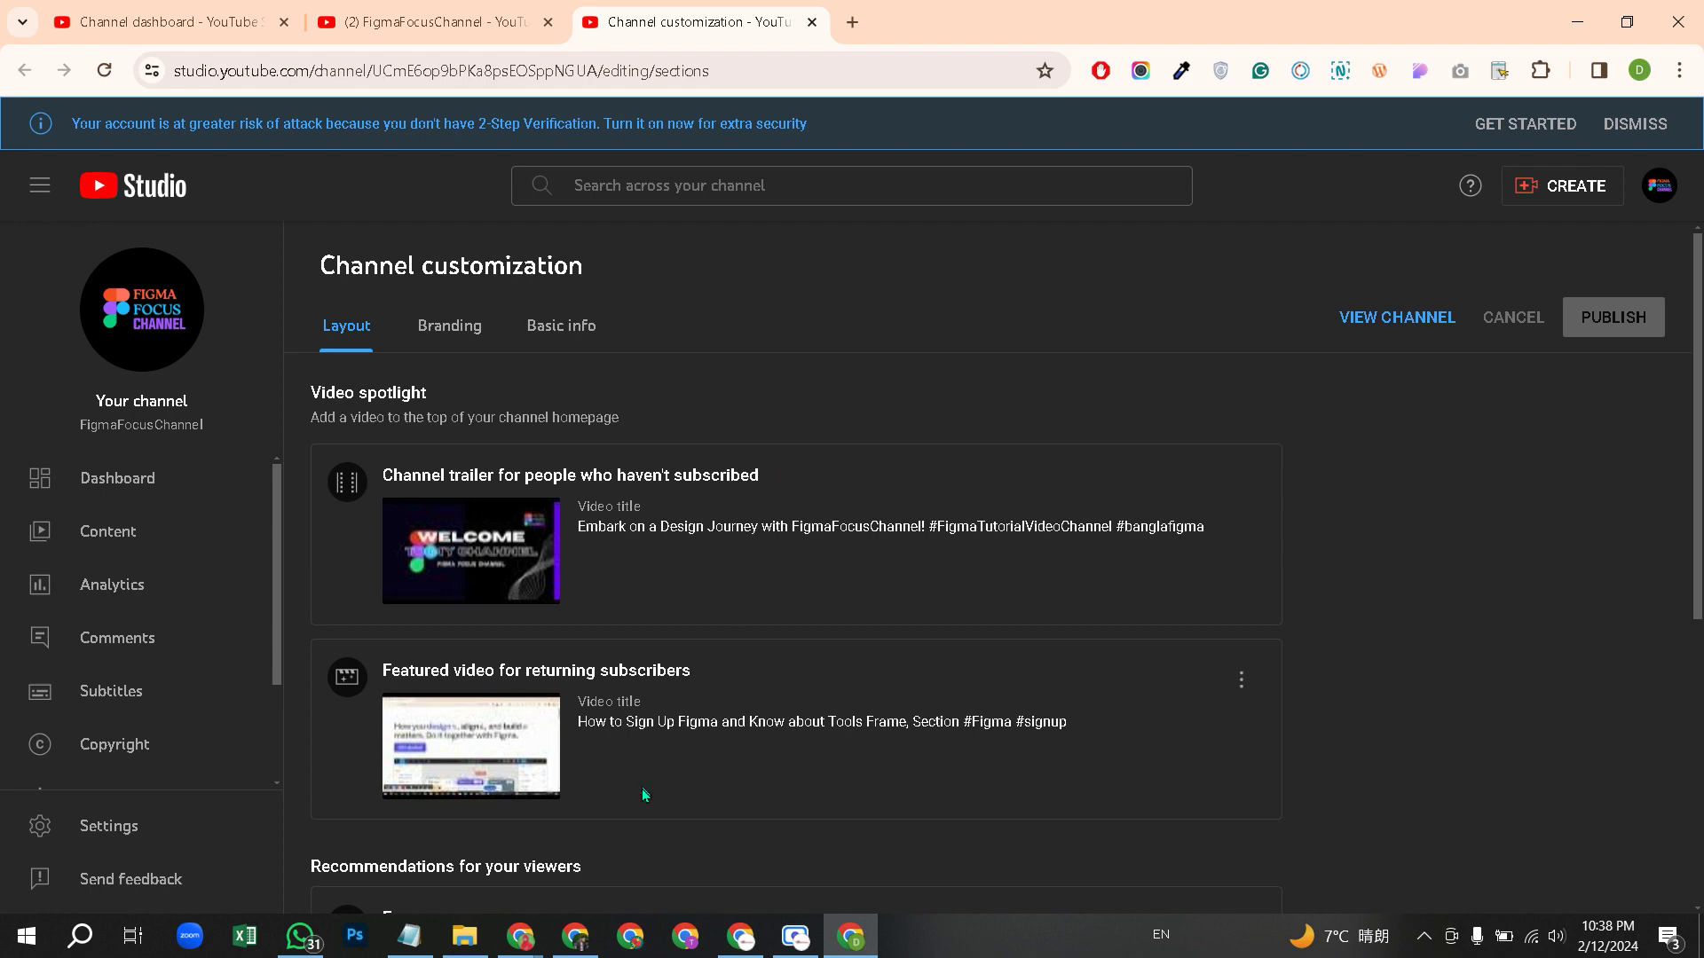
left_click(575, 937)
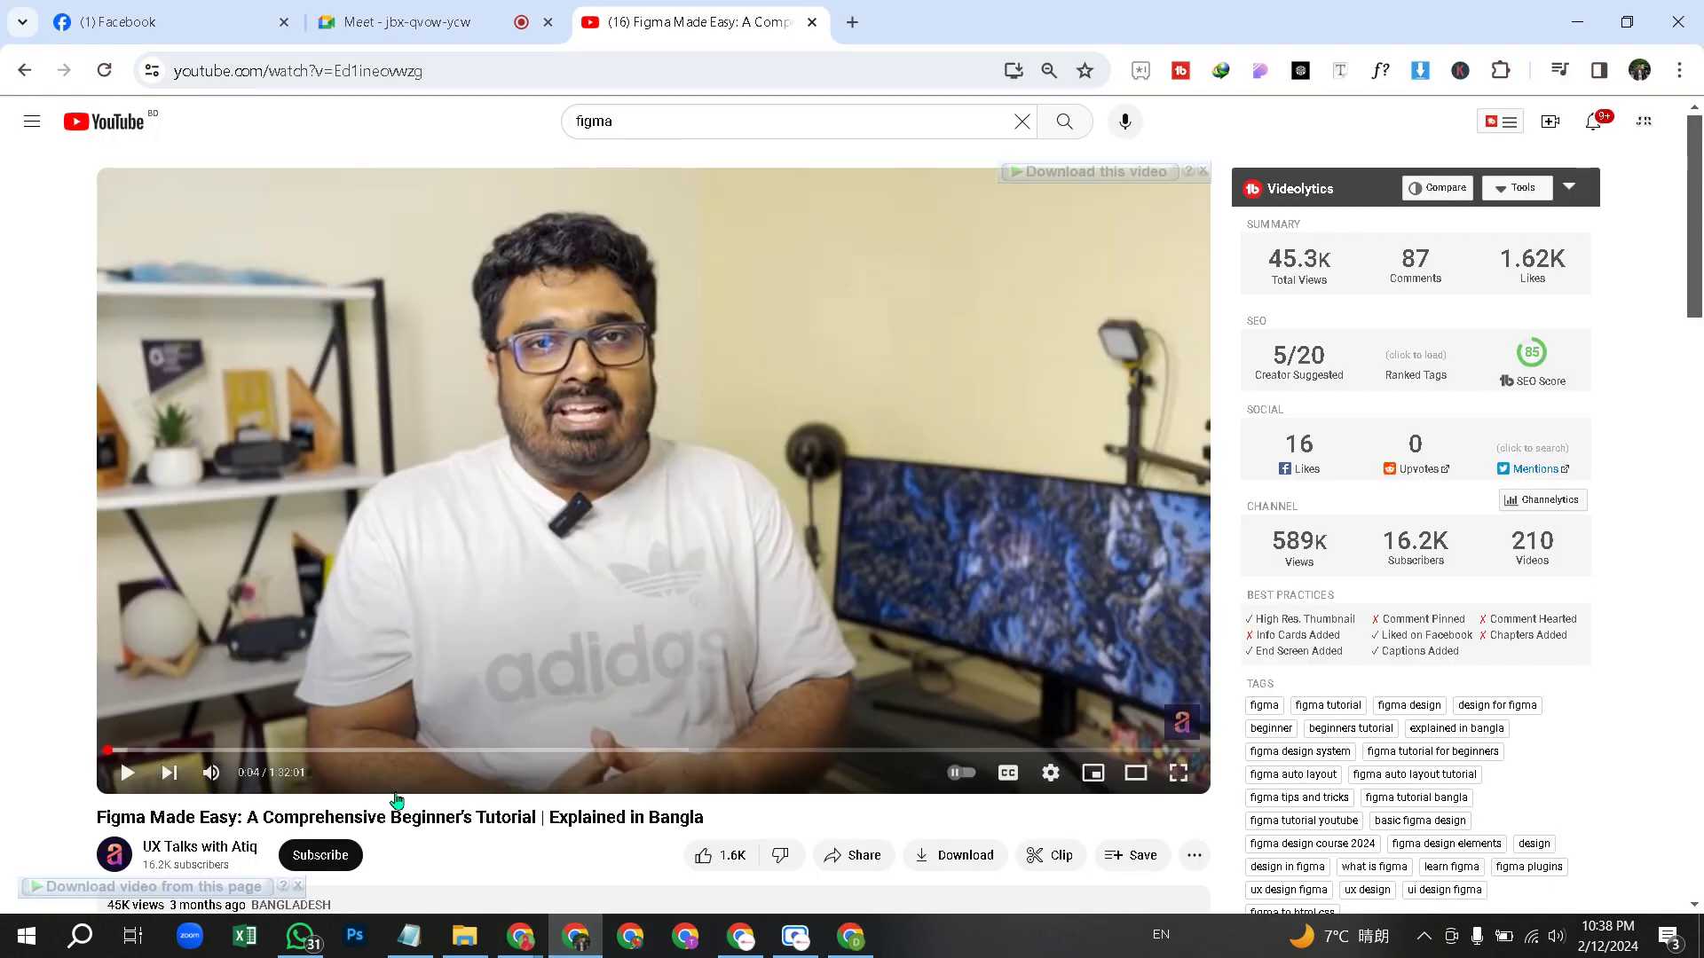
left_click(812, 22)
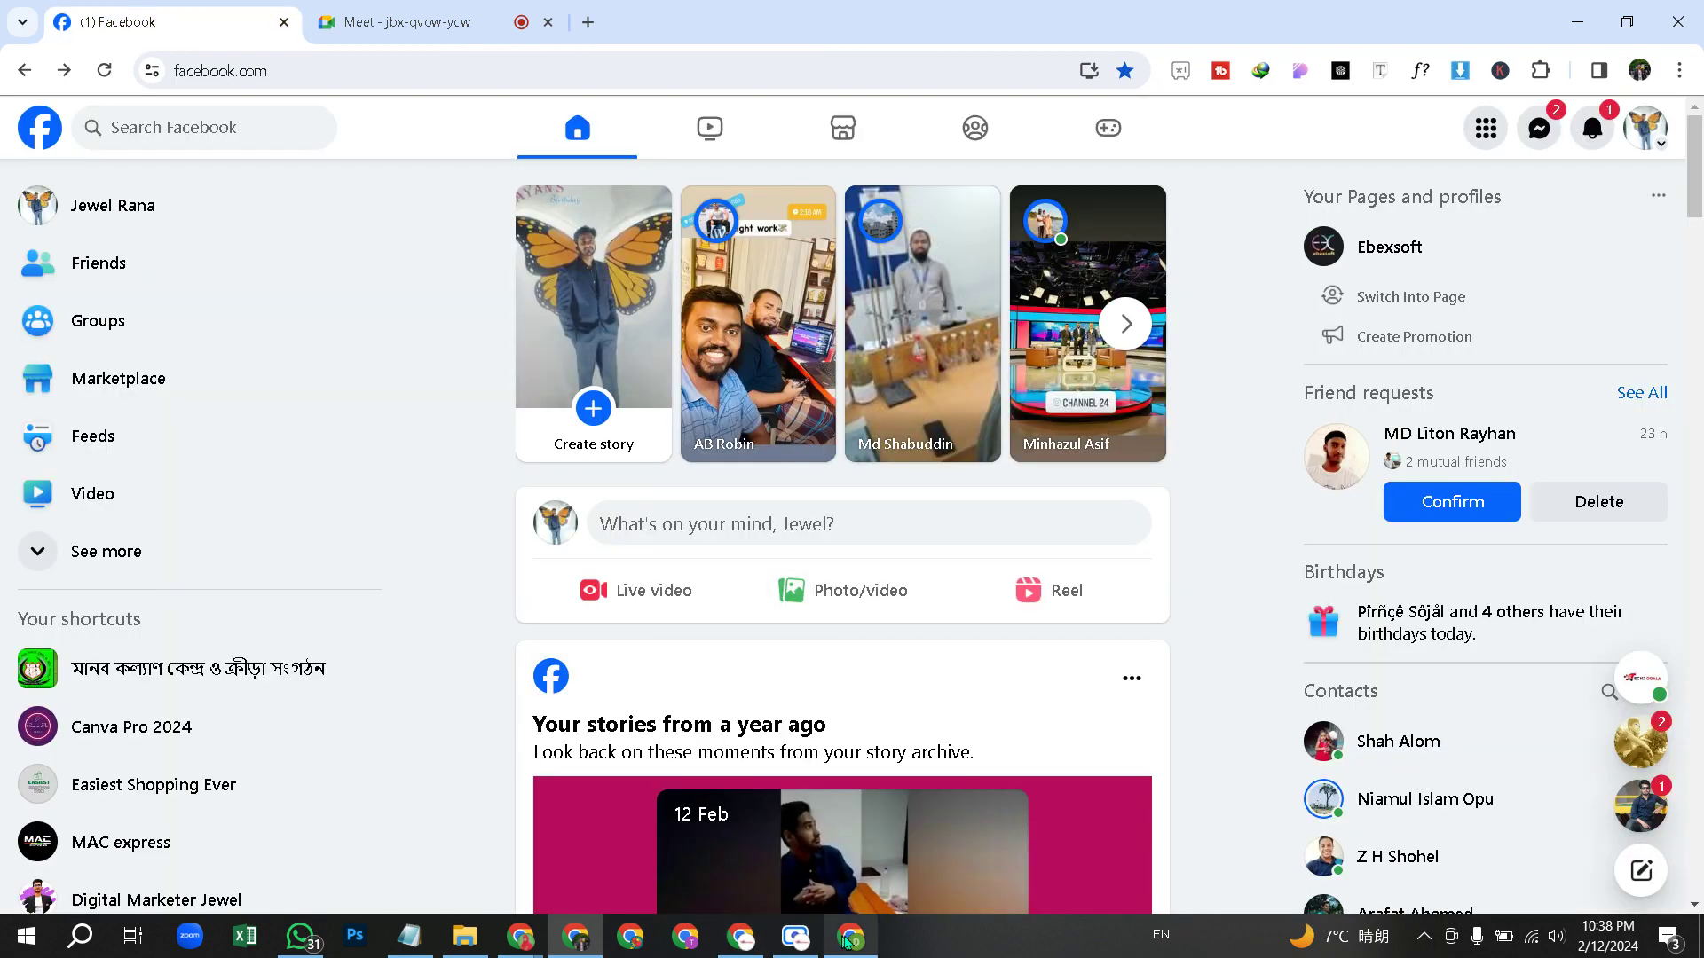
left_click(741, 938)
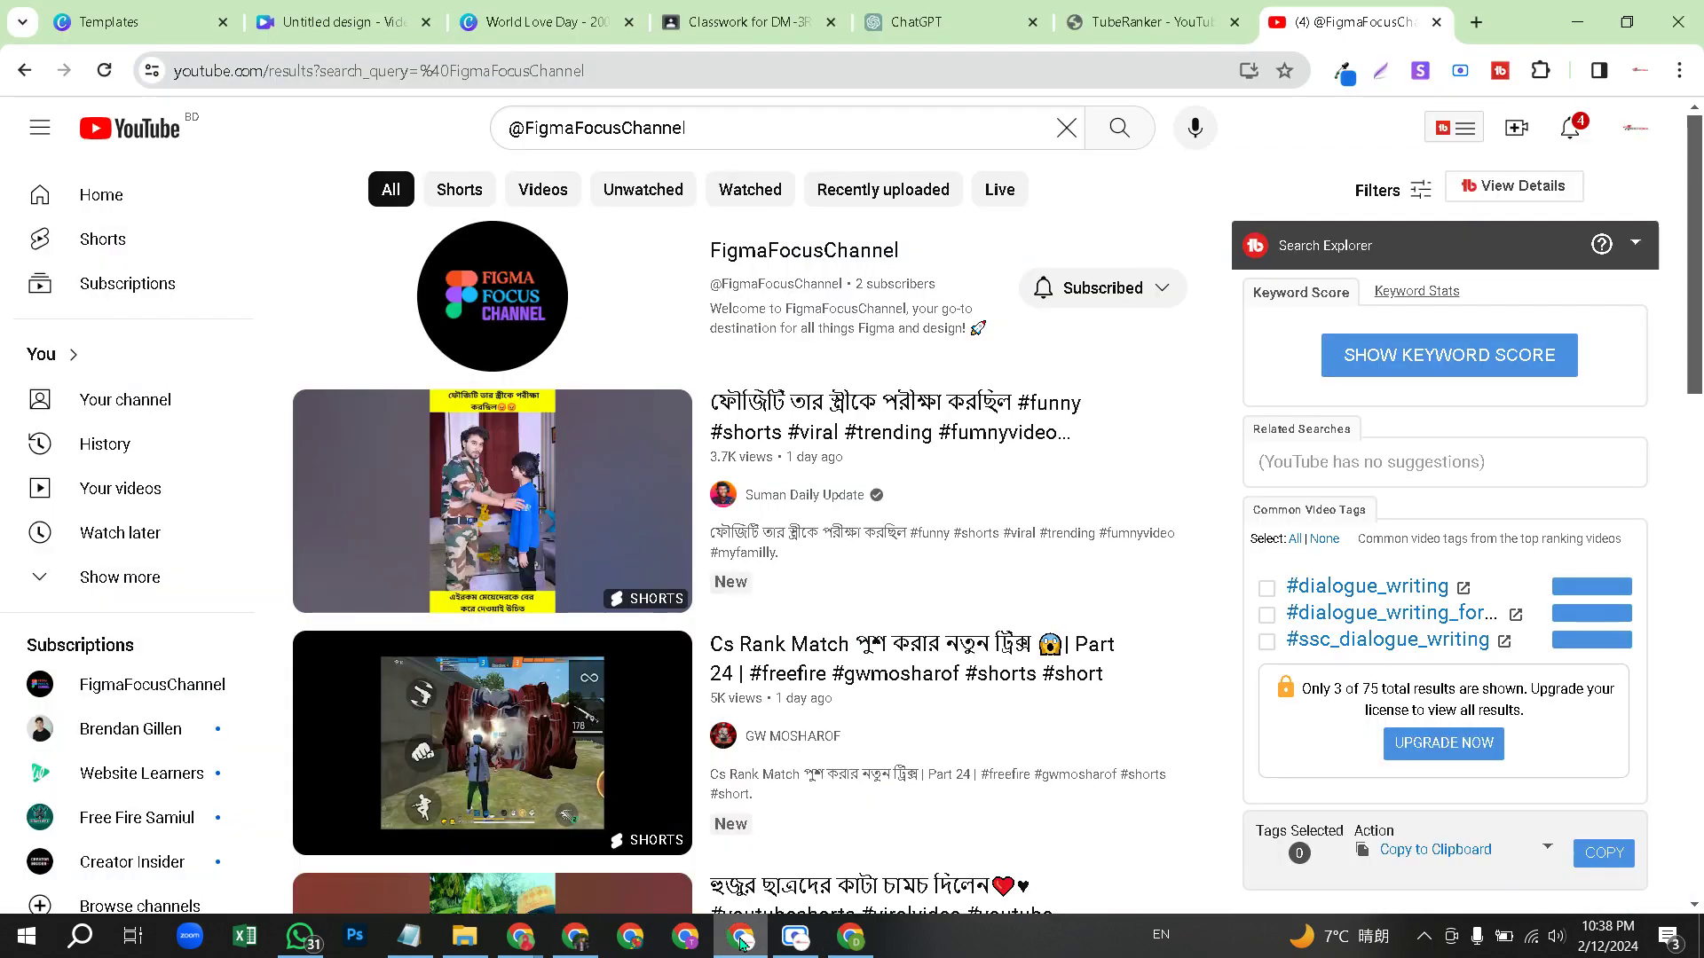
left_click(741, 938)
left_click(741, 938)
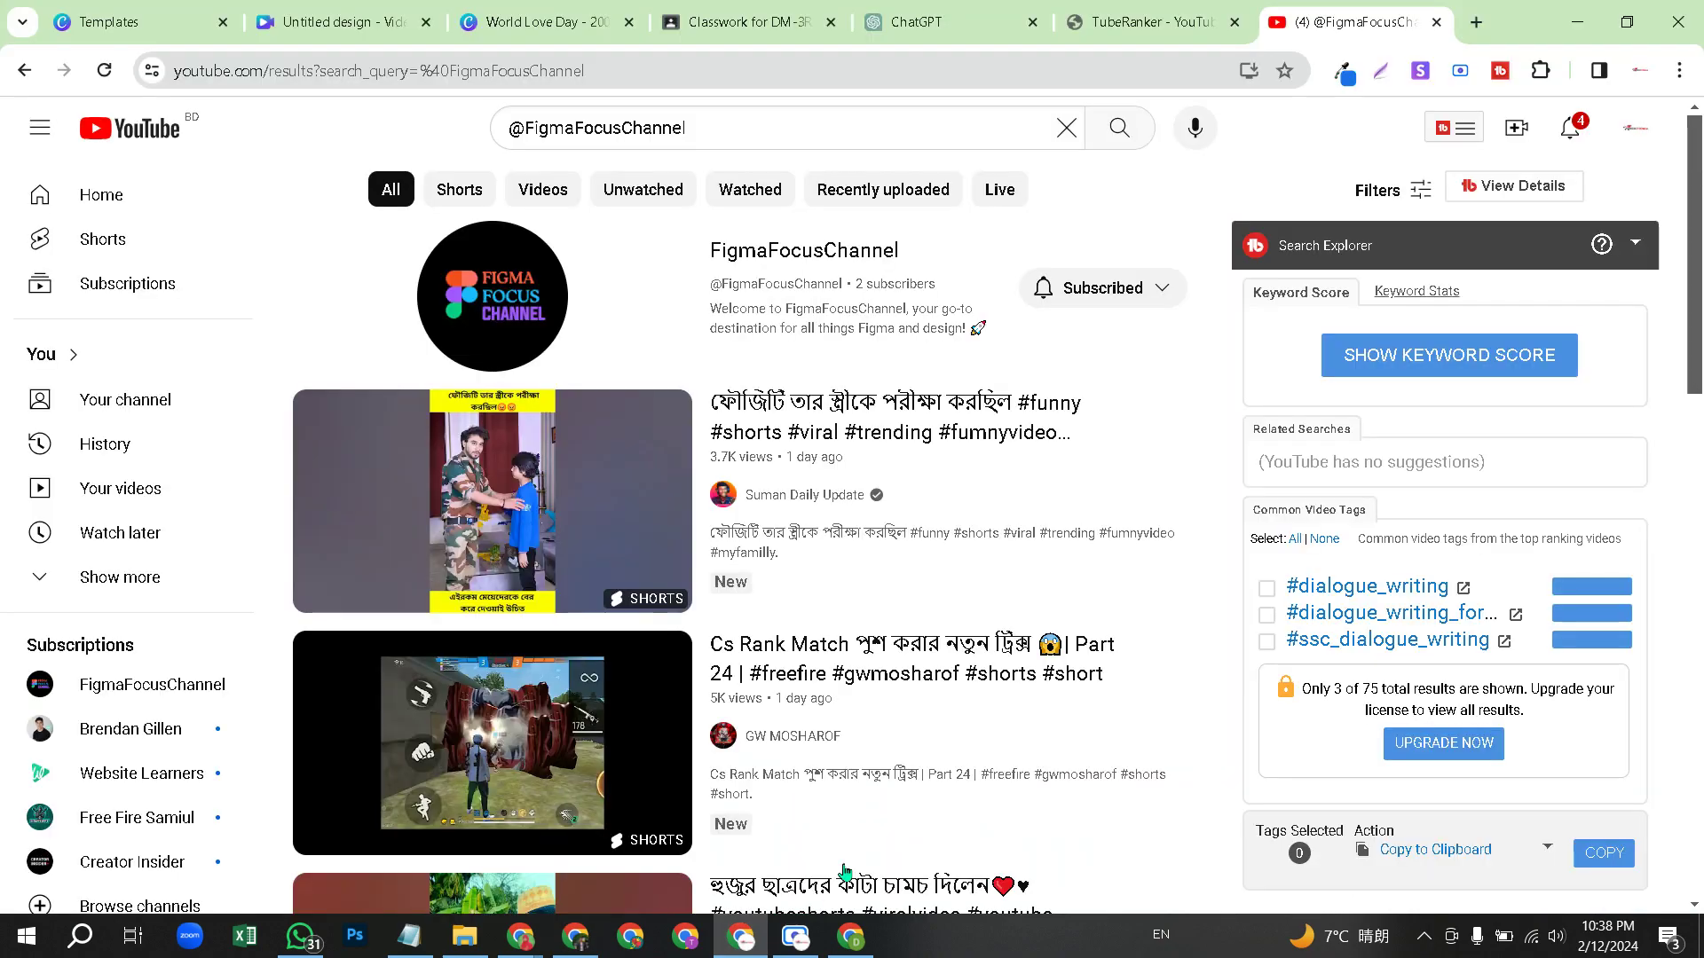
left_click(850, 939)
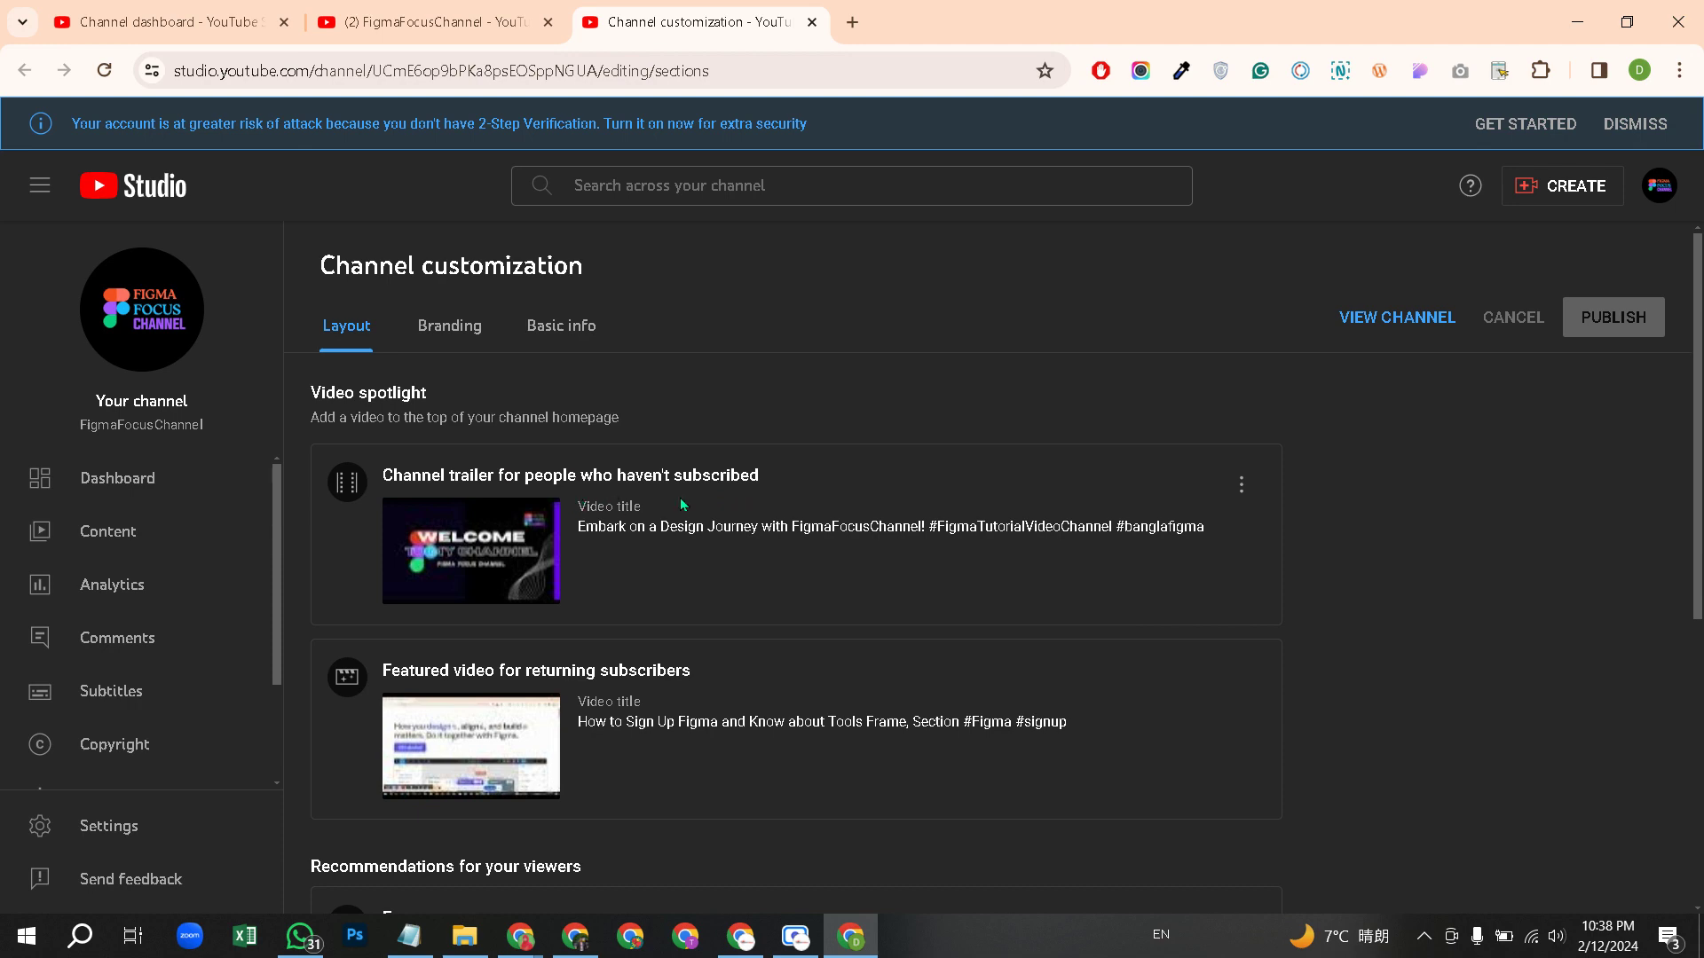
- Compare the public channel home with the Layout settings for the channel trailer, featured video, viewer recommendations and featured sections
left_click(426, 19)
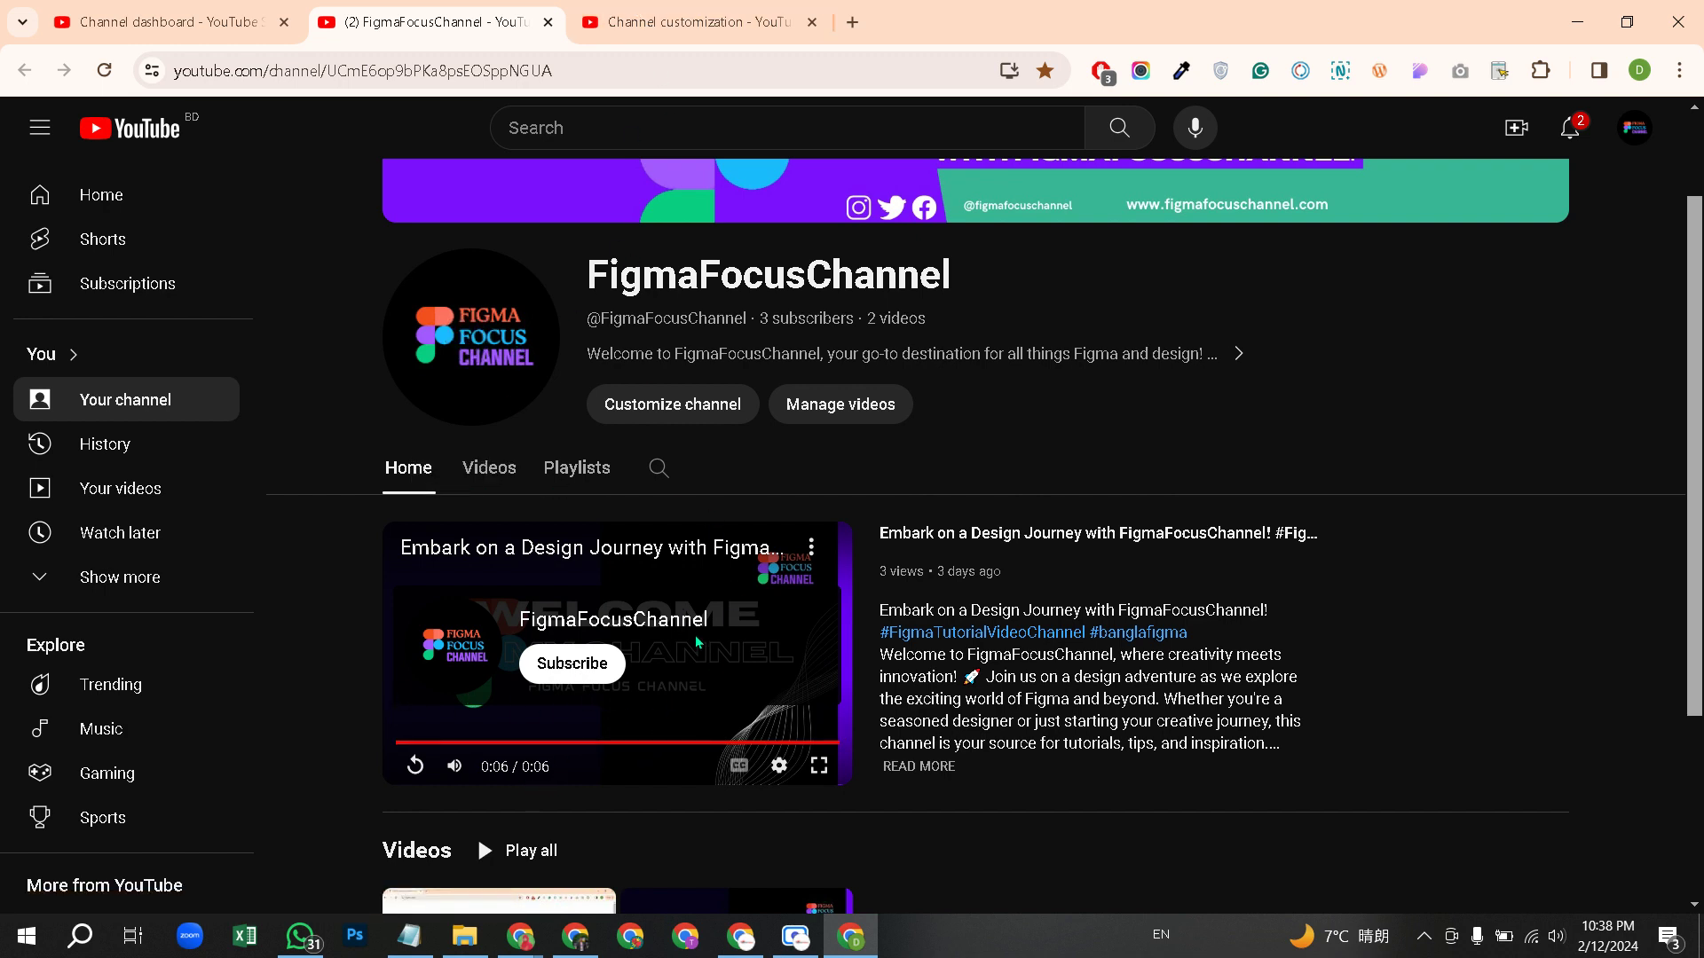
left_click(663, 13)
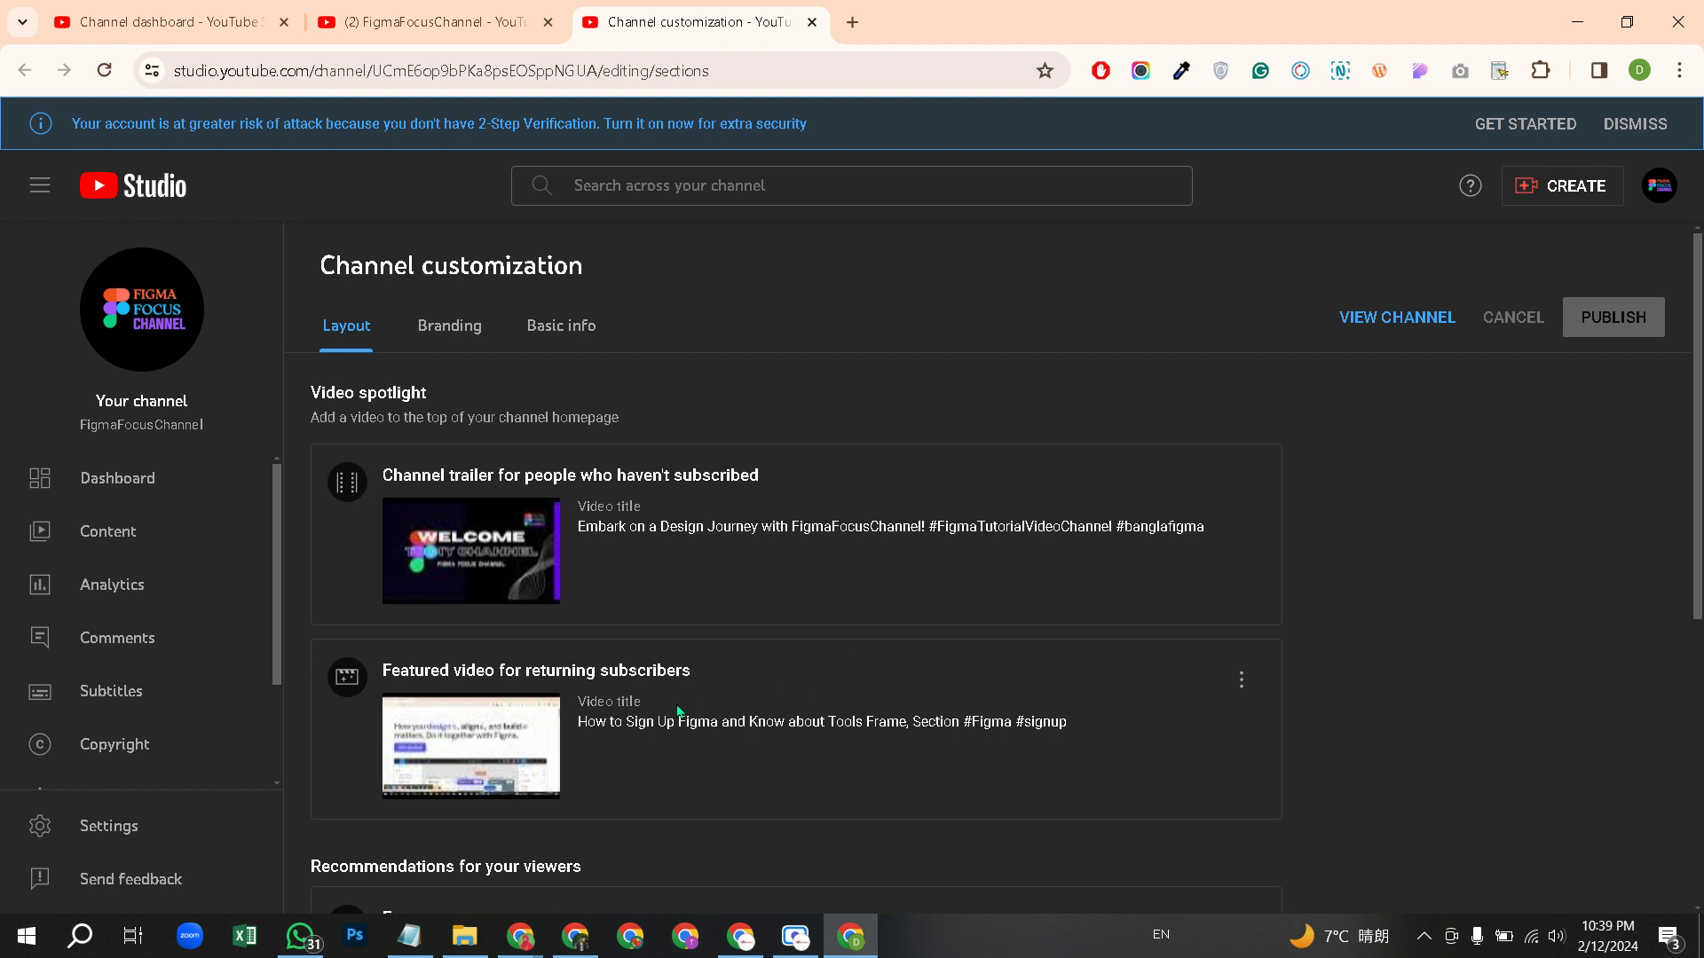
scroll(726, 698, "down", 2)
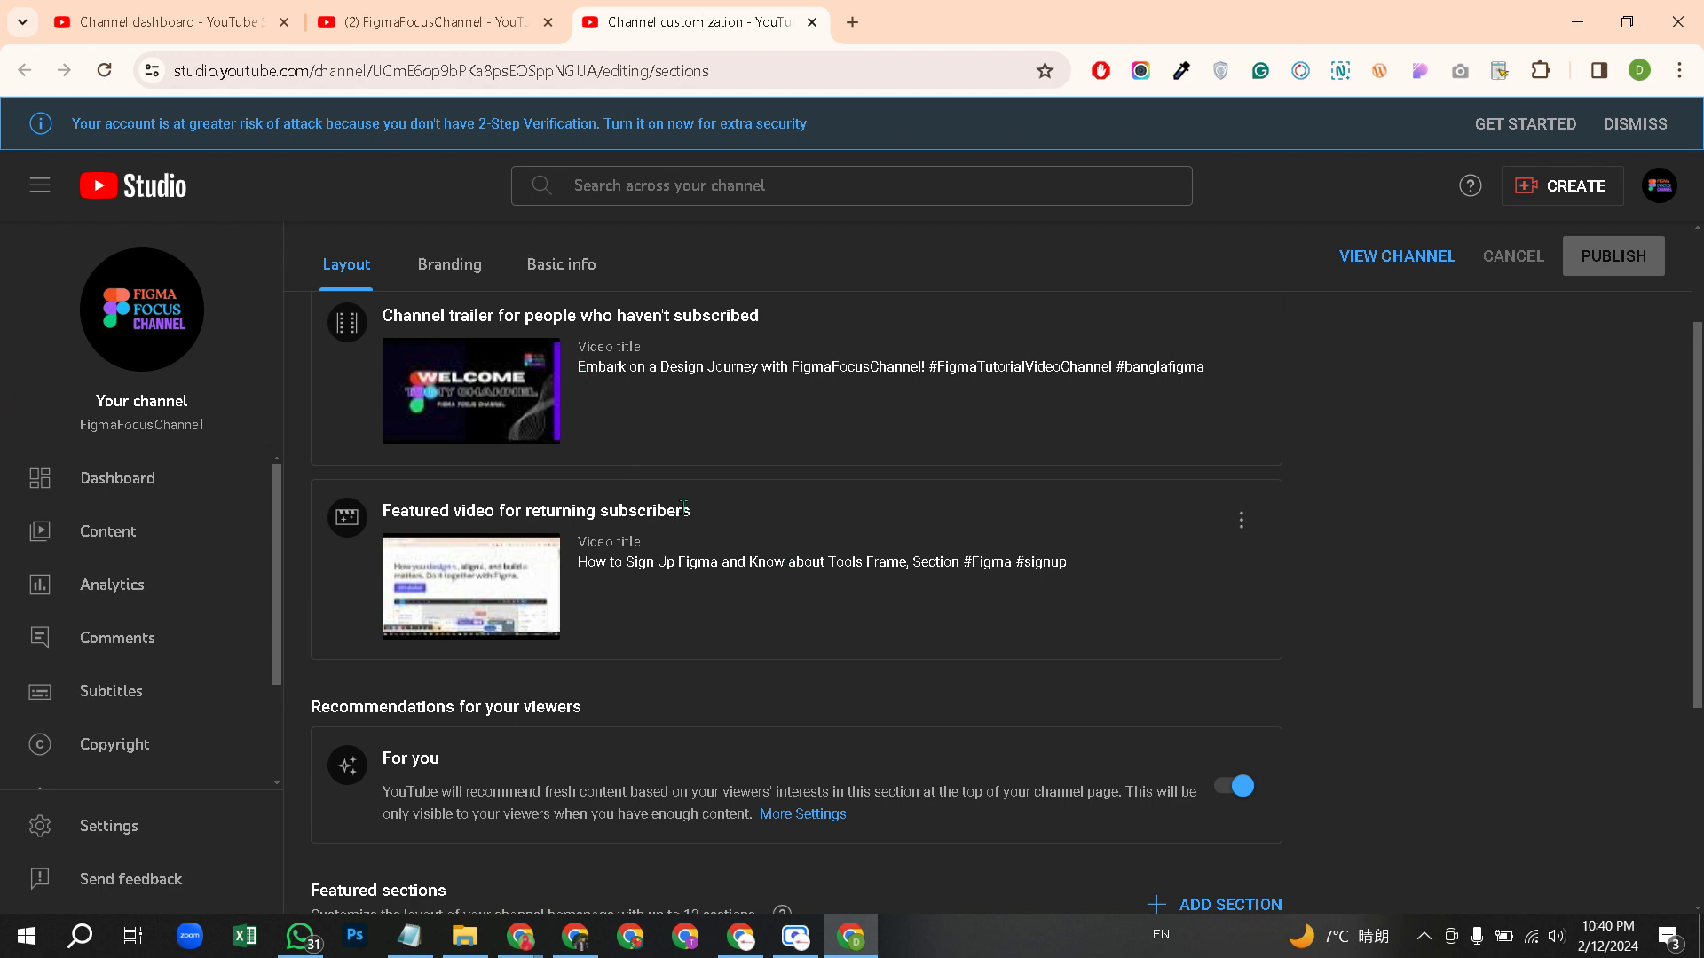
scroll(706, 679, "down", 4)
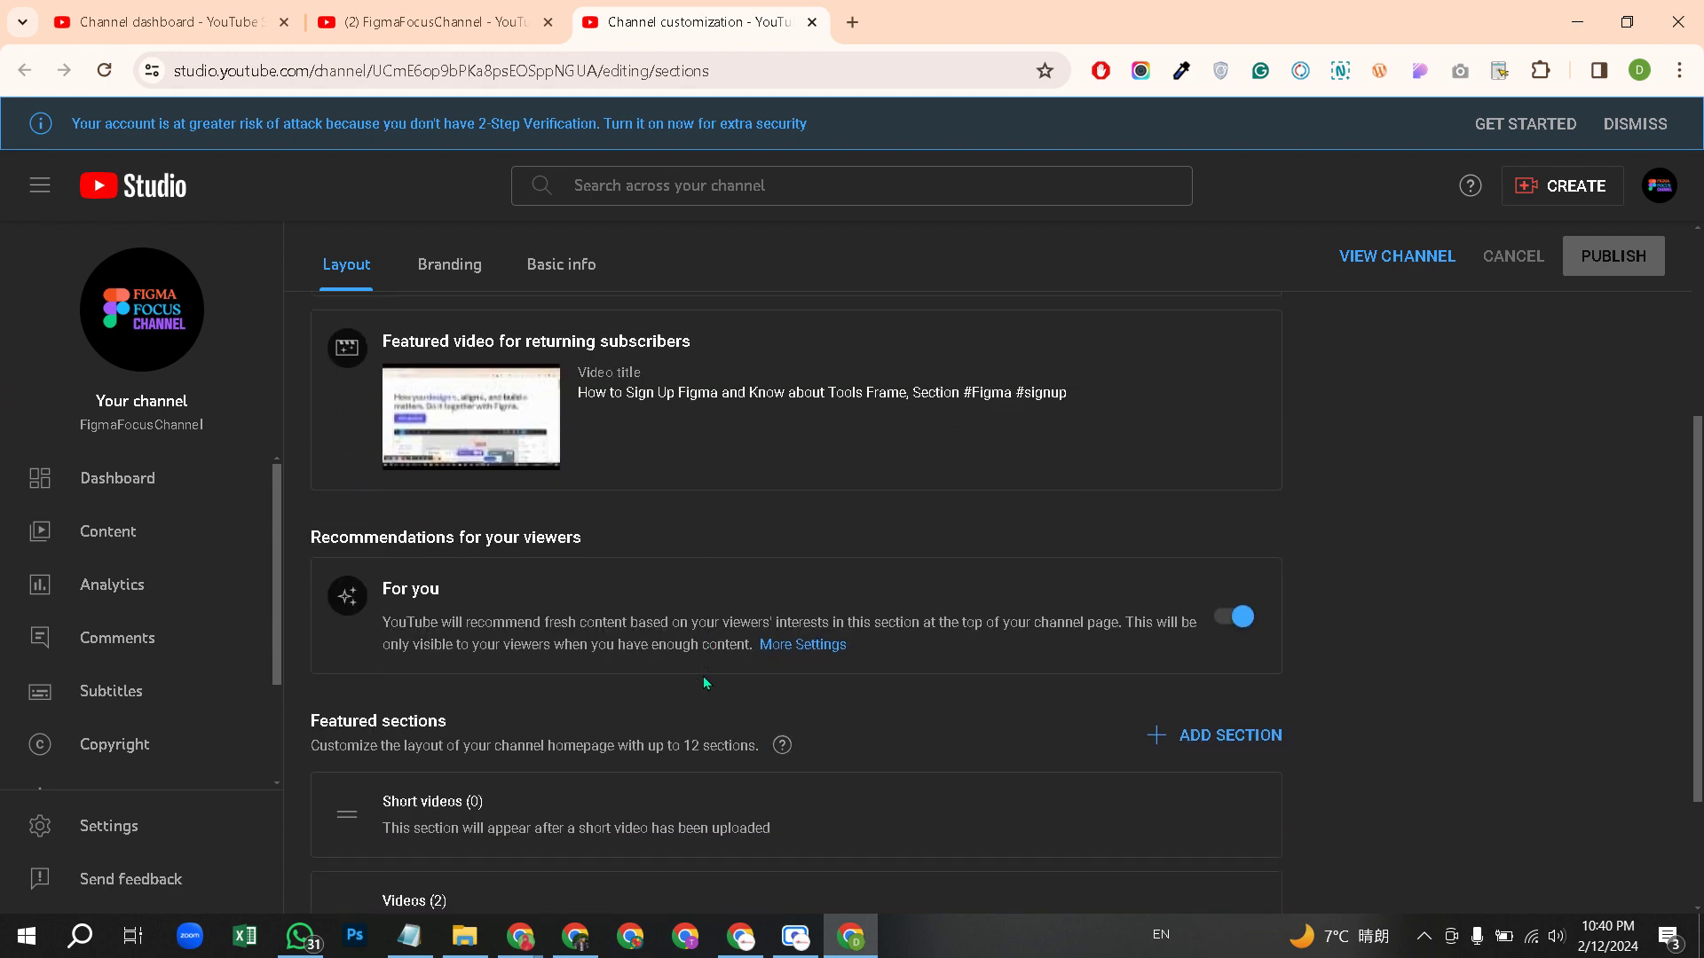
scroll(854, 544, "up", 6)
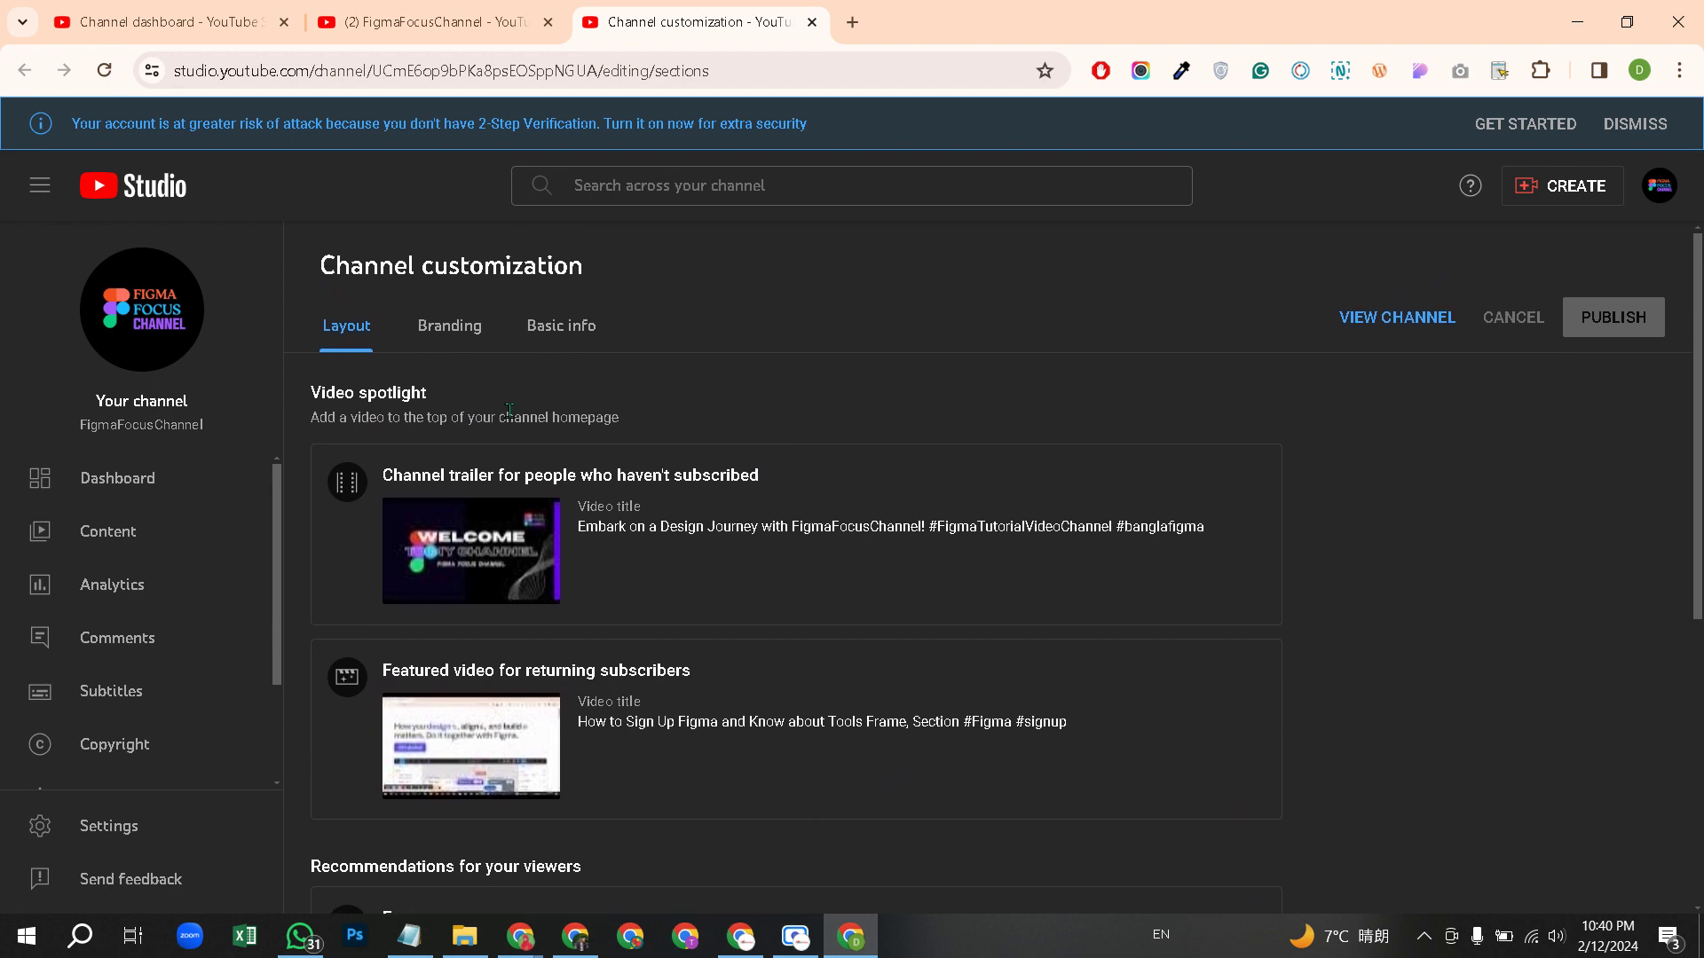
scroll(754, 452, "down", 2)
scroll(748, 508, "up", 2)
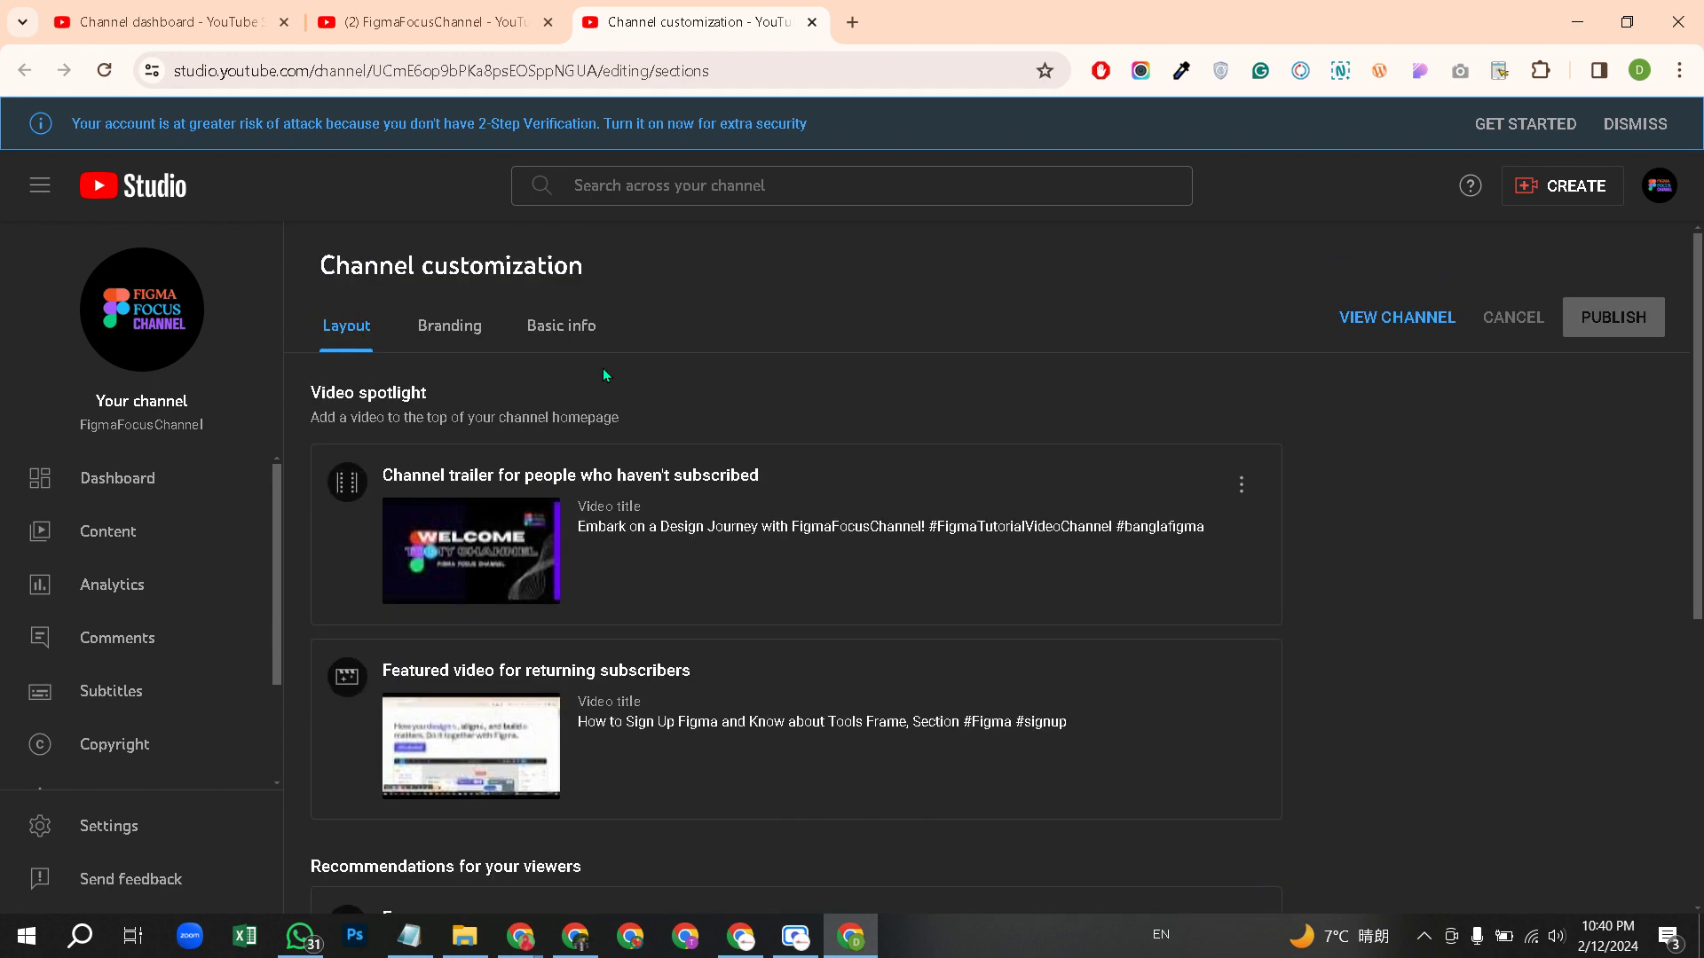
- Open the channel's Branding settings and examine the profile picture, banner image and video watermark options
left_click(457, 325)
scroll(778, 524, "down", 1)
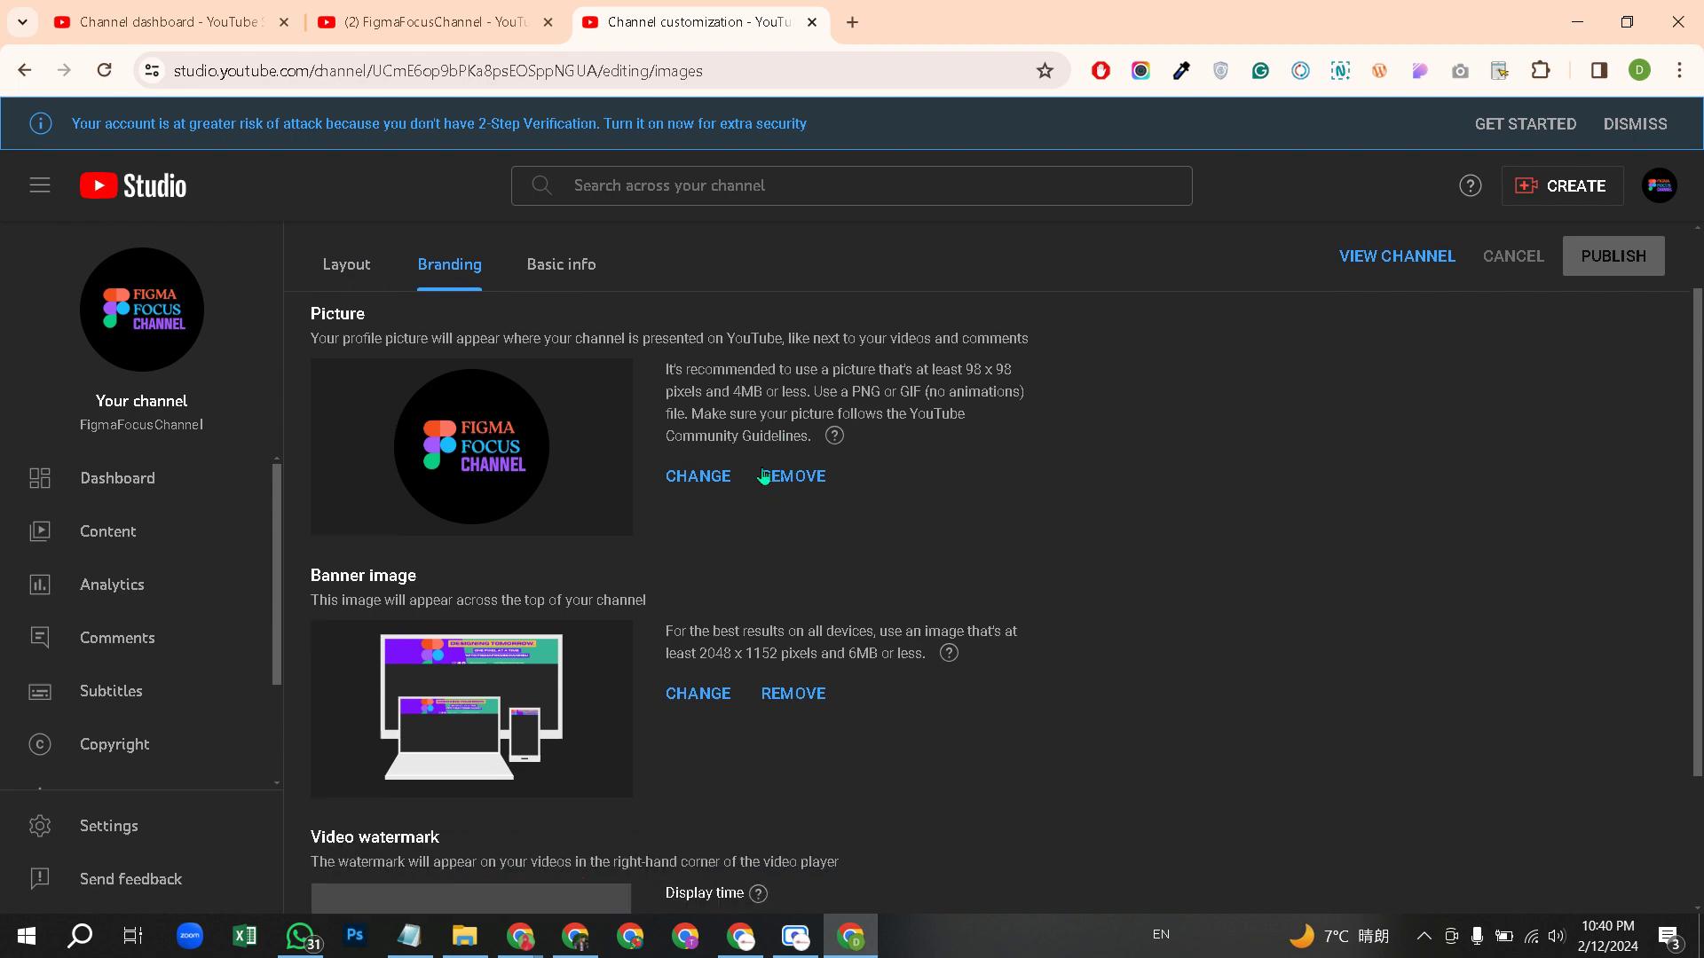
scroll(774, 479, "up", 1)
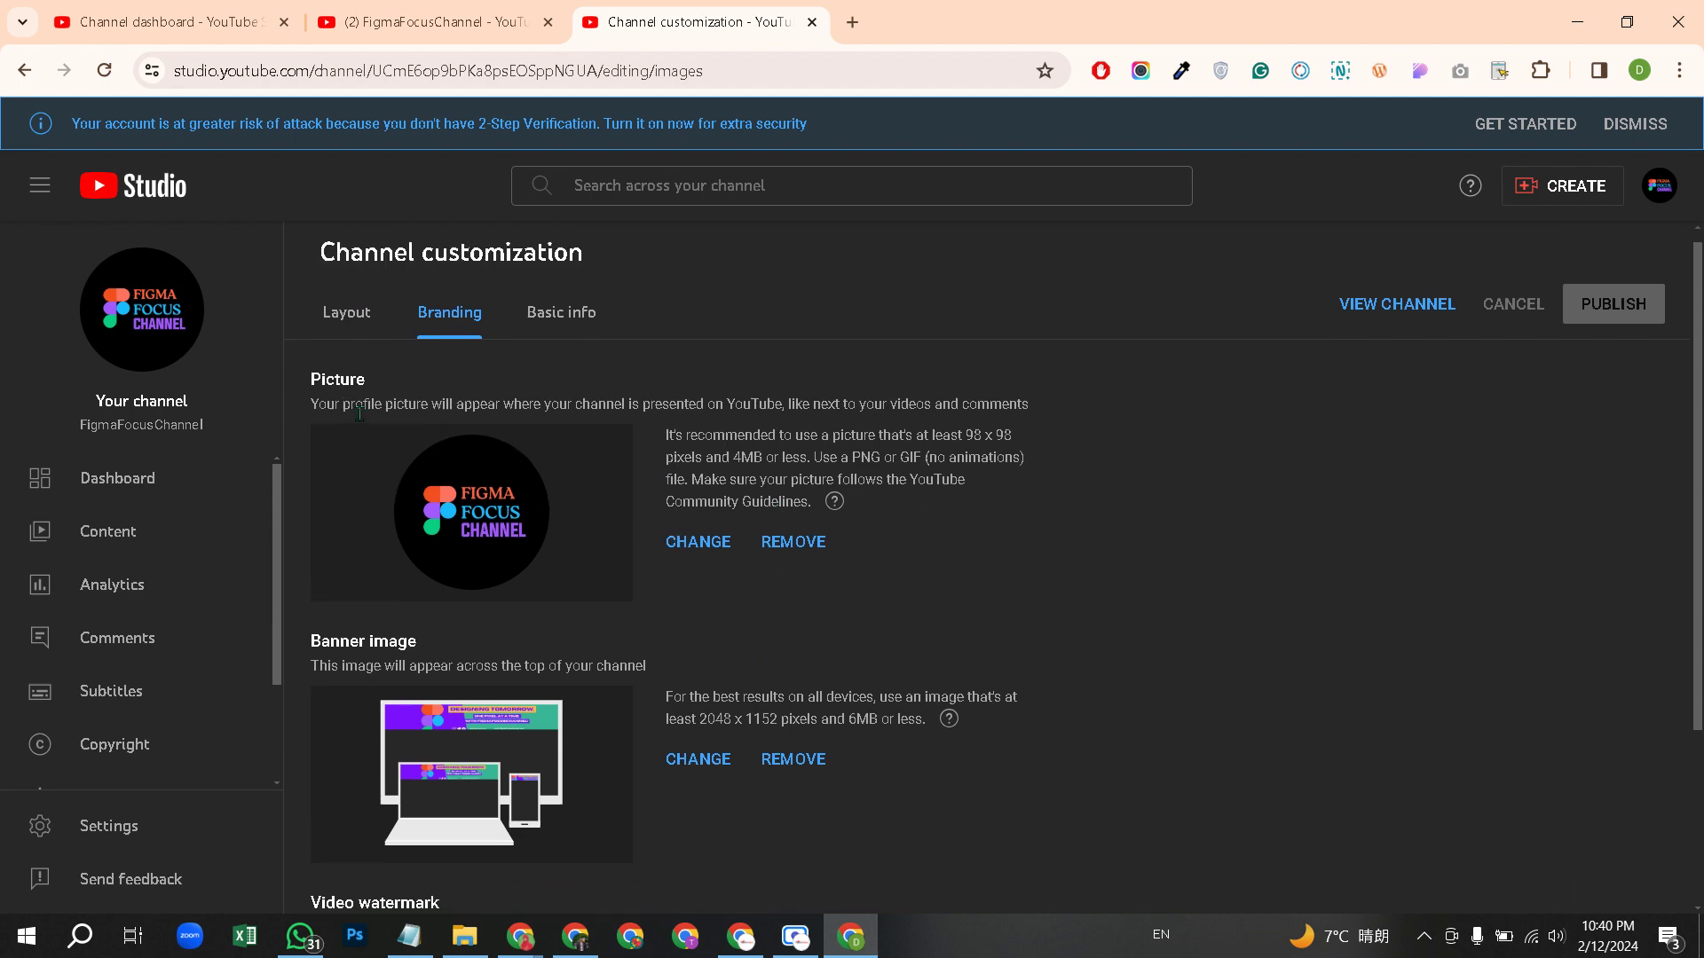
scroll(585, 509, "down", 2)
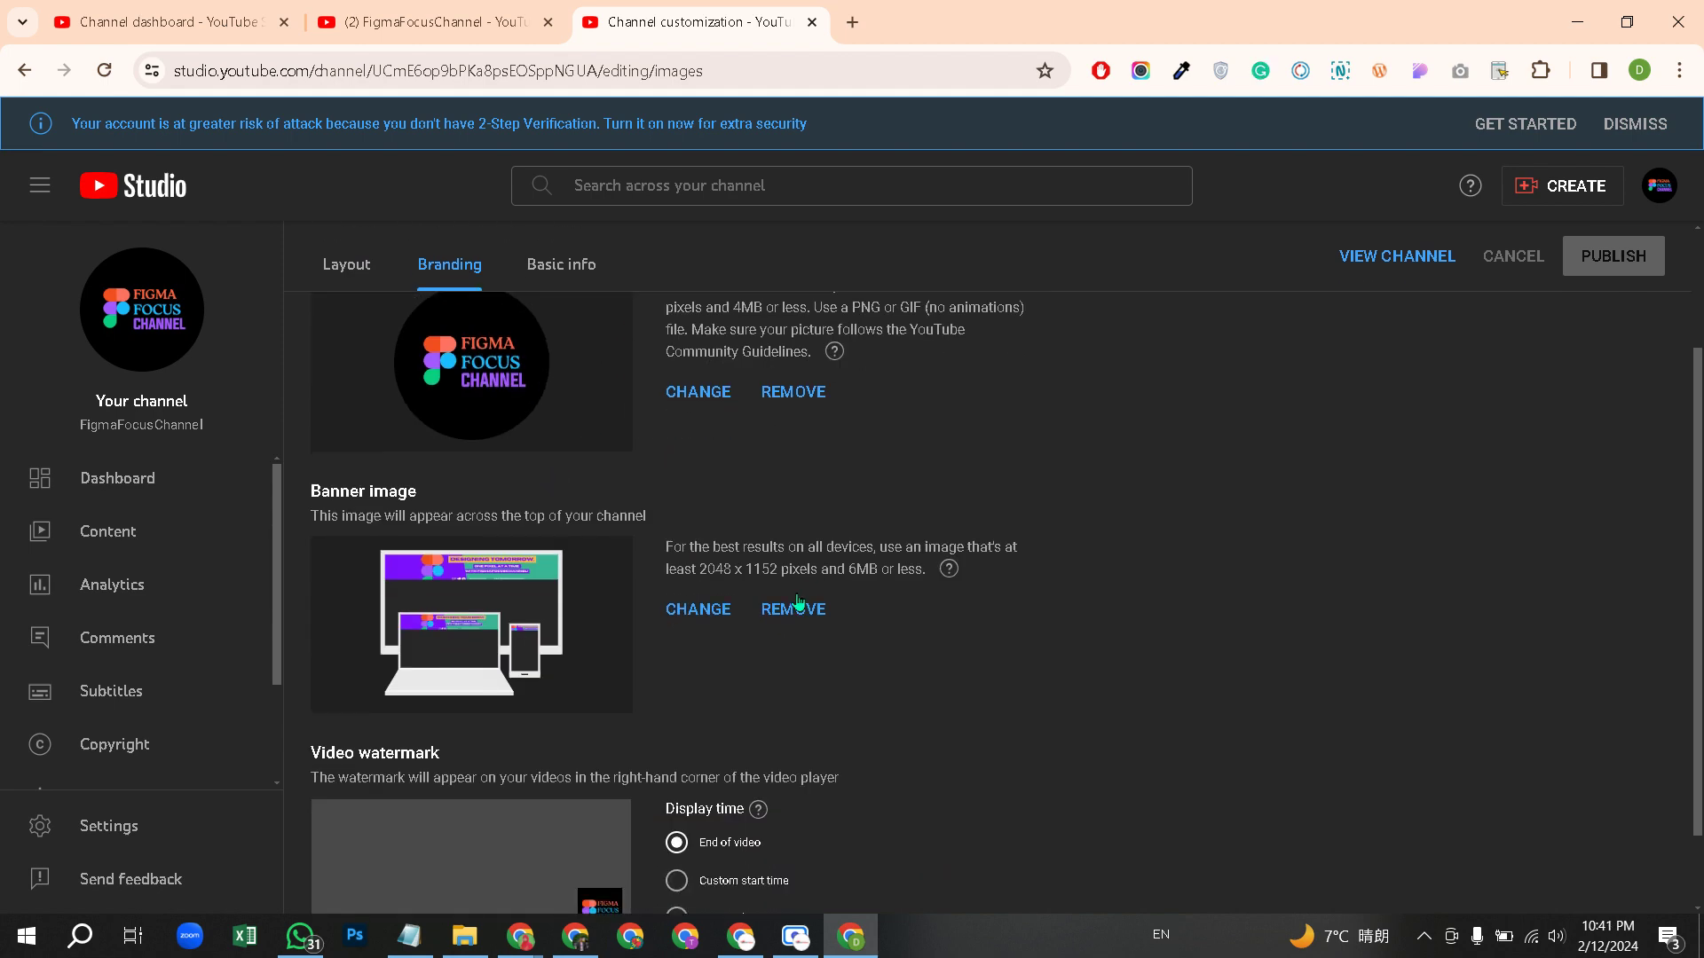
scroll(529, 684, "down", 1)
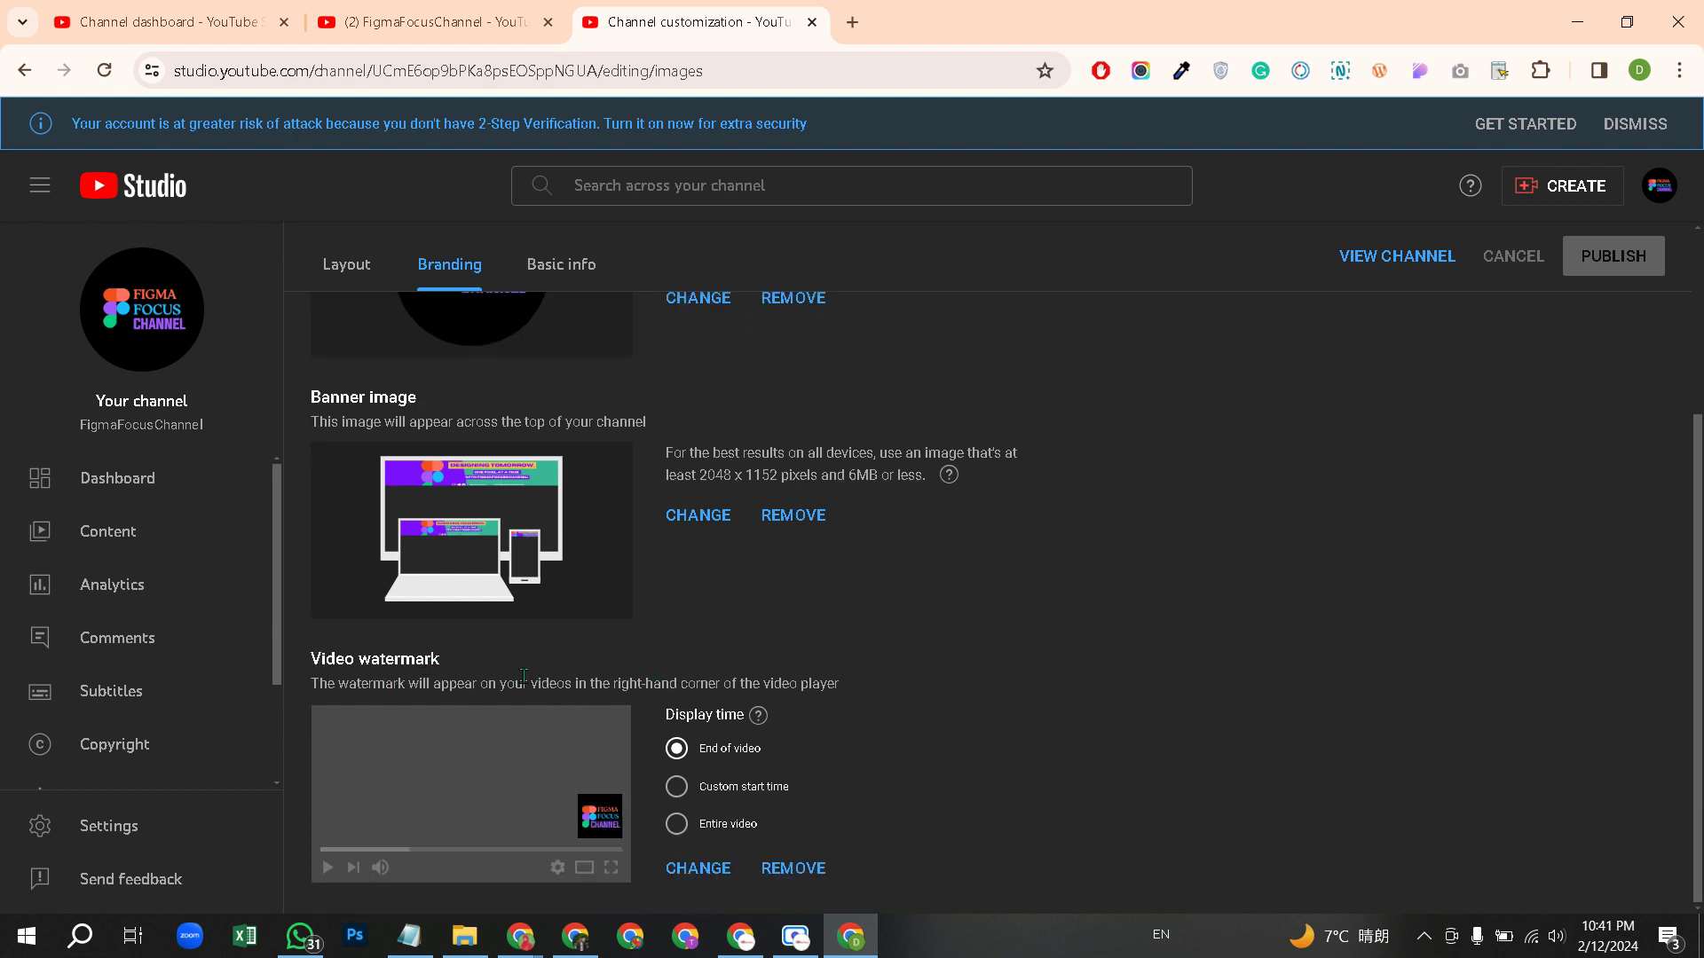
- Switch to the Notepad notes and highlight "Copyright" in the Copyright Logo line of the YouTube channel checklist, and clear the highlight
left_click(409, 937)
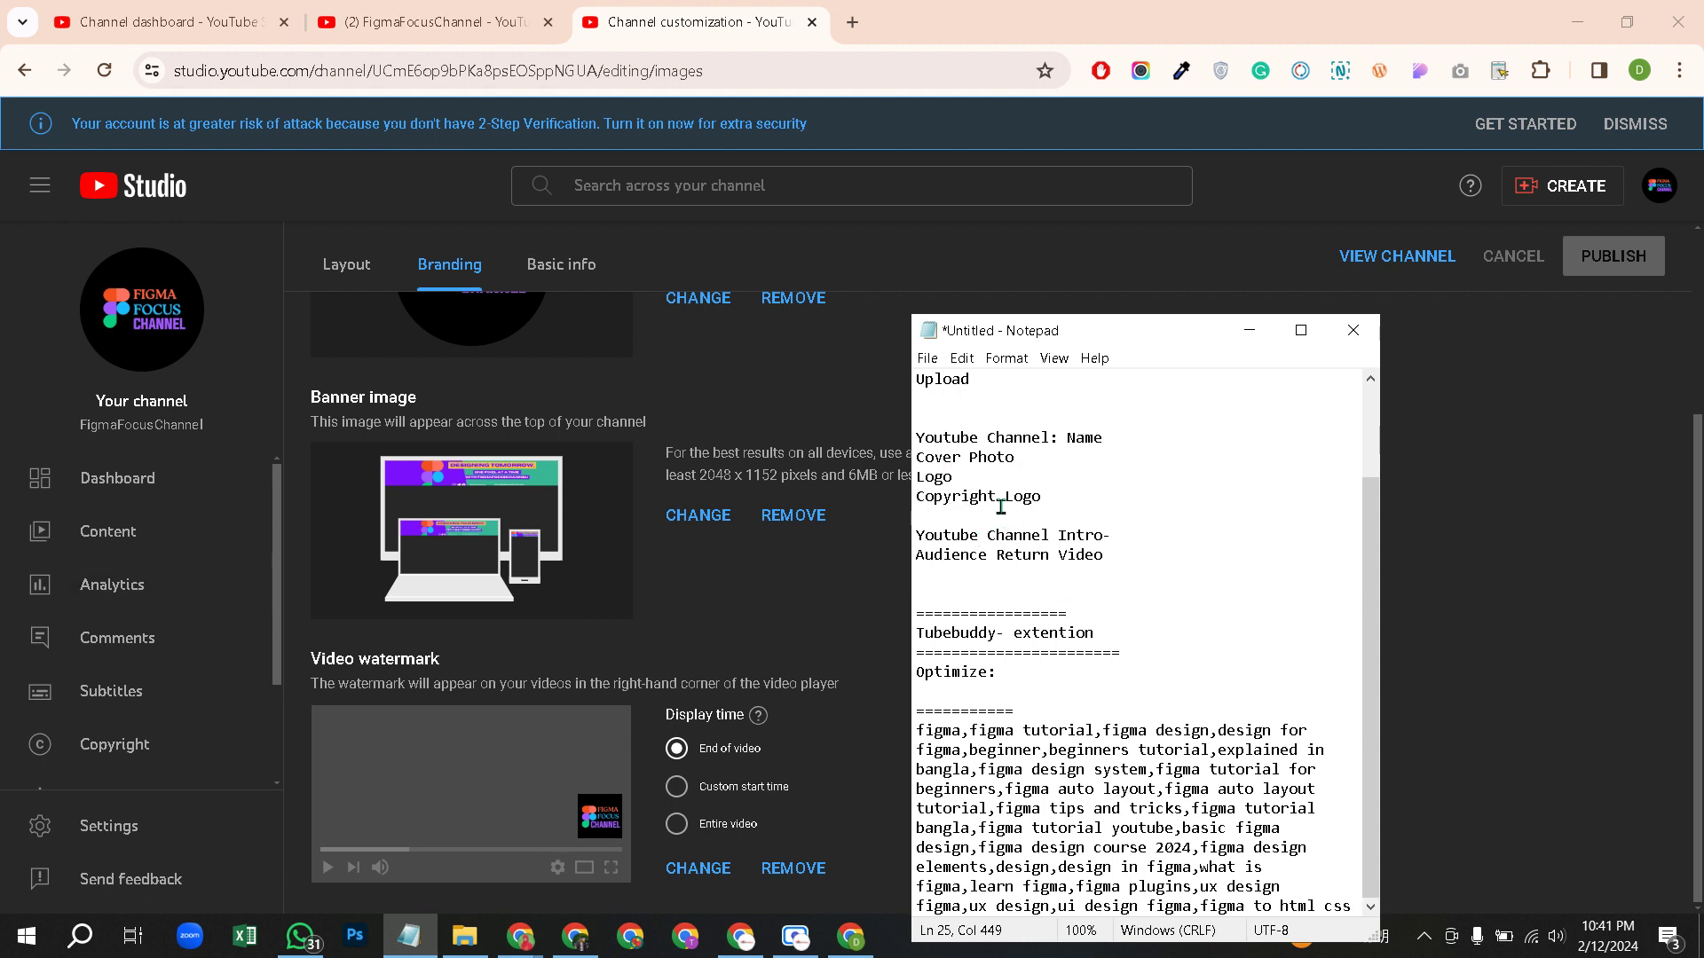
left_click_drag(997, 497, 924, 495)
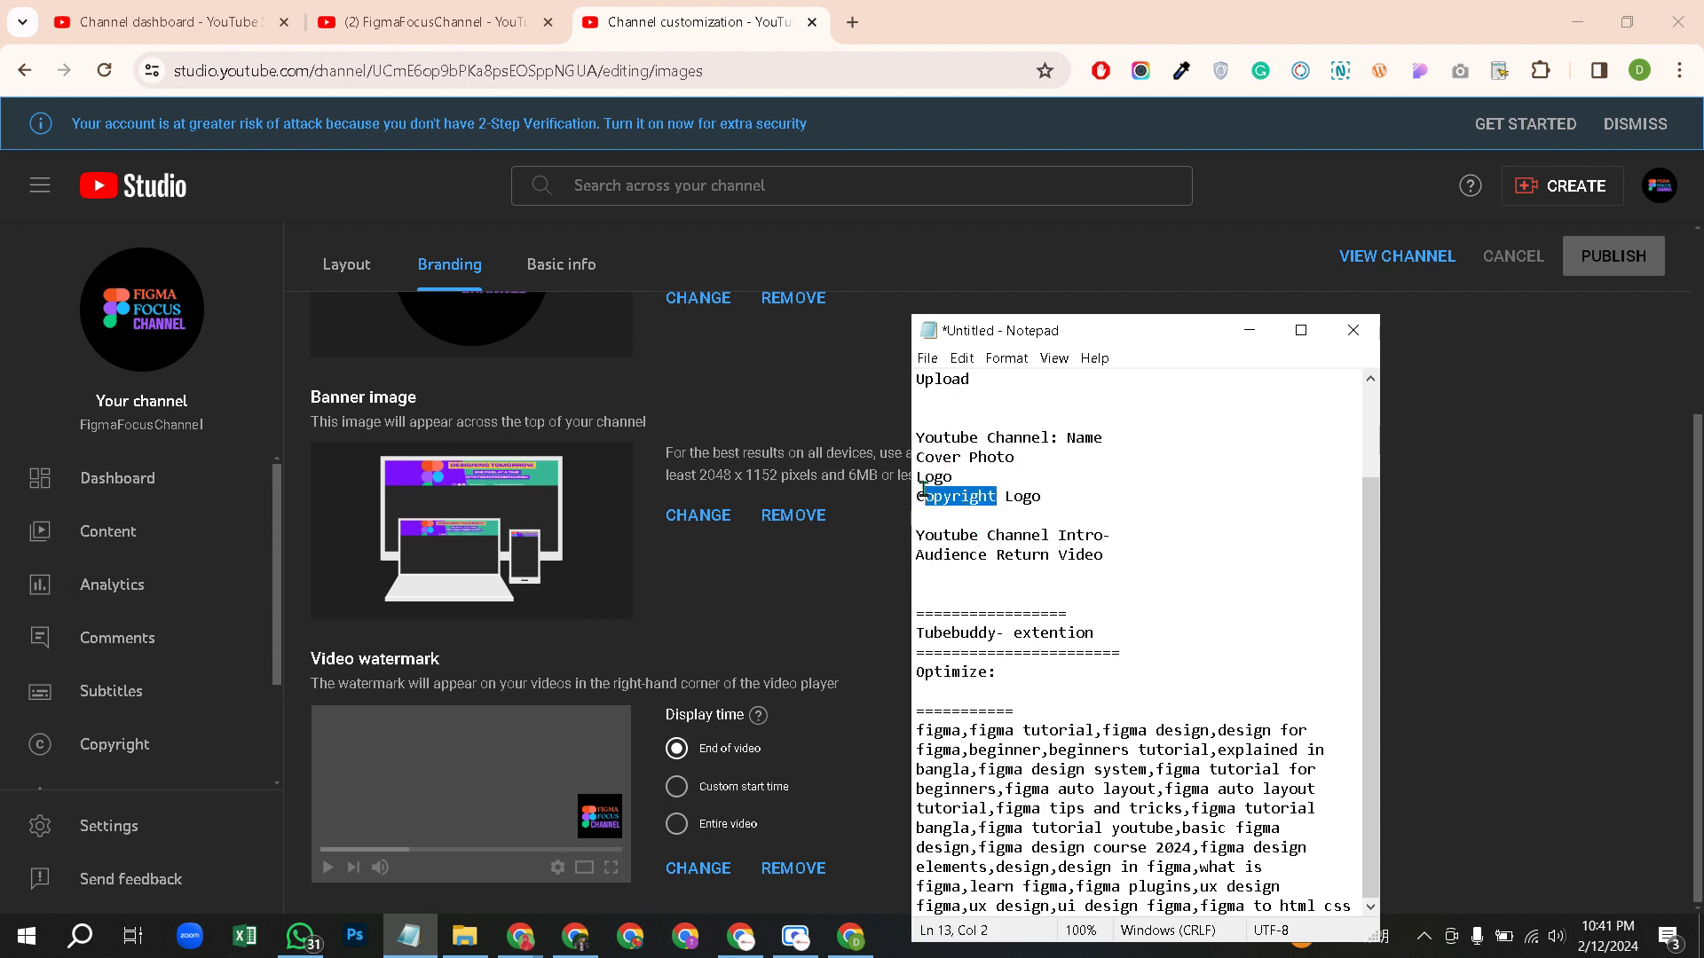
left_click(980, 495)
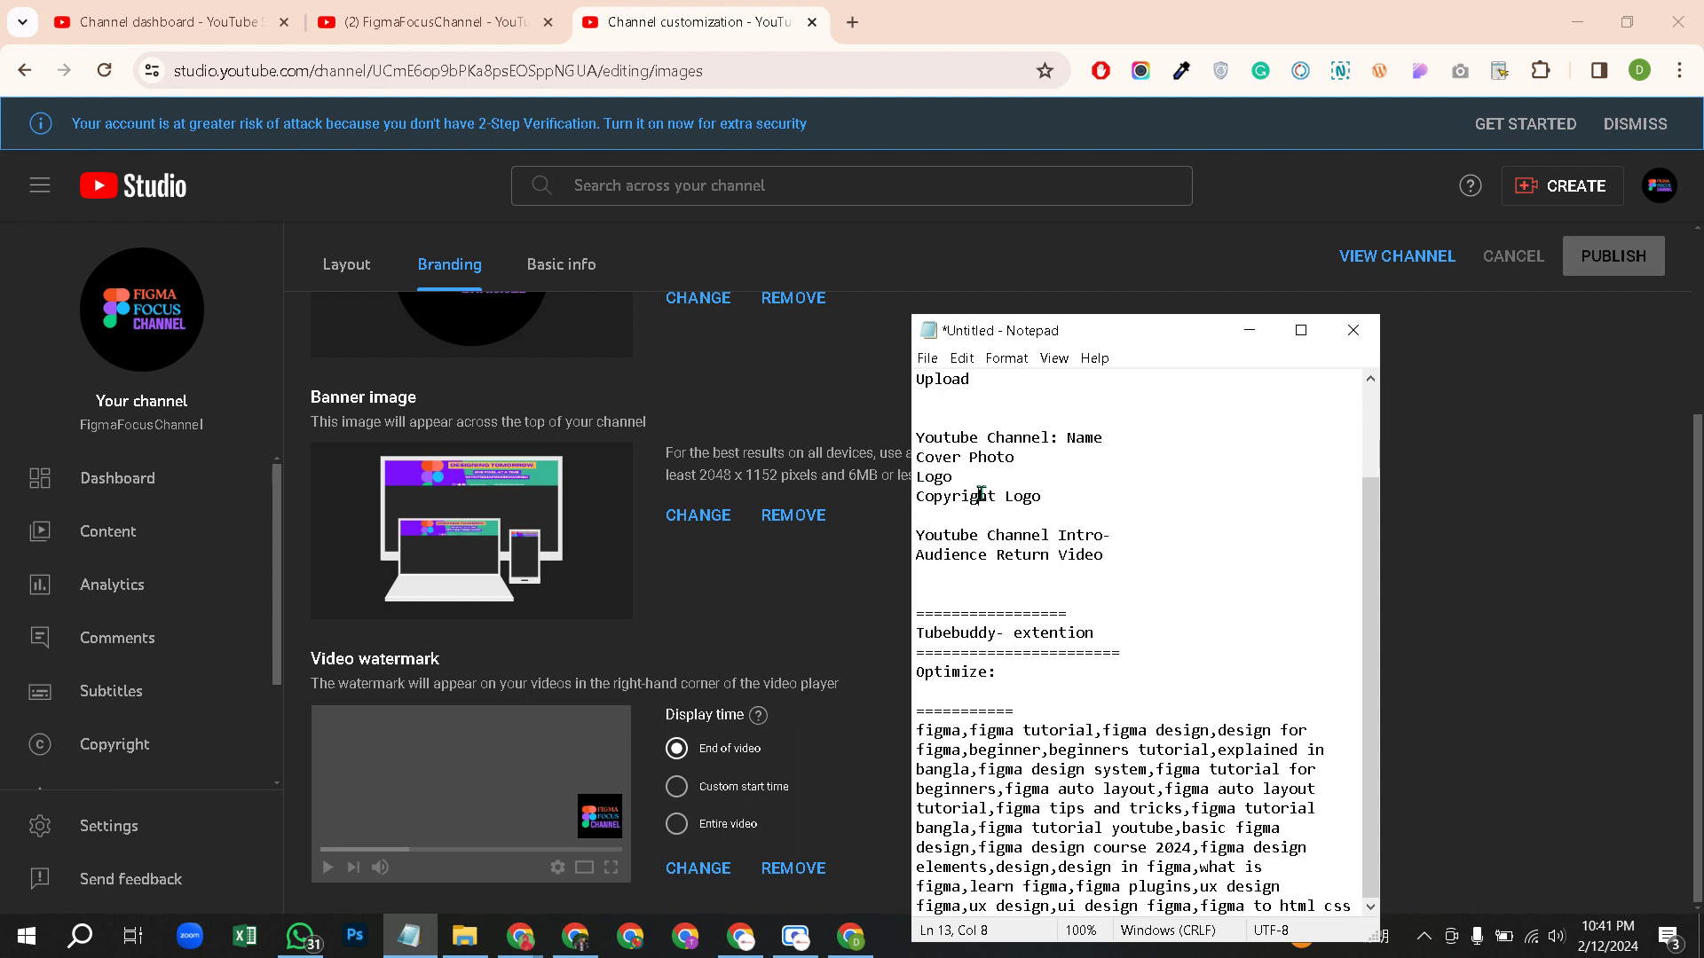
- Open the channel's Basic info settings, highlight the handle and the Description heading, and clear the highlights
left_click(550, 652)
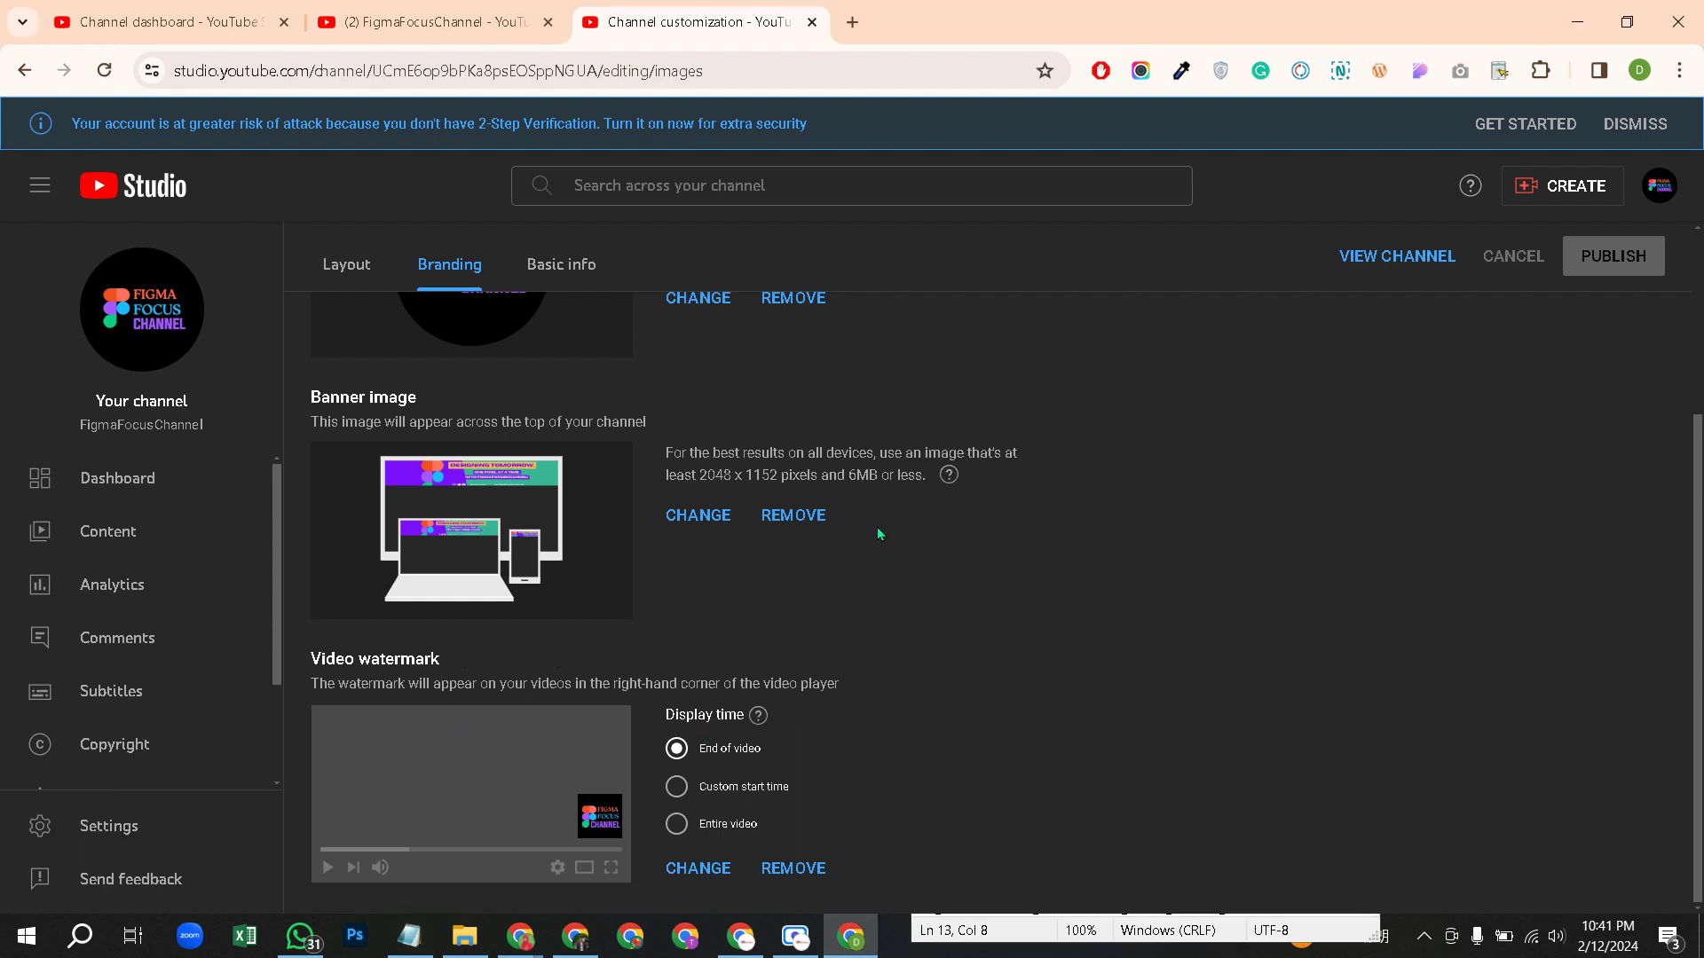
left_click(563, 265)
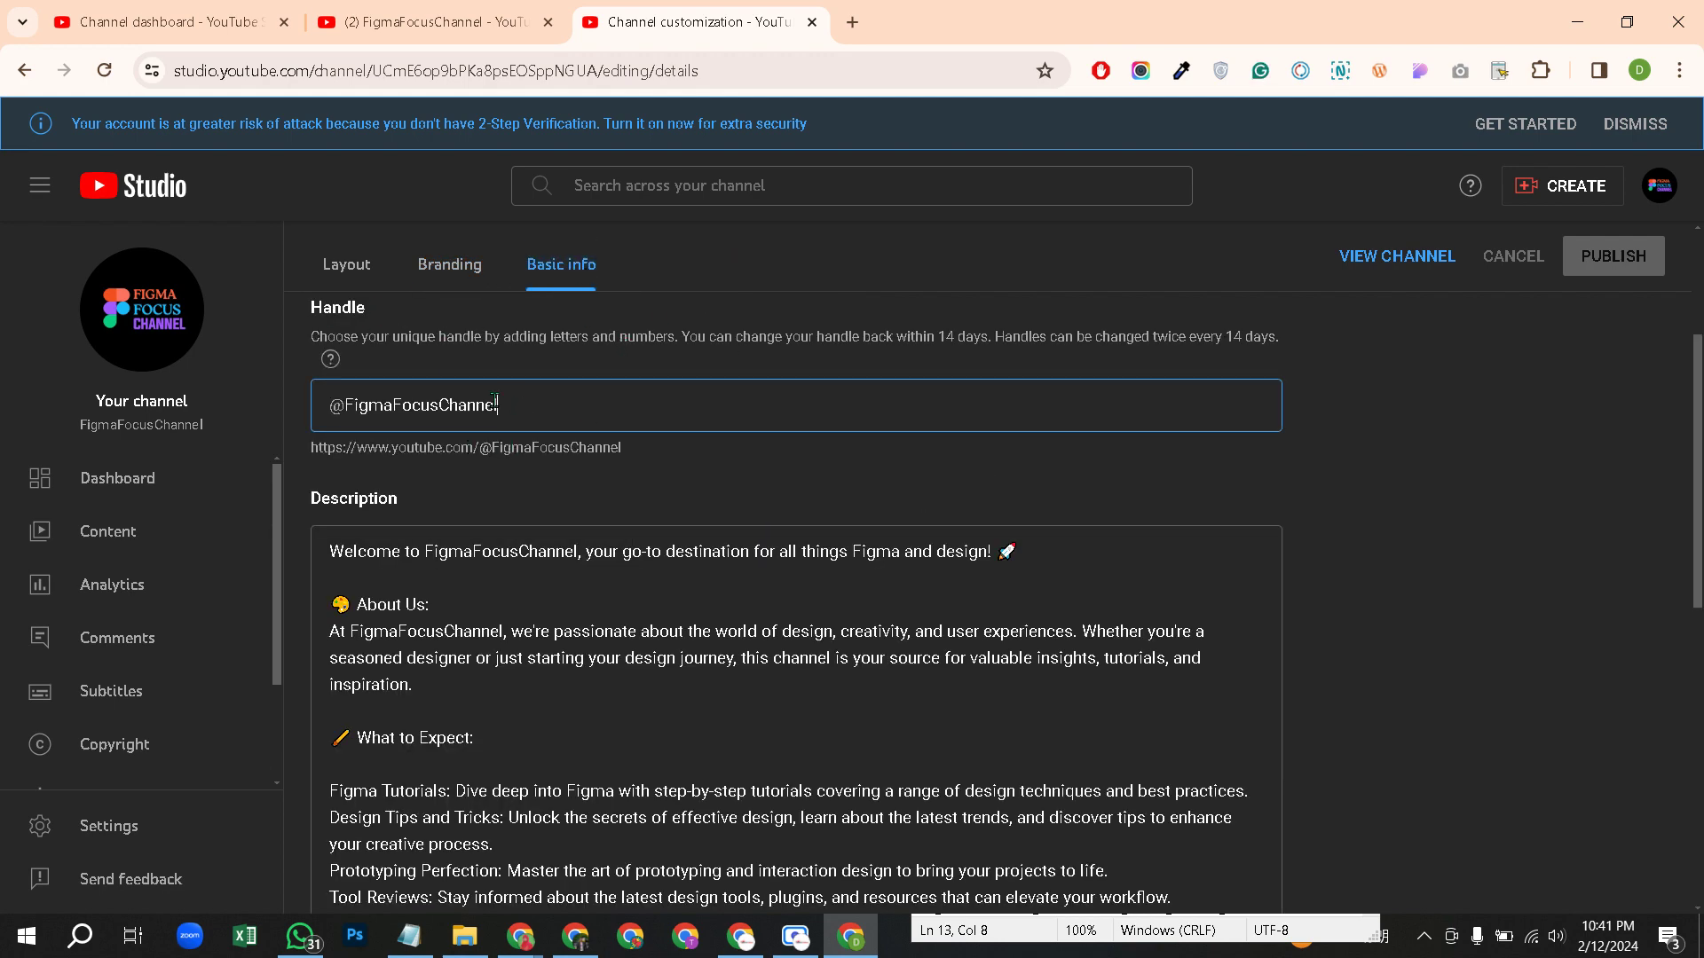
left_click_drag(495, 401, 312, 396)
left_click(576, 404)
scroll(573, 506, "down", 1)
left_click_drag(421, 396, 295, 396)
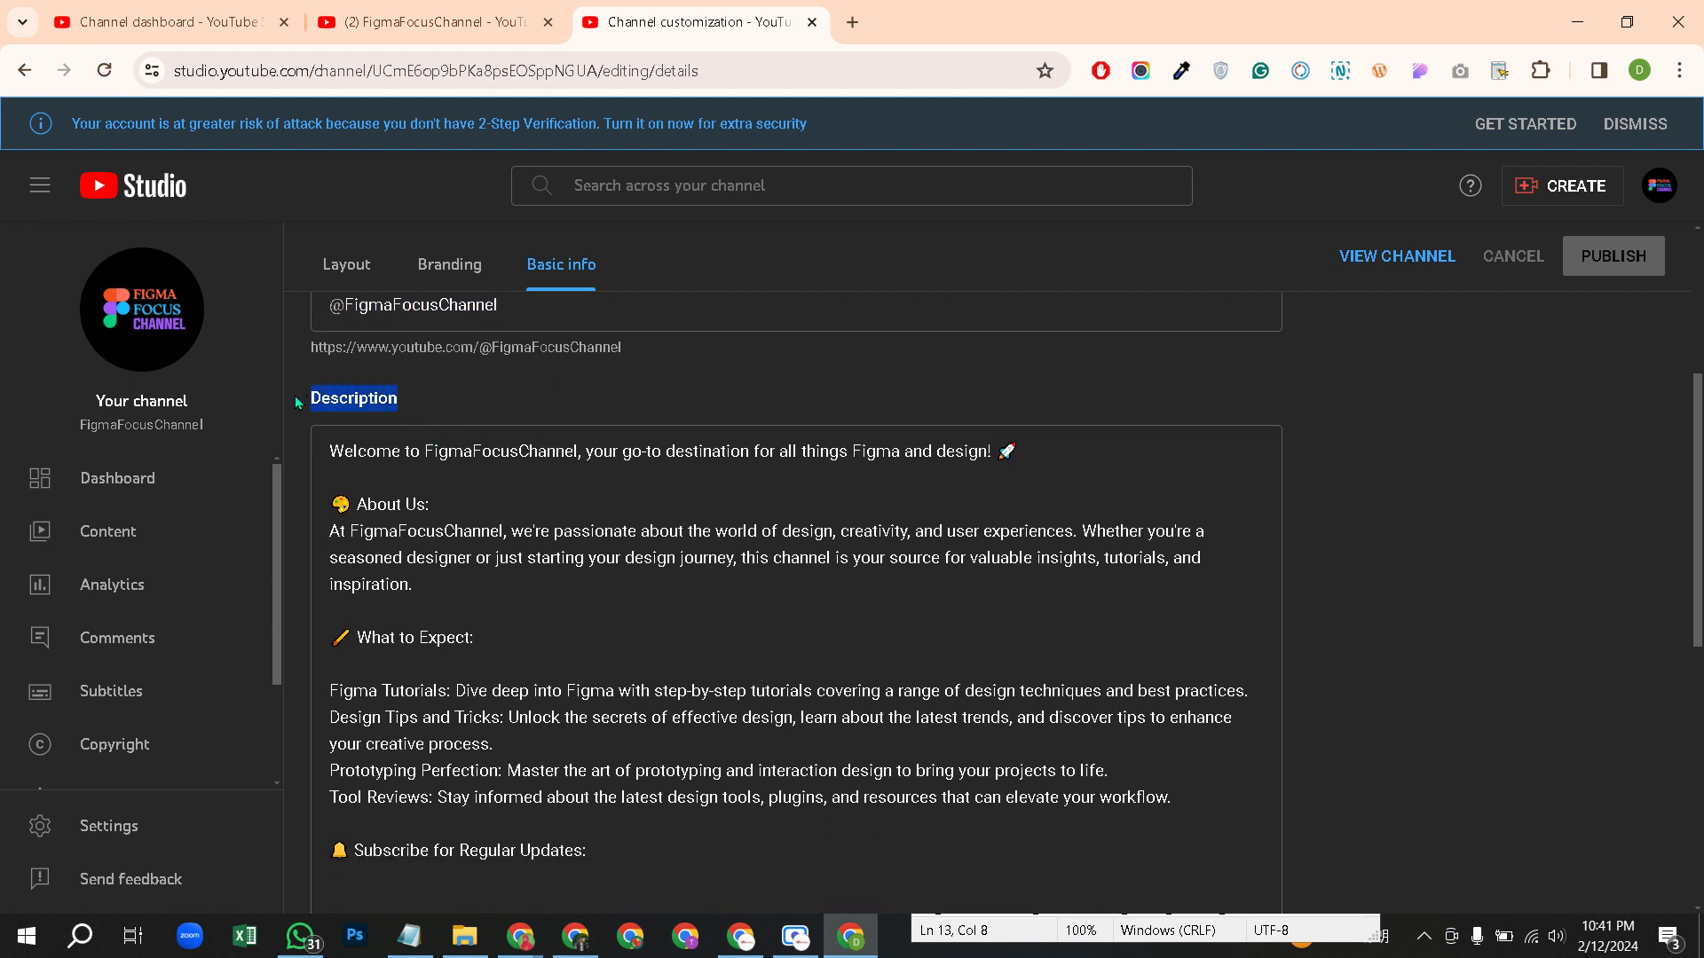
left_click(613, 477)
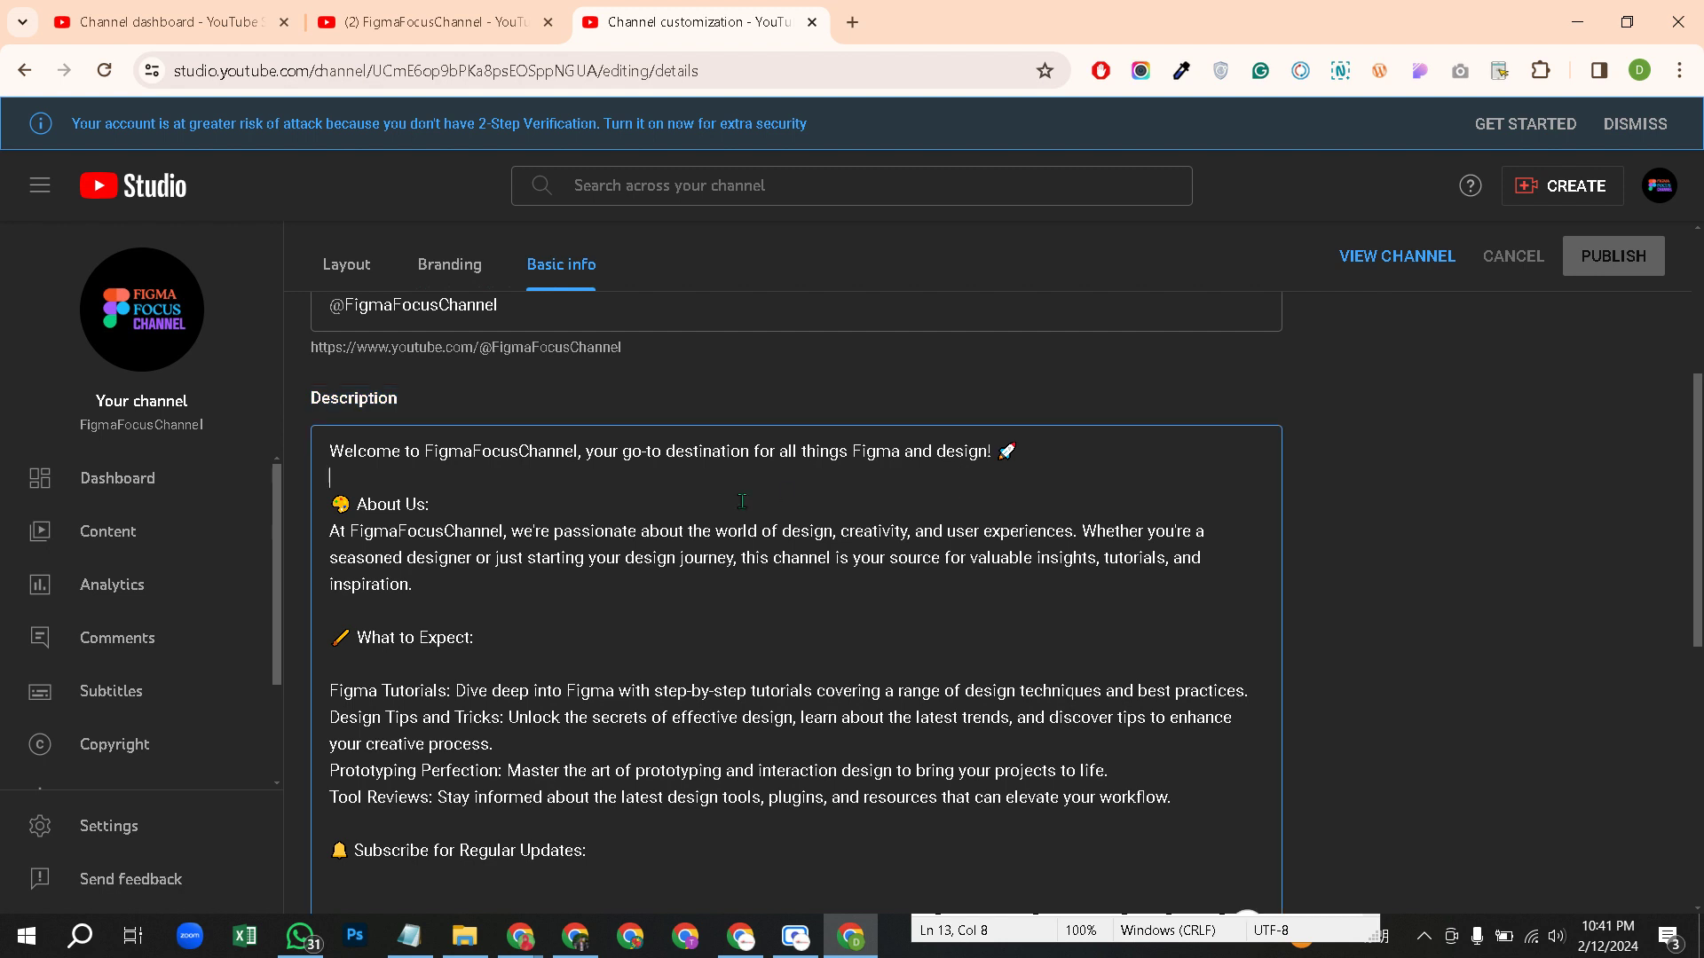
- Review the channel description, translation, links and contact info, and highlight the channel URL before clearing the selection
scroll(742, 501, "down", 2)
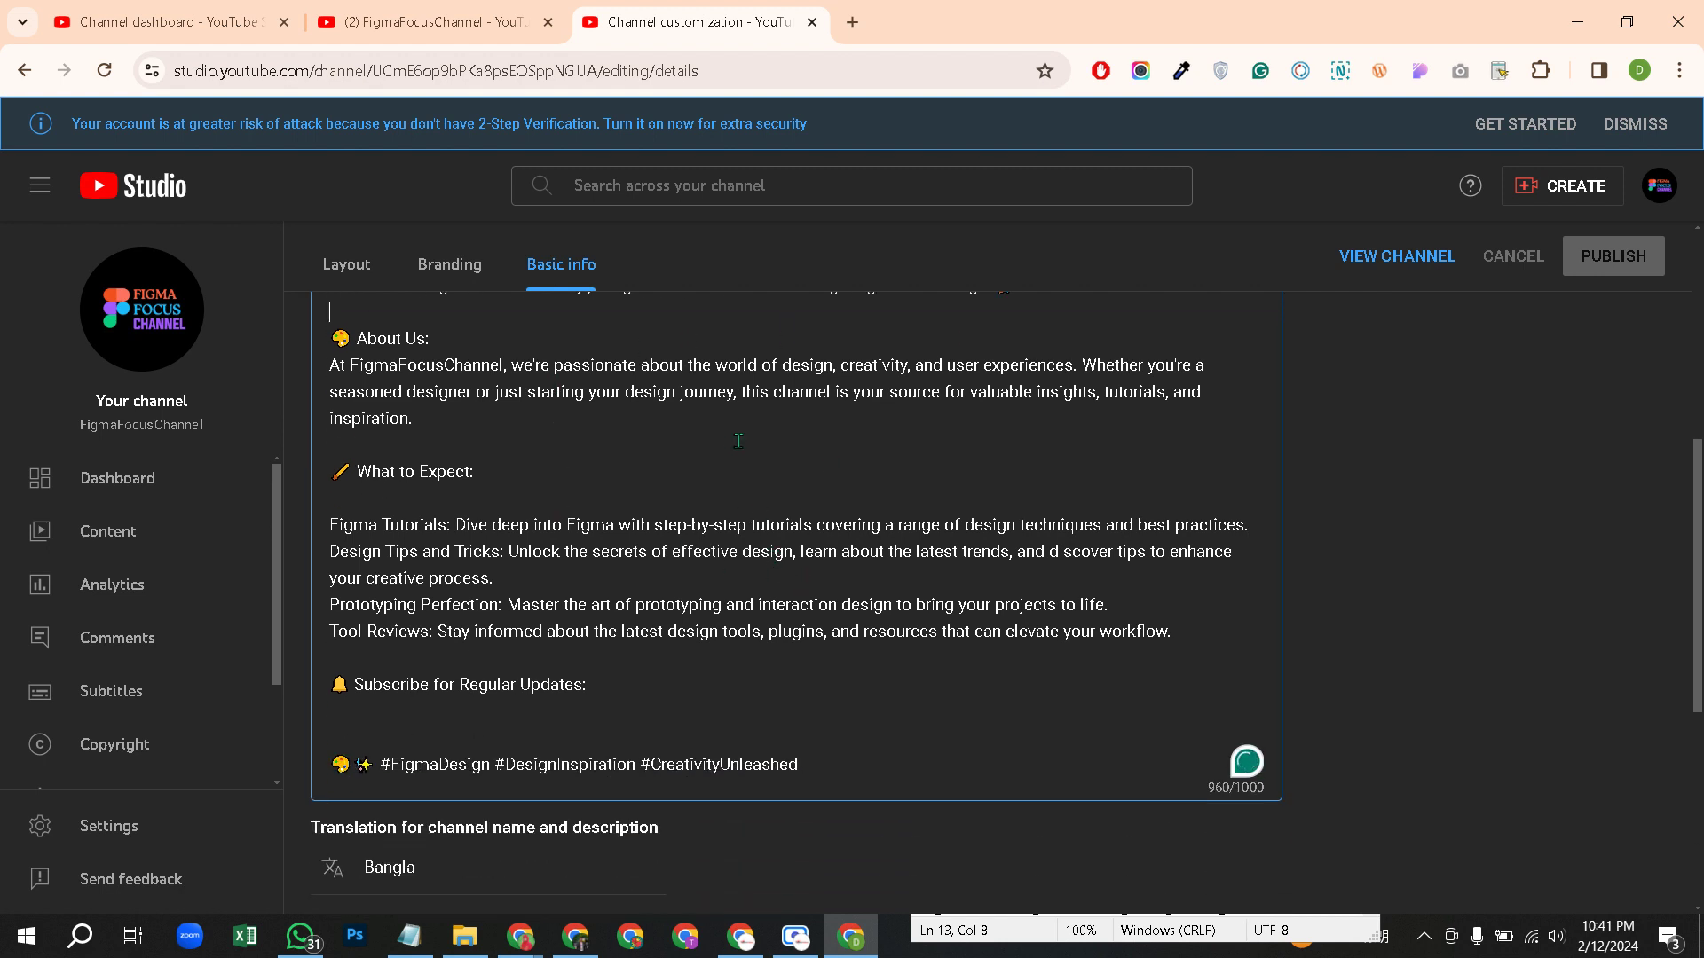
scroll(737, 441, "down", 2)
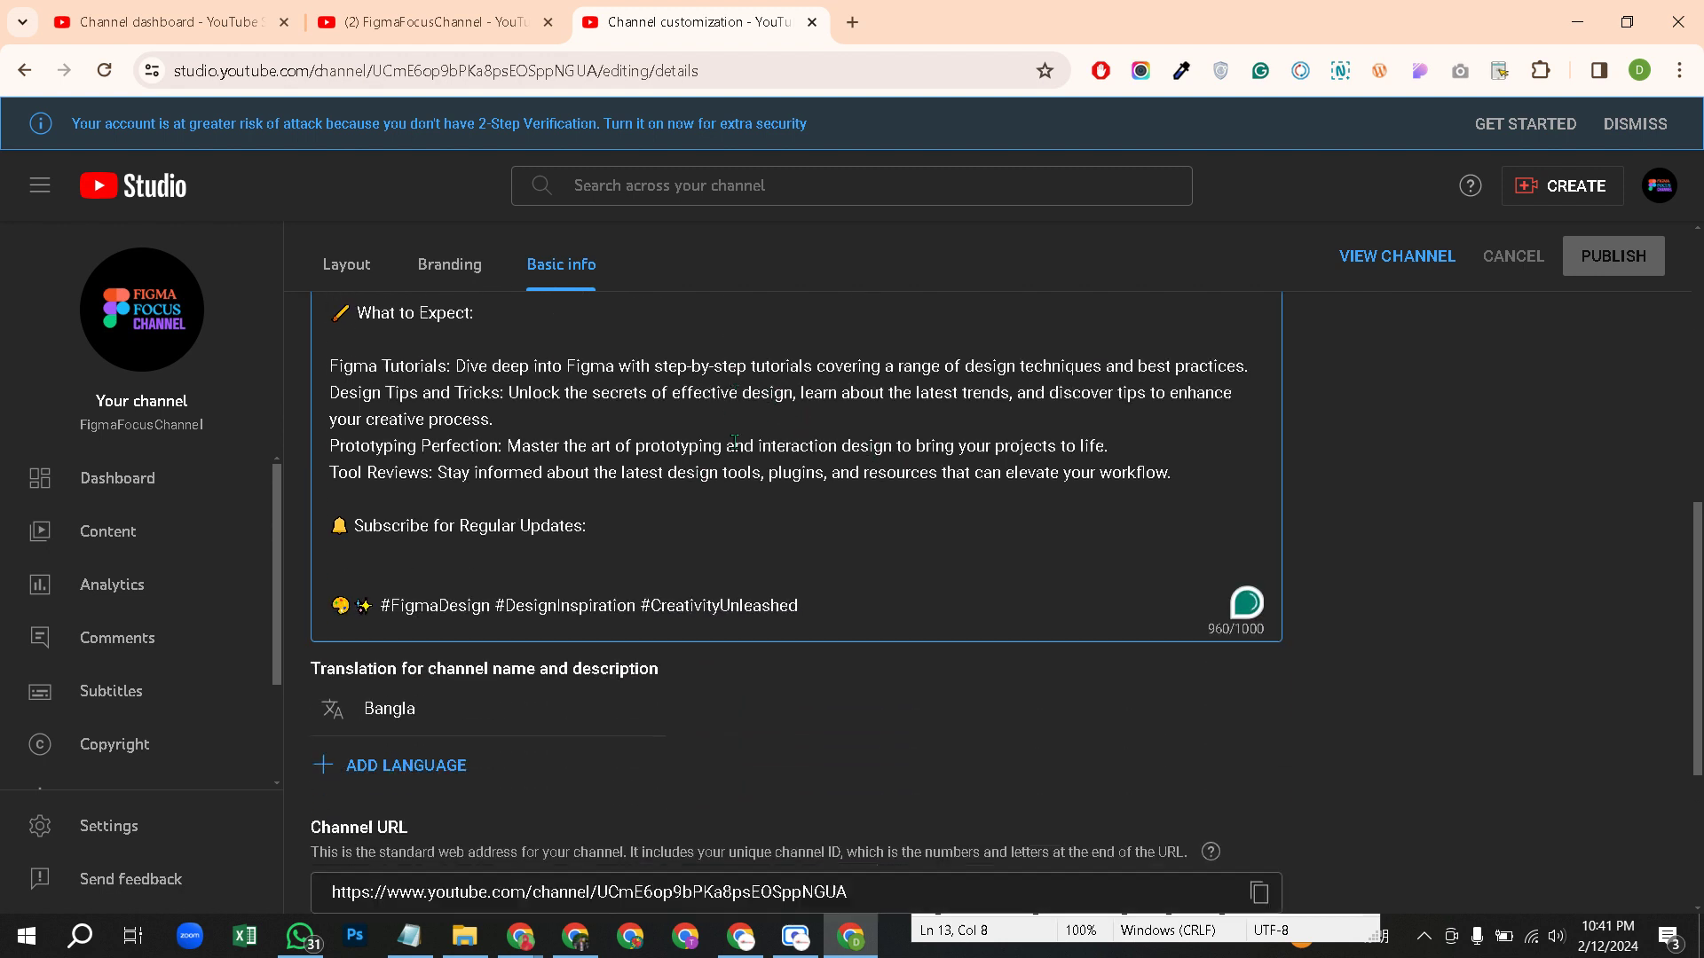
scroll(736, 448, "down", 2)
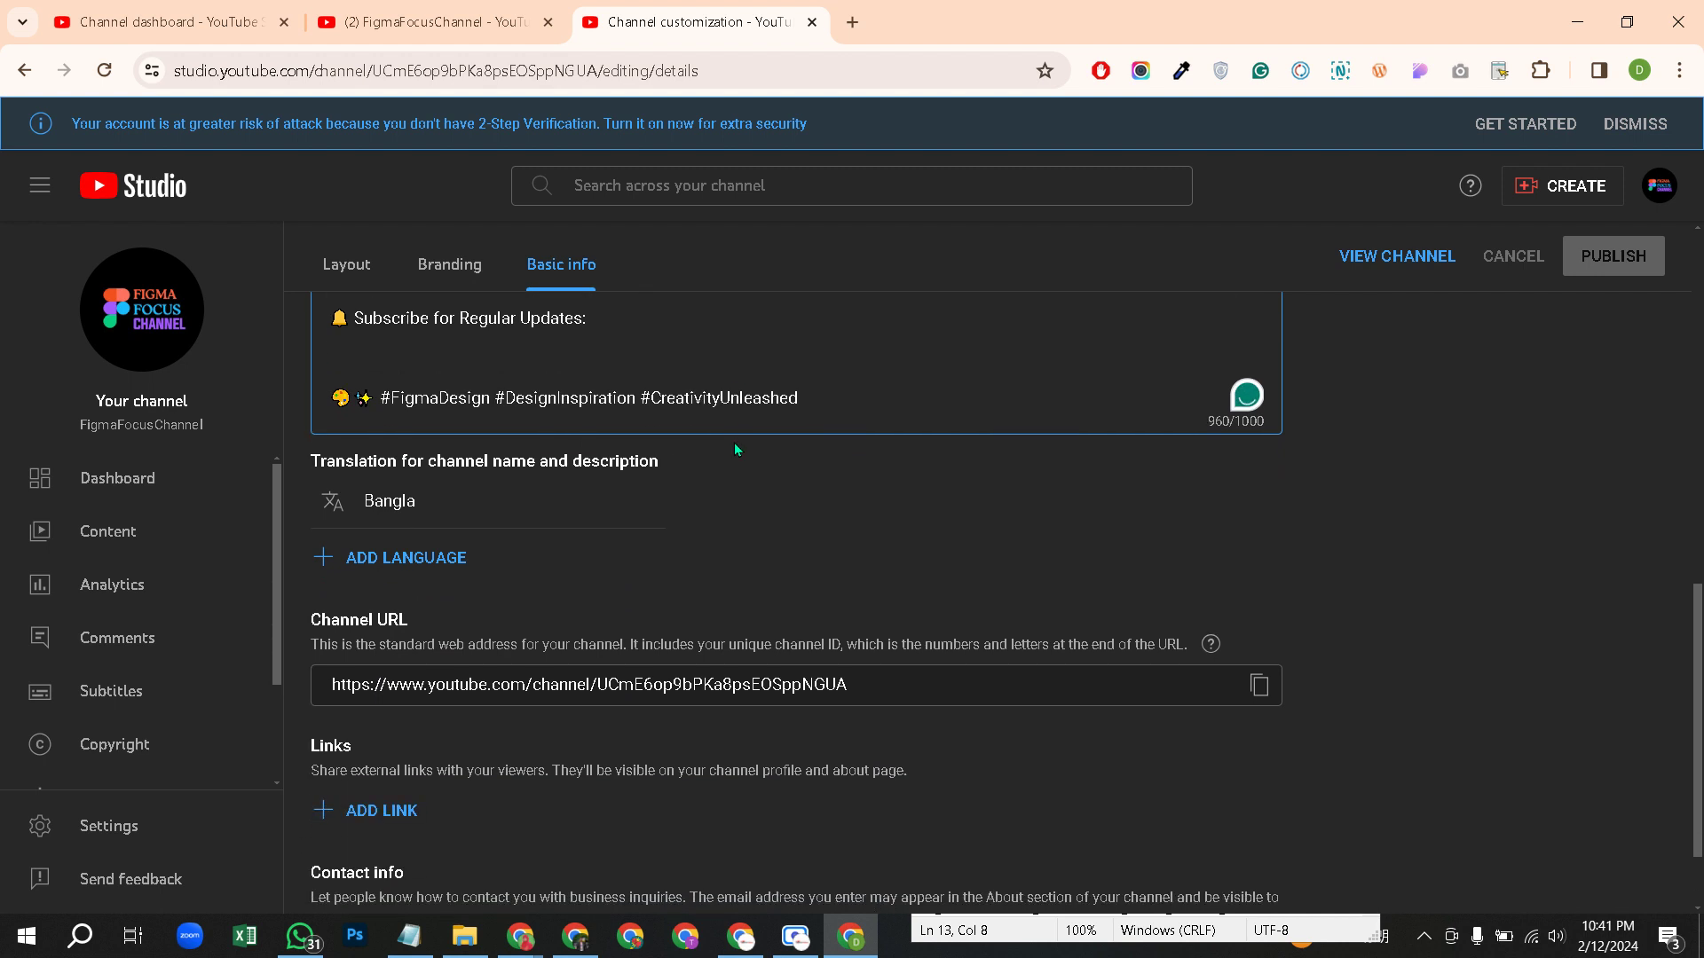
scroll(602, 576, "down", 1)
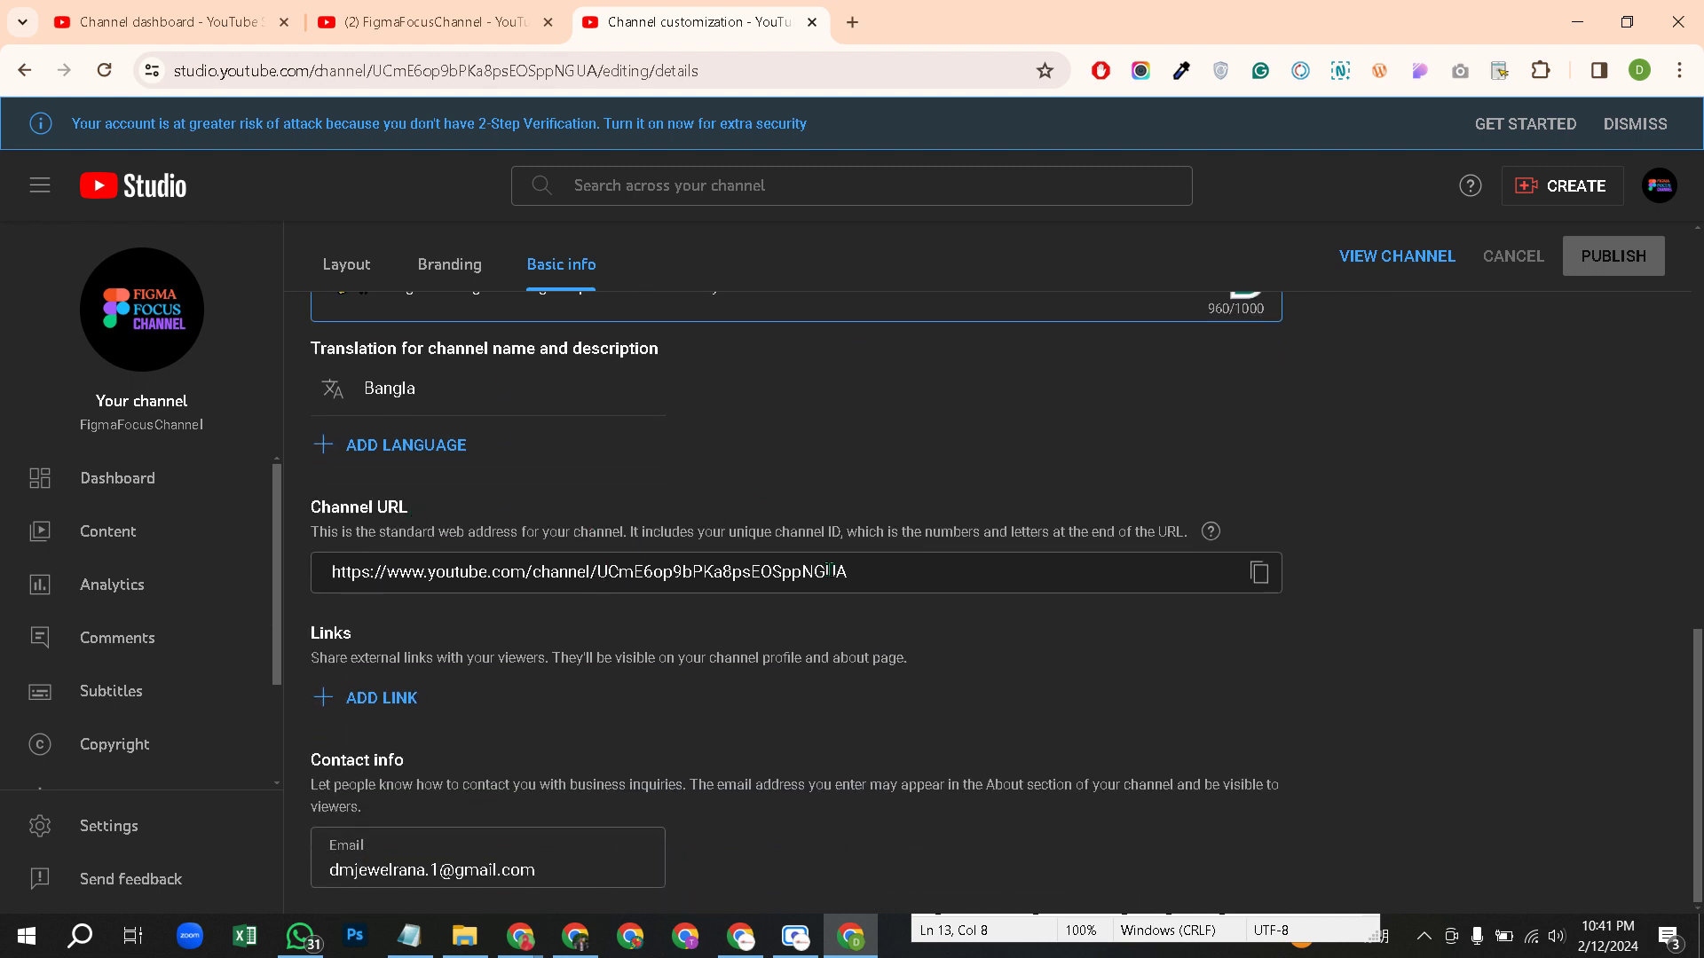
triple_click(856, 570)
left_click(961, 570)
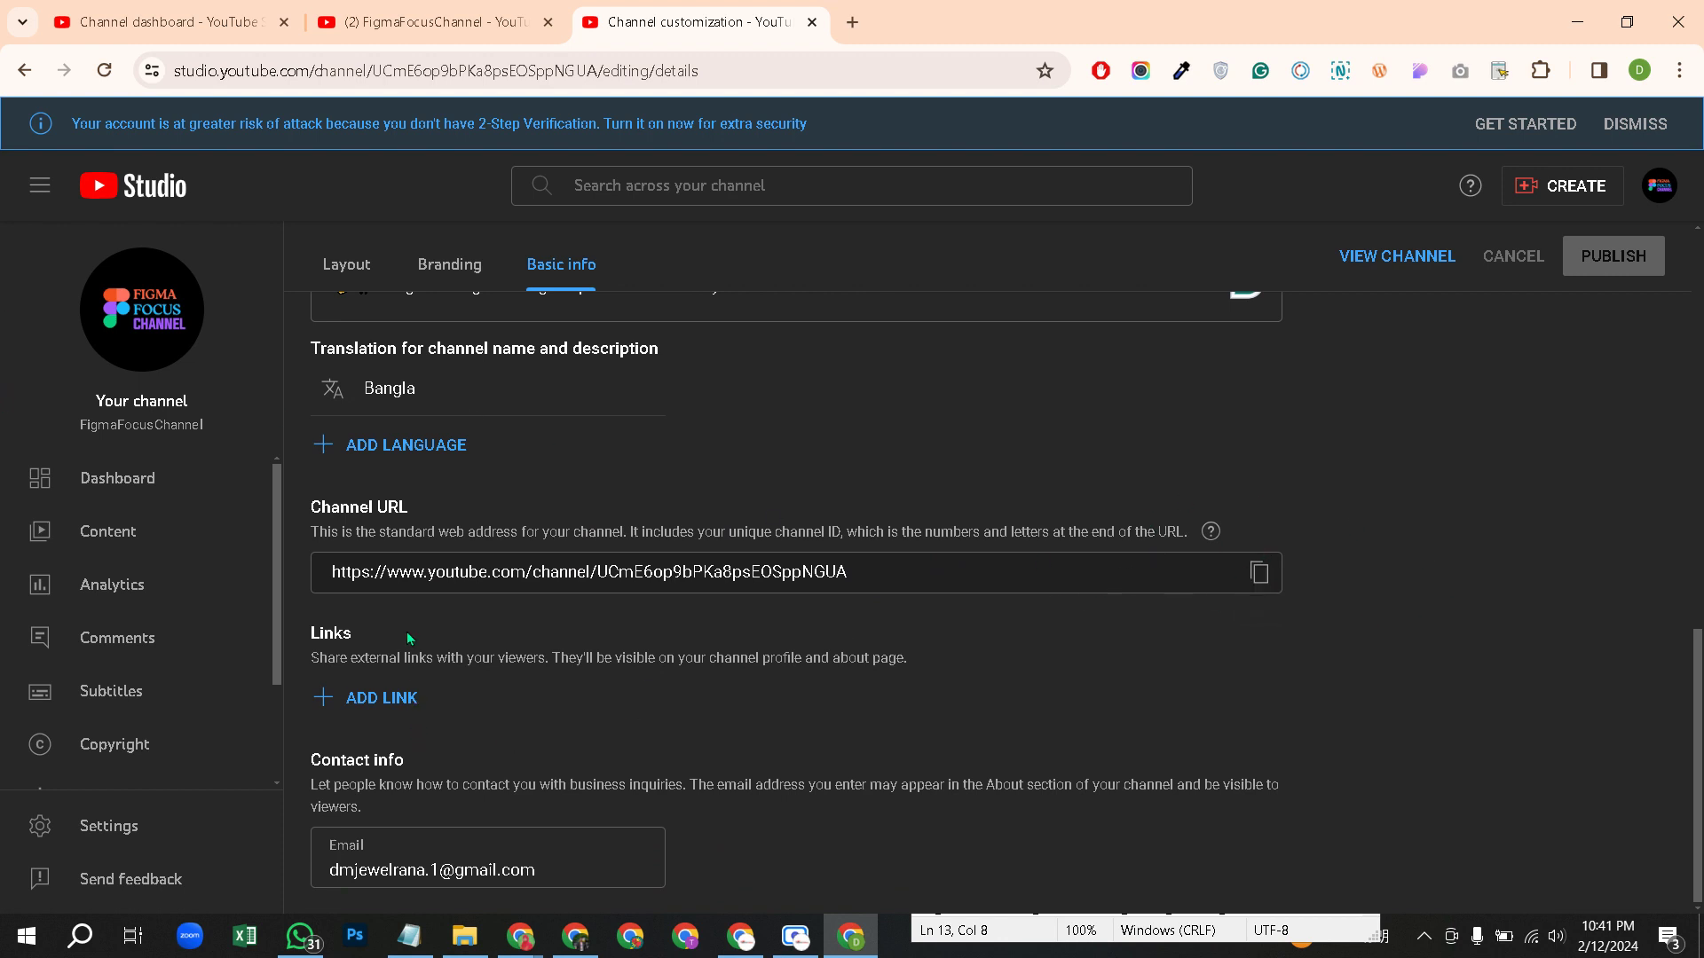
- Add a new channel link titled "Facebook" and make its URL field ready for entry
left_click(416, 697)
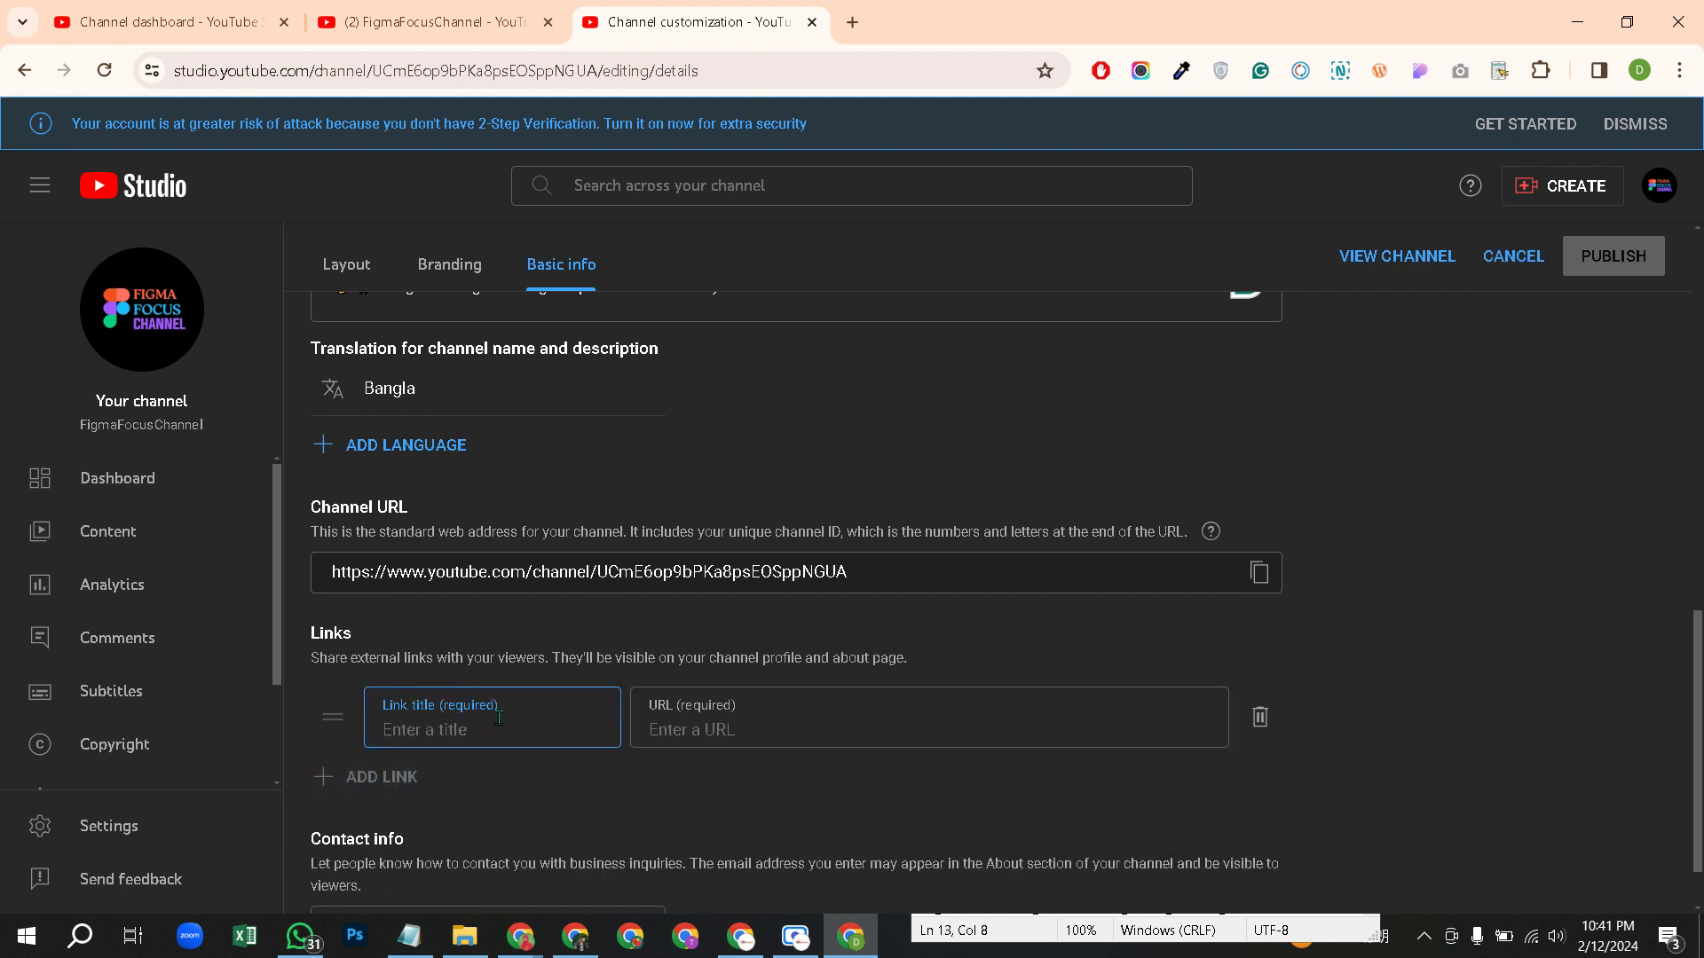
type("Facebook")
left_click(785, 730)
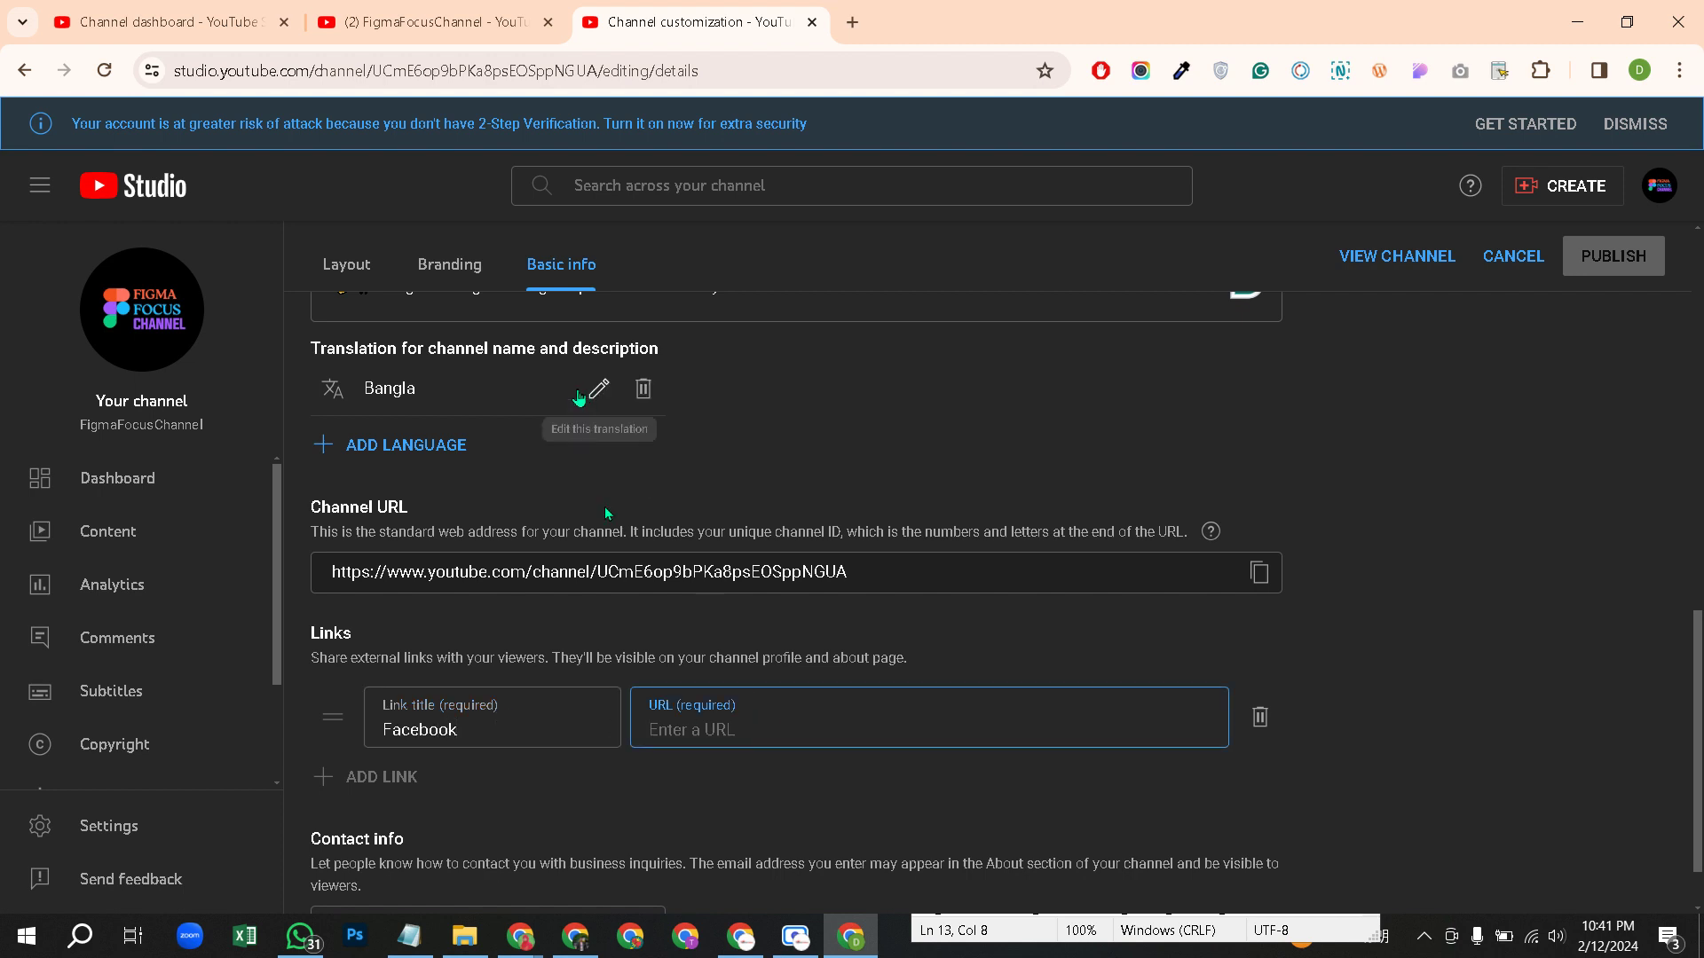
- Copy the Facebook profile's address from the other Chrome window into the Facebook link's URL and publish the channel changes
left_click(575, 936)
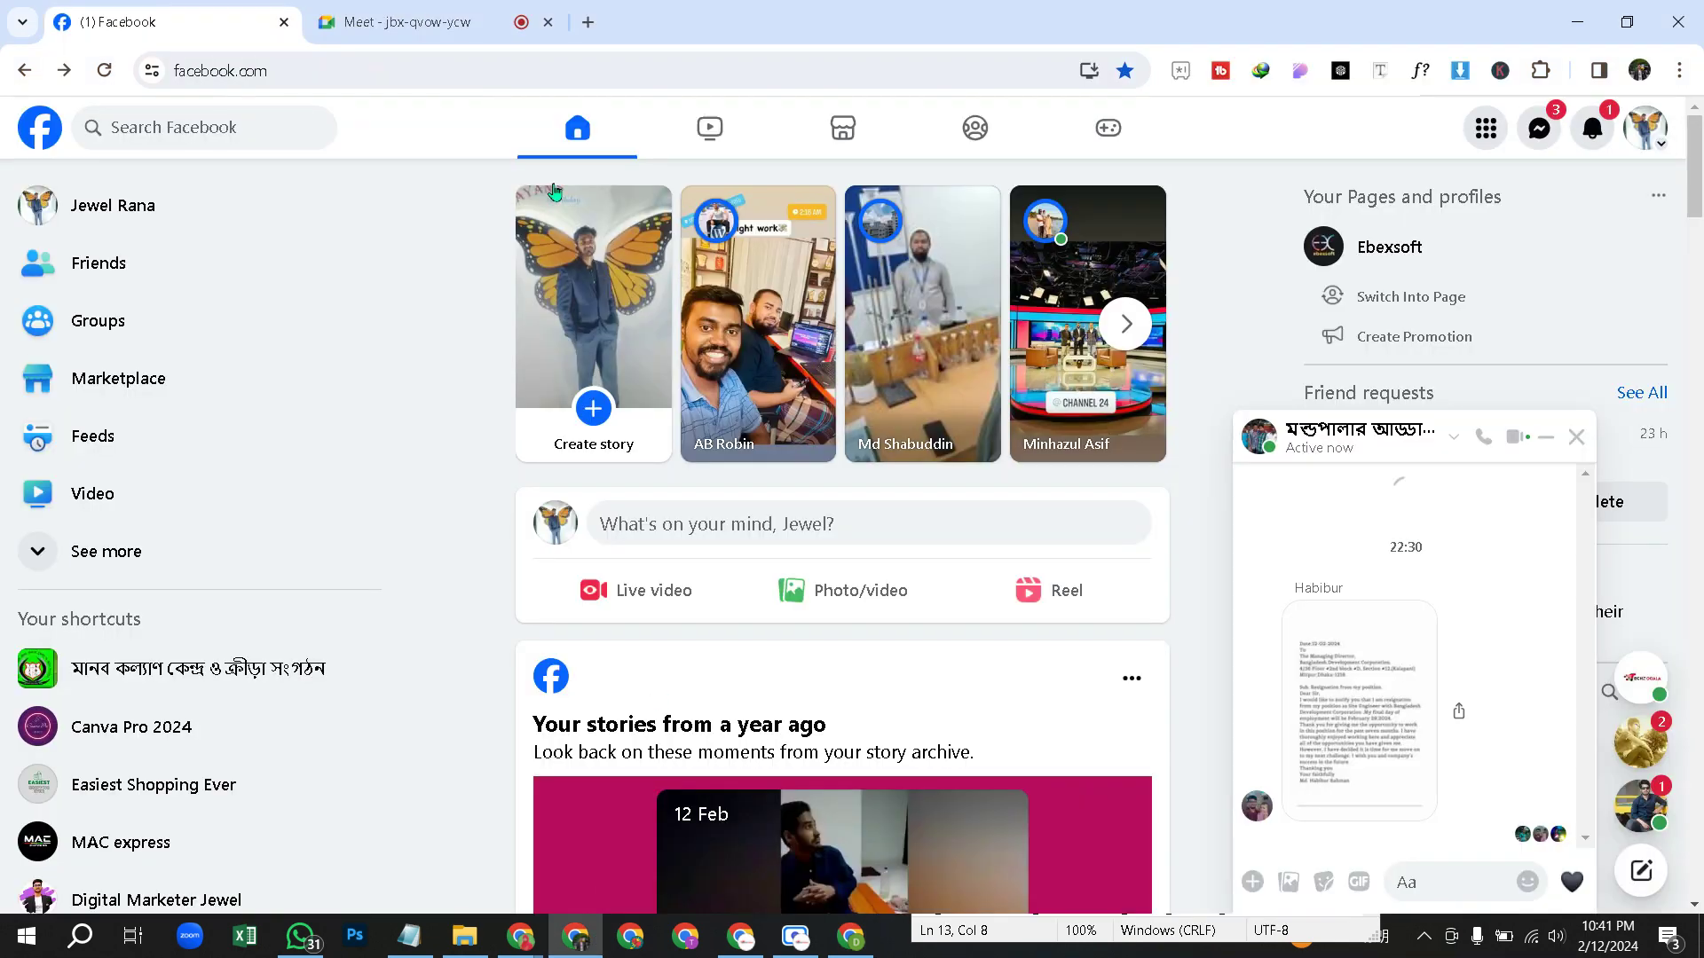
left_click(130, 205)
left_click(400, 72)
key("ctrl+c")
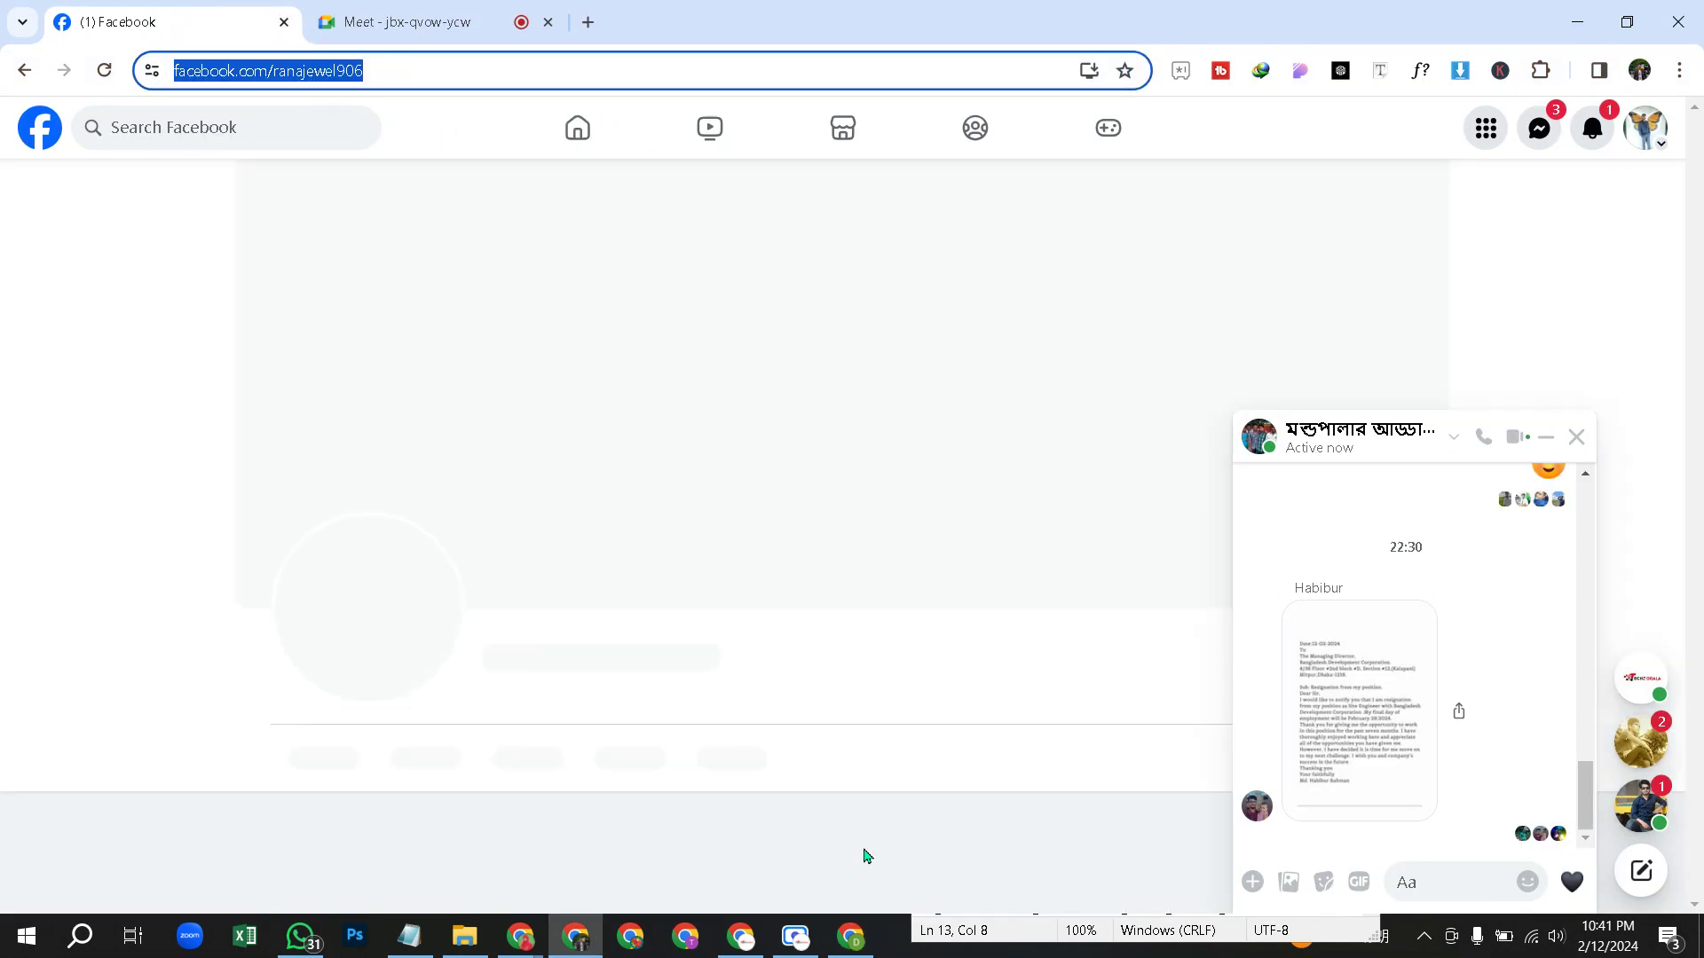
left_click(851, 938)
left_click(710, 710)
key("ctrl+v")
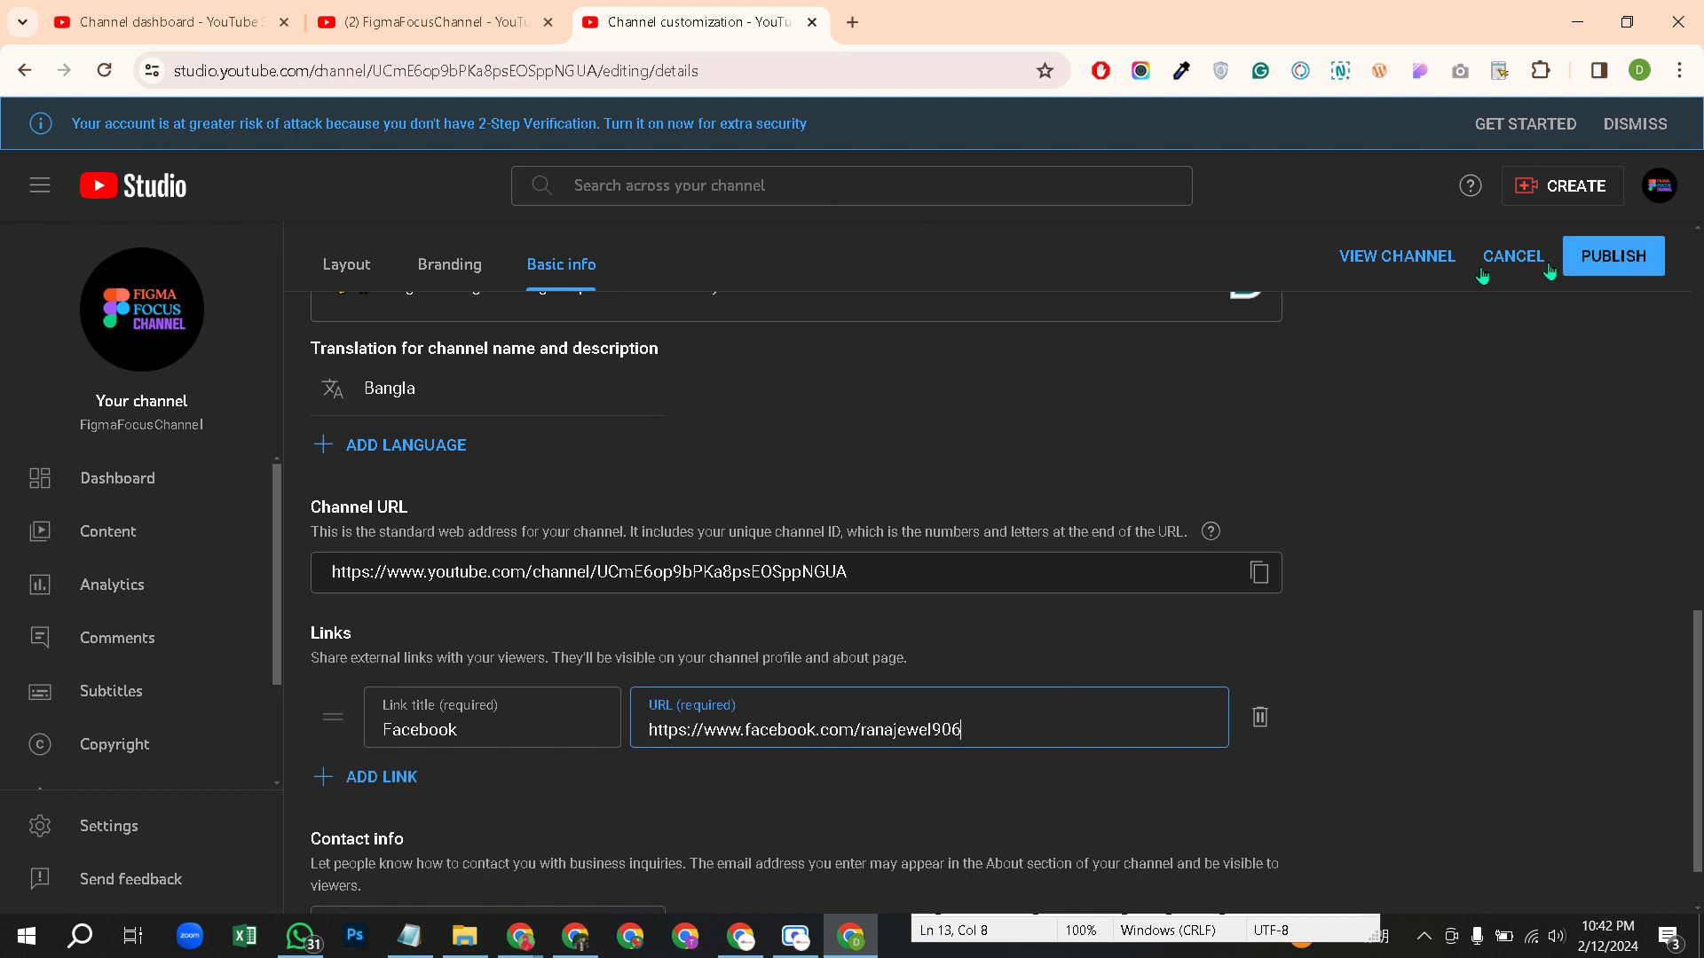
left_click(1581, 272)
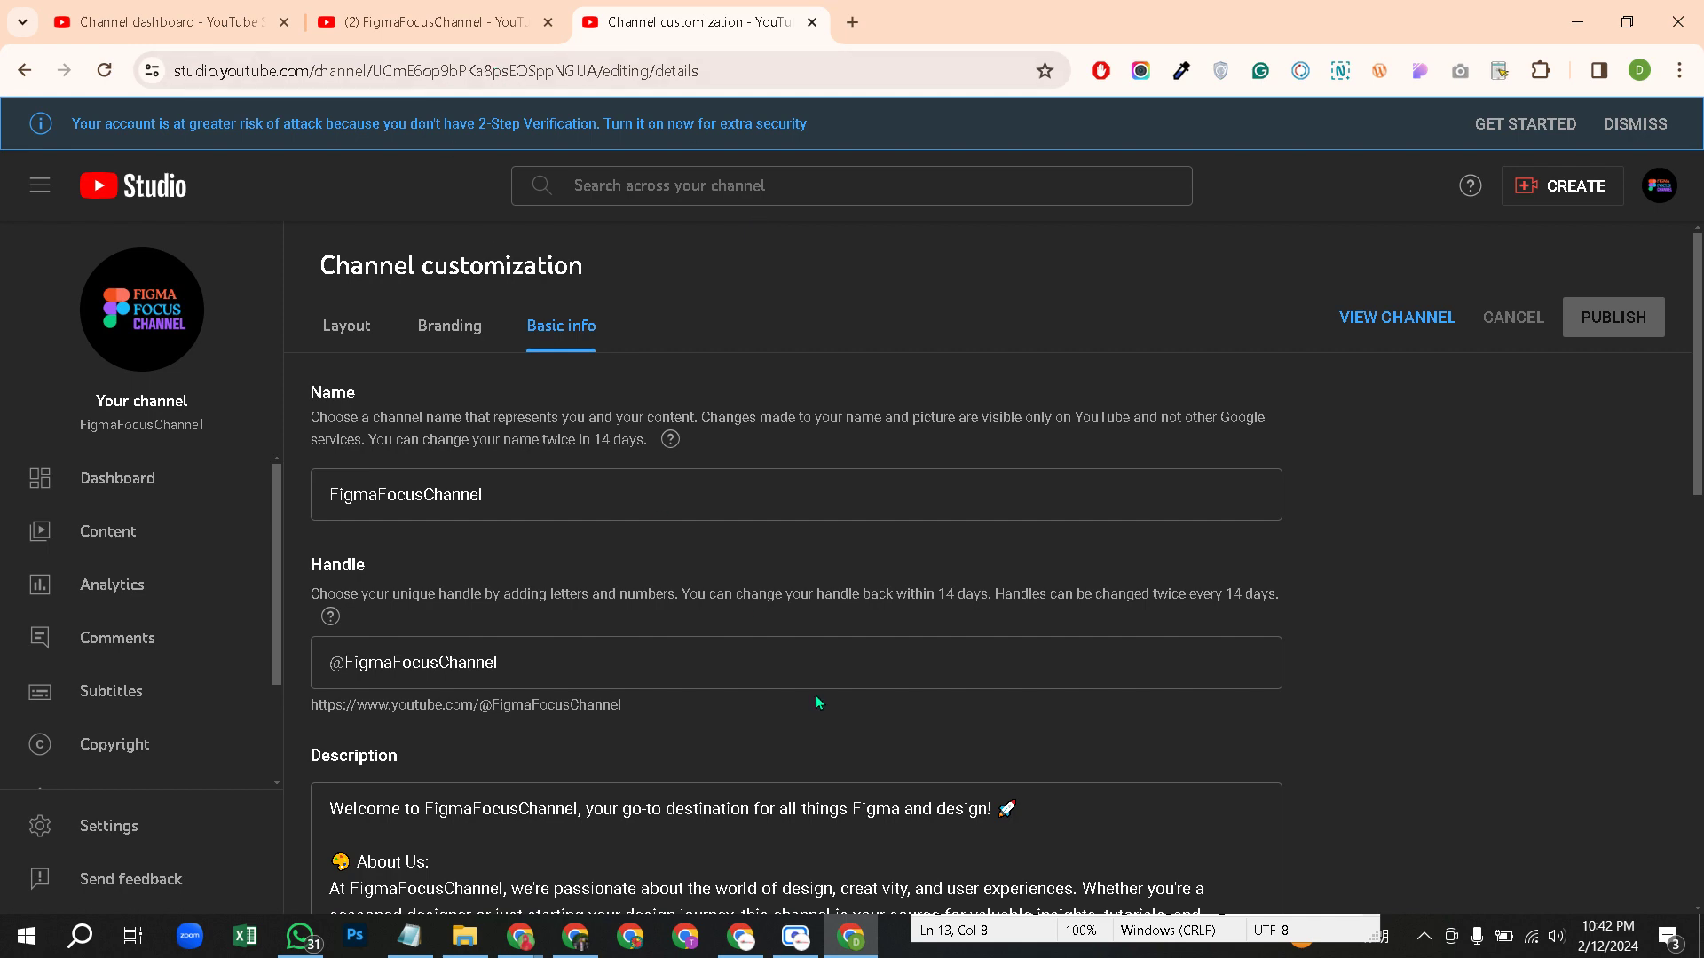
- Check the Facebook profile page, return to YouTube Studio, and close the channel customization and public channel pages
left_click(575, 934)
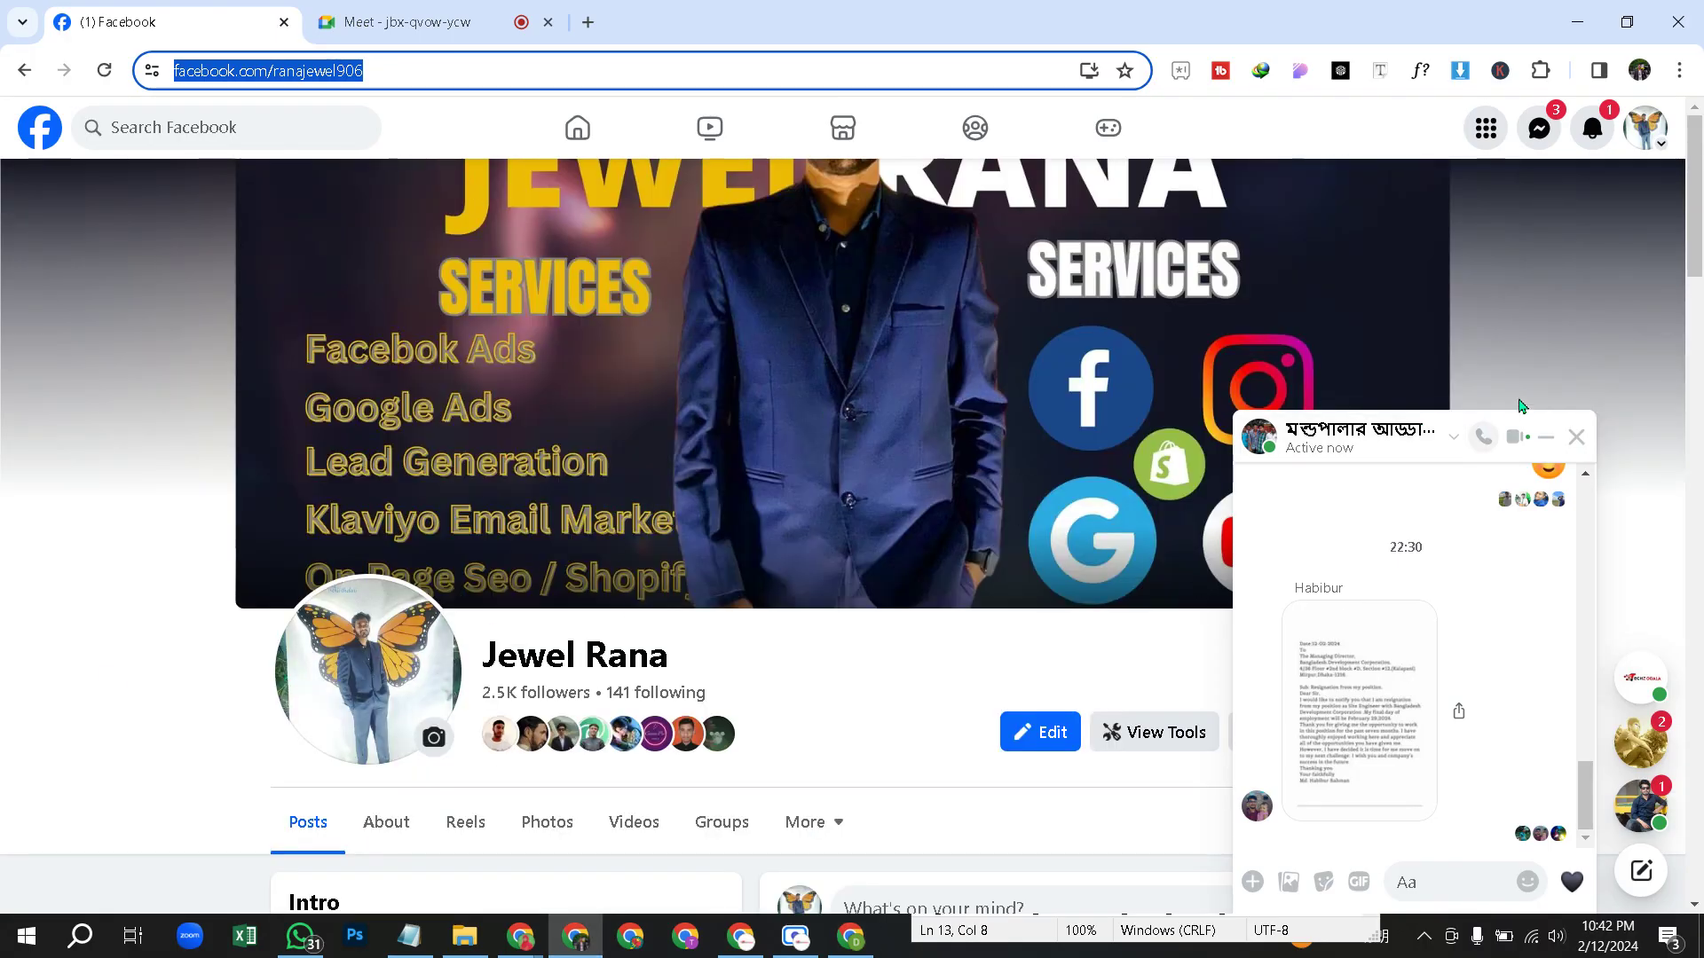
left_click(852, 937)
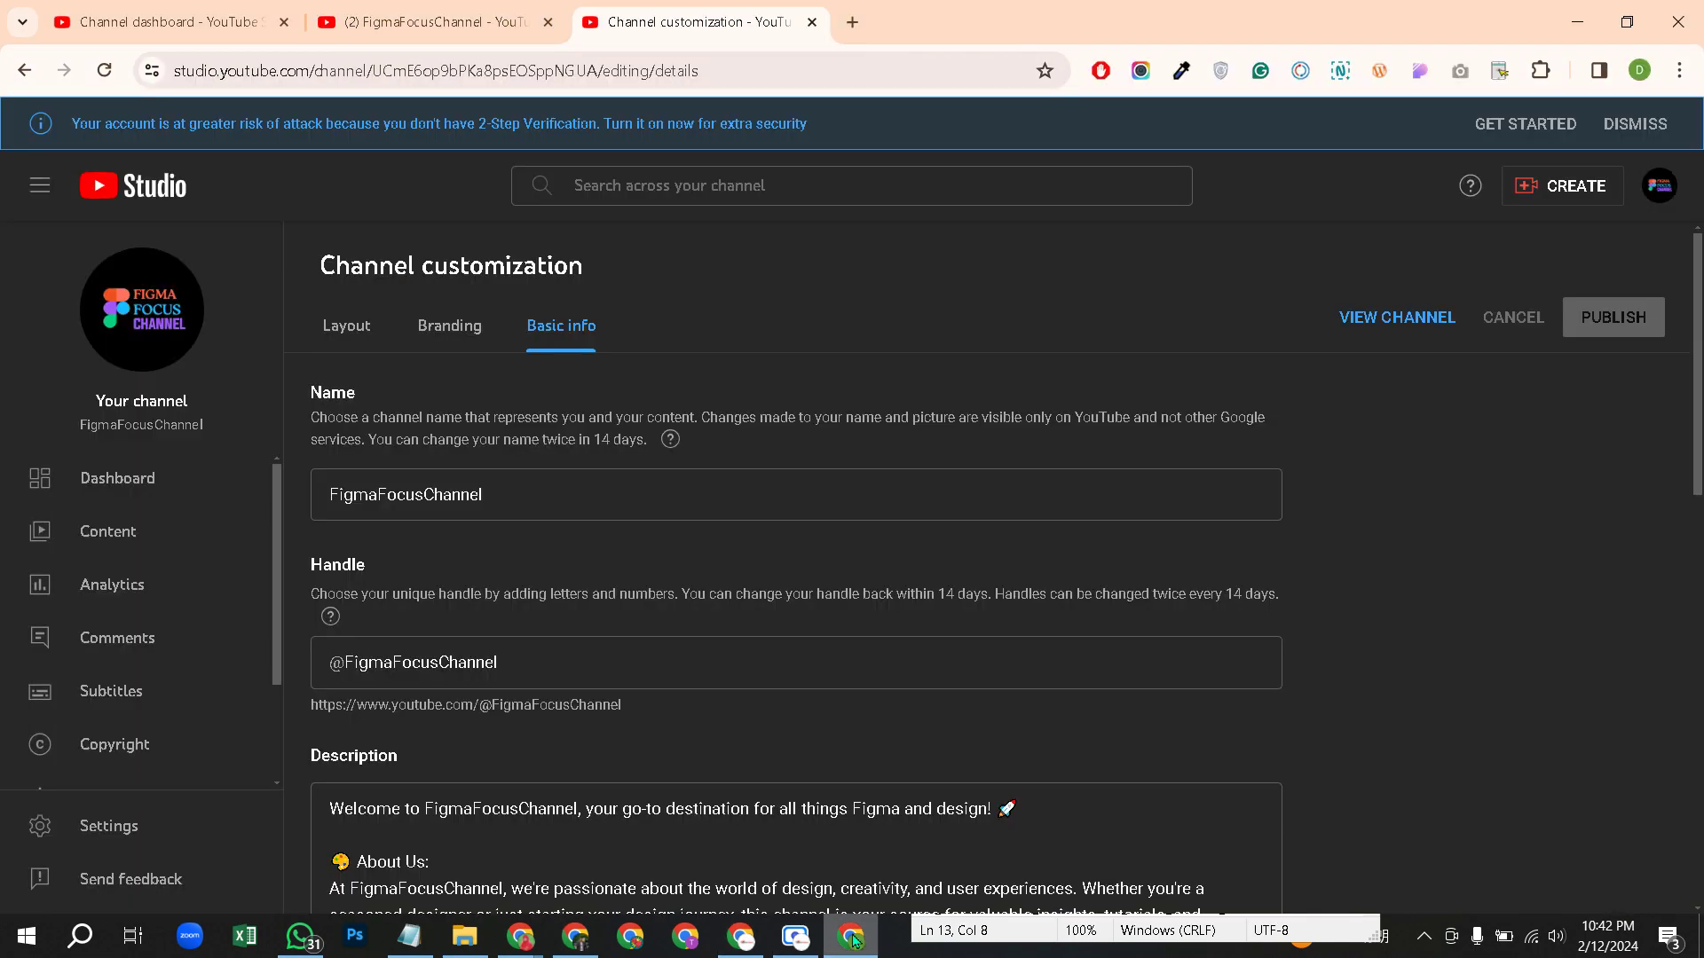
left_click(812, 23)
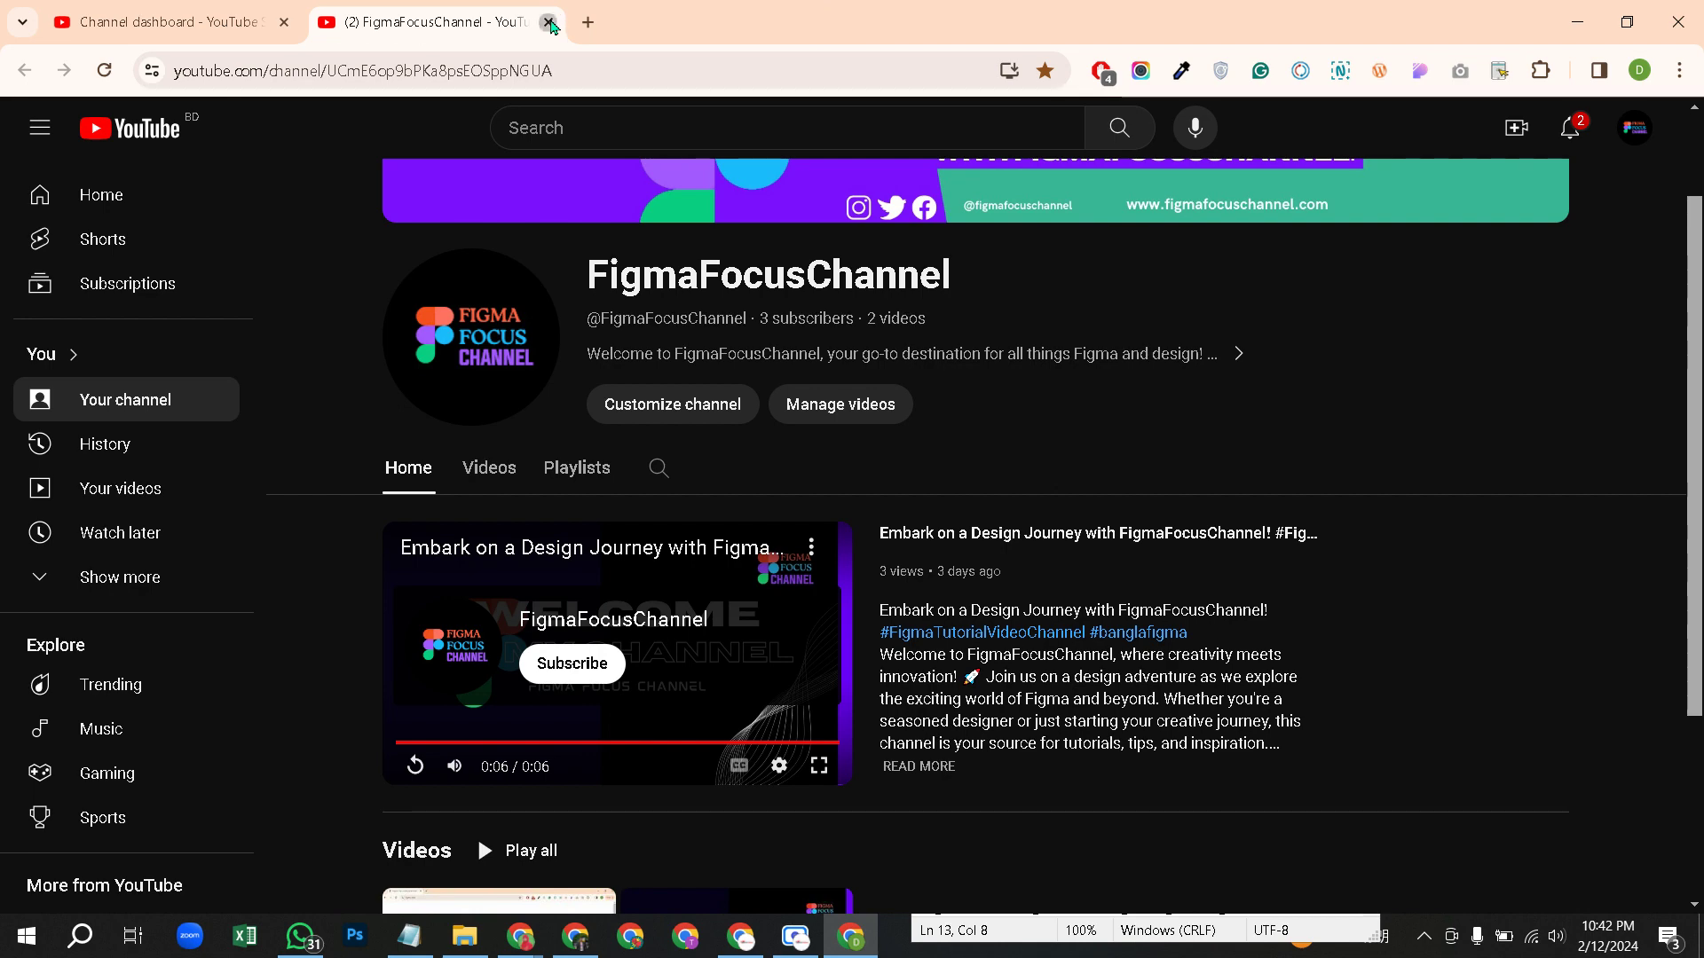
left_click(550, 23)
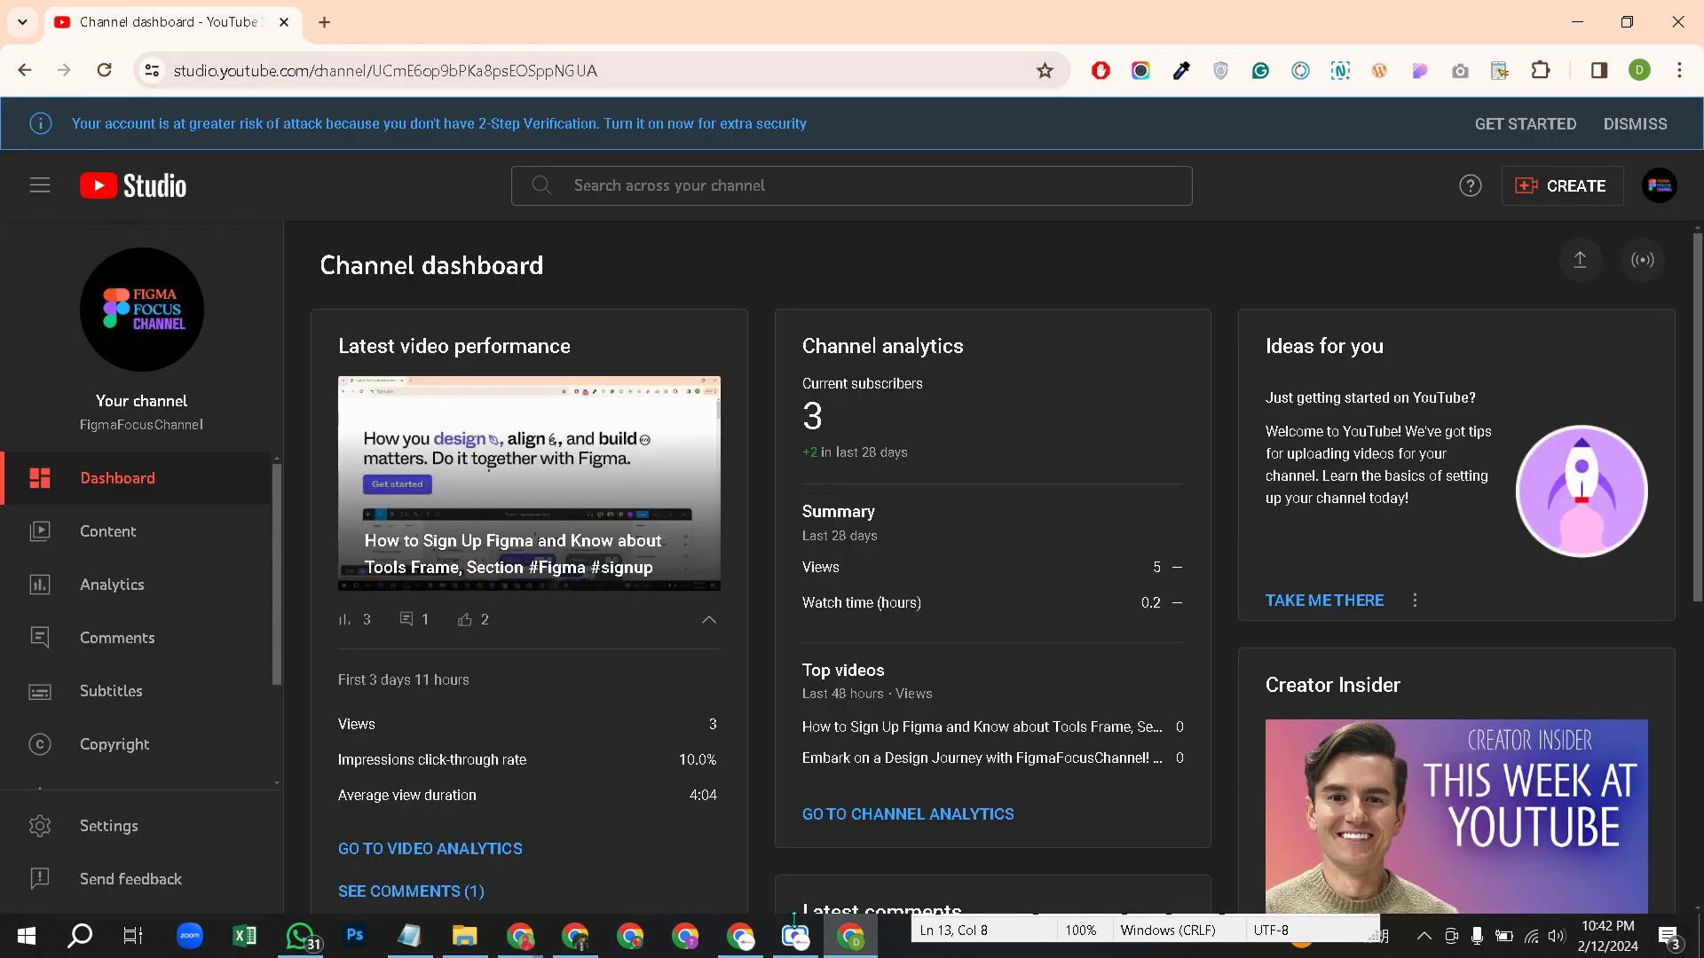
- Switch to the untitled video design in Canva in the other Chrome window and dismiss the page timing tip
left_click(741, 936)
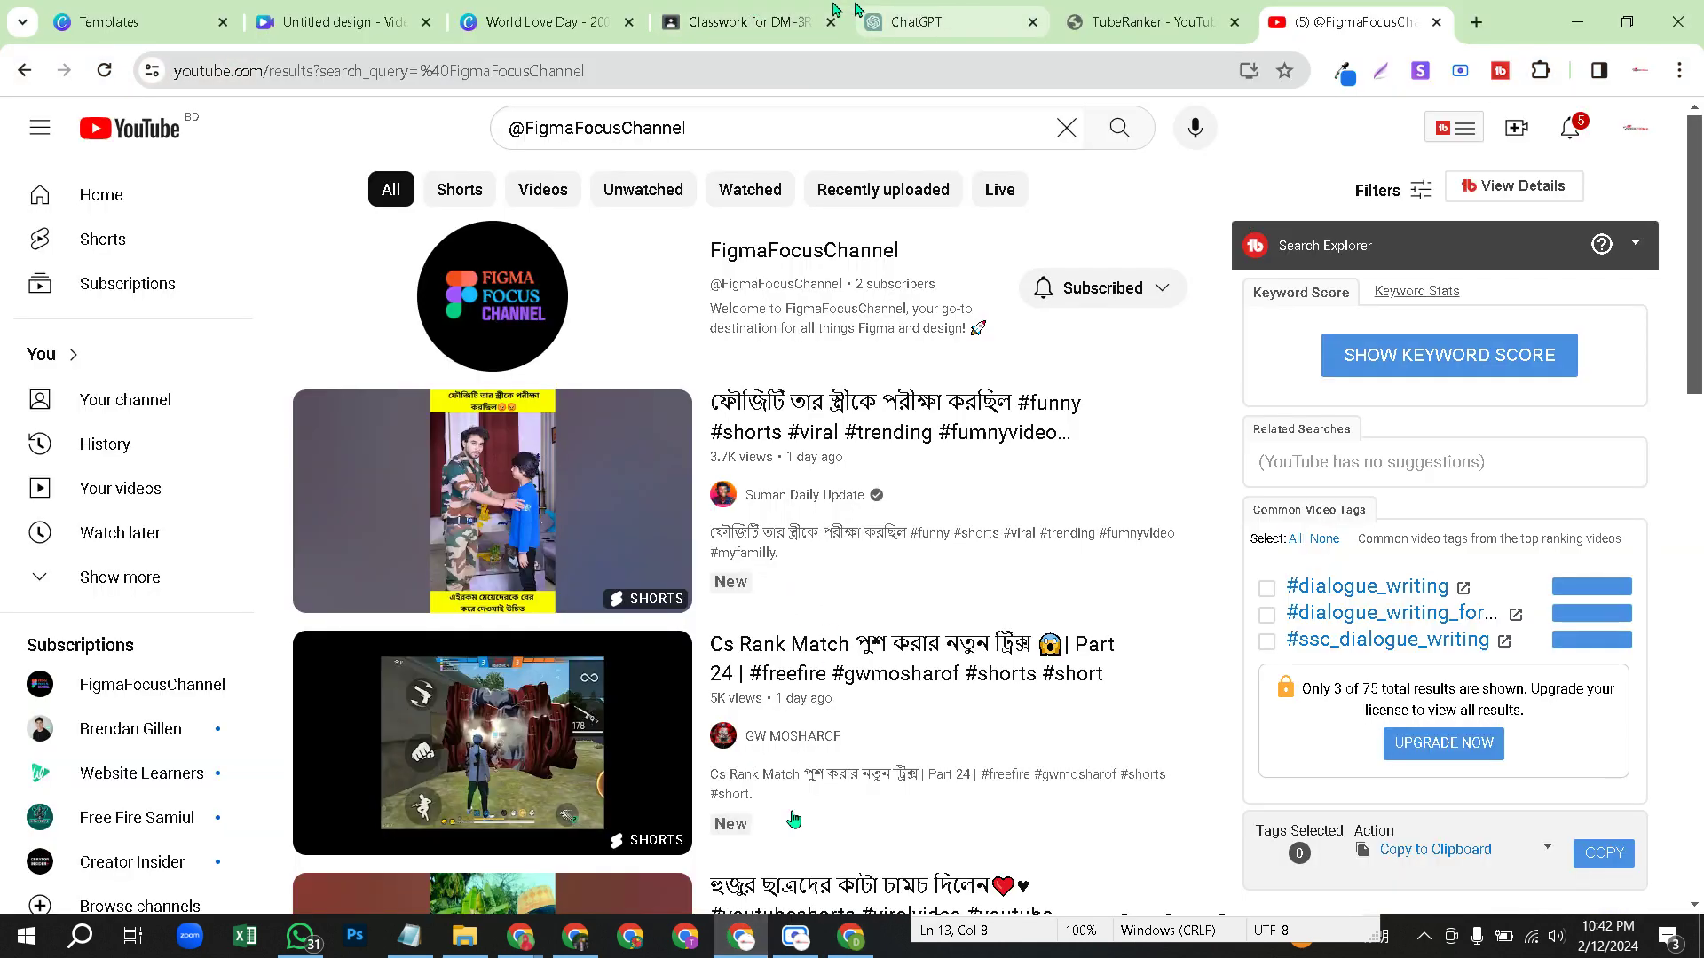
left_click(380, 18)
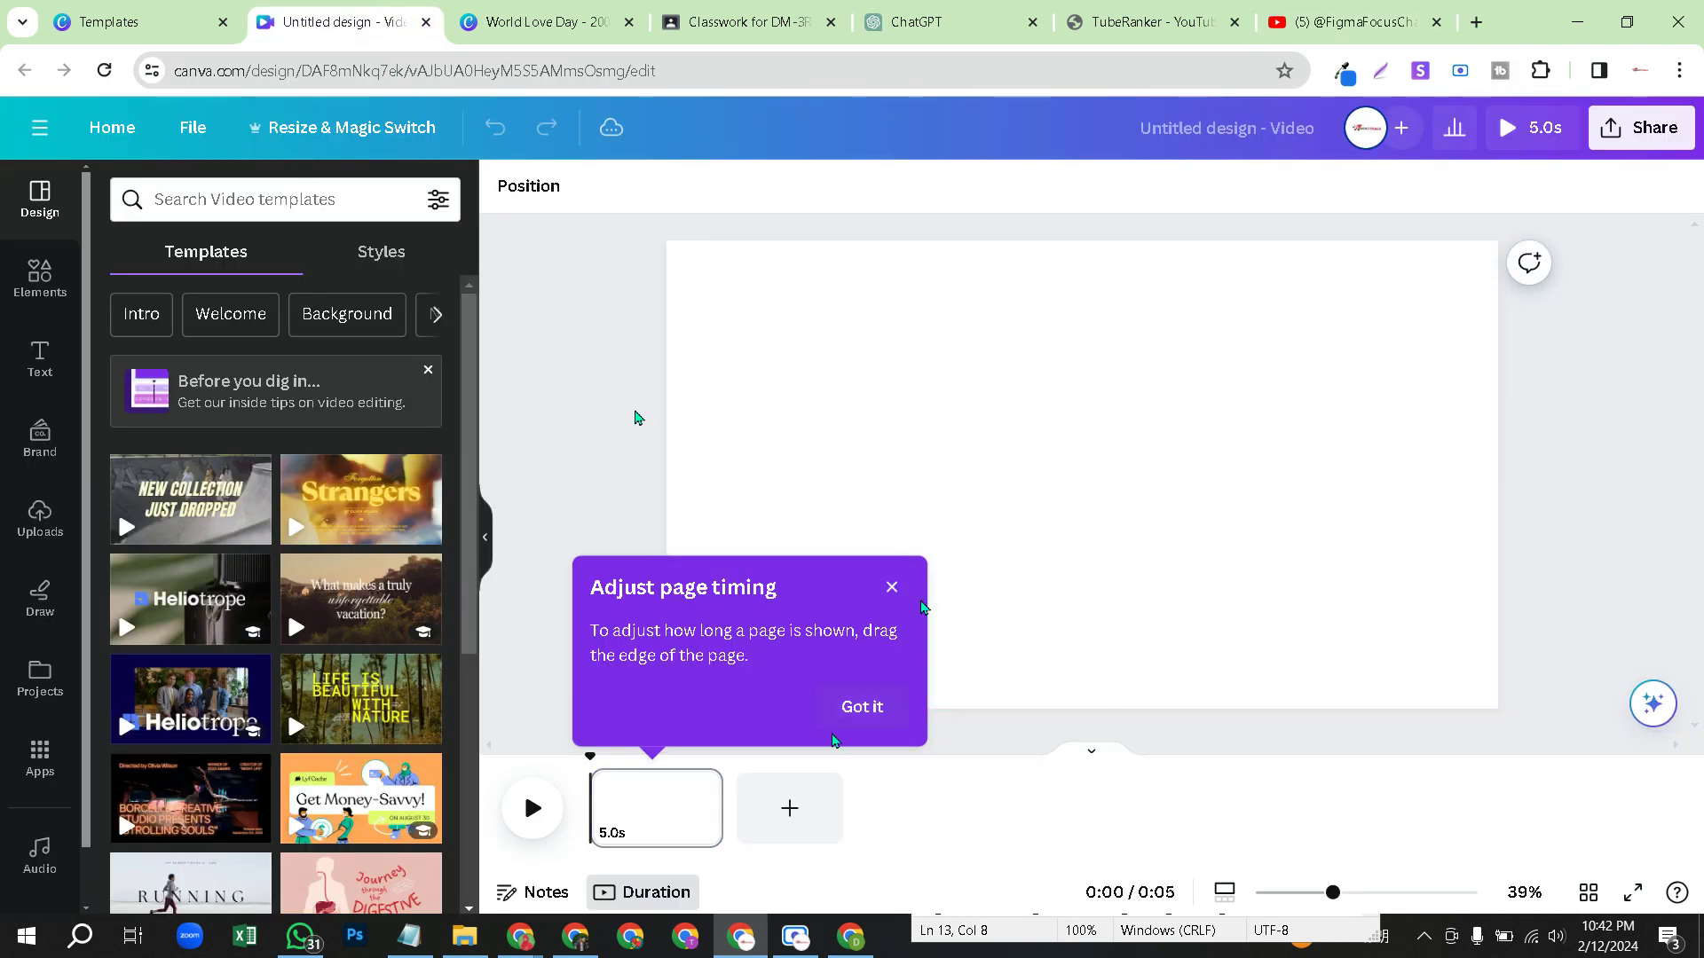
left_click(861, 710)
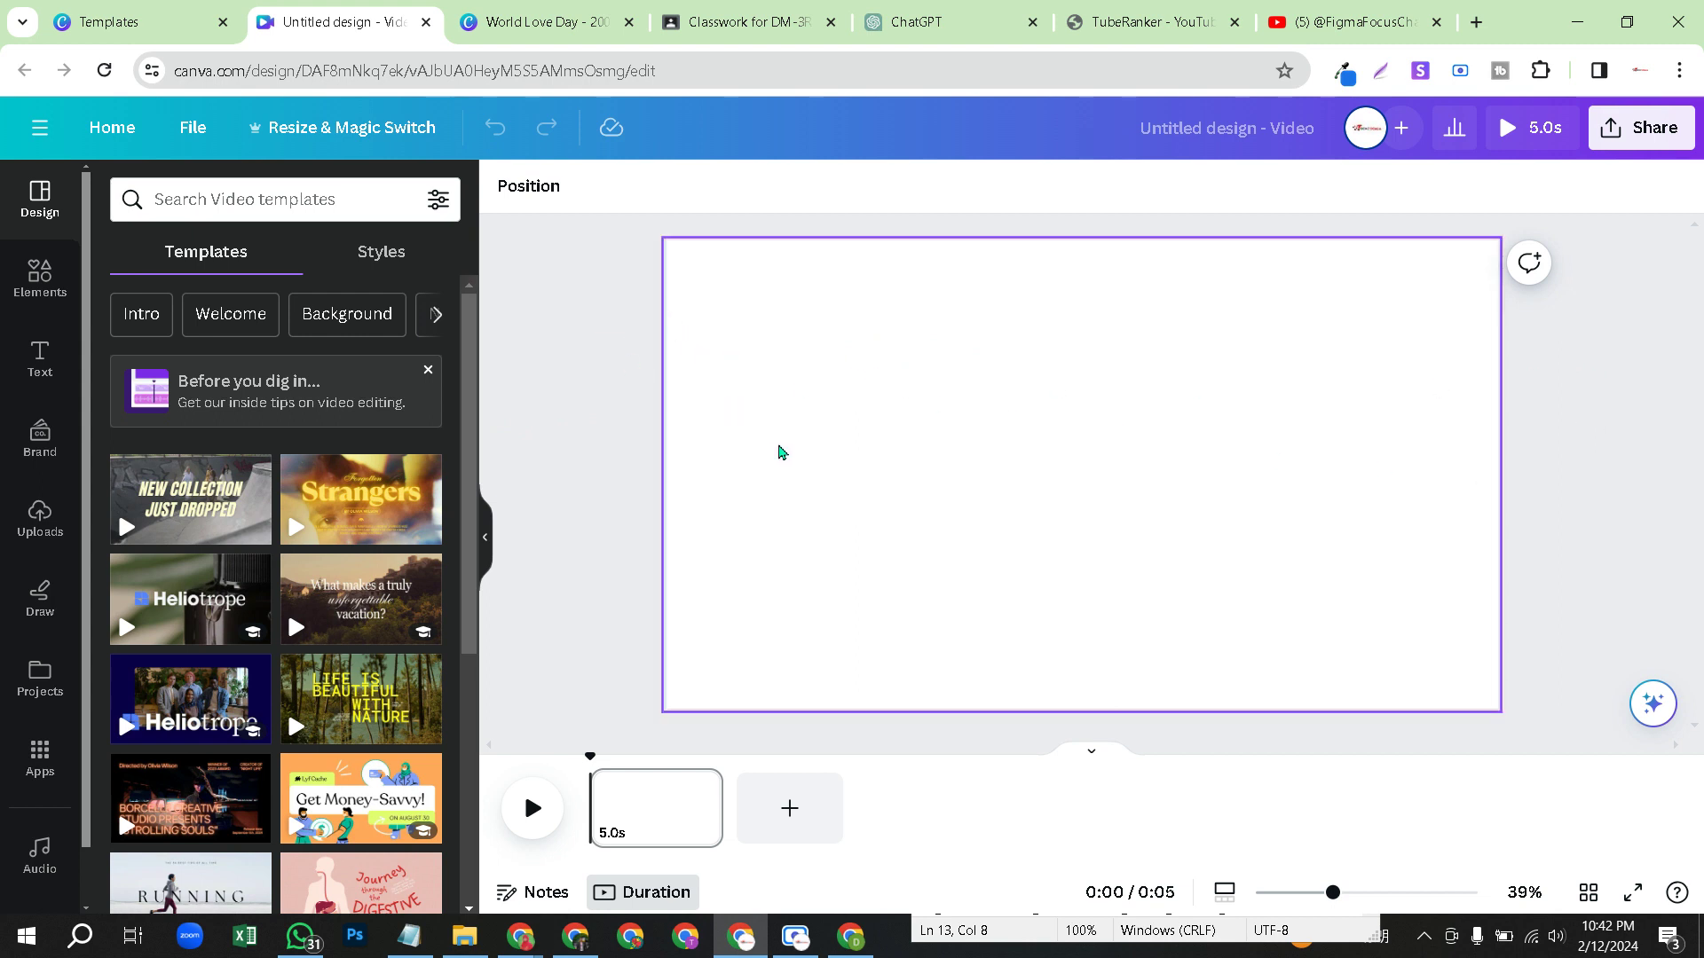
- Search Canva's video templates for "sketch", and search the elements for "sketch" and refine to "Sketching"
left_click(204, 204)
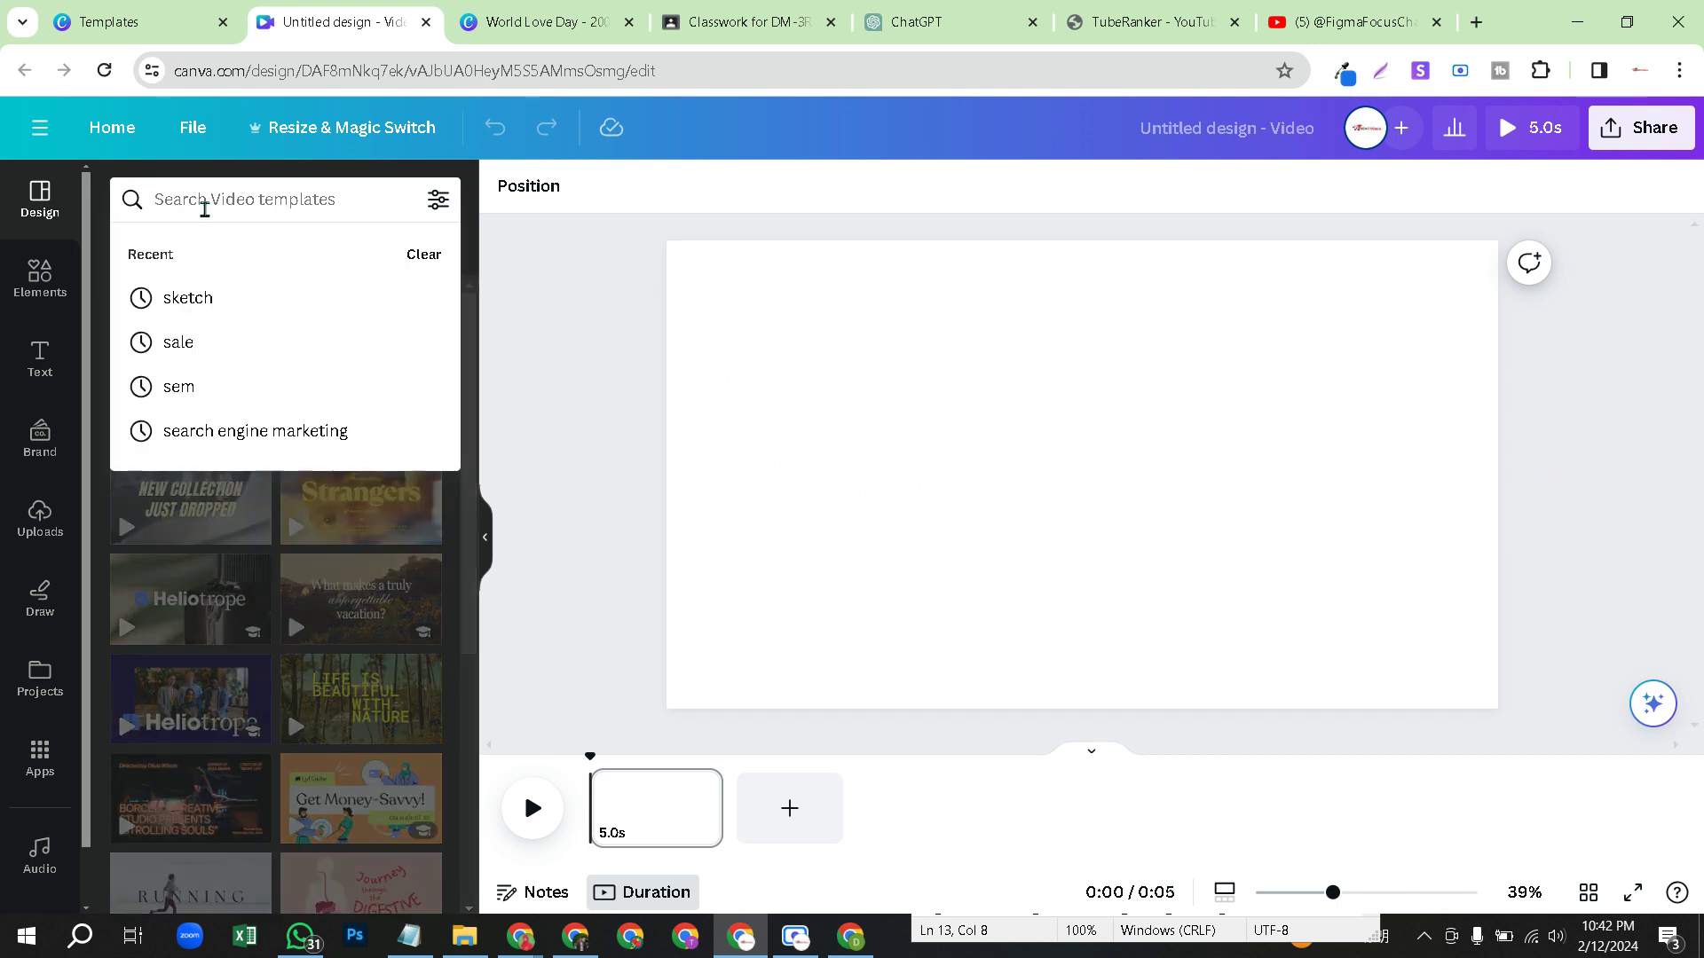
left_click(222, 301)
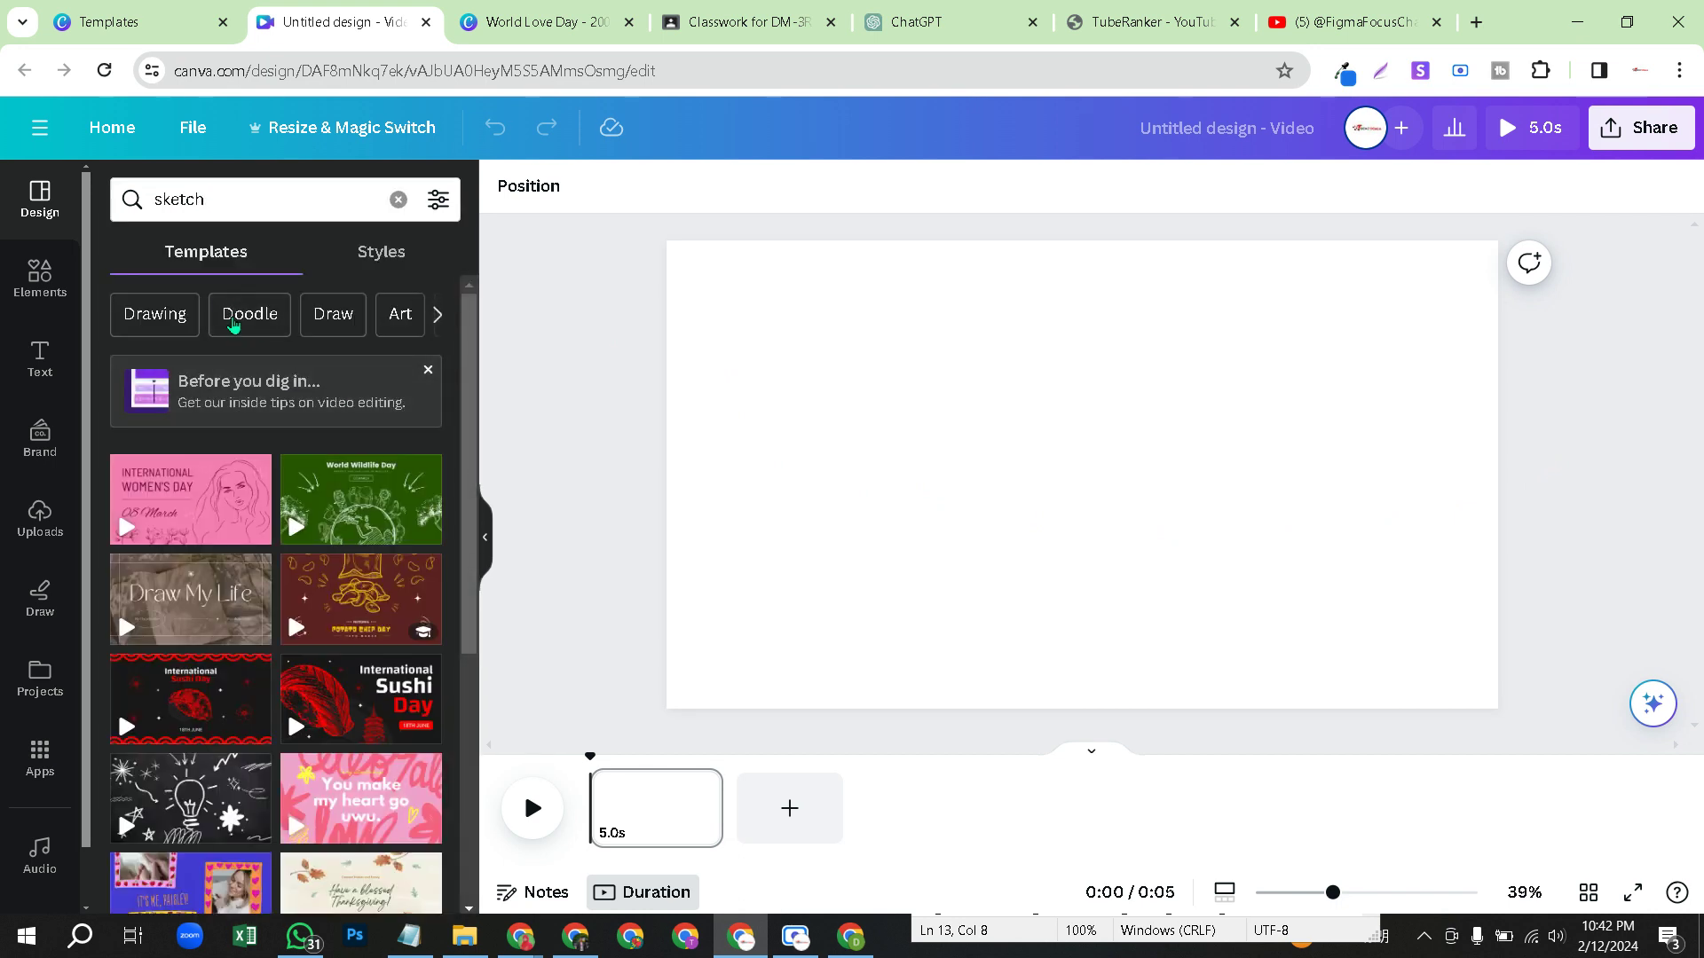
left_click(39, 283)
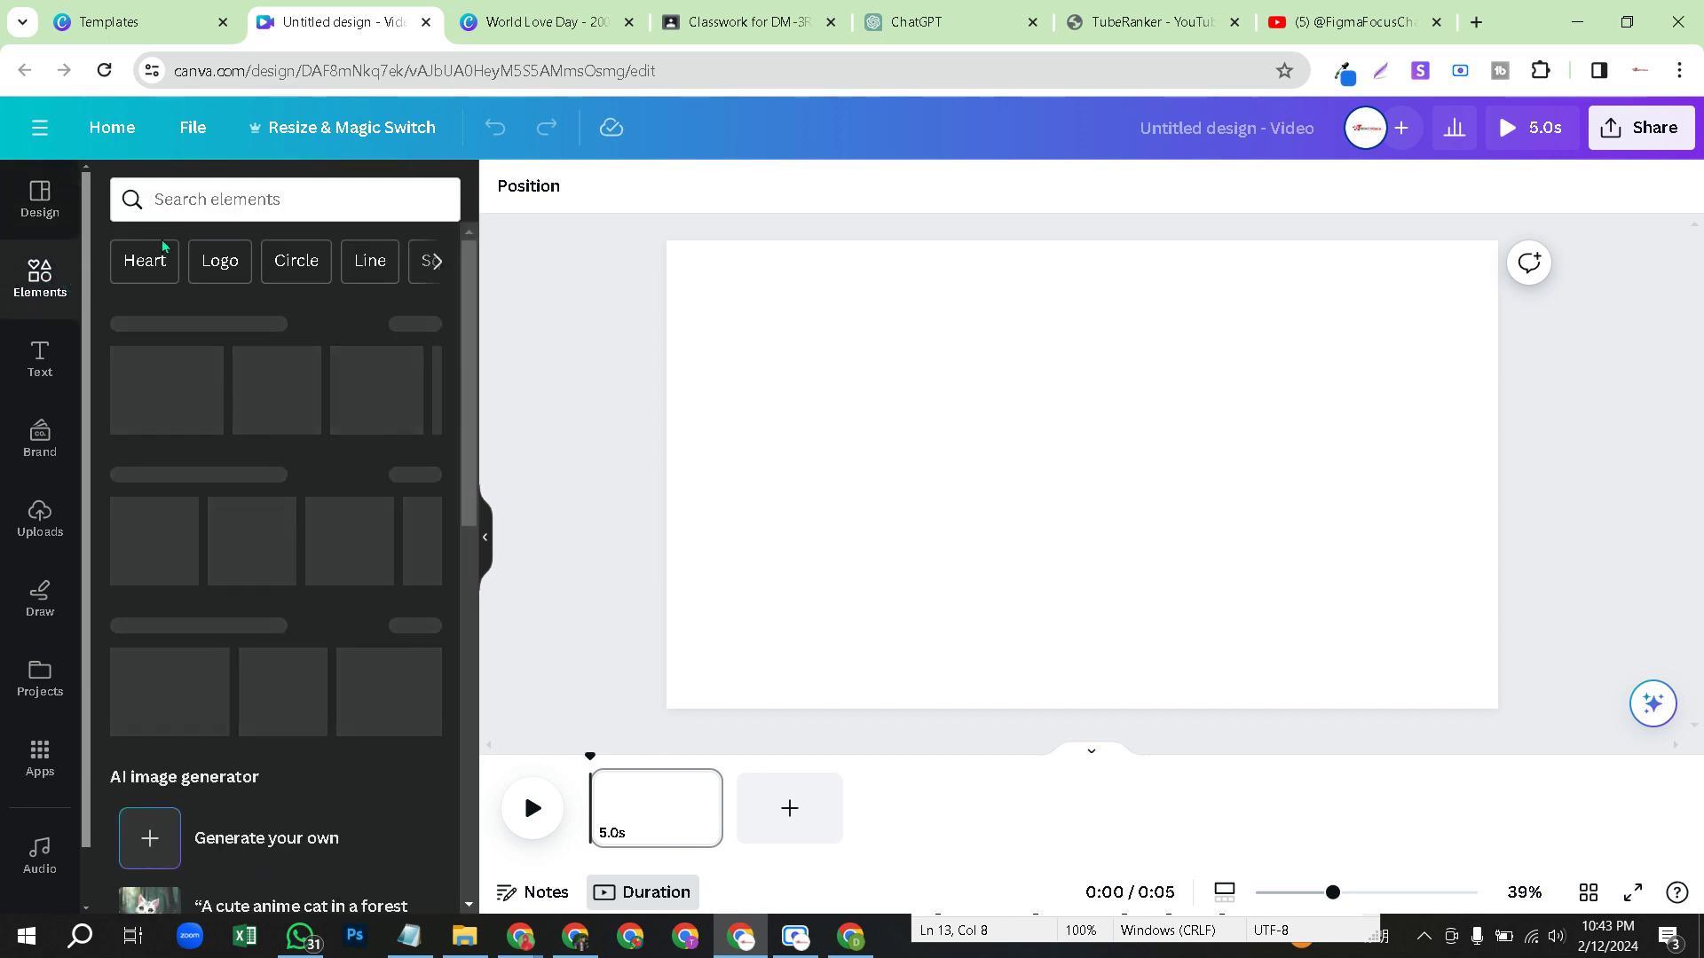
left_click(209, 199)
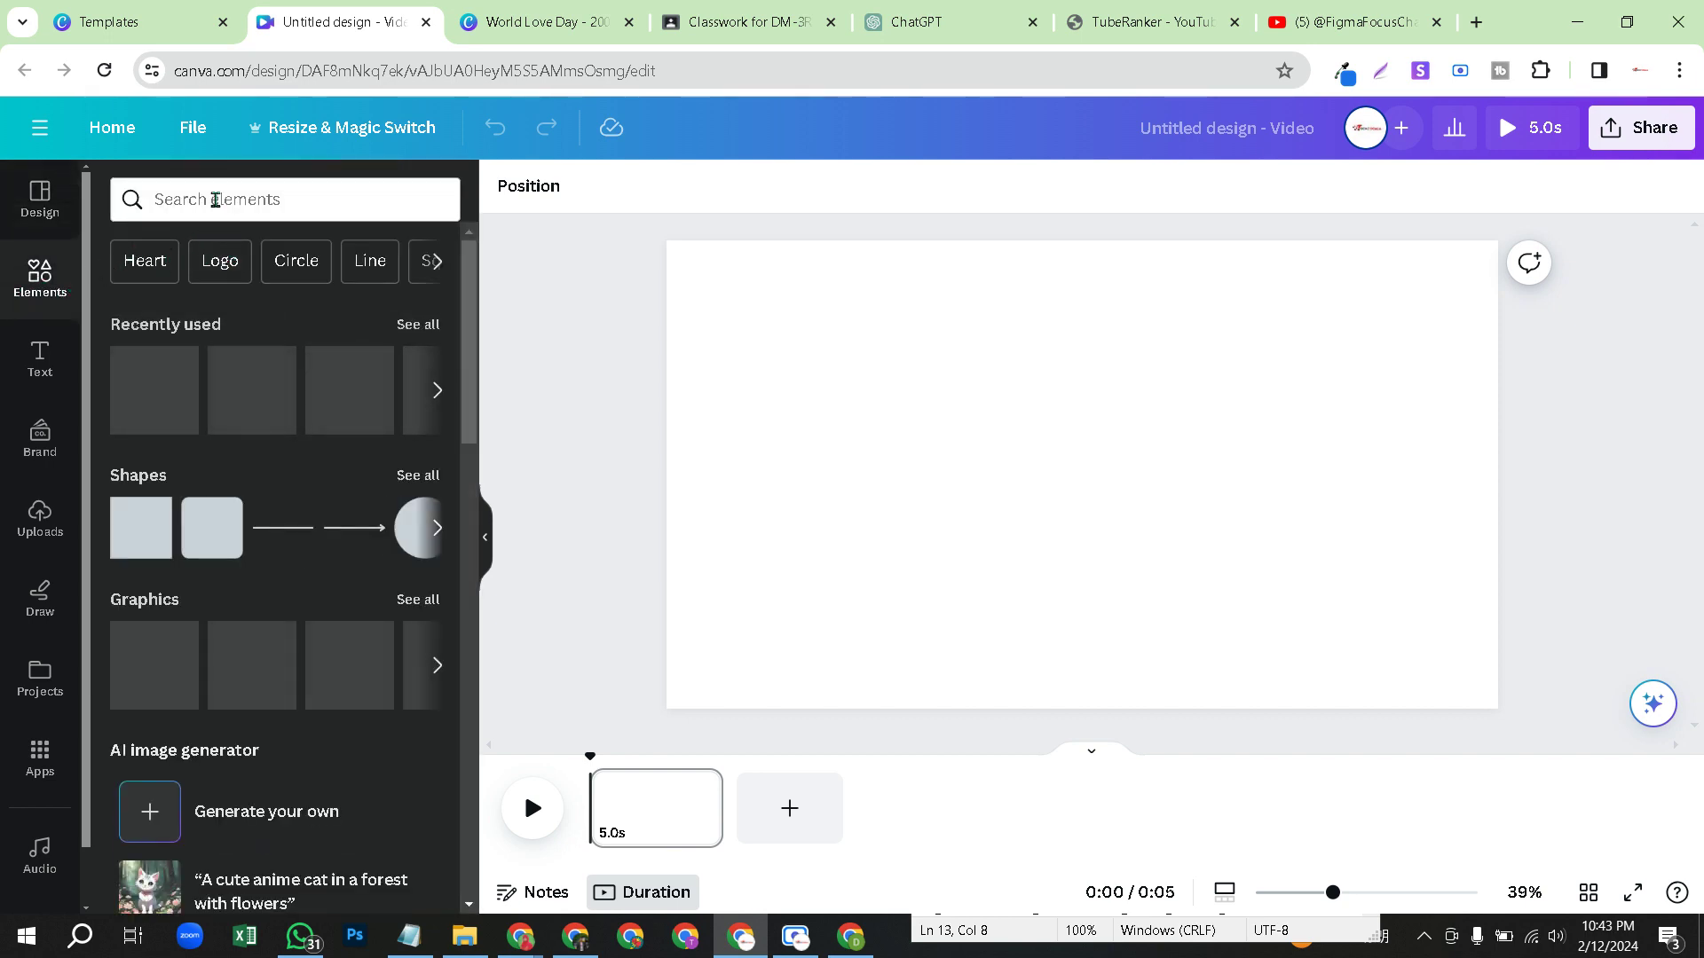
left_click(178, 296)
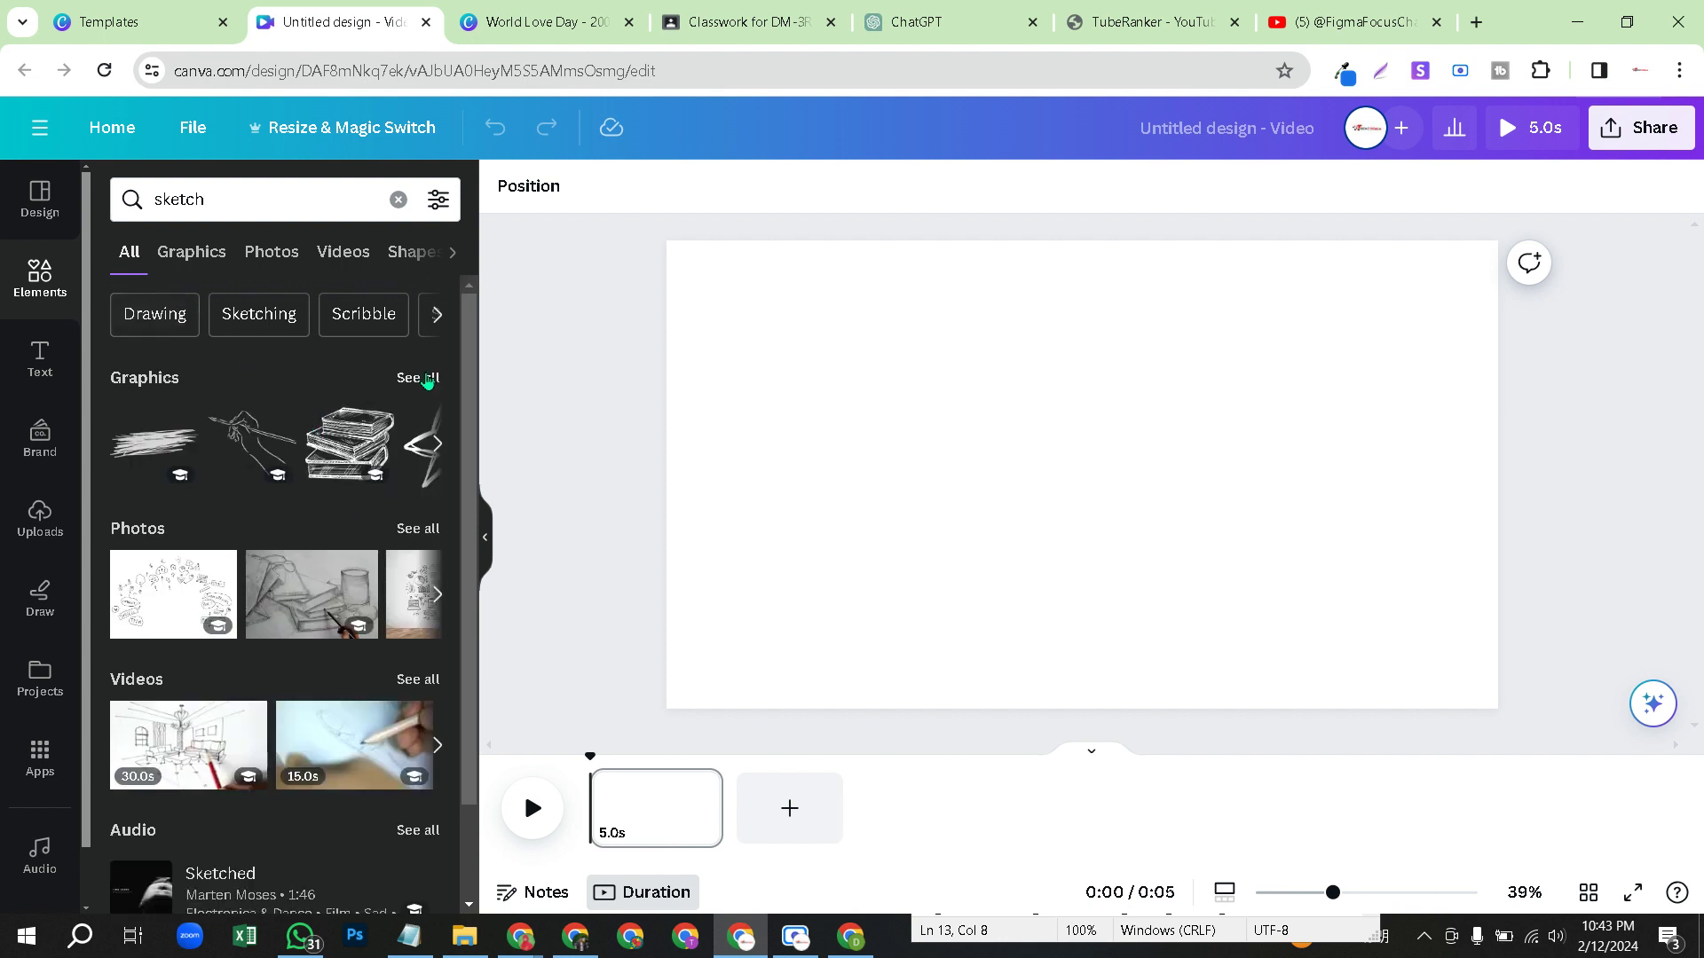
left_click(275, 316)
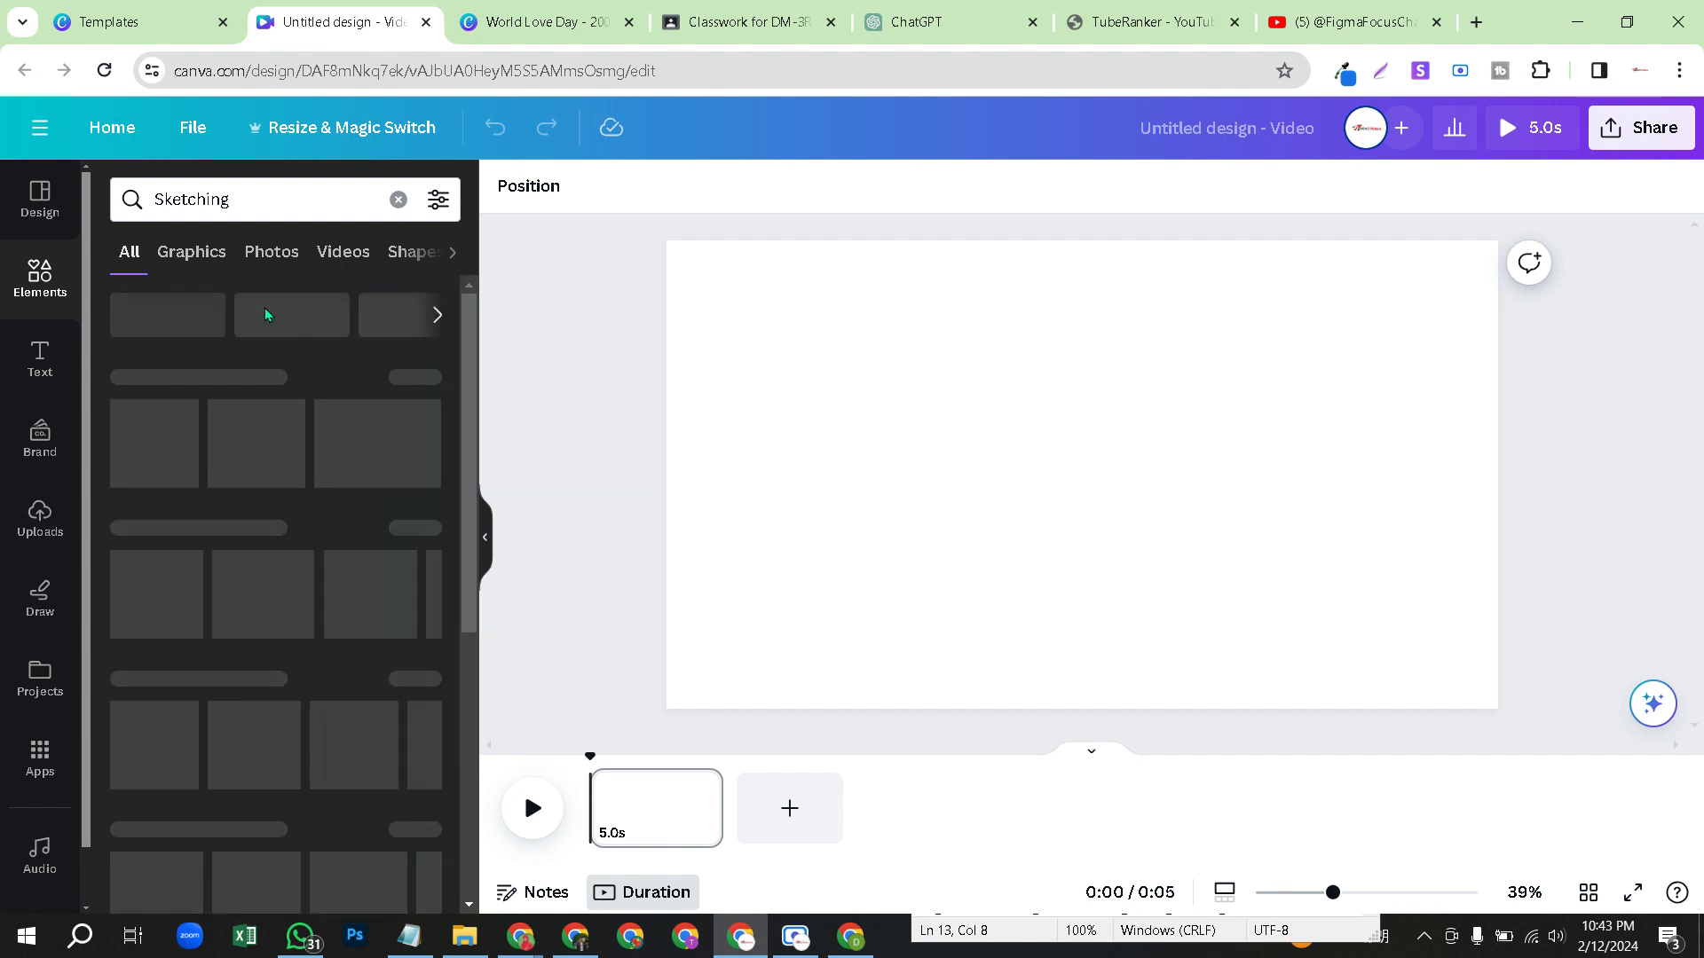
- Limit the Sketching element results to graphics and examine the available sketch-style illustrations
left_click(193, 253)
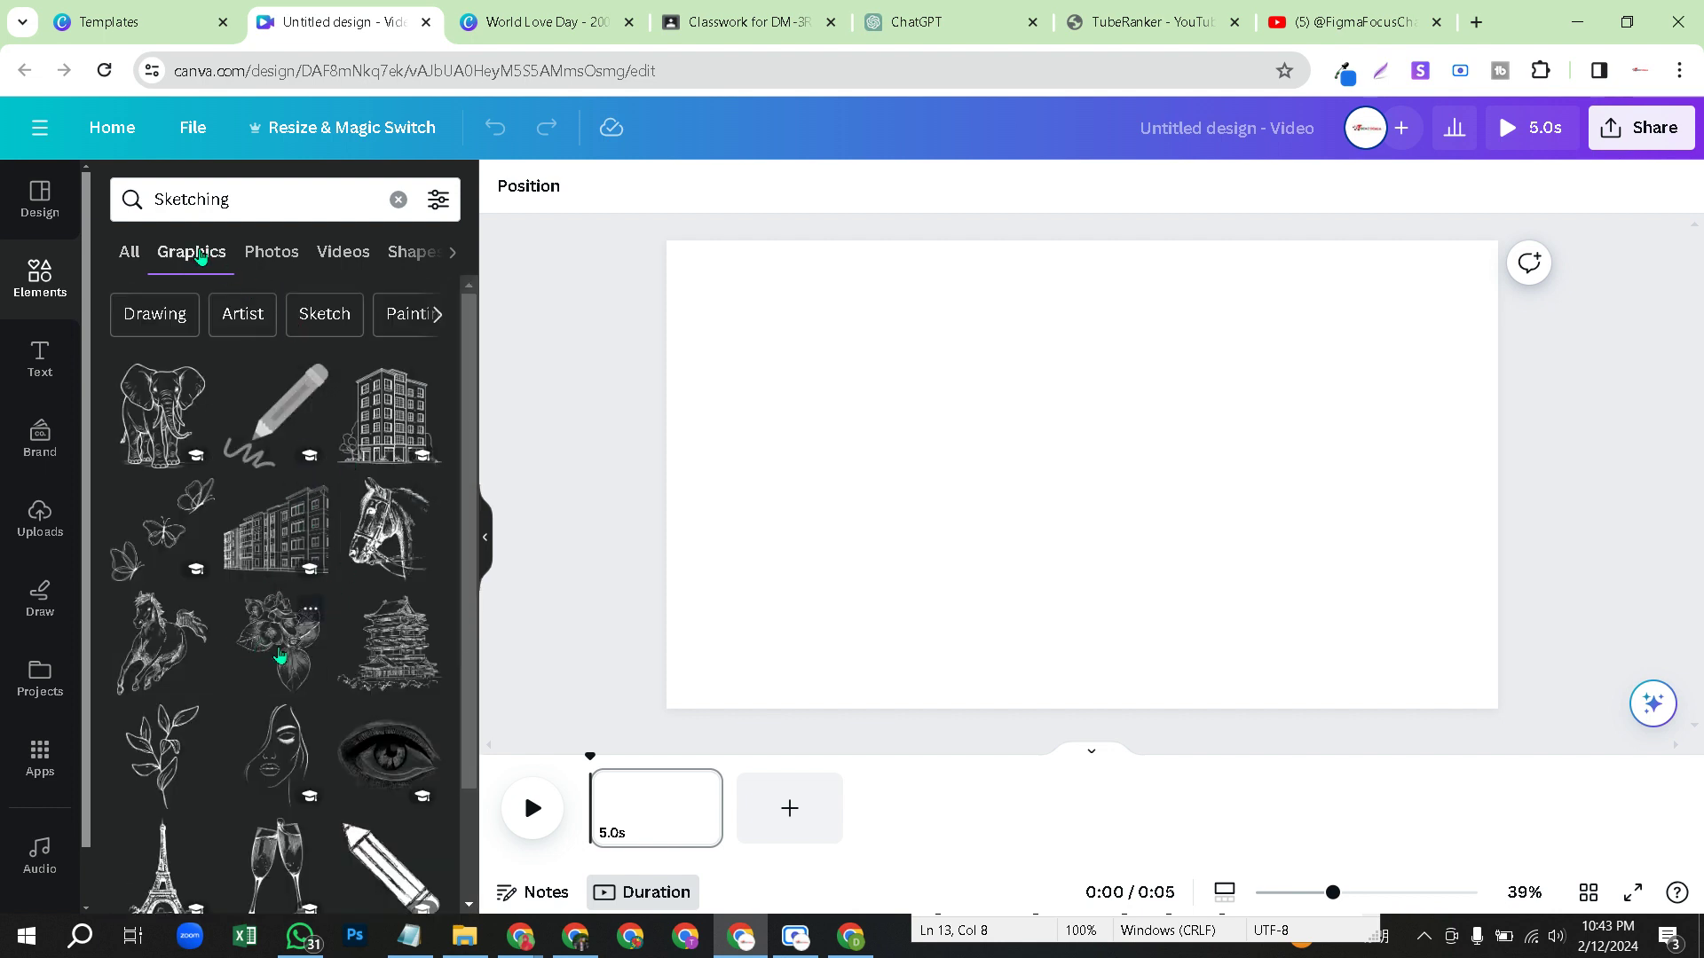
scroll(295, 721, "down", 5)
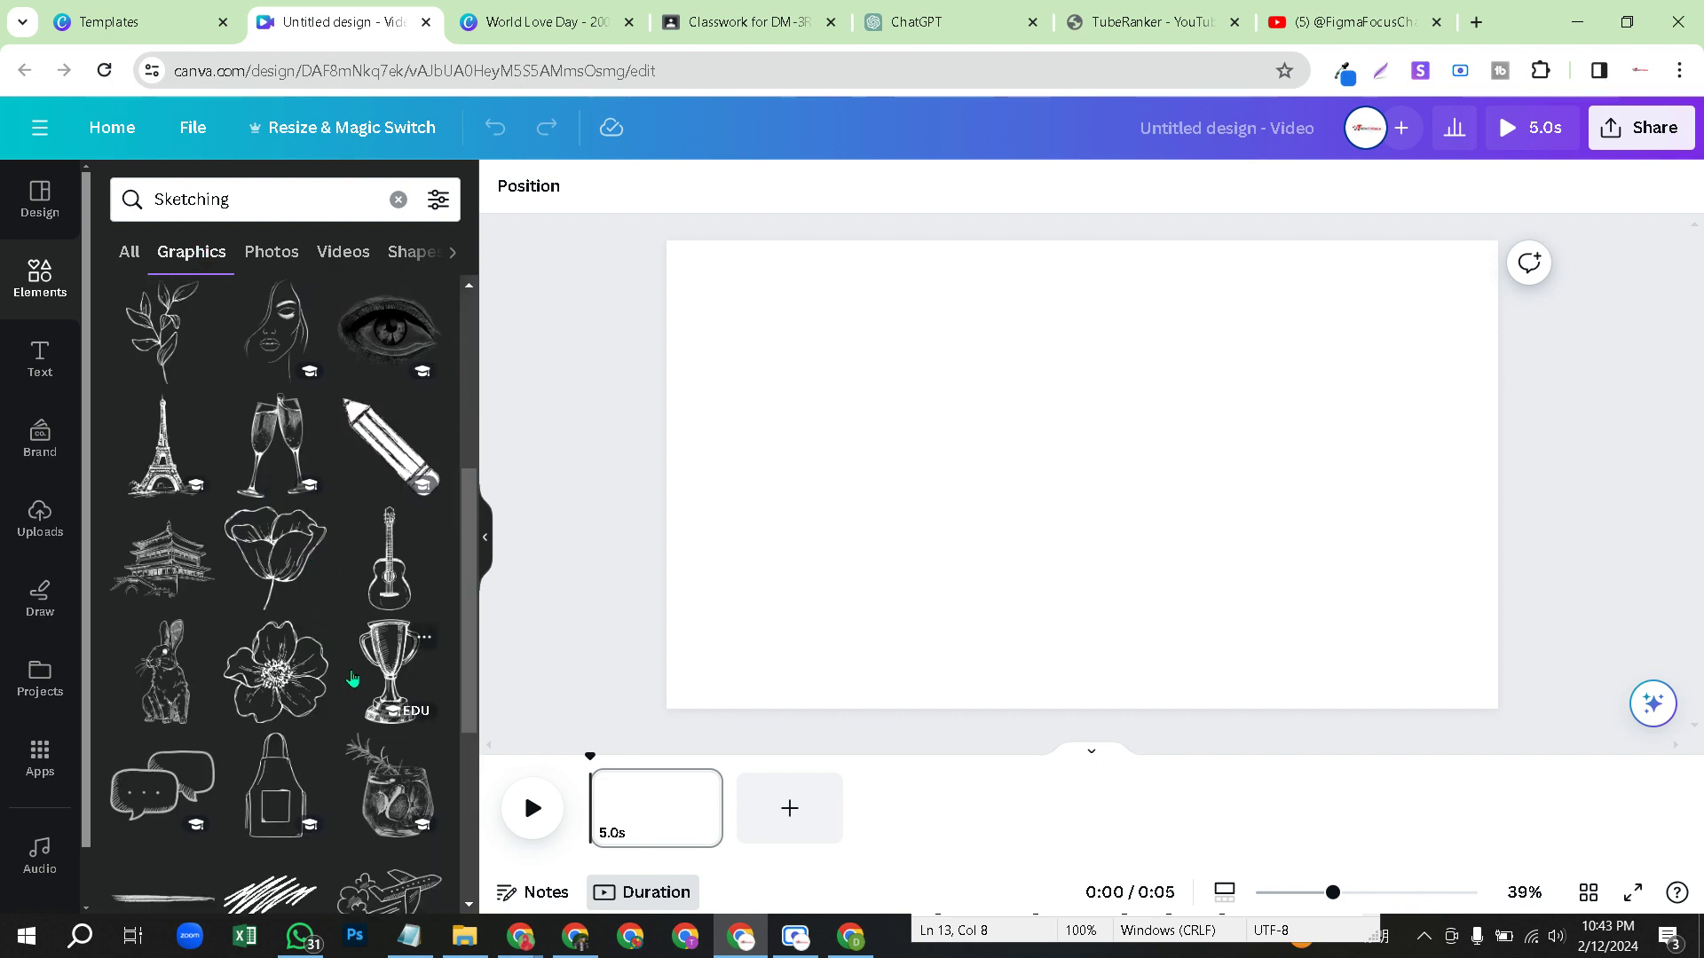
scroll(353, 679, "down", 5)
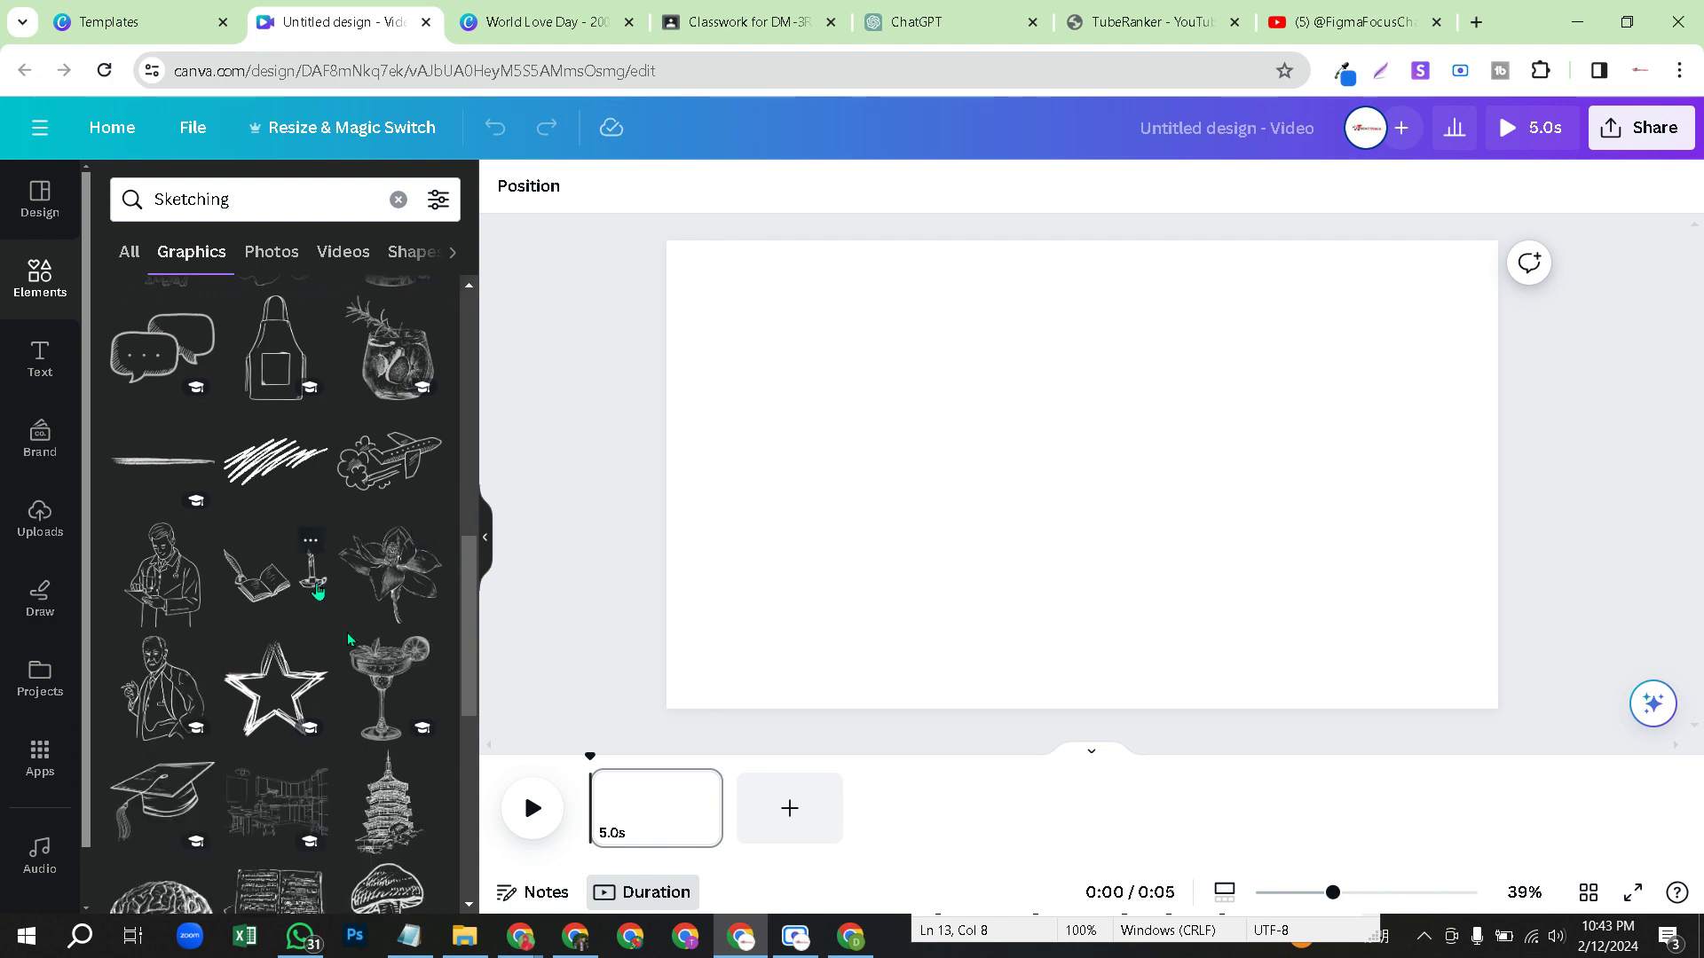
scroll(318, 592, "down", 2)
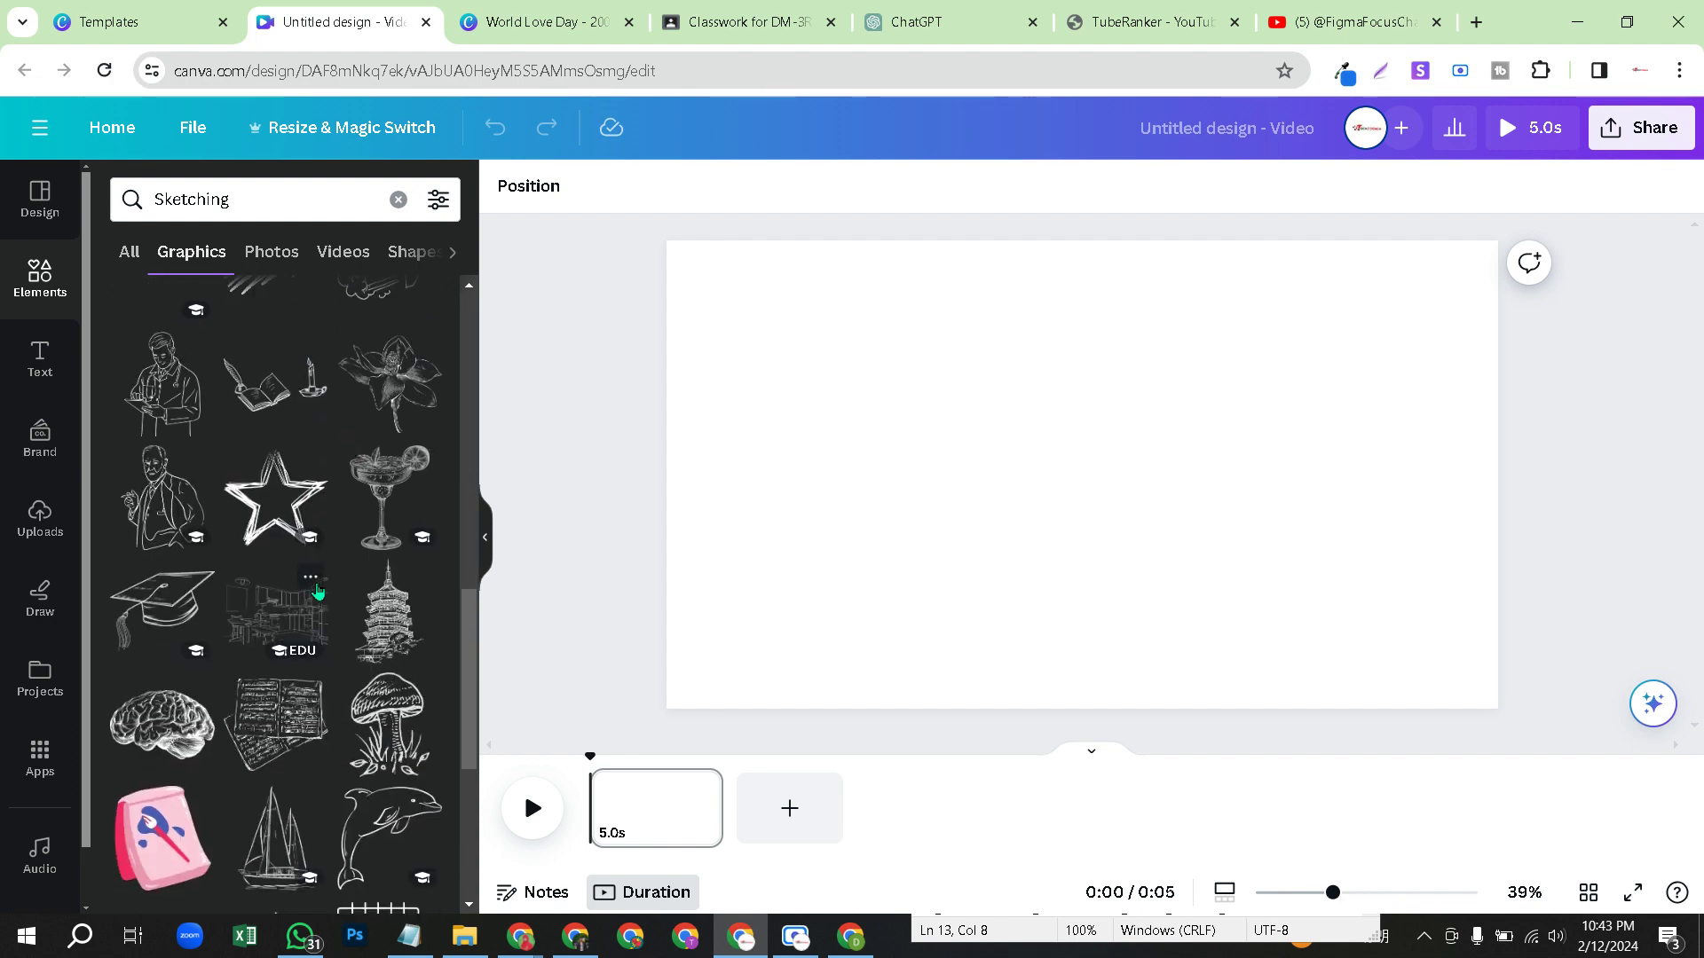
scroll(317, 592, "down", 3)
scroll(318, 592, "down", 4)
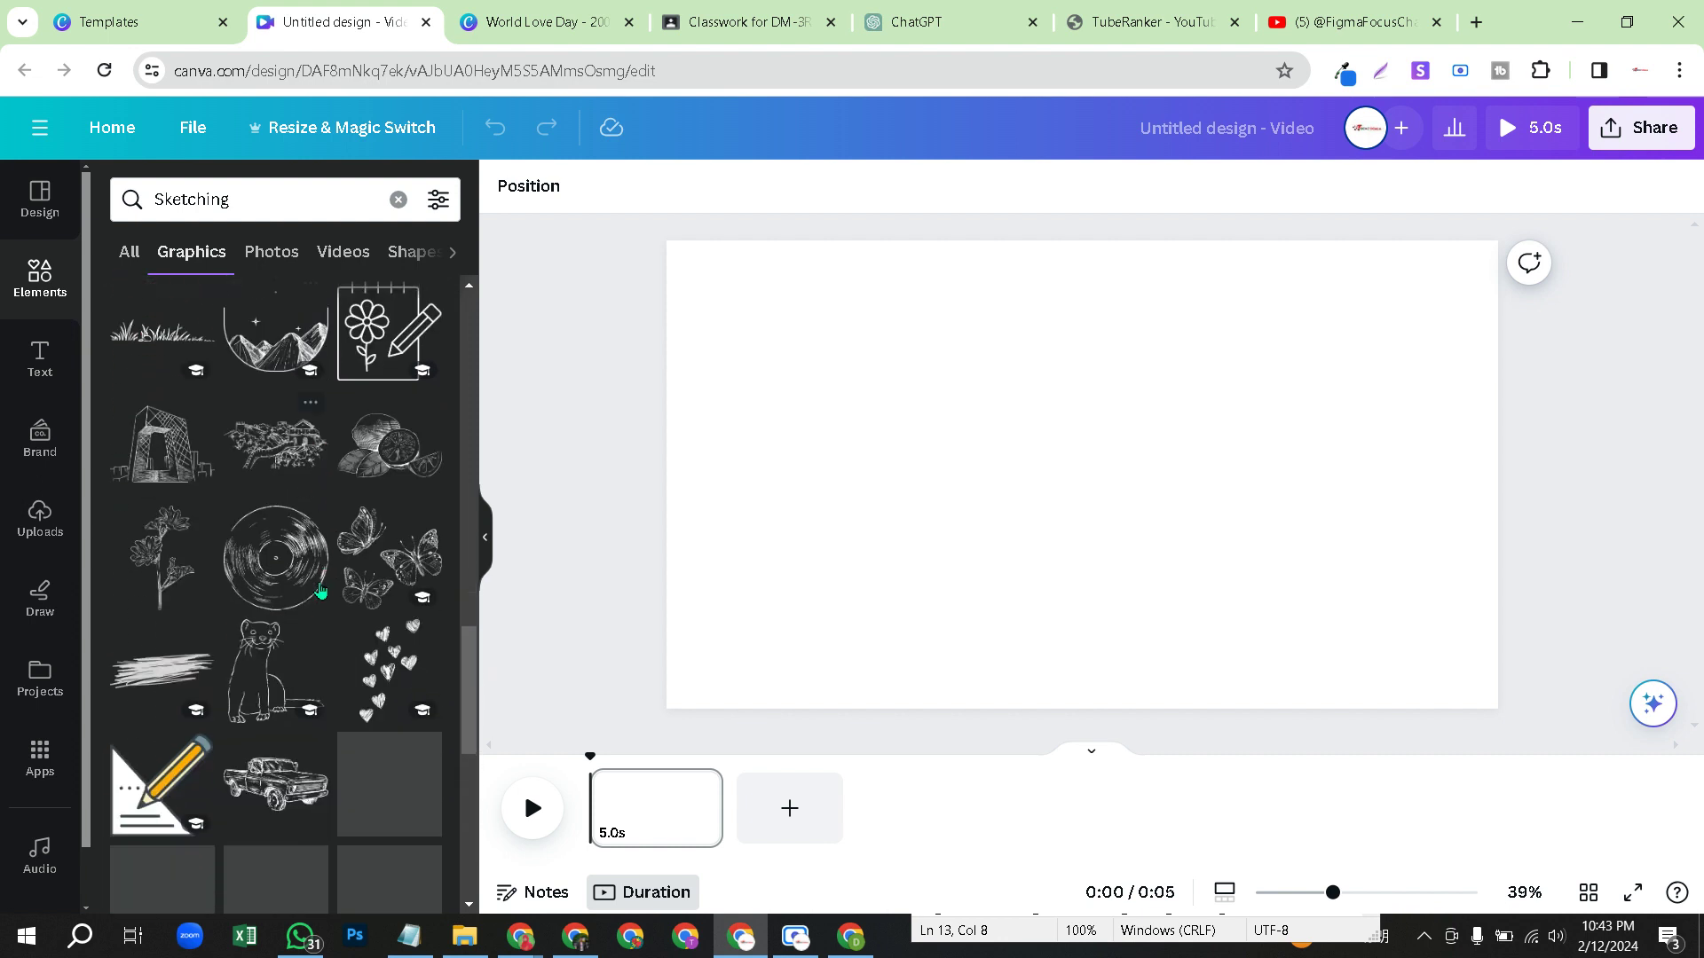
scroll(328, 627, "down", 3)
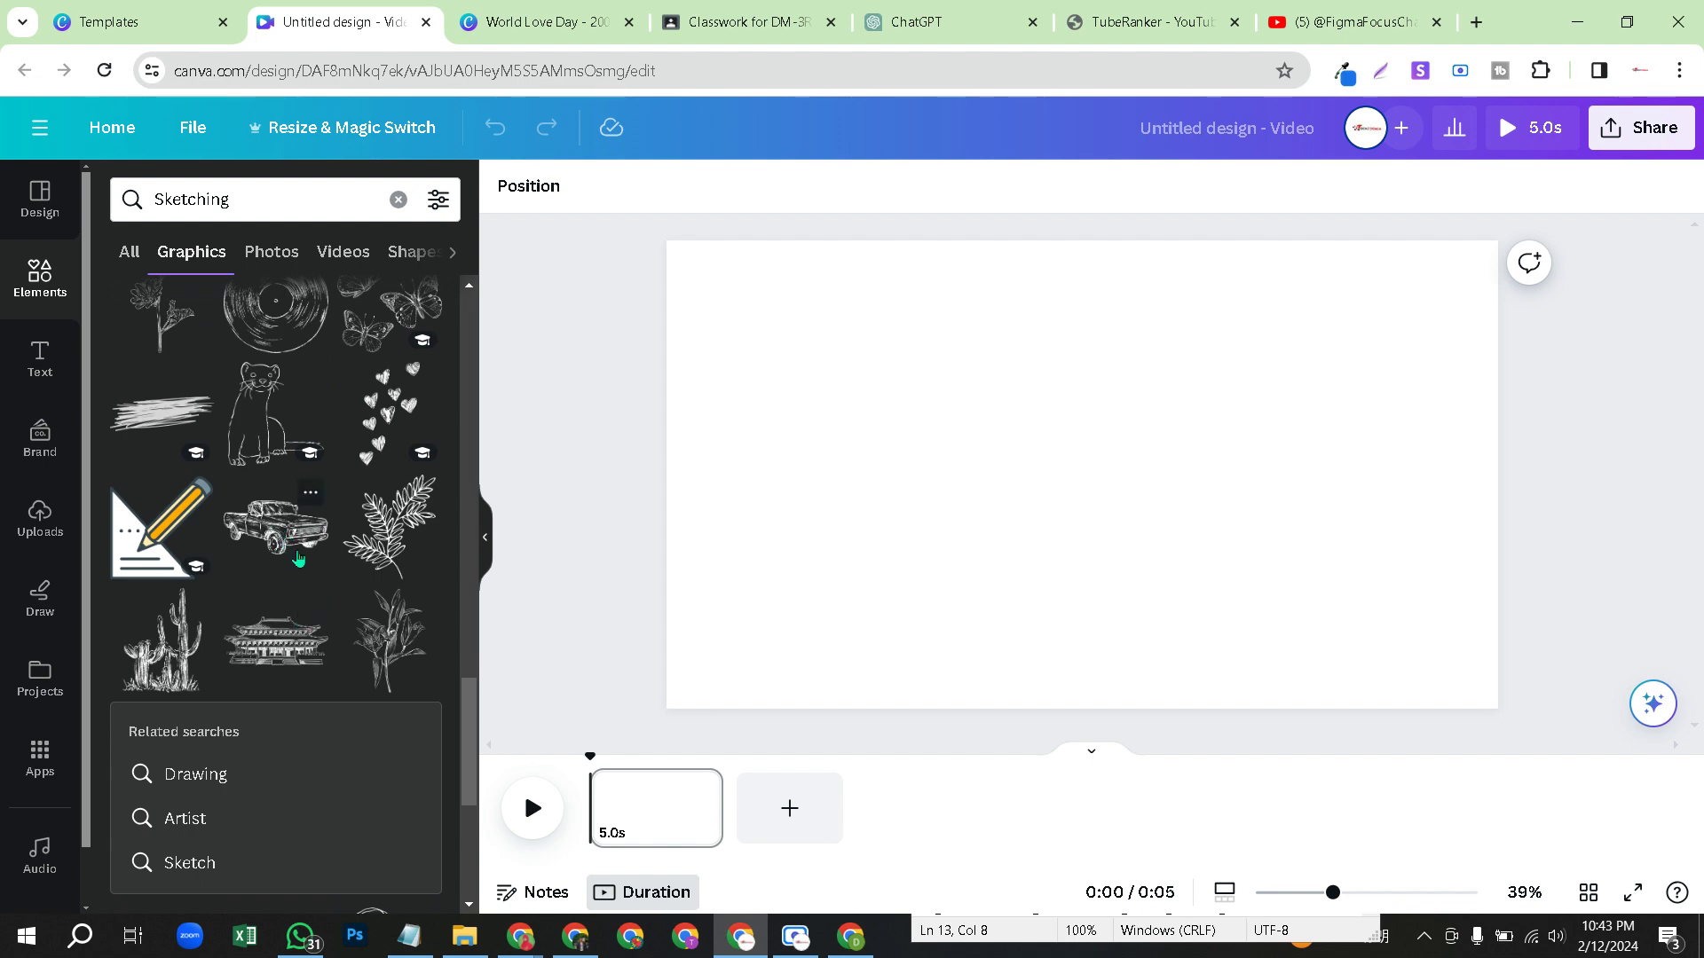
scroll(300, 557, "down", 4)
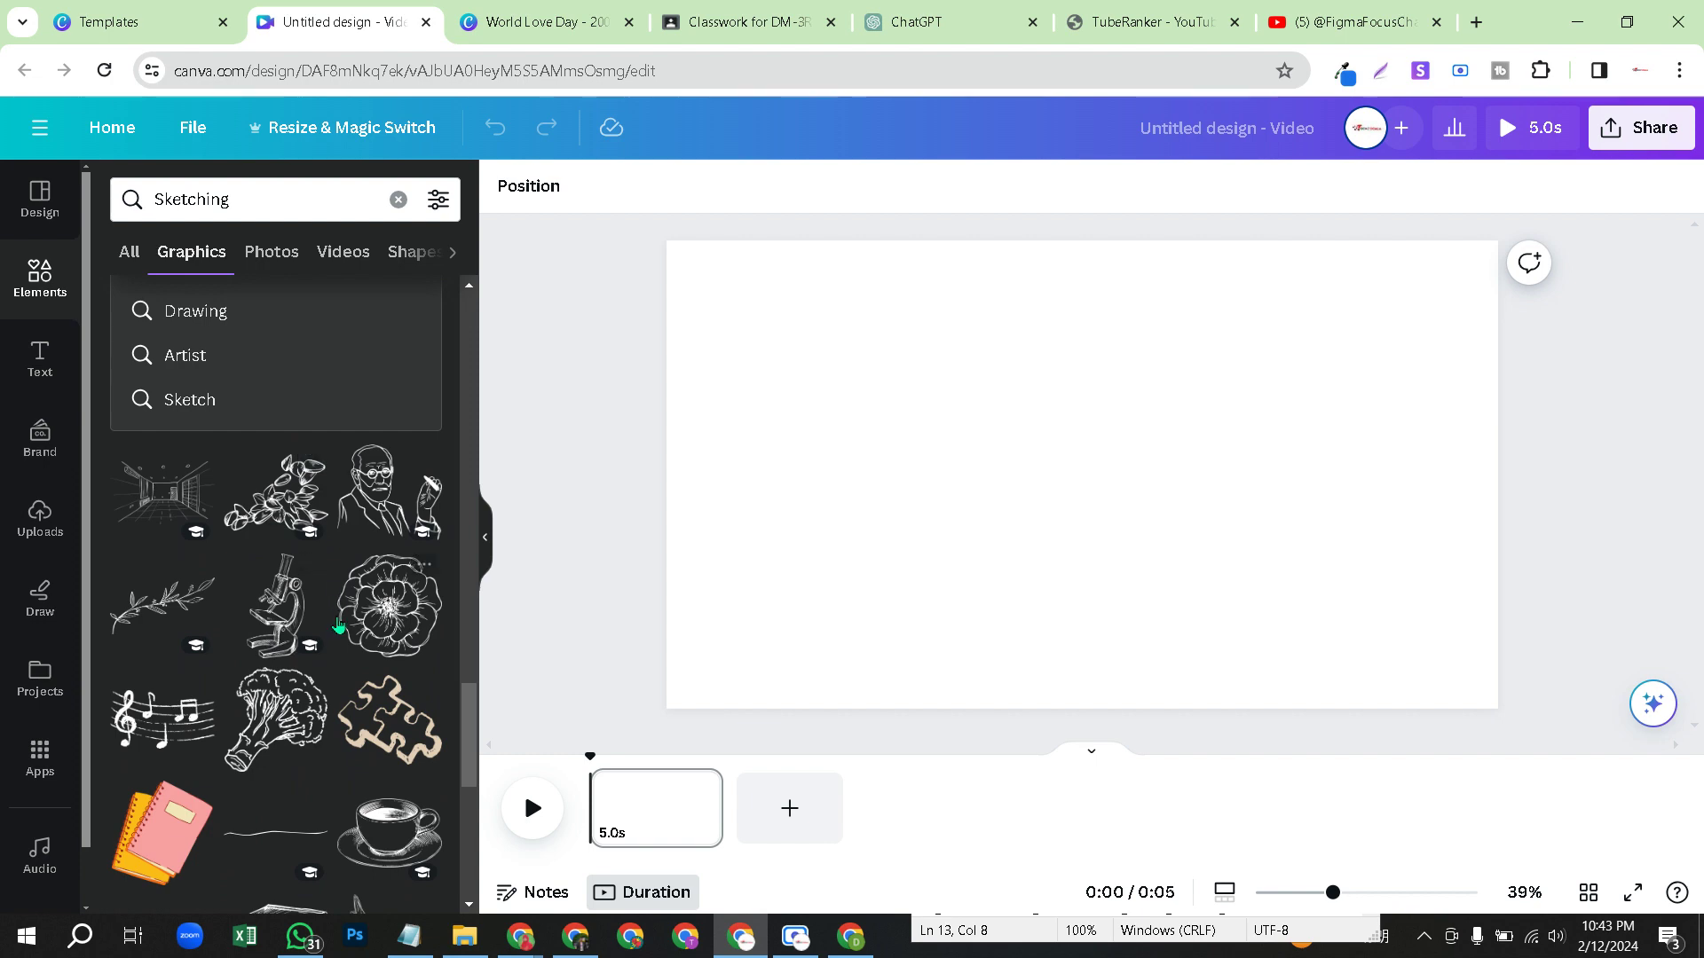
- Find the pickup truck sketch among the Sketching graphics and place it near the middle of the blank page
scroll(338, 626, "down", 5)
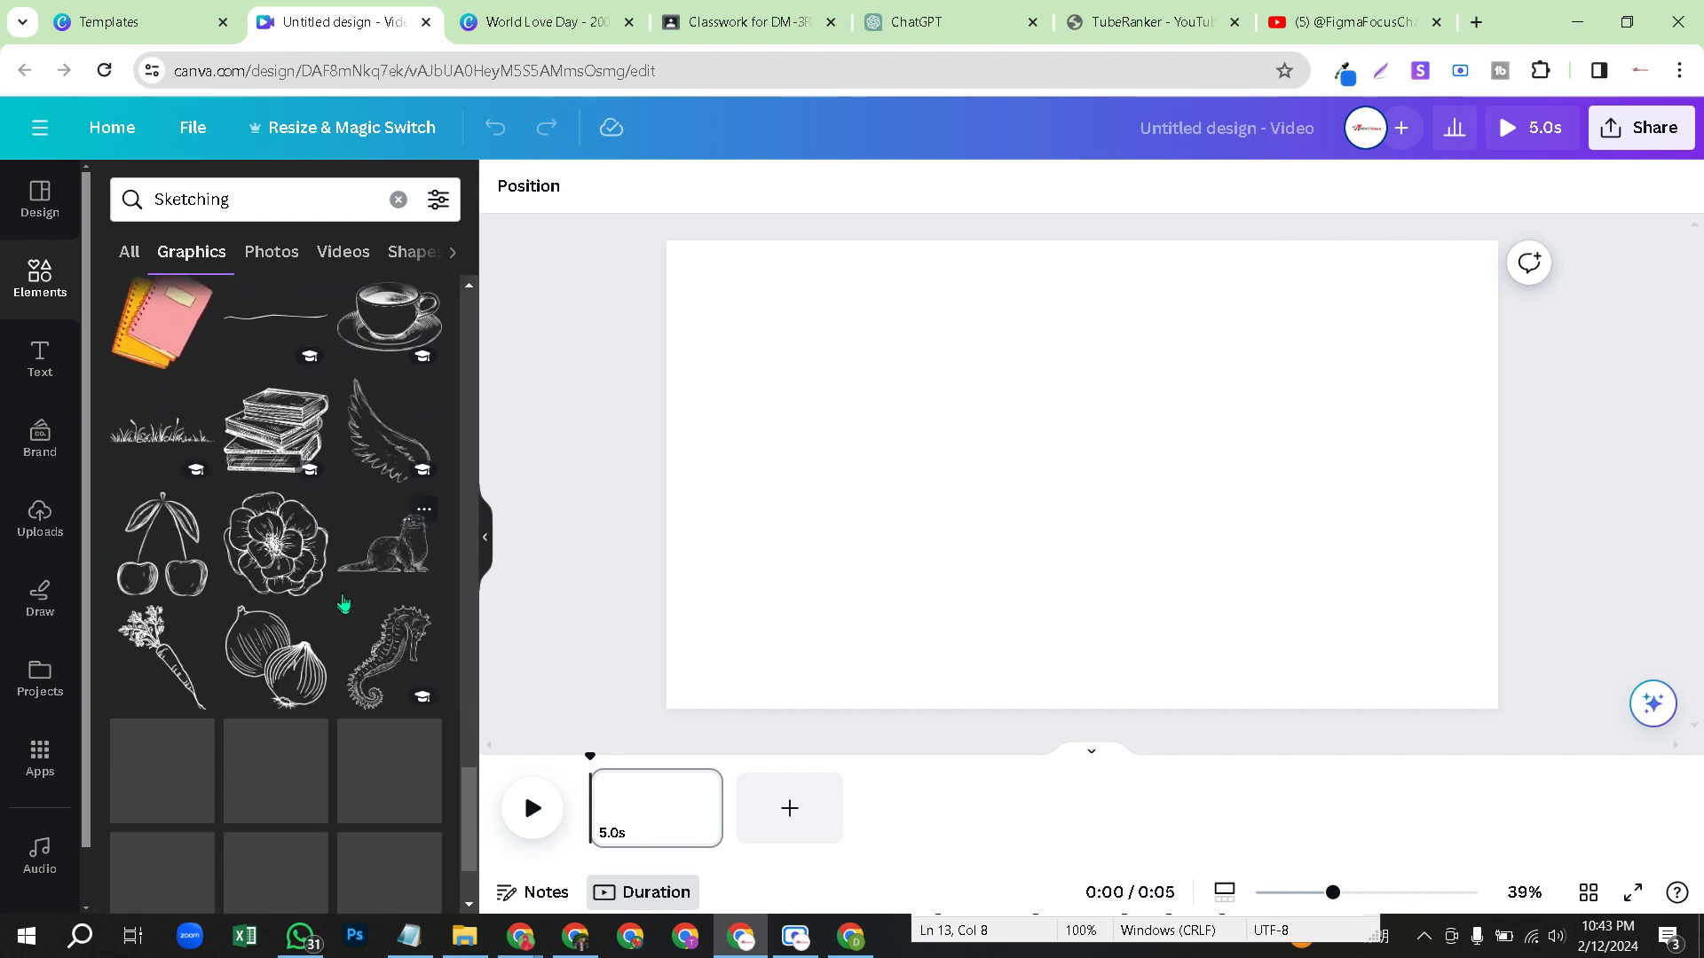
scroll(345, 603, "down", 10)
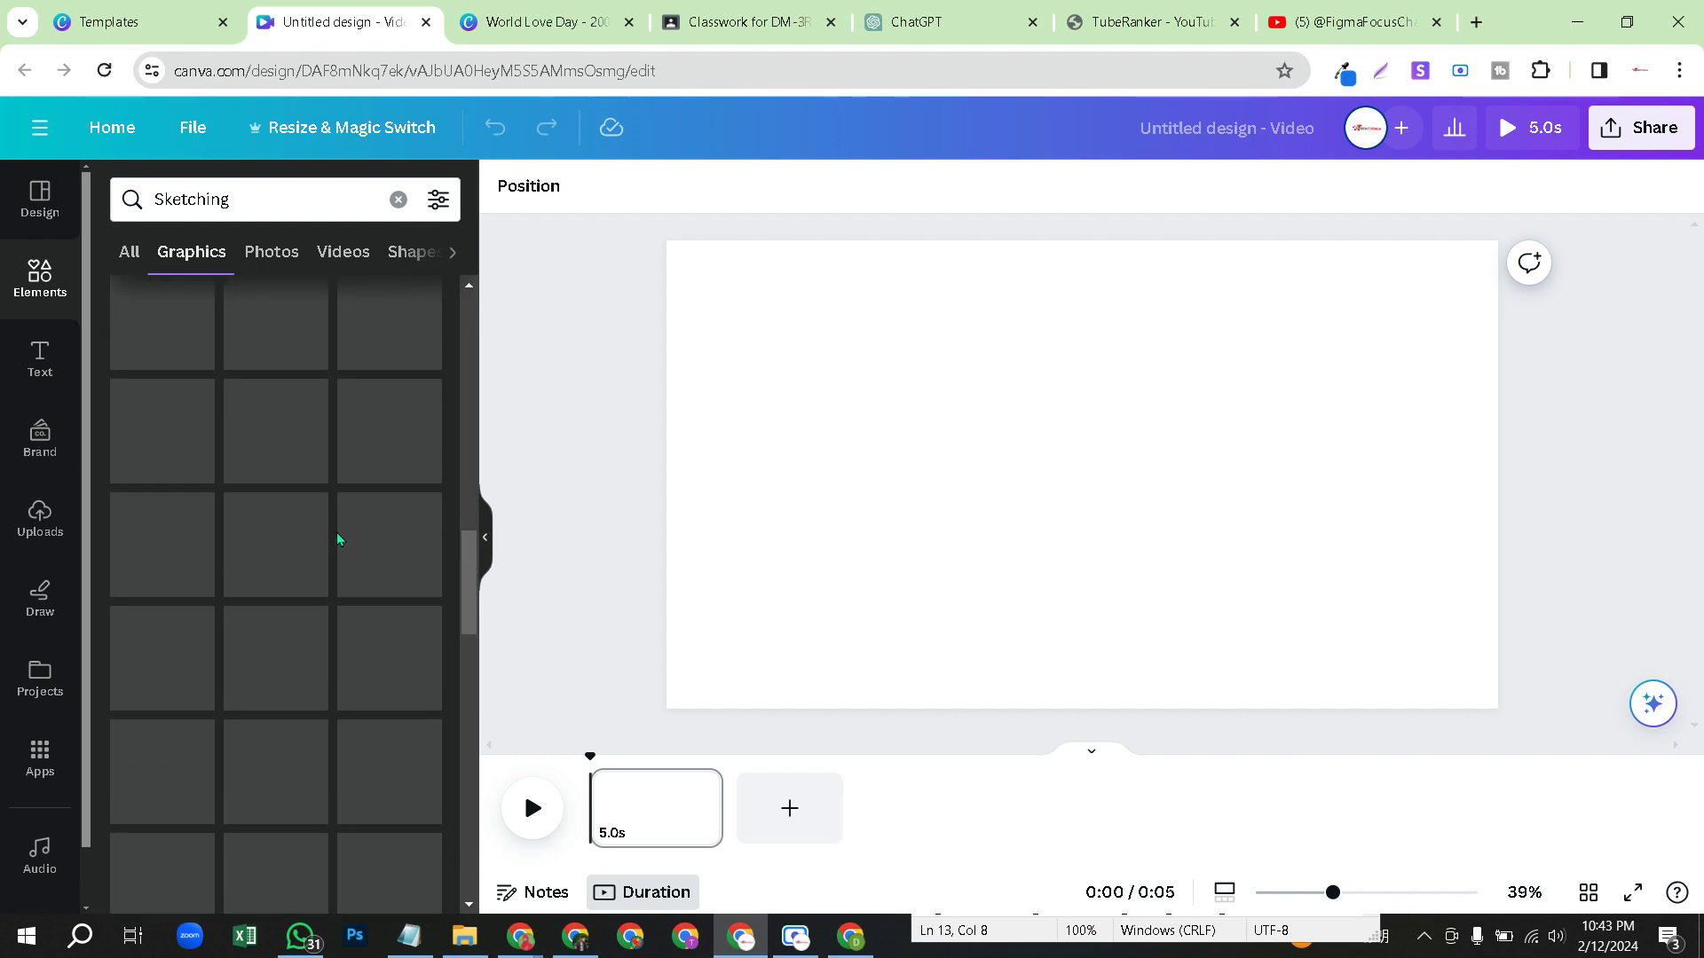
scroll(339, 523, "down", 1)
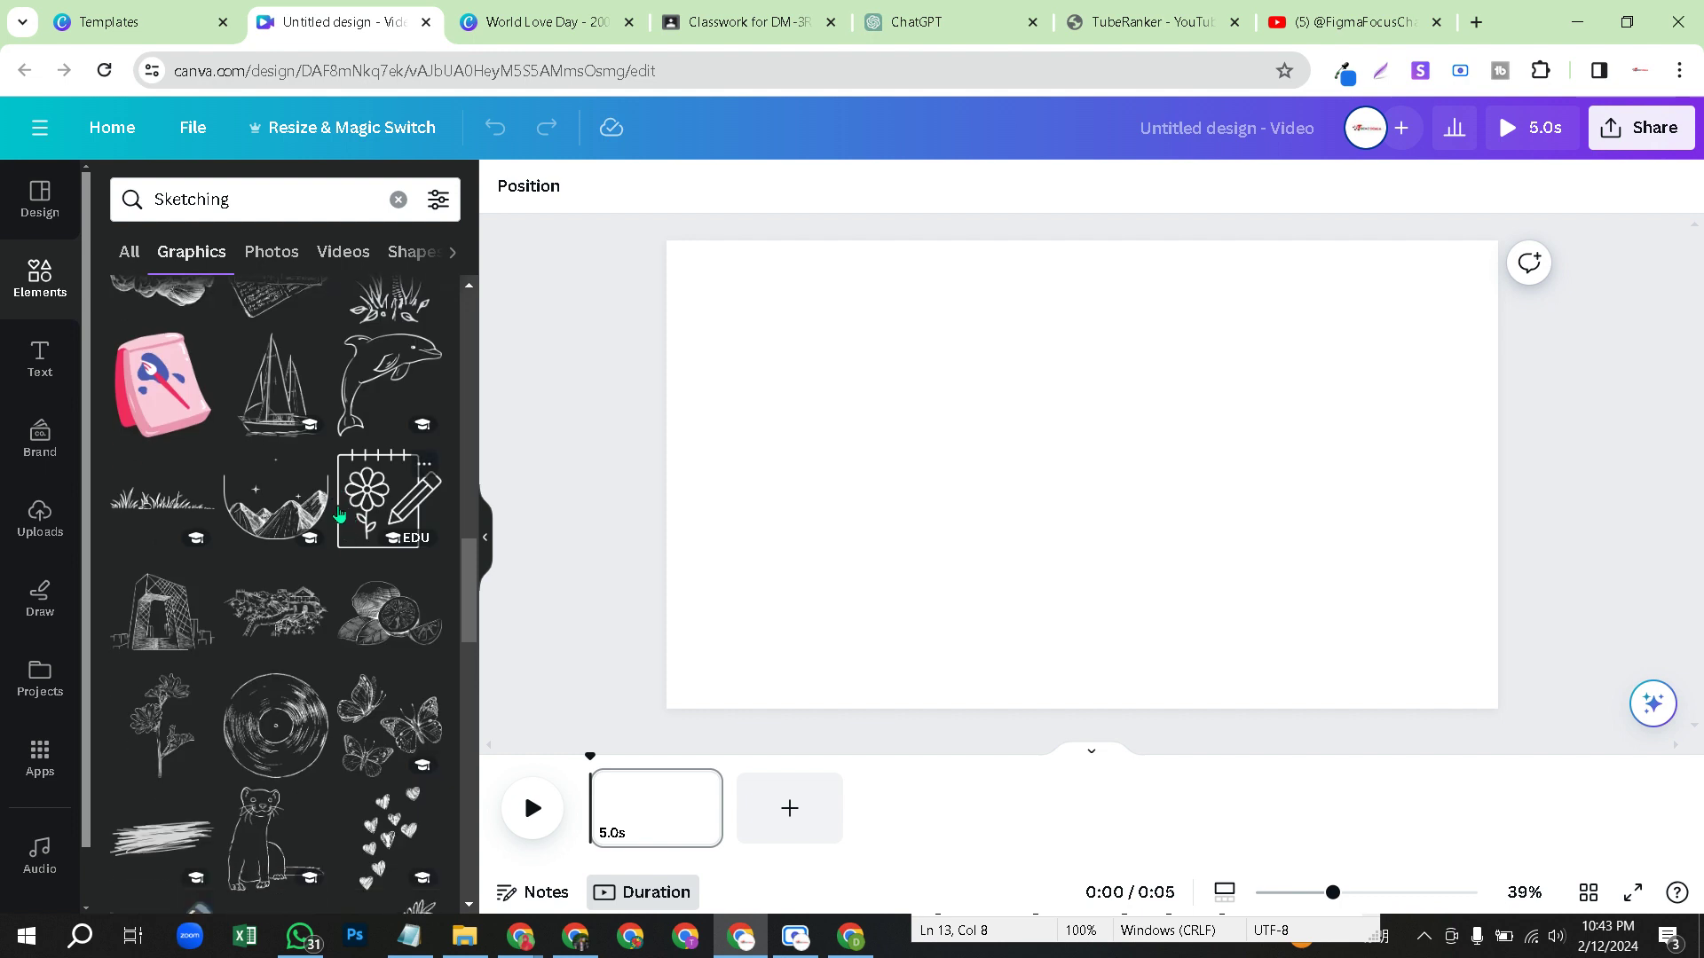
scroll(330, 551, "up", 1)
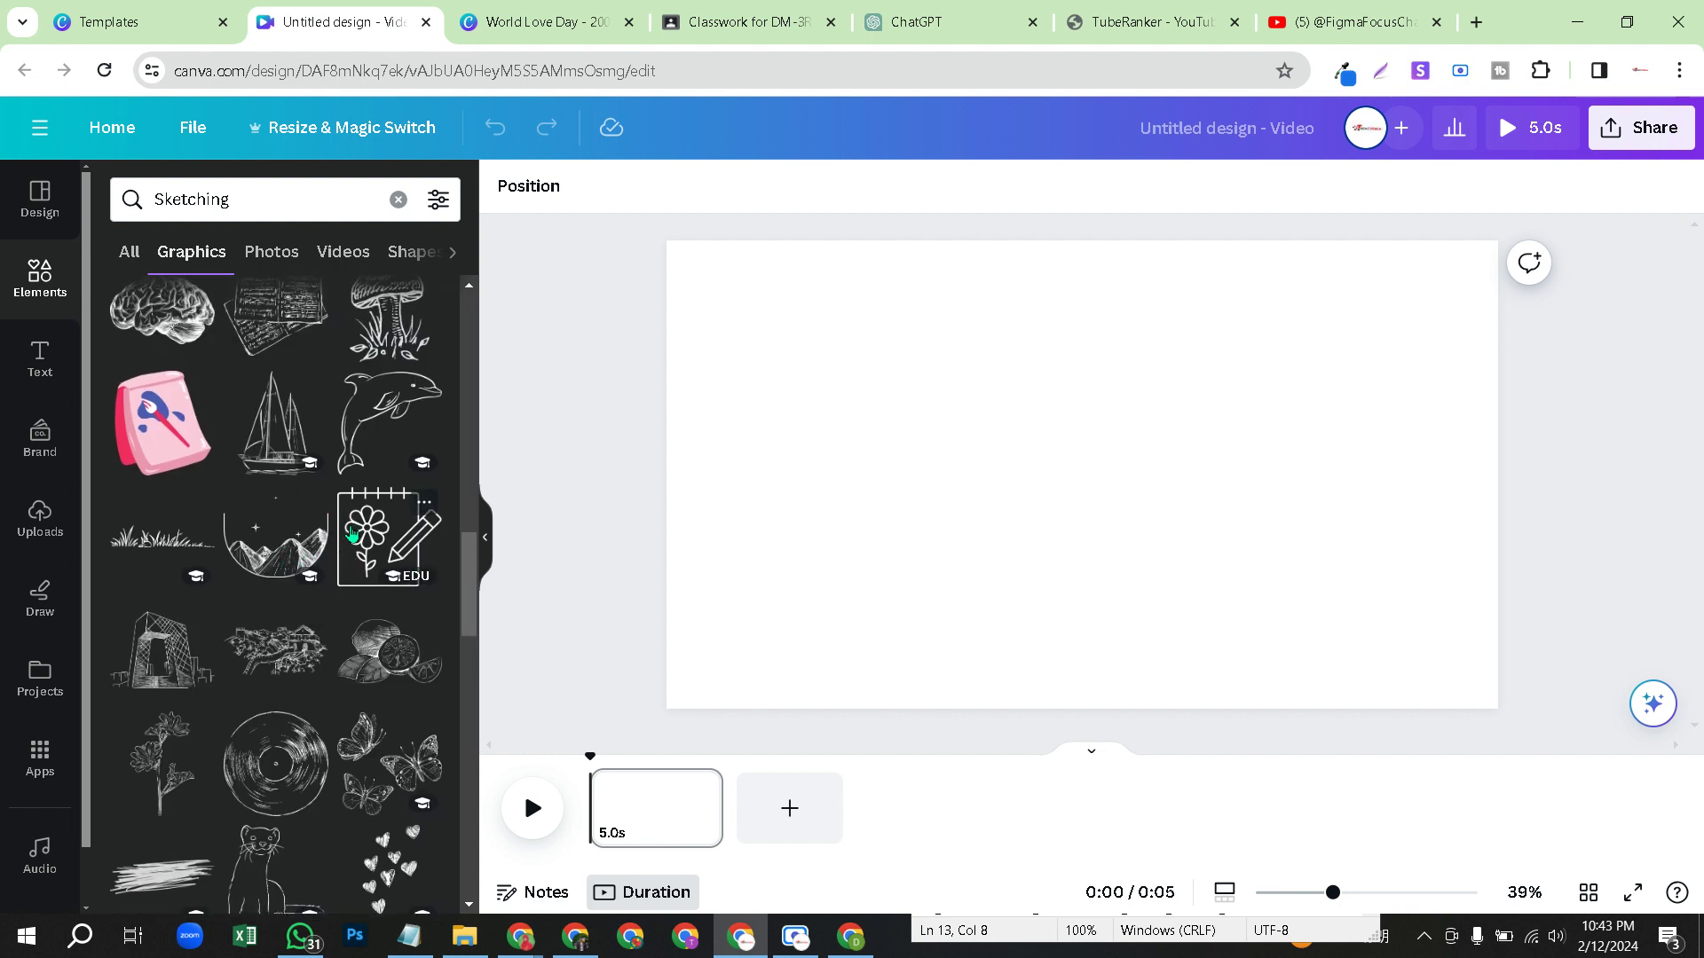
scroll(353, 673, "down", 6)
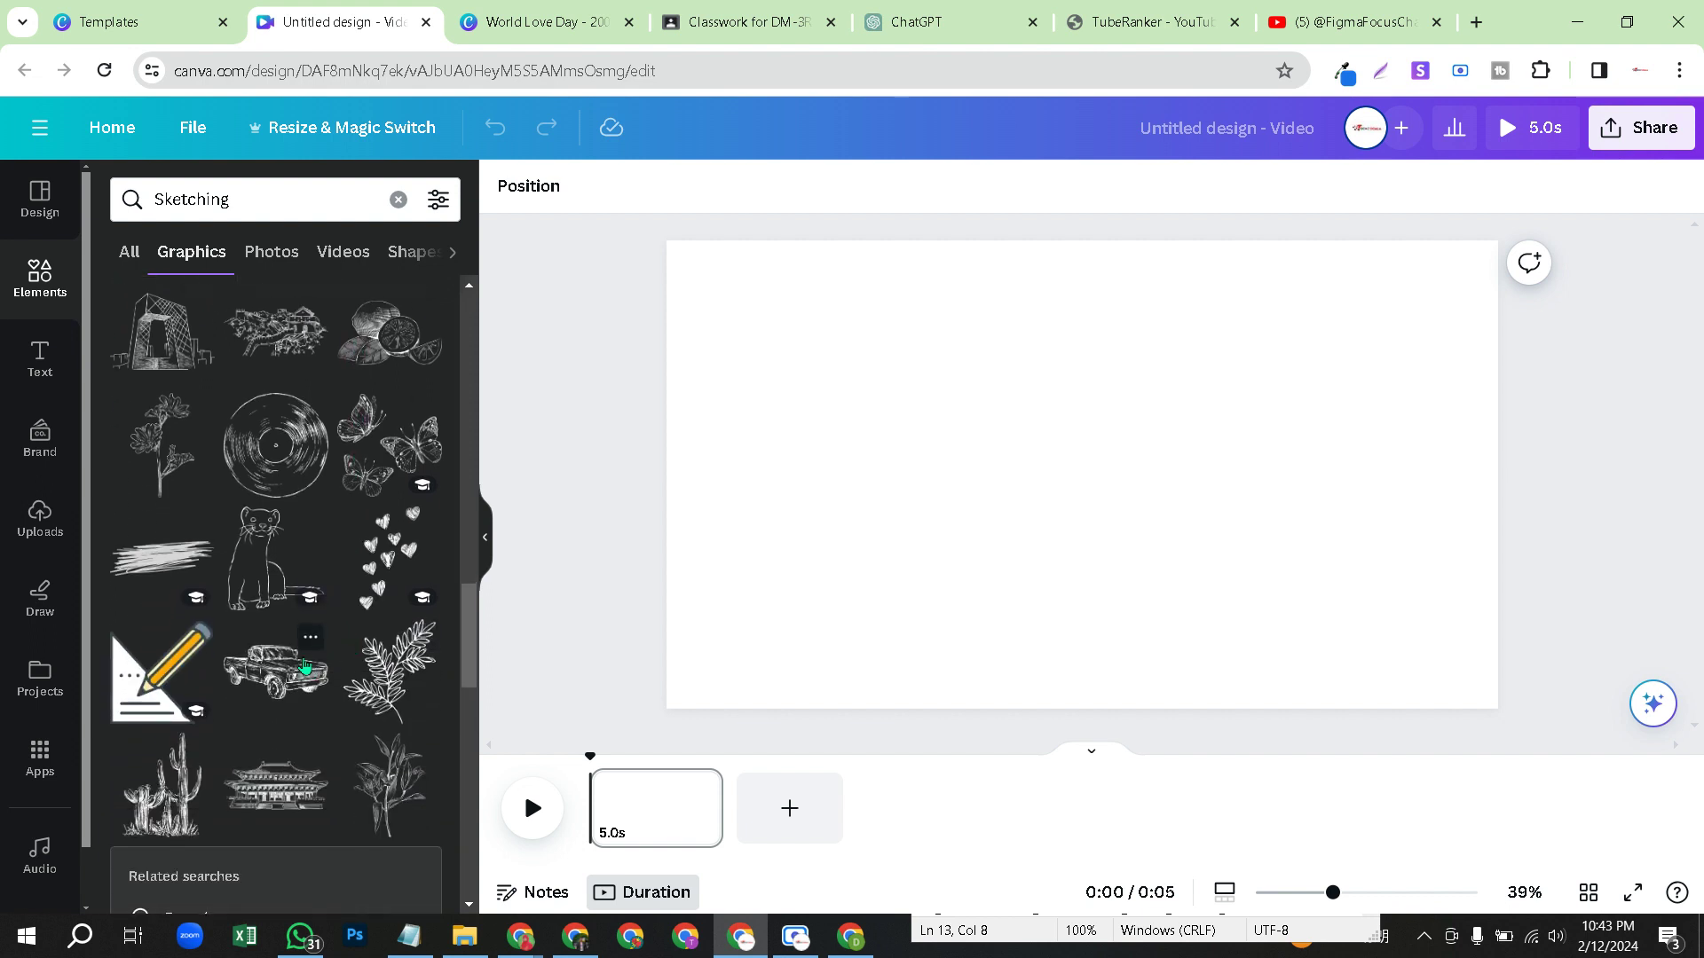
left_click_drag(282, 662, 981, 464)
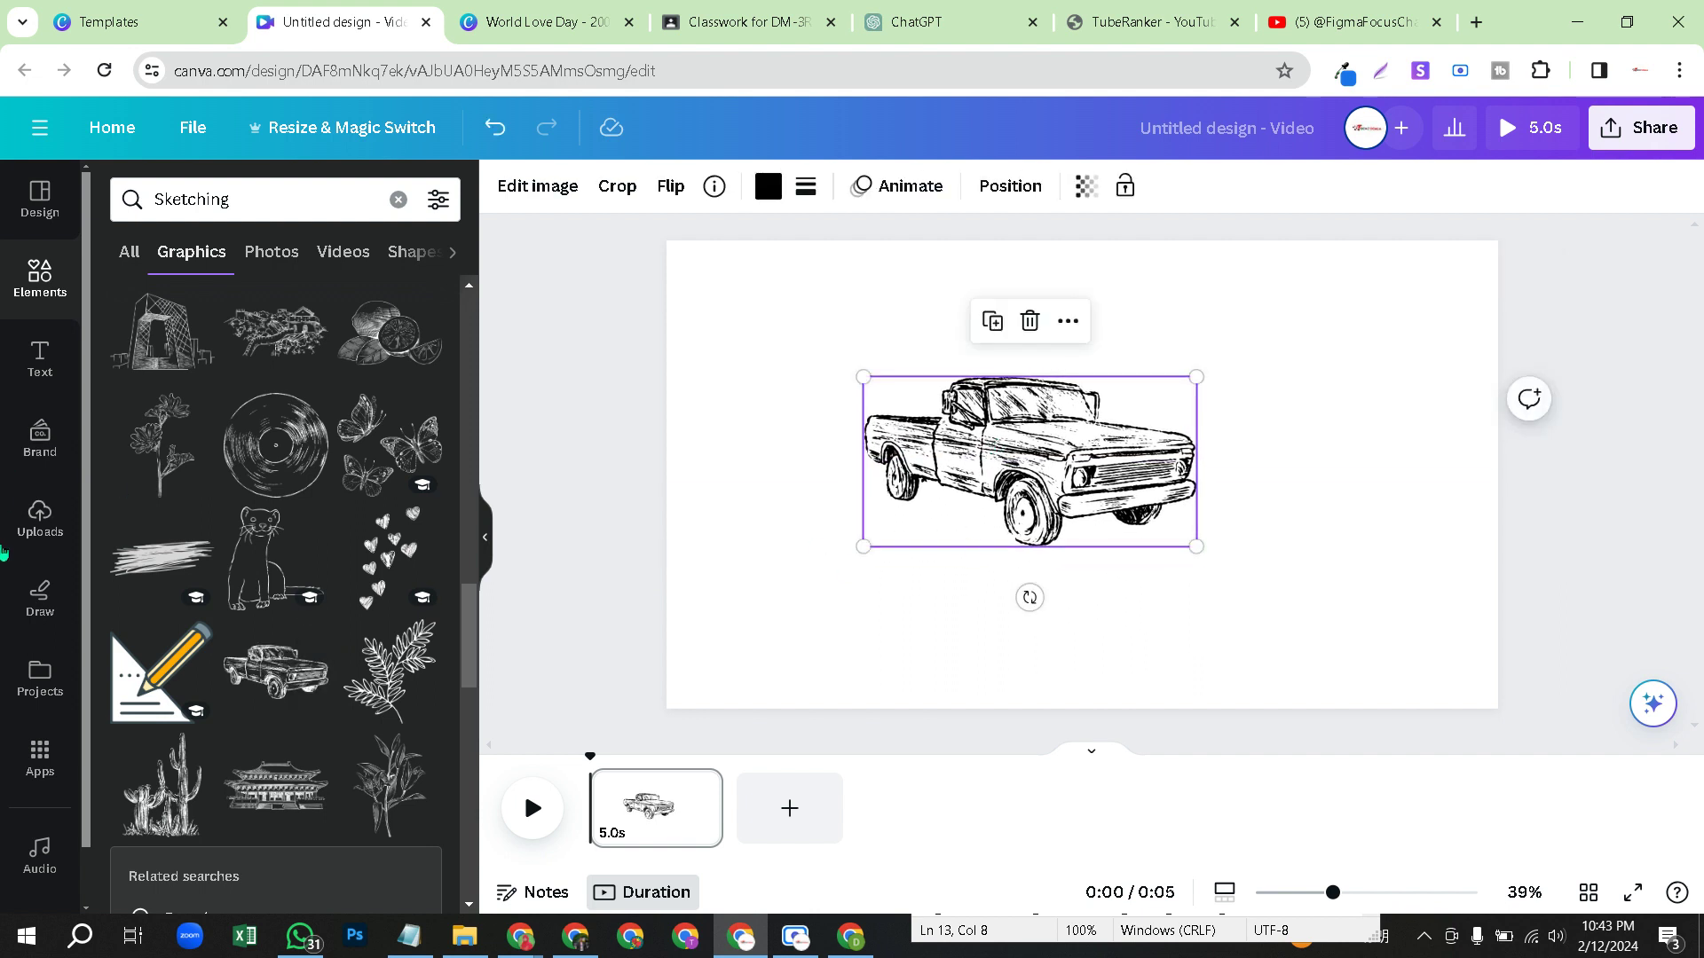
- Search the graphics for "road" and place the large dark curved road on the page, overlapping the truck
left_click(253, 197)
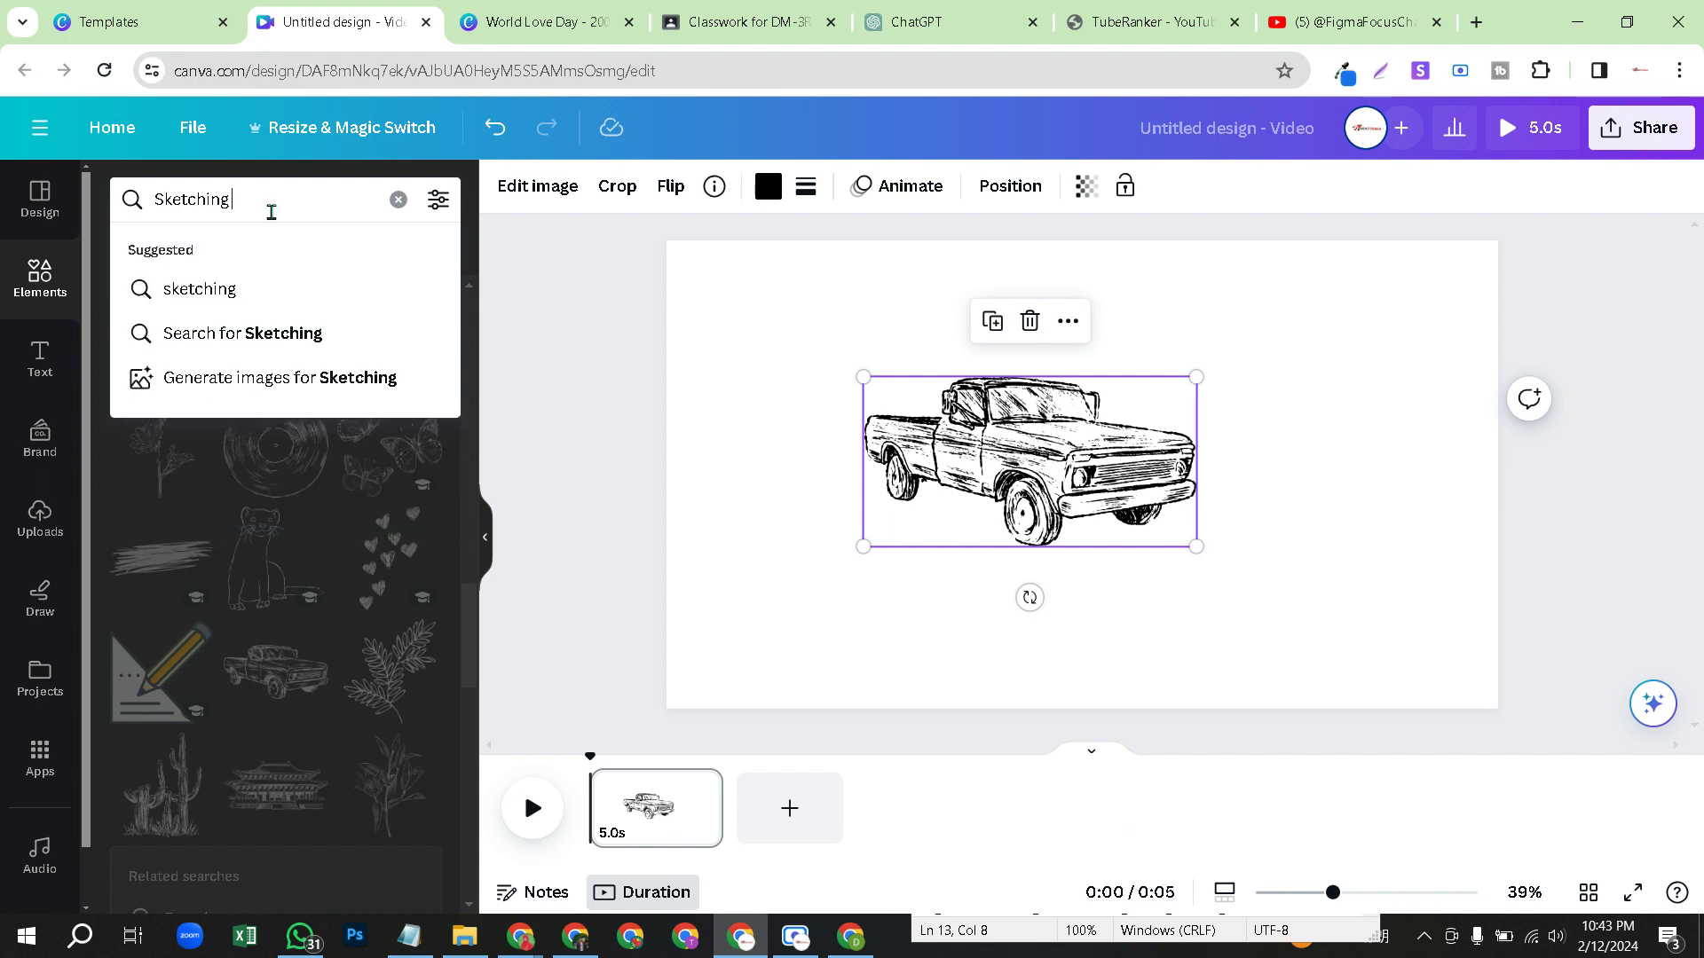
type("road")
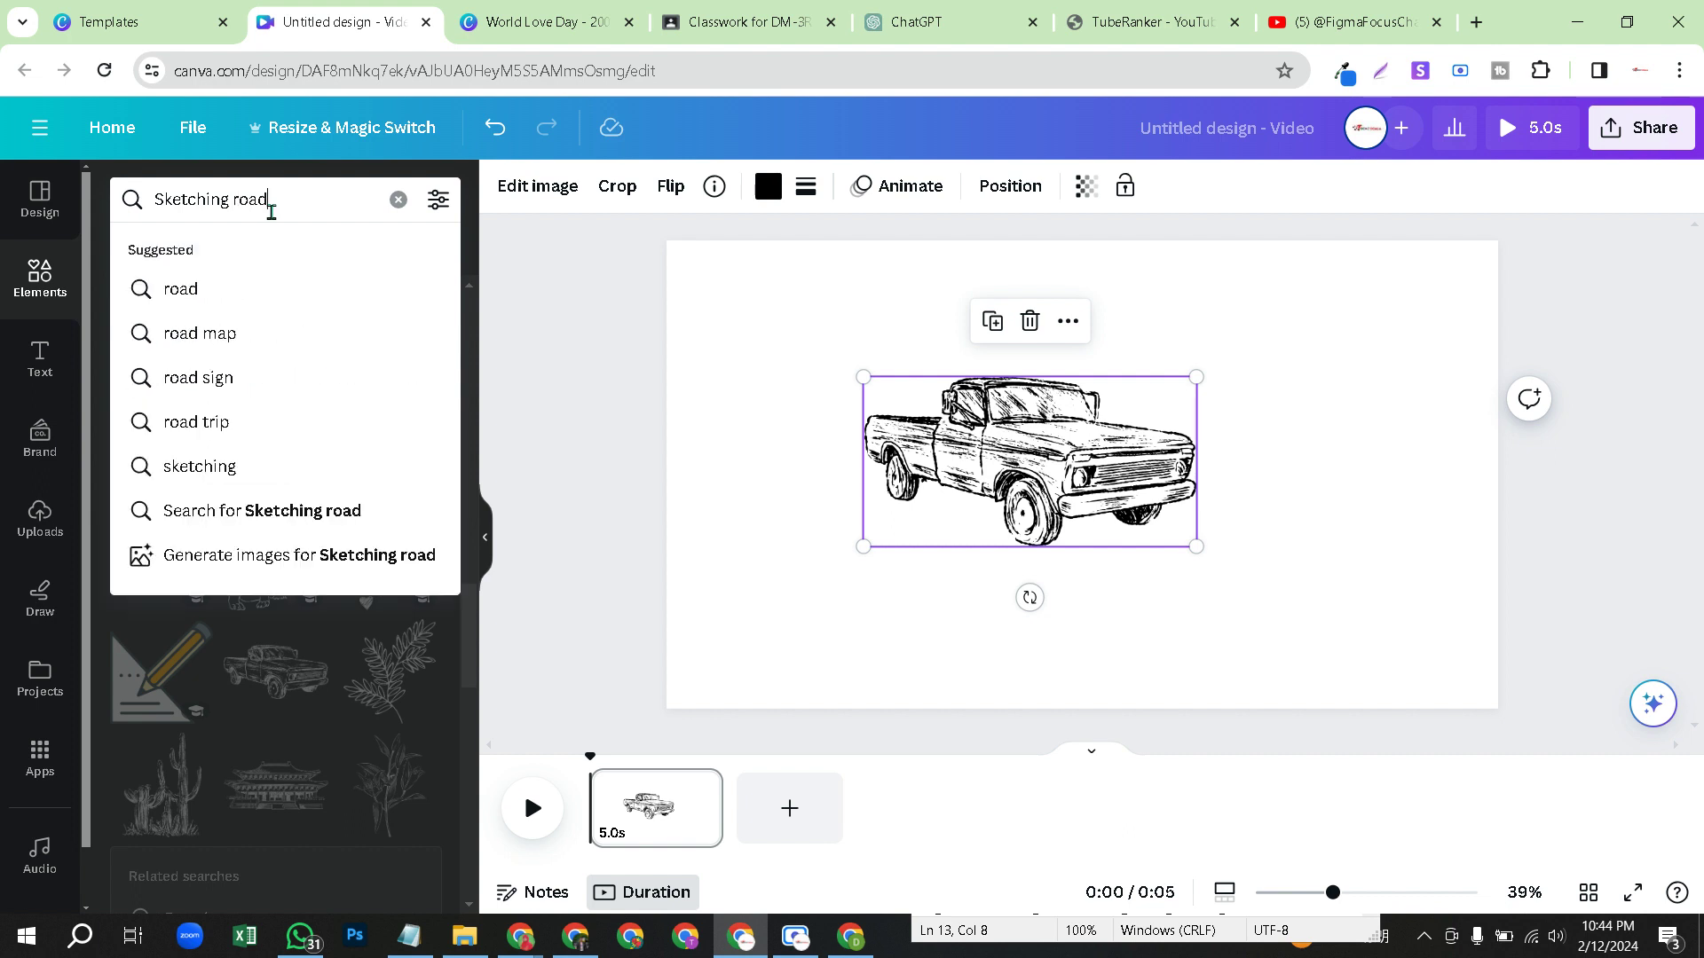
left_click(241, 287)
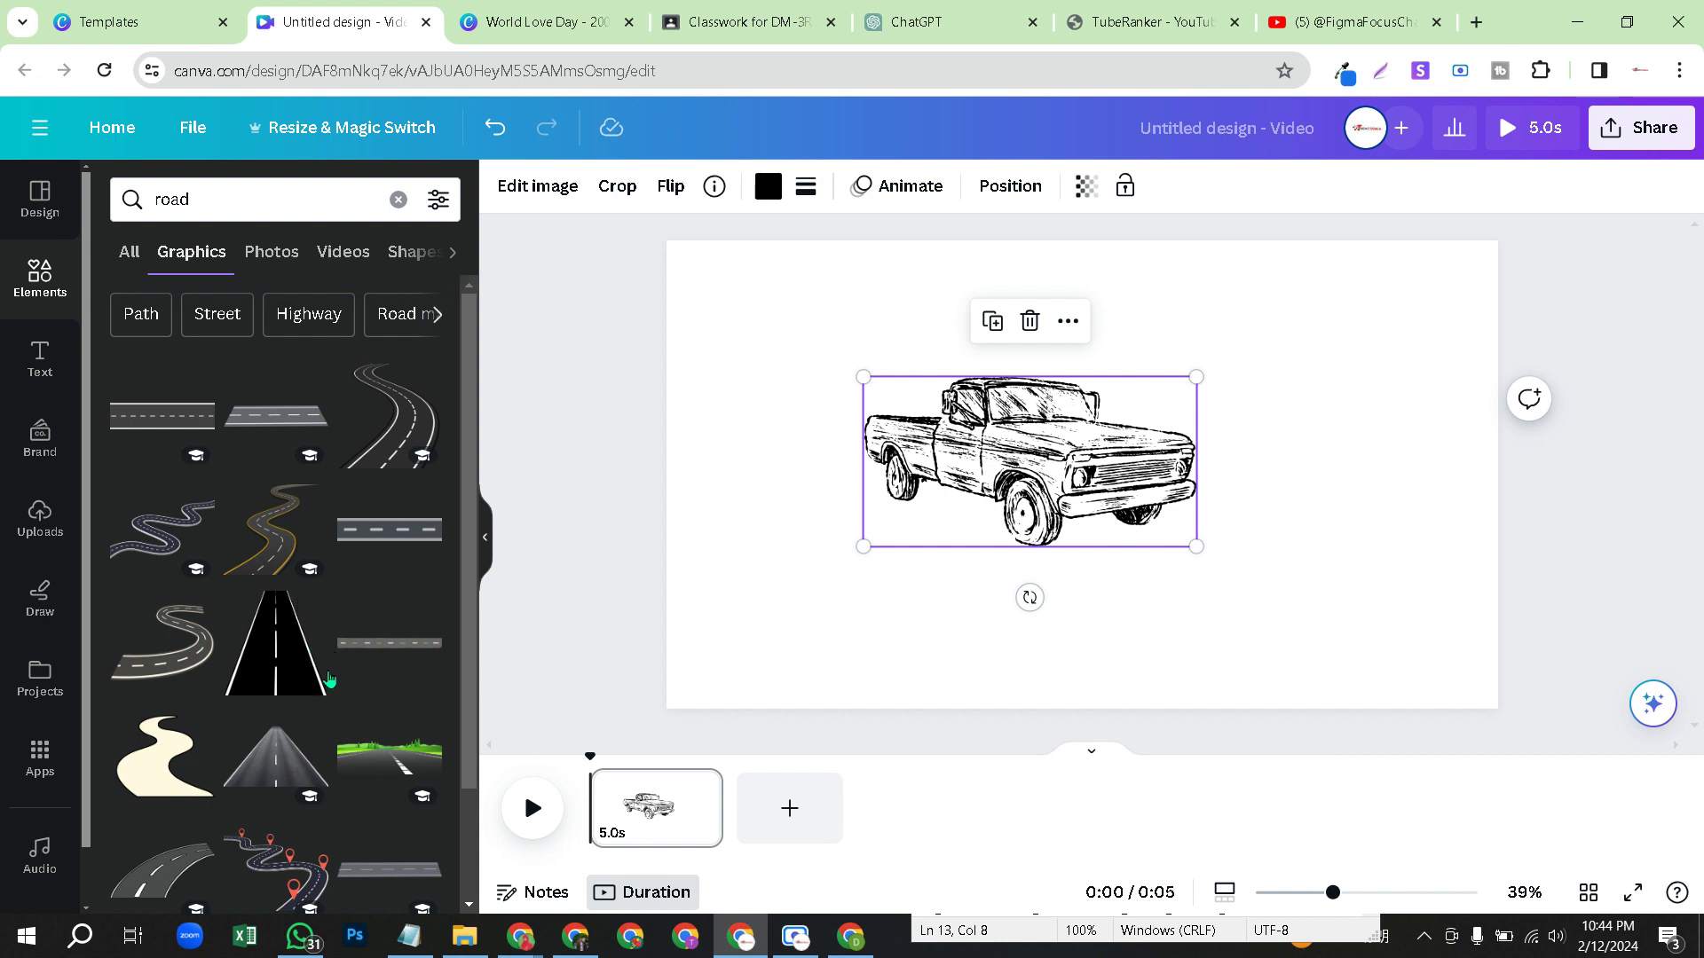
scroll(349, 764, "down", 2)
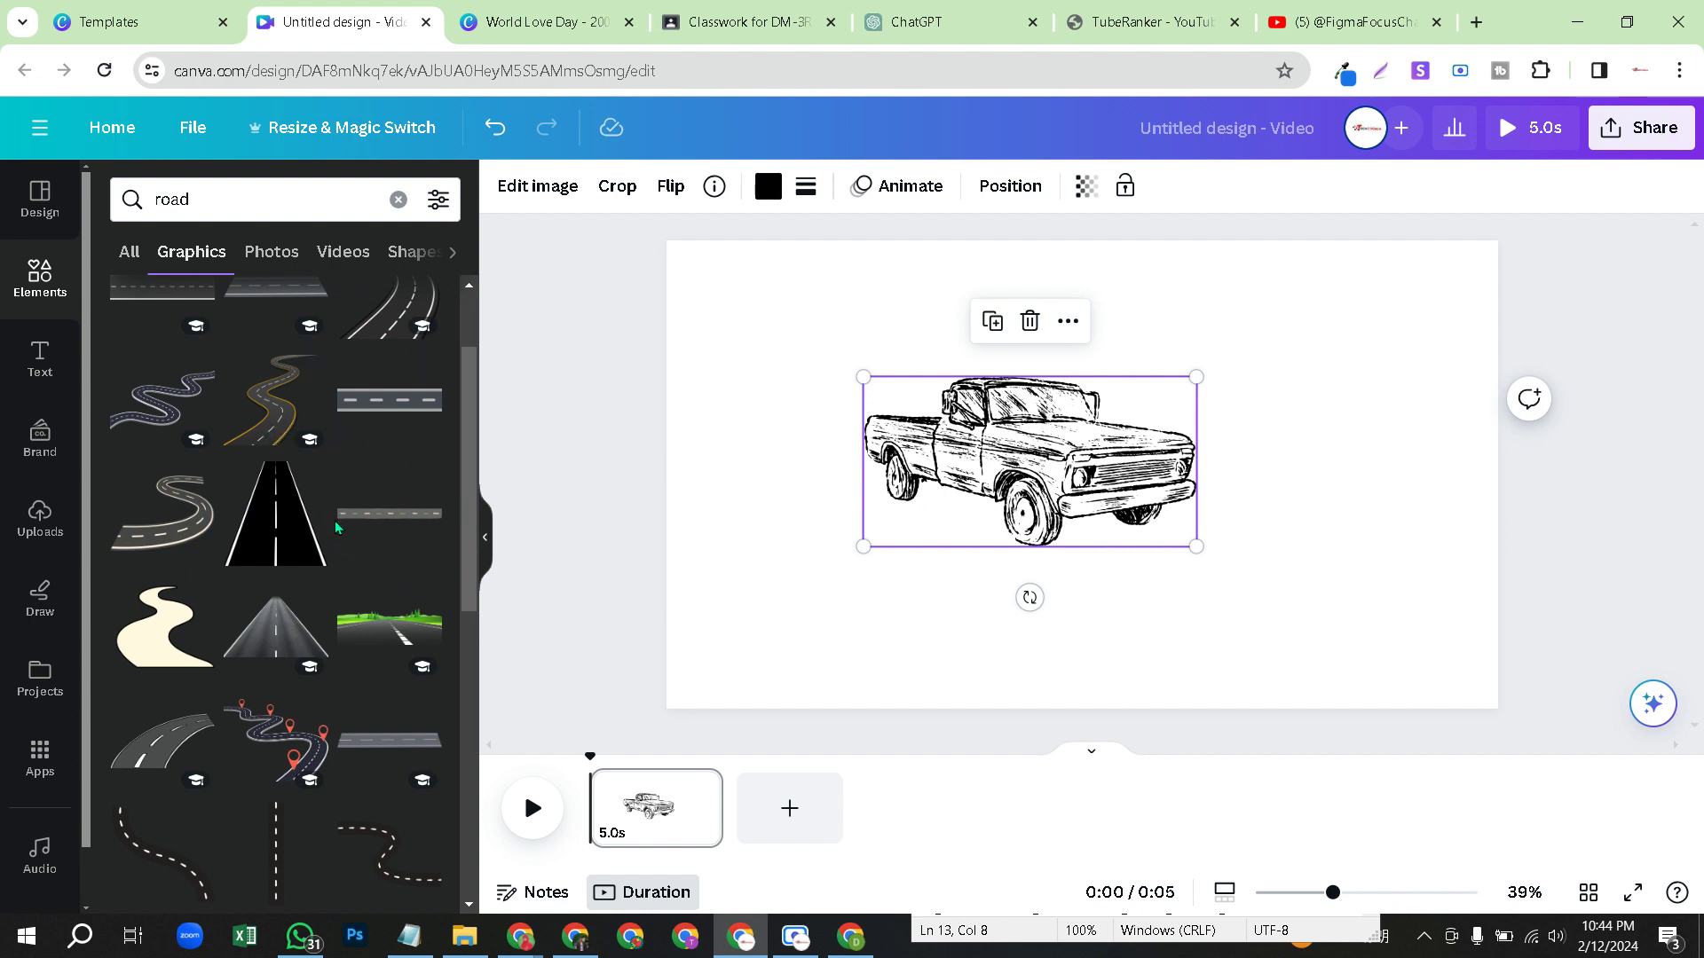
scroll(373, 506, "up", 2)
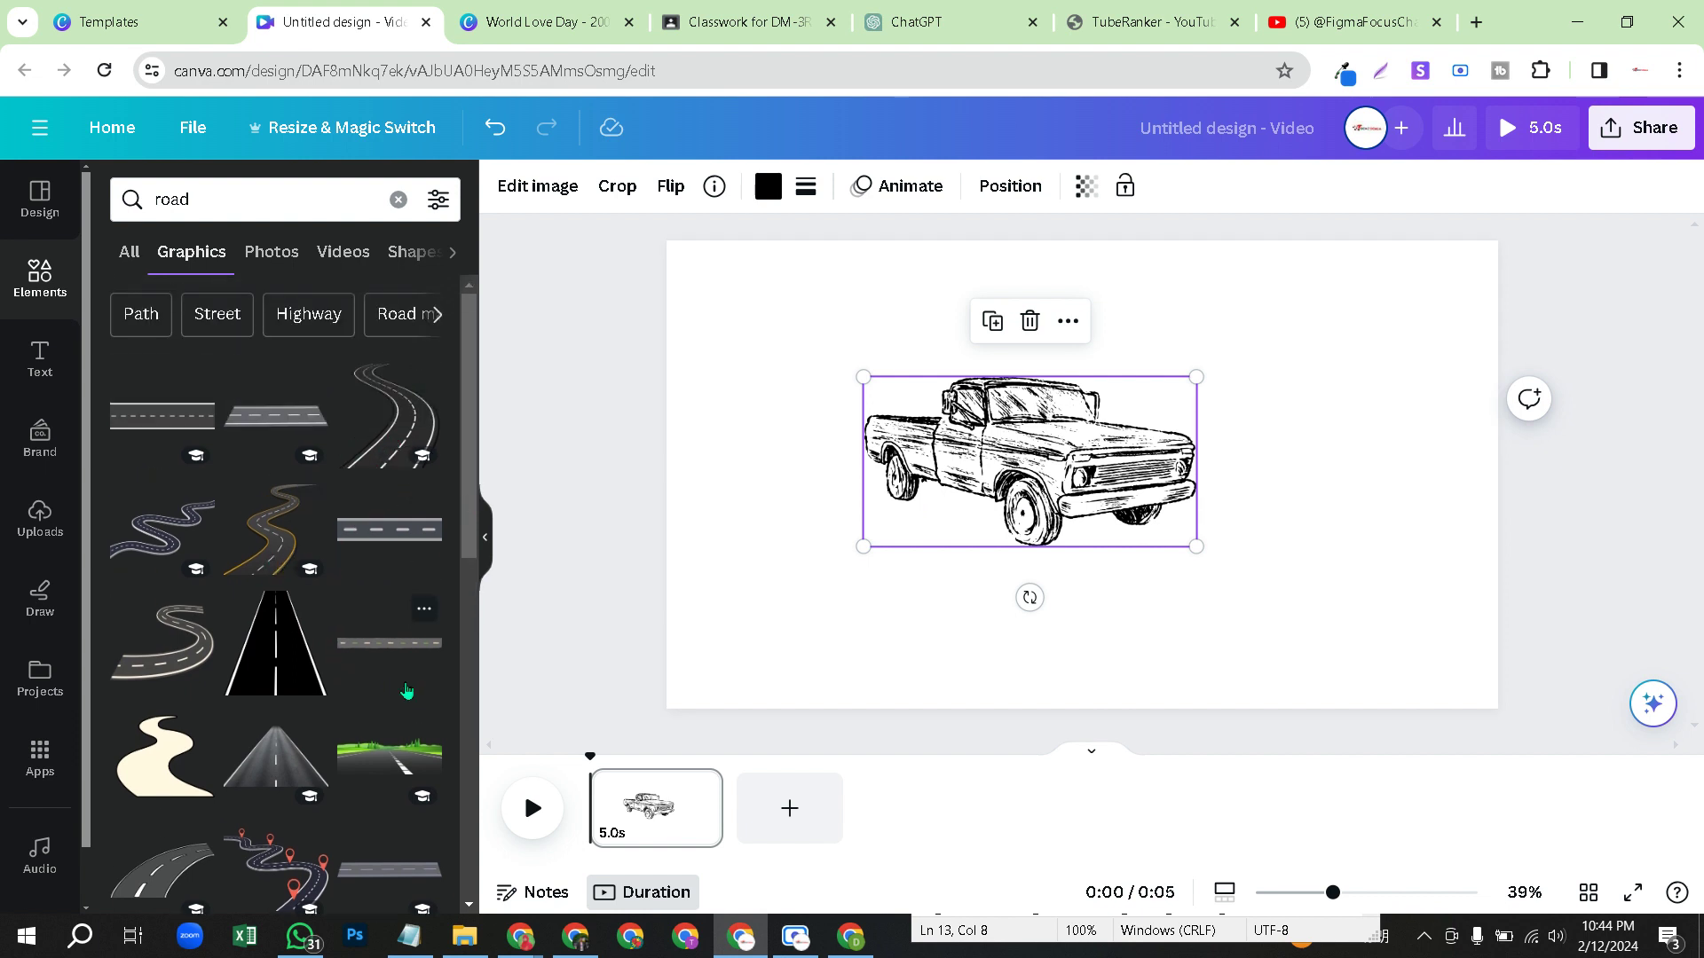
scroll(406, 691, "down", 6)
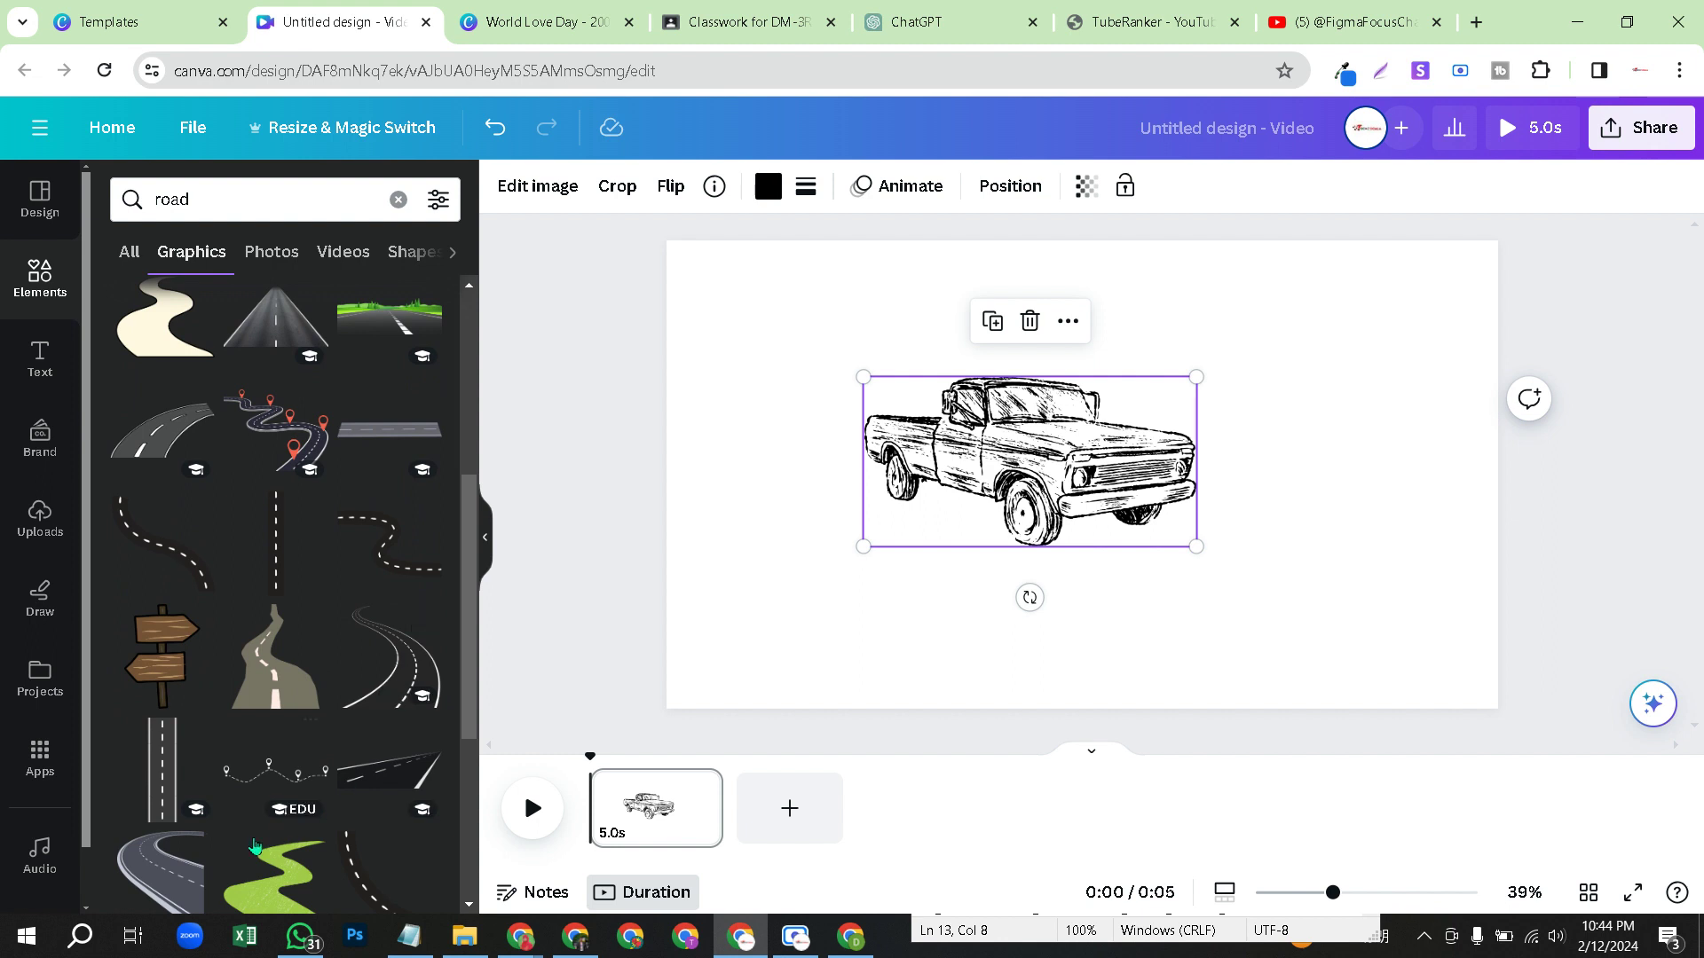
left_click_drag(159, 866, 1198, 683)
left_click_drag(1073, 609, 1008, 539)
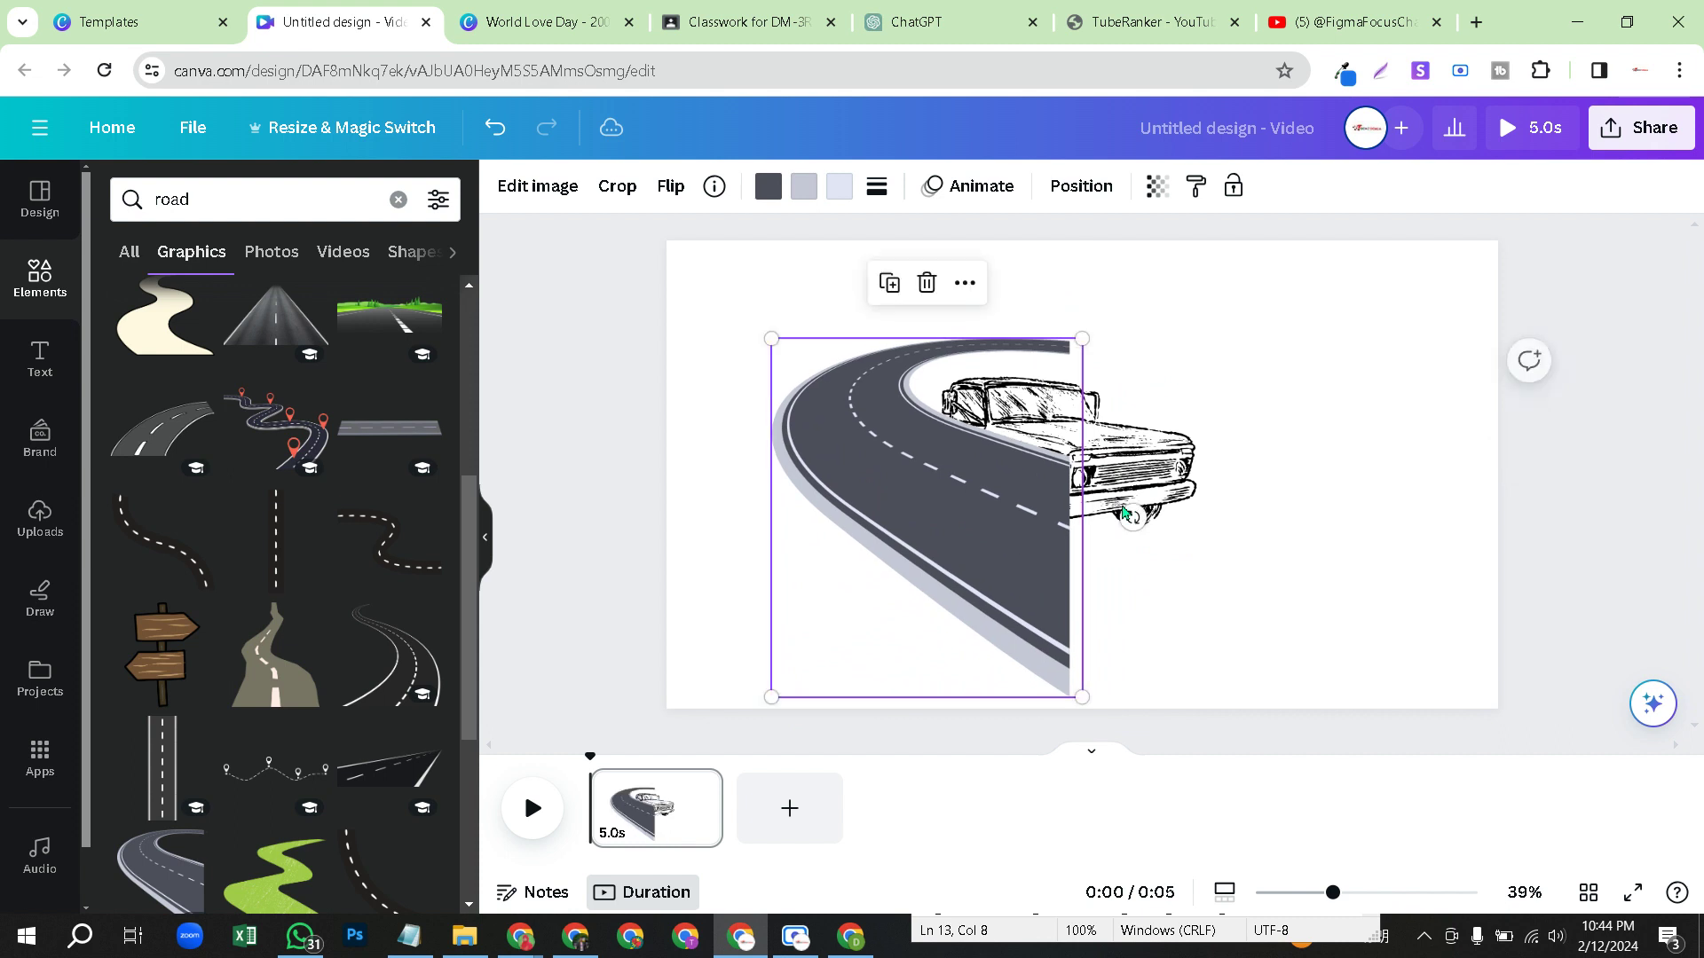
- Move the truck layer above the road layer and shift the truck left over the curved road
left_click(1094, 447)
right_click(1114, 441)
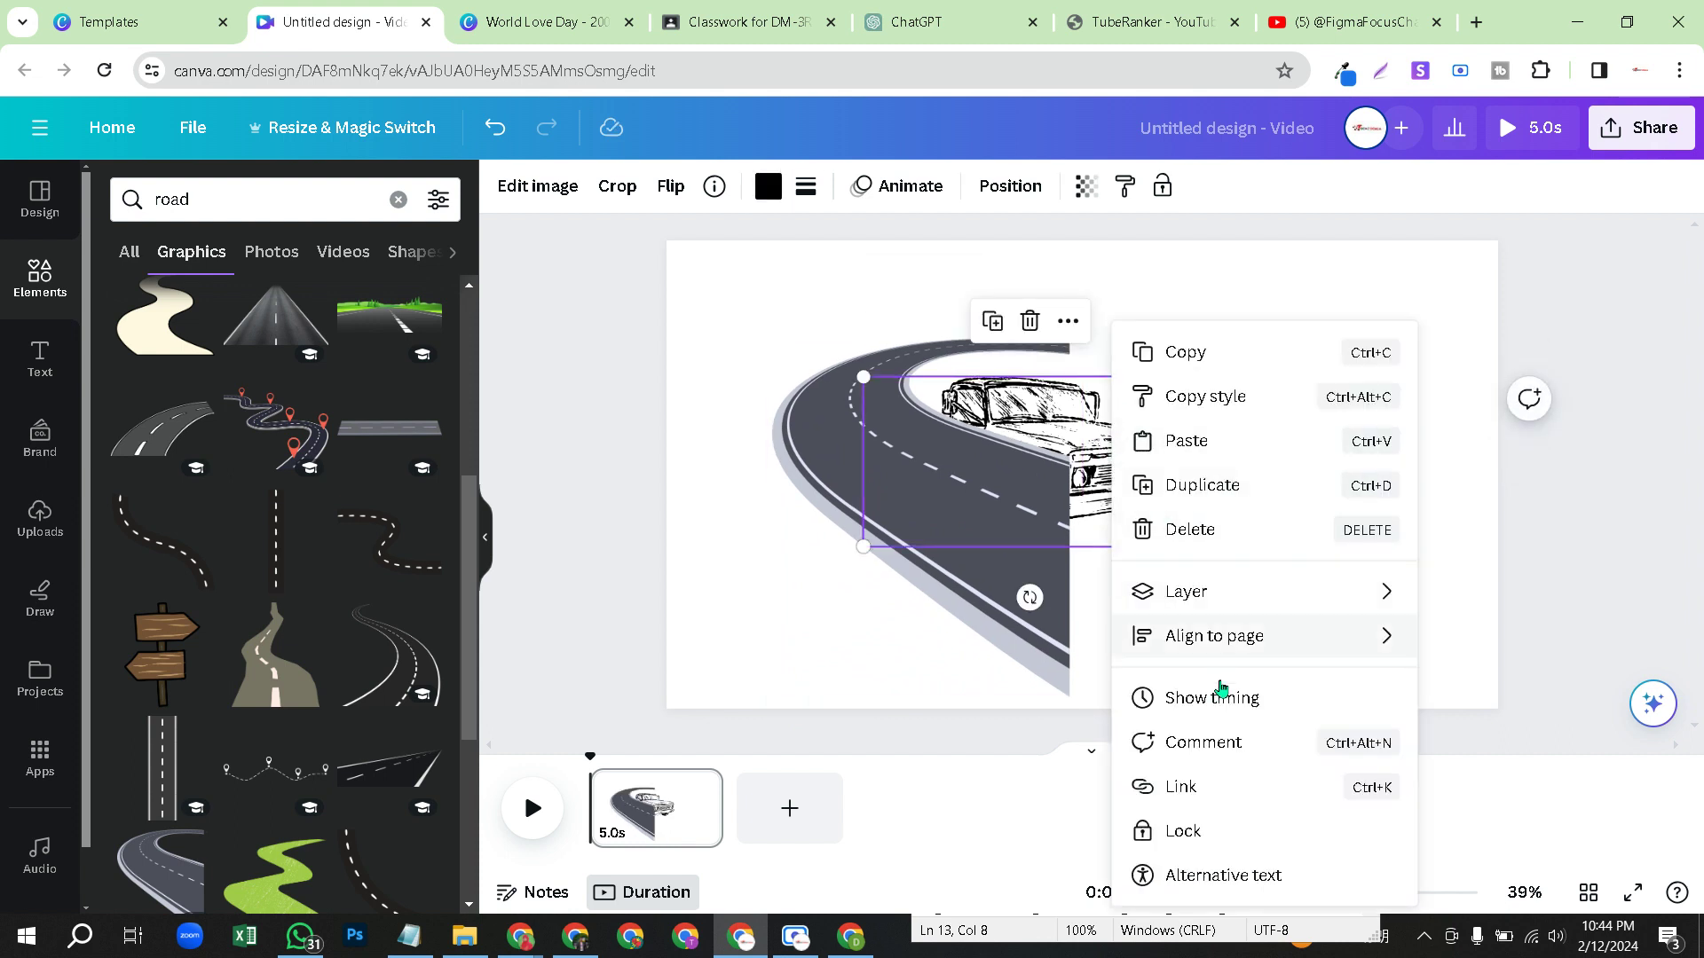
mouse_move(1211, 593)
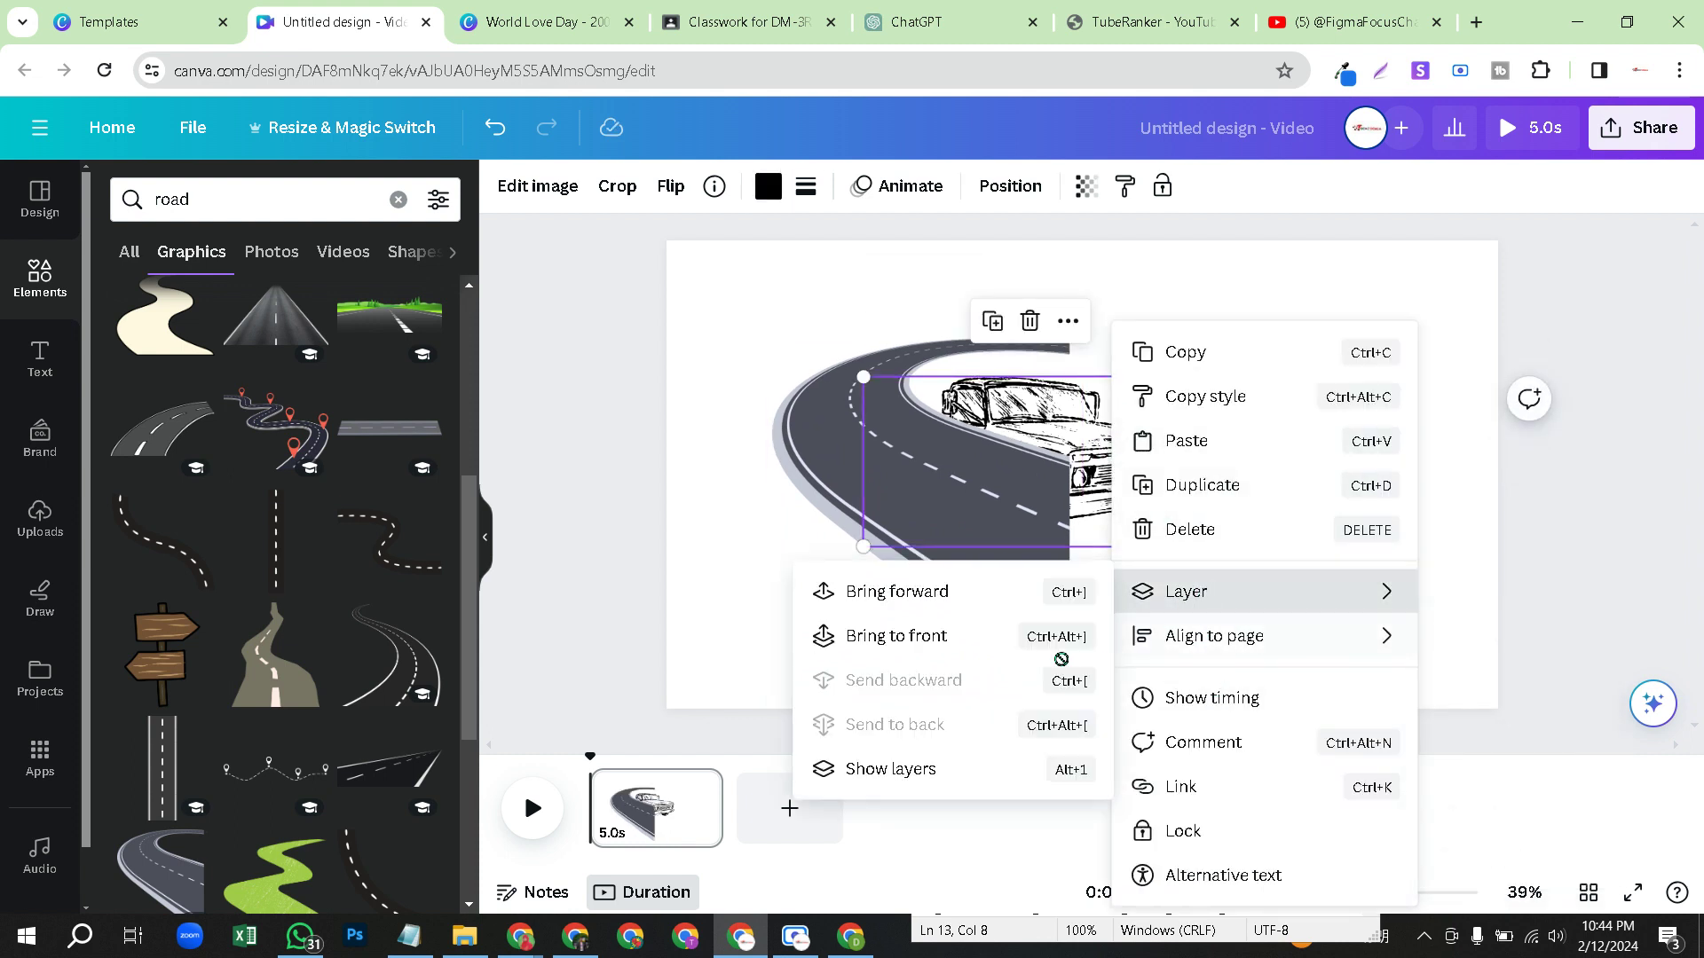
left_click(914, 774)
left_click_drag(249, 428, 249, 318)
left_click(1210, 506)
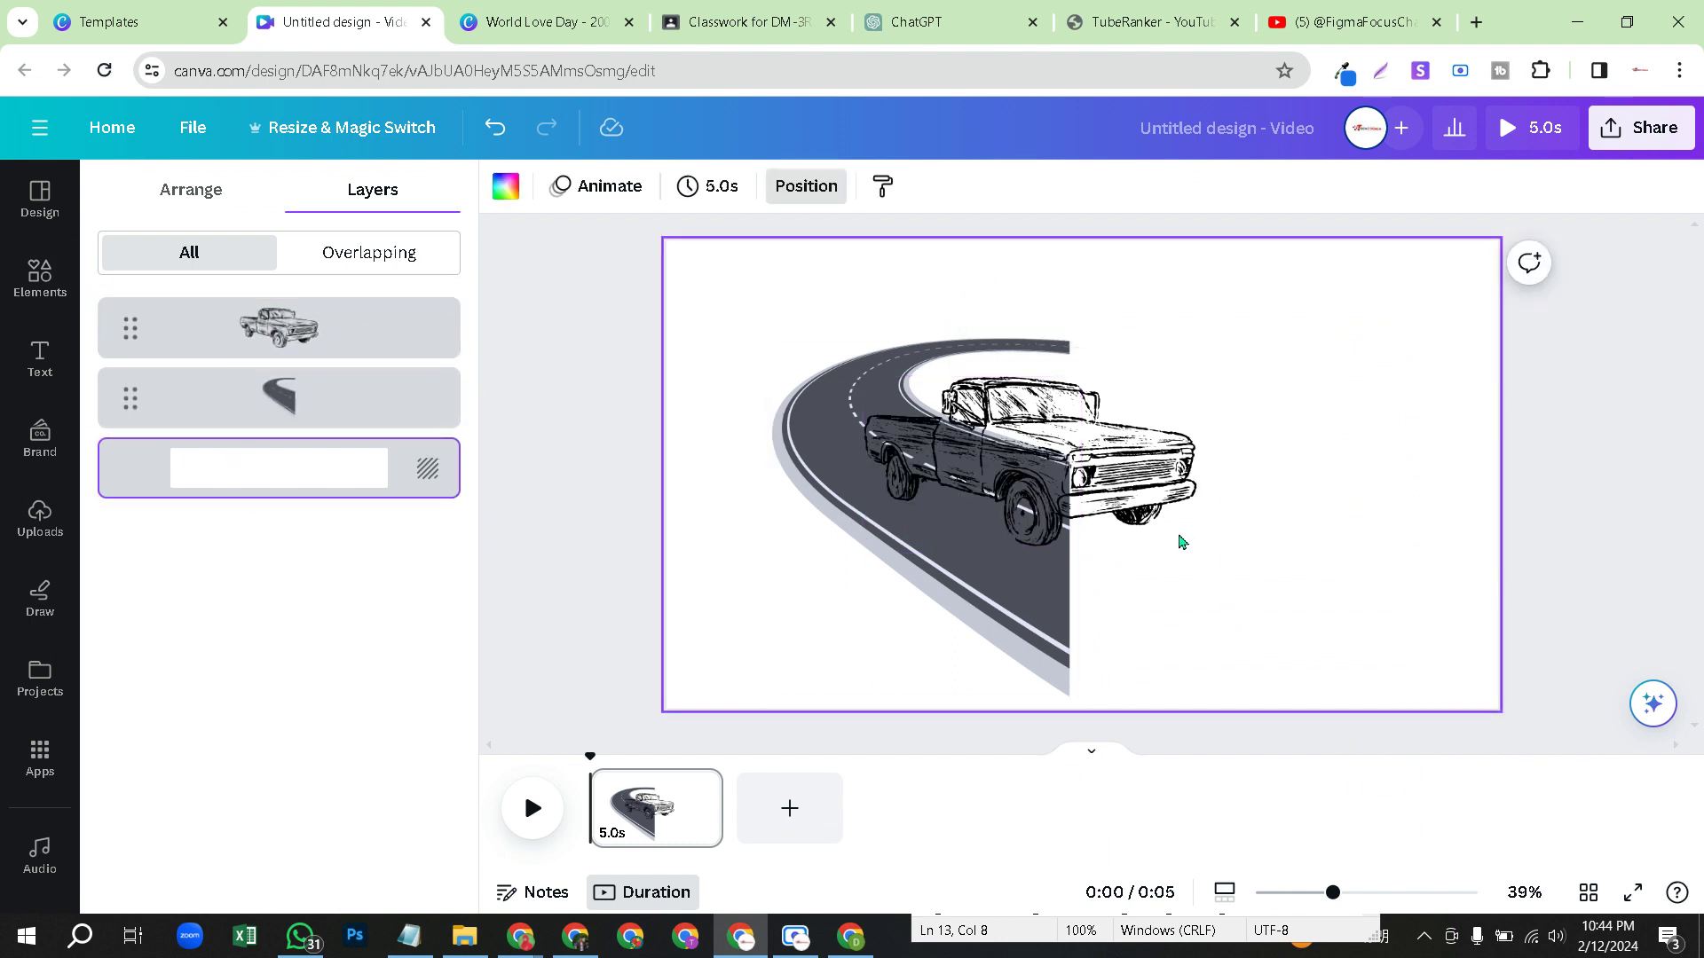
left_click(1182, 542)
left_click_drag(1183, 543, 1064, 527)
- Set the curved road graphic's transparency to 53
left_click(1068, 610)
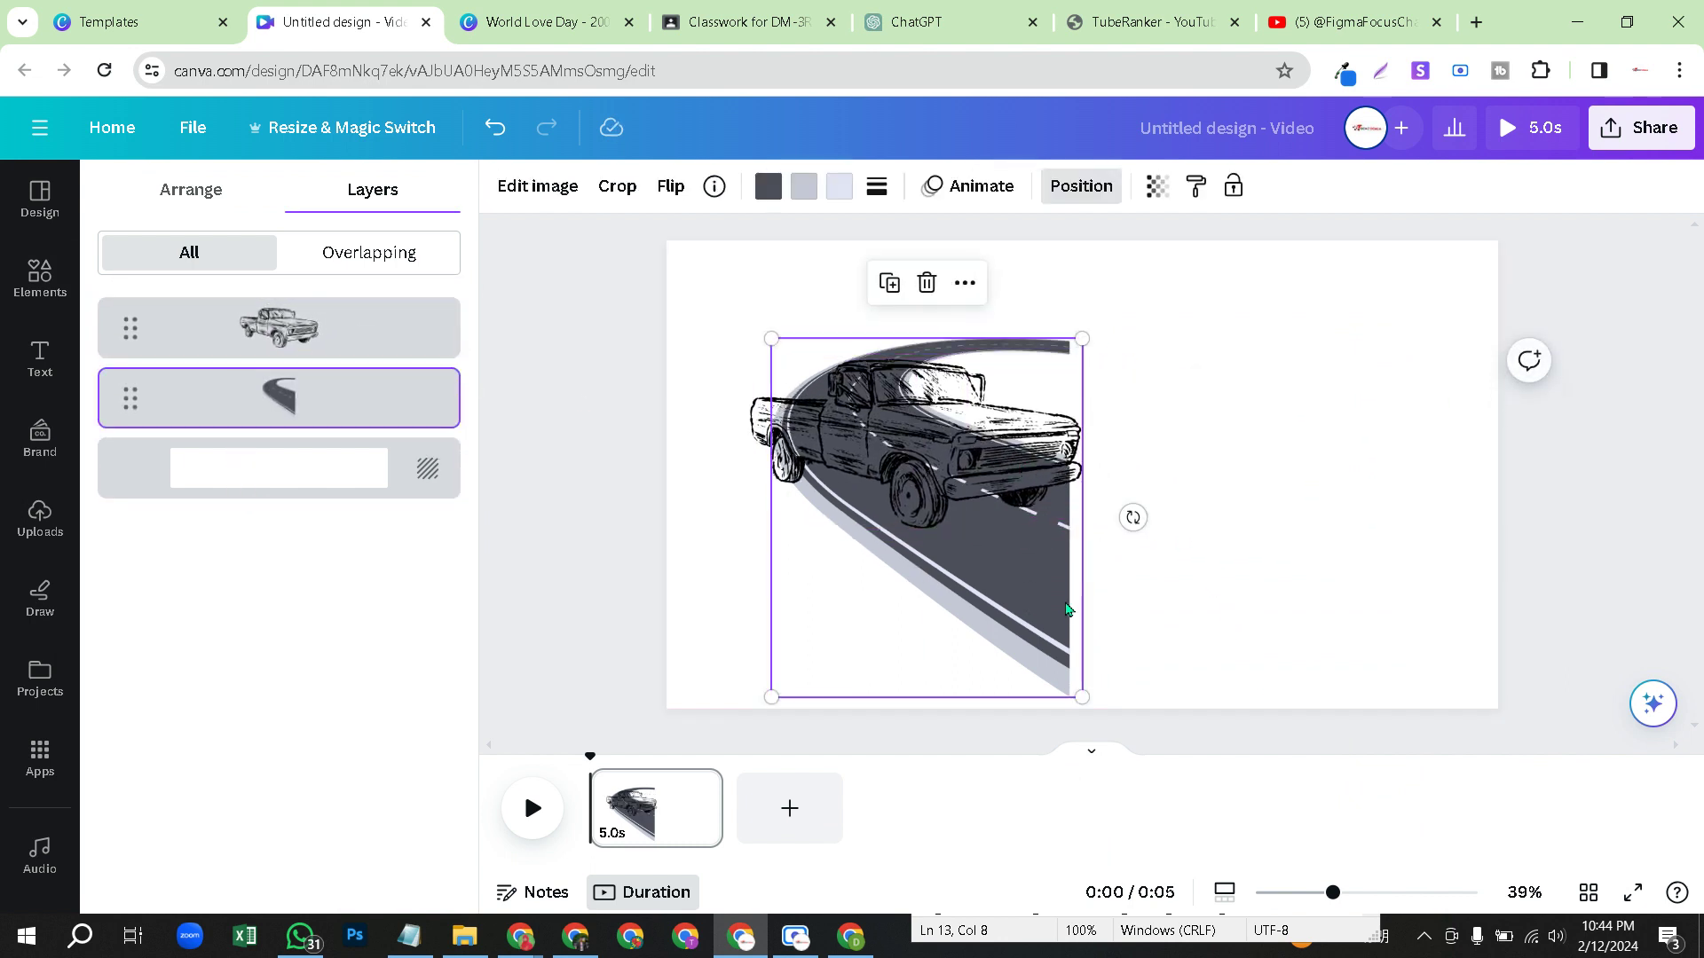
left_click(1156, 187)
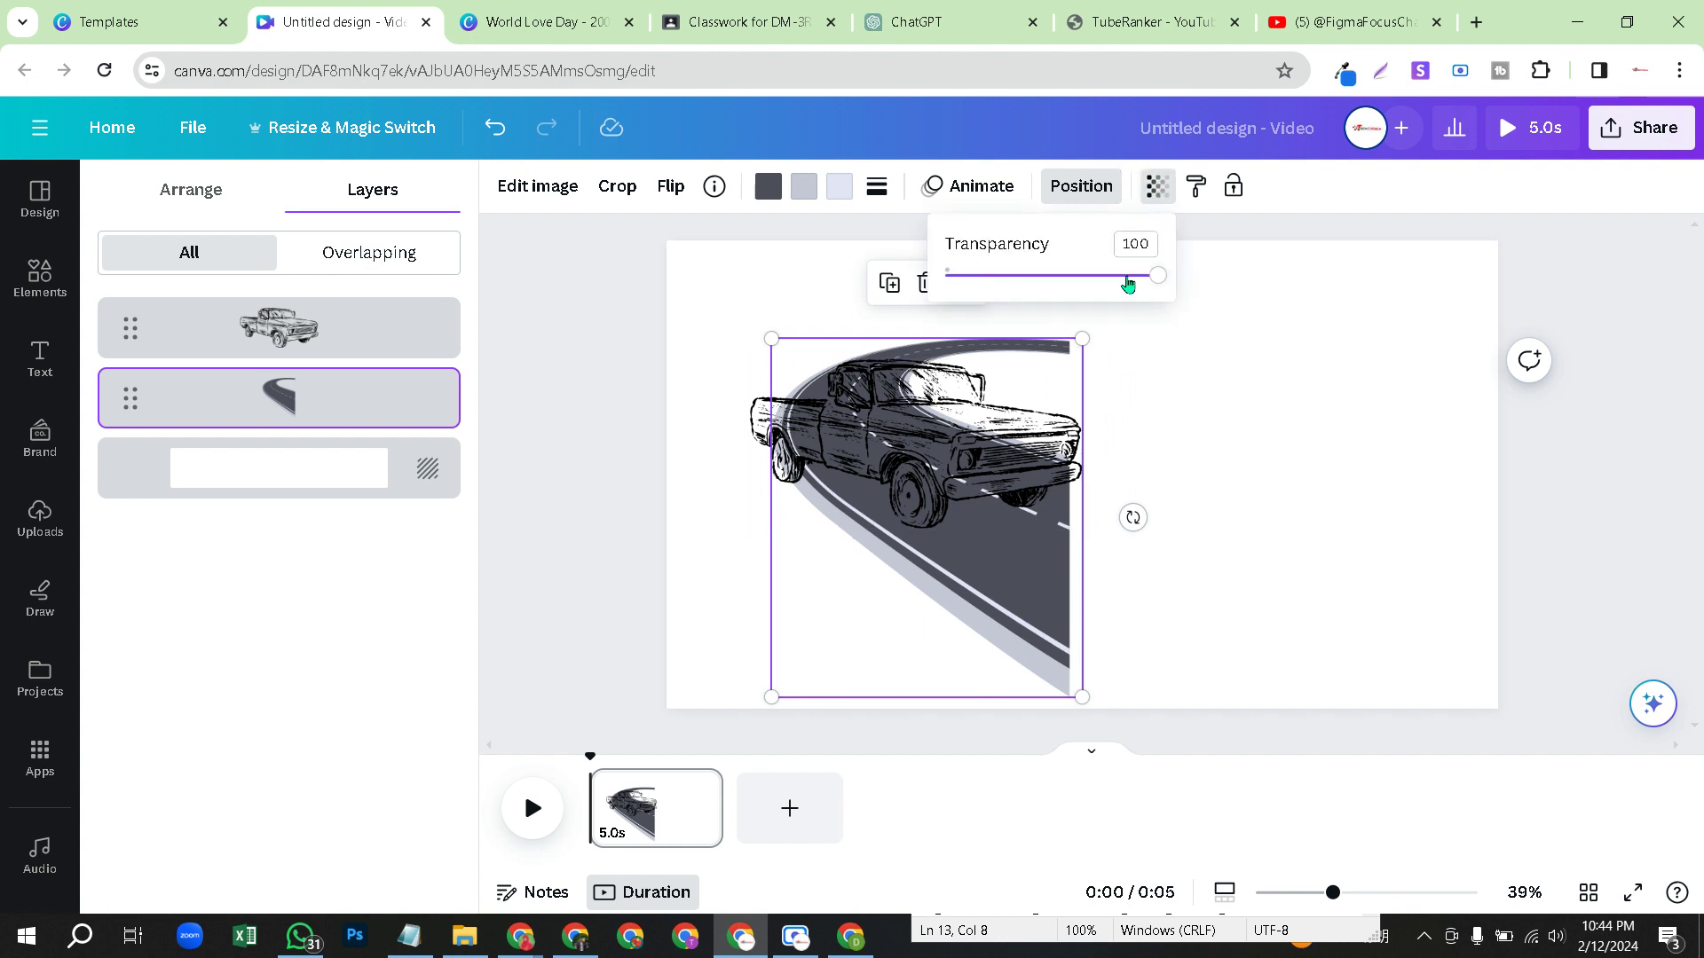
left_click(1070, 280)
left_click_drag(1069, 280, 1058, 280)
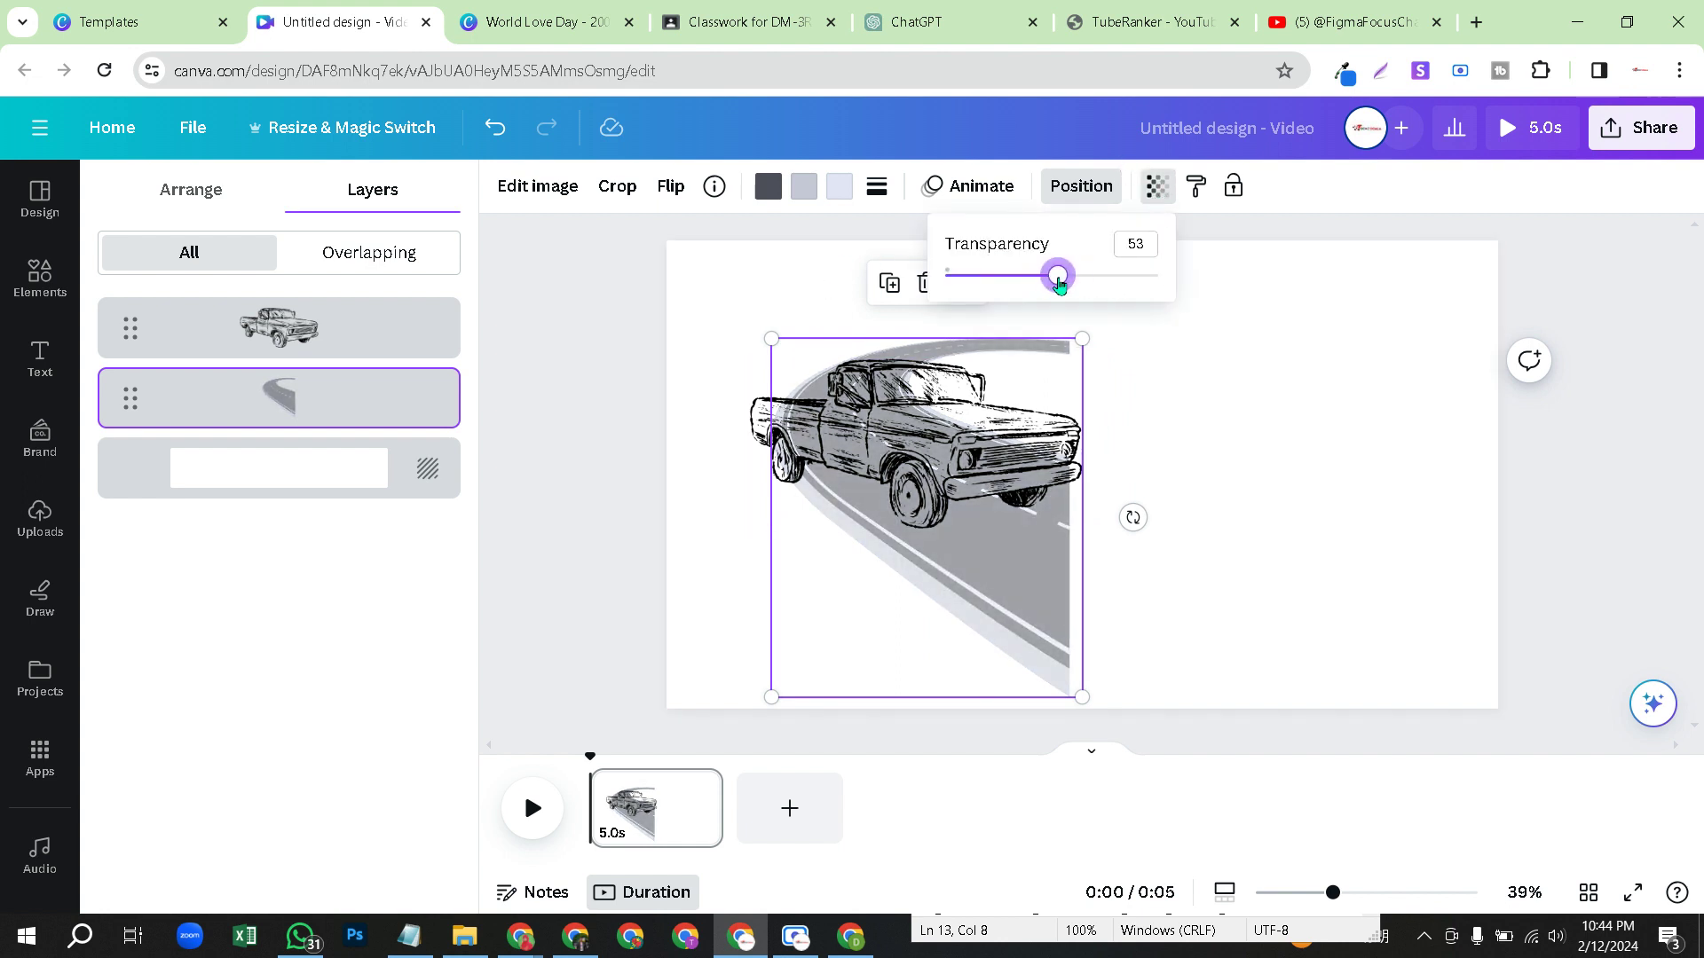
left_click(1209, 411)
- Shrink the truck sketch and reposition it so that it fits within the curved road
left_click(976, 426)
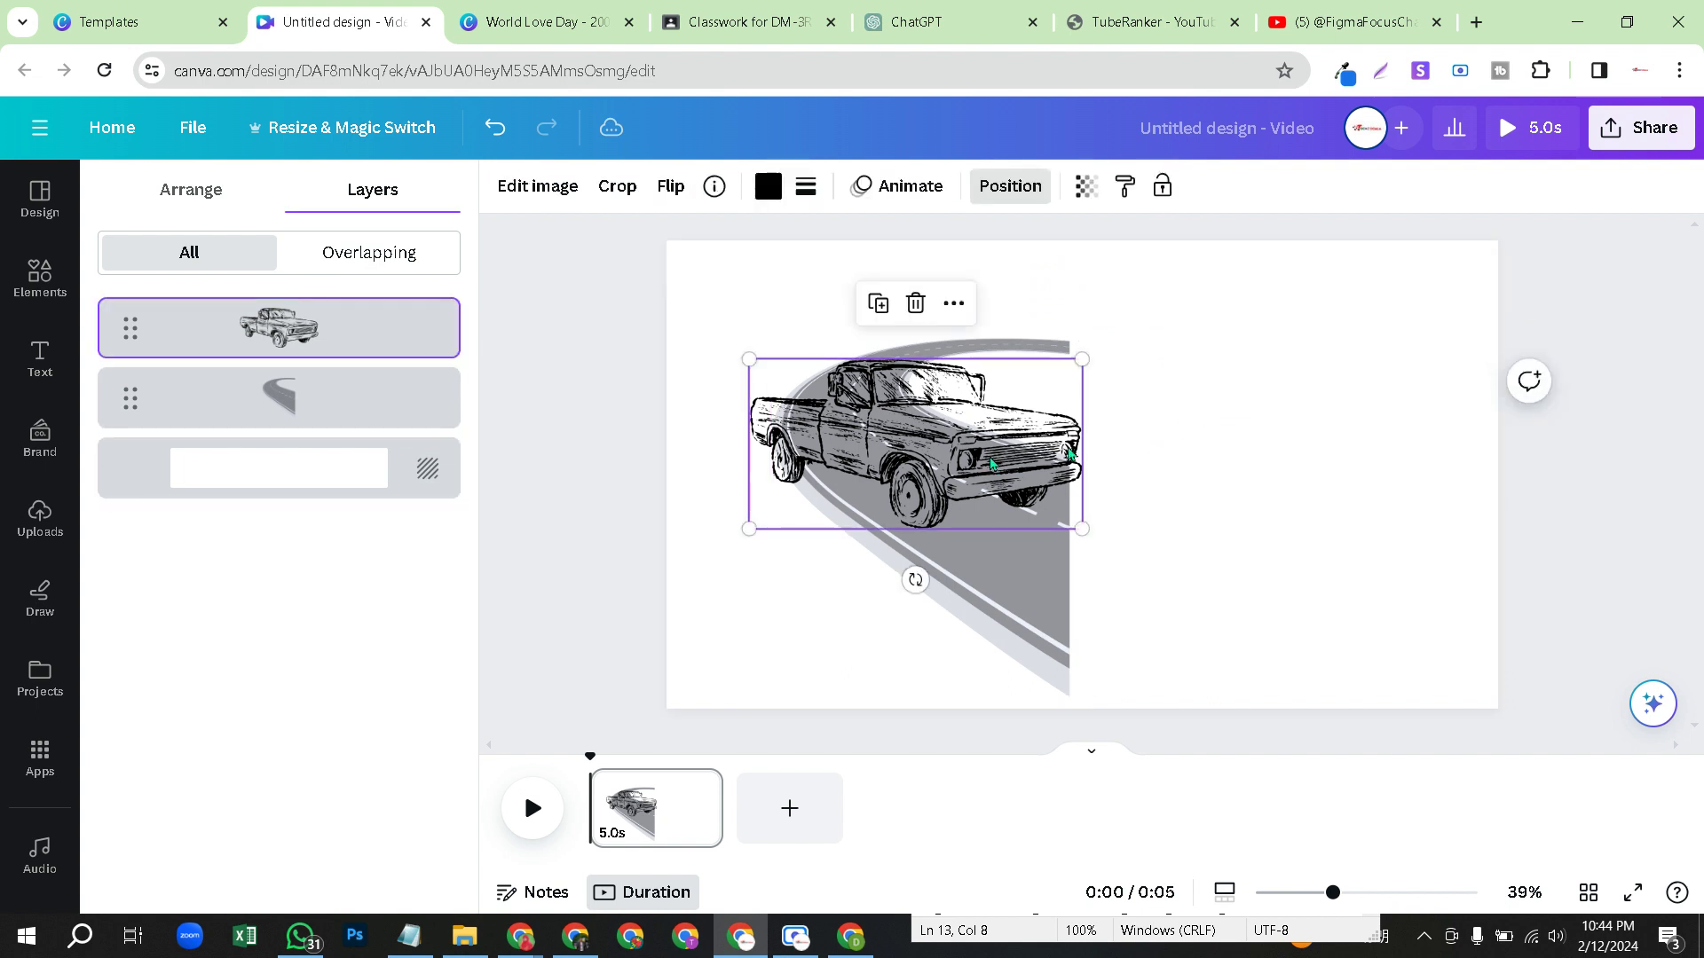
left_click(1154, 577)
left_click_drag(1008, 423, 1032, 466)
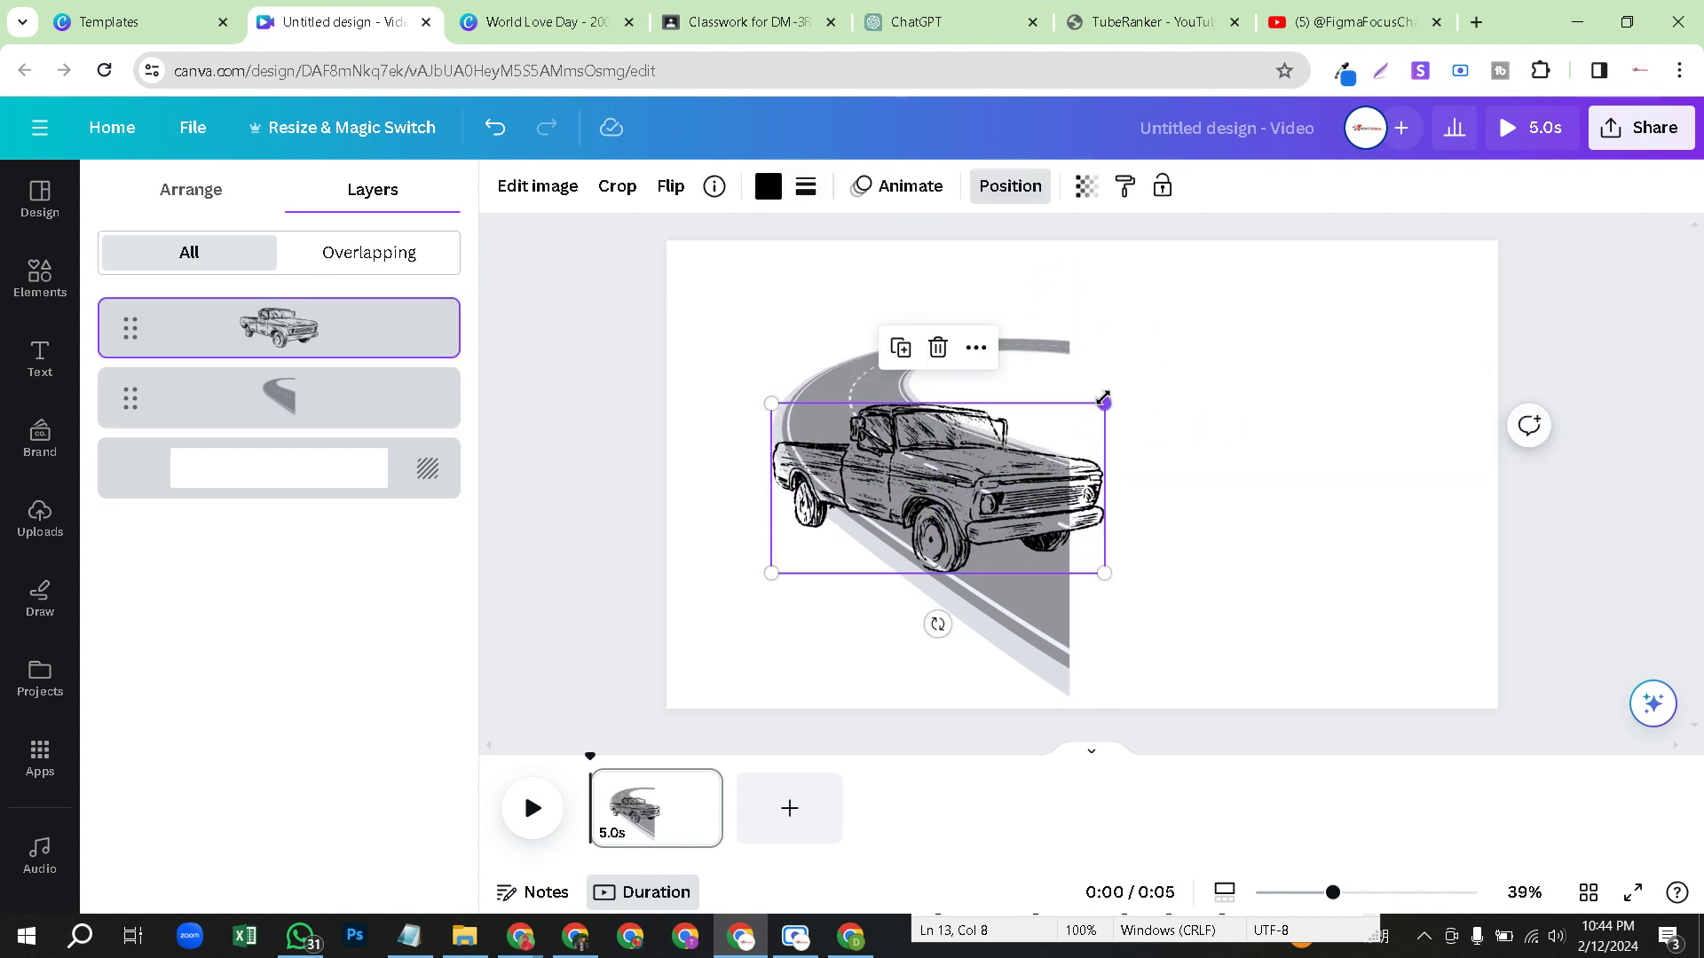
left_click_drag(1104, 404, 1047, 424)
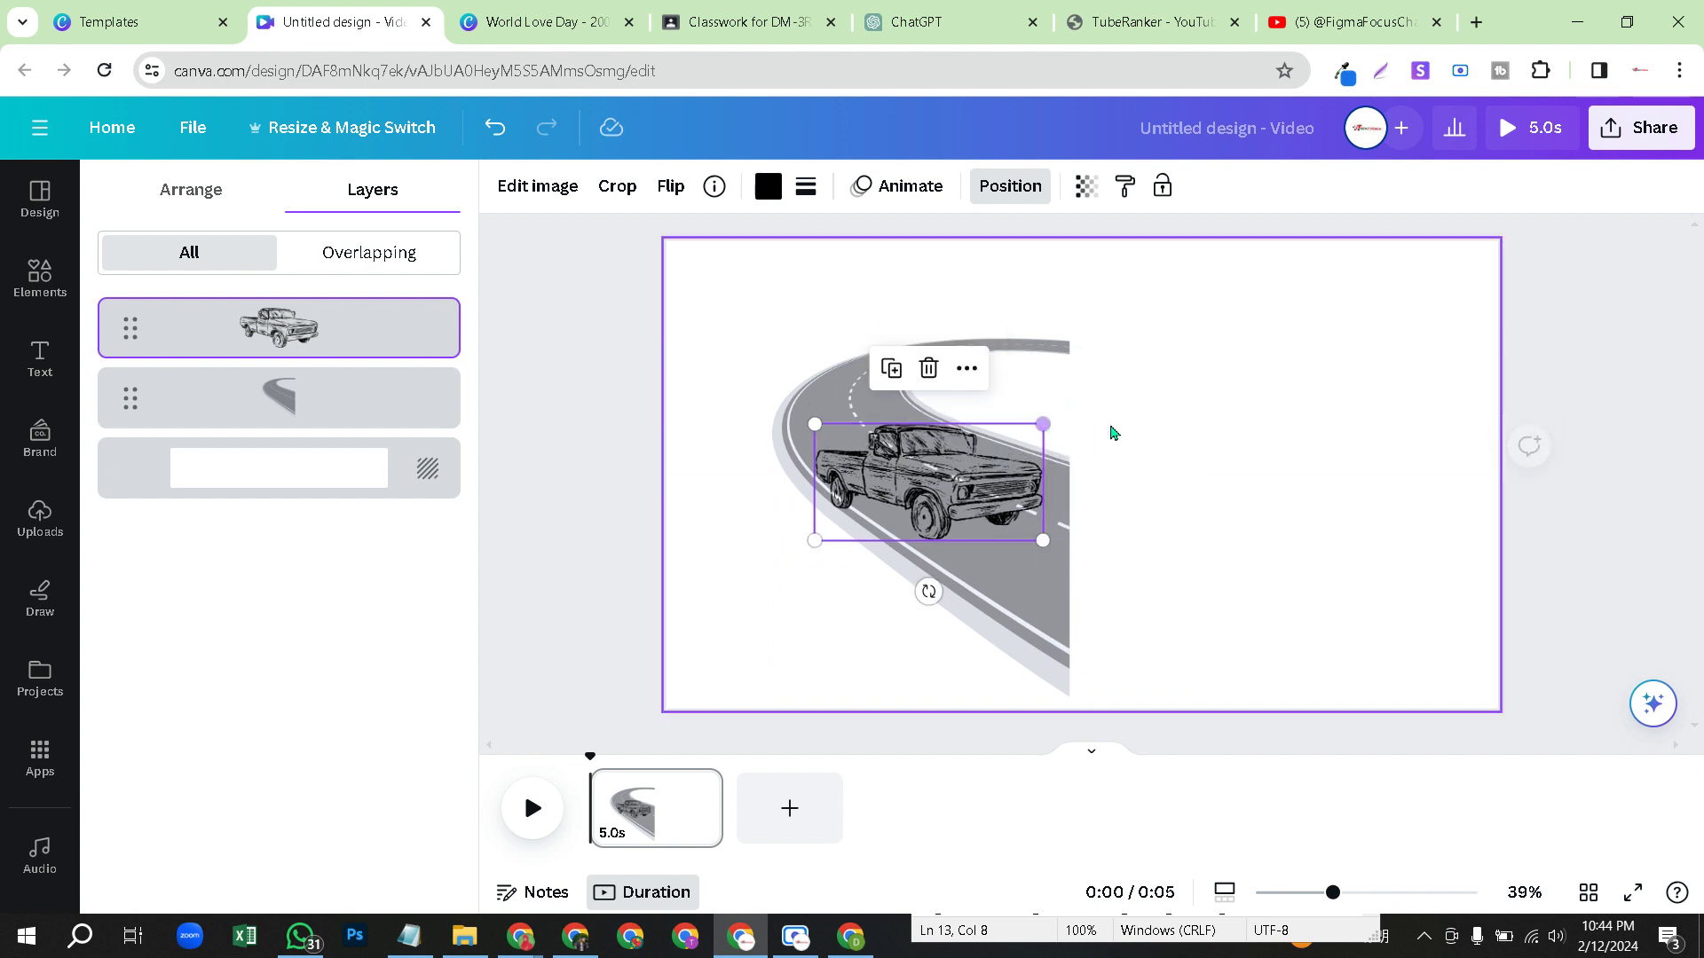
left_click(1196, 436)
left_click_drag(987, 486, 996, 480)
left_click(1193, 470)
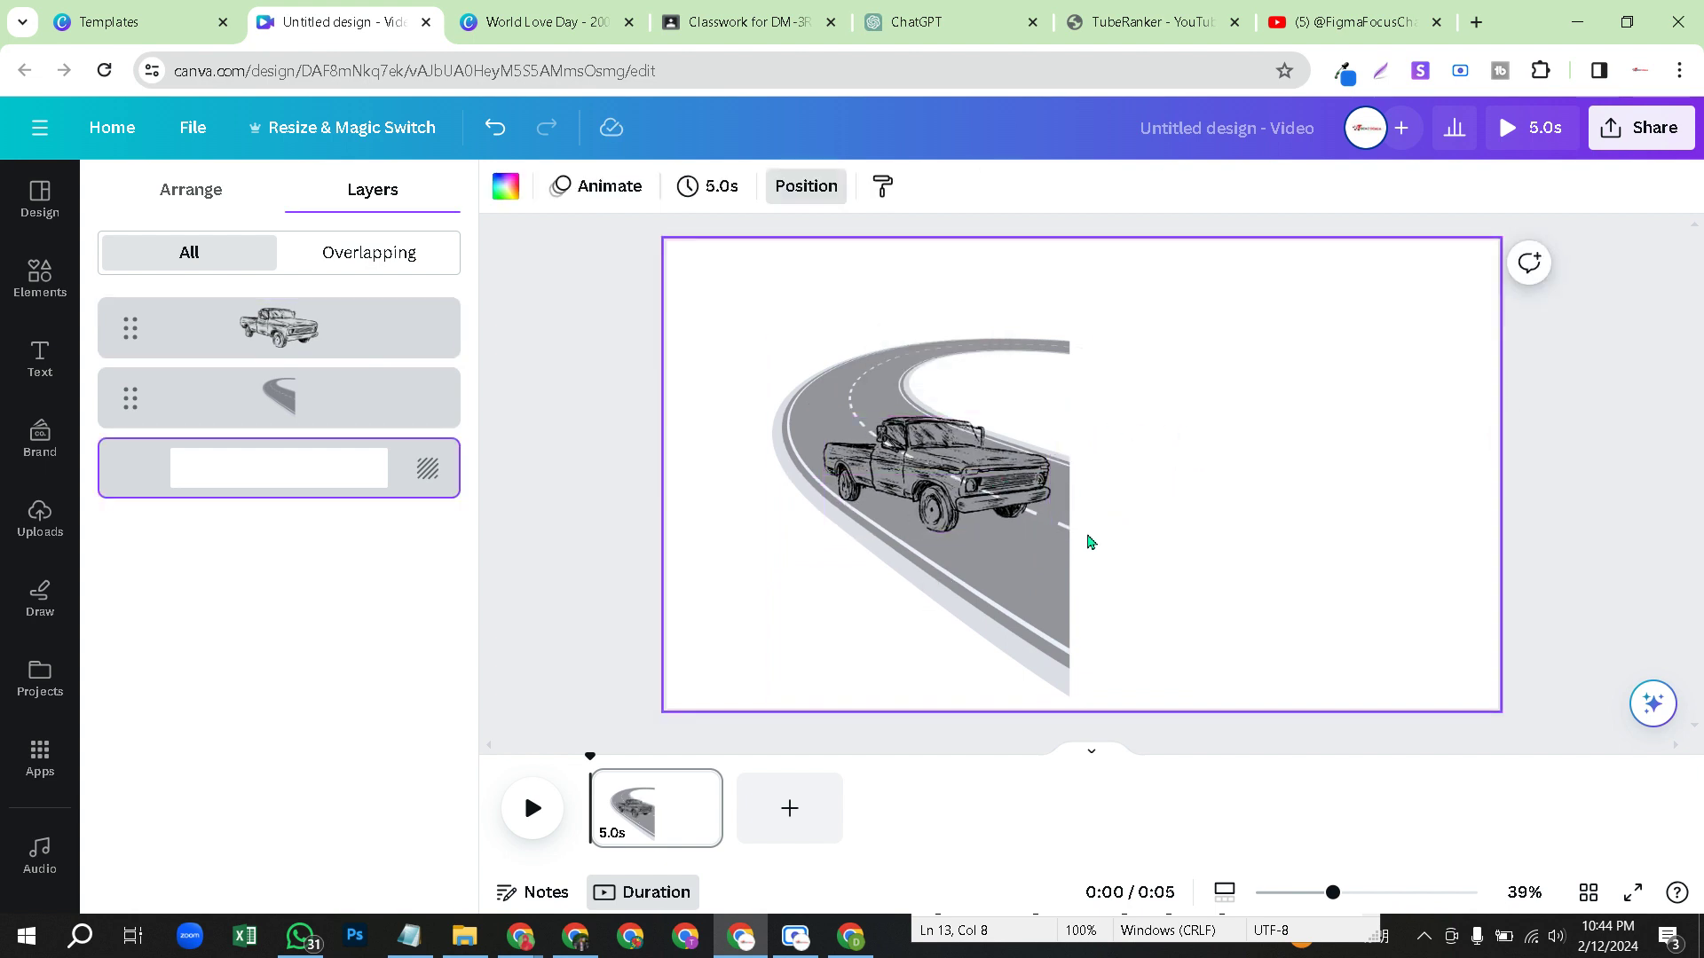
- Move the curved road against the page's right edge and place the truck back on top of it
left_click_drag(1016, 559, 1415, 595)
left_click(961, 457)
left_click_drag(960, 457, 1385, 497)
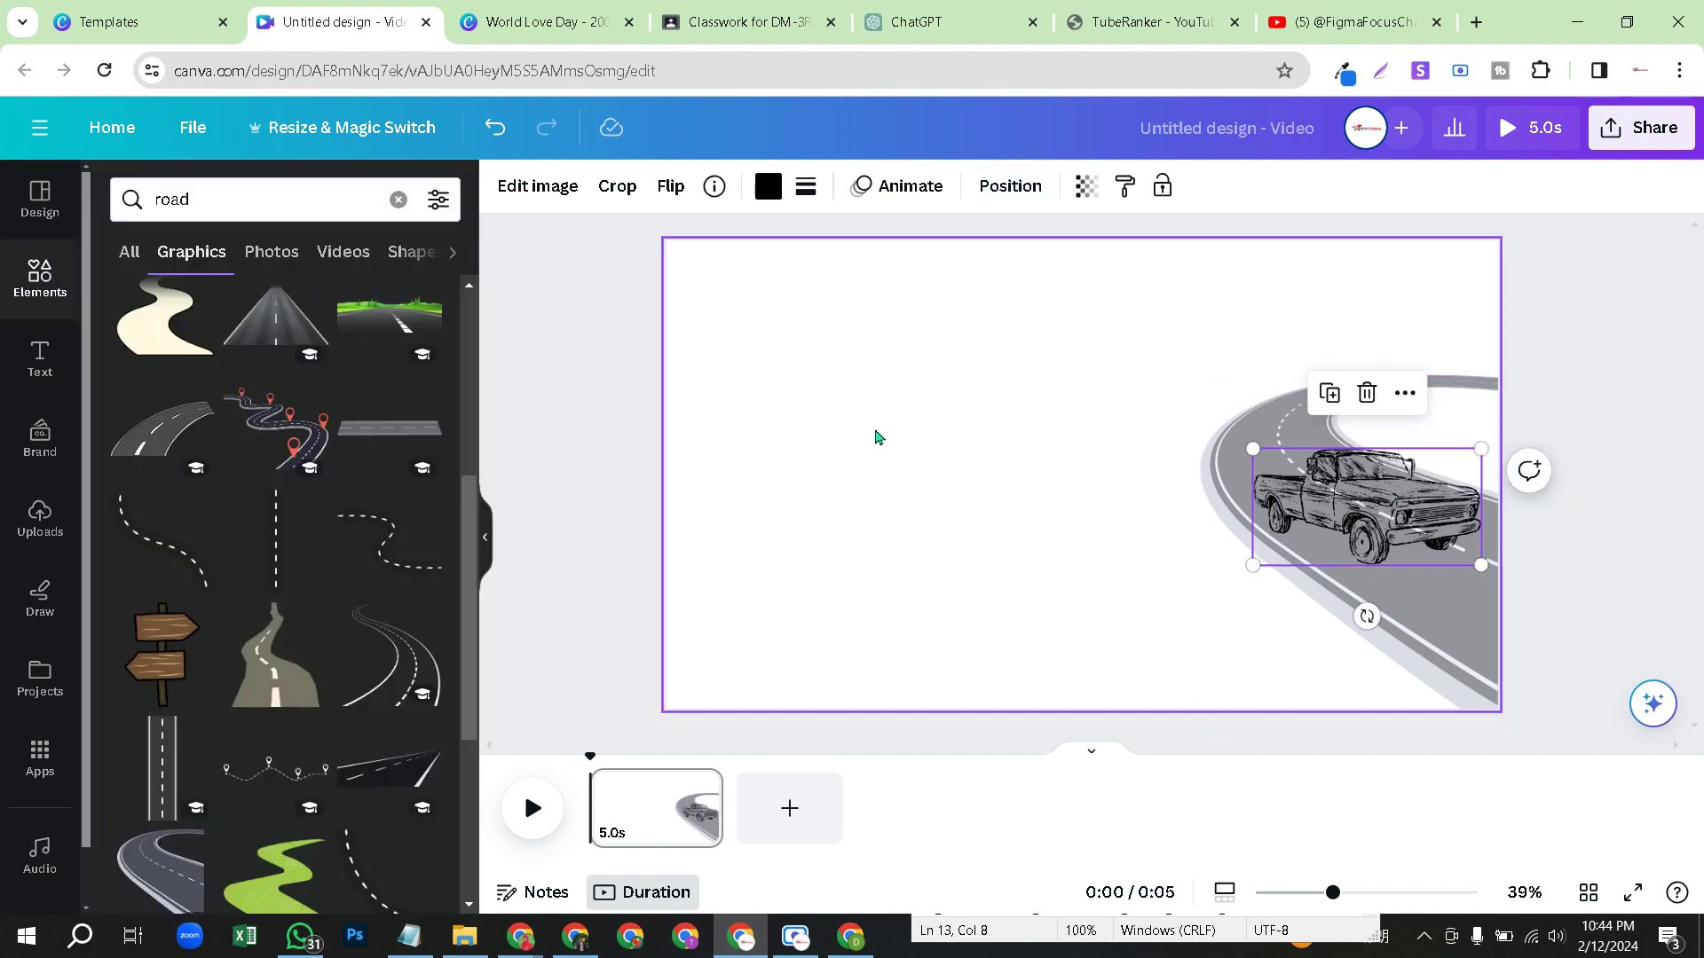
left_click(875, 434)
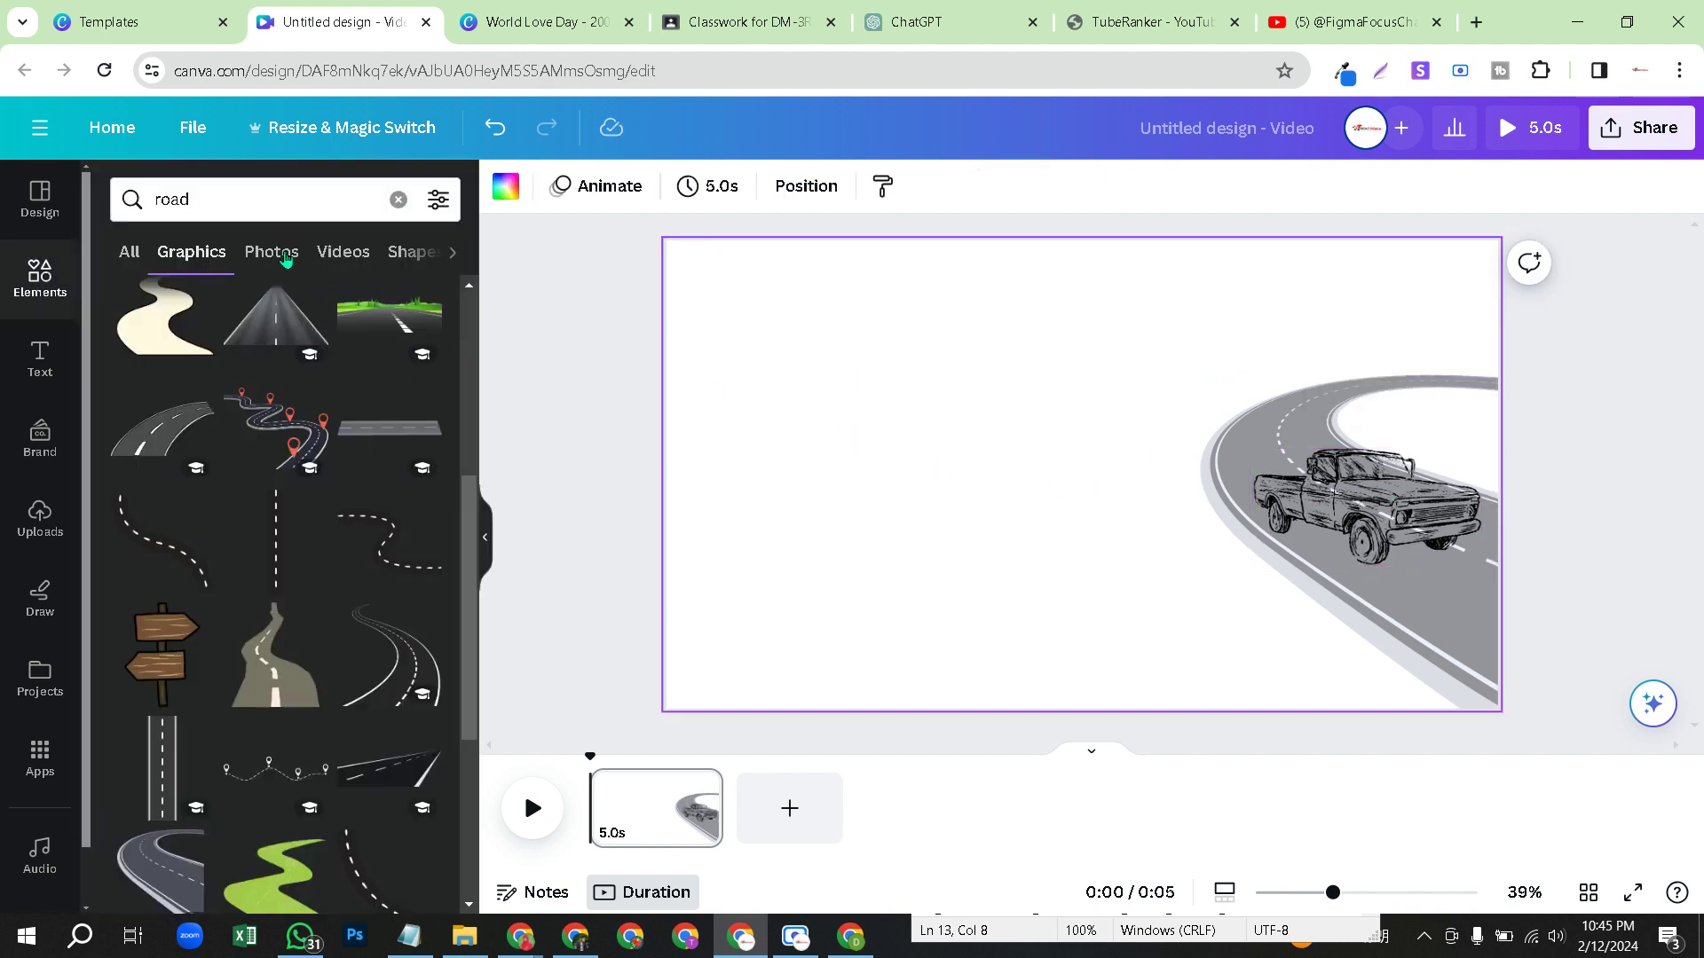
- Search the graphics for "men" and look through the male figure illustrations
left_click(221, 197)
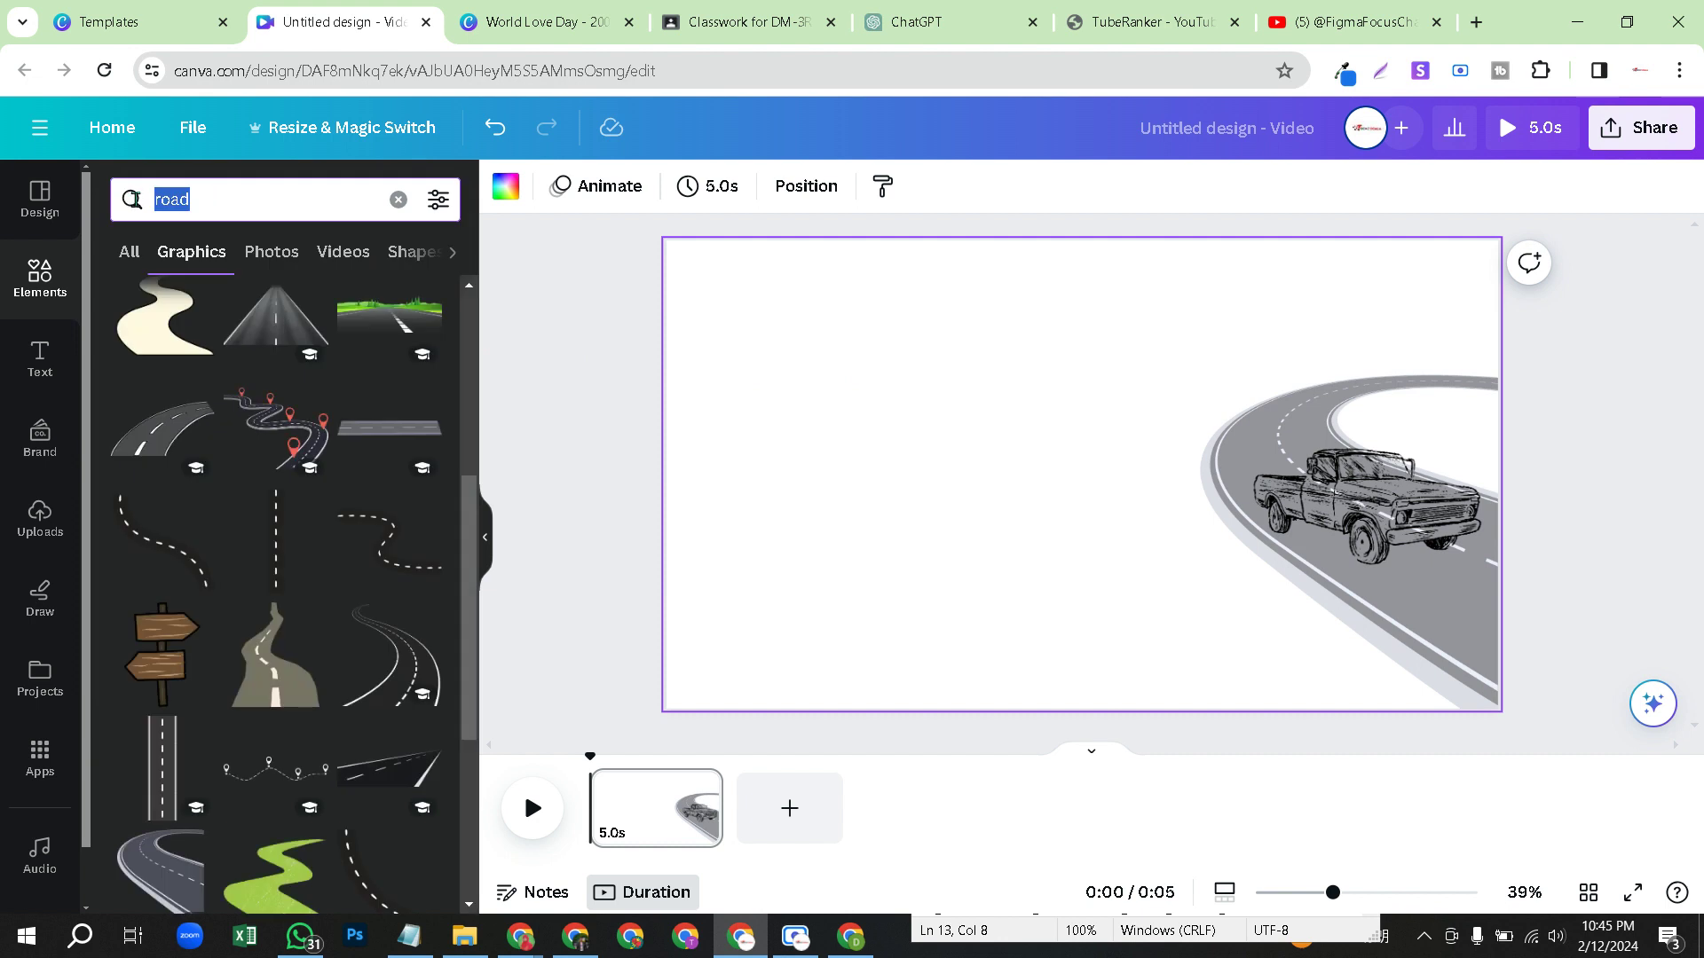
type("men")
key("Return")
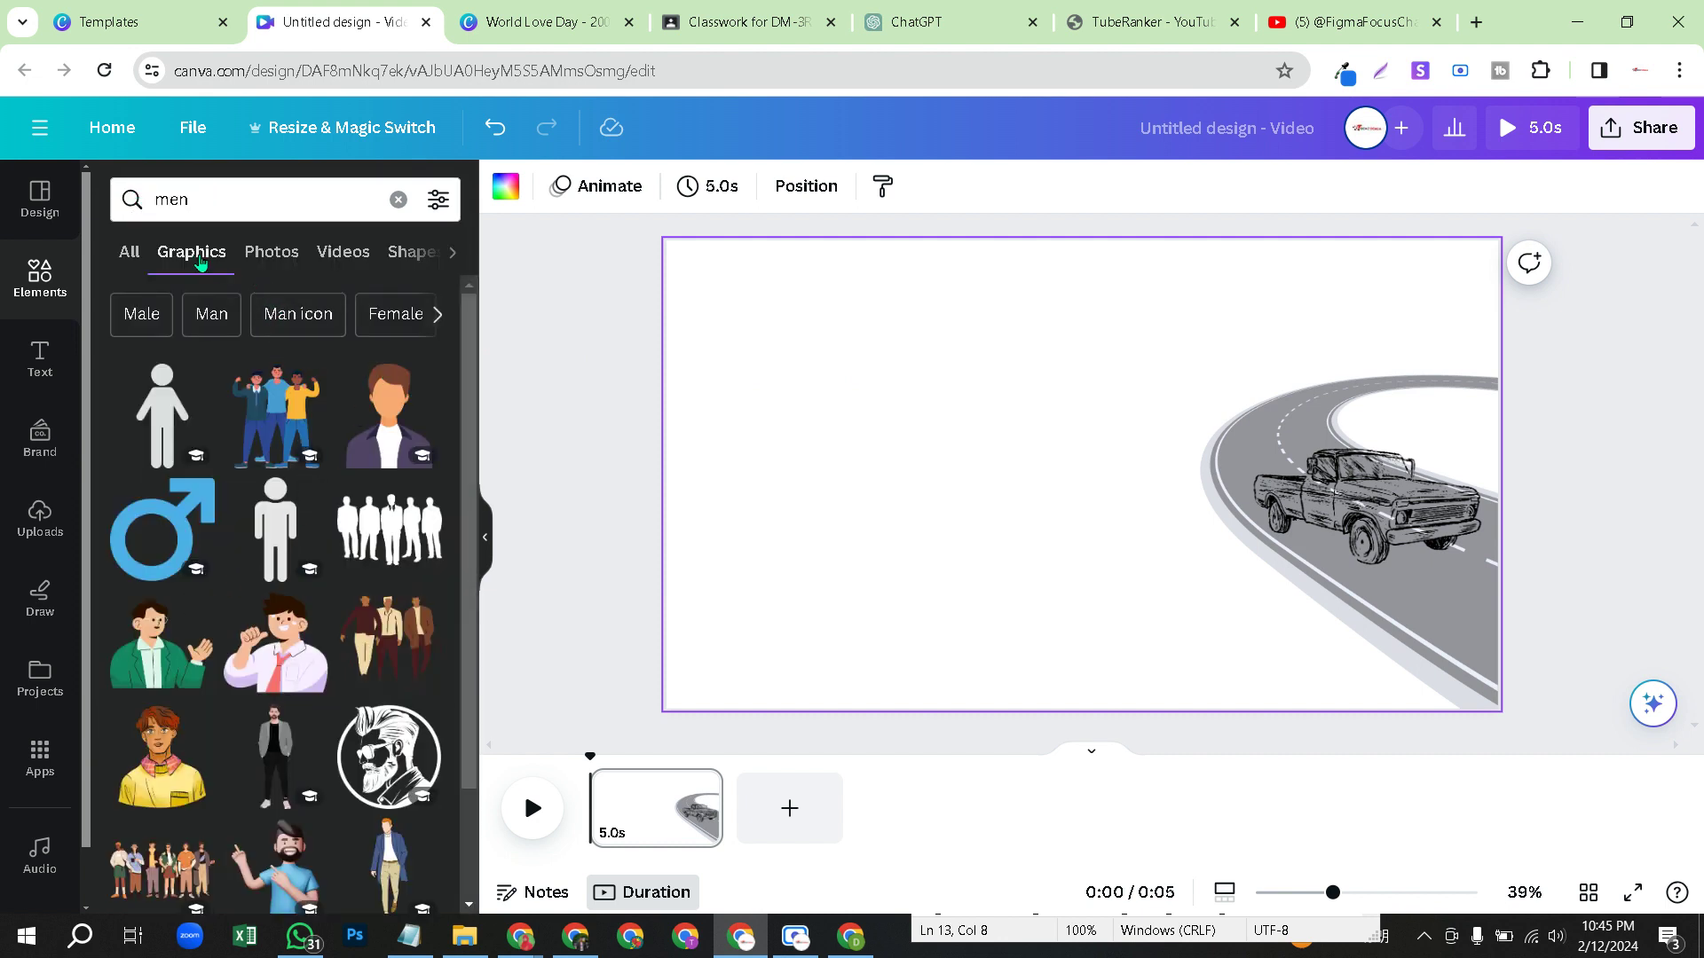
scroll(309, 559, "down", 3)
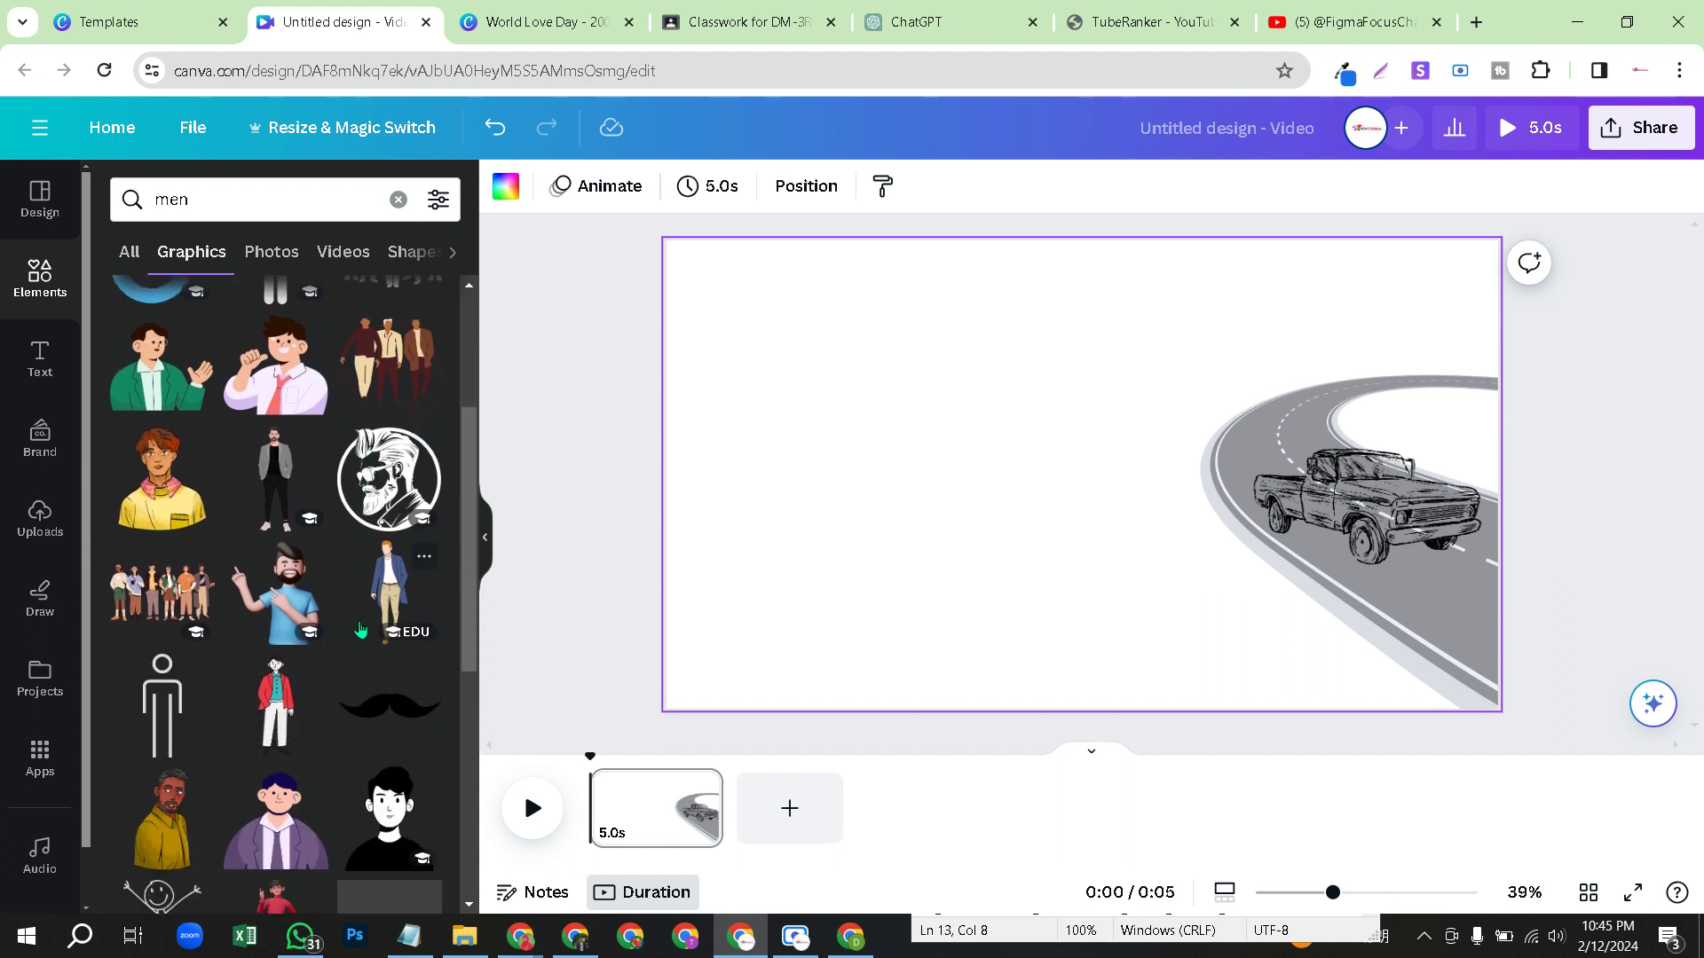
scroll(353, 616, "down", 2)
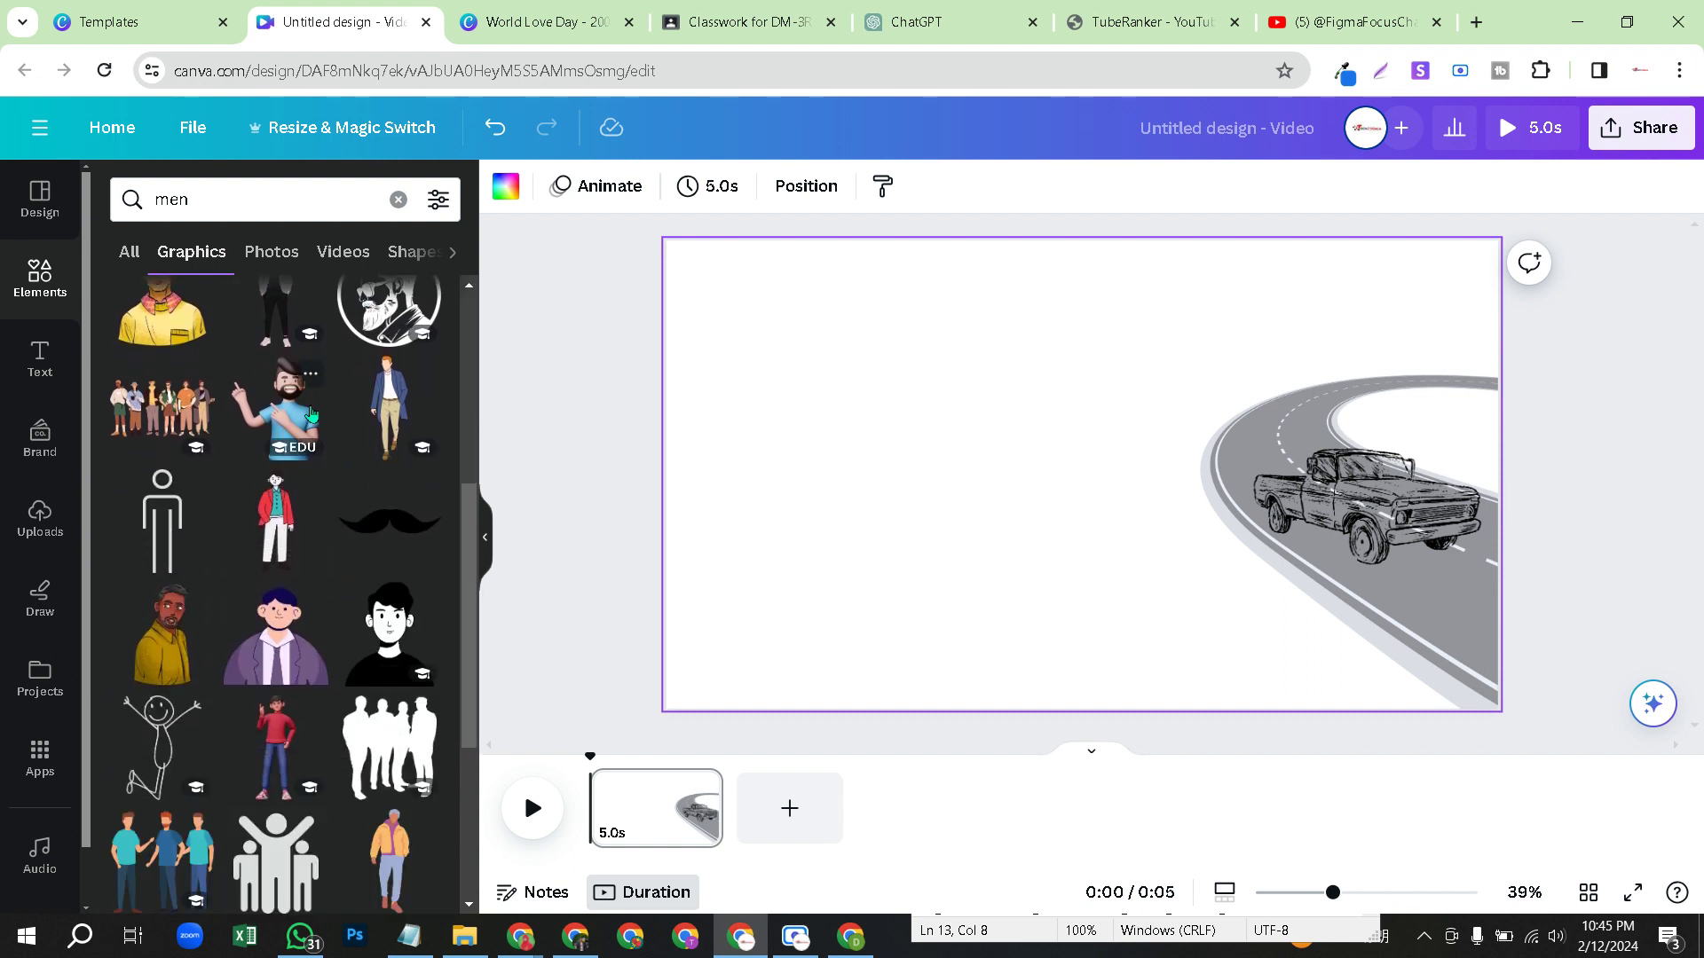
scroll(351, 596, "down", 4)
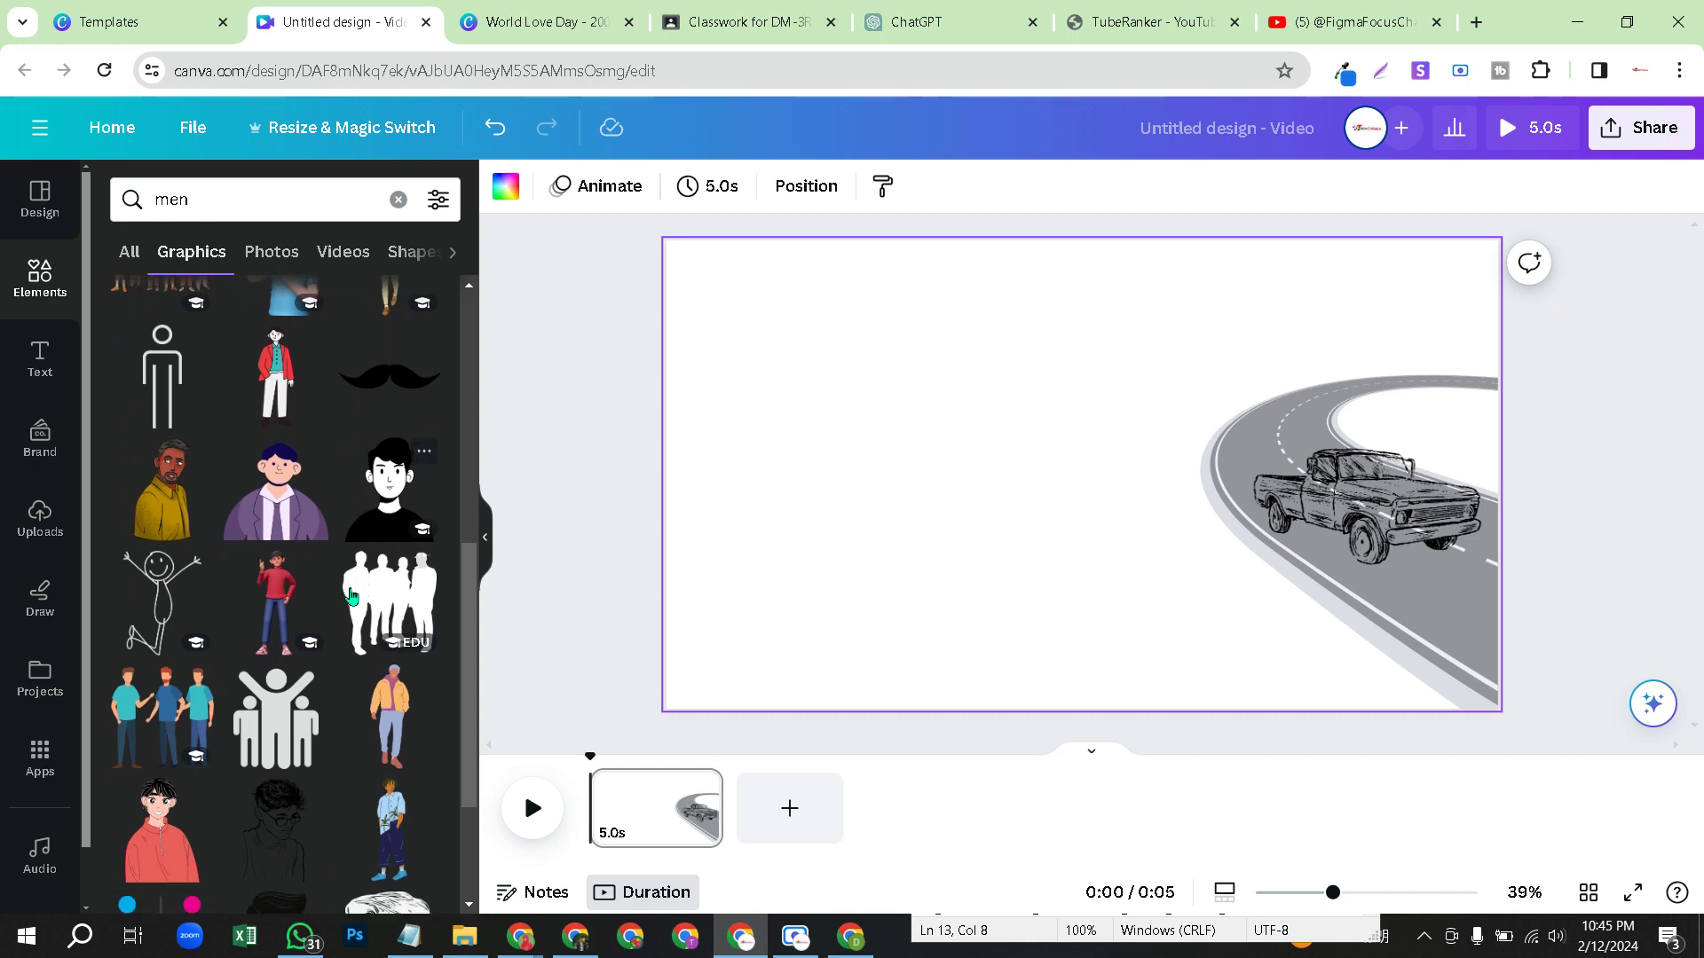
scroll(350, 577, "down", 2)
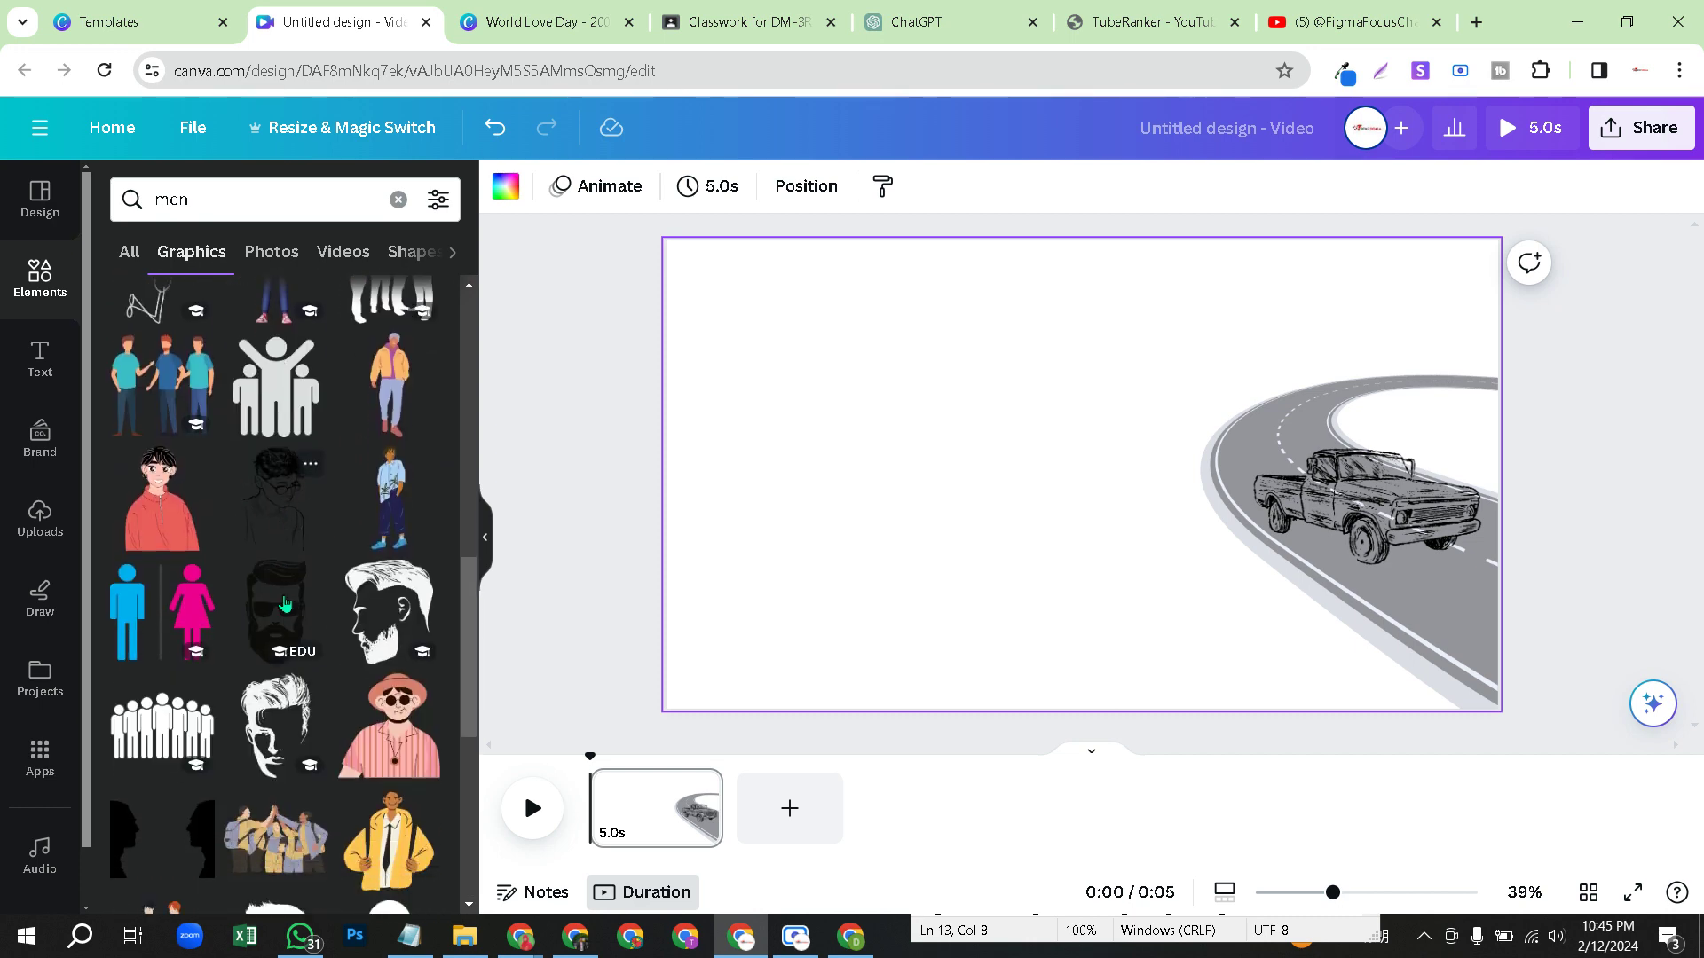
scroll(355, 568, "down", 3)
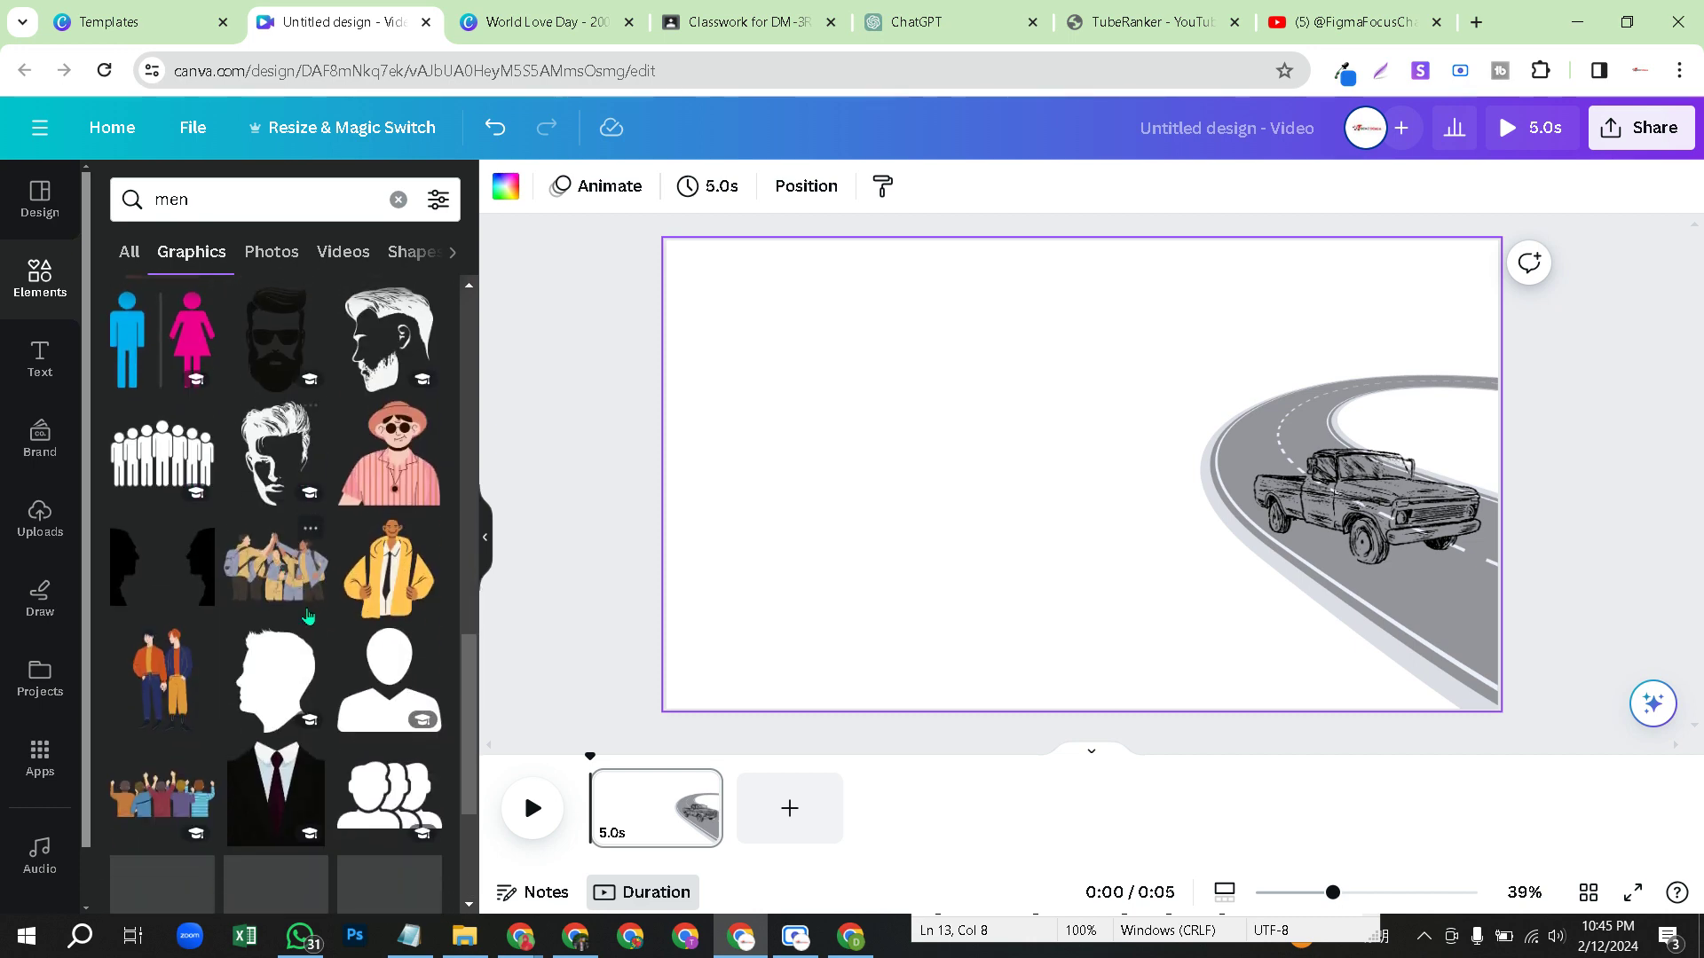
scroll(266, 399, "up", 9)
- Refine the graphics search to "men look"
left_click(213, 210)
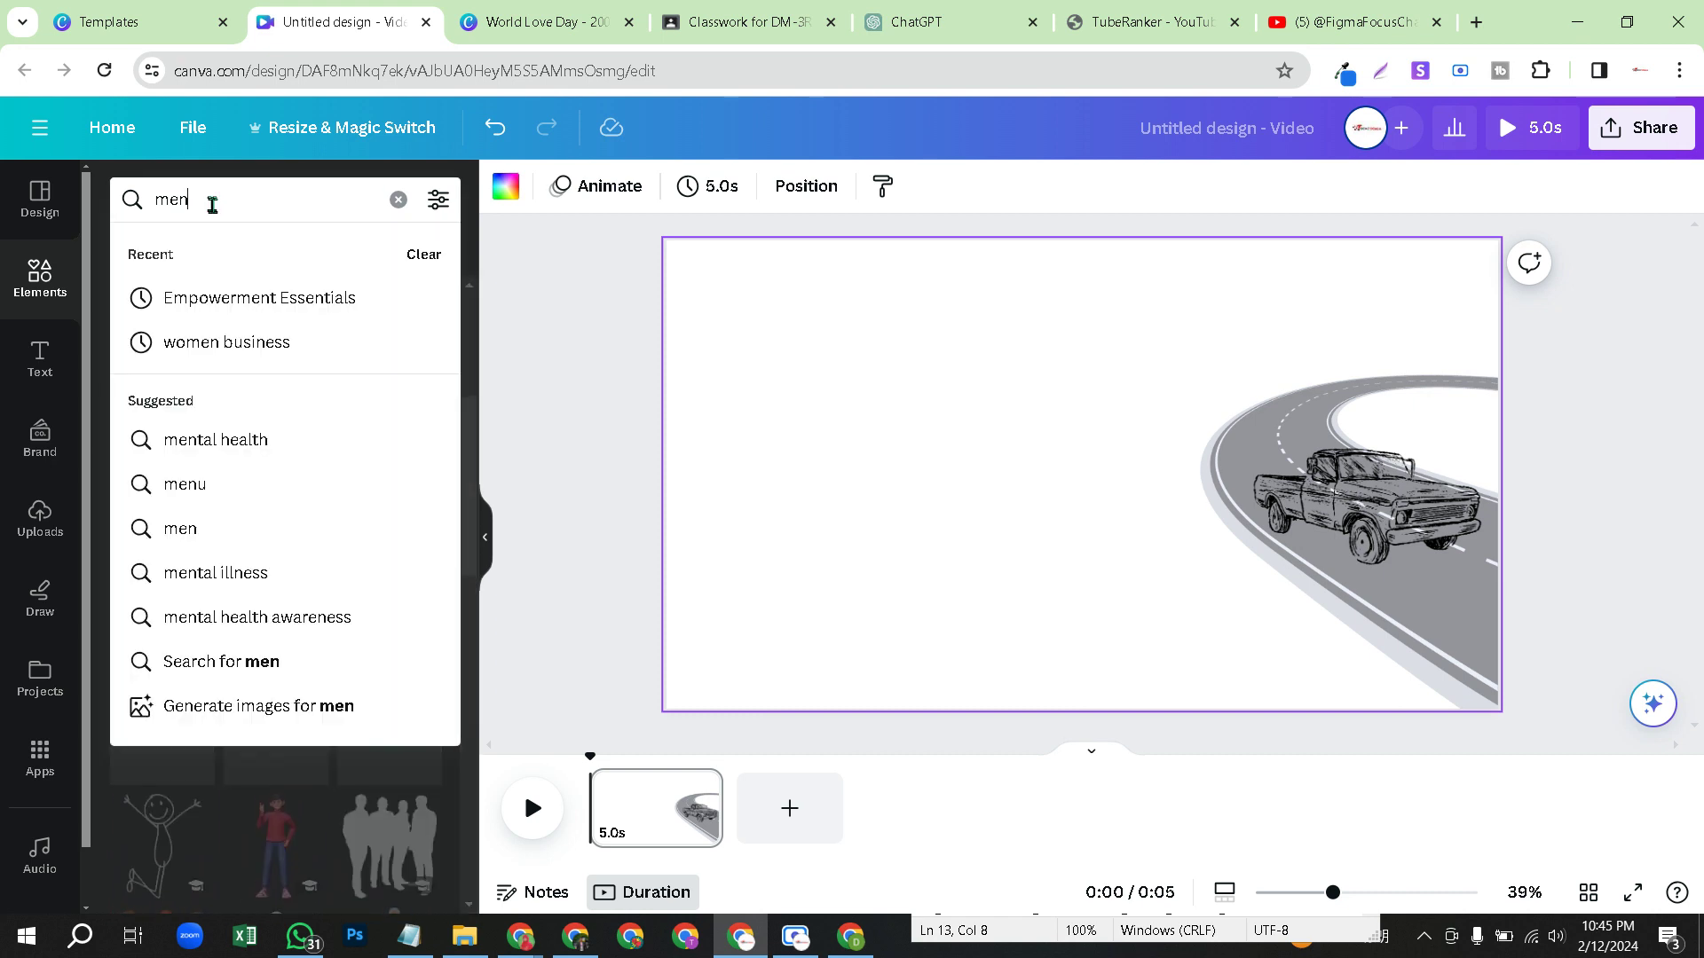
type("look")
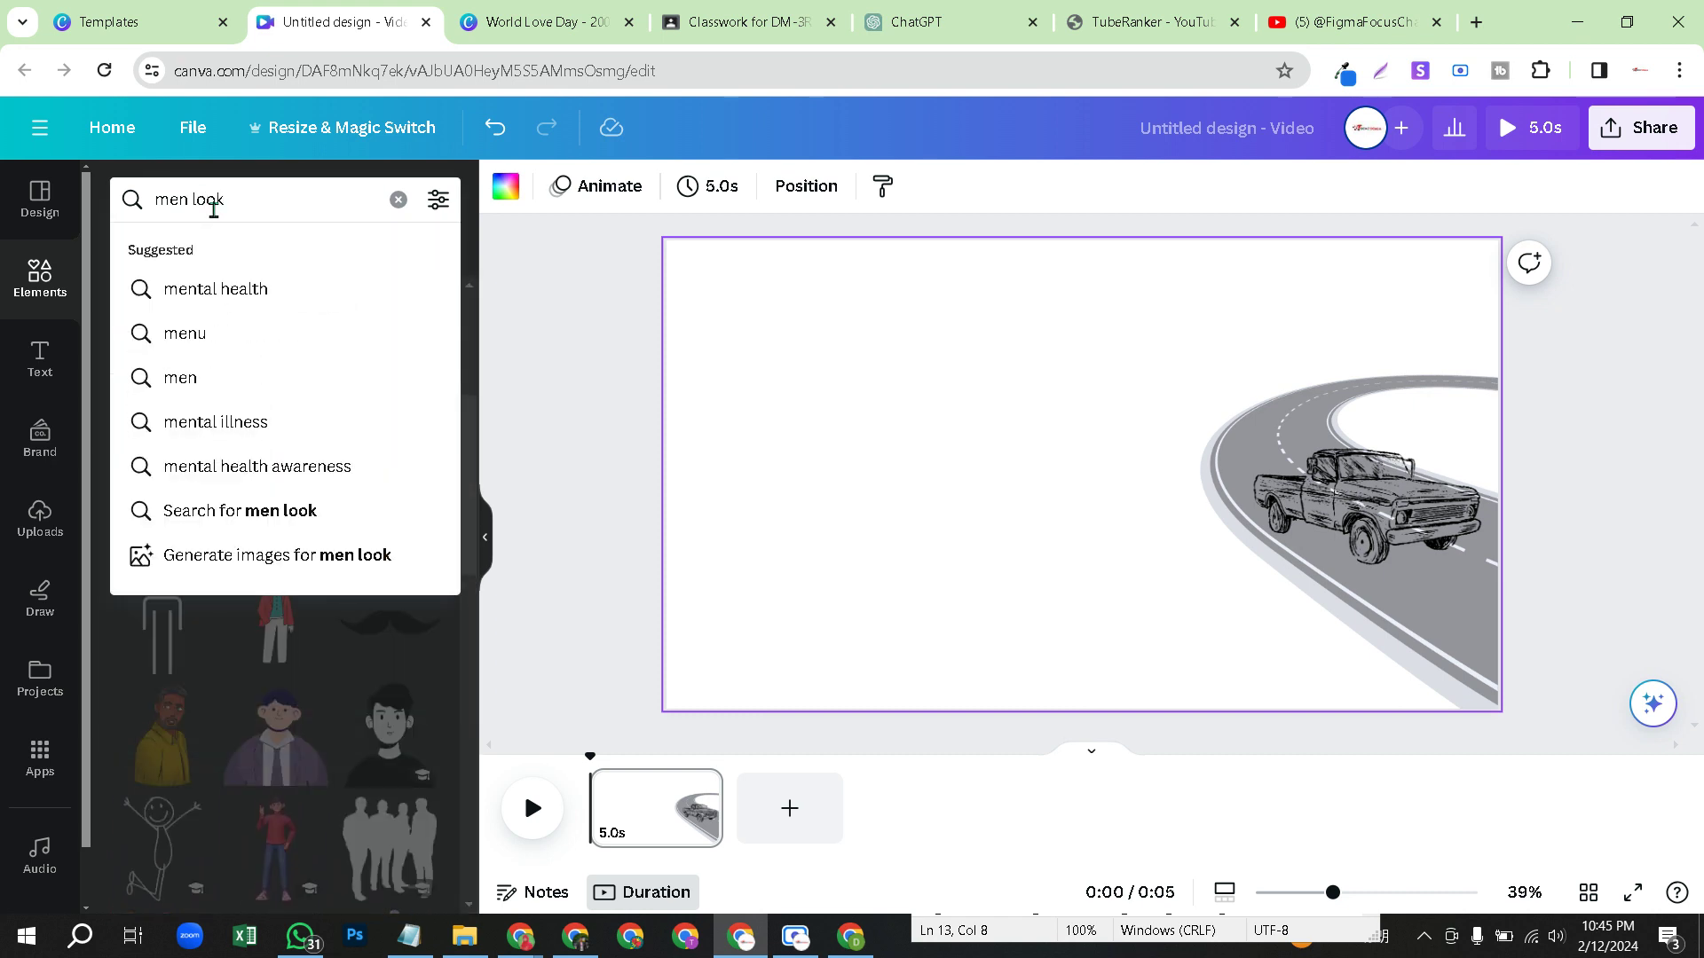
key("Return")
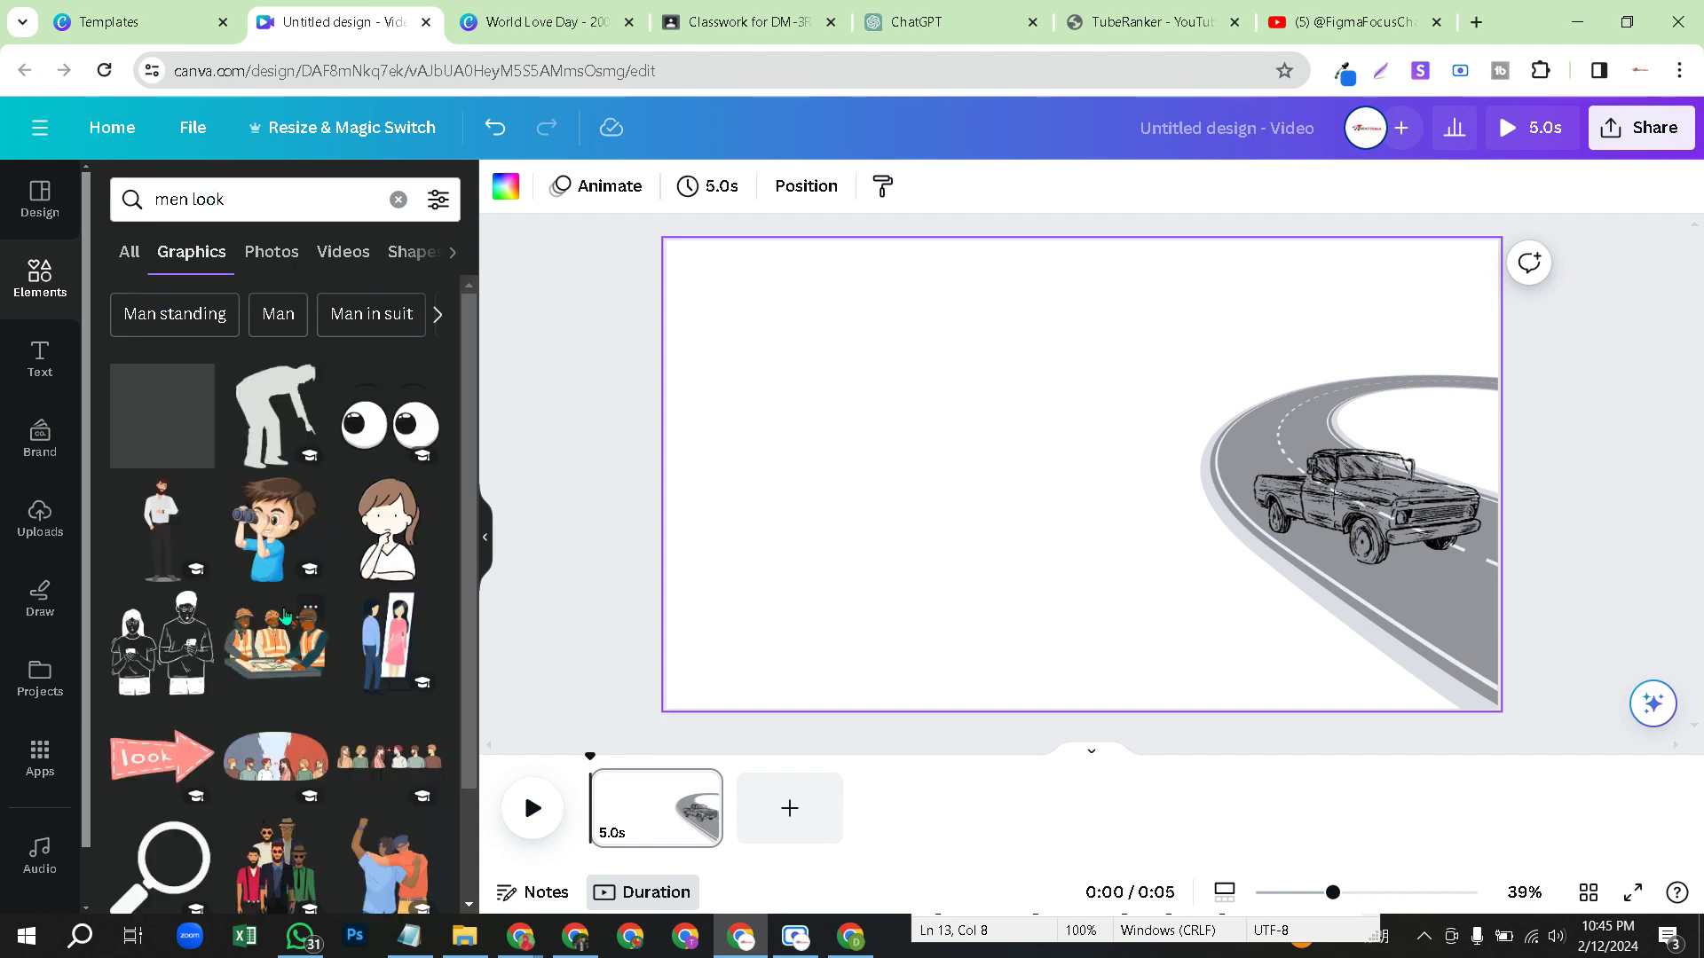
- Try the black icon of three men from the "men look" graphics results on the page and delete it
scroll(317, 657, "down", 4)
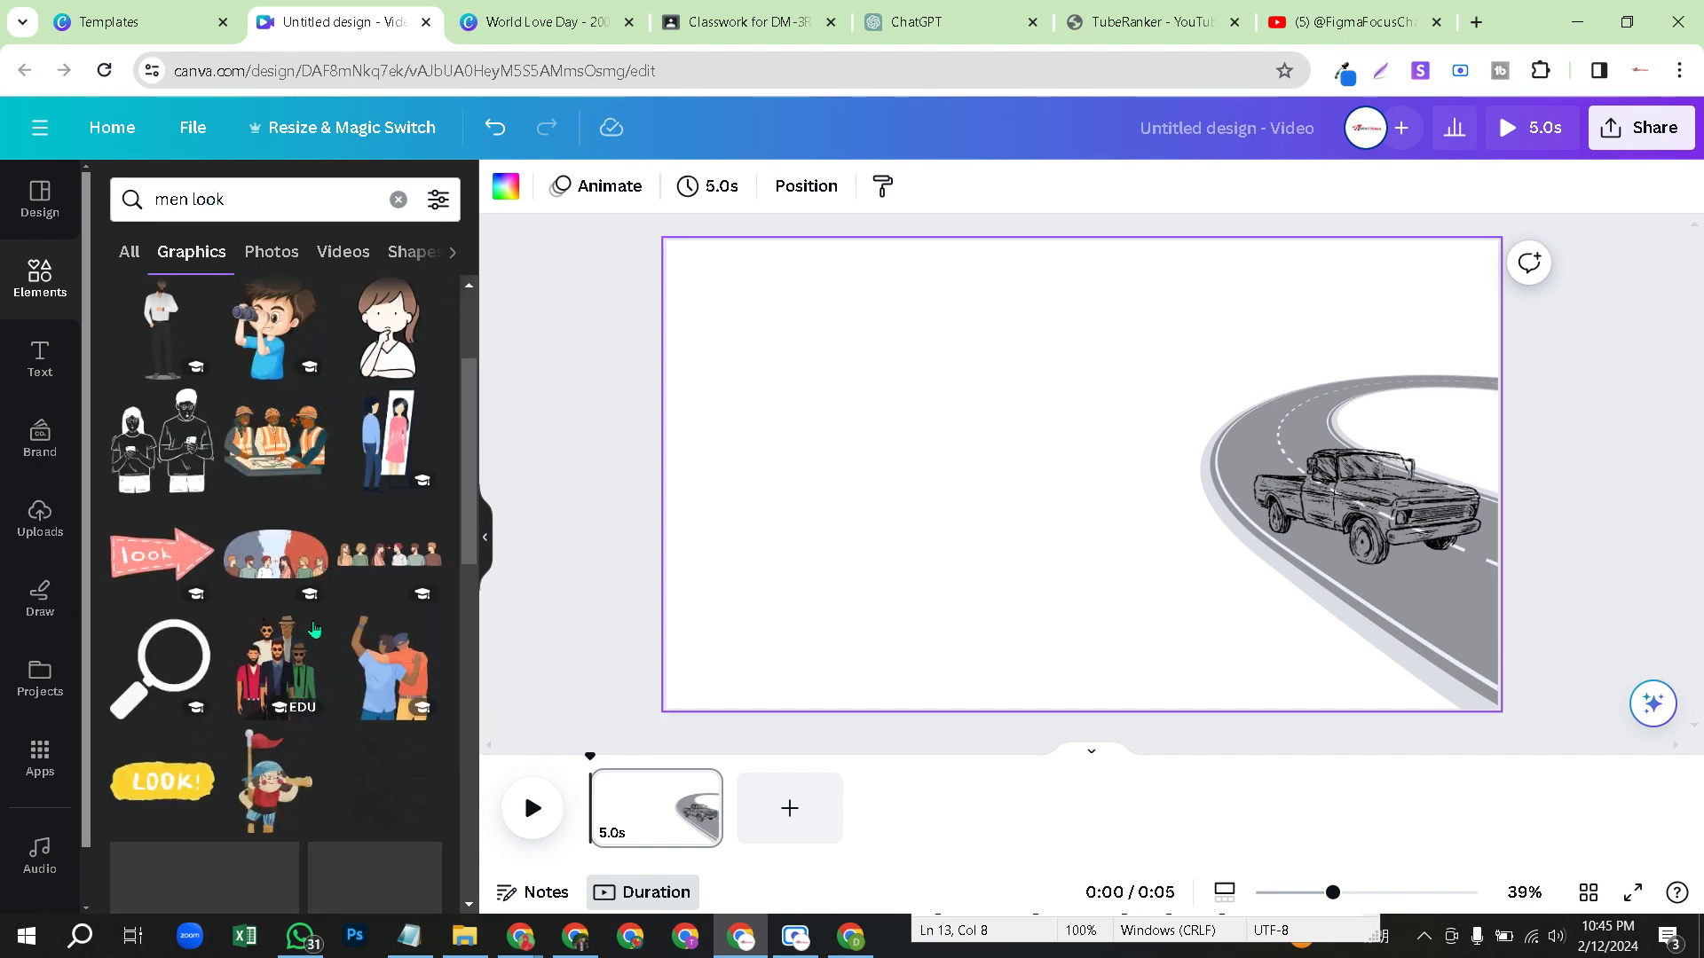
scroll(317, 500, "down", 5)
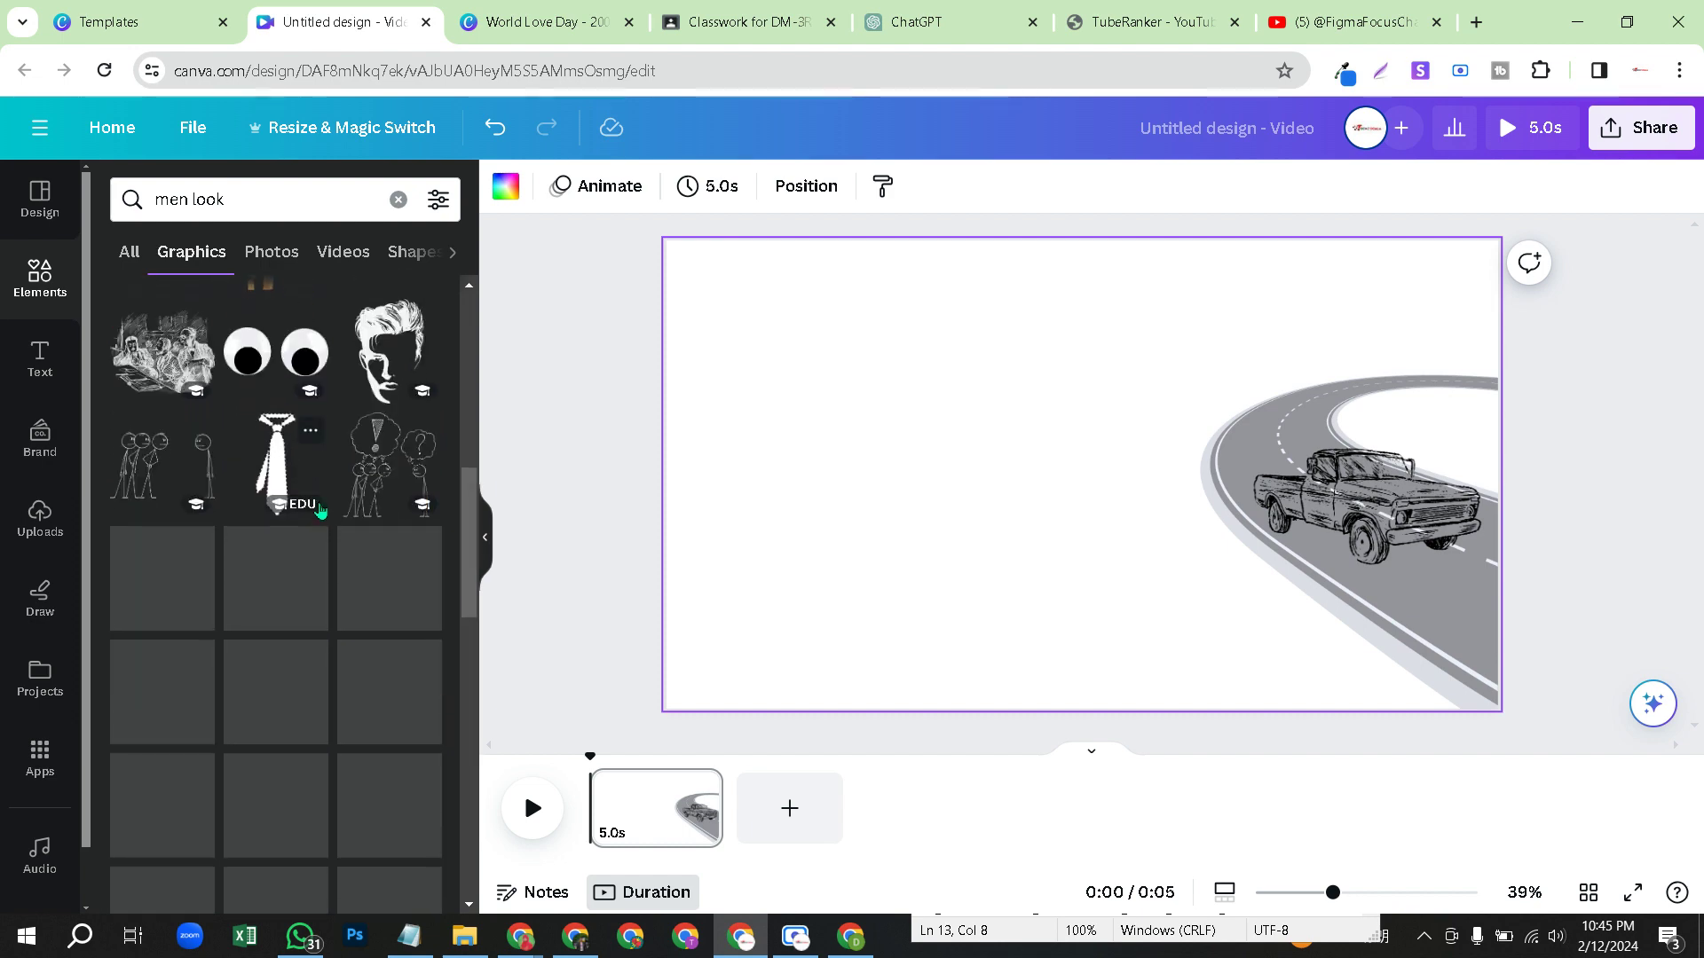
scroll(333, 583, "down", 3)
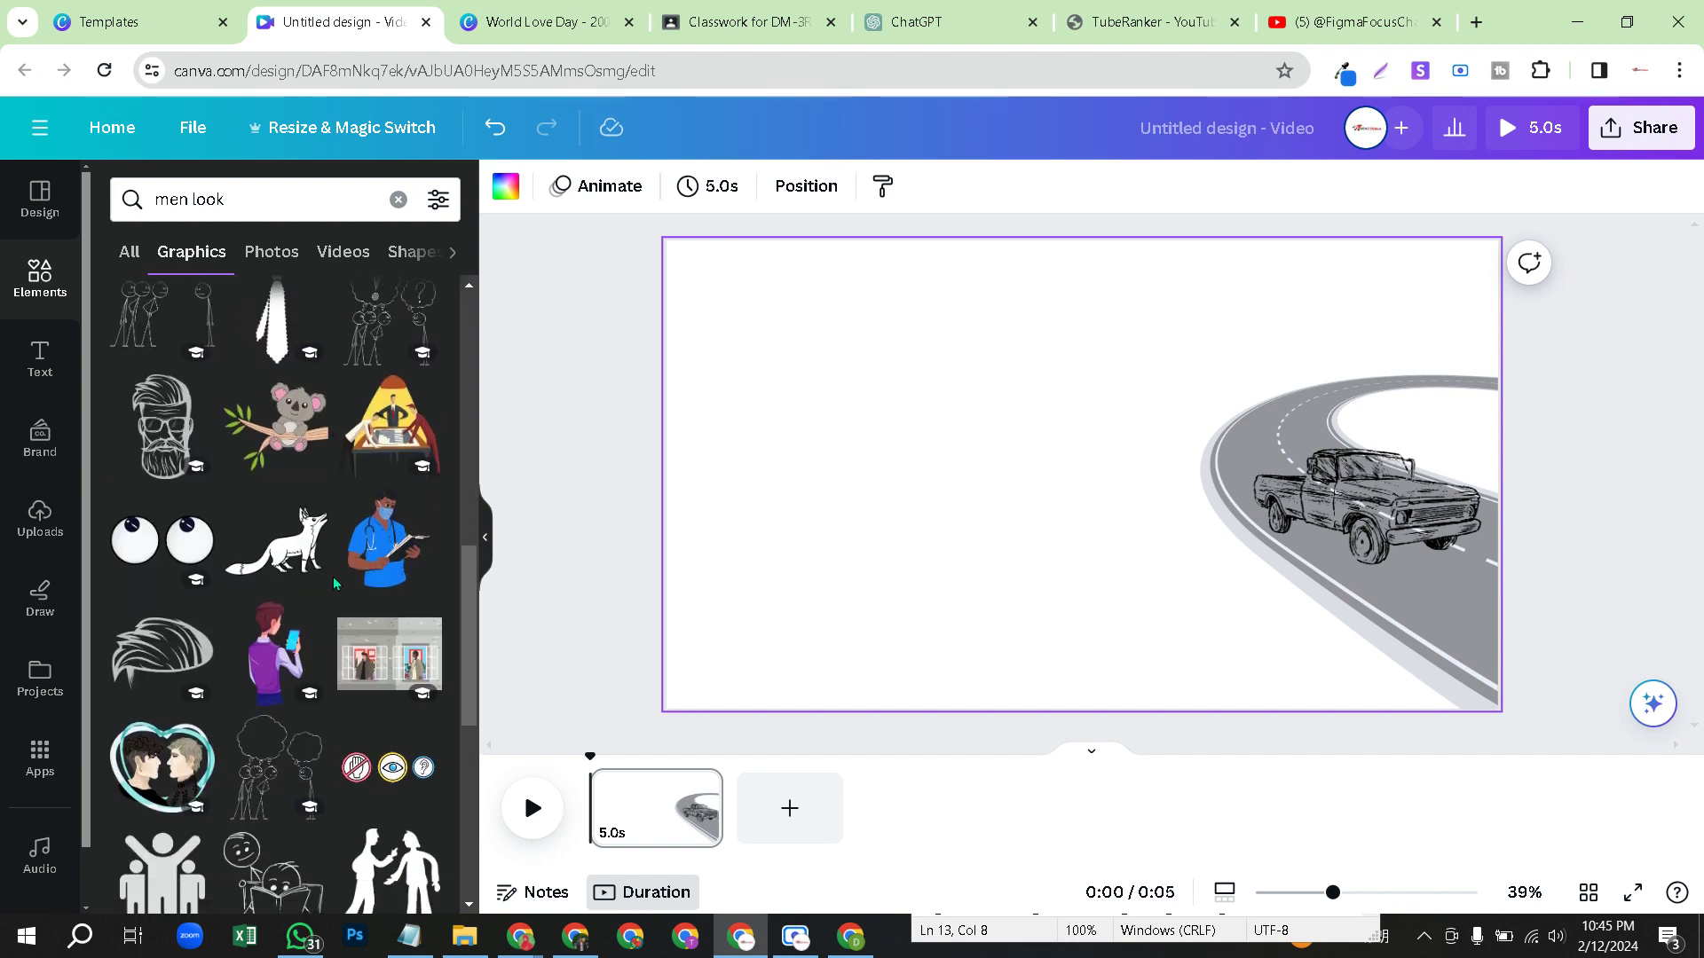
scroll(334, 579, "down", 2)
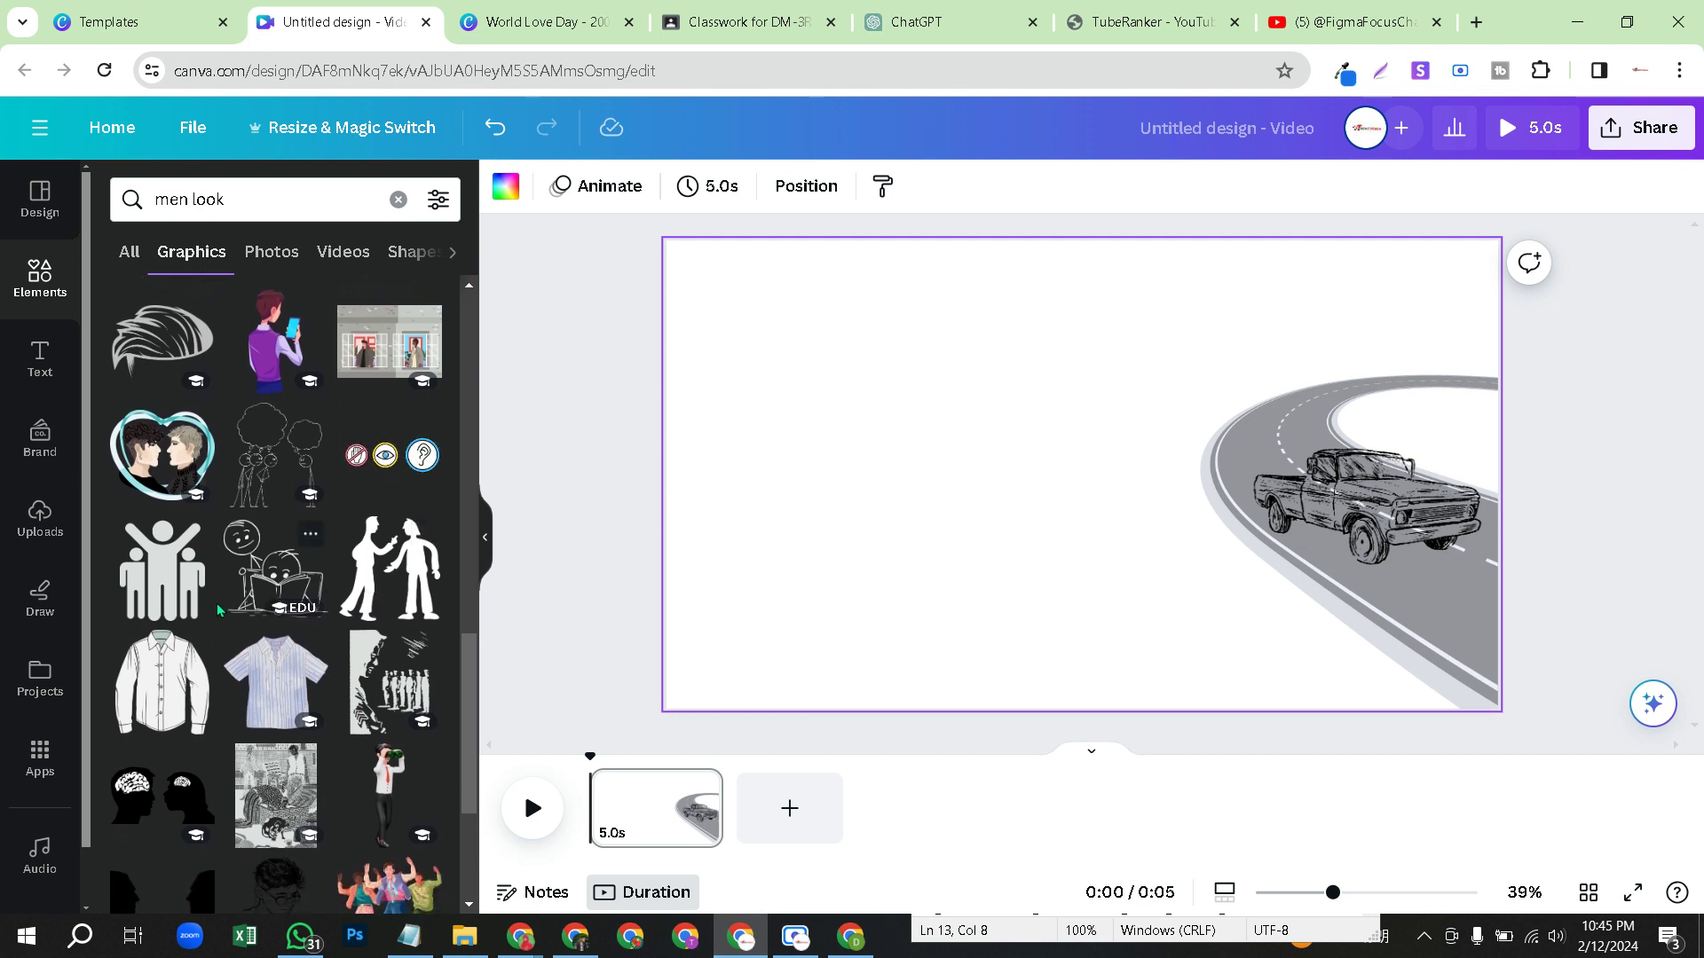
left_click_drag(162, 572, 962, 516)
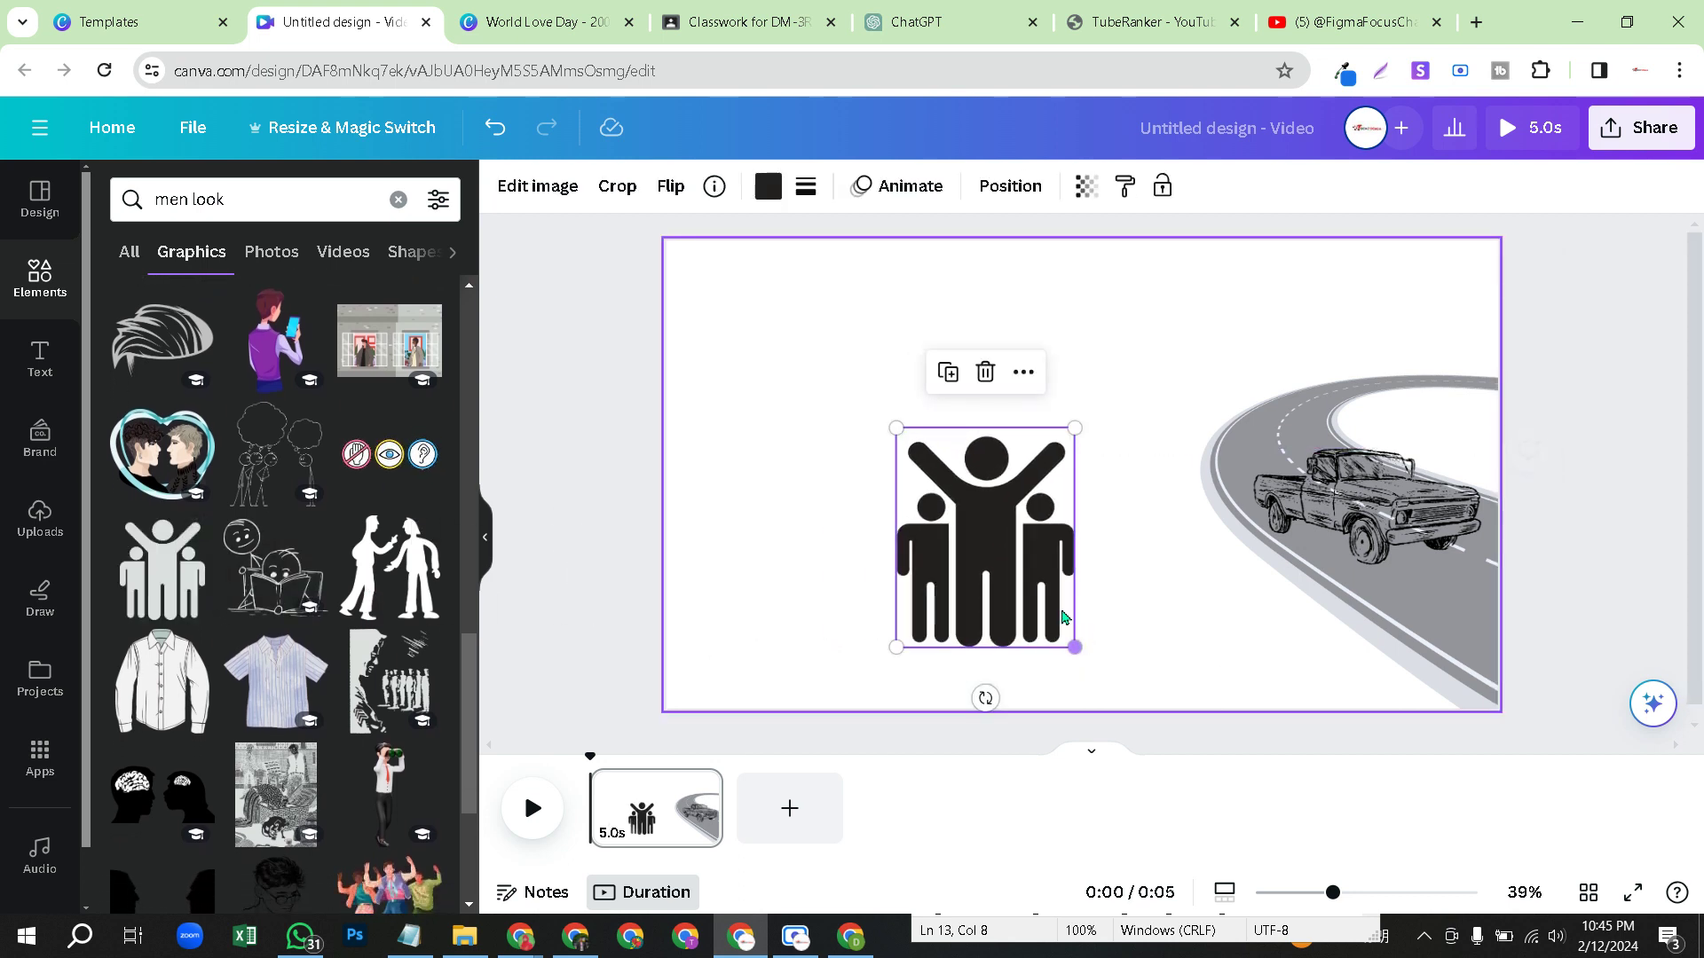
left_click(973, 371)
- Add the graphic of the man looking through binoculars to the page and enlarge it slightly to reach the page's bottom edge
scroll(318, 649, "down", 3)
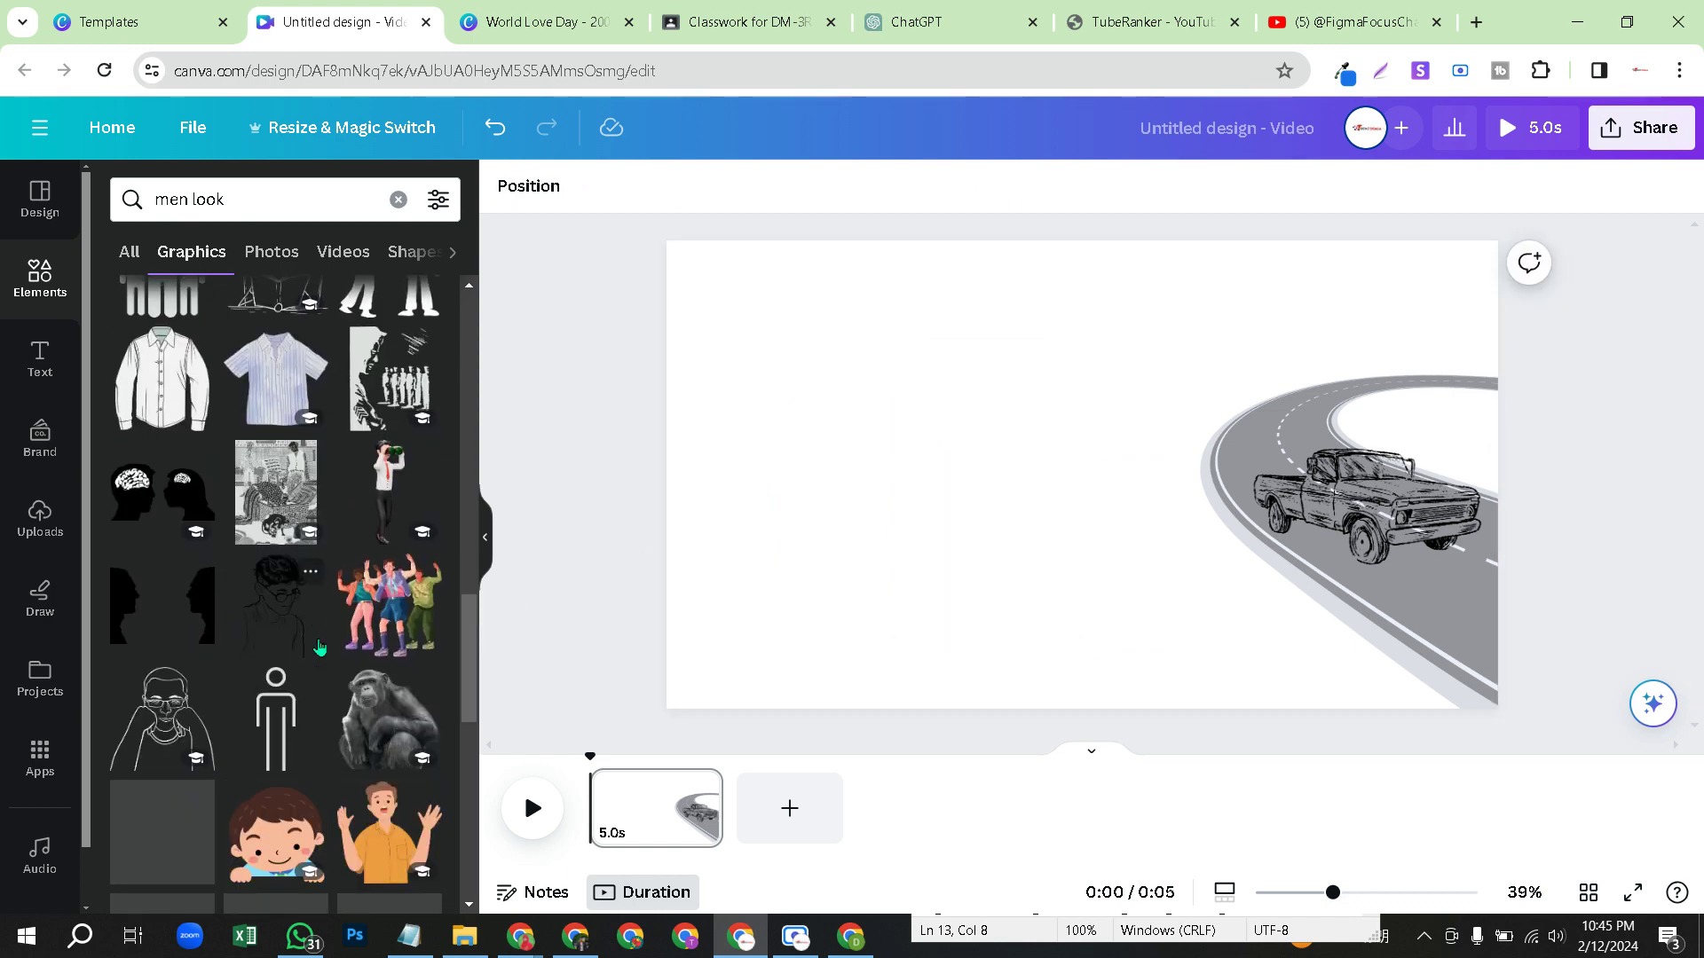
left_click_drag(398, 490, 816, 488)
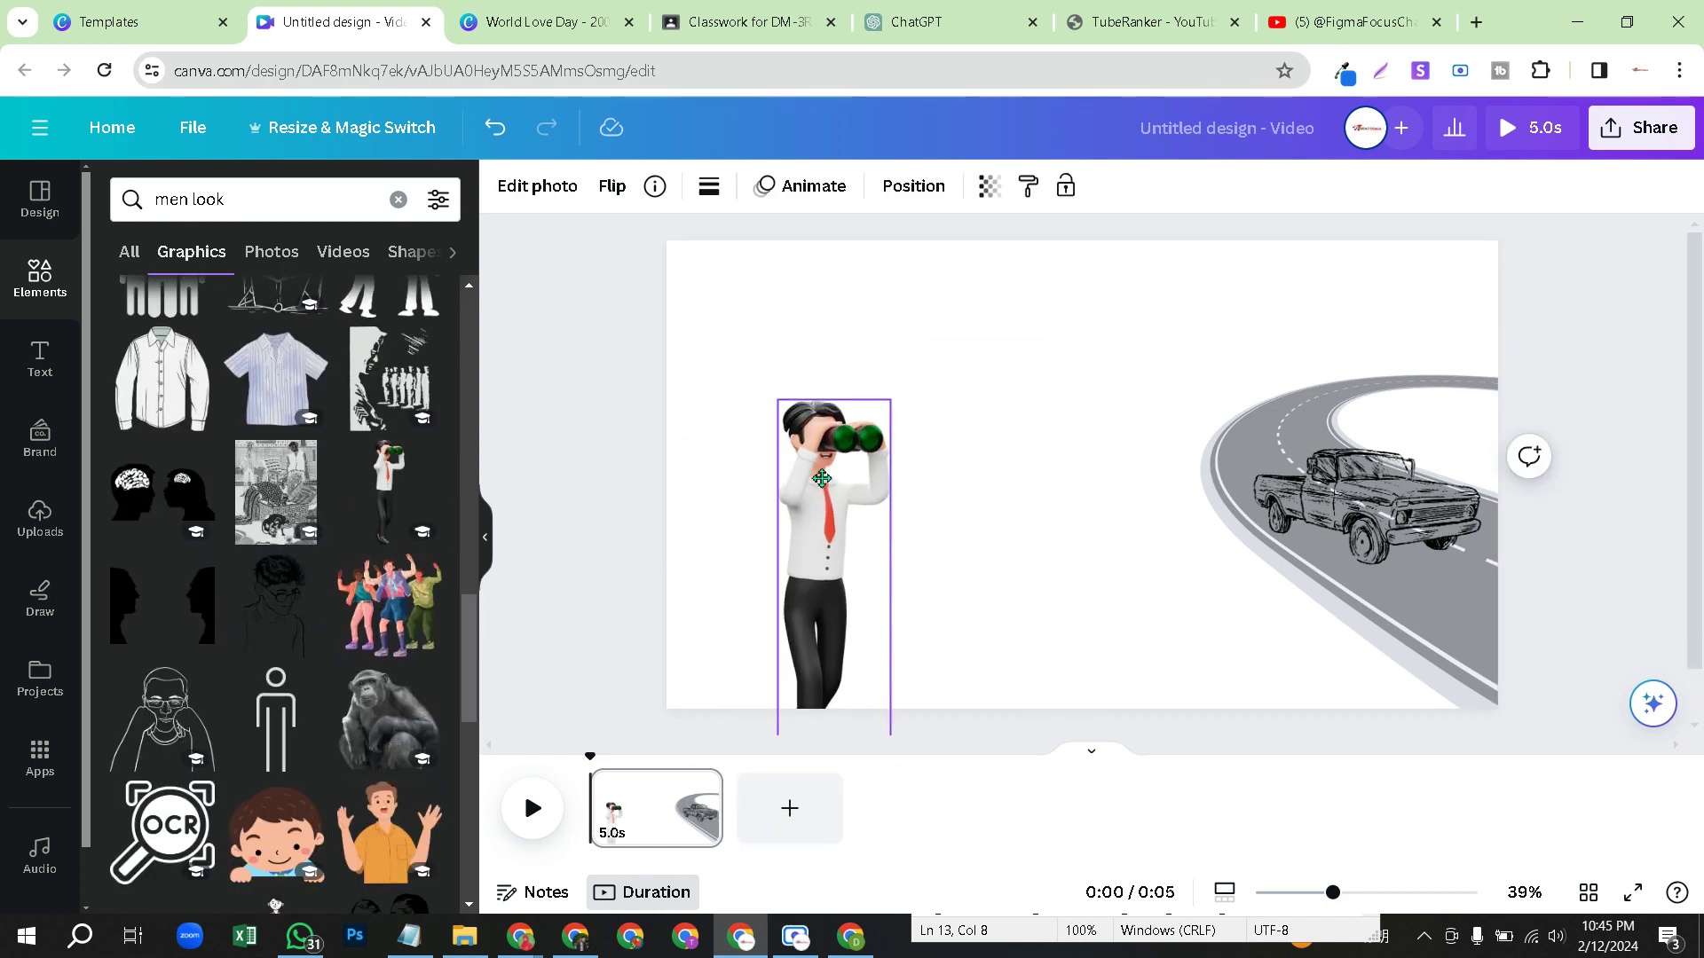
left_click_drag(920, 547, 991, 489)
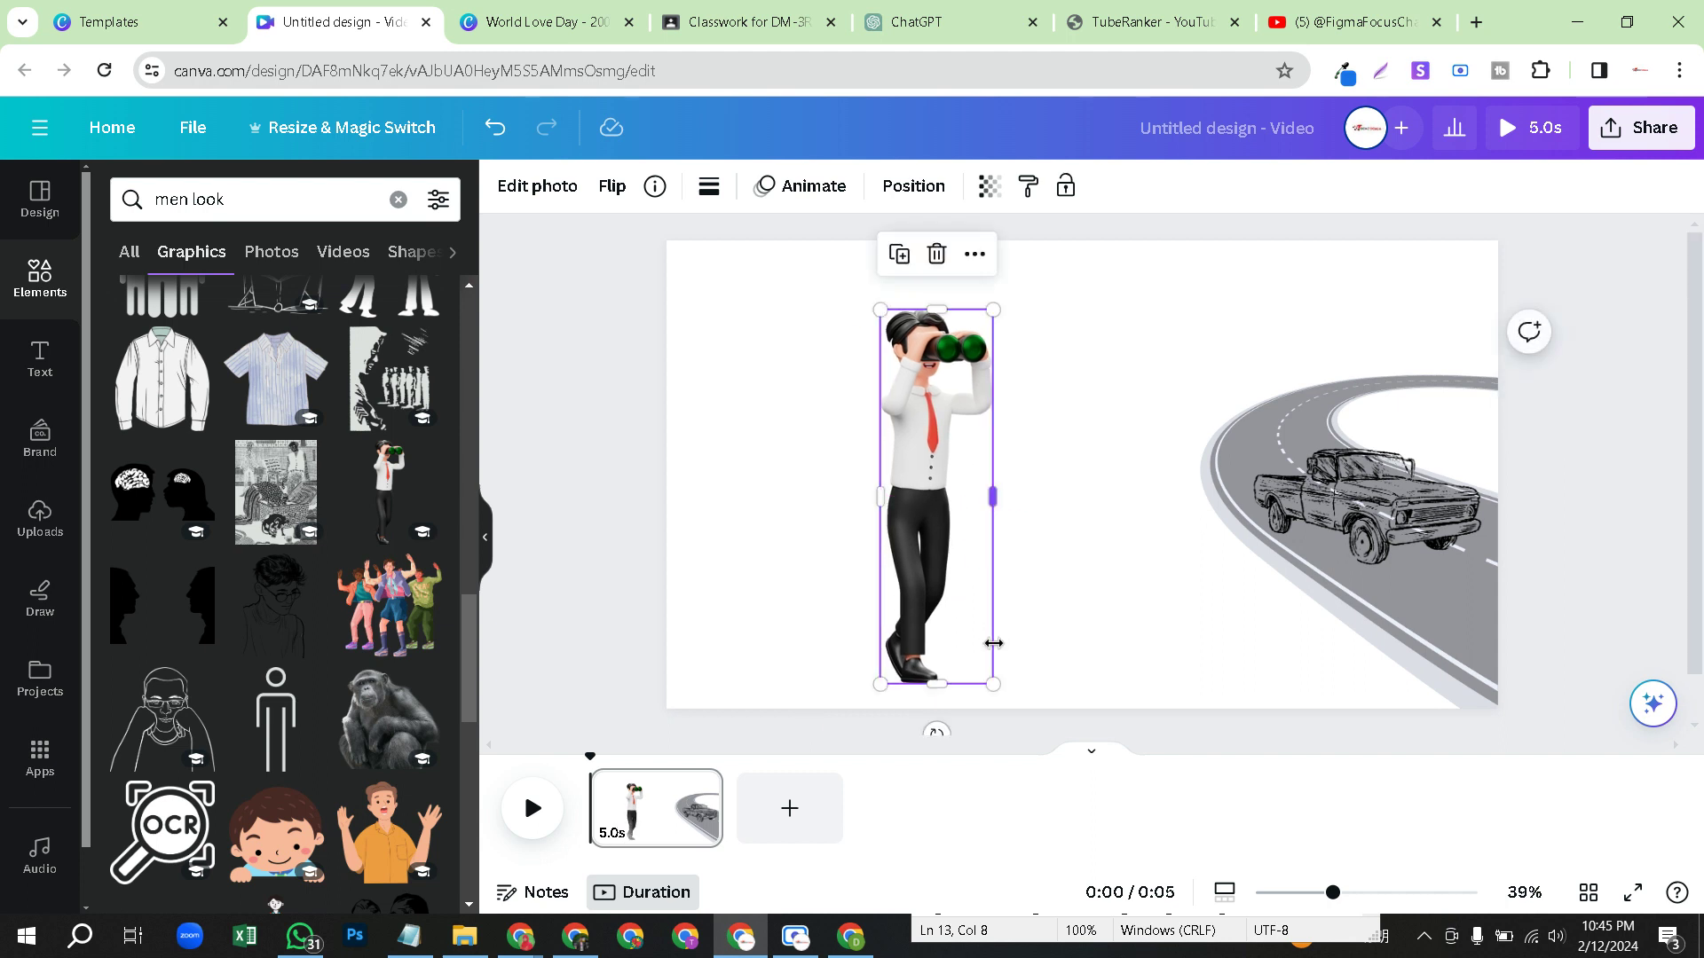
left_click_drag(1001, 698, 1007, 721)
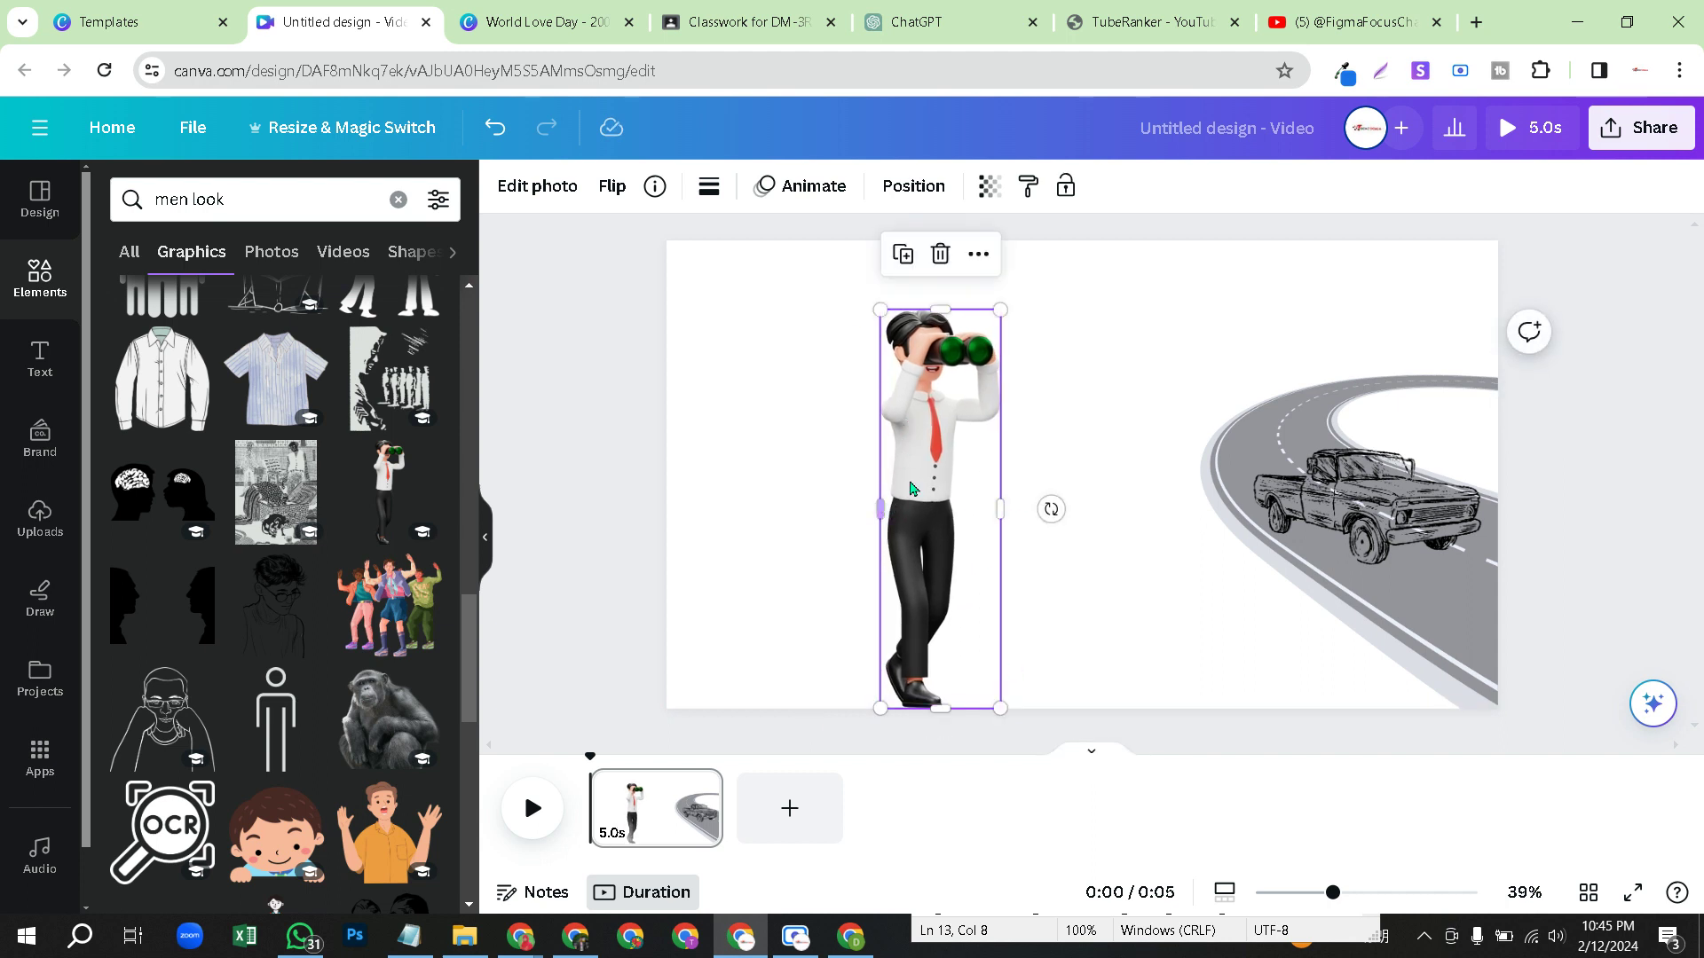
- Move the binoculars man close to the curved road, with his feet running past the page's bottom edge
left_click_drag(954, 371, 828, 397)
left_click_drag(797, 521, 975, 534)
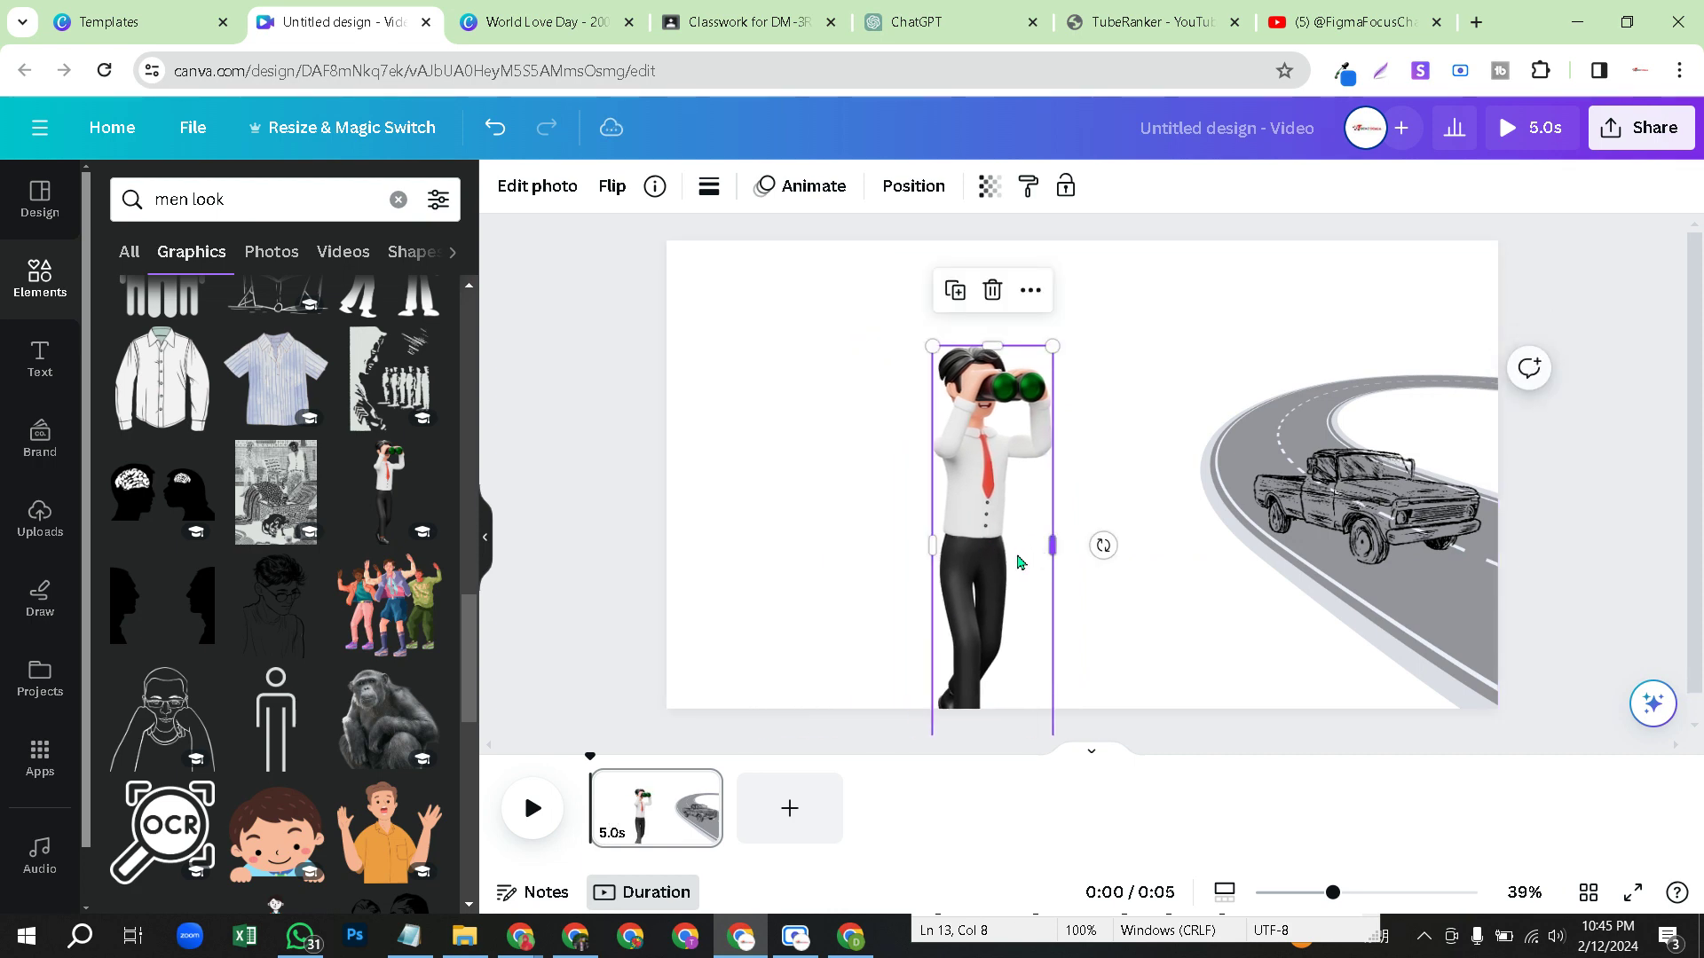
left_click(1198, 601)
left_click_drag(976, 612, 1027, 633)
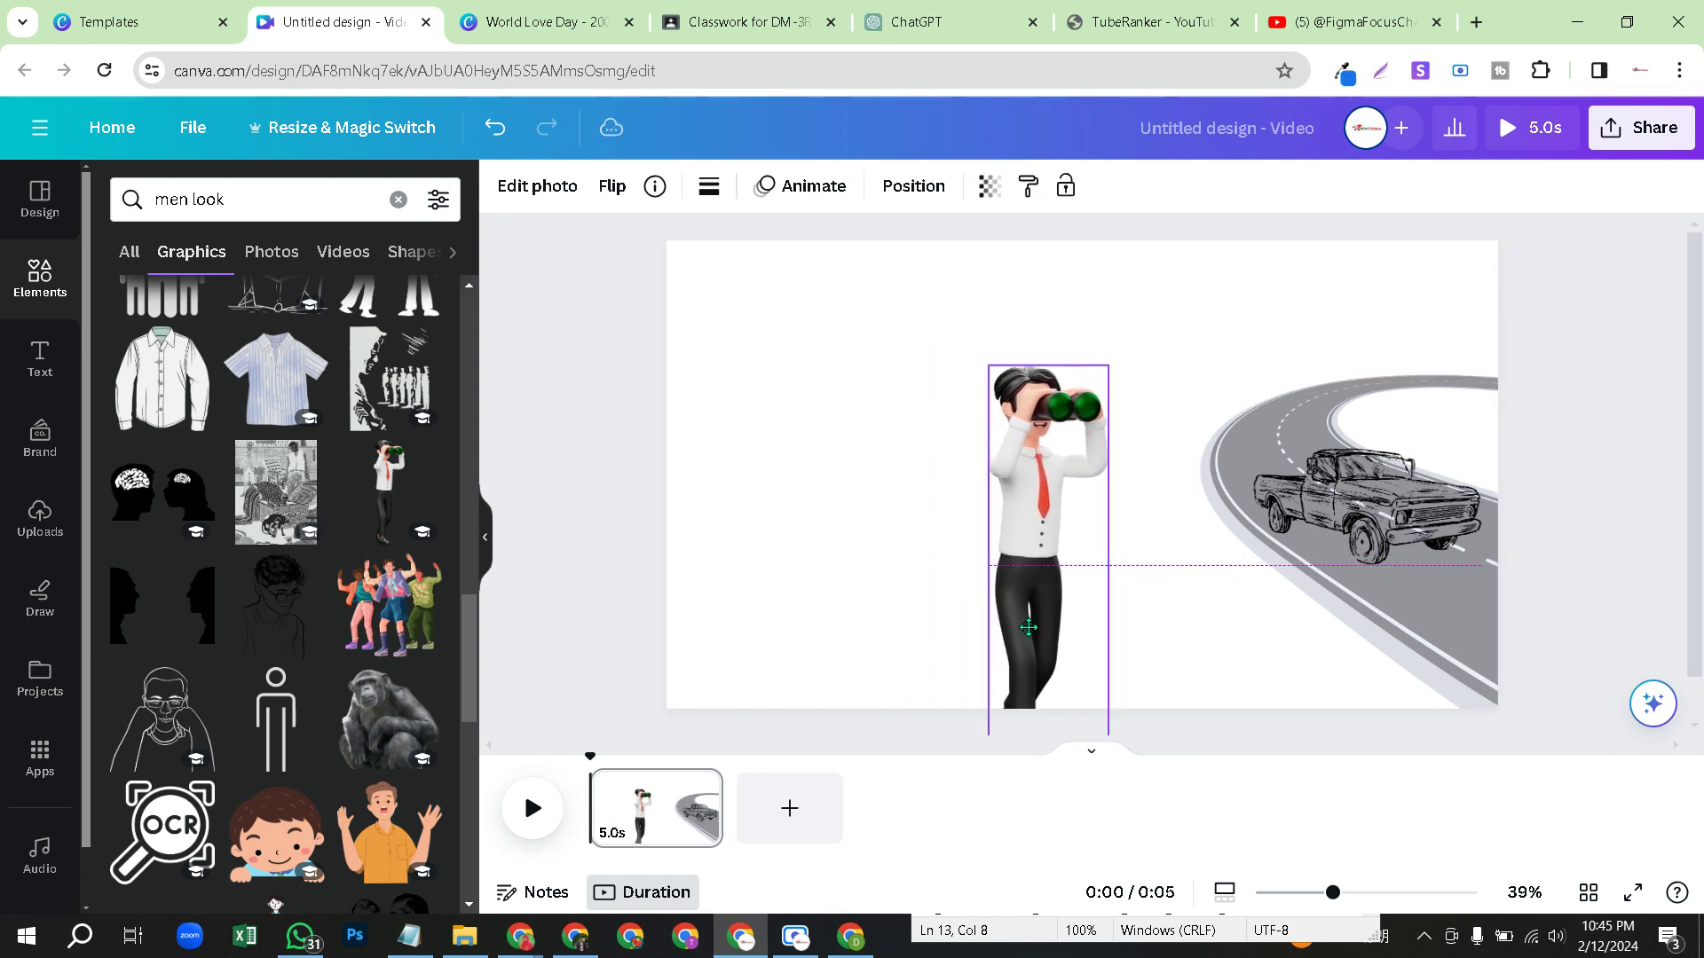
left_click(1254, 640)
left_click(1132, 592)
left_click_drag(1096, 546, 1086, 533)
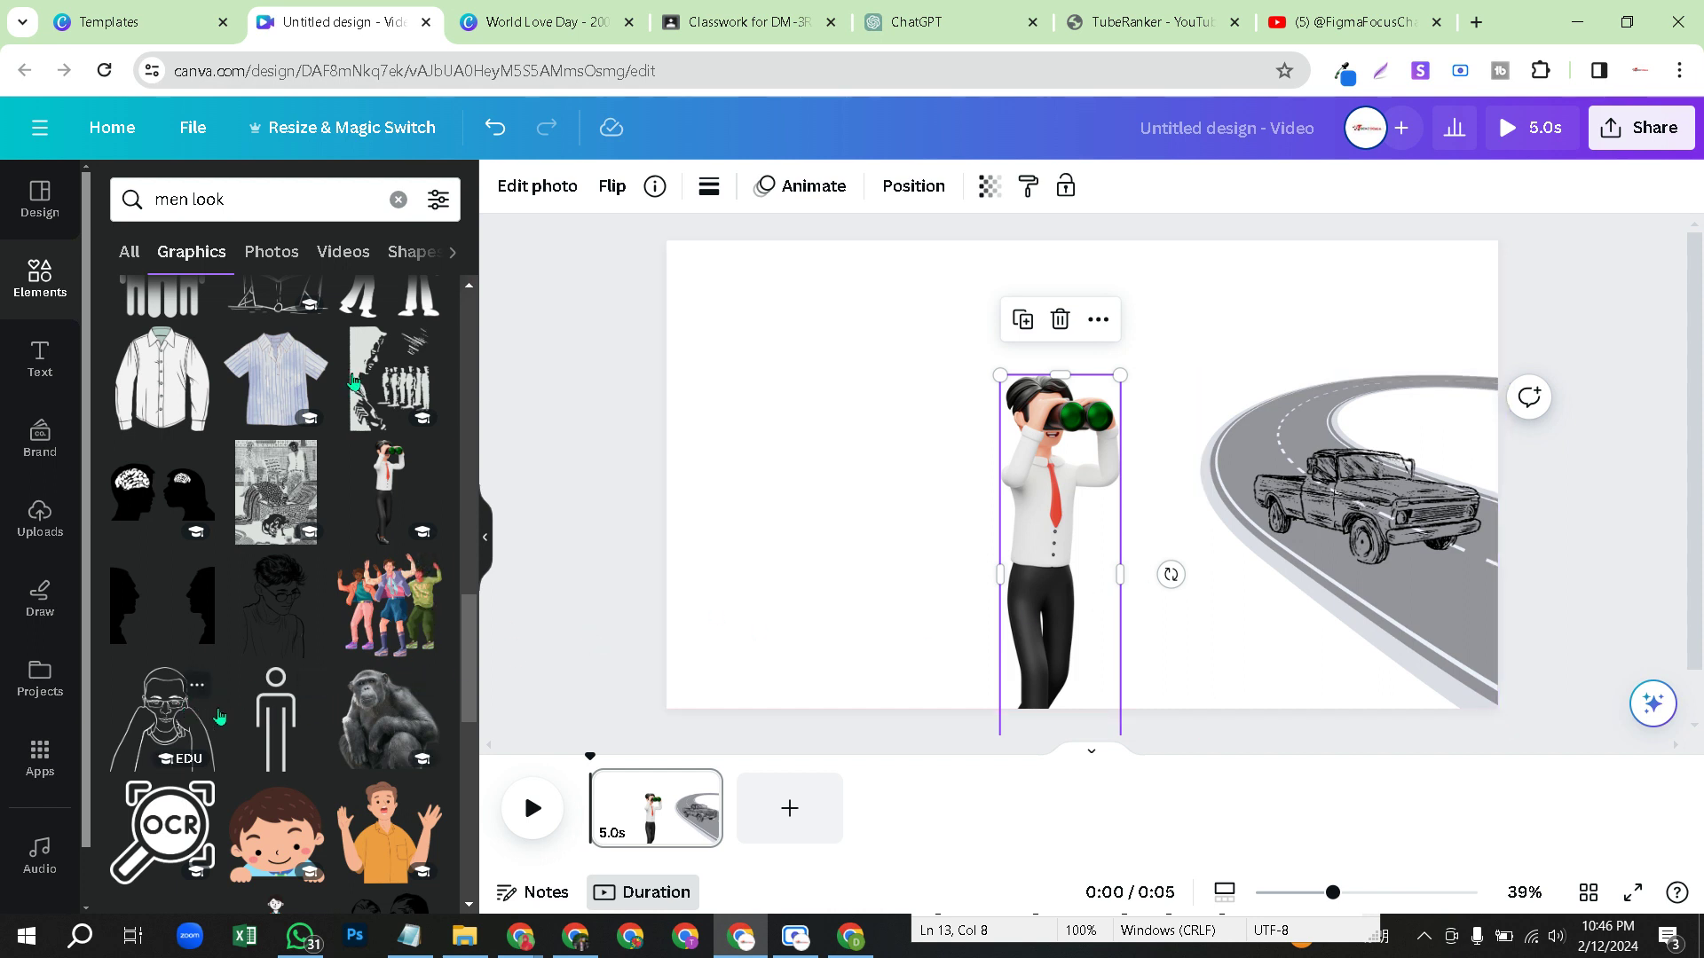
left_click(791, 489)
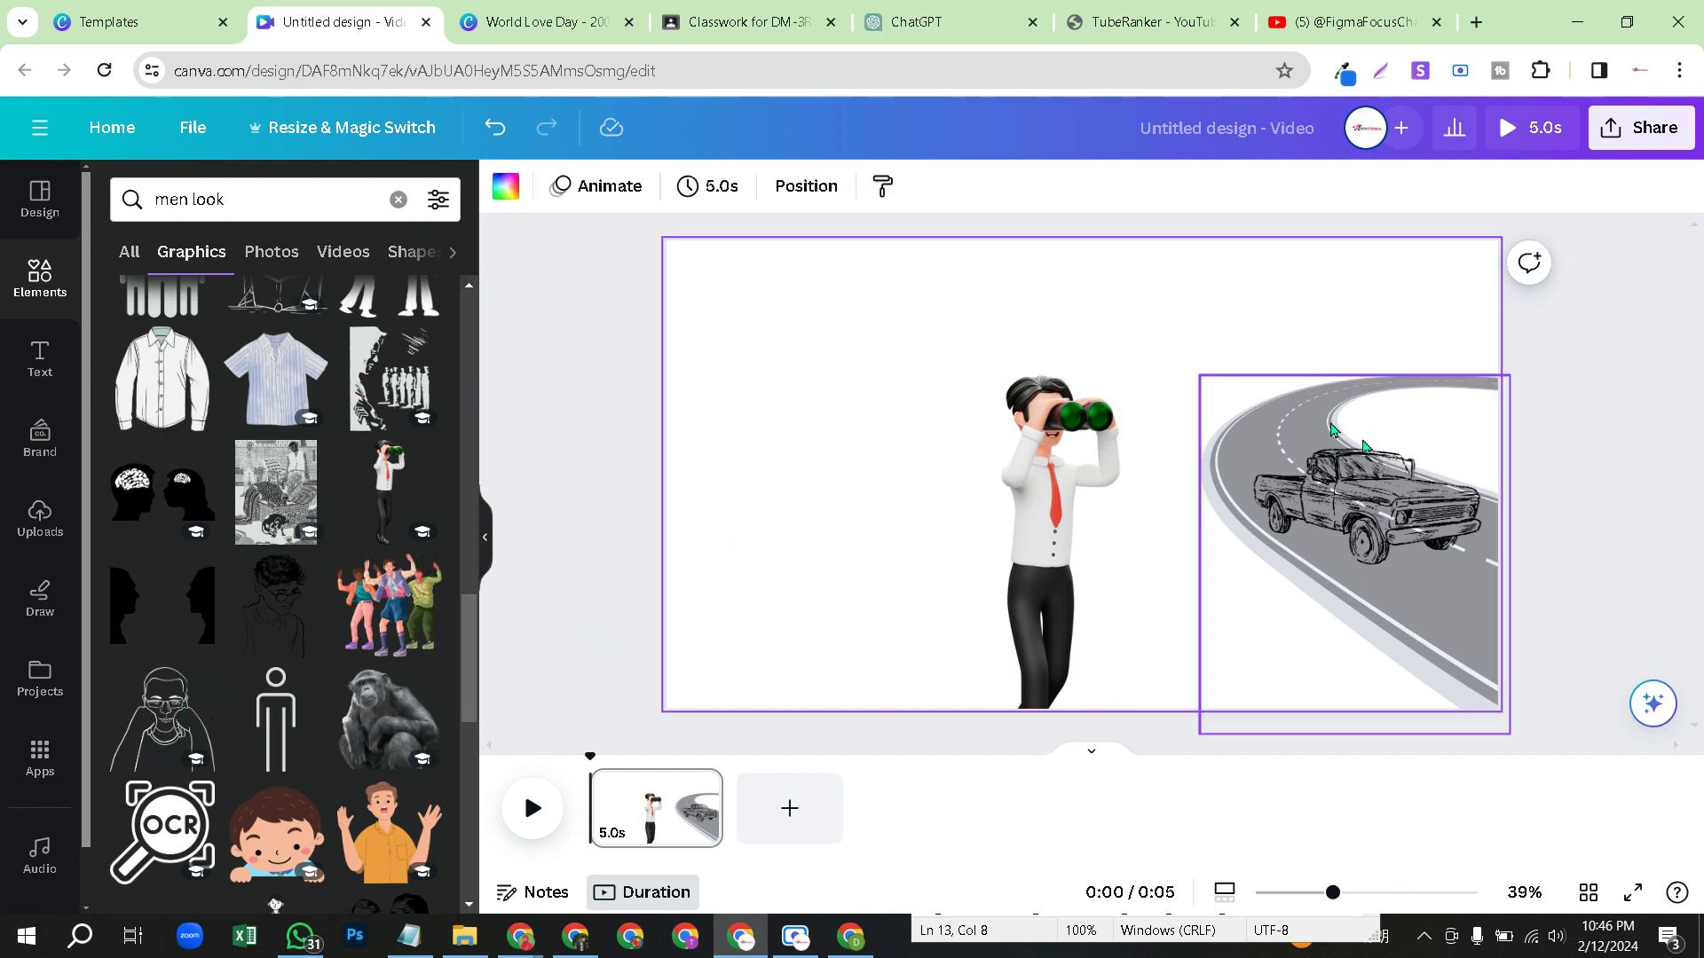
left_click(1060, 480)
left_click_drag(1059, 480, 1080, 486)
left_click(1615, 386)
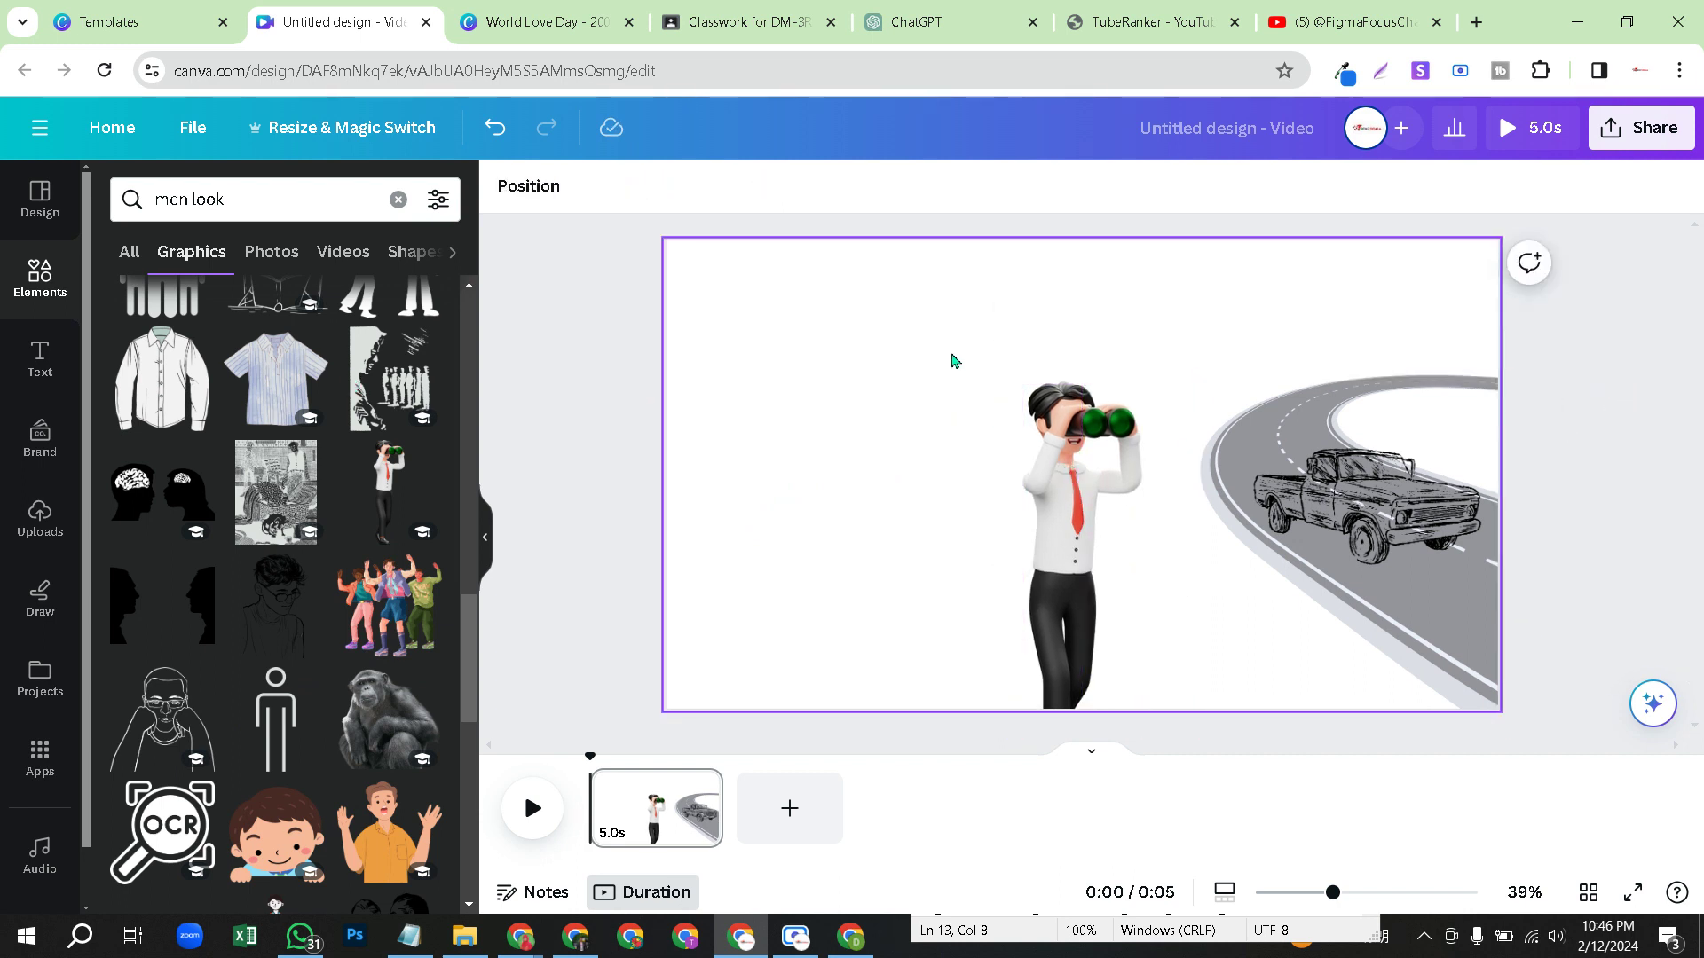
- Rename the design as "dddd"
left_click(1265, 127)
type("d")
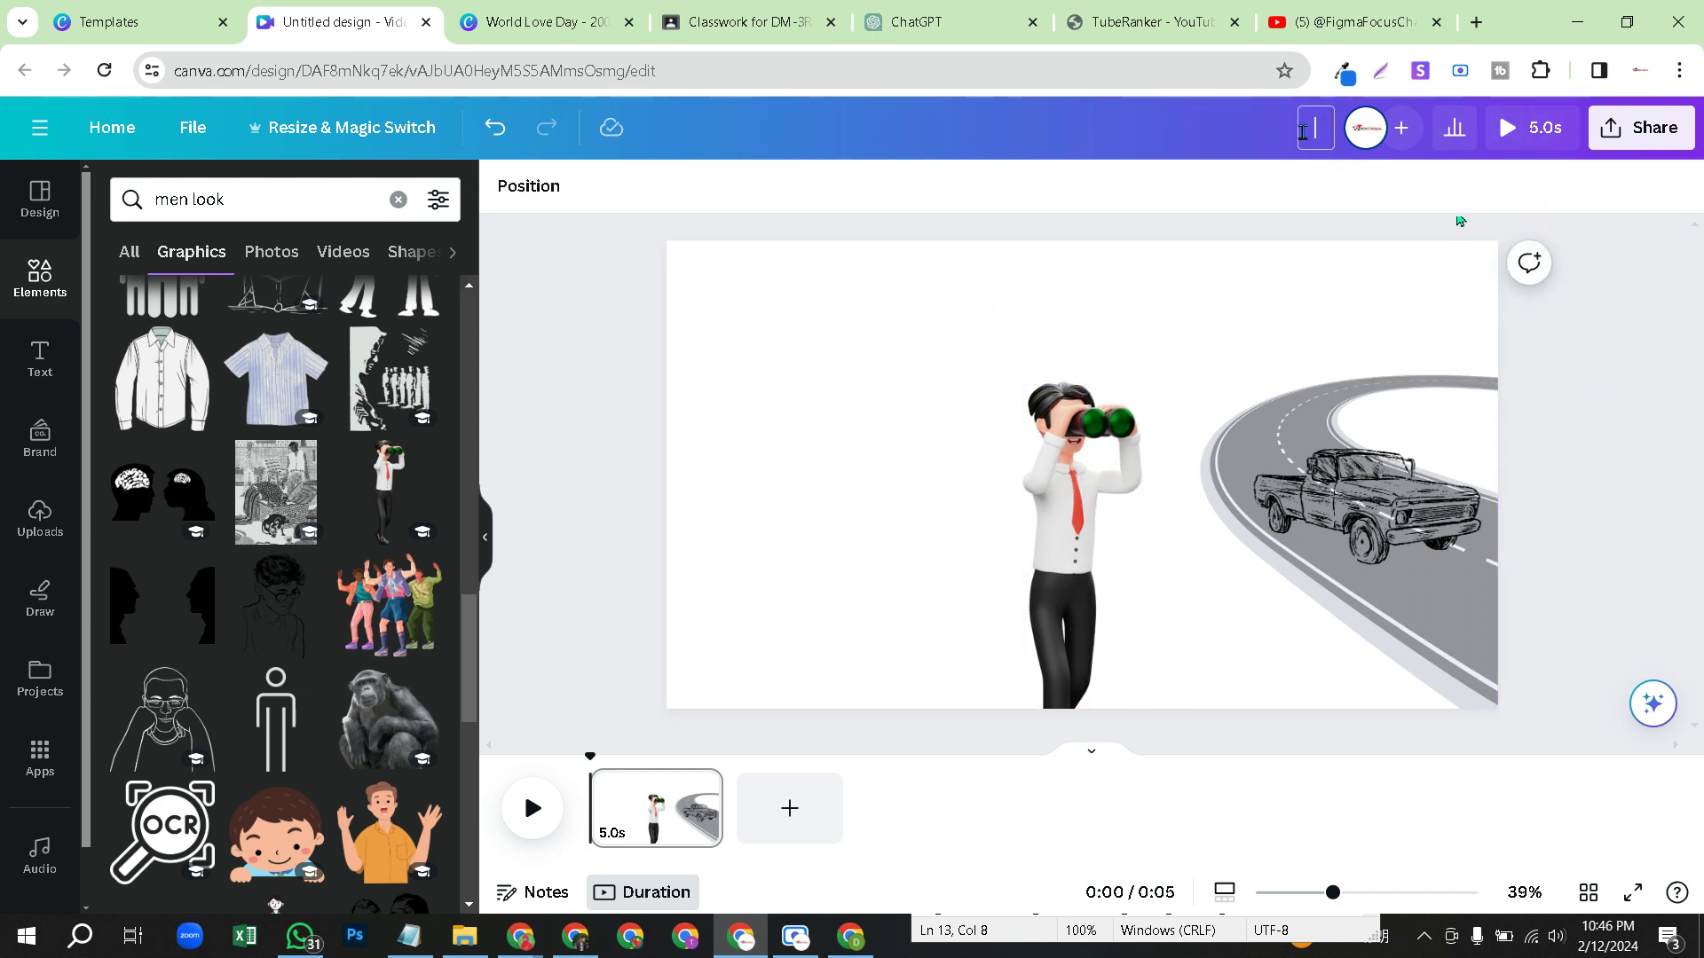
type("ddd")
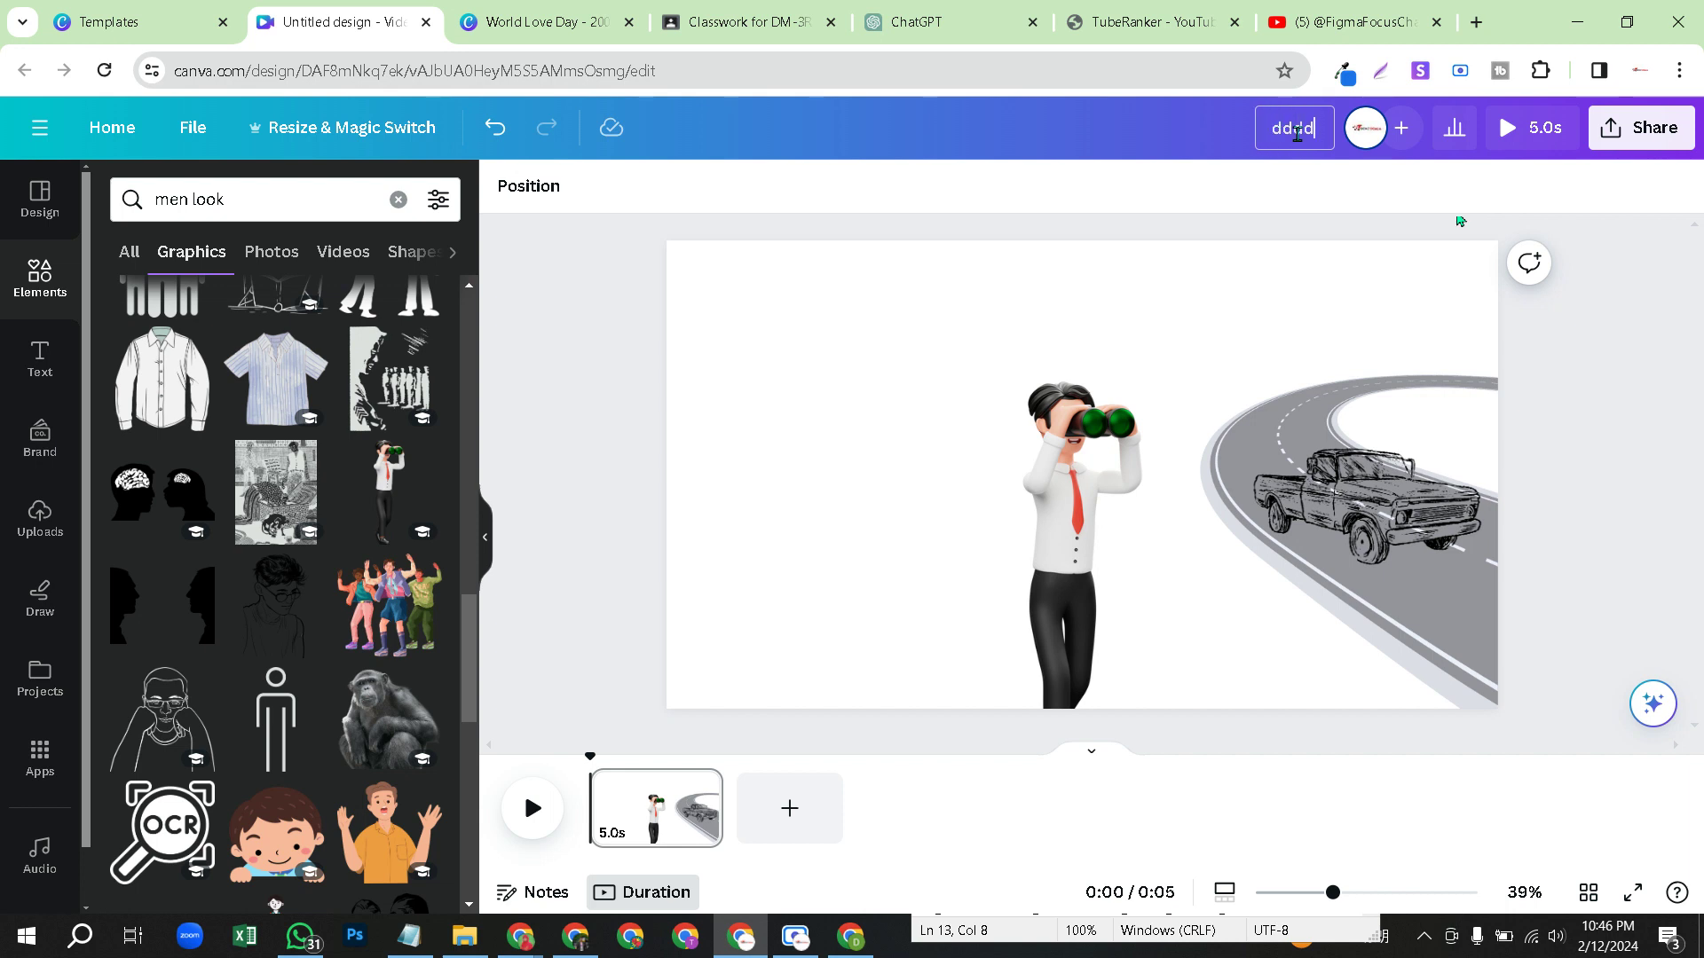
- Download the design as a PNG file
left_click(1642, 127)
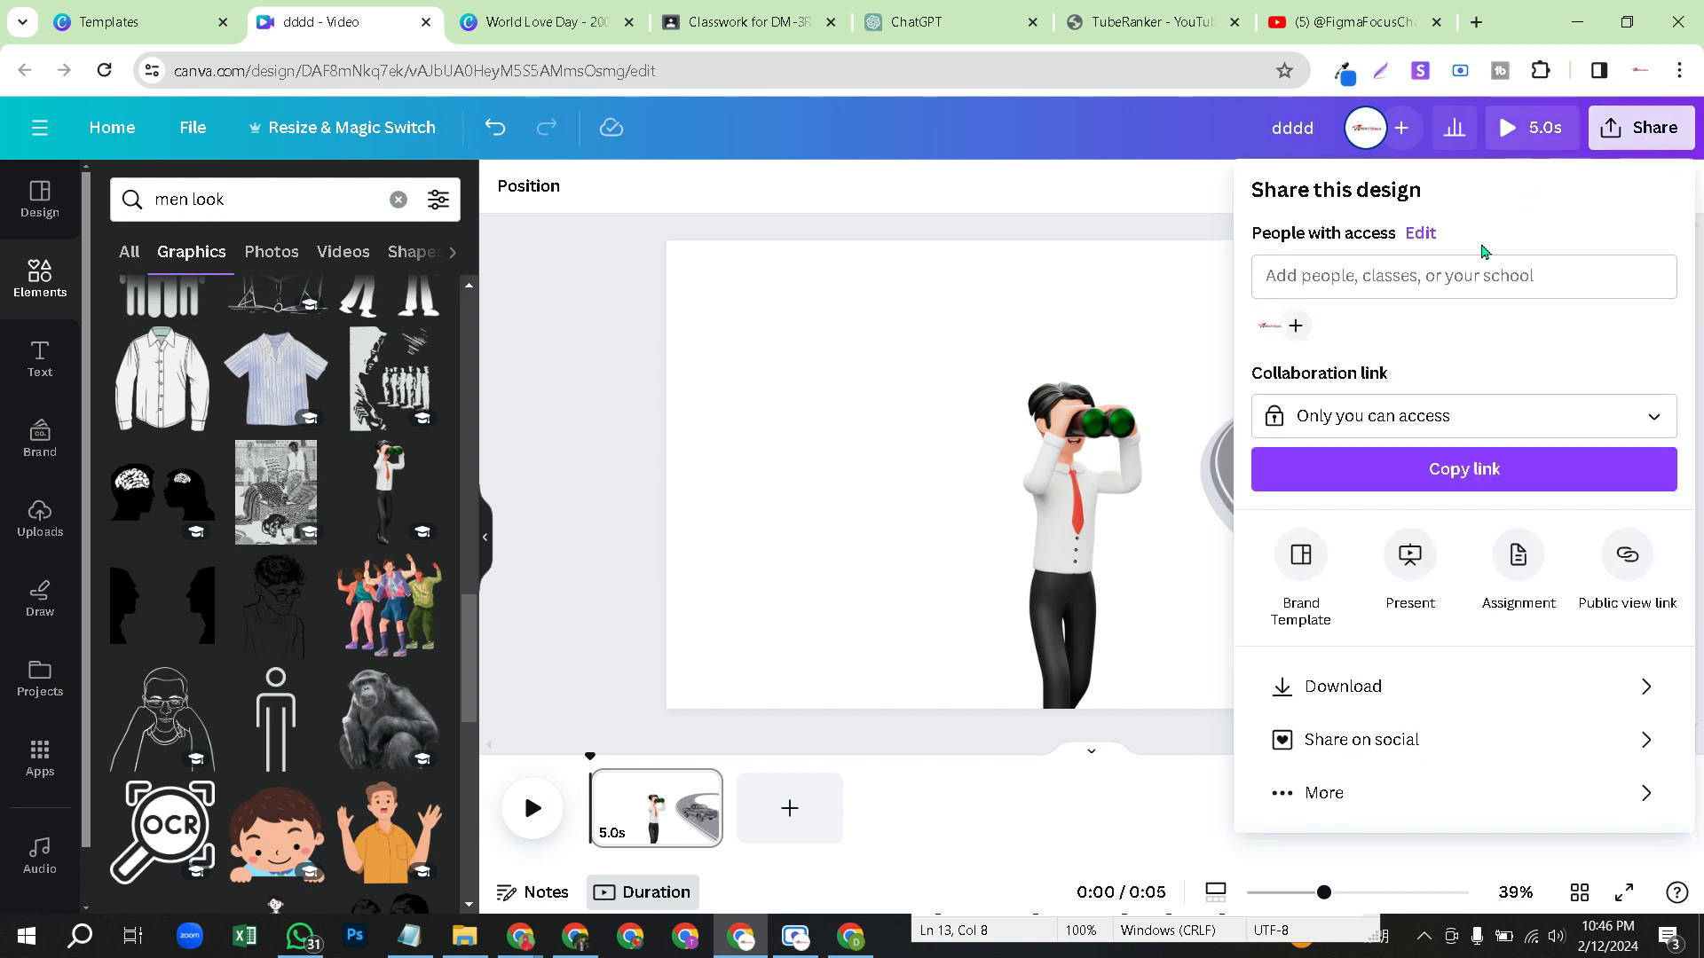
left_click(1383, 683)
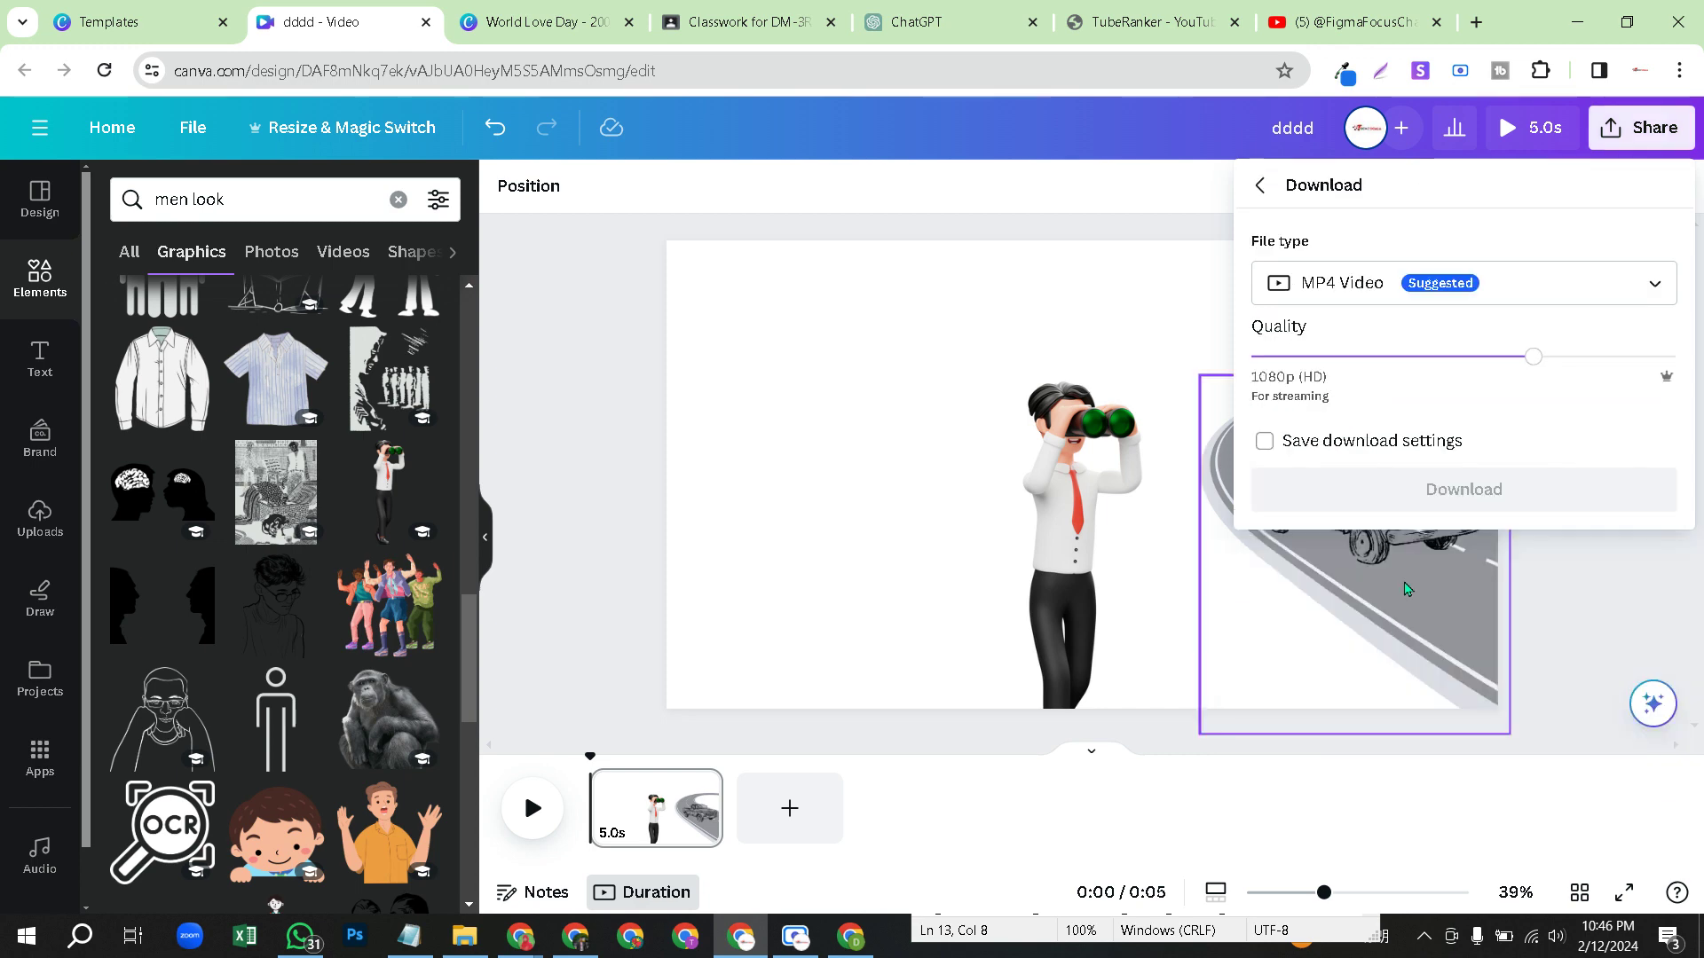
left_click(1370, 293)
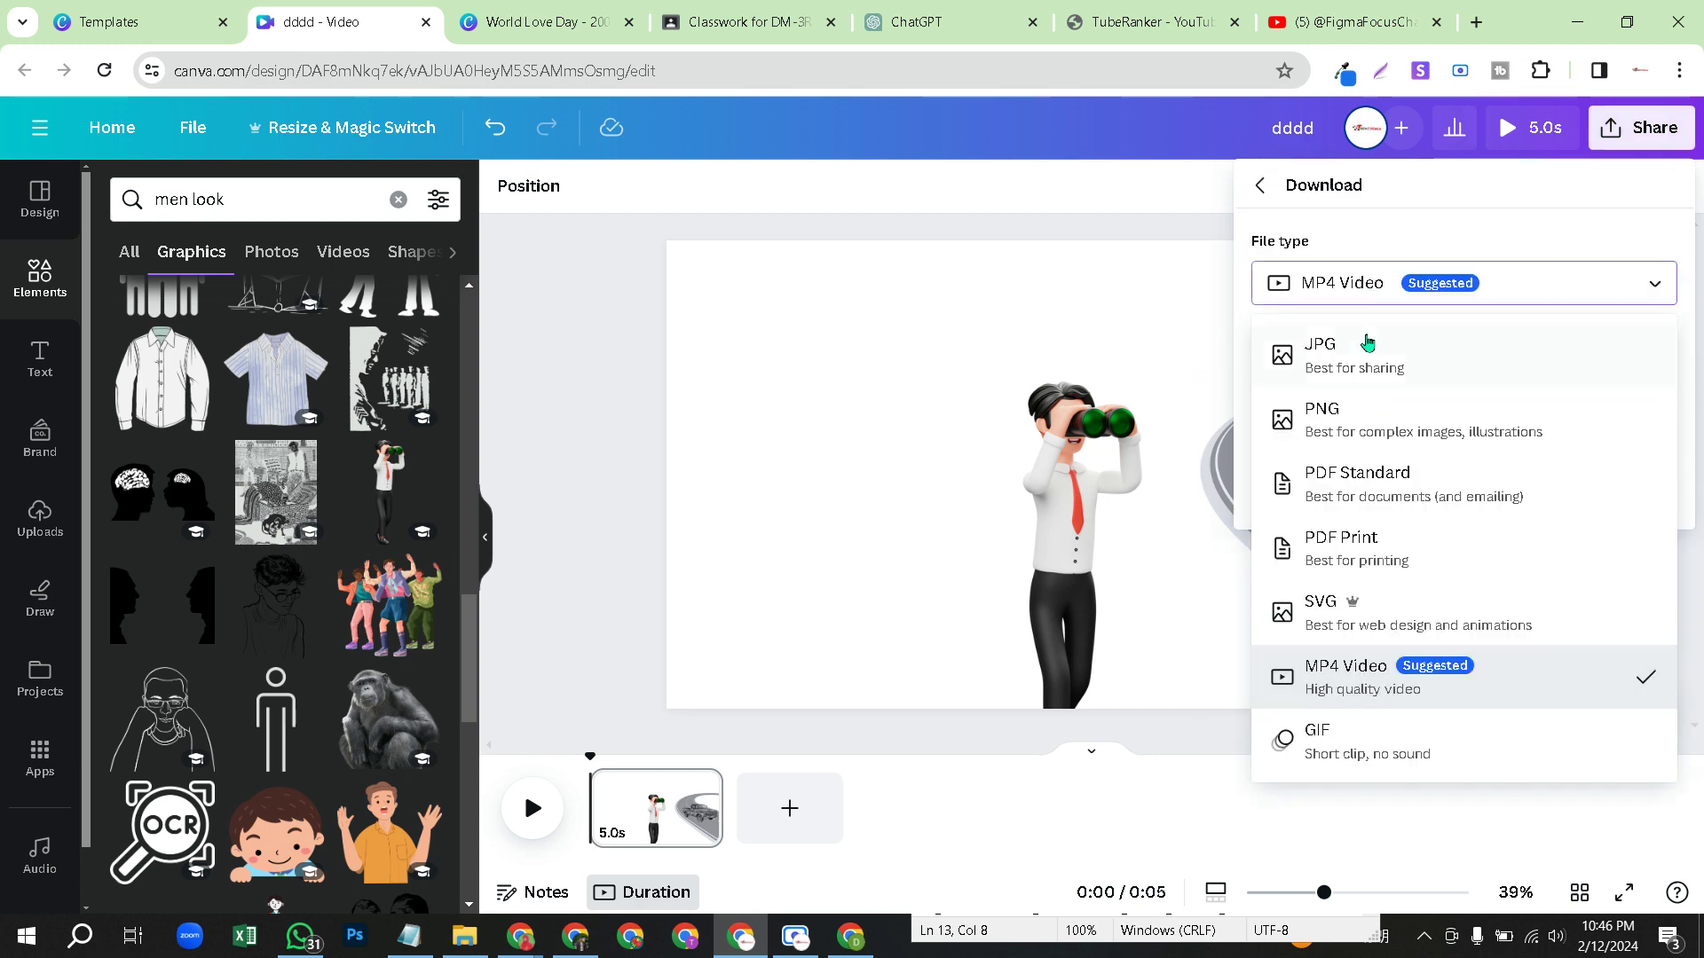
left_click(1356, 422)
left_click(1411, 545)
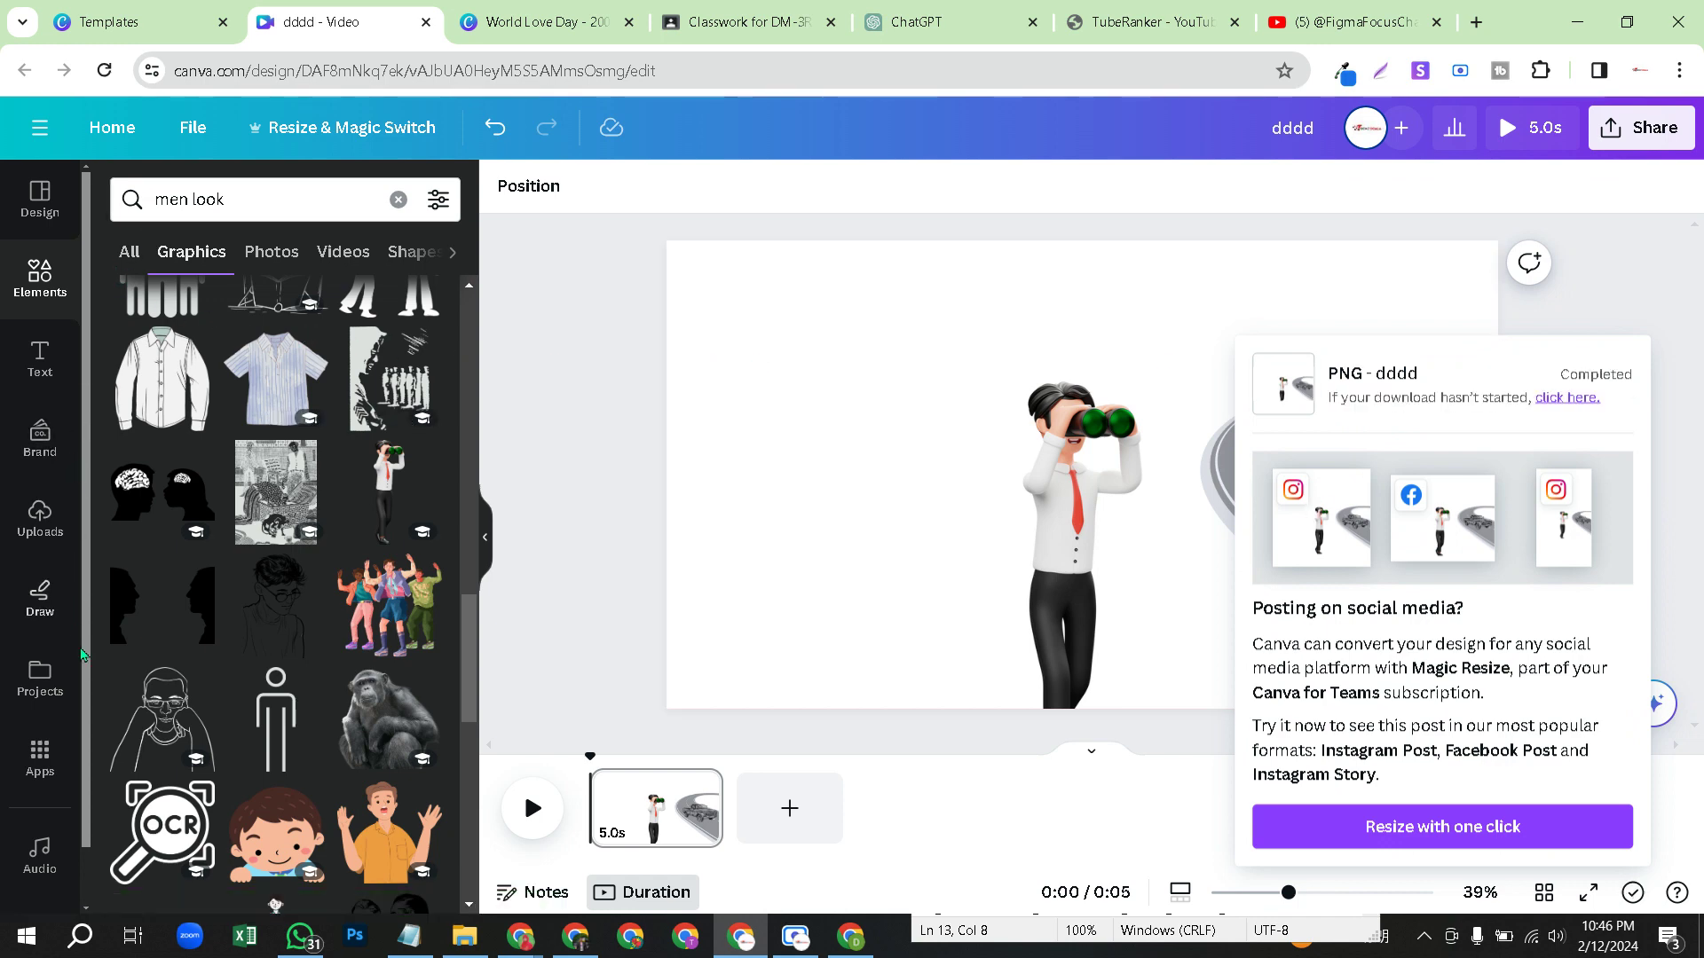
- Search the available apps for "speed" and open the SpeedPaint app
left_click(60, 730)
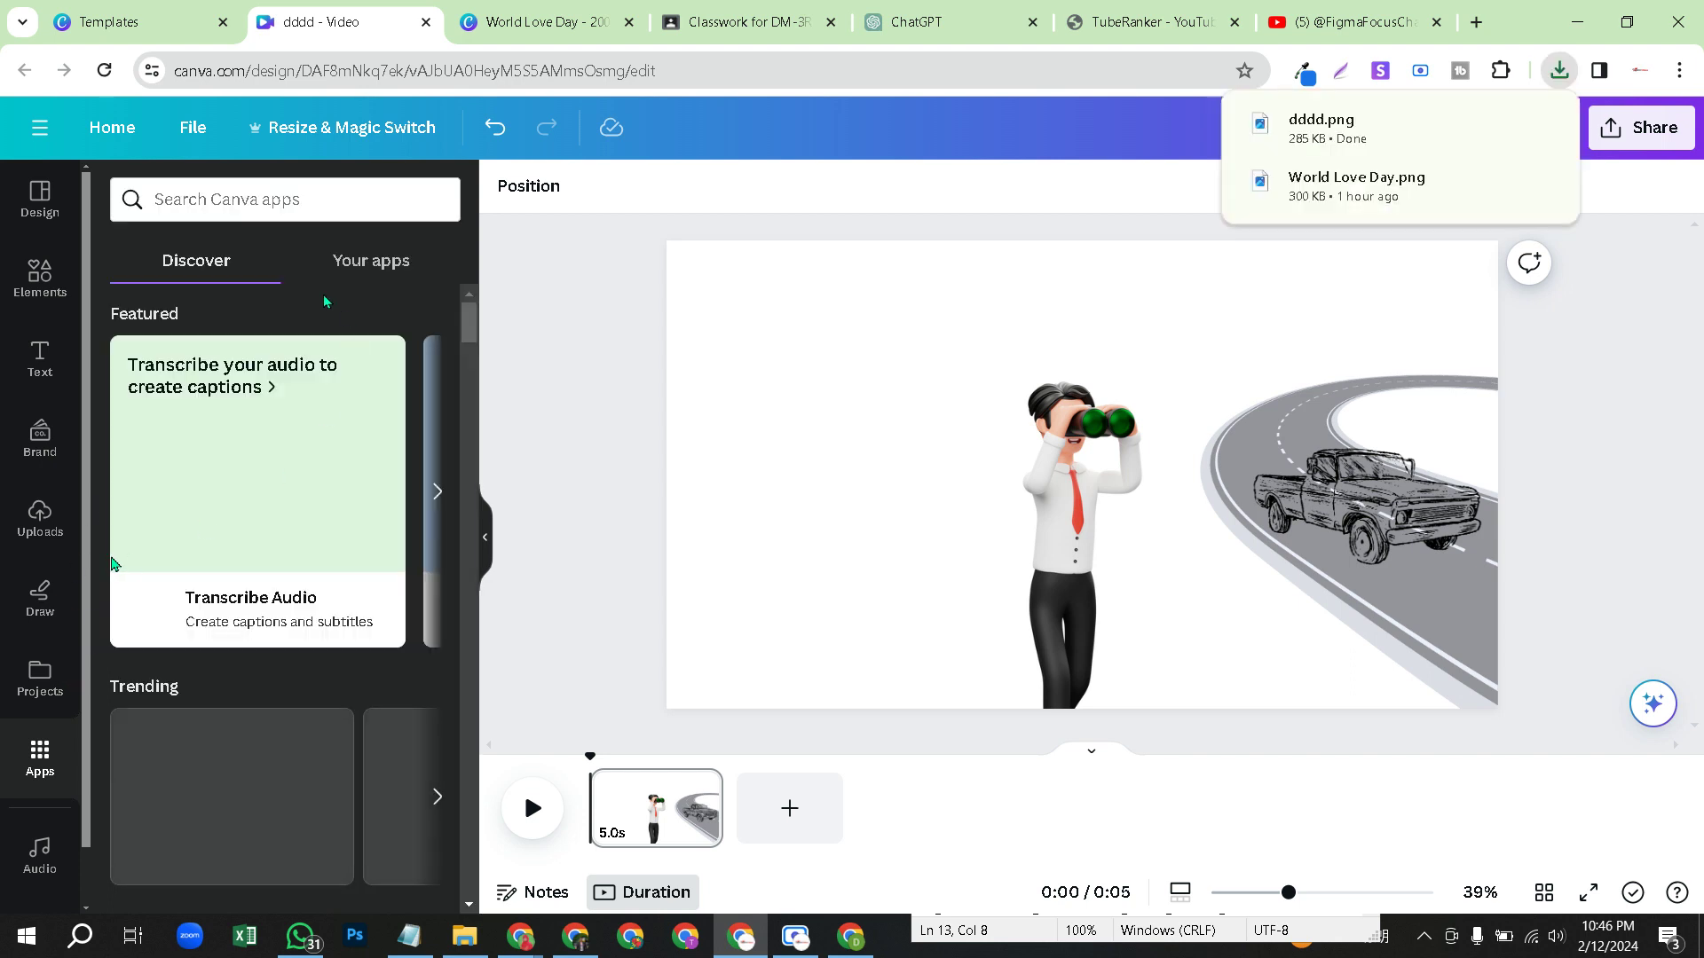
left_click(151, 195)
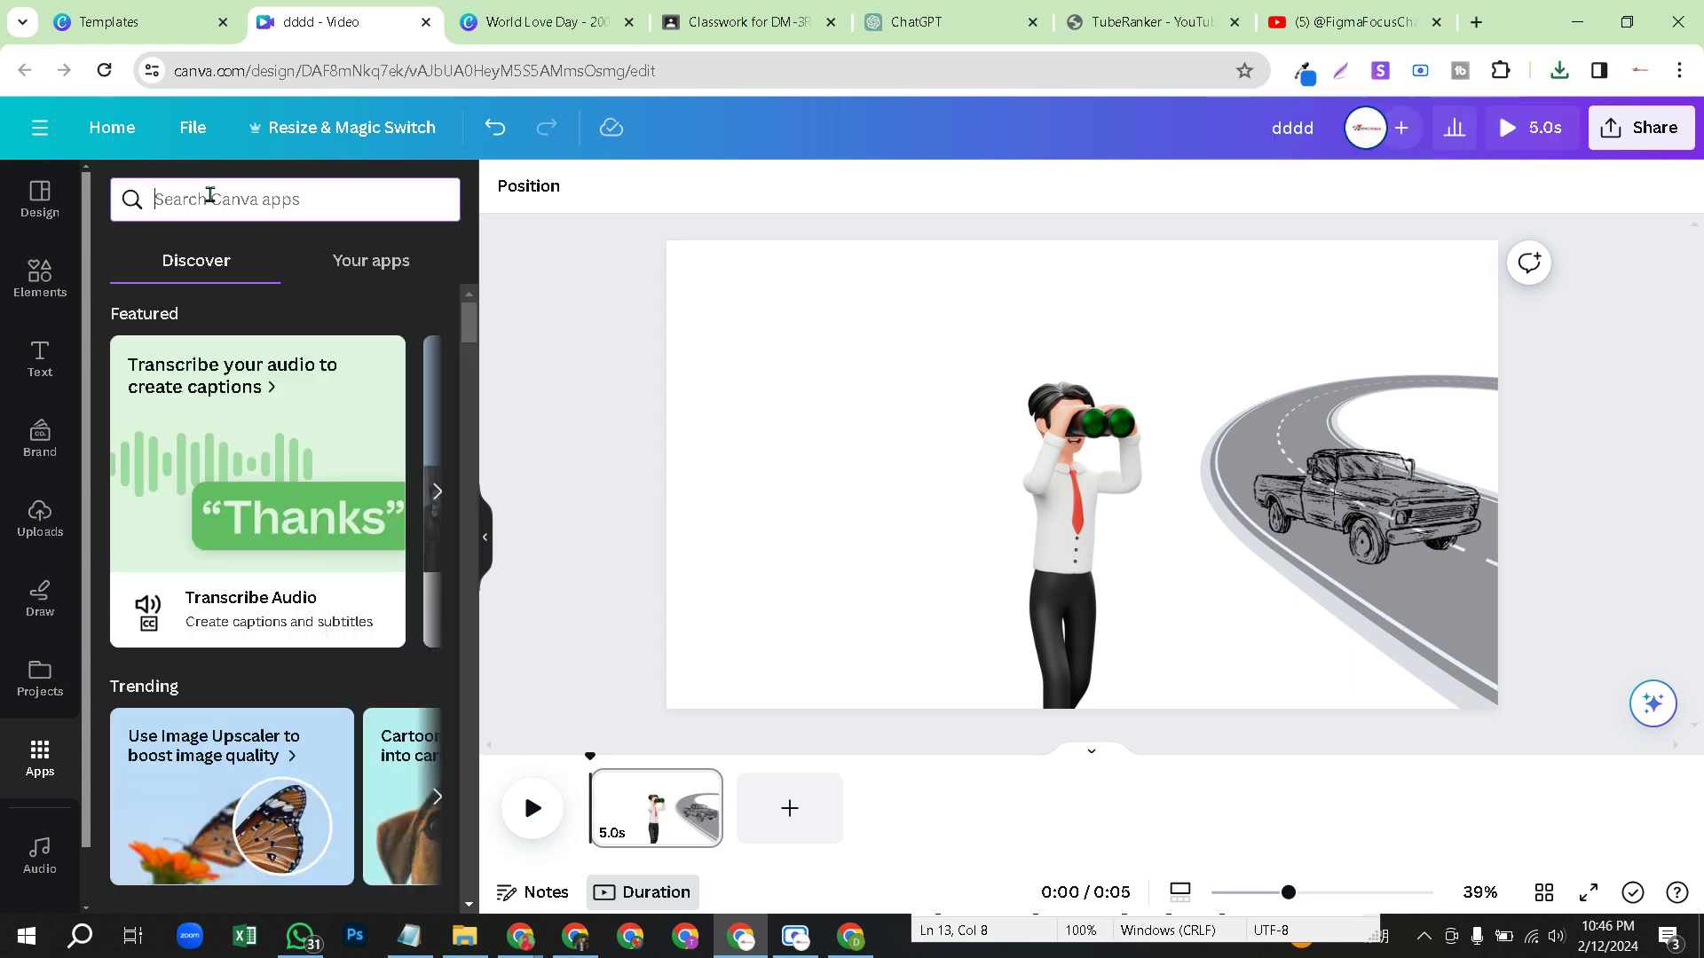
type("speed")
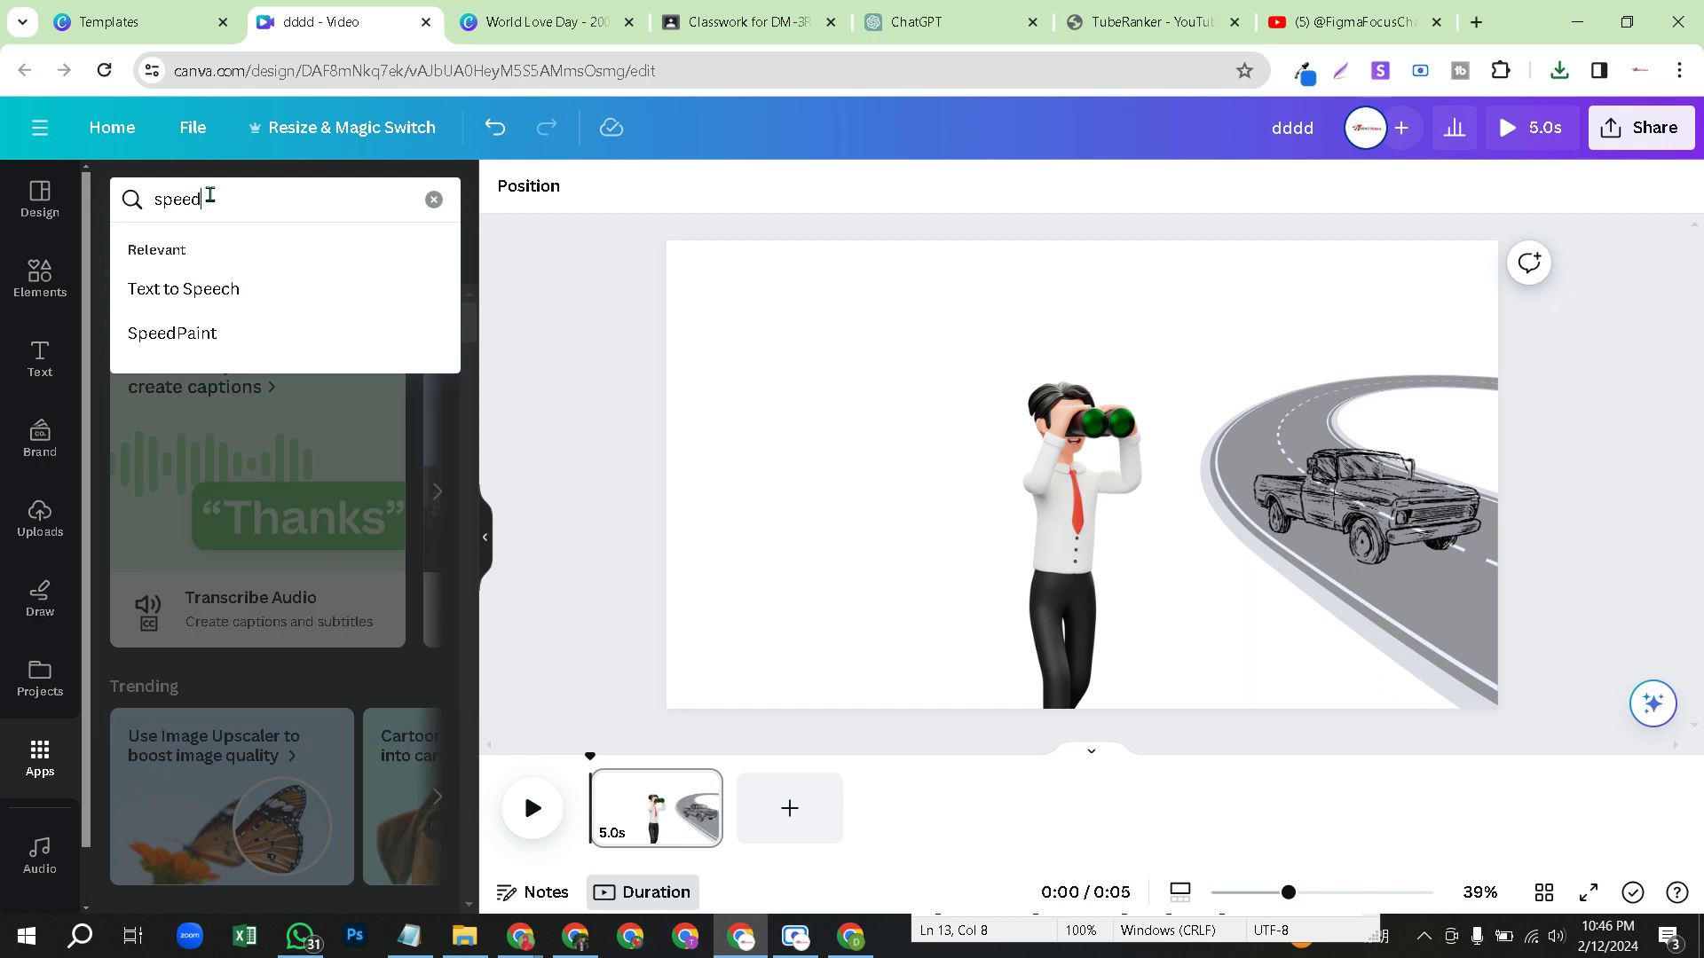
left_click(194, 285)
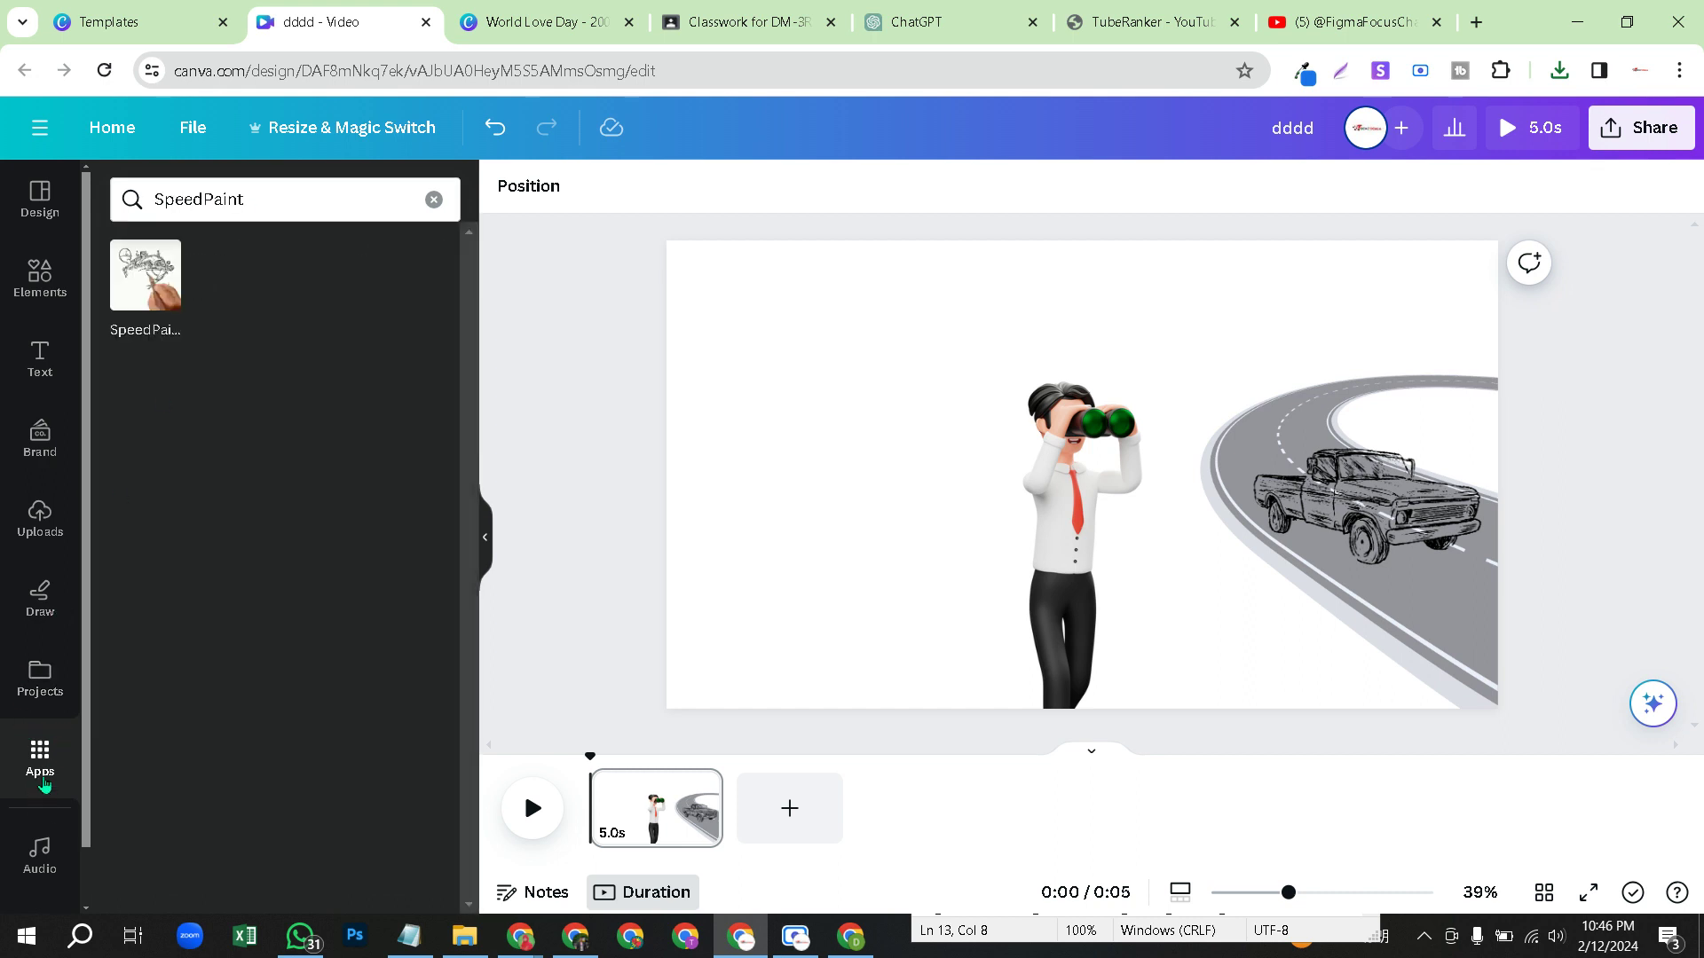
left_click(152, 307)
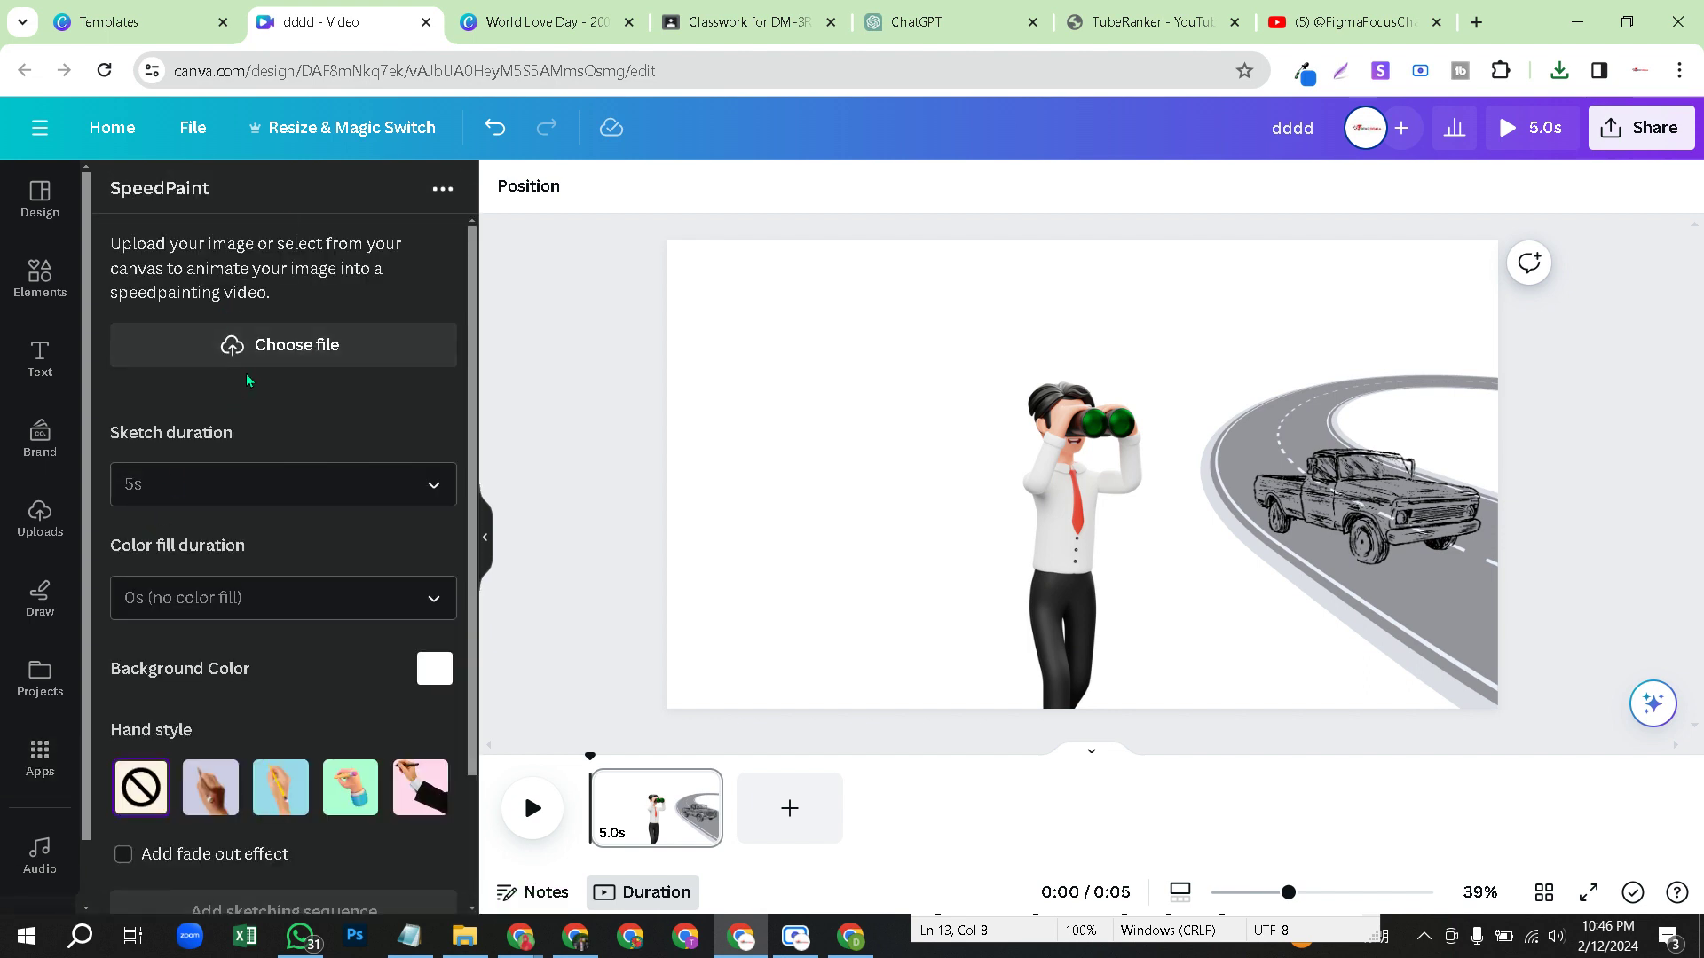
- Load the downloaded image dddd.png into SpeedPaint
left_click(304, 352)
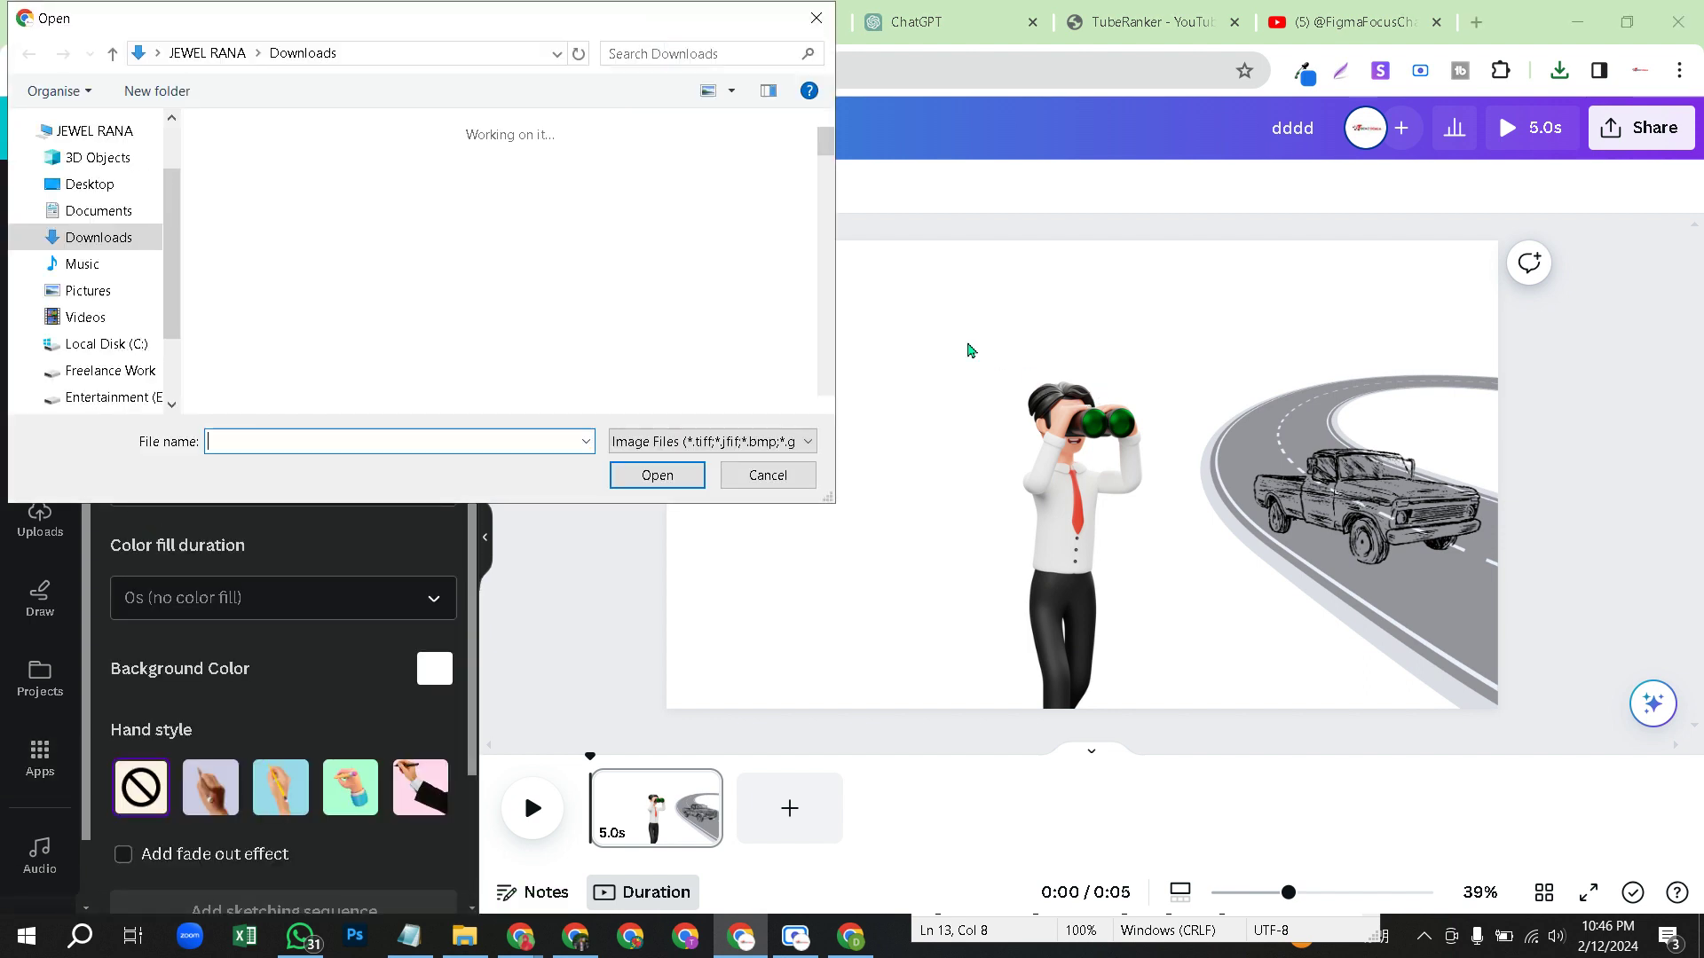
left_click(302, 226)
left_click(657, 476)
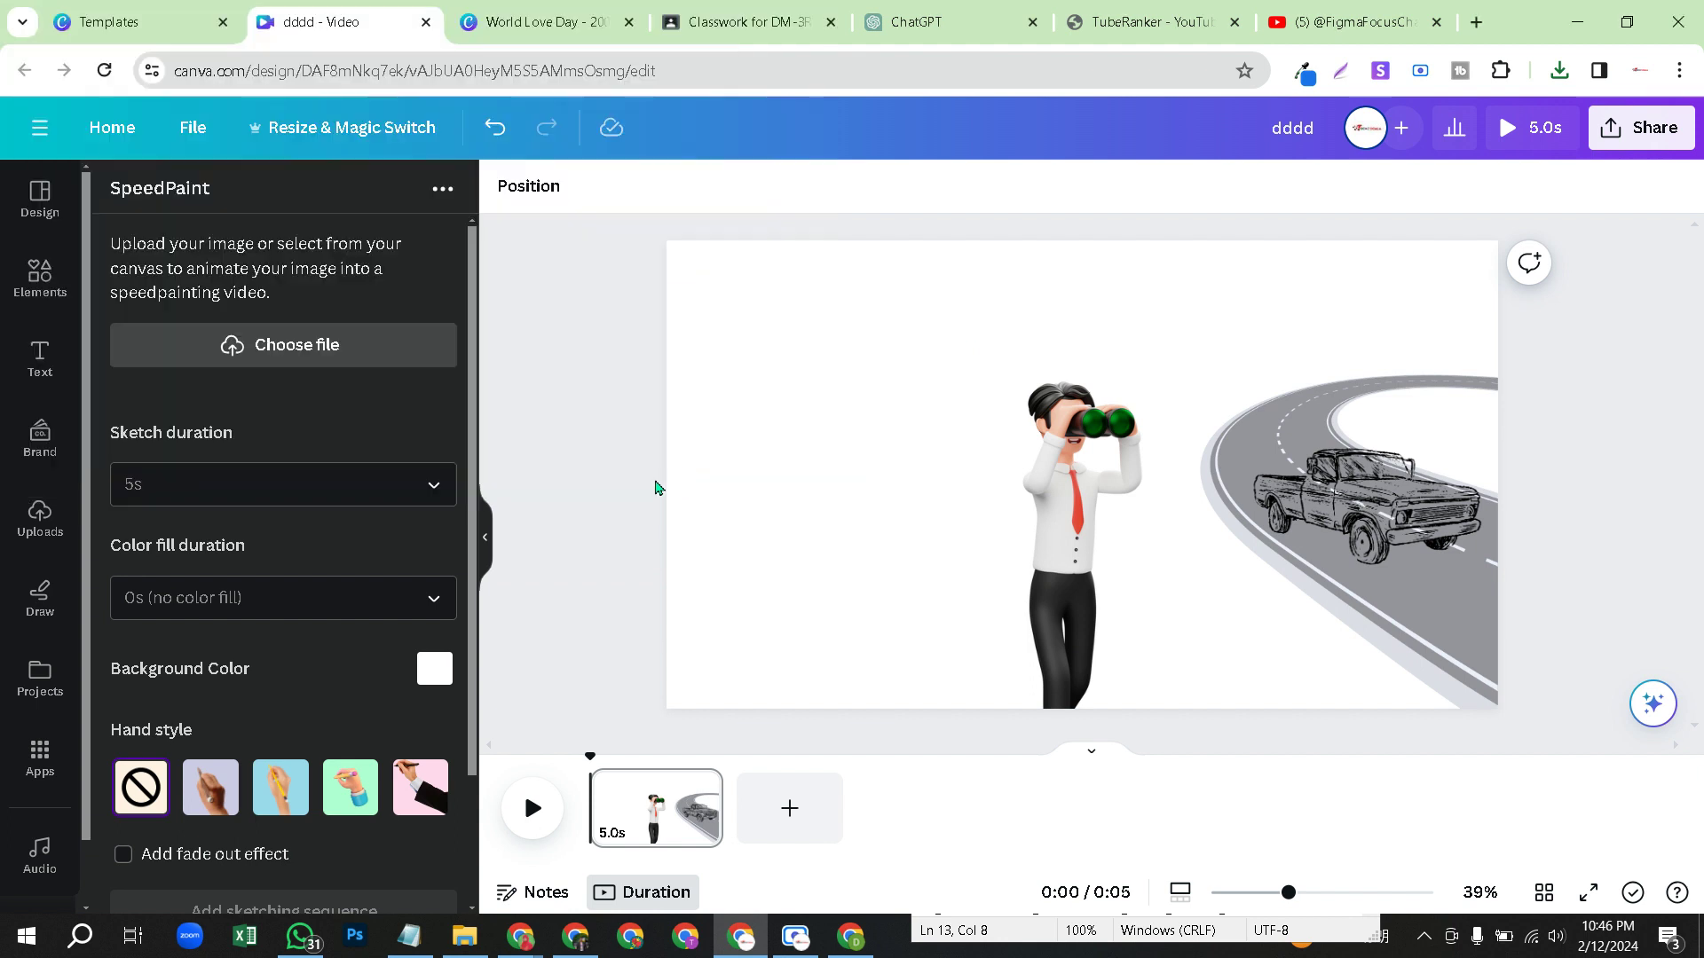
- Set the SpeedPaint sketch duration to 10s and the color fill duration to 5s
scroll(439, 579, "down", 2)
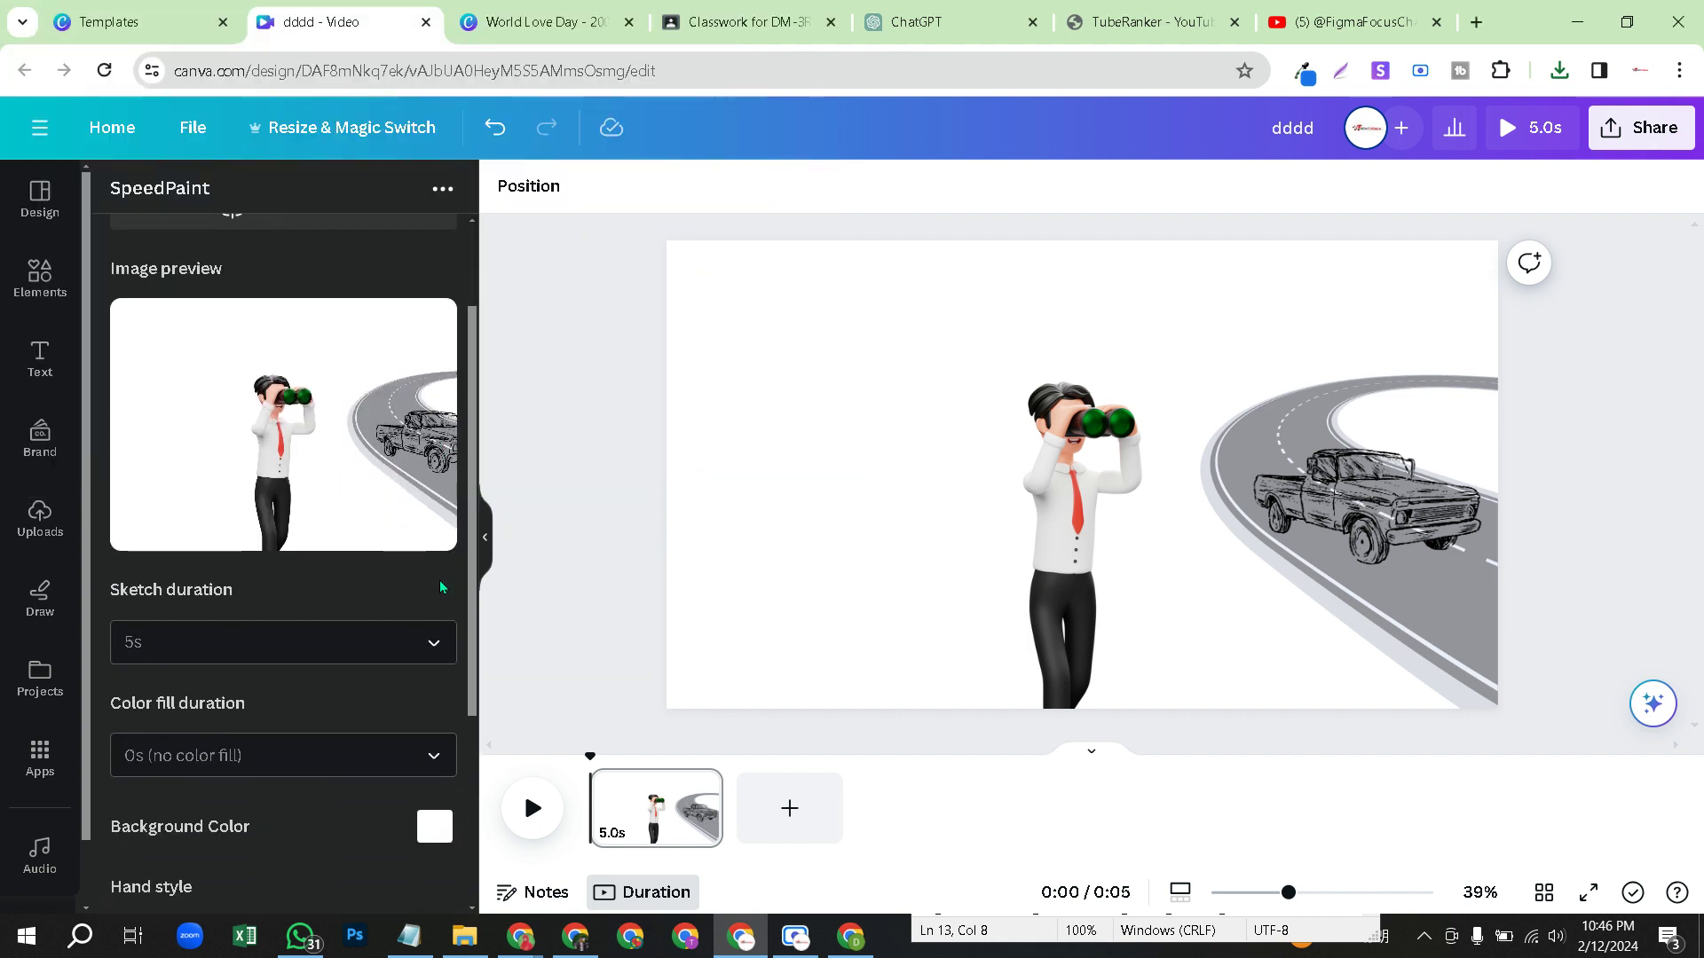
scroll(397, 580, "down", 1)
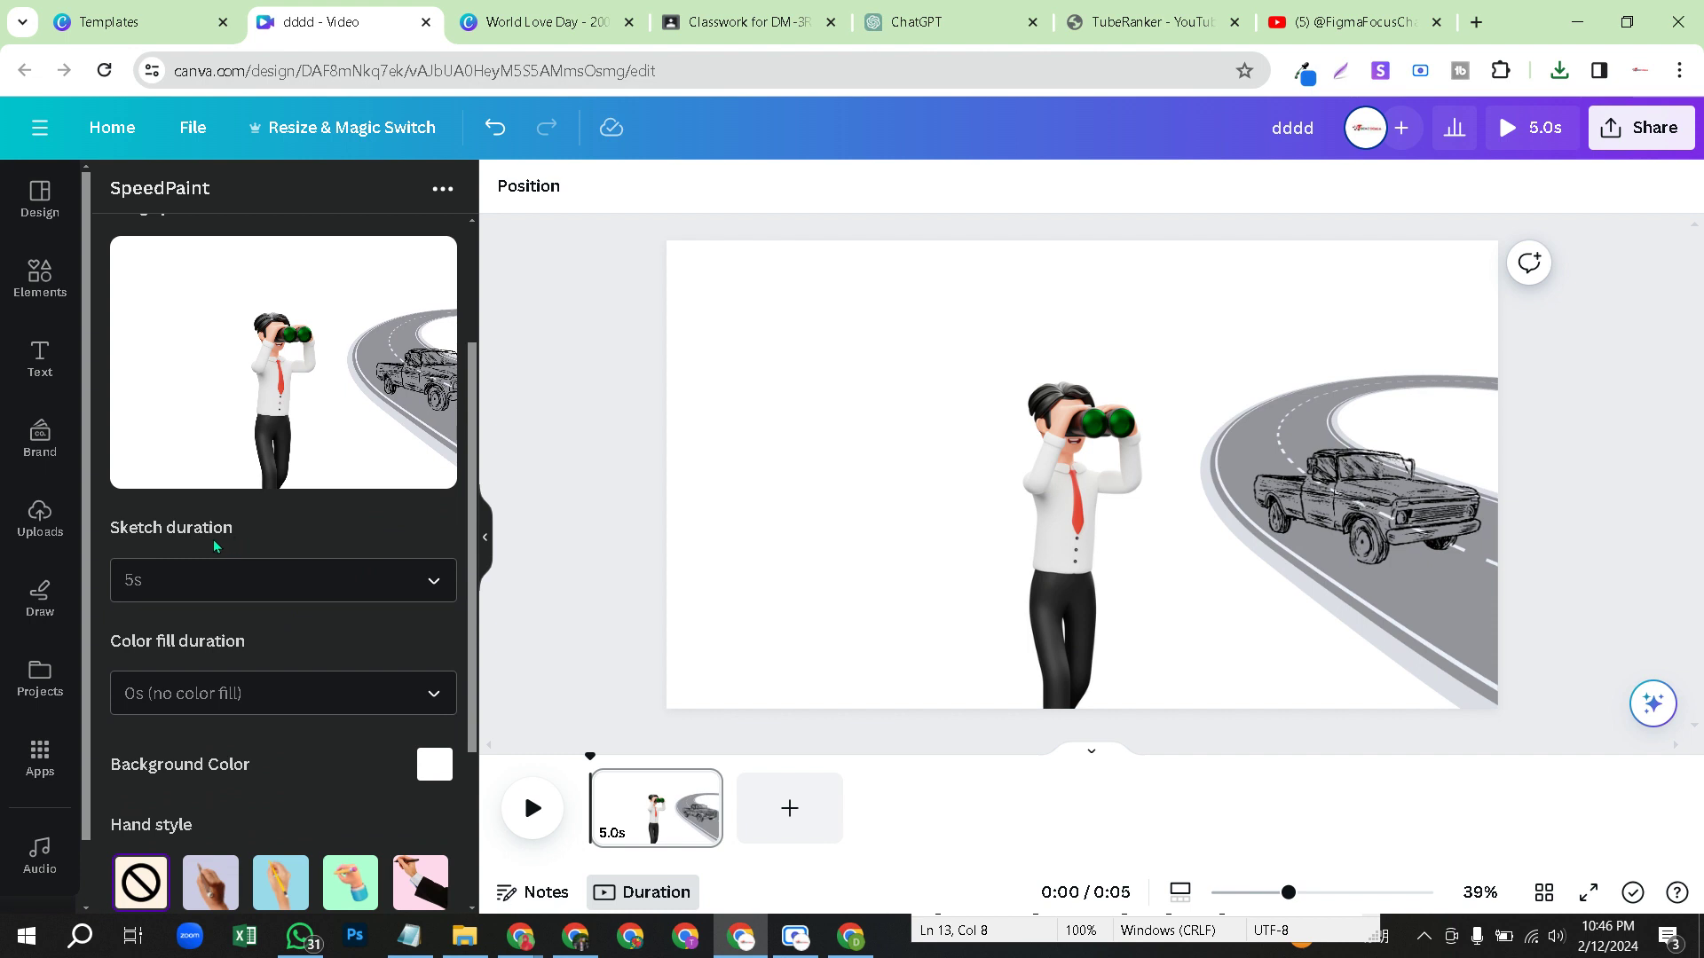
left_click(334, 591)
left_click(235, 774)
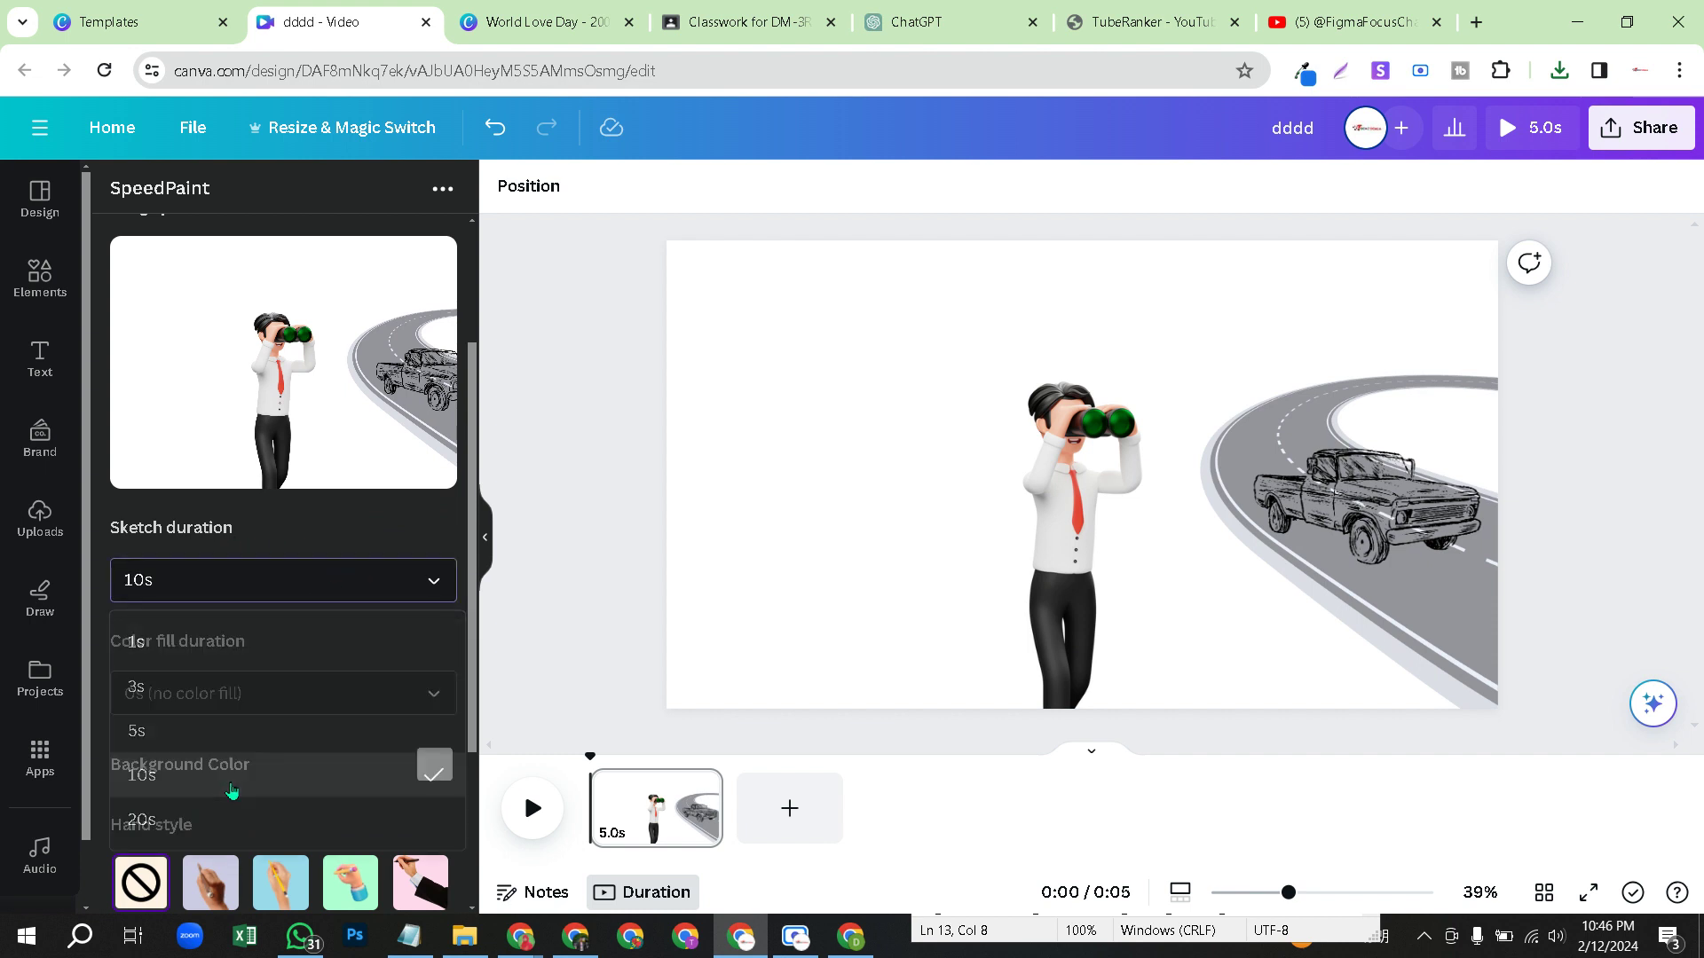
scroll(323, 630, "down", 1)
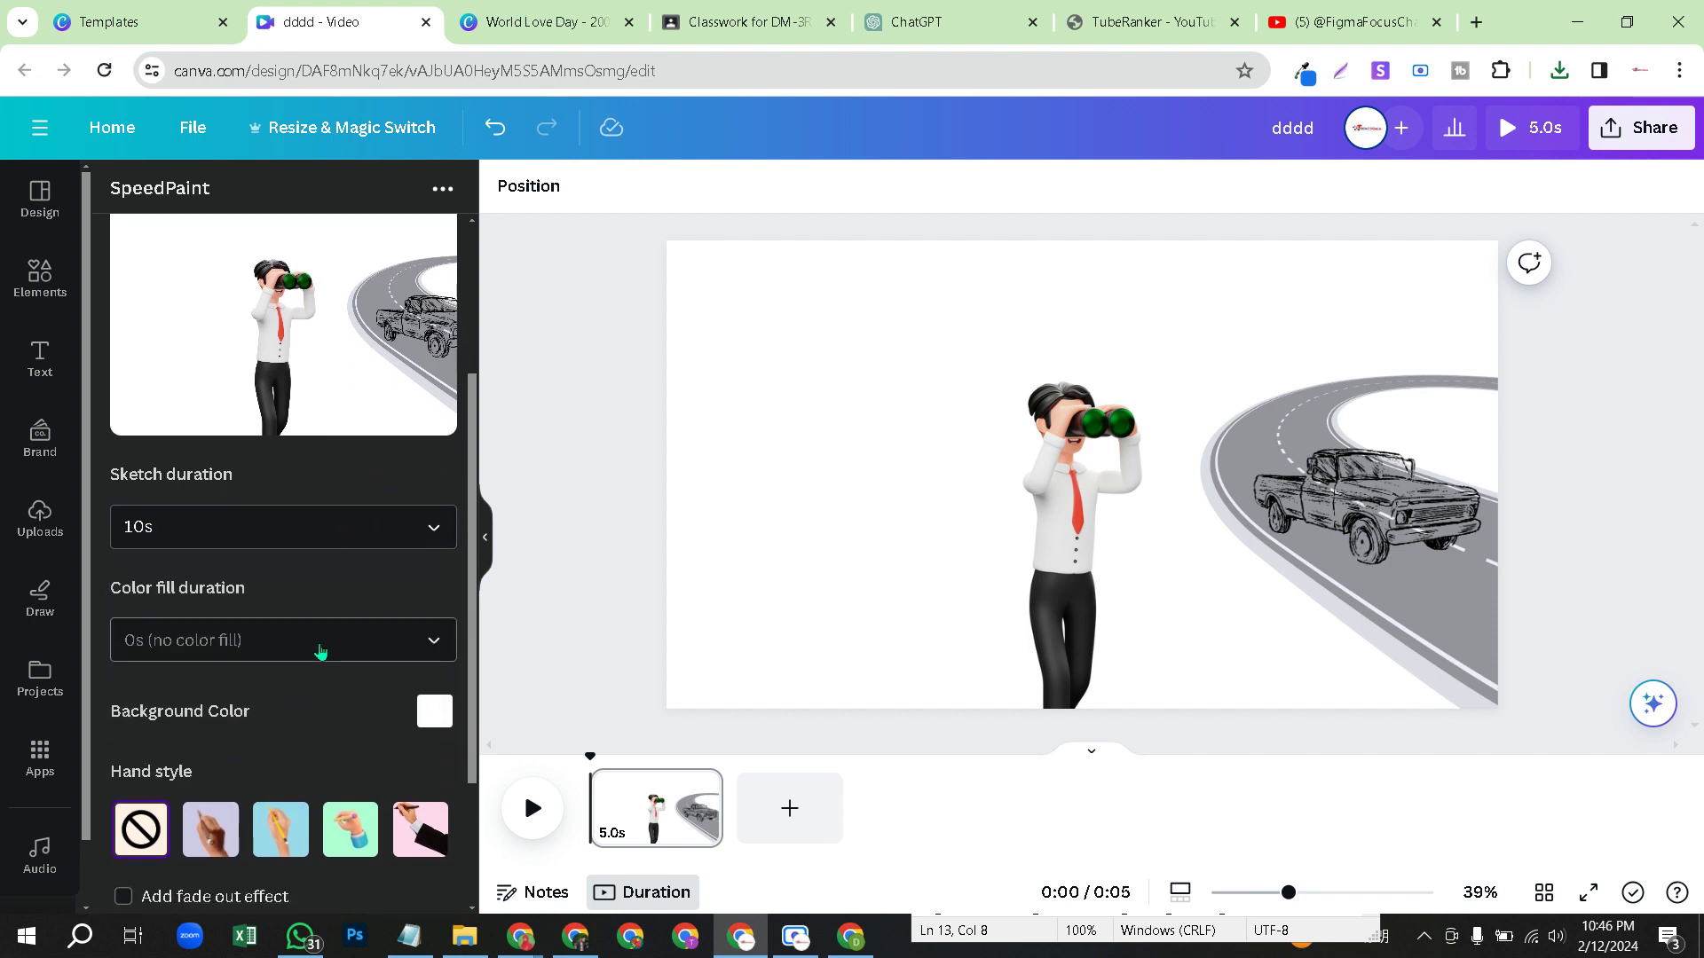
left_click(320, 648)
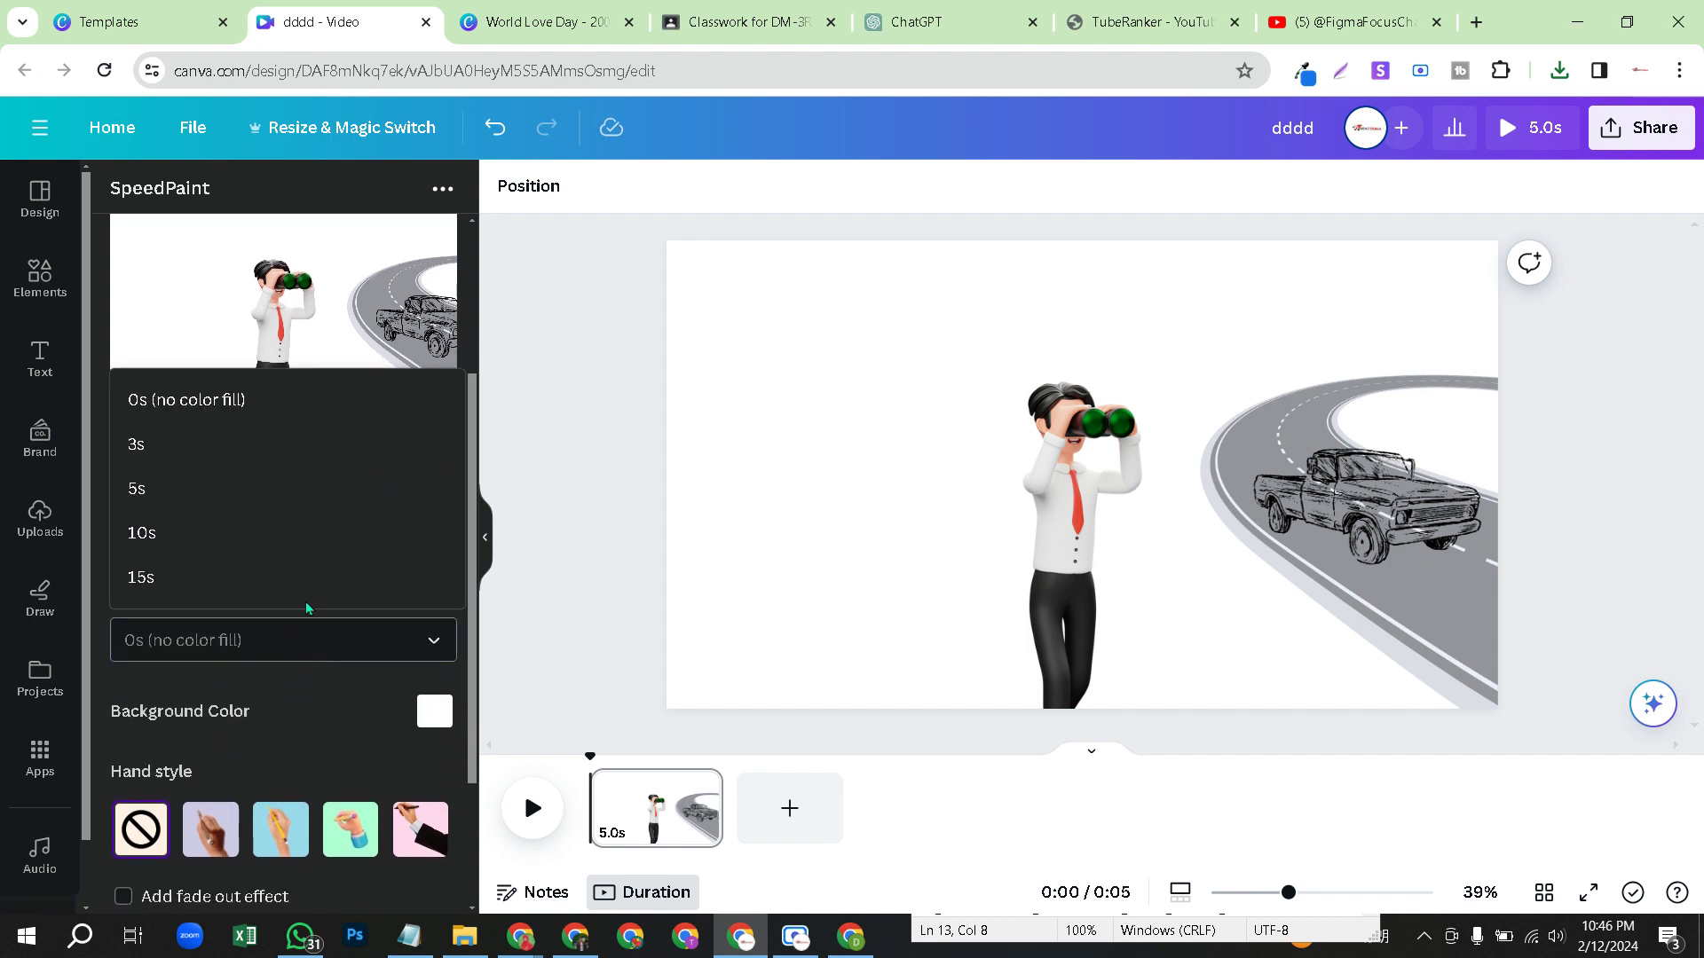
left_click(216, 507)
- Choose the hand style with the blue background for the sketch animation
scroll(262, 705, "down", 2)
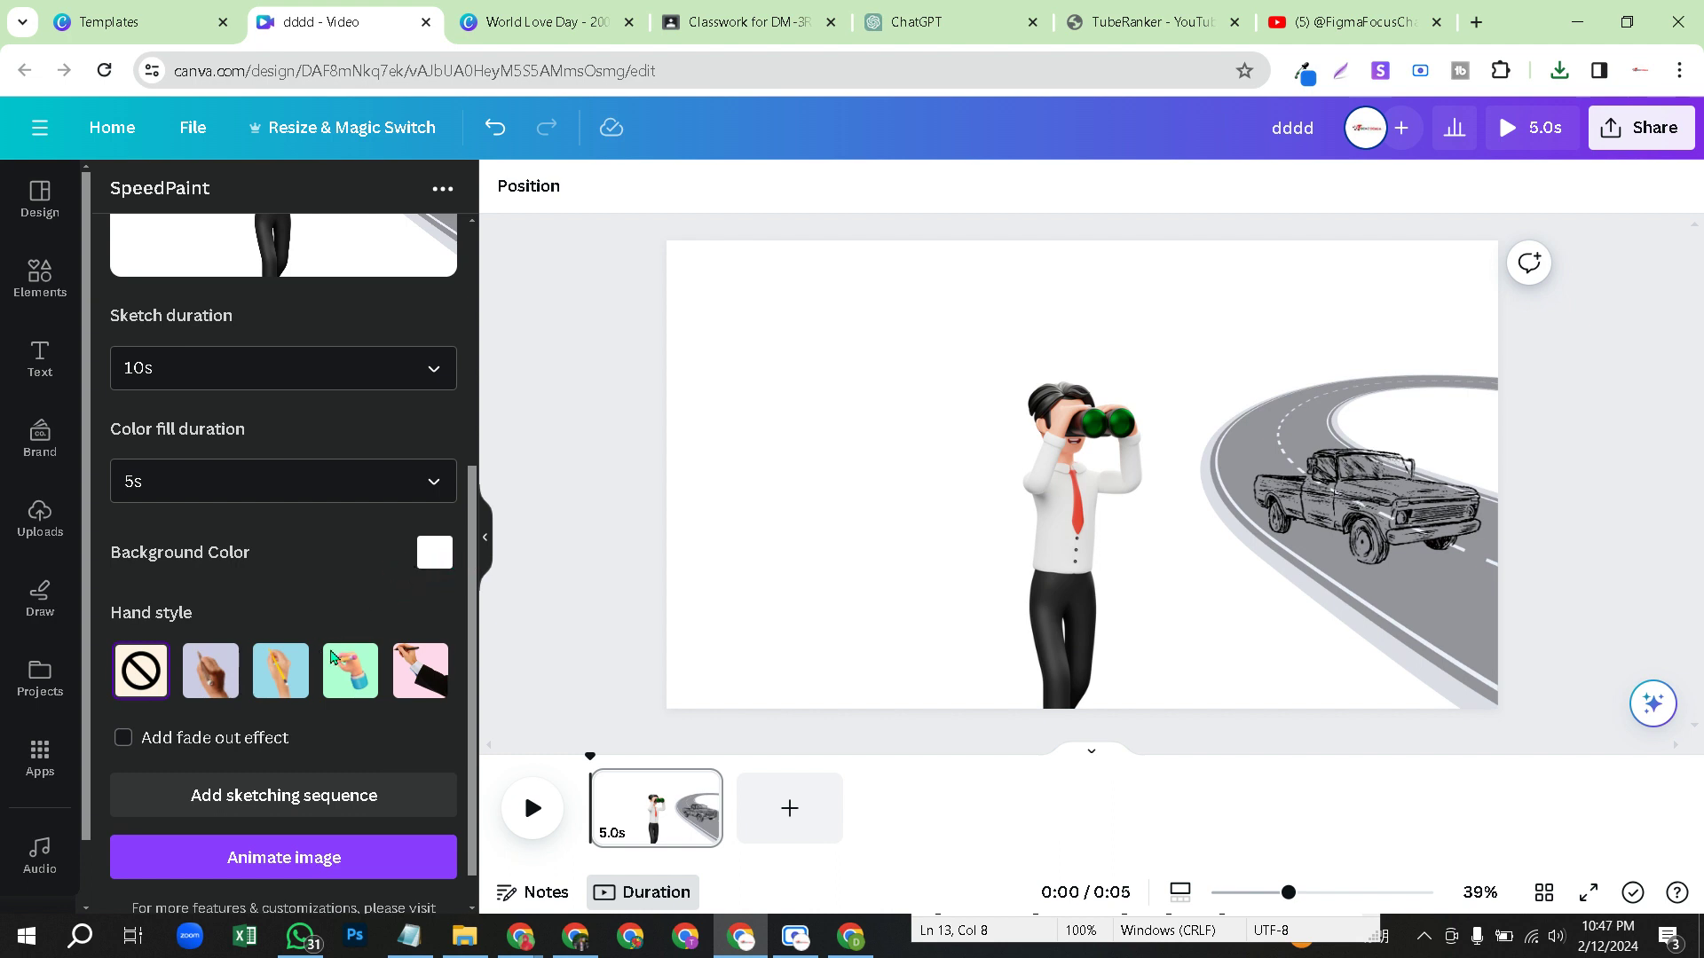
scroll(320, 666, "down", 1)
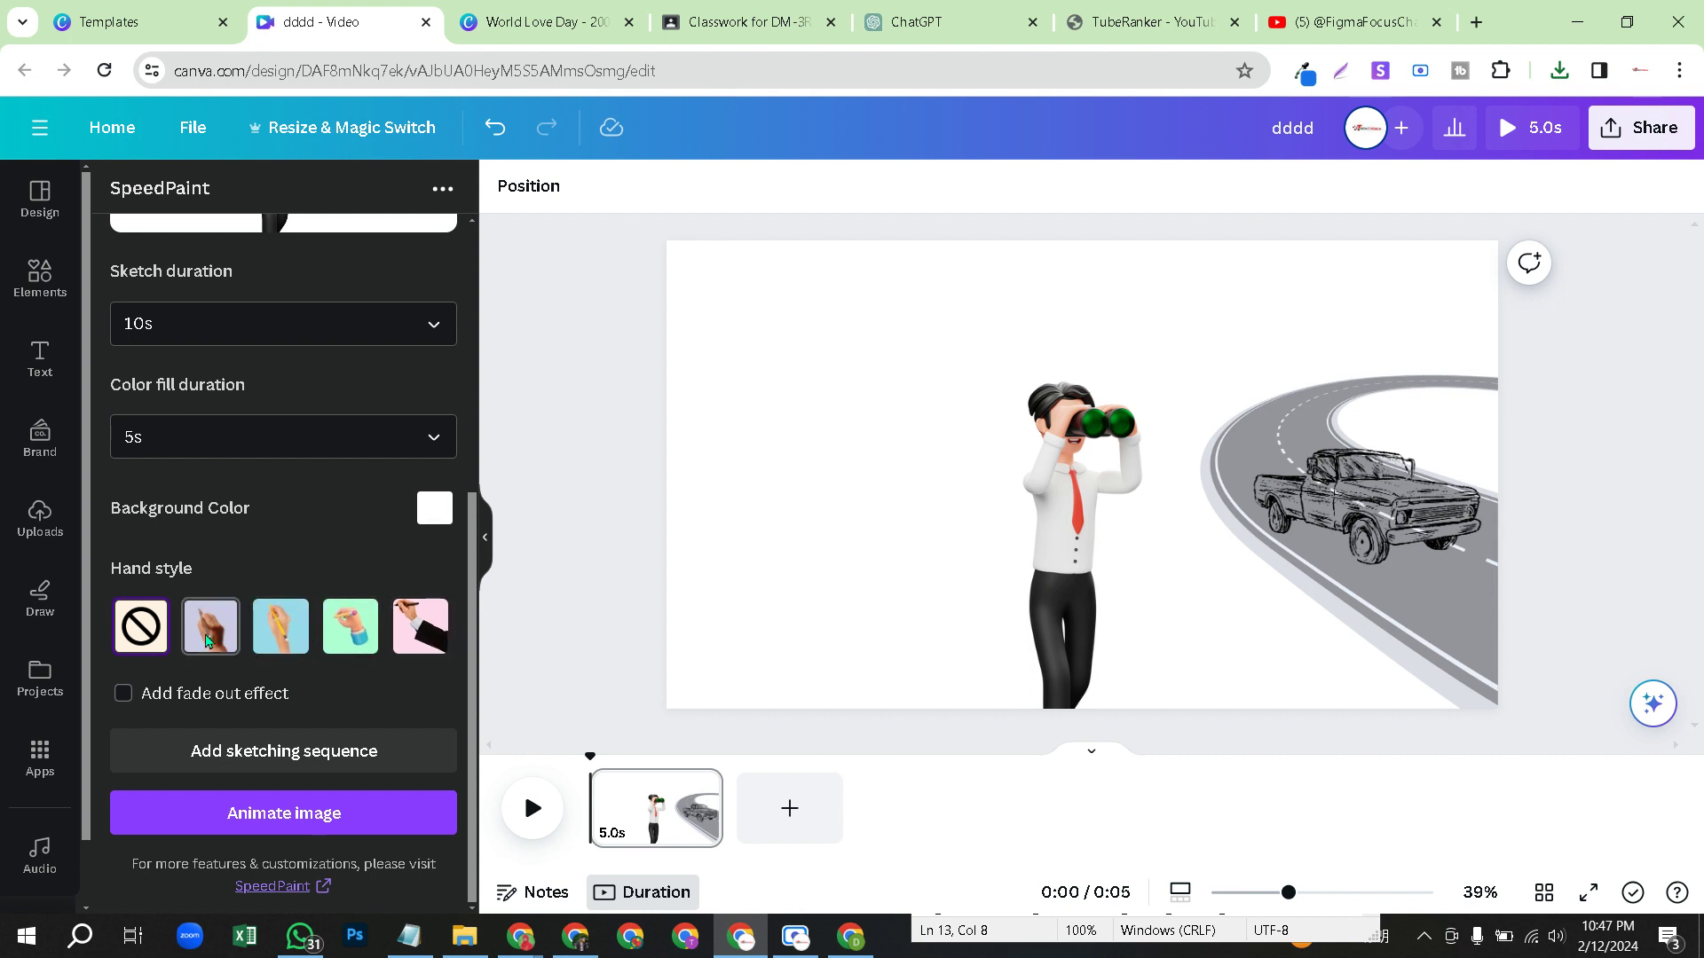
left_click(301, 639)
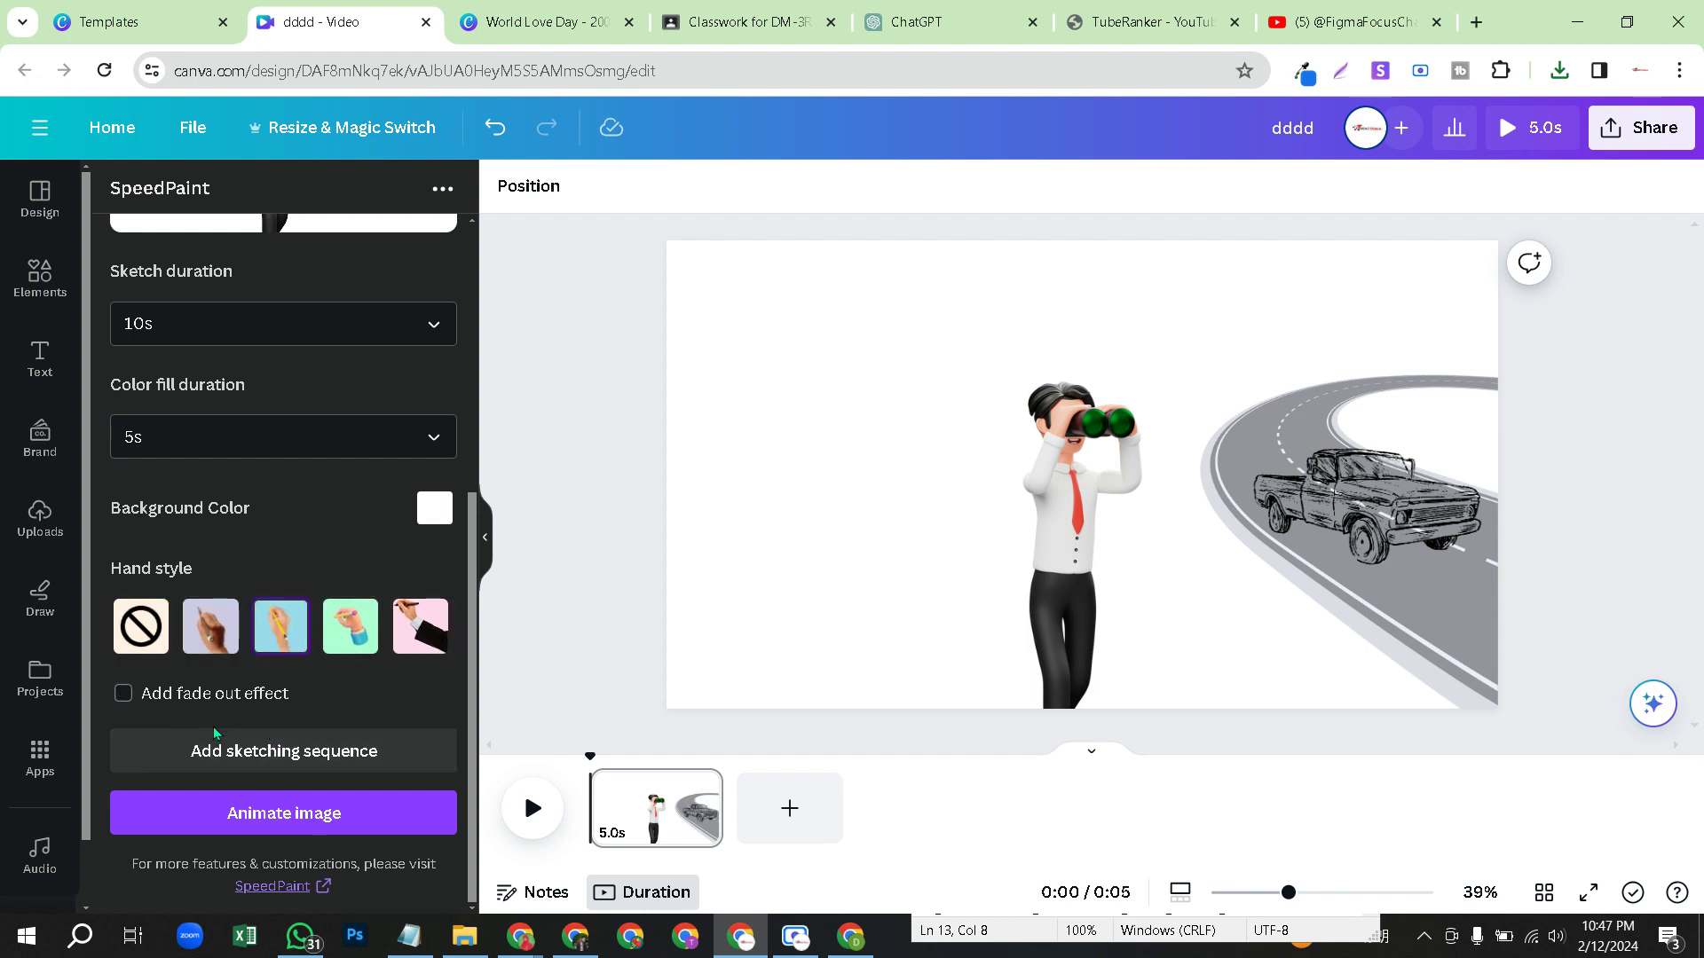
- Add the fade out effect and animate the image with SpeedPaint
left_click(123, 694)
left_click(124, 694)
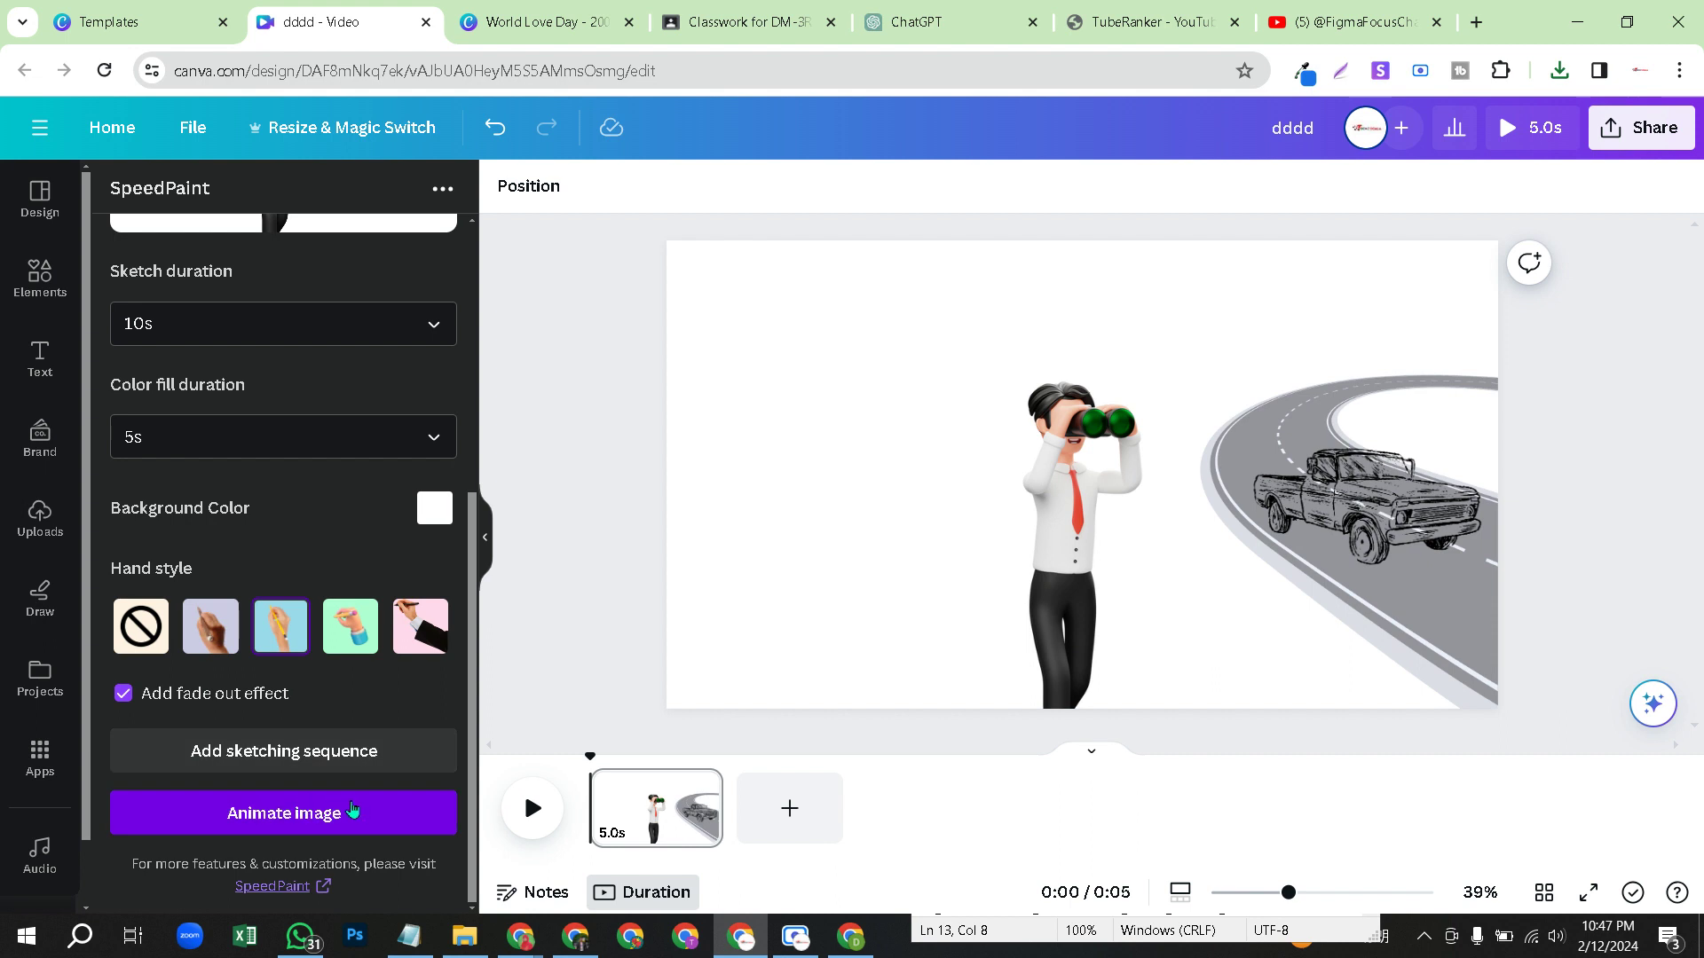
left_click(286, 817)
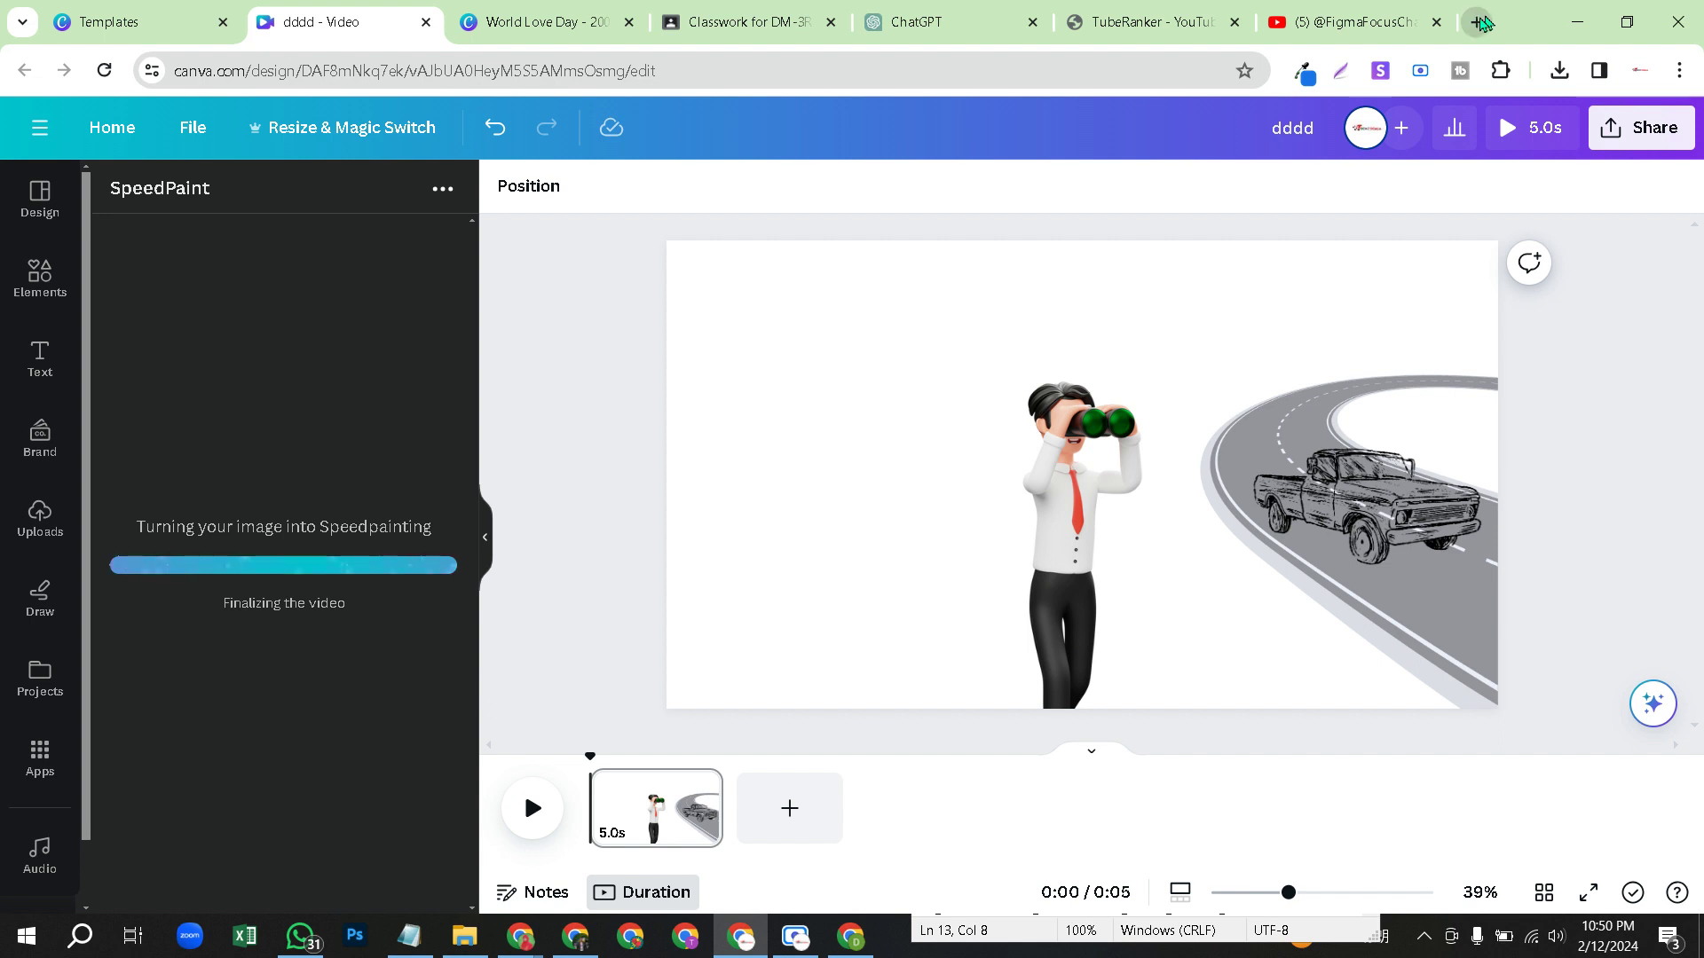
- Search Google for "email checker" in a new browser tab and look through the results
left_click(1478, 22)
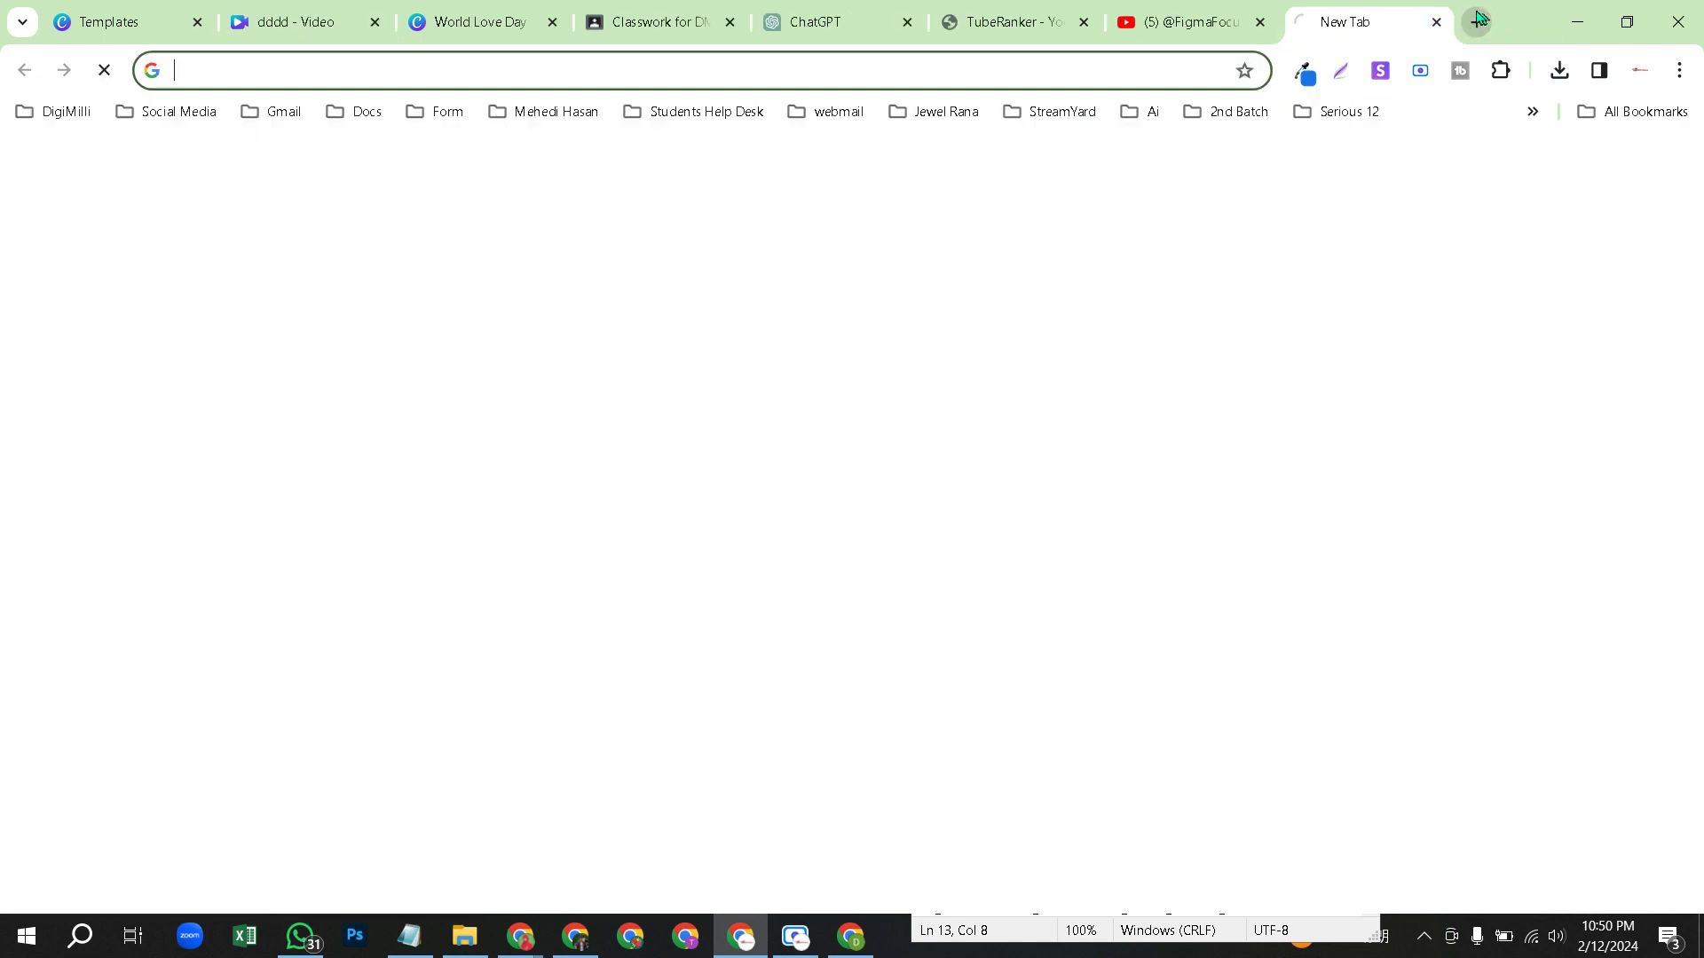
left_click(1003, 67)
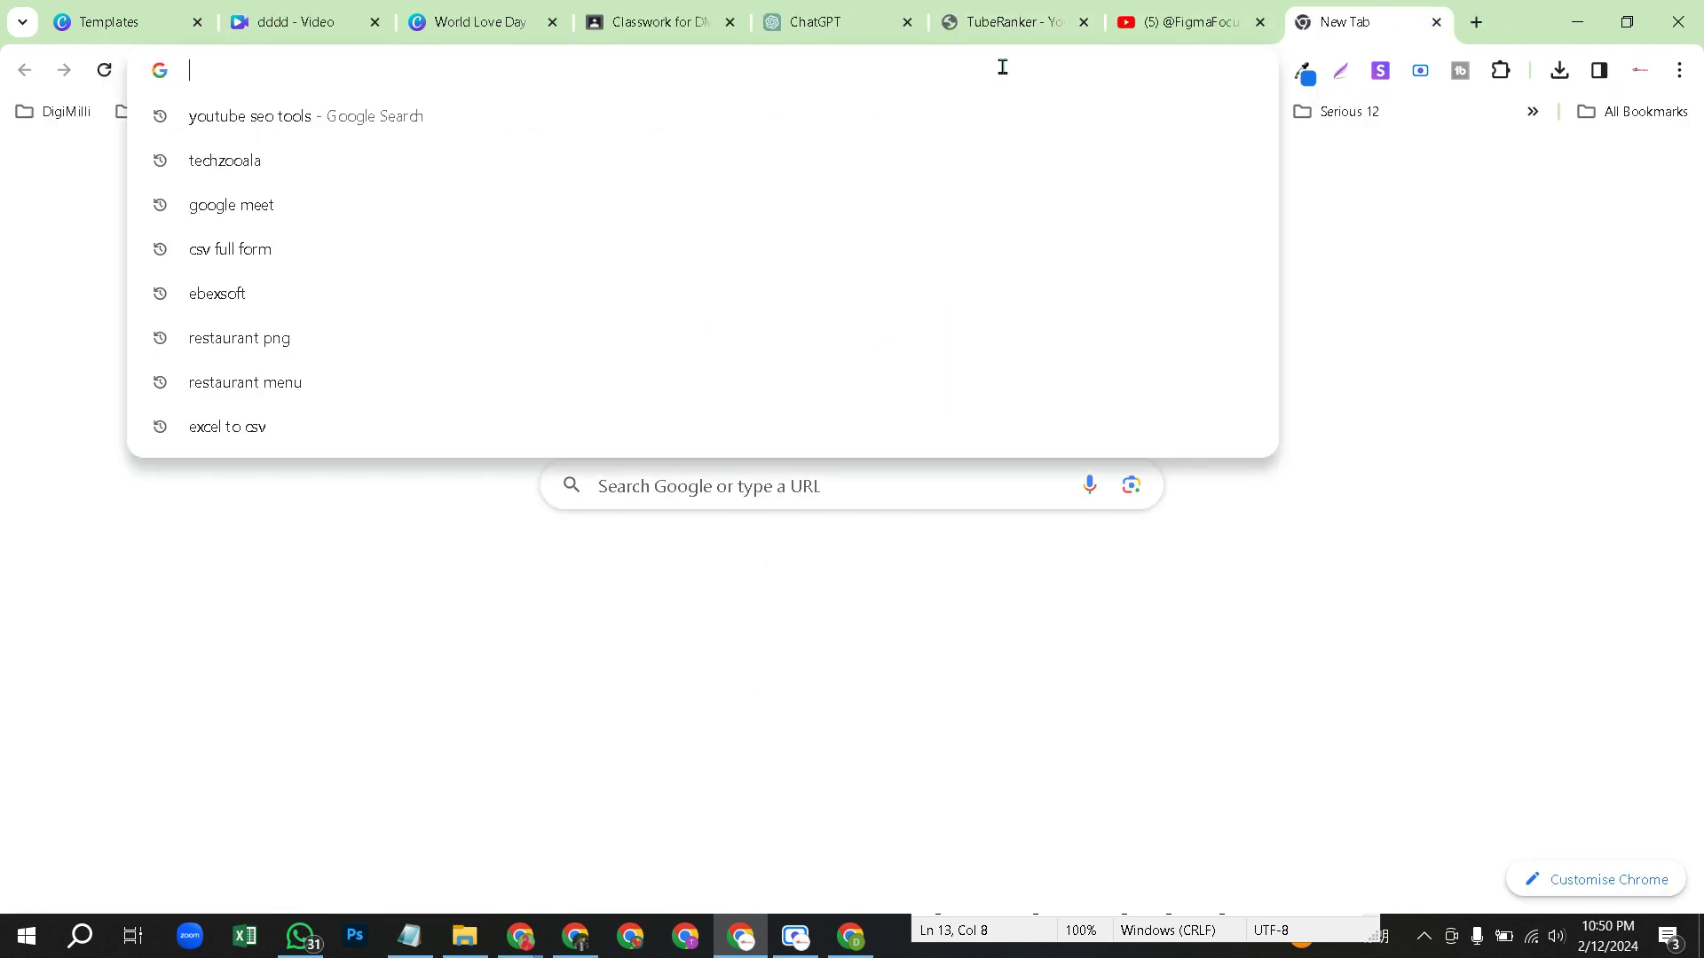
type("emai")
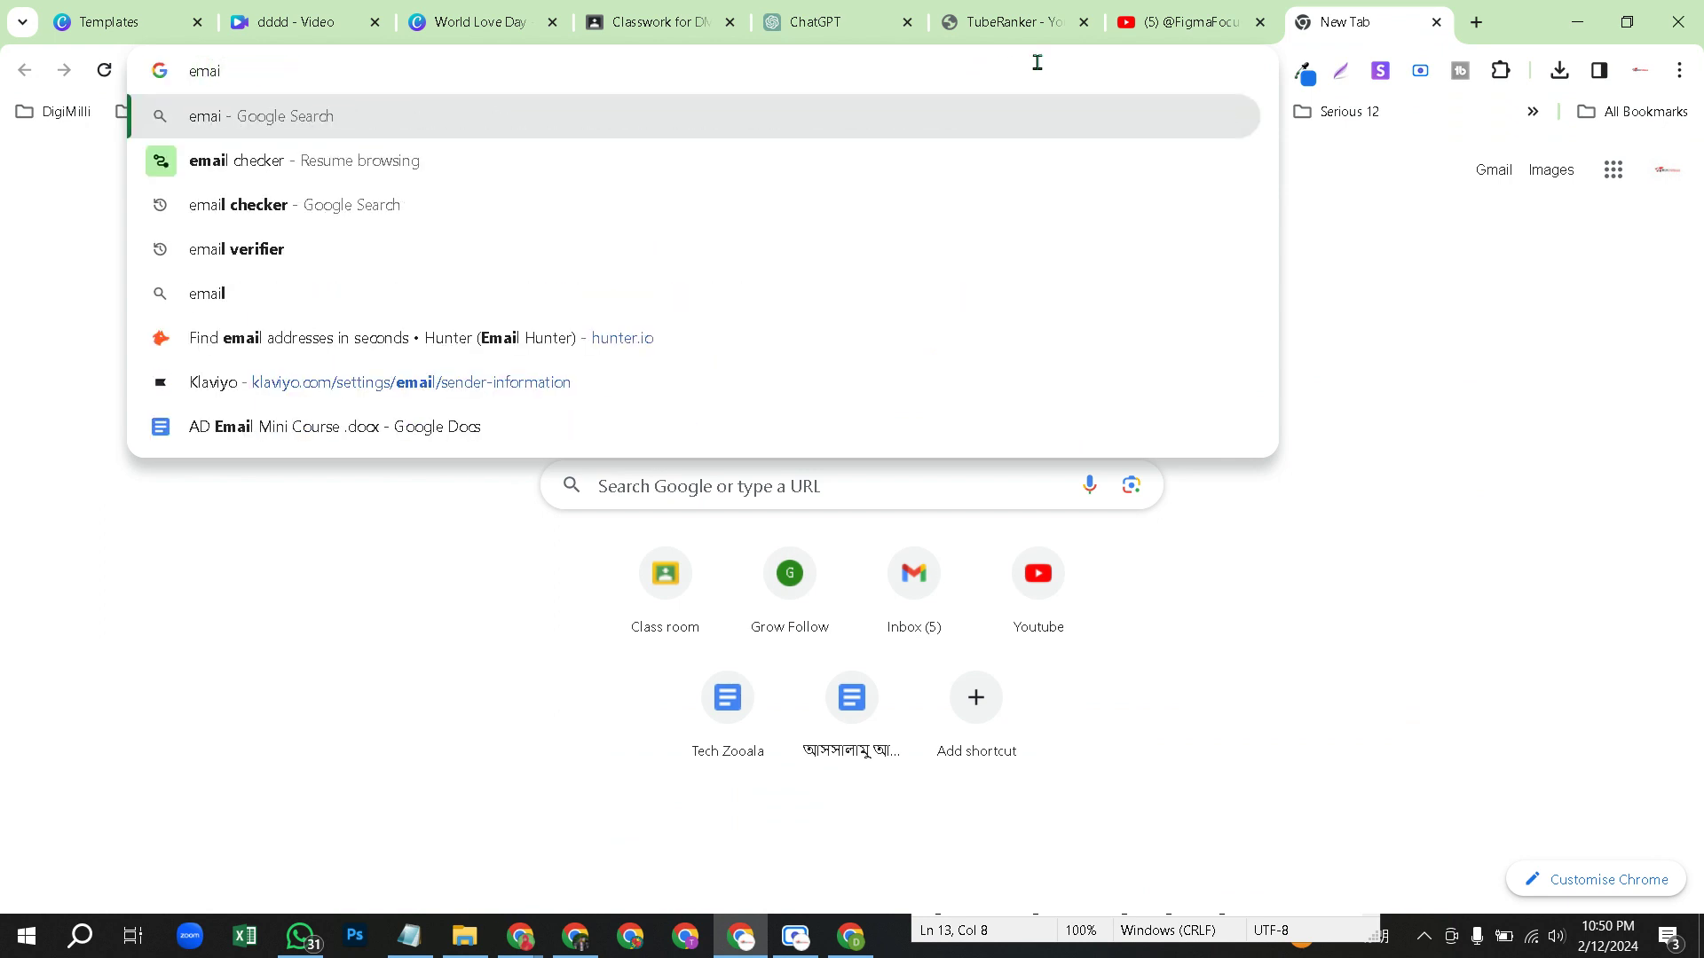
left_click(381, 208)
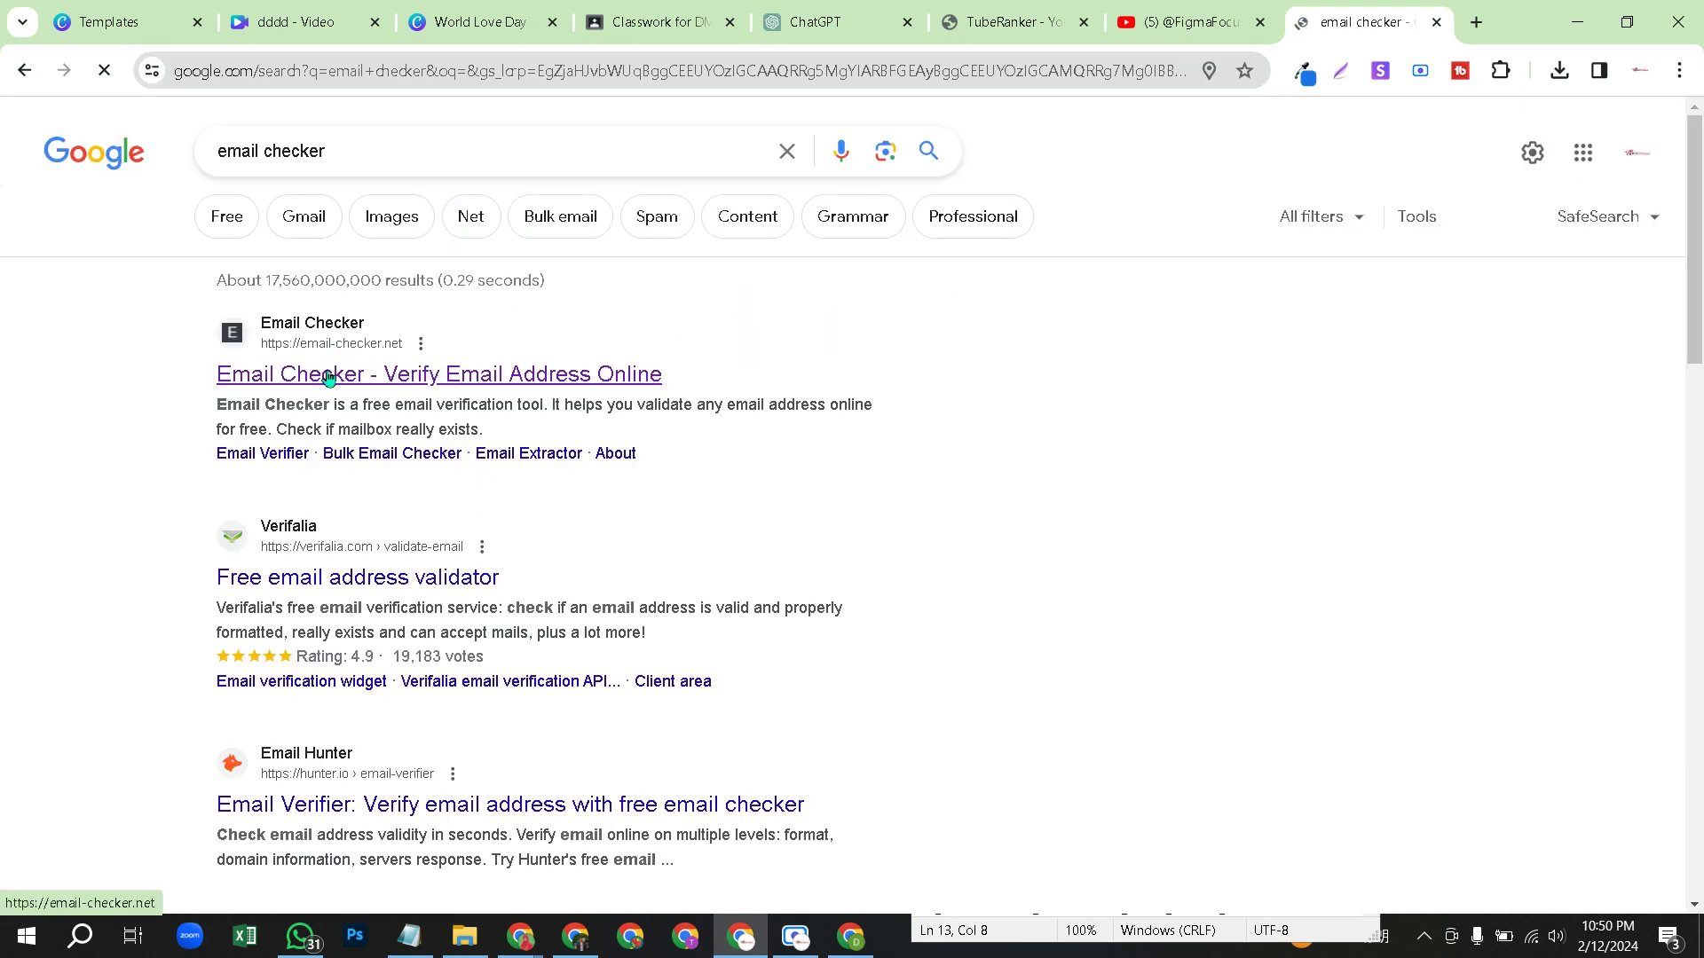
scroll(399, 621, "down", 1)
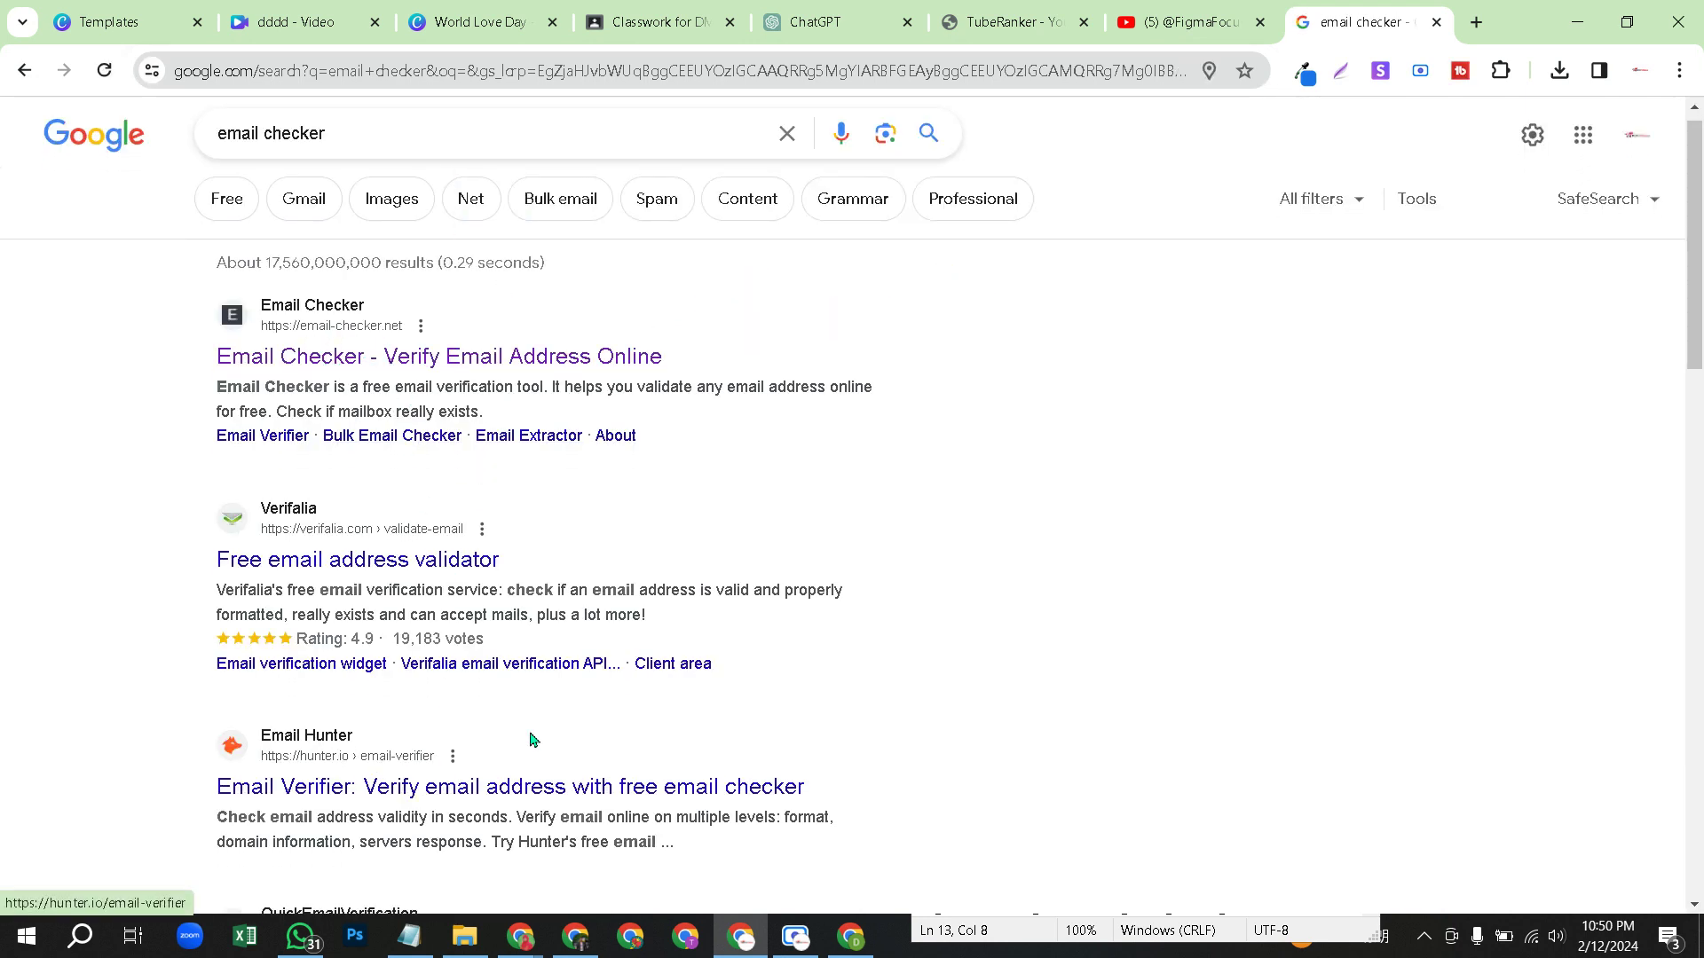
scroll(426, 754, "down", 4)
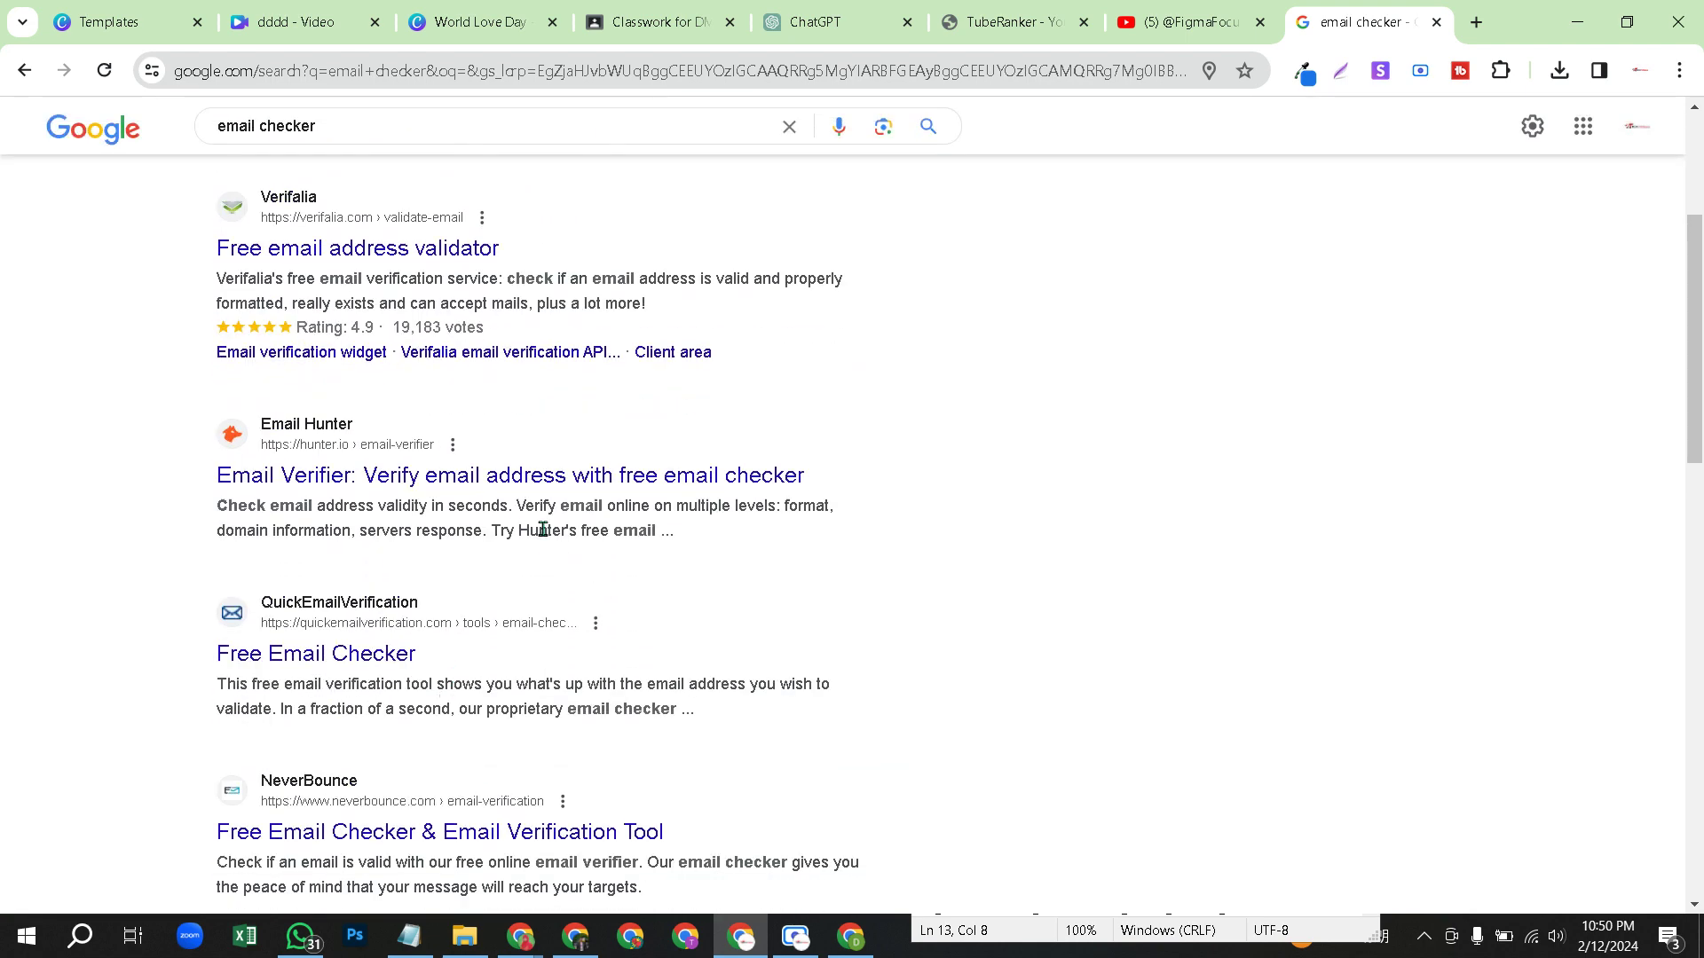
scroll(543, 528, "up", 3)
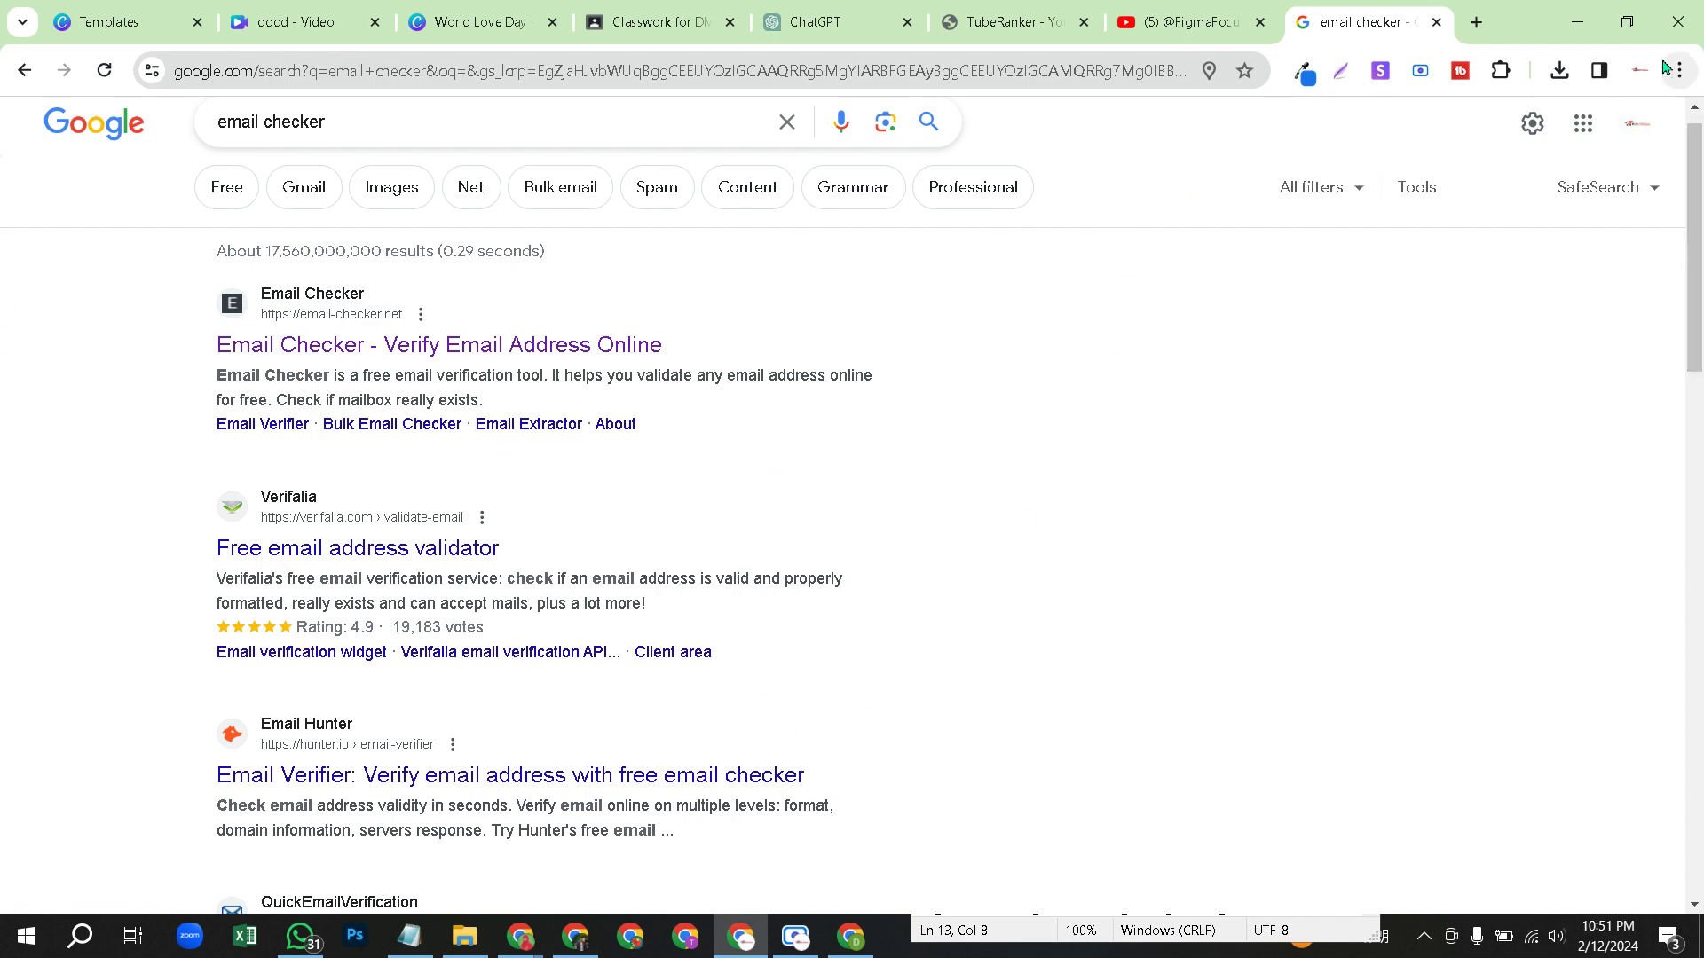
left_click(1578, 27)
left_click(1579, 31)
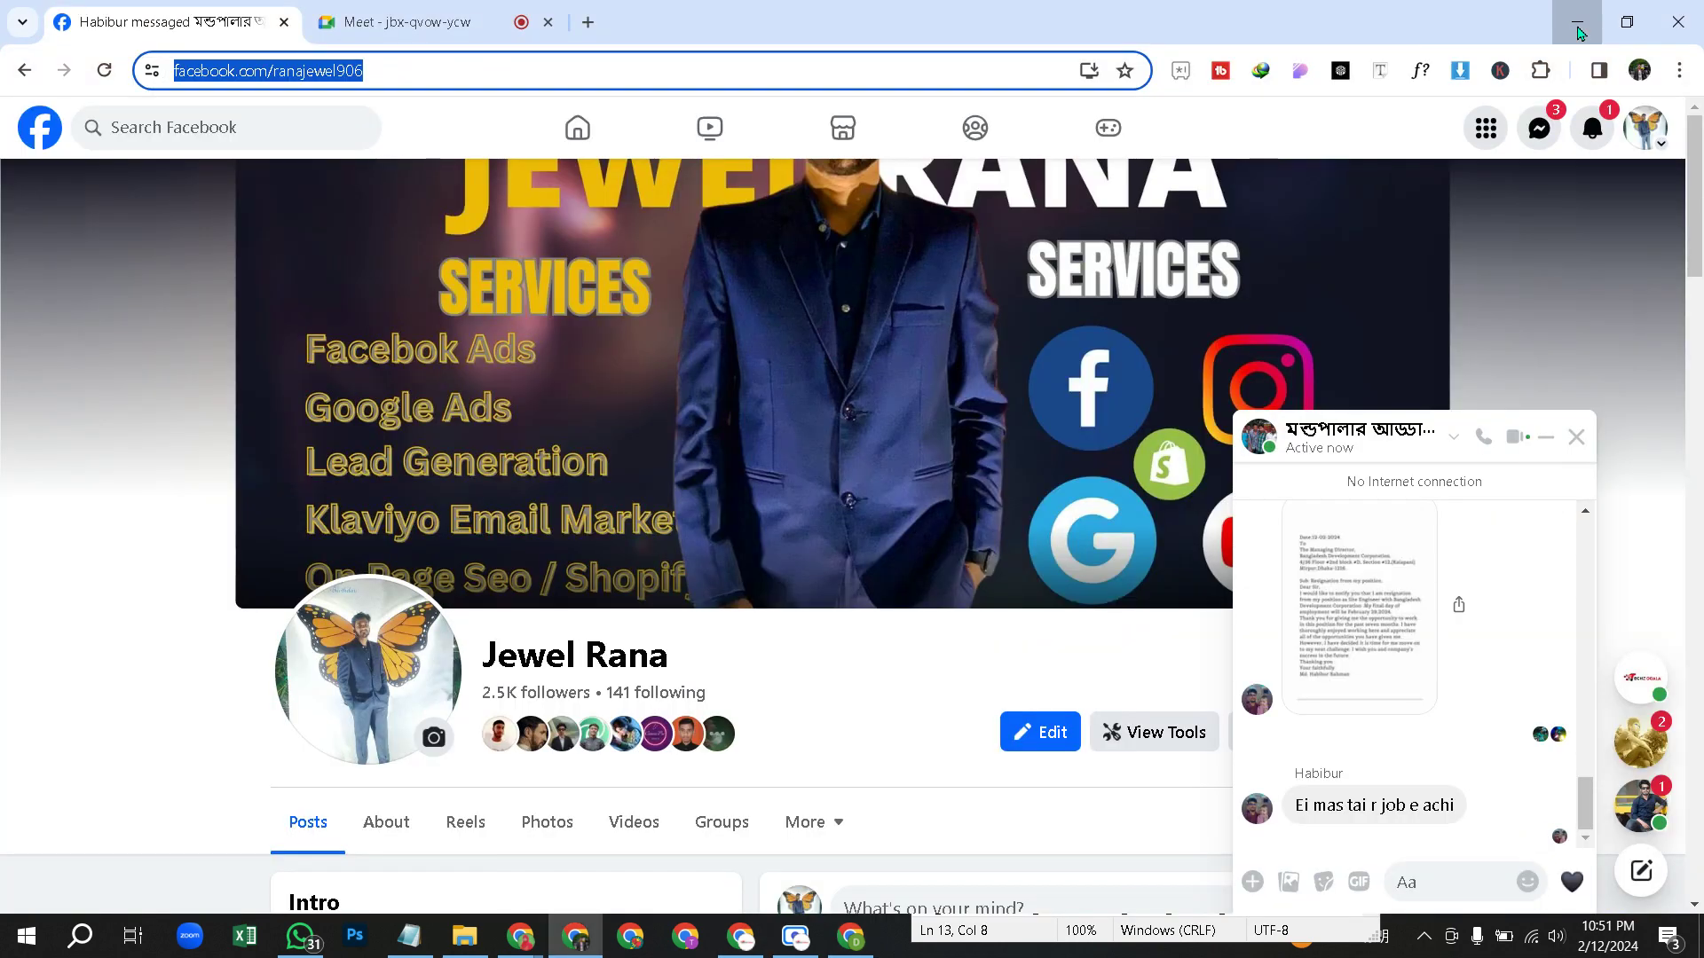
left_click(1578, 27)
left_click(1578, 25)
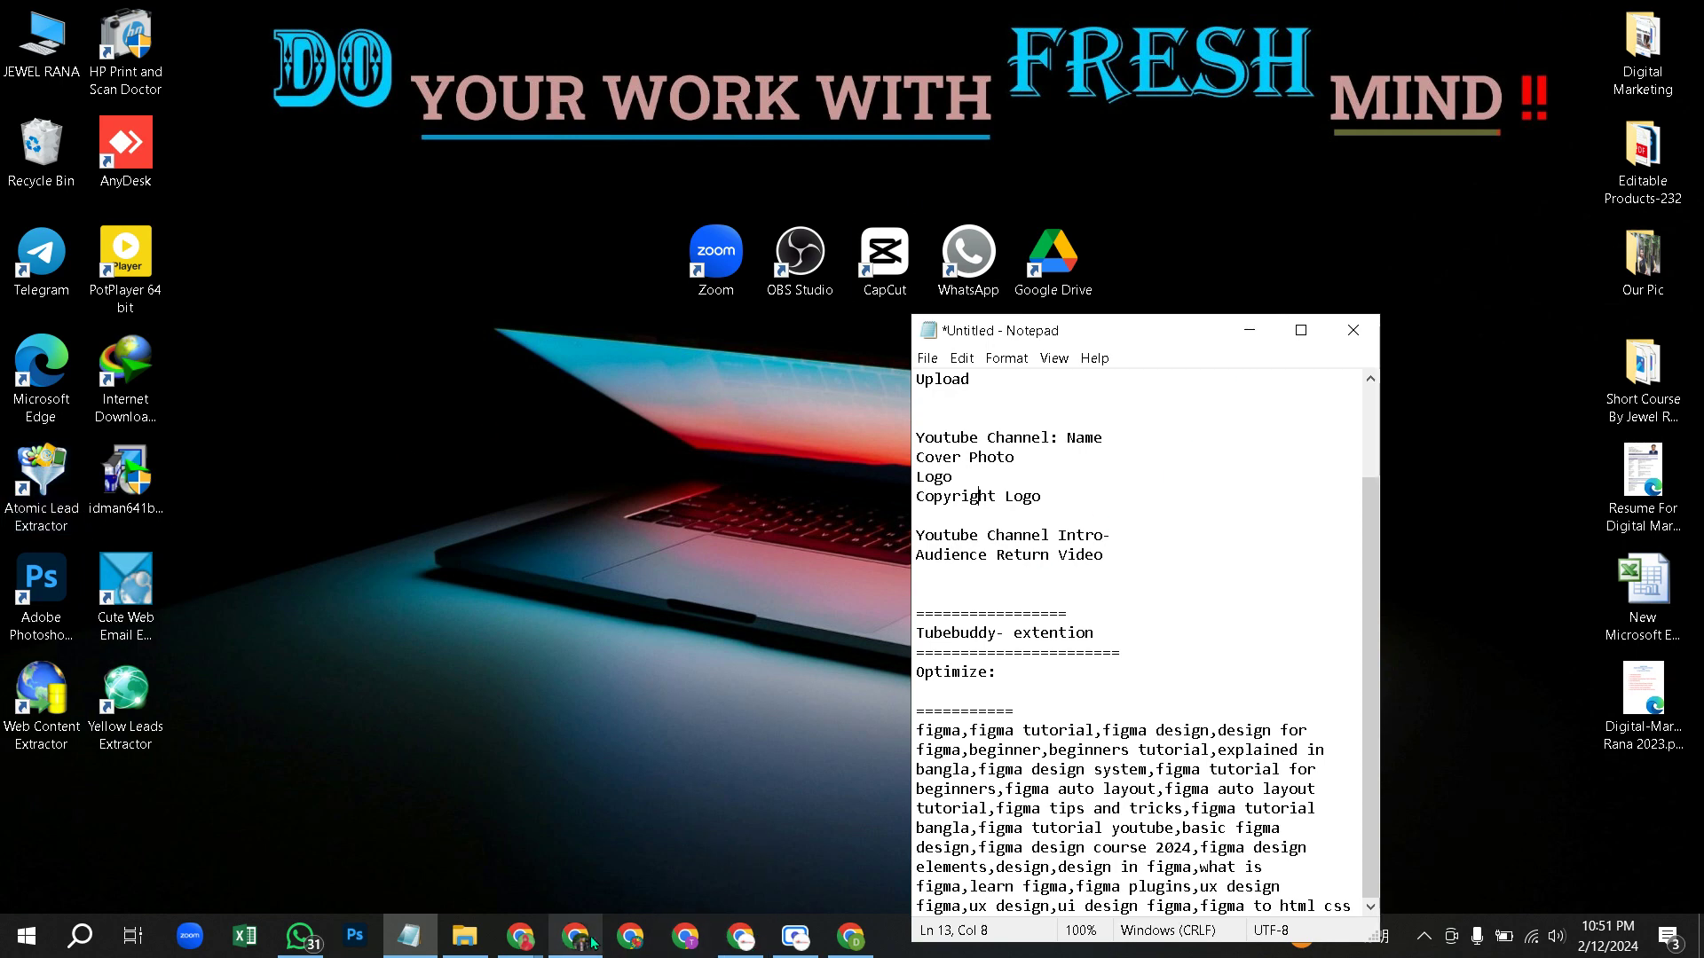
left_click(850, 936)
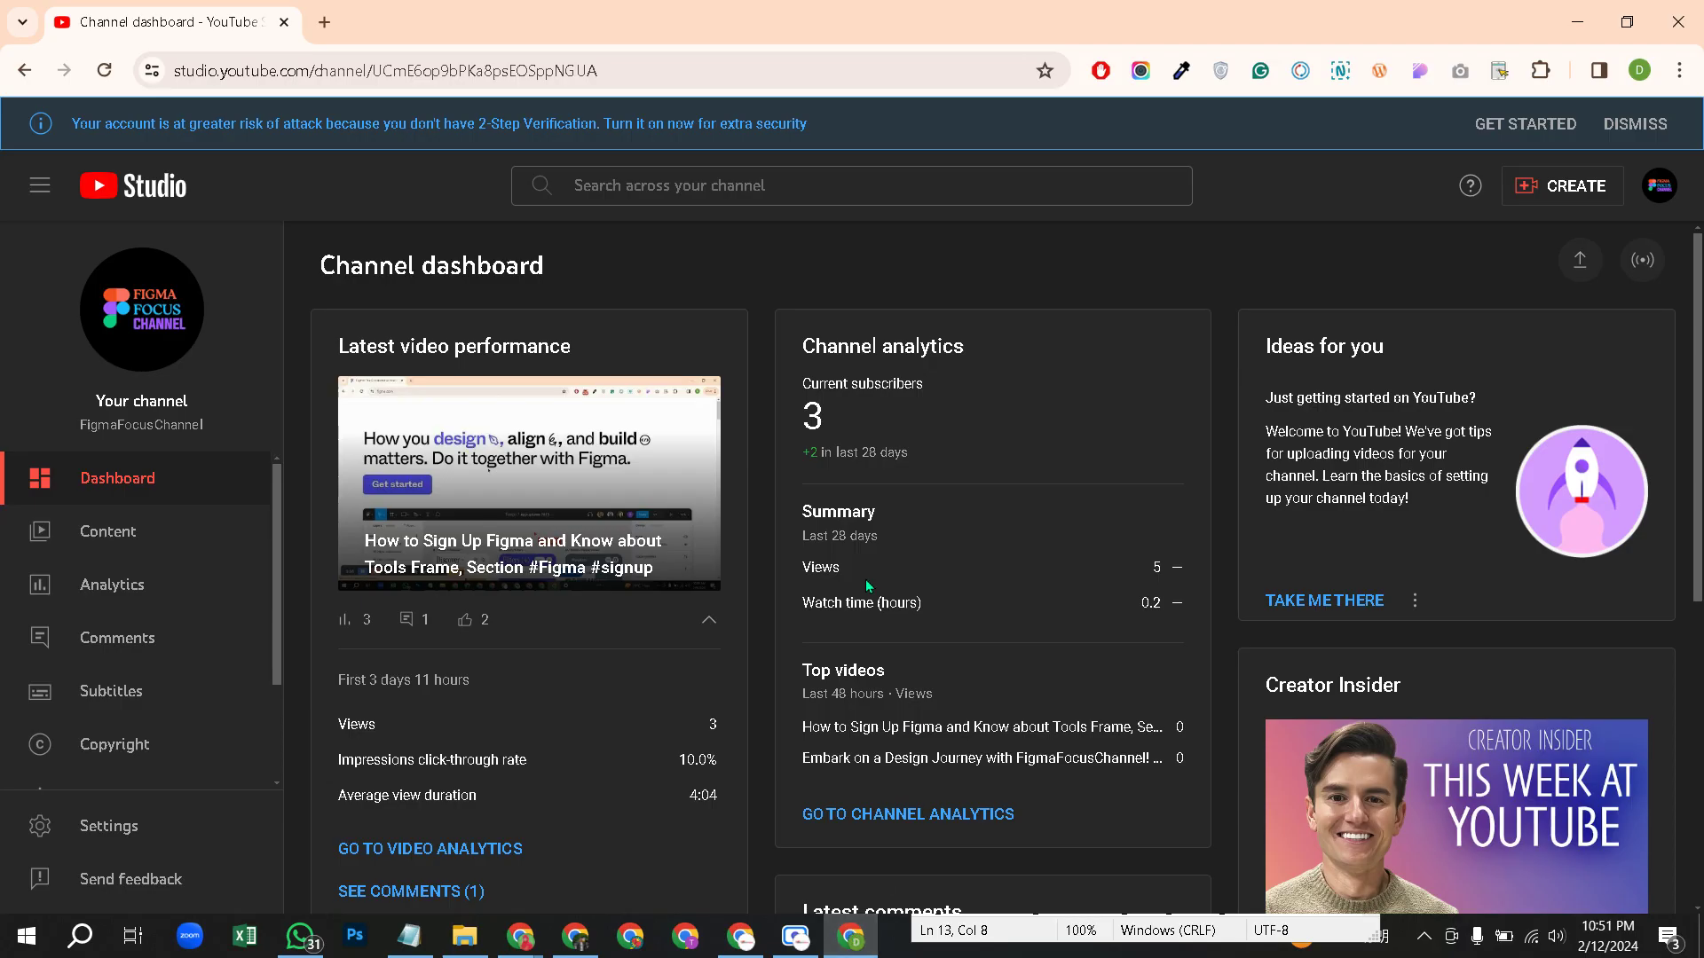
left_click(741, 936)
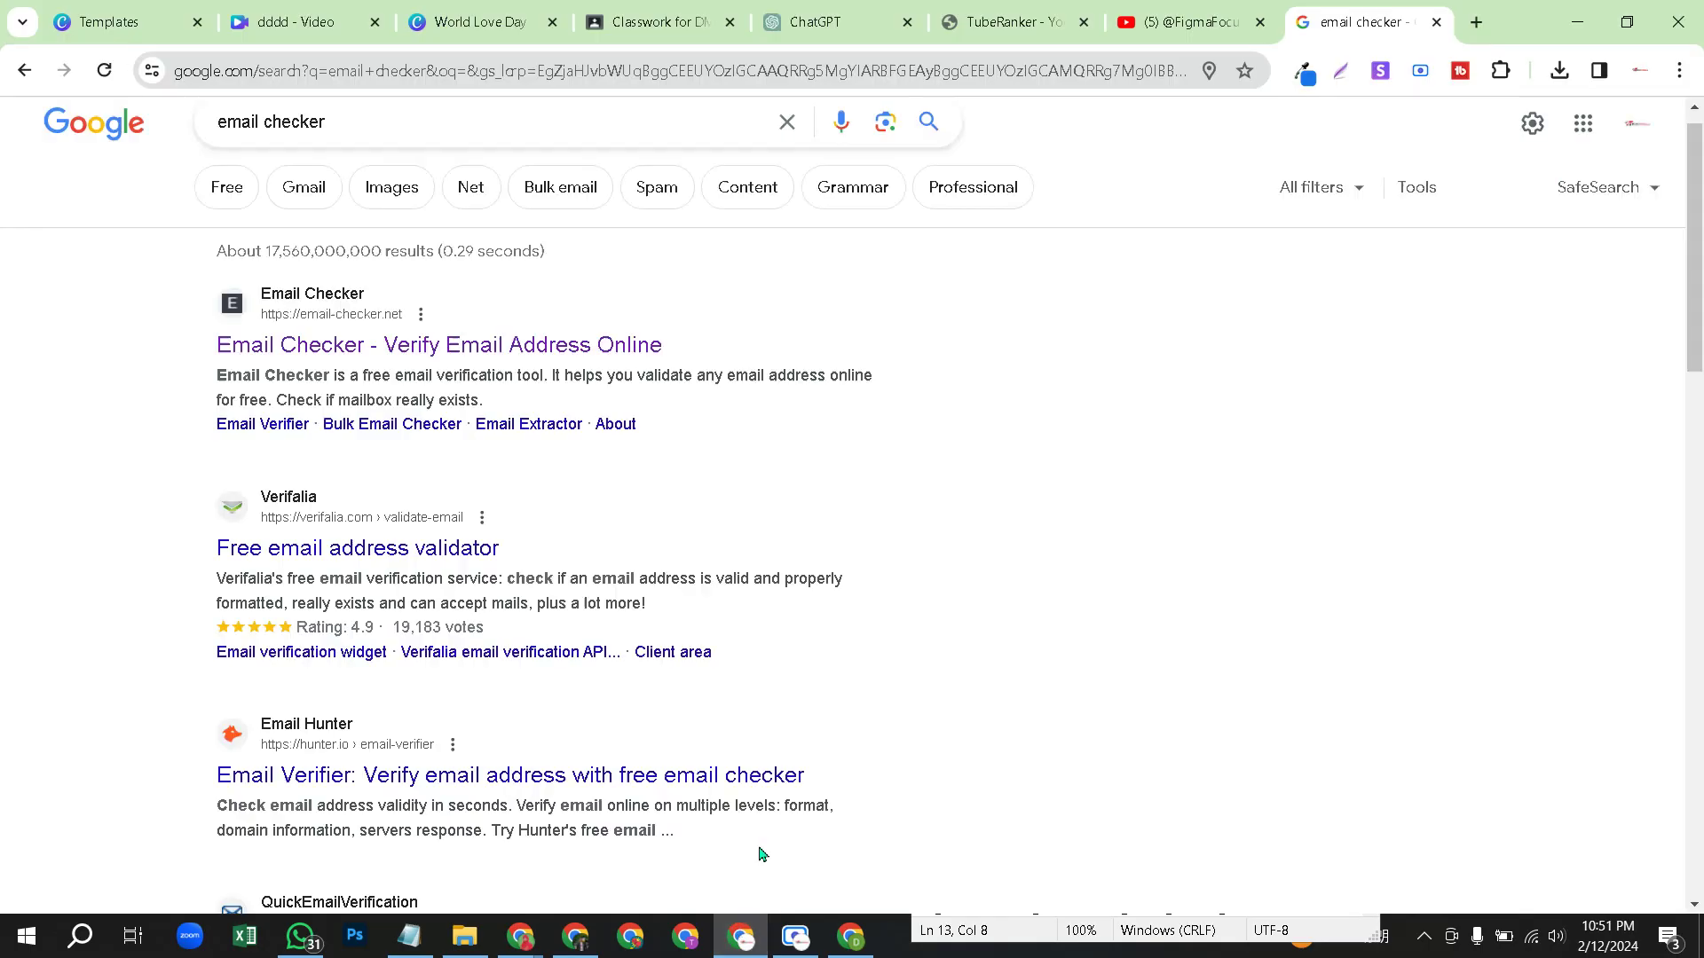
- Return to the dddd video design and check SpeedPaint's rendering progress
left_click(480, 36)
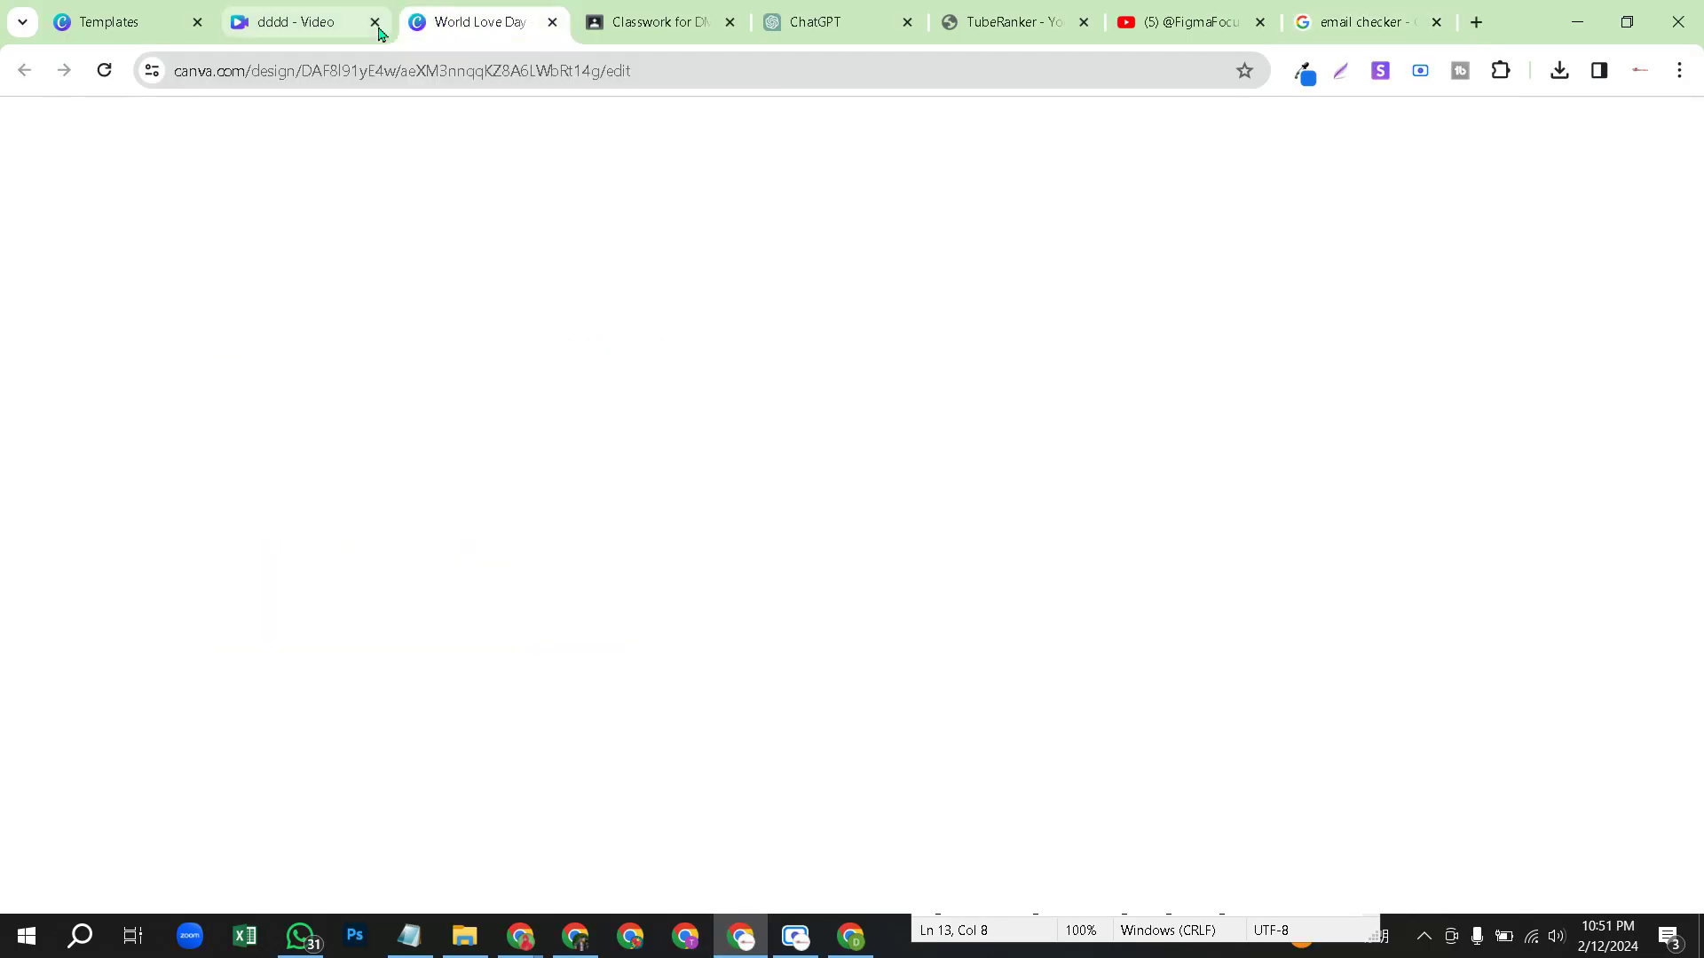
left_click(329, 33)
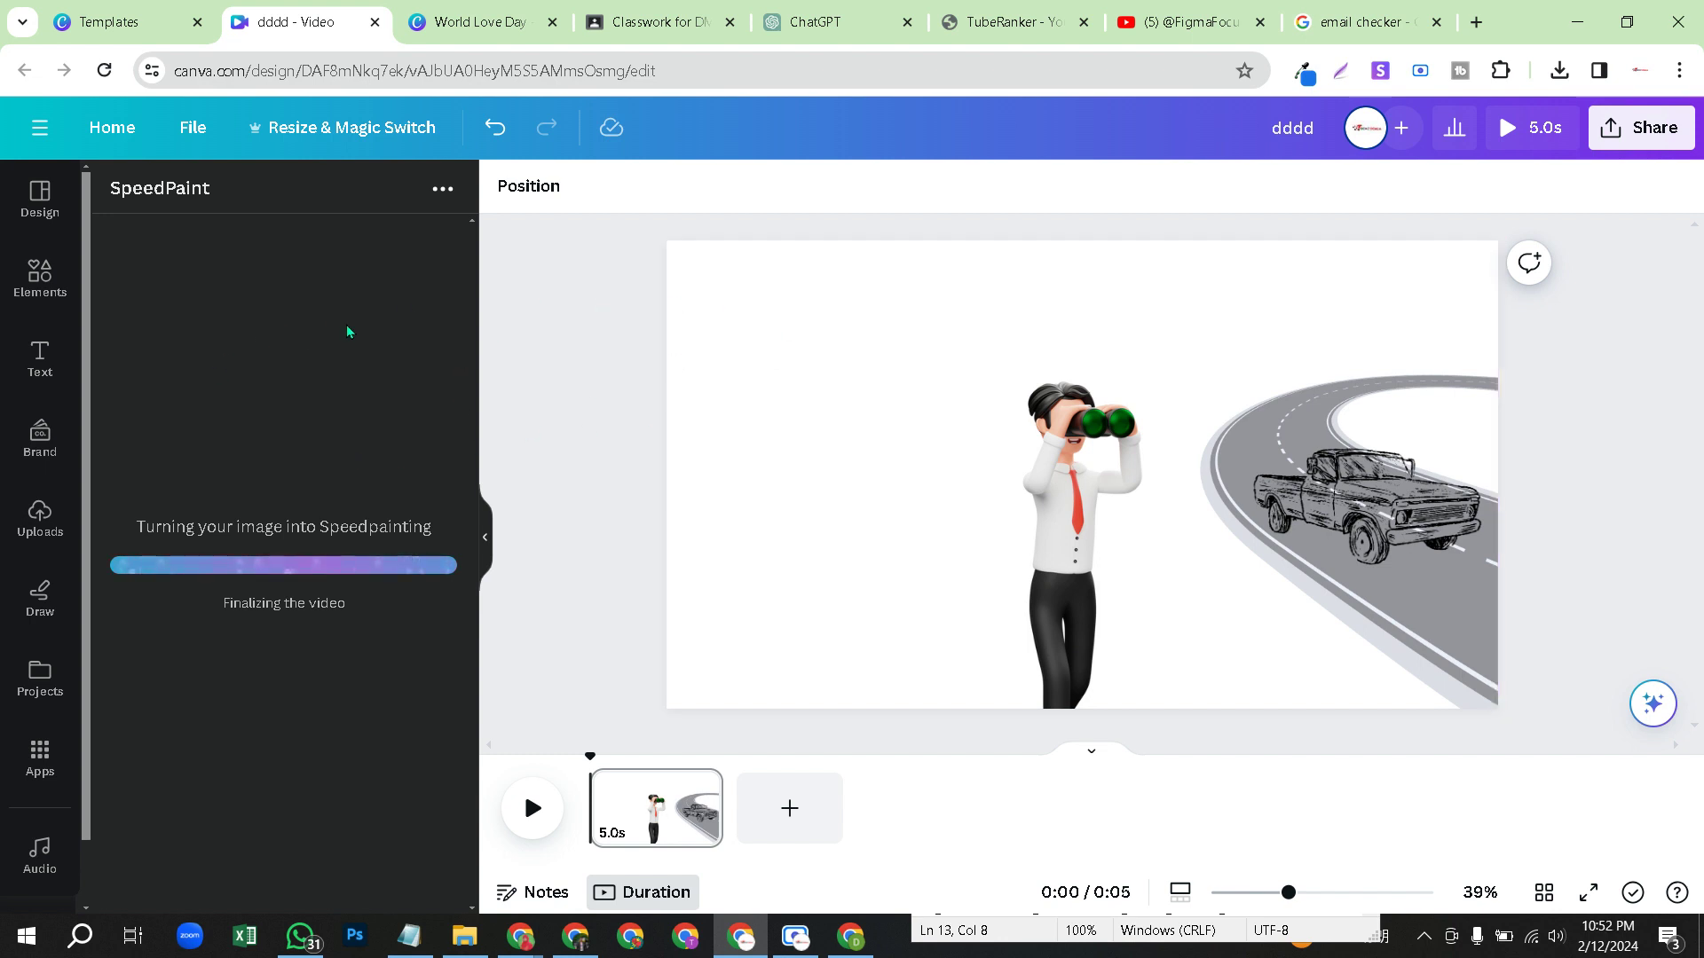
left_click(850, 934)
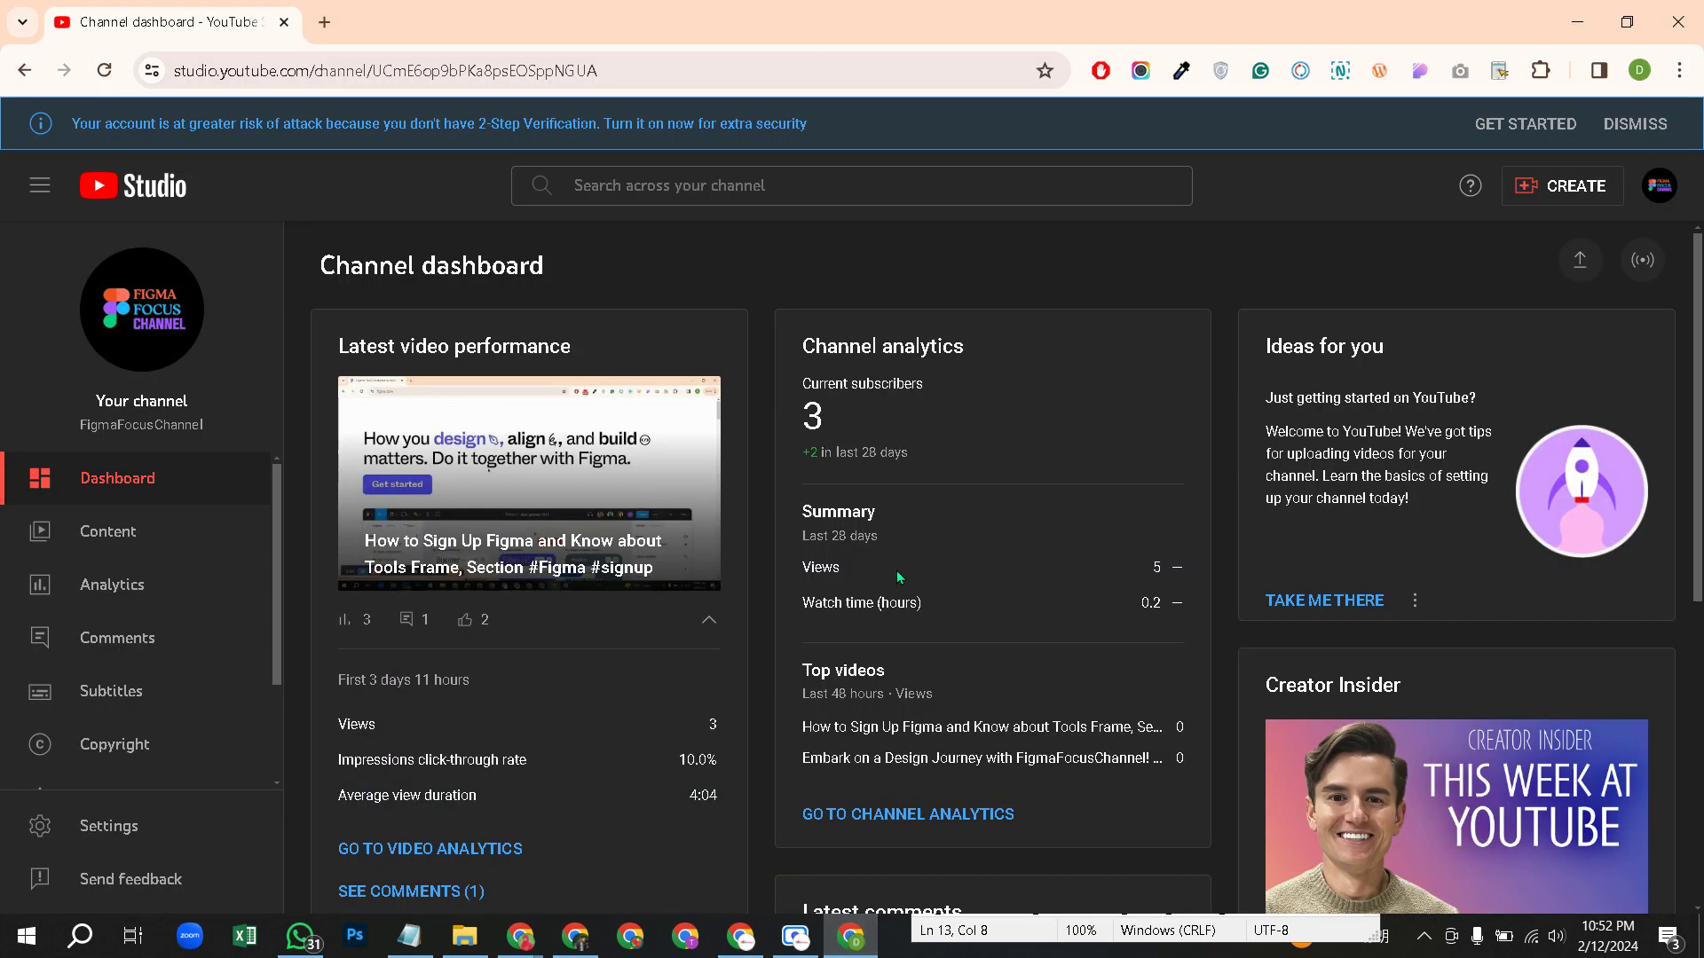
left_click(739, 936)
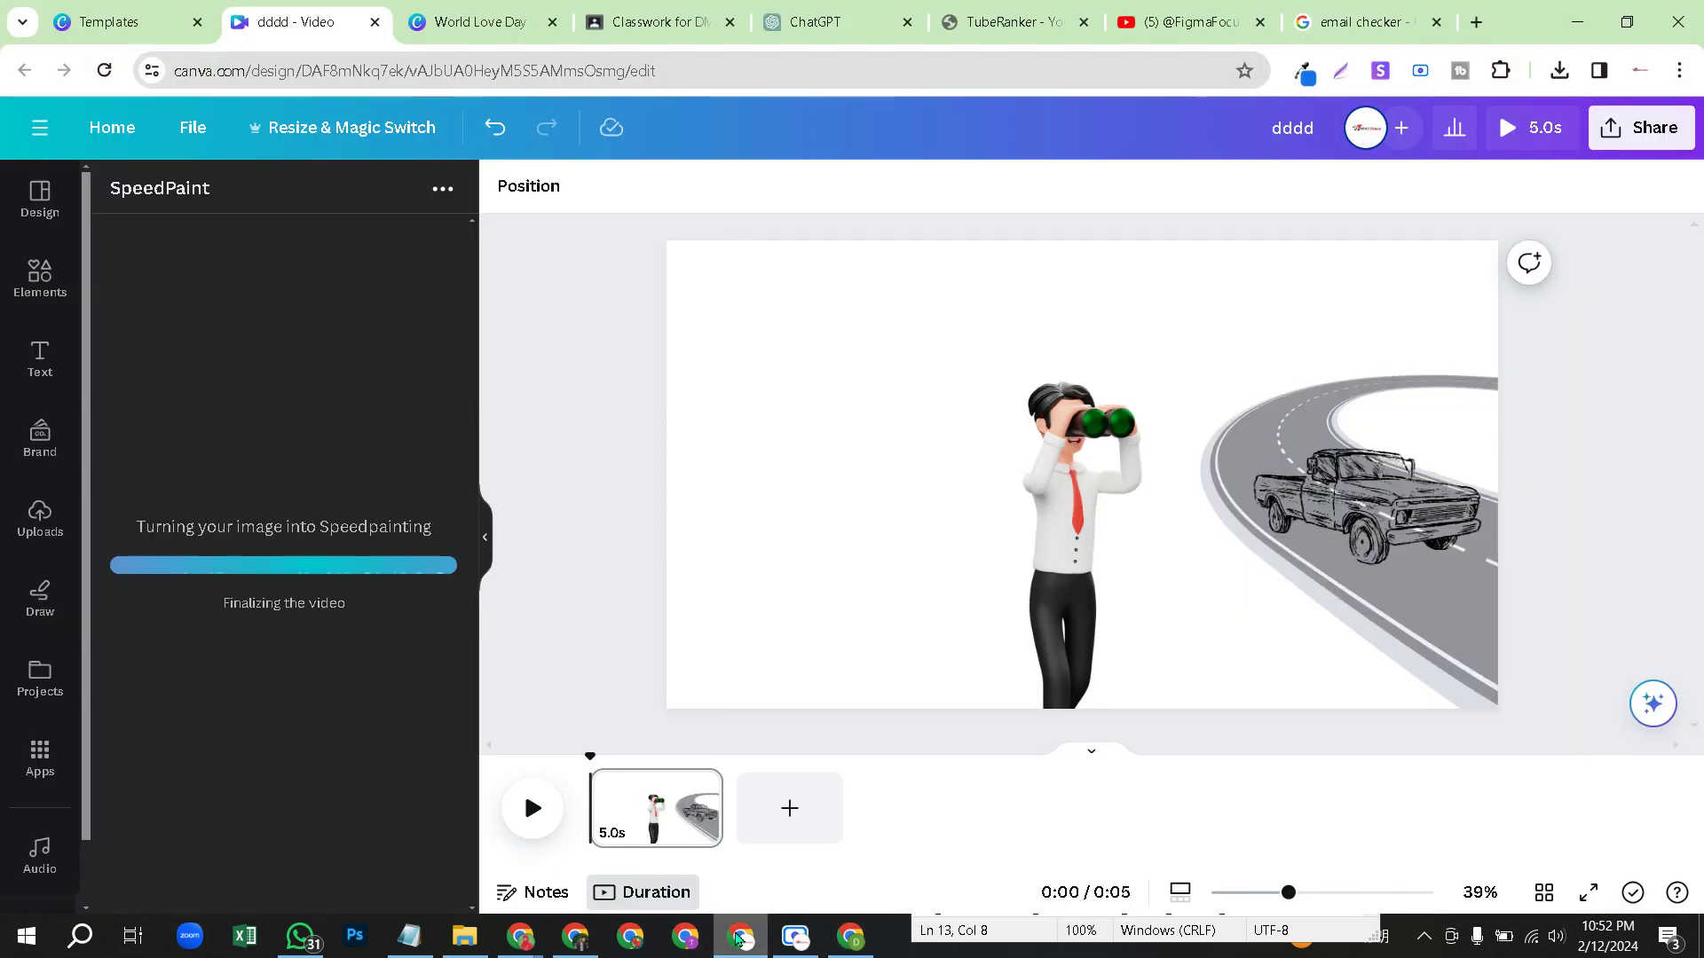
- Minimize the screen recorder window and copy the TubeRanker site's web address
left_click(794, 937)
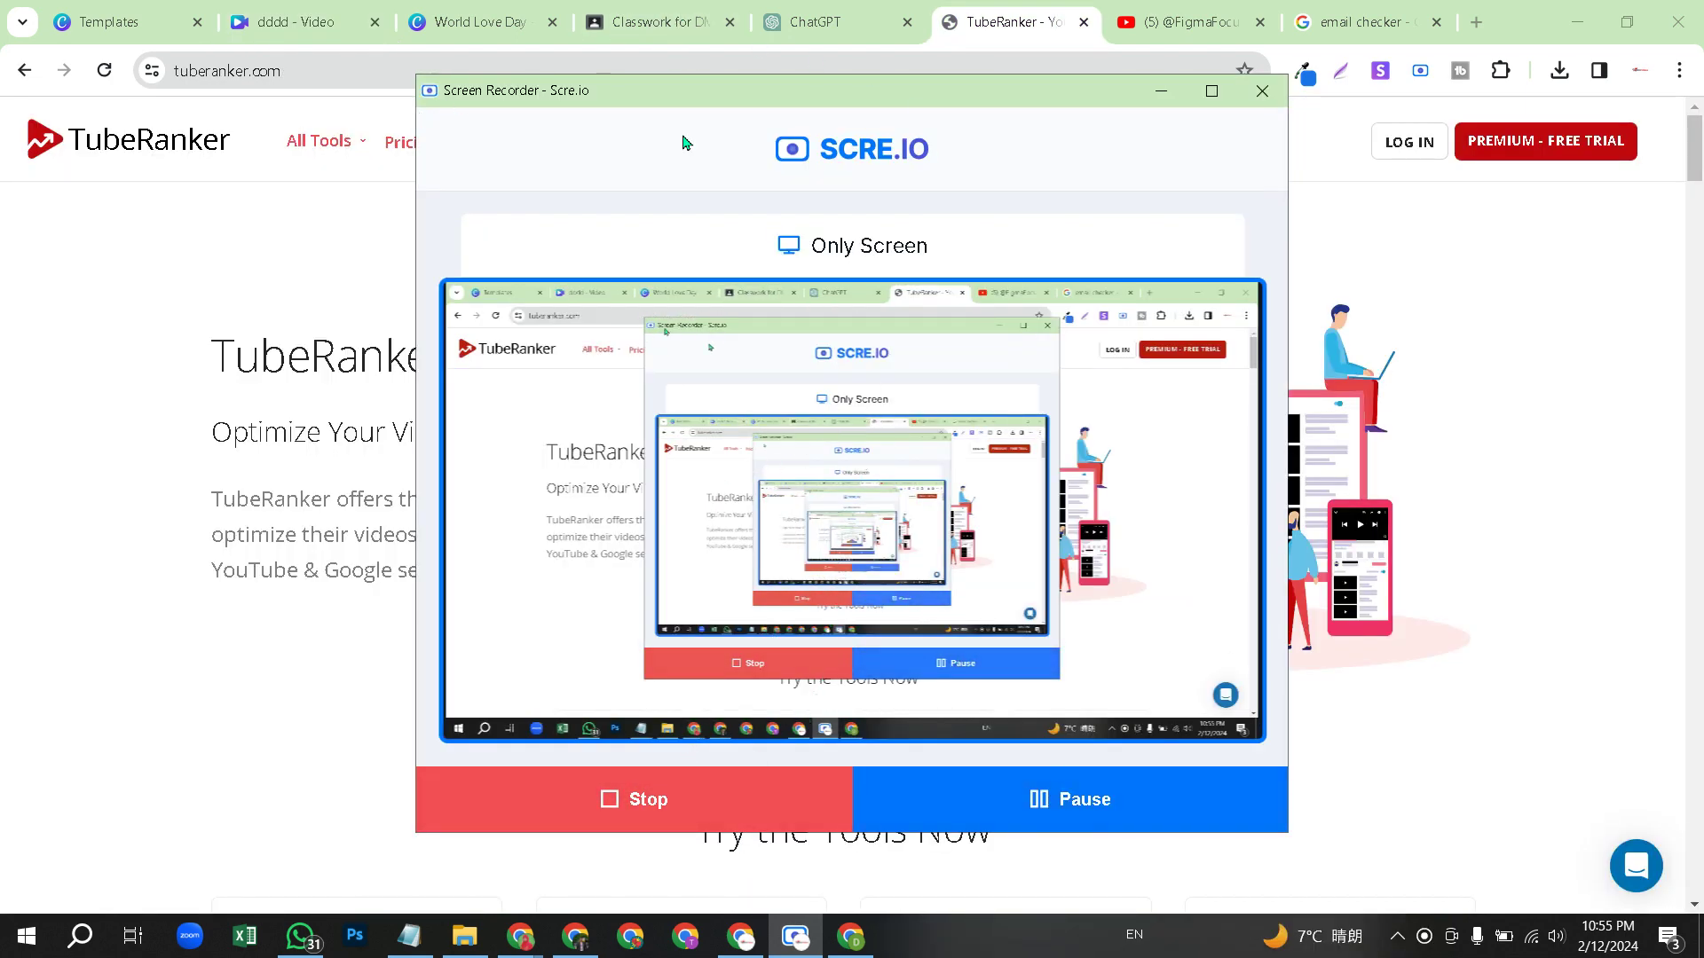
left_click(1159, 91)
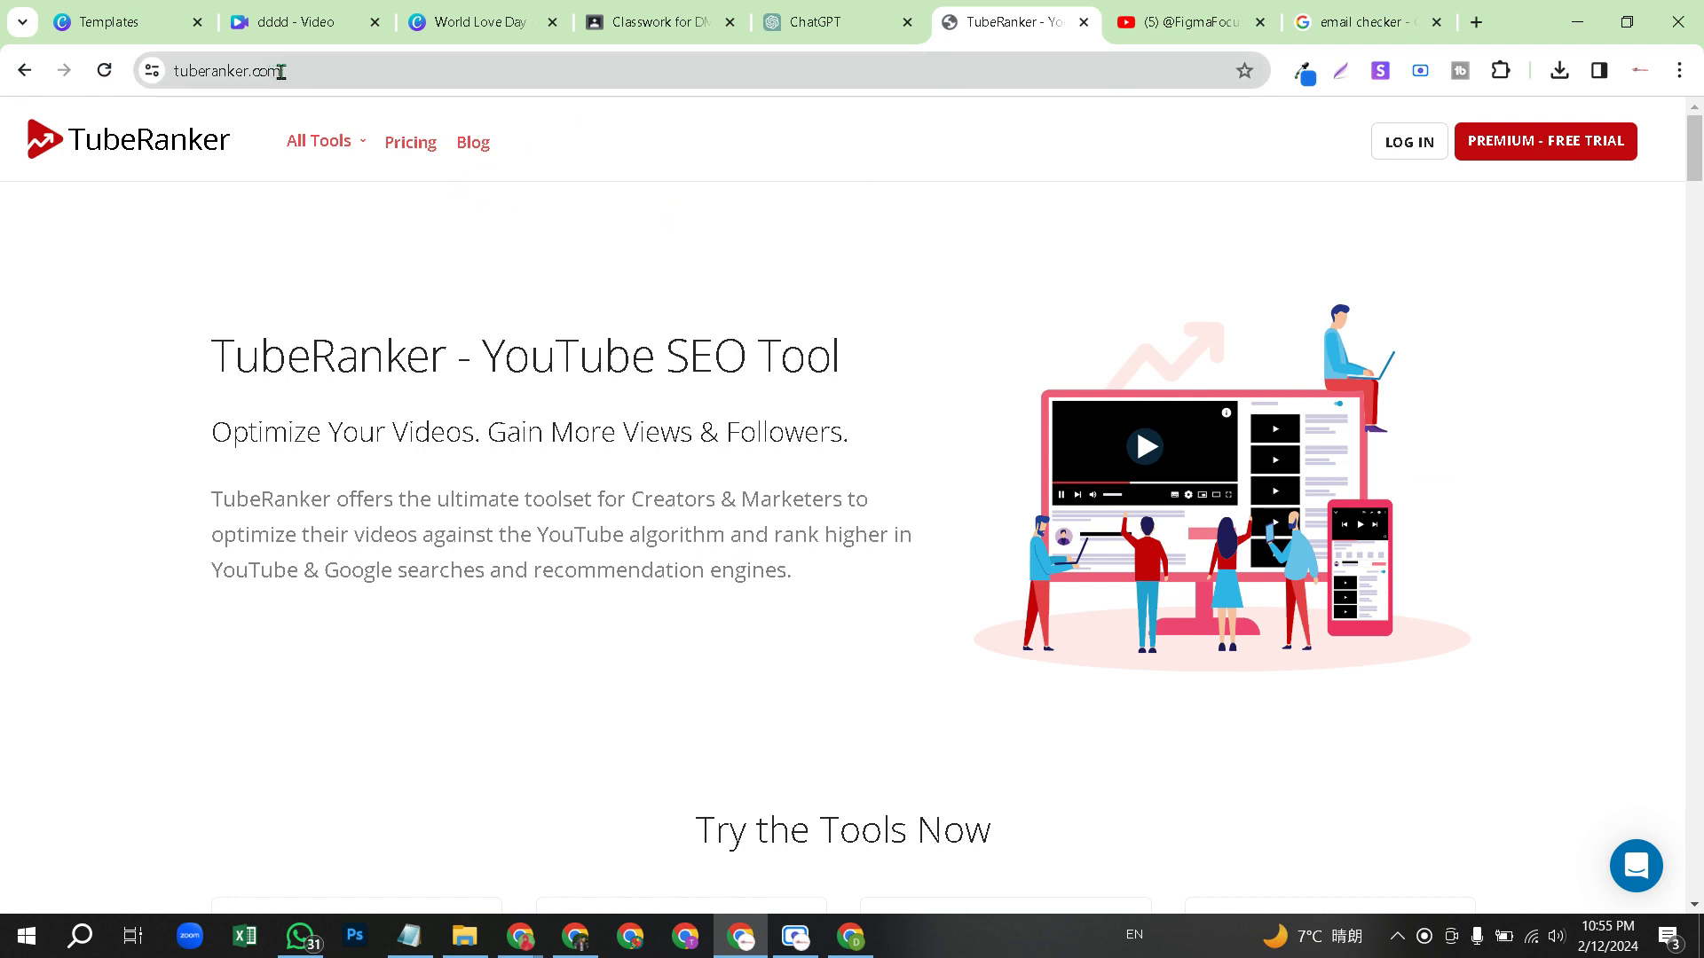
left_click(313, 71)
key("ctrl+c")
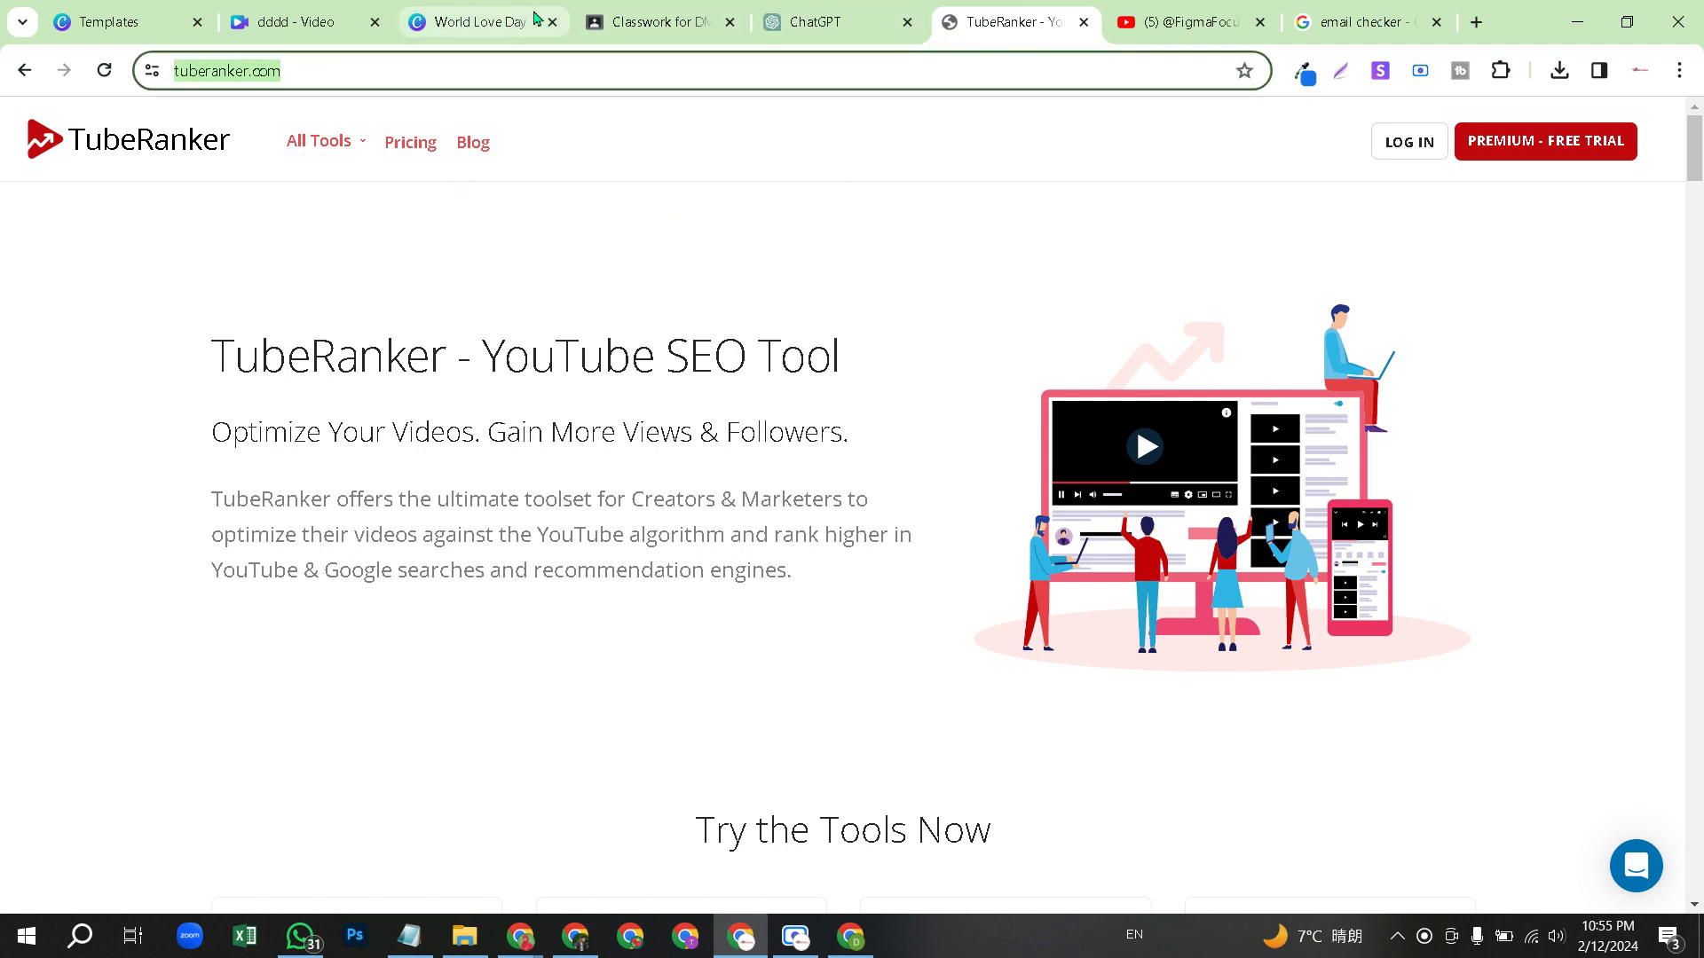
left_click(590, 21)
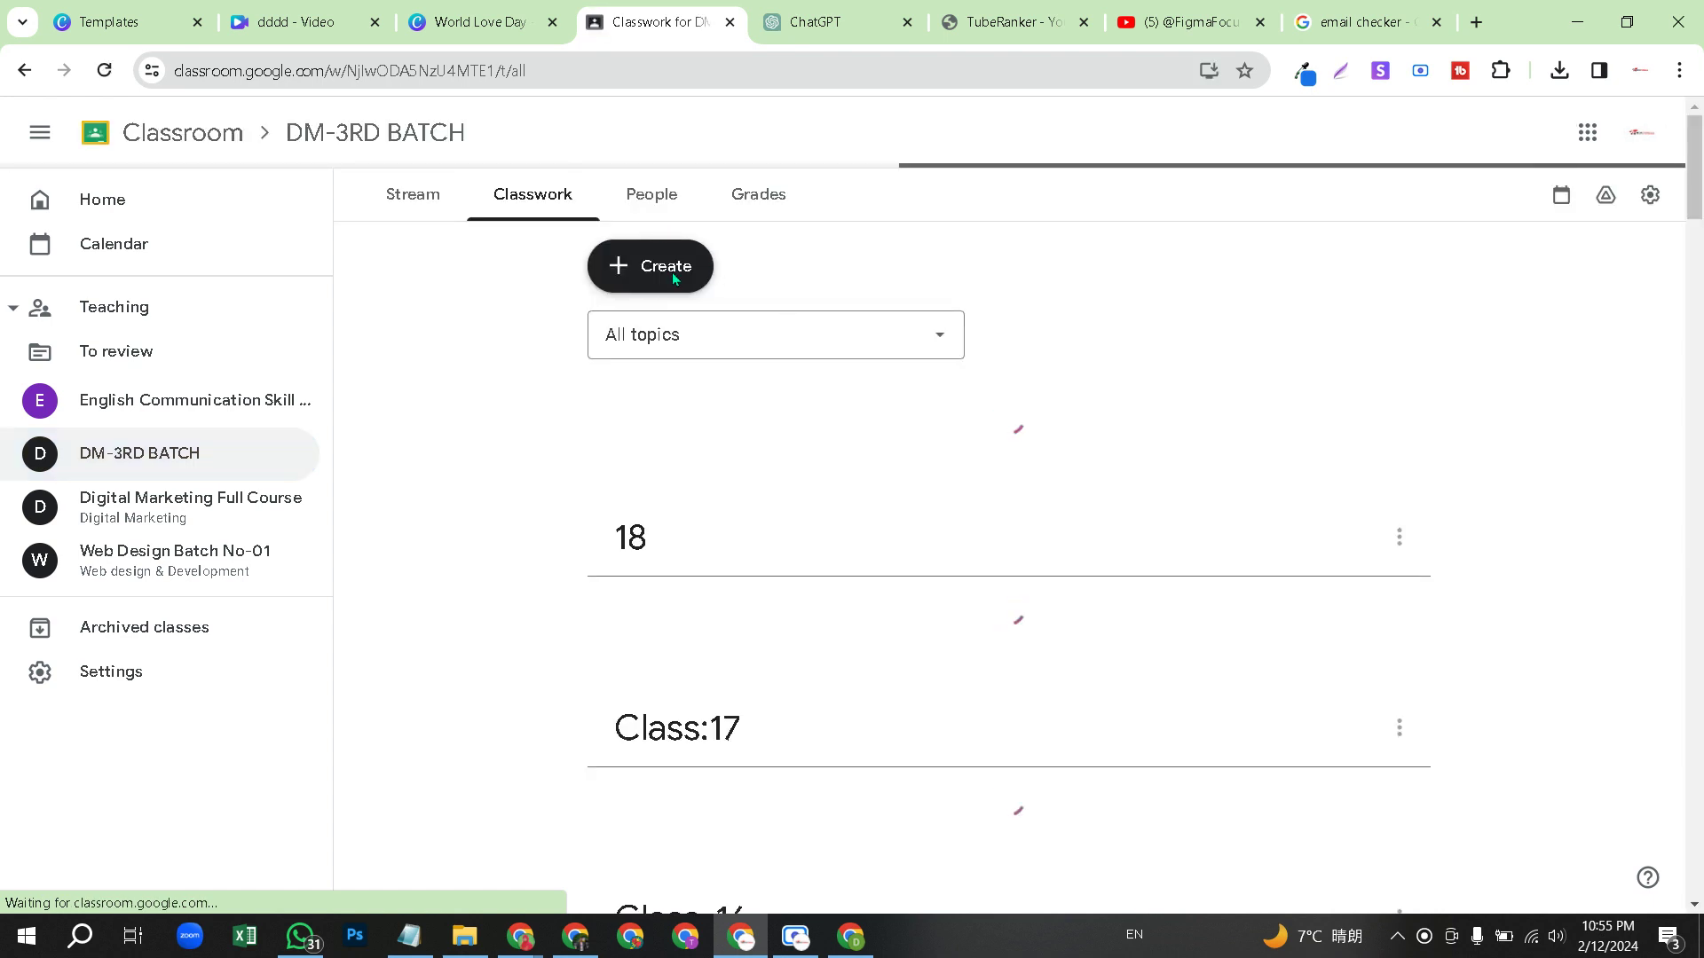
left_click(673, 274)
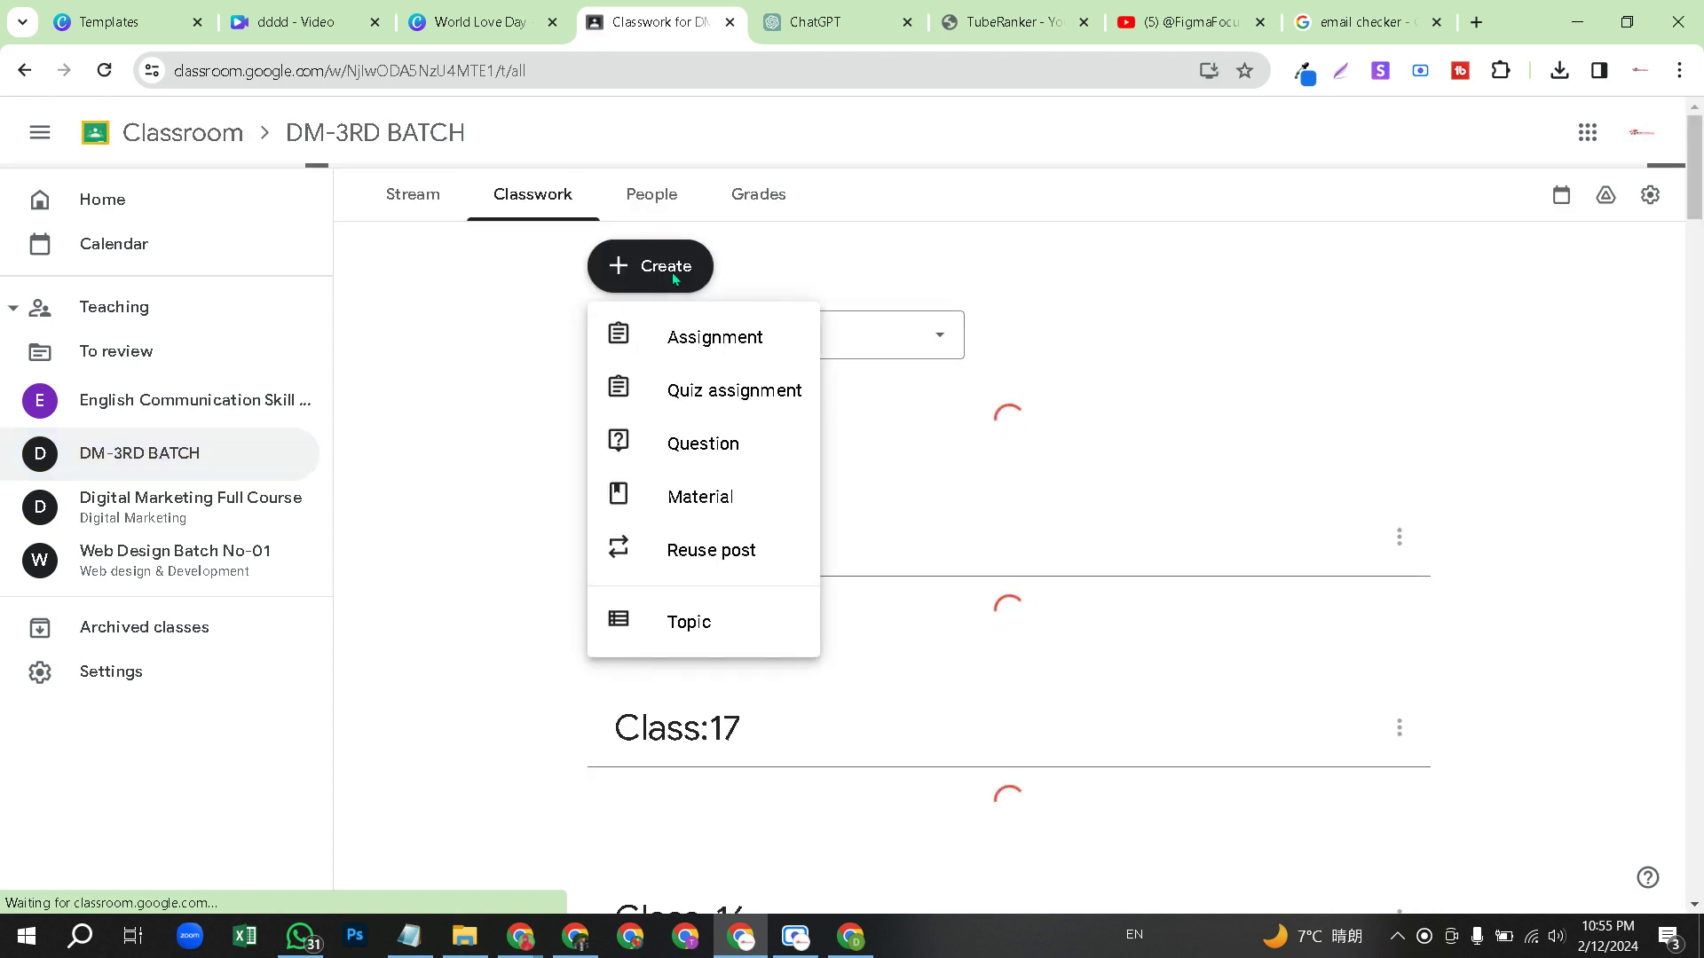
left_click(710, 499)
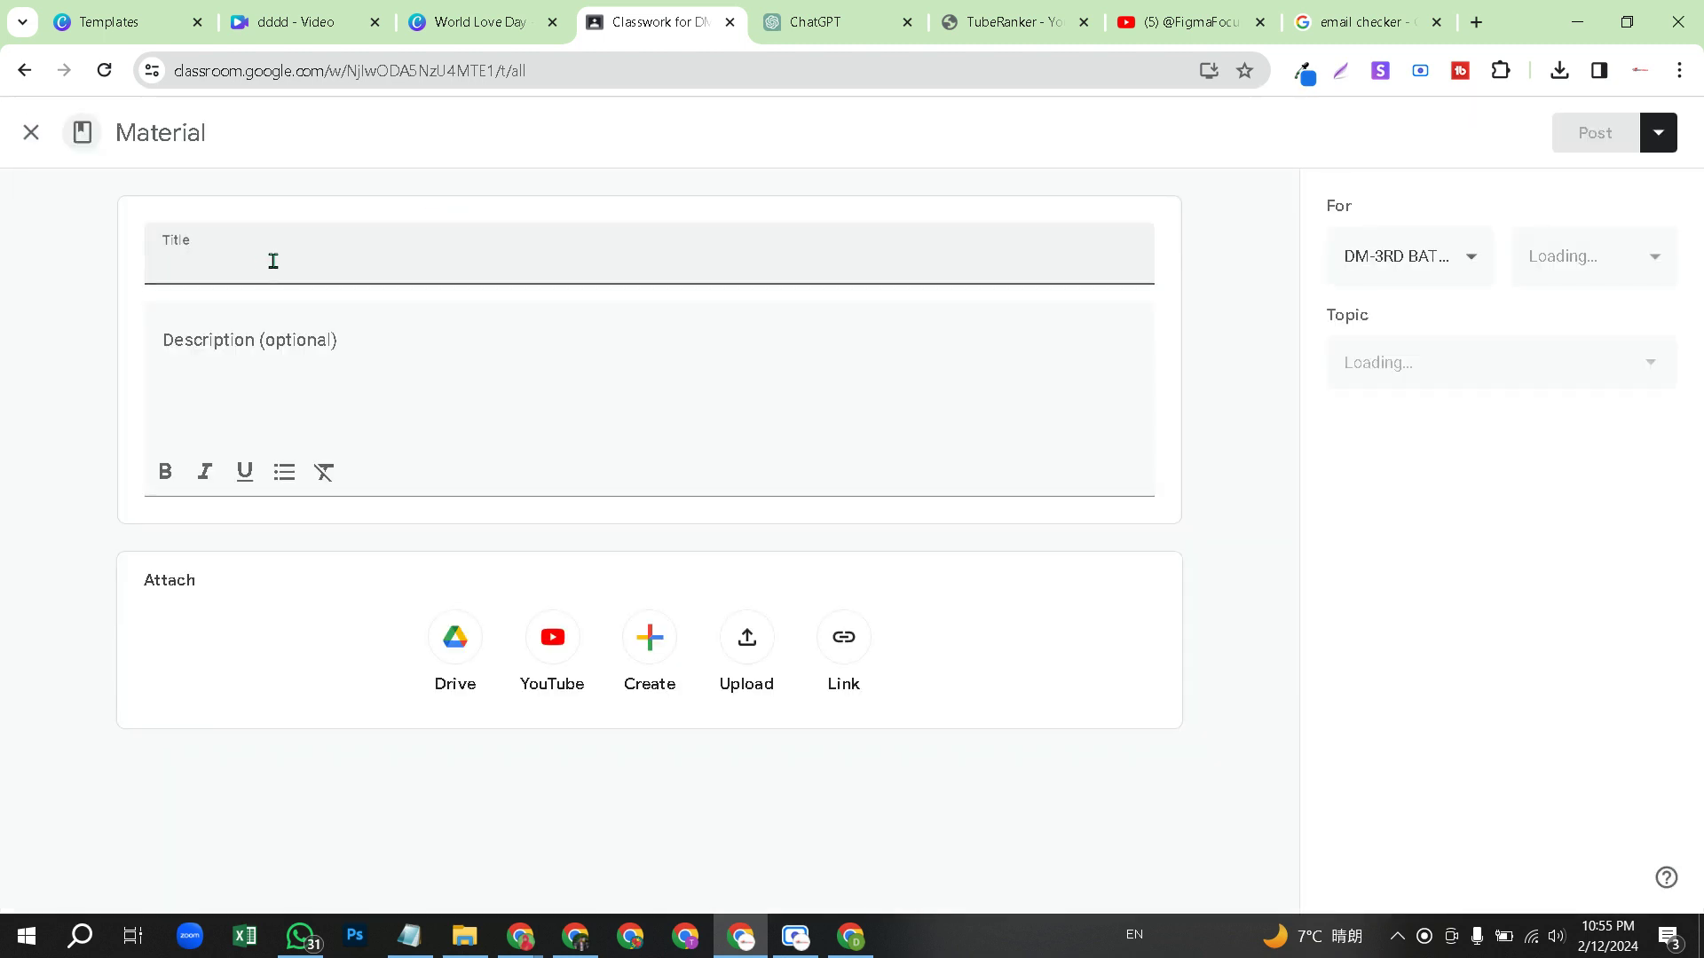
type("Youtube Audit")
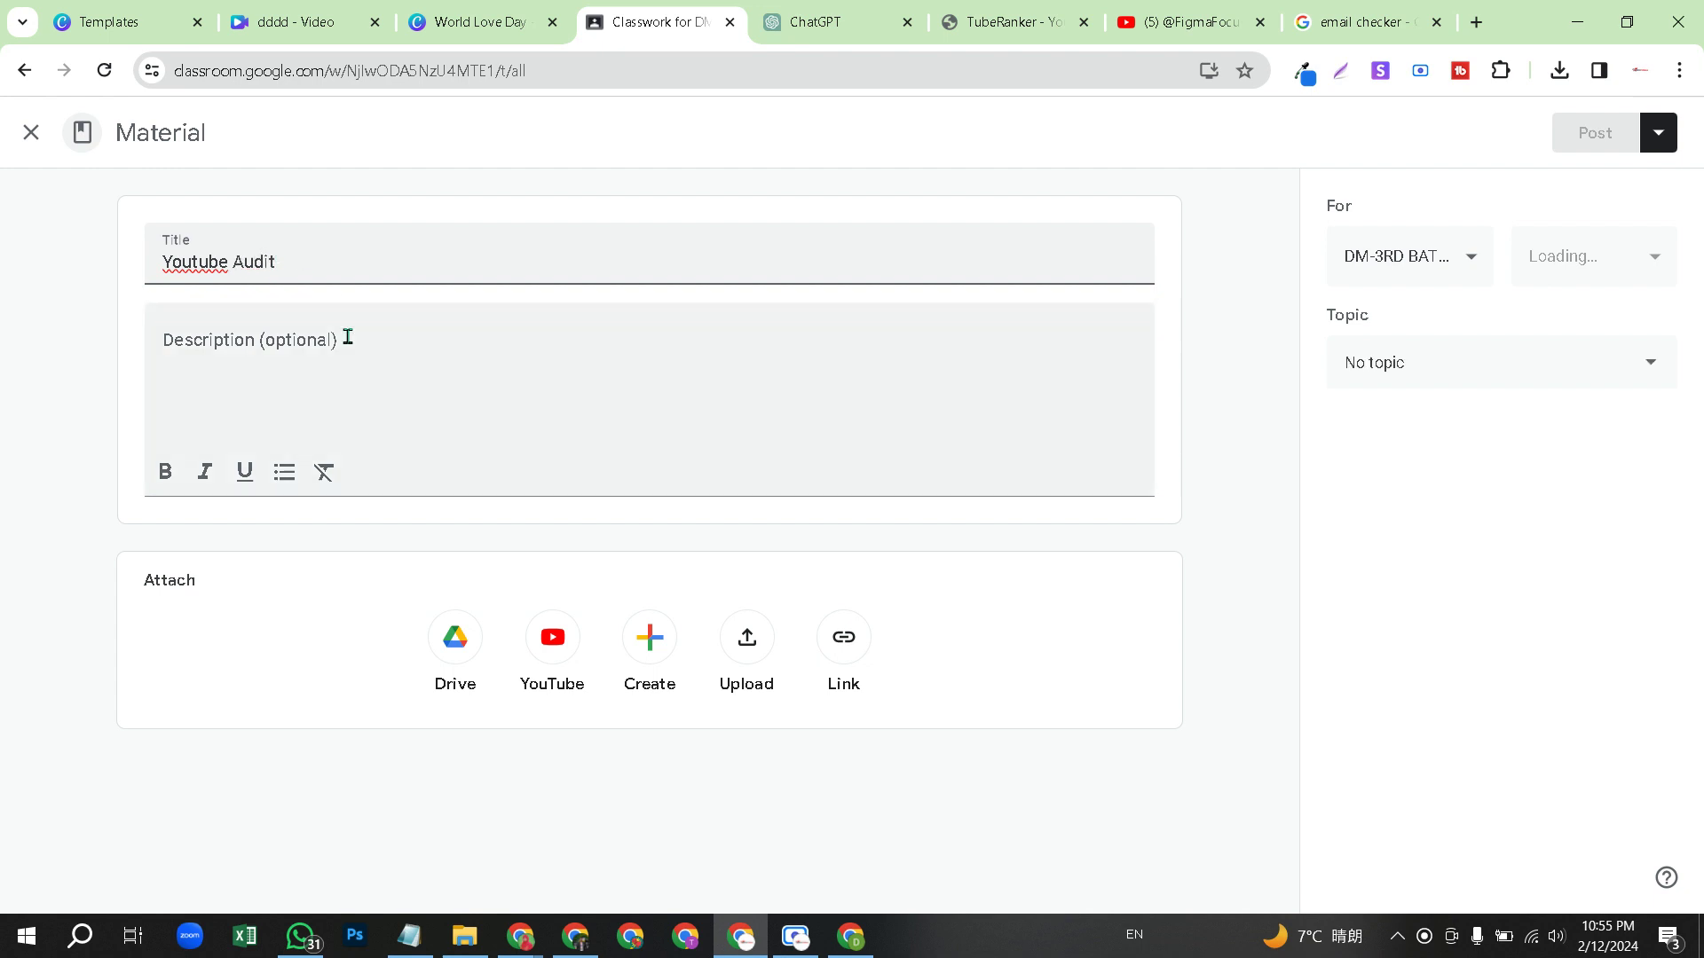
left_click(339, 335)
key("ctrl+v")
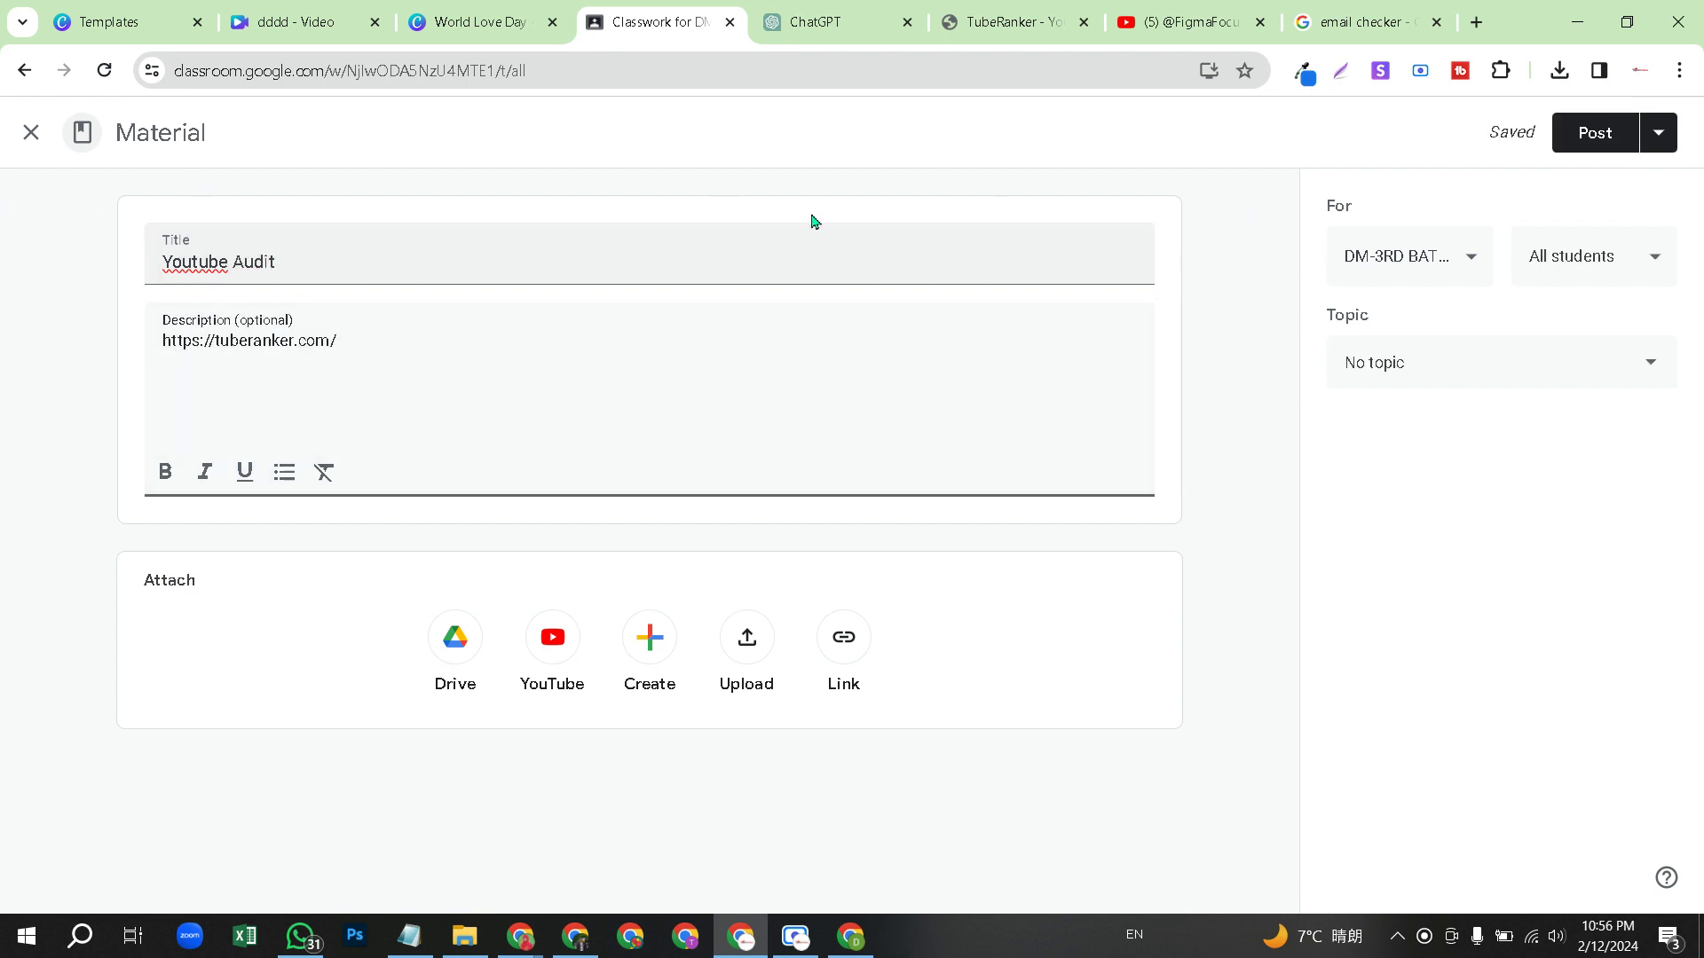
left_click(1592, 142)
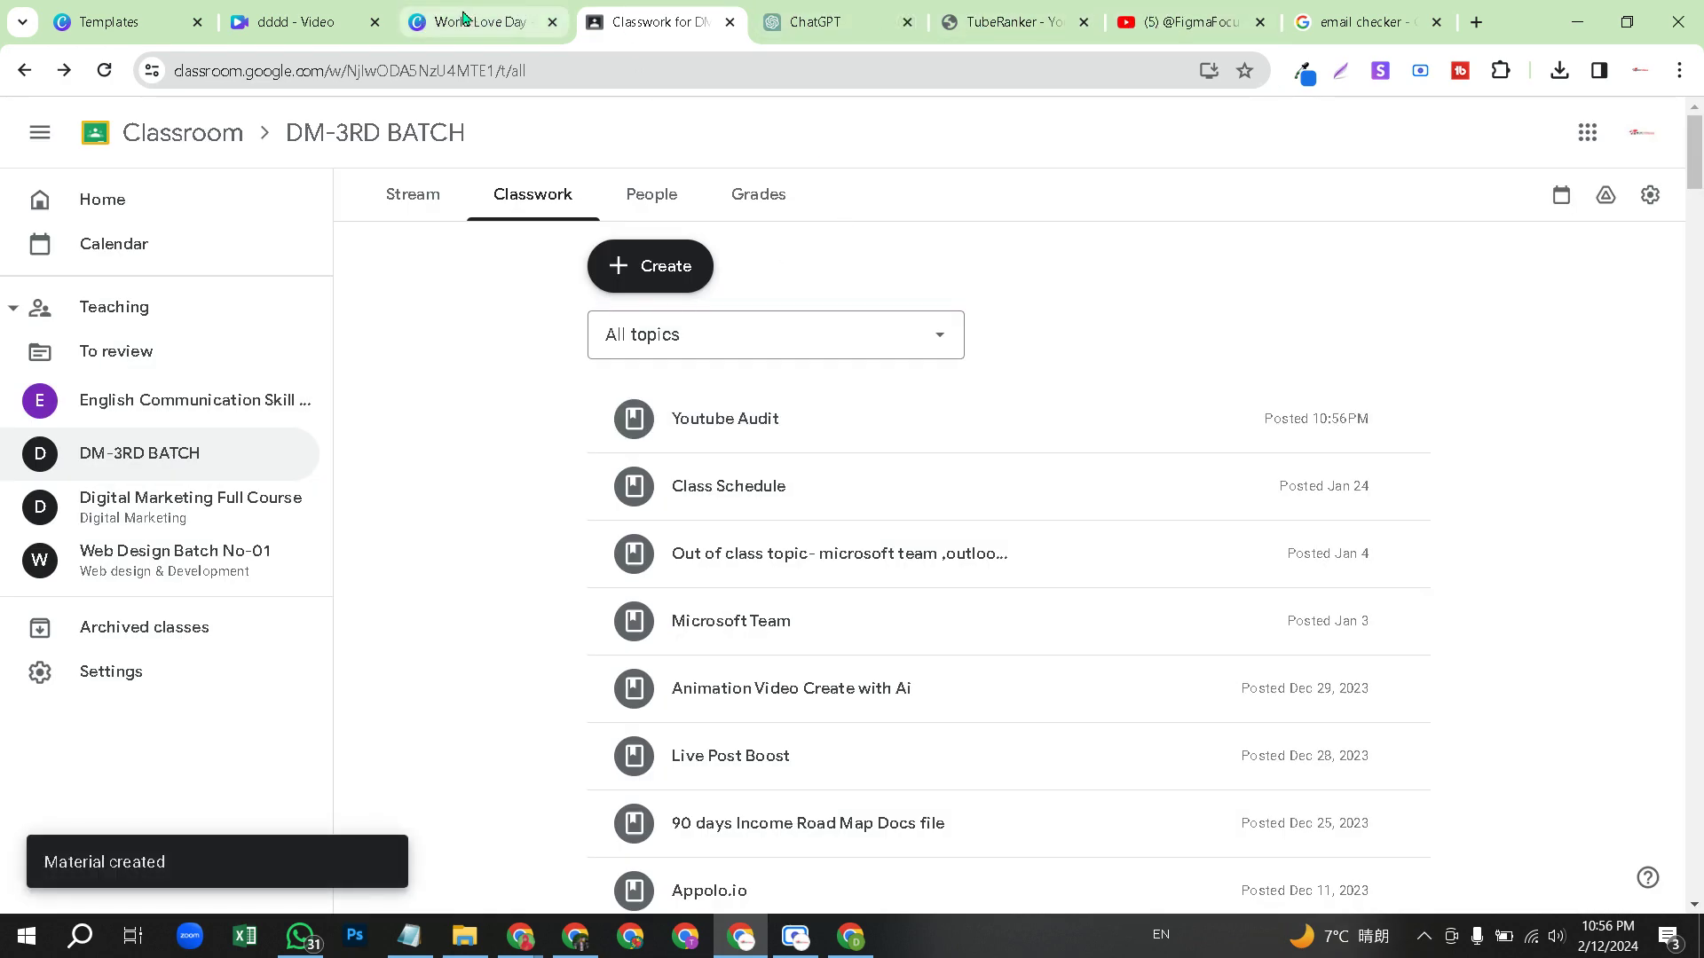
- Check SpeedPaint's progress in Canva, then open TubeRanker's Channel Audit tool and activate its channel entry
left_click(293, 22)
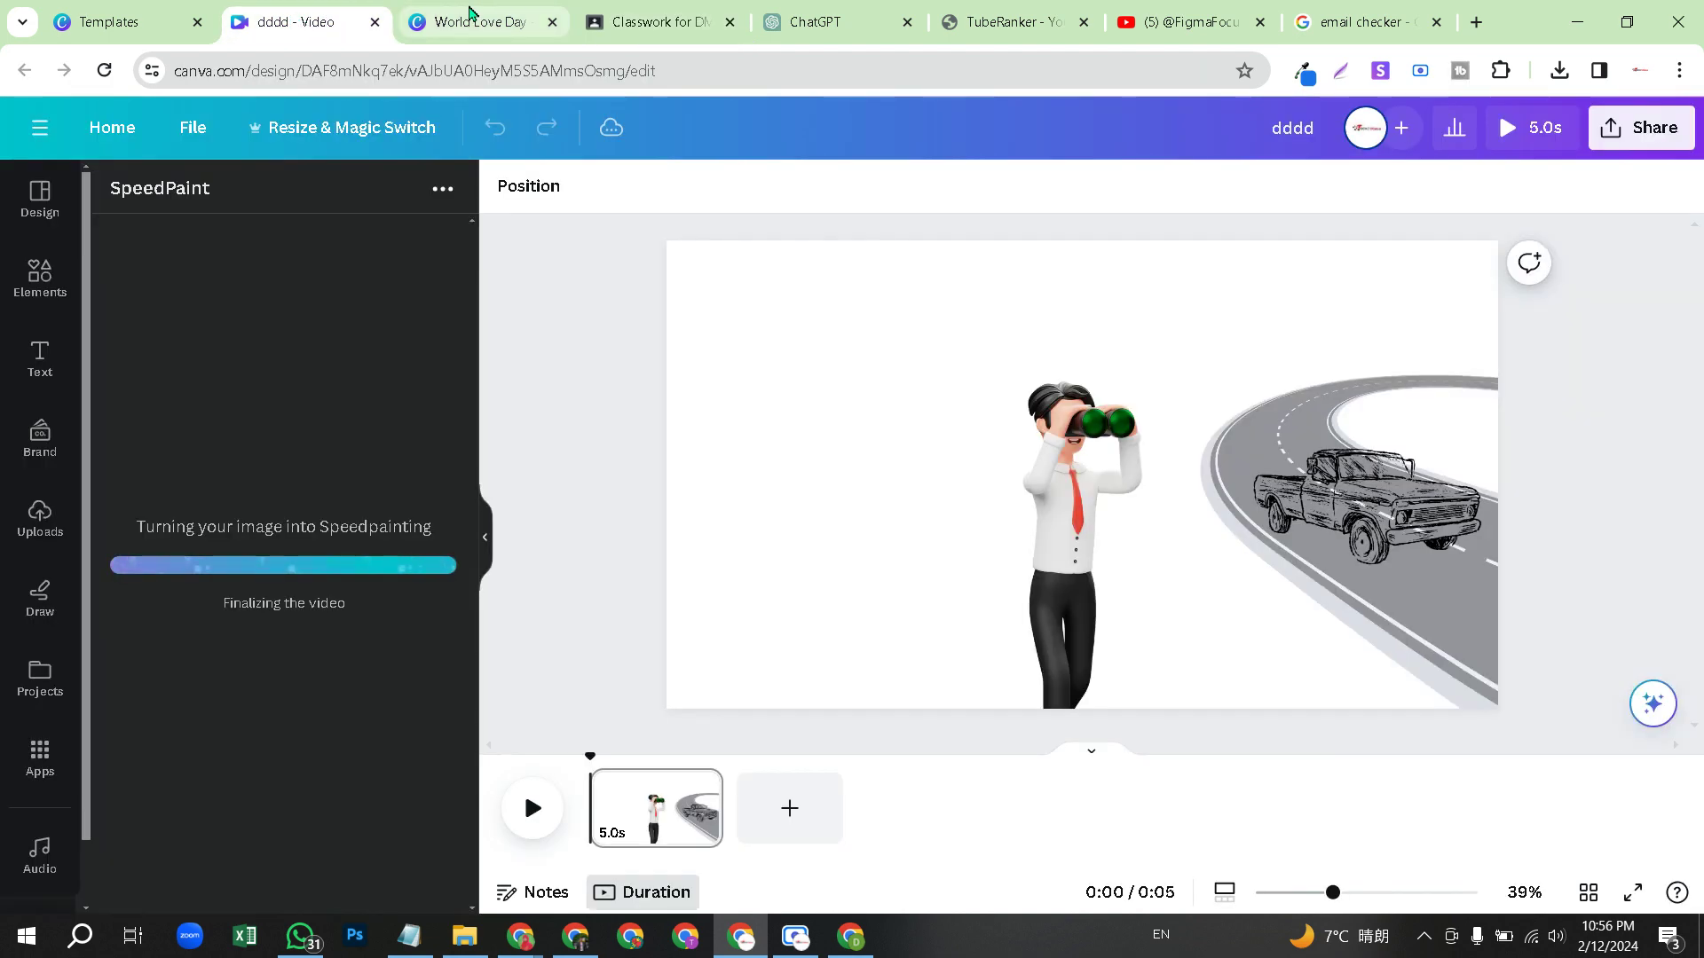
left_click(1003, 21)
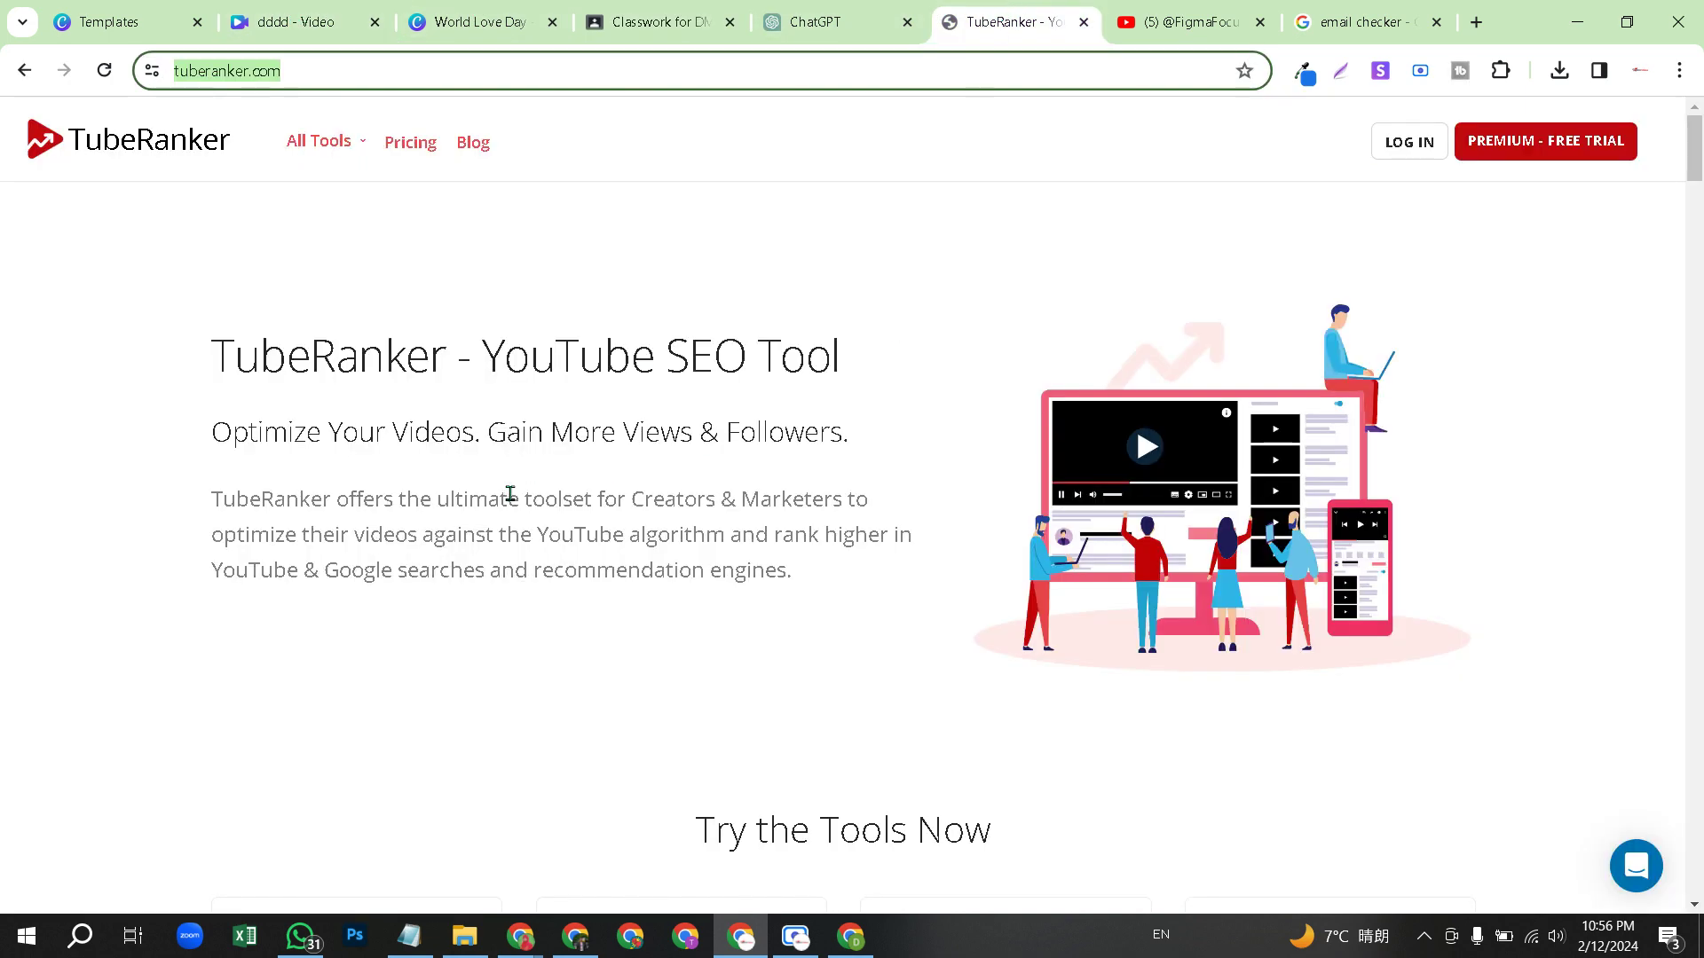
scroll(510, 494, "down", 8)
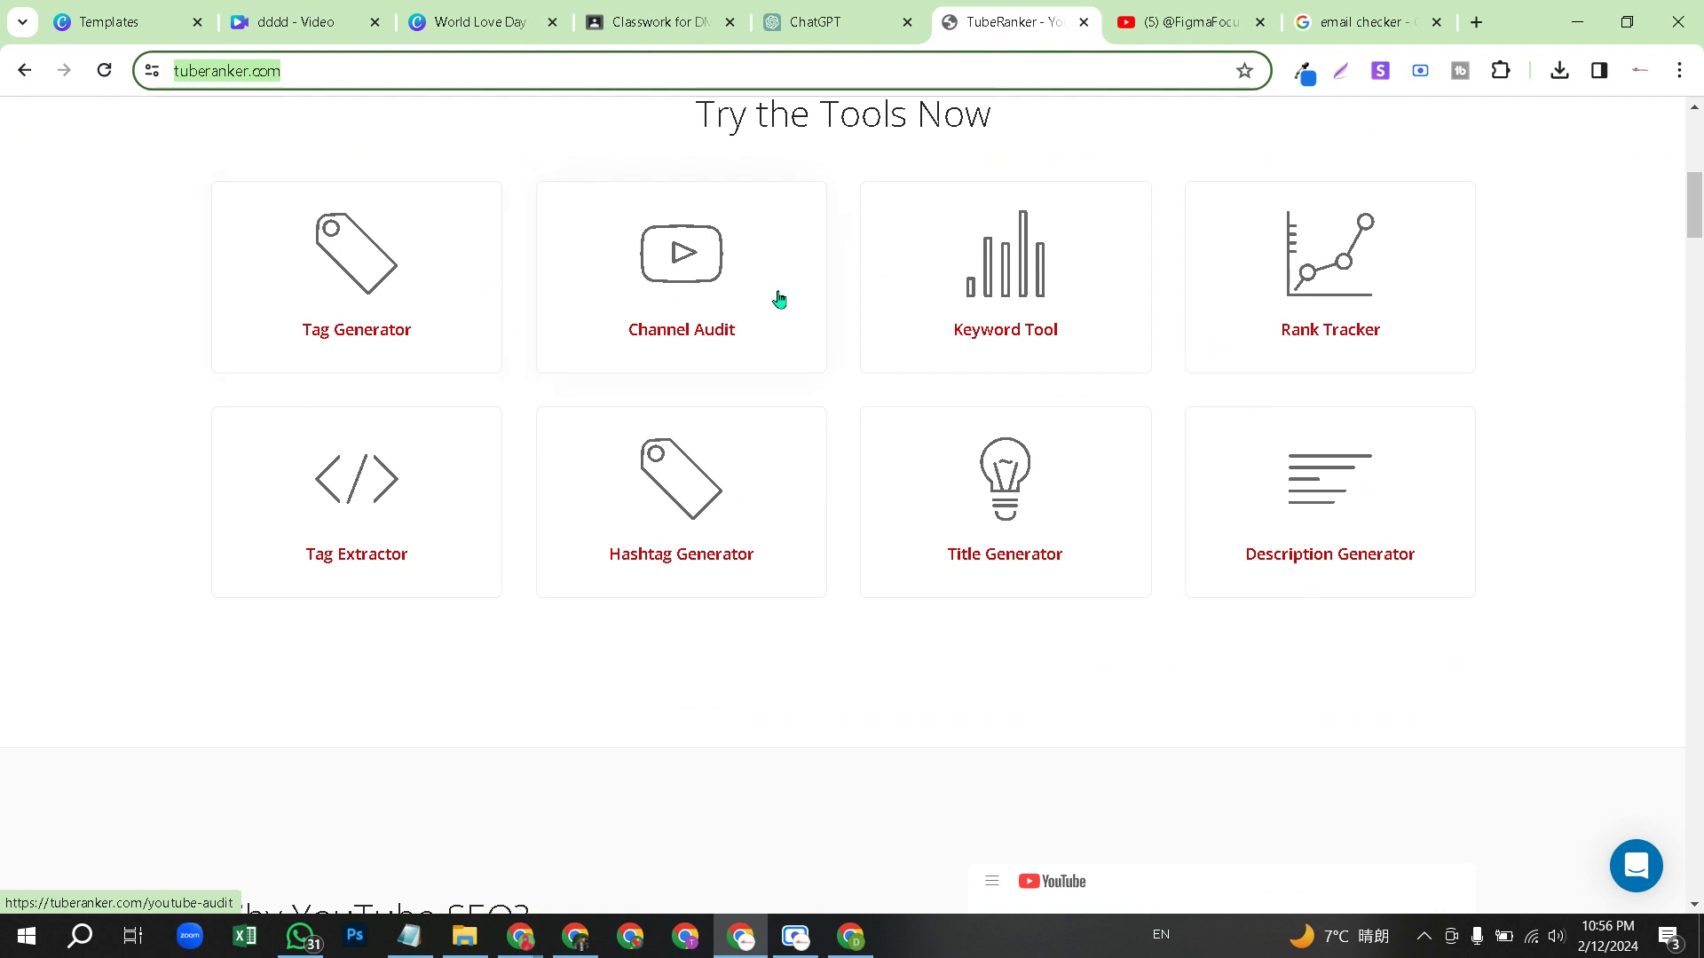
left_click(730, 306)
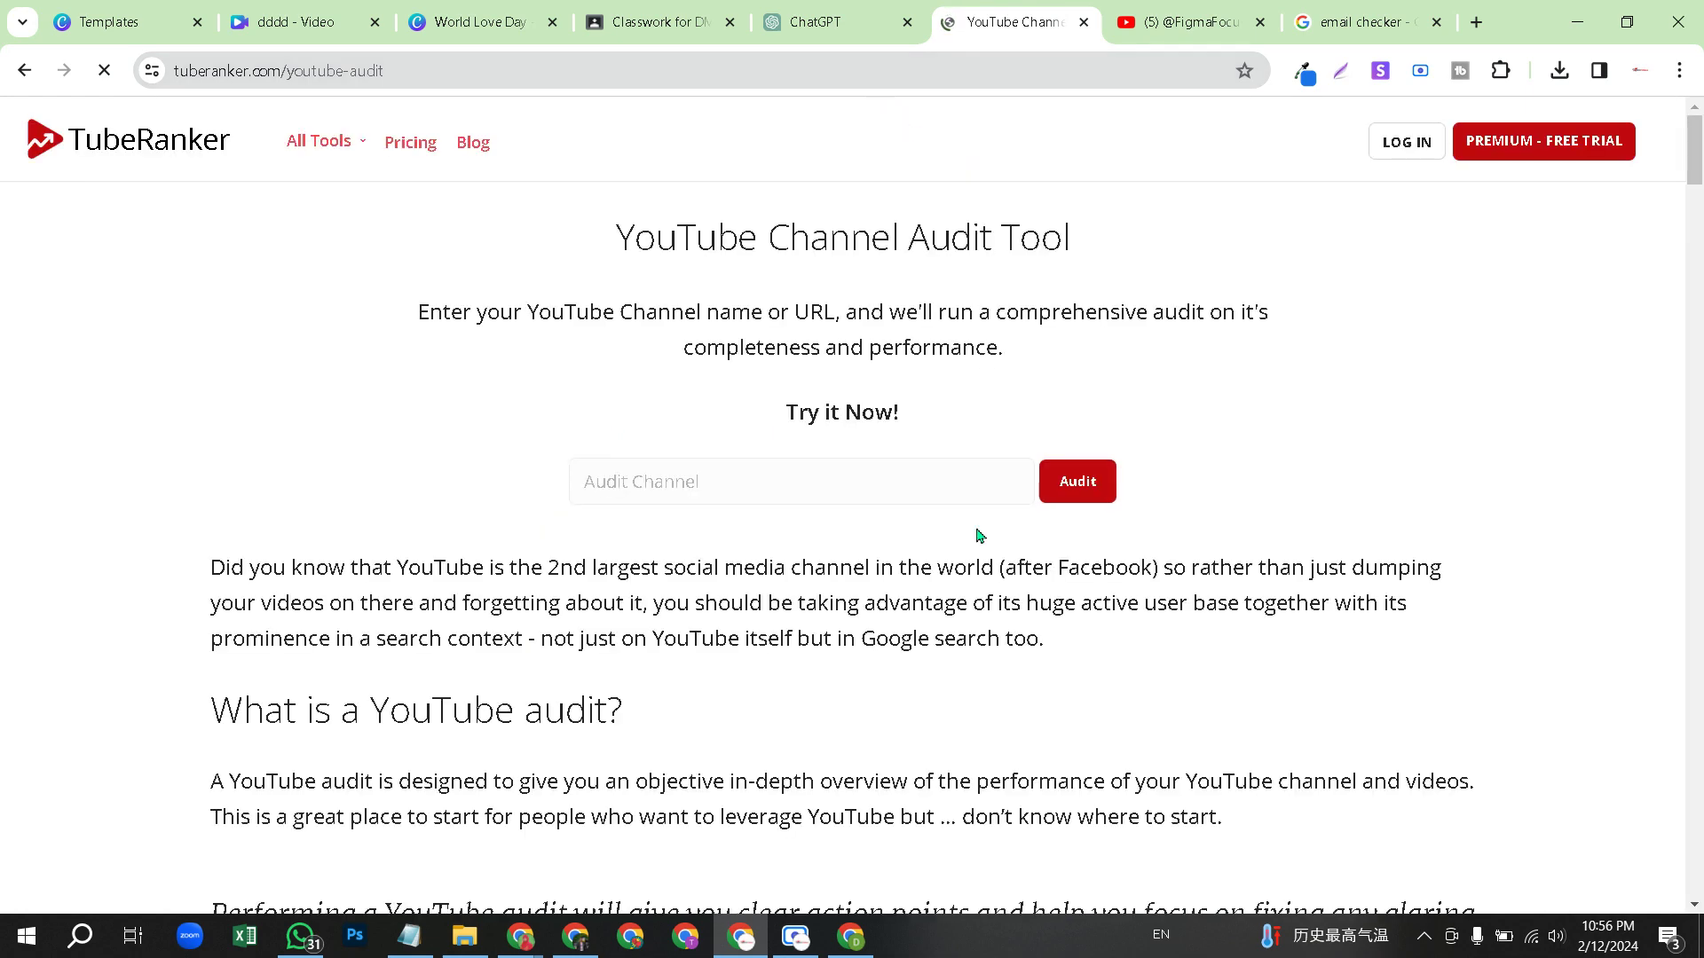
left_click(687, 481)
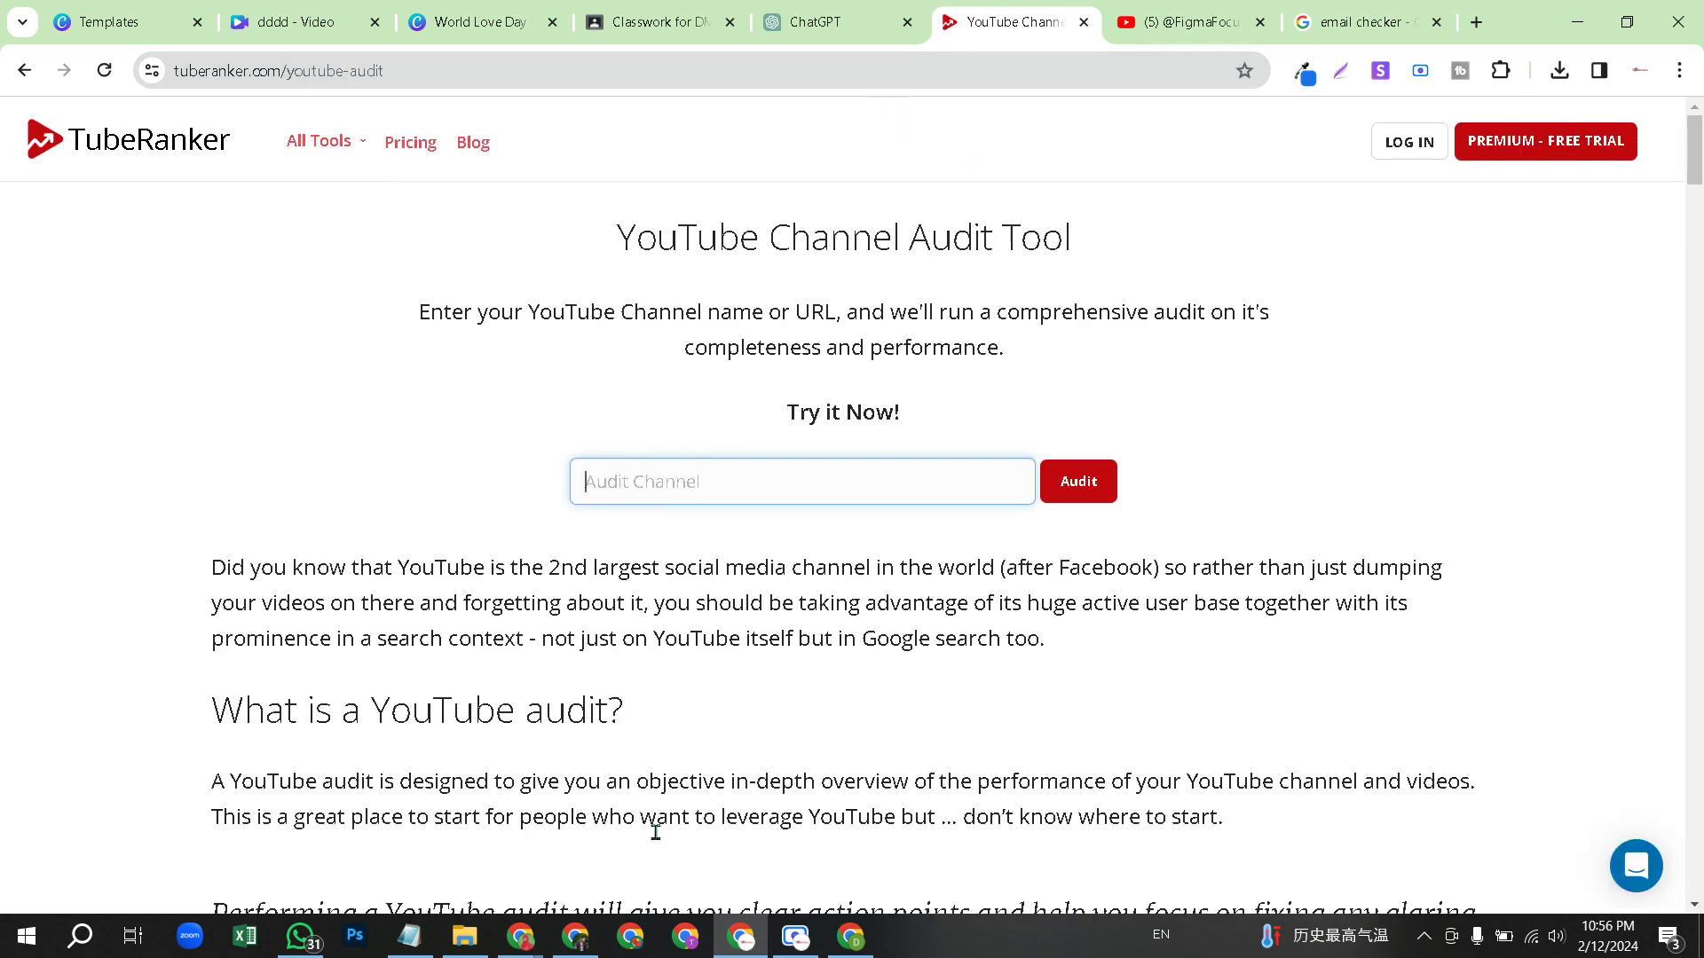
- Check the Google Meet call and return to the TubeRanker audit page
left_click(575, 936)
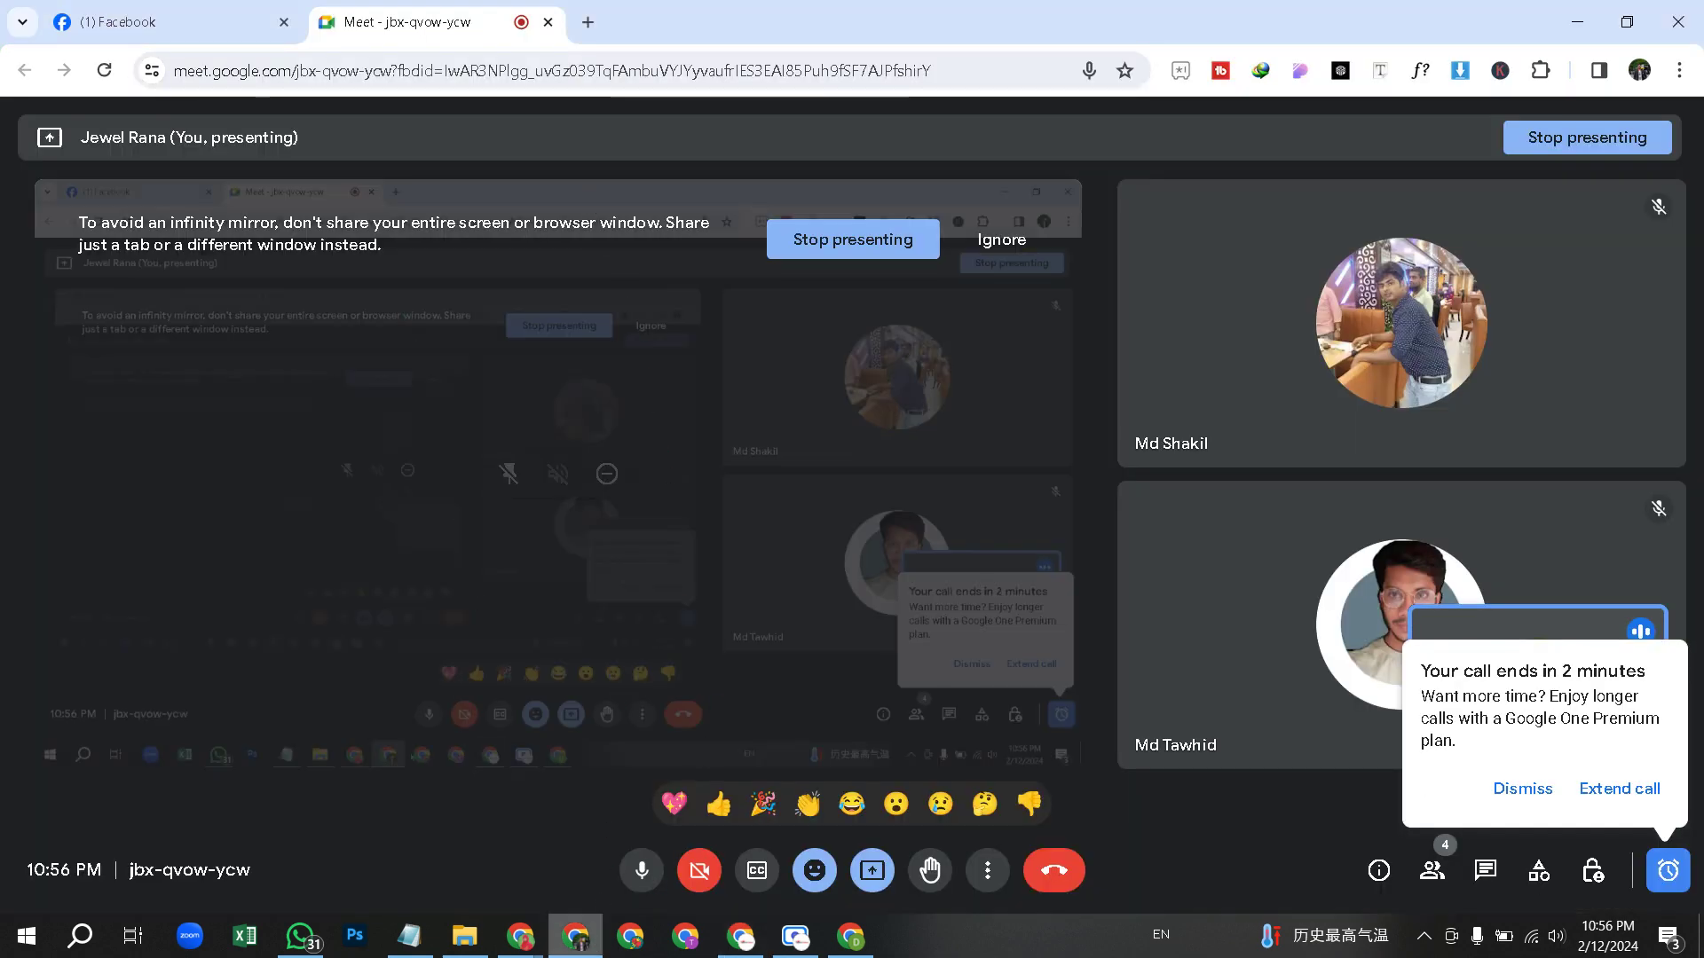
mouse_move(632, 932)
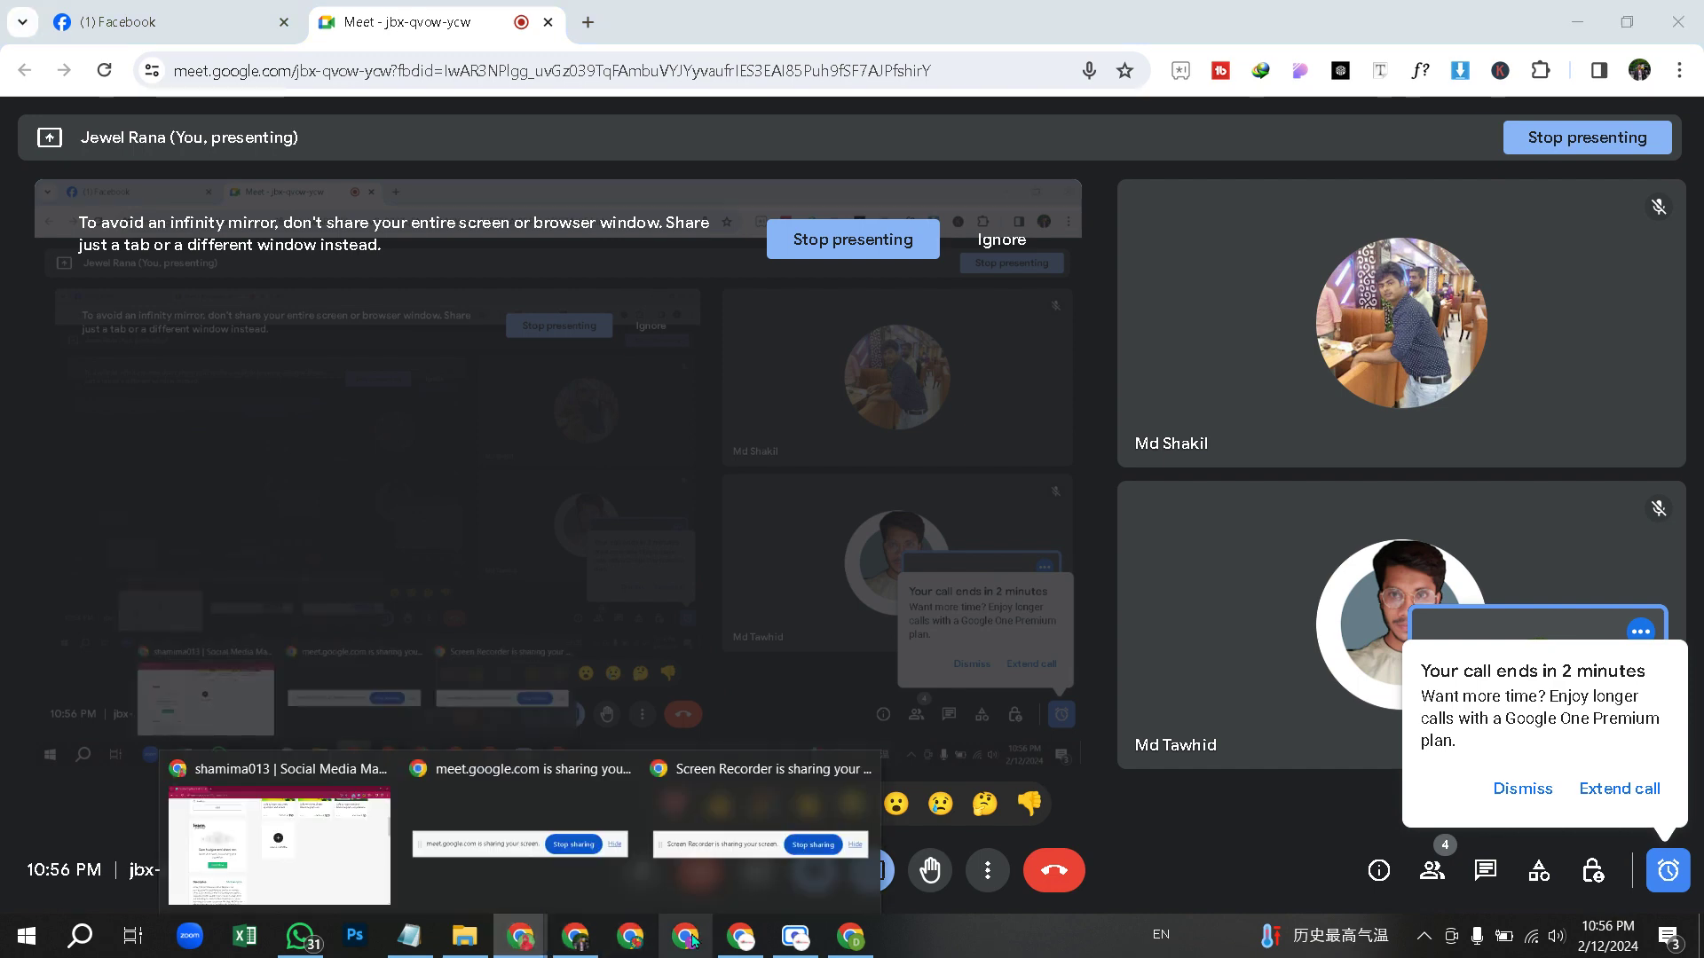
left_click(751, 946)
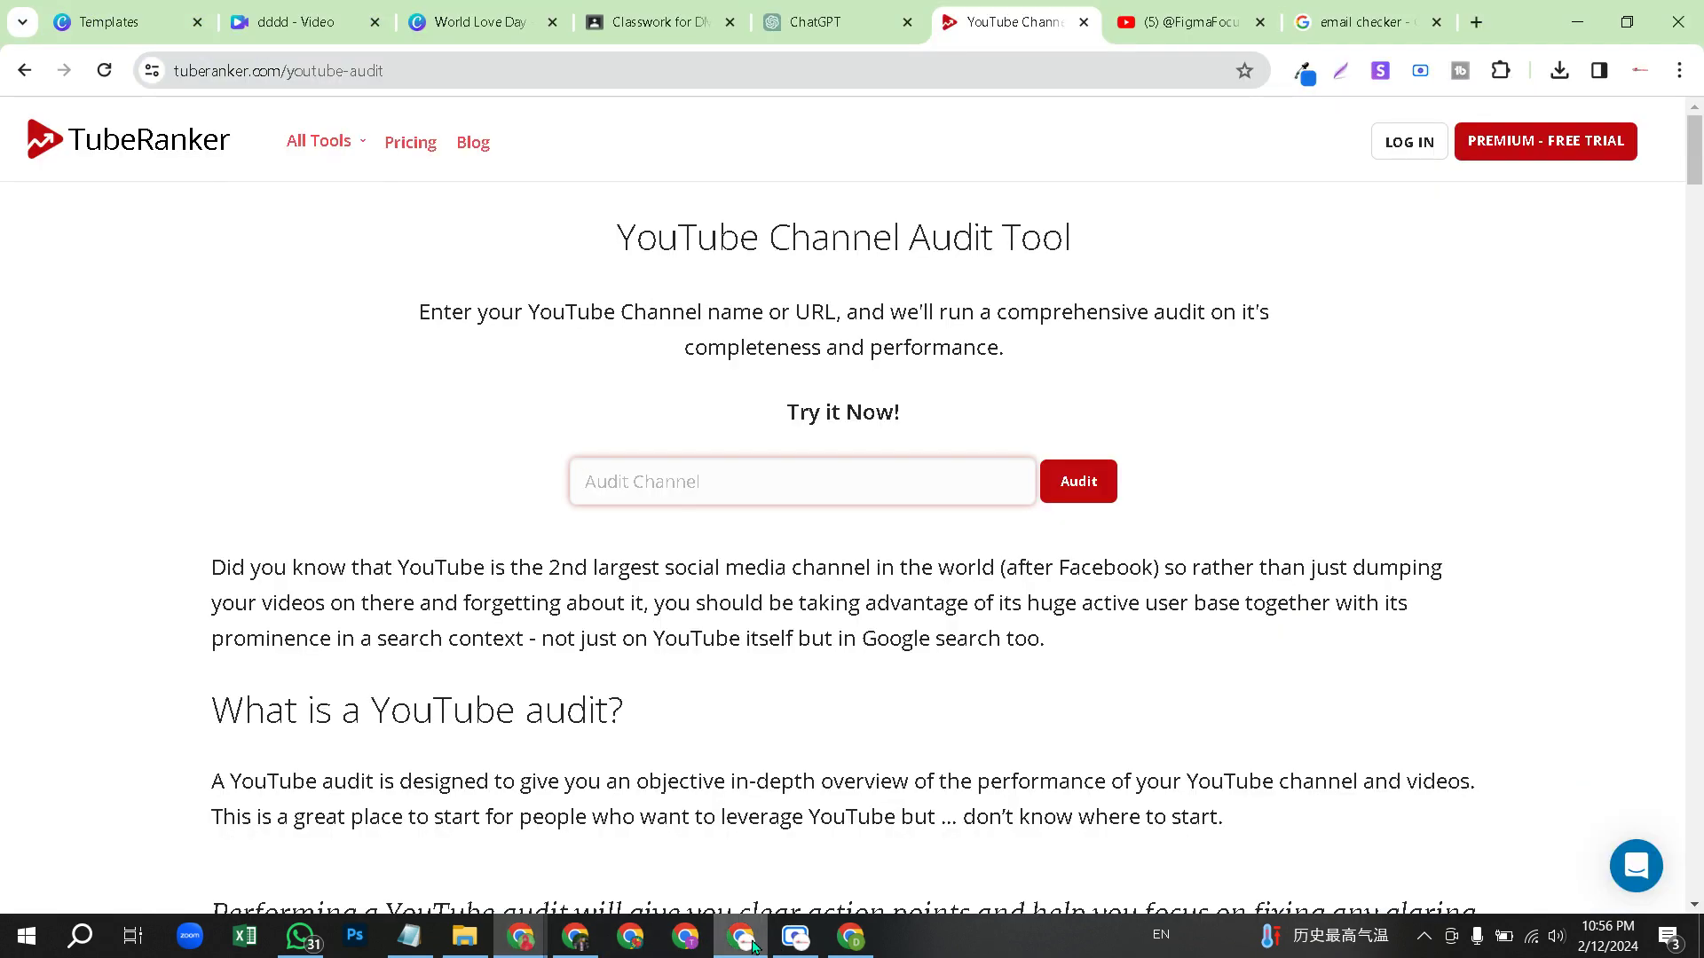
- Copy the web address of FigmaFocusChannel's YouTube page and run TubeRanker's channel audit on it
left_click(1171, 25)
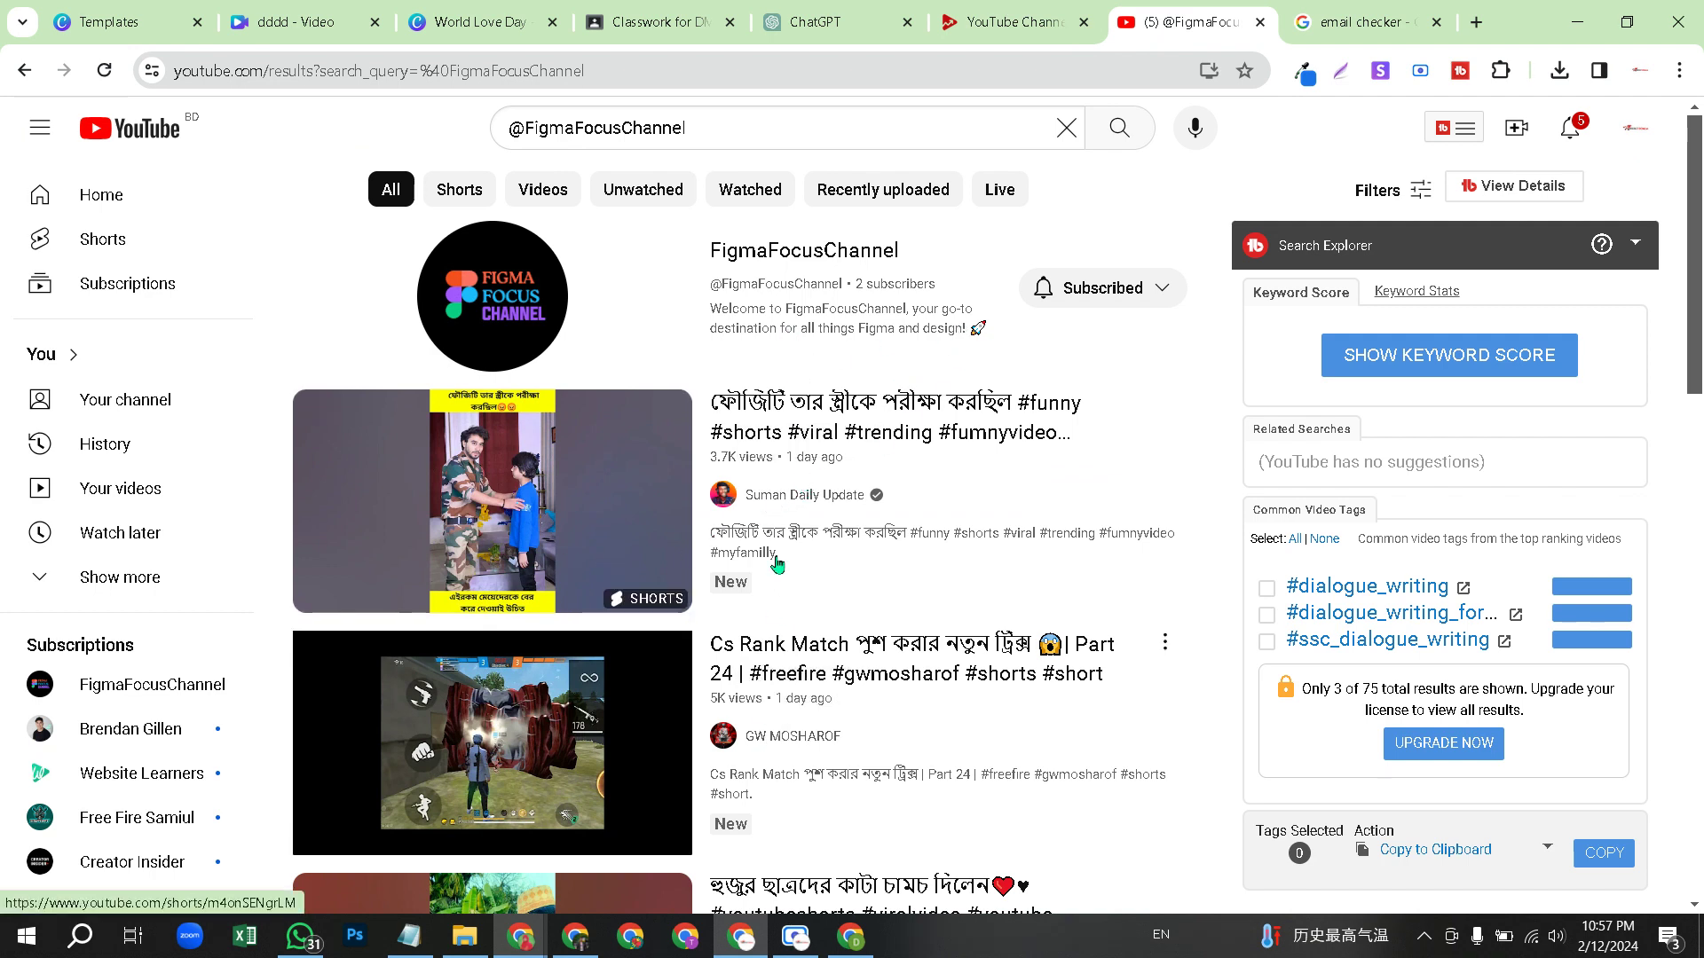
left_click(794, 257)
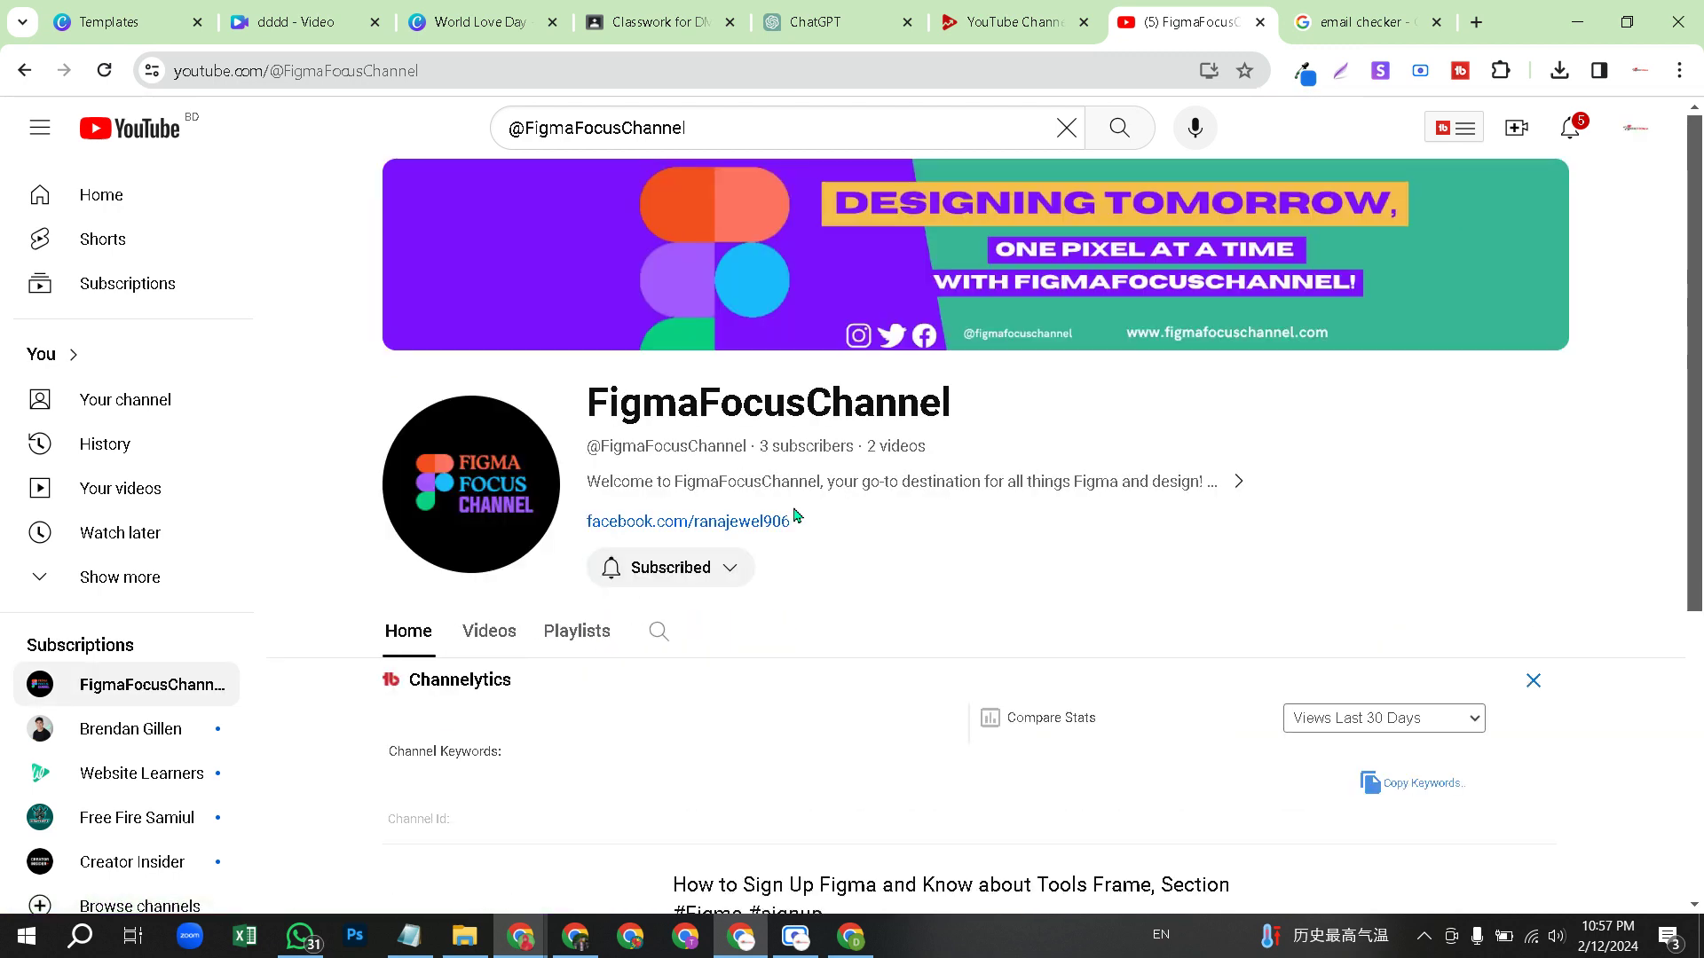
left_click(485, 73)
key("ctrl+c")
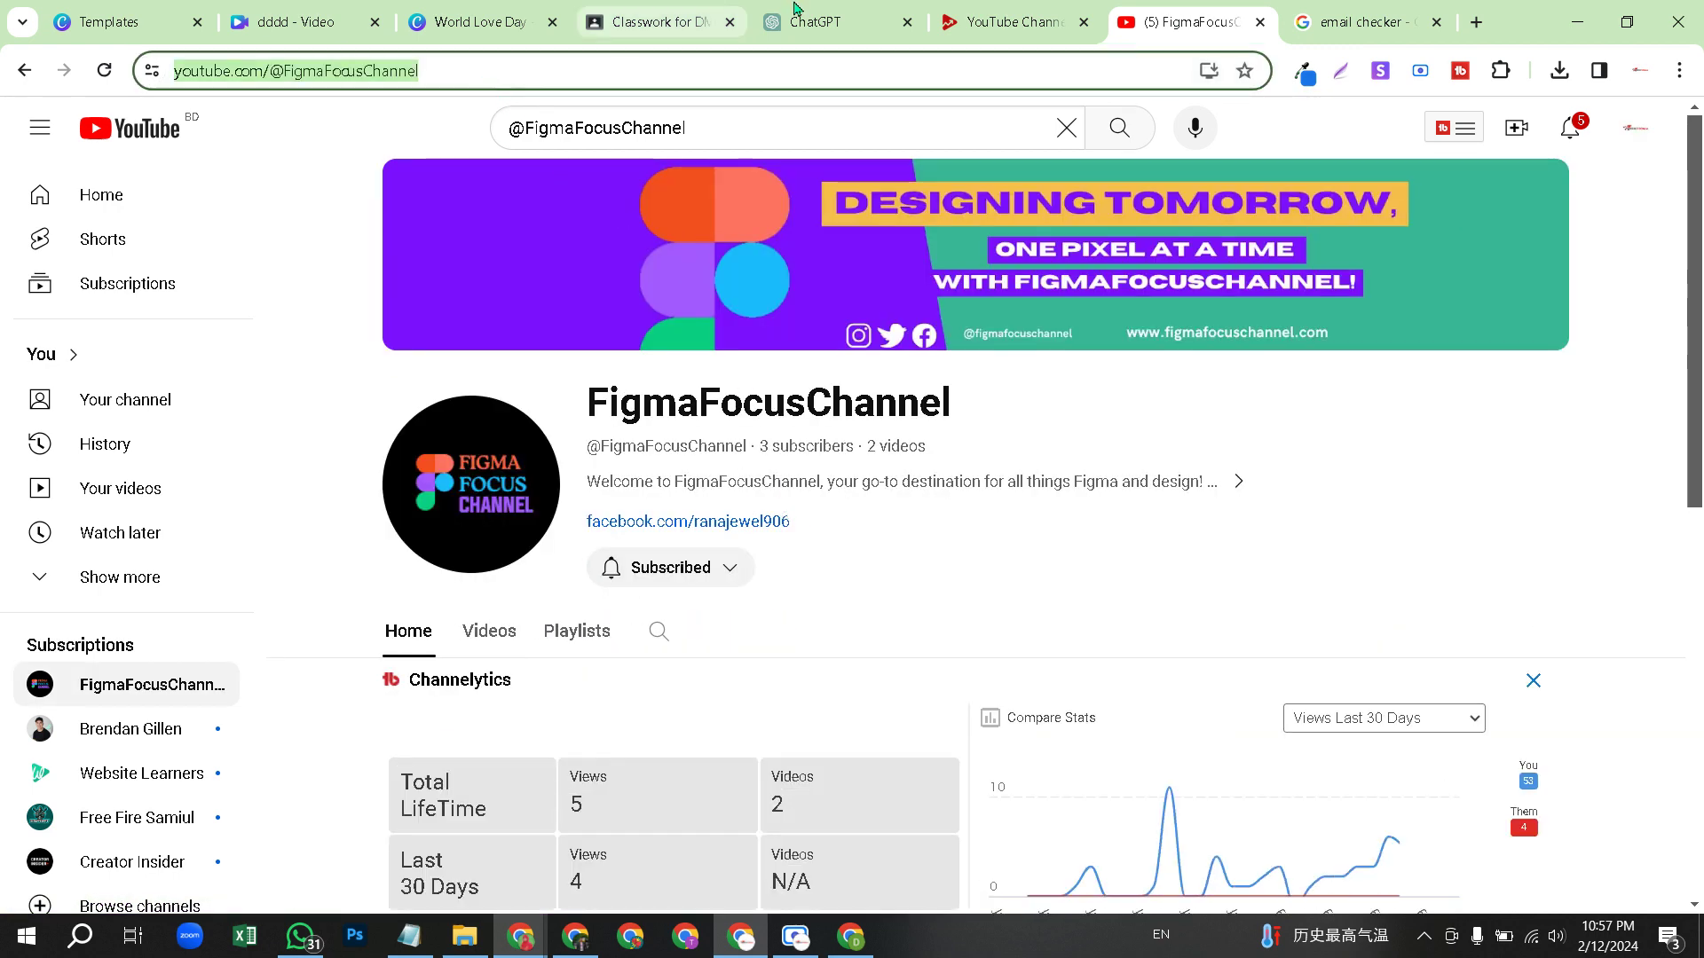
left_click(1011, 22)
left_click(825, 479)
key("ctrl+v")
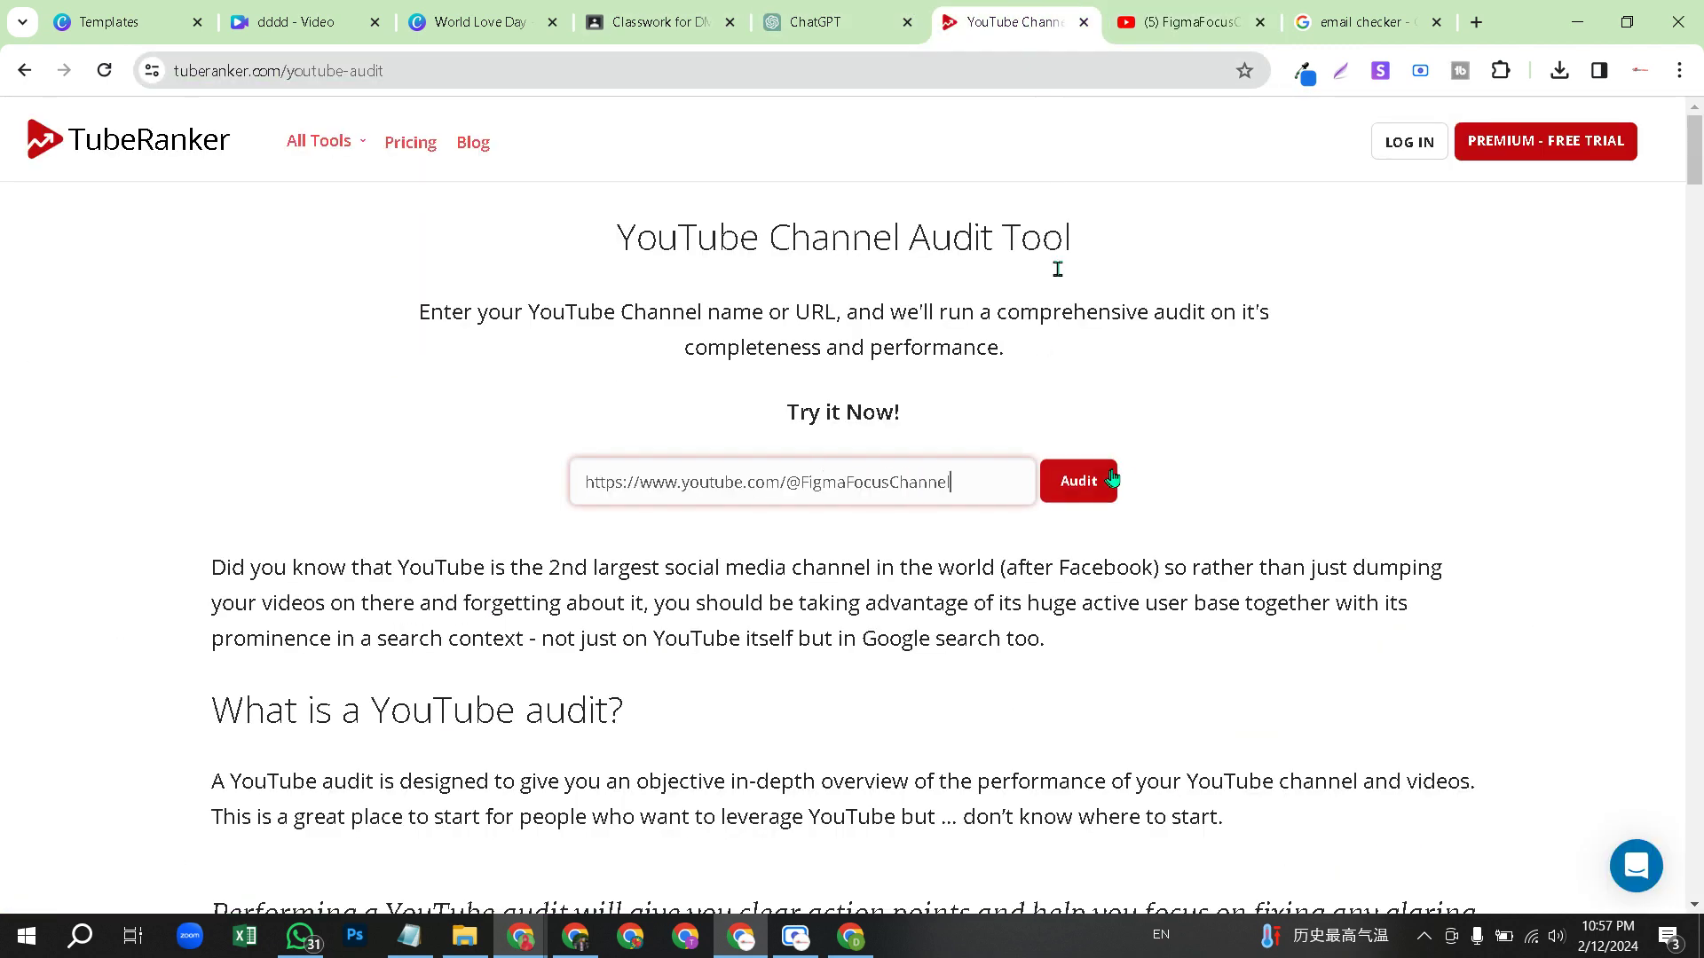
left_click(1093, 487)
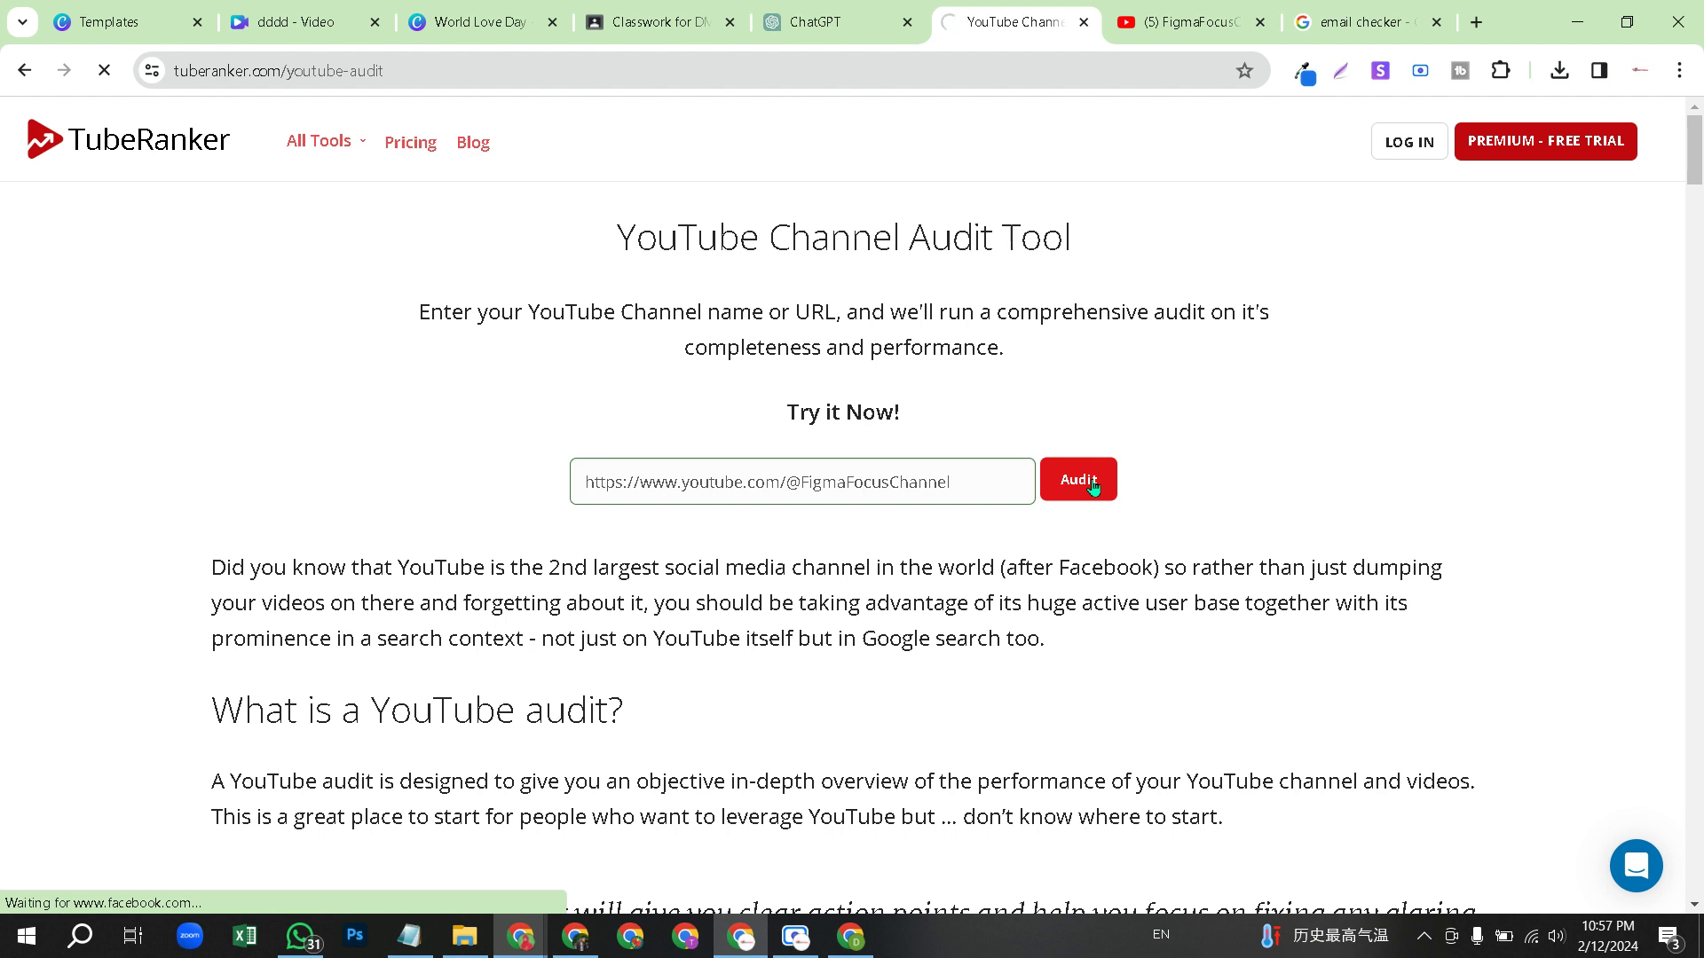
- Check SpeedPaint's progress in Canva, the TubeRanker audit page and the Google Meet call
left_click(315, 12)
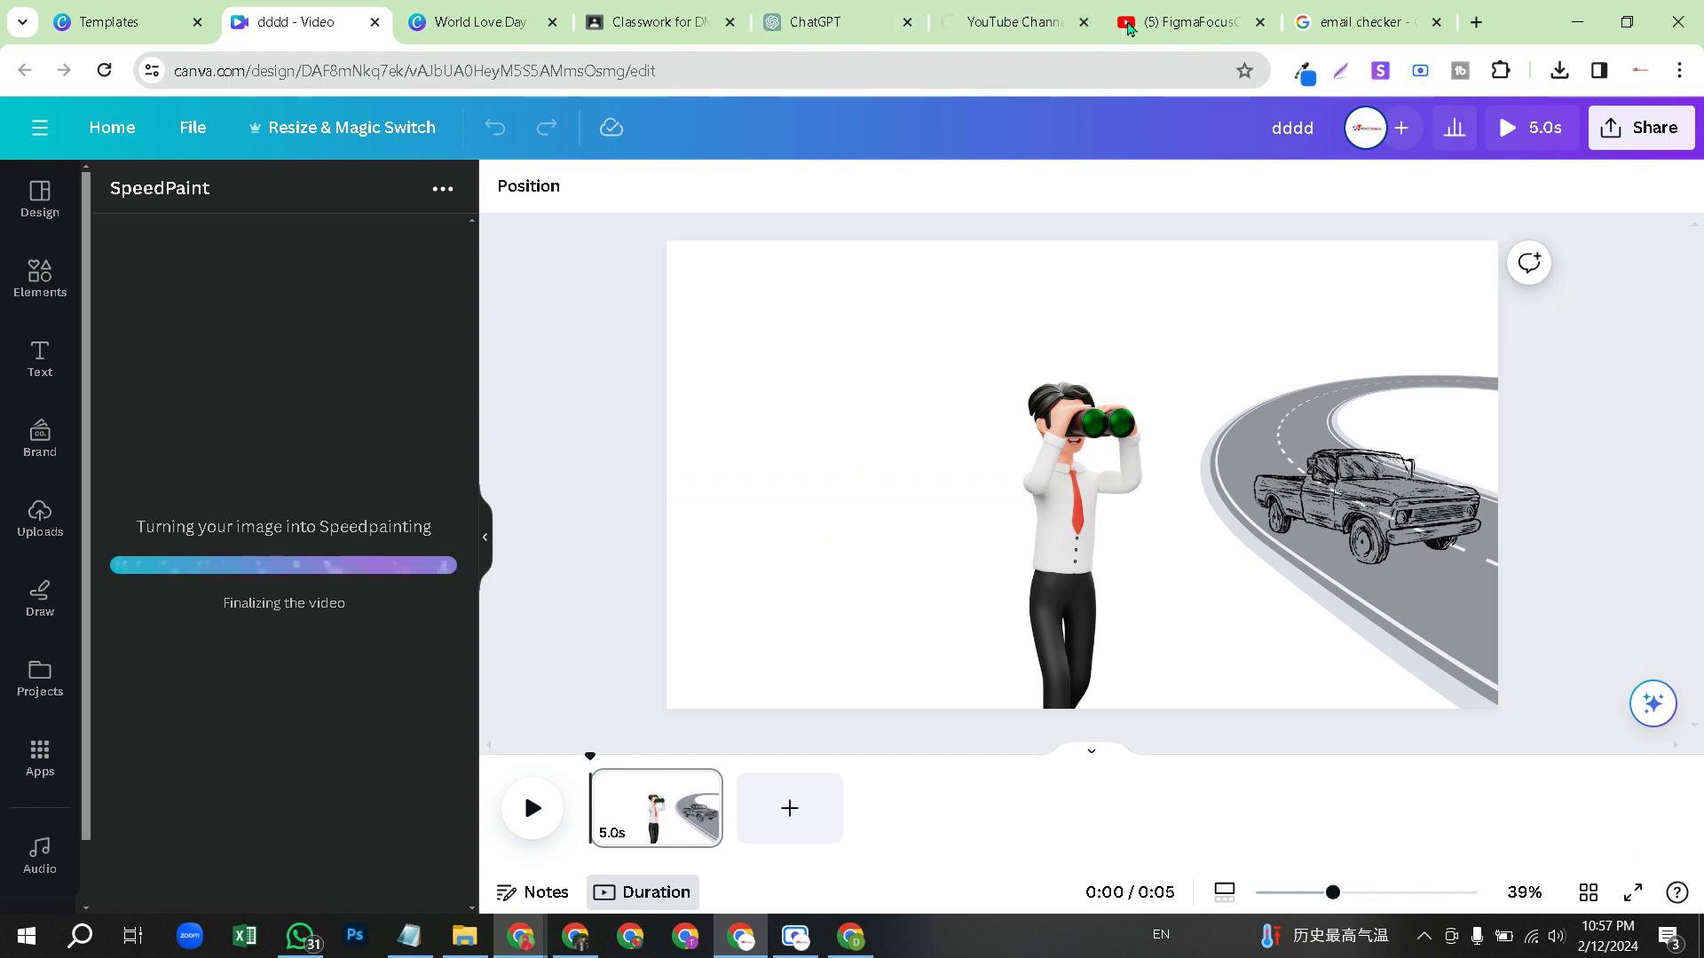
left_click(983, 18)
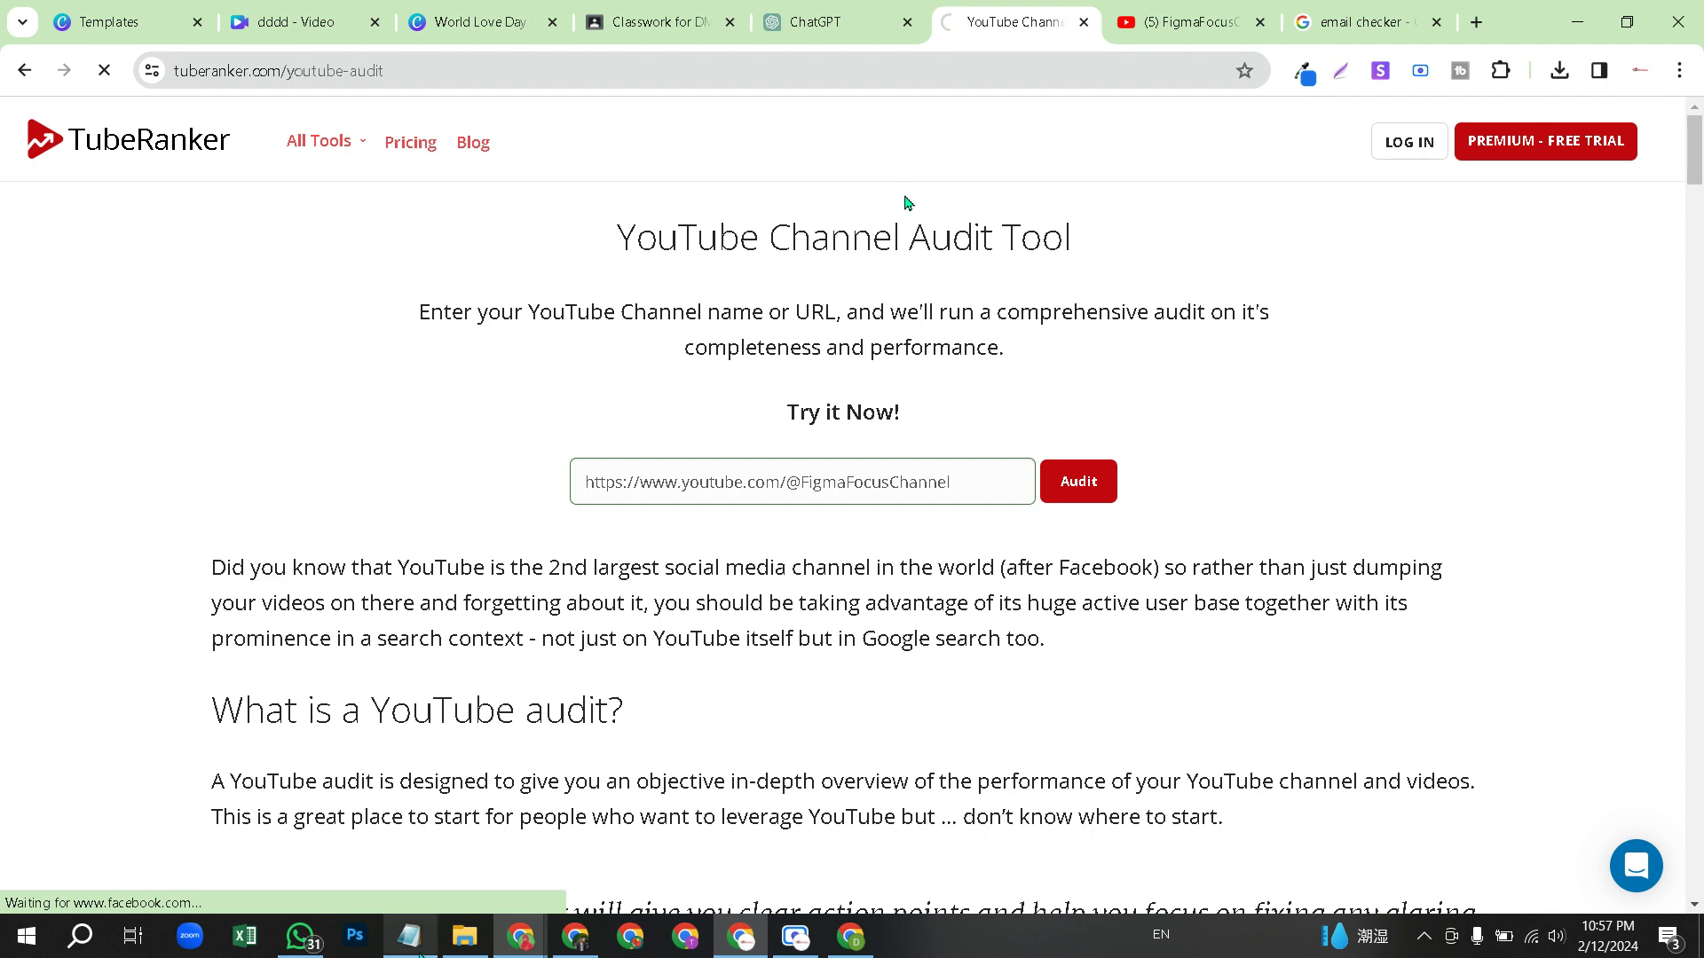
left_click(575, 936)
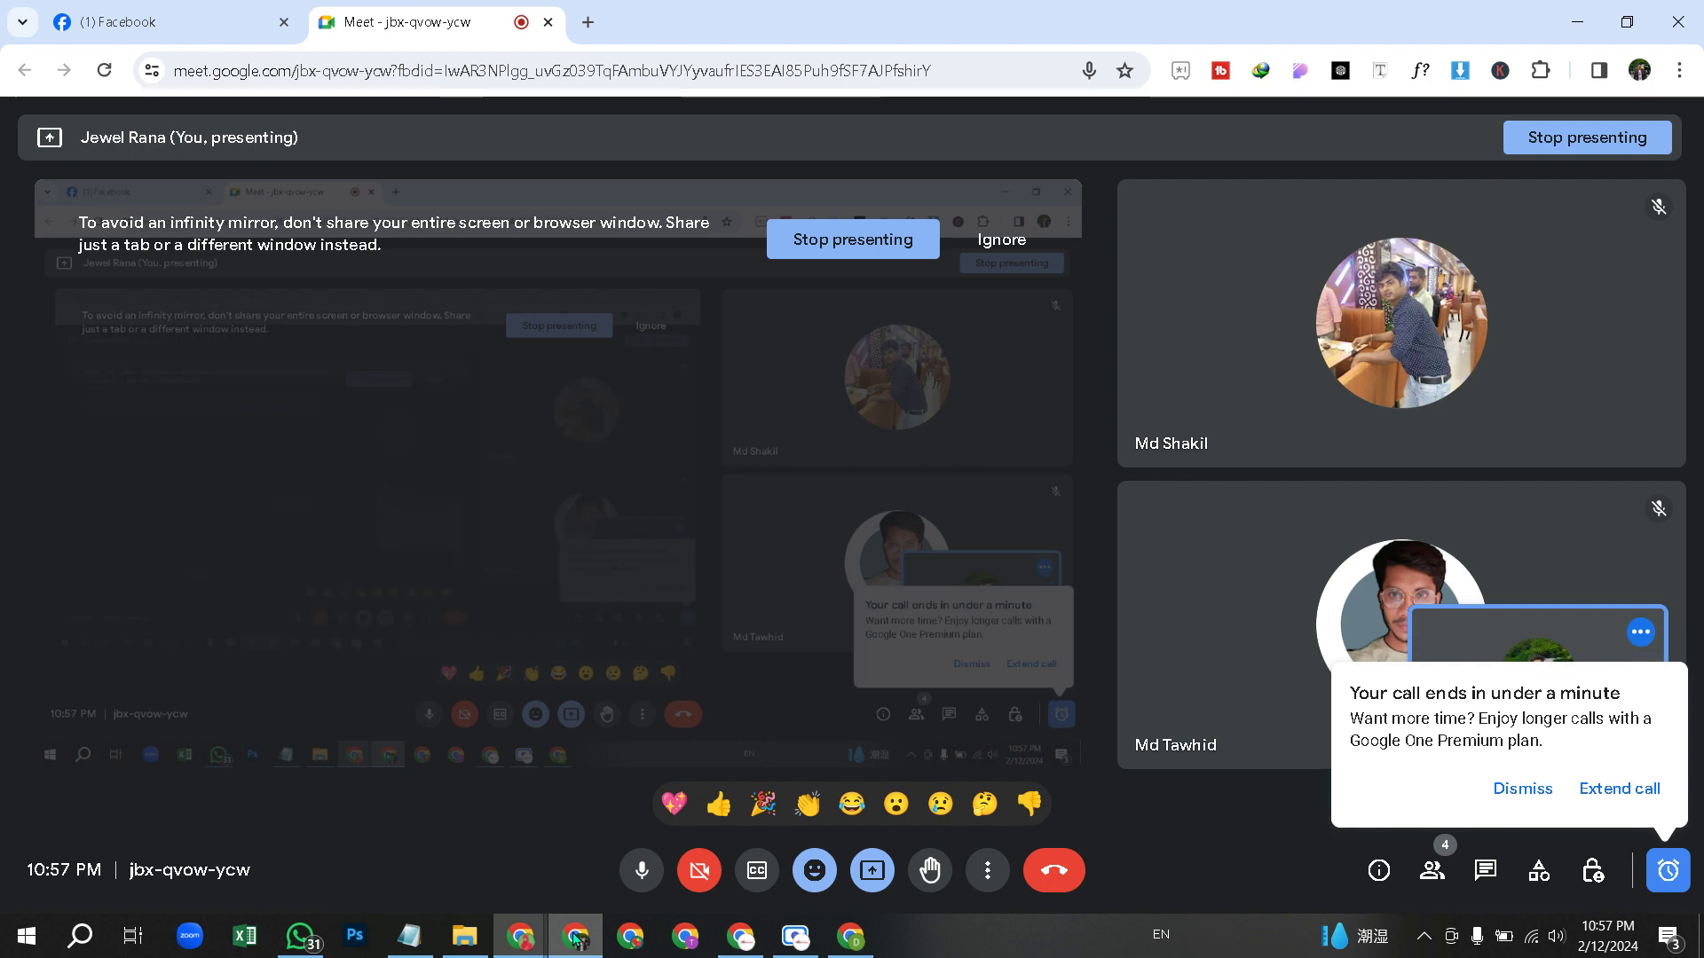
left_click(575, 936)
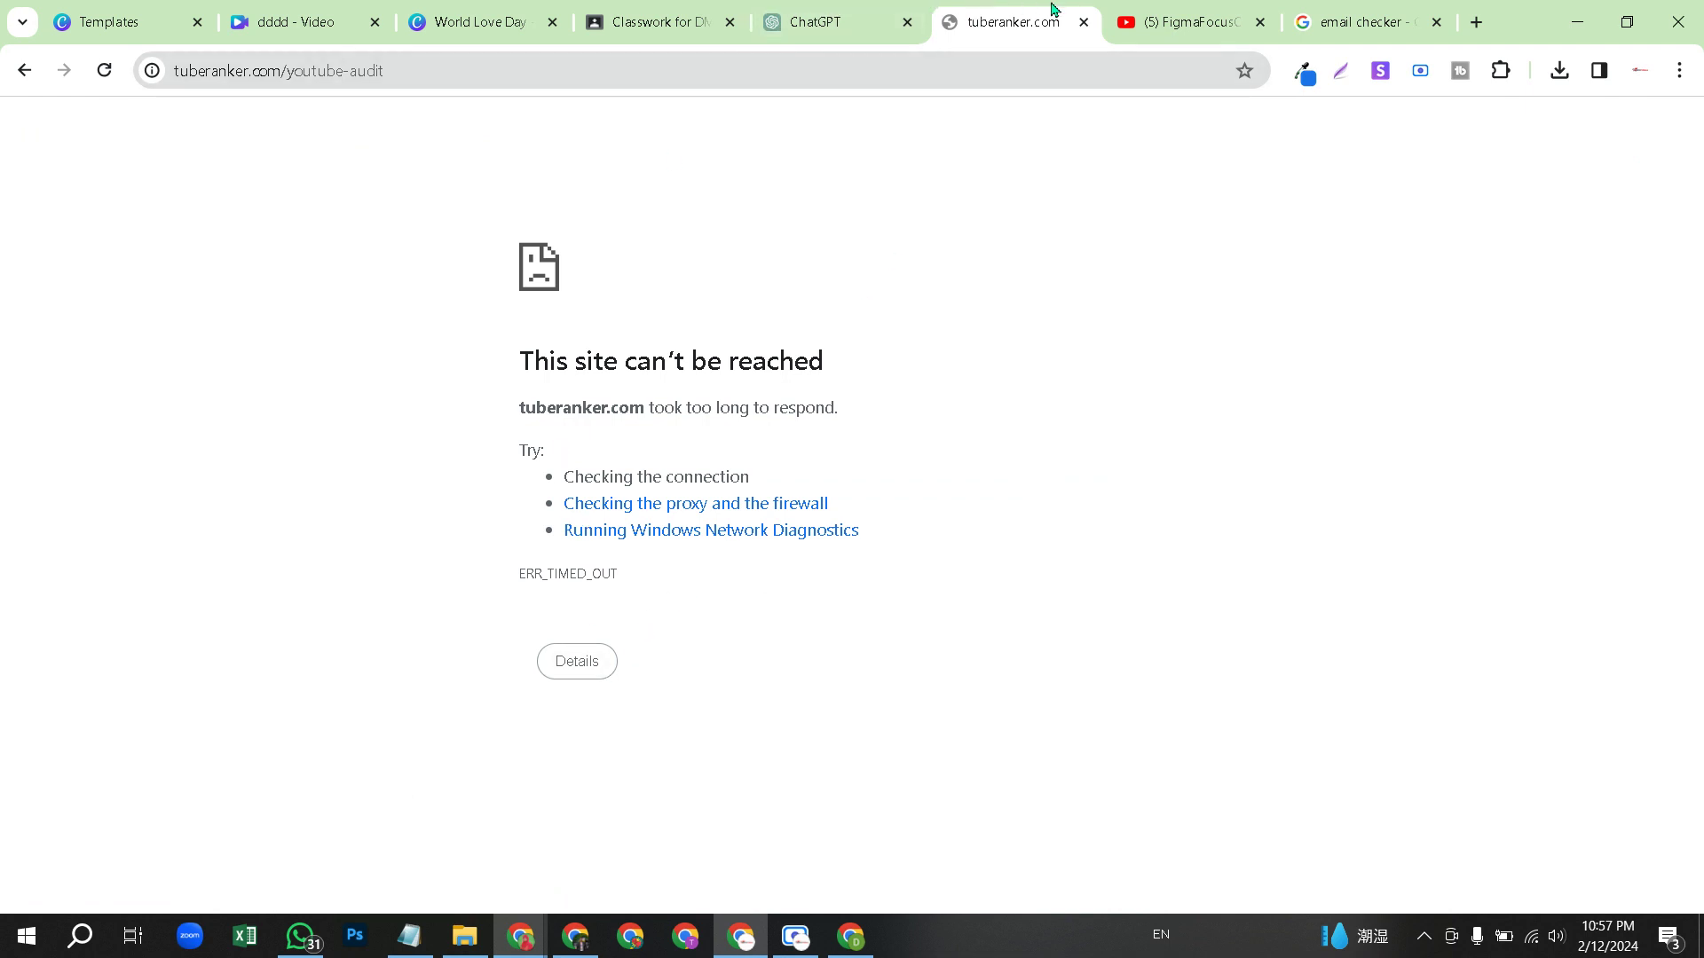
- Close the TubeRanker page and restore the Google Classroom classwork page after closing it
left_click(1084, 23)
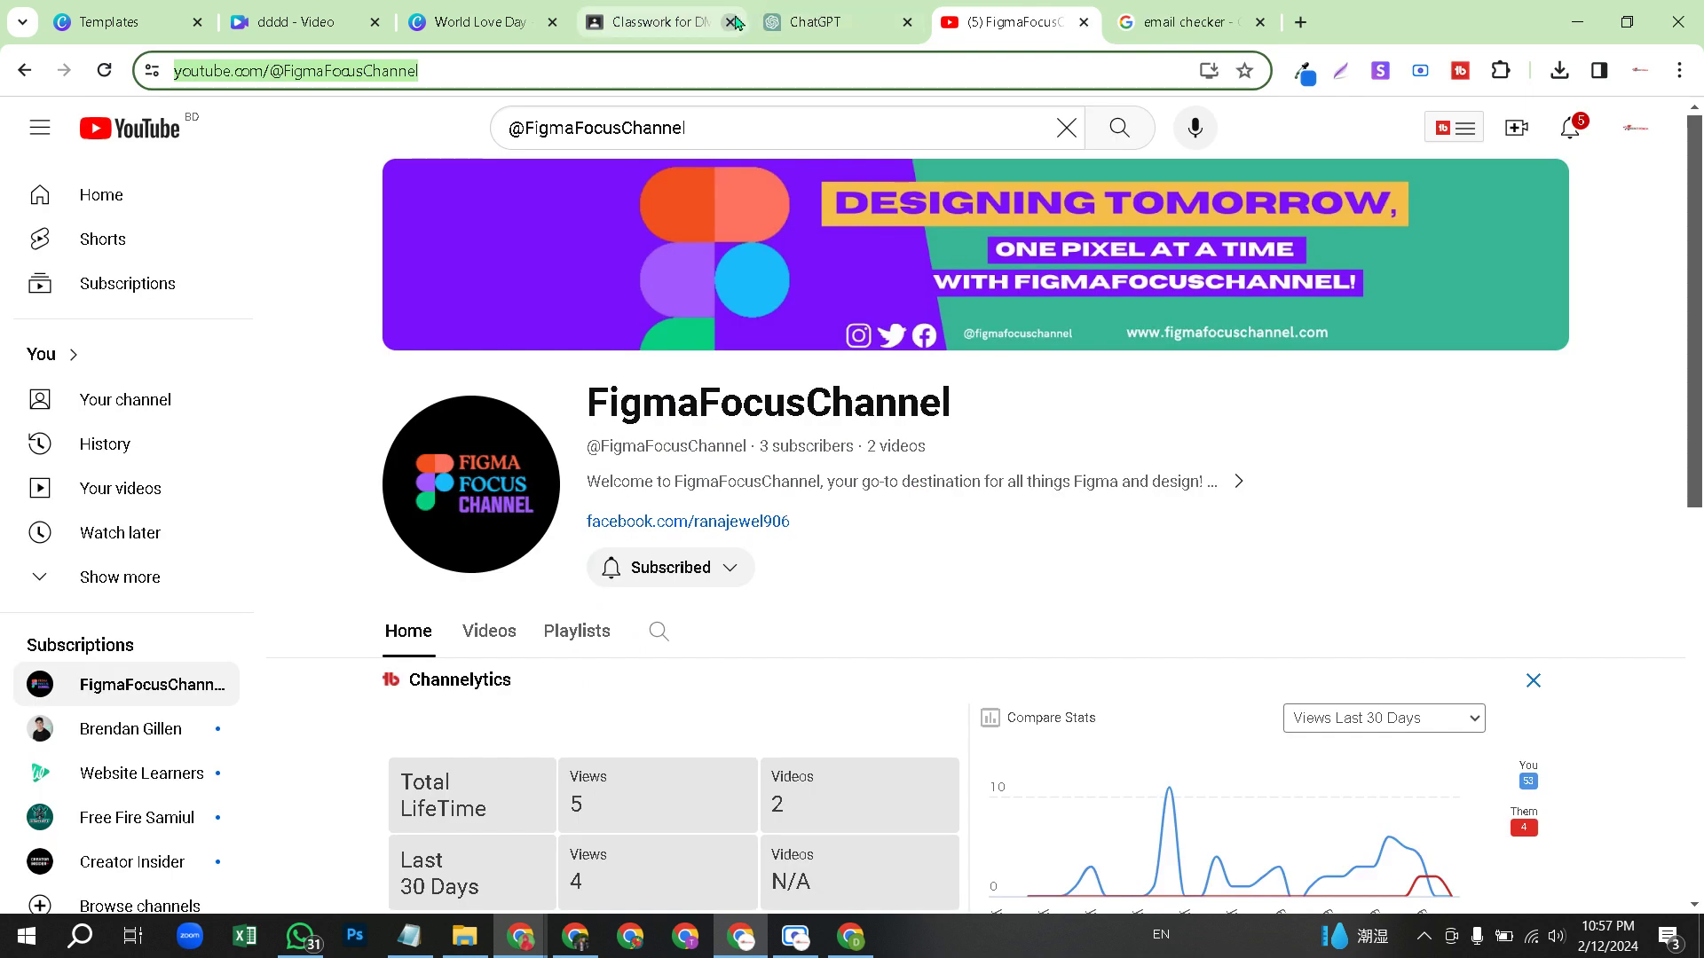
left_click(728, 24)
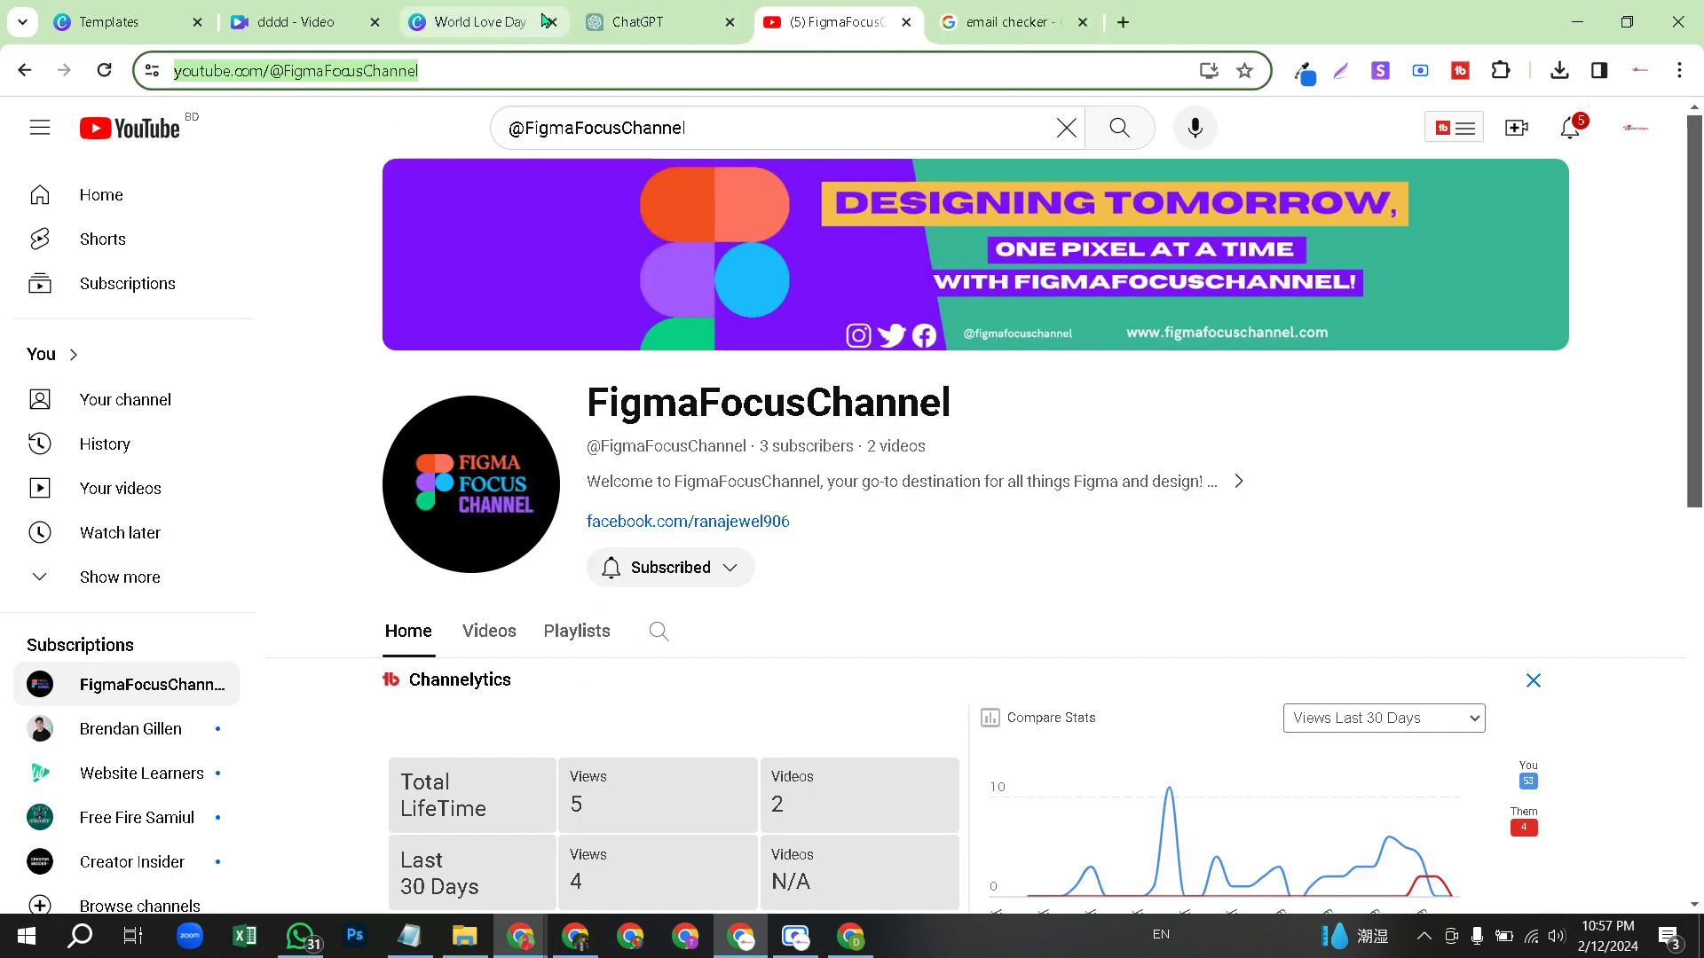
key("ctrl+shift+t")
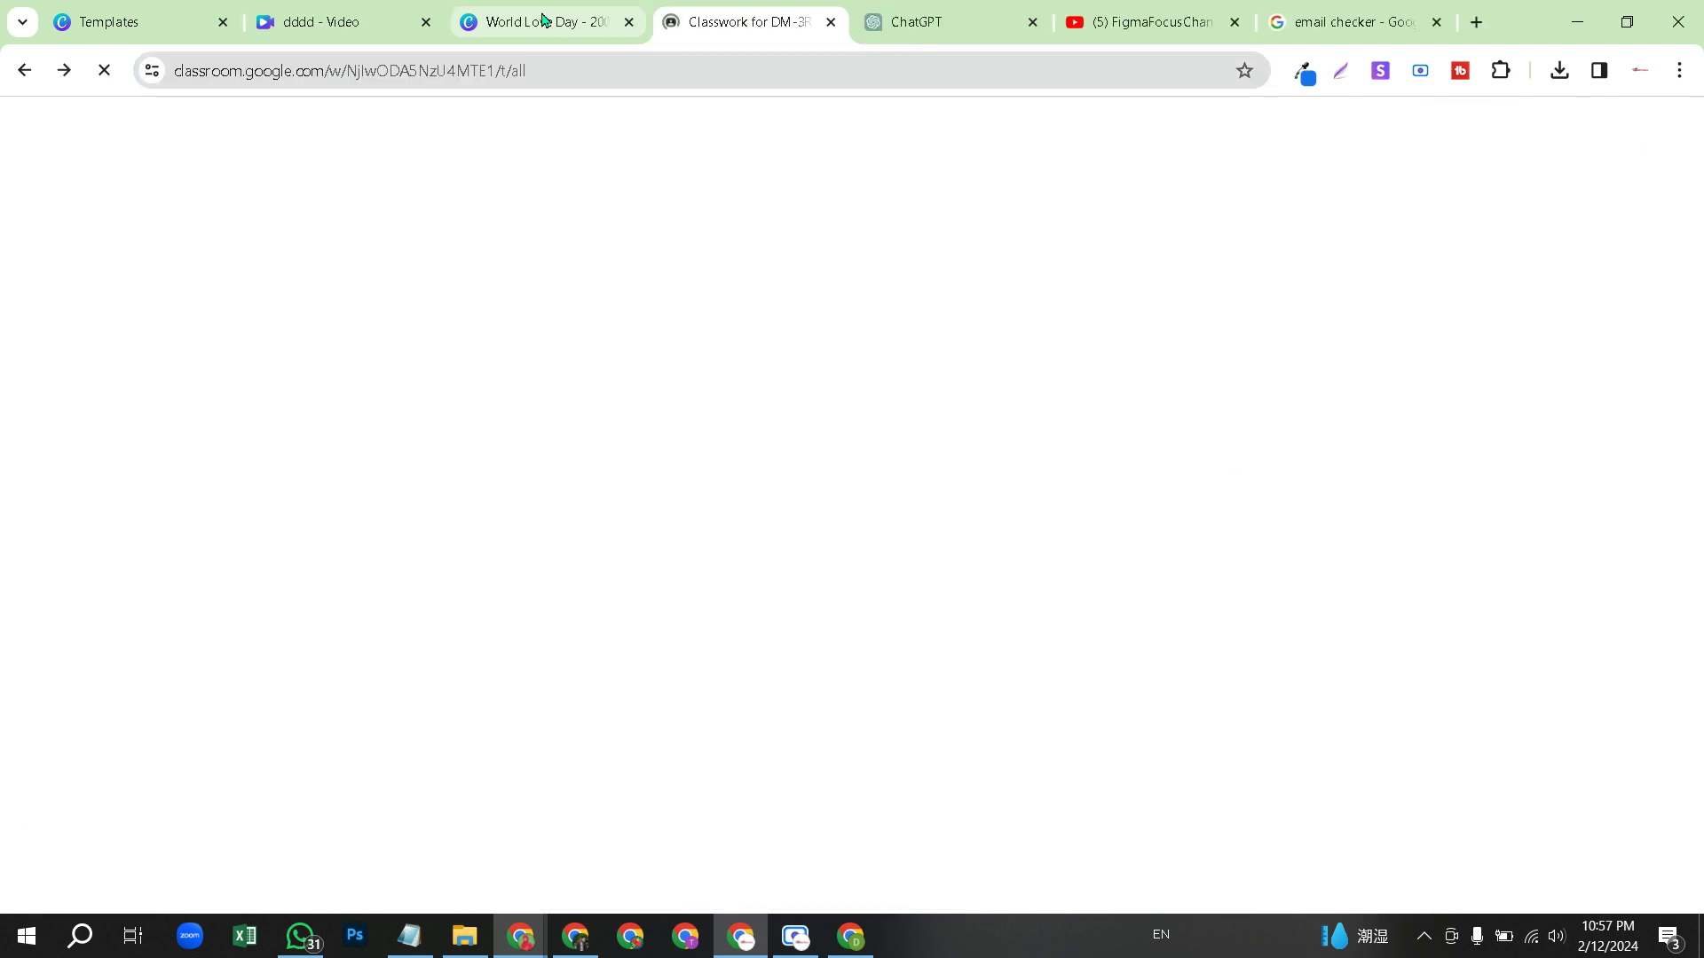
- Switch to the dddd video design in Canva to check SpeedPaint's progress, and look at the Google Meet call
left_click(311, 21)
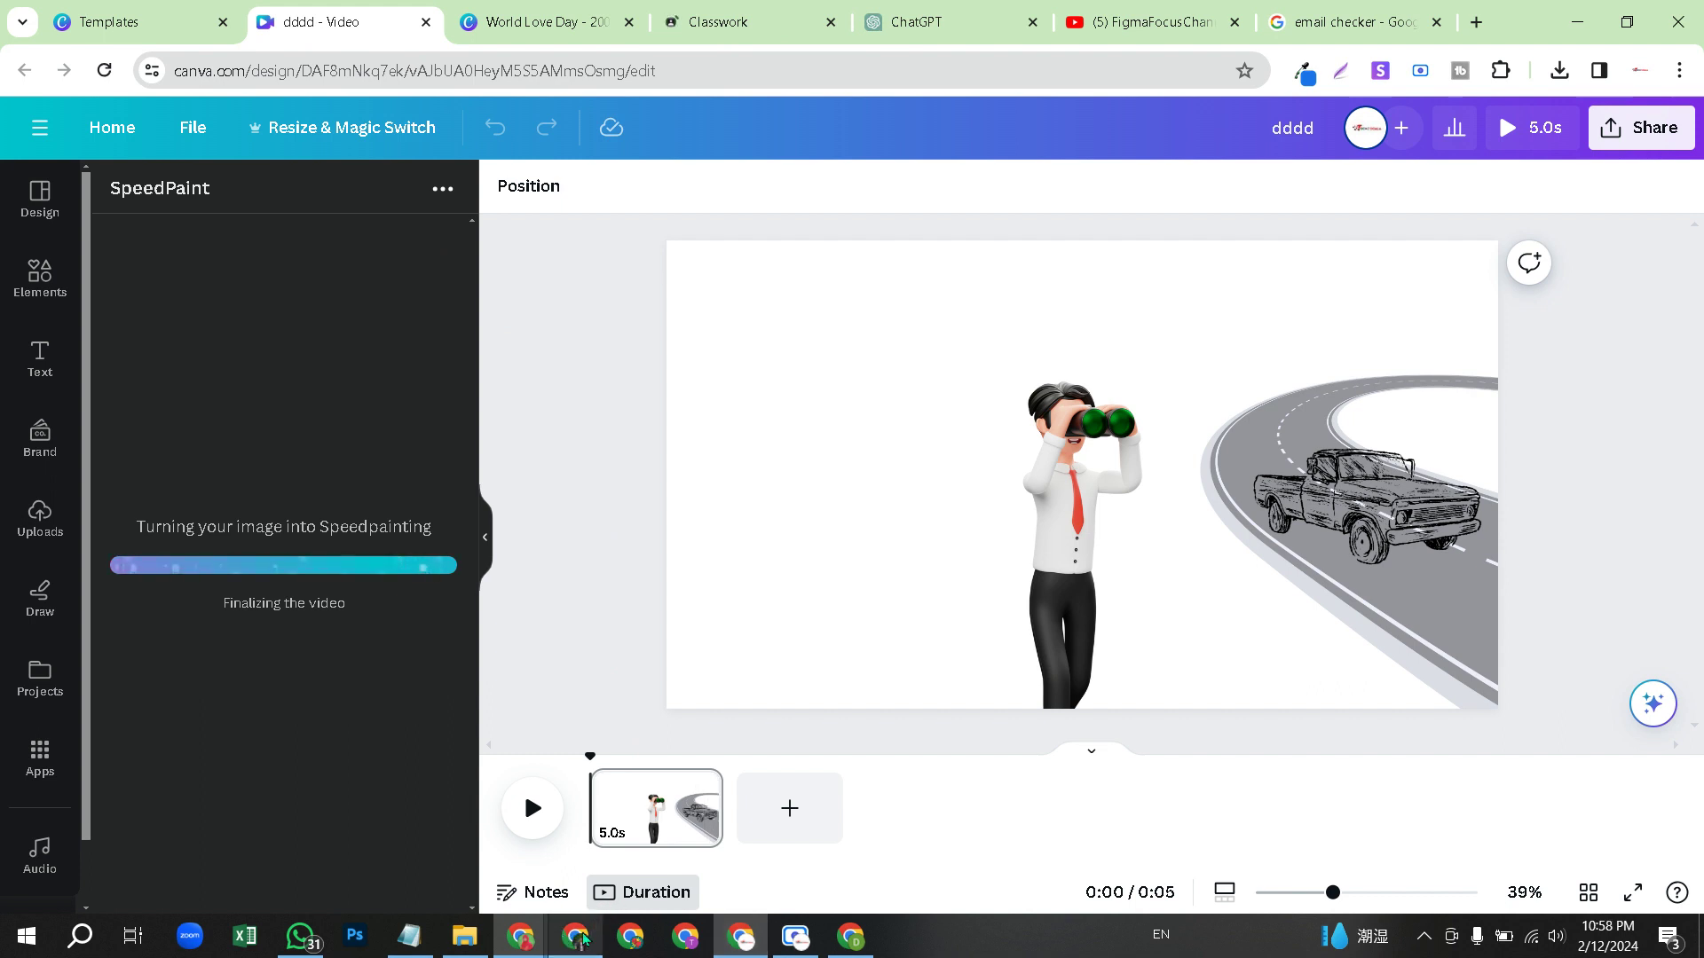
mouse_move(578, 932)
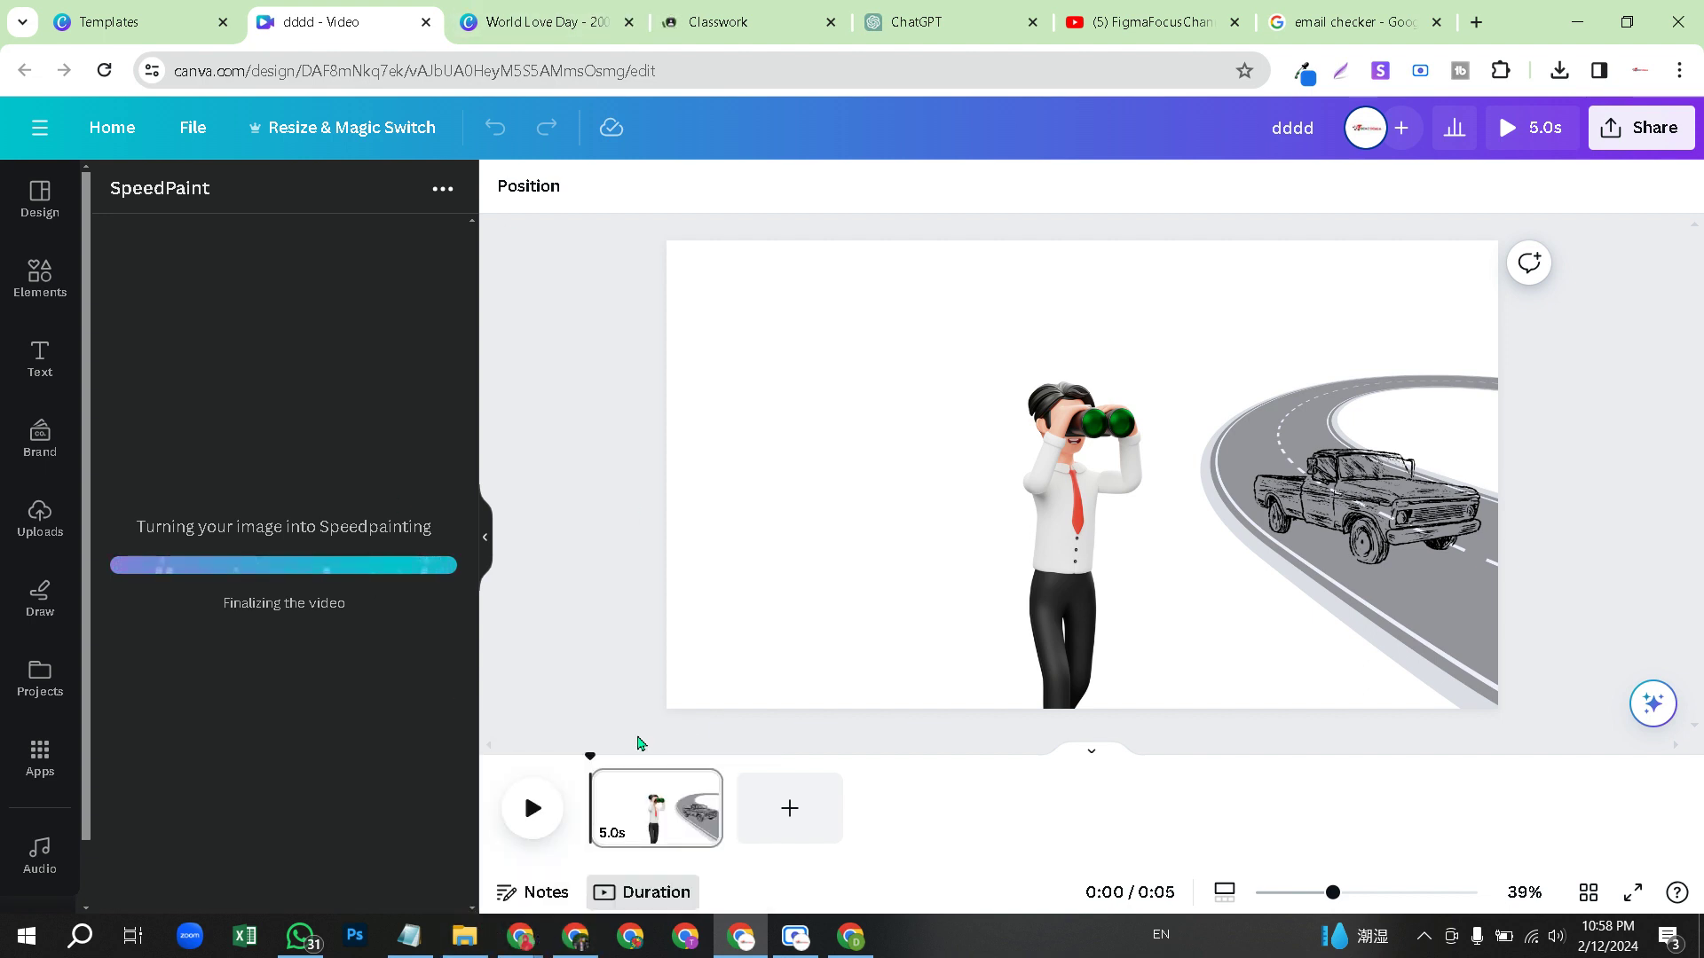
left_click(576, 940)
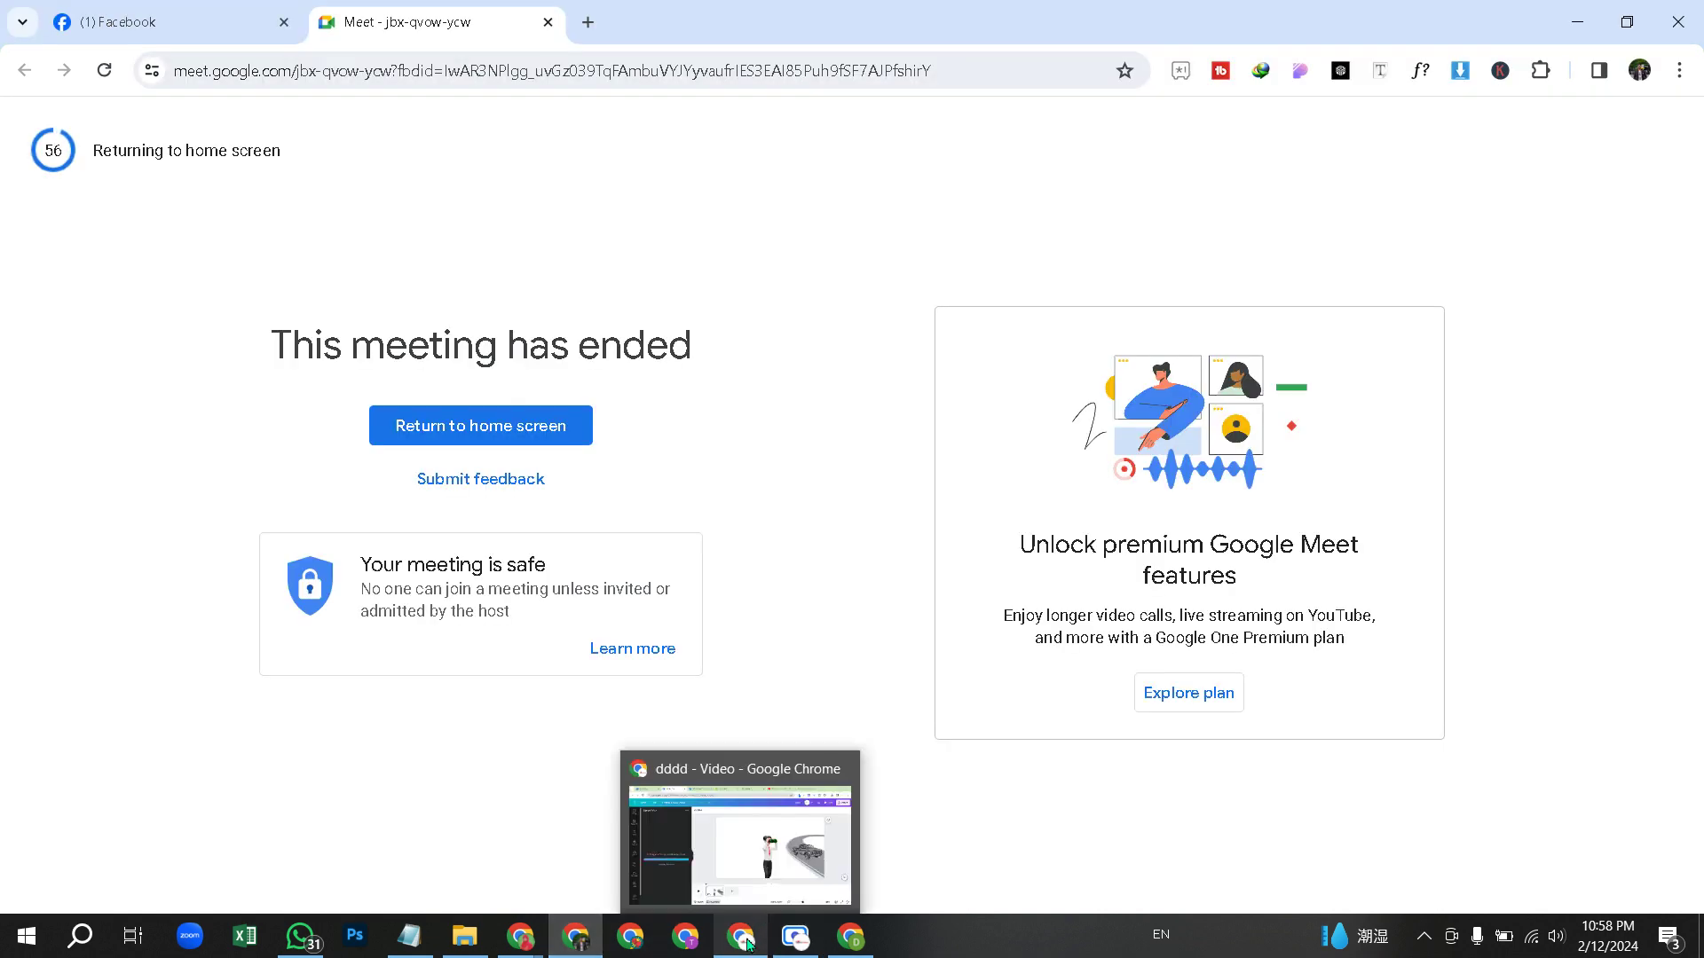
left_click(796, 887)
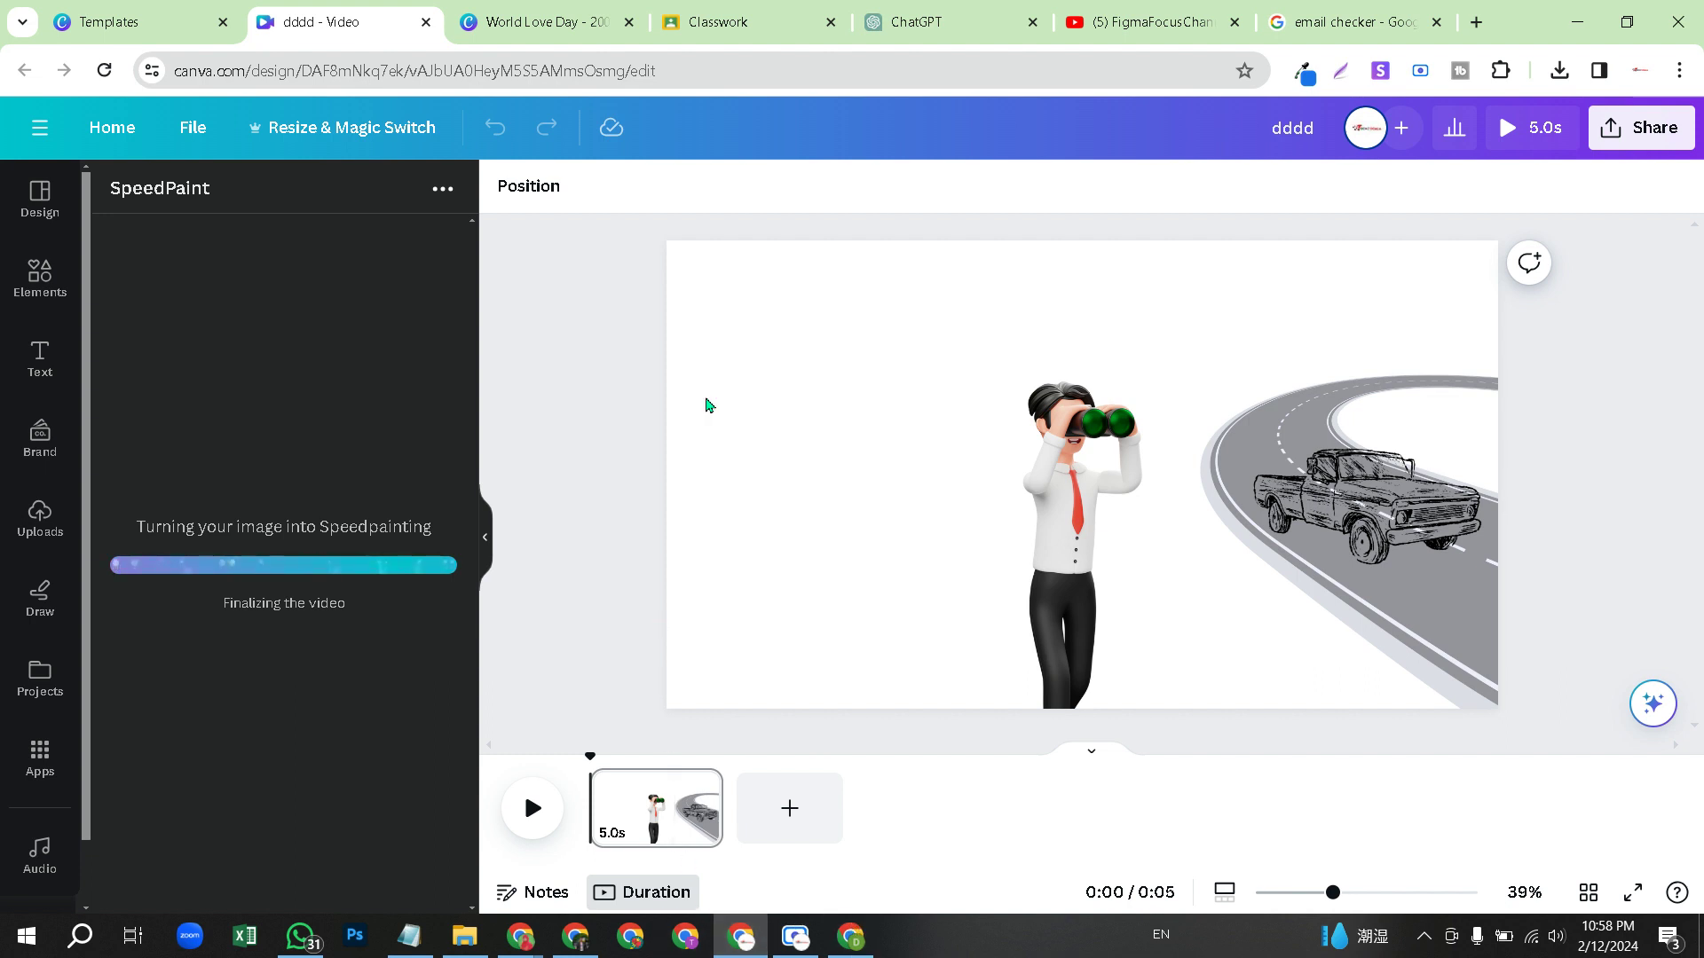
- Switch to Google Classroom and start a new DM-3RD BATCH assignment titled "Assignment- 19"
left_click(715, 19)
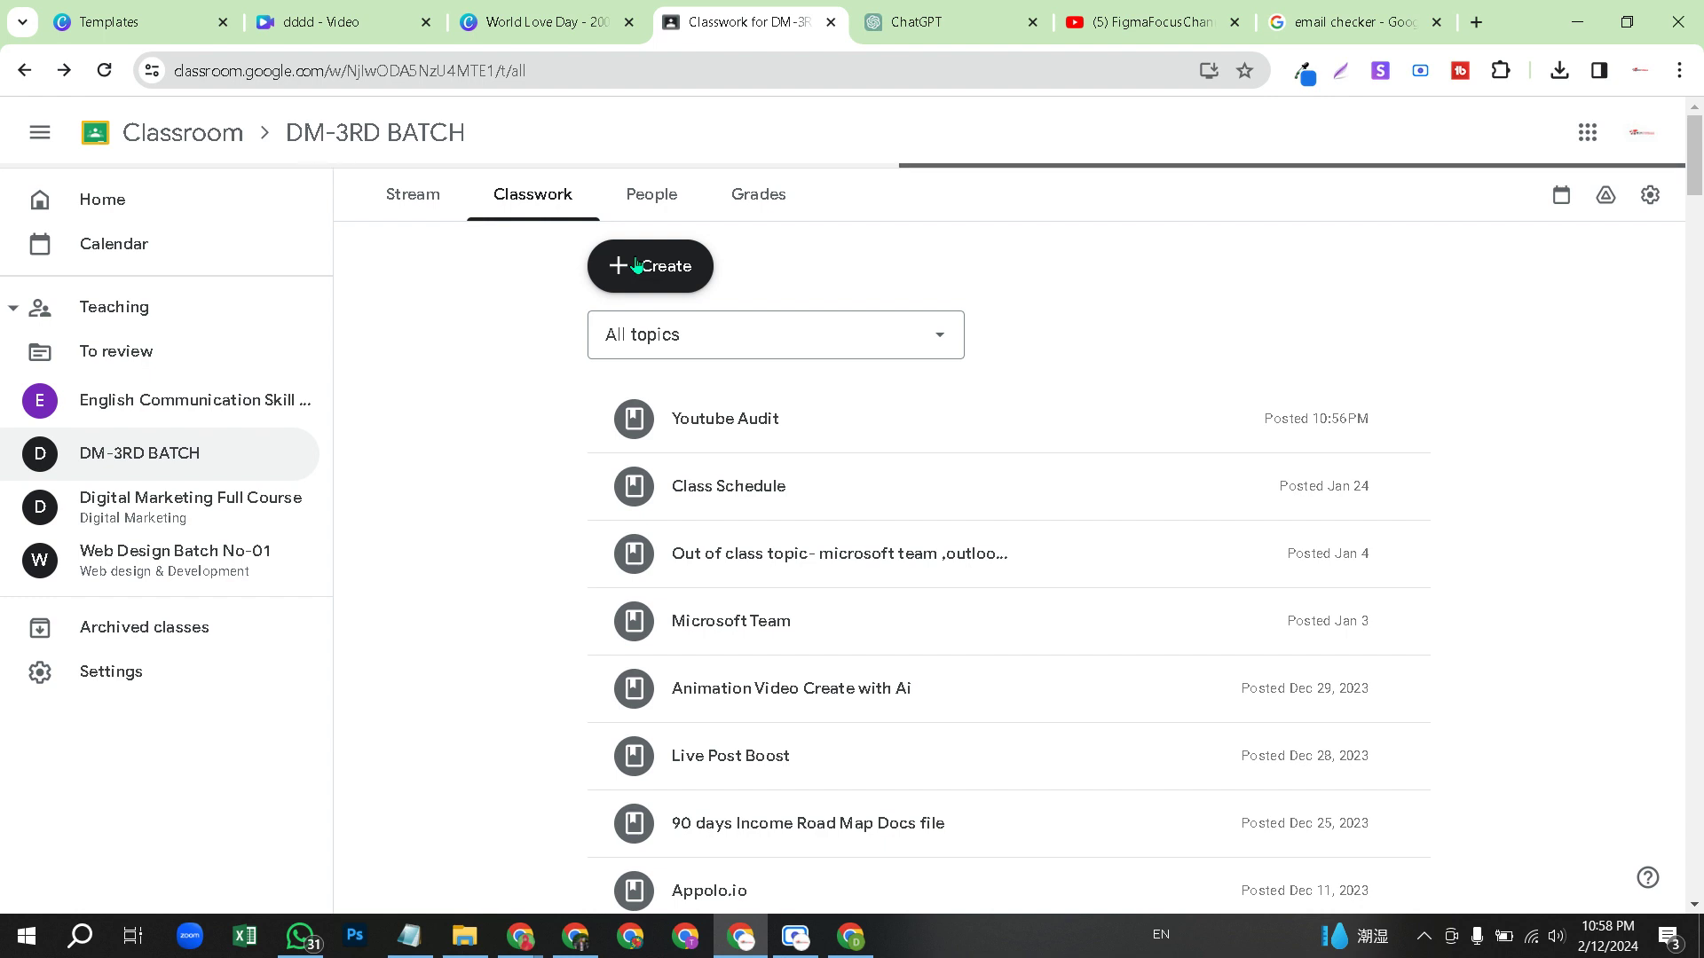
left_click(637, 265)
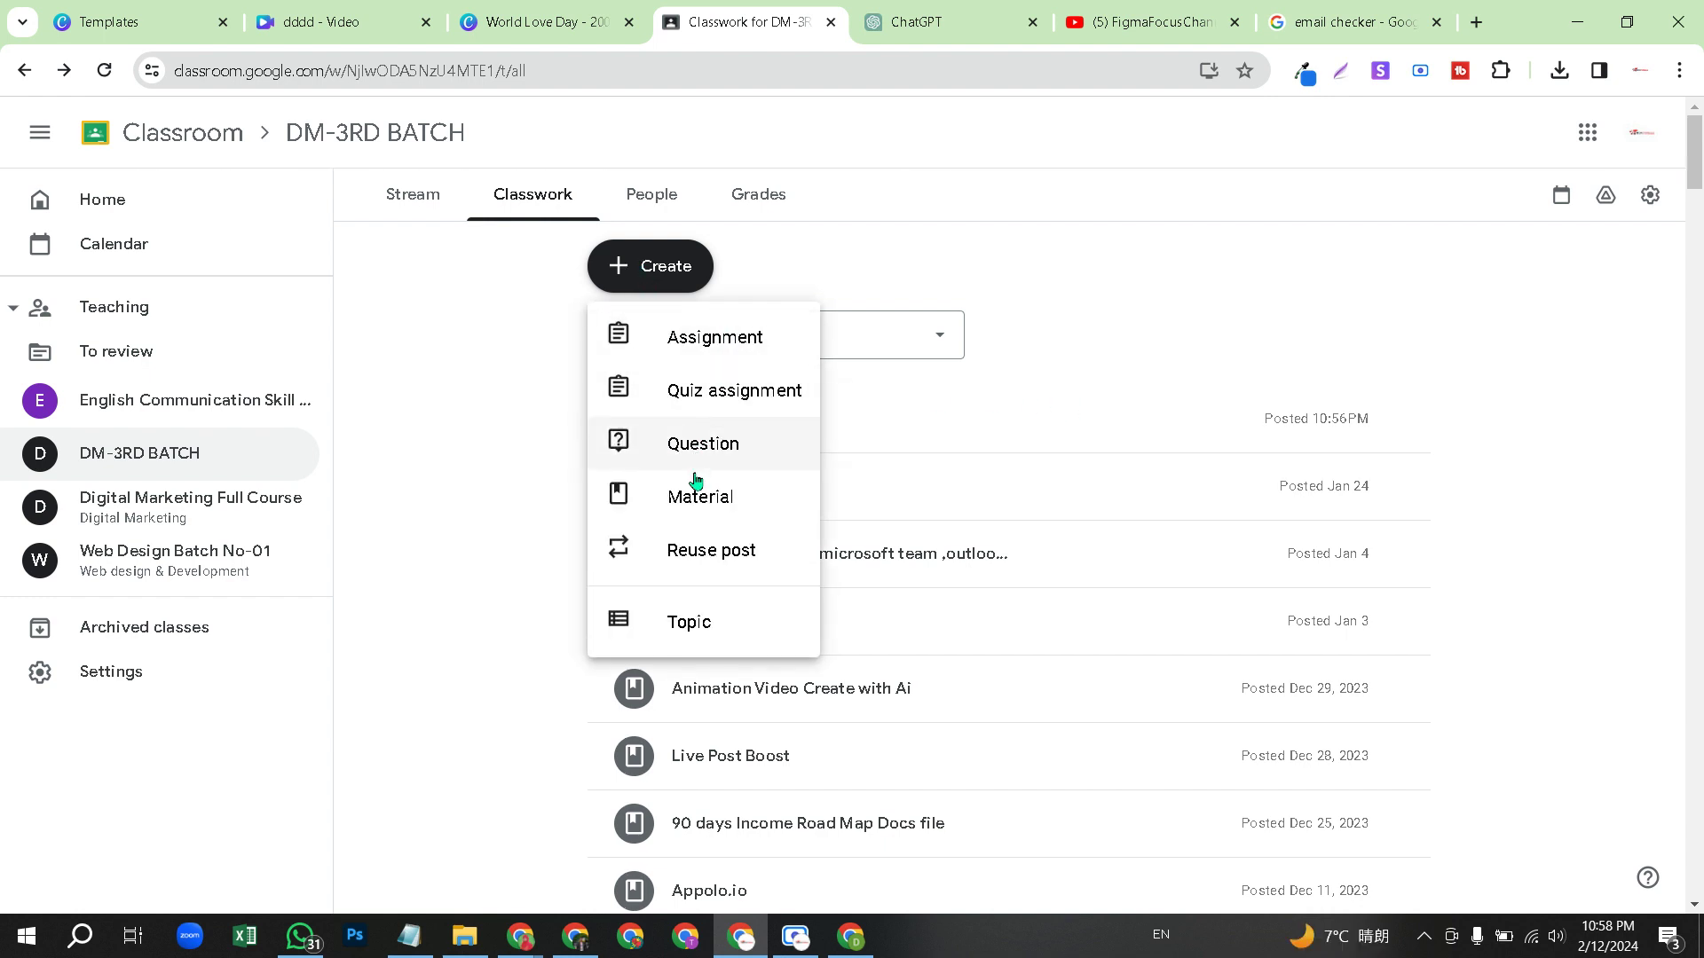
left_click(679, 338)
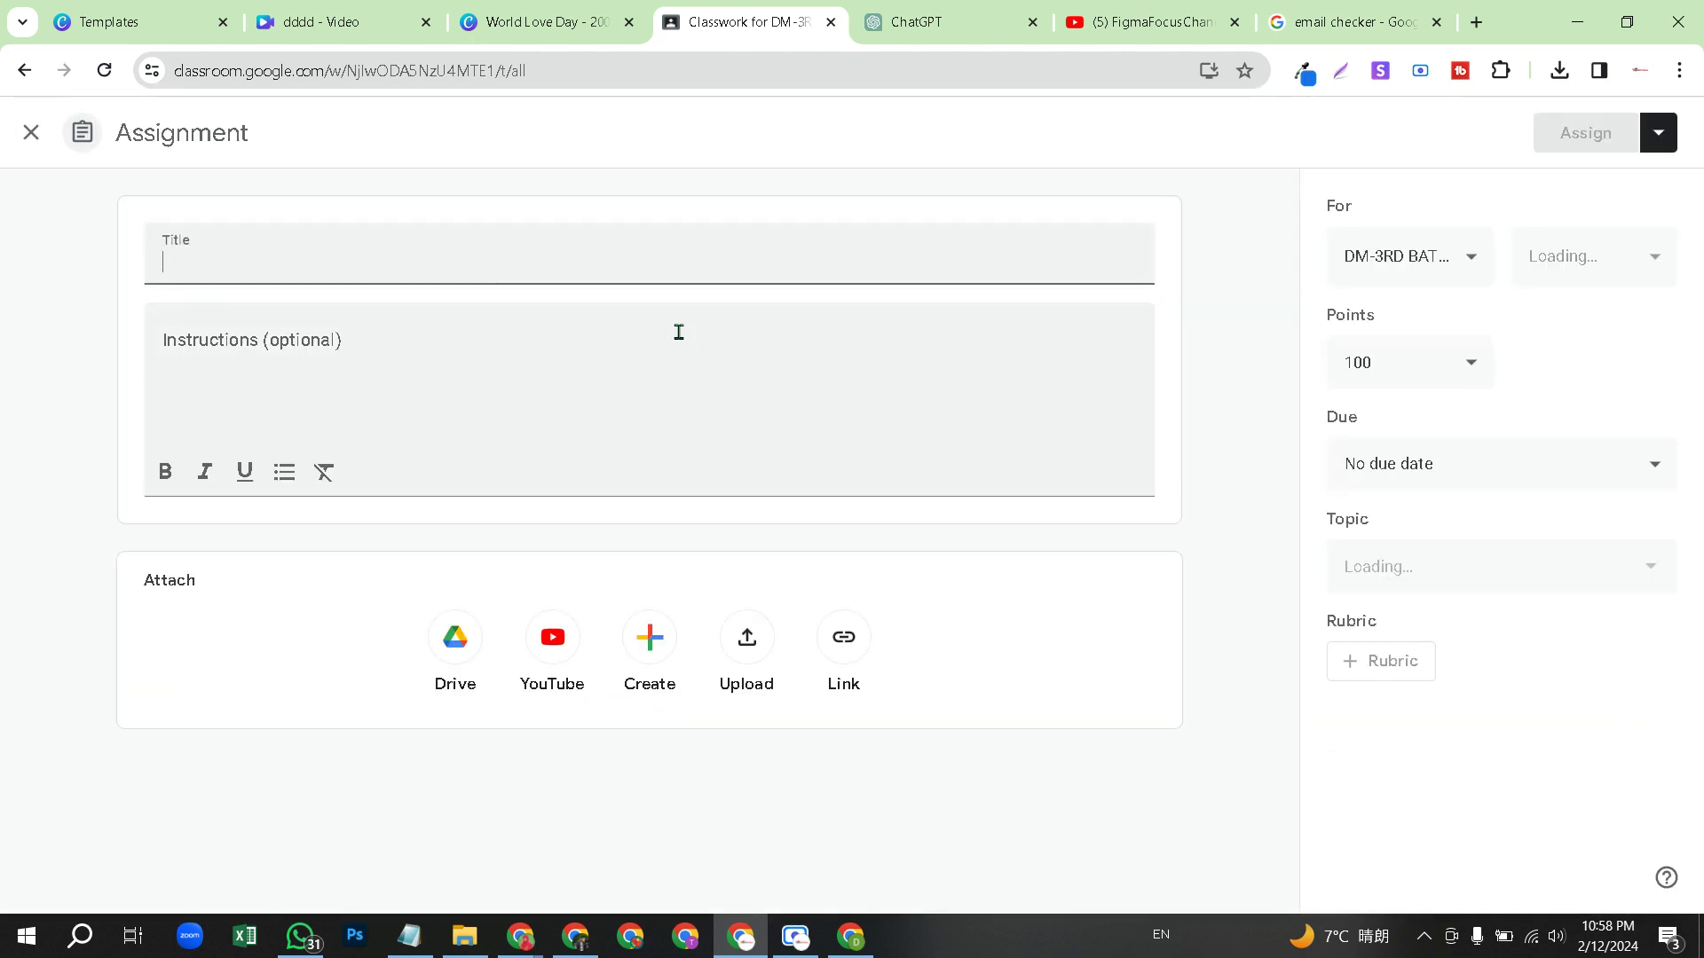
type("1")
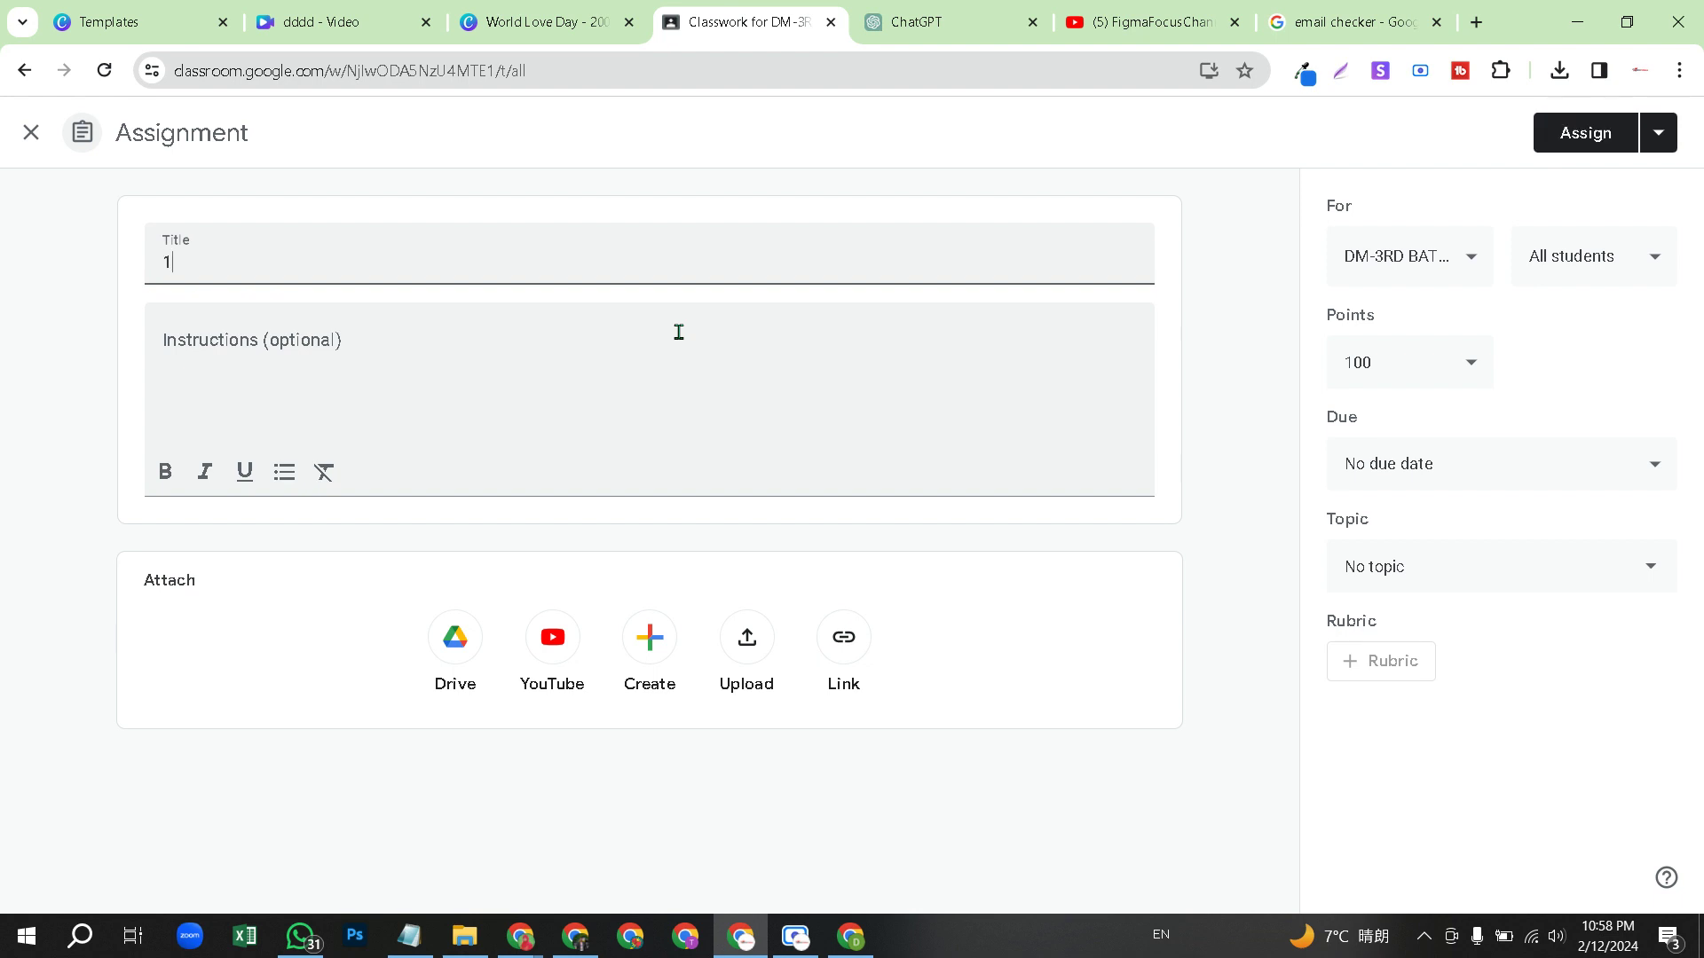
key("BackSpace")
type("Assignment- 19")
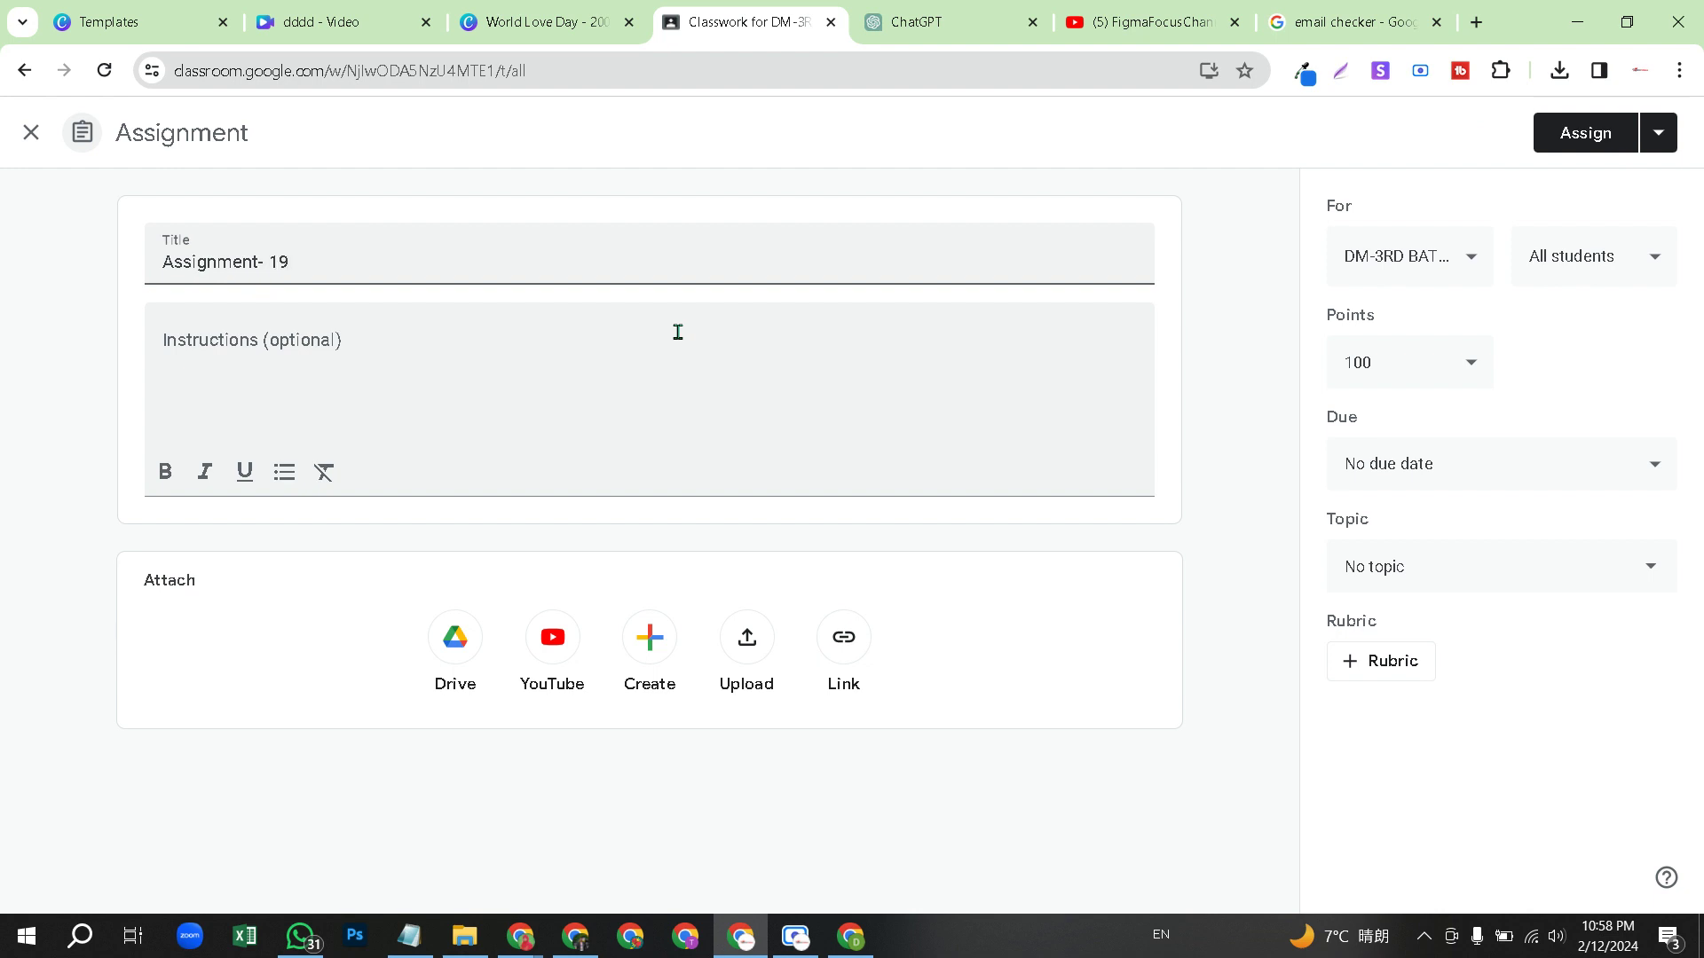
- Enter the assignment instructions "Create a youtube channel" and "Do all the task-" on separate lines
left_click(352, 390)
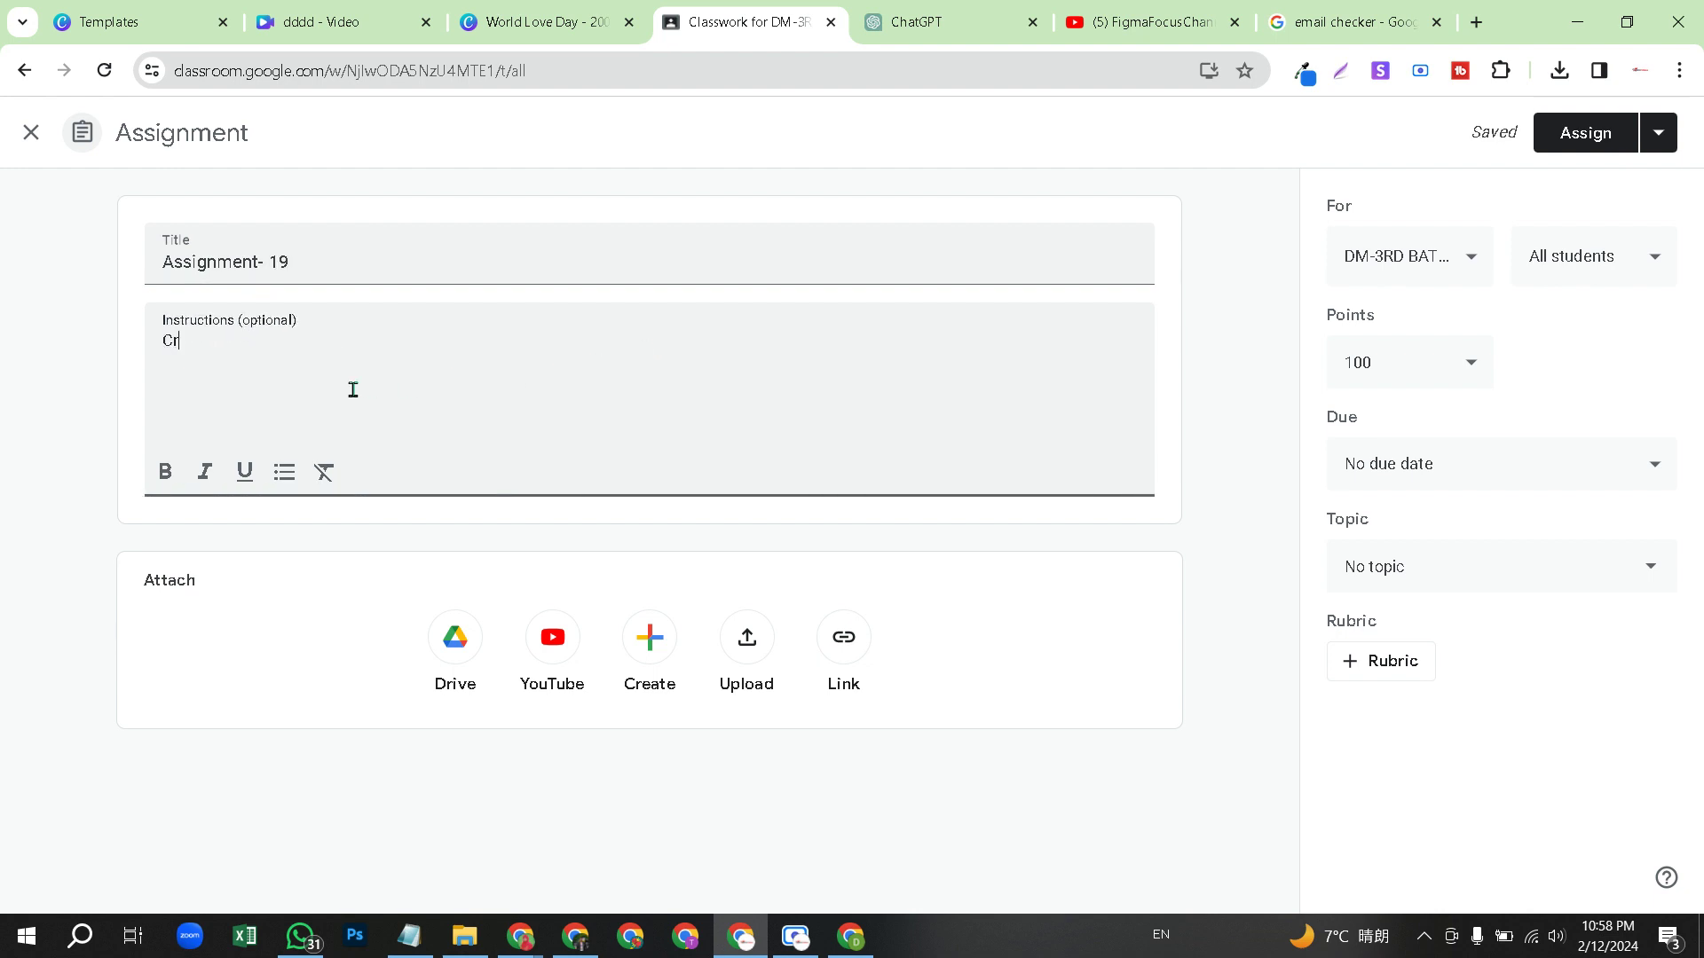
type("Create a youtube channel")
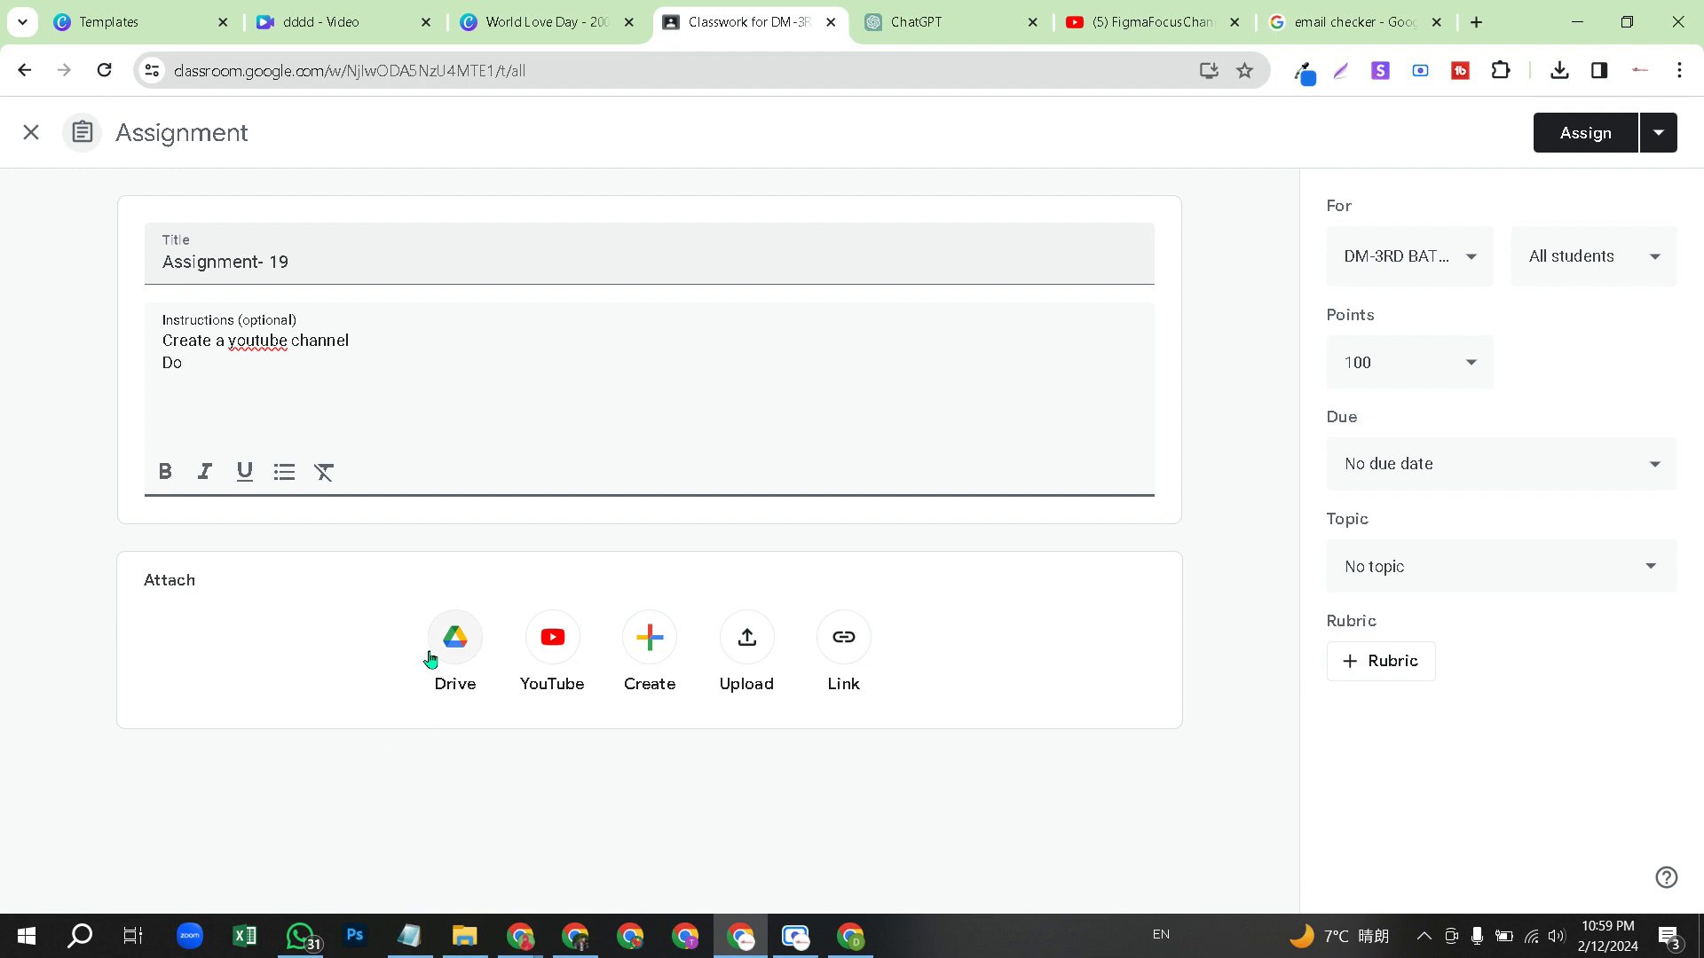
type("ll the task-")
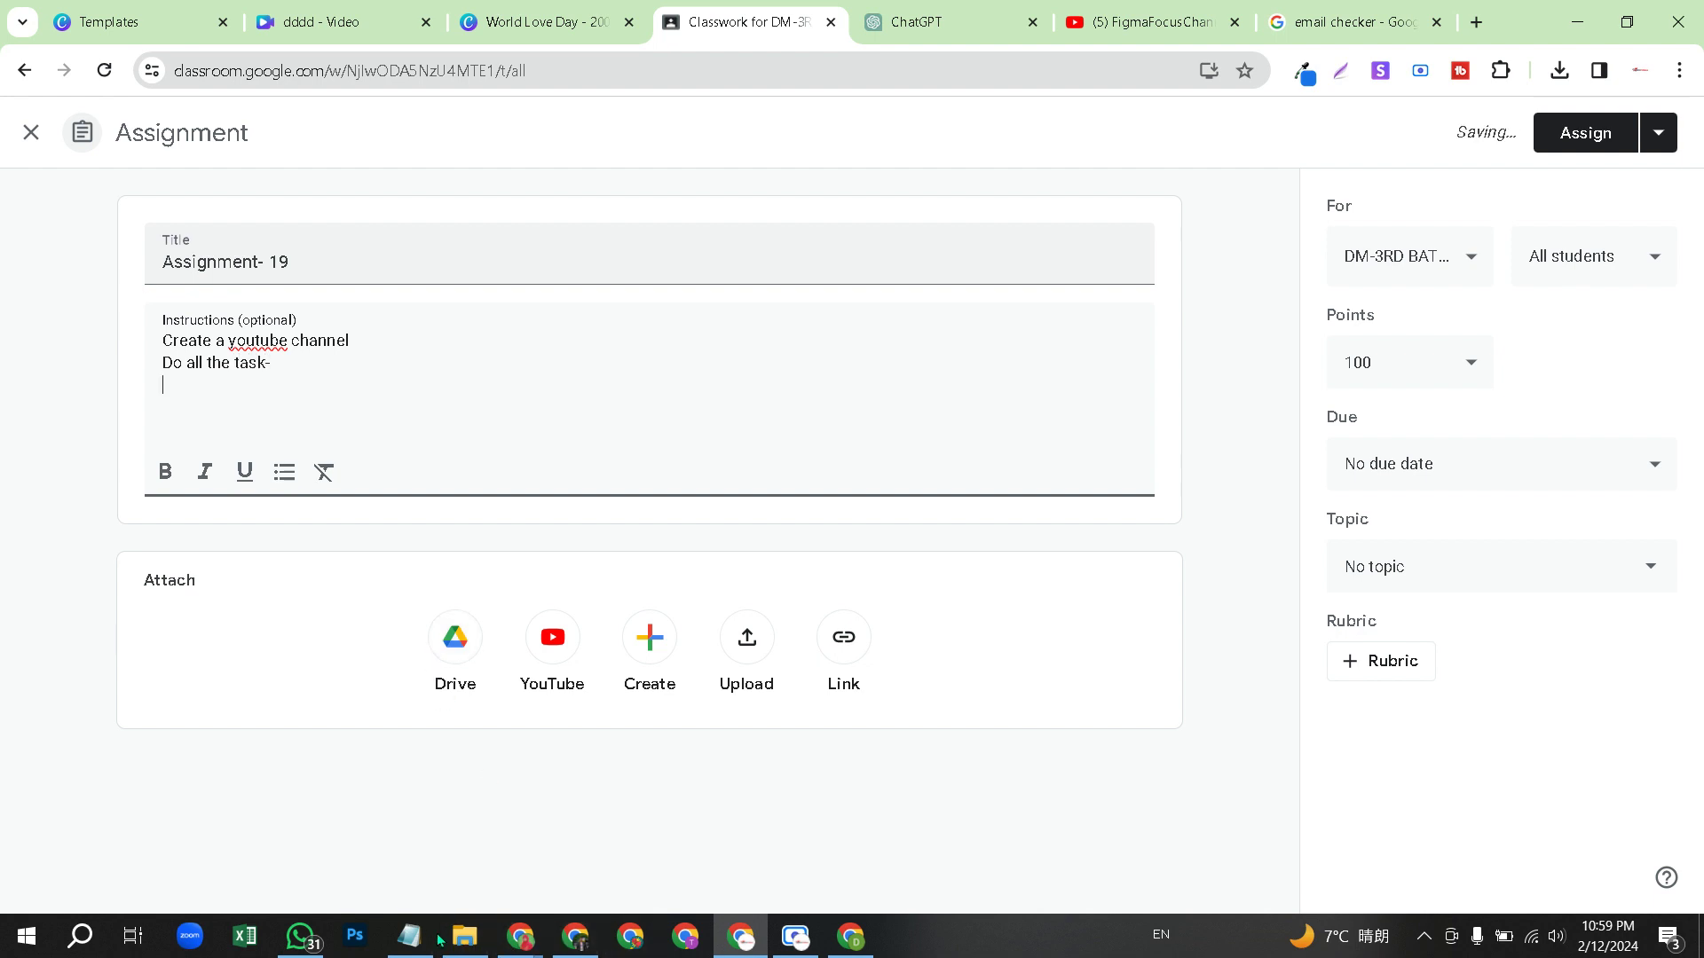
- Switch to the Notepad notes and replace "Copyright" with "Watermark" in the logo line
left_click(409, 936)
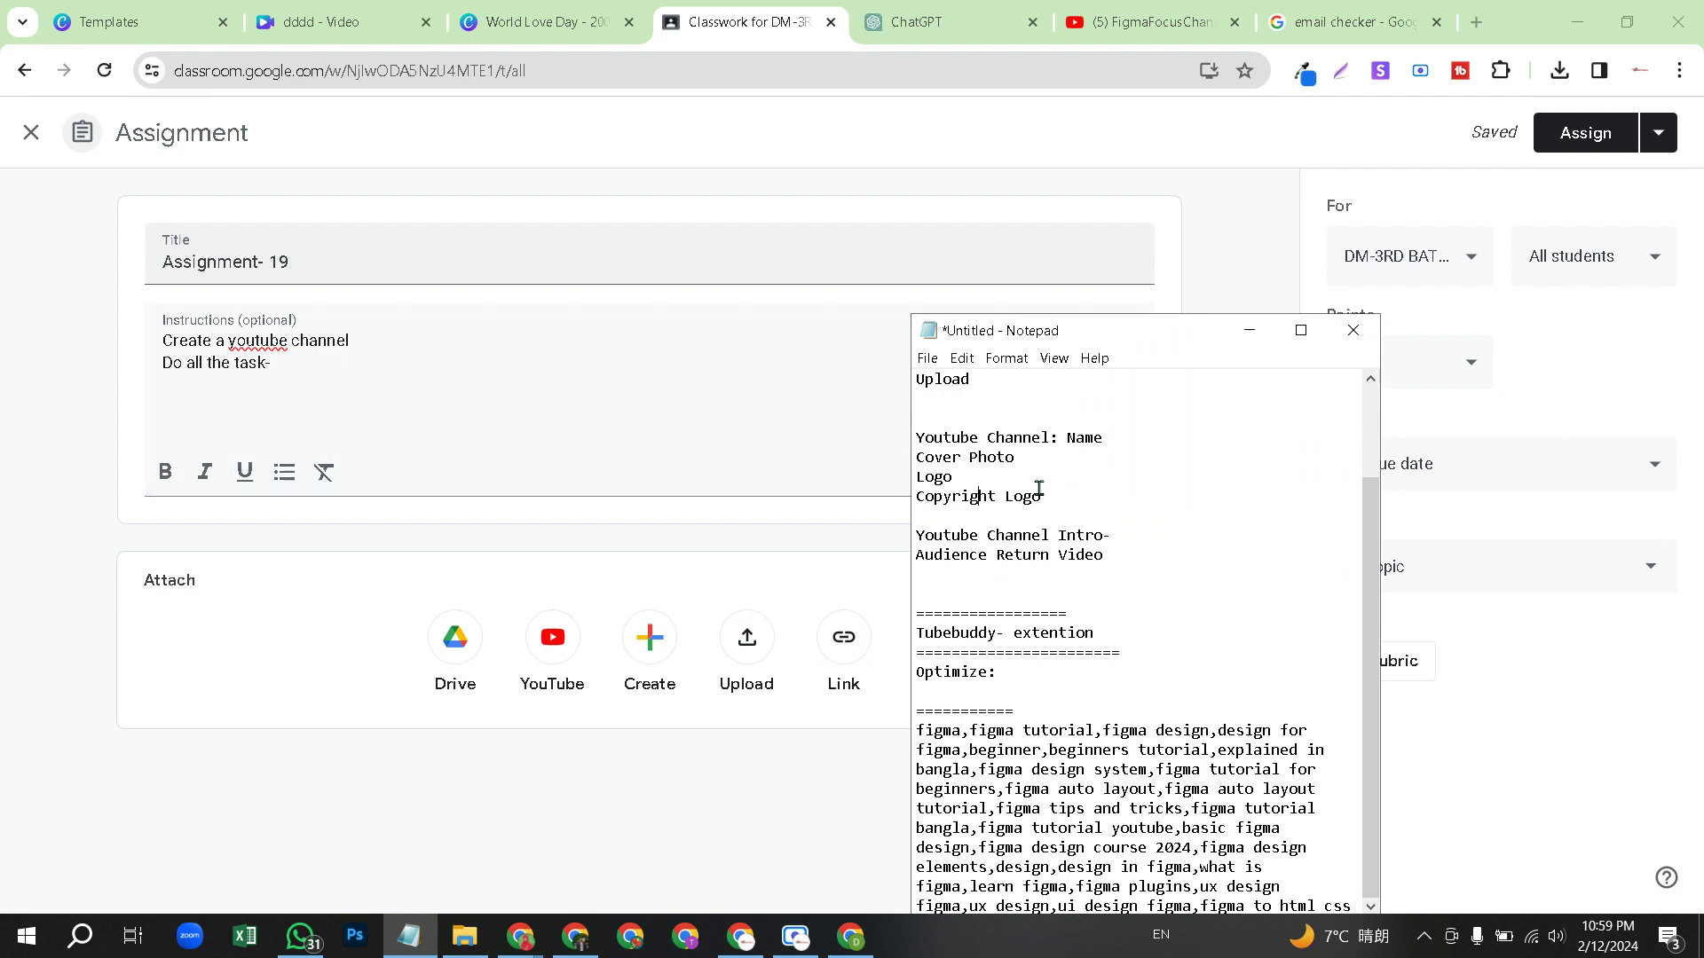
left_click_drag(996, 497, 916, 498)
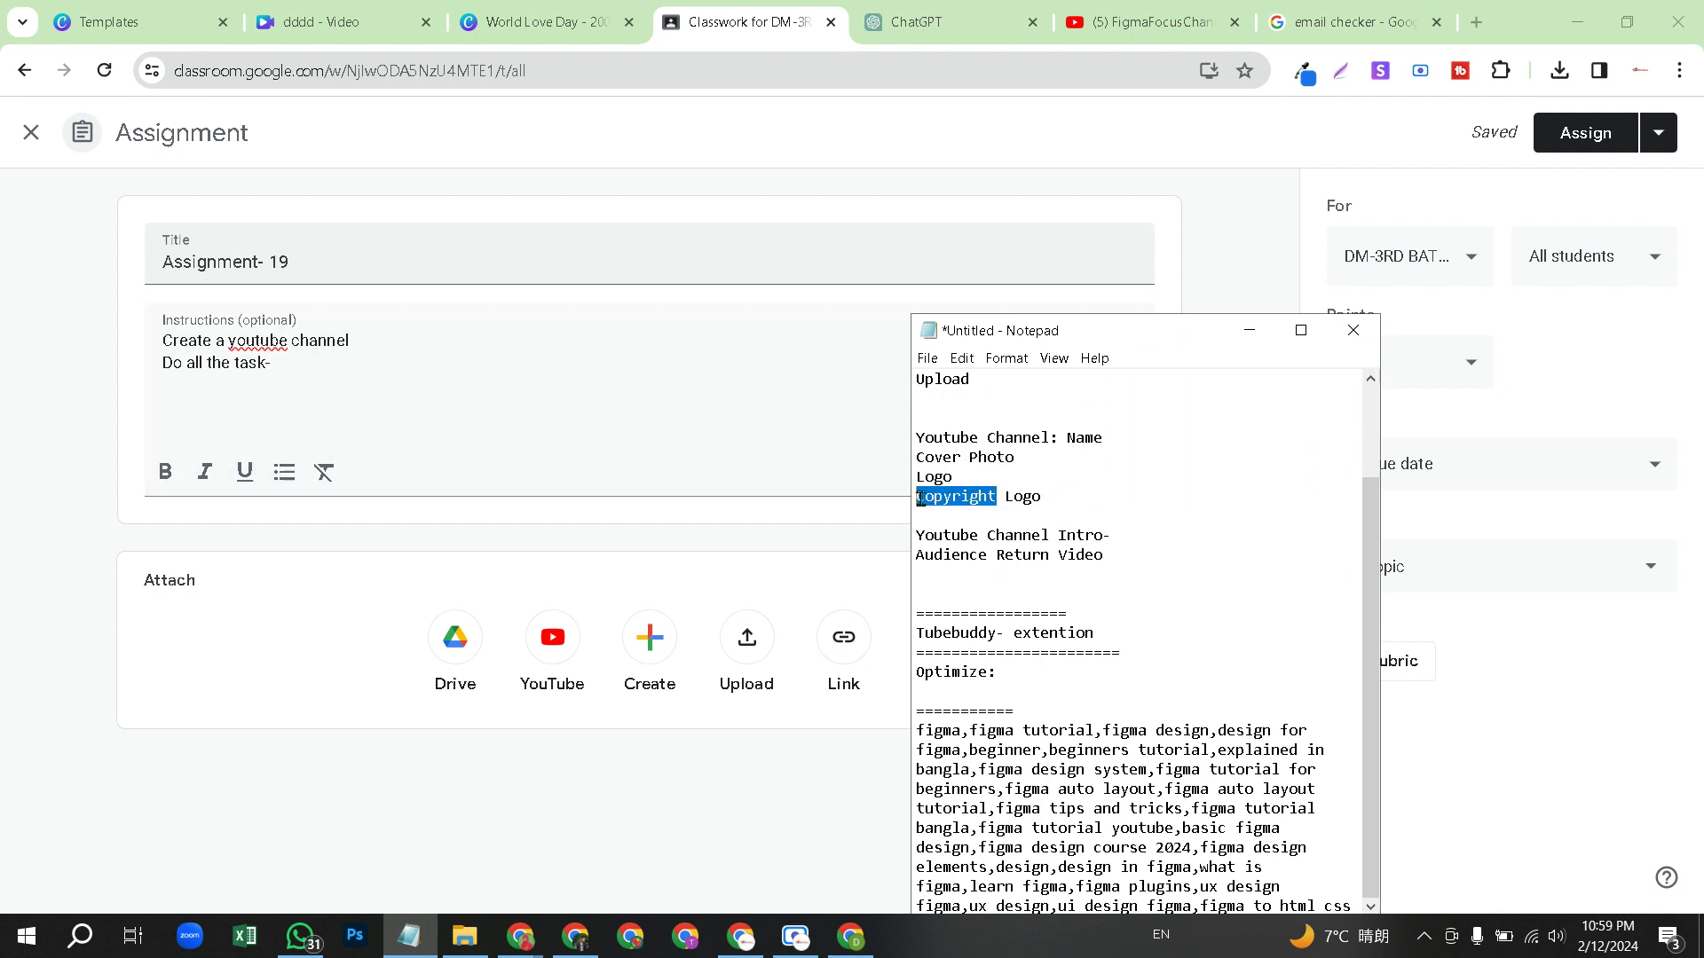
type("Wat")
type("er")
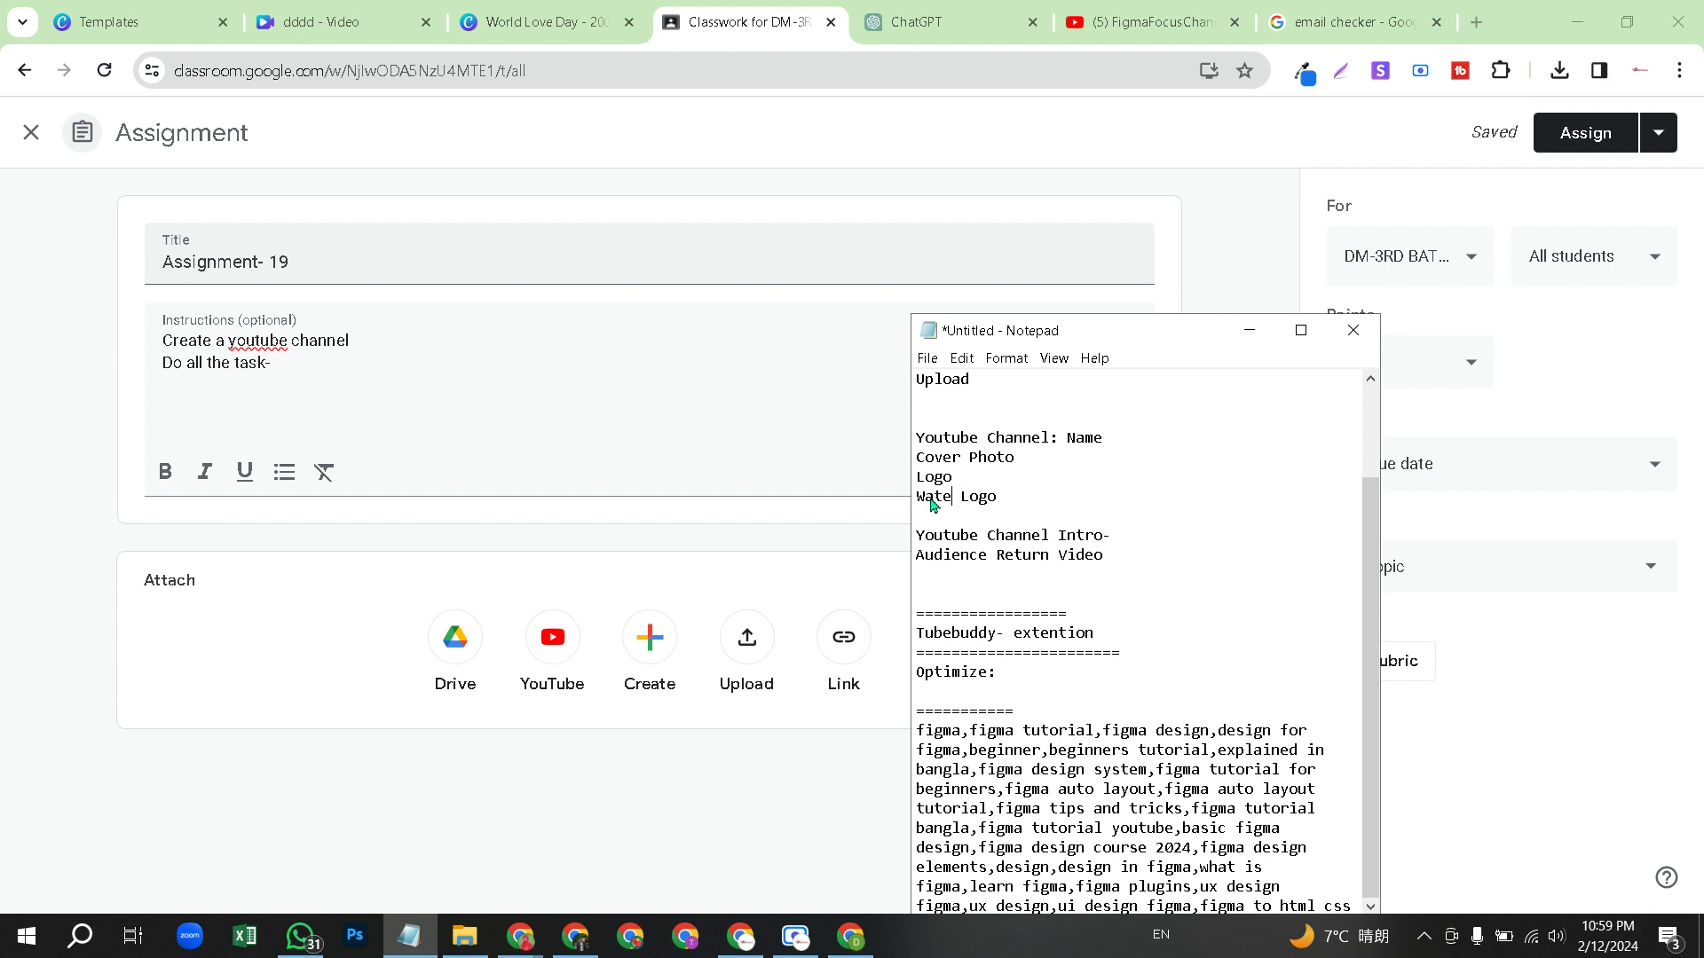
type("mark")
- Replace the "Optimize:" line in the notes with "Do all setting work"
left_click_drag(1010, 676, 921, 673)
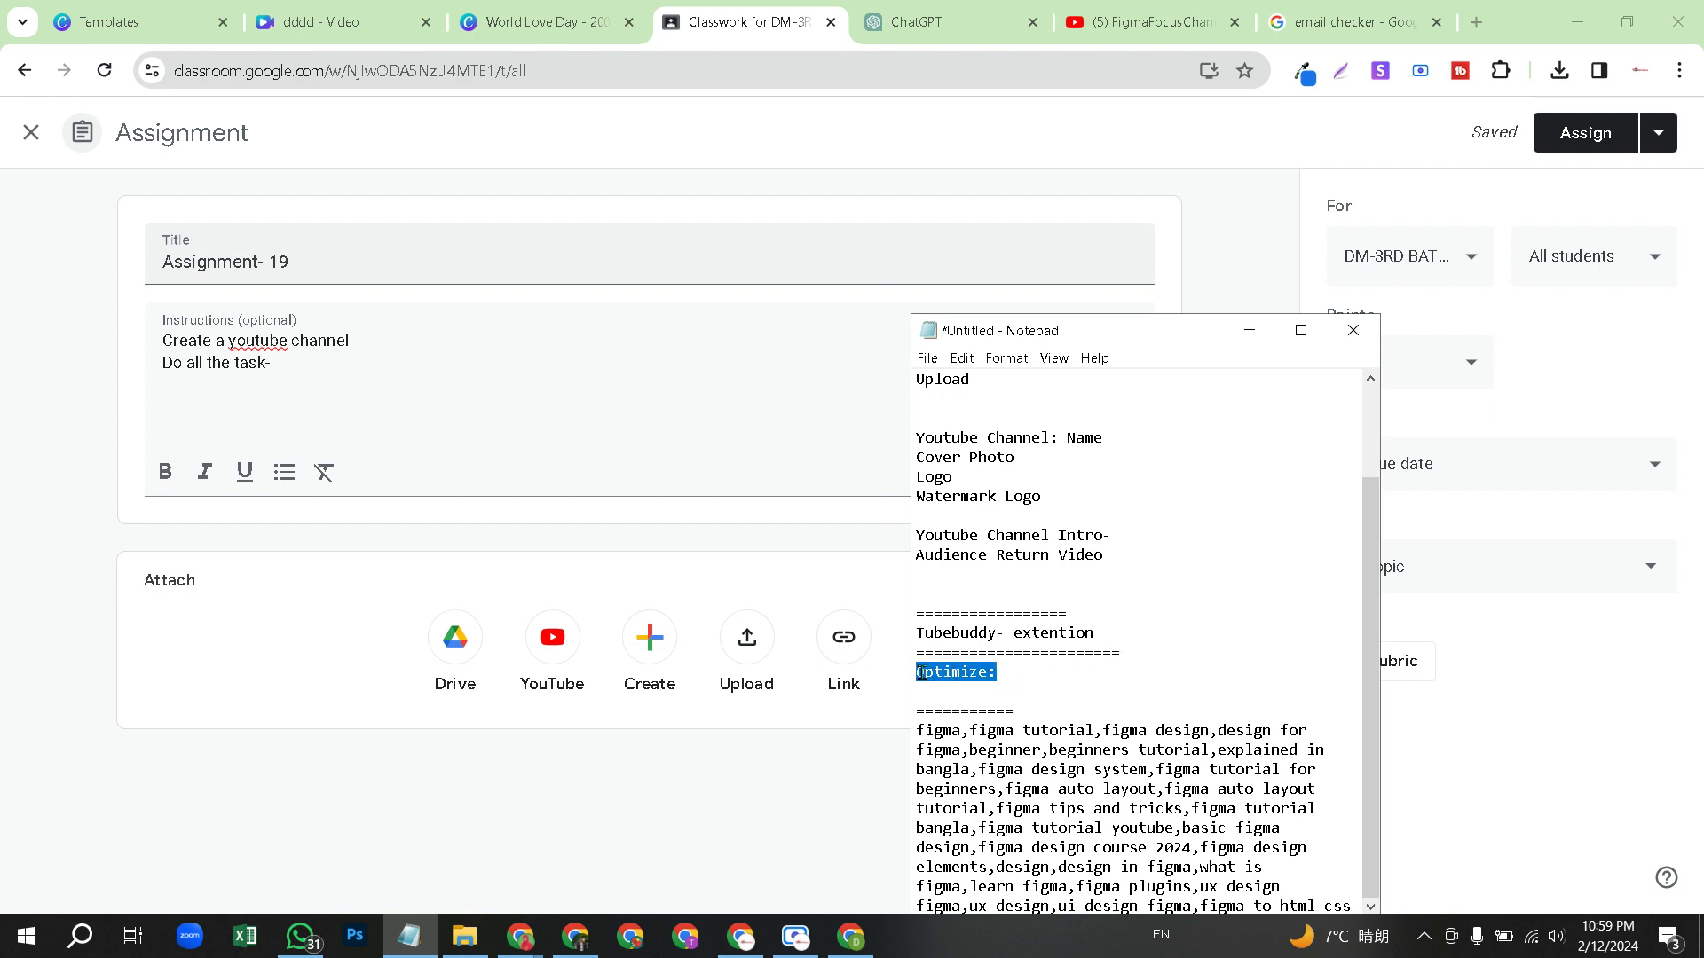
type("Sett")
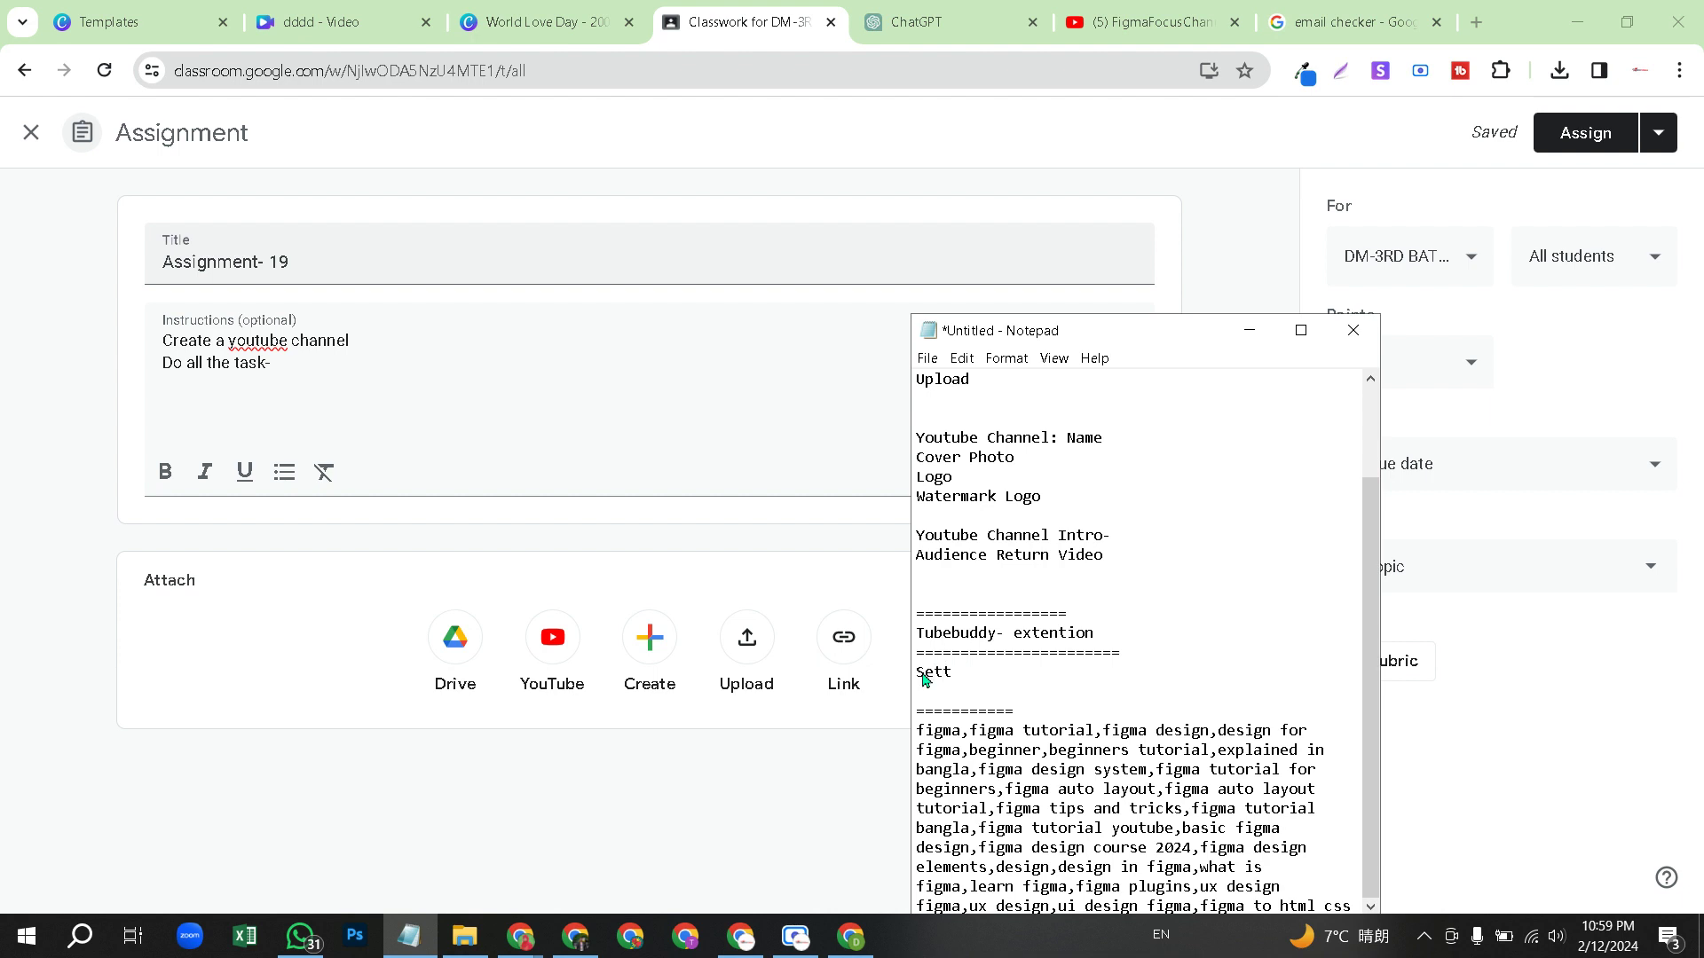
type("ing")
key("BackSpace")
key("BackSpace")
key("BackSpace")
key("BackSpace")
key("BackSpace")
key("BackSpace")
- Copy the notes from "Youtube Channel: Name" through "Do all setting work" into the end of the assignment instructions
left_click_drag(1100, 674, 901, 432)
key("ctrl+c")
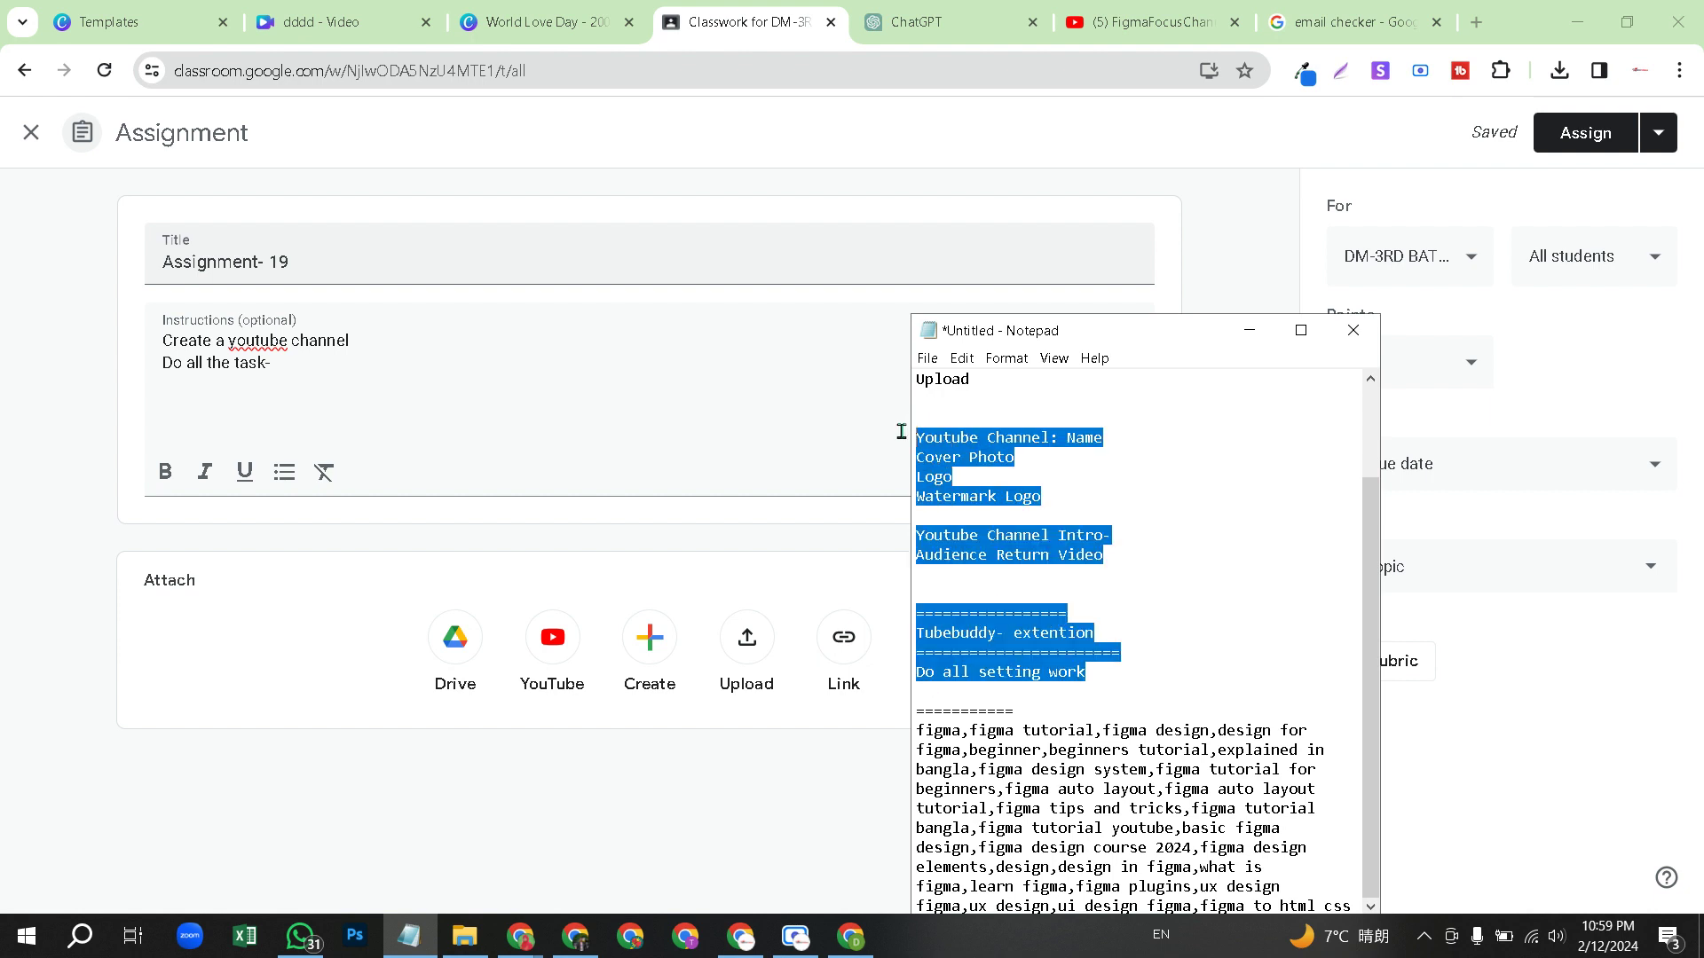
left_click(256, 384)
key("ctrl+v")
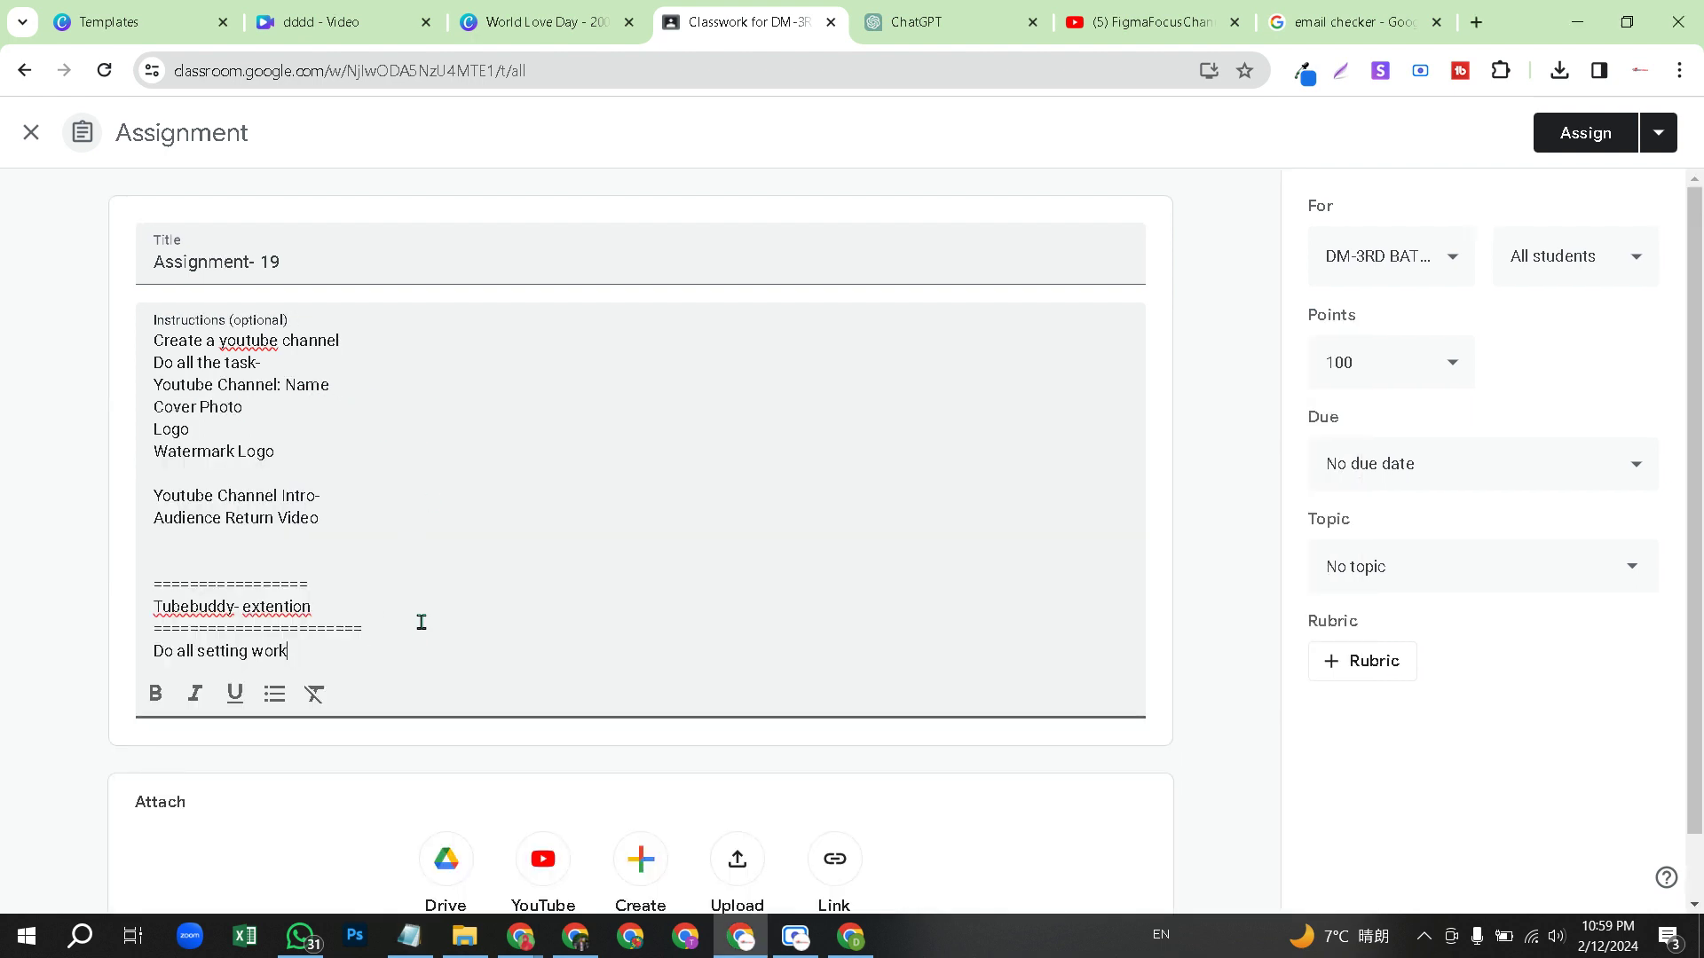
- Add the line "Give your youtube channel Link" at the end of the instructions, after a blank line
key("Return")
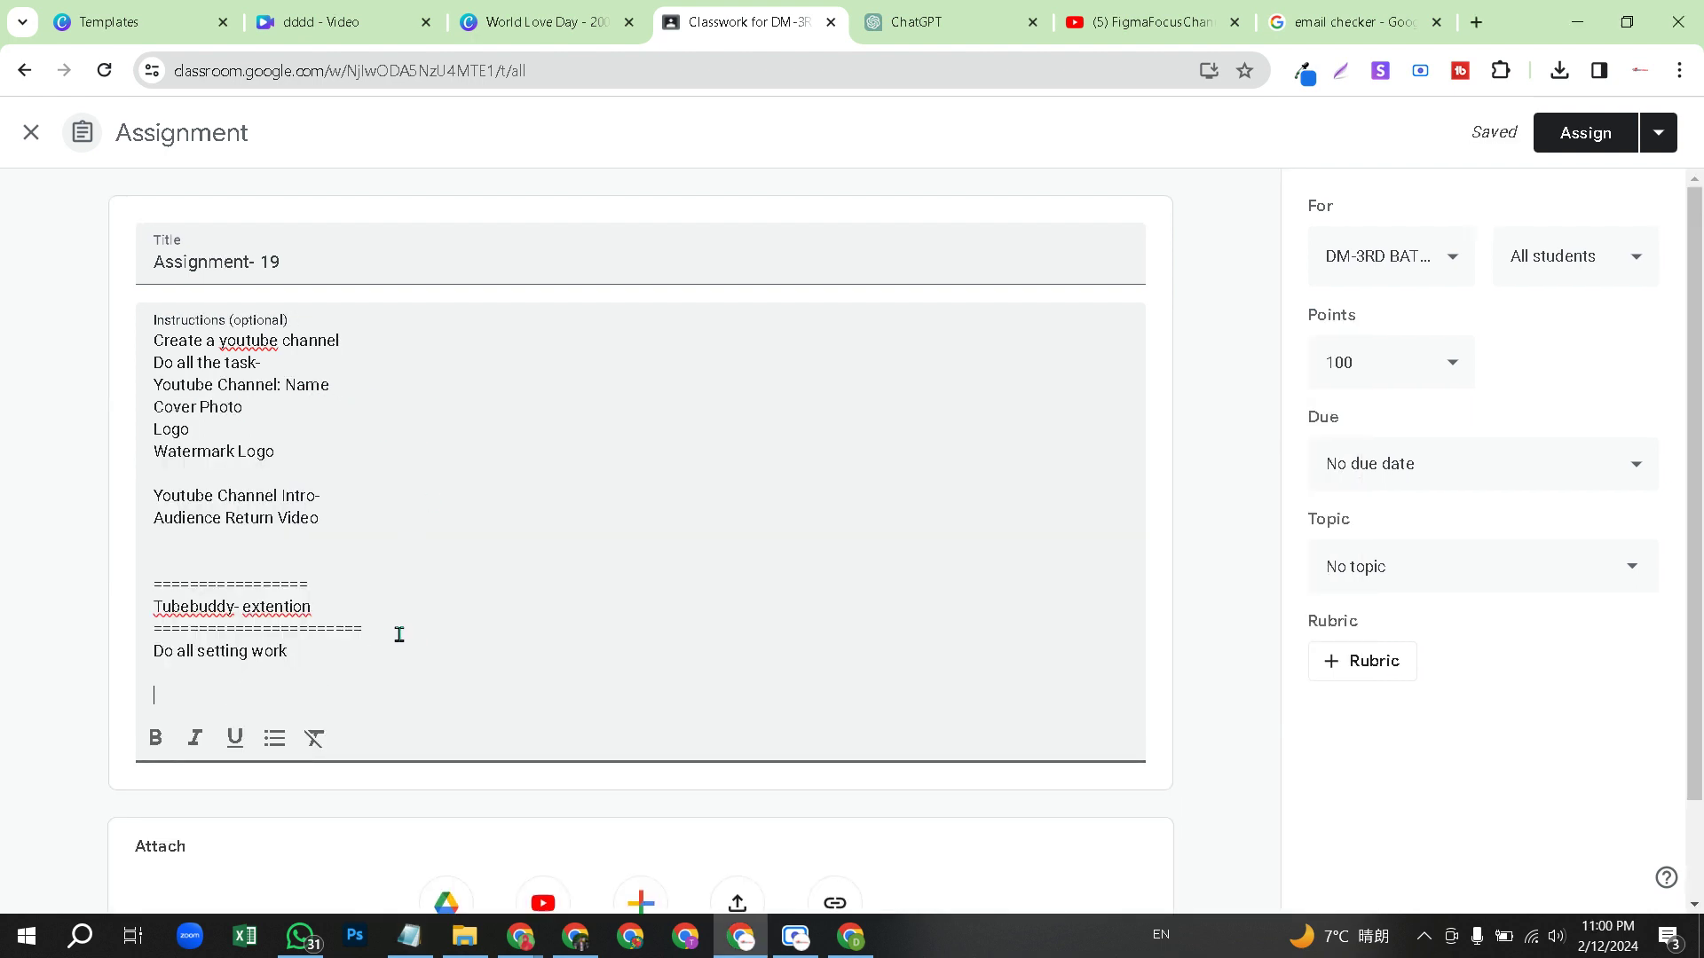
type("F")
key("BackSpace")
type("Gics")
key("BackSpace")
key("BackSpace")
type("ve yiou")
key("BackSpace")
key("BackSpace")
key("BackSpace")
type("ur our yi")
key("BackSpace")
key("BackSpace")
type("outube channel")
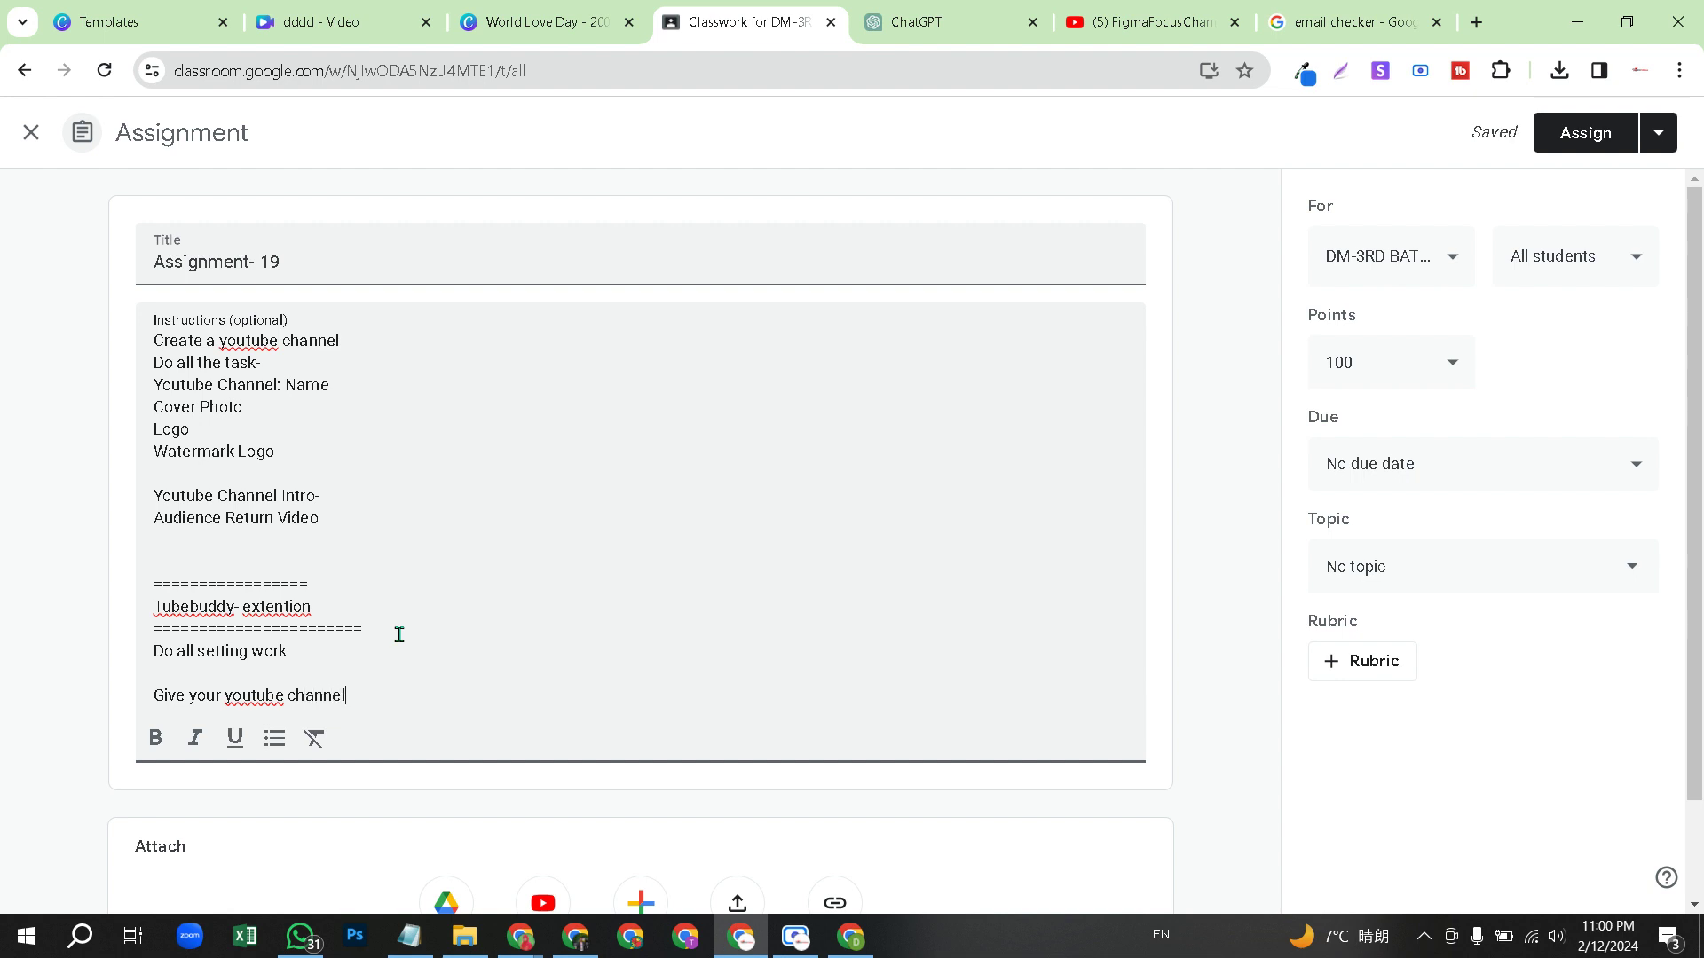
type(" Link")
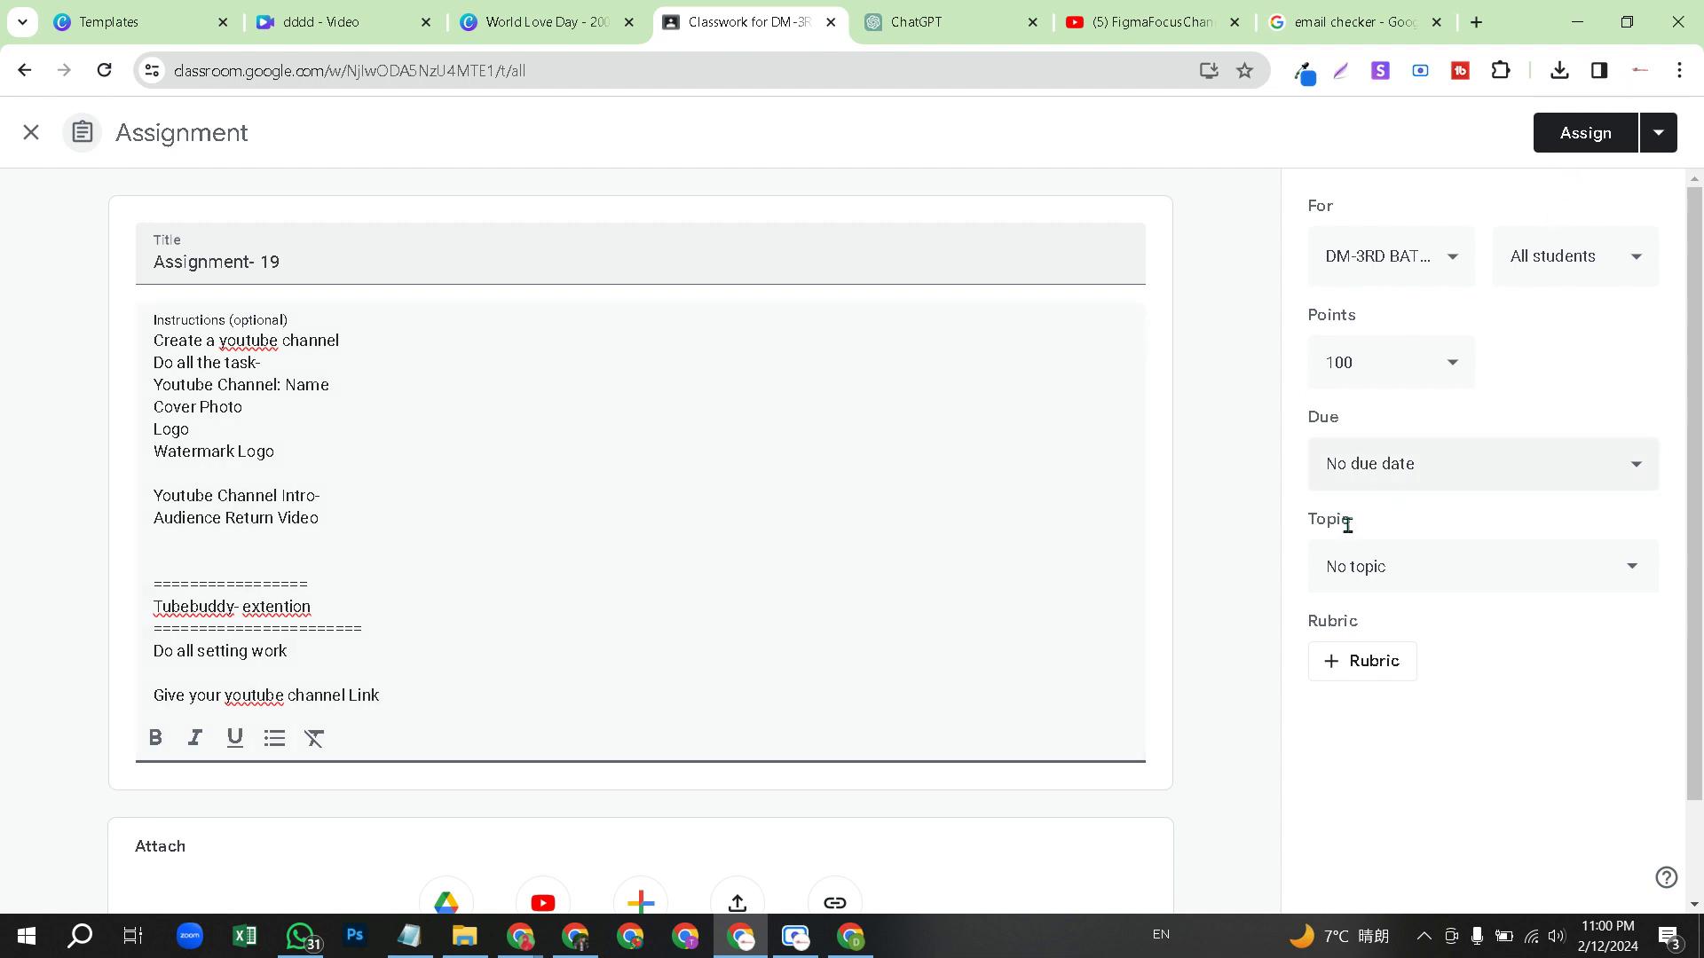
- Create the topic "19" for Assignment- 19 and assign it to the class
left_click(1375, 566)
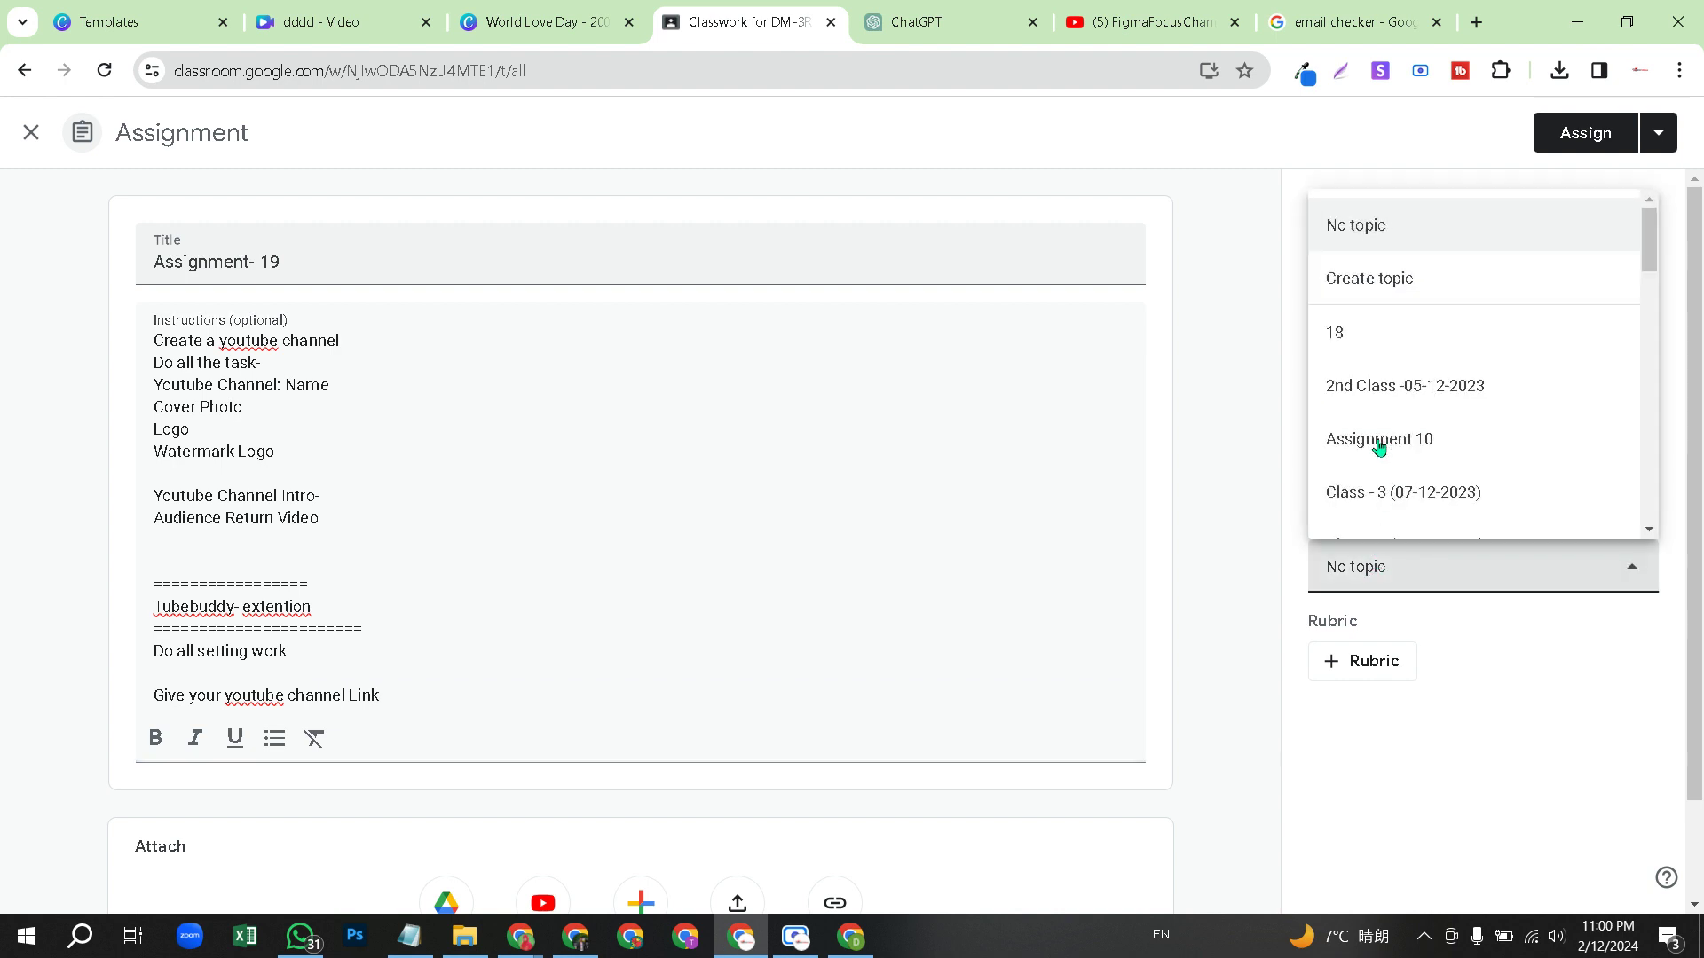
left_click(1378, 282)
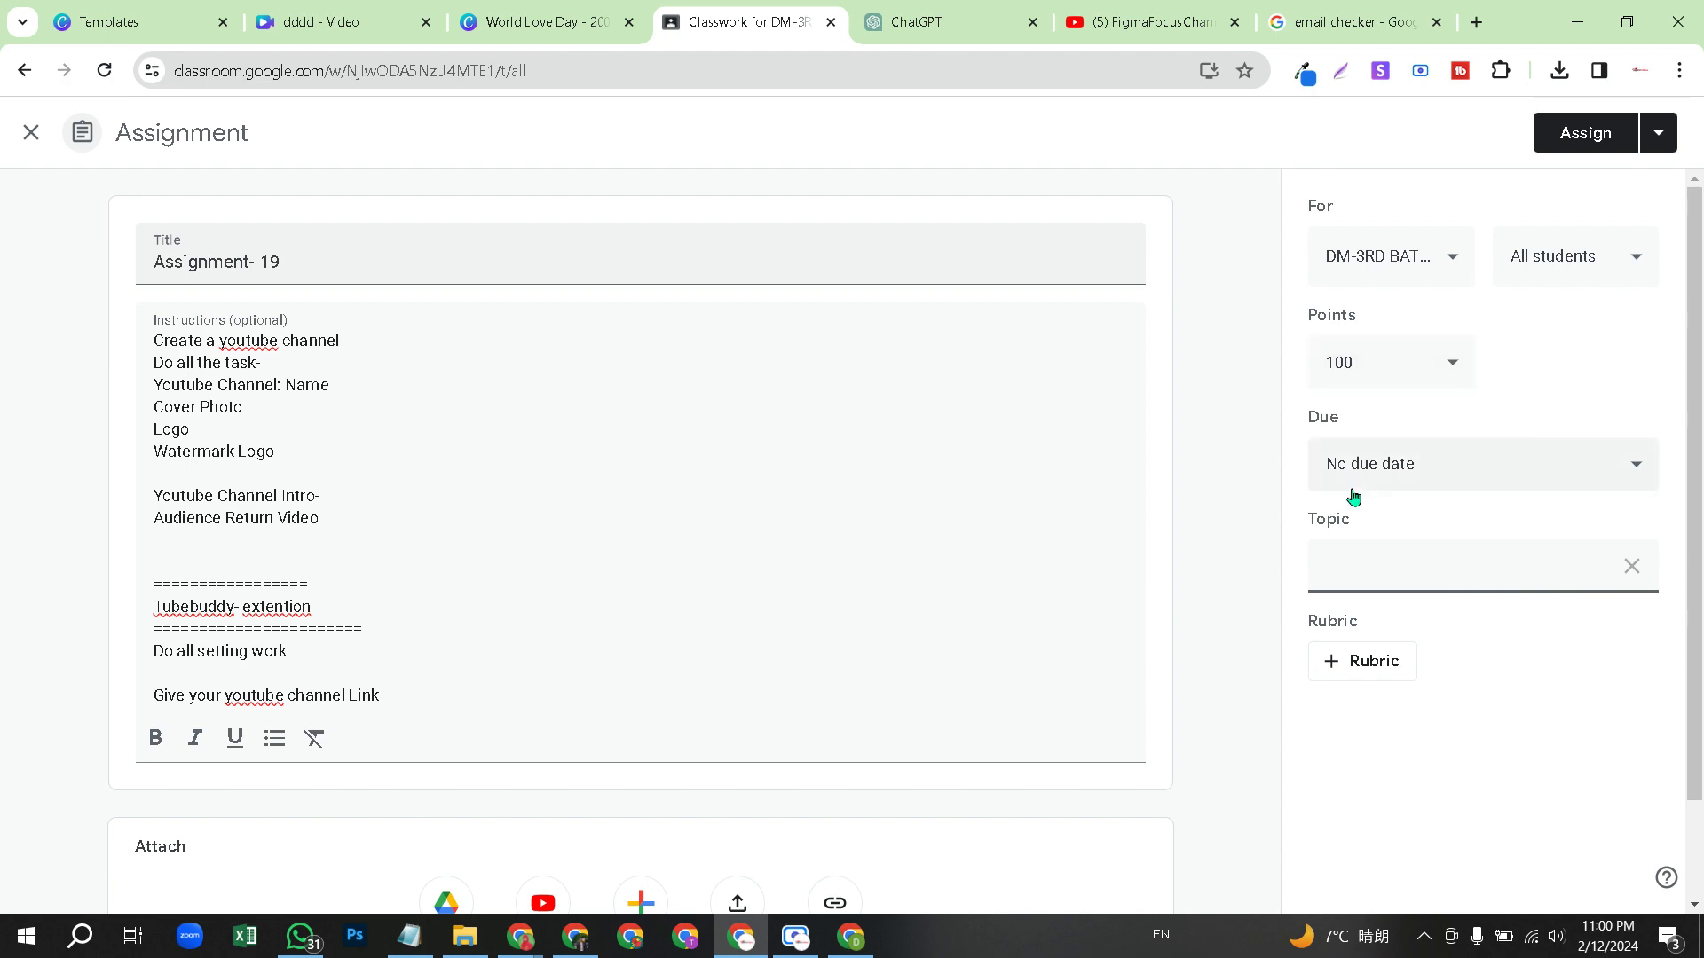
type("19")
left_click(1585, 135)
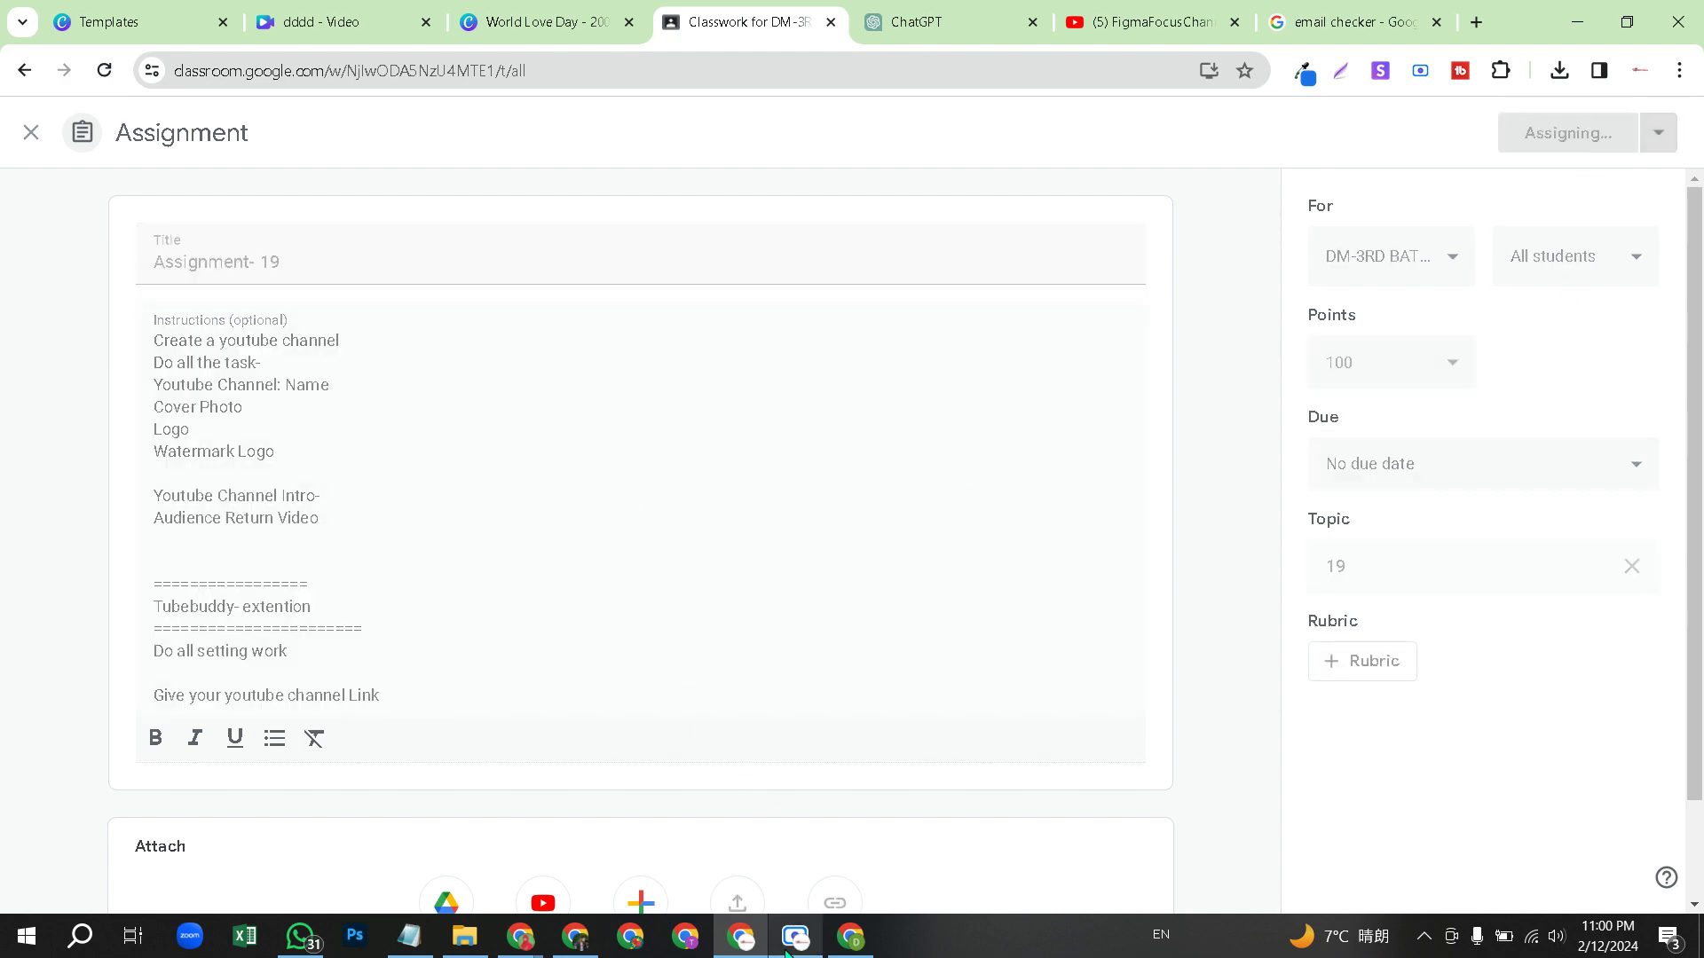